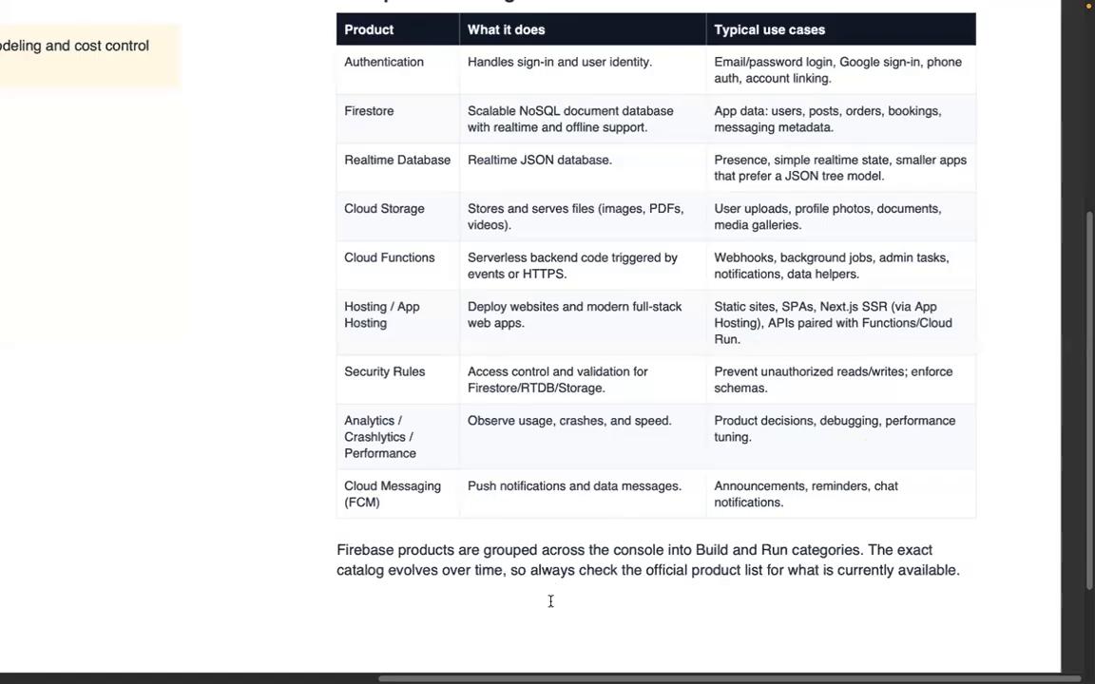
- Read the Firebase guide from the core products table through the project basics and build products pages
{"action": "scroll", "coordinate": [732, 437], "scroll_direction": "down", "scroll_amount": 3}
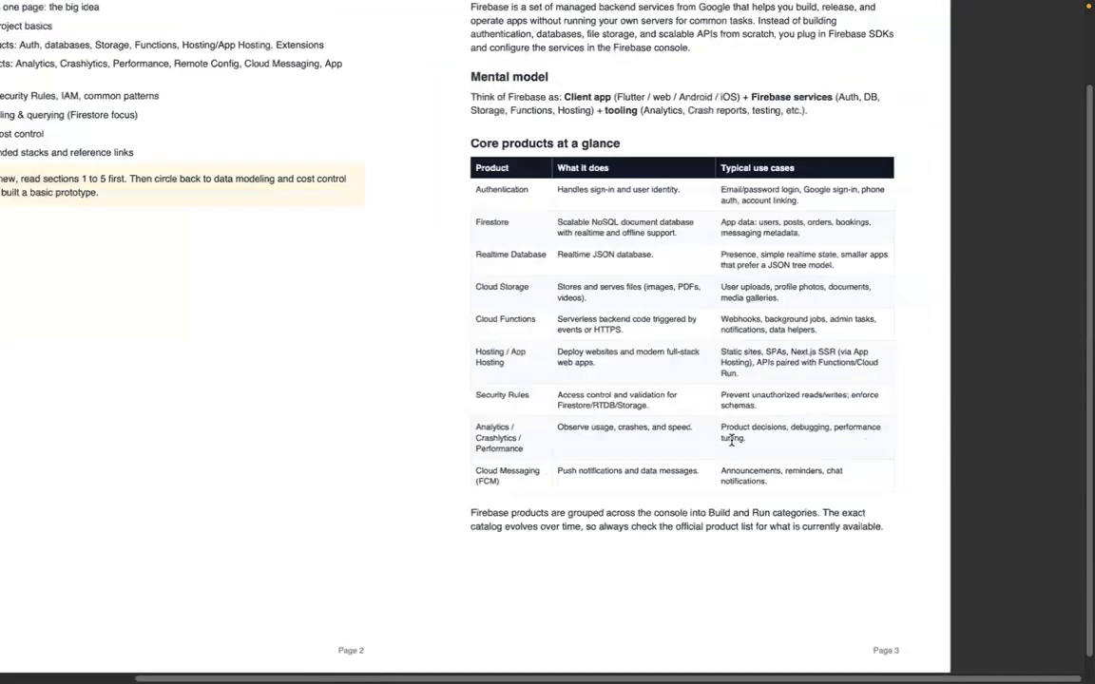
{"action": "scroll", "coordinate": [732, 439], "scroll_direction": "down", "scroll_amount": 2}
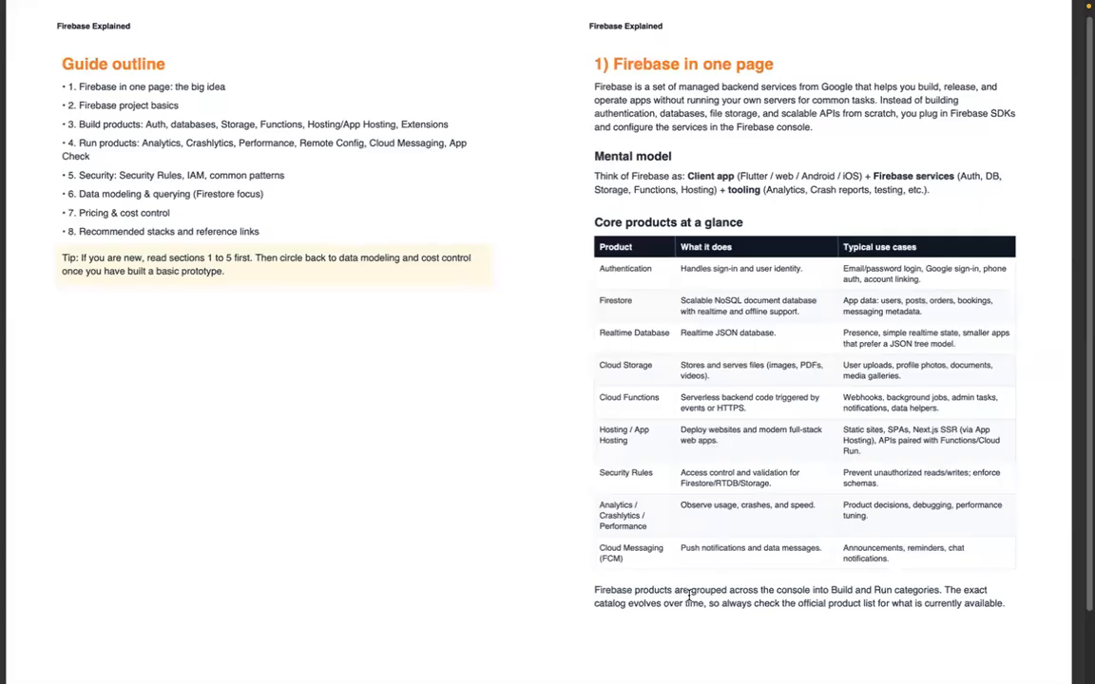
{"action": "mouse_move", "coordinate": [718, 8]}
{"action": "scroll", "coordinate": [485, 550], "scroll_direction": "down", "scroll_amount": 2}
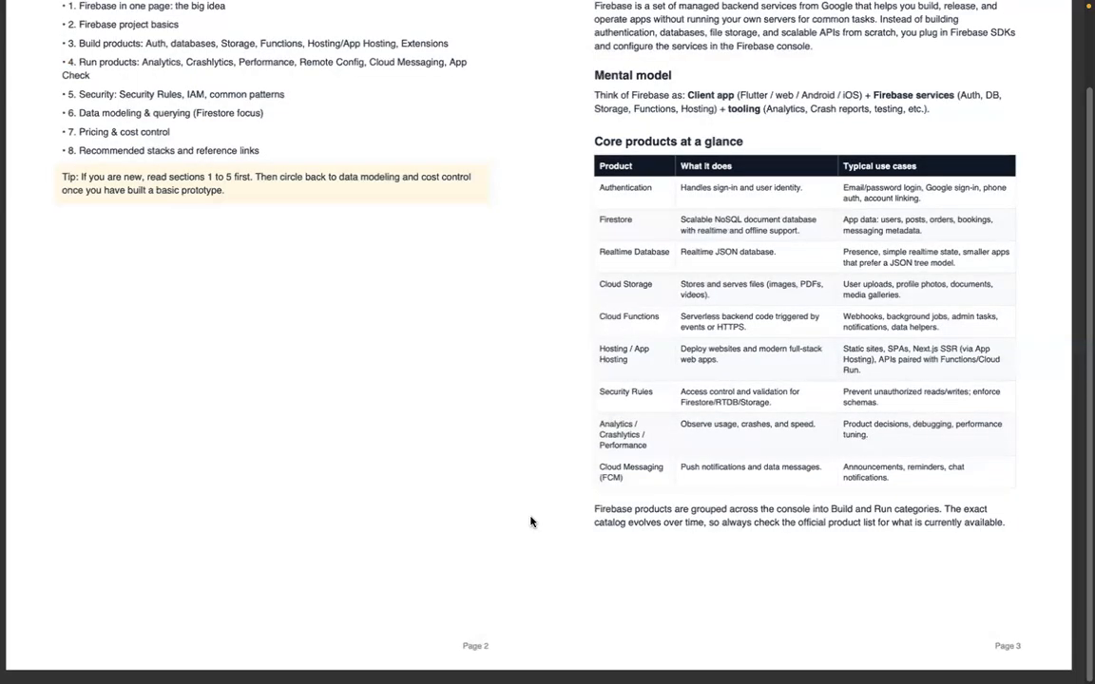
{"action": "scroll", "coordinate": [531, 522], "scroll_direction": "down", "scroll_amount": 5}
{"action": "scroll", "coordinate": [532, 513], "scroll_direction": "up", "scroll_amount": 2}
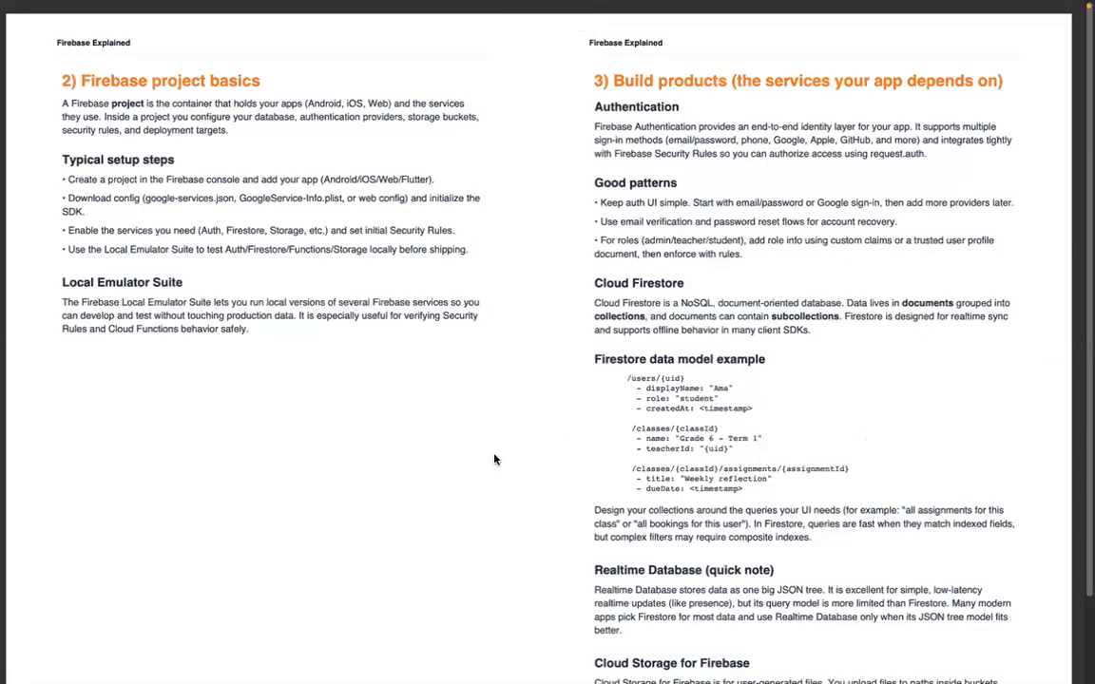
{"action": "scroll", "coordinate": [495, 460], "scroll_direction": "down", "scroll_amount": 1}
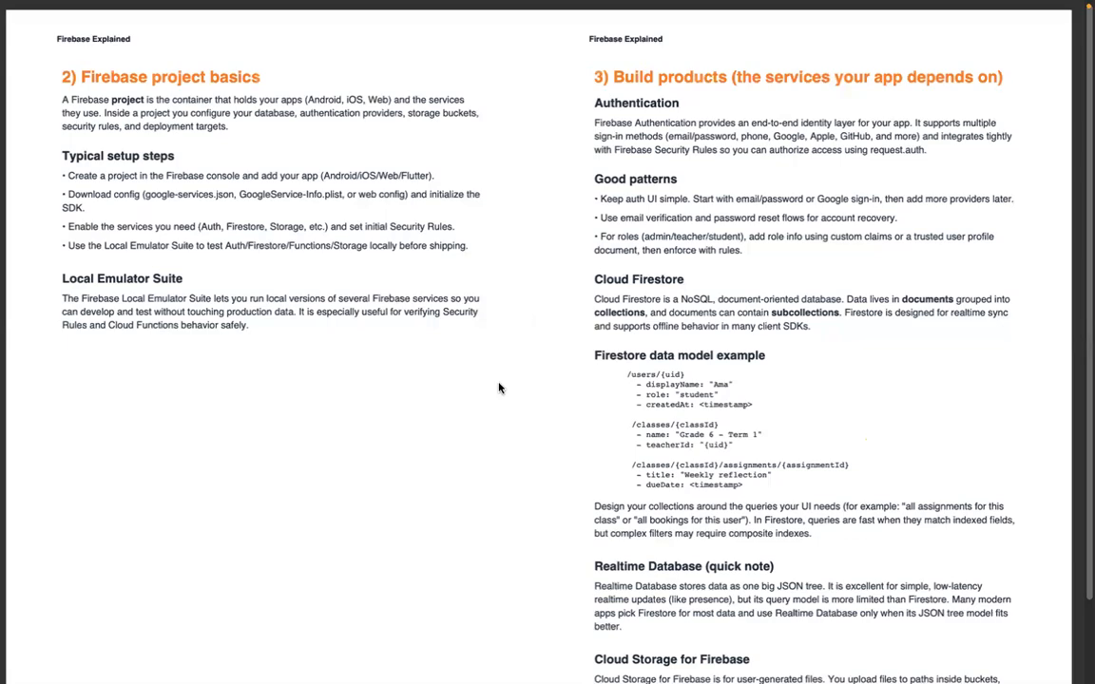
- Switch to the Chrome window and replace the Firebase console tab with a new blank tab
{"action": "key", "text": "ctrl+Up"}
{"action": "left_click", "coordinate": [653, 67]}
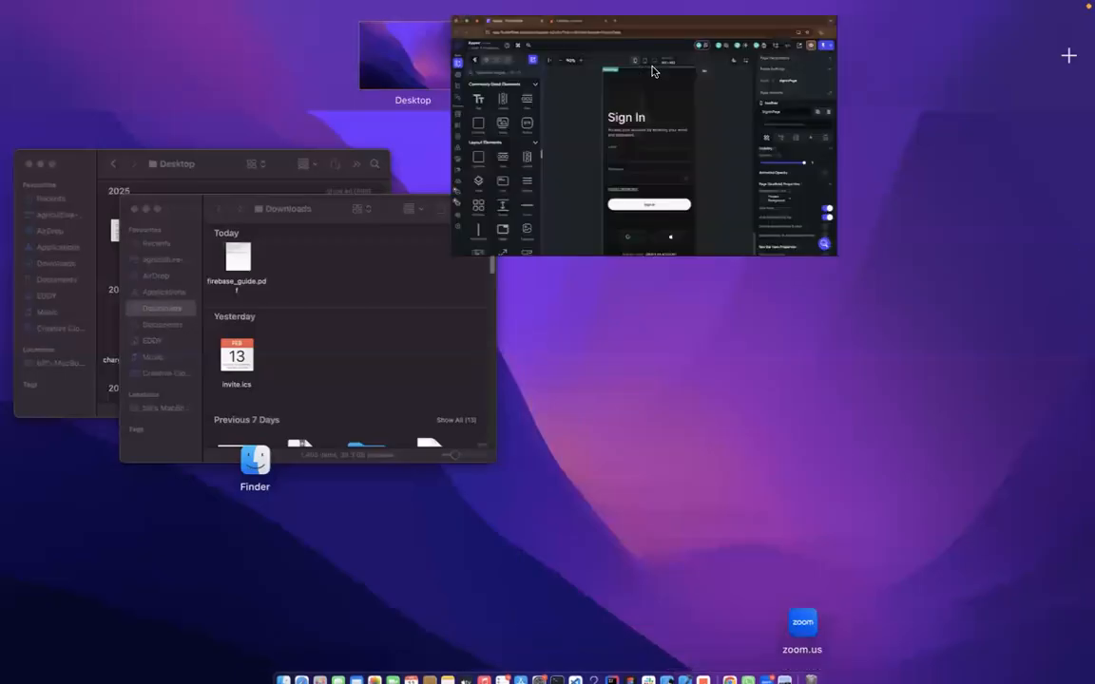
{"action": "left_click", "coordinate": [391, 17]}
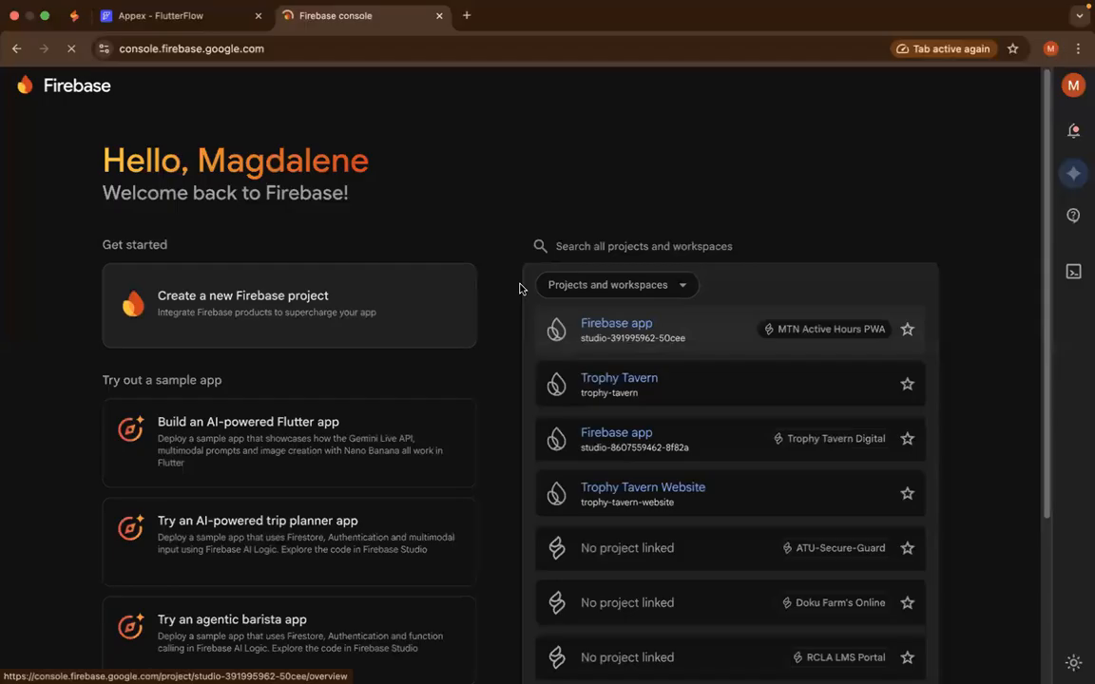
{"action": "left_click", "coordinate": [439, 17]}
{"action": "left_click", "coordinate": [306, 16]}
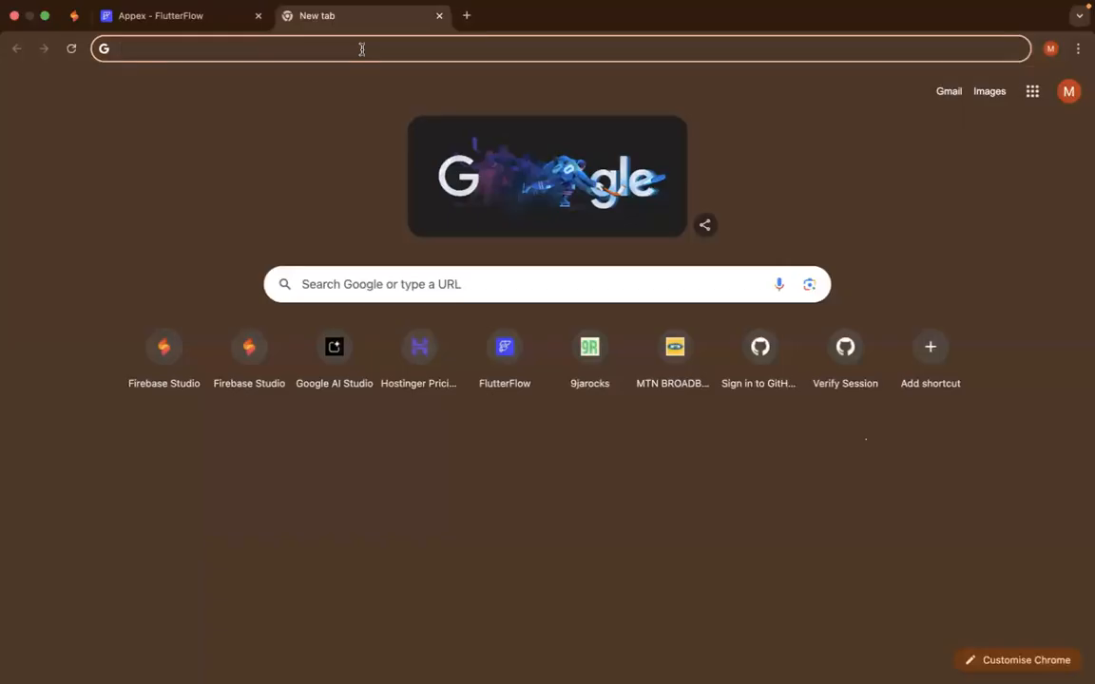
- Search Google for "firebase"
{"action": "type", "text": "firebase"}
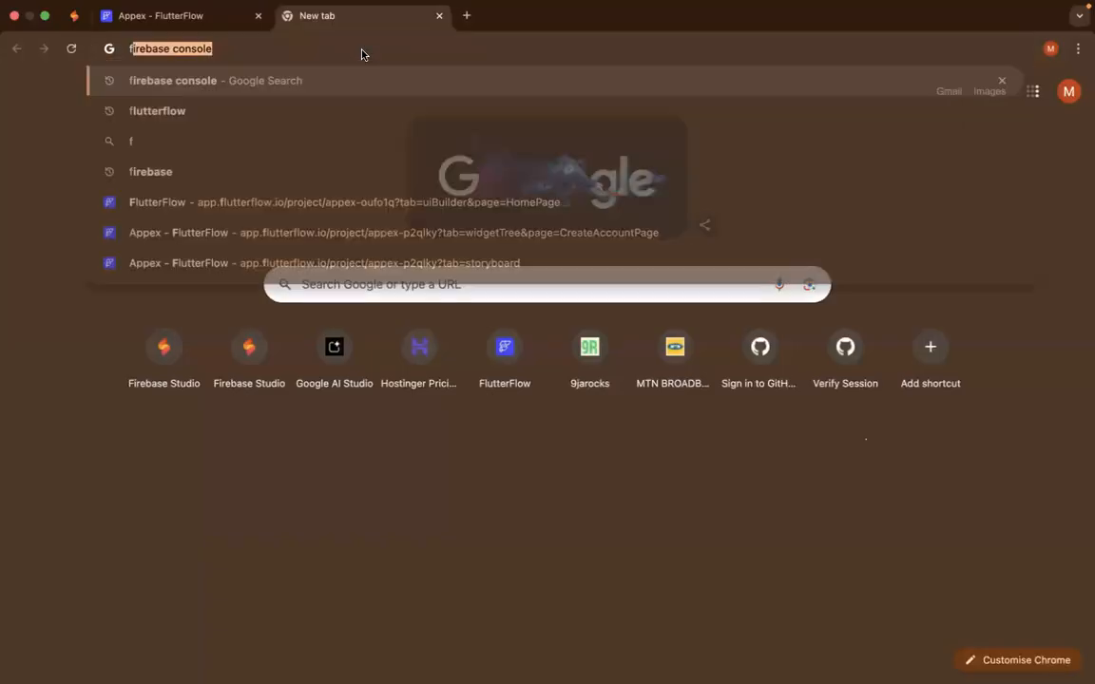
{"action": "key", "text": "BackSpace"}
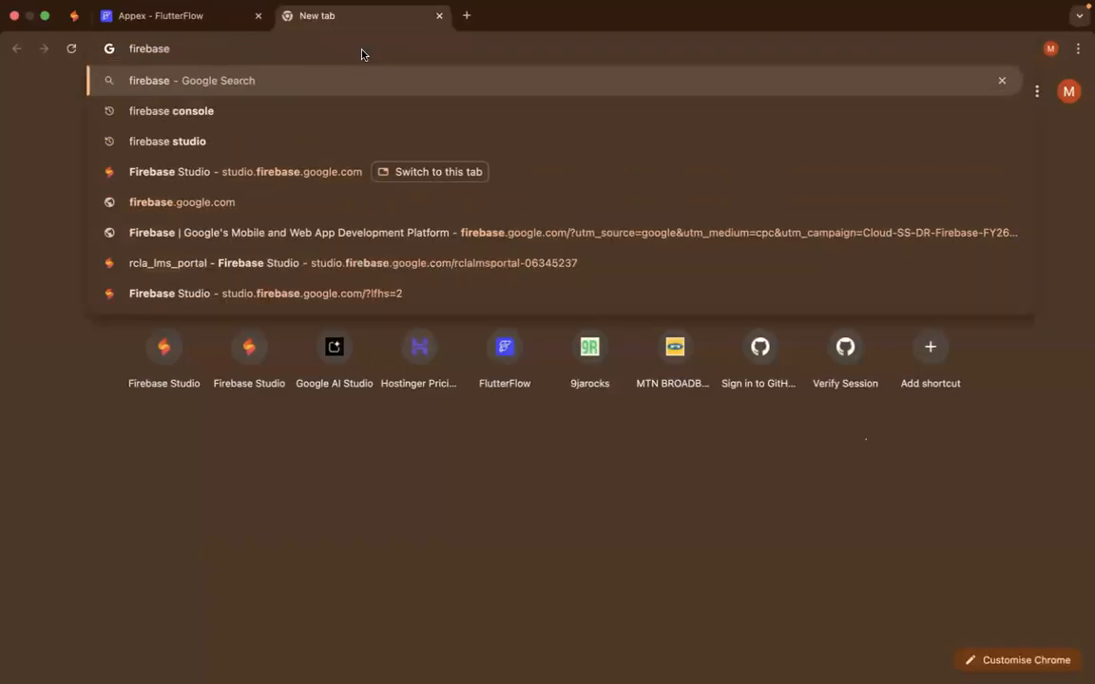
{"action": "key", "text": "Return"}
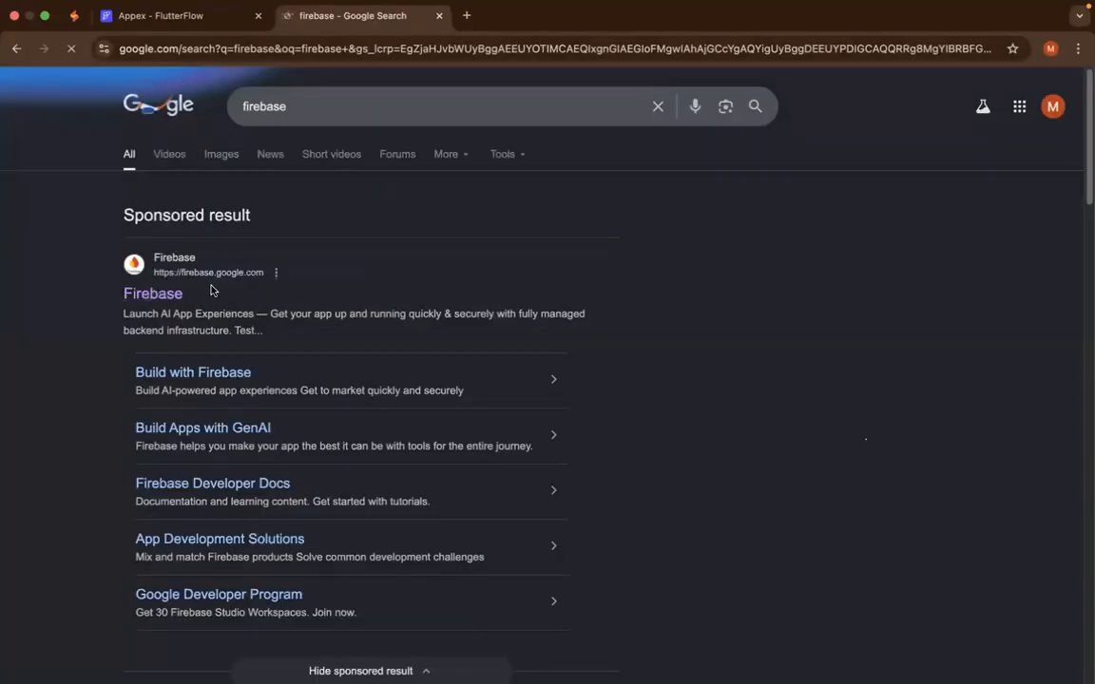
- Check which Google account is signed in on the search page and close the account details
{"action": "left_click", "coordinate": [1052, 105]}
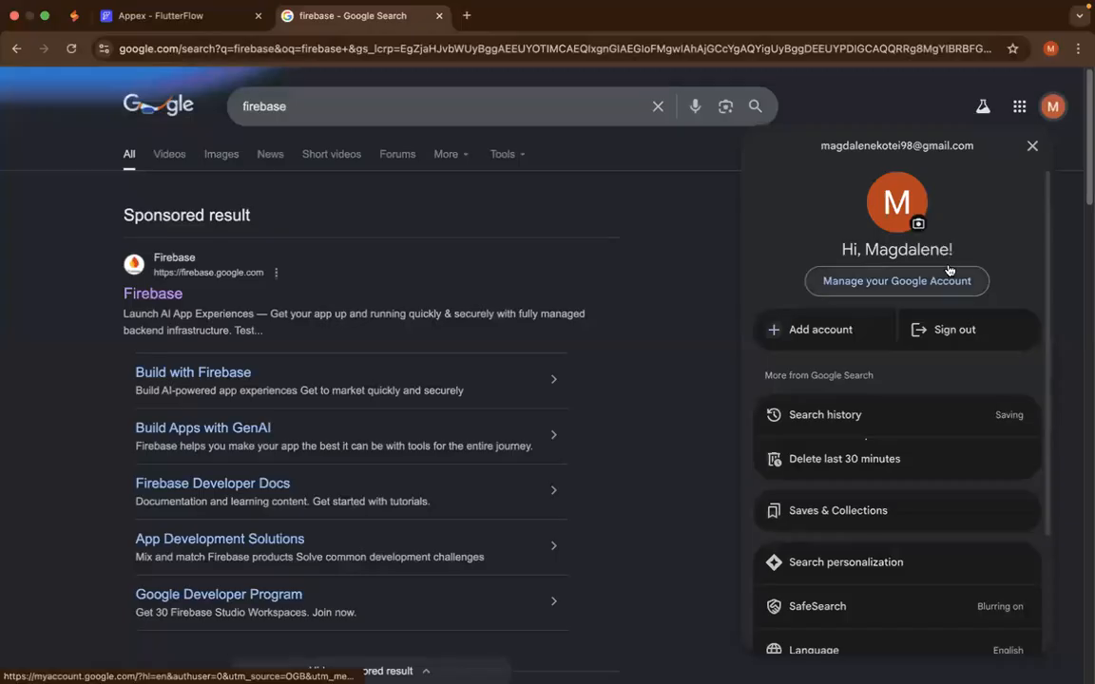
{"action": "left_click", "coordinate": [479, 267]}
{"action": "left_click", "coordinate": [1051, 107]}
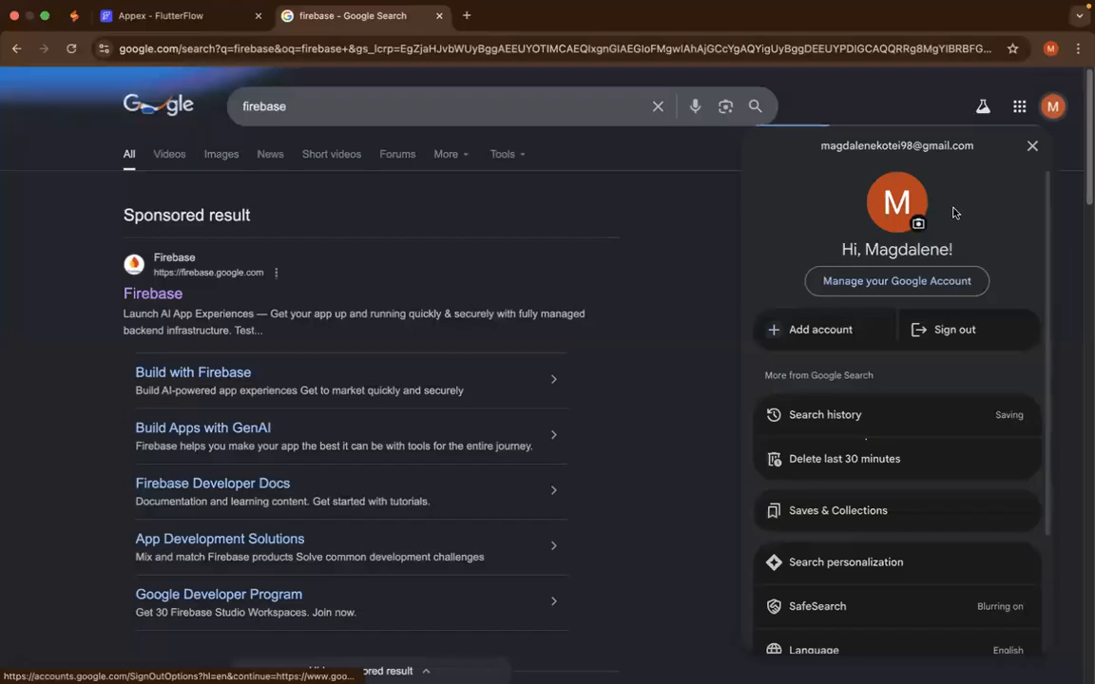
{"action": "left_click", "coordinate": [556, 196]}
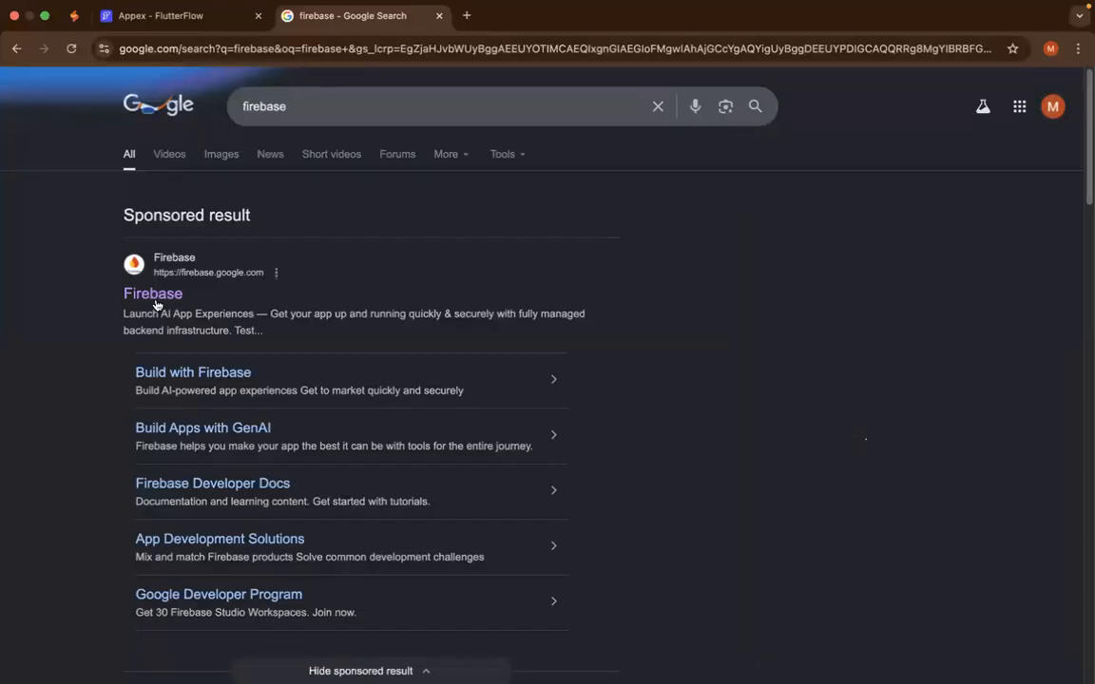
- Open the Firebase website from the sponsored search result and go to the Firebase console
{"action": "left_click", "coordinate": [150, 295]}
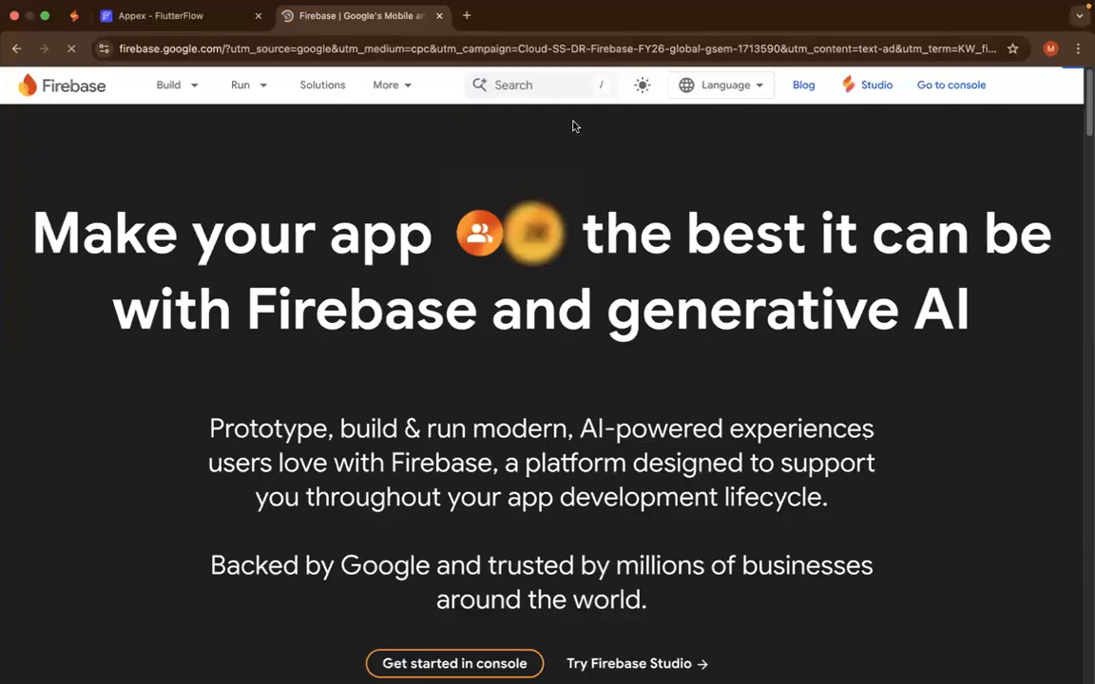
{"action": "mouse_move", "coordinate": [402, 102]}
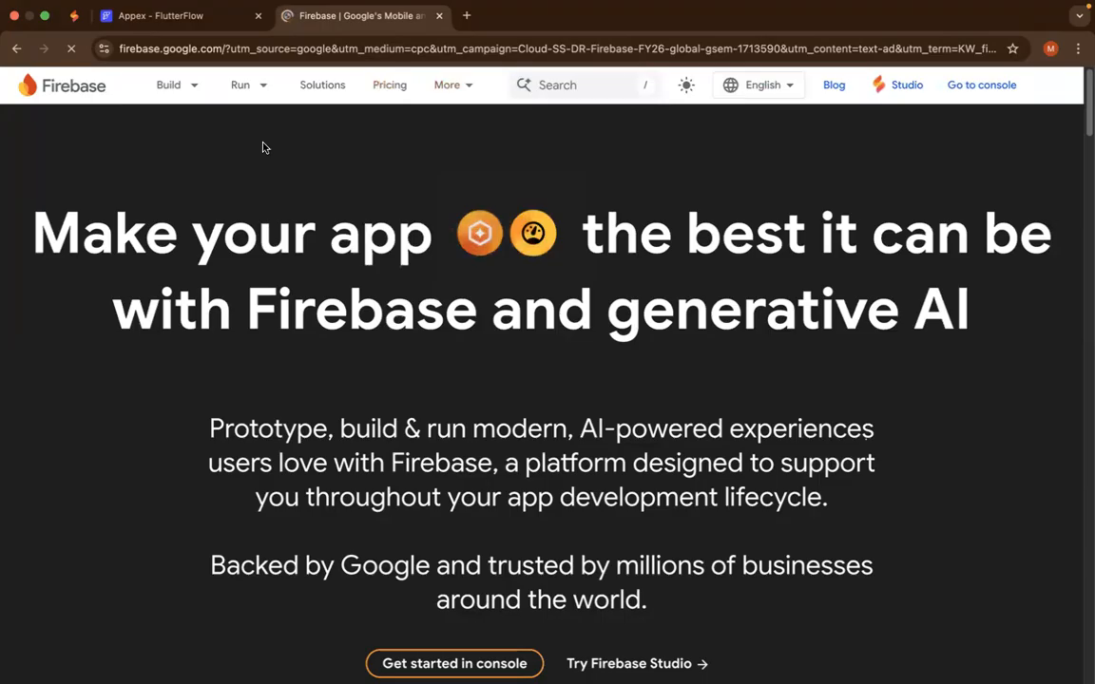
{"action": "key", "text": "ctrl+Left"}
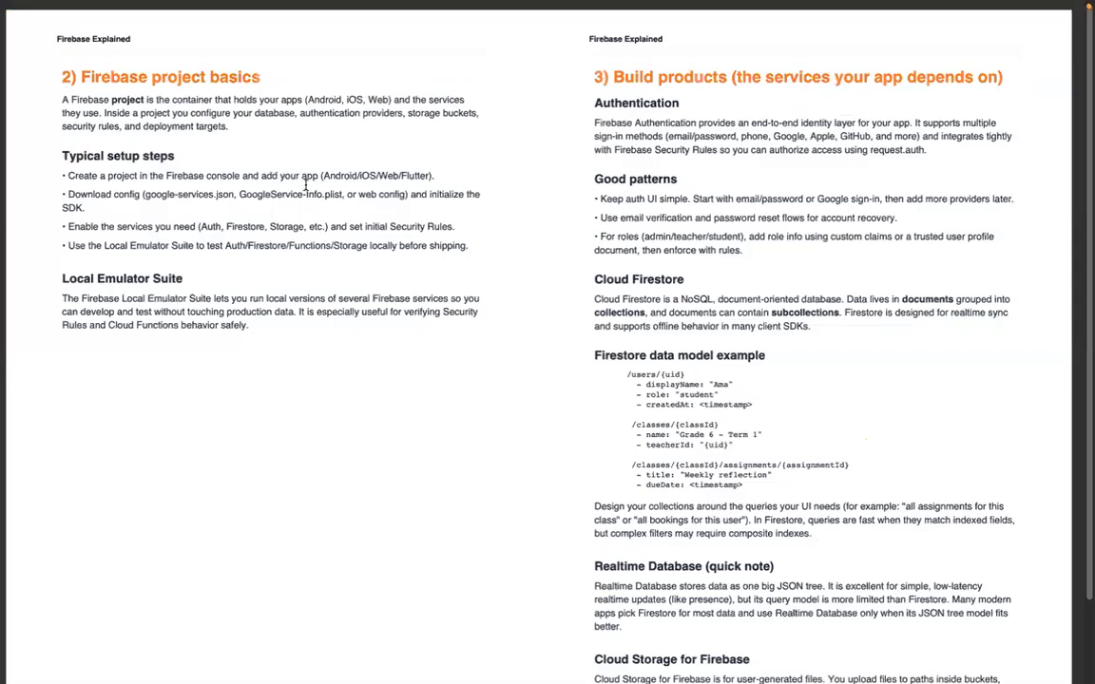
{"action": "key", "text": "ctrl+Right"}
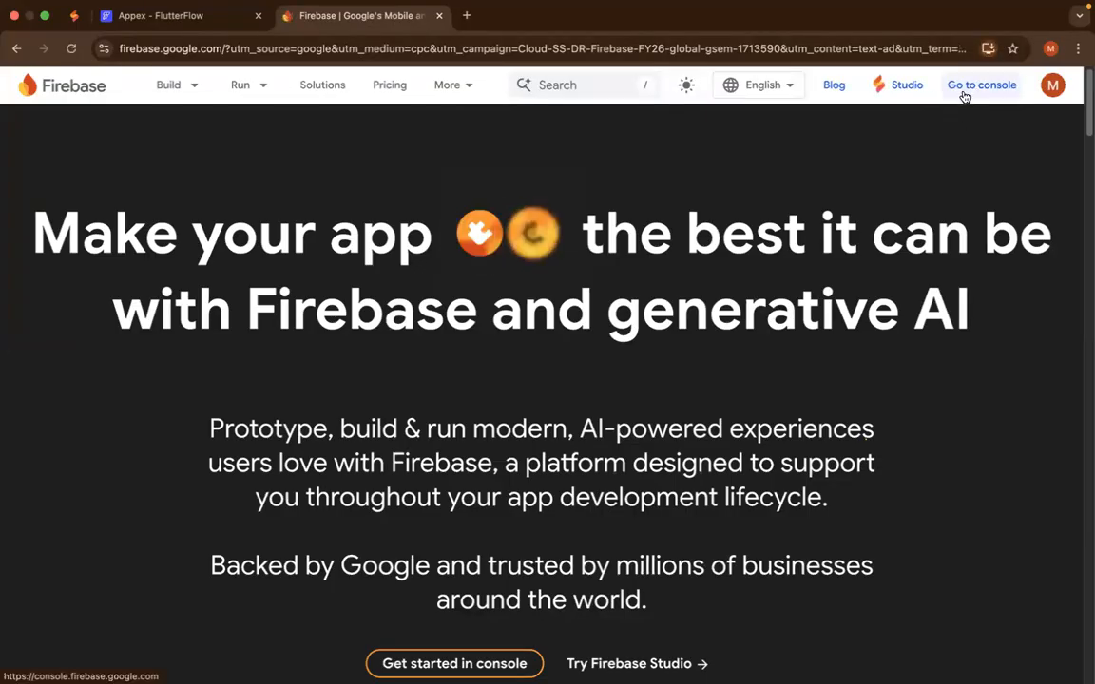
{"action": "left_click", "coordinate": [964, 95]}
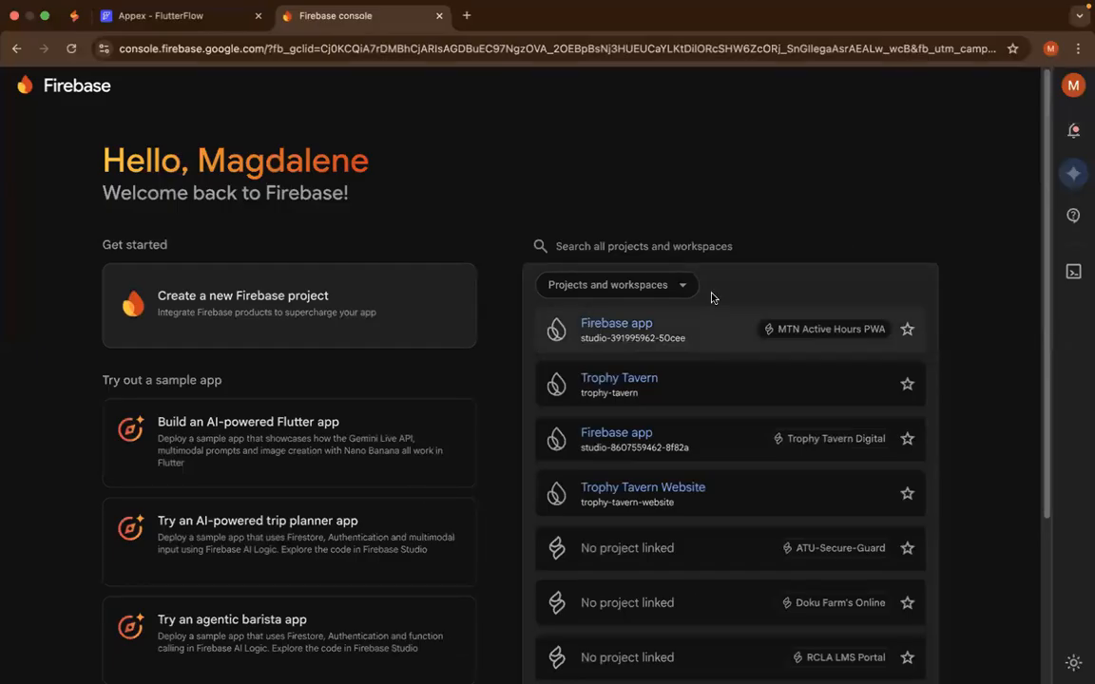
- Start creating a new Firebase project and open the form for requesting a project limit increase
{"action": "scroll", "coordinate": [680, 420], "scroll_direction": "down", "scroll_amount": 3}
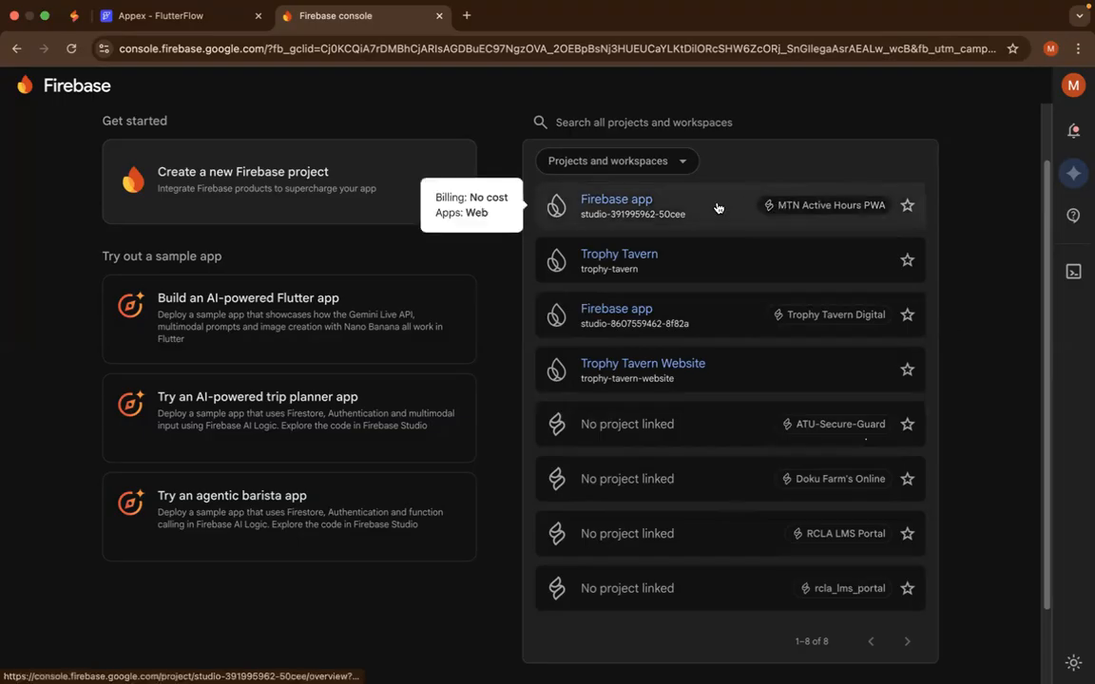
{"action": "left_click", "coordinate": [270, 217]}
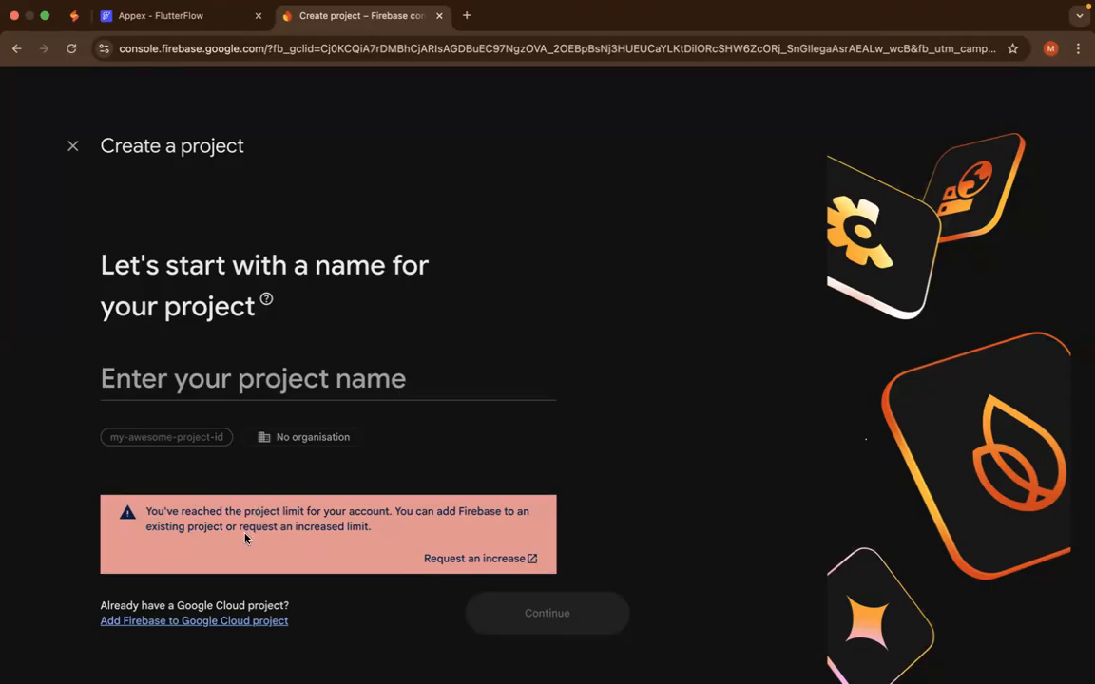
{"action": "left_click", "coordinate": [443, 561]}
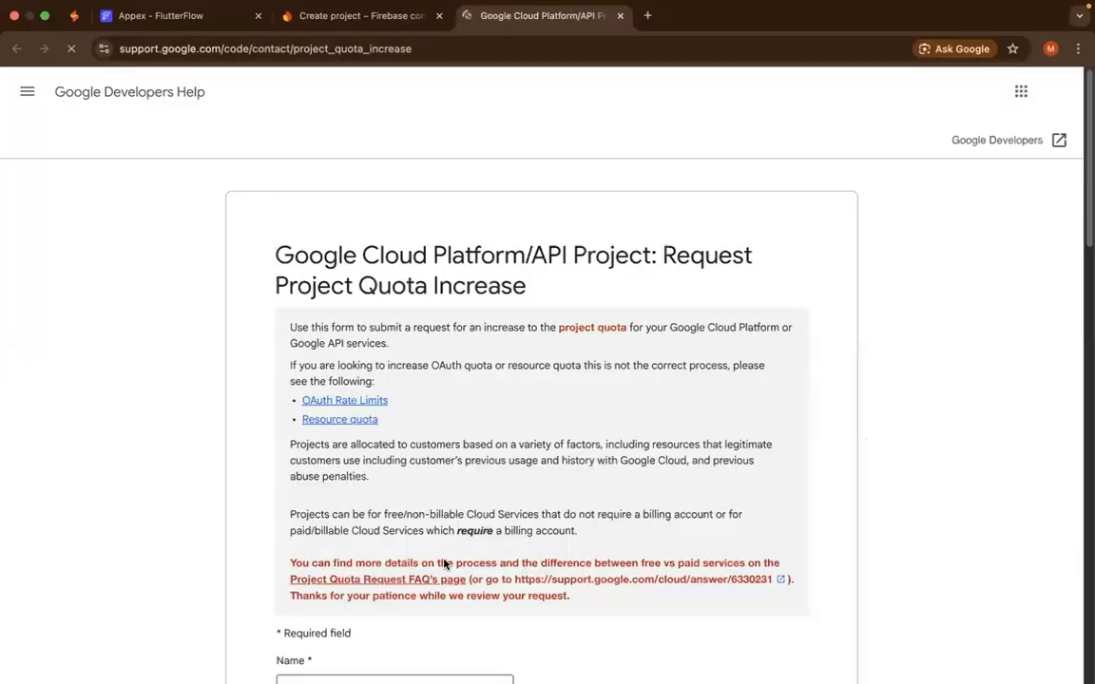
- Review the project quota increase form and choose Free Services as the kind of services the projects use
{"action": "scroll", "coordinate": [443, 564], "scroll_direction": "down", "scroll_amount": 2}
{"action": "scroll", "coordinate": [443, 564], "scroll_direction": "down", "scroll_amount": 2}
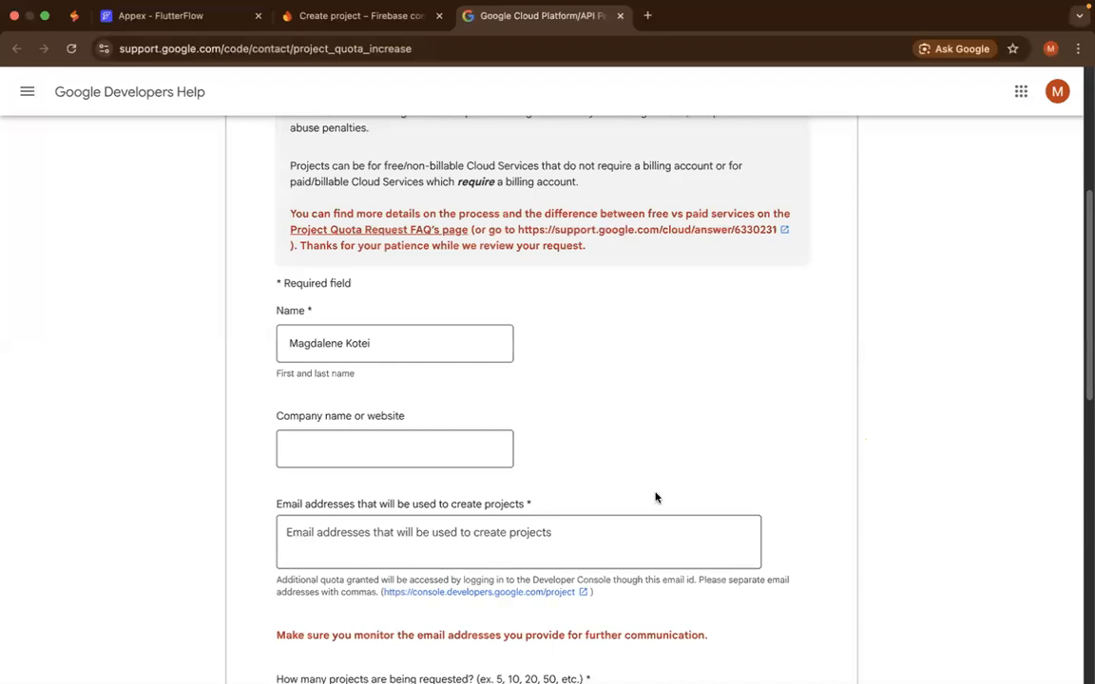
{"action": "scroll", "coordinate": [606, 466], "scroll_direction": "down", "scroll_amount": 5}
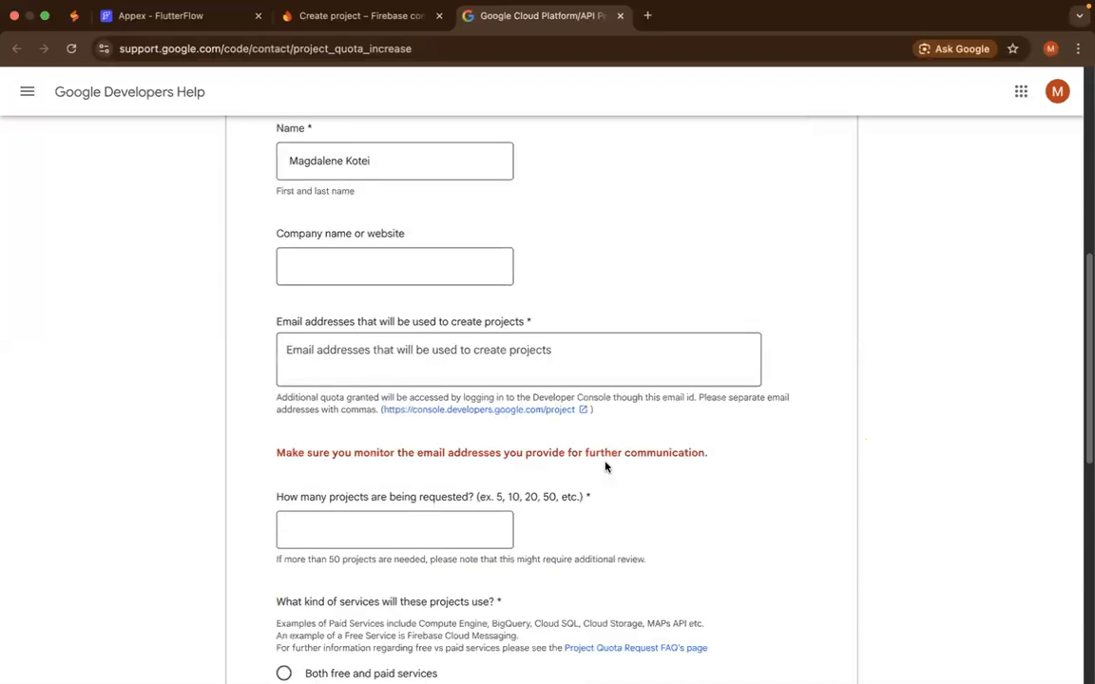
{"action": "scroll", "coordinate": [604, 462], "scroll_direction": "up", "scroll_amount": 4}
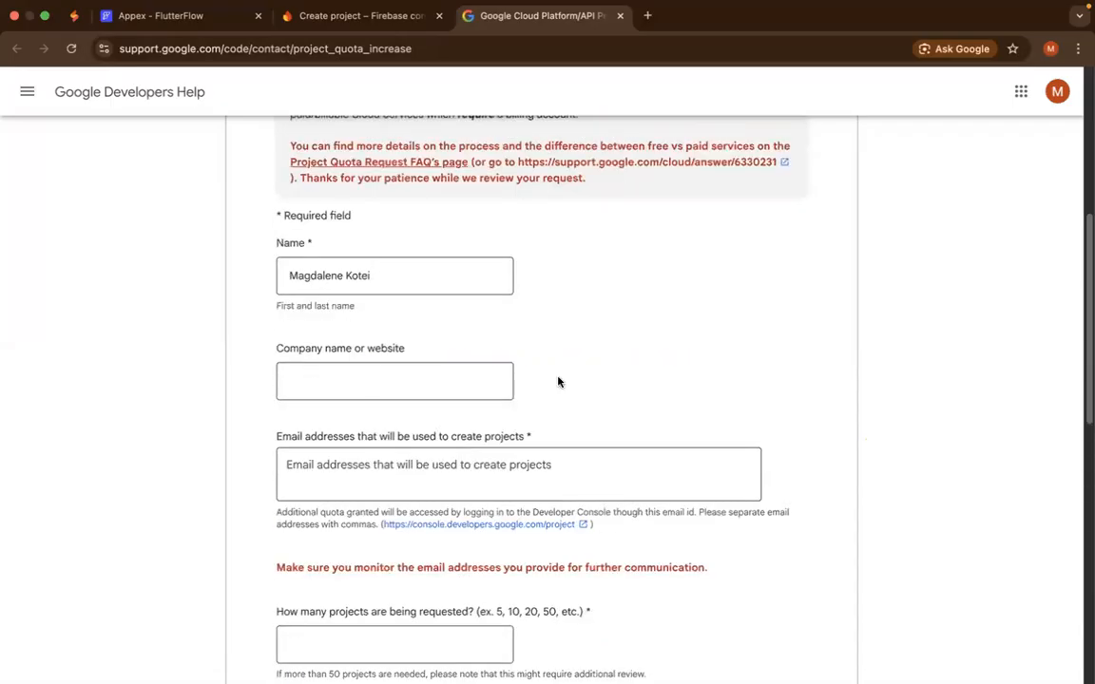
{"action": "scroll", "coordinate": [550, 210], "scroll_direction": "down", "scroll_amount": 2}
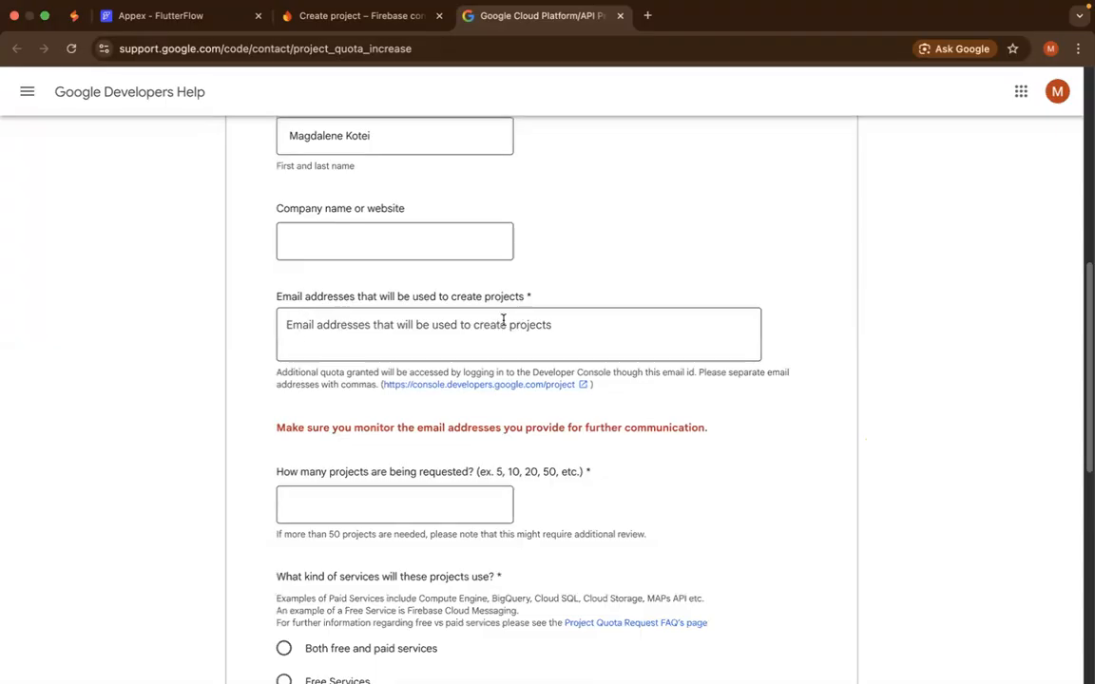
{"action": "scroll", "coordinate": [318, 344], "scroll_direction": "down", "scroll_amount": 2}
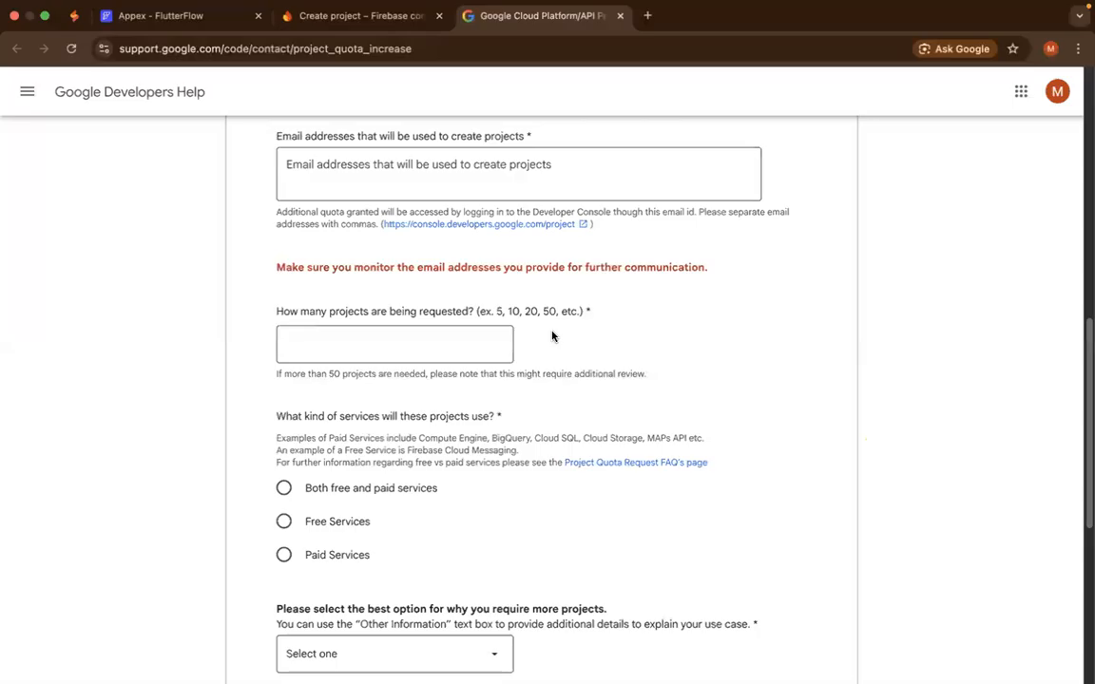
{"action": "left_click", "coordinate": [284, 522]}
- Set the reason for requiring more projects to "Migrating projects to a new or different billing account"
{"action": "scroll", "coordinate": [491, 440], "scroll_direction": "down", "scroll_amount": 3}
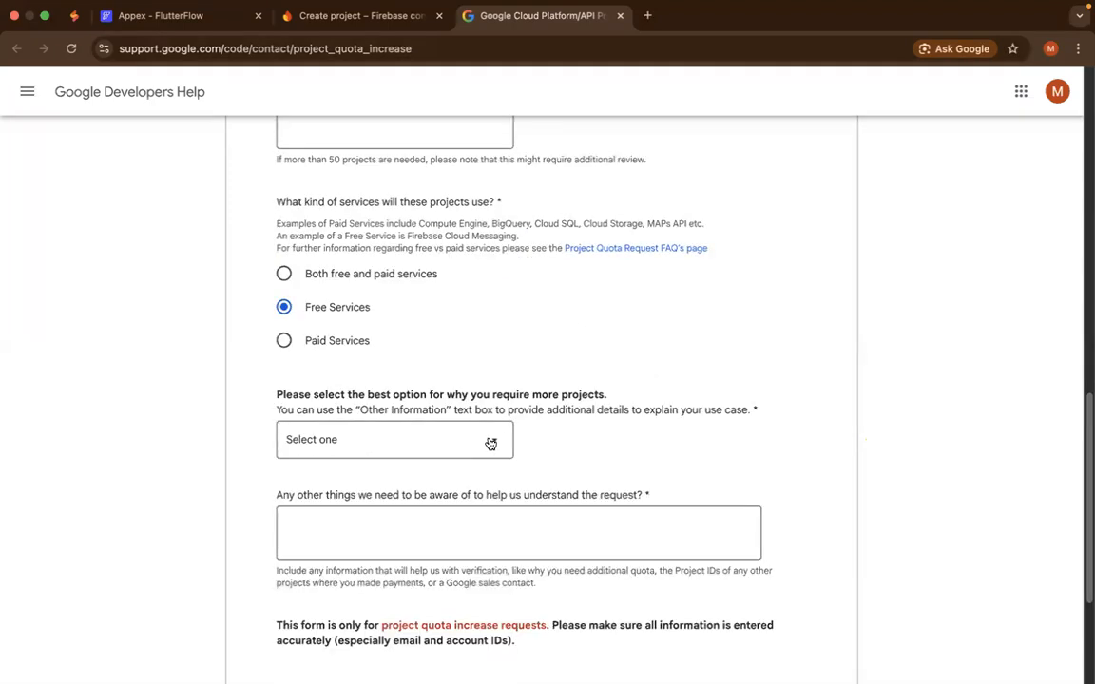
{"action": "left_click", "coordinate": [491, 444]}
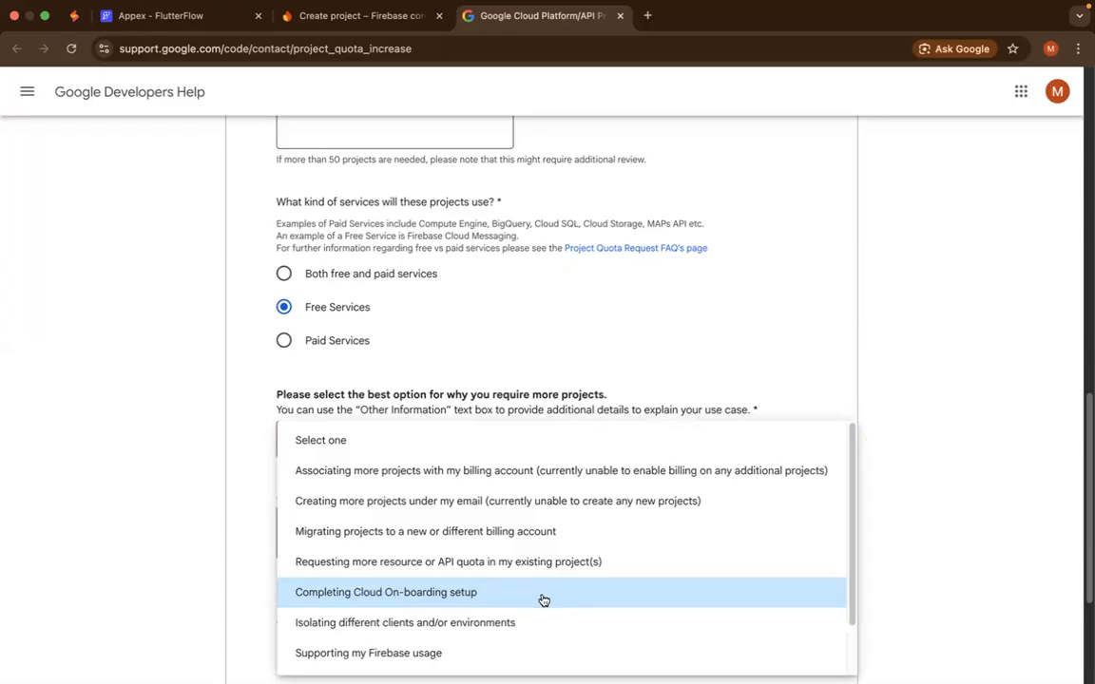
{"action": "scroll", "coordinate": [542, 599], "scroll_direction": "down", "scroll_amount": 1}
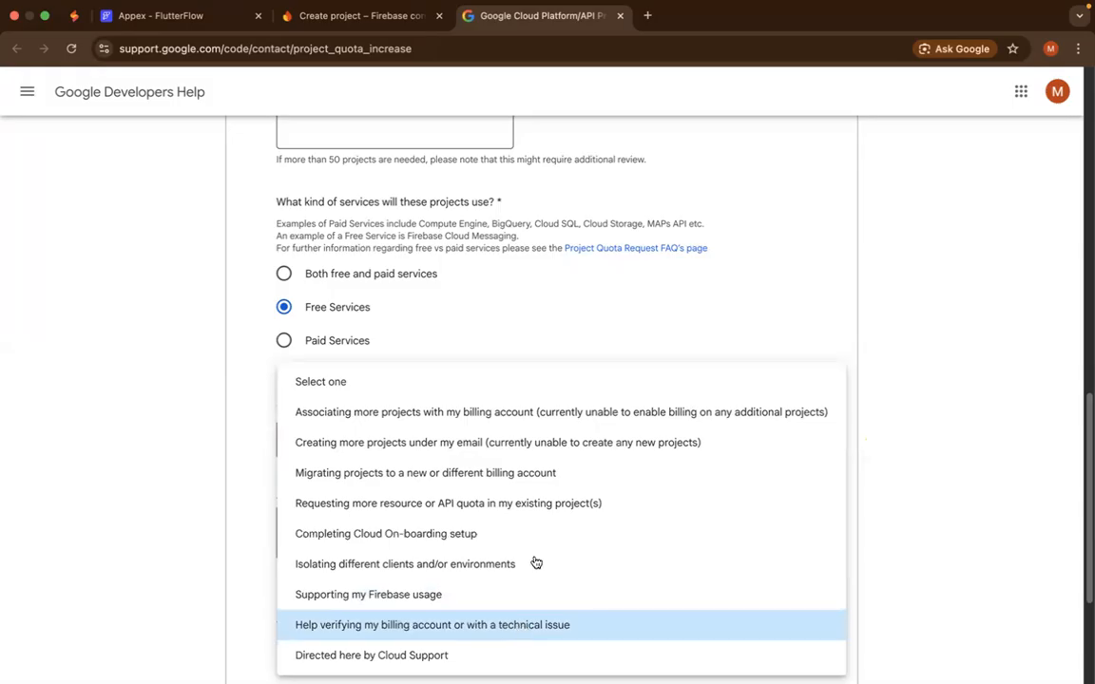
{"action": "scroll", "coordinate": [532, 514], "scroll_direction": "up", "scroll_amount": 6}
{"action": "scroll", "coordinate": [533, 513], "scroll_direction": "down", "scroll_amount": 6}
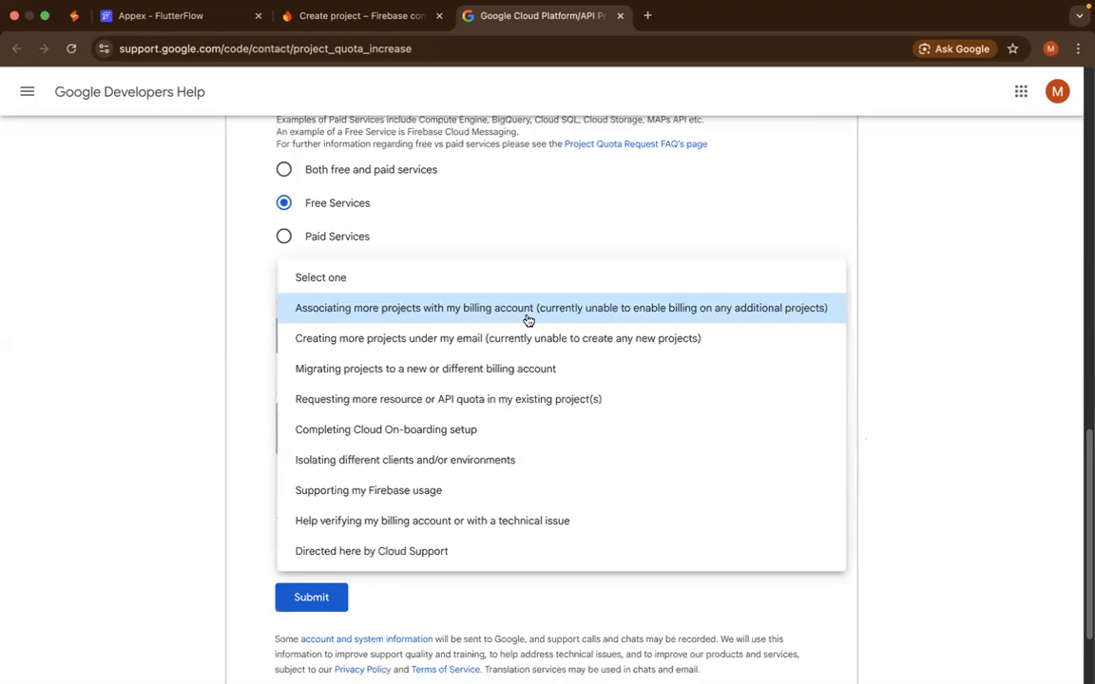
{"action": "left_click", "coordinate": [510, 373]}
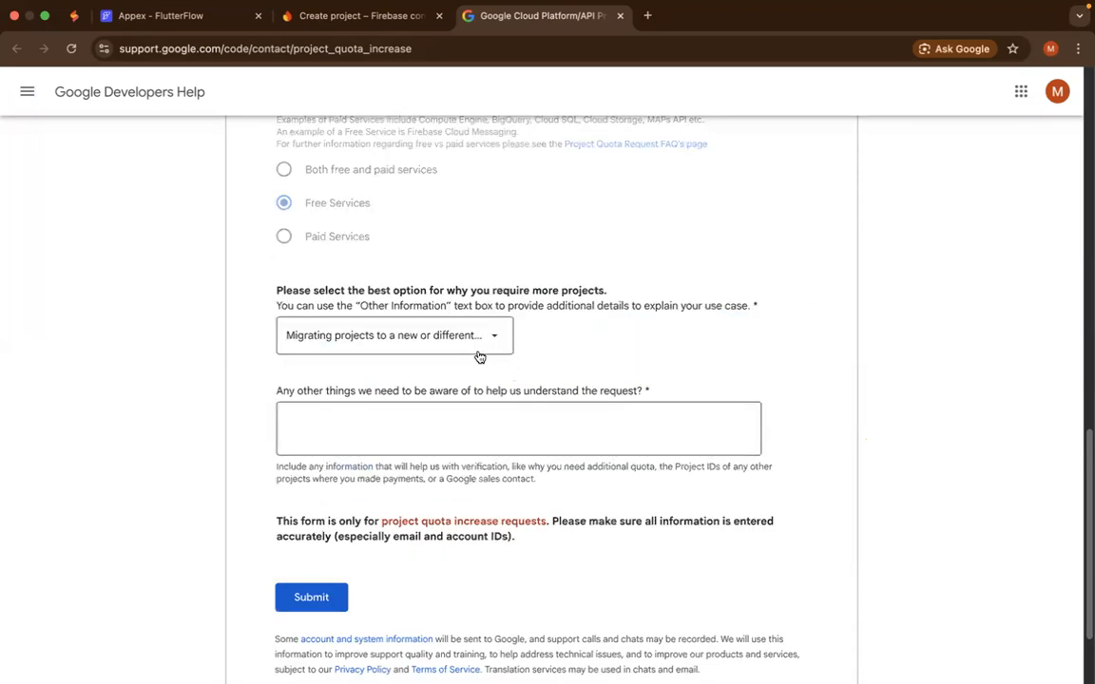
- Leave the quota increase form unsubmitted and switch to a different Chrome profile that has another Google account
{"action": "scroll", "coordinate": [479, 358], "scroll_direction": "up", "scroll_amount": 1}
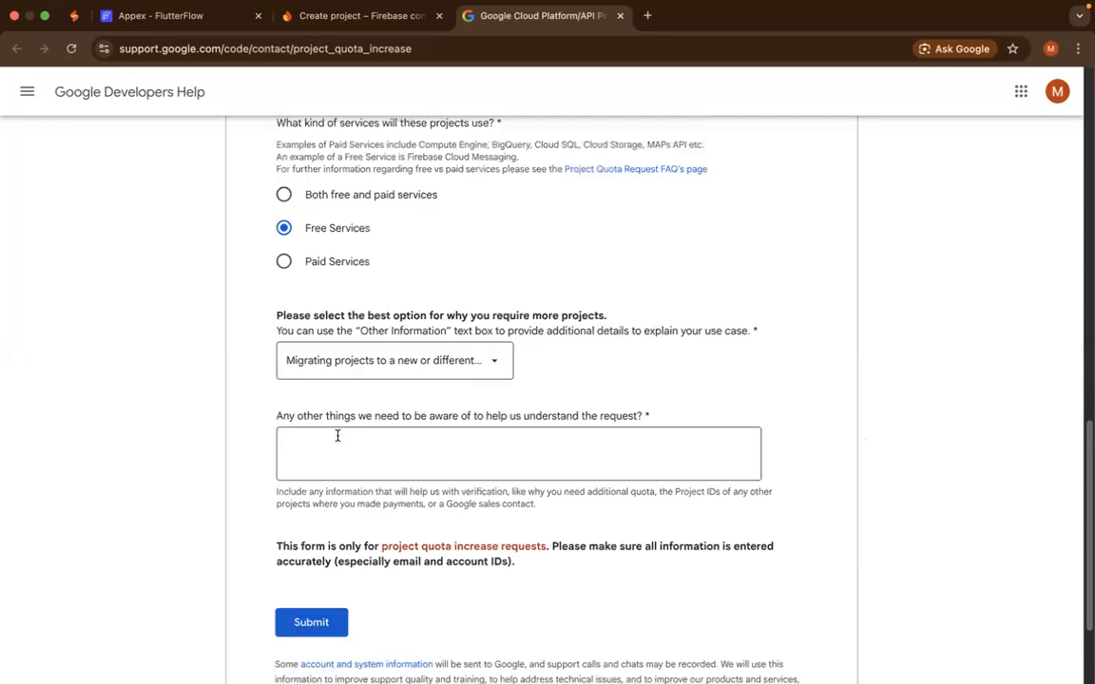
{"action": "scroll", "coordinate": [521, 456], "scroll_direction": "up", "scroll_amount": 4}
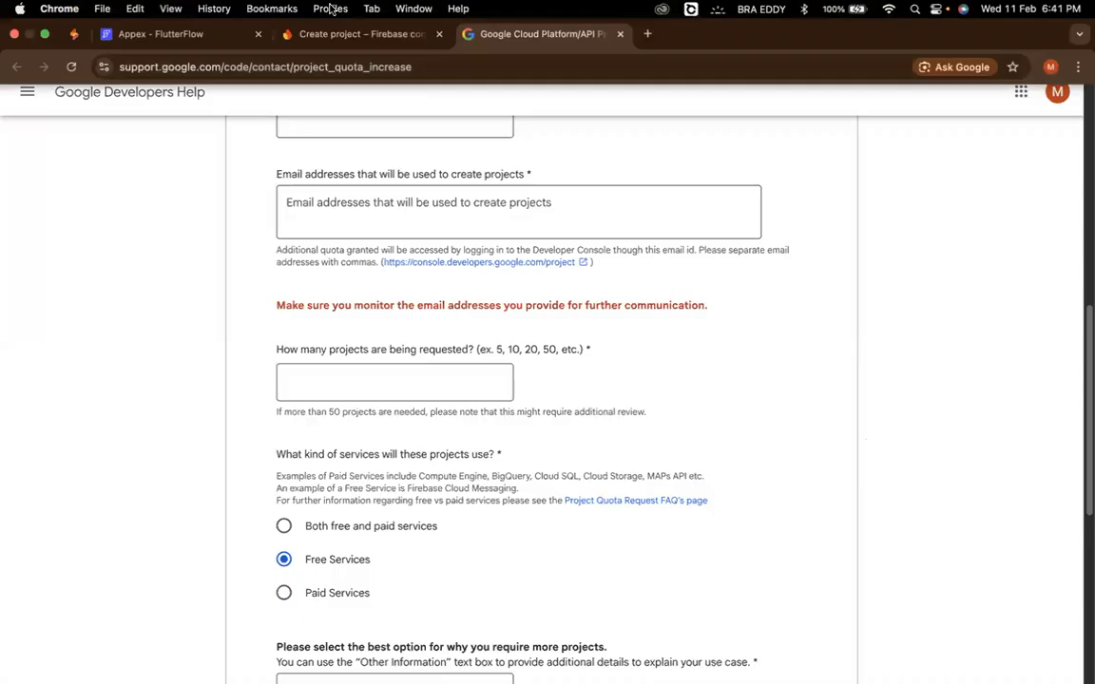
{"action": "left_click", "coordinate": [330, 8]}
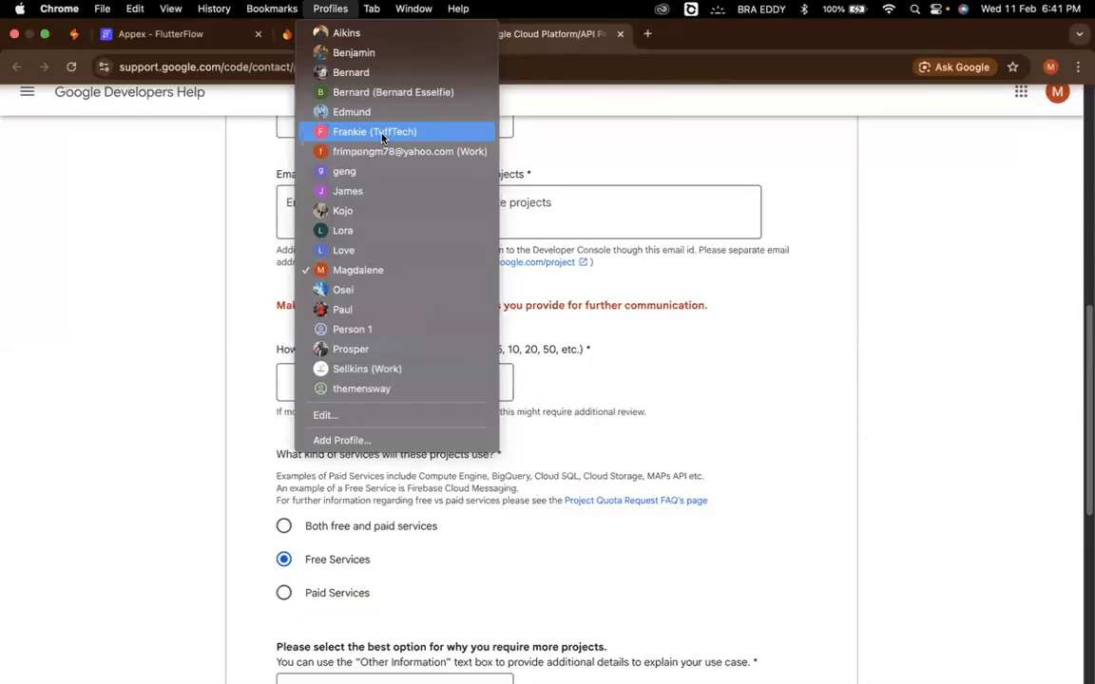
{"action": "left_click", "coordinate": [343, 176]}
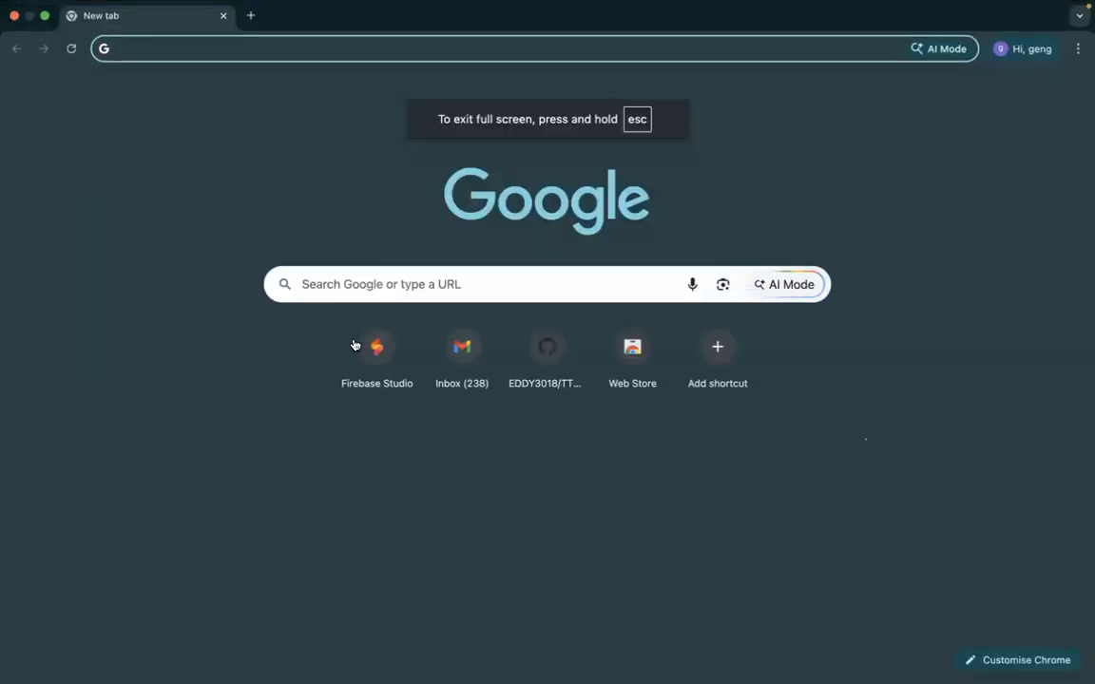
- Open Firebase Studio from the new tab page's shortcuts and sign in with the profile's signed-out Google account, continuing with passkey confirmation
{"action": "left_click", "coordinate": [367, 367]}
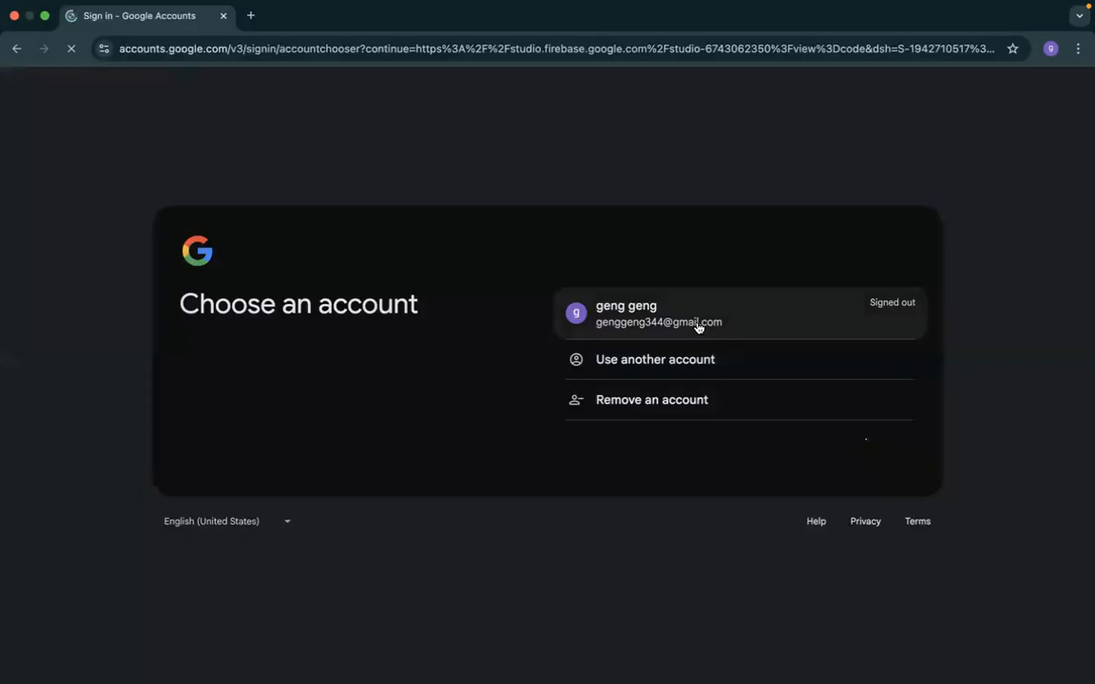
{"action": "left_click", "coordinate": [697, 327]}
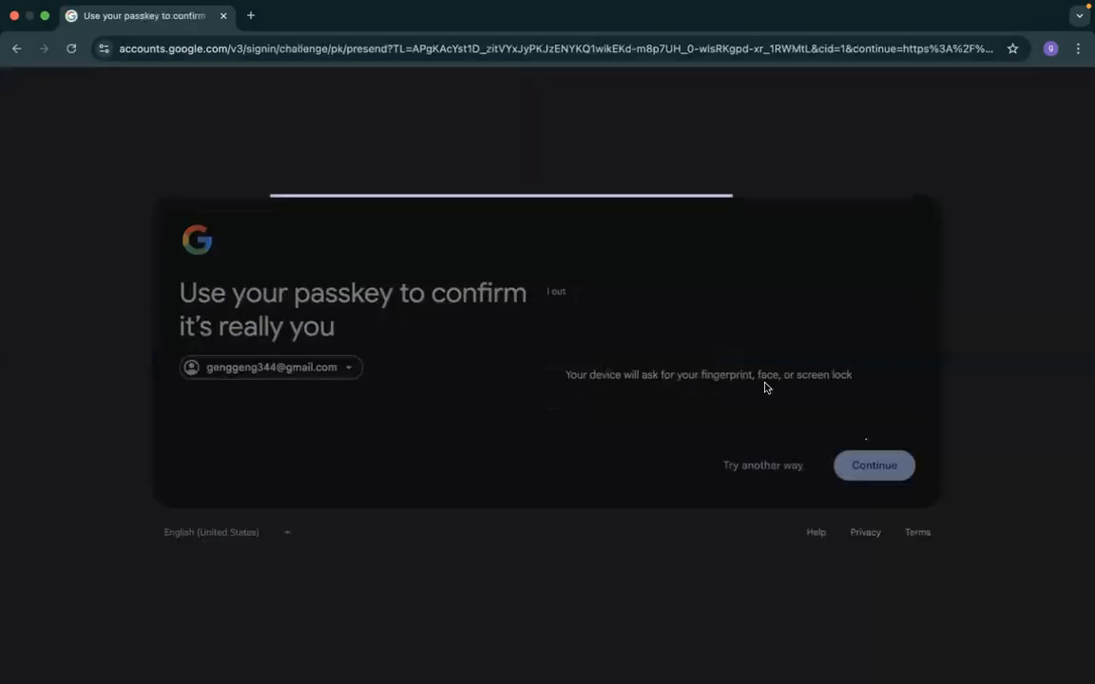
{"action": "left_click", "coordinate": [880, 472]}
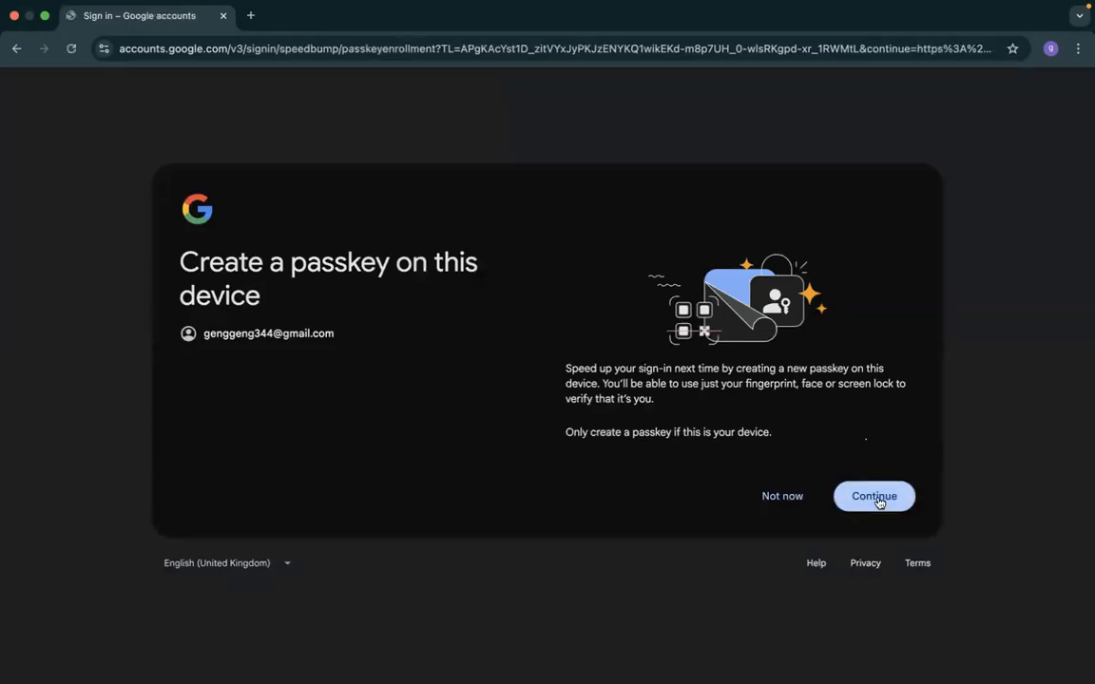
- Decline creating a passkey on this device and save the account's prefilled recovery phone and recovery email
{"action": "left_click", "coordinate": [796, 496]}
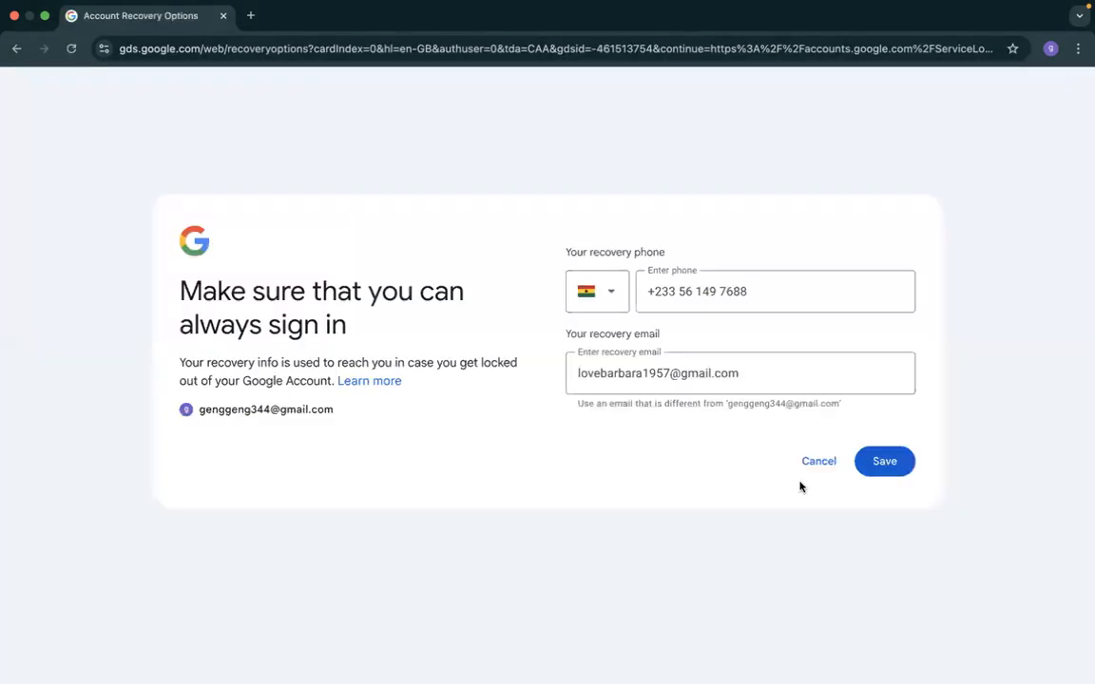
{"action": "left_click", "coordinate": [884, 473]}
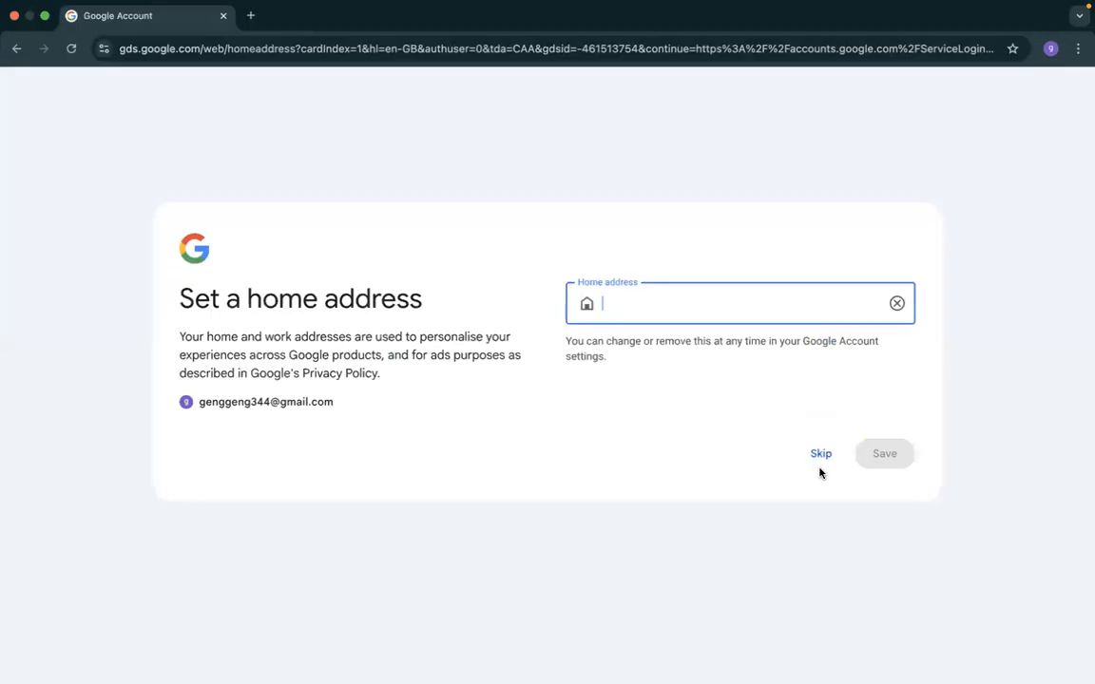
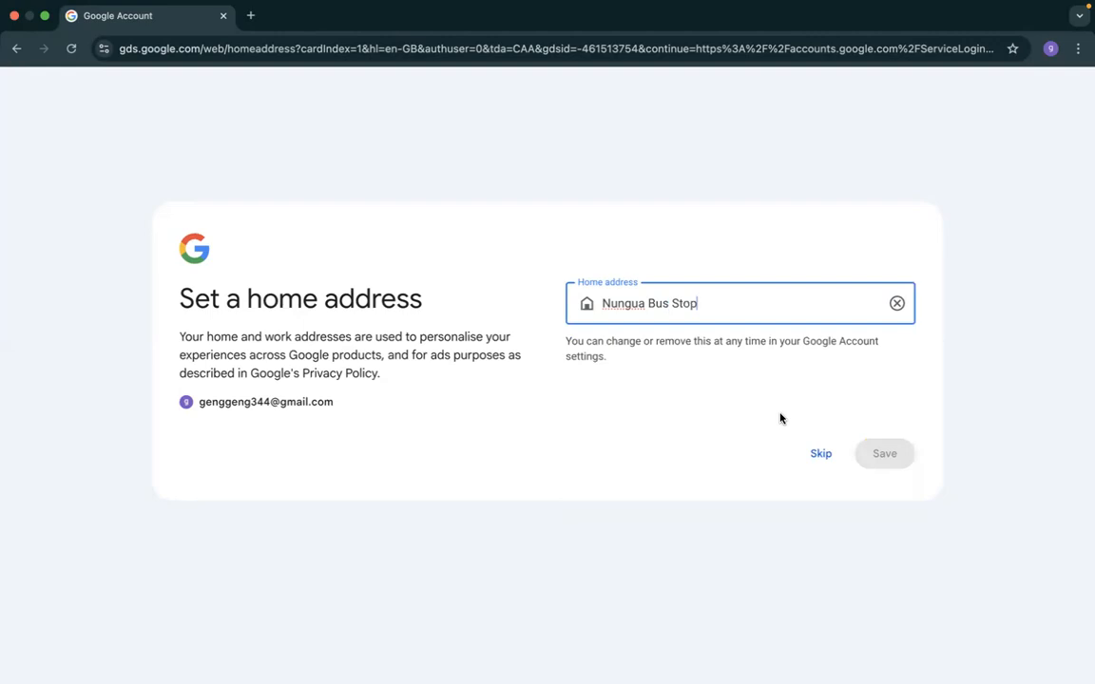
- Try entering a home address for the Google account and skip the home address setup
{"action": "left_click", "coordinate": [820, 454]}
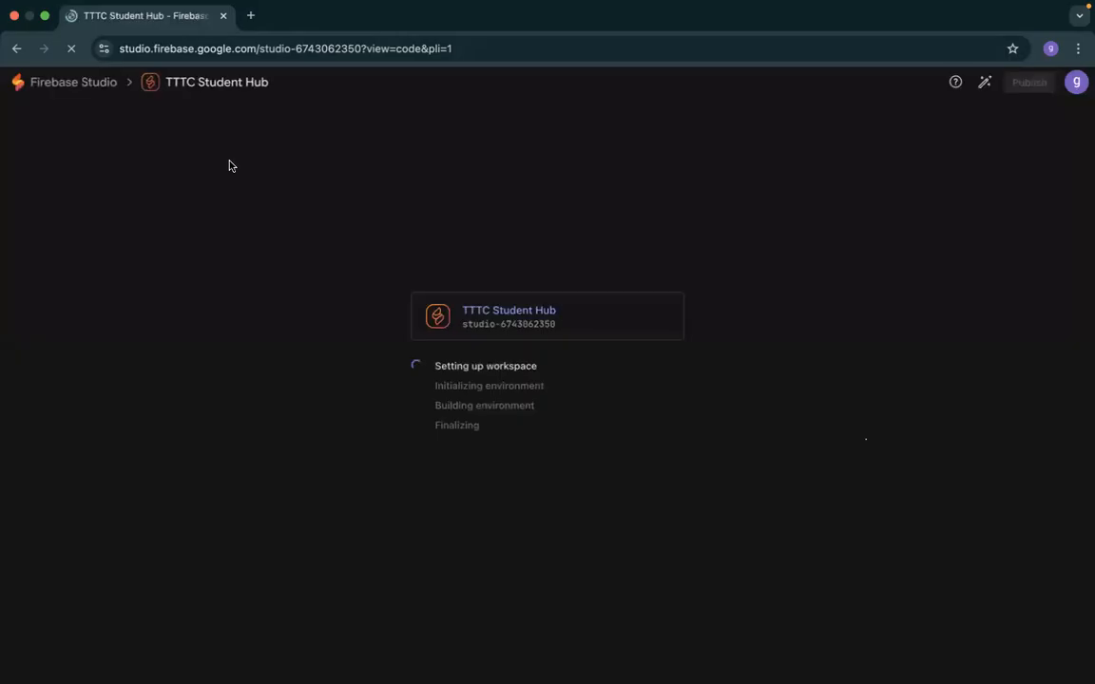
- Leave the TTTC Student Hub workspace, search Google for "firebase console" in a new tab, and open the sponsored Firebase website
{"action": "left_click", "coordinate": [88, 82]}
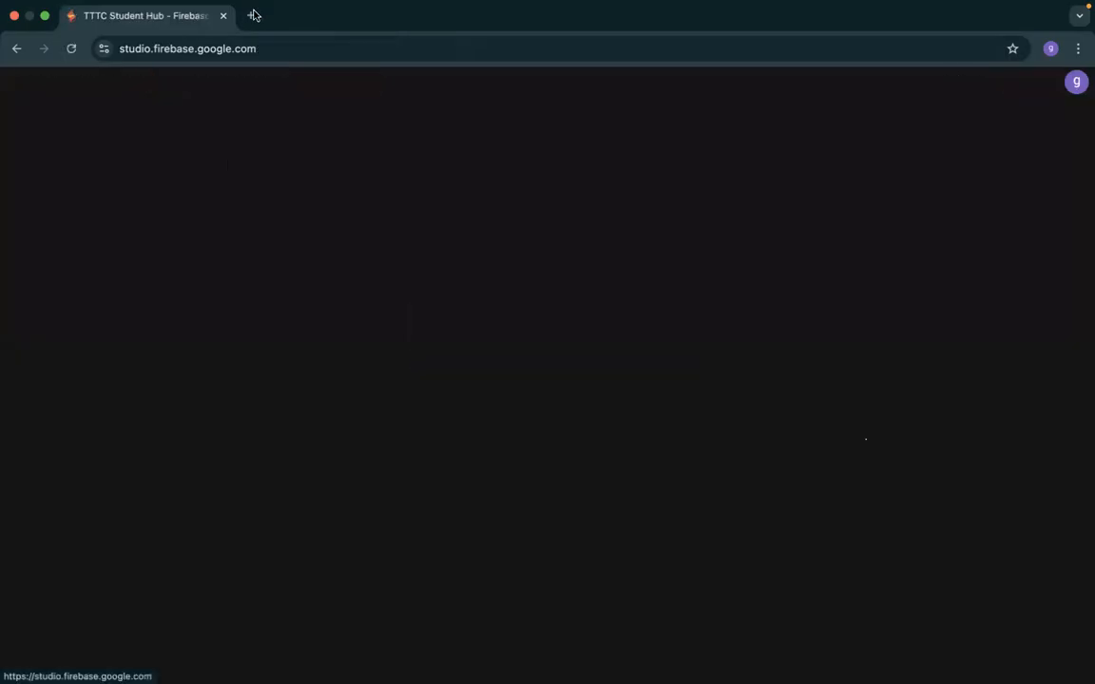
{"action": "left_click", "coordinate": [254, 15]}
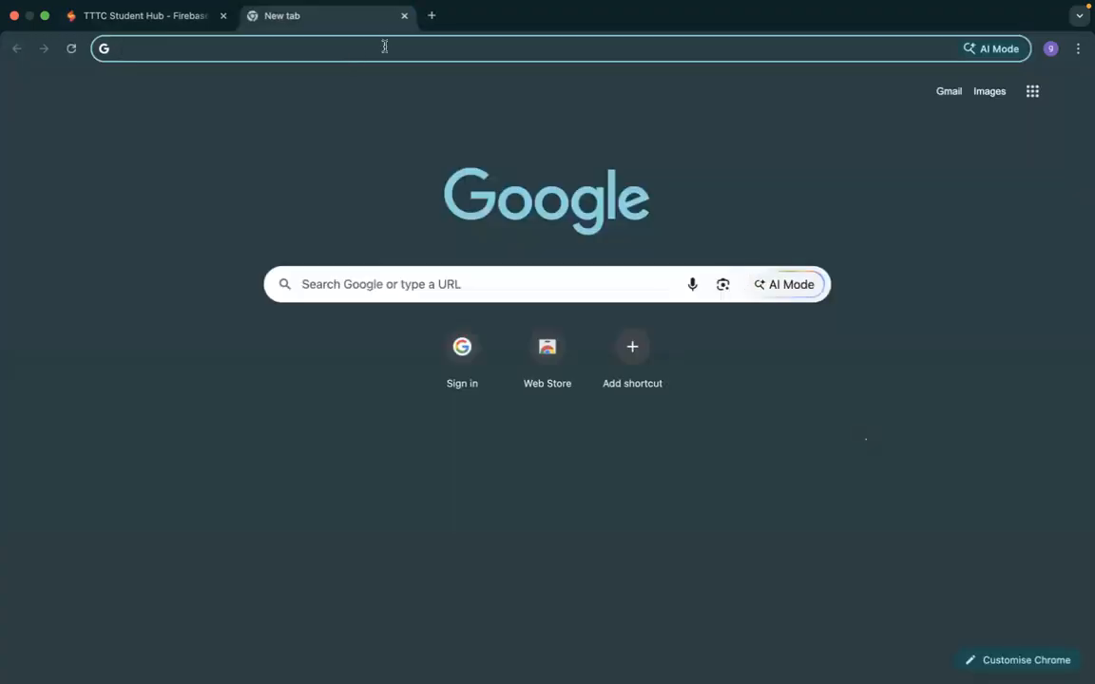
{"action": "type", "text": "firebase"}
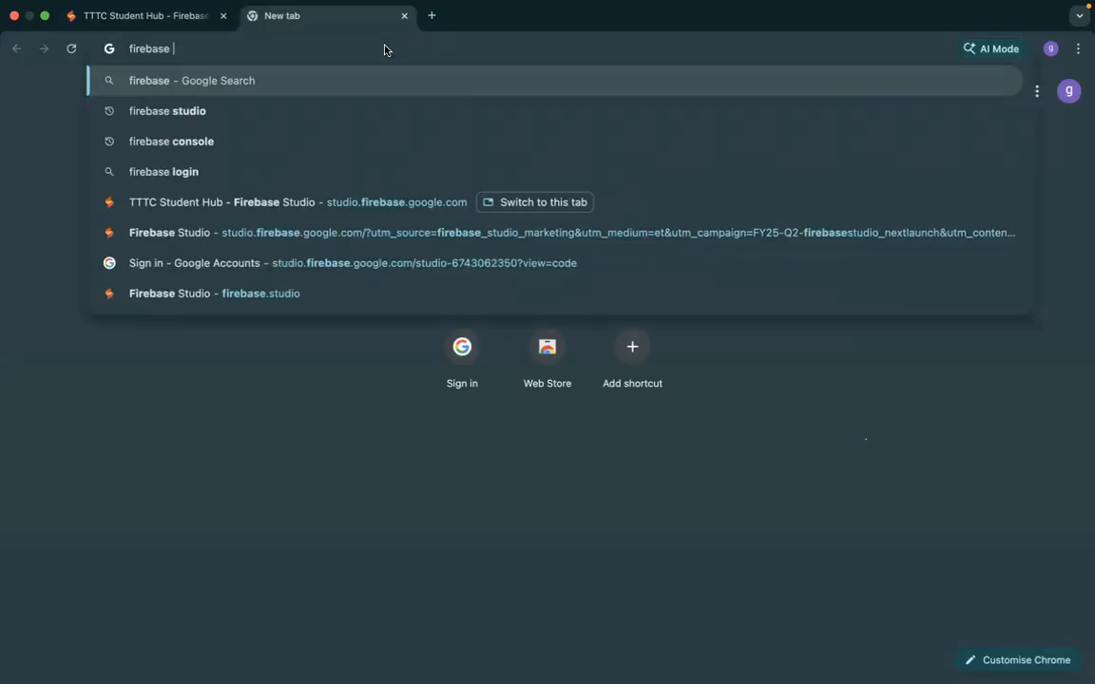
{"action": "key", "text": "Down"}
{"action": "key", "text": "Down"}
{"action": "key", "text": "Return"}
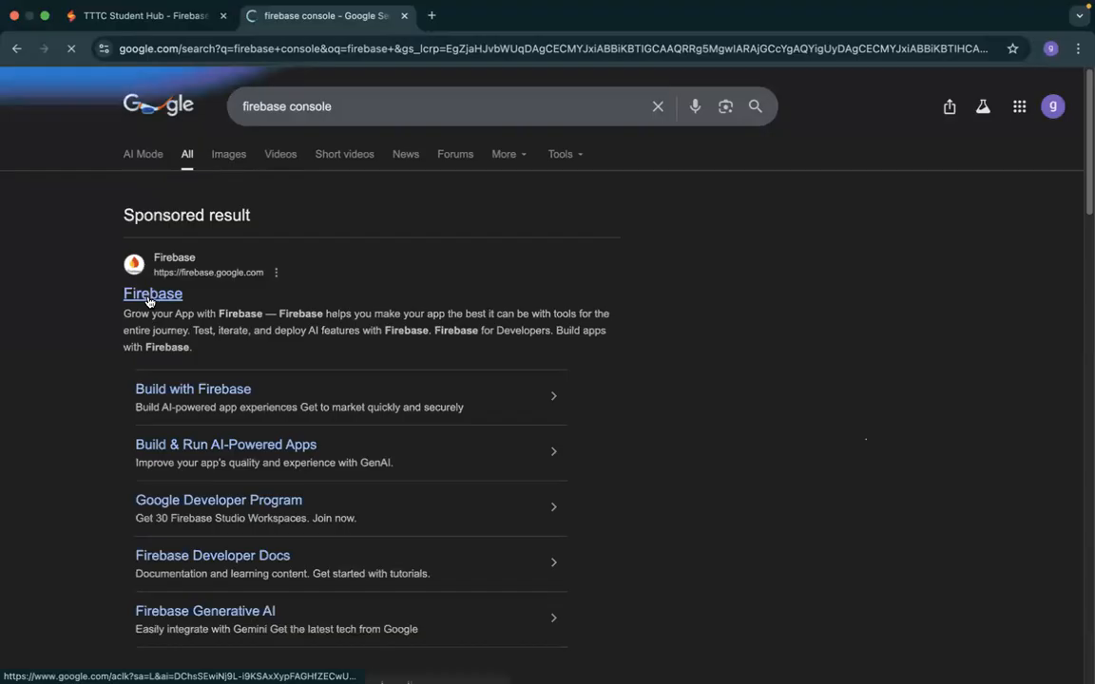
{"action": "left_click", "coordinate": [147, 299]}
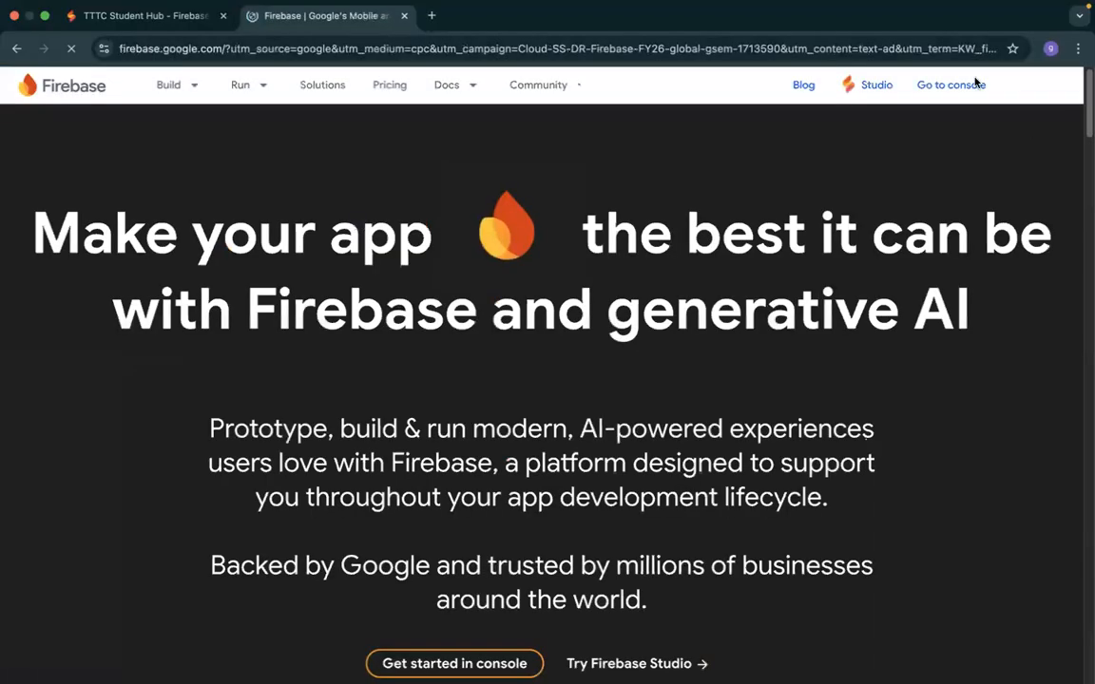
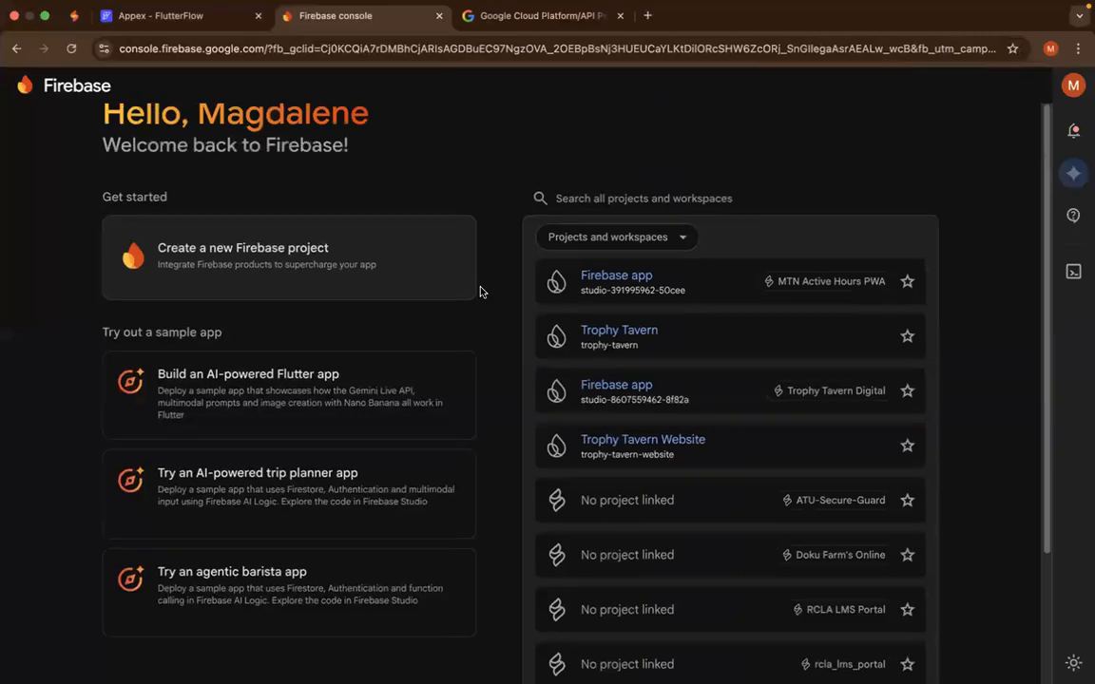
- Switch to the second Google account's Firebase console window and start creating a new Firebase project
{"action": "key", "text": "ctrl+Right"}
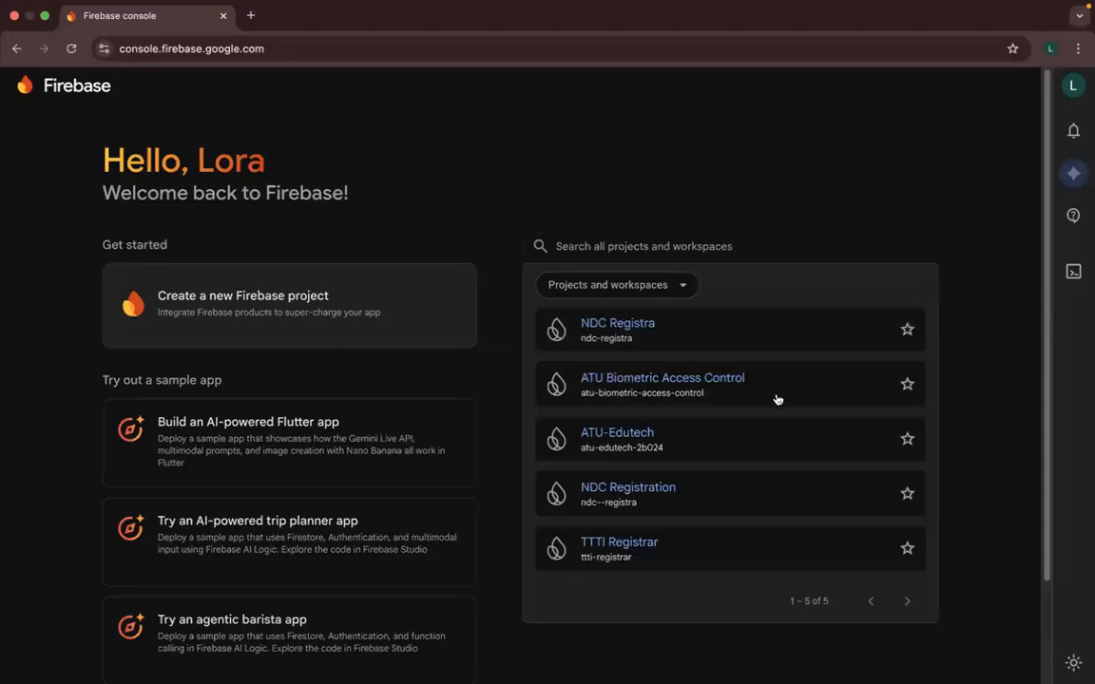
{"action": "mouse_move", "coordinate": [771, 400]}
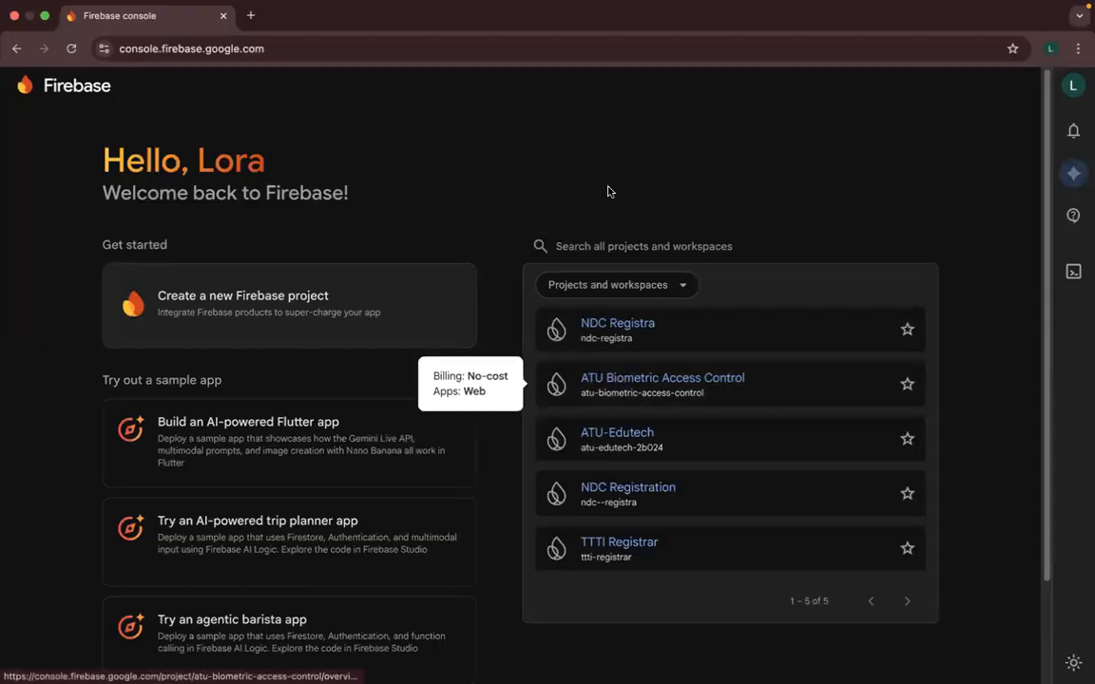
{"action": "left_click", "coordinate": [348, 299]}
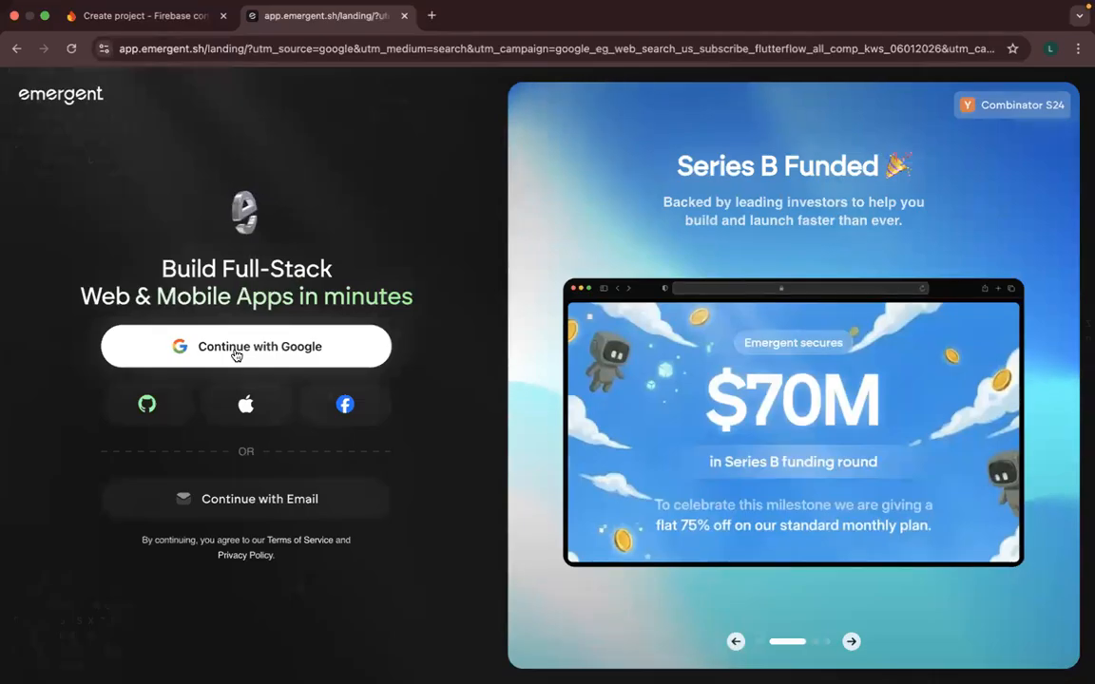
- In a new tab replacing the Emergent page, search Google for "flutterflow.io" and open the FlutterFlow site's login page
{"action": "left_click", "coordinate": [431, 15]}
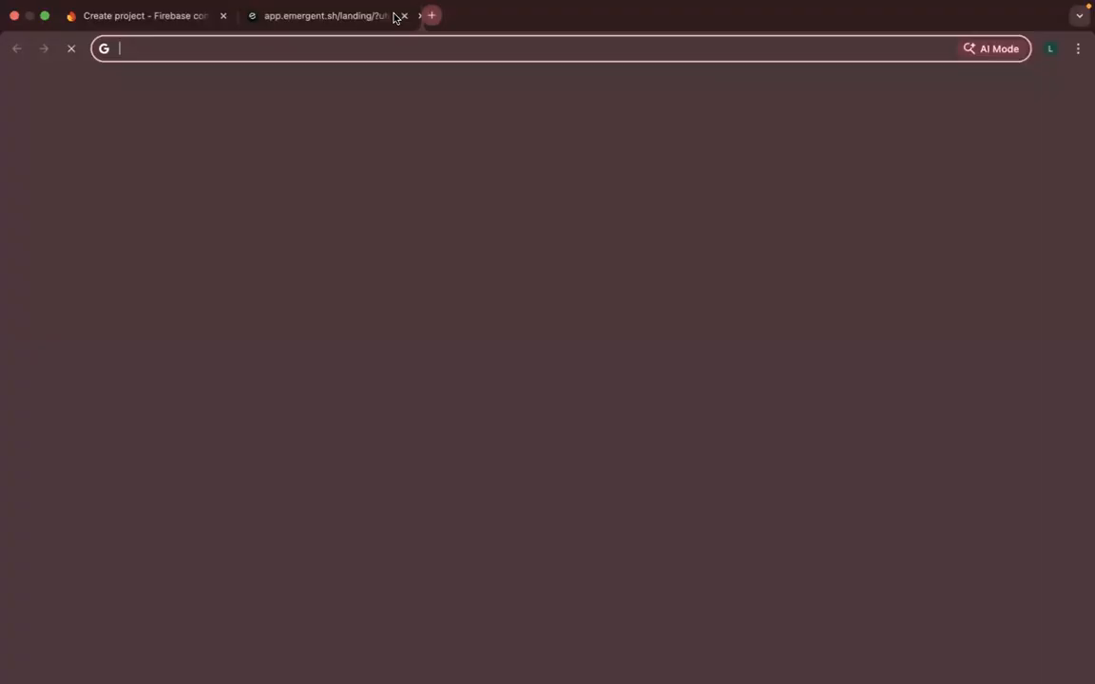
{"action": "left_click", "coordinate": [405, 16]}
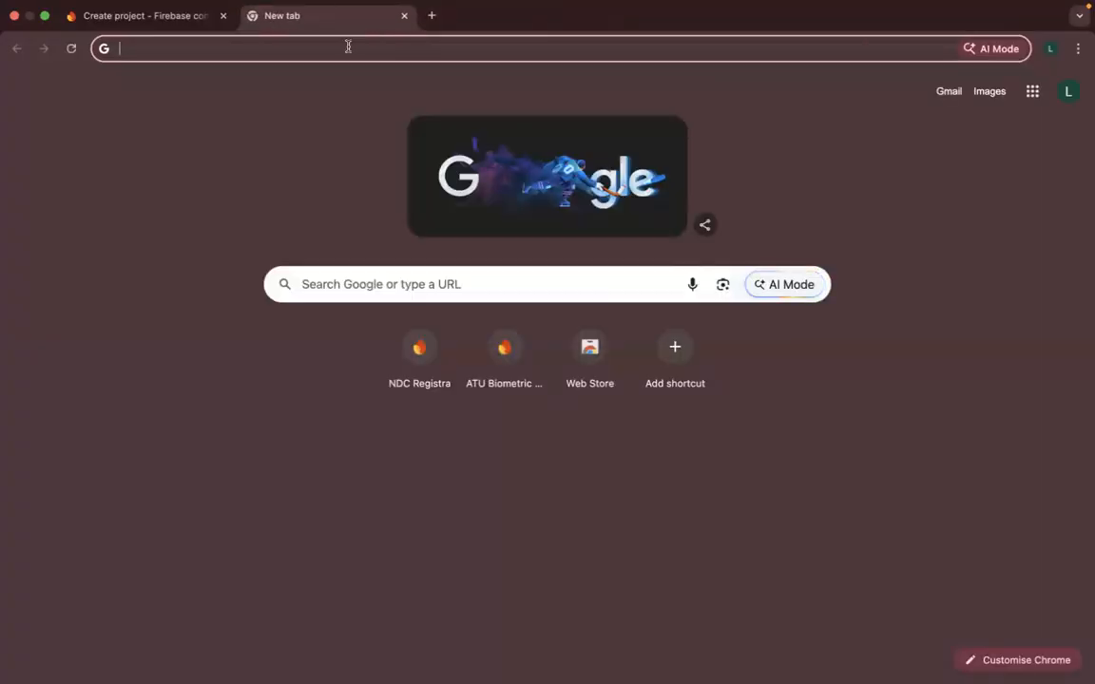
{"action": "type", "text": "flutterflow"}
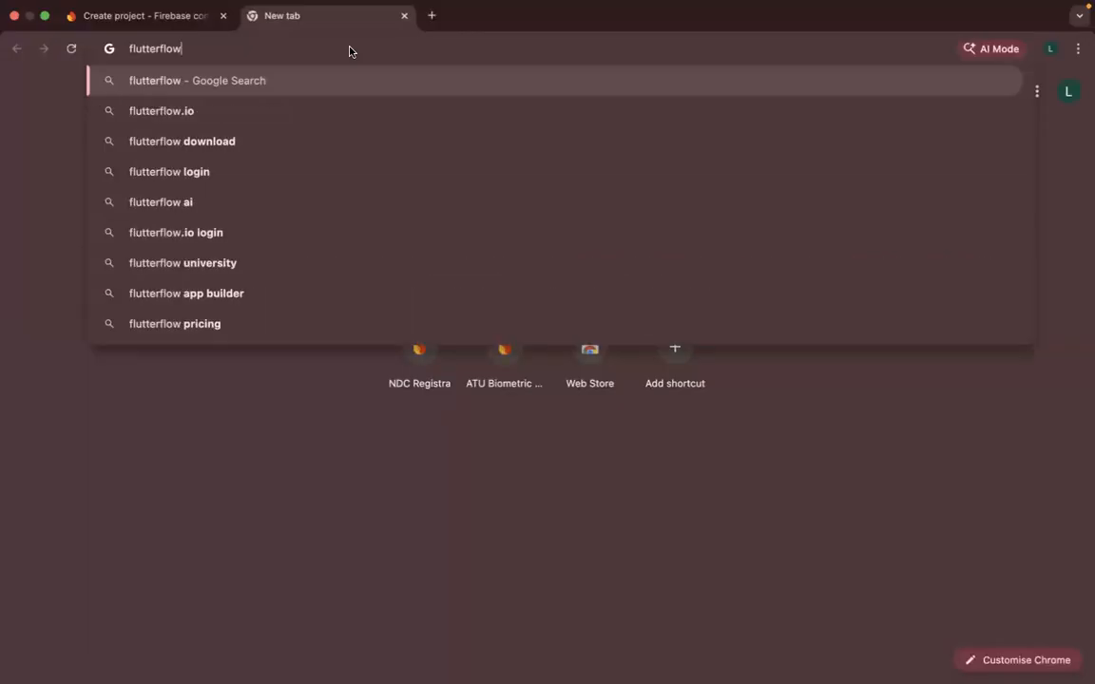
{"action": "key", "text": "Down"}
{"action": "key", "text": "Return"}
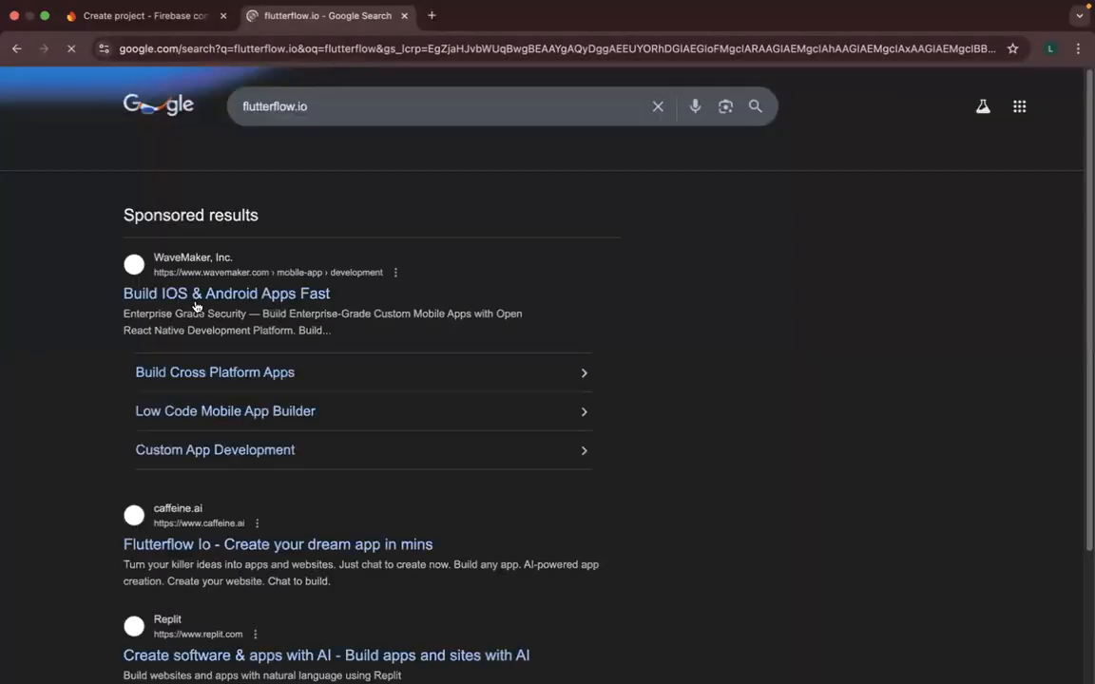
{"action": "scroll", "coordinate": [190, 457], "scroll_direction": "down", "scroll_amount": 5}
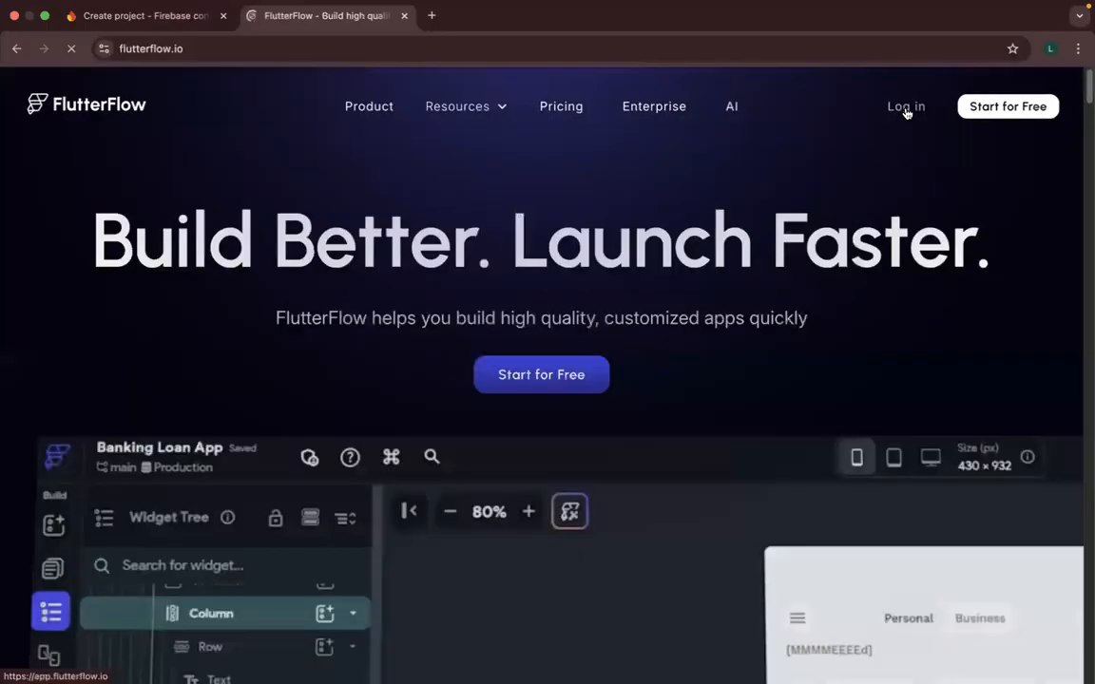
{"action": "left_click", "coordinate": [905, 108]}
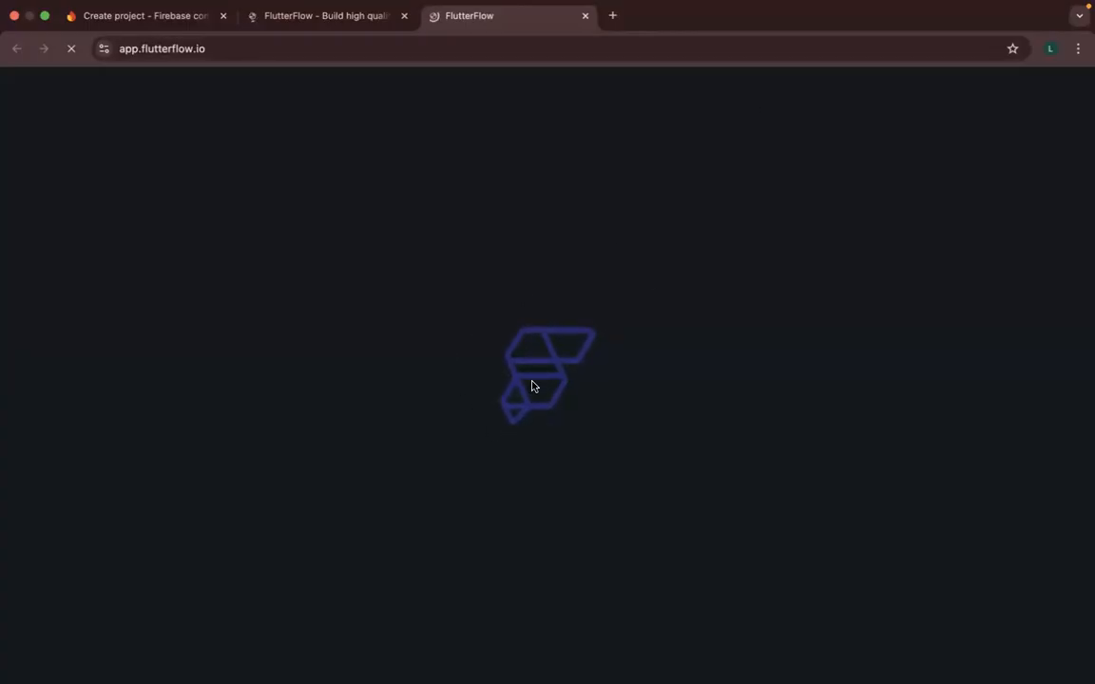
{"action": "key", "text": "ctrl+Left"}
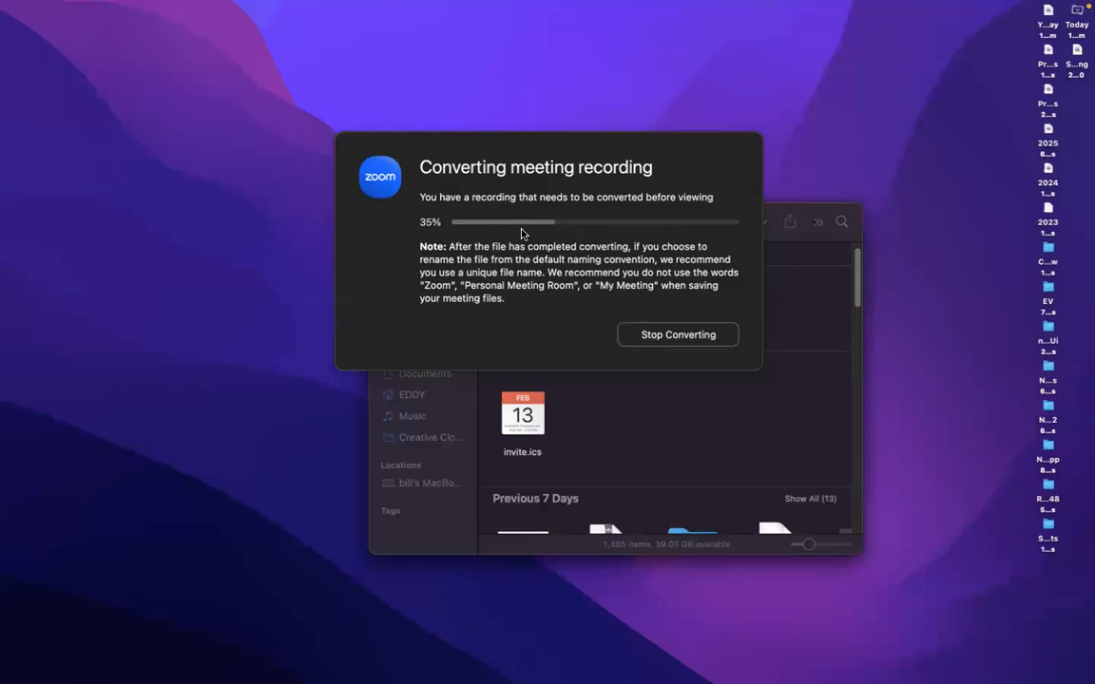
{"action": "key", "text": "ctrl+Right"}
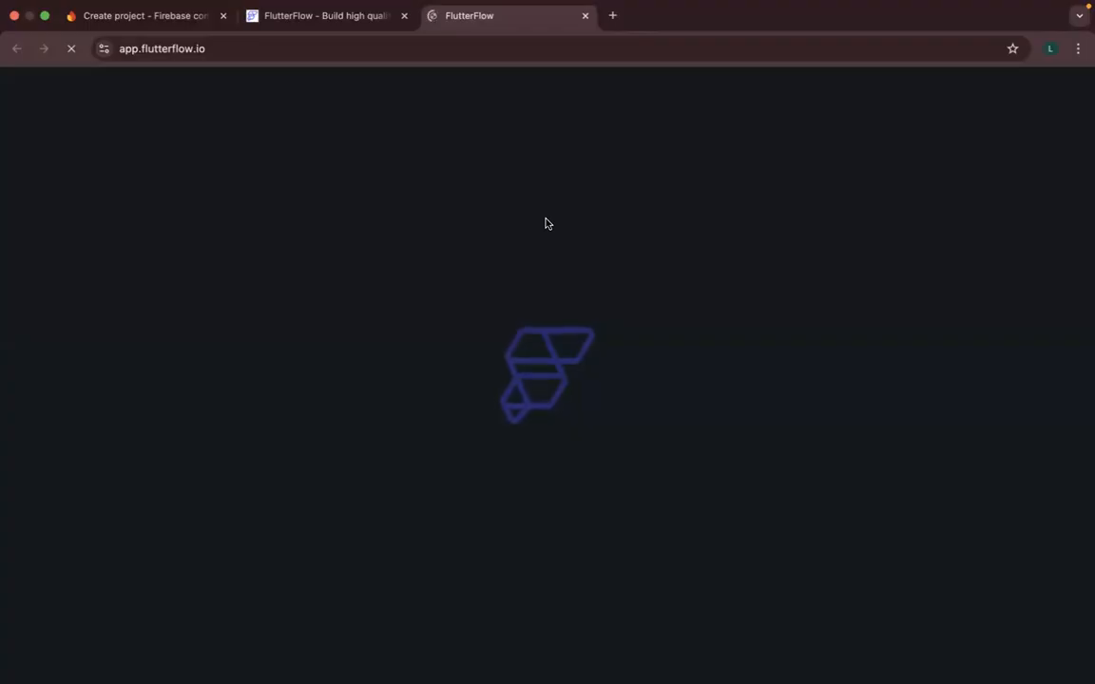
{"action": "key", "text": "ctrl+Left"}
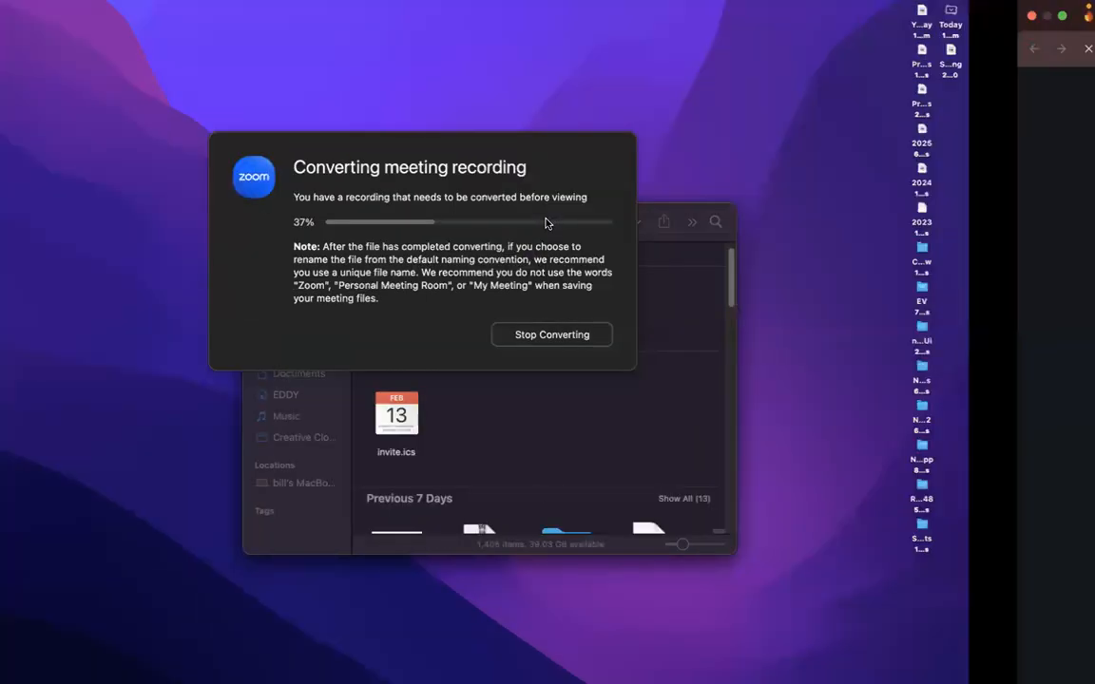
{"action": "key", "text": "ctrl+Right"}
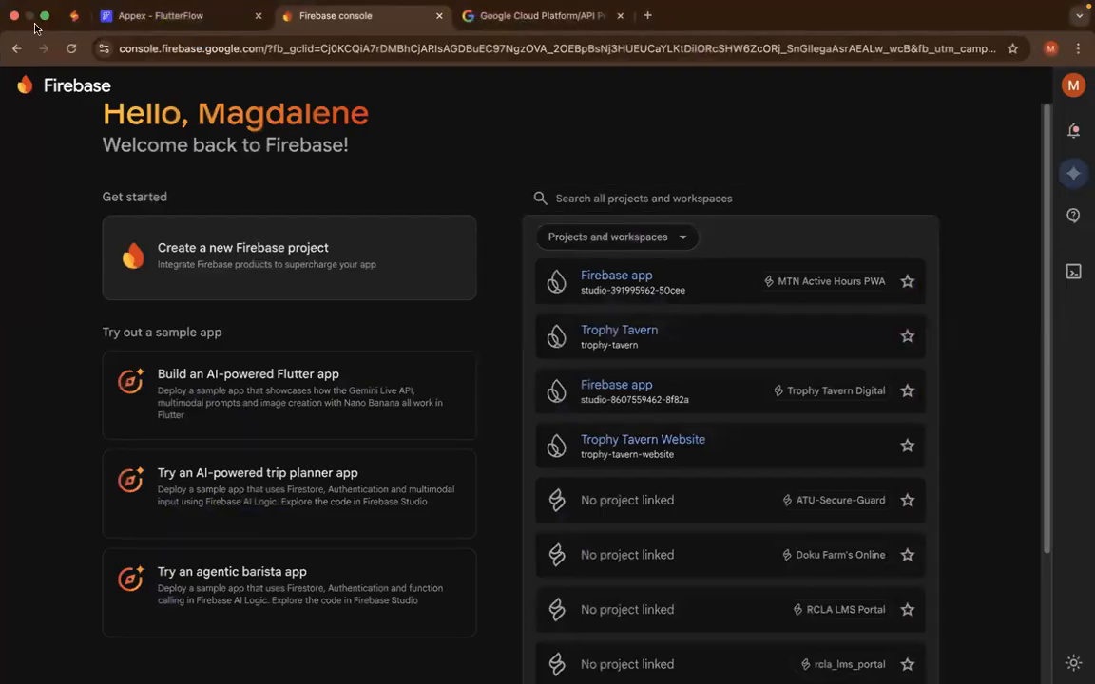
{"action": "mouse_move", "coordinate": [48, 19]}
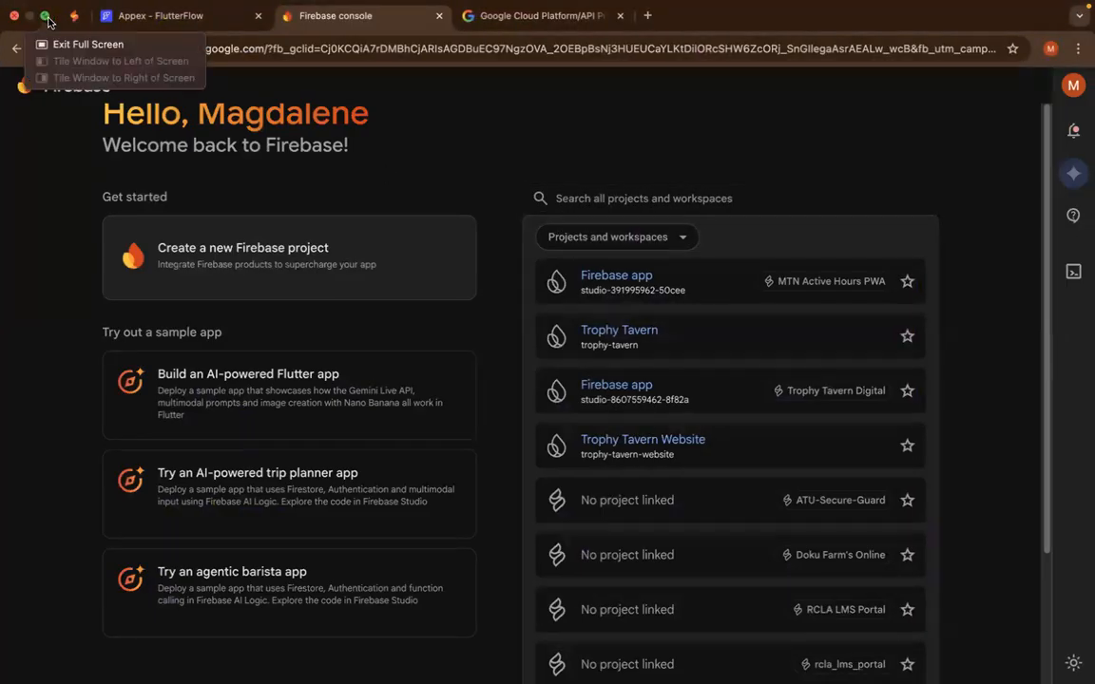
{"action": "key", "text": "ctrl+Right"}
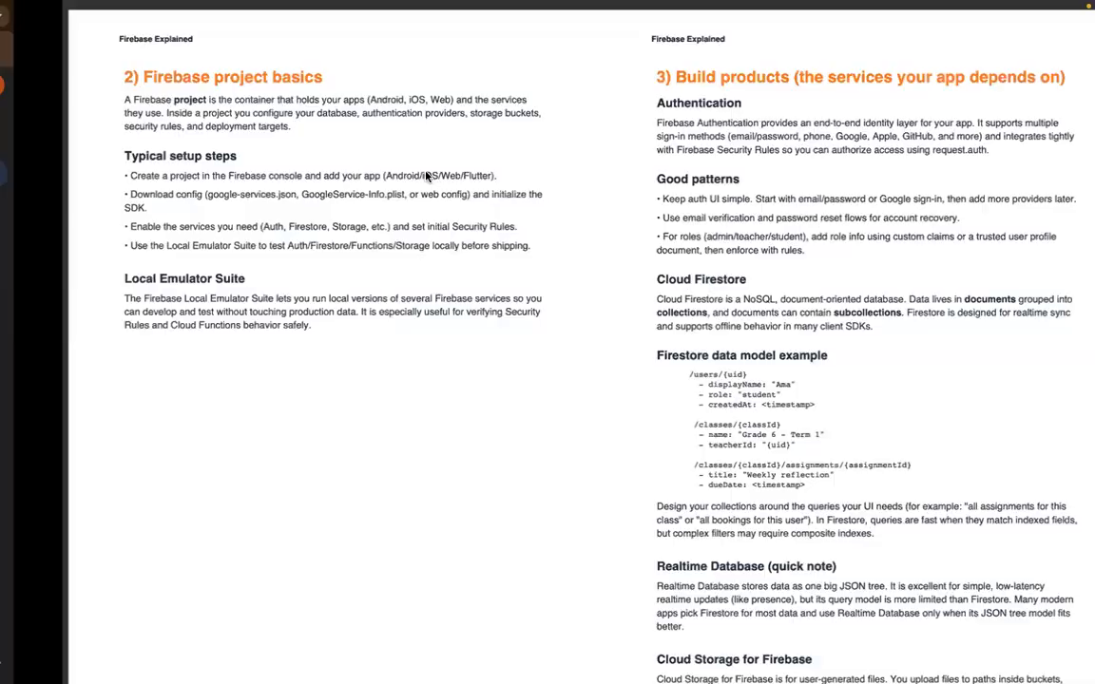
{"action": "key", "text": "ctrl+Up"}
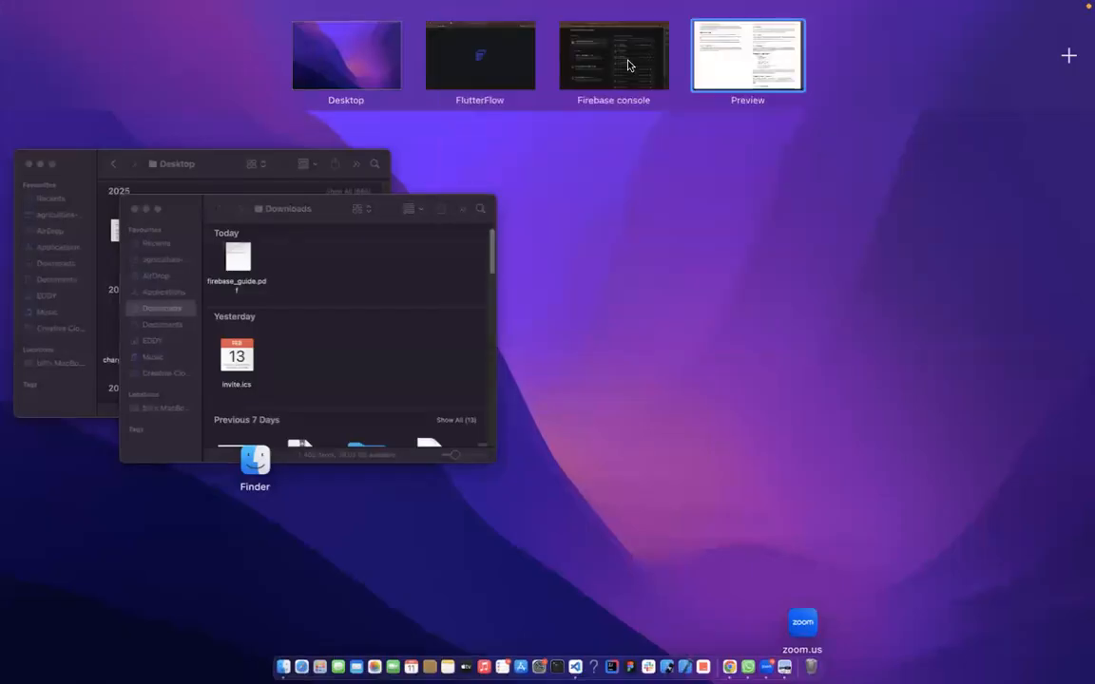
{"action": "left_click", "coordinate": [476, 65]}
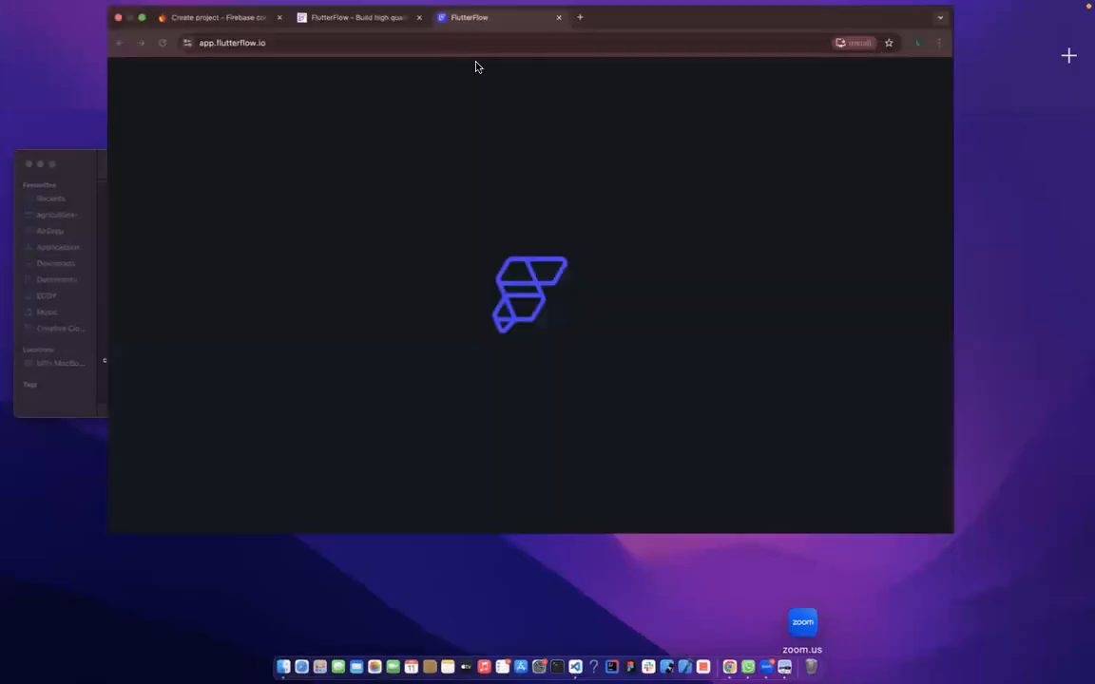
{"action": "left_click", "coordinate": [295, 155]}
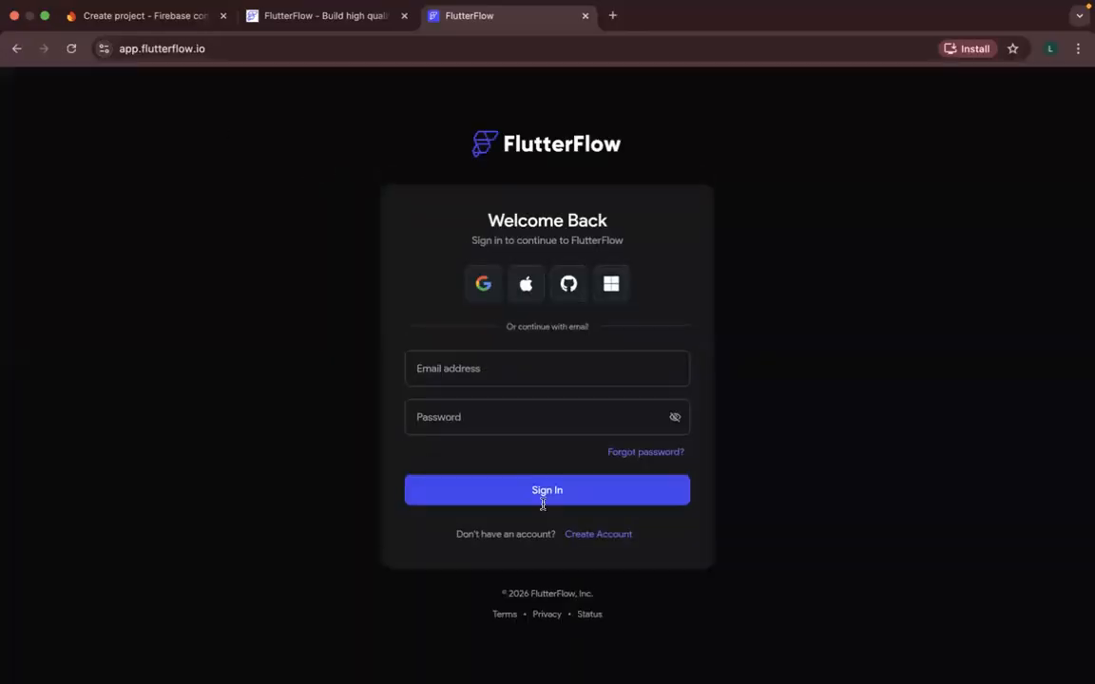
- Create a FlutterFlow account using the profile's Google account and allow FlutterFlow access to its basic info
{"action": "left_click", "coordinate": [590, 535]}
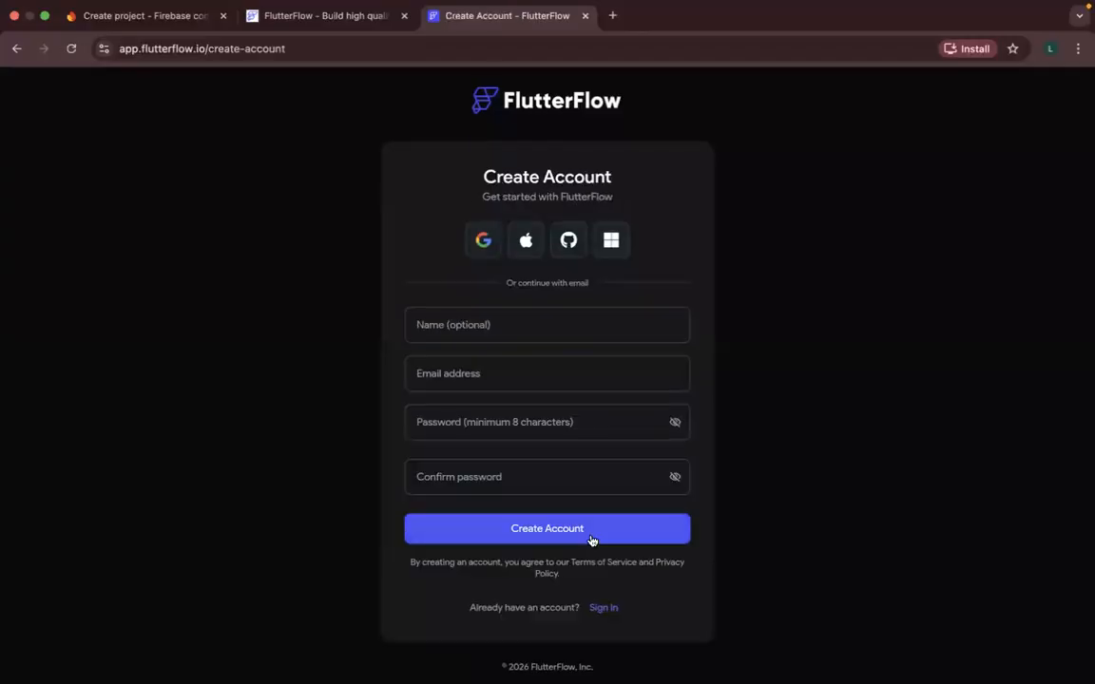
{"action": "left_click", "coordinate": [483, 240]}
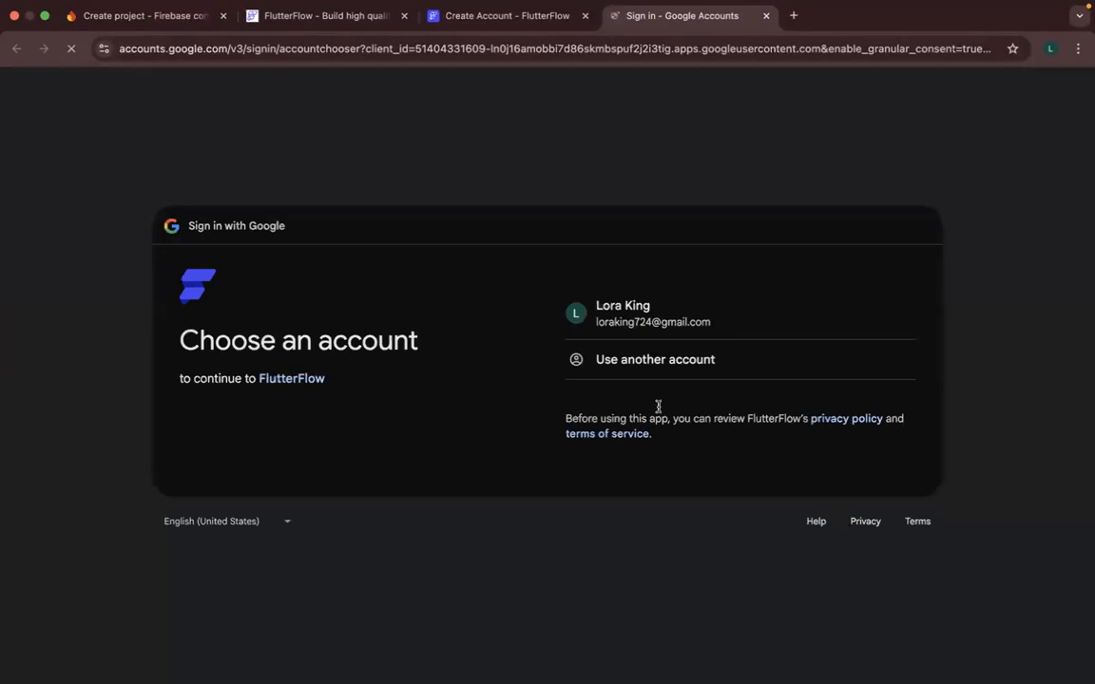
{"action": "left_click", "coordinate": [621, 310]}
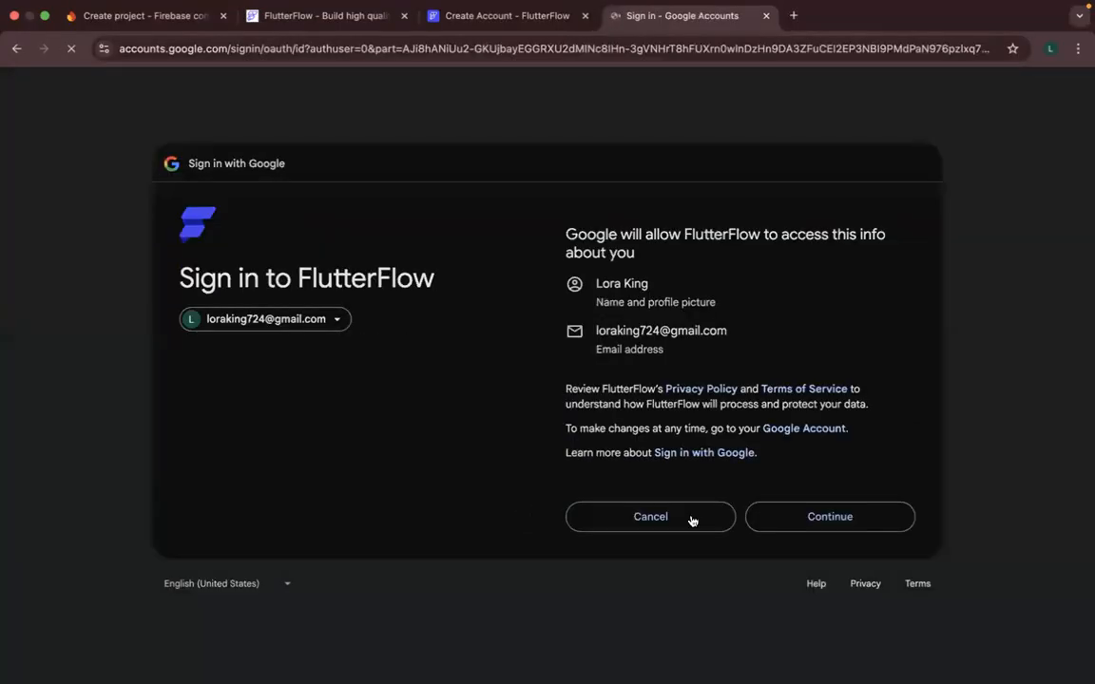
{"action": "left_click", "coordinate": [770, 522]}
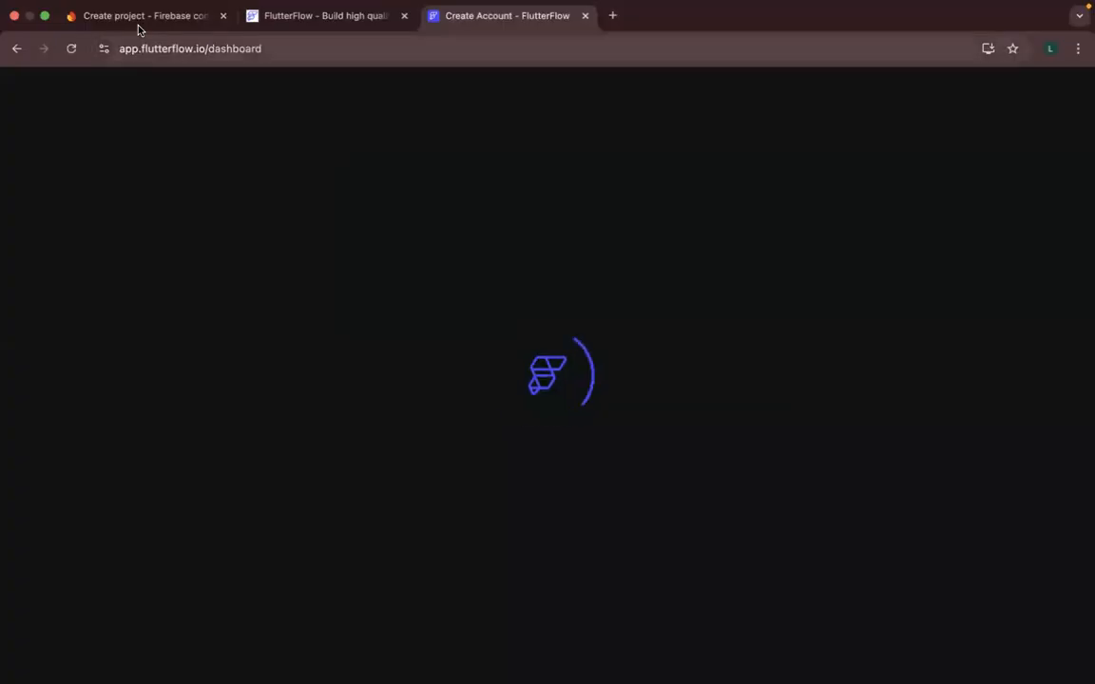
- Close the second account's project creation form, and check the project limit in the first account's creation form before closing it too
{"action": "left_click", "coordinate": [129, 24]}
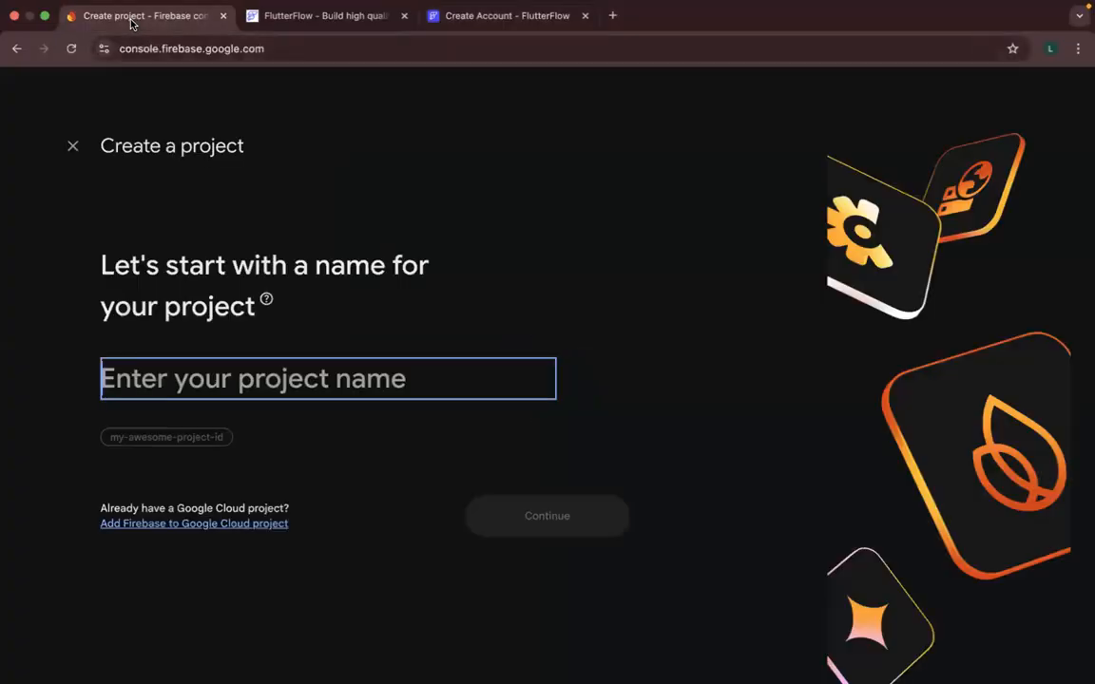
{"action": "left_click", "coordinate": [74, 148]}
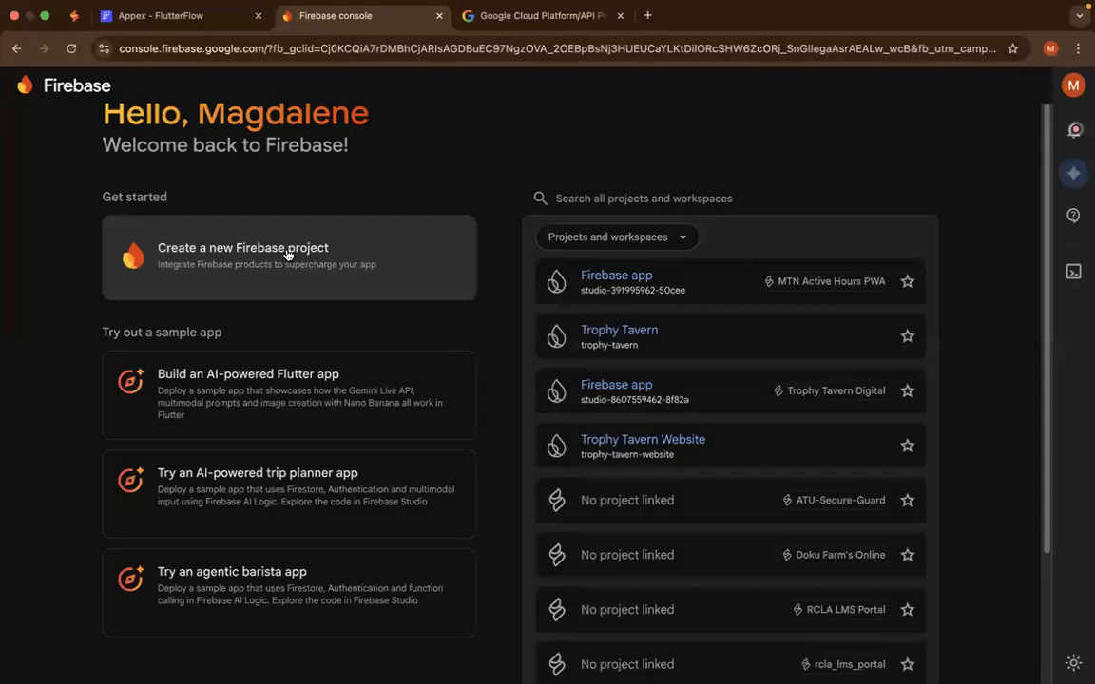
{"action": "left_click", "coordinate": [287, 254]}
{"action": "left_click", "coordinate": [323, 381]}
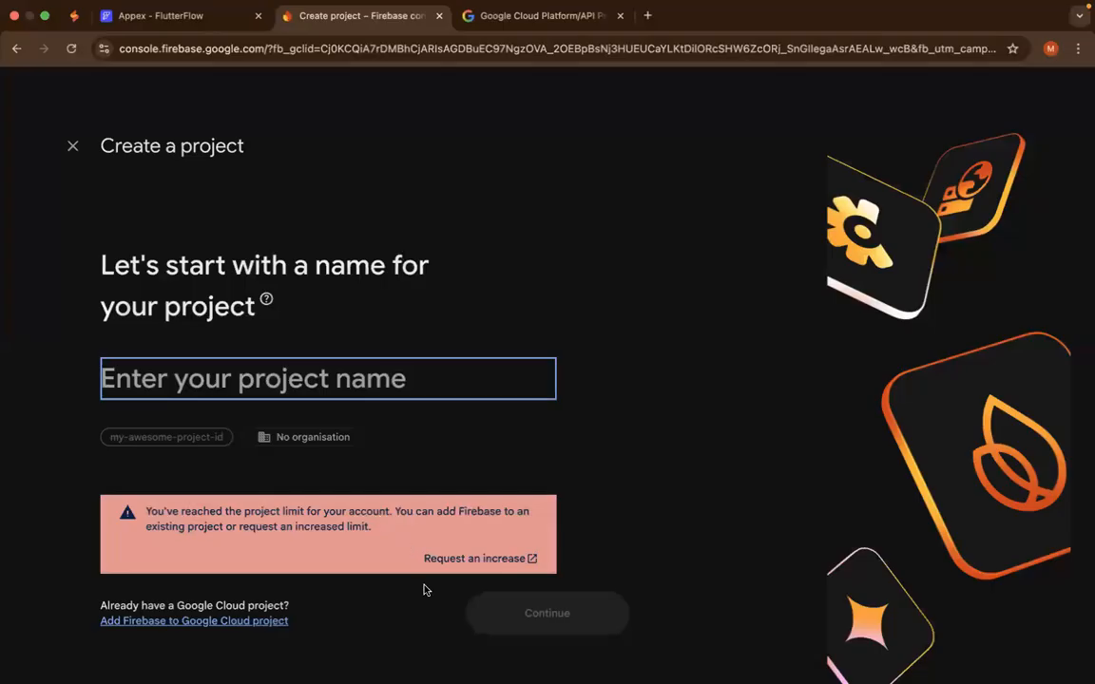
{"action": "left_click", "coordinate": [73, 145]}
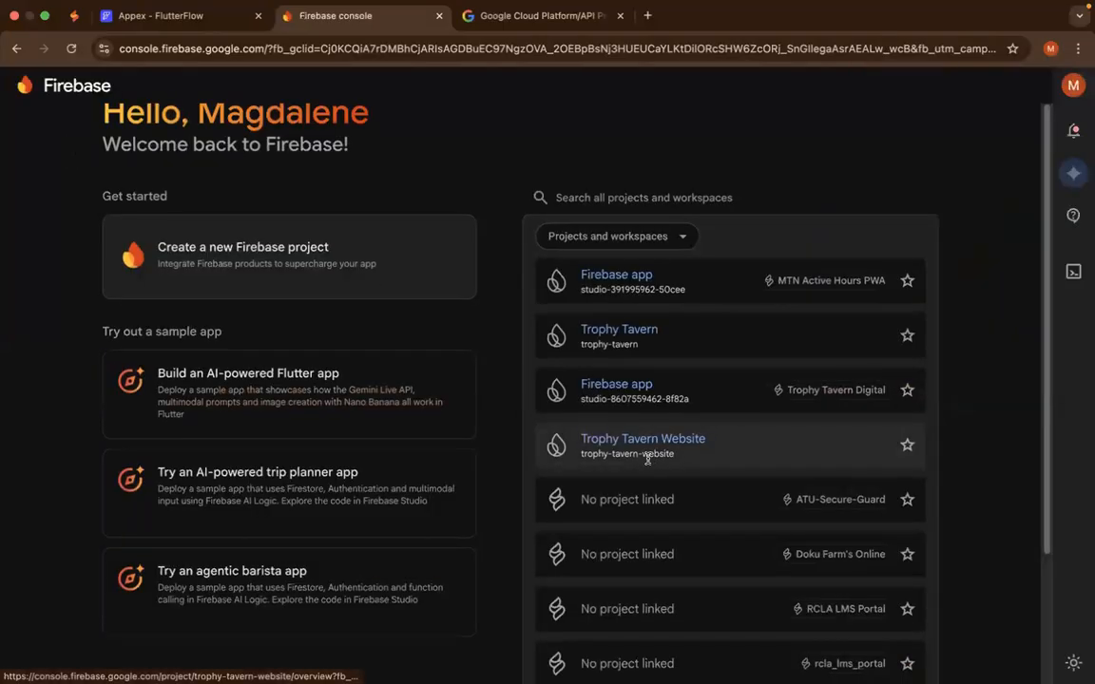
{"action": "scroll", "coordinate": [655, 459], "scroll_direction": "down", "scroll_amount": 1}
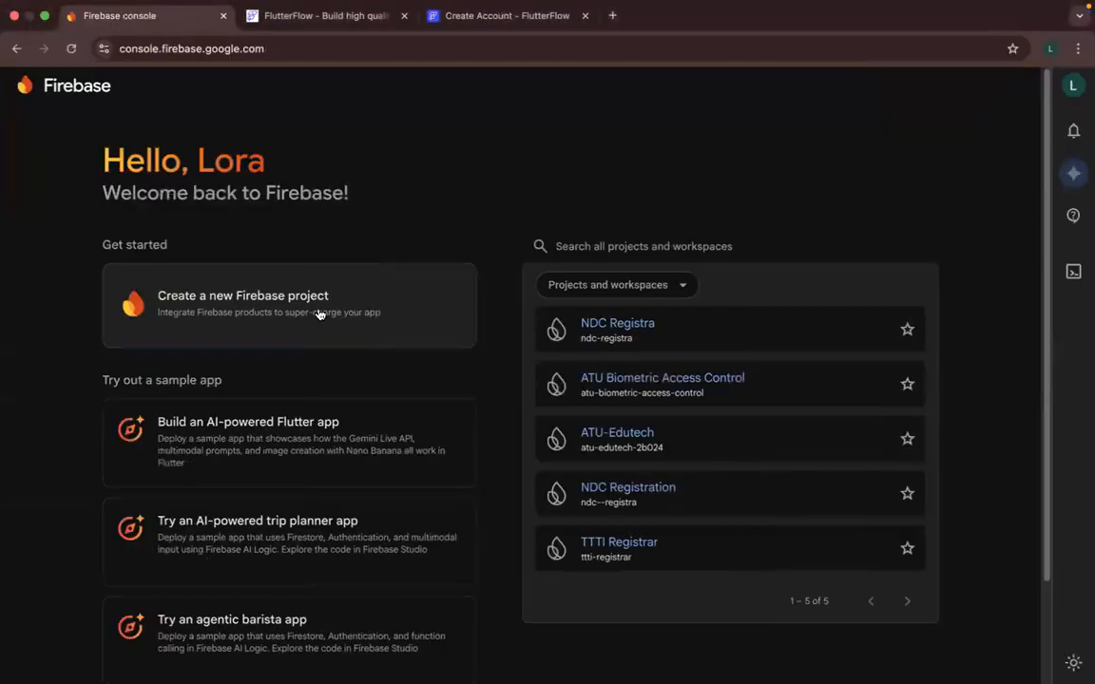
- Start a new Firebase project in the second account's console and enter "appex" as the project name
{"action": "left_click", "coordinate": [318, 316]}
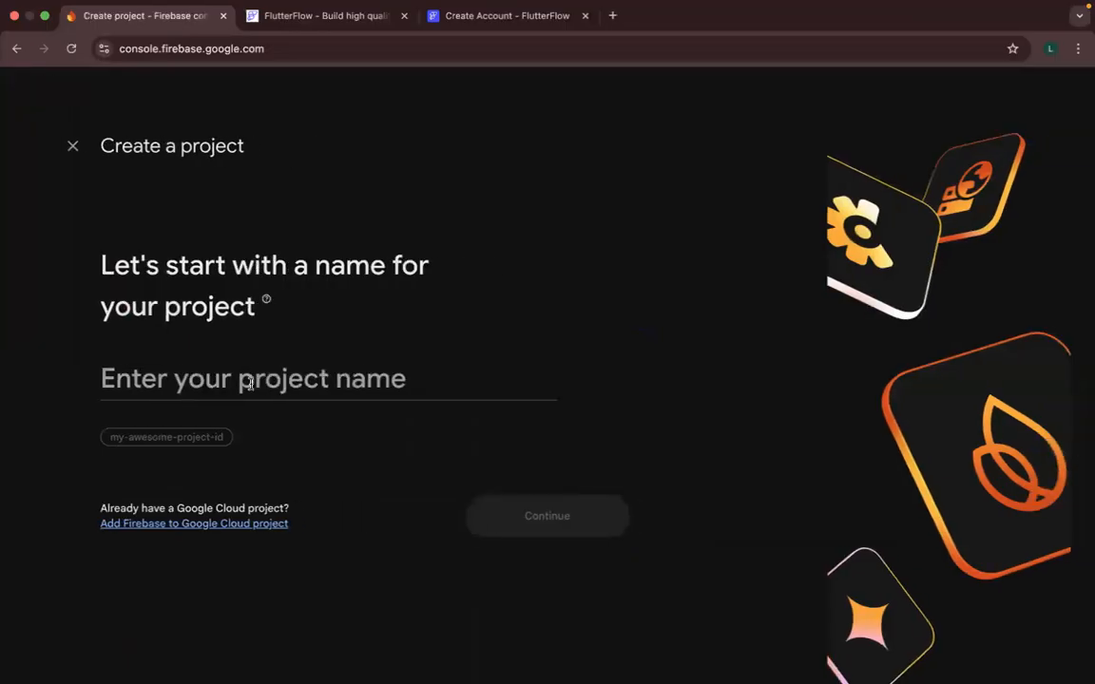
{"action": "type", "text": "Ap"}
{"action": "key", "text": "BackSpace"}
{"action": "key", "text": "BackSpace"}
{"action": "type", "text": "ex"}
{"action": "key", "text": "BackSpace"}
{"action": "key", "text": "BackSpace"}
{"action": "type", "text": "a"}
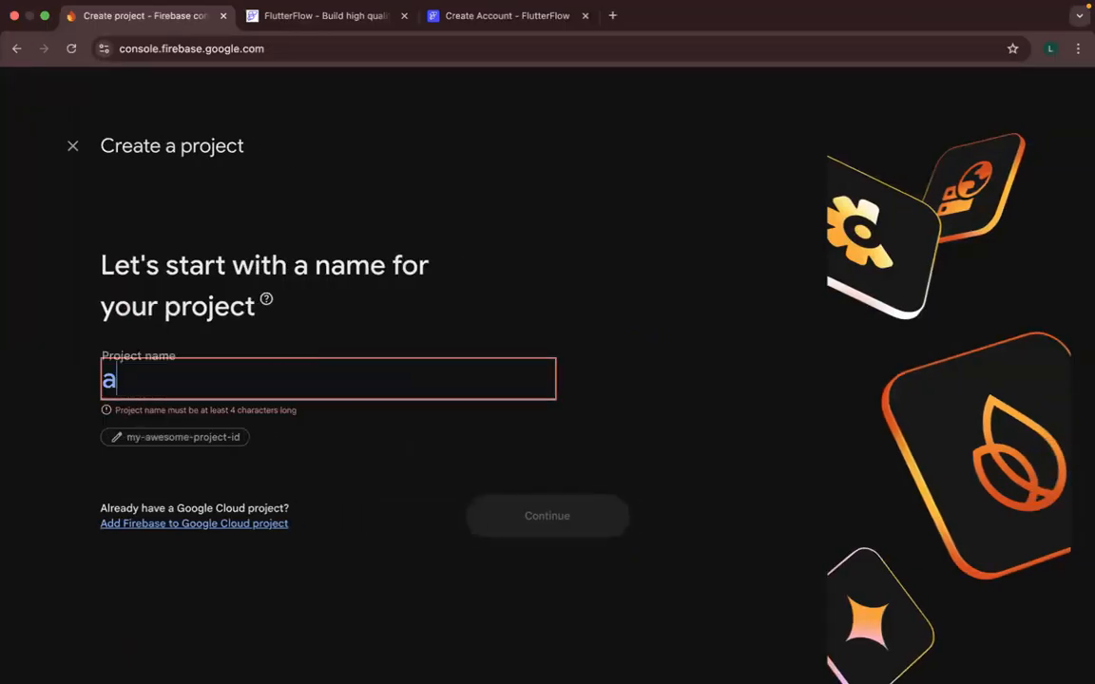
{"action": "type", "text": "ppex"}
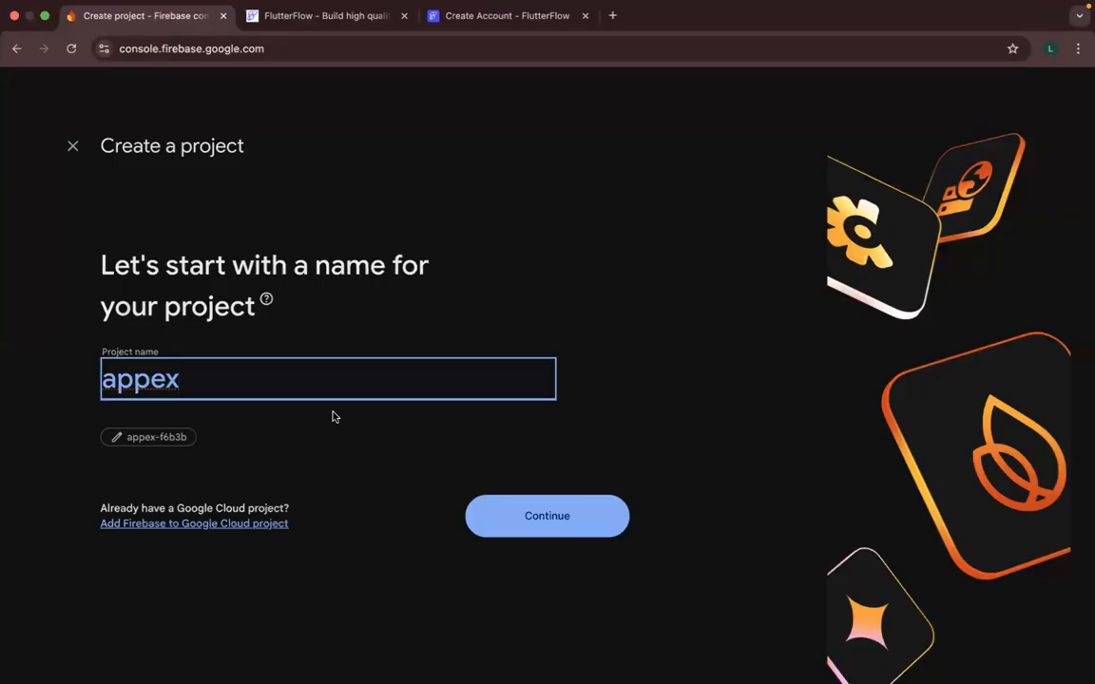
- Move the first account's full-screen Firebase console ahead of the desktop space and return to the project creation window
{"action": "key", "text": "ctrl+Up"}
{"action": "left_click_drag", "start_coordinate": [611, 86], "coordinate": [276, 73]}
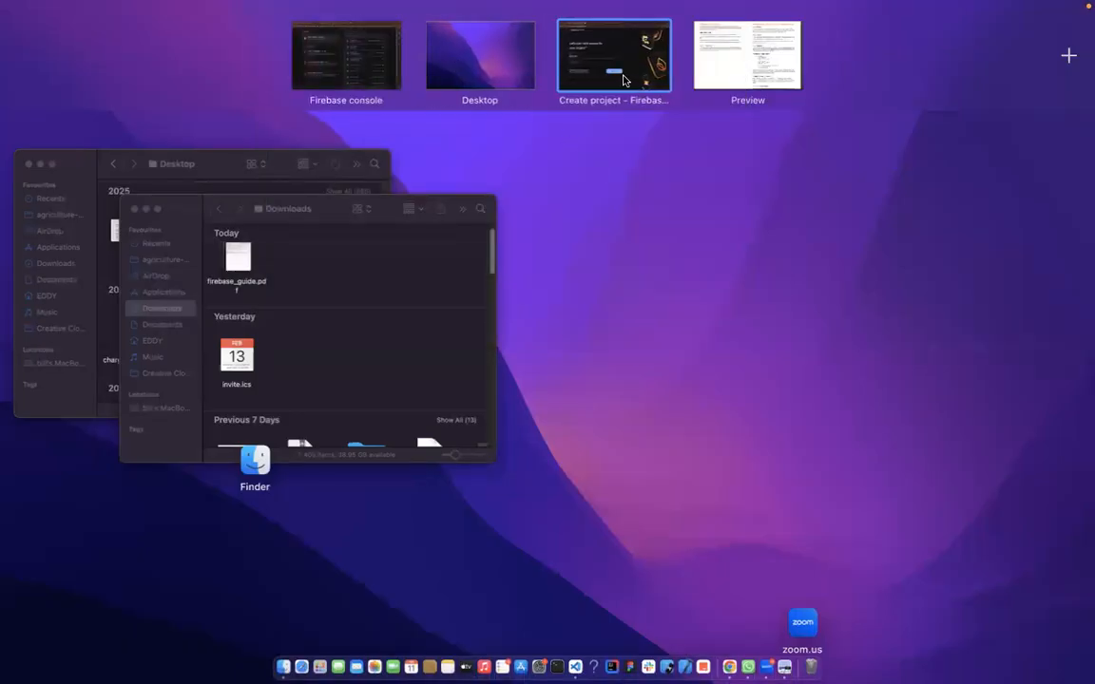
{"action": "left_click", "coordinate": [630, 82]}
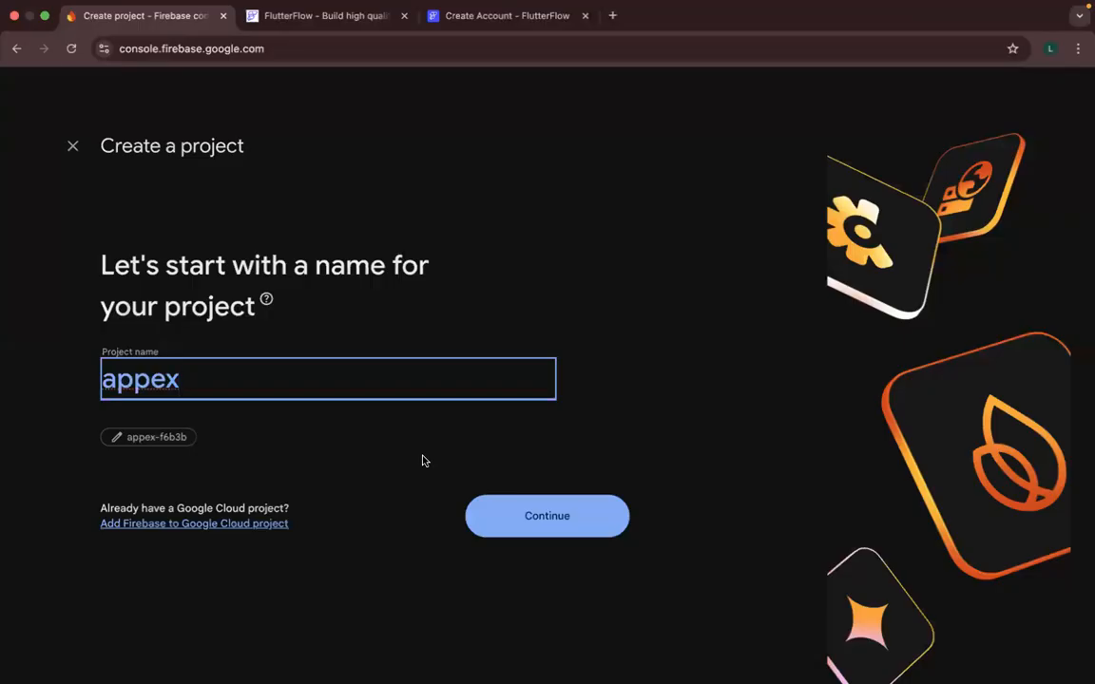
- Capitalise the first letter of the project name so it reads "Appex"
{"action": "key", "text": "Left"}
{"action": "key", "text": "Delete"}
{"action": "type", "text": "A"}
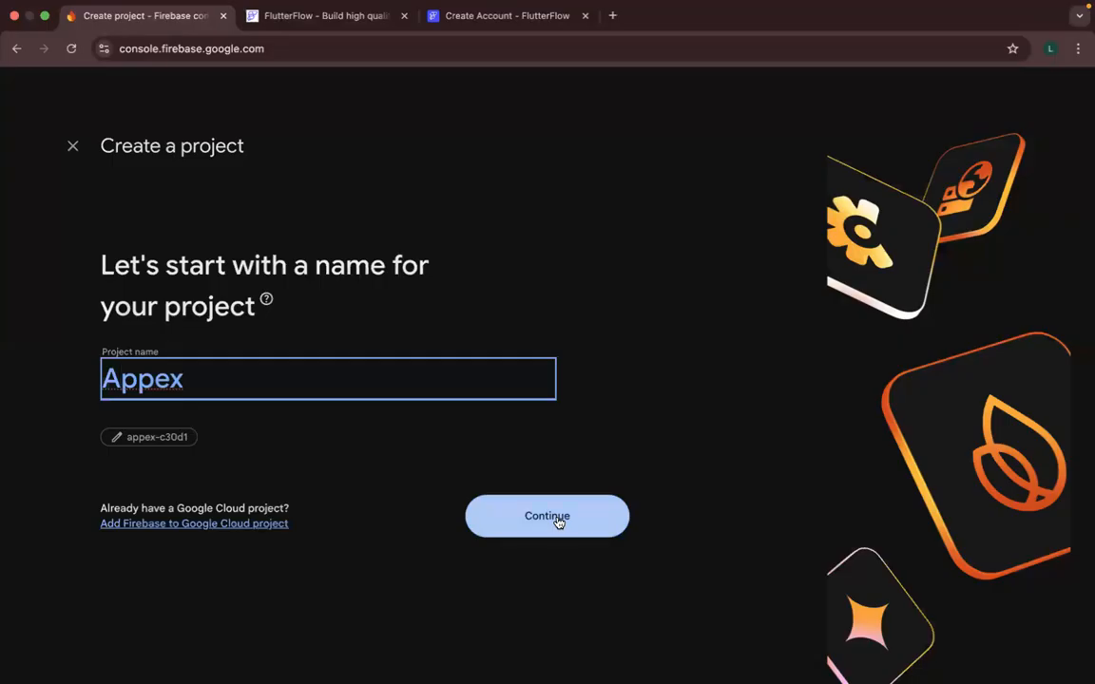
- Continue to the Google Analytics page of the project setup, review its options, and return to the project name page
{"action": "left_click", "coordinate": [558, 522]}
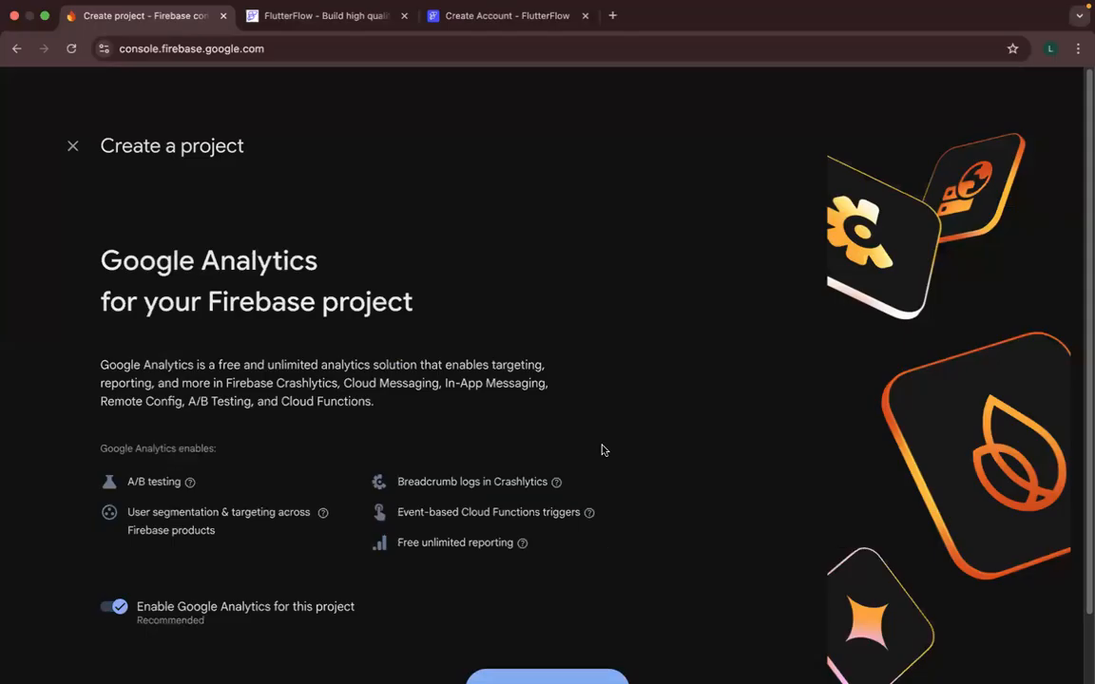
{"action": "scroll", "coordinate": [602, 448], "scroll_direction": "down", "scroll_amount": 2}
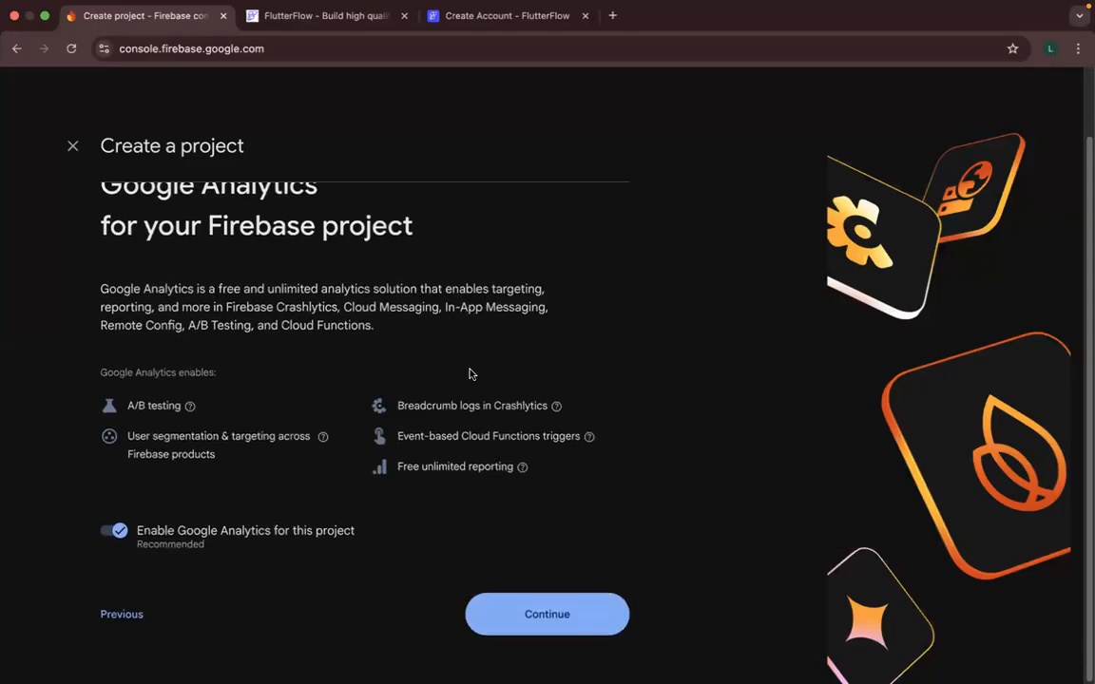
{"action": "left_click", "coordinate": [122, 624]}
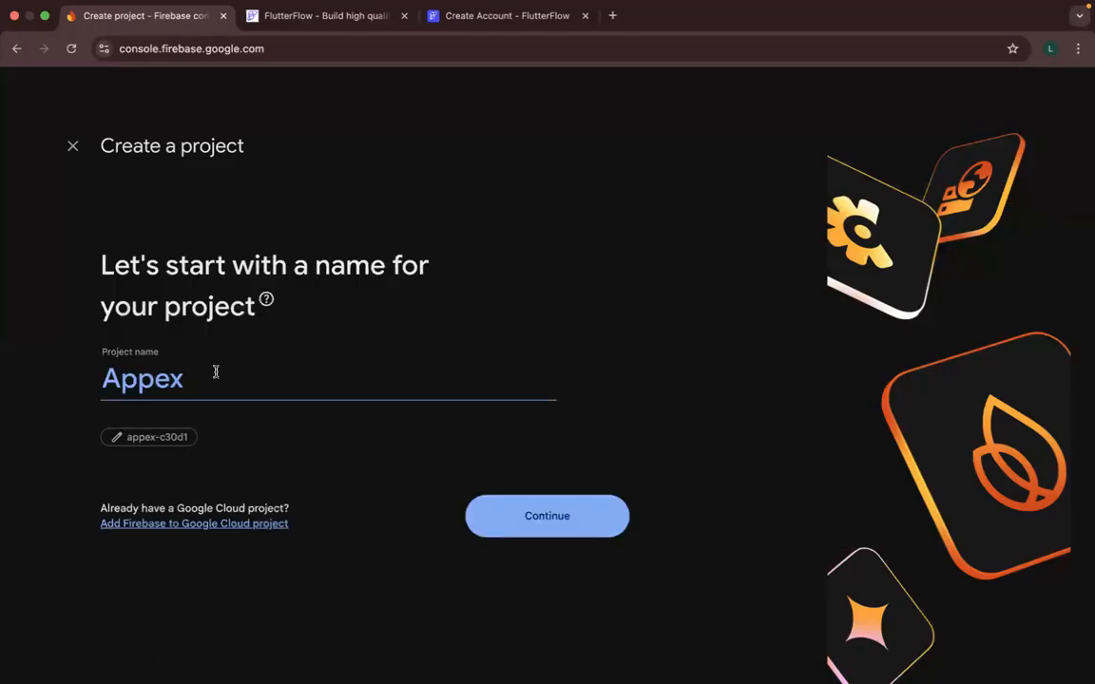
- Continue to the Google Analytics page, disable Google Analytics for the project, and create the Appex Firebase project
{"action": "left_click", "coordinate": [493, 521]}
{"action": "scroll", "coordinate": [452, 418], "scroll_direction": "down", "scroll_amount": 1}
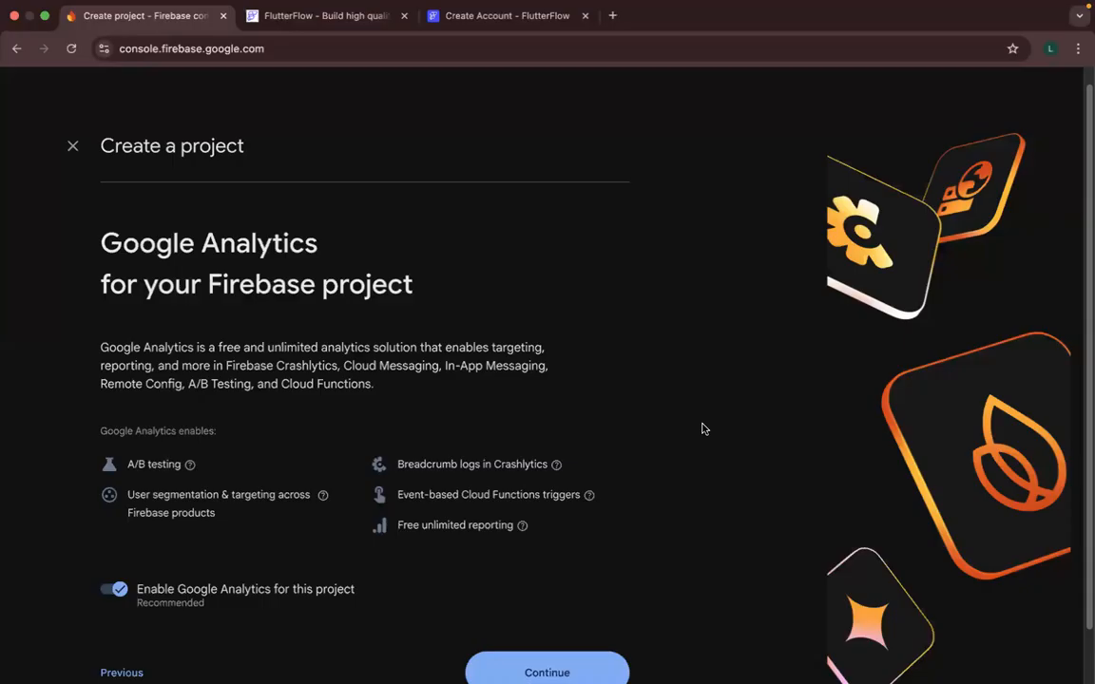
{"action": "left_click", "coordinate": [118, 590]}
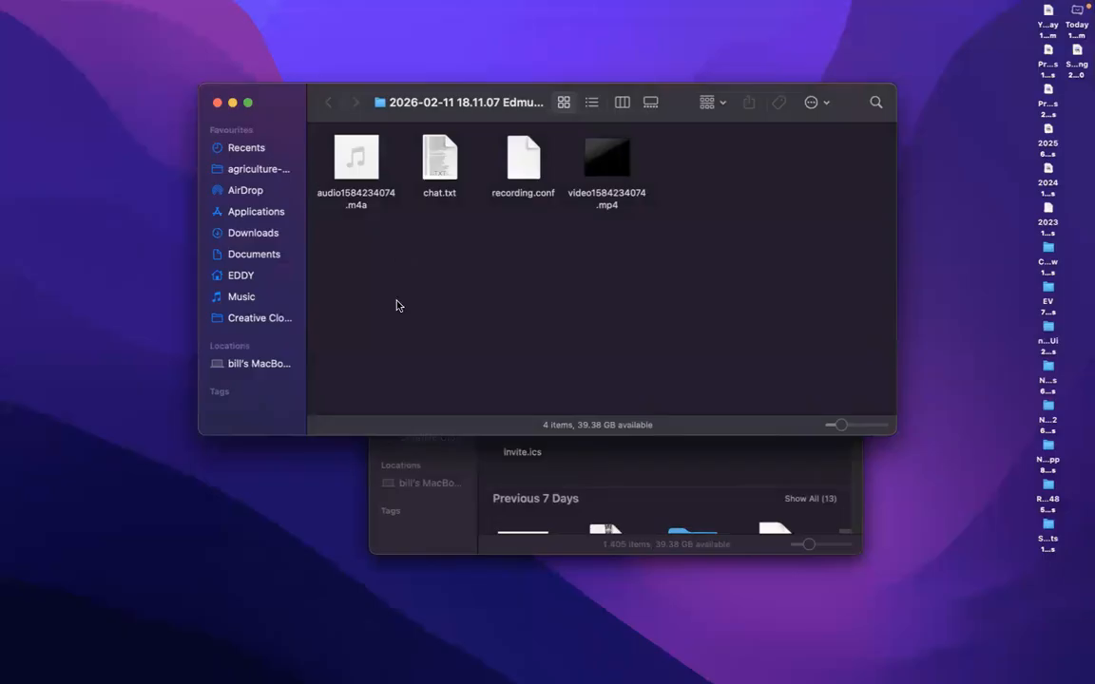
{"action": "key", "text": "ctrl+Right"}
{"action": "scroll", "coordinate": [459, 461], "scroll_direction": "down", "scroll_amount": 2}
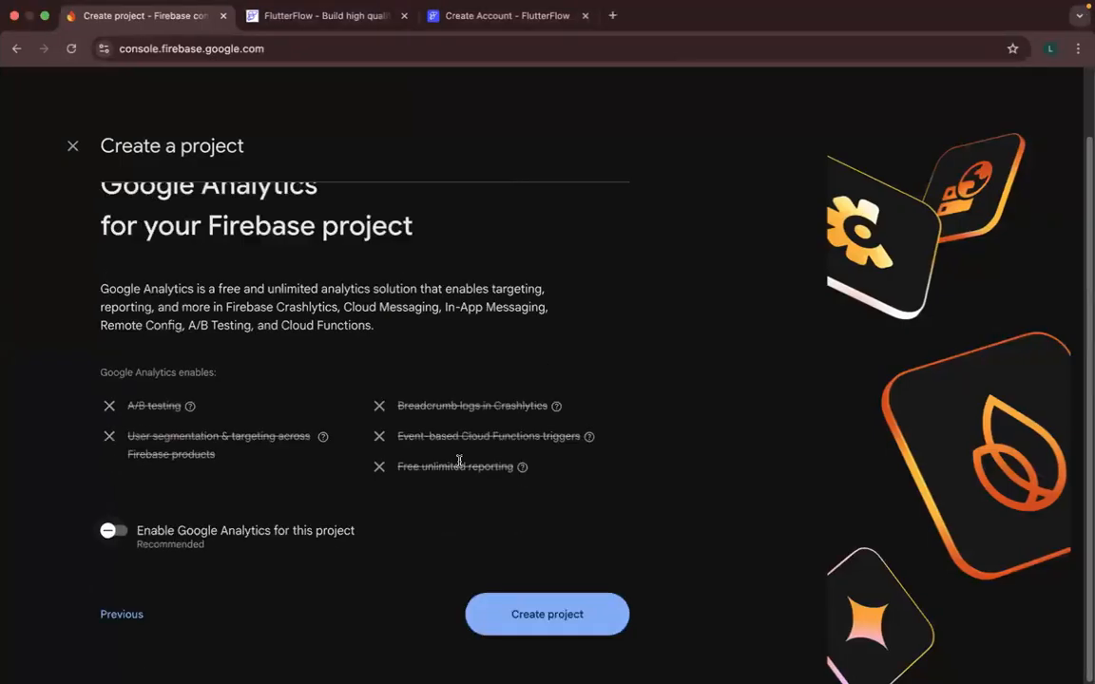
{"action": "left_click", "coordinate": [547, 614]}
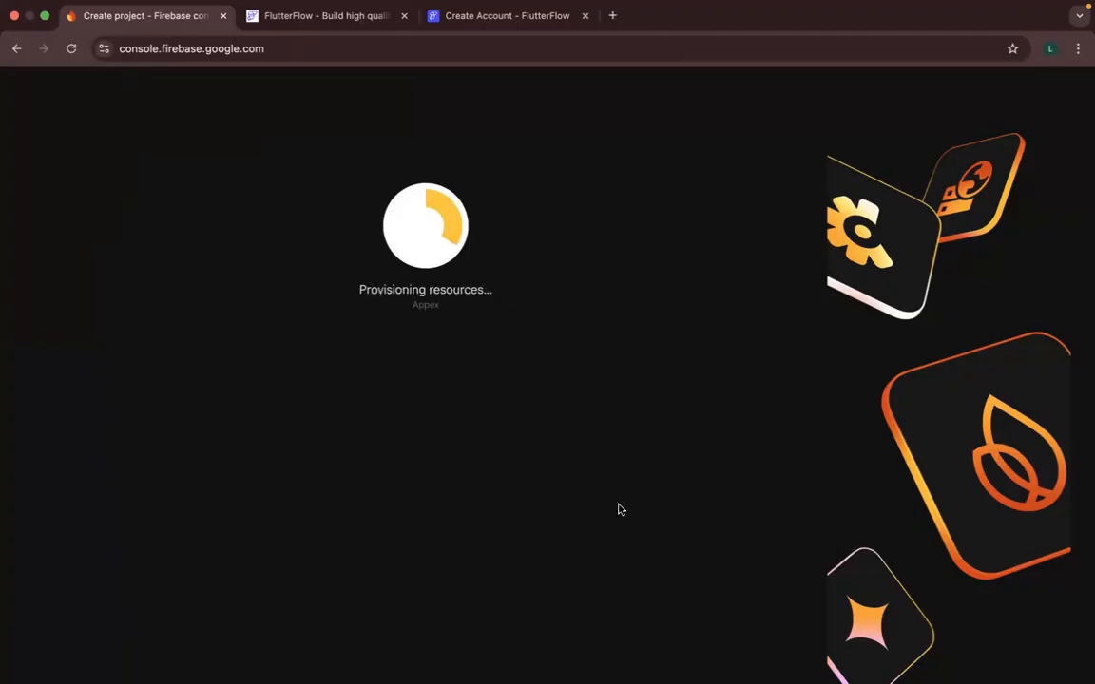
- In the FlutterFlow onboarding survey, choose Developer as the role, Startup (1-50 people) as the workplace, and A Lot of coding experience
{"action": "key", "text": "ctrl+Right"}
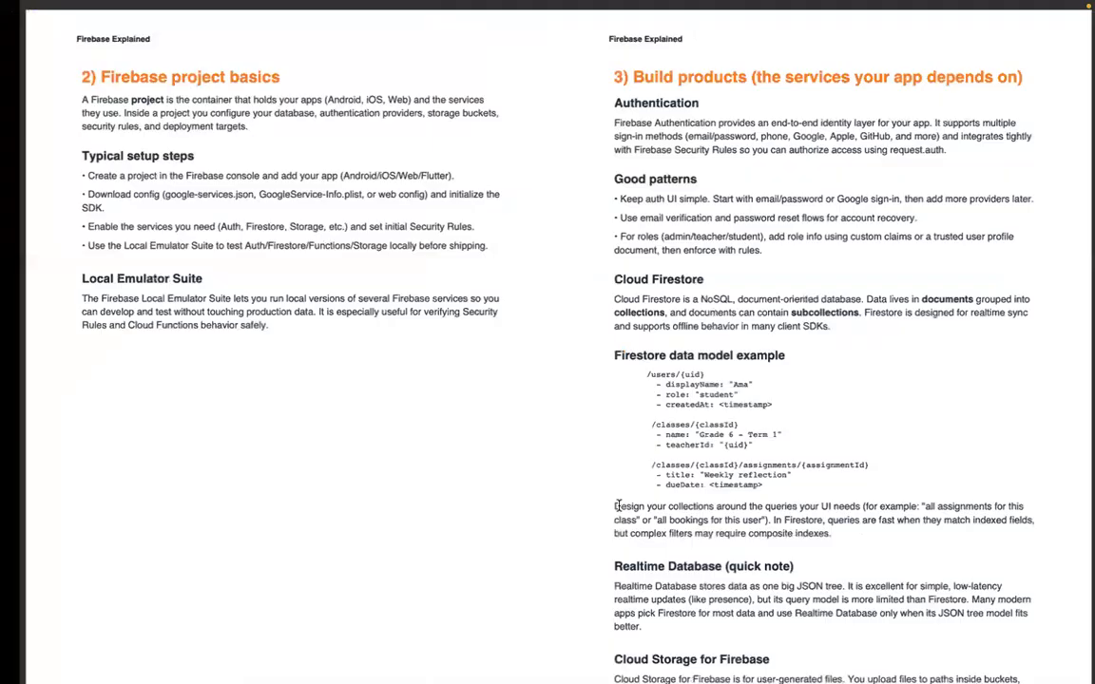
{"action": "key", "text": "ctrl+Left"}
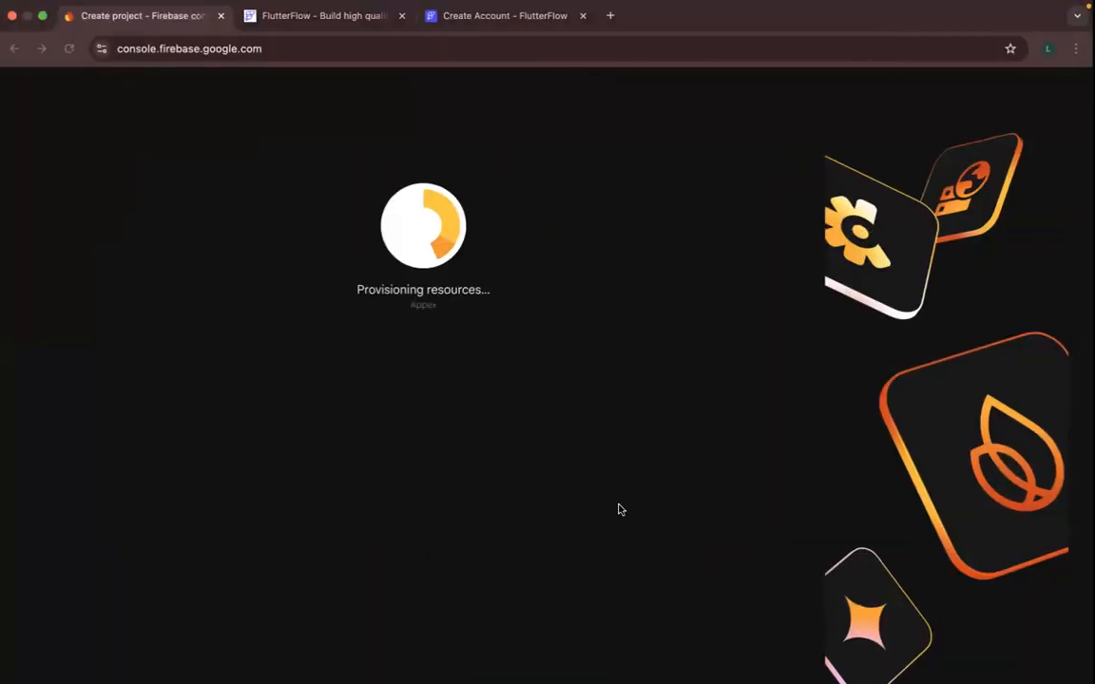
{"action": "left_click", "coordinate": [469, 17]}
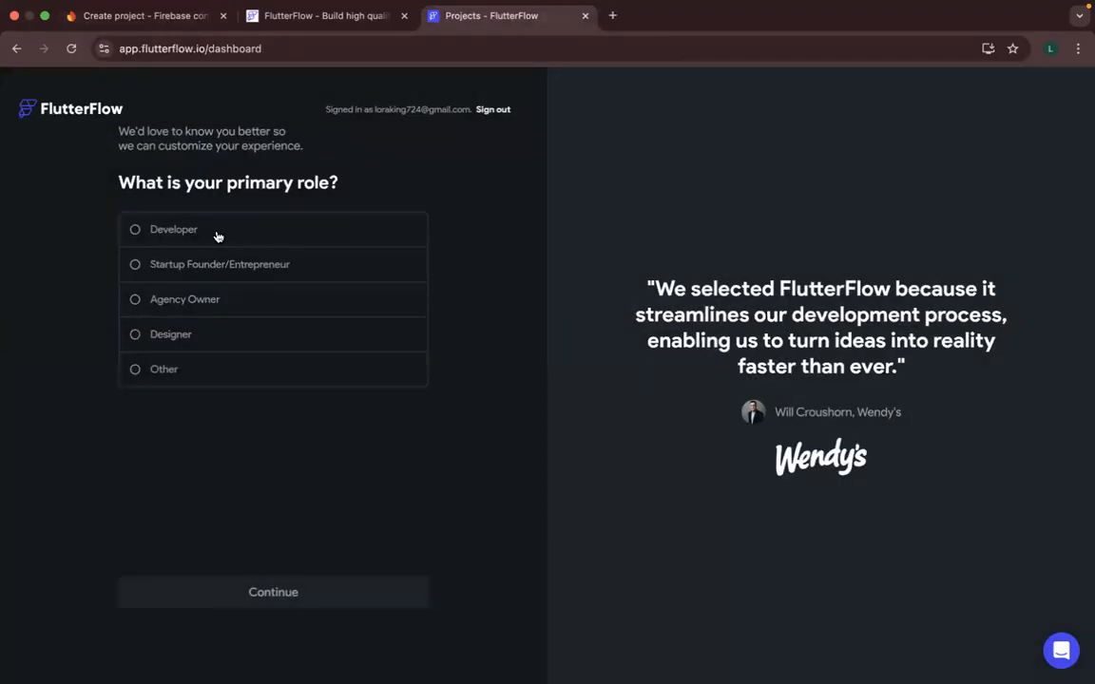
{"action": "left_click", "coordinate": [216, 236]}
{"action": "left_click", "coordinate": [269, 597]}
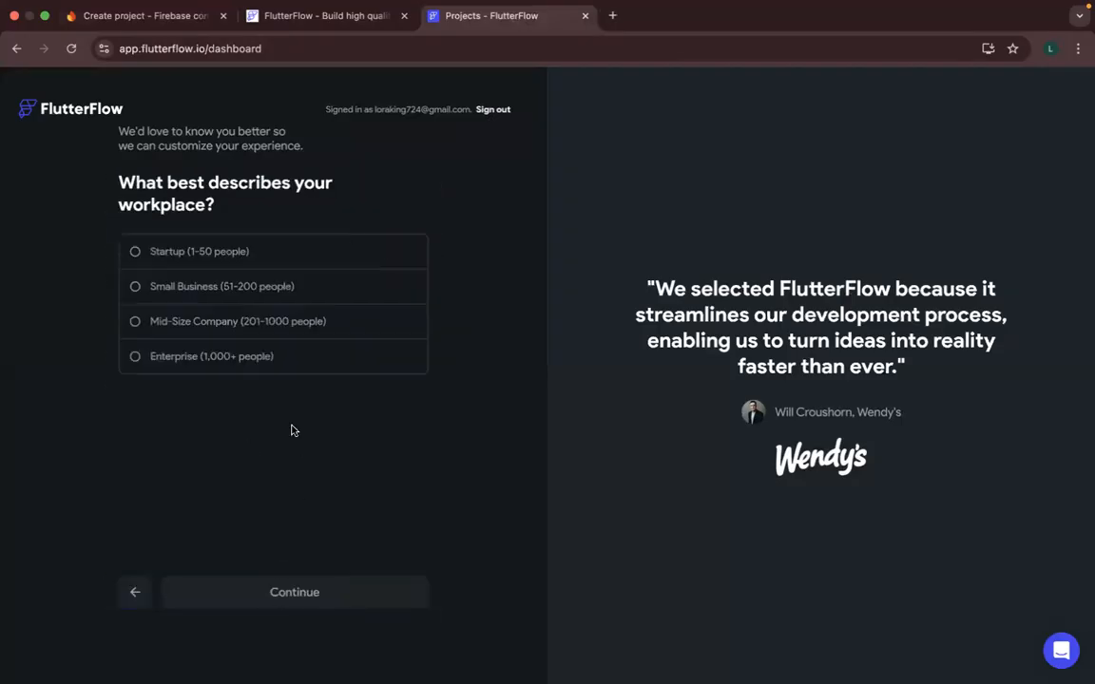
{"action": "left_click", "coordinate": [201, 245]}
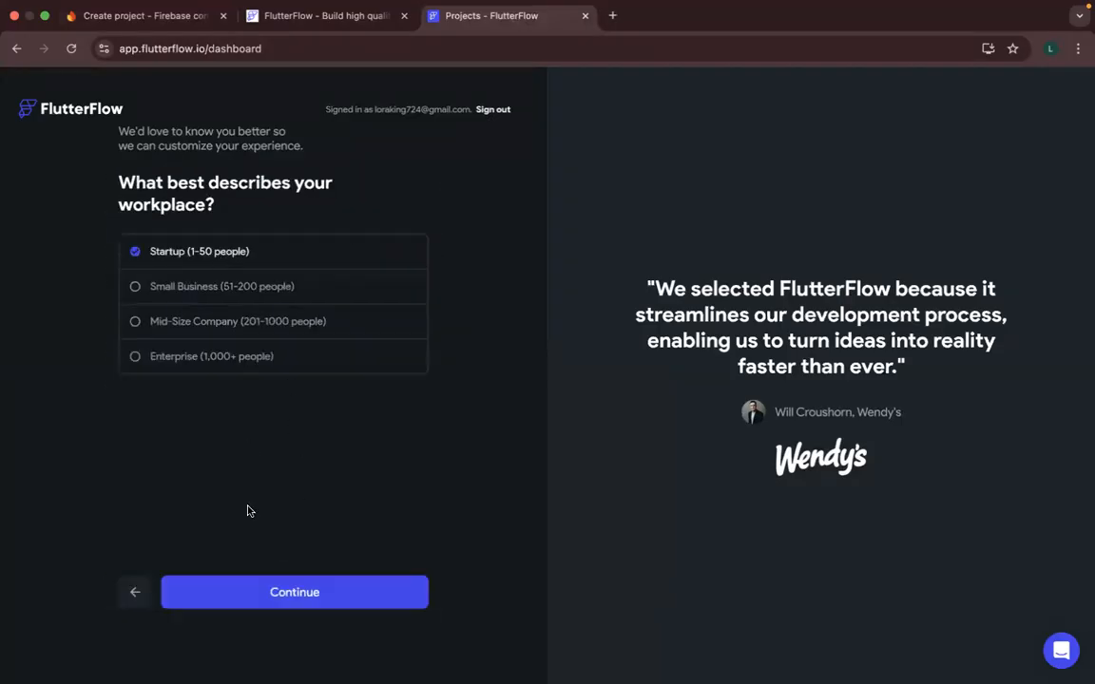
{"action": "left_click", "coordinate": [256, 594]}
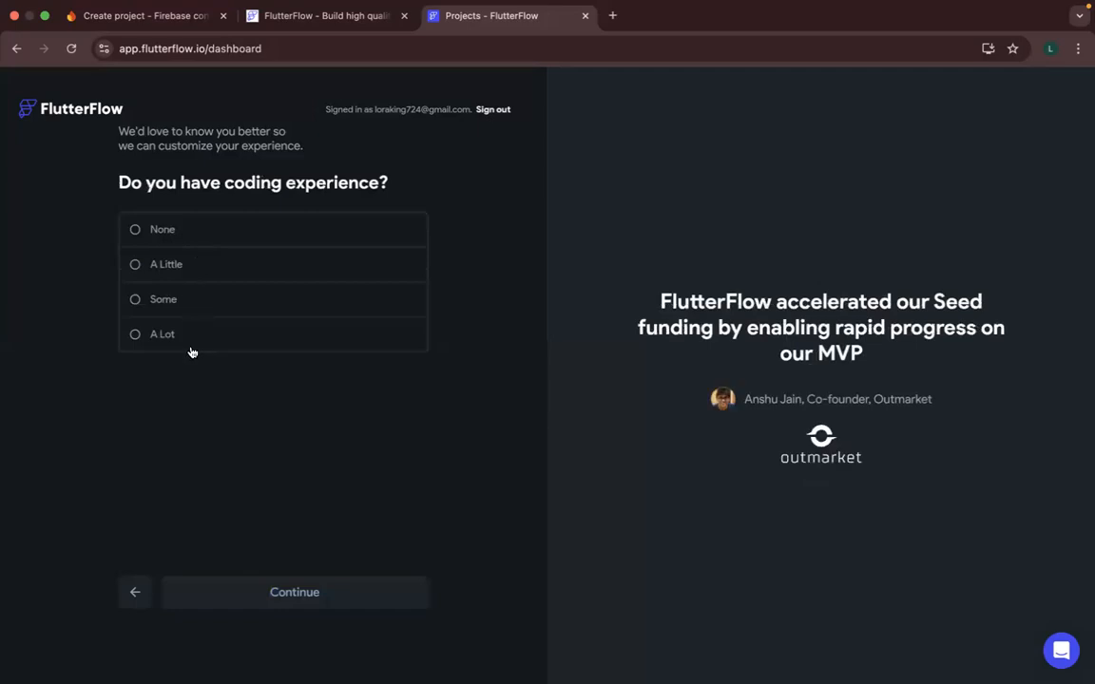
{"action": "left_click", "coordinate": [183, 334]}
{"action": "left_click", "coordinate": [265, 594]}
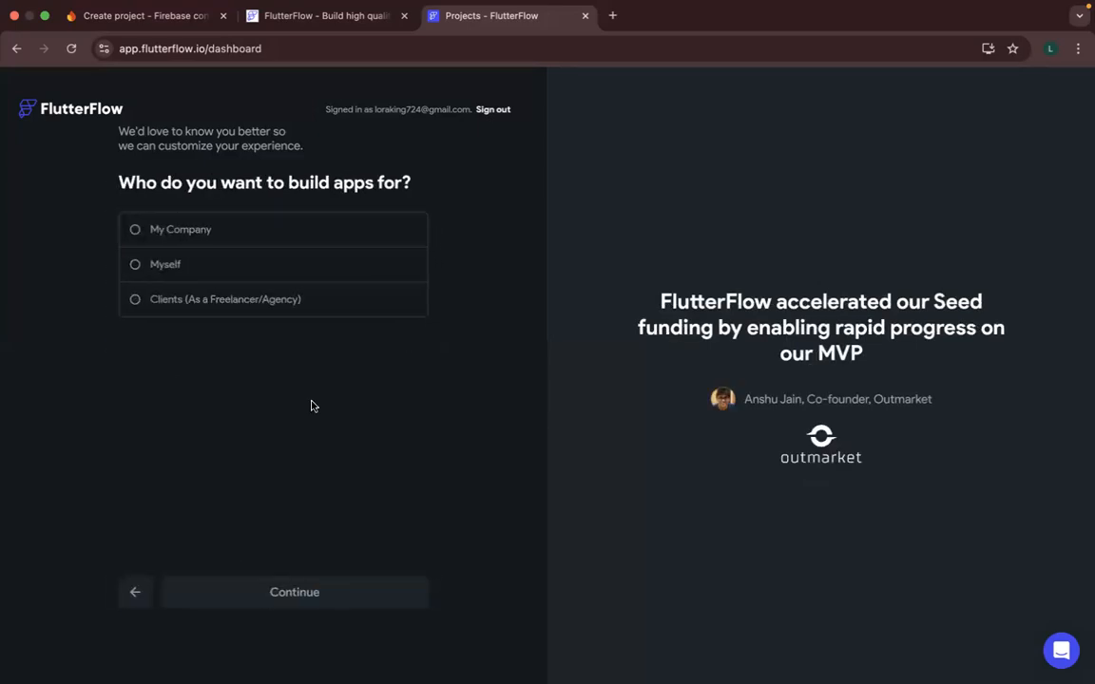
- Finish the FlutterFlow survey with Clients (As a Freelancer/Agency) for who apps are built for, I Don't Know Yet for hiring, and Google as the referral source
{"action": "left_click", "coordinate": [216, 310]}
{"action": "left_click", "coordinate": [283, 602]}
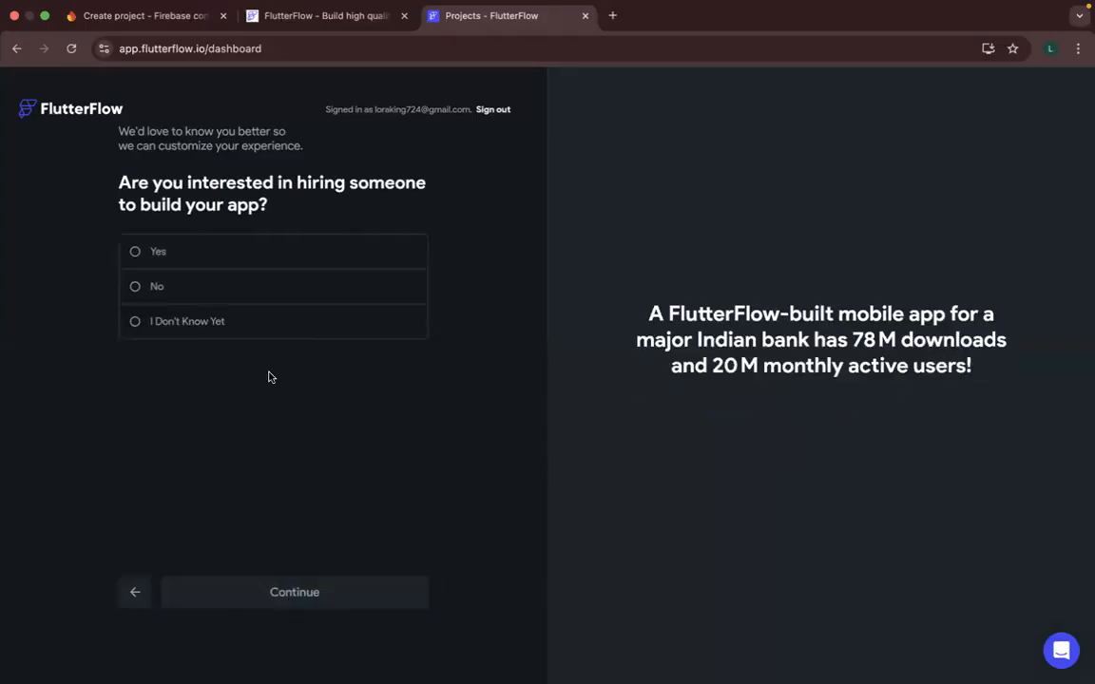
{"action": "left_click", "coordinate": [193, 263]}
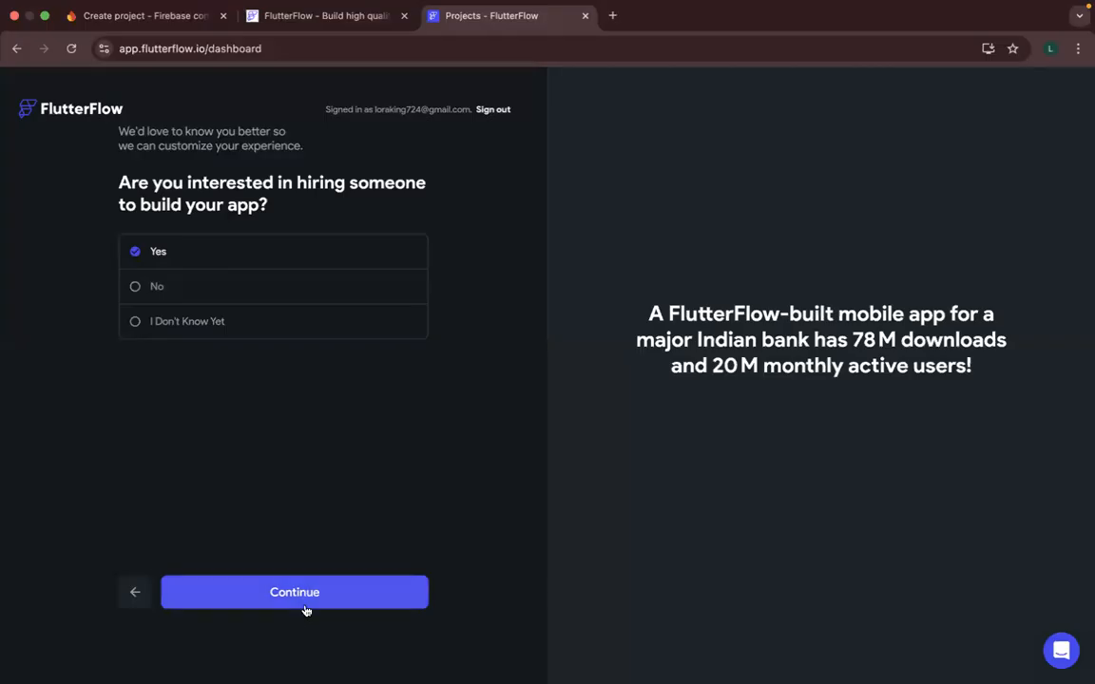
{"action": "left_click", "coordinate": [169, 323]}
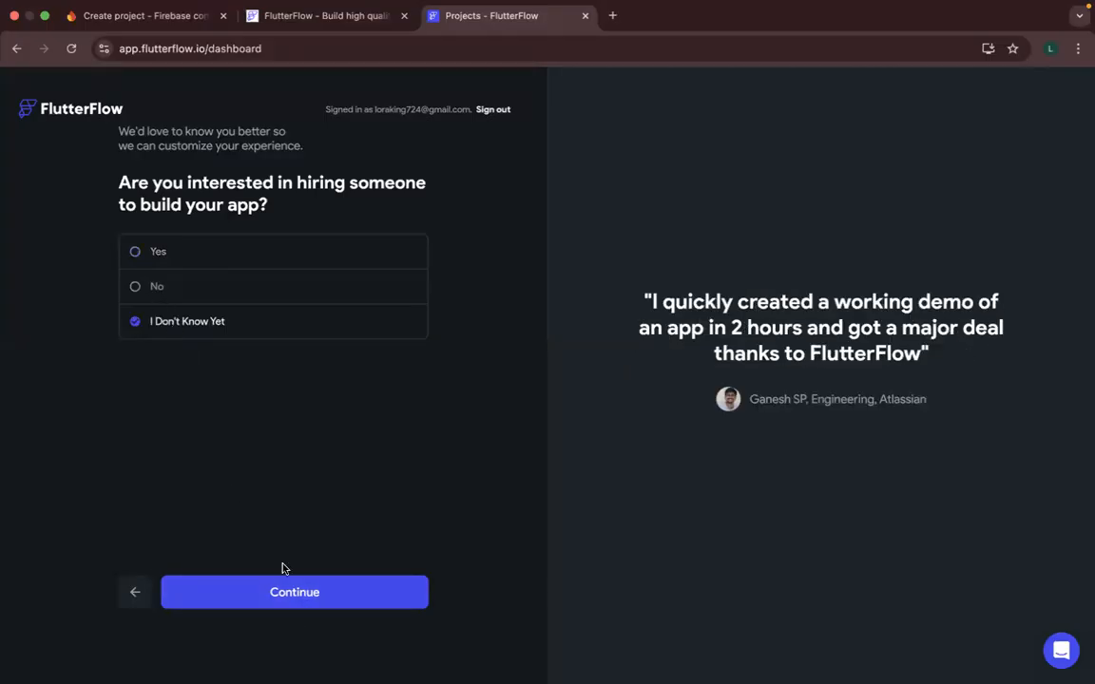
{"action": "left_click", "coordinate": [288, 591]}
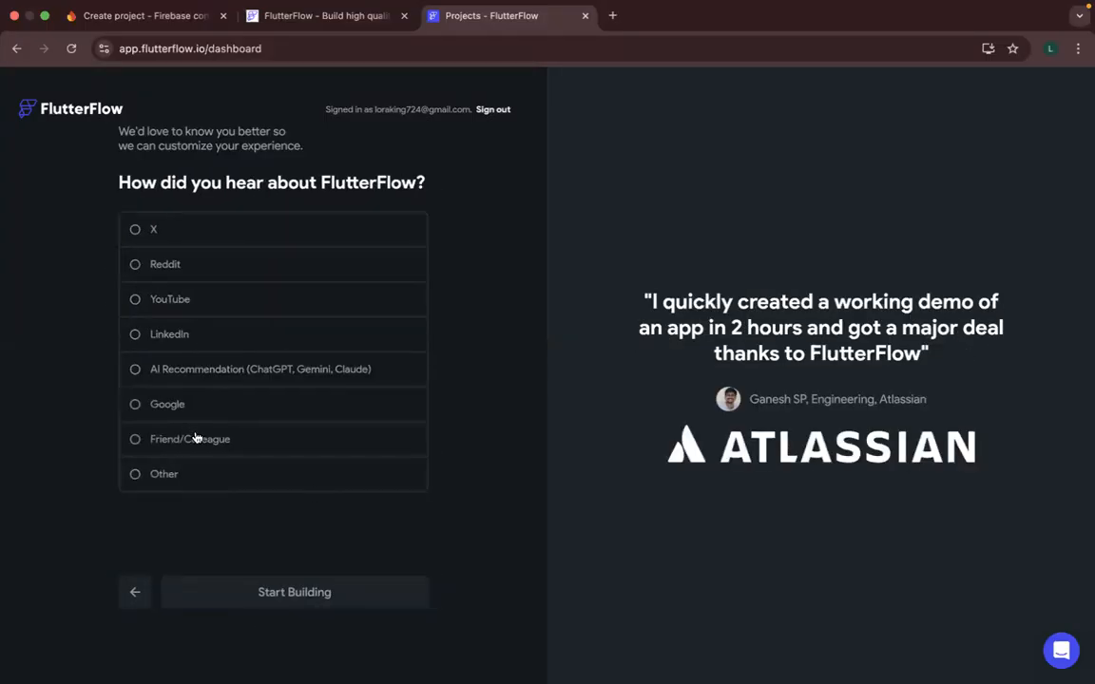
{"action": "left_click", "coordinate": [217, 409]}
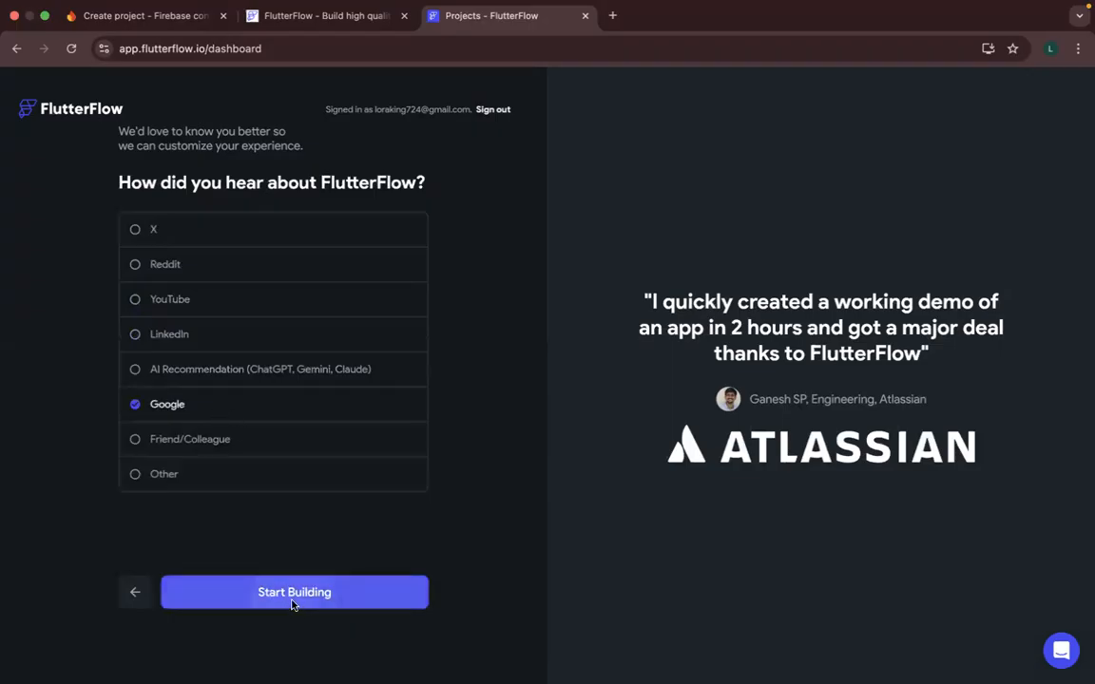
{"action": "left_click", "coordinate": [293, 603]}
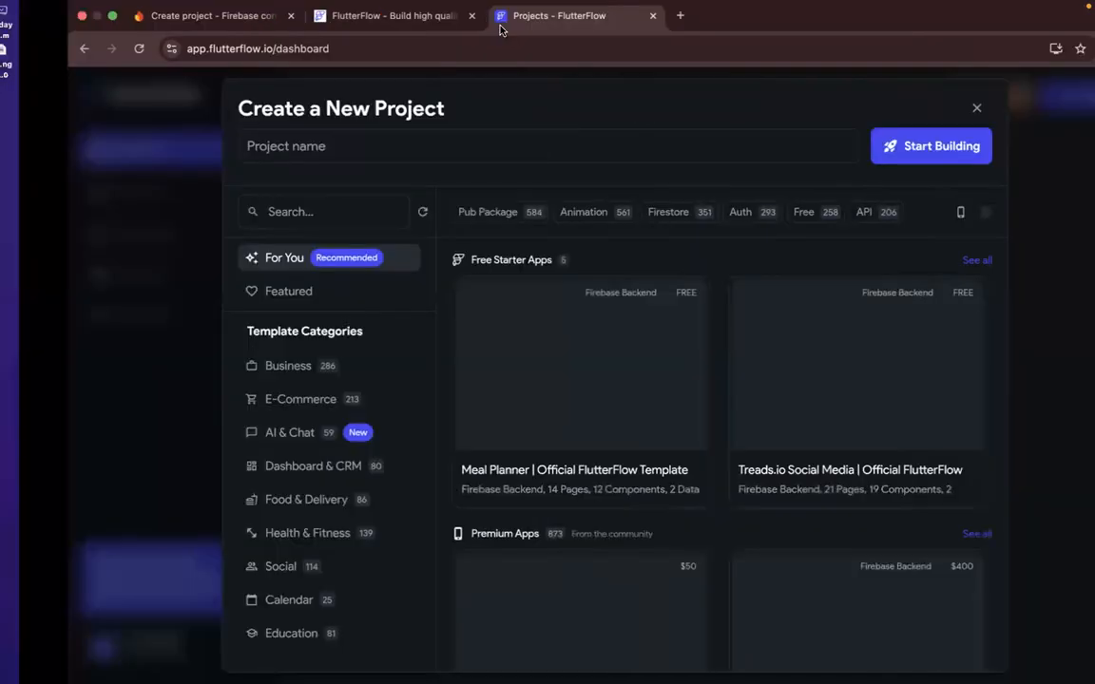
- Return to the Firebase console and continue into the newly created Appex project
{"action": "left_click", "coordinate": [361, 25]}
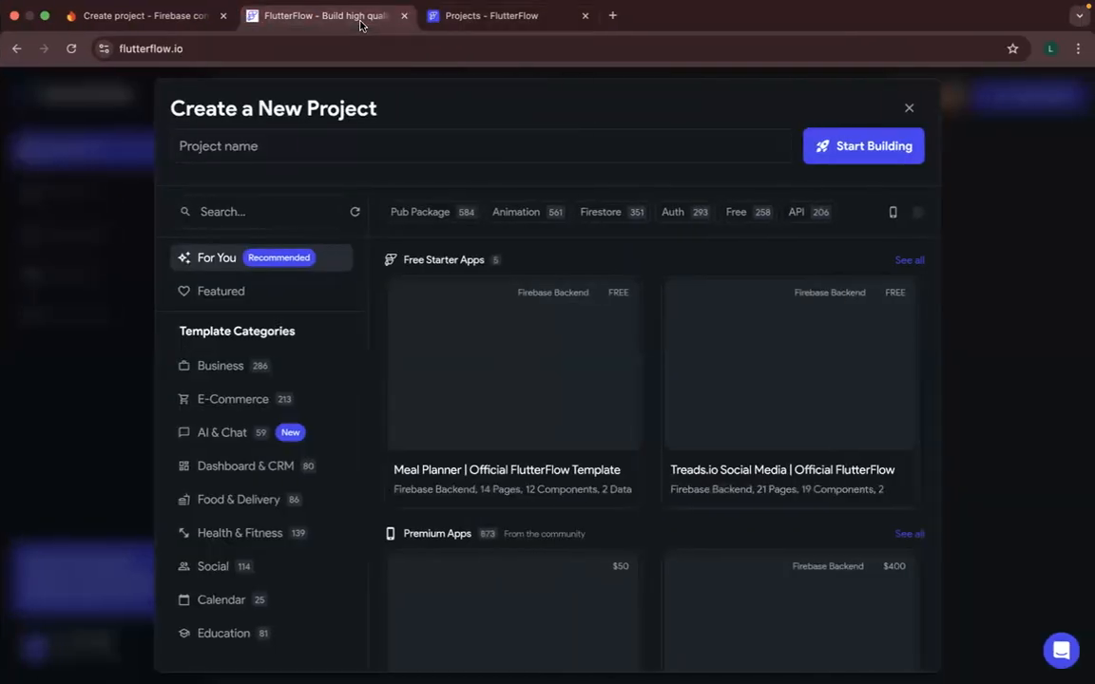
{"action": "left_click", "coordinate": [465, 17]}
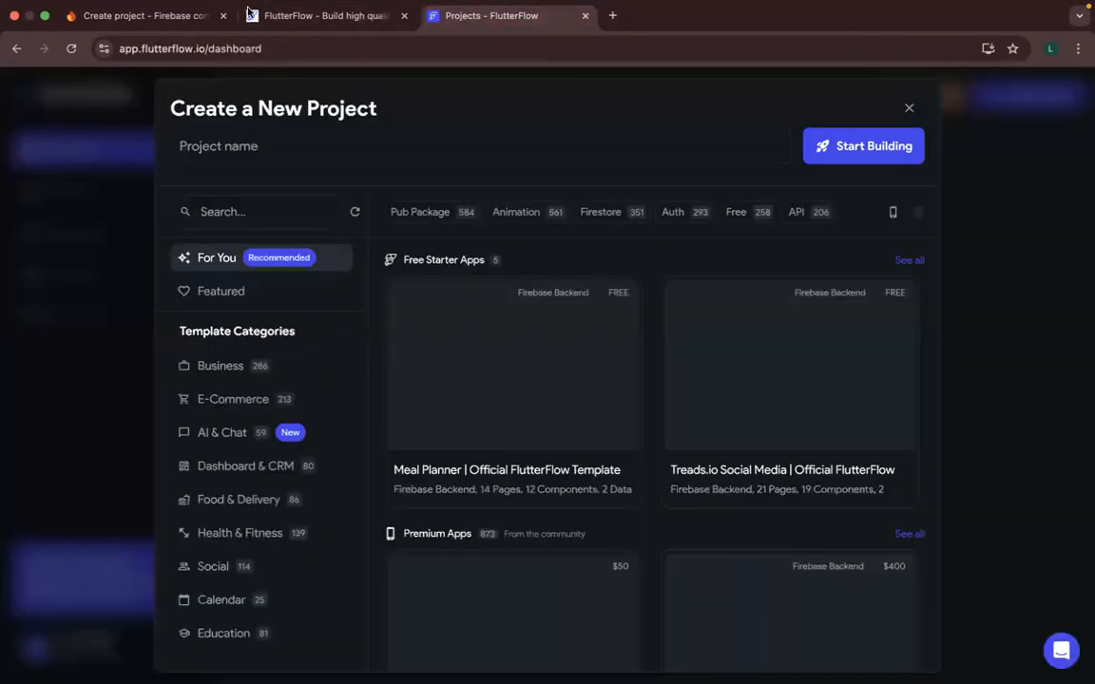
{"action": "left_click", "coordinate": [196, 16]}
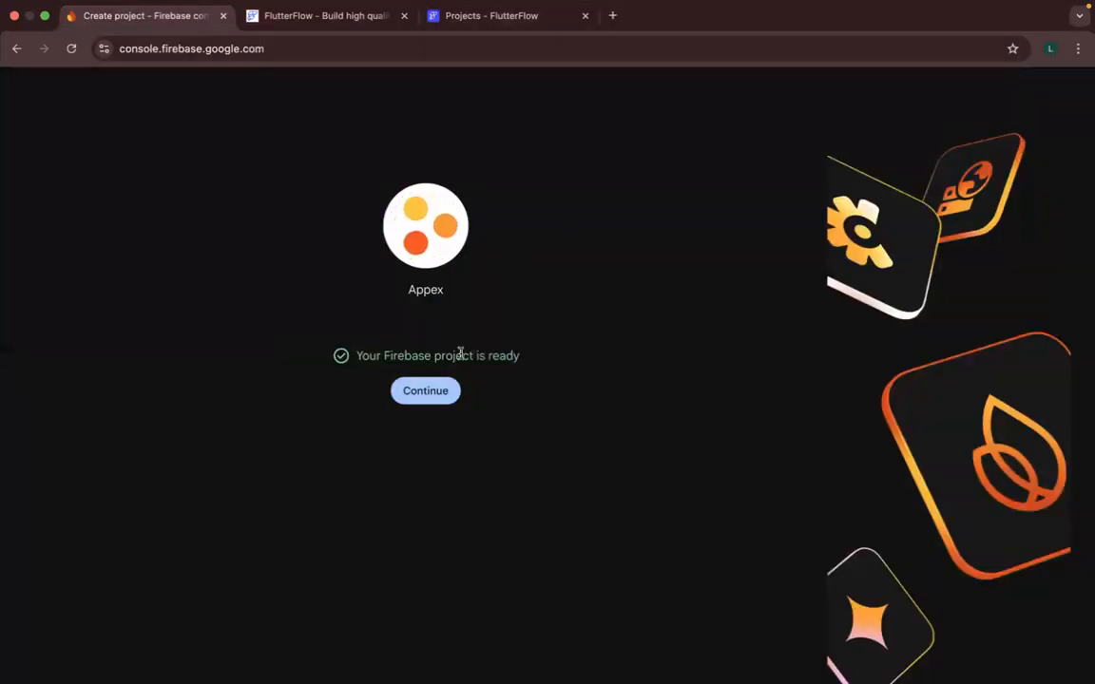
{"action": "left_click", "coordinate": [441, 397]}
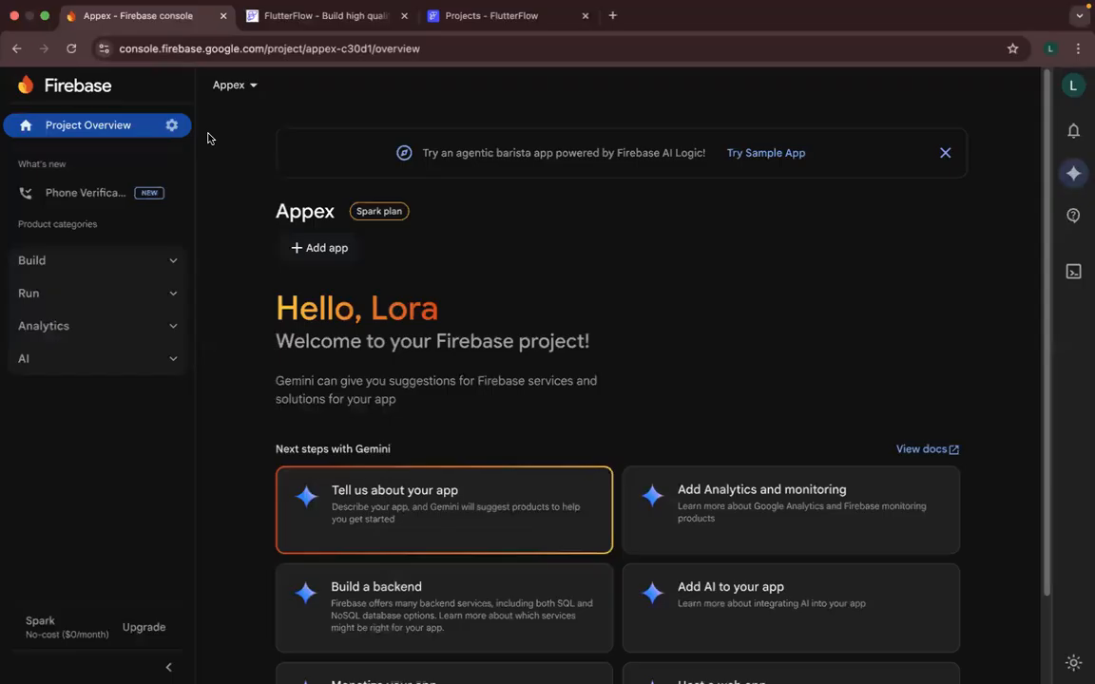
- Look over the products in the Build category and open the Appex project settings
{"action": "left_click", "coordinate": [161, 261]}
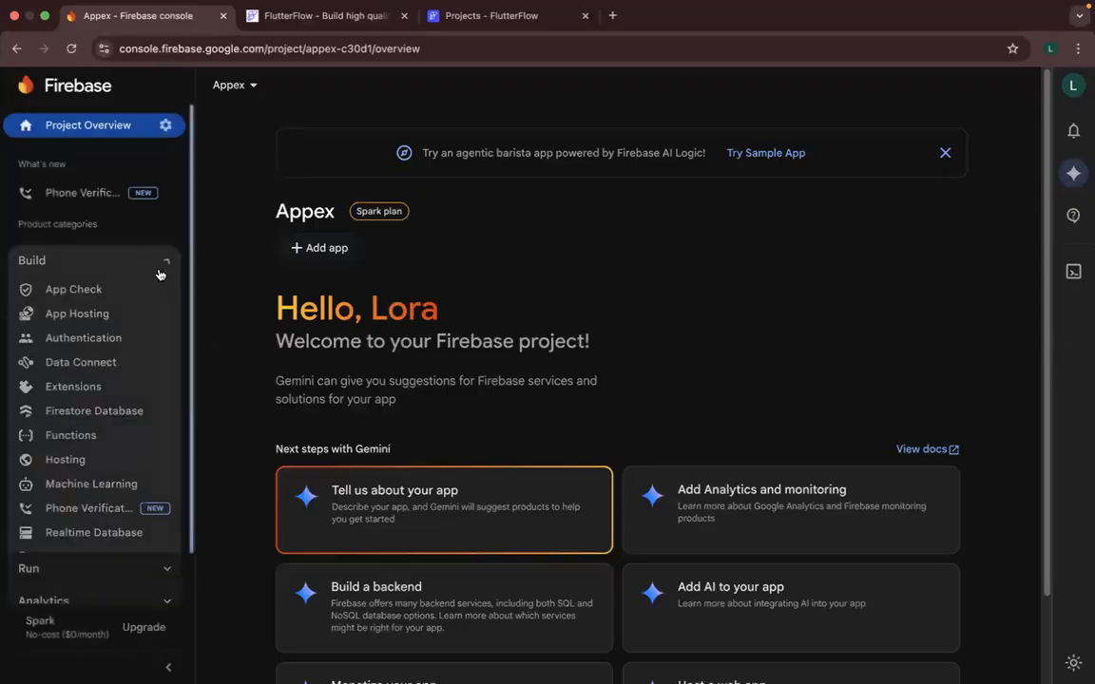
{"action": "left_click", "coordinate": [158, 264]}
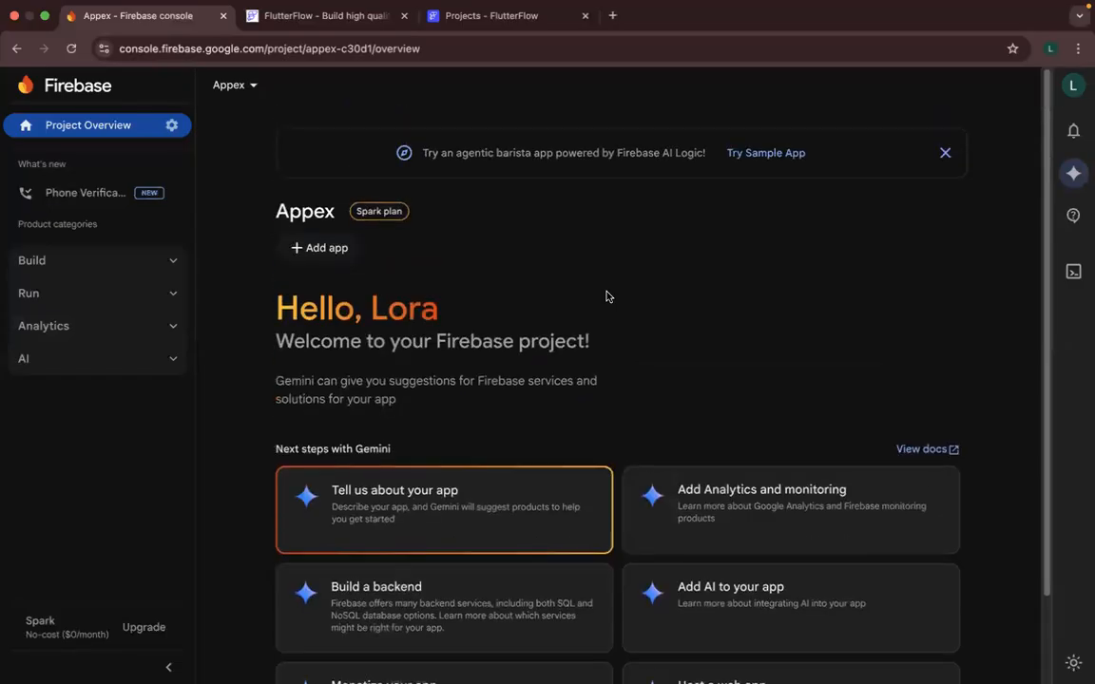
{"action": "left_click", "coordinate": [168, 127]}
{"action": "left_click", "coordinate": [220, 139]}
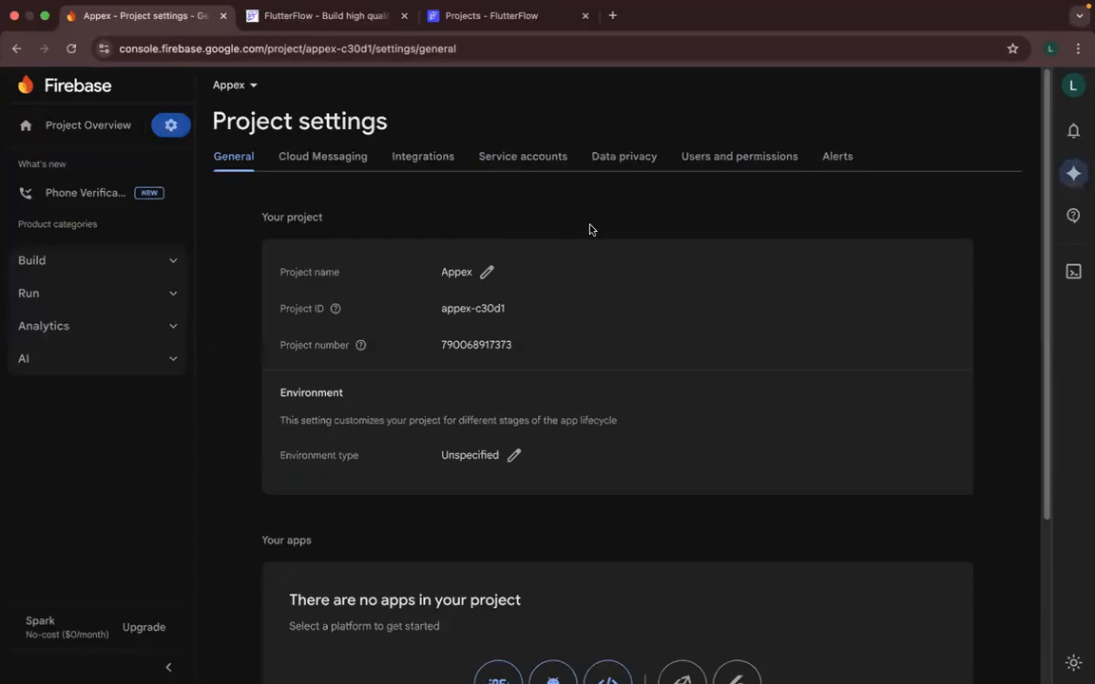
- Examine the general project settings, including the project details, the environment type and the platforms available for adding an app
{"action": "key", "text": "ctrl+Right"}
{"action": "scroll", "coordinate": [815, 353], "scroll_direction": "down", "scroll_amount": 1}
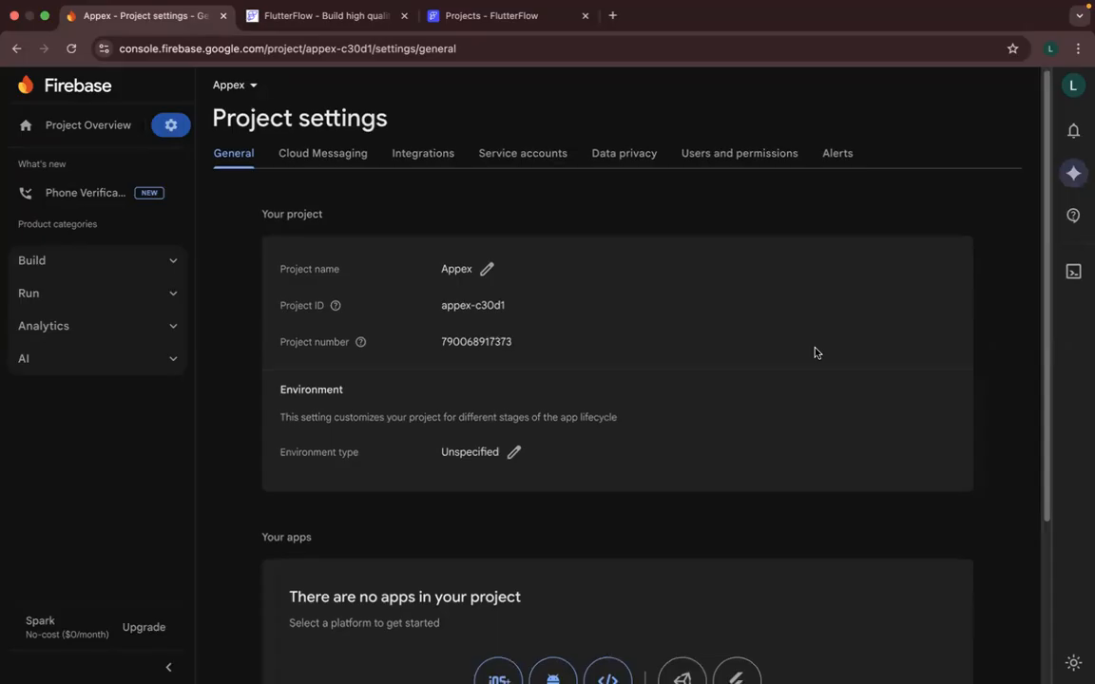
{"action": "scroll", "coordinate": [815, 352], "scroll_direction": "down", "scroll_amount": 3}
{"action": "scroll", "coordinate": [815, 353], "scroll_direction": "up", "scroll_amount": 1}
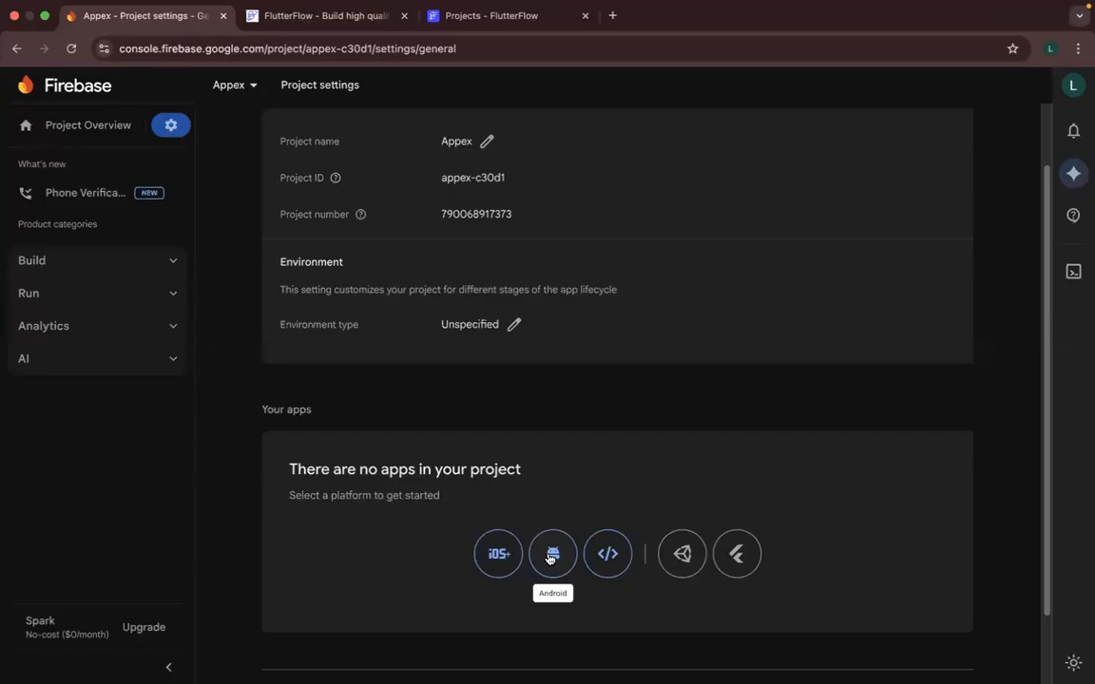
{"action": "scroll", "coordinate": [625, 488], "scroll_direction": "up", "scroll_amount": 3}
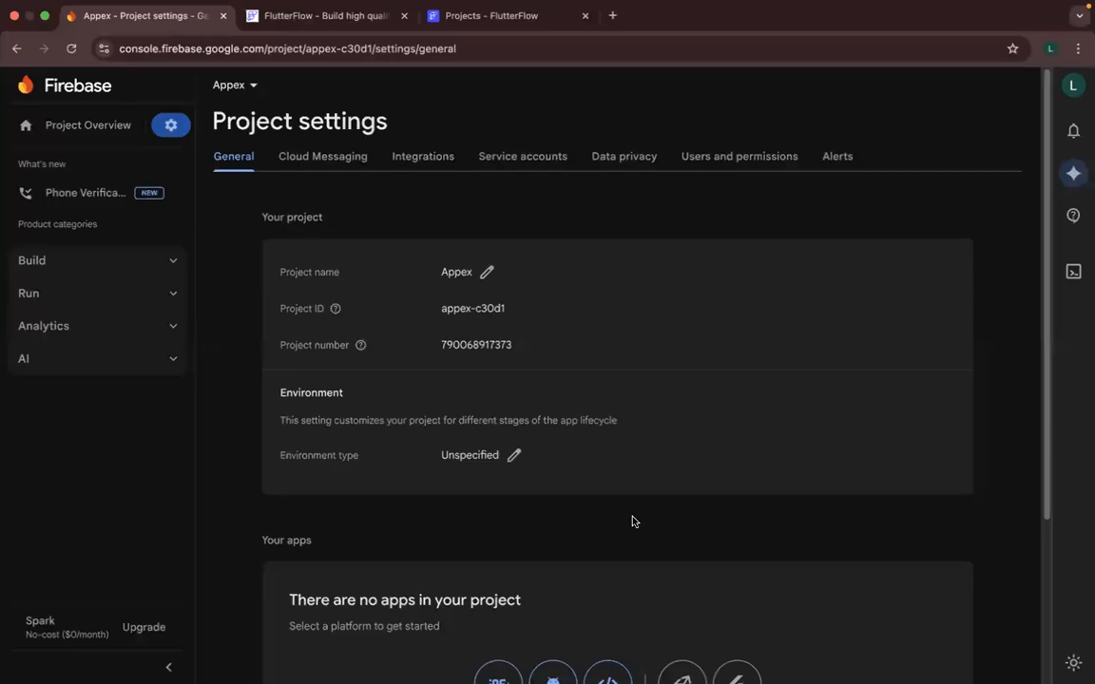
{"action": "scroll", "coordinate": [634, 522], "scroll_direction": "down", "scroll_amount": 1}
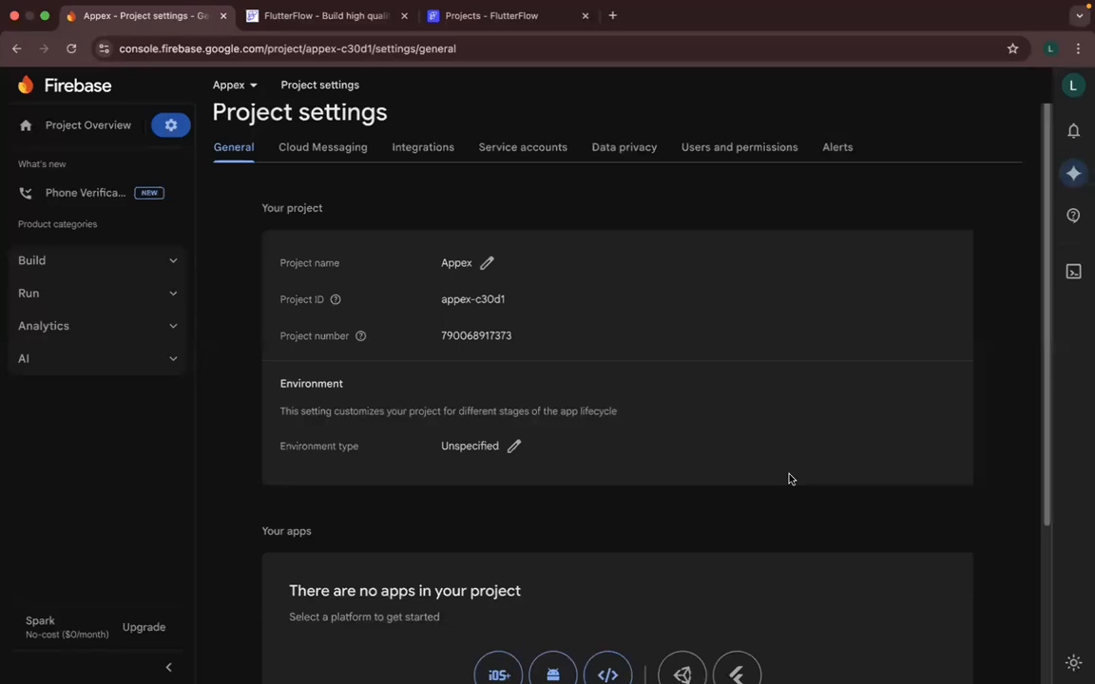
{"action": "scroll", "coordinate": [789, 477], "scroll_direction": "down", "scroll_amount": 3}
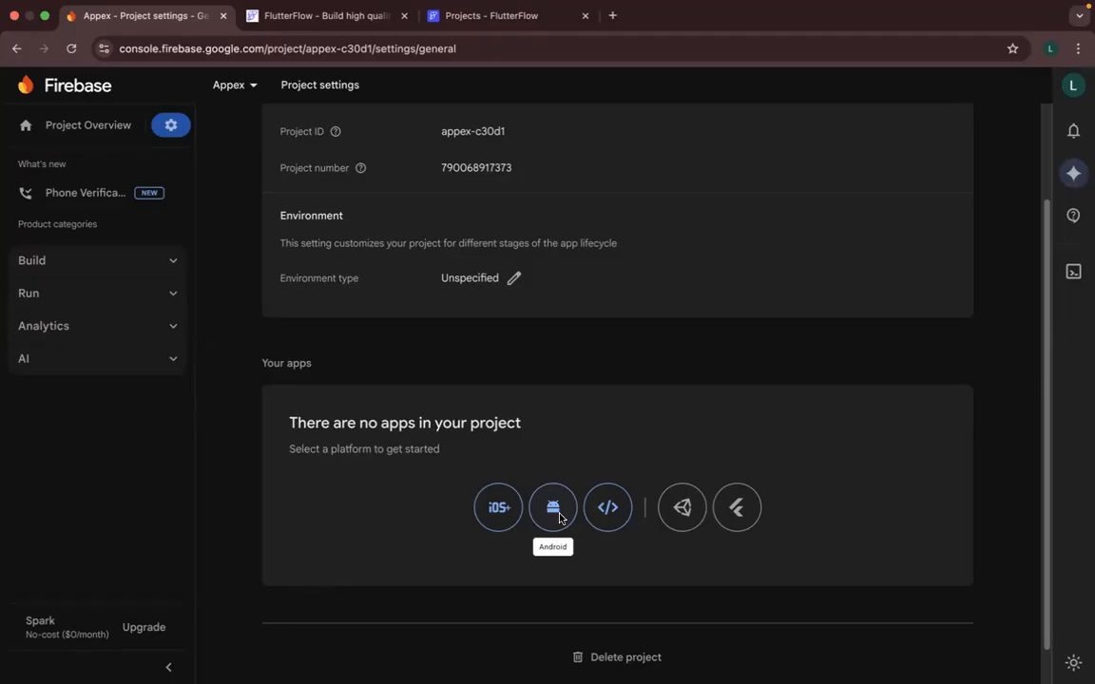
{"action": "scroll", "coordinate": [557, 518], "scroll_direction": "up", "scroll_amount": 1}
{"action": "scroll", "coordinate": [535, 507], "scroll_direction": "down", "scroll_amount": 2}
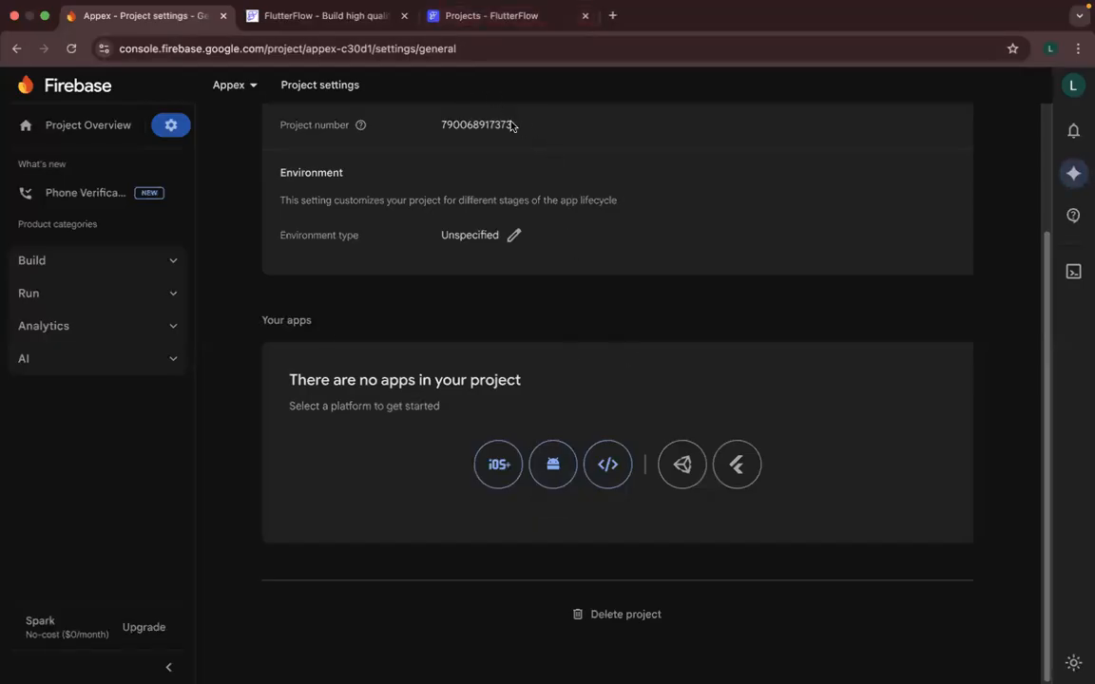
{"action": "scroll", "coordinate": [462, 123], "scroll_direction": "up", "scroll_amount": 3}
{"action": "scroll", "coordinate": [465, 128], "scroll_direction": "up", "scroll_amount": 2}
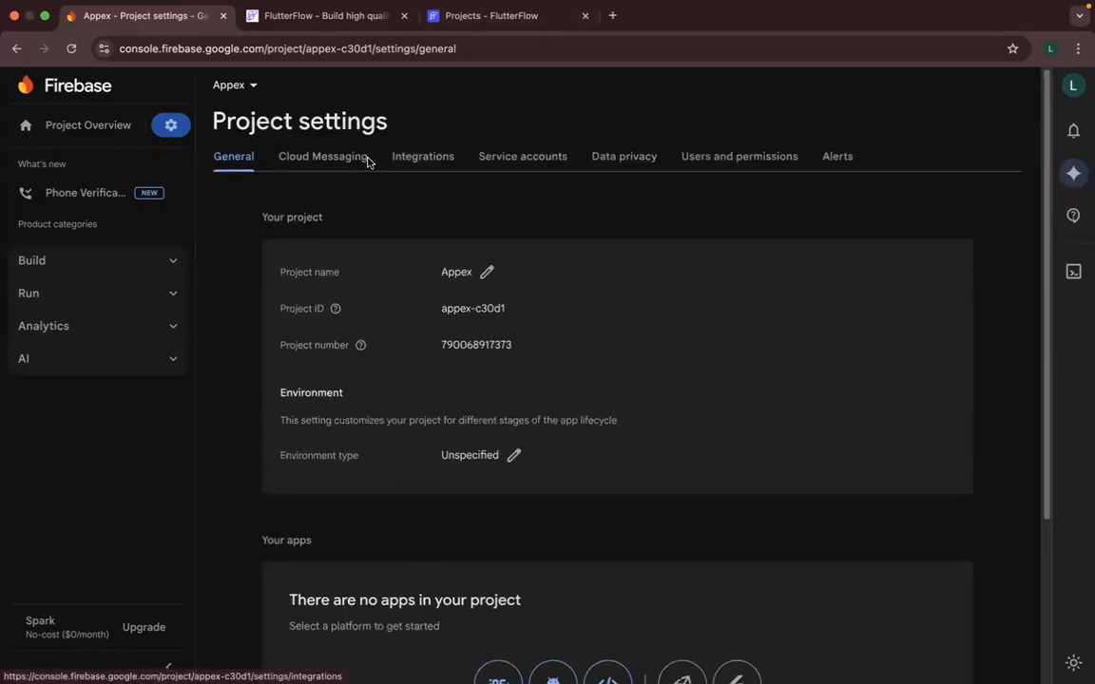
- Return to the Appex project overview and dismiss the banner promoting the agentic barista sample app
{"action": "left_click", "coordinate": [172, 265]}
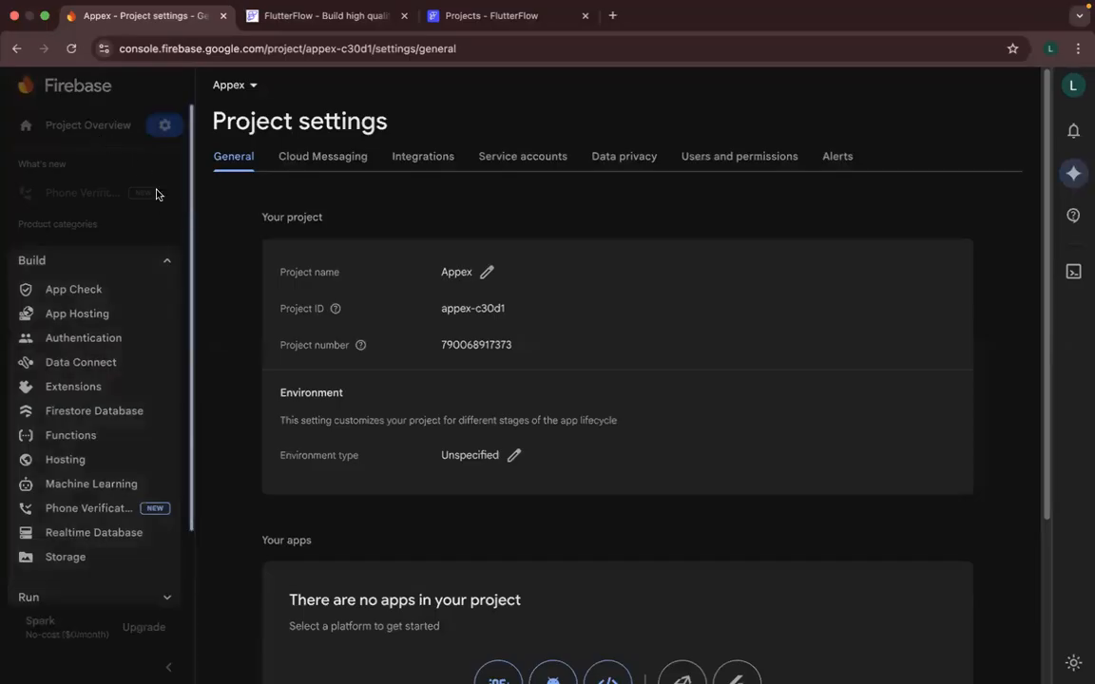
{"action": "left_click", "coordinate": [168, 259]}
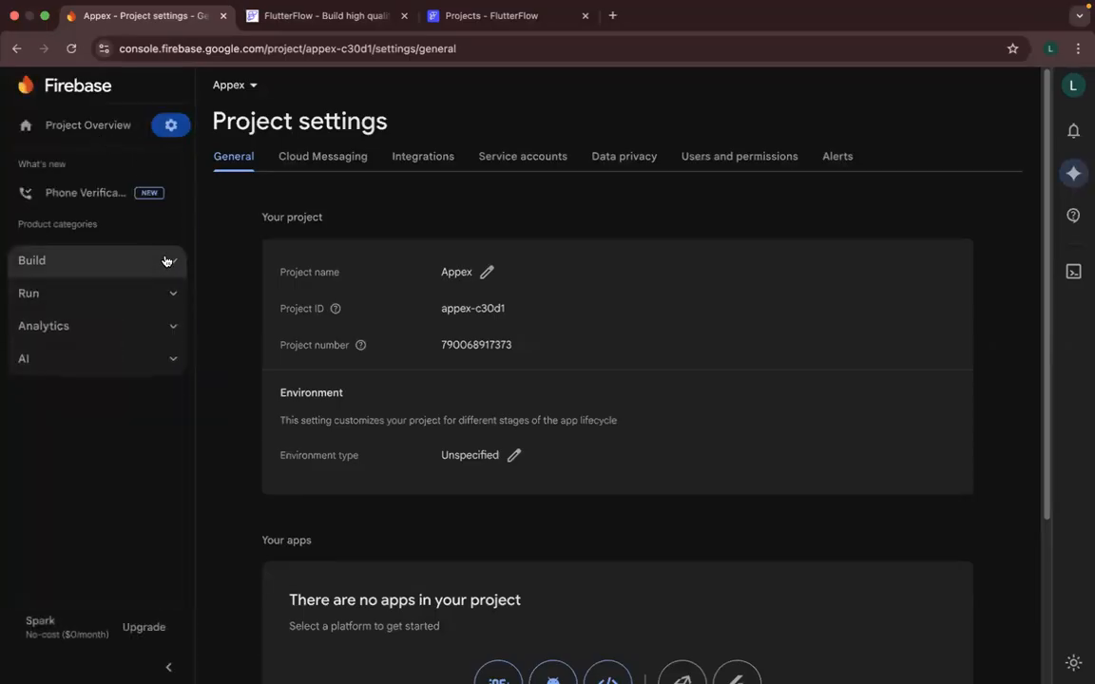
{"action": "left_click", "coordinate": [79, 127]}
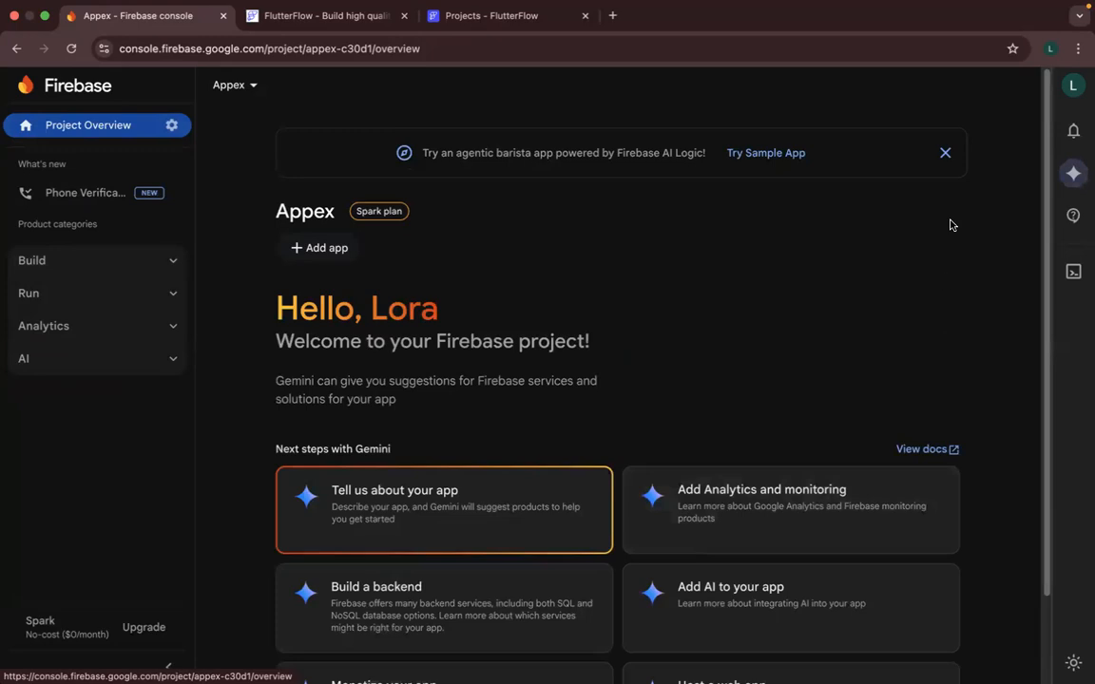
{"action": "left_click", "coordinate": [944, 152]}
{"action": "scroll", "coordinate": [896, 252], "scroll_direction": "down", "scroll_amount": 1}
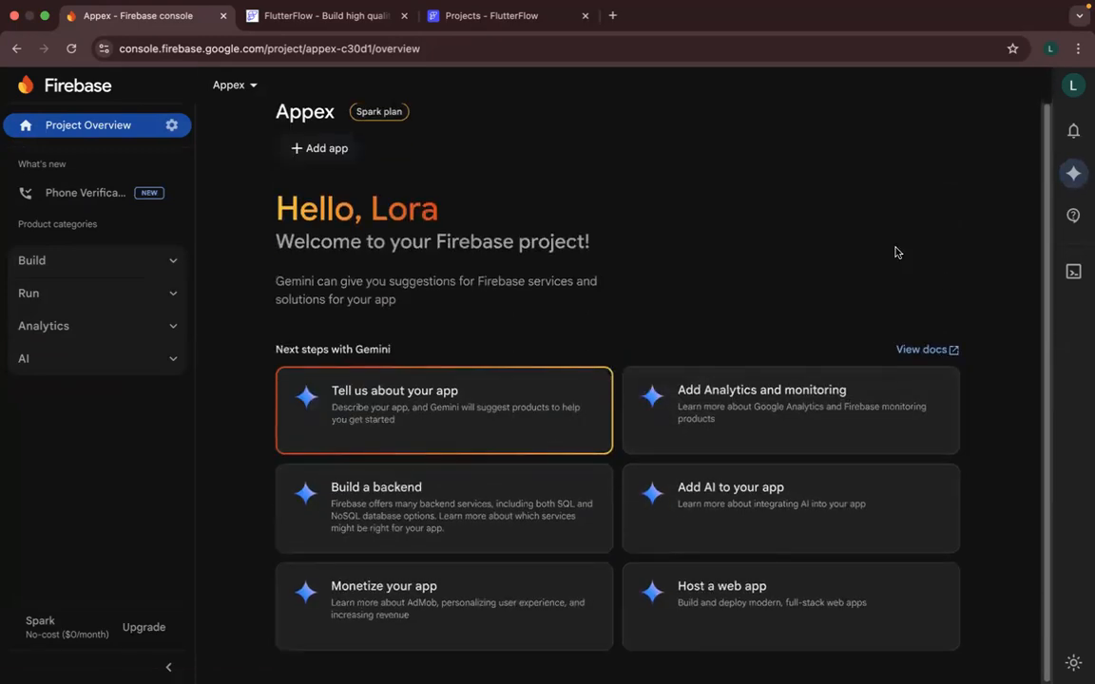
- Look over the Appex project overview, the Build product category and the list of Firebase projects to switch to
{"action": "scroll", "coordinate": [889, 254], "scroll_direction": "up", "scroll_amount": 1}
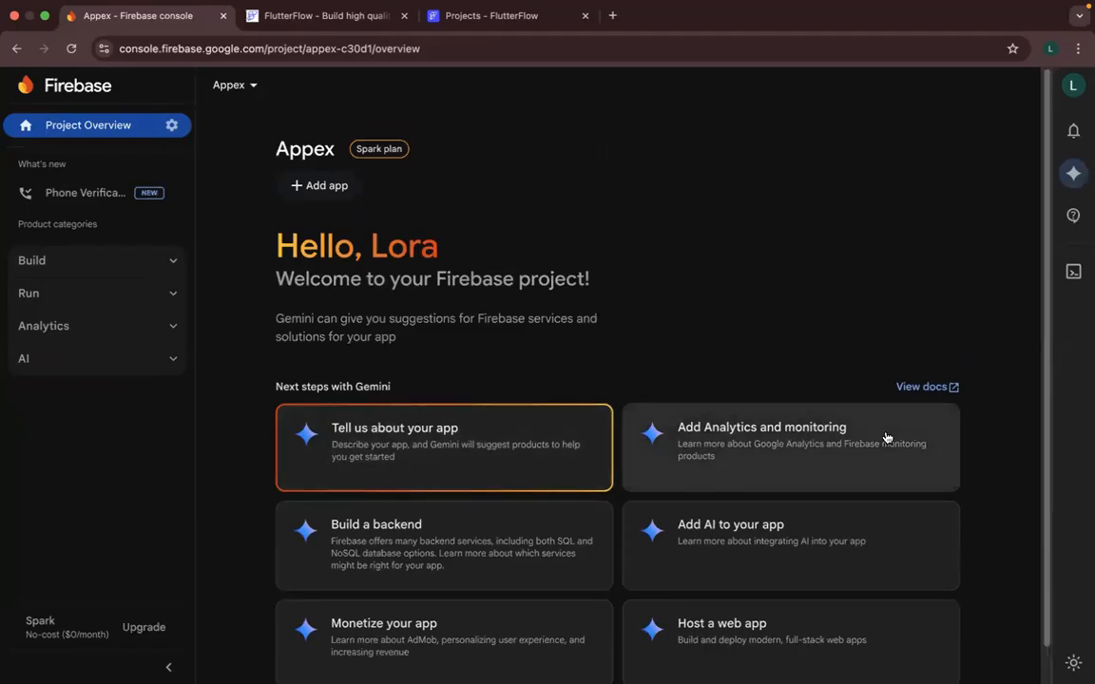
{"action": "left_click", "coordinate": [163, 260]}
{"action": "left_click", "coordinate": [100, 267]}
{"action": "left_click", "coordinate": [100, 267]}
{"action": "left_click", "coordinate": [100, 267]}
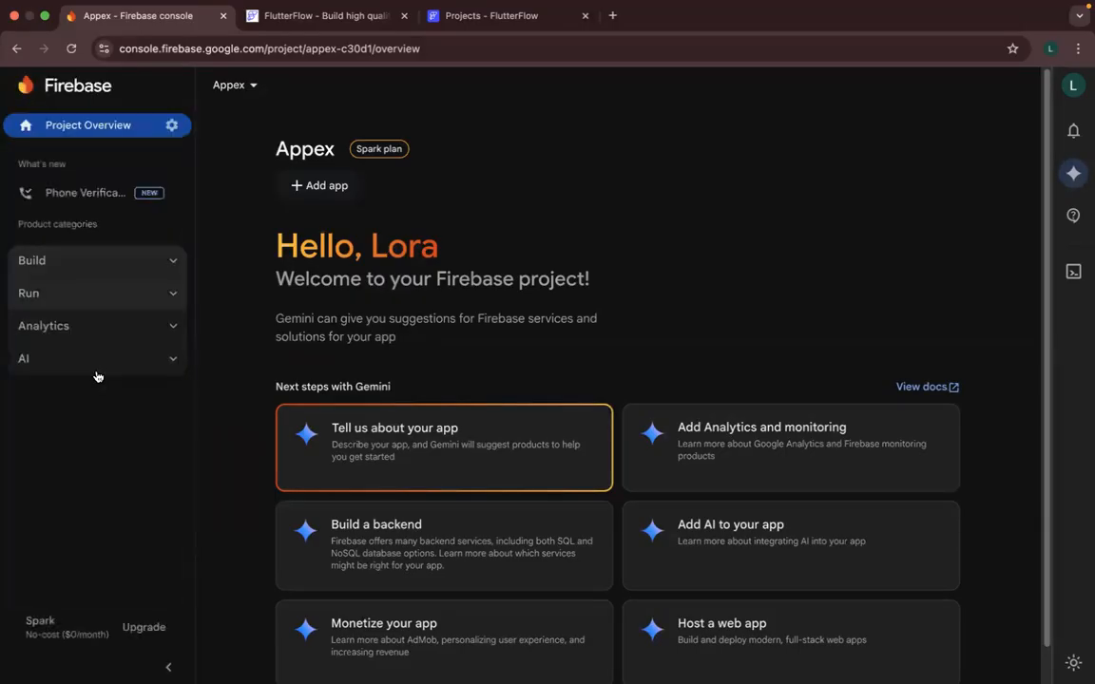
{"action": "left_click", "coordinate": [237, 87]}
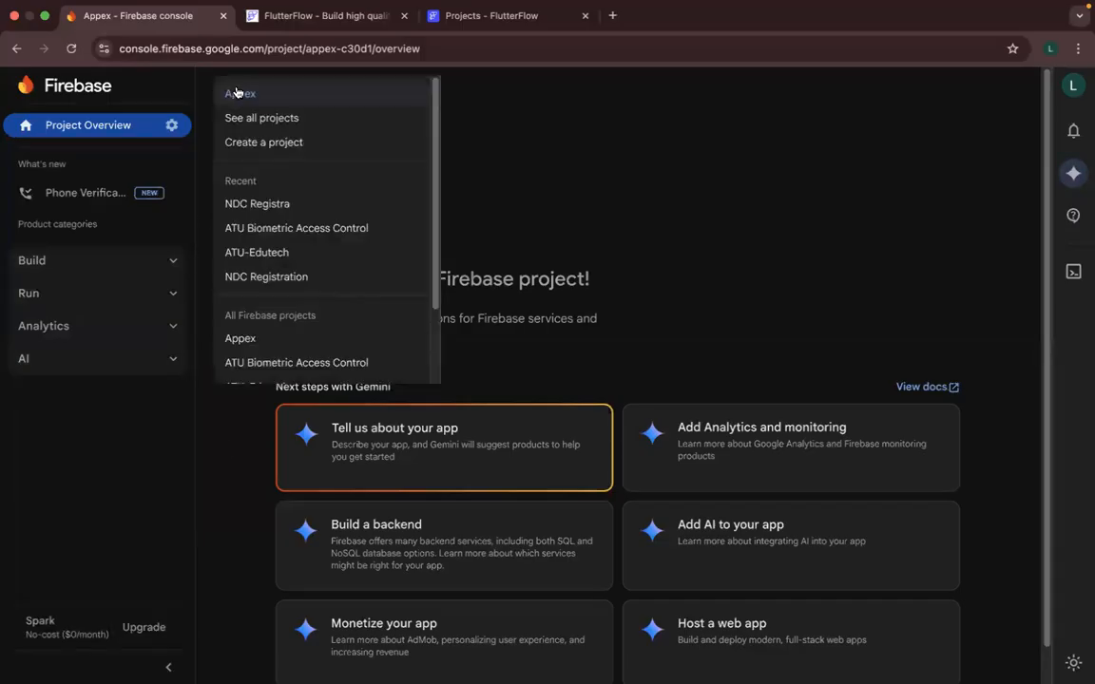
{"action": "left_click", "coordinate": [514, 120]}
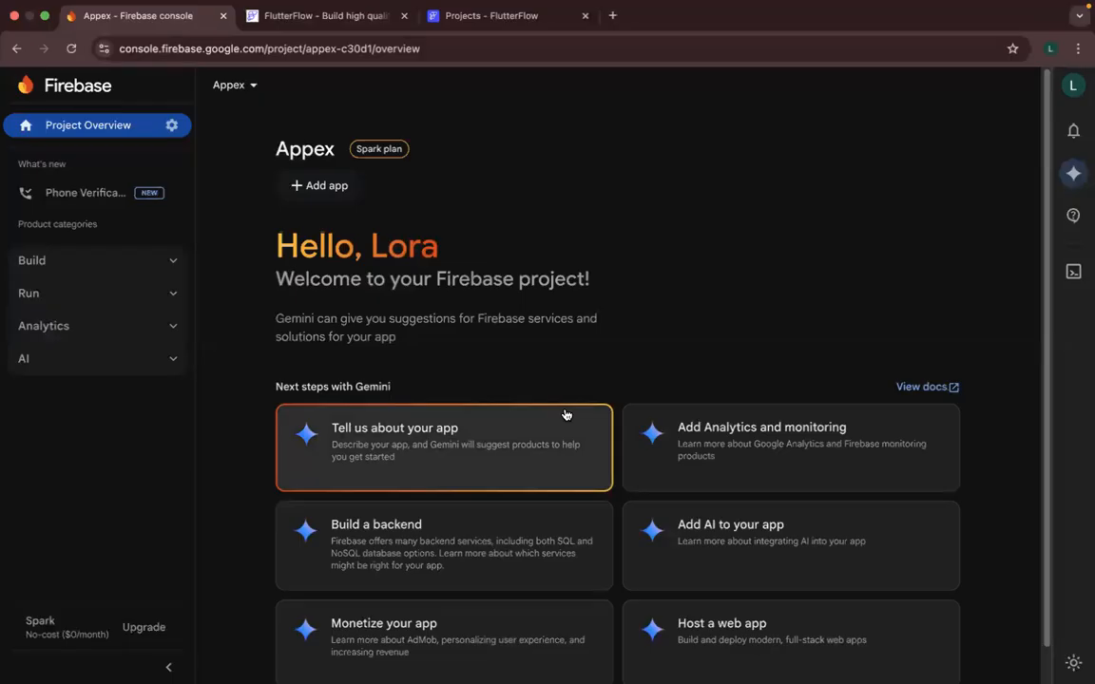
{"action": "scroll", "coordinate": [568, 418], "scroll_direction": "down", "scroll_amount": 1}
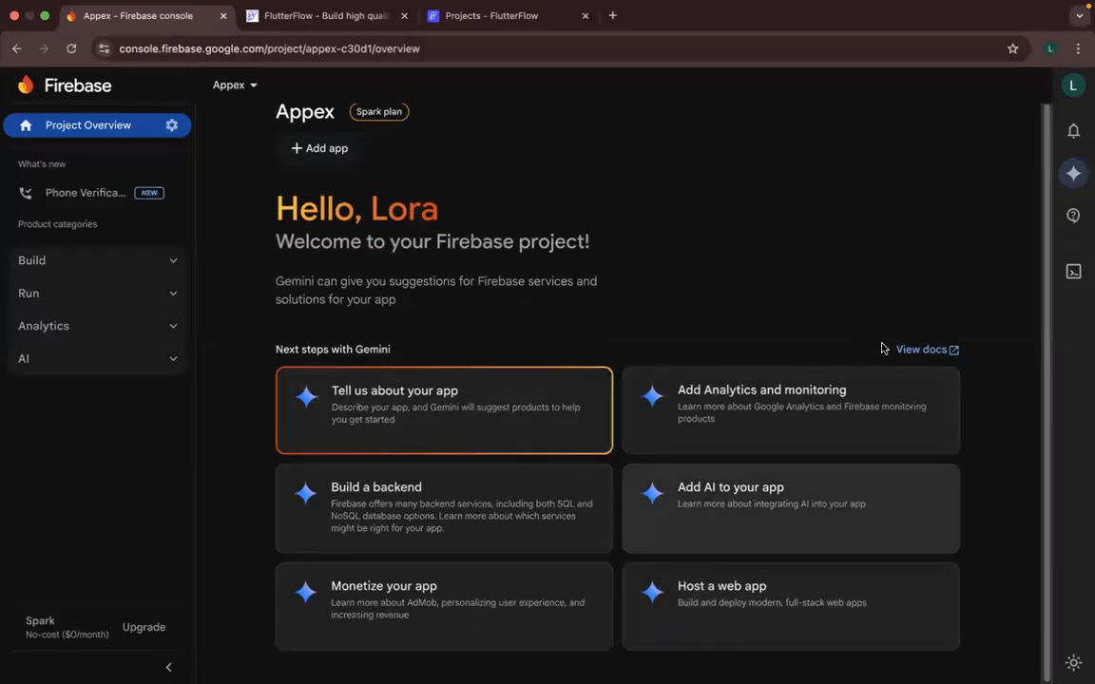
{"action": "scroll", "coordinate": [684, 281], "scroll_direction": "up", "scroll_amount": 1}
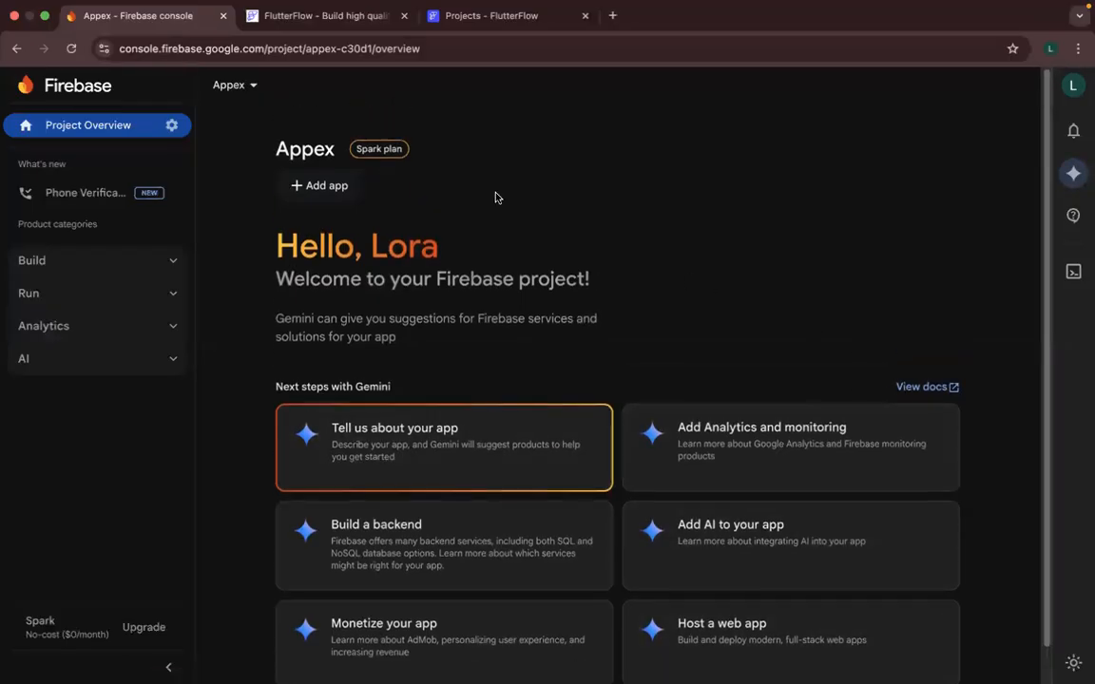
- Review the Firebase pricing plans, comparing the Spark and Blaze plans, and close them without selecting a plan
{"action": "left_click", "coordinate": [381, 151]}
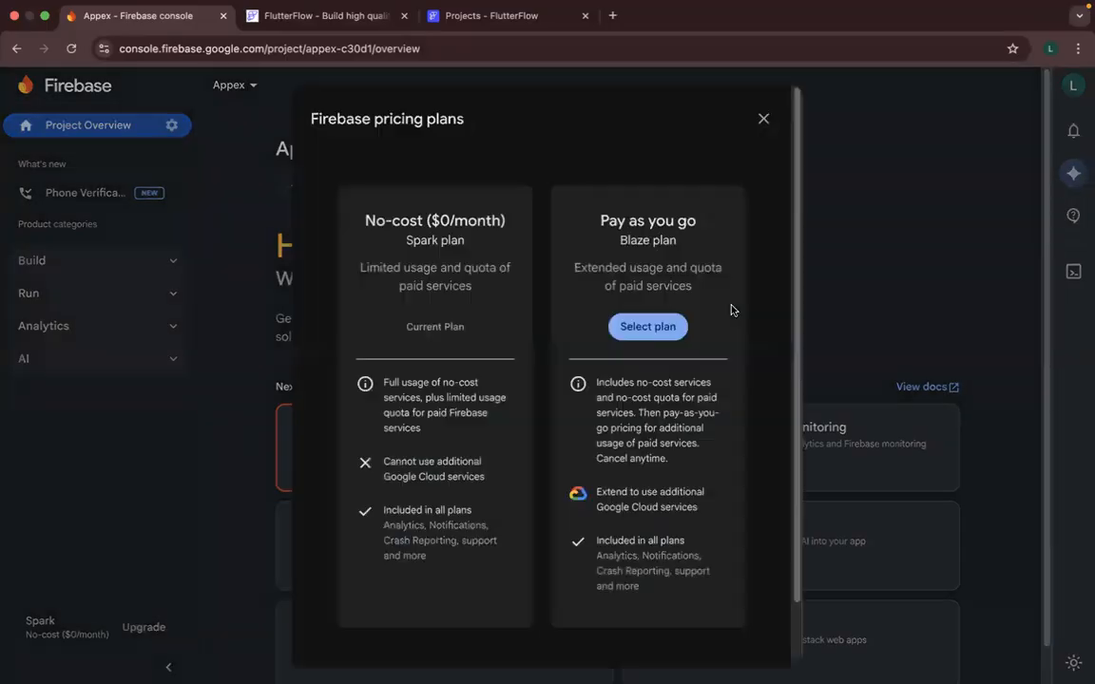
{"action": "left_click", "coordinate": [763, 117]}
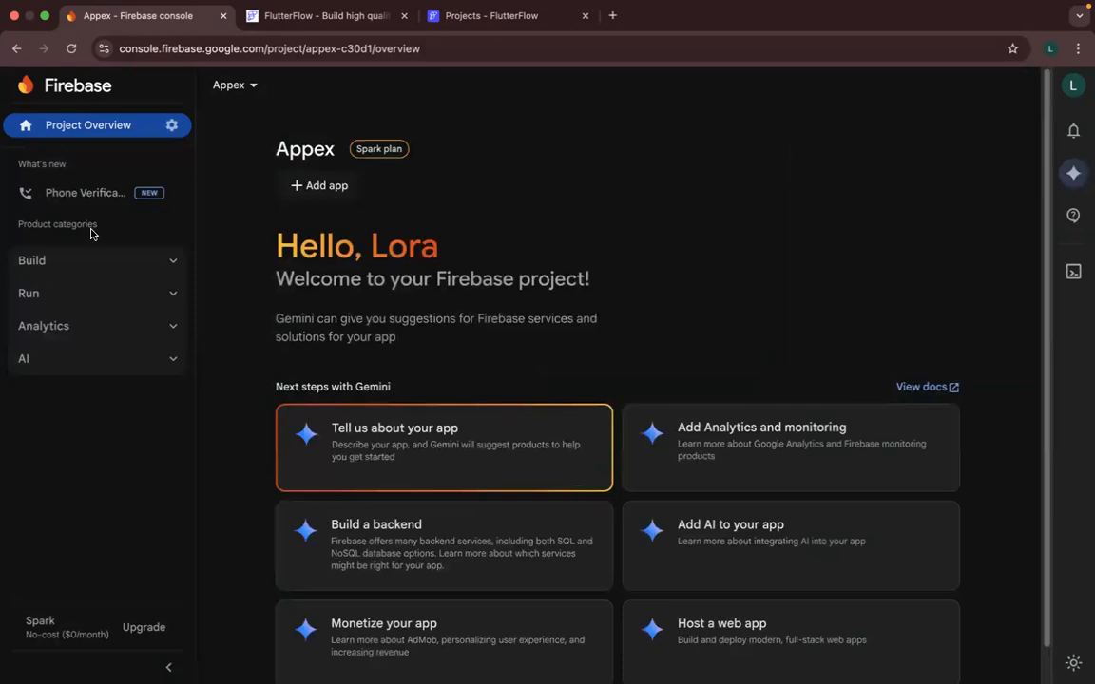
{"action": "left_click", "coordinate": [44, 266]}
{"action": "left_click", "coordinate": [147, 629]}
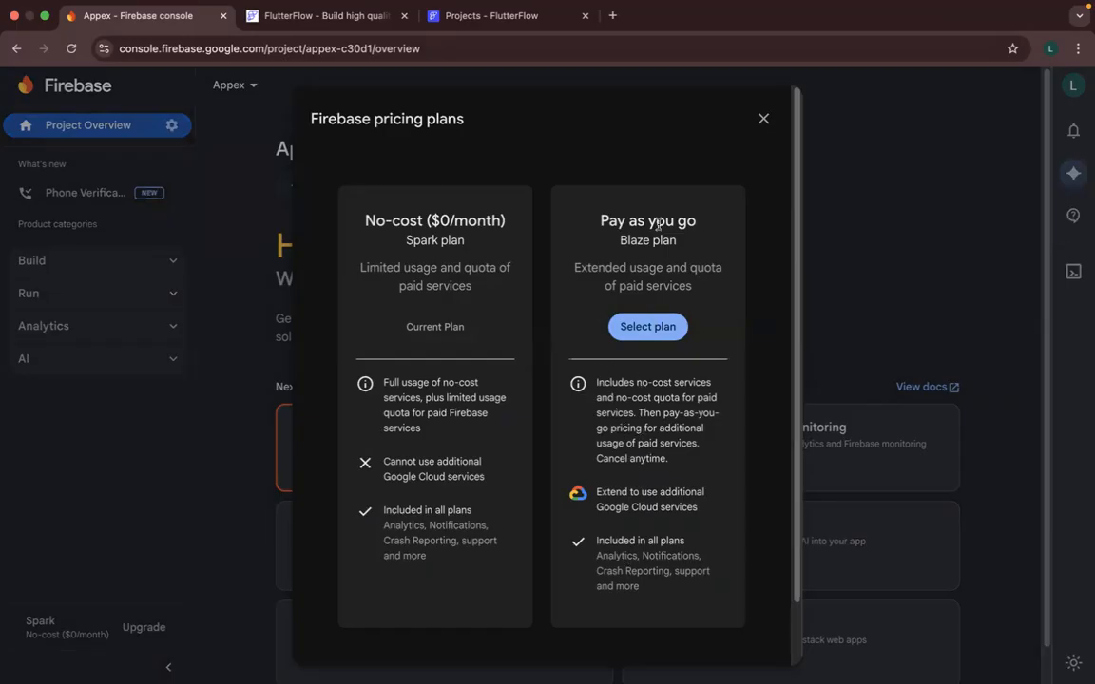
{"action": "left_click", "coordinate": [762, 119]}
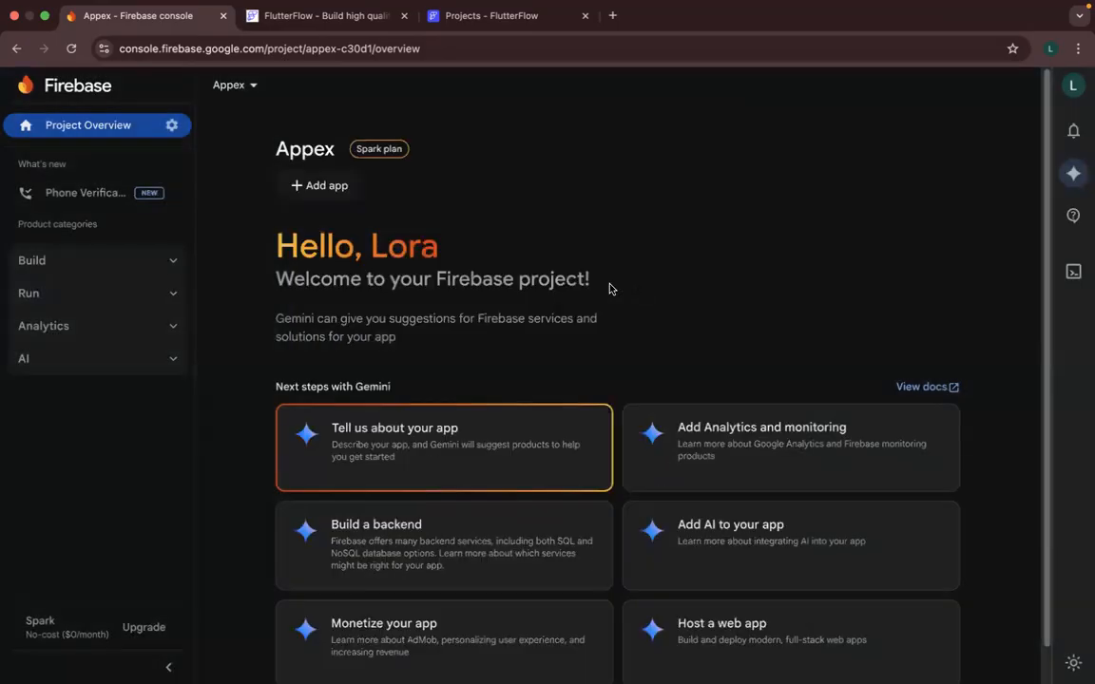
- Open Authentication from the Build products and get started with it for the Appex project
{"action": "left_click", "coordinate": [164, 266]}
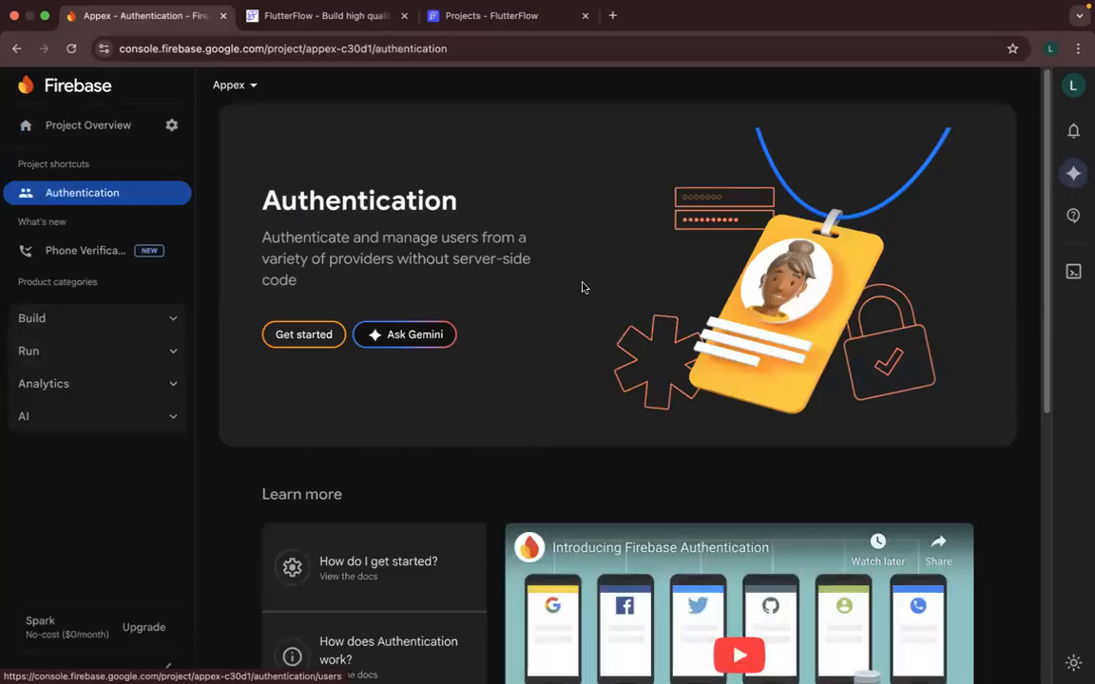
{"action": "scroll", "coordinate": [482, 351], "scroll_direction": "down", "scroll_amount": 1}
{"action": "scroll", "coordinate": [482, 351], "scroll_direction": "up", "scroll_amount": 1}
{"action": "left_click", "coordinate": [301, 342]}
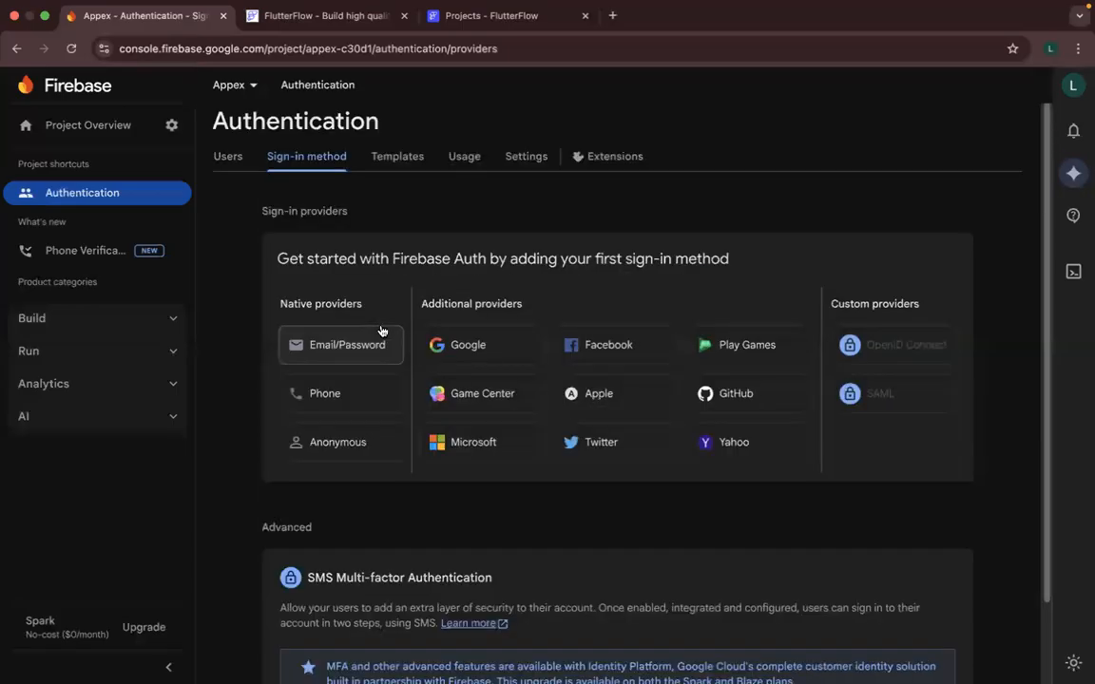
- Review the Authentication users, the sign-in methods, and the email templates for address verification and password reset
{"action": "left_click", "coordinate": [229, 165]}
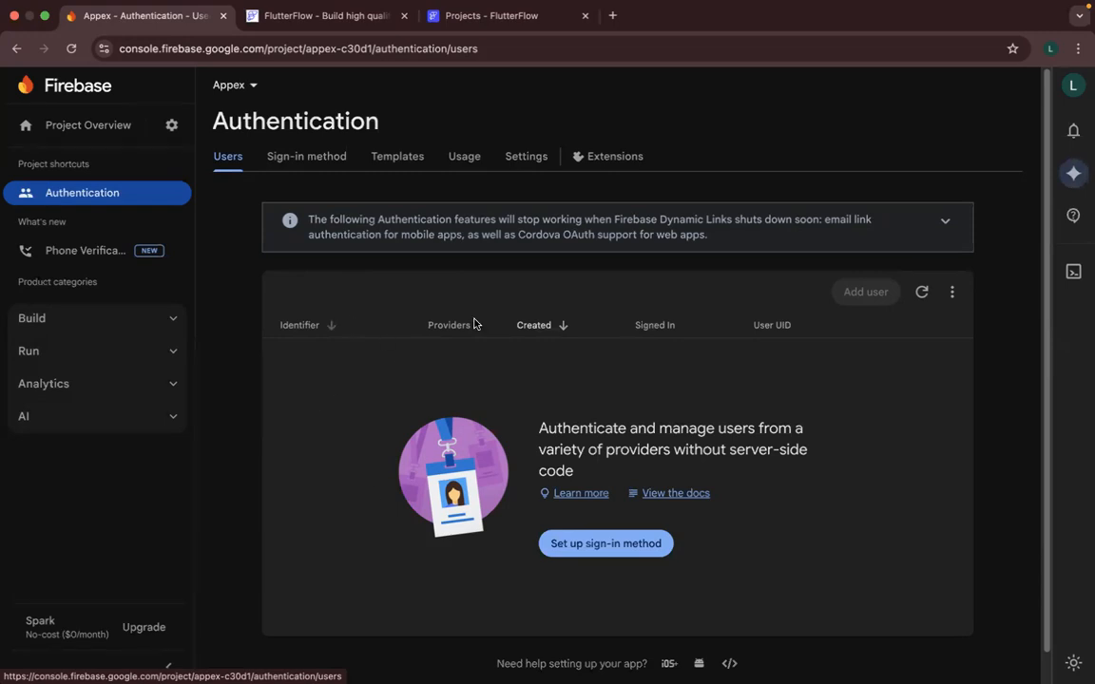
{"action": "left_click", "coordinate": [281, 159]}
{"action": "left_click", "coordinate": [384, 159]}
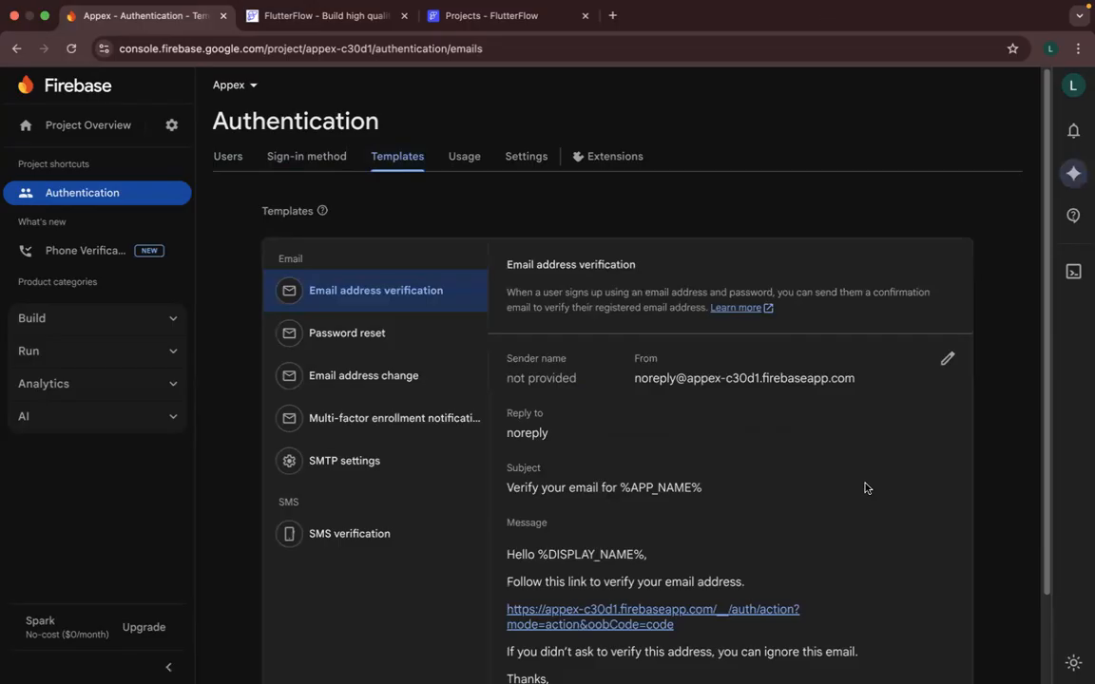
{"action": "scroll", "coordinate": [865, 487], "scroll_direction": "down", "scroll_amount": 2}
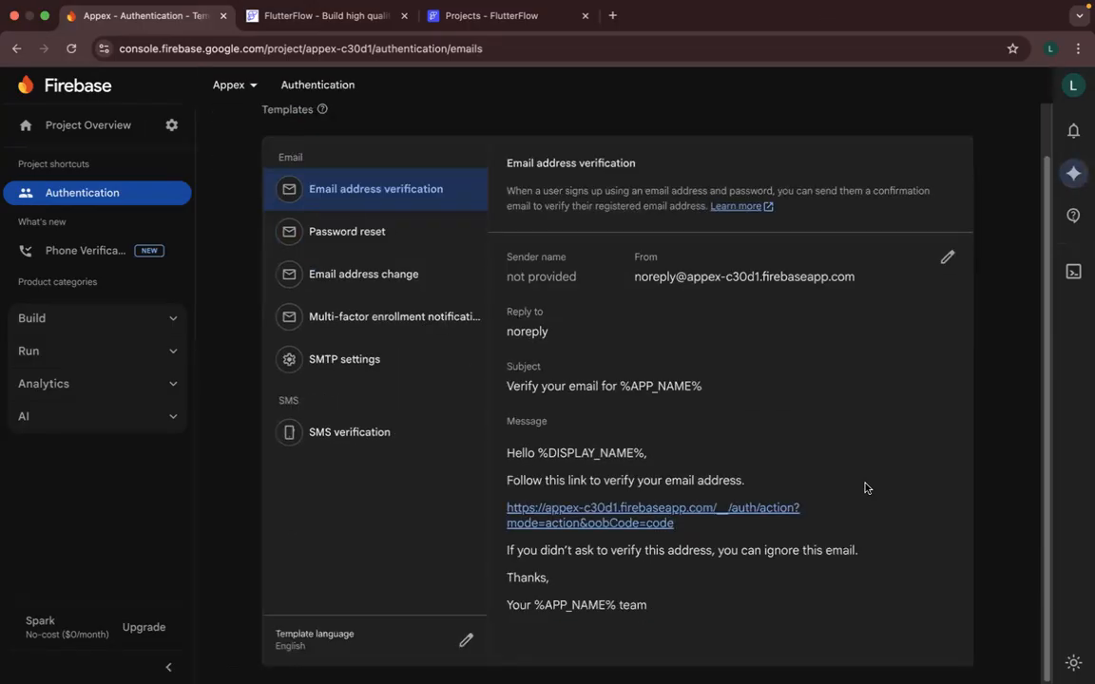
{"action": "scroll", "coordinate": [865, 488], "scroll_direction": "up", "scroll_amount": 1}
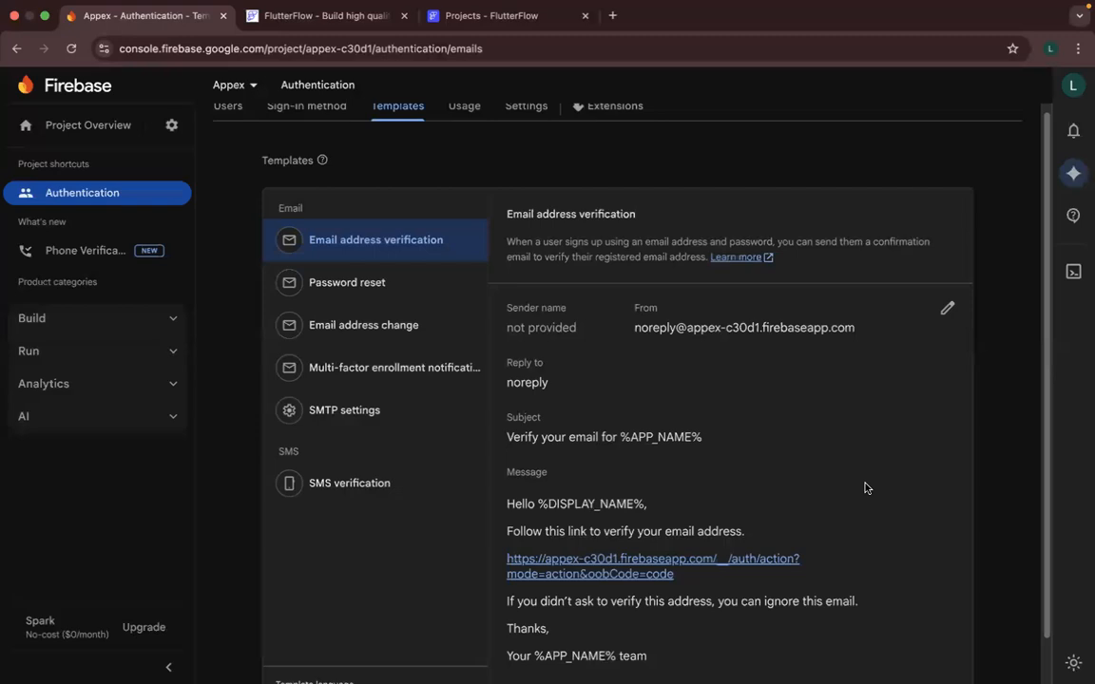
{"action": "left_click", "coordinate": [402, 267]}
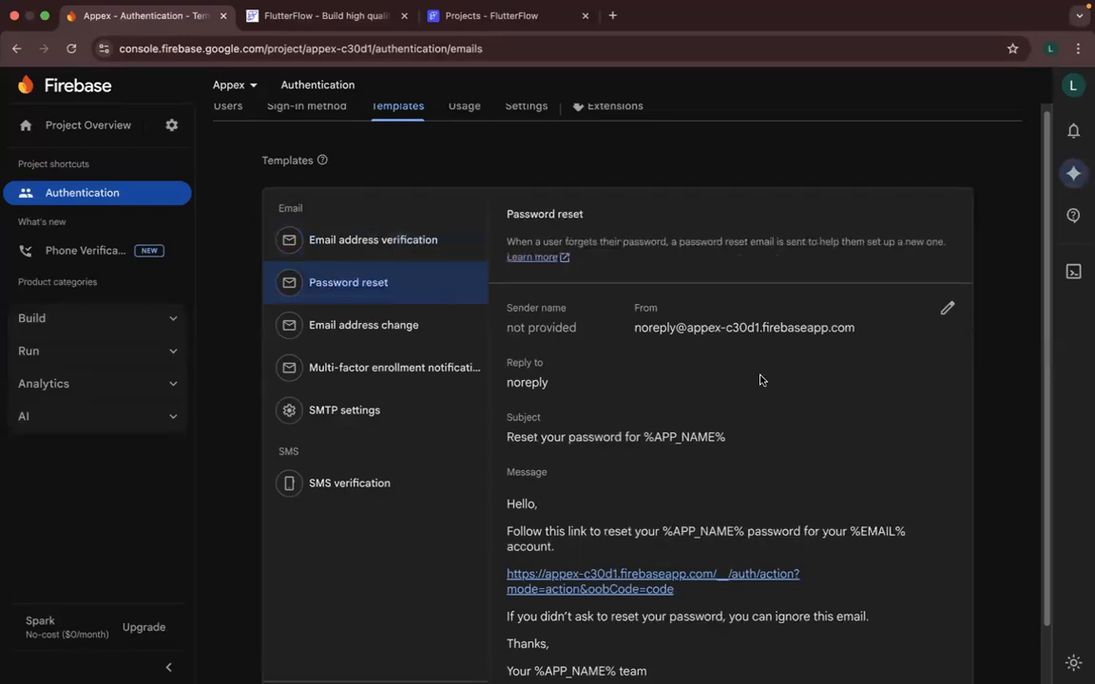
{"action": "scroll", "coordinate": [760, 382], "scroll_direction": "down", "scroll_amount": 2}
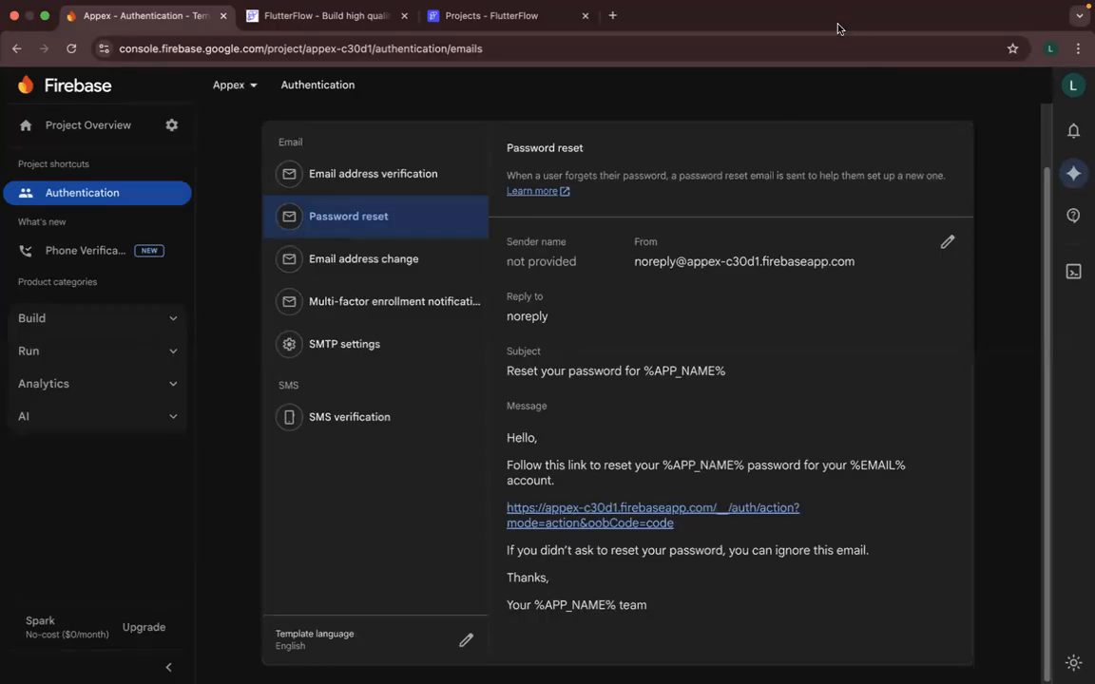
{"action": "scroll", "coordinate": [522, 174], "scroll_direction": "up", "scroll_amount": 2}
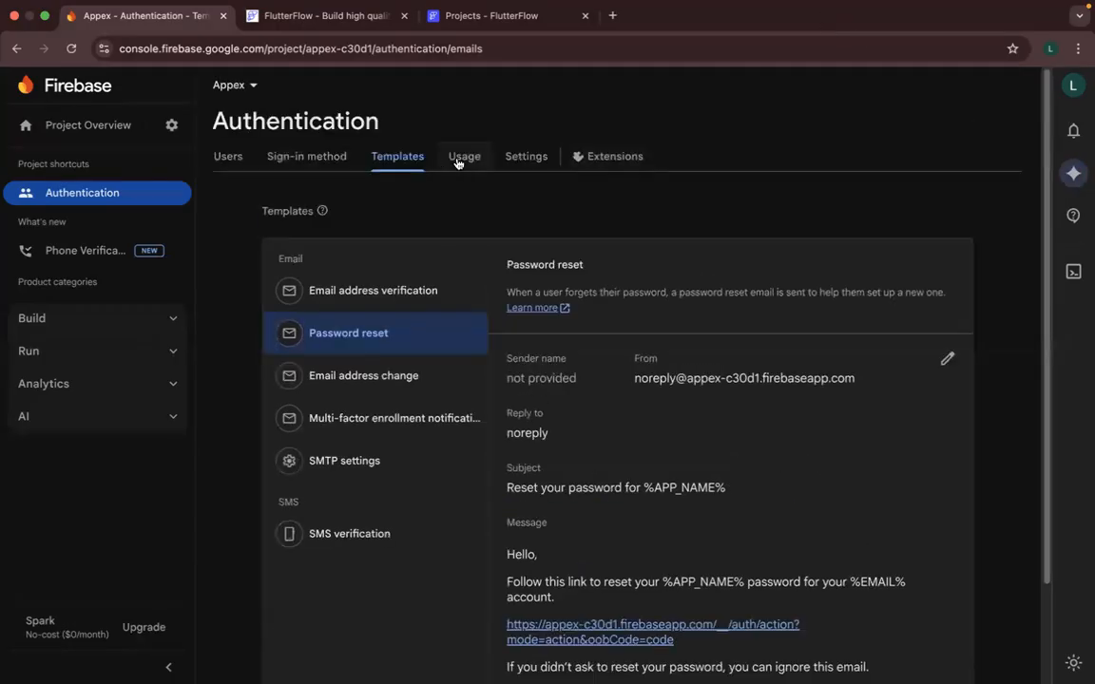
- Examine the Authentication usage charts and the available settings, from user account linking down to reCAPTCHA
{"action": "left_click", "coordinate": [463, 157]}
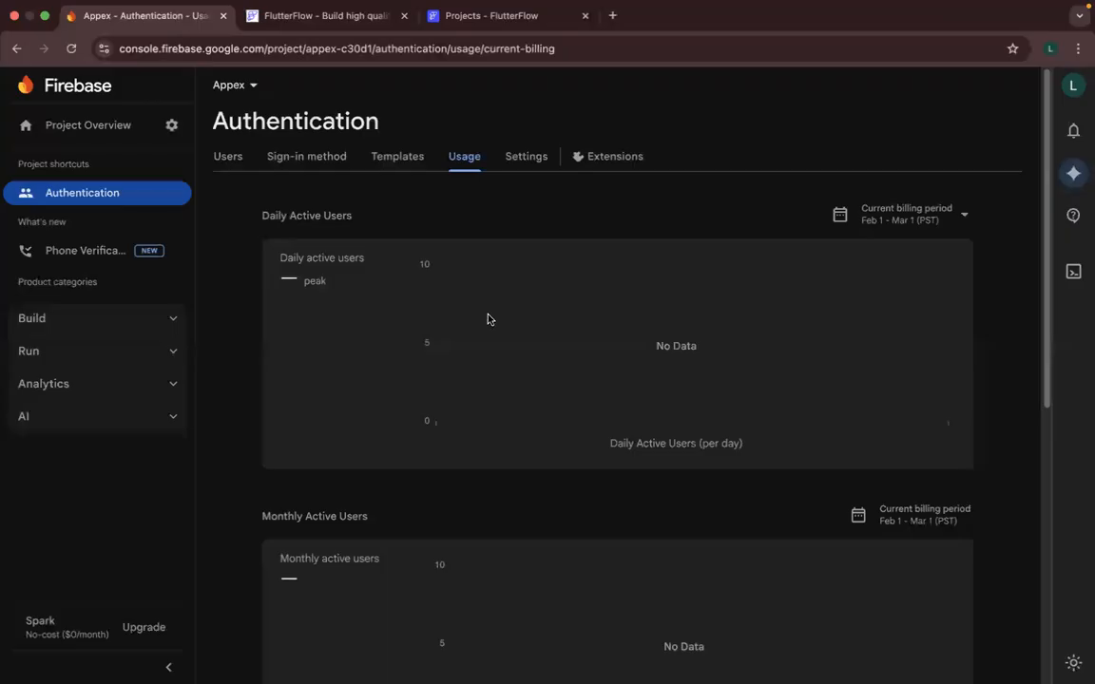
{"action": "left_click", "coordinate": [526, 158]}
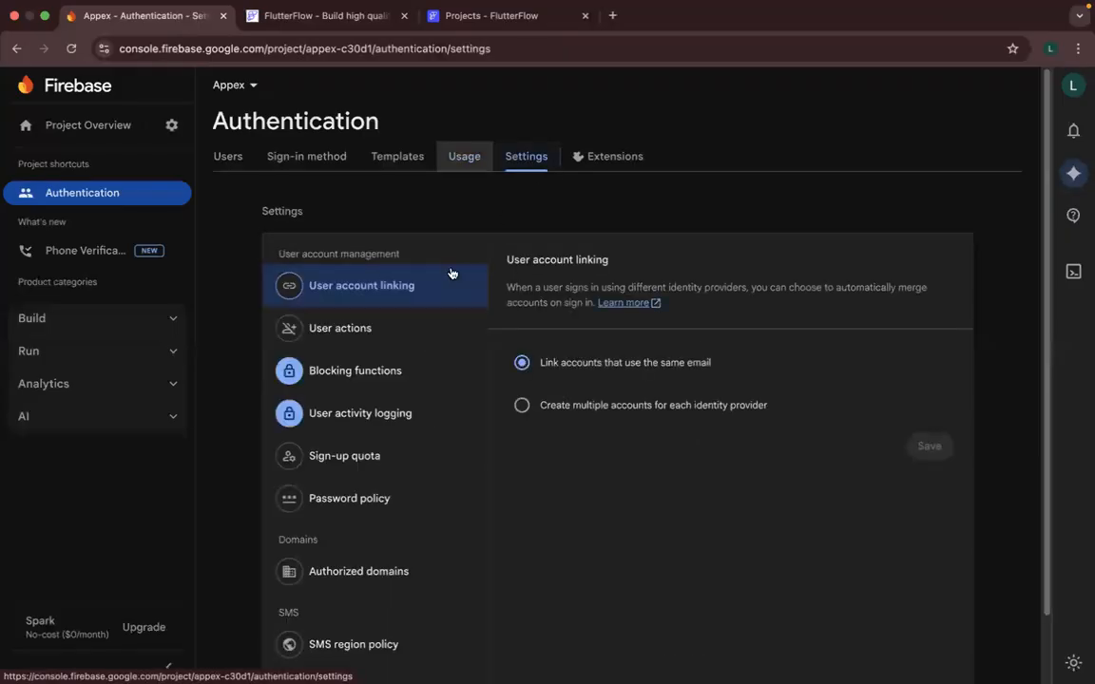
{"action": "scroll", "coordinate": [411, 513], "scroll_direction": "down", "scroll_amount": 2}
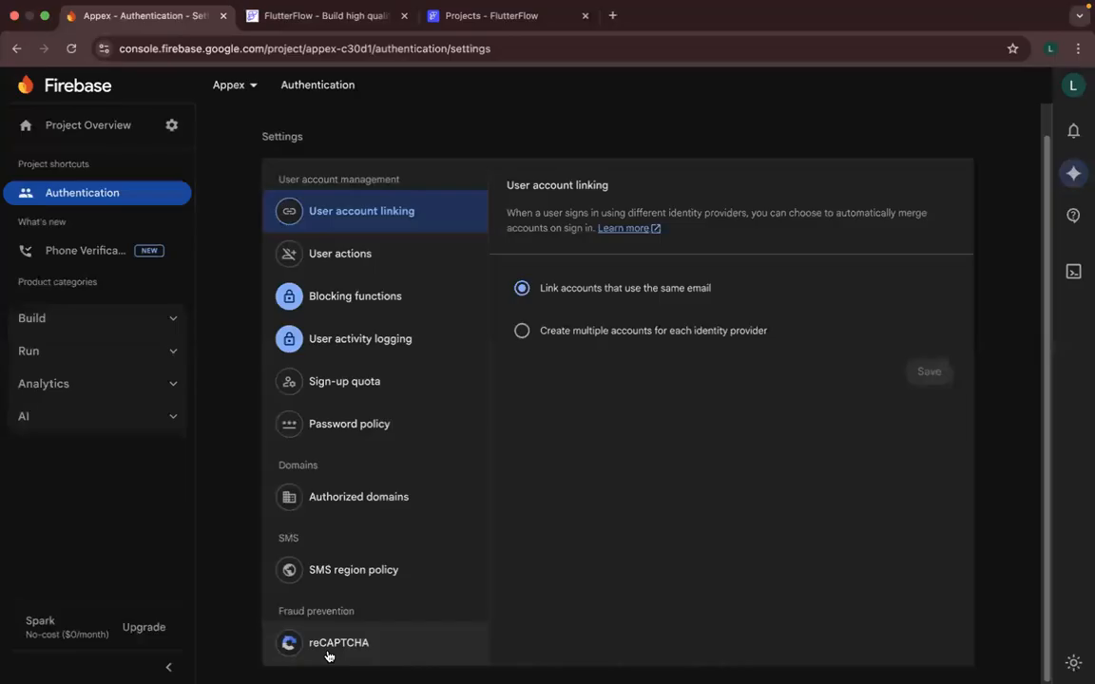
{"action": "scroll", "coordinate": [595, 134], "scroll_direction": "up", "scroll_amount": 2}
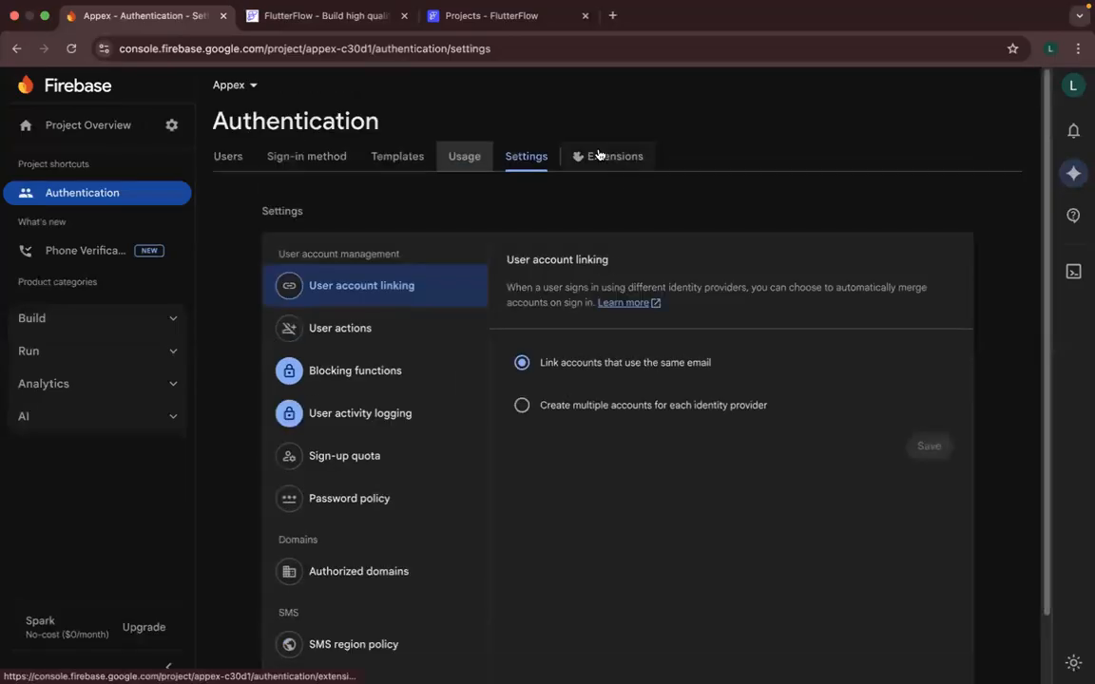
- Browse the extensions offered for Authentication and return to the Authentication users list
{"action": "left_click", "coordinate": [599, 156]}
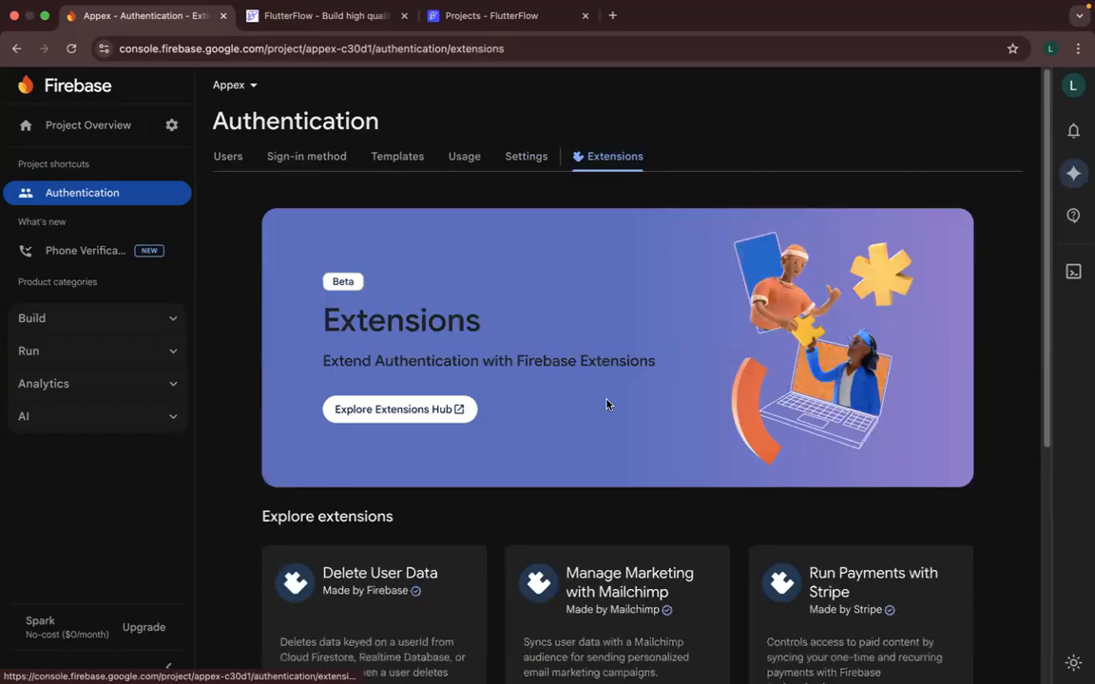
{"action": "scroll", "coordinate": [607, 404], "scroll_direction": "down", "scroll_amount": 5}
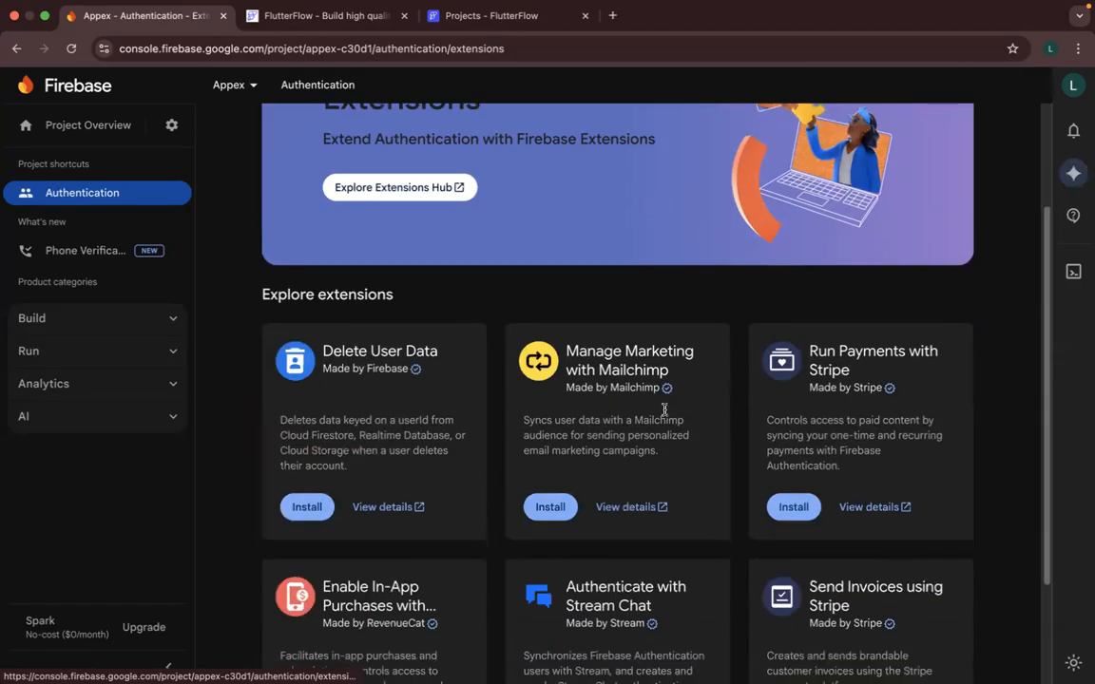
{"action": "scroll", "coordinate": [664, 410], "scroll_direction": "down", "scroll_amount": 3}
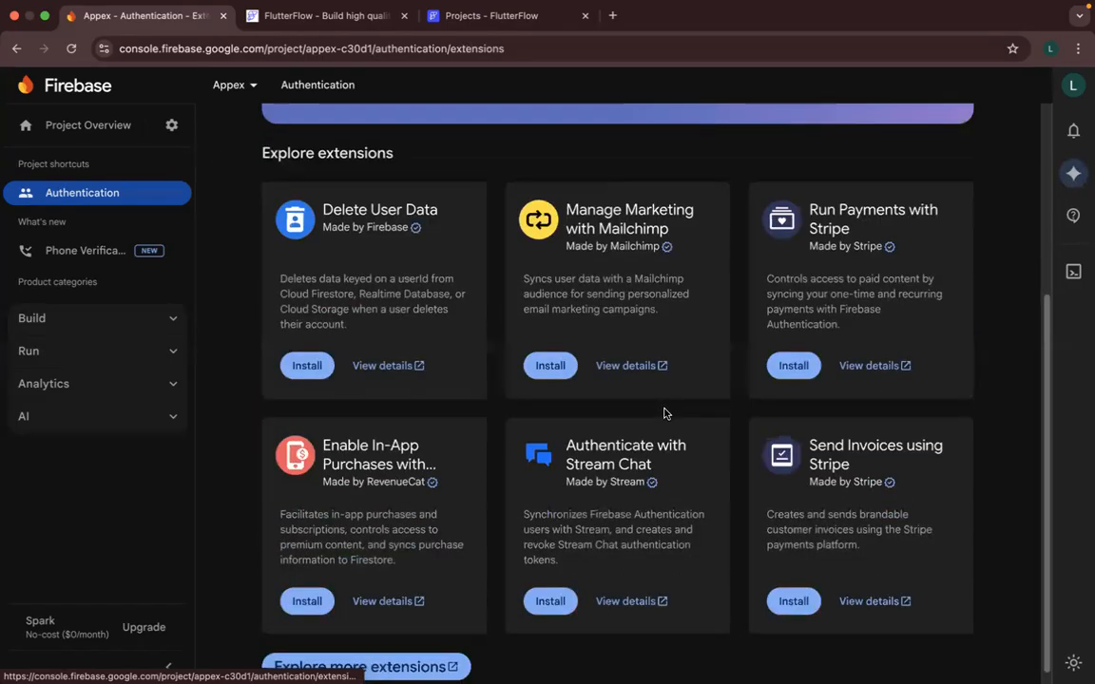
{"action": "scroll", "coordinate": [254, 161], "scroll_direction": "up", "scroll_amount": 2}
{"action": "scroll", "coordinate": [318, 144], "scroll_direction": "up", "scroll_amount": 5}
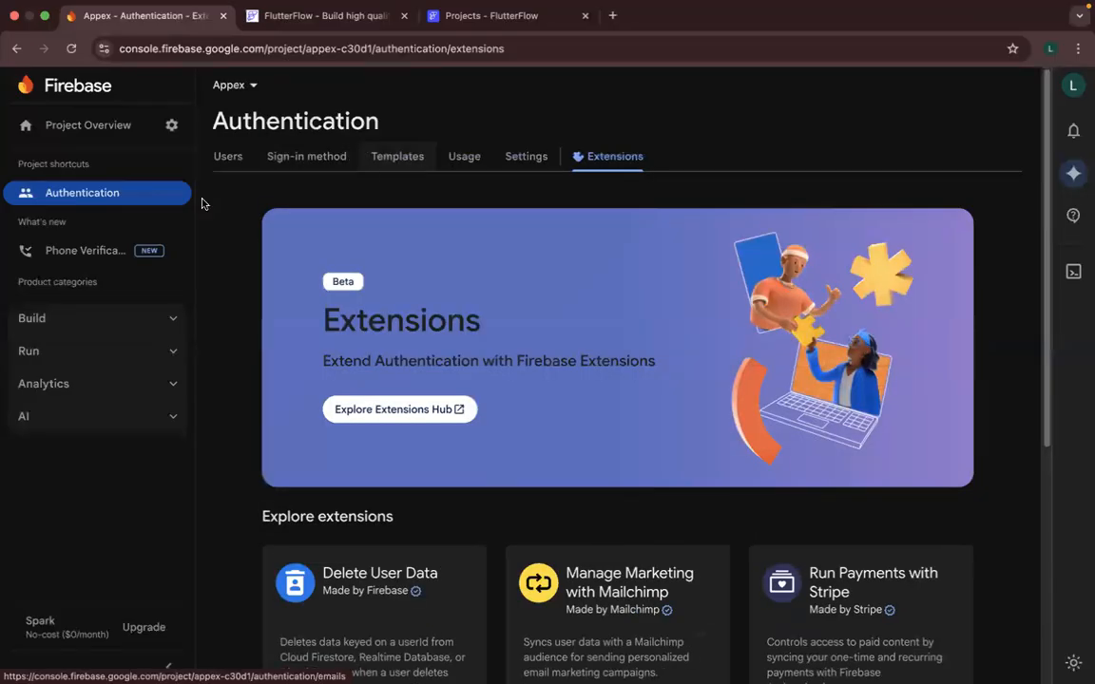
{"action": "left_click", "coordinate": [218, 155]}
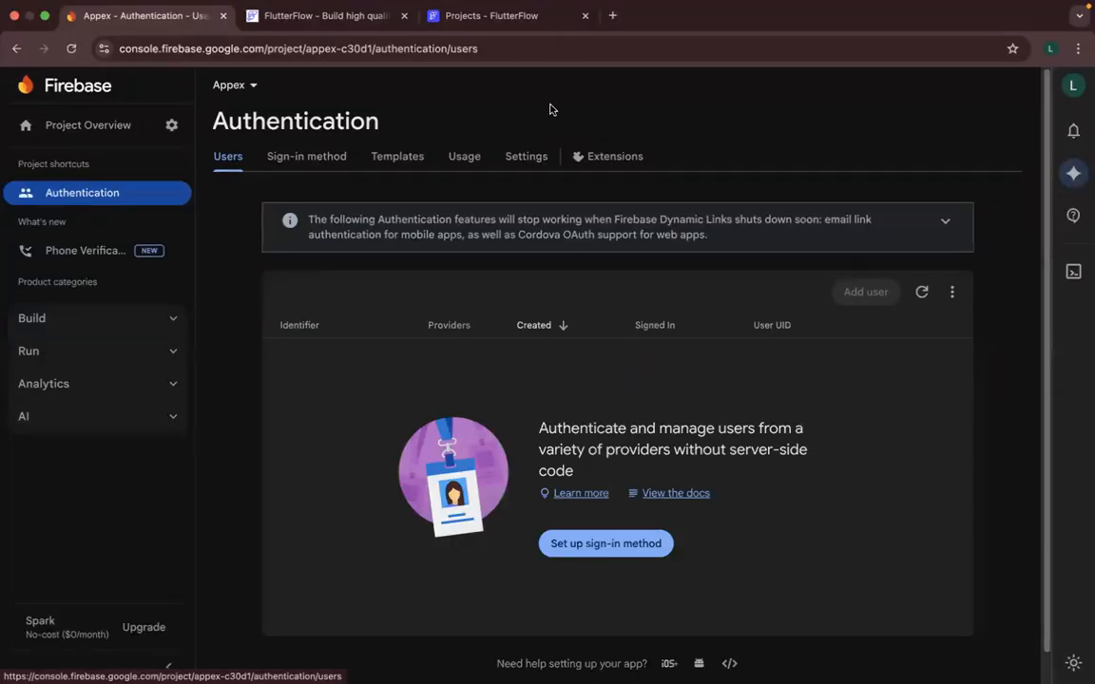
- Switch to the FlutterFlow projects page, filter the new-project templates by Auth and the Education category, and browse them
{"action": "left_click", "coordinate": [481, 23]}
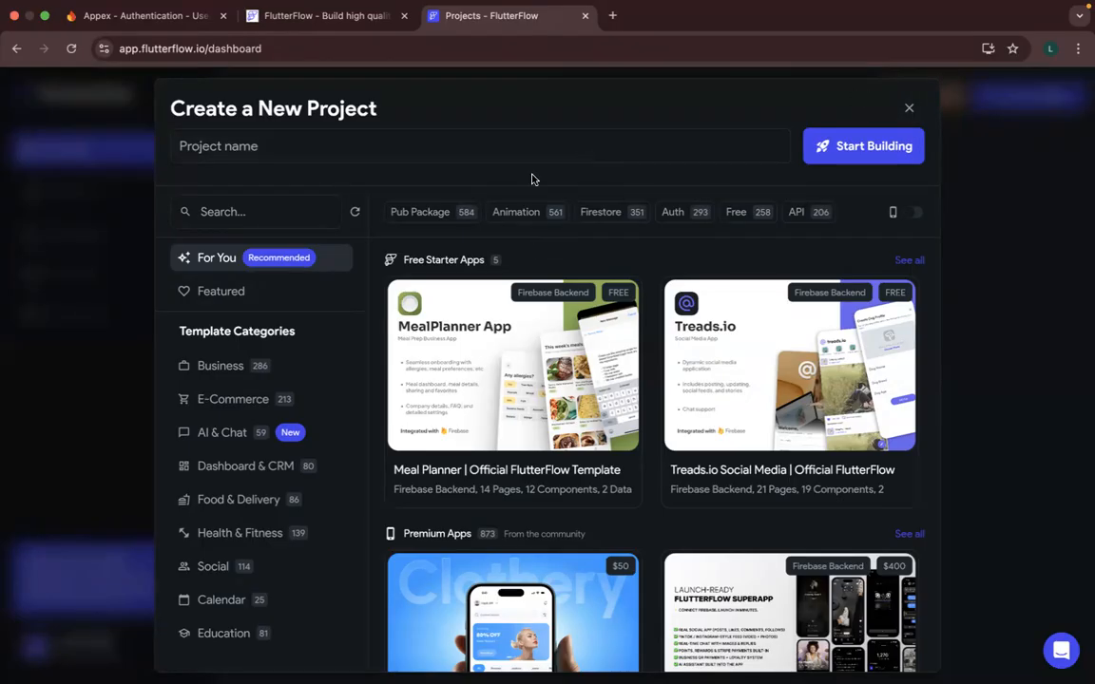
{"action": "mouse_move", "coordinate": [499, 330]}
{"action": "left_click", "coordinate": [673, 214]}
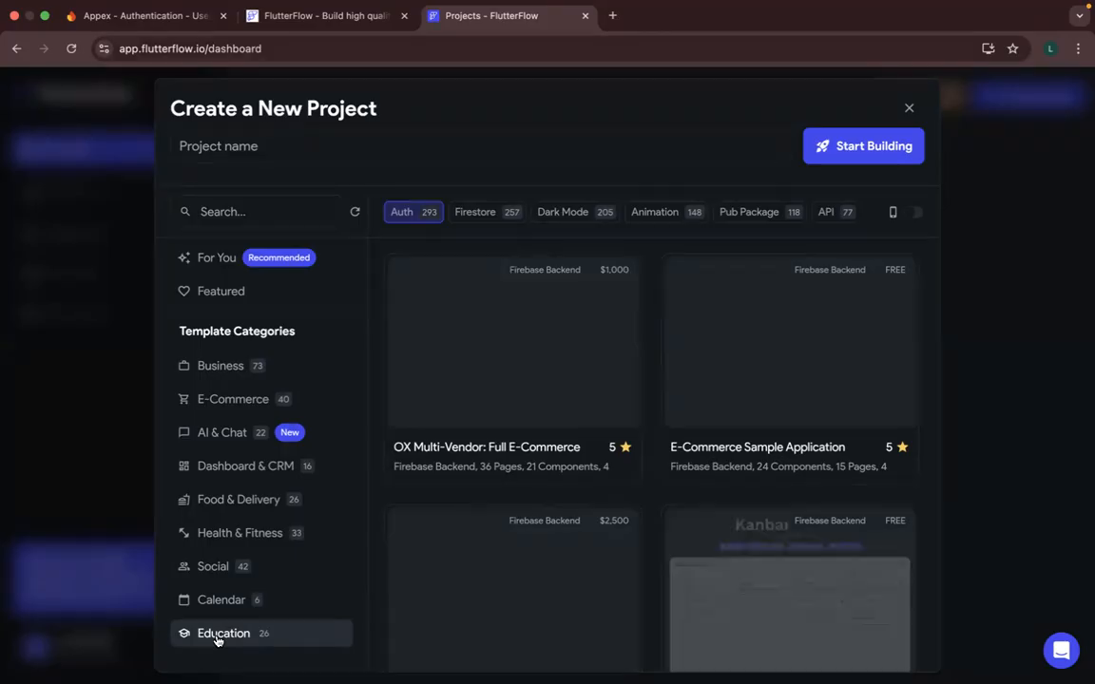
{"action": "left_click", "coordinate": [217, 638]}
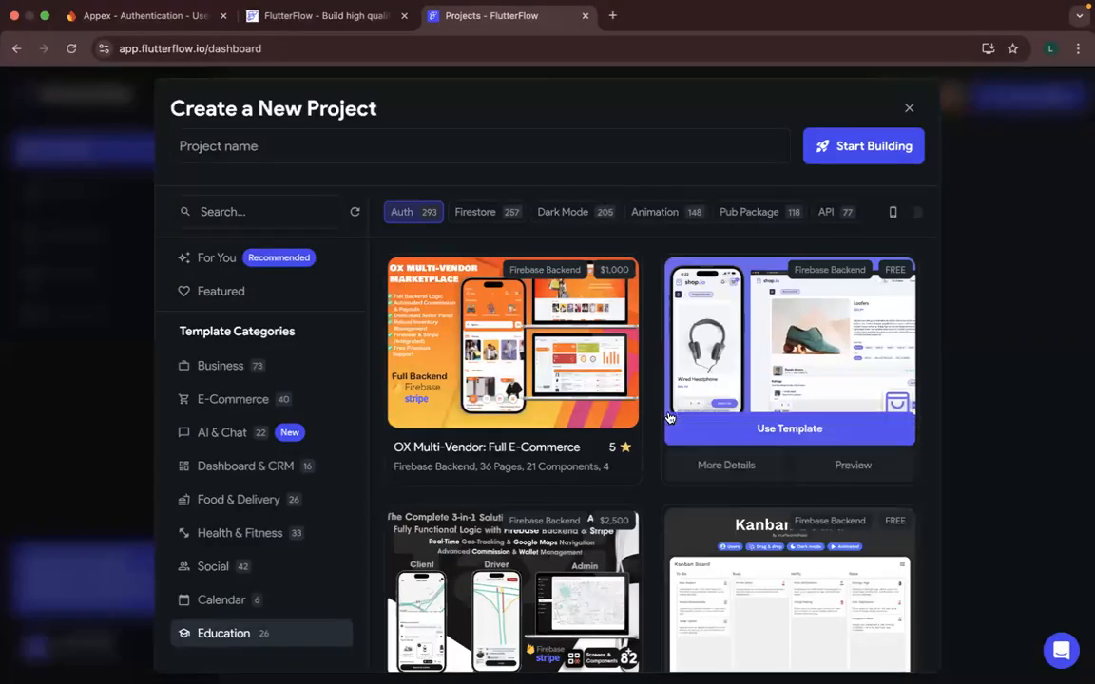
{"action": "scroll", "coordinate": [669, 418], "scroll_direction": "down", "scroll_amount": 3}
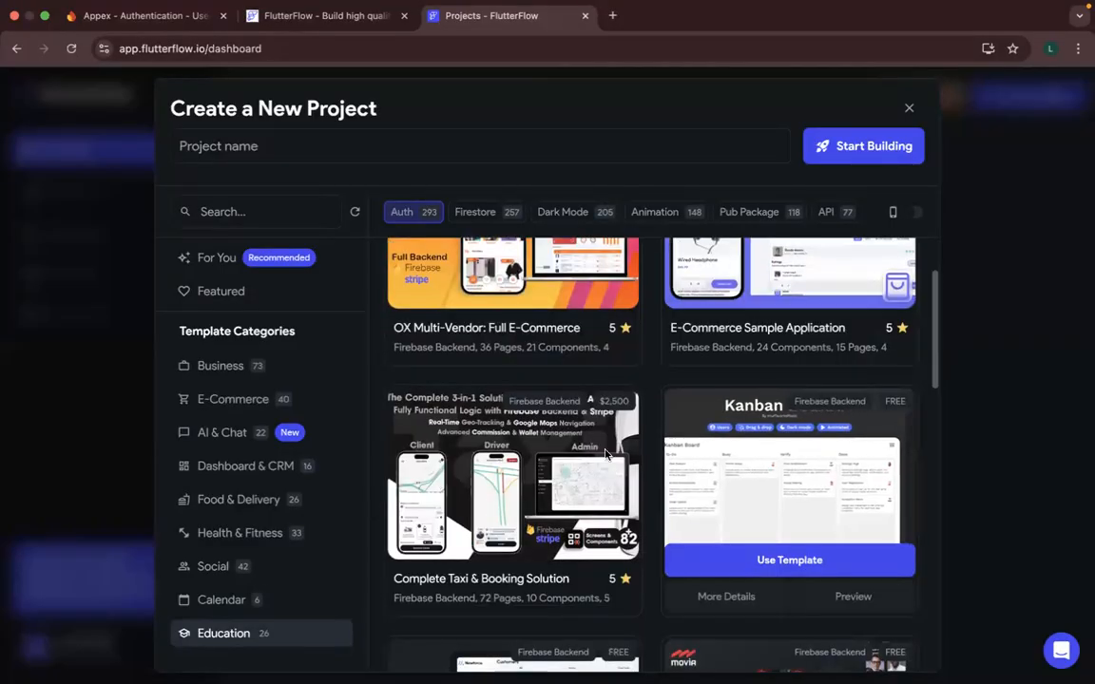
{"action": "scroll", "coordinate": [654, 364], "scroll_direction": "down", "scroll_amount": 4}
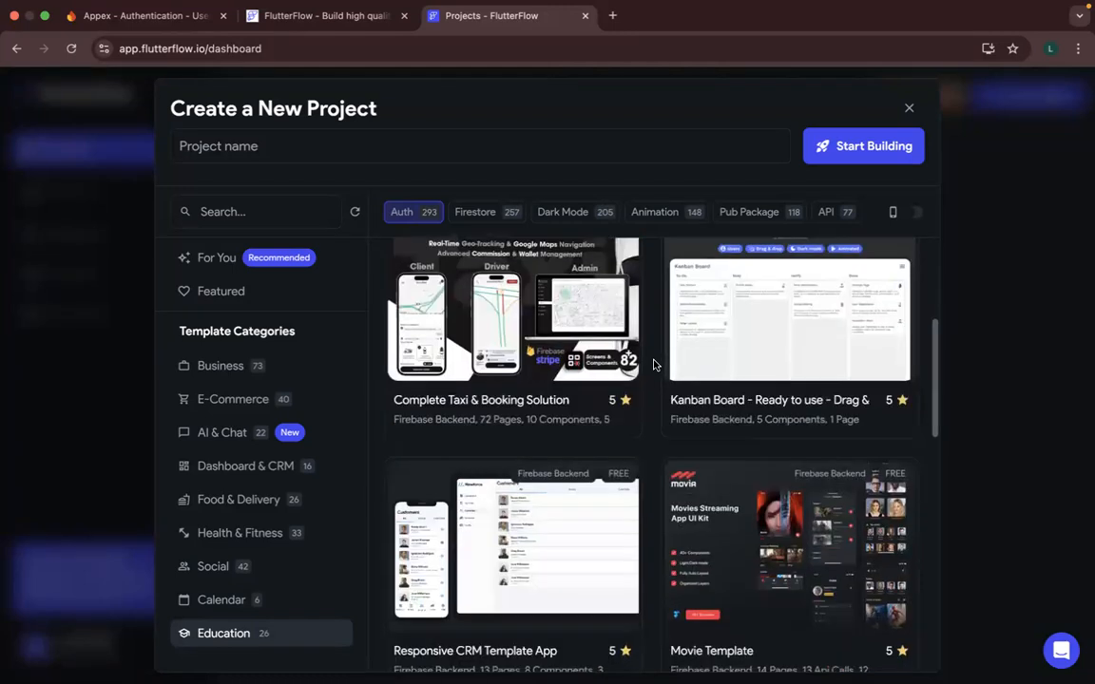
{"action": "scroll", "coordinate": [654, 364], "scroll_direction": "down", "scroll_amount": 3}
{"action": "scroll", "coordinate": [654, 364], "scroll_direction": "down", "scroll_amount": 8}
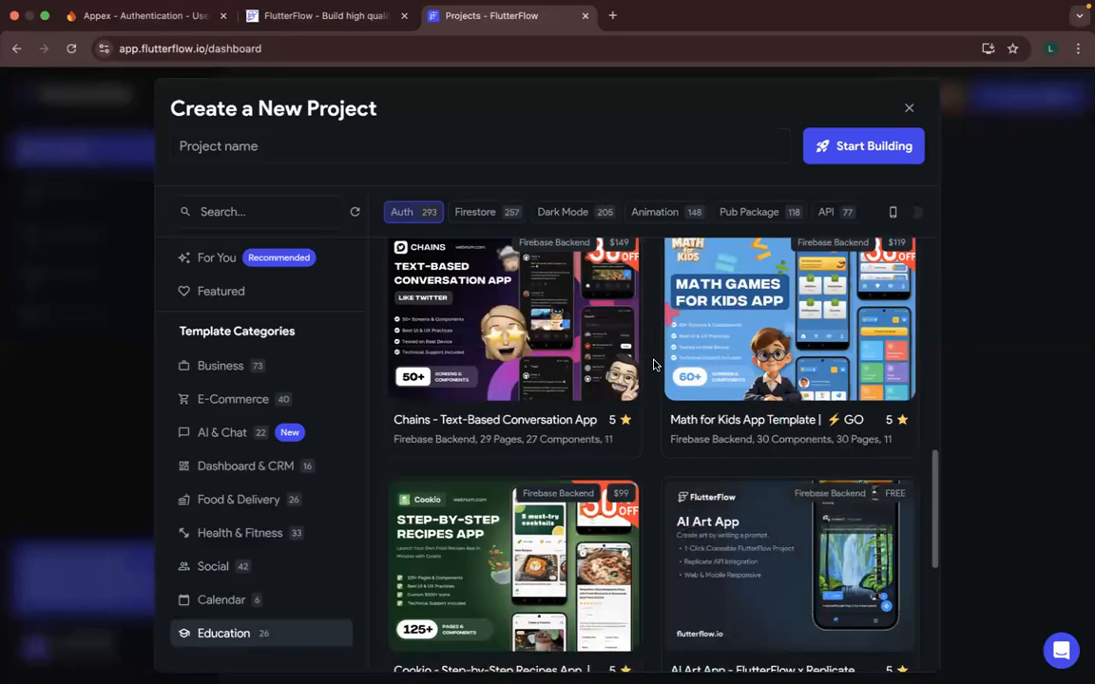
- Finish browsing the Education templates and search the new-project templates for Marketplace
{"action": "scroll", "coordinate": [654, 364], "scroll_direction": "down", "scroll_amount": 3}
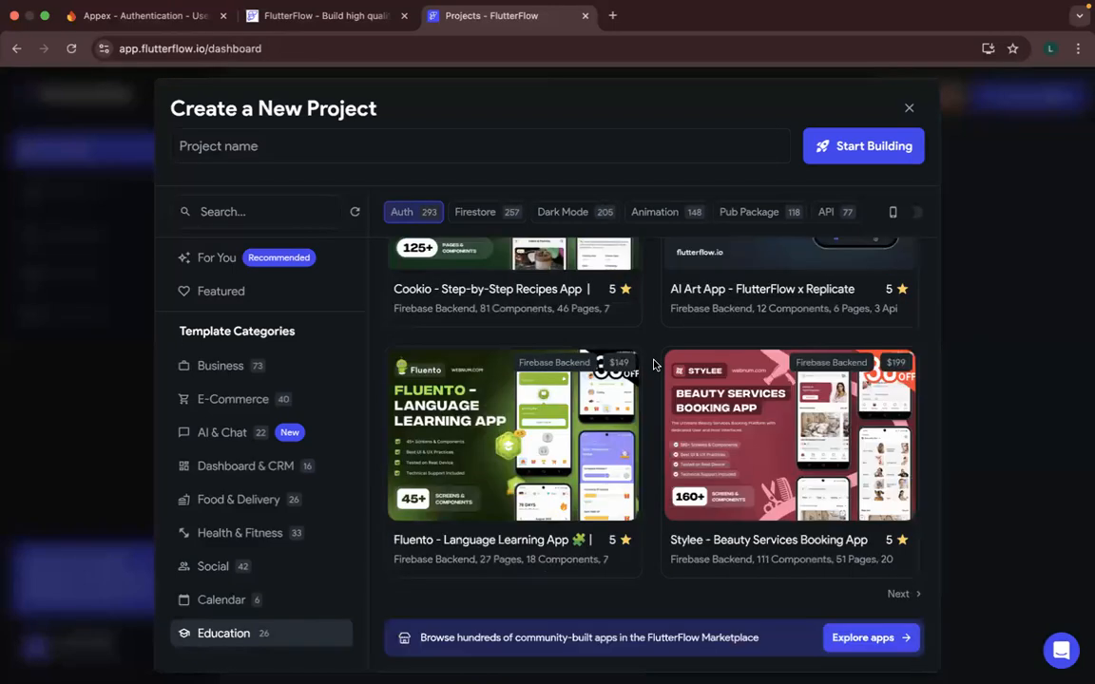
{"action": "scroll", "coordinate": [653, 364], "scroll_direction": "up", "scroll_amount": 8}
{"action": "scroll", "coordinate": [570, 399], "scroll_direction": "up", "scroll_amount": 8}
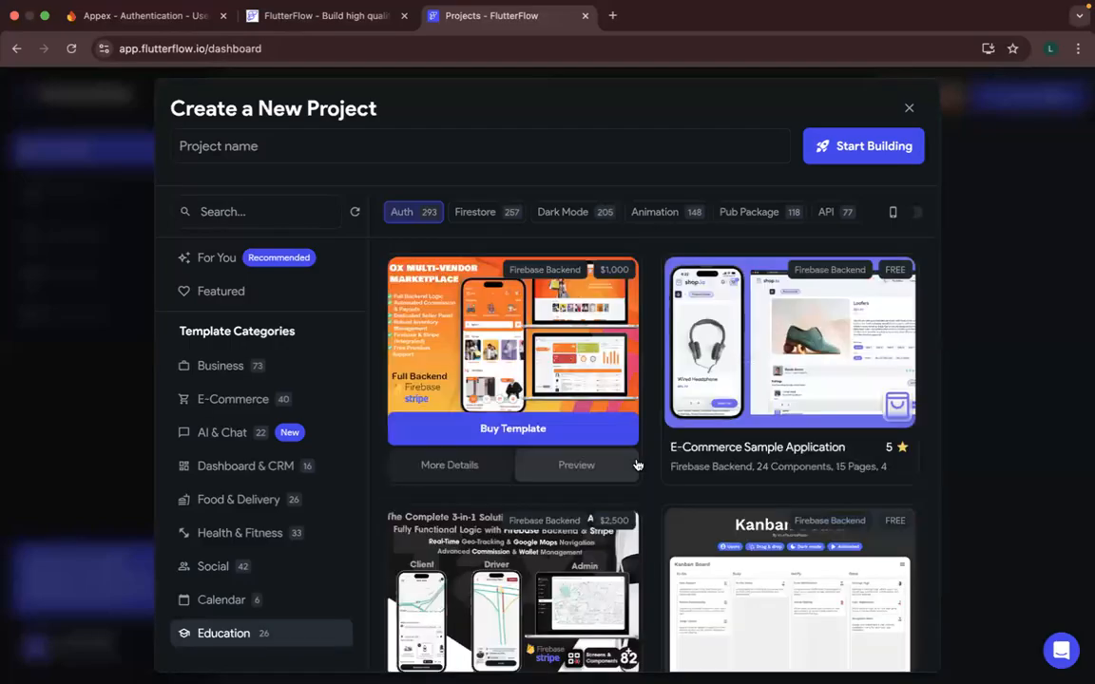
{"action": "left_click", "coordinate": [259, 212]}
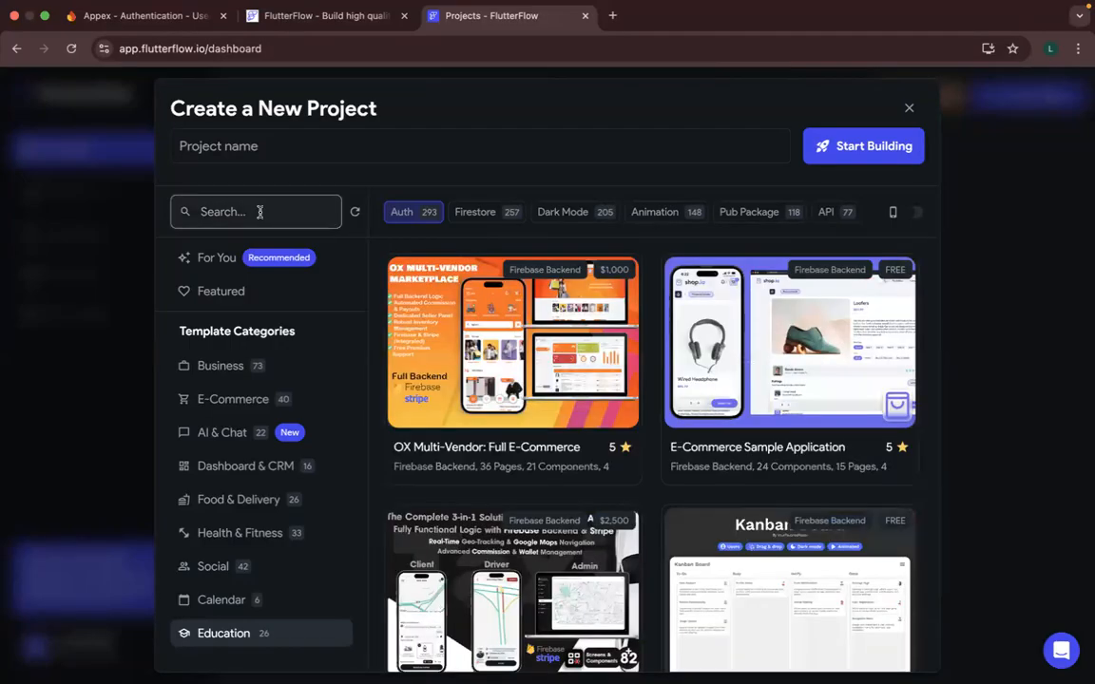
{"action": "type", "text": "M"}
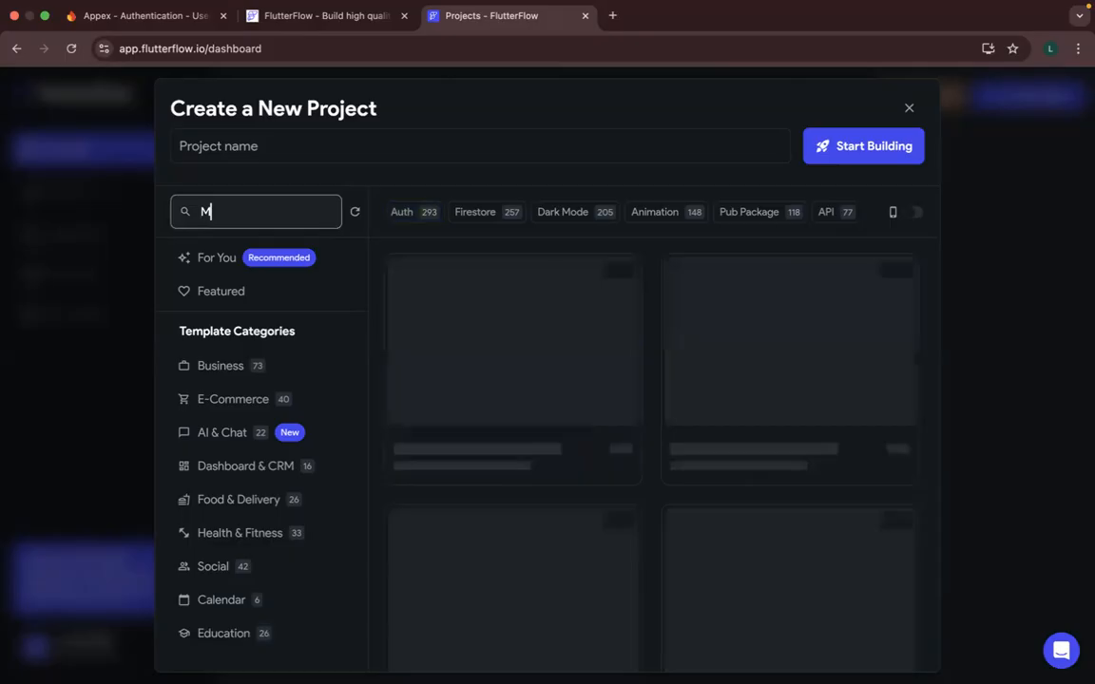
{"action": "type", "text": "arketplace"}
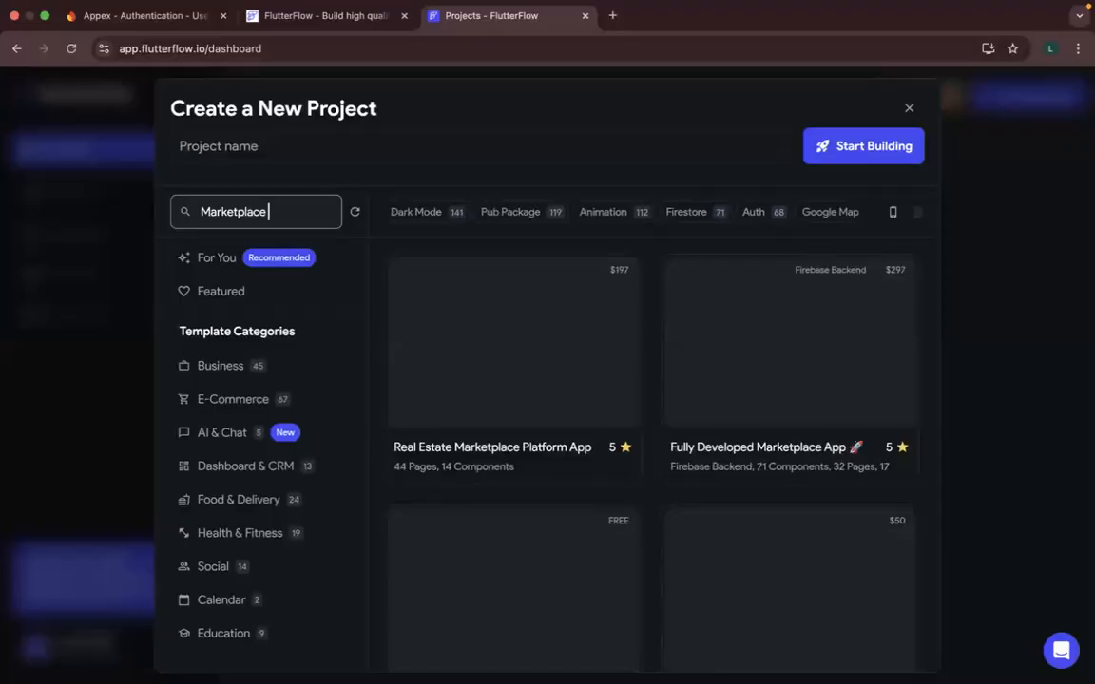
- Browse the Marketplace template results and check the Appex sign-in page in the other browser window before returning to the templates
{"action": "mouse_move", "coordinate": [475, 490]}
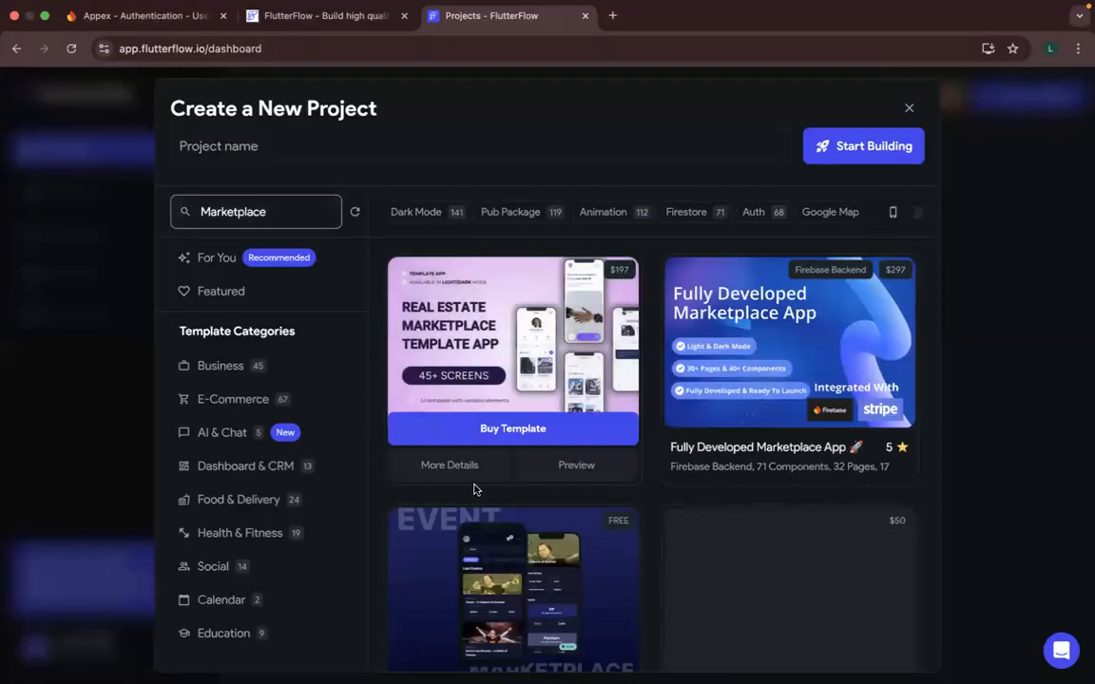
{"action": "scroll", "coordinate": [480, 488], "scroll_direction": "down", "scroll_amount": 1}
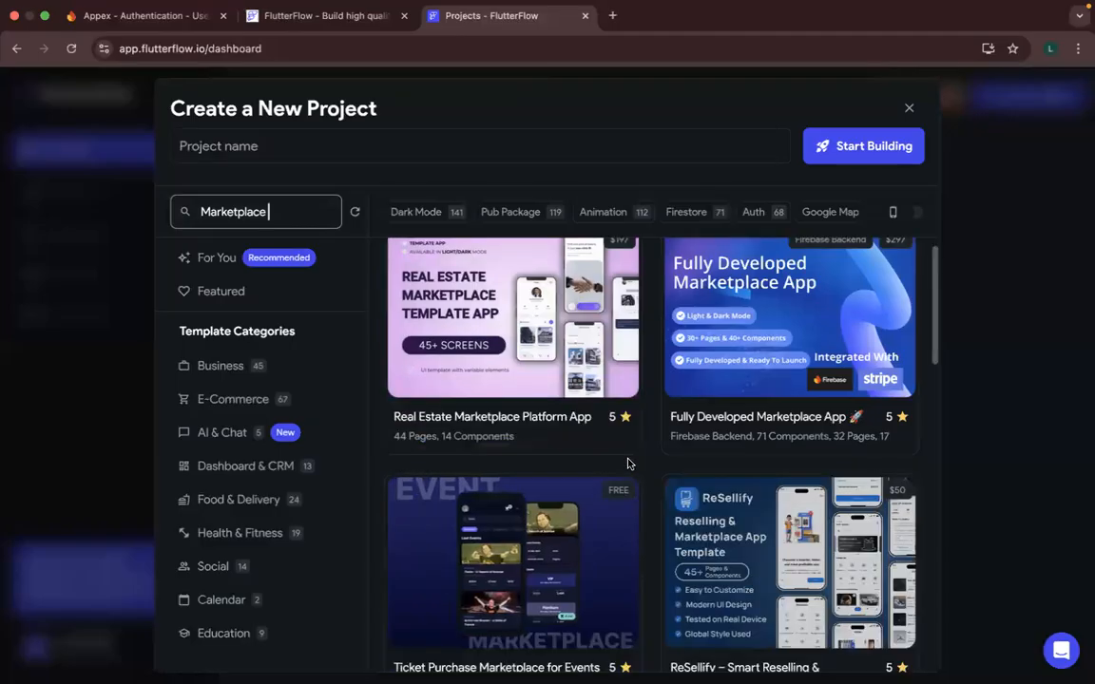
{"action": "scroll", "coordinate": [628, 464], "scroll_direction": "down", "scroll_amount": 1}
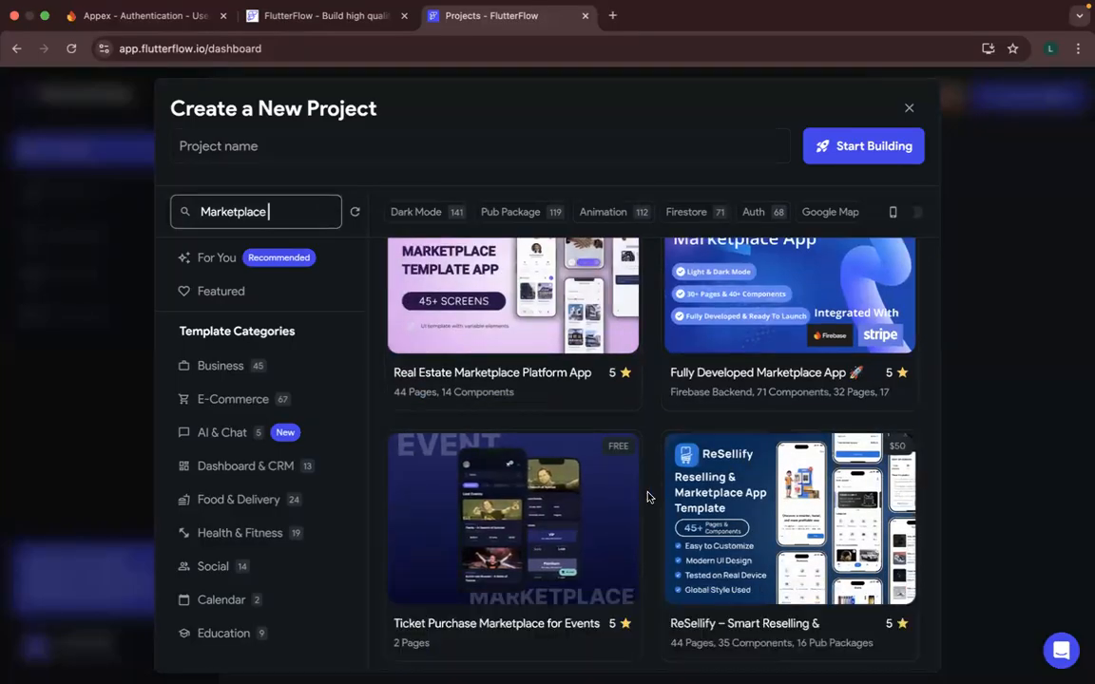
{"action": "scroll", "coordinate": [648, 496], "scroll_direction": "down", "scroll_amount": 3}
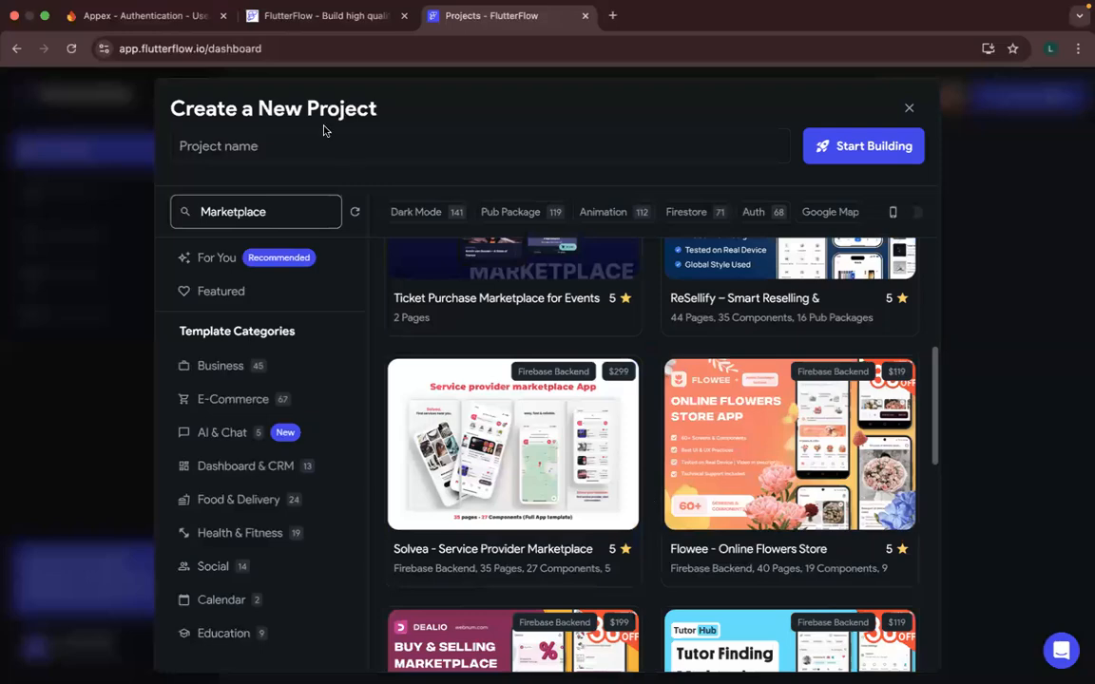
{"action": "scroll", "coordinate": [323, 130], "scroll_direction": "down", "scroll_amount": 1}
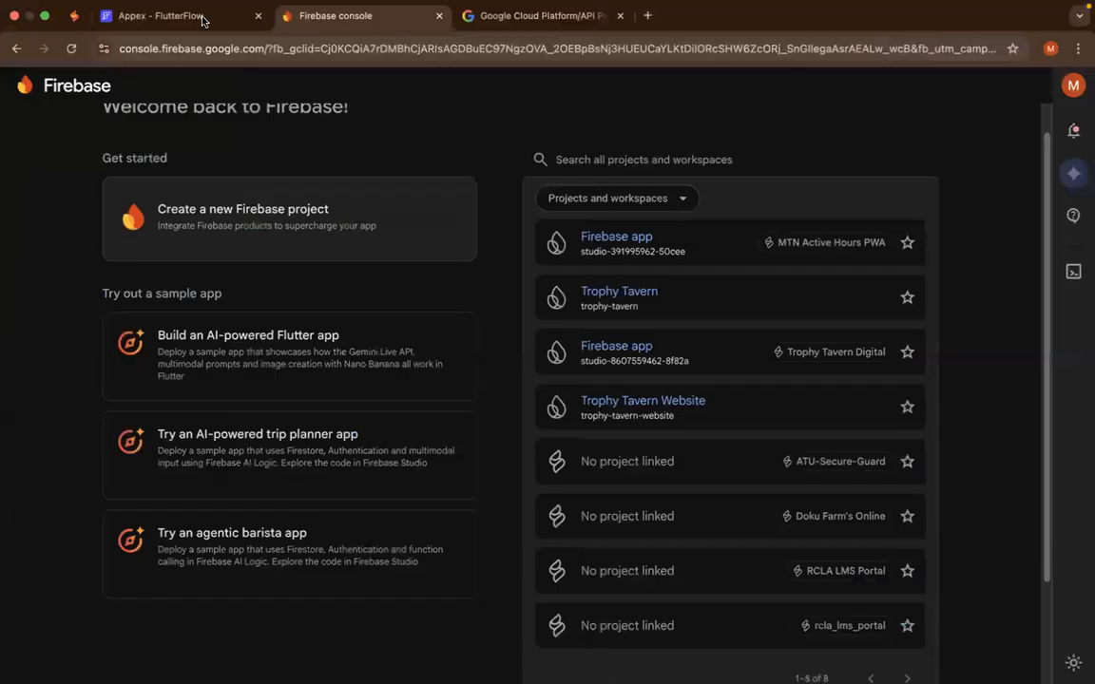
{"action": "left_click", "coordinate": [185, 17]}
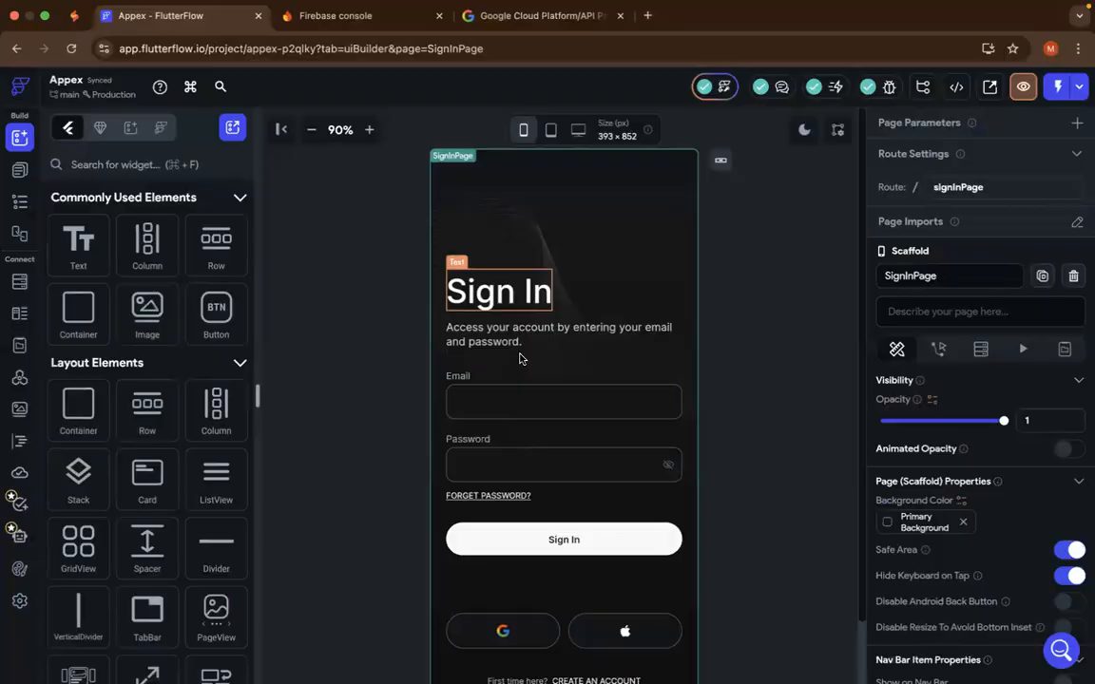
{"action": "key", "text": "ctrl+Right"}
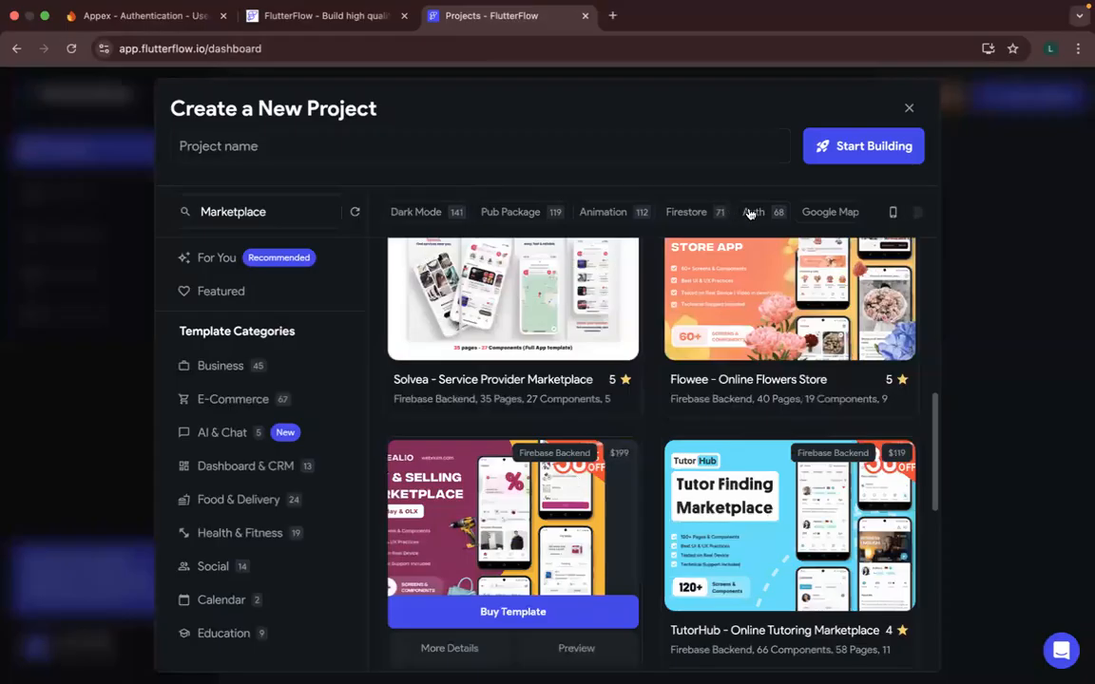
- Filter the Marketplace templates by Auth and browse several pages of the results
{"action": "left_click", "coordinate": [753, 212]}
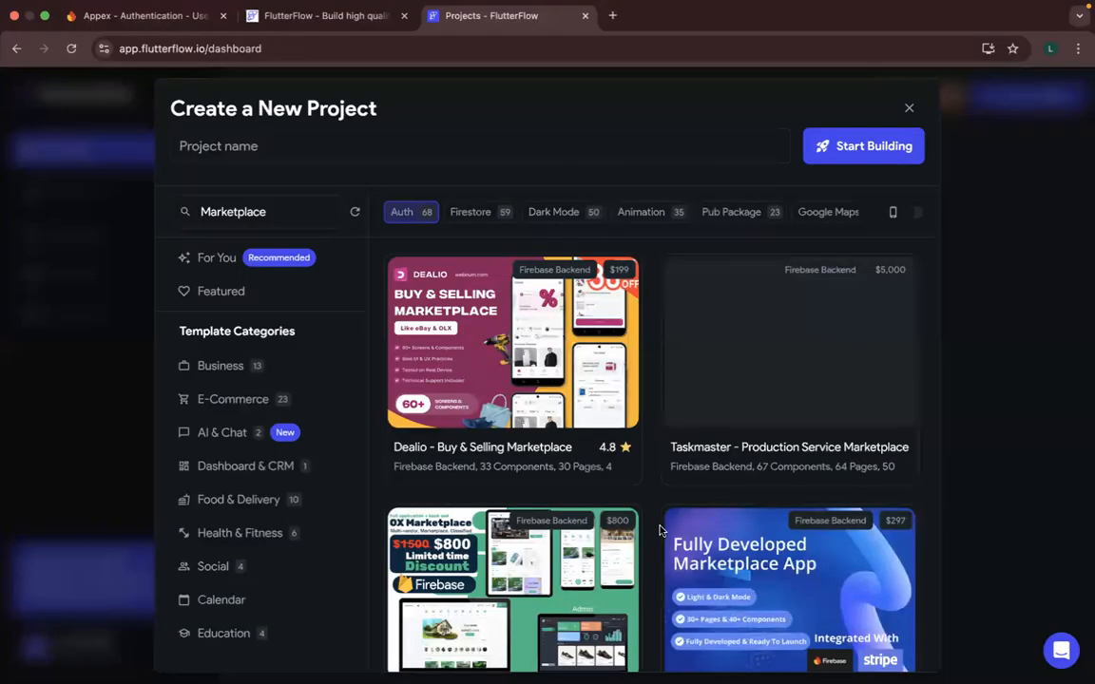
{"action": "scroll", "coordinate": [661, 531], "scroll_direction": "down", "scroll_amount": 5}
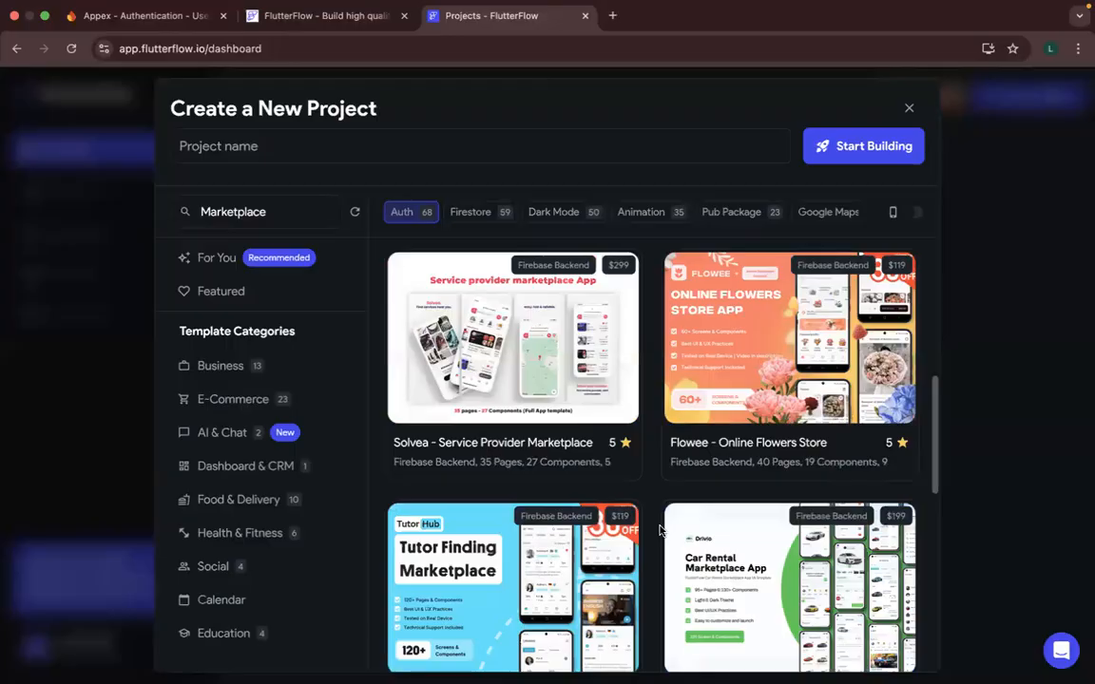
{"action": "scroll", "coordinate": [661, 531], "scroll_direction": "down", "scroll_amount": 10}
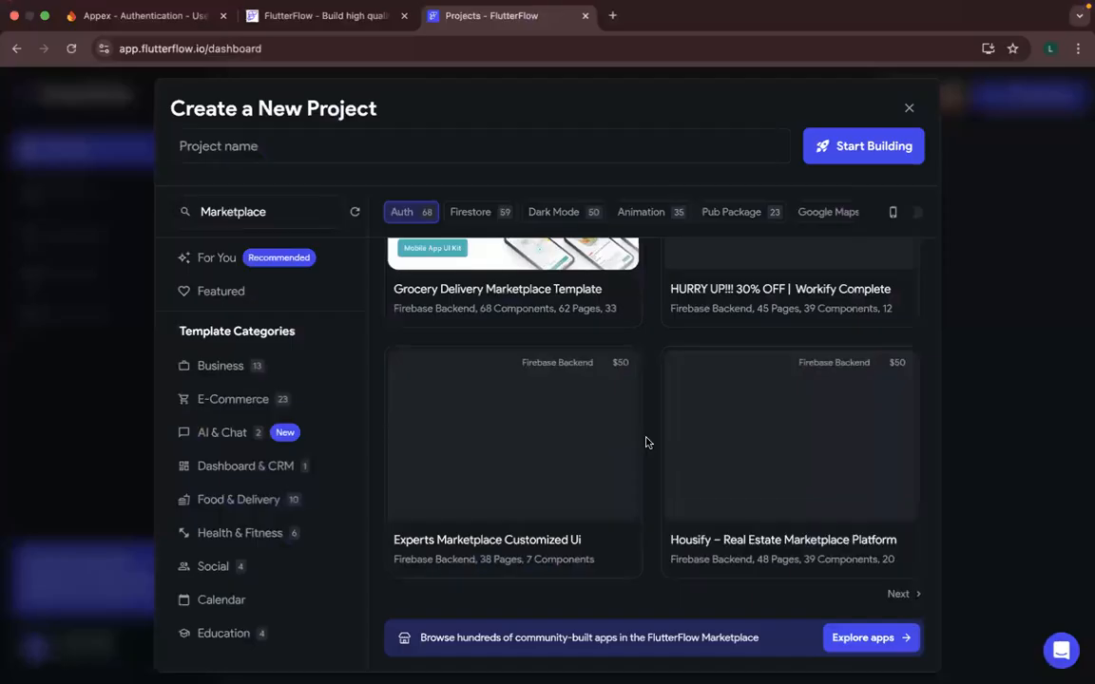
{"action": "scroll", "coordinate": [646, 442], "scroll_direction": "up", "scroll_amount": 3}
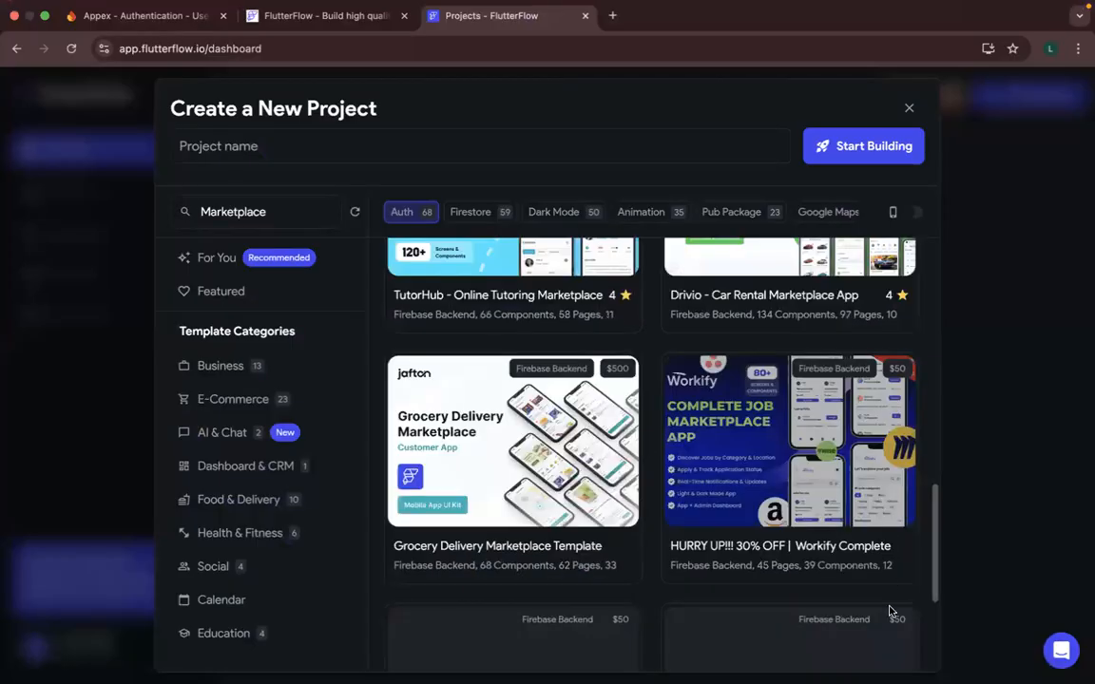
{"action": "scroll", "coordinate": [908, 597], "scroll_direction": "down", "scroll_amount": 1}
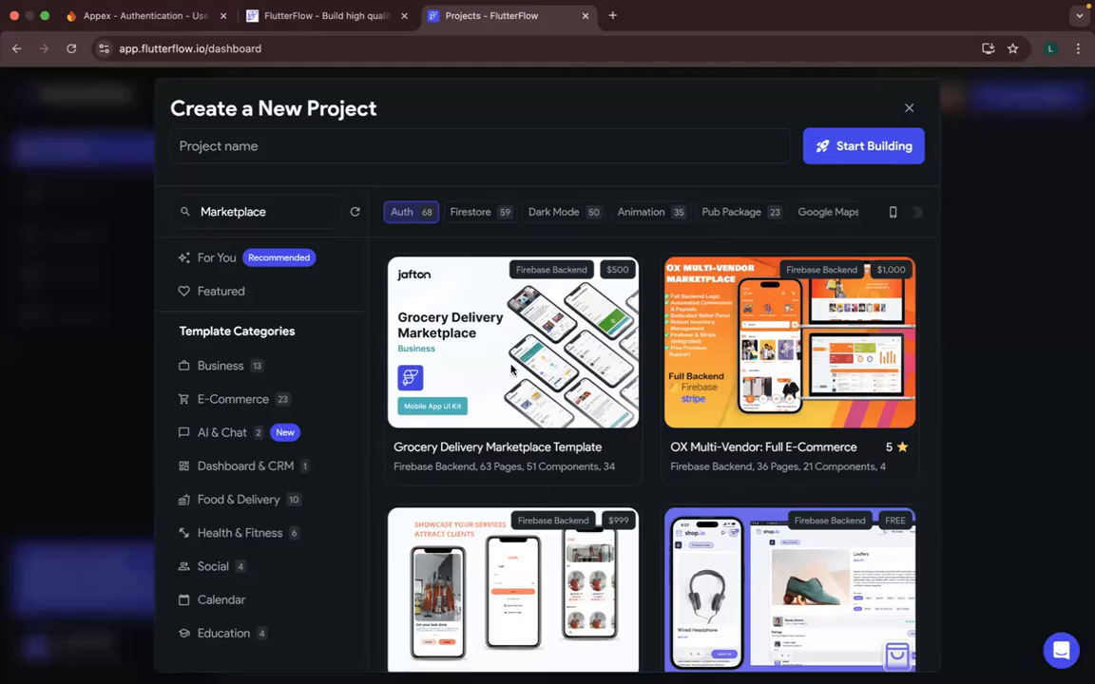
{"action": "mouse_move", "coordinate": [524, 339]}
{"action": "scroll", "coordinate": [648, 490], "scroll_direction": "down", "scroll_amount": 4}
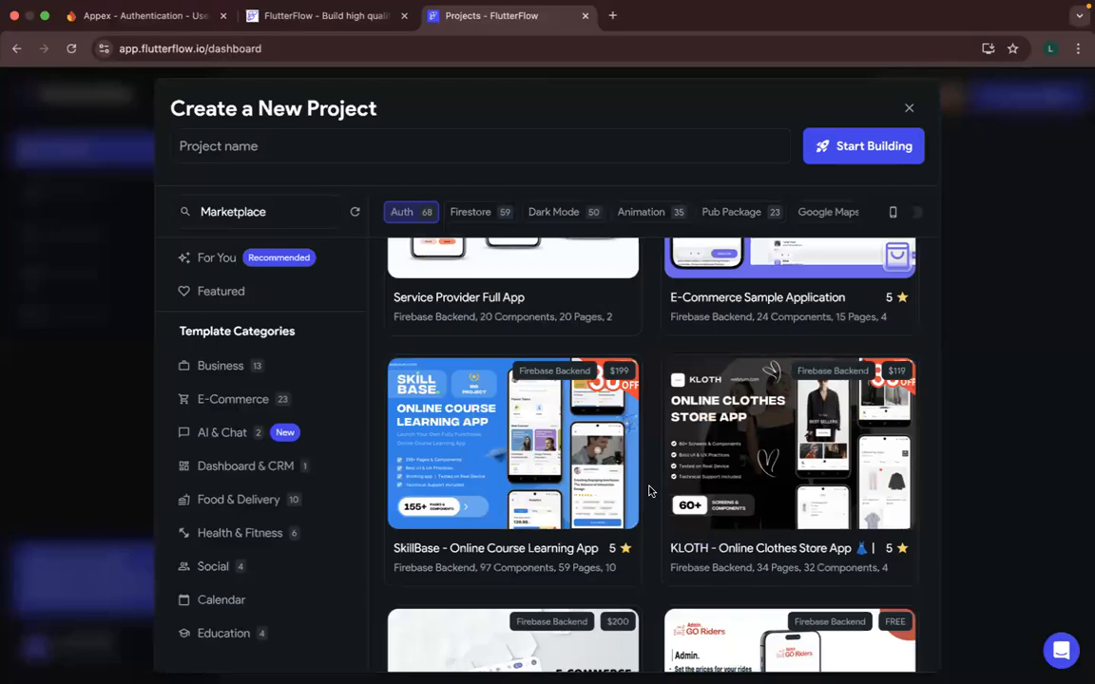
{"action": "scroll", "coordinate": [650, 490], "scroll_direction": "down", "scroll_amount": 2}
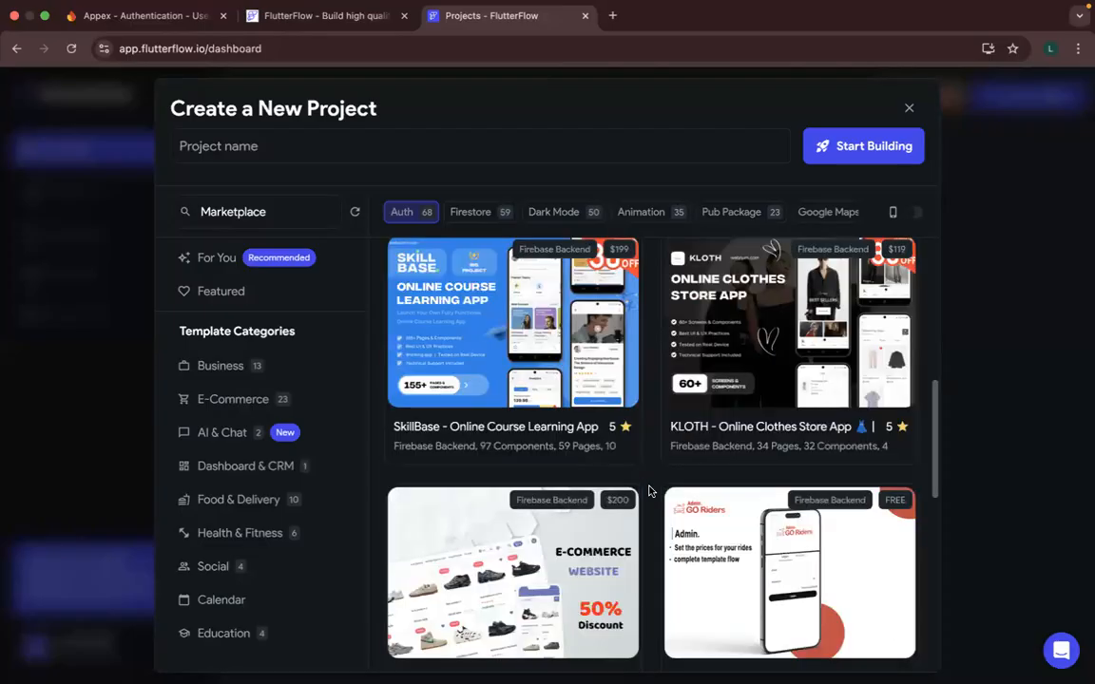
{"action": "scroll", "coordinate": [650, 491], "scroll_direction": "down", "scroll_amount": 4}
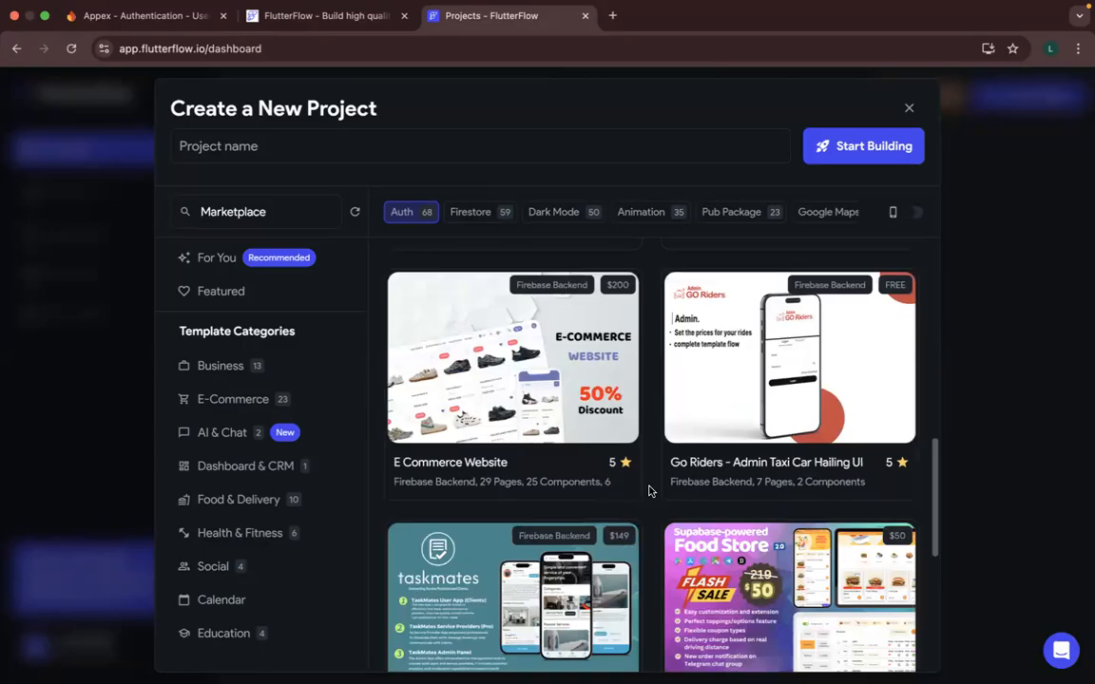
{"action": "scroll", "coordinate": [649, 490], "scroll_direction": "down", "scroll_amount": 8}
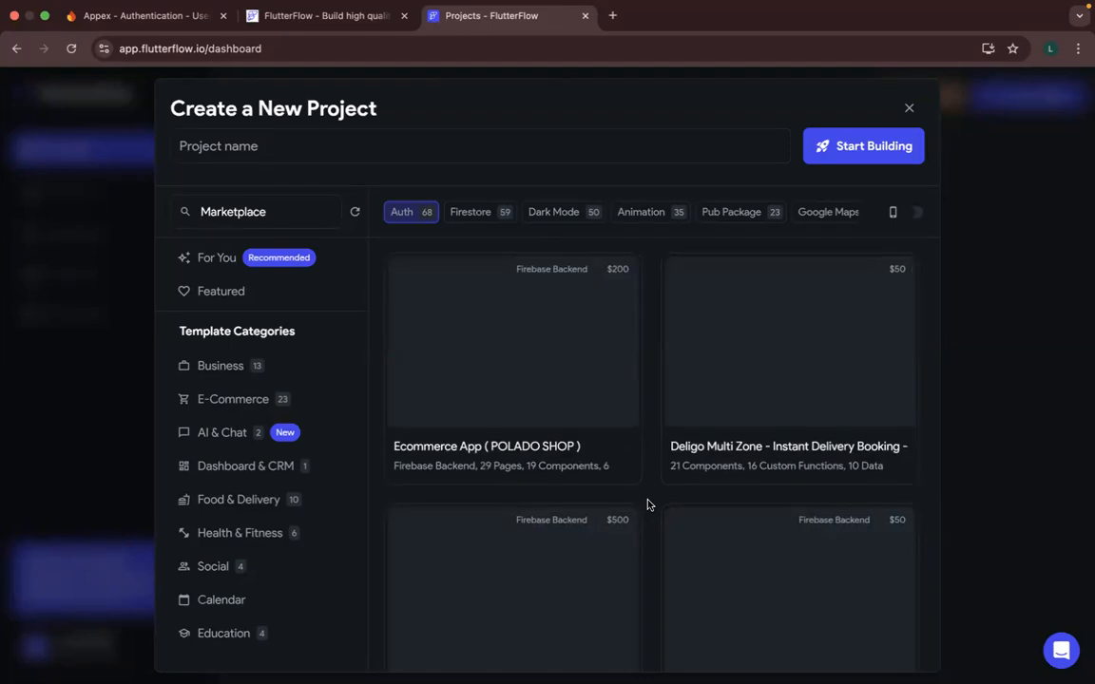
{"action": "scroll", "coordinate": [647, 505], "scroll_direction": "down", "scroll_amount": 2}
- Turn on the phone-screen view of the templates and look through the current page of results
{"action": "left_click", "coordinate": [914, 213]}
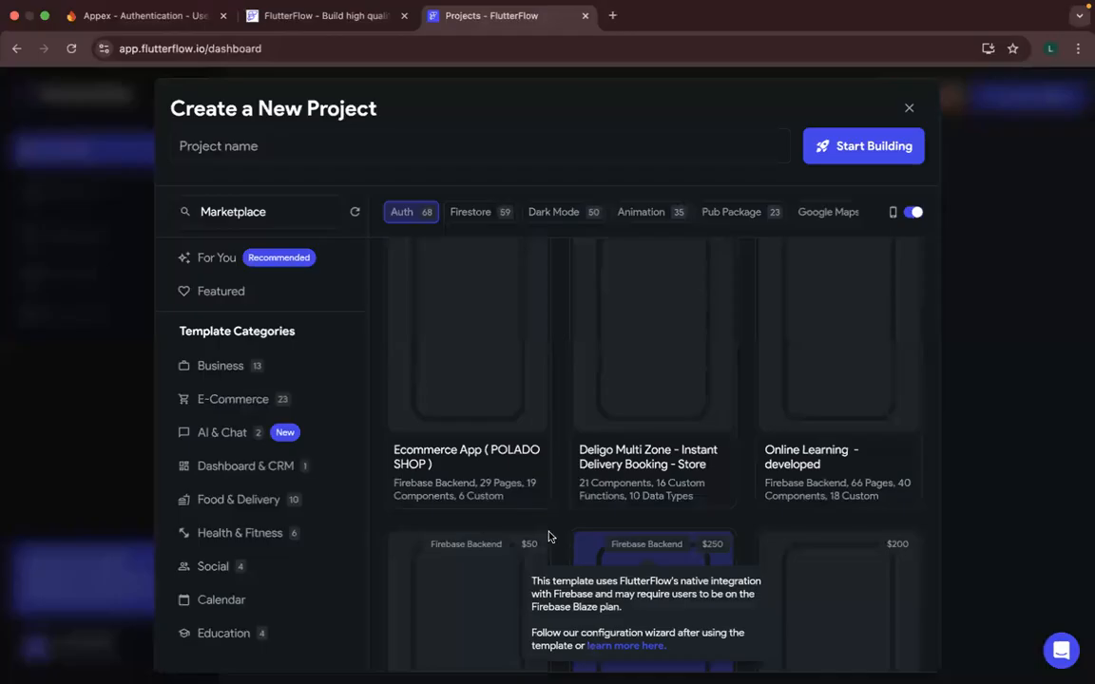
{"action": "scroll", "coordinate": [561, 552], "scroll_direction": "up", "scroll_amount": 1}
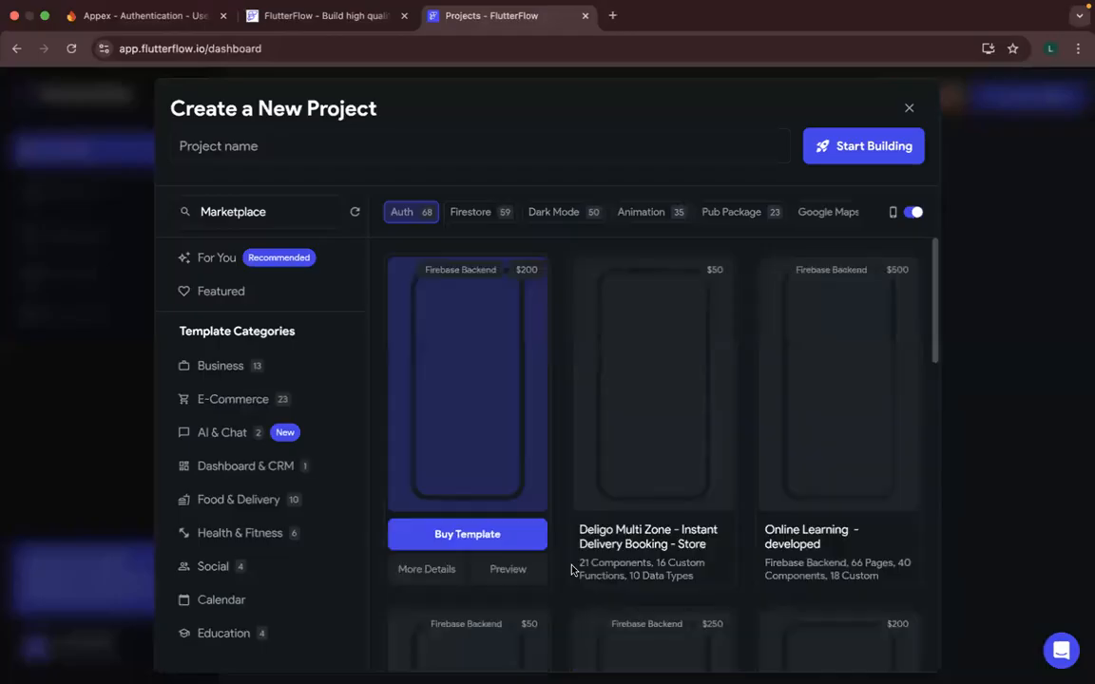
{"action": "scroll", "coordinate": [571, 569], "scroll_direction": "down", "scroll_amount": 5}
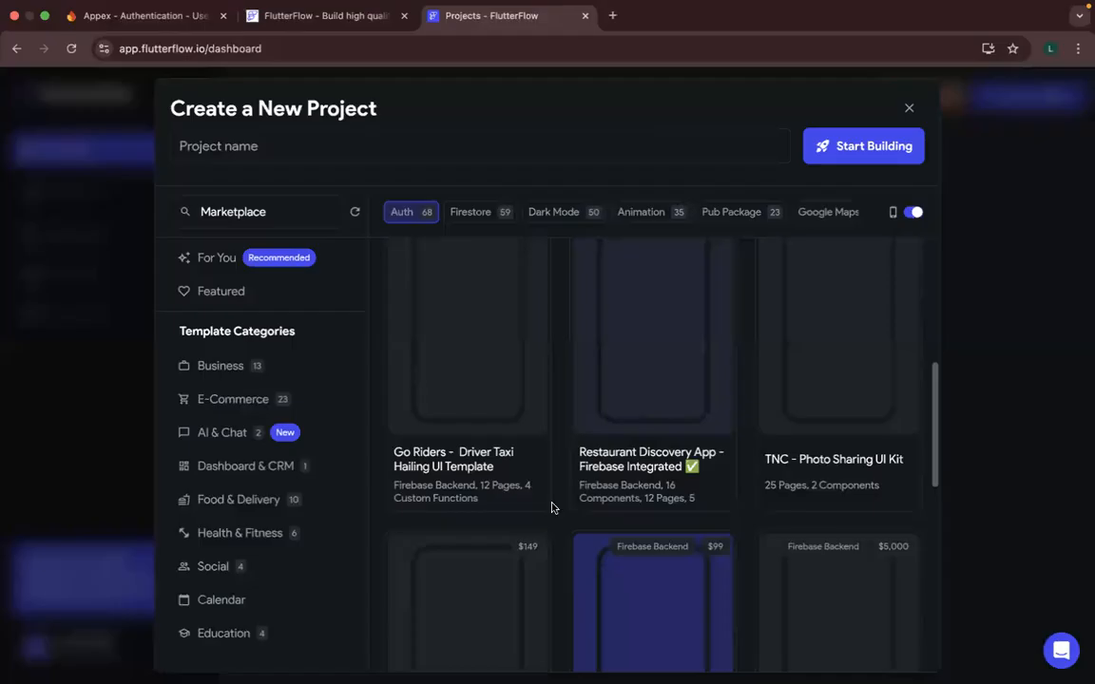
{"action": "scroll", "coordinate": [551, 508], "scroll_direction": "down", "scroll_amount": 5}
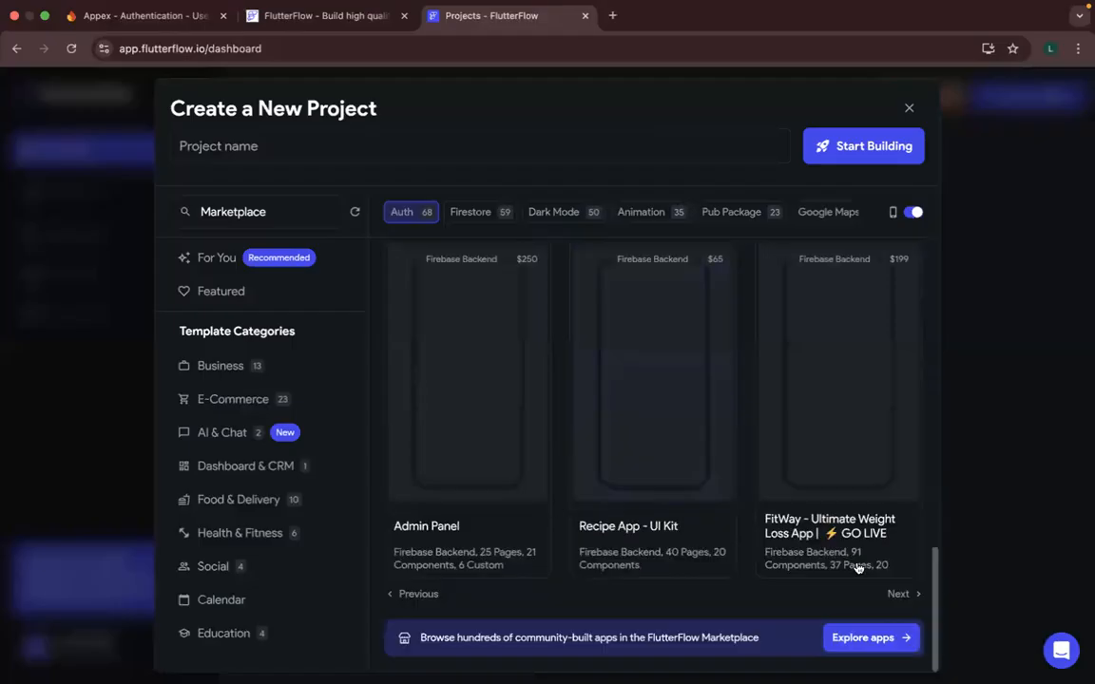
- Browse the following pages of Auth-filtered Marketplace templates in the phone-screen view
{"action": "left_click", "coordinate": [894, 597]}
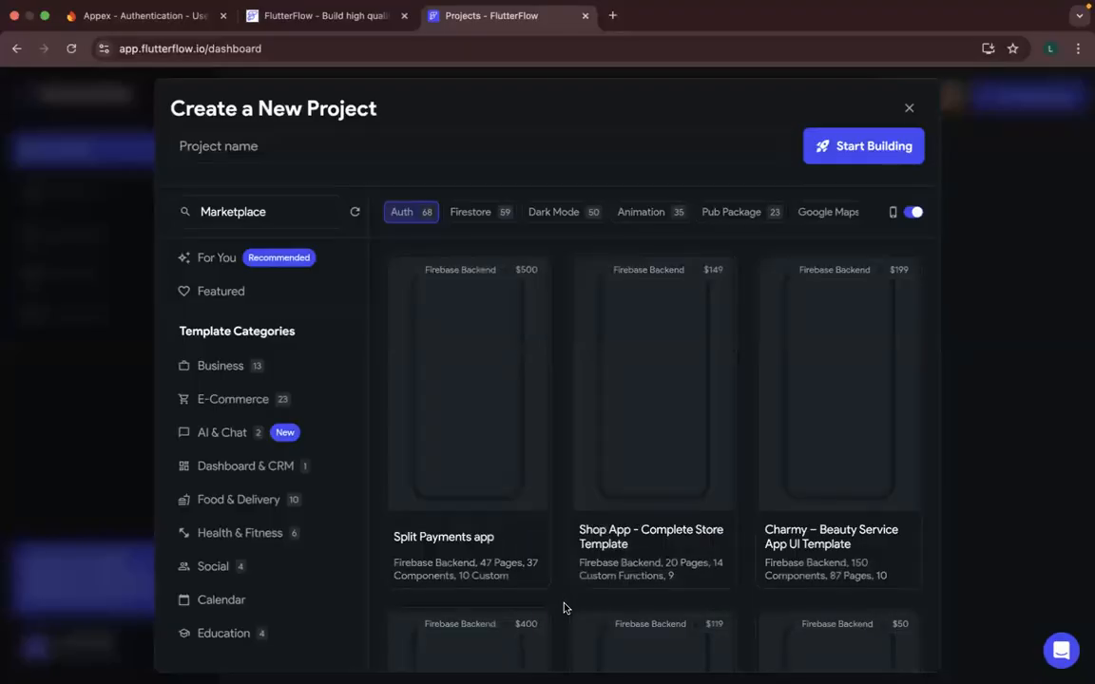
{"action": "scroll", "coordinate": [563, 608], "scroll_direction": "down", "scroll_amount": 2}
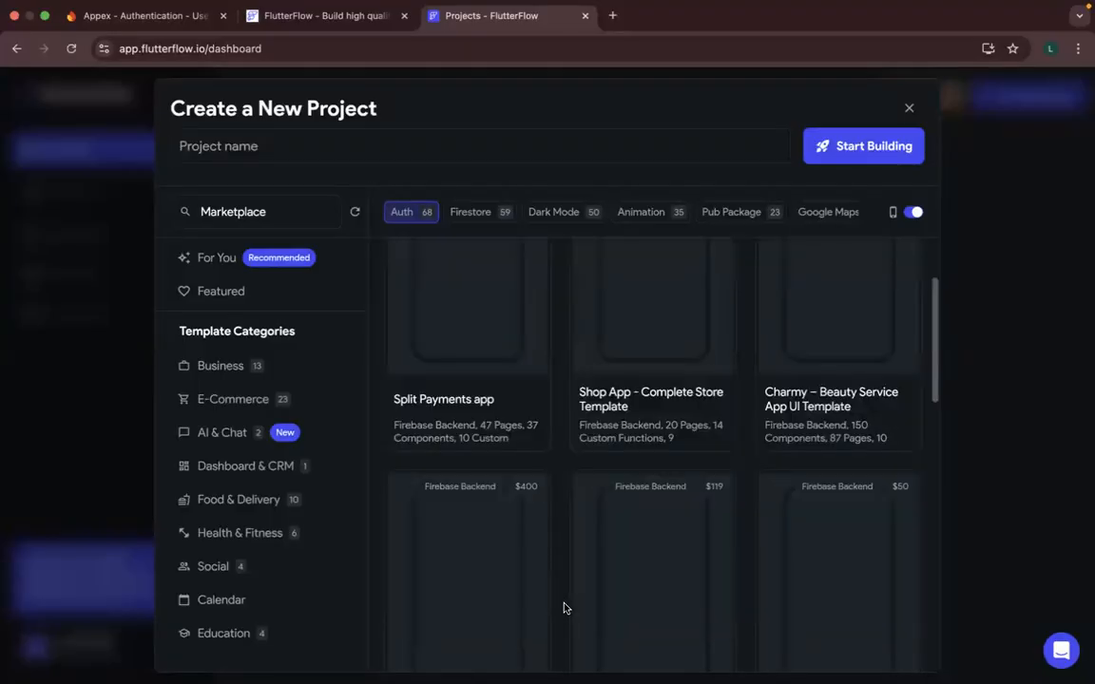
{"action": "scroll", "coordinate": [564, 608], "scroll_direction": "down", "scroll_amount": 8}
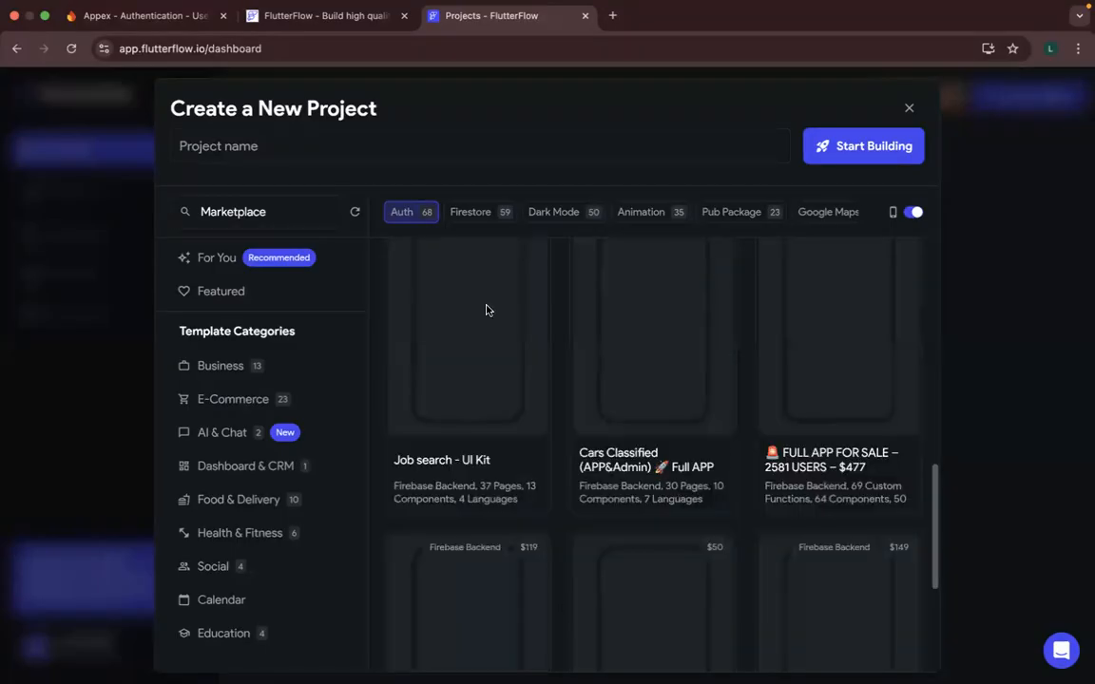
{"action": "mouse_move", "coordinate": [486, 311]}
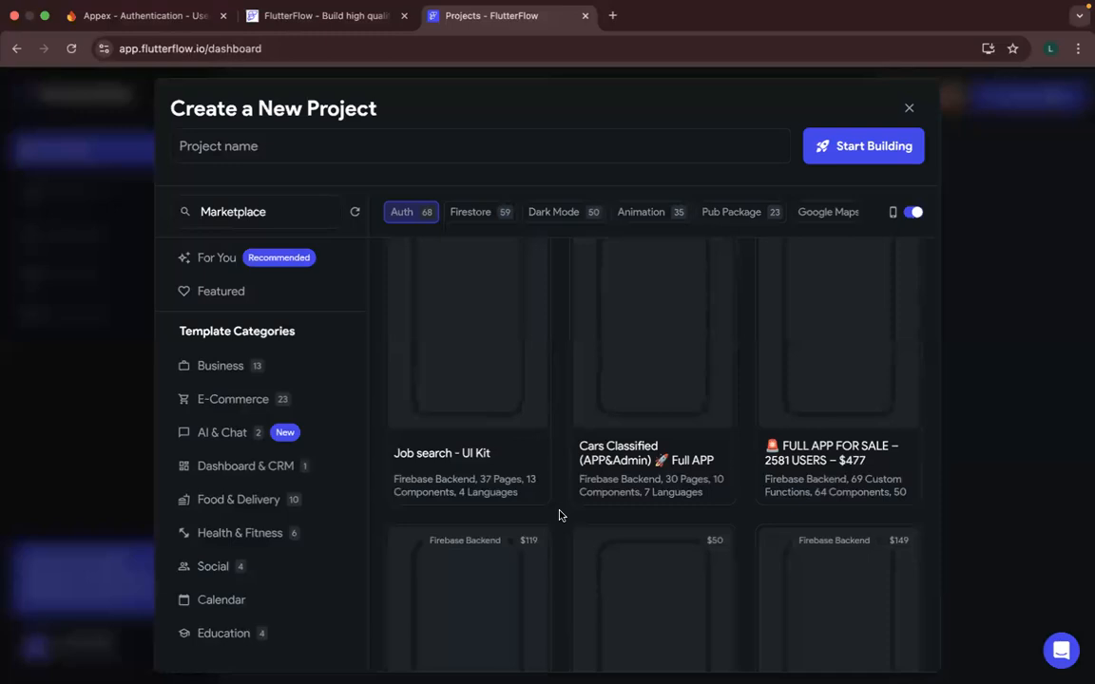
{"action": "scroll", "coordinate": [561, 515], "scroll_direction": "up", "scroll_amount": 2}
{"action": "scroll", "coordinate": [559, 515], "scroll_direction": "down", "scroll_amount": 3}
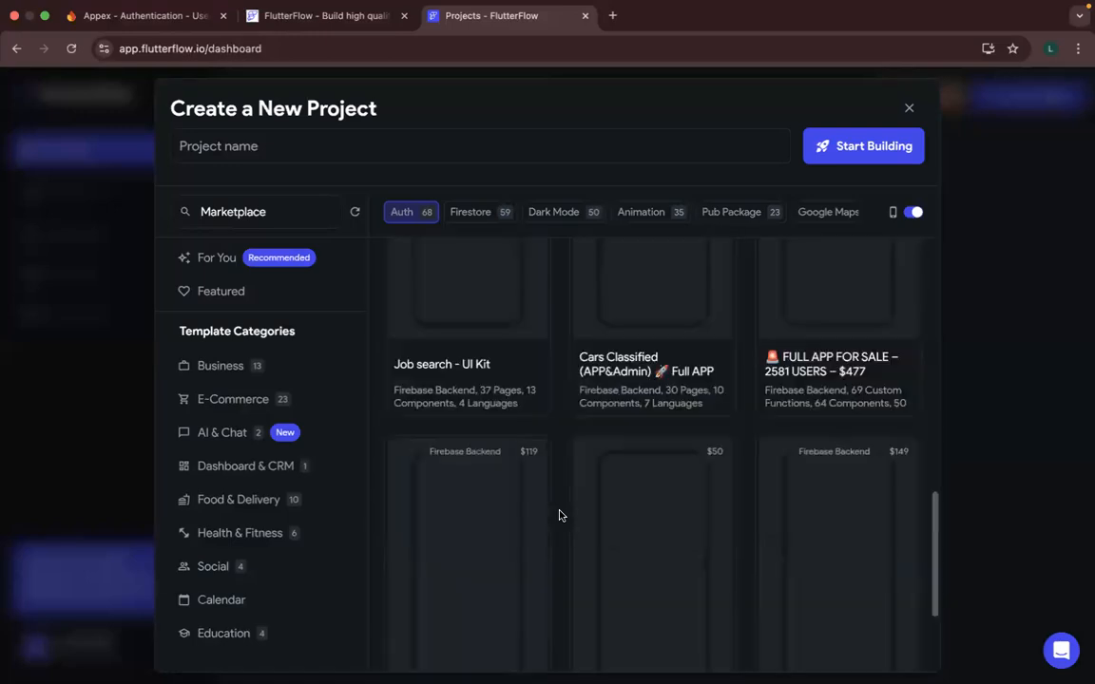
{"action": "scroll", "coordinate": [559, 515], "scroll_direction": "up", "scroll_amount": 6}
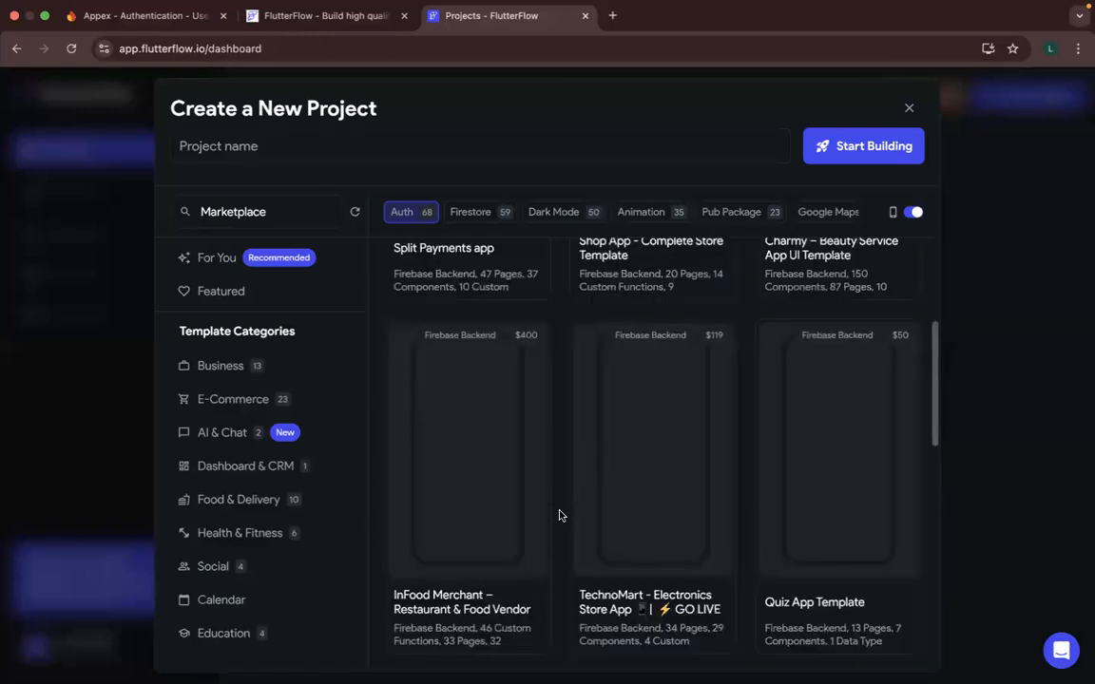
{"action": "scroll", "coordinate": [559, 515], "scroll_direction": "up", "scroll_amount": 3}
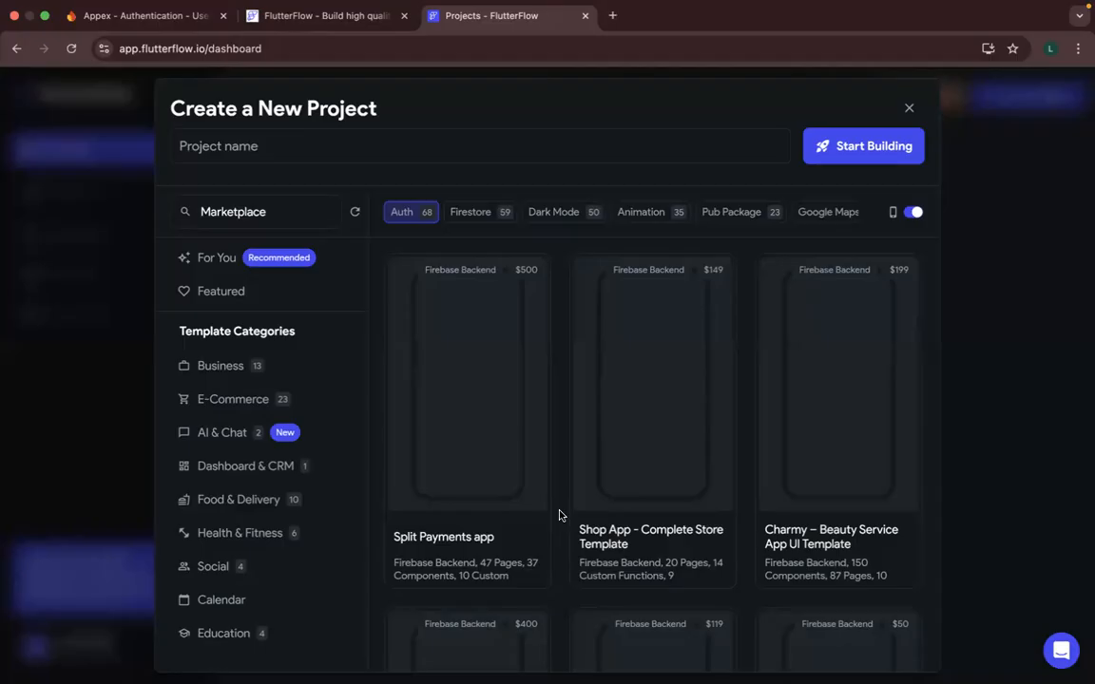
{"action": "scroll", "coordinate": [559, 515], "scroll_direction": "down", "scroll_amount": 1}
{"action": "scroll", "coordinate": [559, 515], "scroll_direction": "up", "scroll_amount": 1}
{"action": "scroll", "coordinate": [559, 513], "scroll_direction": "down", "scroll_amount": 3}
{"action": "scroll", "coordinate": [559, 513], "scroll_direction": "down", "scroll_amount": 4}
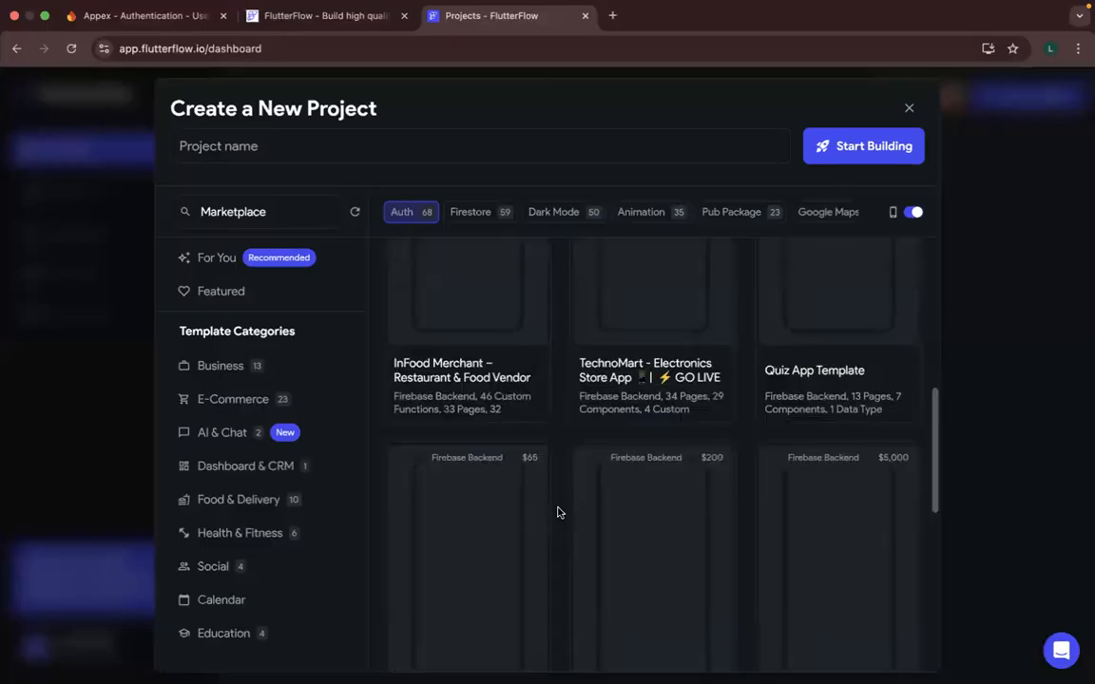
{"action": "scroll", "coordinate": [558, 513], "scroll_direction": "down", "scroll_amount": 6}
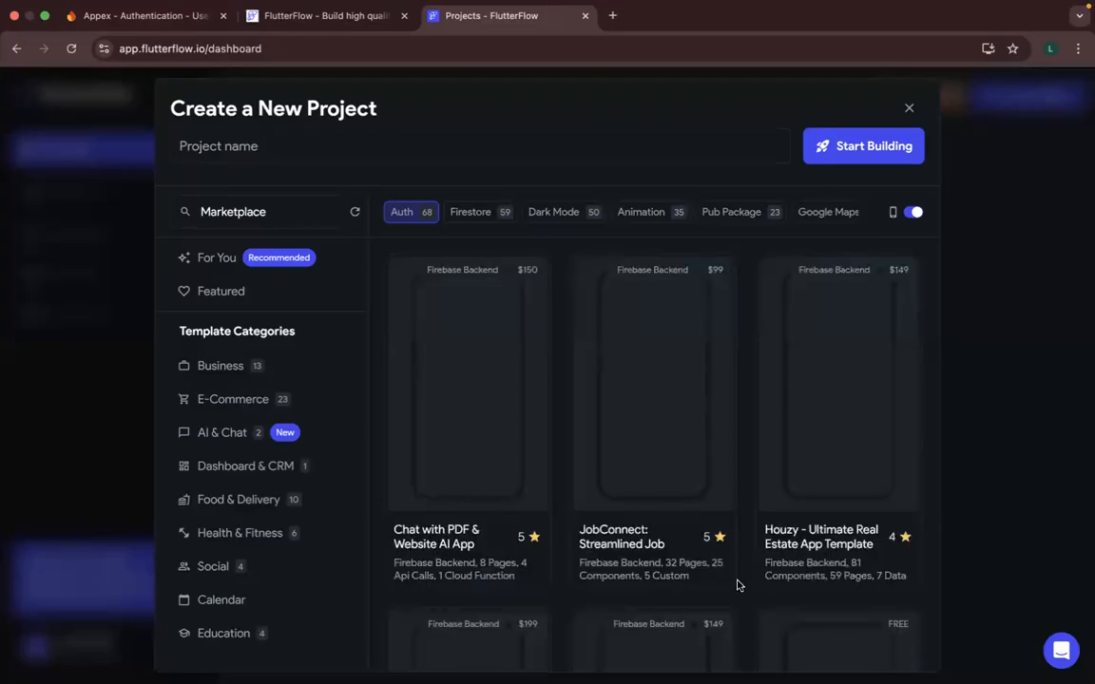
{"action": "scroll", "coordinate": [738, 585], "scroll_direction": "down", "scroll_amount": 3}
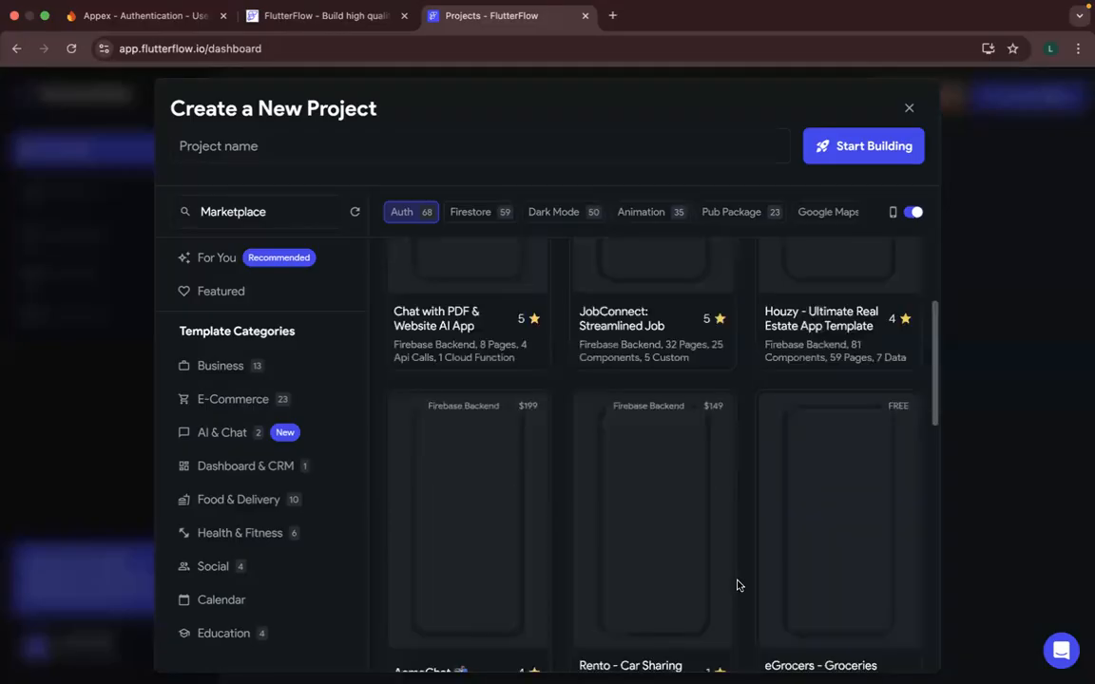
- Preview the free eGrocers - Groceries template in a separate page and close the preview after returning to the template results
{"action": "scroll", "coordinate": [842, 542], "scroll_direction": "down", "scroll_amount": 2}
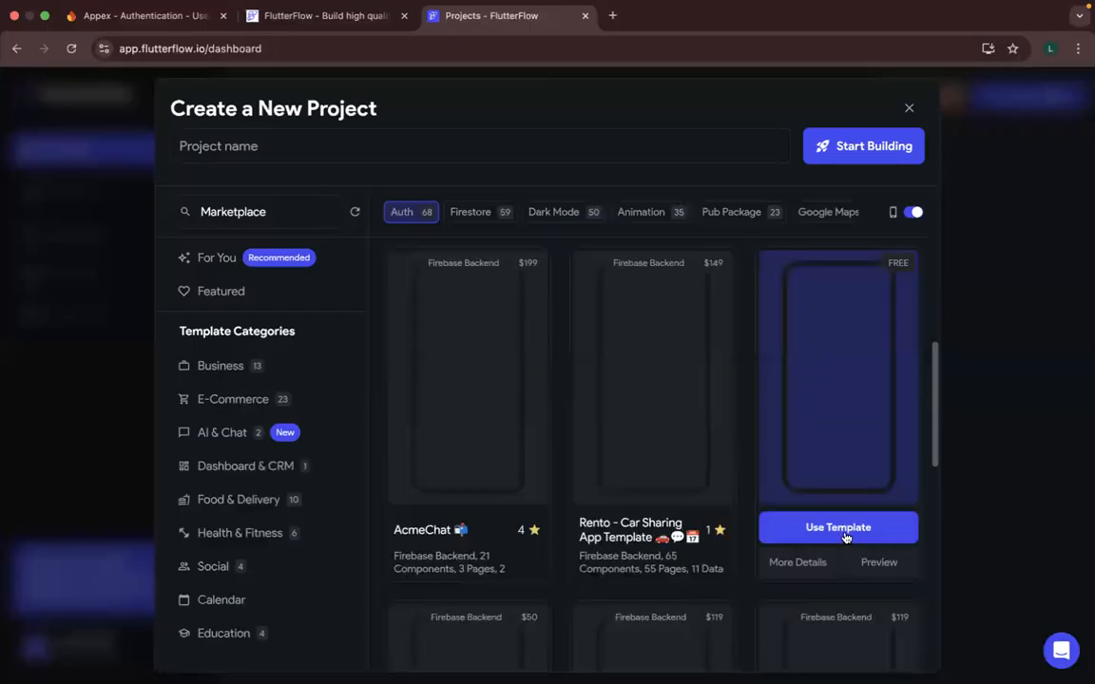
{"action": "left_click", "coordinate": [885, 562]}
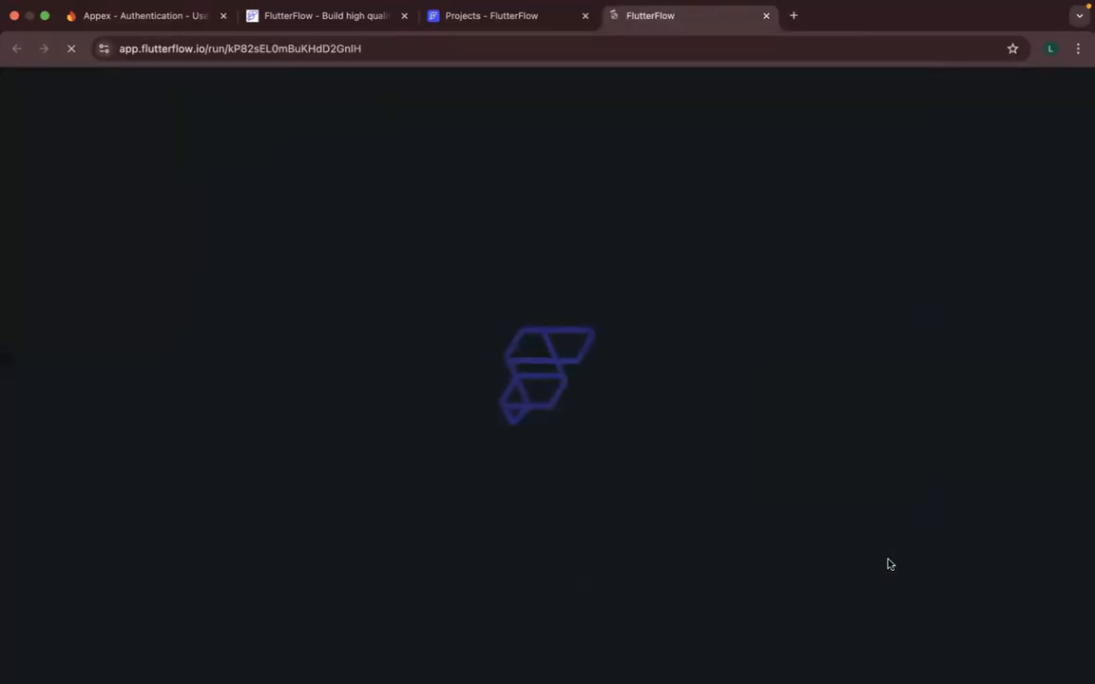
{"action": "left_click", "coordinate": [522, 17]}
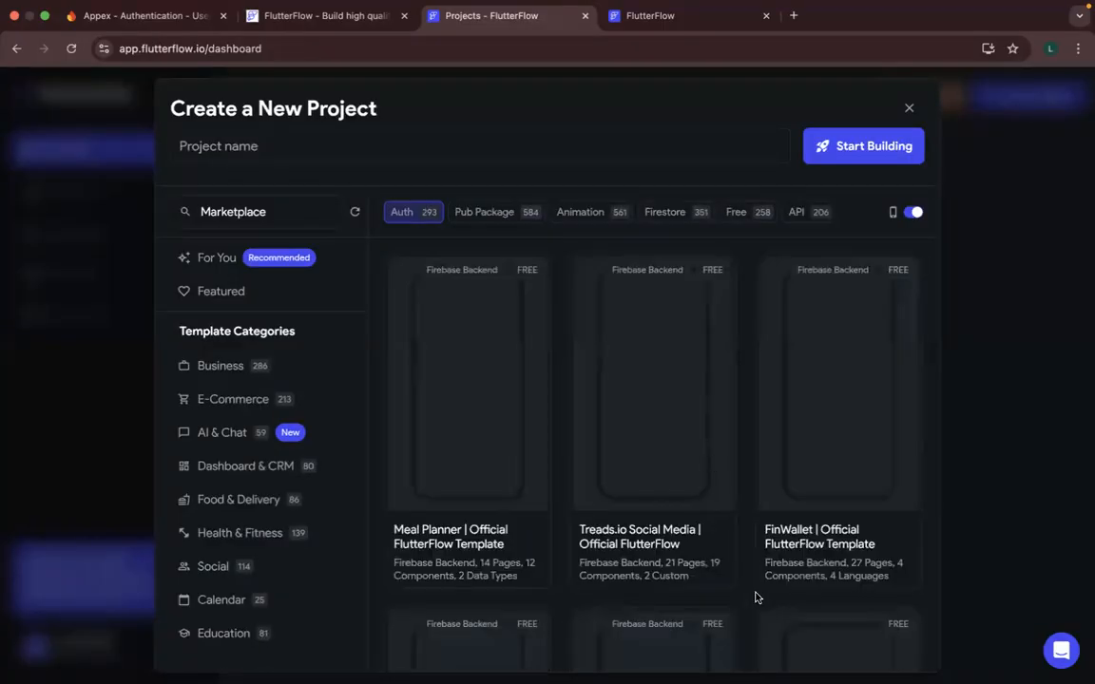
{"action": "scroll", "coordinate": [756, 597], "scroll_direction": "down", "scroll_amount": 3}
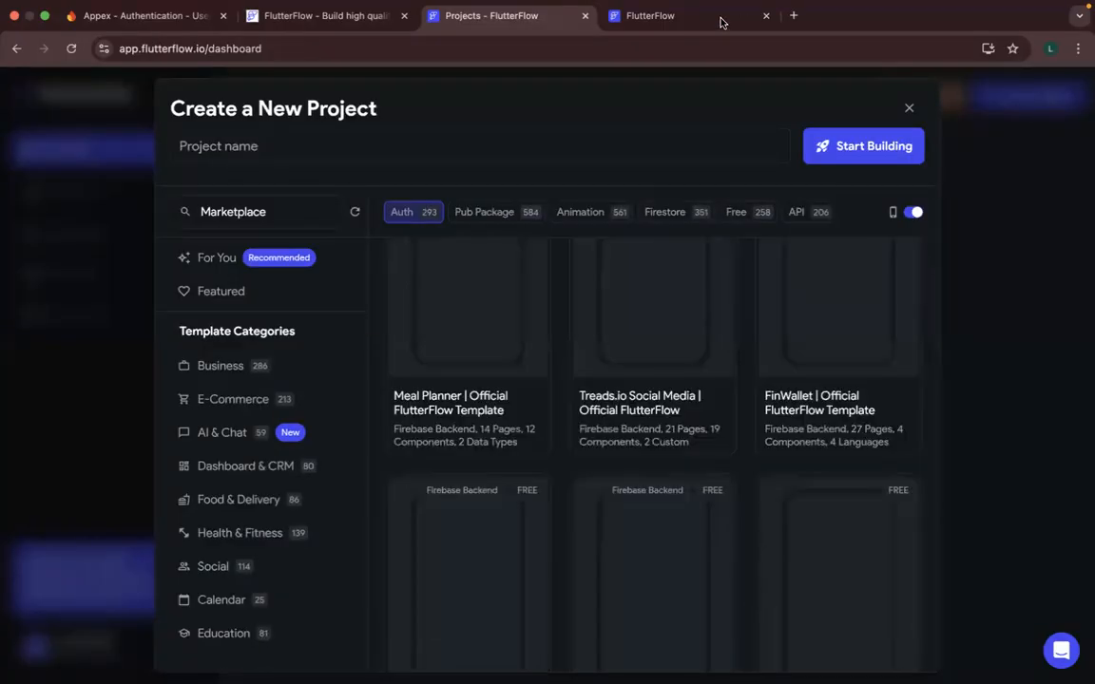
{"action": "left_click", "coordinate": [758, 19]}
{"action": "left_click", "coordinate": [766, 16]}
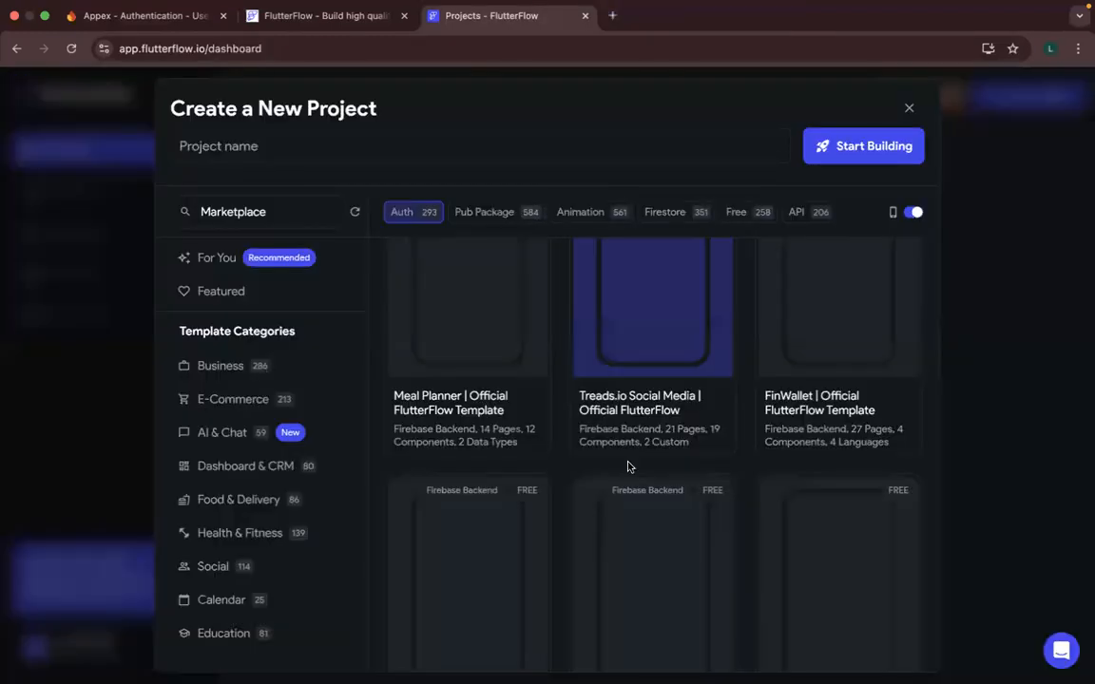
{"action": "scroll", "coordinate": [633, 472], "scroll_direction": "down", "scroll_amount": 3}
{"action": "left_click", "coordinate": [687, 596]}
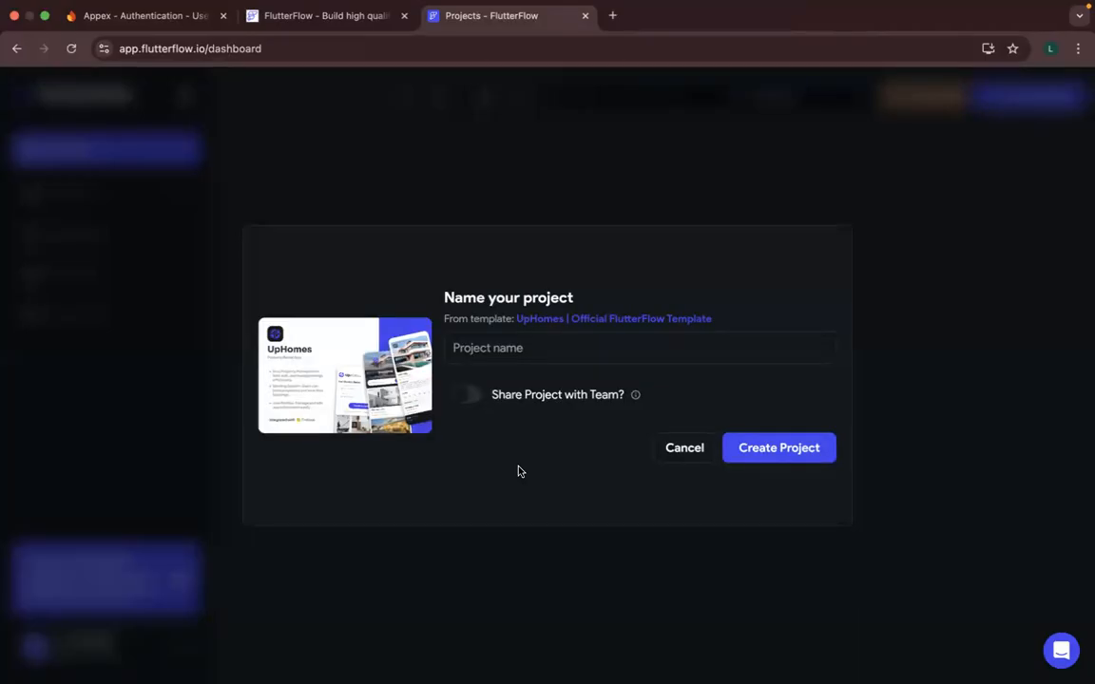
{"action": "left_click", "coordinate": [684, 451]}
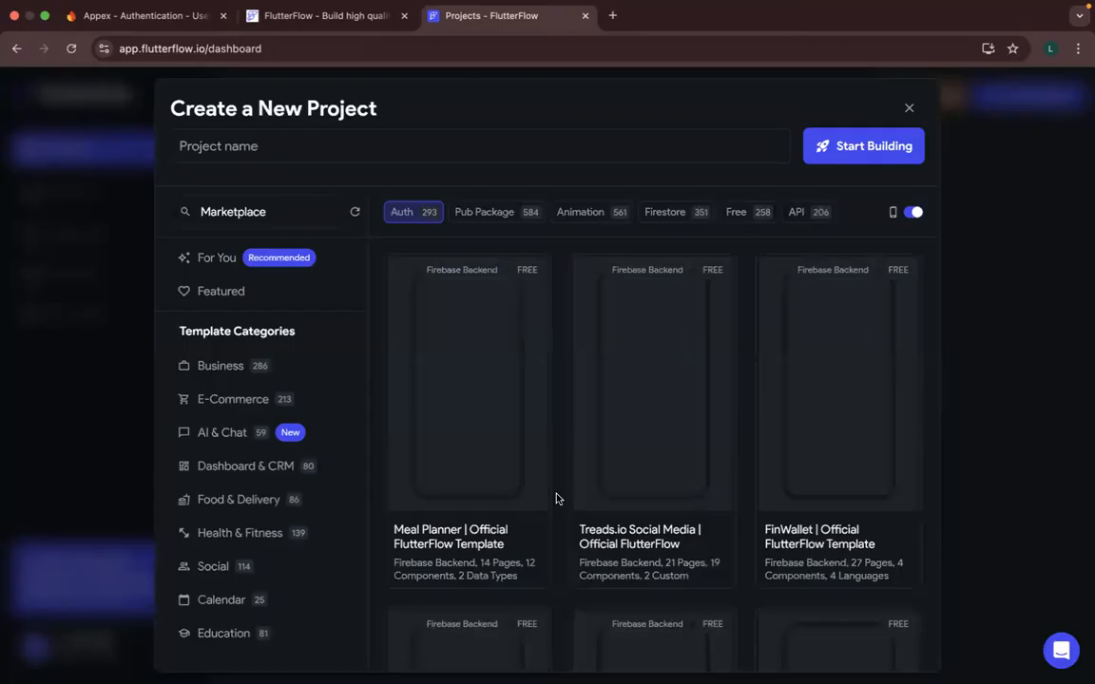
- Look through the official and paid templates in the Auth-filtered results and close the new-project dialog
{"action": "scroll", "coordinate": [557, 499], "scroll_direction": "down", "scroll_amount": 5}
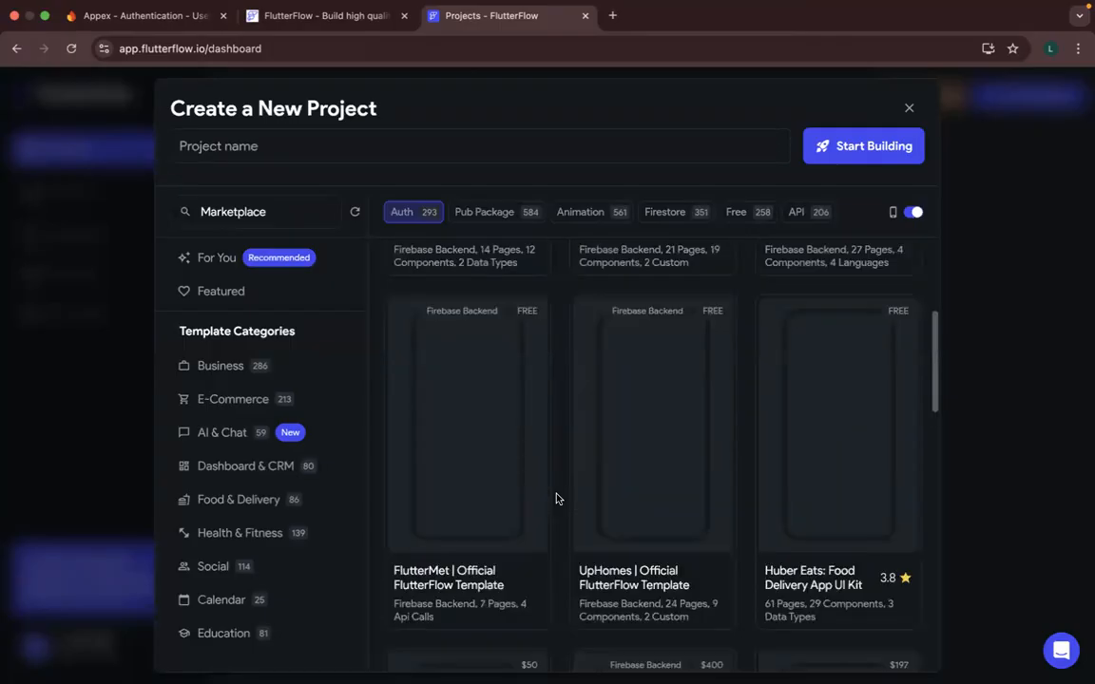
{"action": "scroll", "coordinate": [557, 499], "scroll_direction": "down", "scroll_amount": 2}
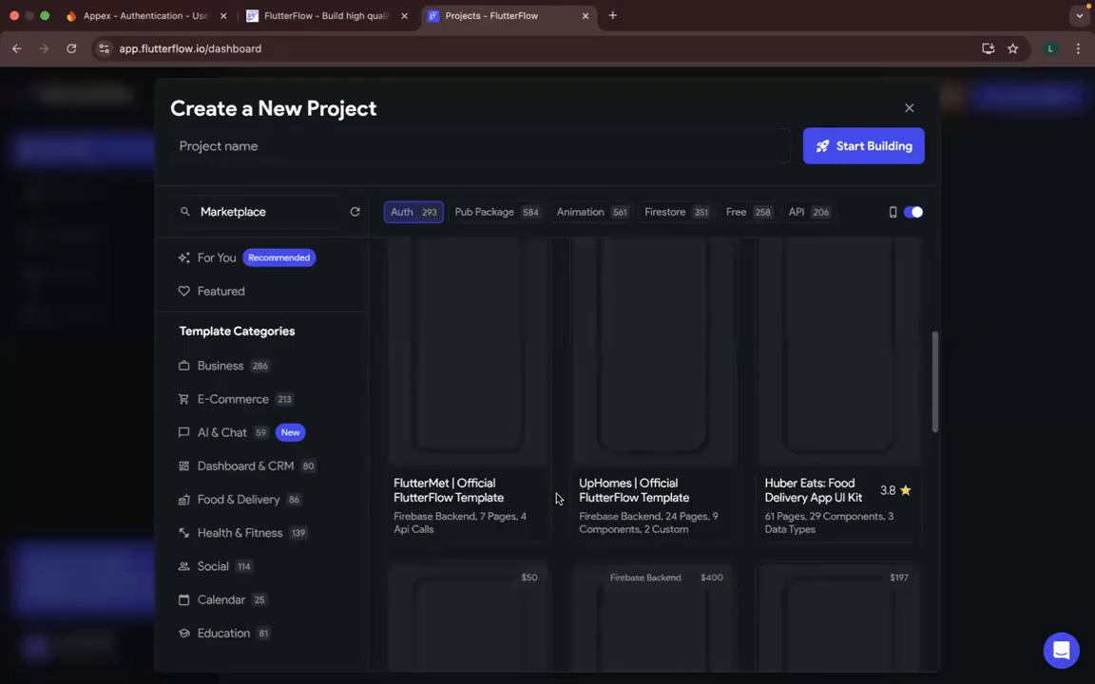
{"action": "scroll", "coordinate": [557, 499], "scroll_direction": "down", "scroll_amount": 4}
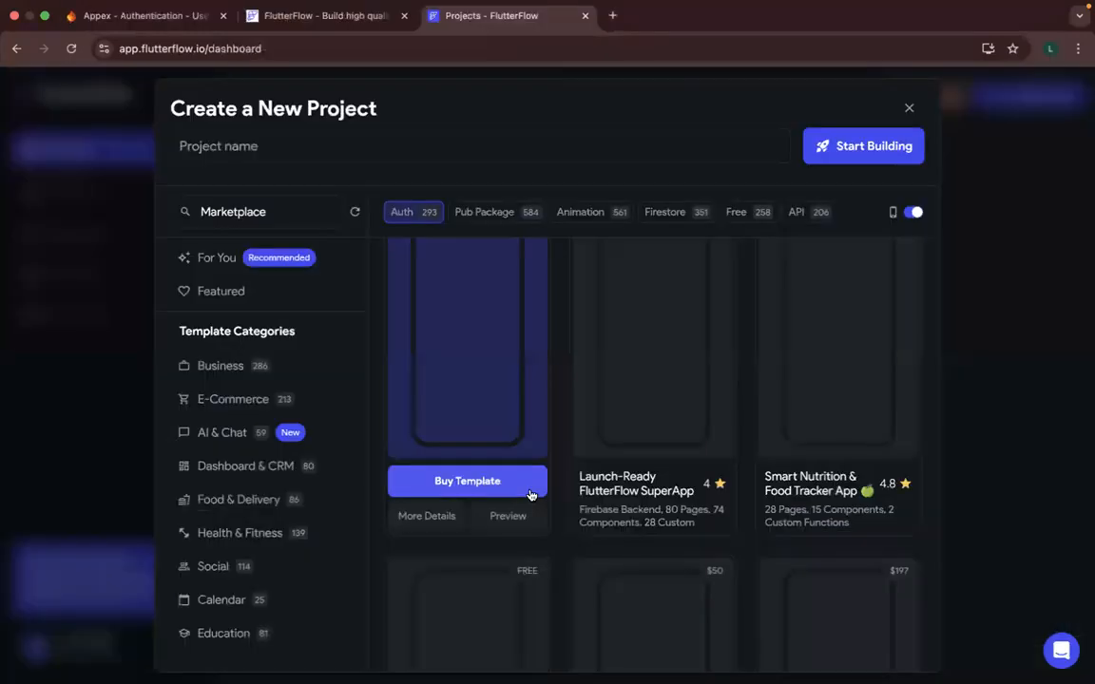
{"action": "scroll", "coordinate": [380, 295], "scroll_direction": "up", "scroll_amount": 2}
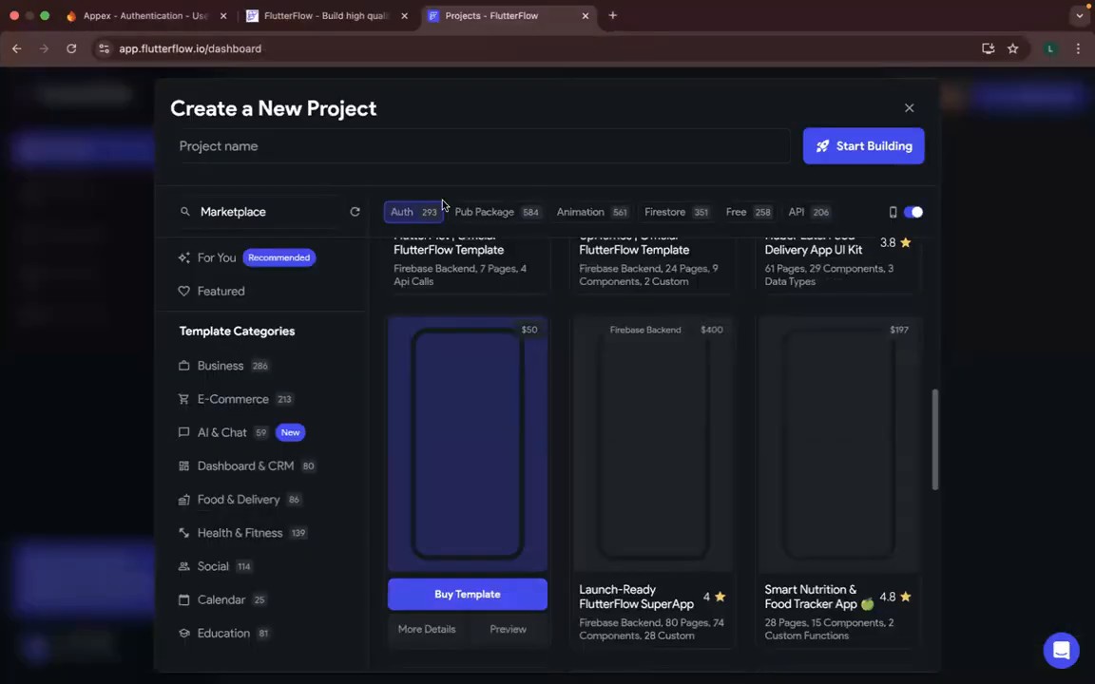
{"action": "left_click", "coordinate": [910, 108]}
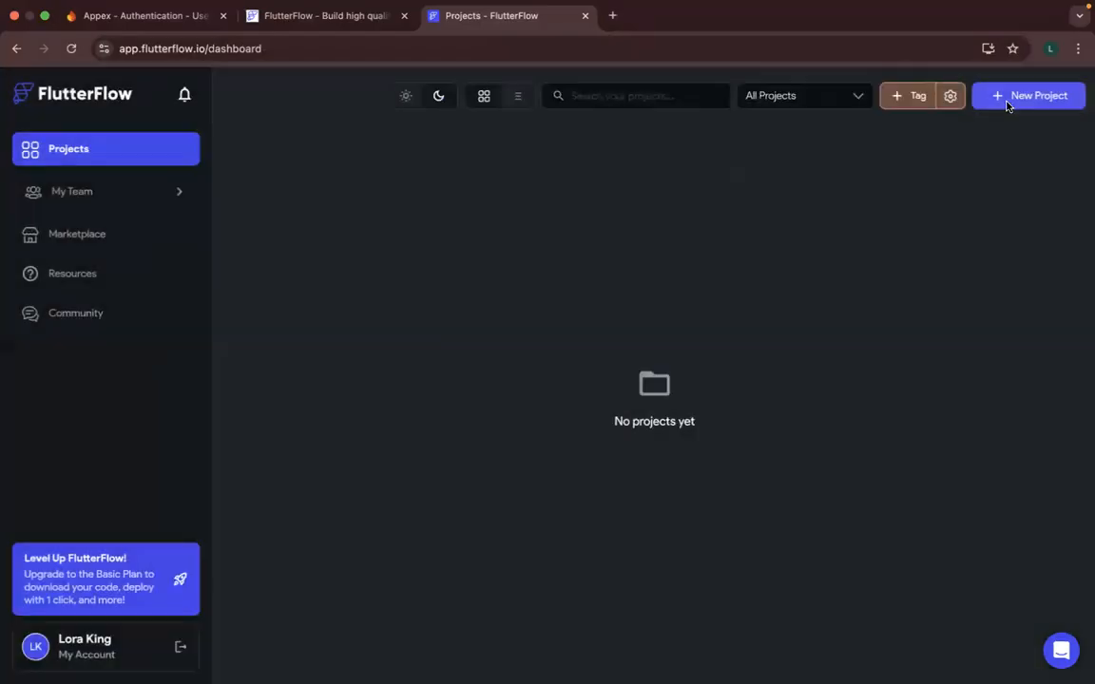
- Reopen the new-project dialog, switch the templates to the phone-screen view and browse the recommended starter, premium and free apps
{"action": "left_click", "coordinate": [1008, 108]}
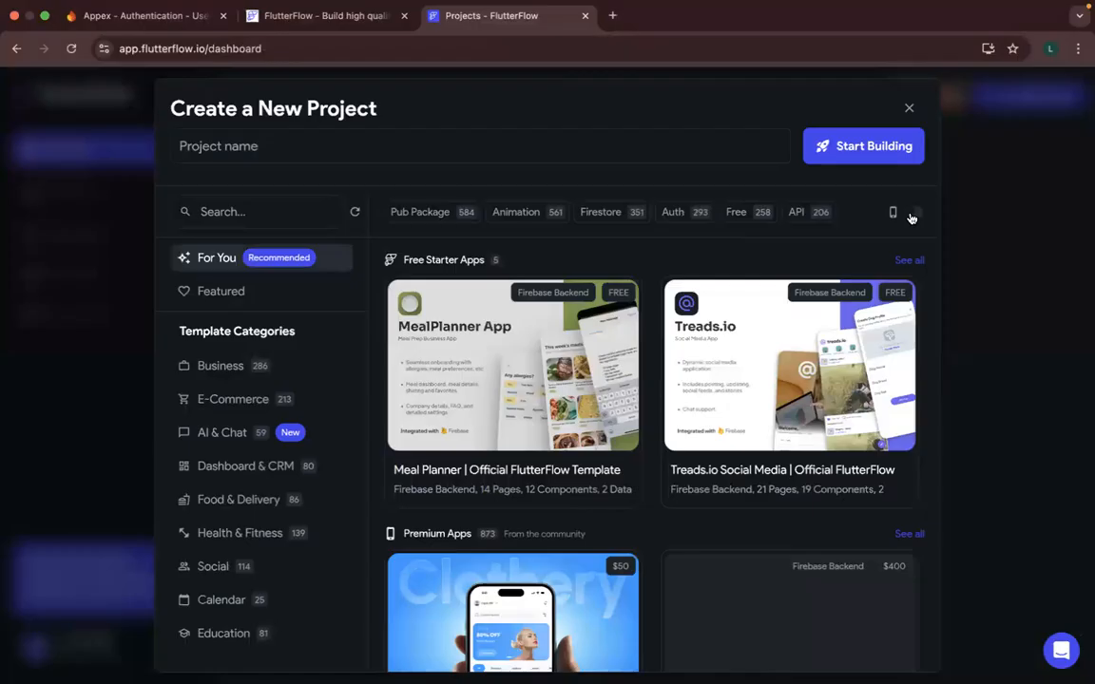
{"action": "left_click", "coordinate": [912, 214]}
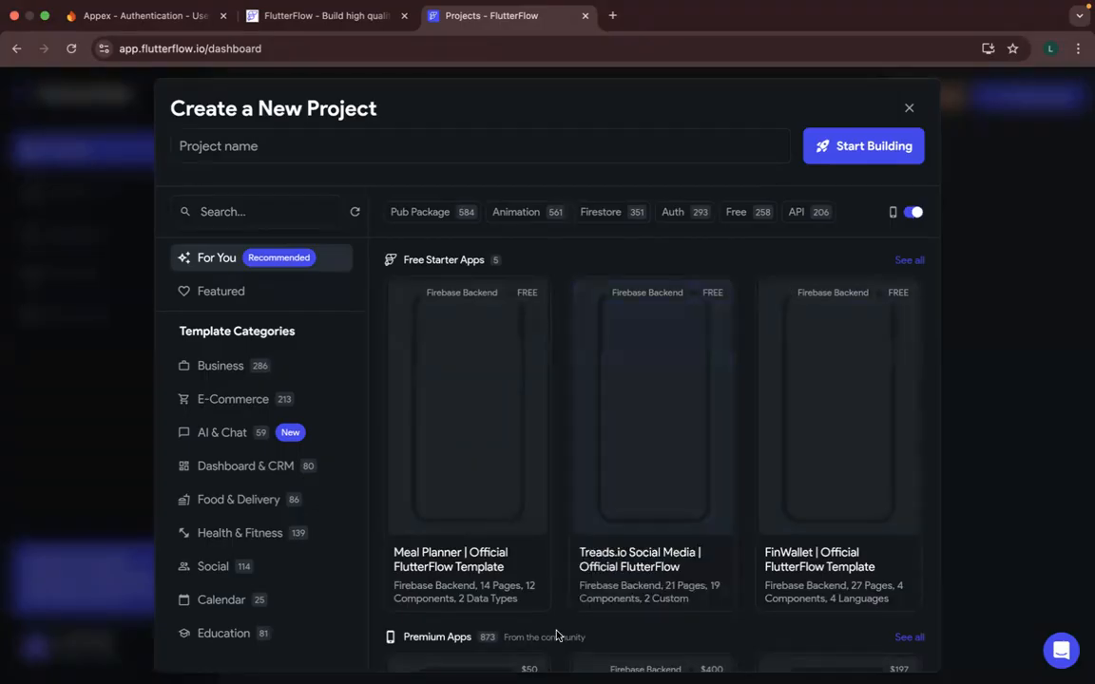
{"action": "scroll", "coordinate": [557, 635], "scroll_direction": "down", "scroll_amount": 5}
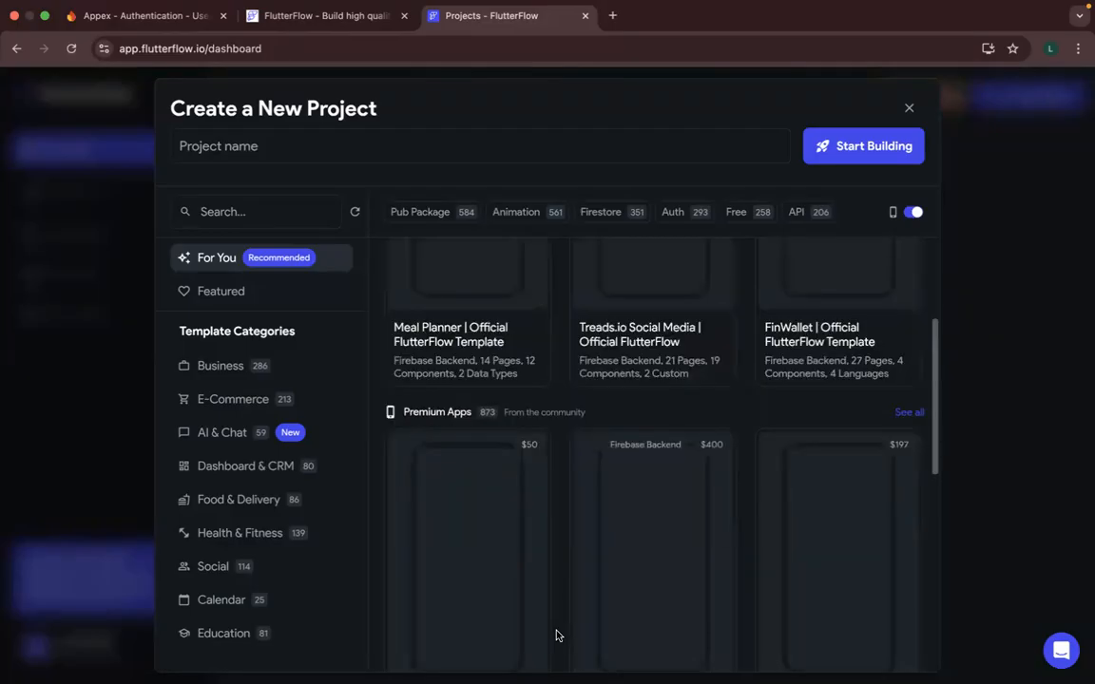
{"action": "scroll", "coordinate": [557, 635], "scroll_direction": "down", "scroll_amount": 5}
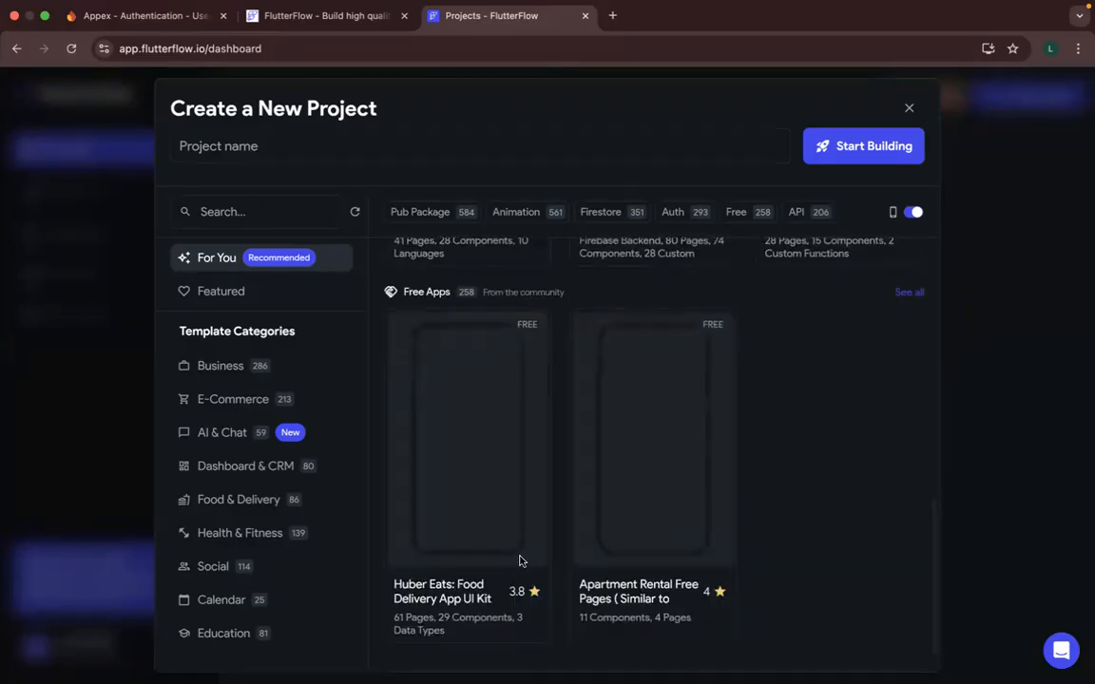
{"action": "scroll", "coordinate": [660, 244], "scroll_direction": "up", "scroll_amount": 10}
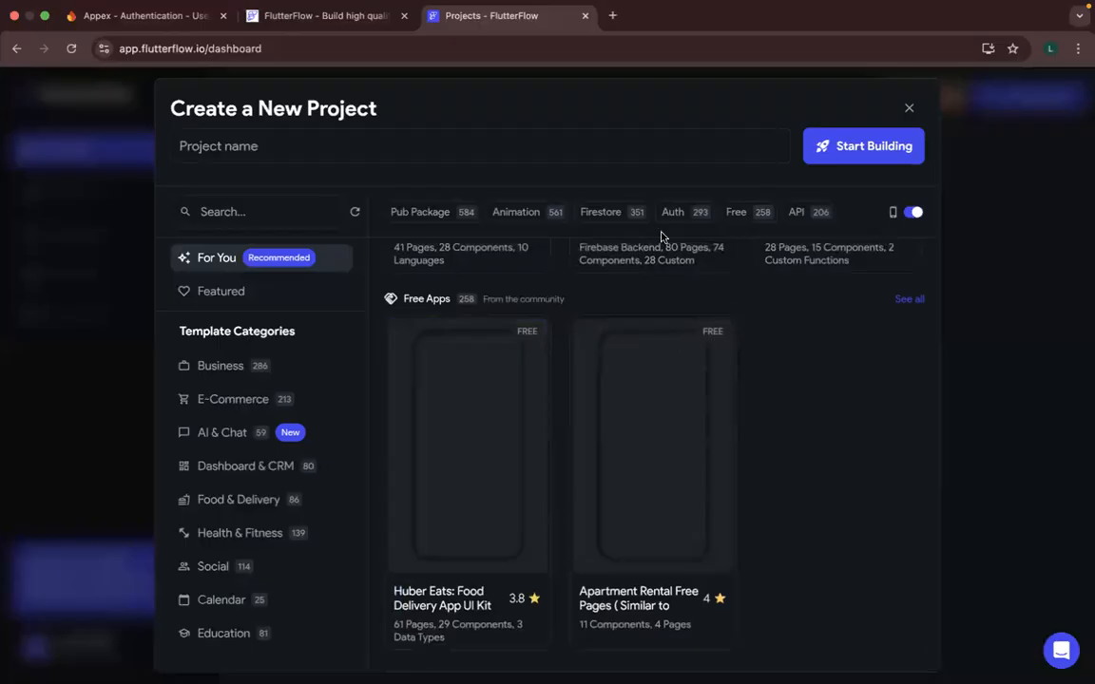
- Filter the templates by Auth and try to start a project from the E-Commerce Sample Application template
{"action": "left_click", "coordinate": [671, 212]}
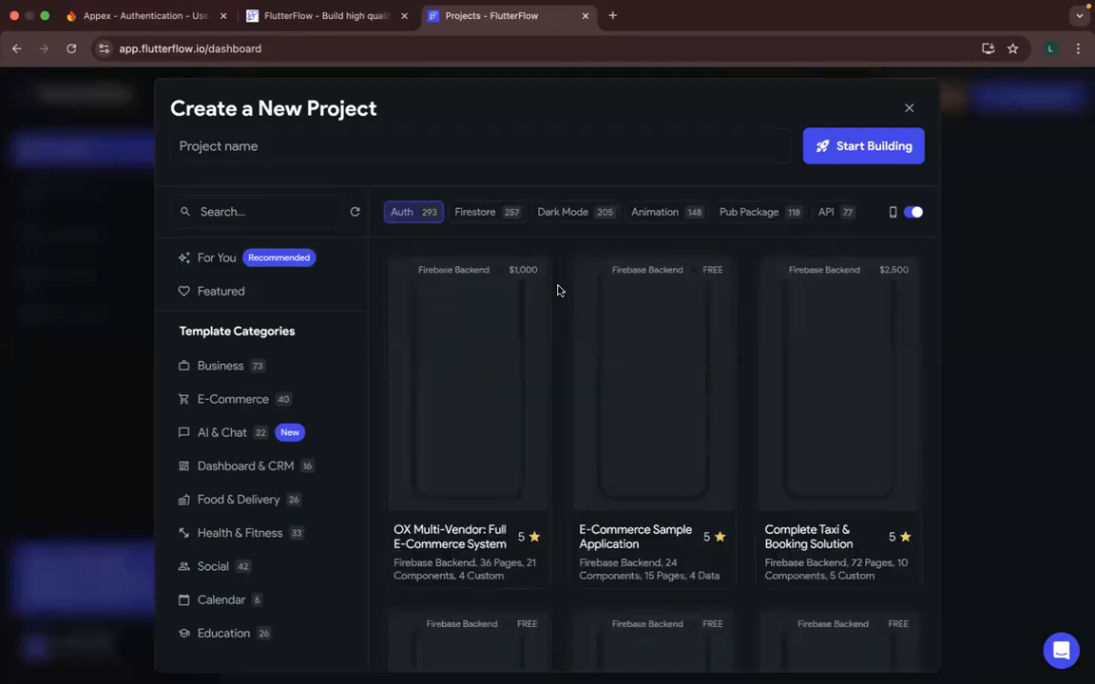
{"action": "mouse_move", "coordinate": [647, 545]}
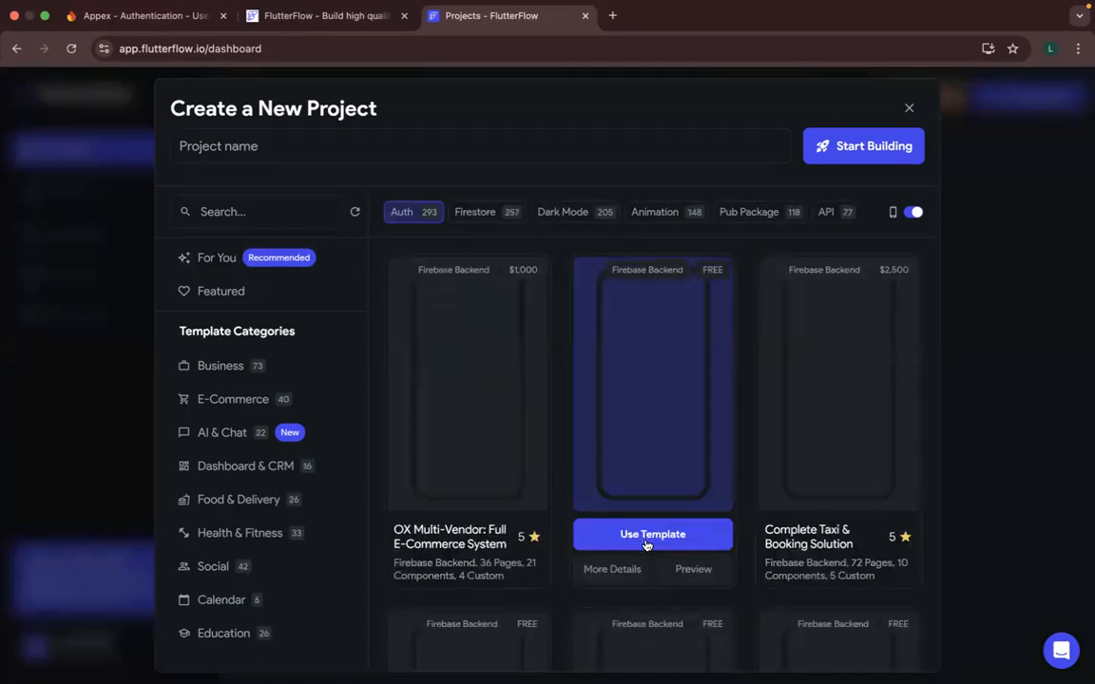
{"action": "left_click", "coordinate": [647, 544]}
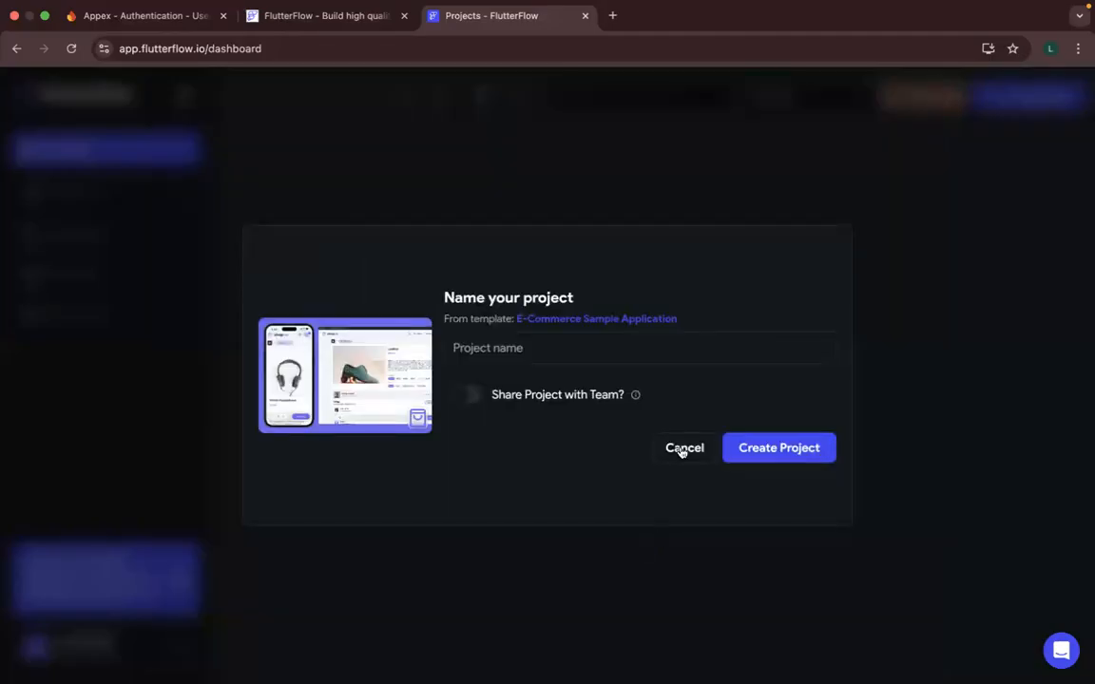
{"action": "left_click", "coordinate": [680, 448]}
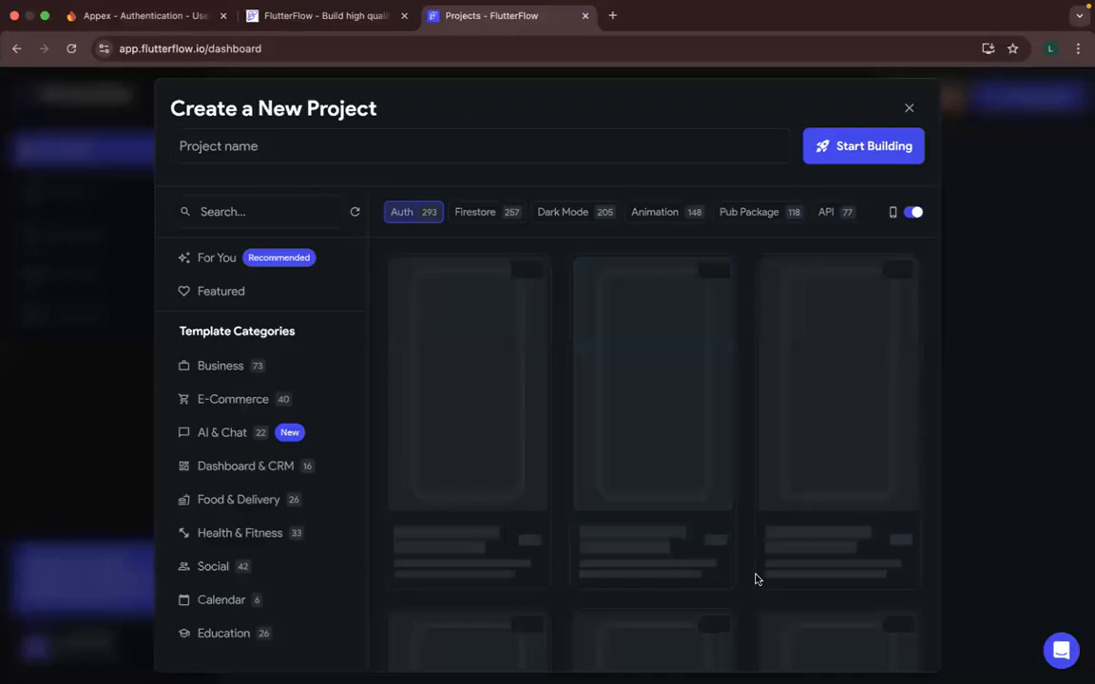
{"action": "scroll", "coordinate": [757, 578], "scroll_direction": "down", "scroll_amount": 3}
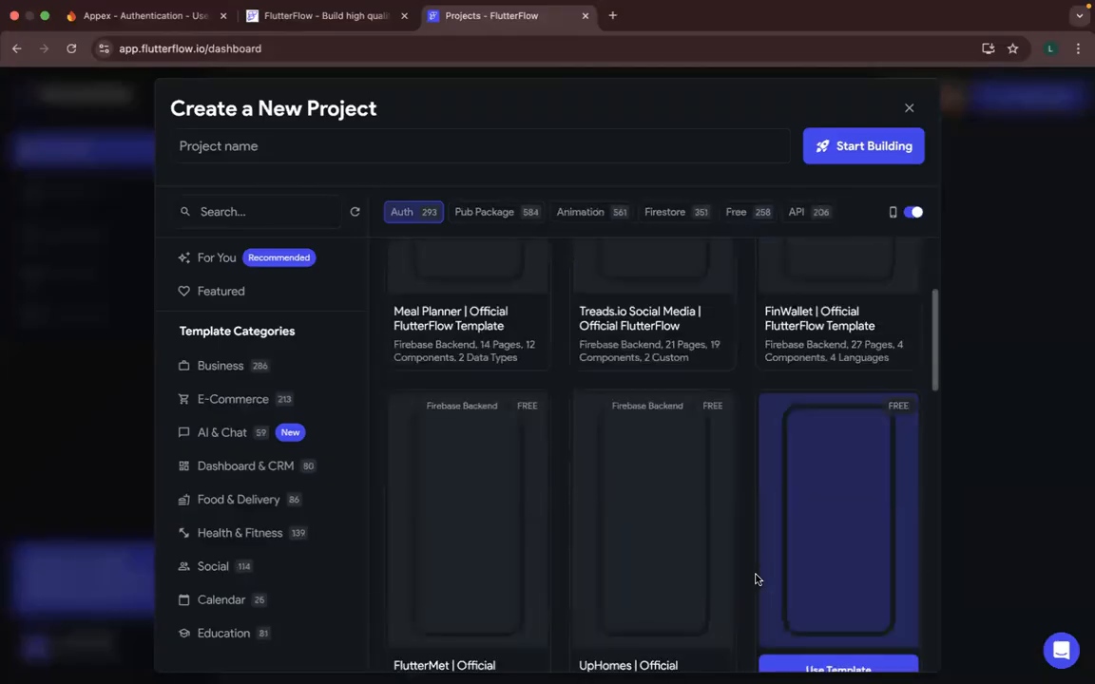
{"action": "scroll", "coordinate": [747, 579], "scroll_direction": "down", "scroll_amount": 2}
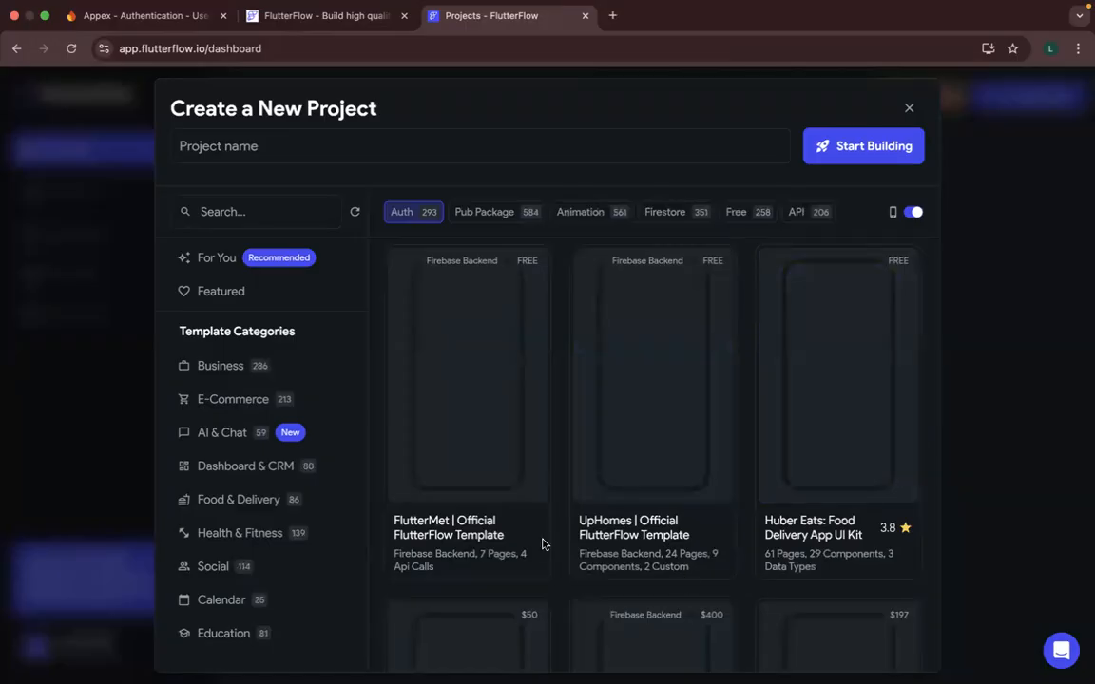
{"action": "mouse_move", "coordinate": [498, 525]}
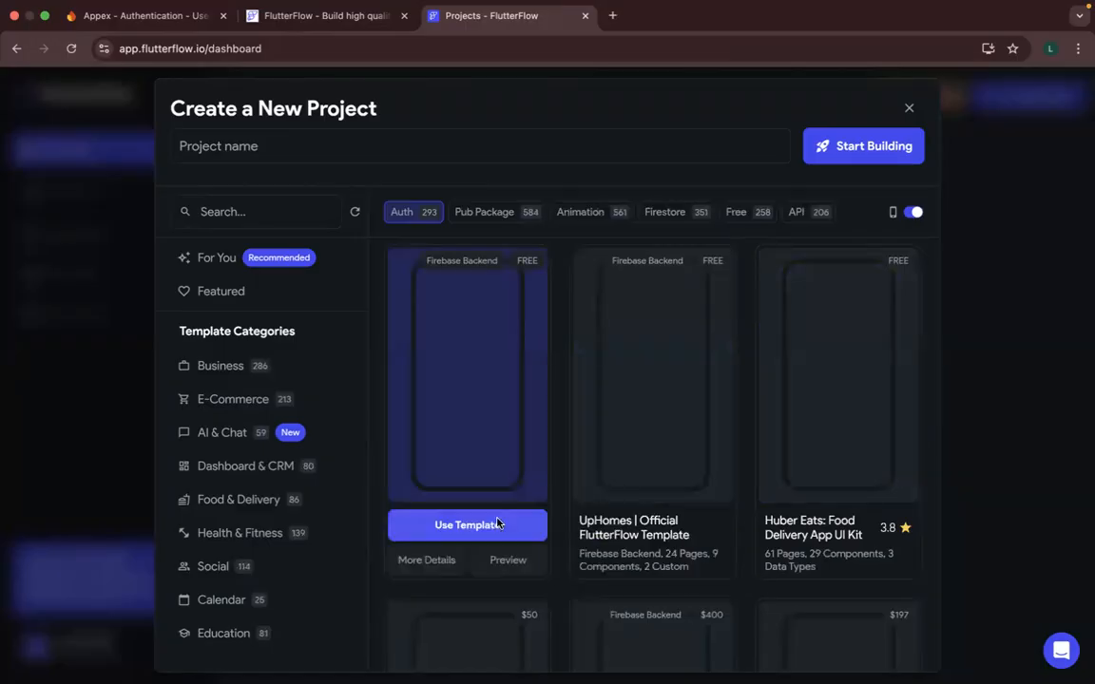
{"action": "left_click", "coordinate": [498, 525]}
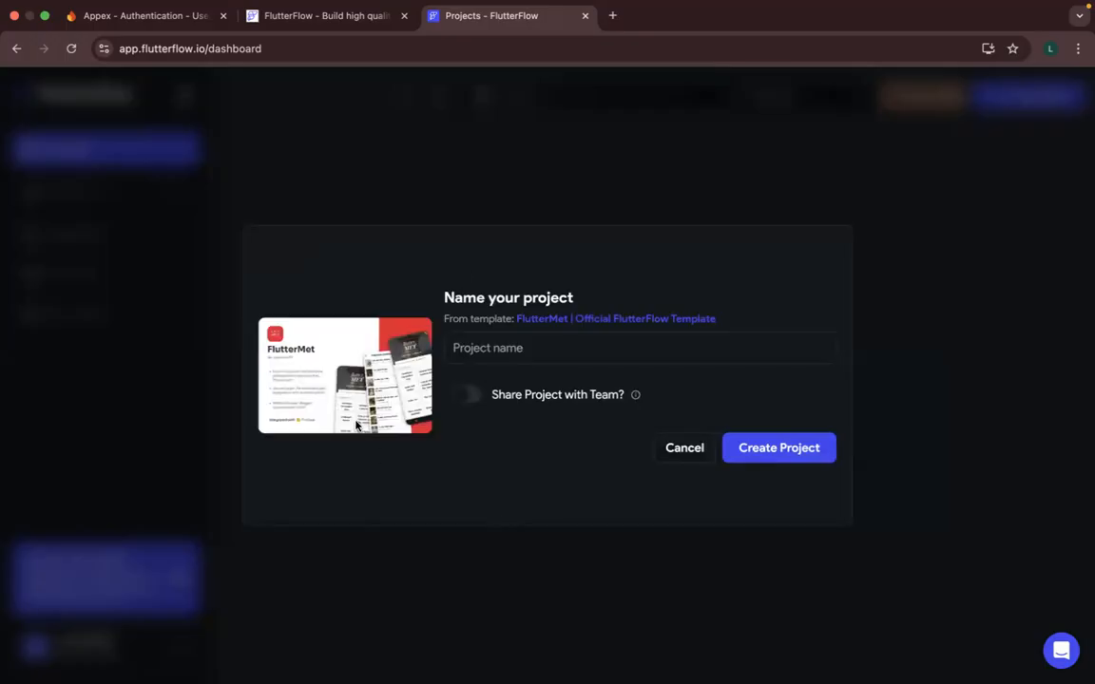
{"action": "left_click", "coordinate": [683, 448]}
- Review the official Auth-filtered templates and open the project naming dialog for FlutterMet before returning to the list
{"action": "scroll", "coordinate": [680, 450], "scroll_direction": "down", "scroll_amount": 5}
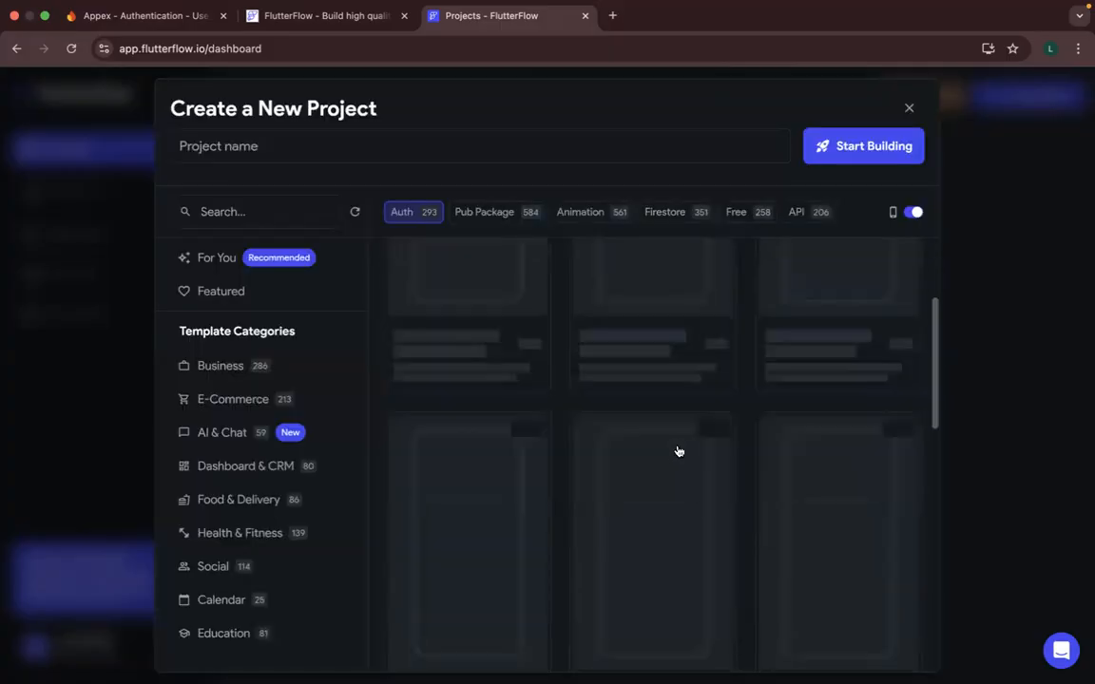
{"action": "scroll", "coordinate": [679, 450], "scroll_direction": "up", "scroll_amount": 2}
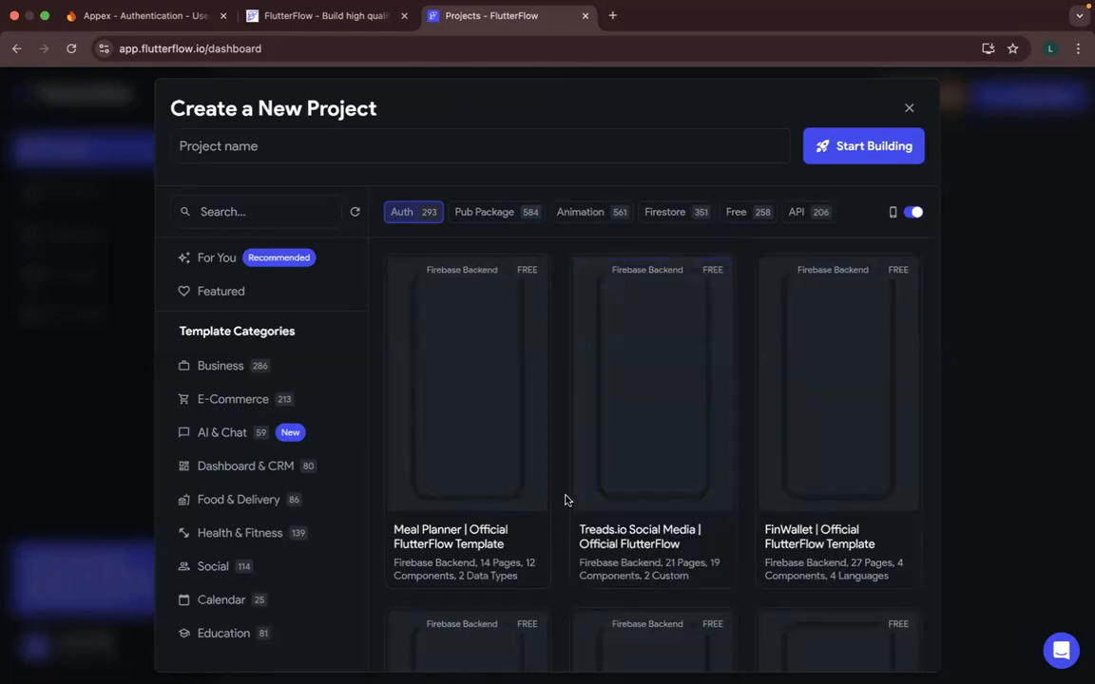
{"action": "scroll", "coordinate": [565, 500], "scroll_direction": "down", "scroll_amount": 2}
{"action": "scroll", "coordinate": [565, 500], "scroll_direction": "up", "scroll_amount": 2}
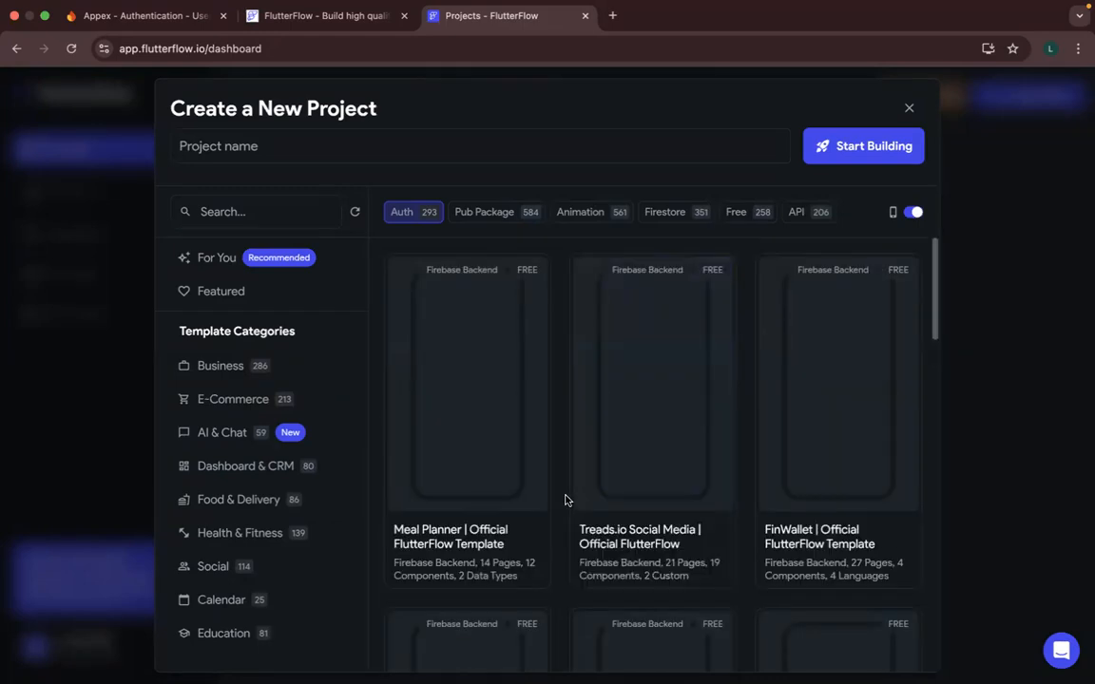
{"action": "scroll", "coordinate": [564, 500], "scroll_direction": "down", "scroll_amount": 5}
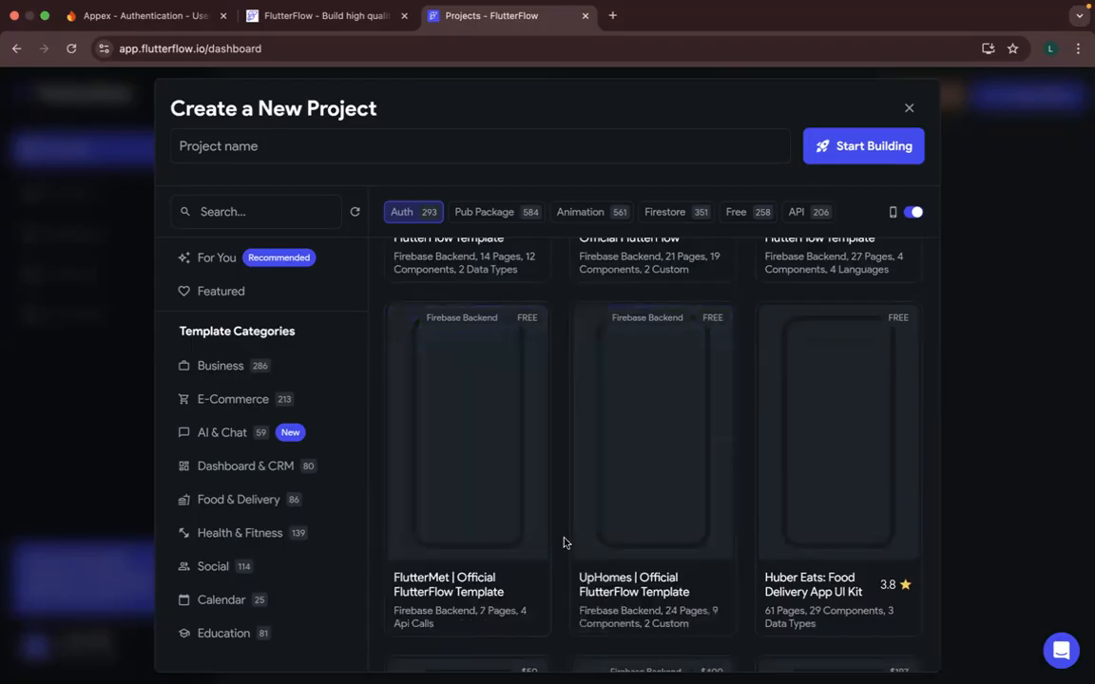
{"action": "scroll", "coordinate": [564, 543], "scroll_direction": "down", "scroll_amount": 3}
{"action": "scroll", "coordinate": [562, 542], "scroll_direction": "up", "scroll_amount": 5}
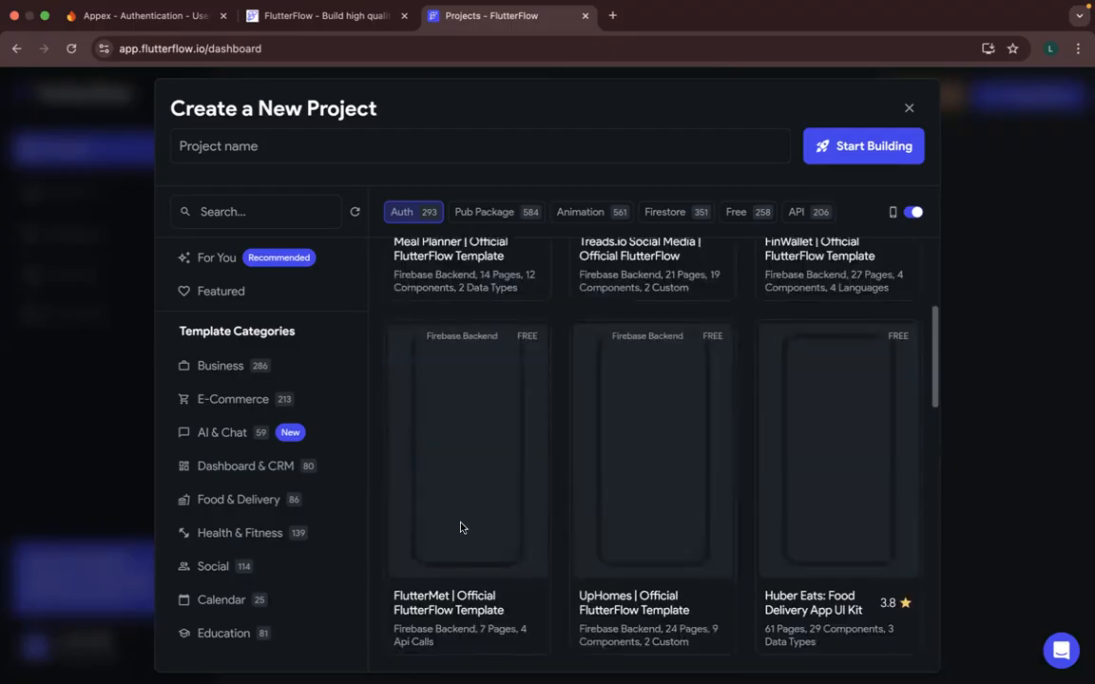
{"action": "left_click", "coordinate": [488, 622]}
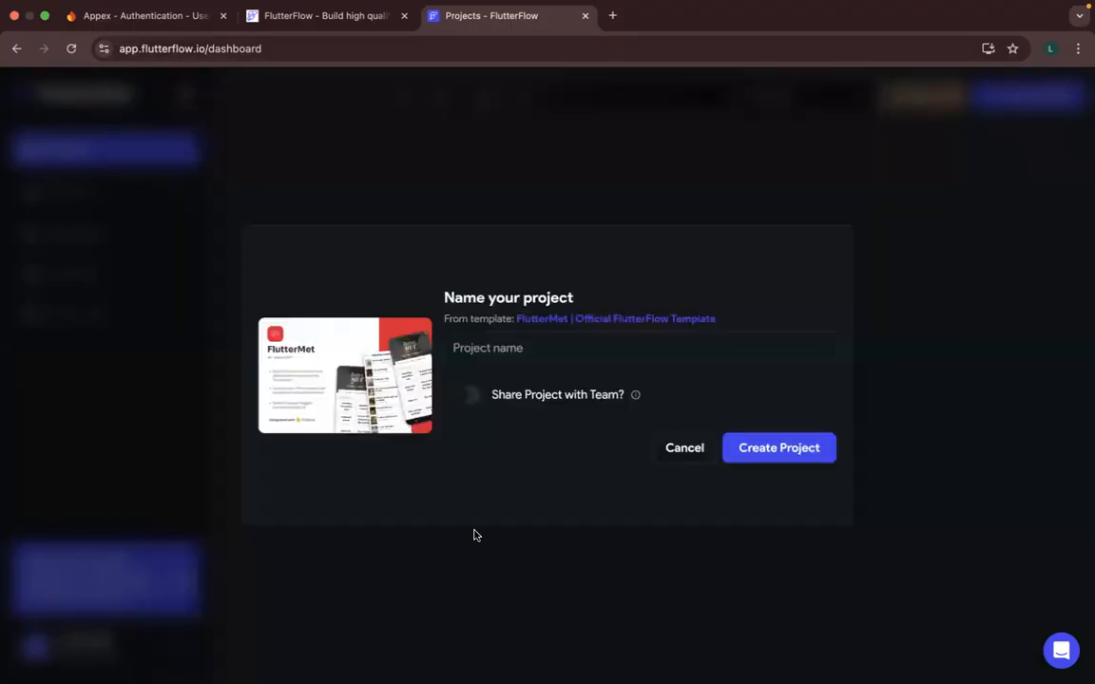
{"action": "left_click", "coordinate": [675, 449]}
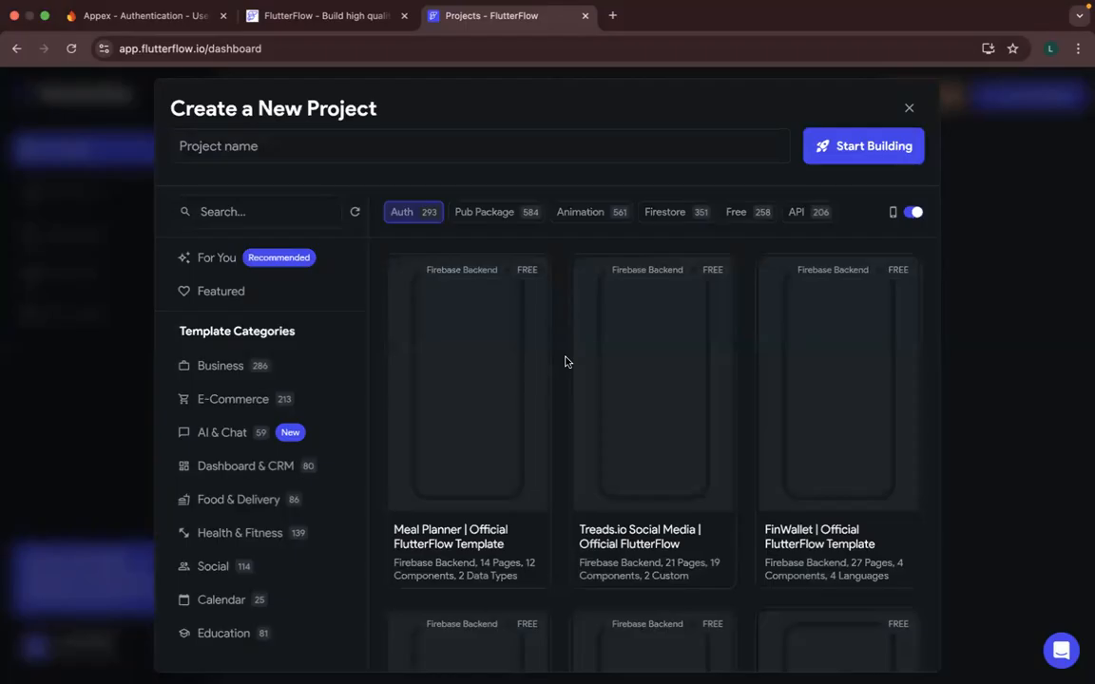
- Choose the Treads.io Social Media official template for the new project
{"action": "mouse_move", "coordinate": [672, 465]}
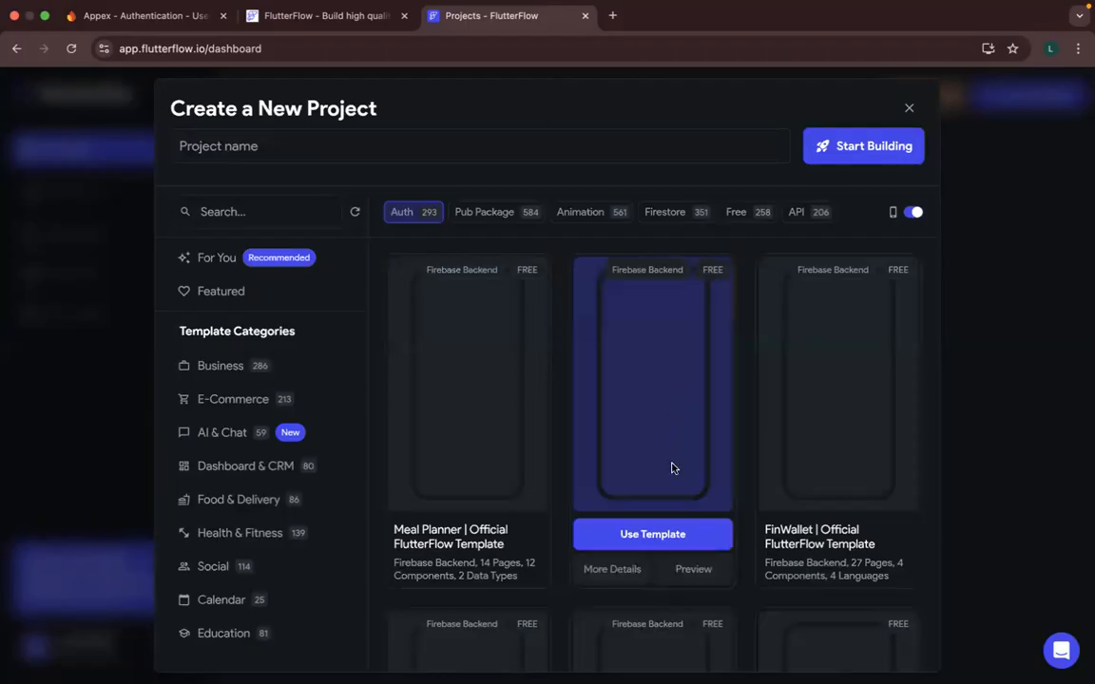
{"action": "left_click", "coordinate": [669, 535]}
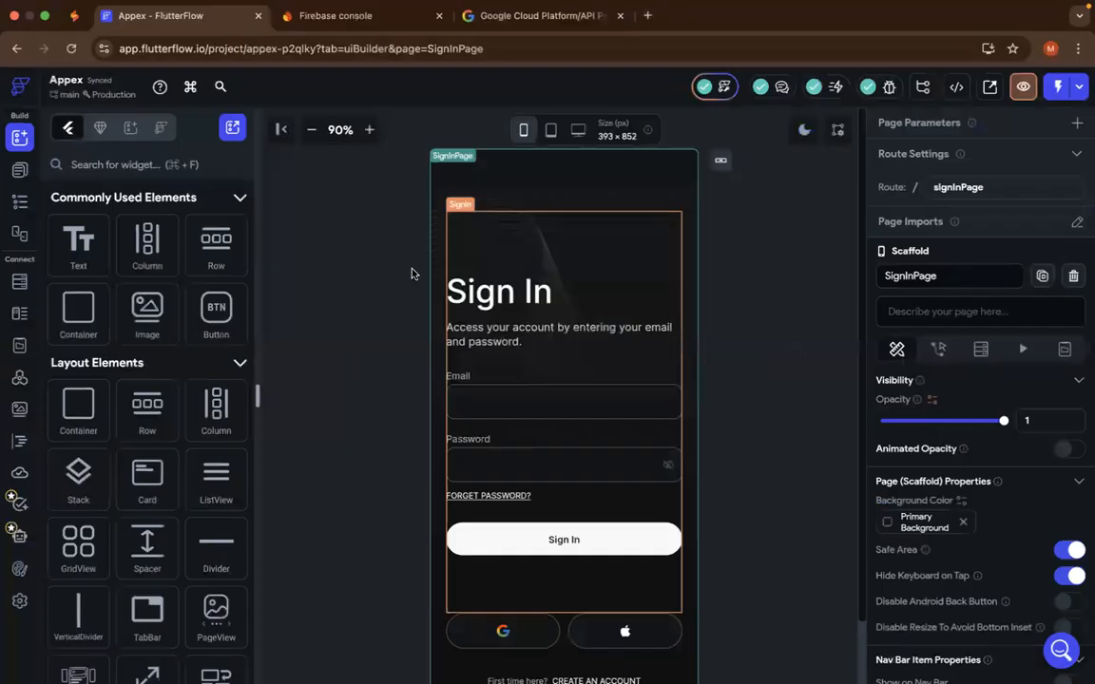
- Review the Sign In page of the existing Appex project and return to the new project's template list
{"action": "left_click", "coordinate": [533, 293]}
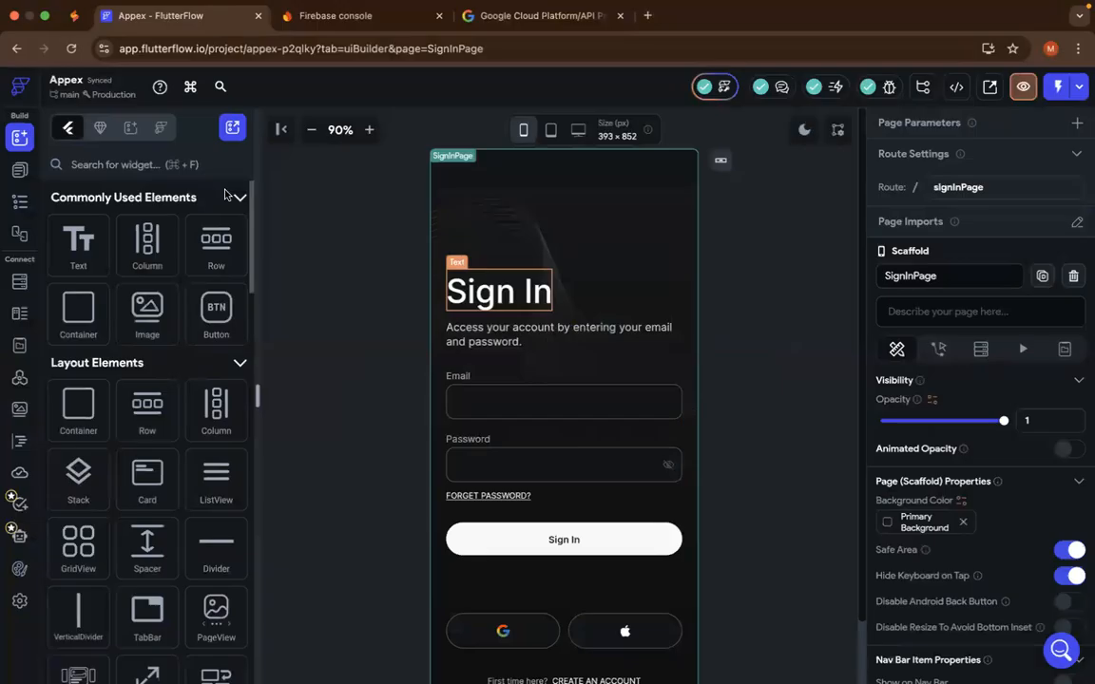
{"action": "left_click", "coordinate": [584, 289]}
{"action": "left_click", "coordinate": [668, 541]}
{"action": "left_click", "coordinate": [530, 446]}
{"action": "scroll", "coordinate": [570, 428], "scroll_direction": "down", "scroll_amount": 1}
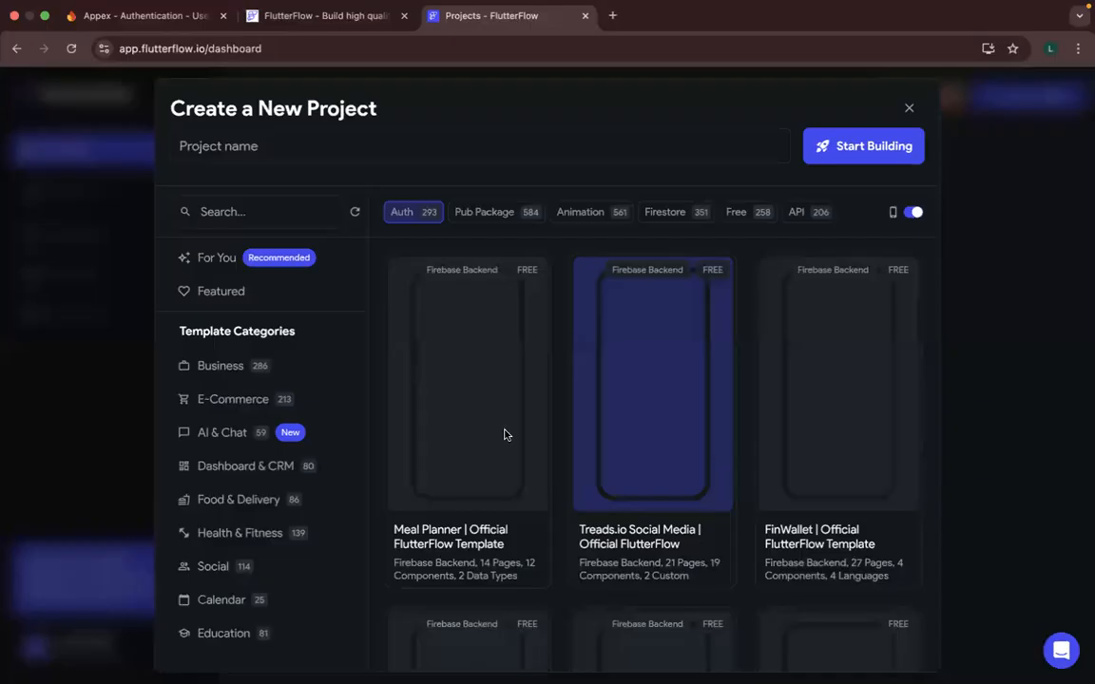
- Search the templates for Marketplace and check the Ticket Purchase Marketplace for Events template in its naming dialog before returning to the list
{"action": "left_click", "coordinate": [295, 205]}
{"action": "type", "text": "Market"}
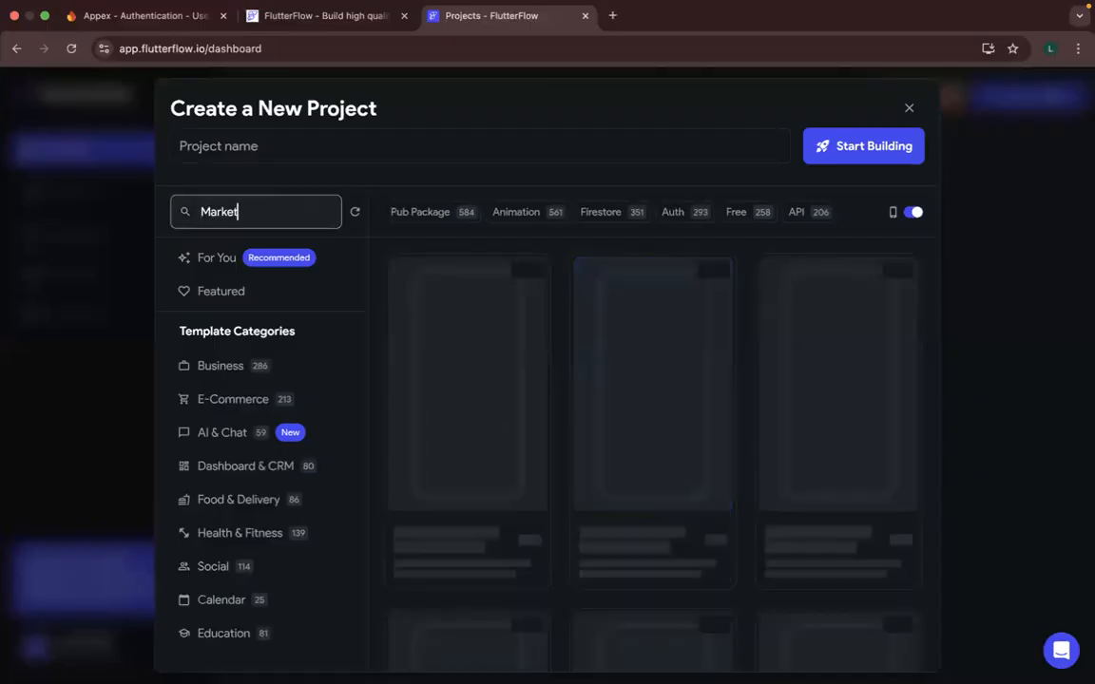
{"action": "type", "text": "place"}
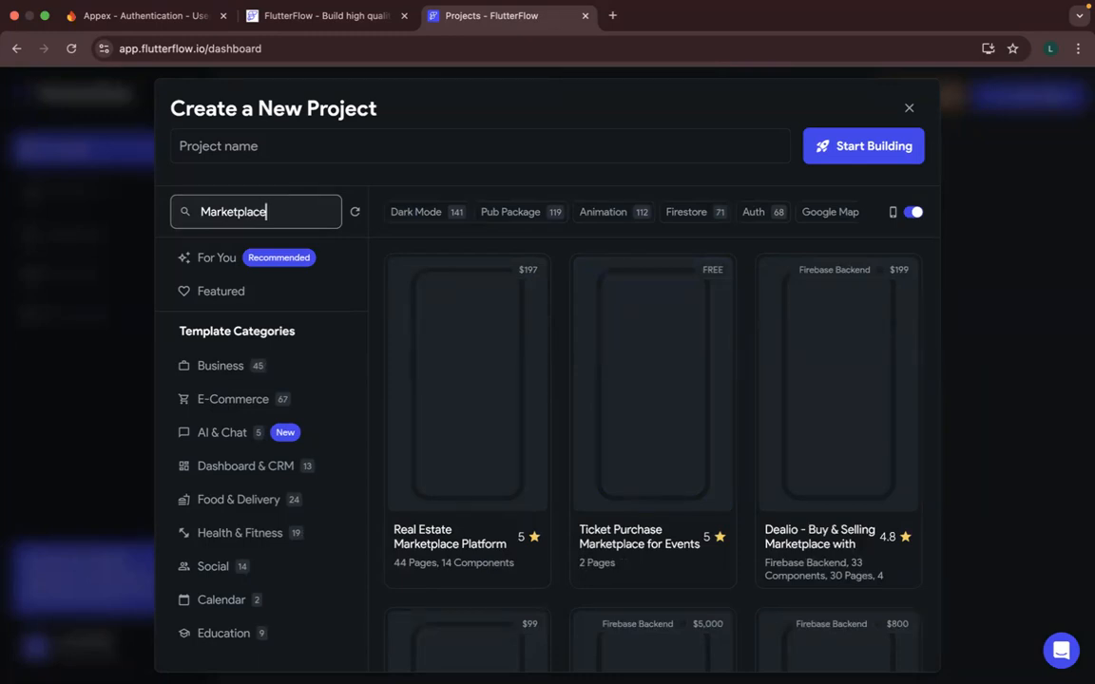
{"action": "mouse_move", "coordinate": [440, 497]}
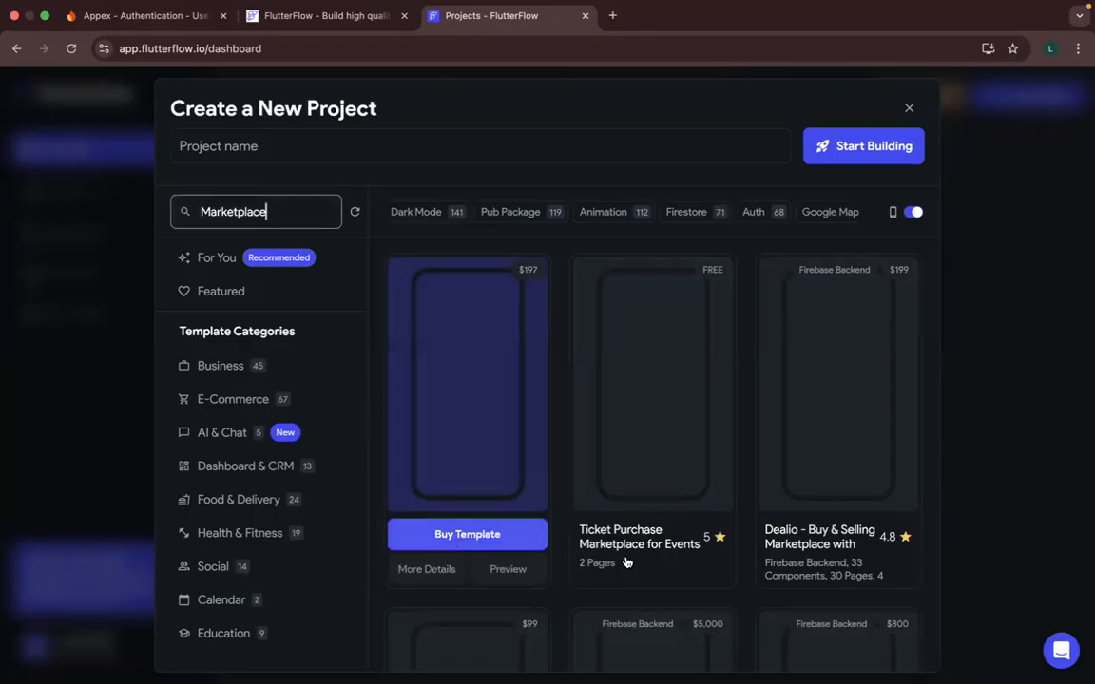
{"action": "left_click", "coordinate": [668, 544]}
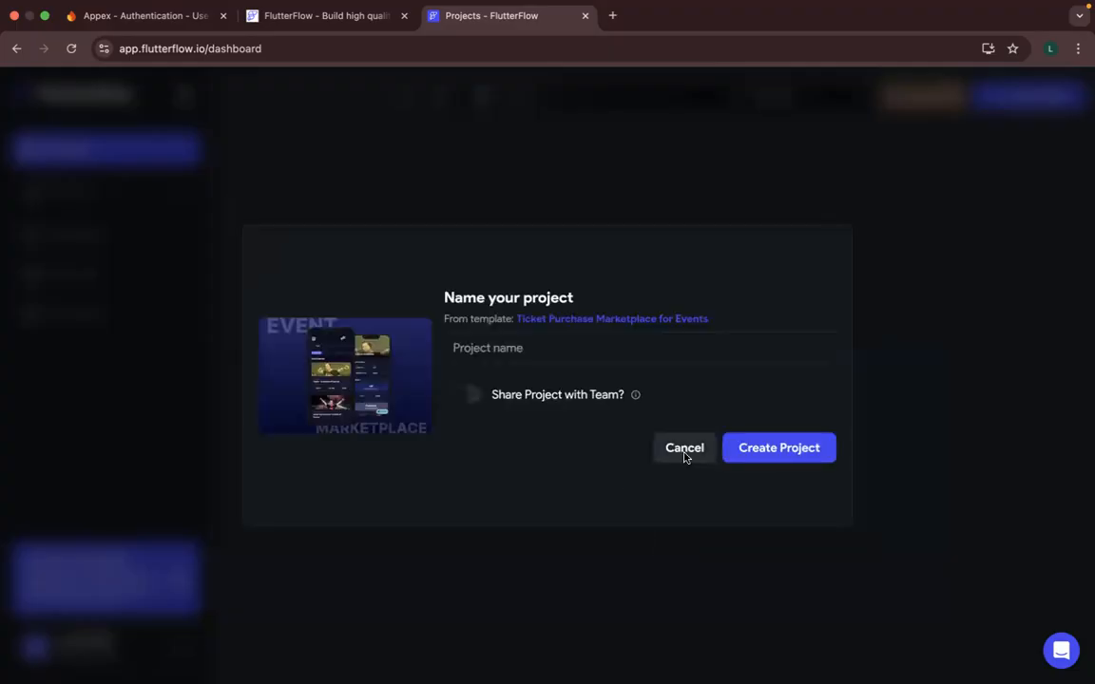
{"action": "left_click", "coordinate": [684, 448]}
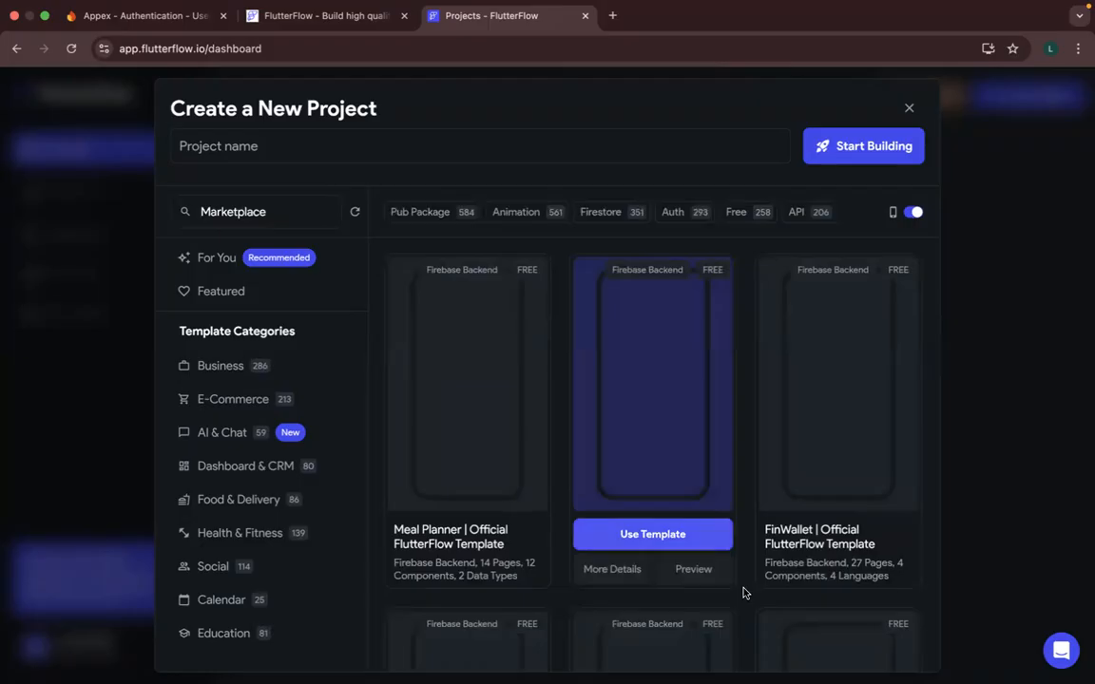
- Examine the whole template list, comparing the free official templates with the paid app kits
{"action": "scroll", "coordinate": [745, 593], "scroll_direction": "down", "scroll_amount": 4}
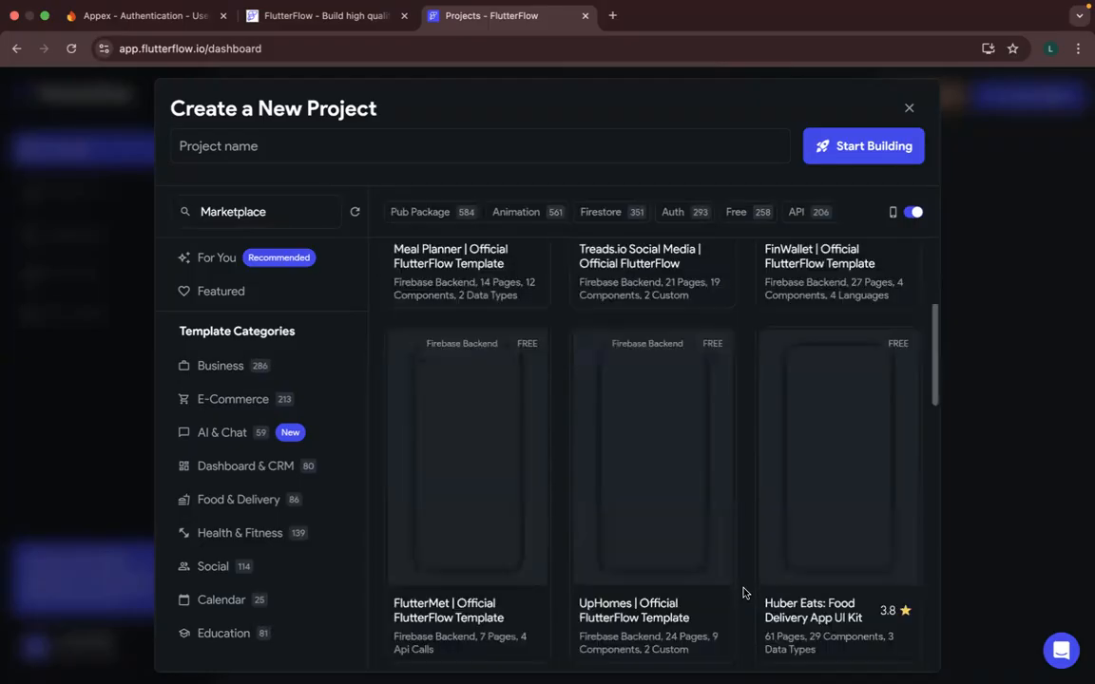
{"action": "scroll", "coordinate": [745, 593], "scroll_direction": "down", "scroll_amount": 1}
{"action": "scroll", "coordinate": [745, 593], "scroll_direction": "up", "scroll_amount": 1}
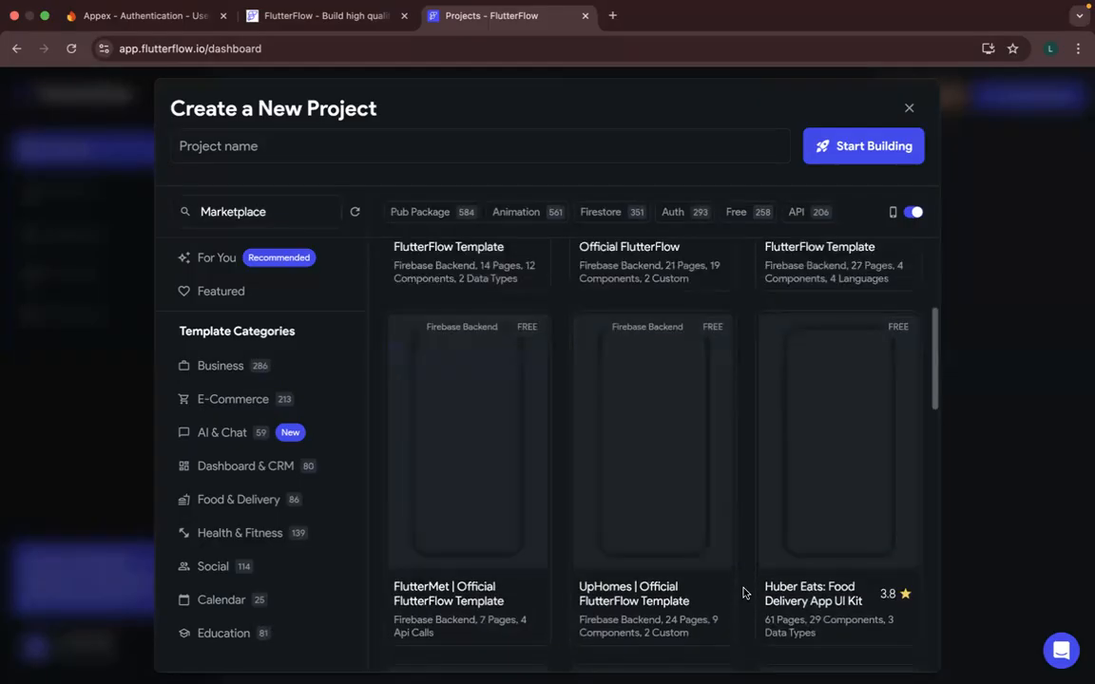
{"action": "scroll", "coordinate": [746, 592], "scroll_direction": "down", "scroll_amount": 1}
{"action": "scroll", "coordinate": [745, 592], "scroll_direction": "down", "scroll_amount": 2}
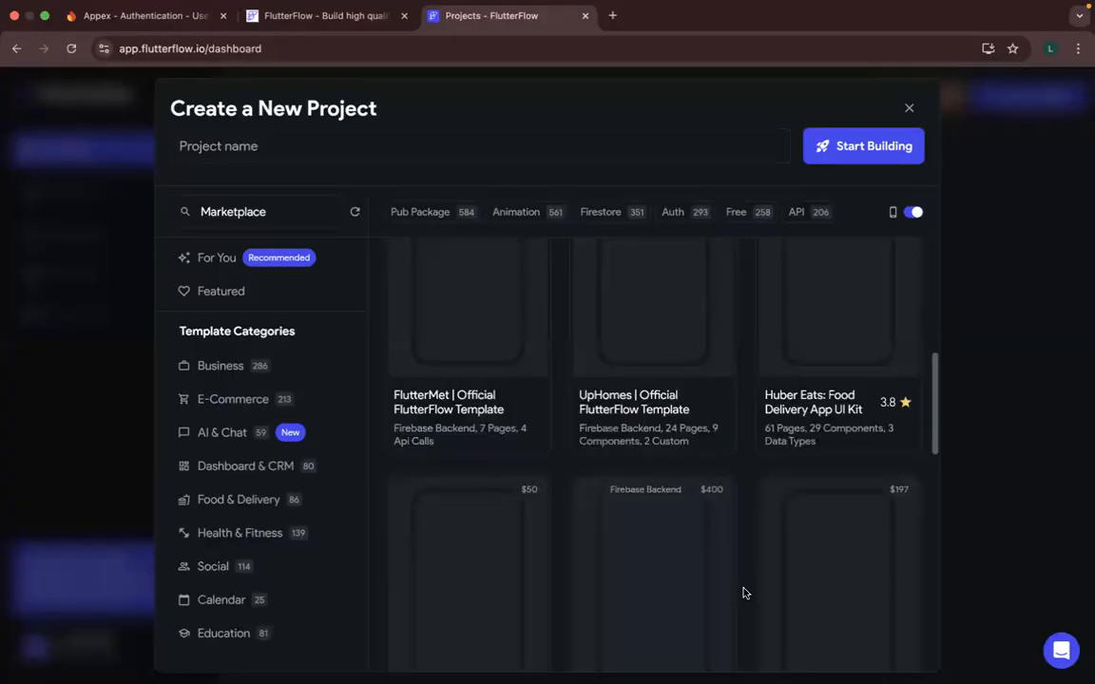
{"action": "scroll", "coordinate": [745, 592], "scroll_direction": "down", "scroll_amount": 2}
{"action": "scroll", "coordinate": [745, 592], "scroll_direction": "down", "scroll_amount": 2}
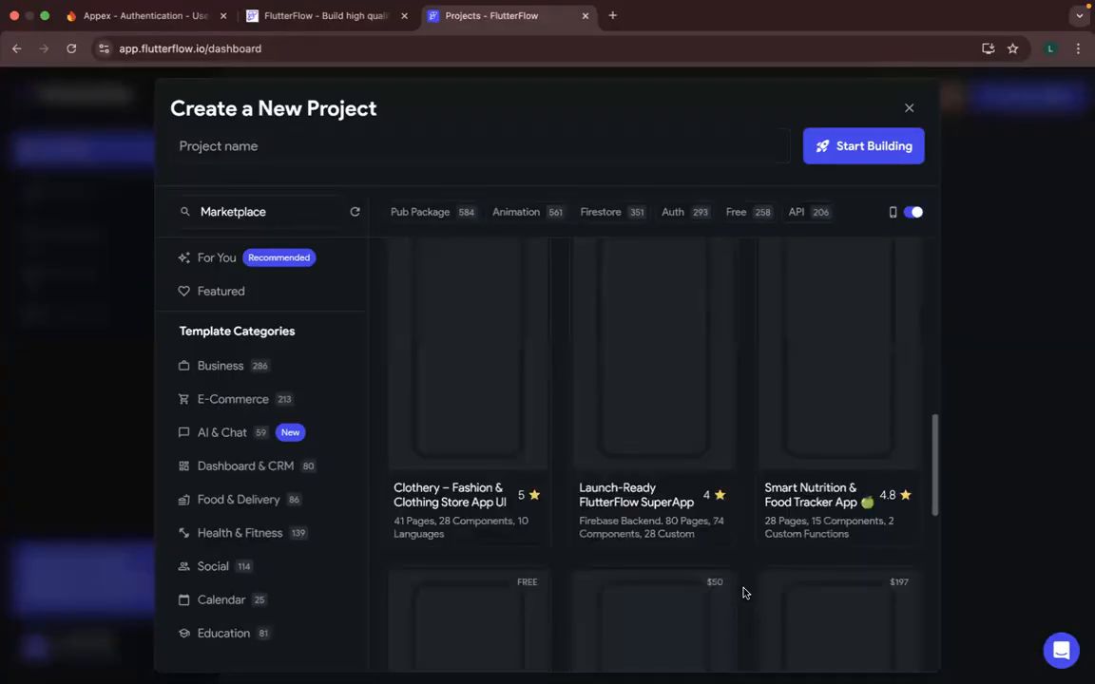
{"action": "scroll", "coordinate": [745, 593], "scroll_direction": "down", "scroll_amount": 4}
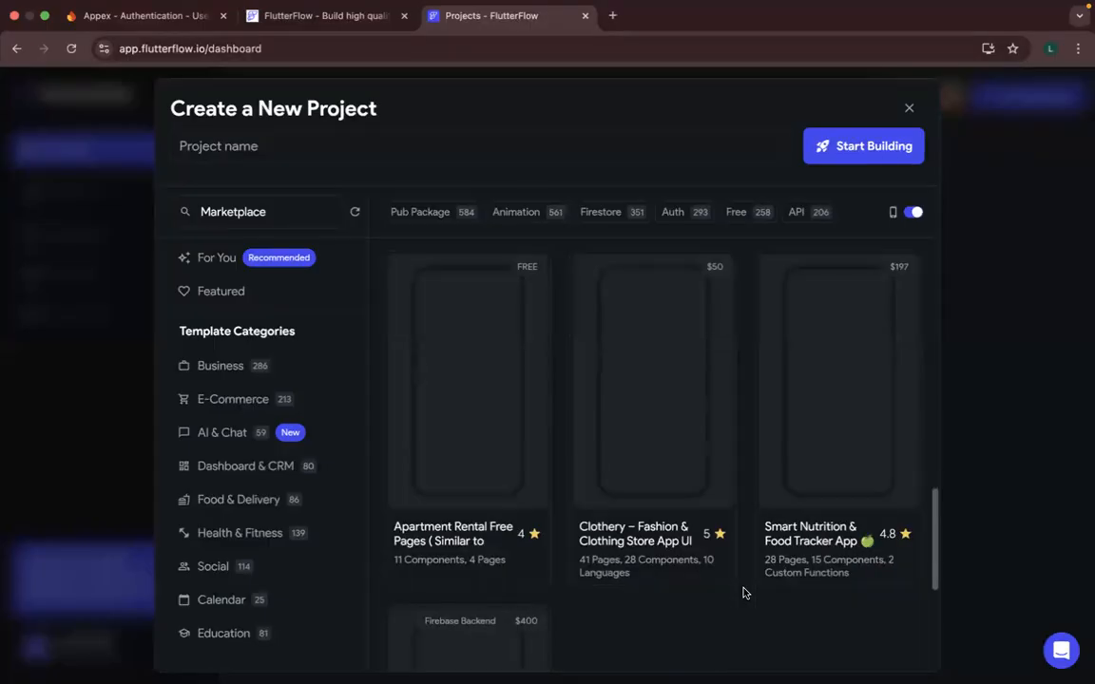
{"action": "scroll", "coordinate": [745, 592], "scroll_direction": "down", "scroll_amount": 2}
{"action": "scroll", "coordinate": [745, 592], "scroll_direction": "down", "scroll_amount": 1}
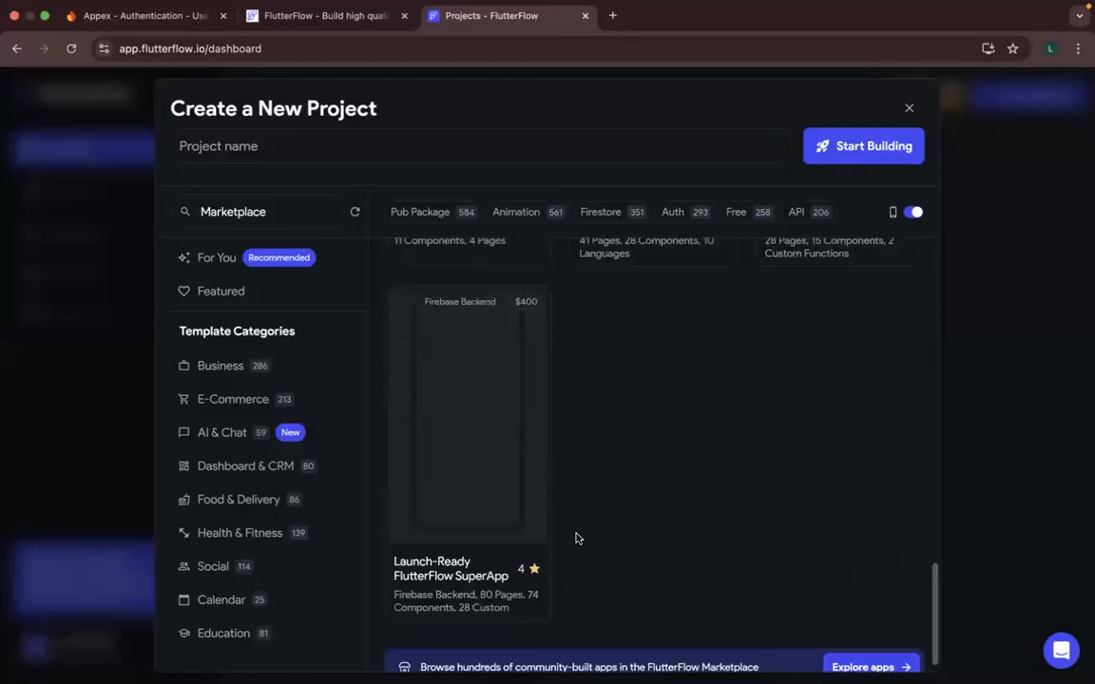
{"action": "scroll", "coordinate": [575, 538], "scroll_direction": "down", "scroll_amount": 1}
{"action": "scroll", "coordinate": [575, 539], "scroll_direction": "up", "scroll_amount": 2}
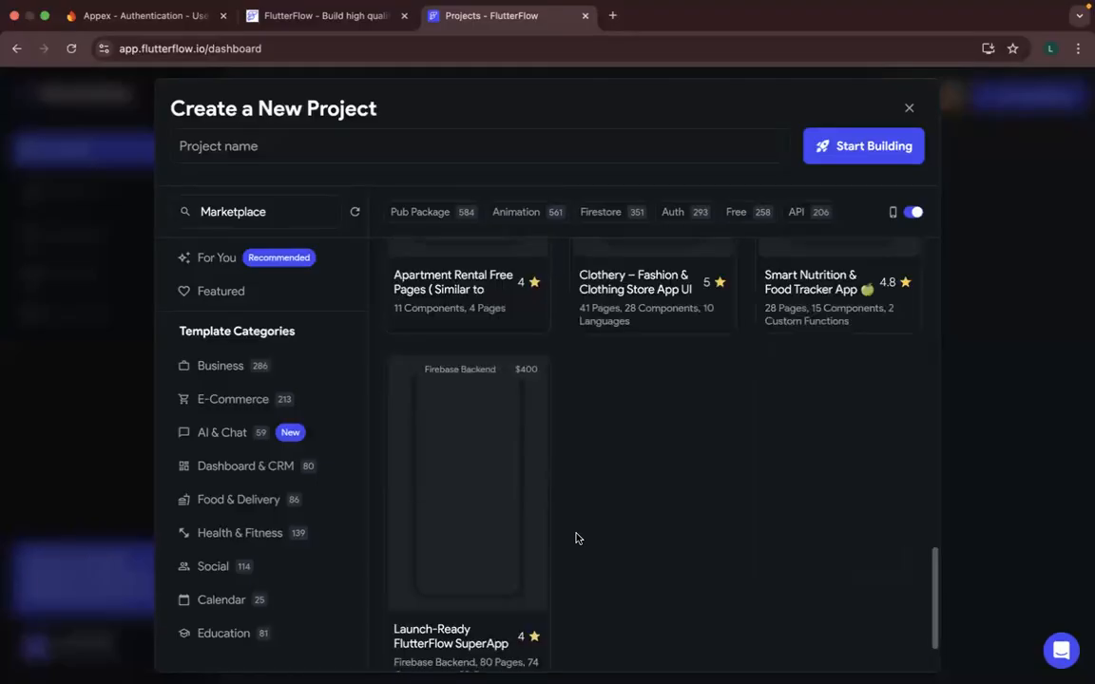
{"action": "scroll", "coordinate": [575, 539], "scroll_direction": "up", "scroll_amount": 3}
{"action": "scroll", "coordinate": [575, 539], "scroll_direction": "up", "scroll_amount": 3}
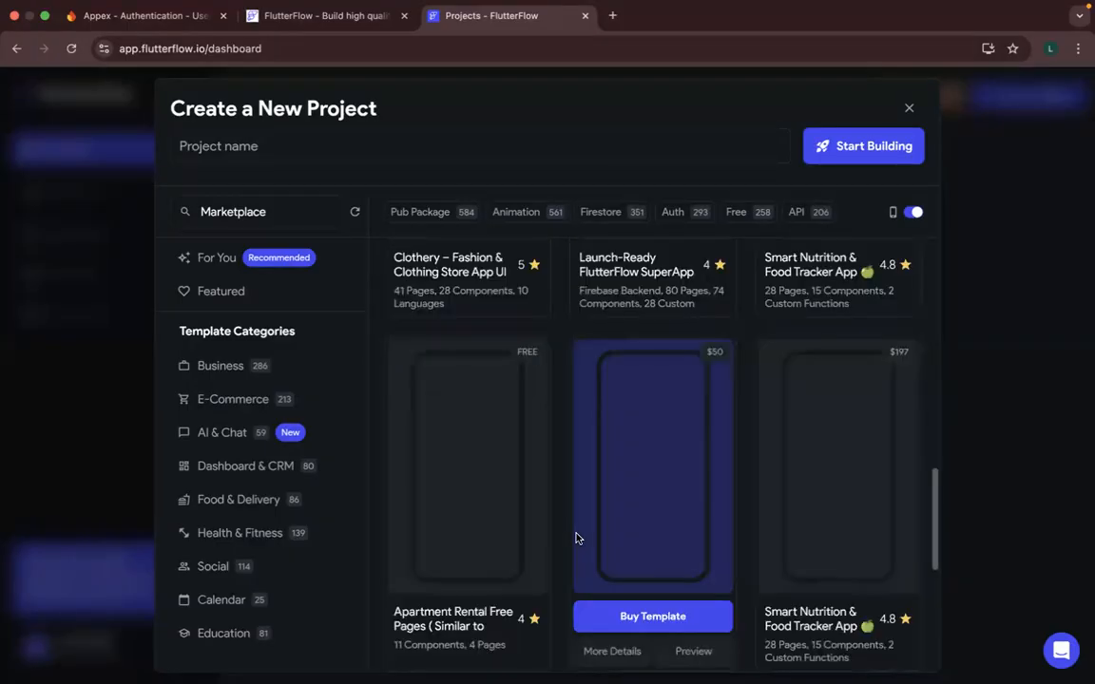
{"action": "scroll", "coordinate": [575, 539], "scroll_direction": "up", "scroll_amount": 7}
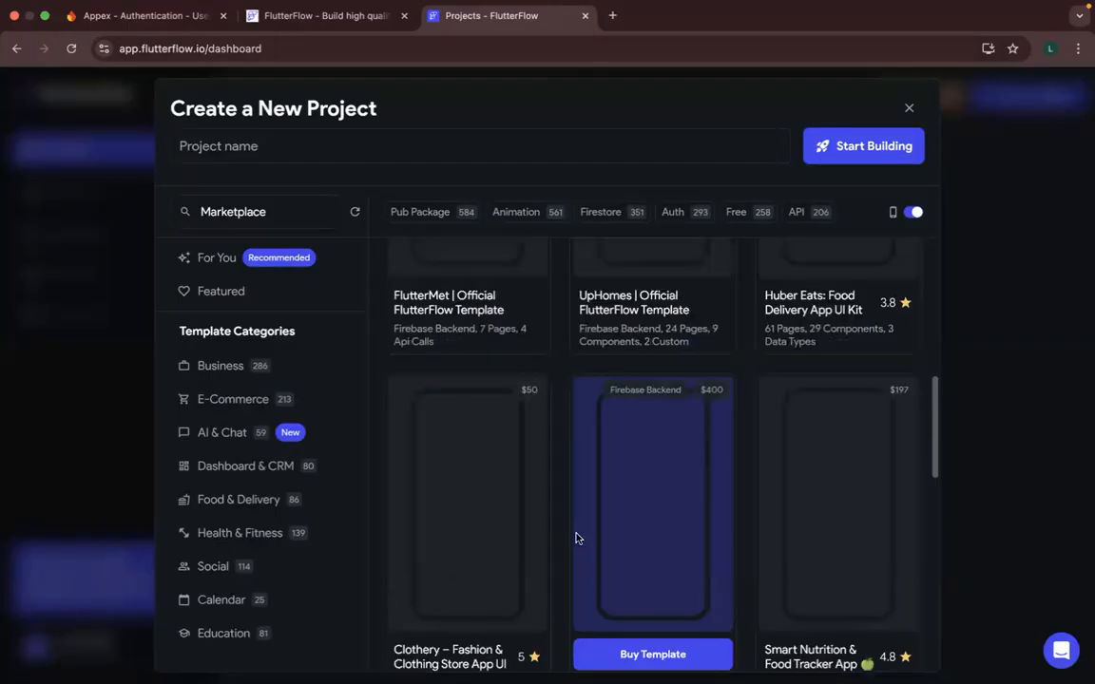
{"action": "scroll", "coordinate": [661, 468], "scroll_direction": "up", "scroll_amount": 5}
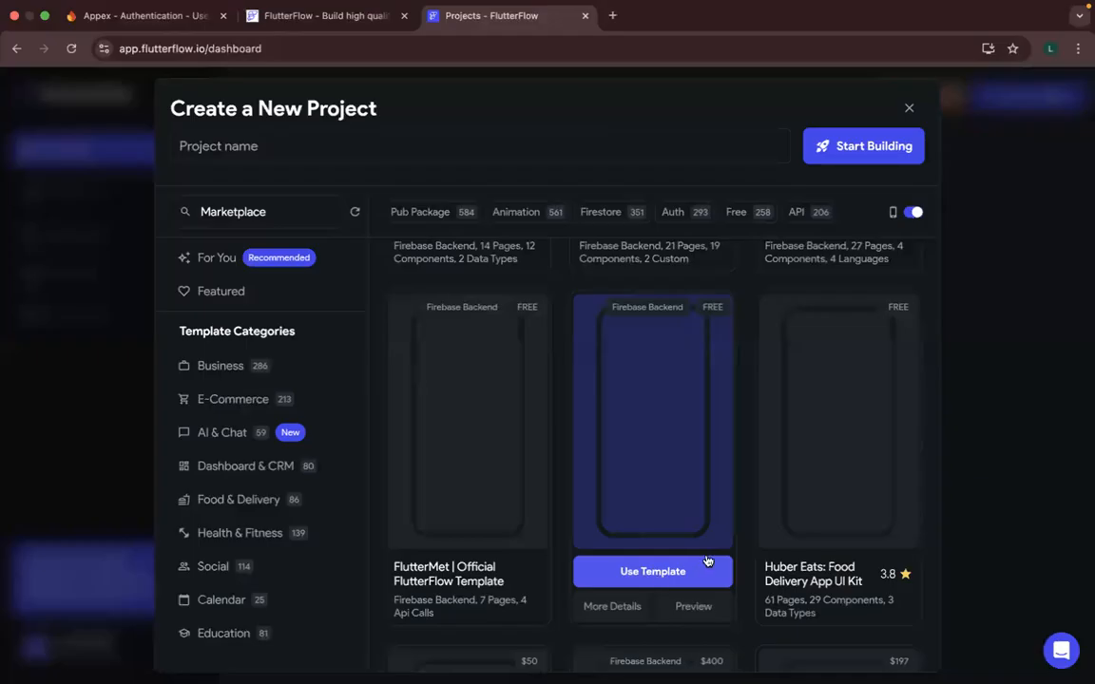
- Check the UpHomes official template in its project naming dialog, then return to the template list
{"action": "scroll", "coordinate": [681, 454], "scroll_direction": "down", "scroll_amount": 2}
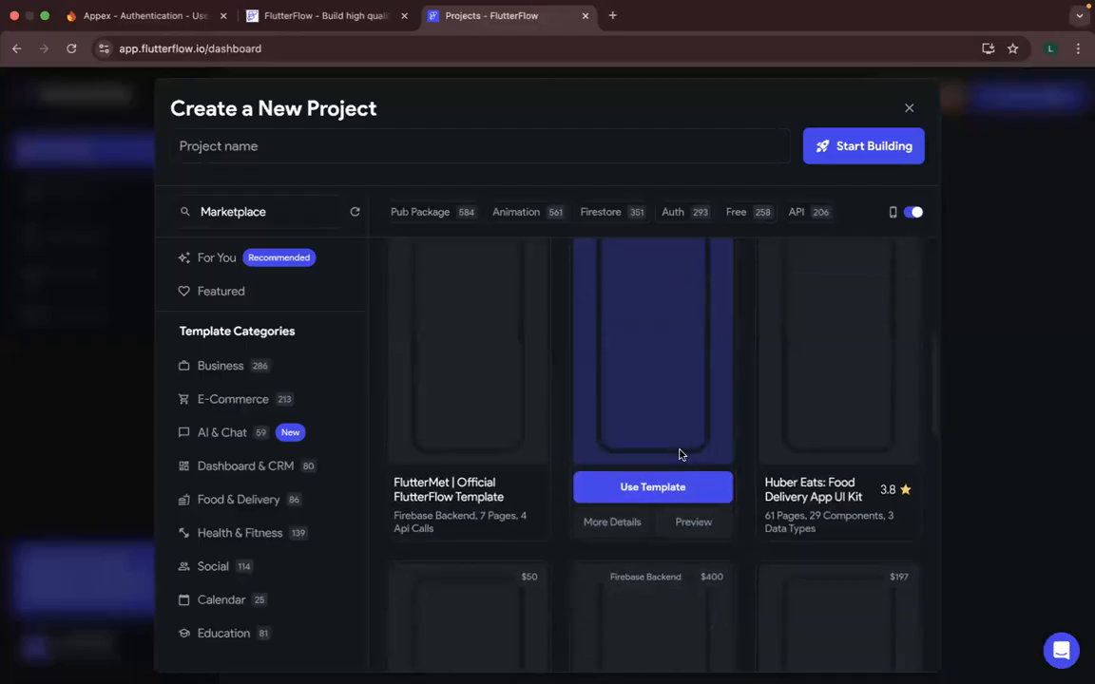
{"action": "scroll", "coordinate": [681, 453], "scroll_direction": "up", "scroll_amount": 2}
{"action": "left_click", "coordinate": [666, 557]}
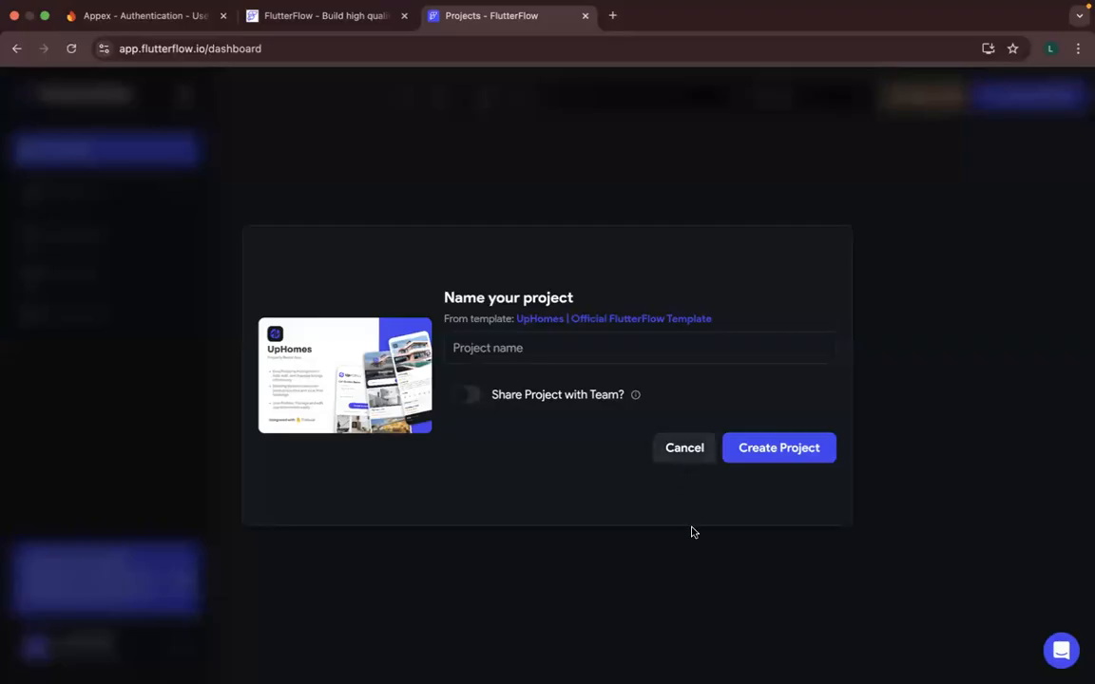
{"action": "left_click", "coordinate": [693, 533]}
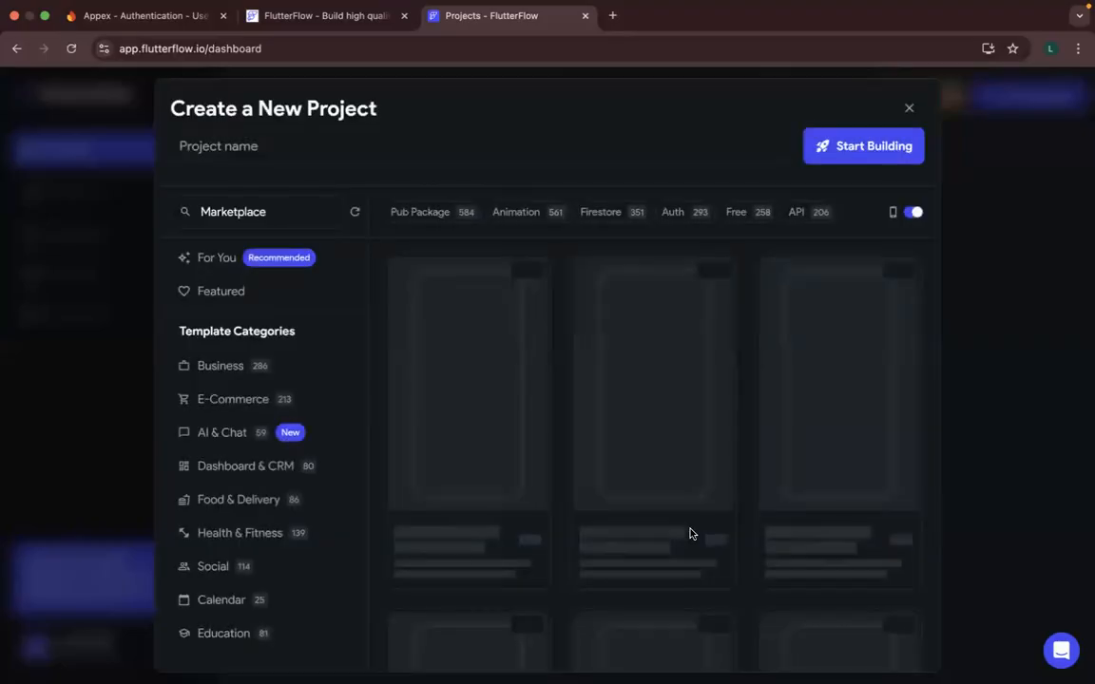
- Filter the Marketplace templates by Auth, browse the results and go to the next page
{"action": "left_click", "coordinate": [678, 216]}
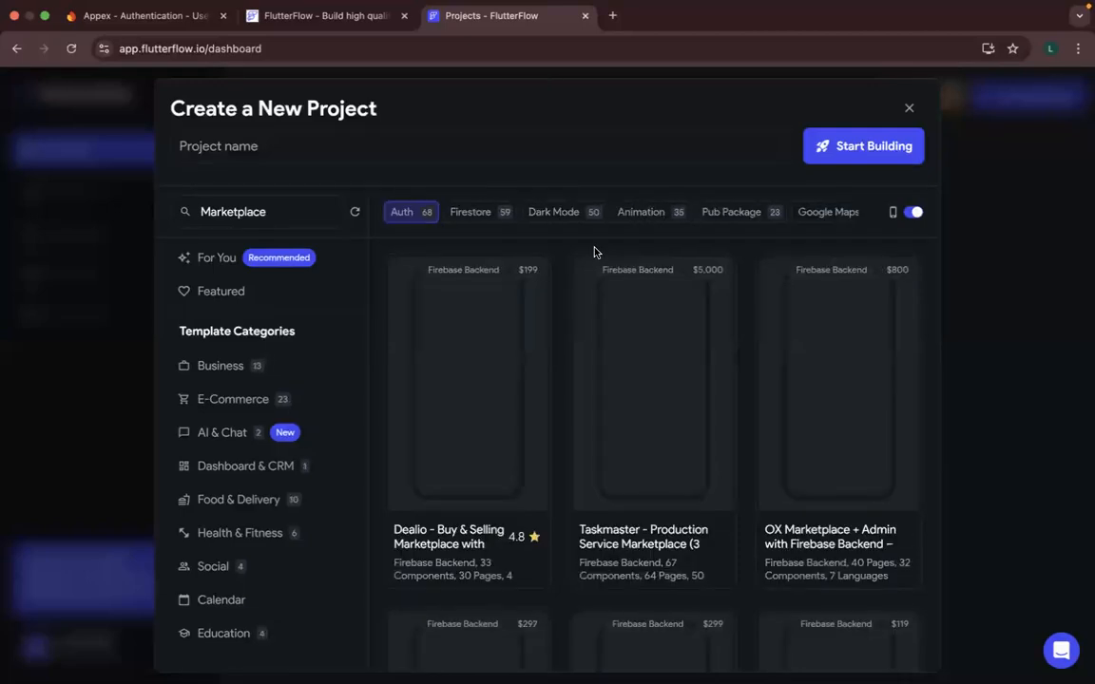
{"action": "scroll", "coordinate": [560, 611], "scroll_direction": "down", "scroll_amount": 1}
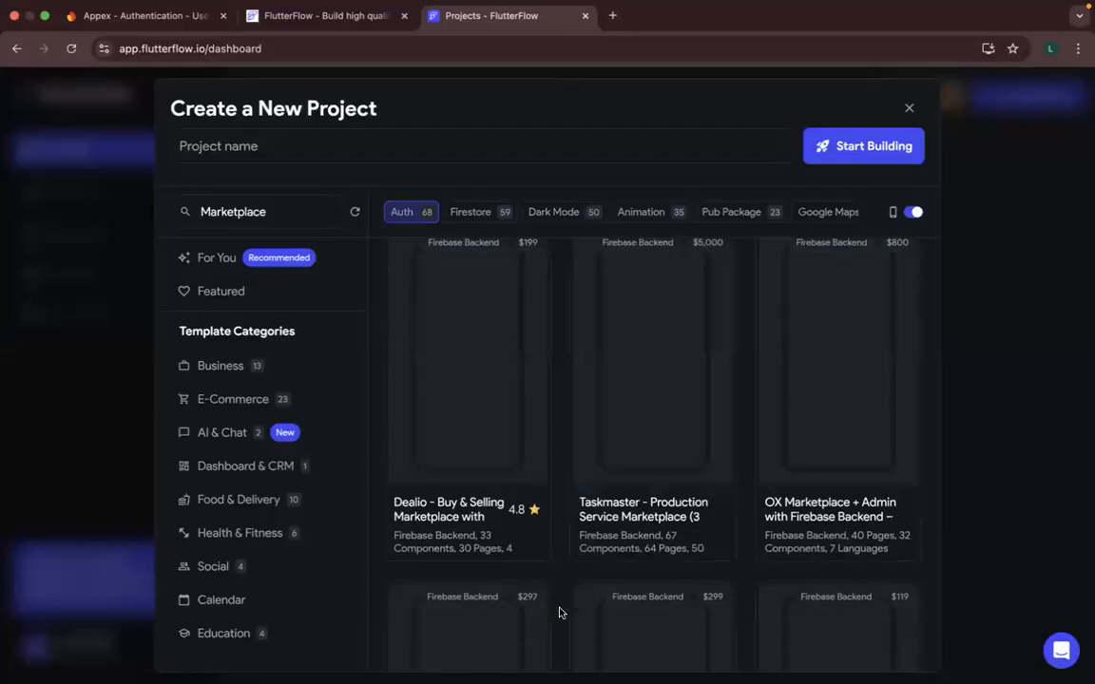
{"action": "scroll", "coordinate": [560, 613], "scroll_direction": "down", "scroll_amount": 3}
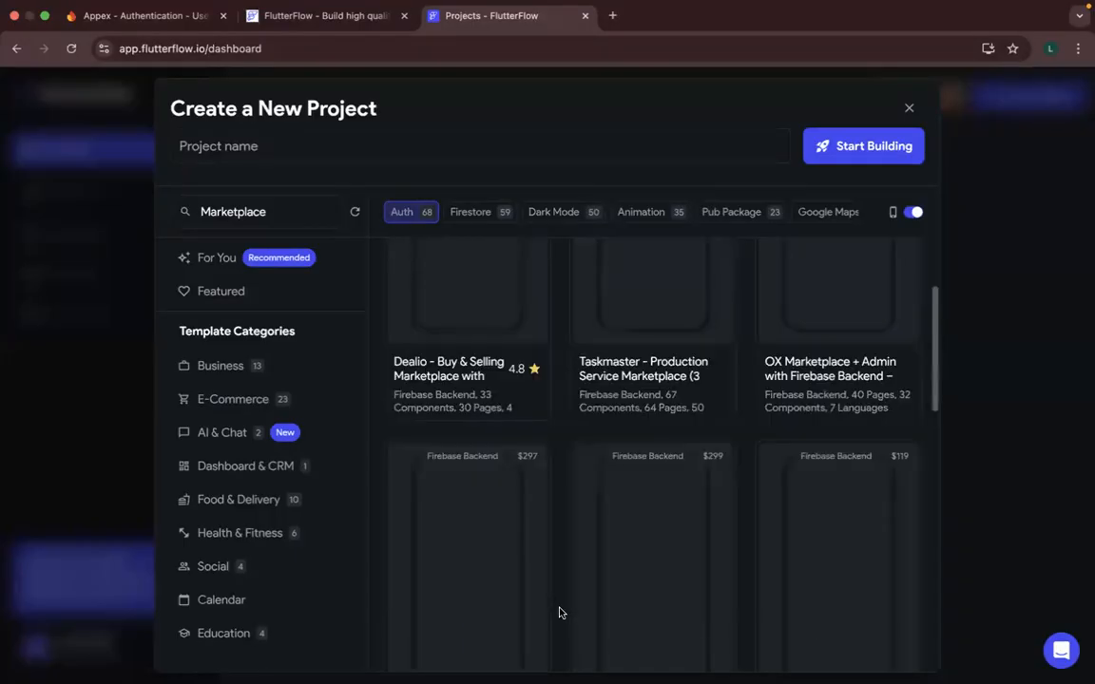
{"action": "scroll", "coordinate": [560, 613], "scroll_direction": "down", "scroll_amount": 5}
{"action": "scroll", "coordinate": [560, 613], "scroll_direction": "down", "scroll_amount": 5}
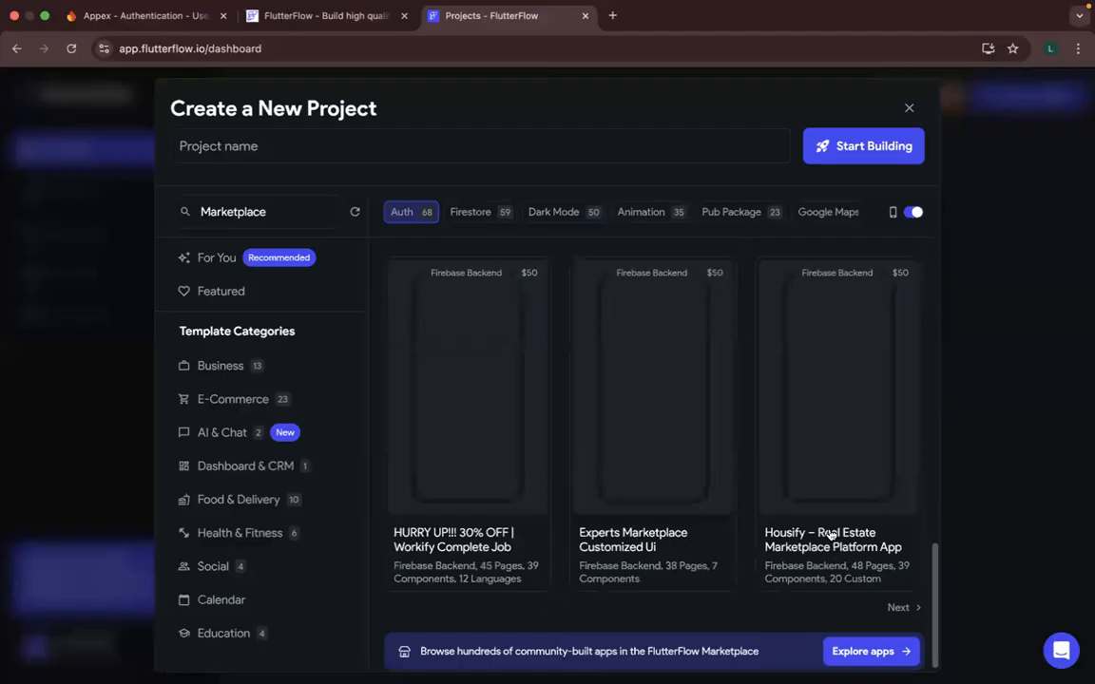
{"action": "scroll", "coordinate": [890, 602], "scroll_direction": "down", "scroll_amount": 1}
{"action": "left_click", "coordinate": [898, 595]}
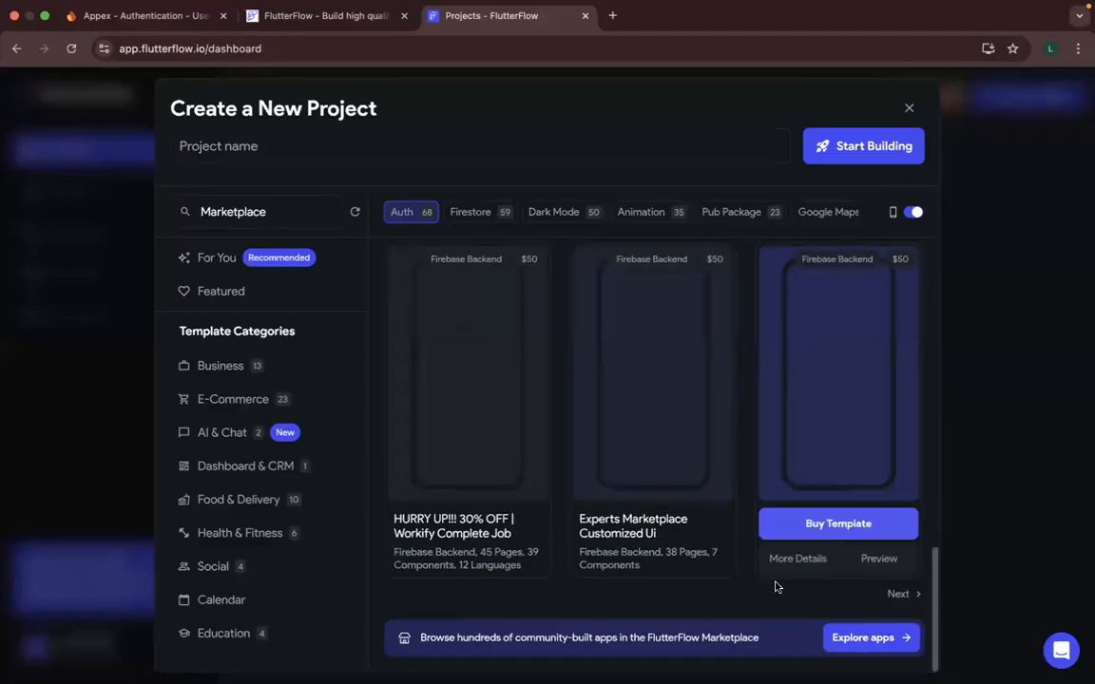
- Find the free E-Commerce Sample Application template on this page, open its project naming dialog and cancel it
{"action": "scroll", "coordinate": [584, 586], "scroll_direction": "down", "scroll_amount": 3}
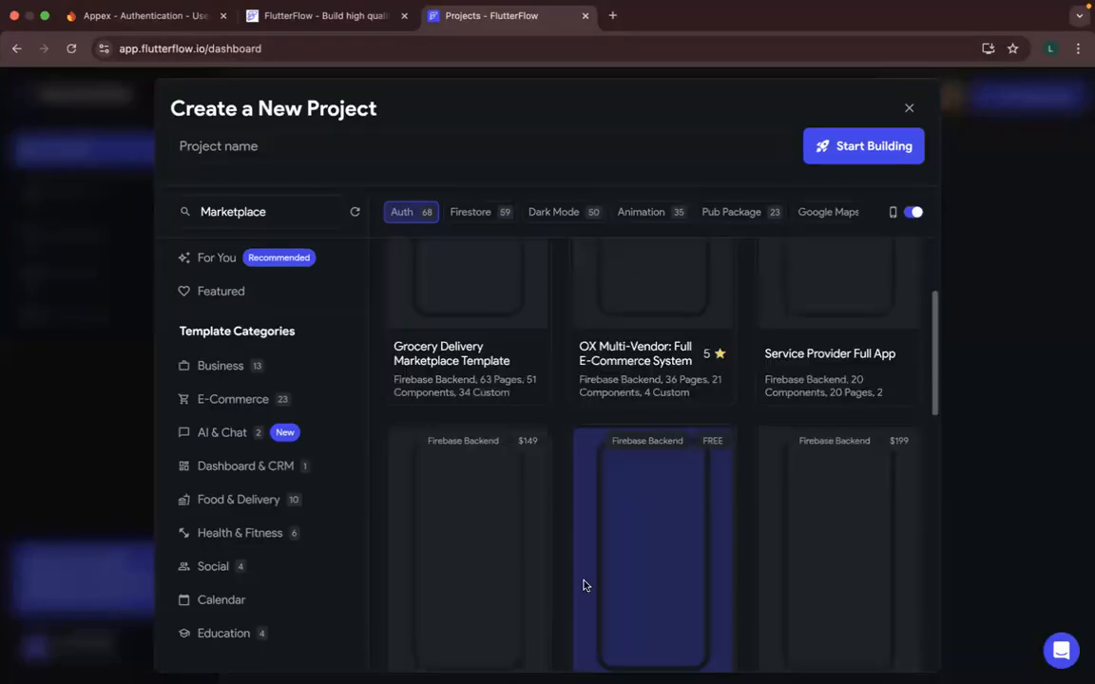
{"action": "scroll", "coordinate": [584, 585], "scroll_direction": "down", "scroll_amount": 2}
{"action": "scroll", "coordinate": [665, 451], "scroll_direction": "down", "scroll_amount": 3}
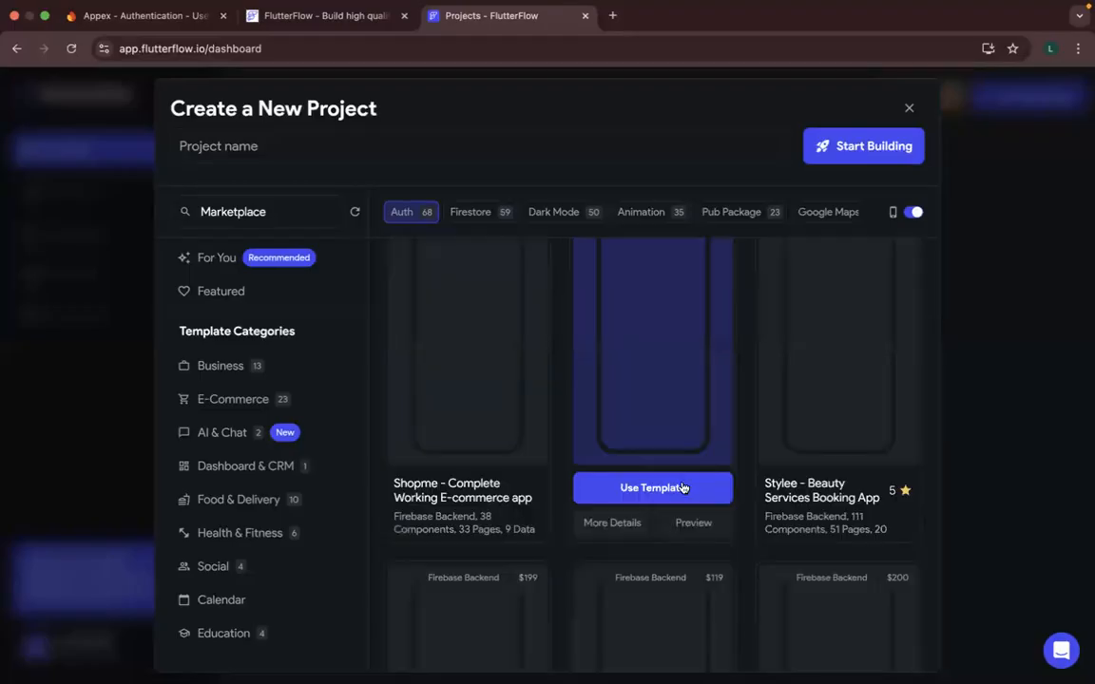
{"action": "left_click", "coordinate": [681, 490]}
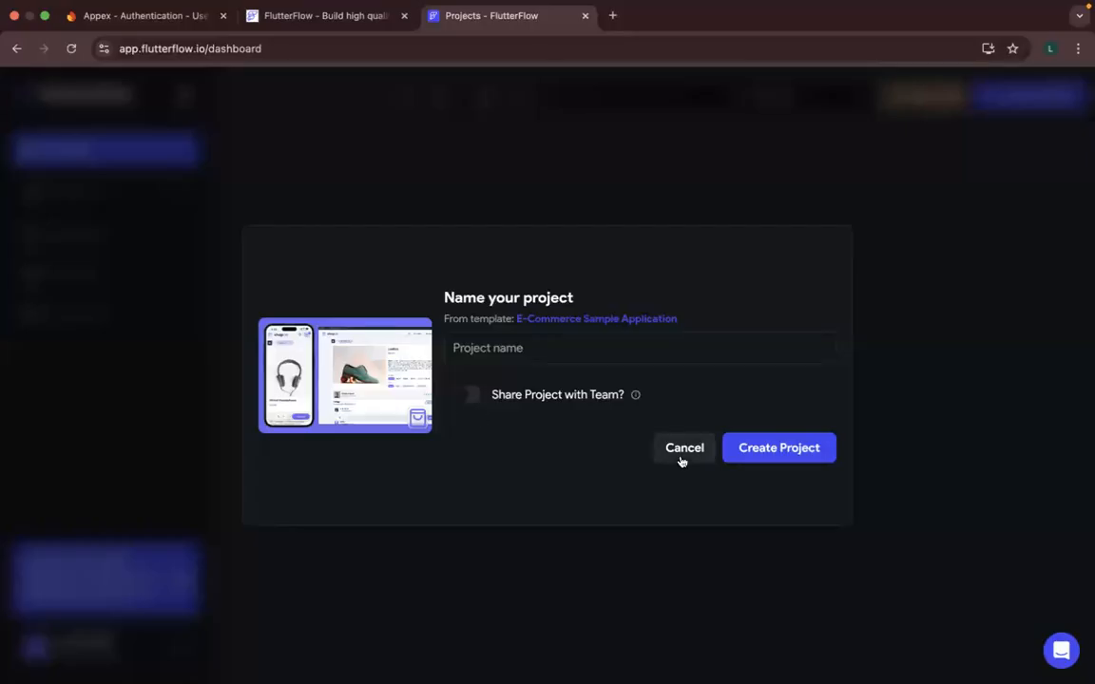
{"action": "left_click", "coordinate": [681, 460]}
- Browse the free official Auth templates and view the UpHomes template's naming dialog again before cancelling it
{"action": "scroll", "coordinate": [582, 502], "scroll_direction": "down", "scroll_amount": 1}
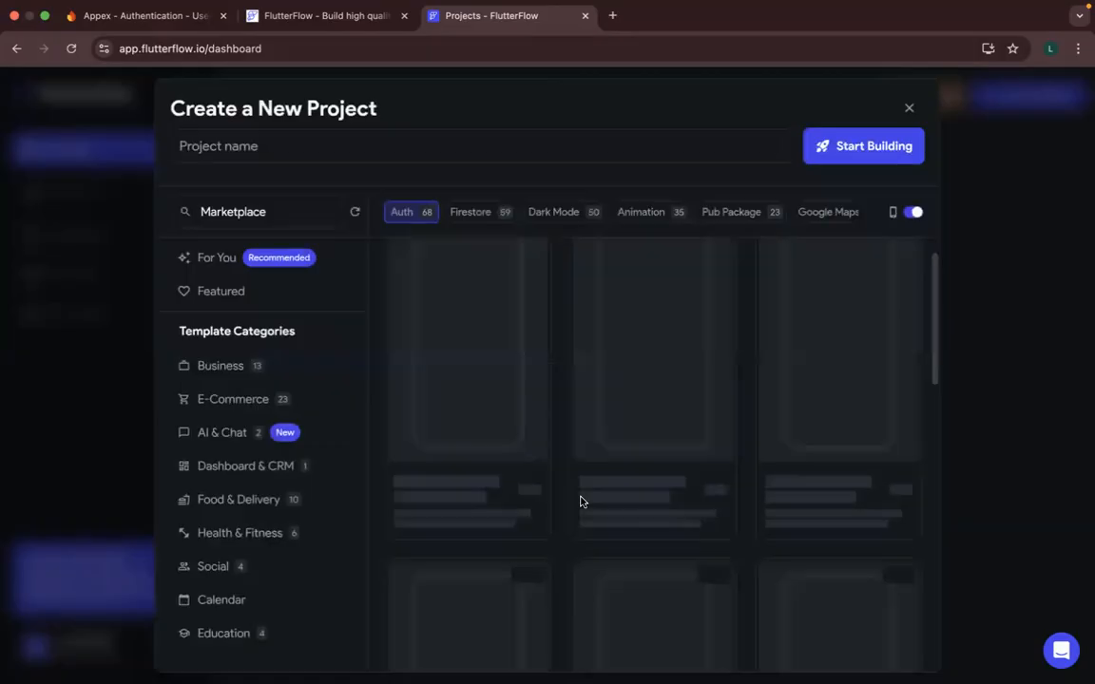
{"action": "scroll", "coordinate": [581, 502], "scroll_direction": "down", "scroll_amount": 4}
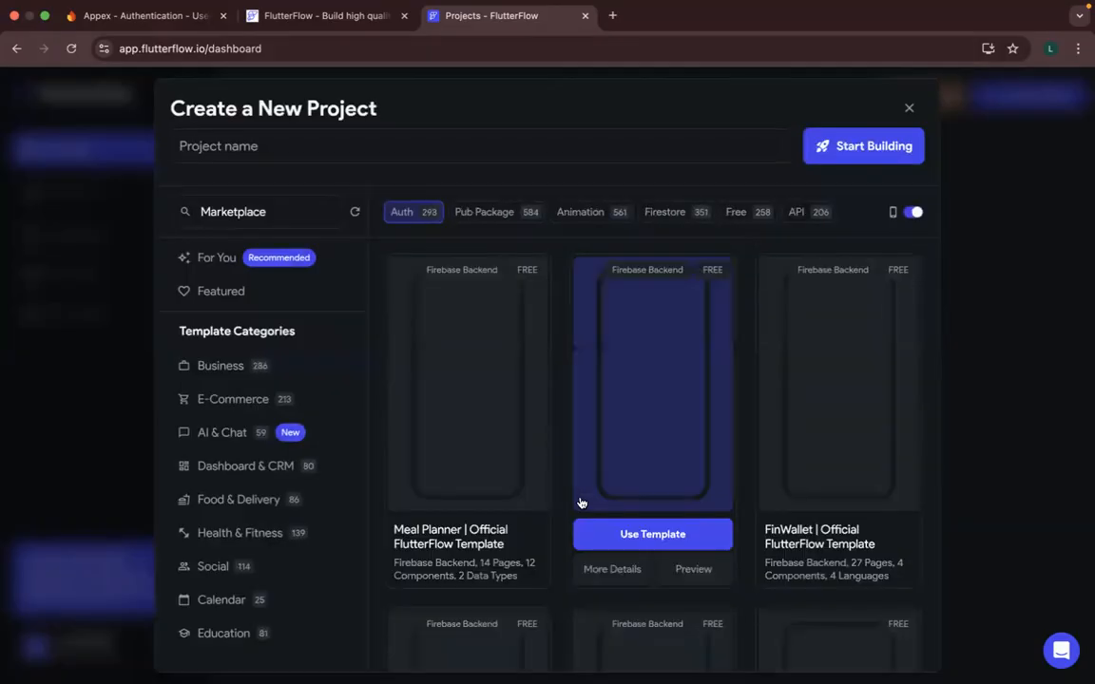
{"action": "scroll", "coordinate": [582, 503], "scroll_direction": "down", "scroll_amount": 2}
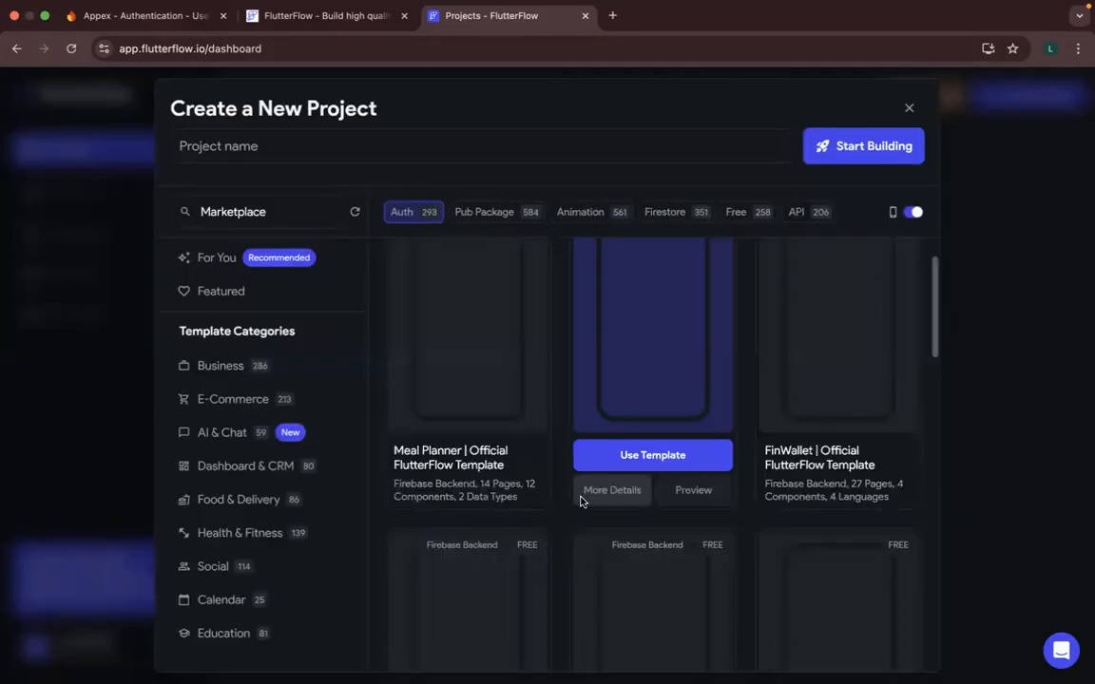
{"action": "scroll", "coordinate": [581, 502], "scroll_direction": "down", "scroll_amount": 5}
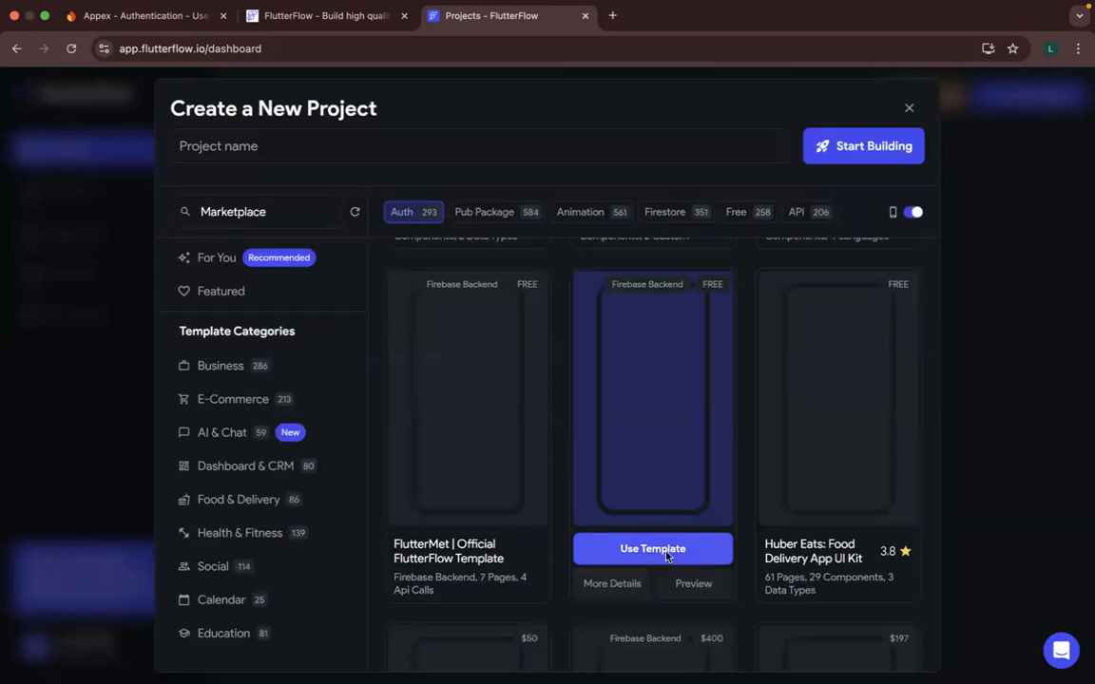
{"action": "left_click", "coordinate": [669, 557]}
{"action": "left_click", "coordinate": [681, 447]}
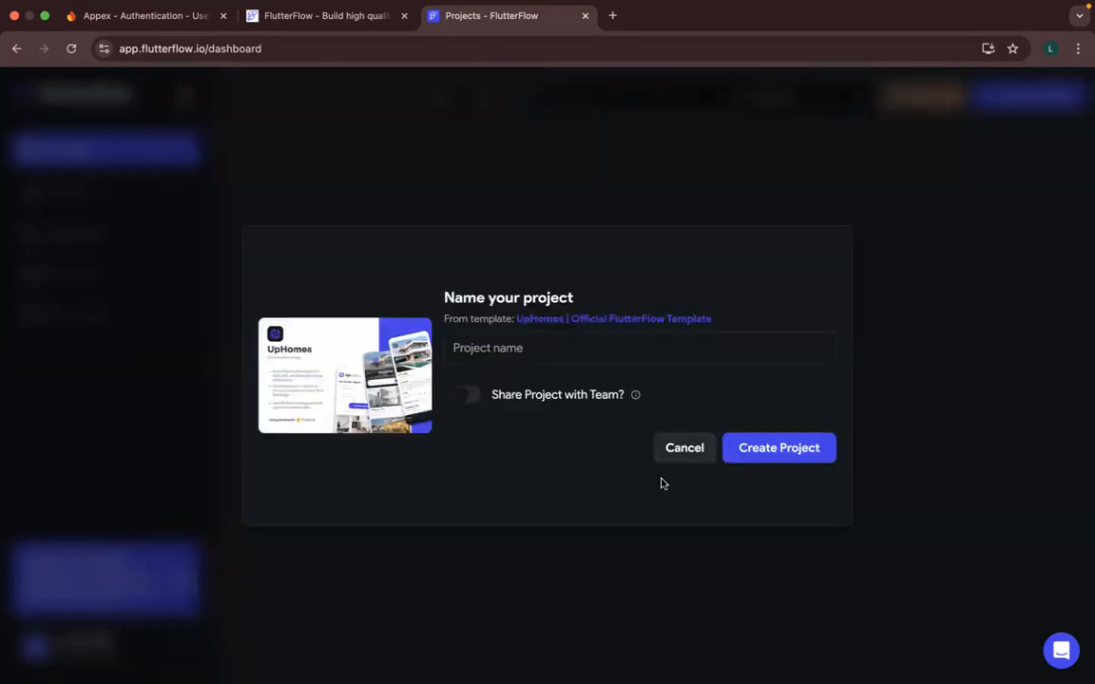
- Check the FlutterMet official template in its naming dialog, cancel it and request a preview of the Meal Planner official template
{"action": "scroll", "coordinate": [565, 597], "scroll_direction": "down", "scroll_amount": 3}
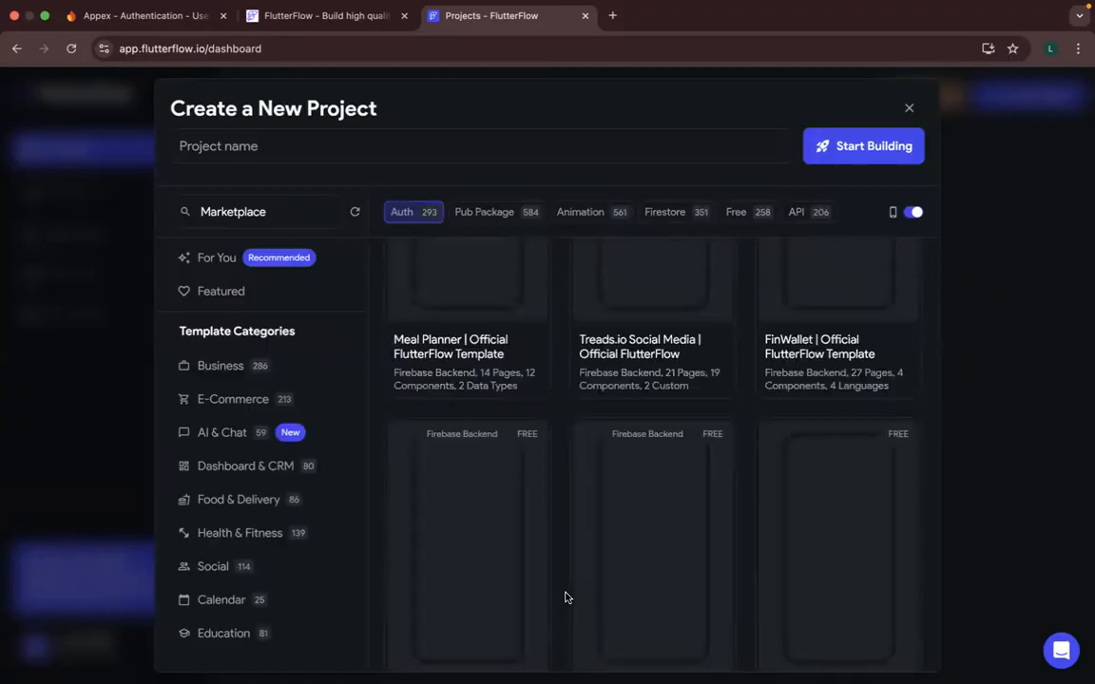
{"action": "scroll", "coordinate": [564, 595], "scroll_direction": "down", "scroll_amount": 1}
{"action": "scroll", "coordinate": [561, 551], "scroll_direction": "down", "scroll_amount": 2}
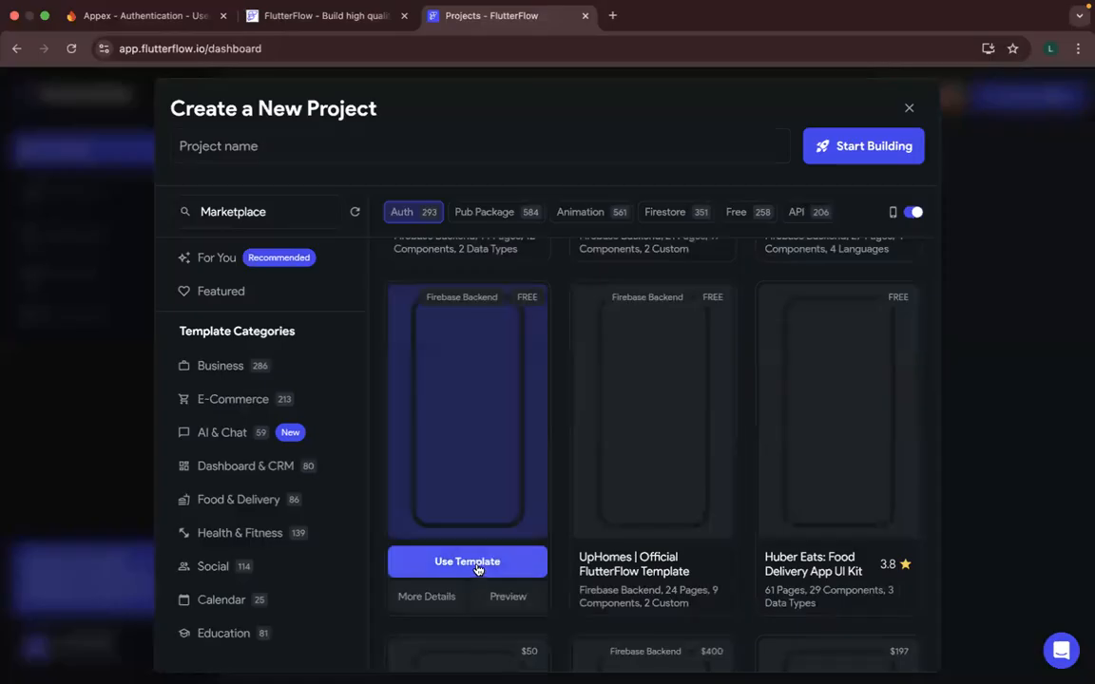
{"action": "left_click", "coordinate": [478, 569]}
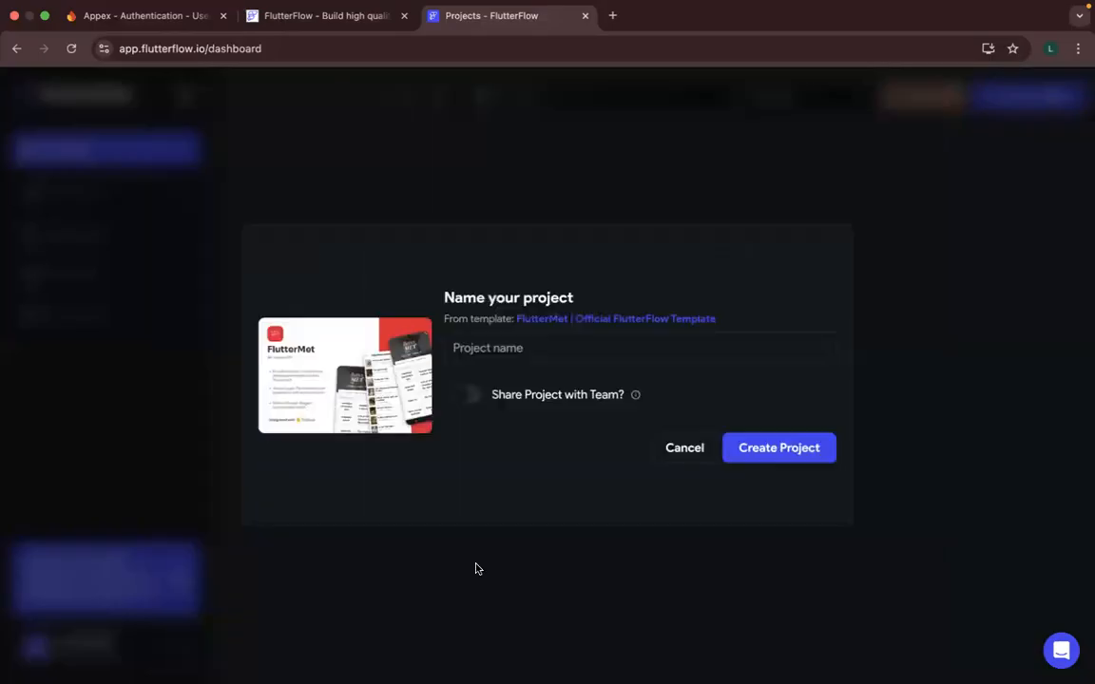
{"action": "left_click", "coordinate": [684, 452]}
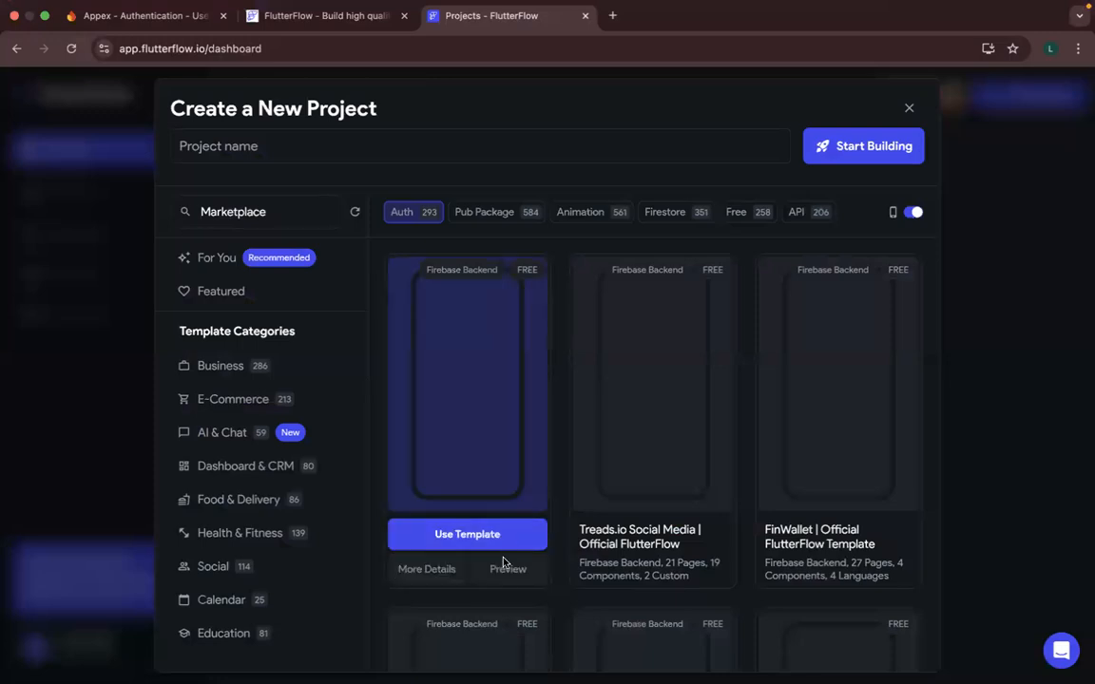
{"action": "left_click", "coordinate": [504, 570]}
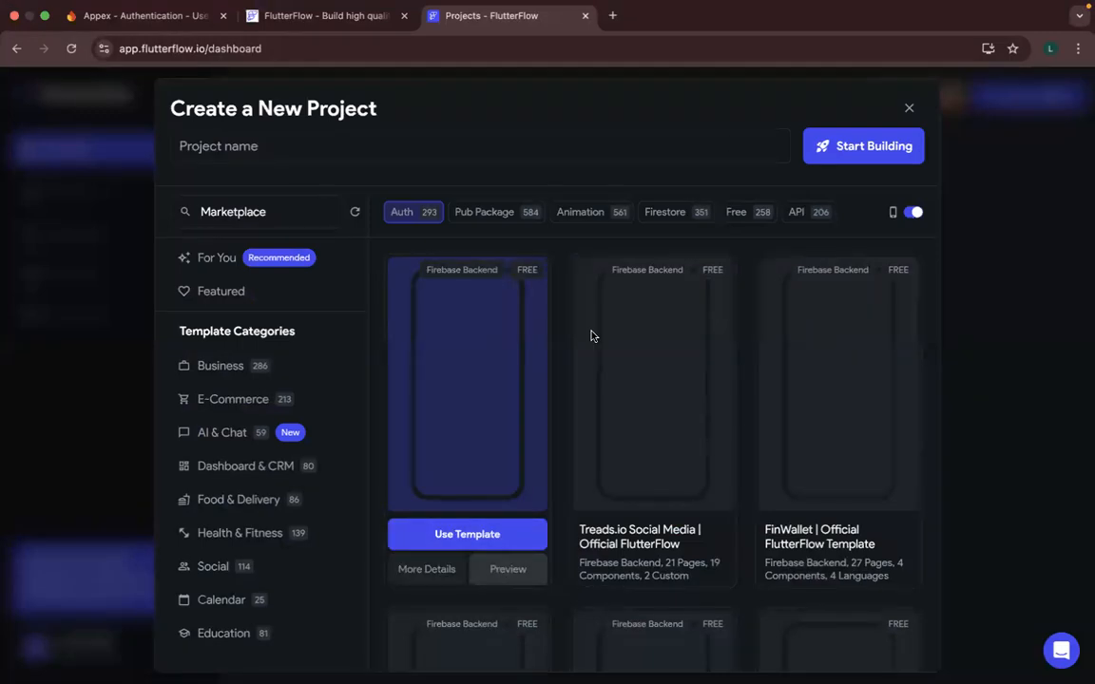
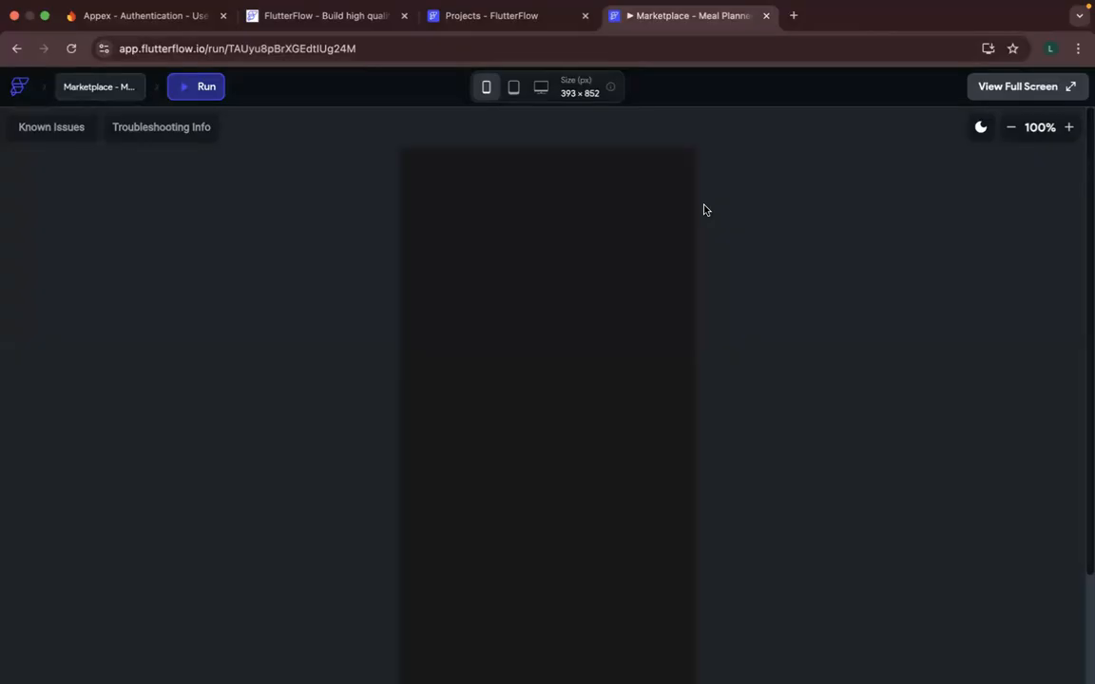
- Preview the Meal Planner template at 80% zoom and view its Sign In and Create an account pages
{"action": "left_click", "coordinate": [1012, 134]}
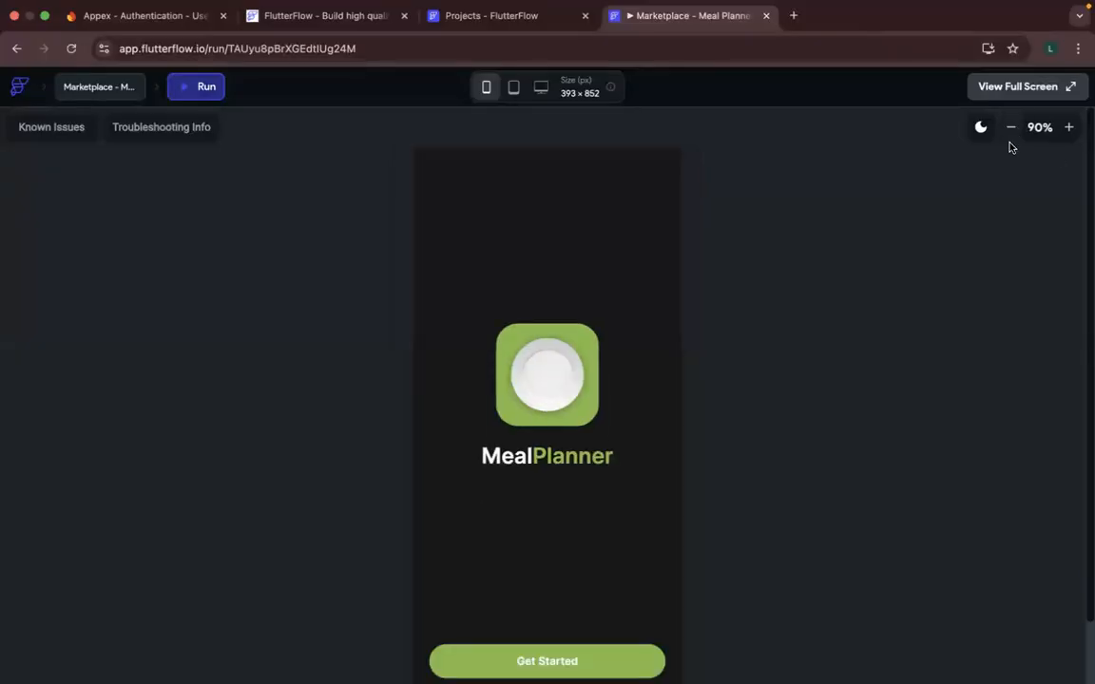
{"action": "left_click", "coordinate": [1011, 130]}
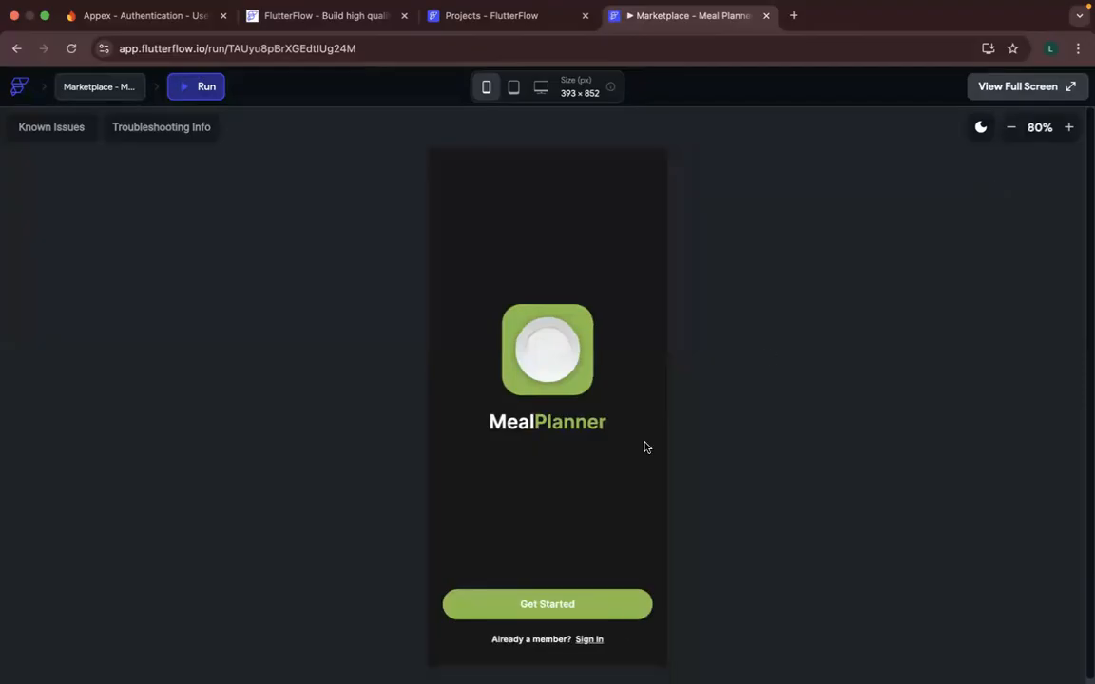
{"action": "left_click", "coordinate": [589, 640]}
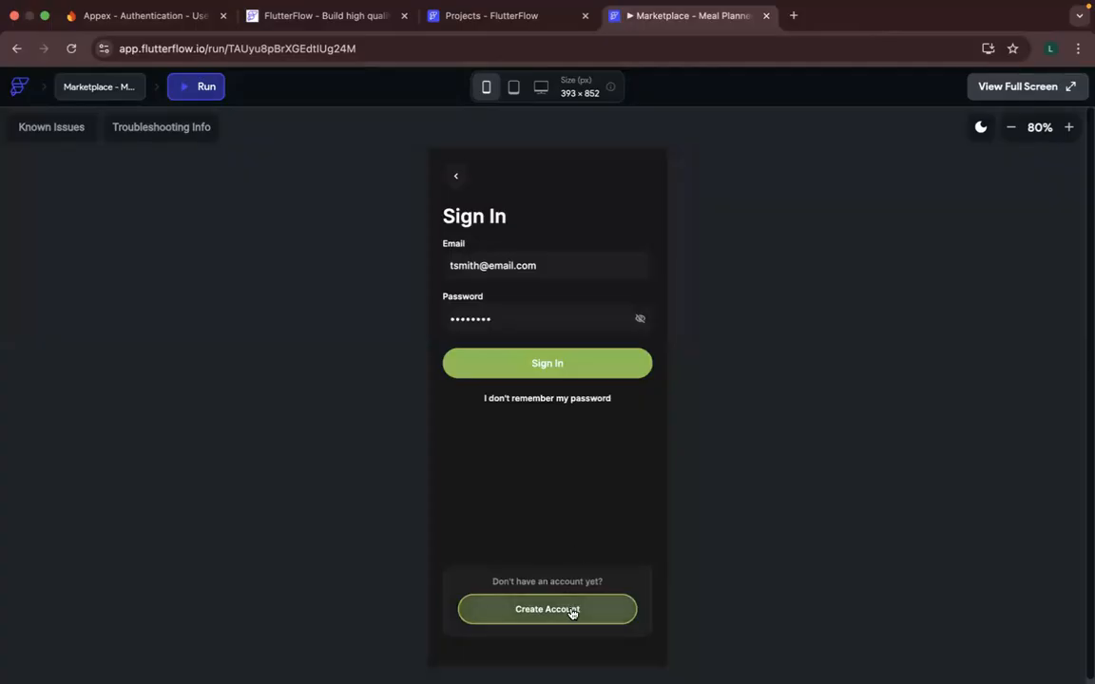
{"action": "left_click", "coordinate": [575, 613]}
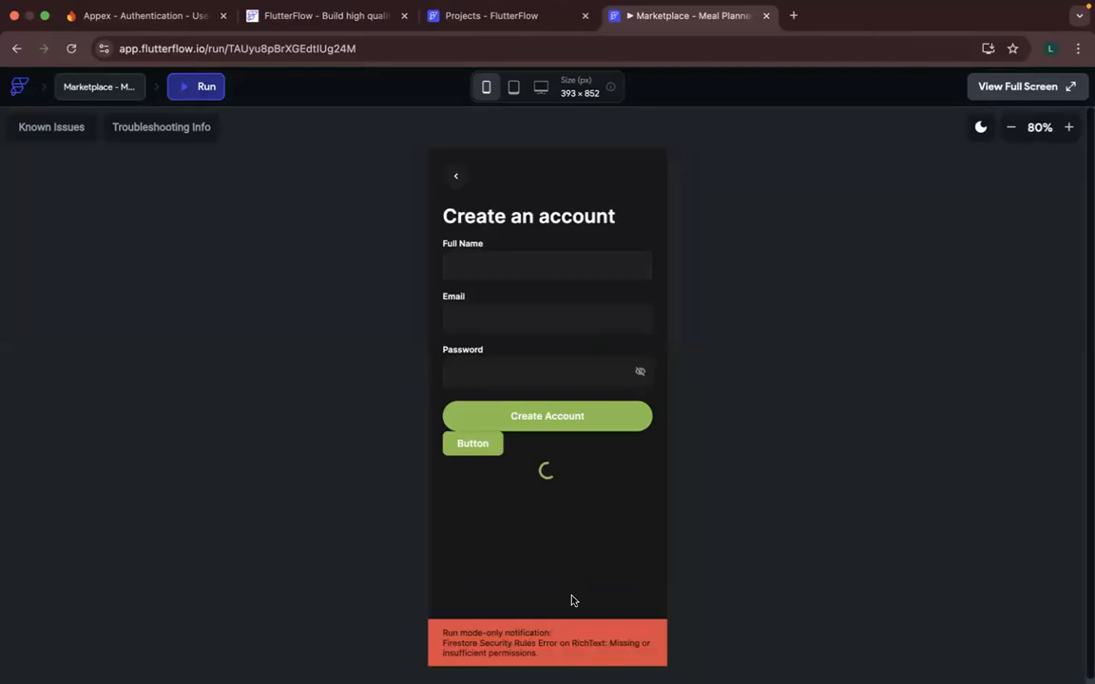
- Create a project named Appex from the Meal Planner template and skip the welcome introduction
{"action": "left_click", "coordinate": [498, 19]}
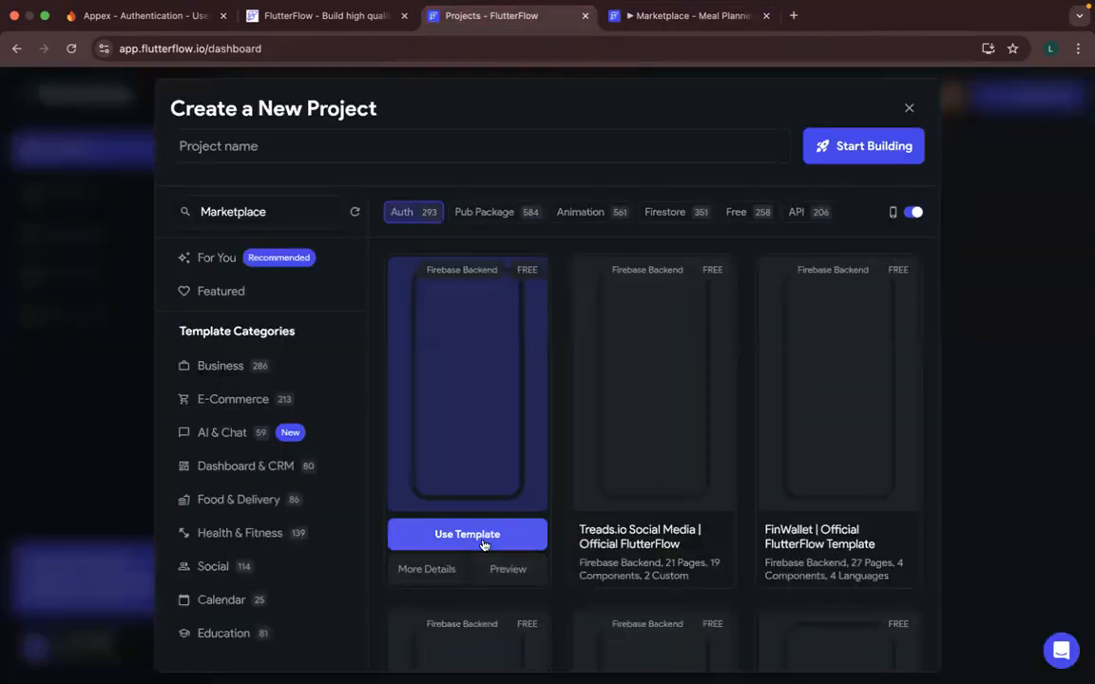
{"action": "left_click", "coordinate": [481, 537]}
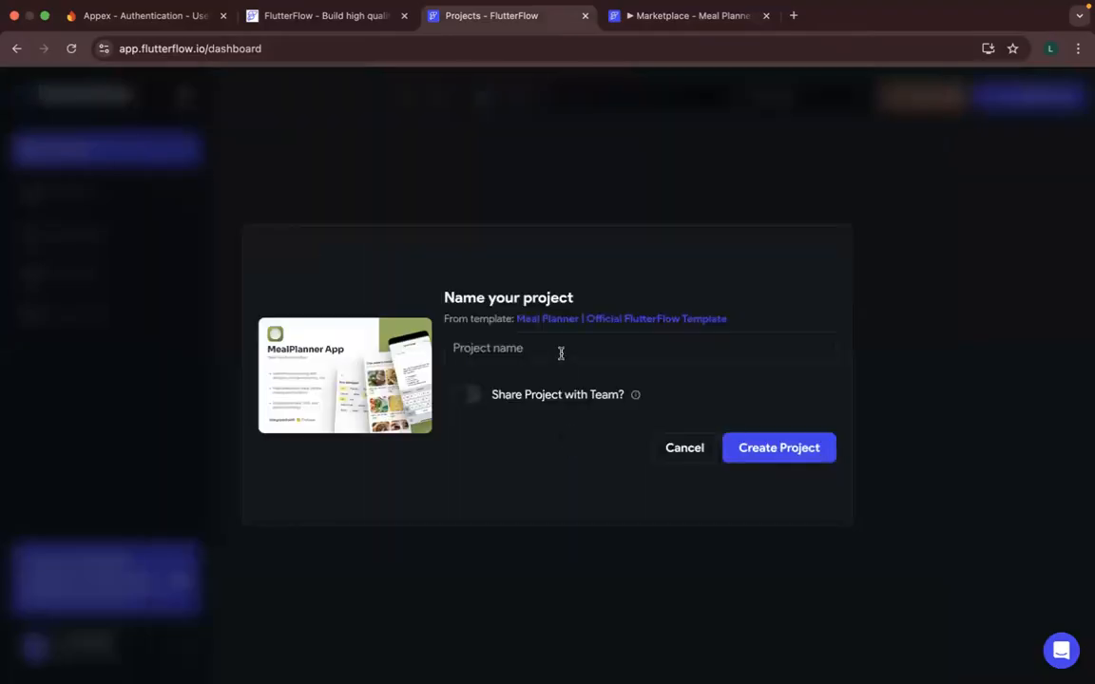
{"action": "type", "text": "Ape"}
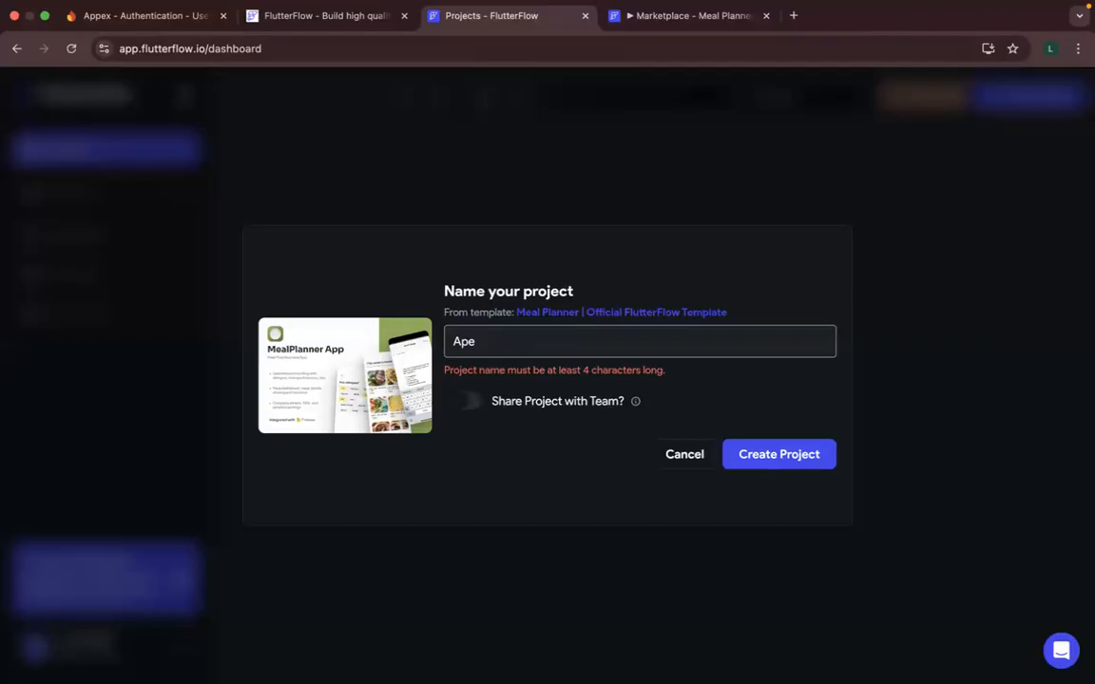
{"action": "key", "text": "BackSpace"}
{"action": "type", "text": "pex"}
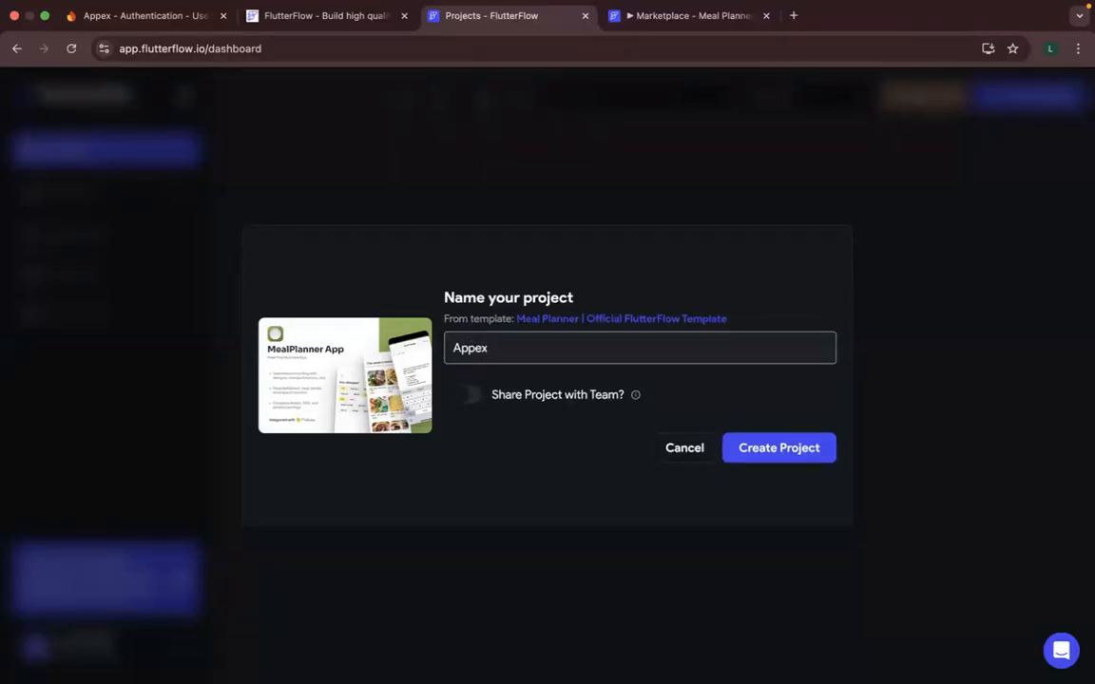
{"action": "left_click", "coordinate": [757, 453]}
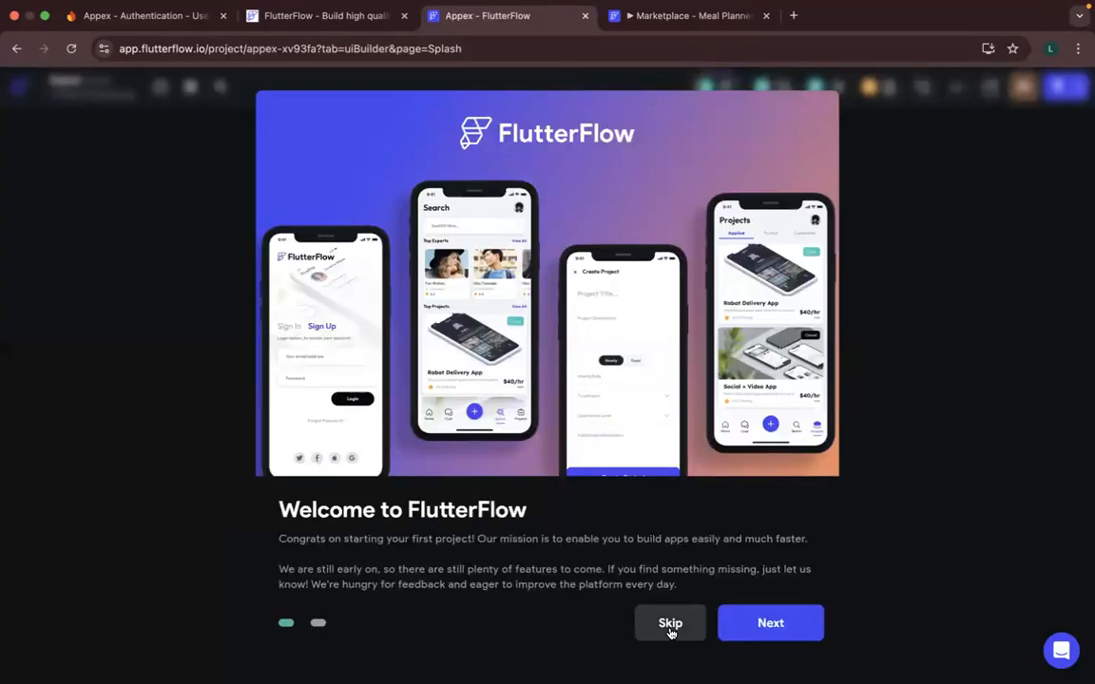
{"action": "left_click", "coordinate": [671, 625]}
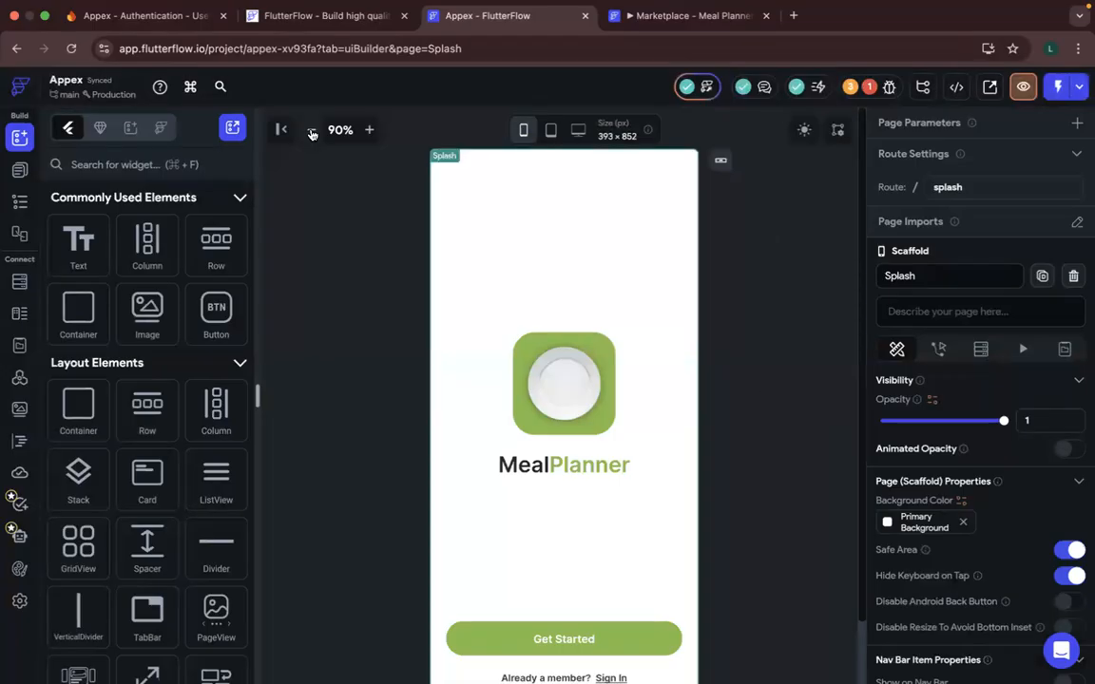
- Examine the SignIn and Onboarding_CreateAccount pages in the project's Onboarding folder
{"action": "left_click", "coordinate": [310, 131]}
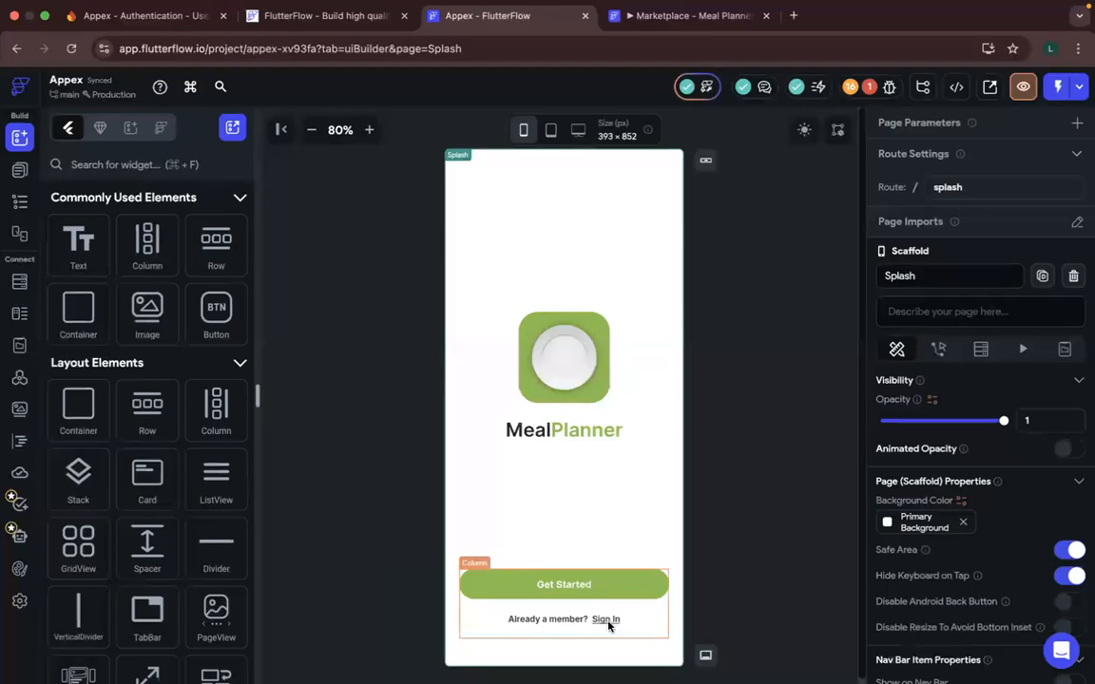
{"action": "left_click", "coordinate": [21, 169]}
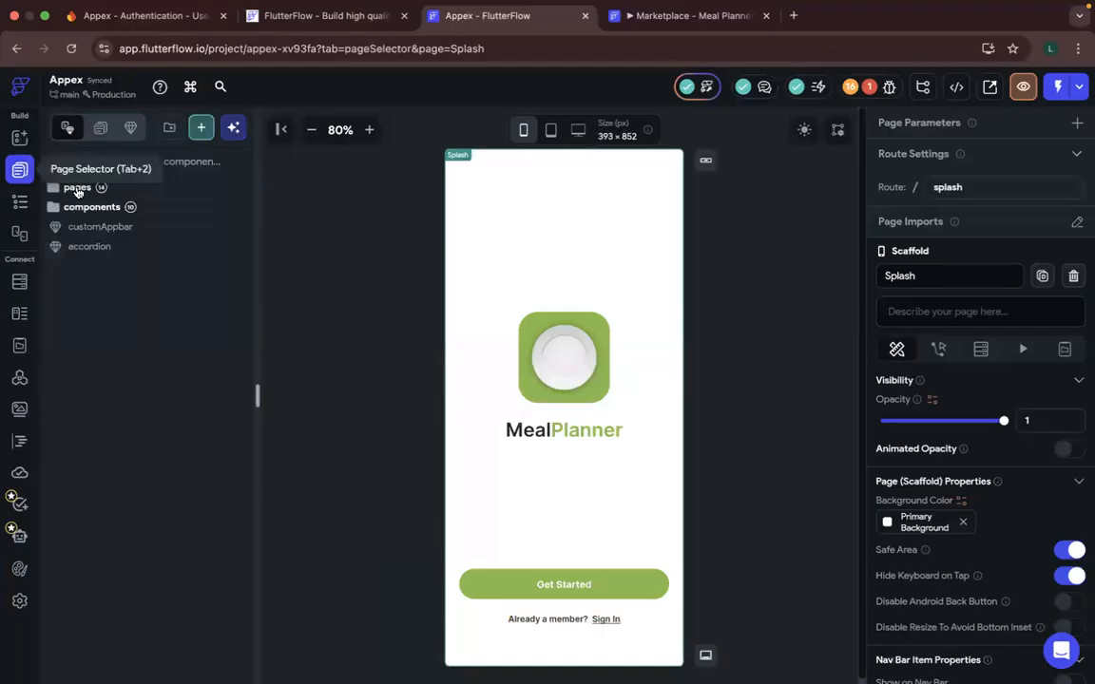
{"action": "left_click", "coordinate": [78, 189]}
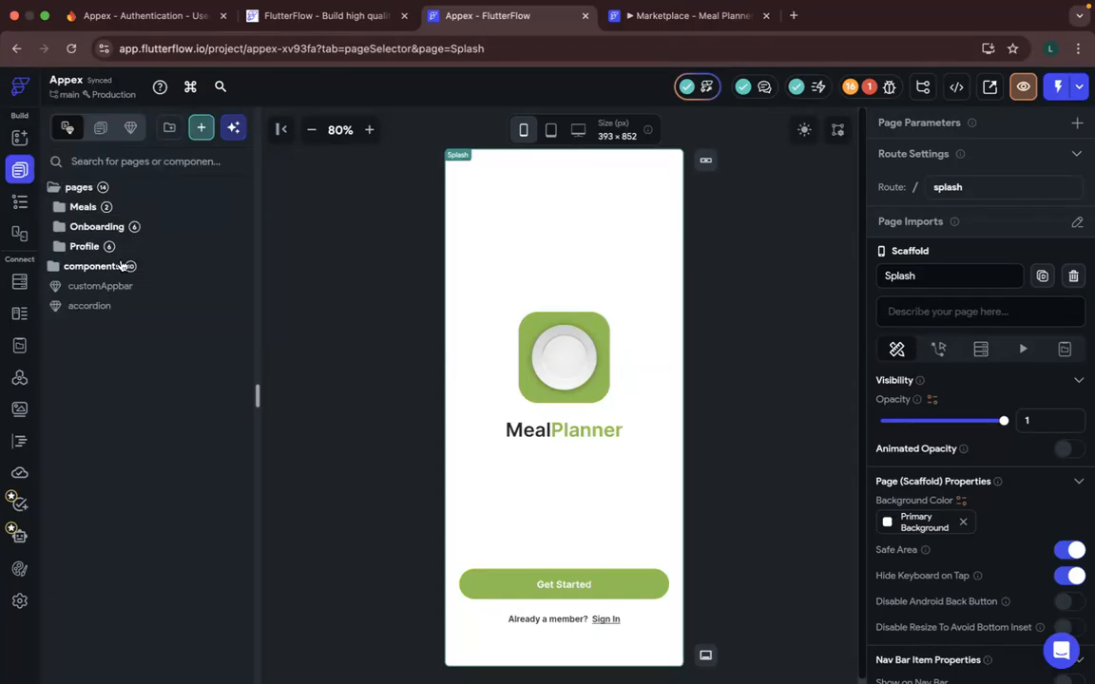
{"action": "left_click", "coordinate": [90, 229]}
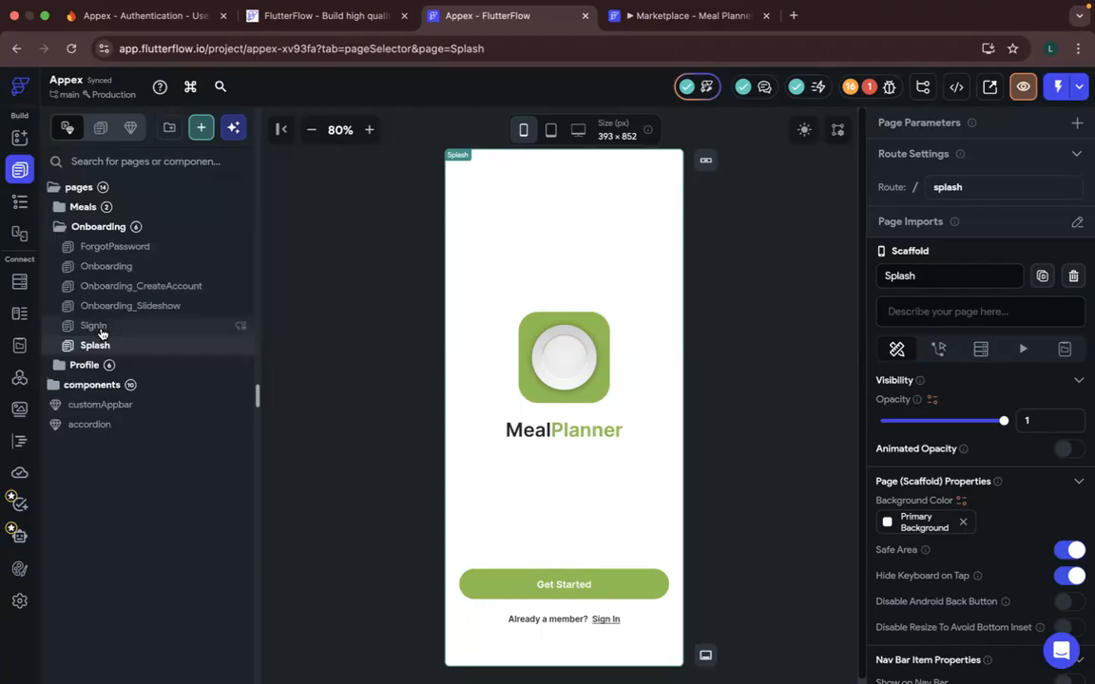
{"action": "left_click", "coordinate": [95, 326]}
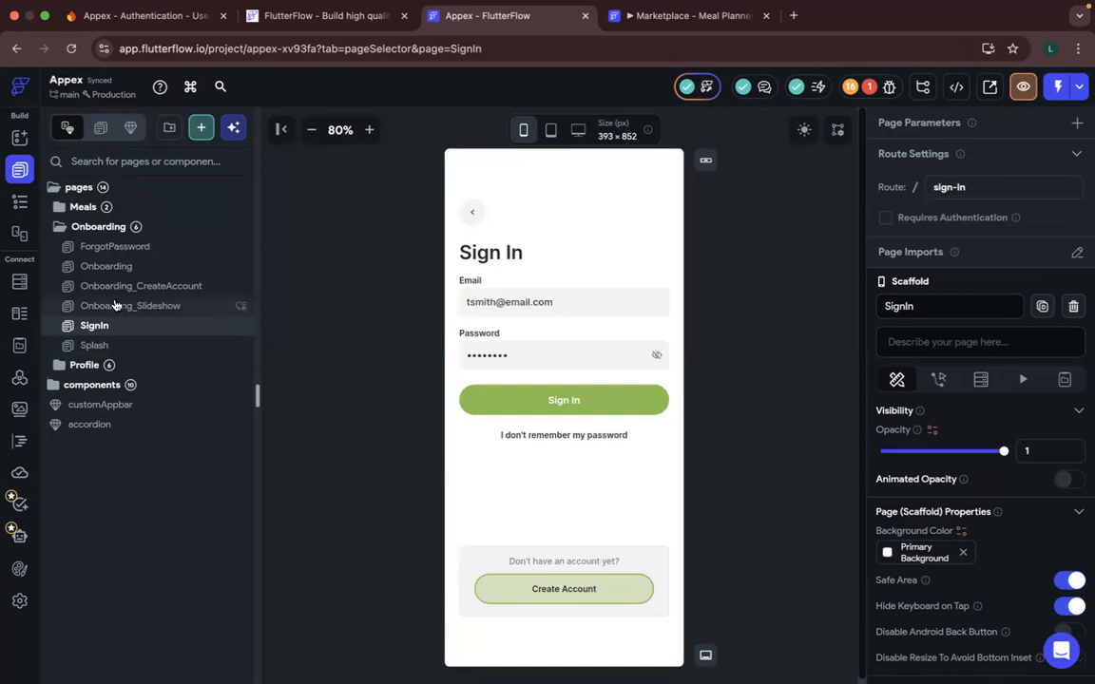
{"action": "left_click", "coordinate": [135, 287]}
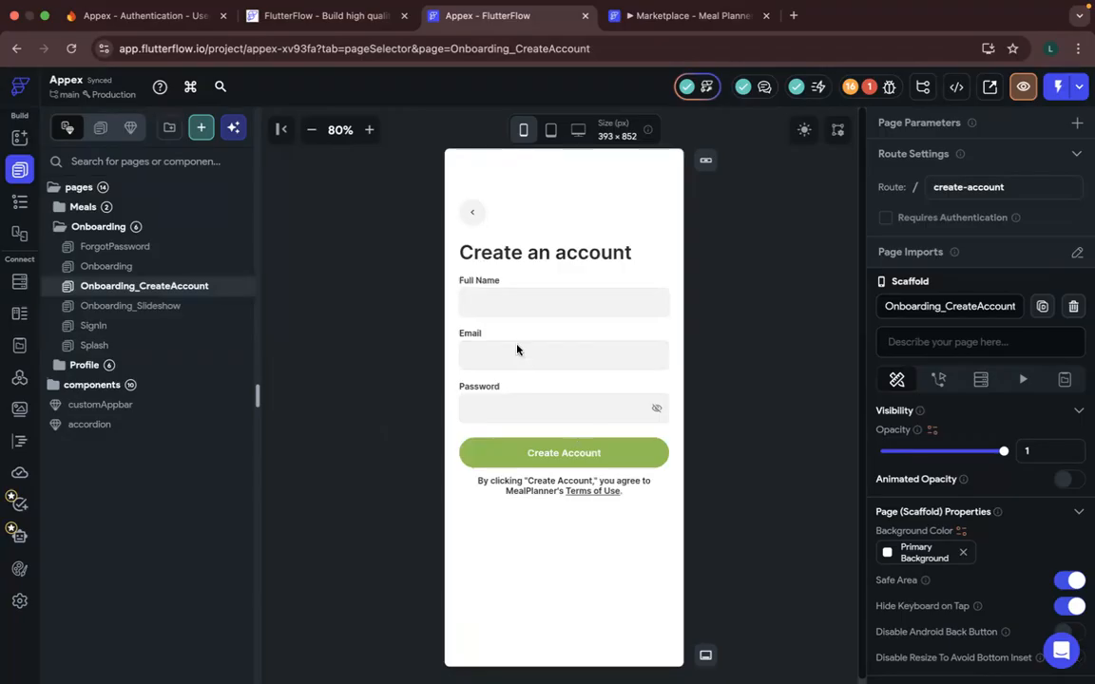
{"action": "left_click", "coordinate": [528, 299]}
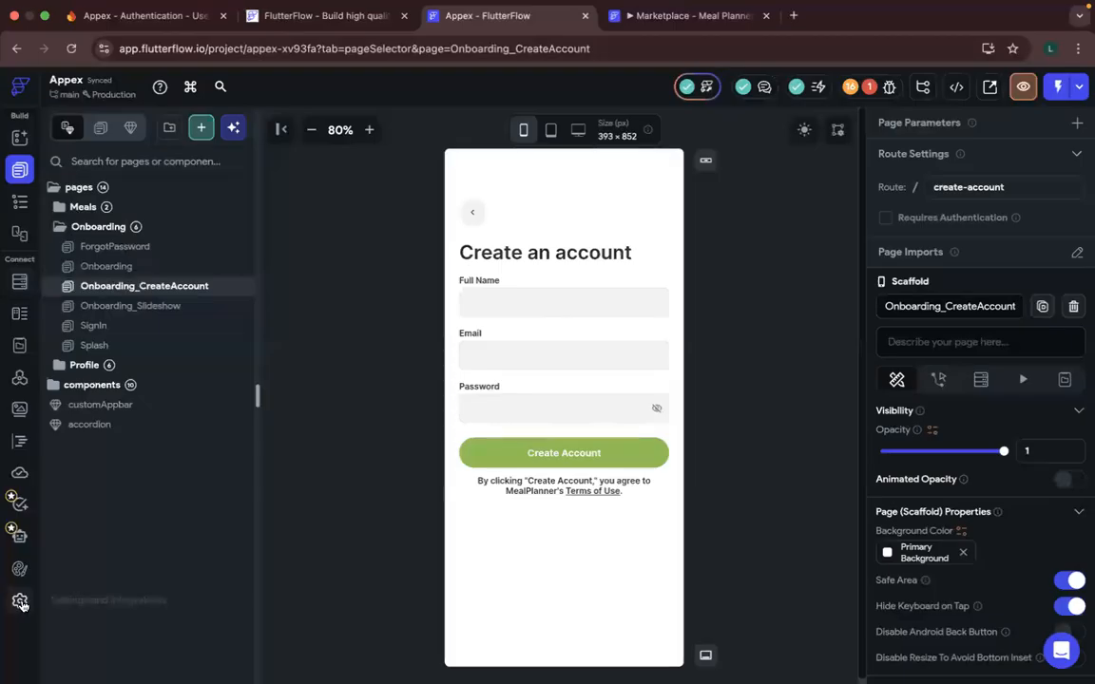
- Review the App Details in the project's settings and open the Firebase settings
{"action": "left_click", "coordinate": [20, 602]}
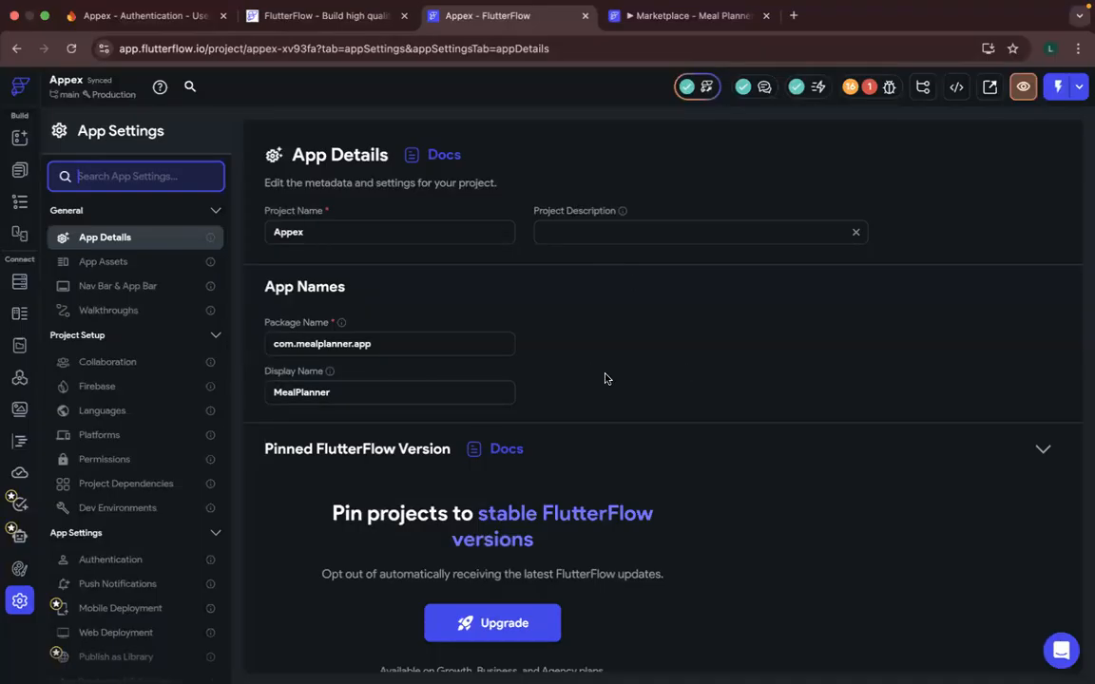
{"action": "scroll", "coordinate": [605, 379], "scroll_direction": "down", "scroll_amount": 1}
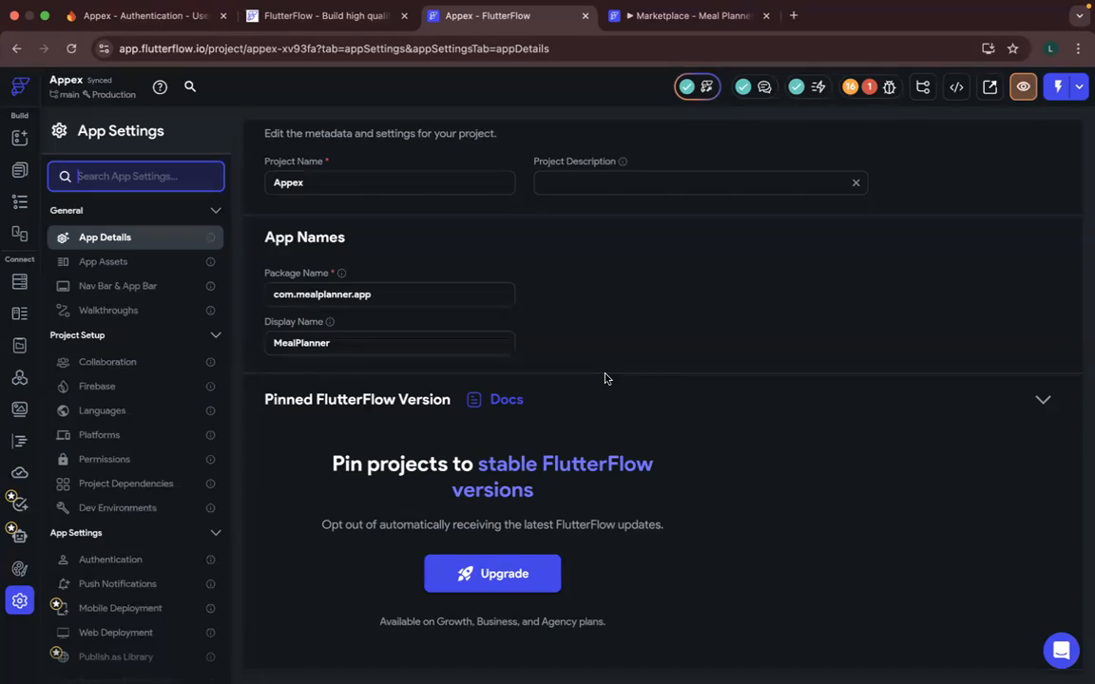
{"action": "scroll", "coordinate": [604, 378], "scroll_direction": "down", "scroll_amount": 5}
{"action": "scroll", "coordinate": [607, 379], "scroll_direction": "down", "scroll_amount": 3}
{"action": "scroll", "coordinate": [608, 379], "scroll_direction": "up", "scroll_amount": 4}
{"action": "scroll", "coordinate": [607, 379], "scroll_direction": "up", "scroll_amount": 5}
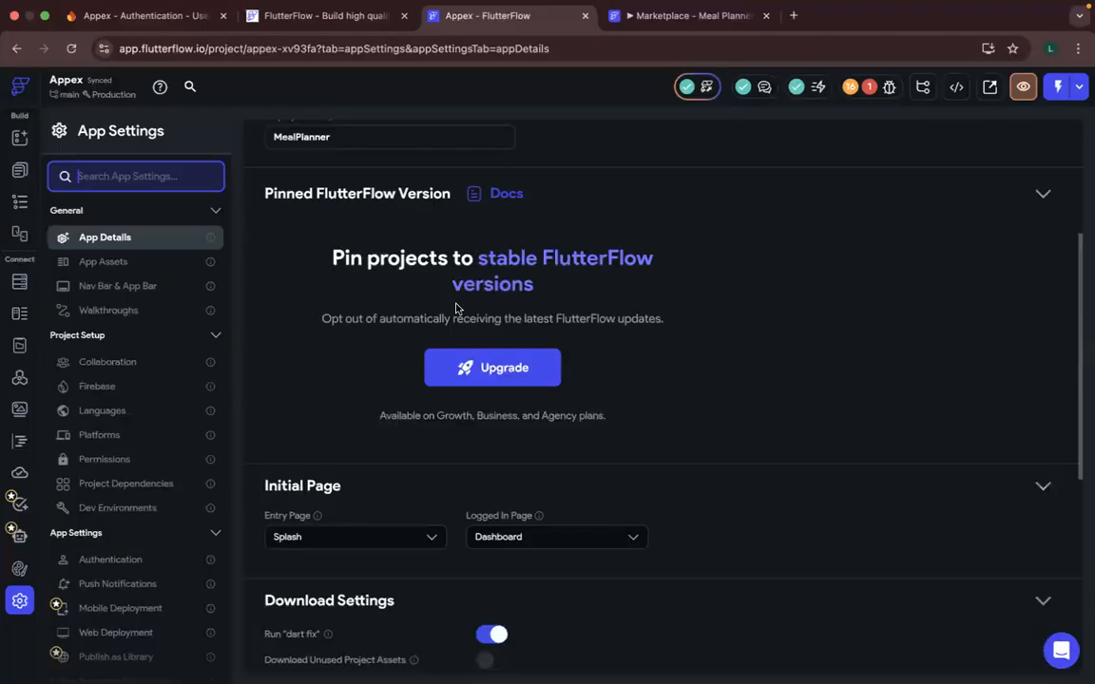
{"action": "left_click", "coordinate": [101, 388]}
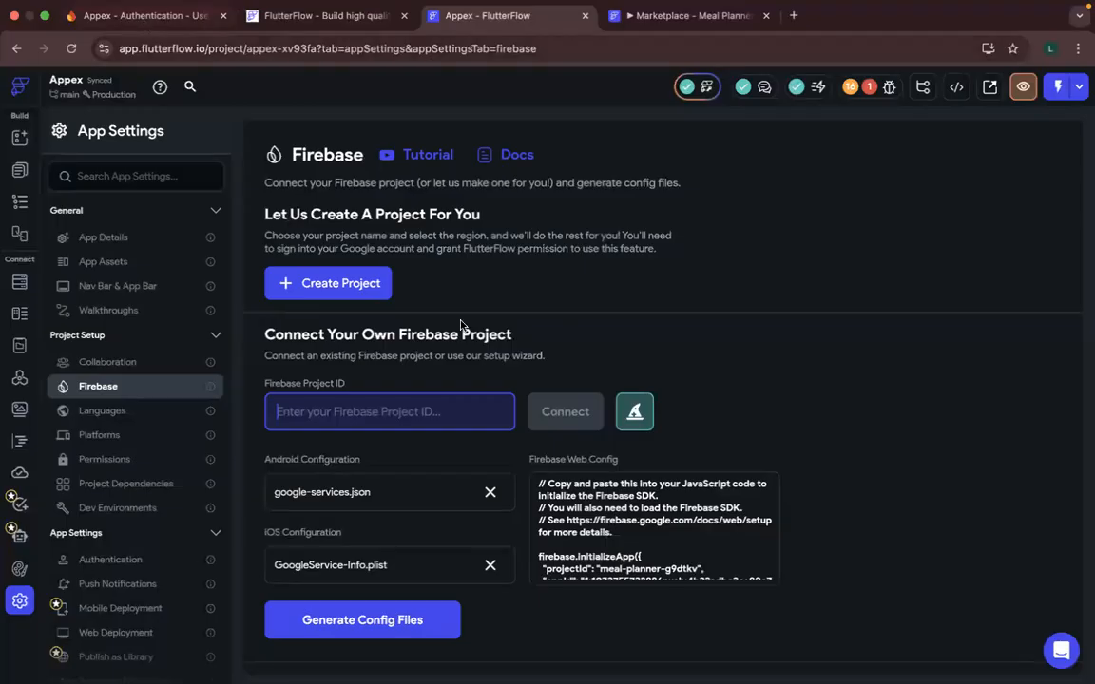
- Copy the project ID appex-c30d1 from the Firebase console's project settings, enter it as the Firebase Project ID in FlutterFlow and clear it again
{"action": "key", "text": "super+1"}
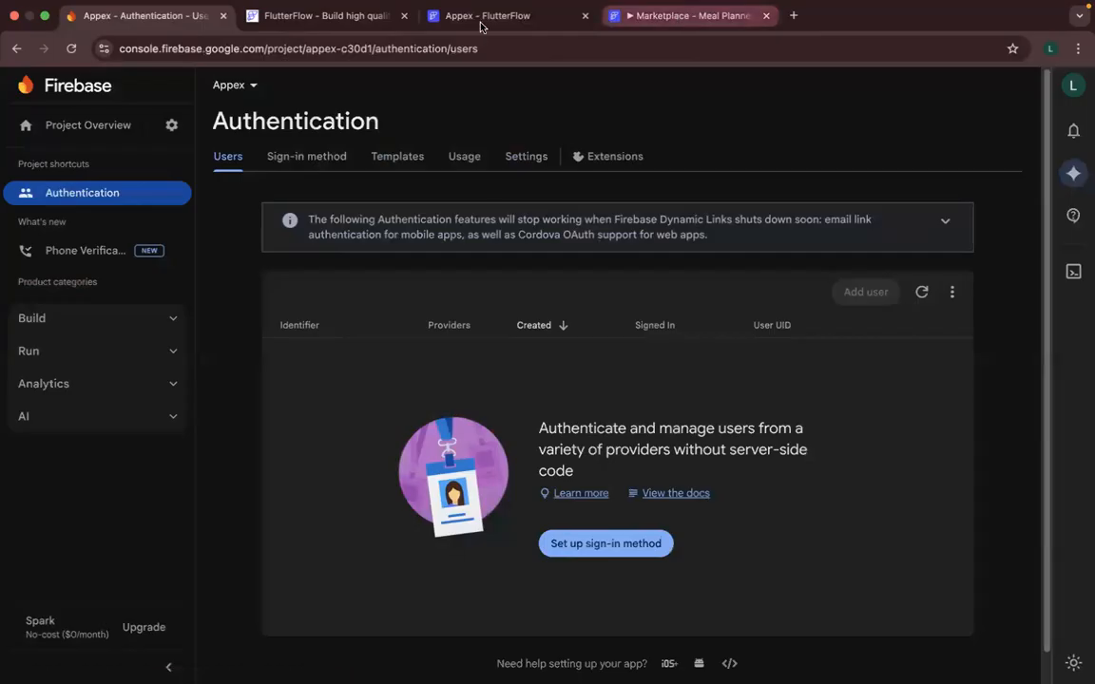
{"action": "key", "text": "super+3"}
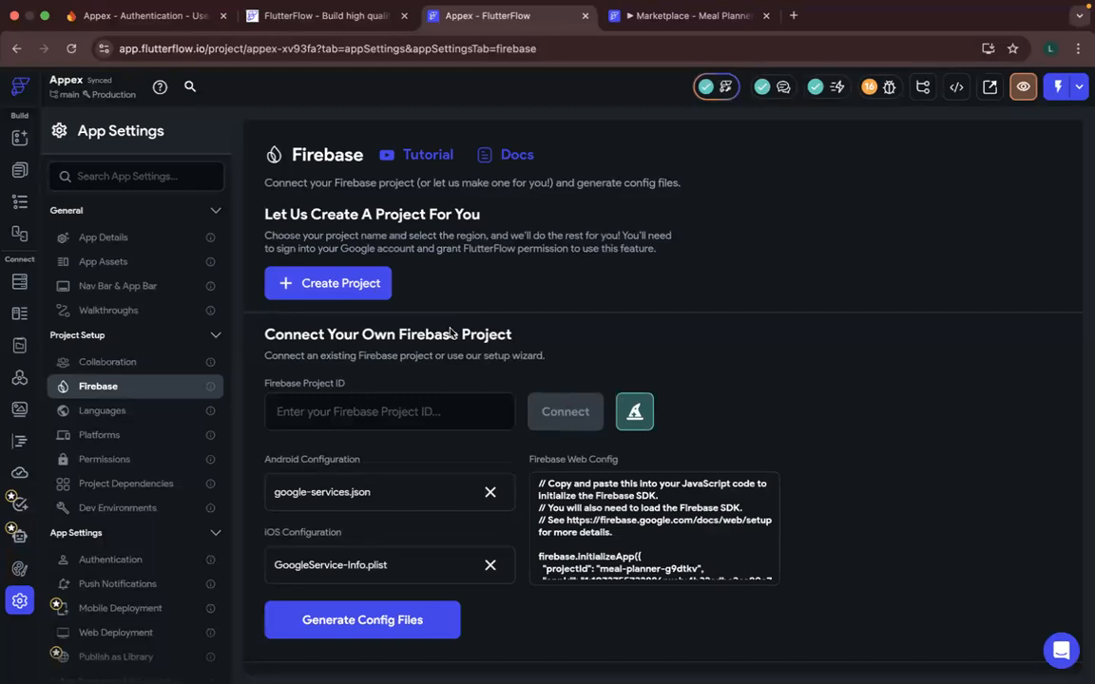
{"action": "left_click", "coordinate": [114, 17]}
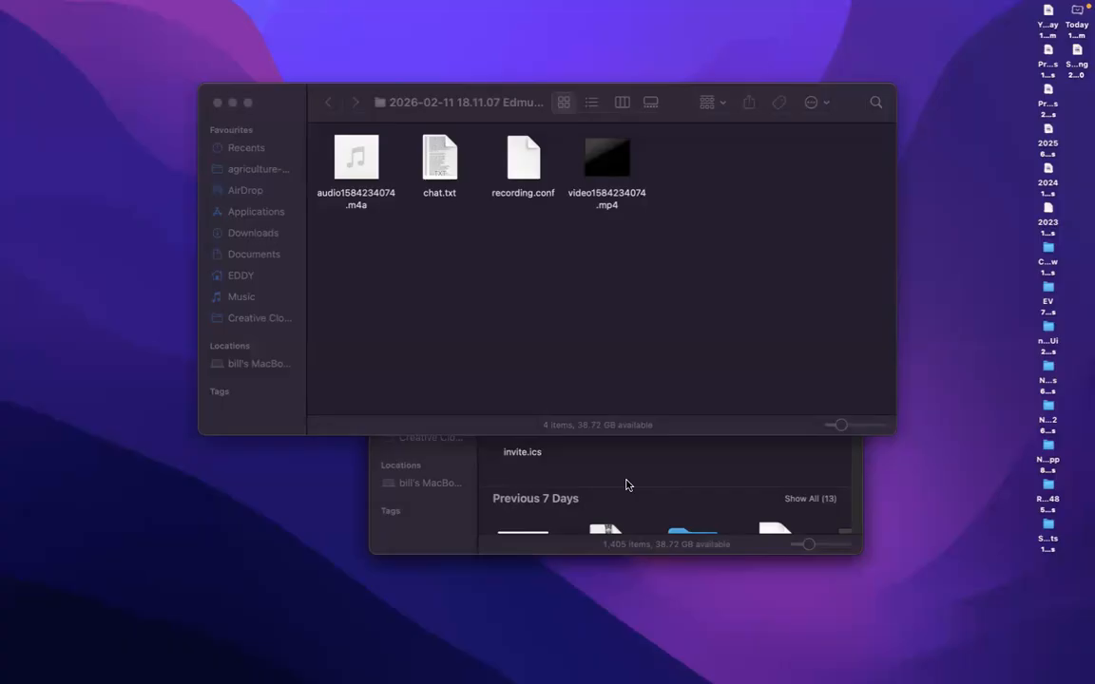
{"action": "key", "text": "ctrl+Right"}
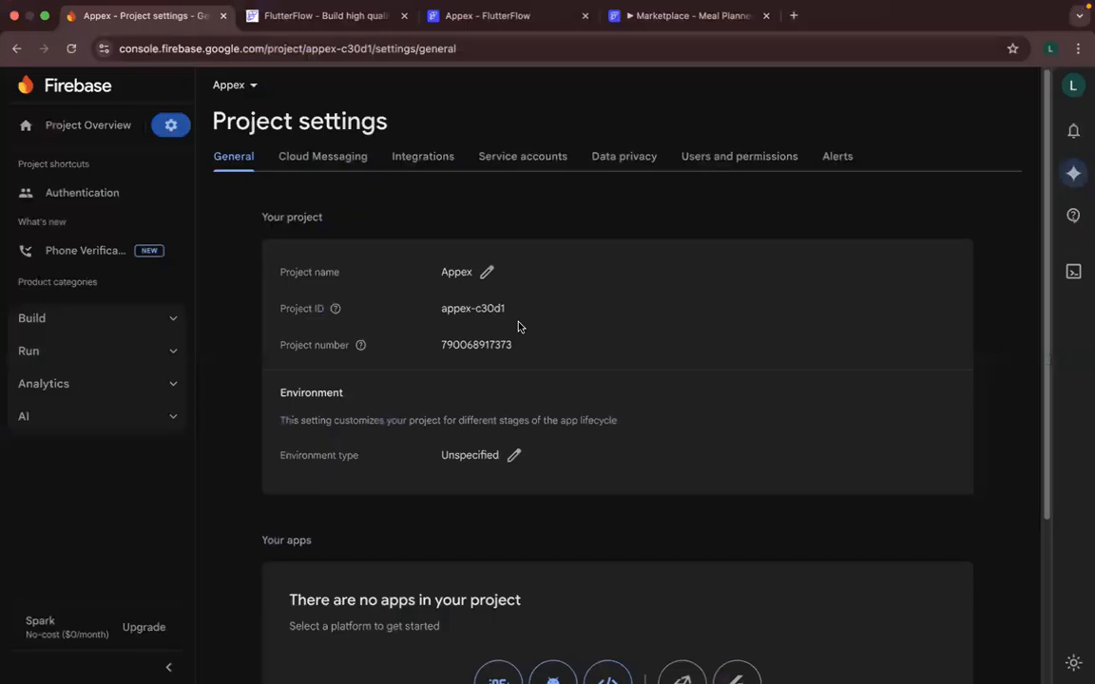
{"action": "left_click_drag", "start_coordinate": [509, 311], "coordinate": [435, 310]}
{"action": "key", "text": "super+c"}
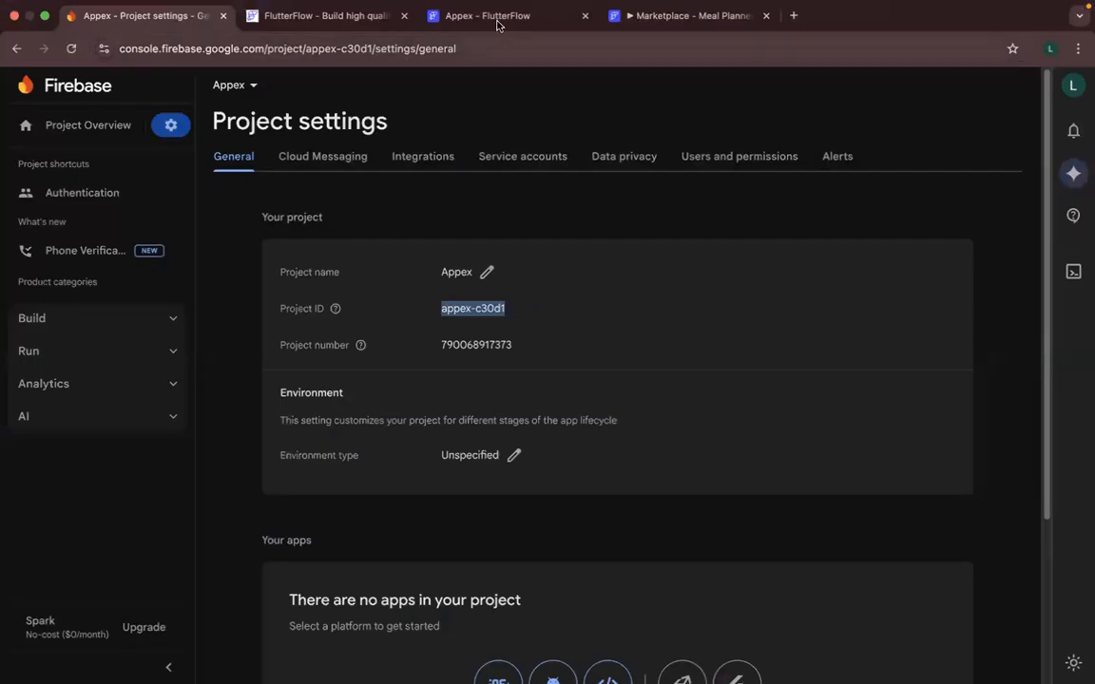
{"action": "left_click", "coordinate": [447, 19]}
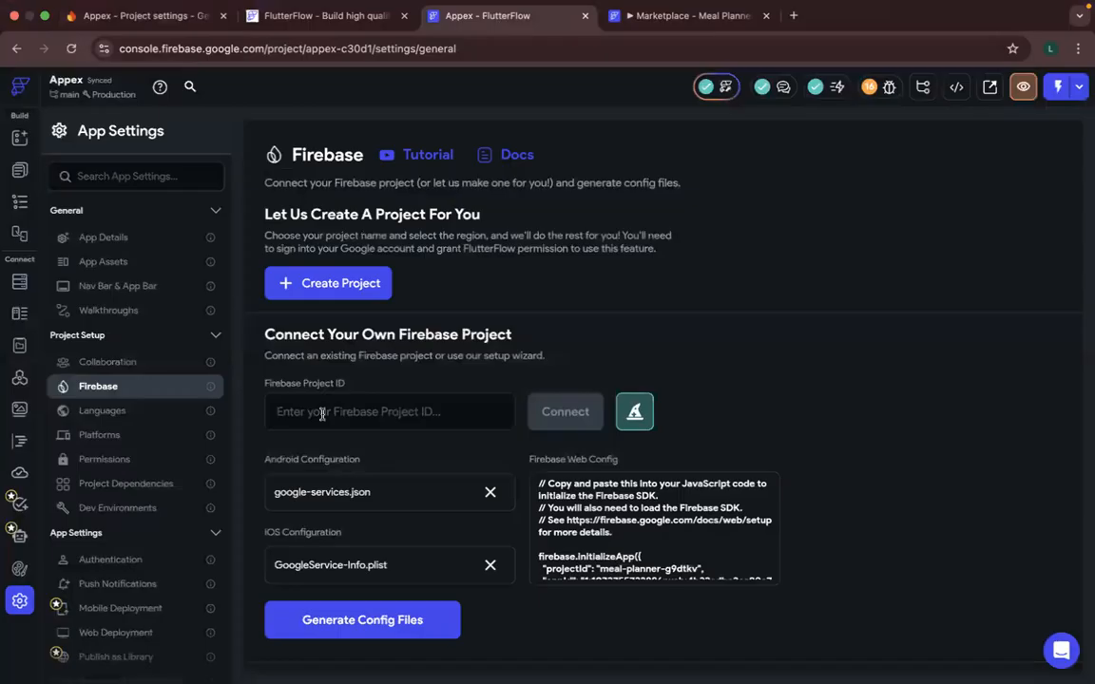
{"action": "left_click", "coordinate": [392, 415]}
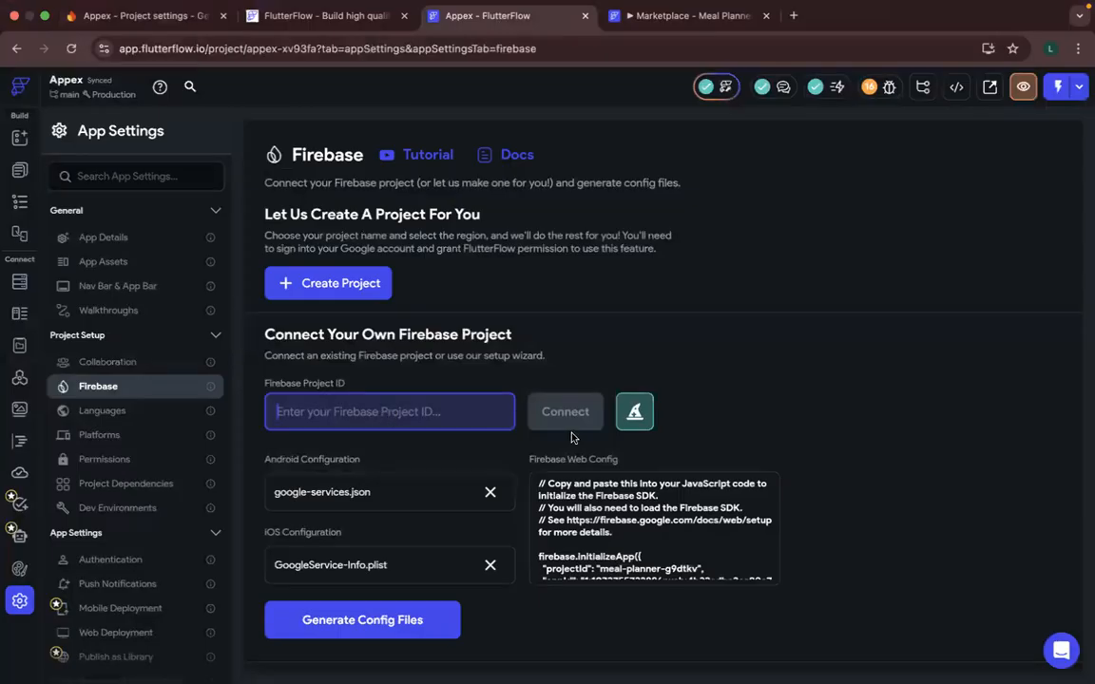
{"action": "key", "text": "super+v"}
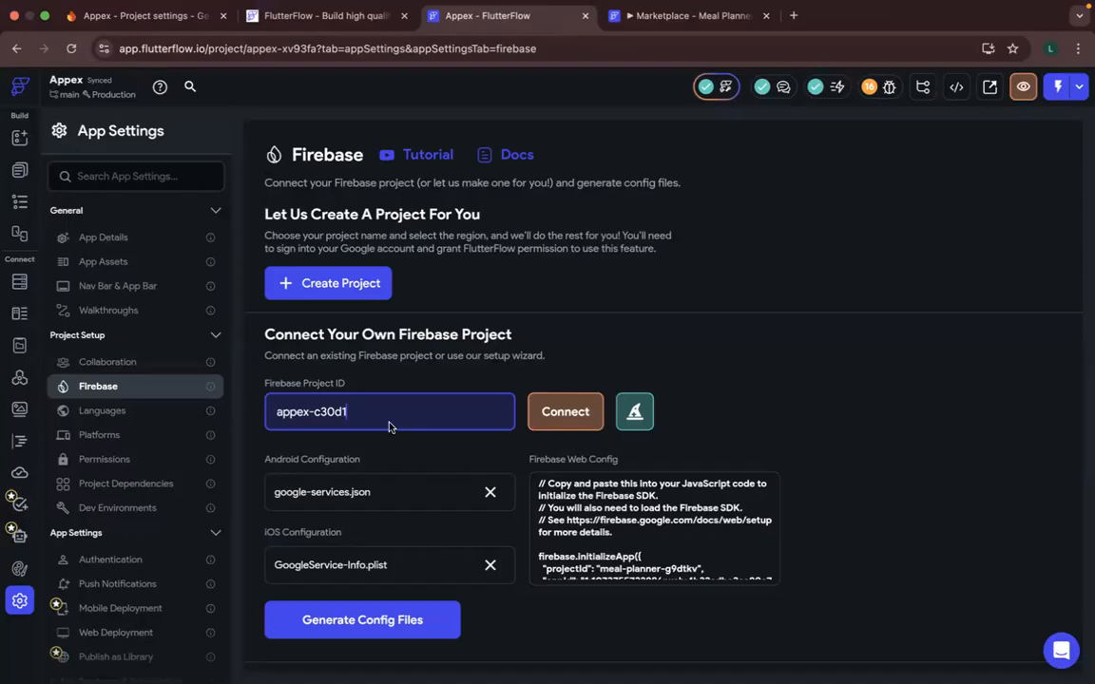
{"action": "key", "text": "super+a"}
{"action": "key", "text": "BackSpace"}
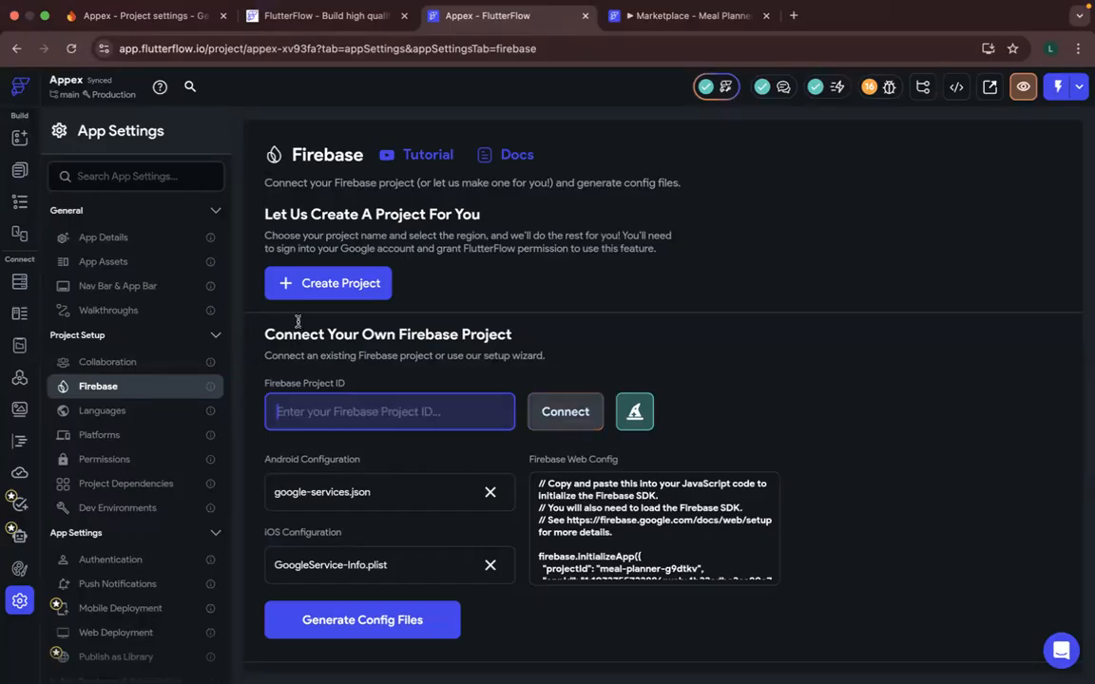
- Start creating a new Firebase project from FlutterFlow and name it Appexx
{"action": "left_click", "coordinate": [330, 284]}
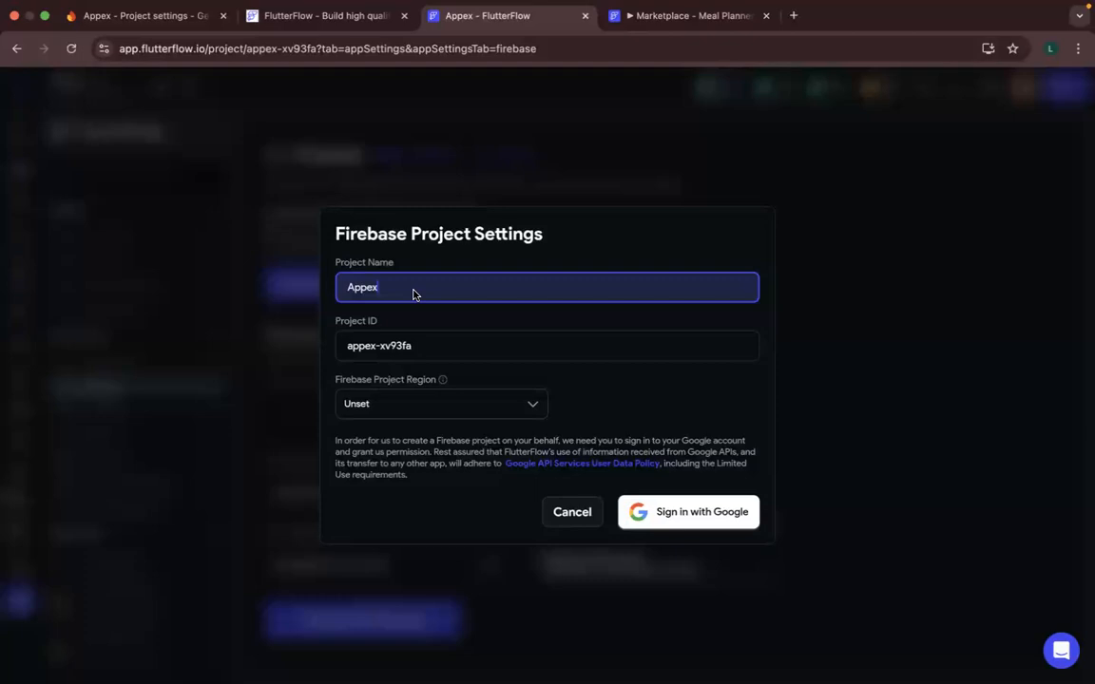
{"action": "type", "text": "xx"}
{"action": "key", "text": "BackSpace"}
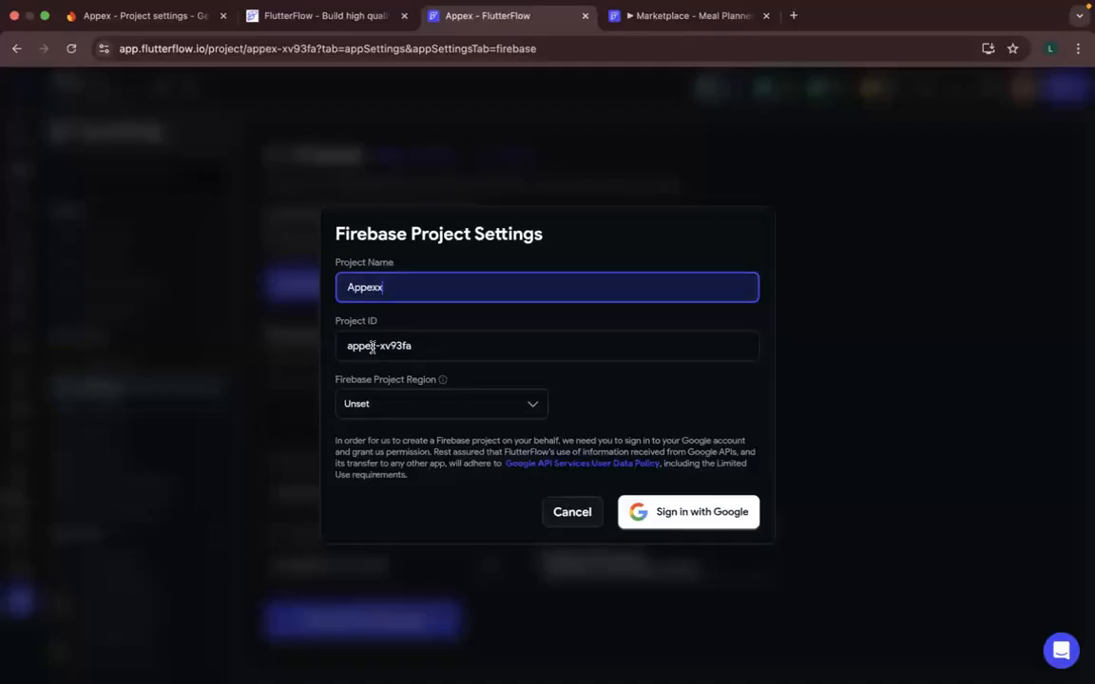
{"action": "key", "text": "Tab"}
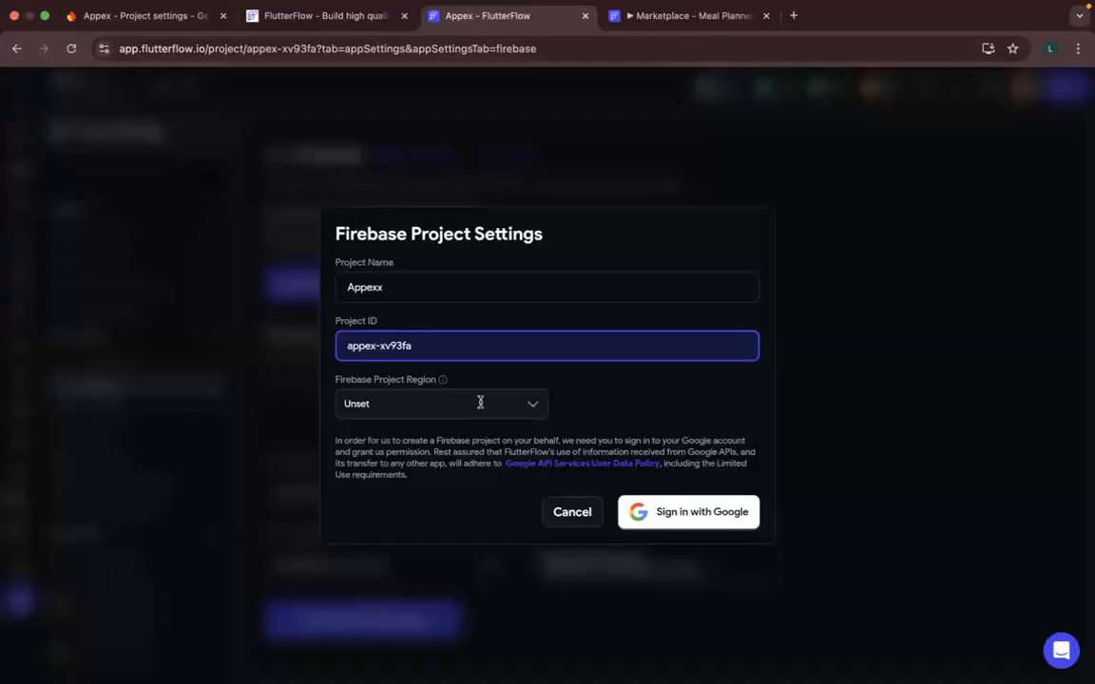
- Set the Firebase project region to nam5 (United States) and start the project creation by signing in with Google
{"action": "left_click", "coordinate": [533, 409]}
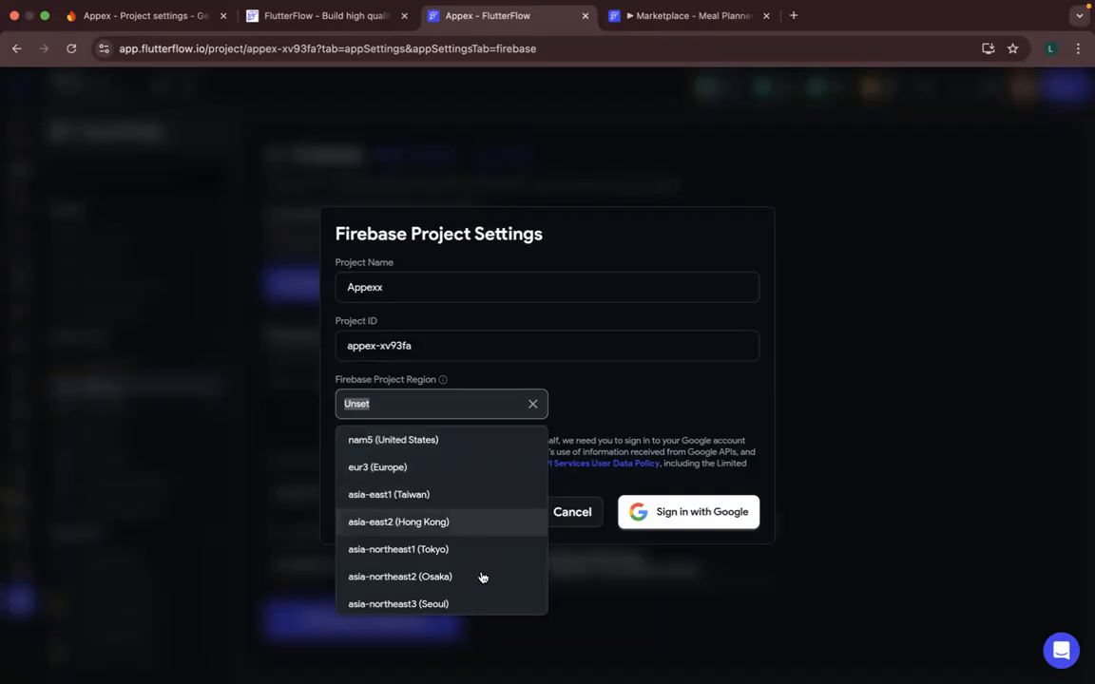
{"action": "scroll", "coordinate": [479, 580], "scroll_direction": "down", "scroll_amount": 3}
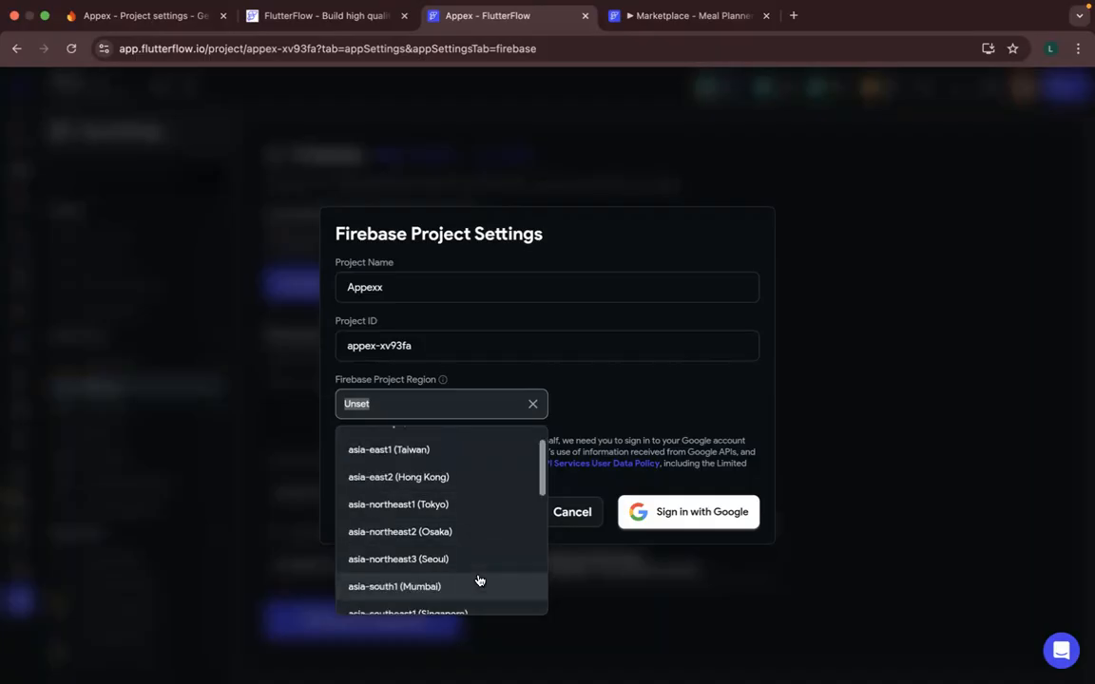
{"action": "scroll", "coordinate": [479, 580], "scroll_direction": "down", "scroll_amount": 6}
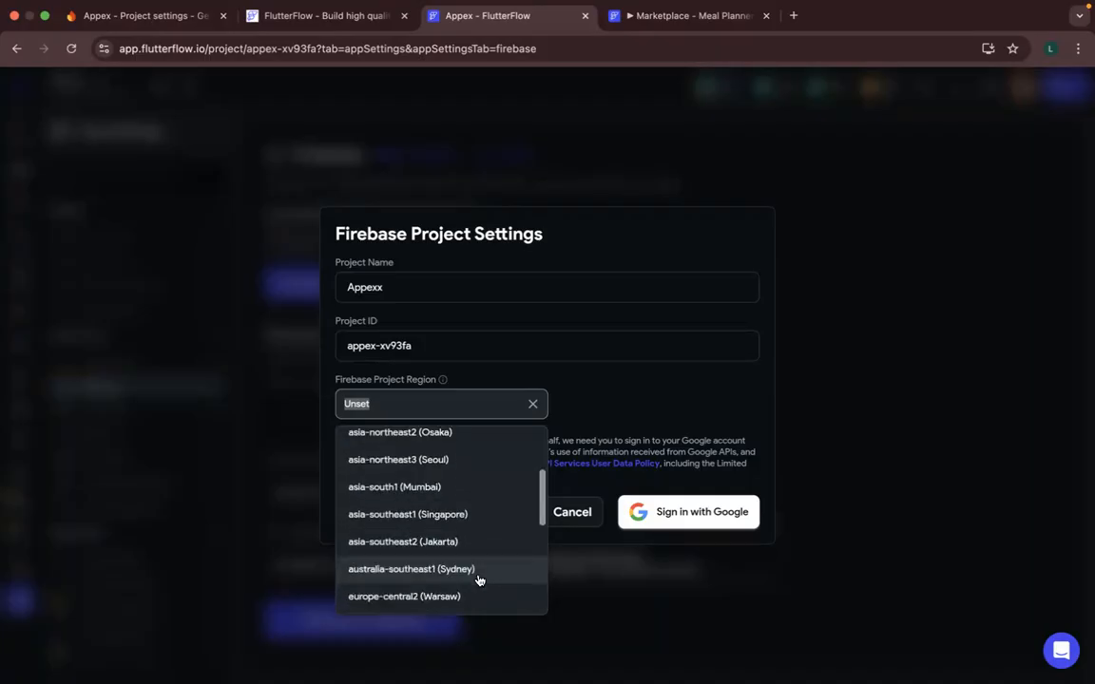
{"action": "scroll", "coordinate": [476, 579], "scroll_direction": "down", "scroll_amount": 4}
{"action": "scroll", "coordinate": [411, 435], "scroll_direction": "up", "scroll_amount": 12}
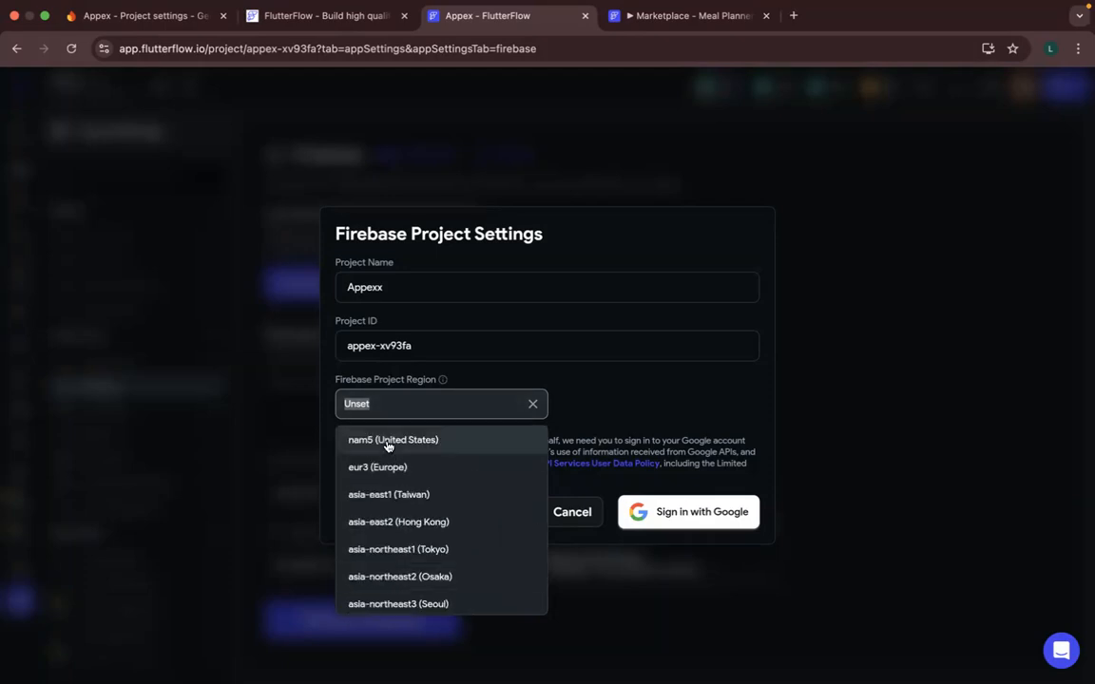
{"action": "left_click", "coordinate": [388, 442]}
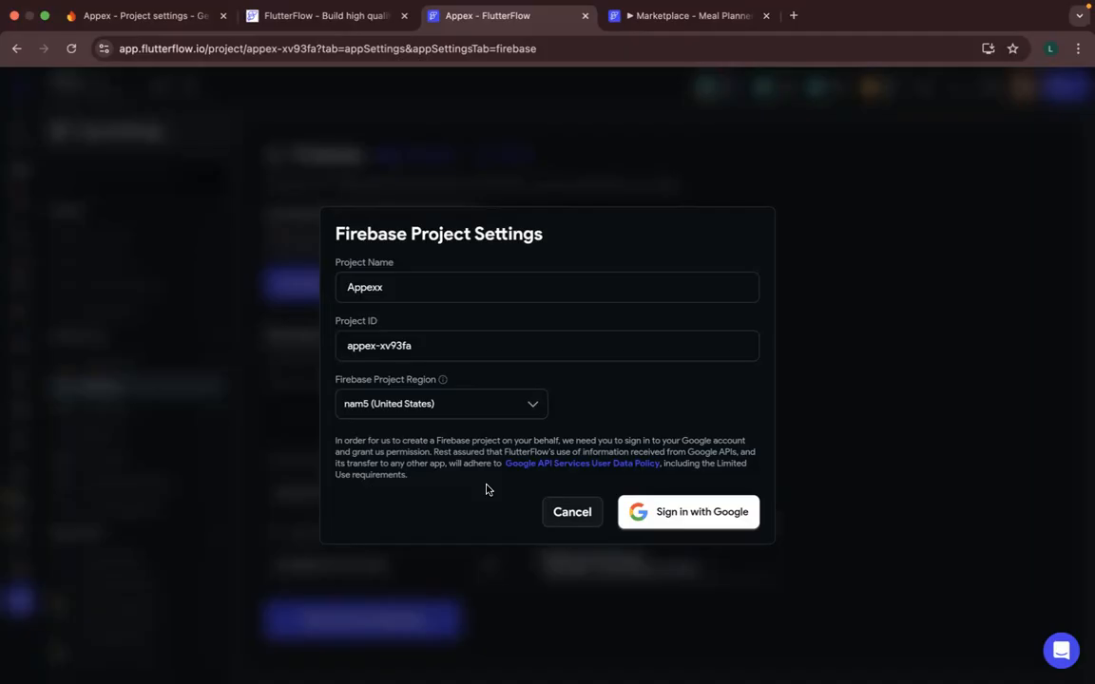
{"action": "left_click", "coordinate": [679, 518]}
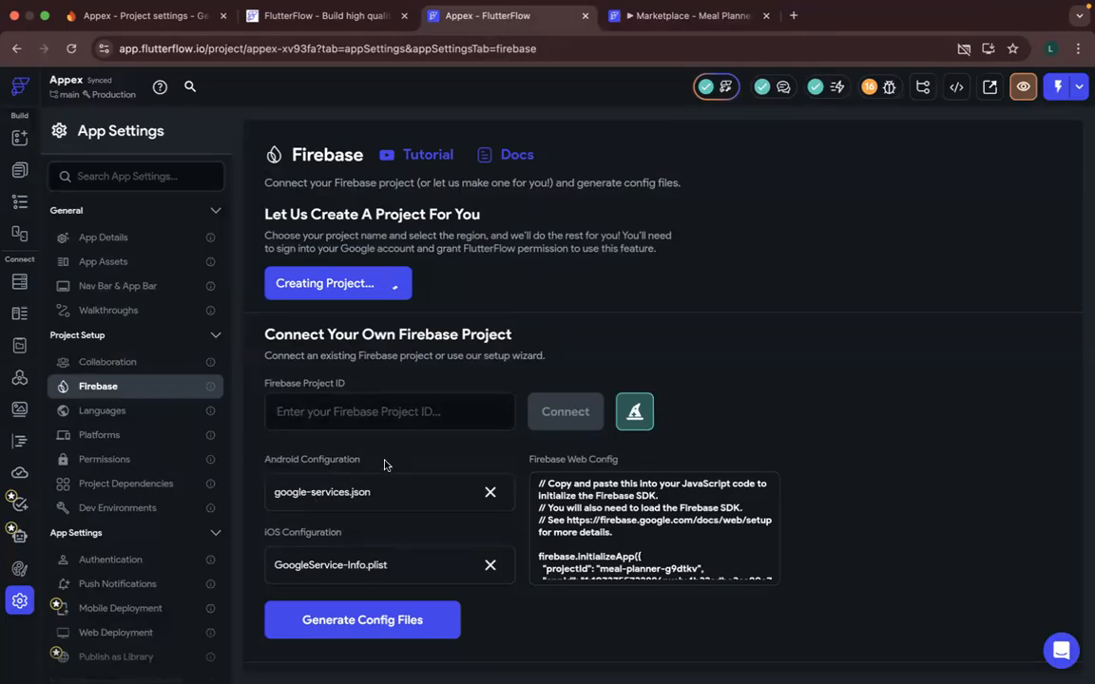
- Switch to the Firebase guide PDF in Preview and review the config download instruction under Typical setup steps
{"action": "scroll", "coordinate": [385, 464], "scroll_direction": "down", "scroll_amount": 2}
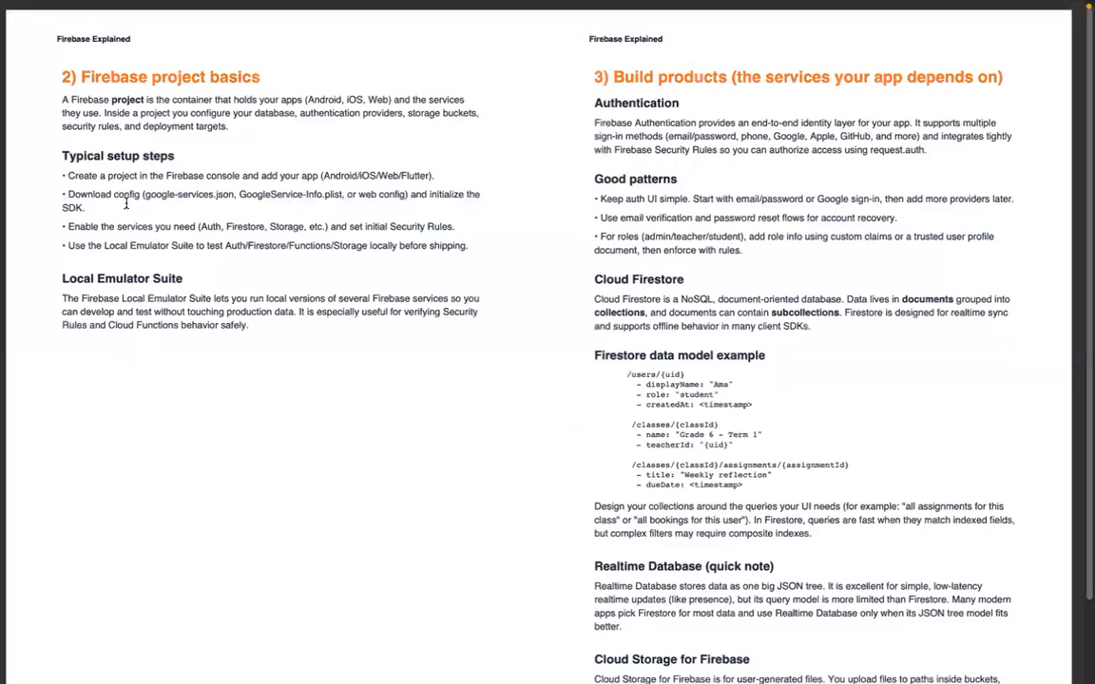
{"action": "triple_click", "coordinate": [125, 203]}
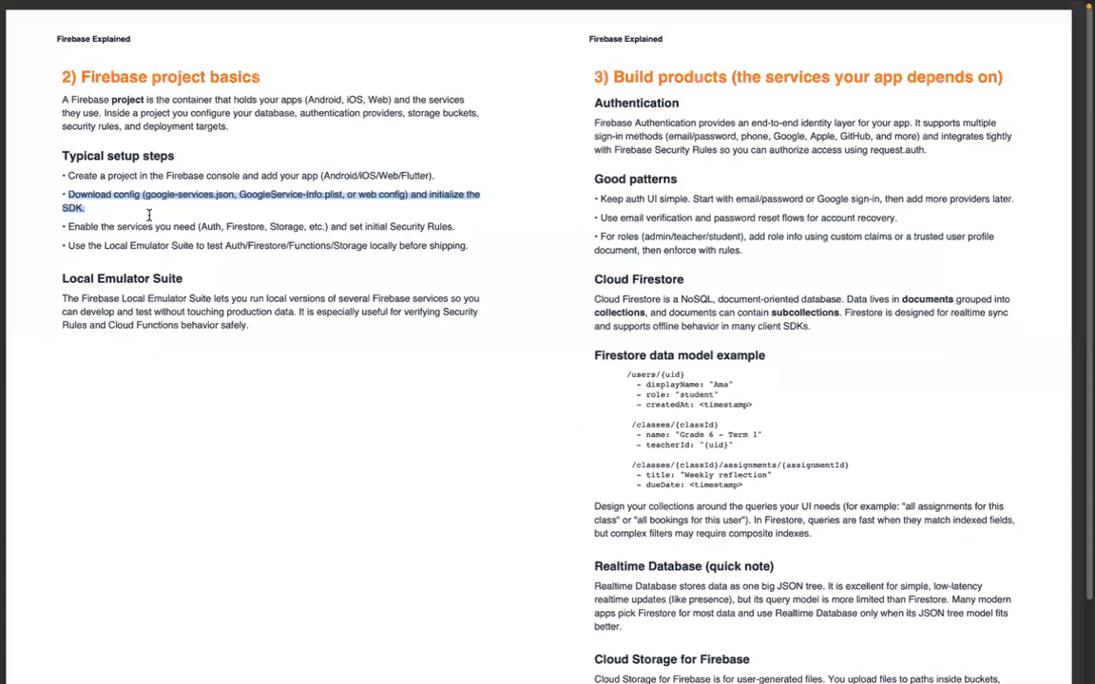
{"action": "left_click", "coordinate": [148, 215]}
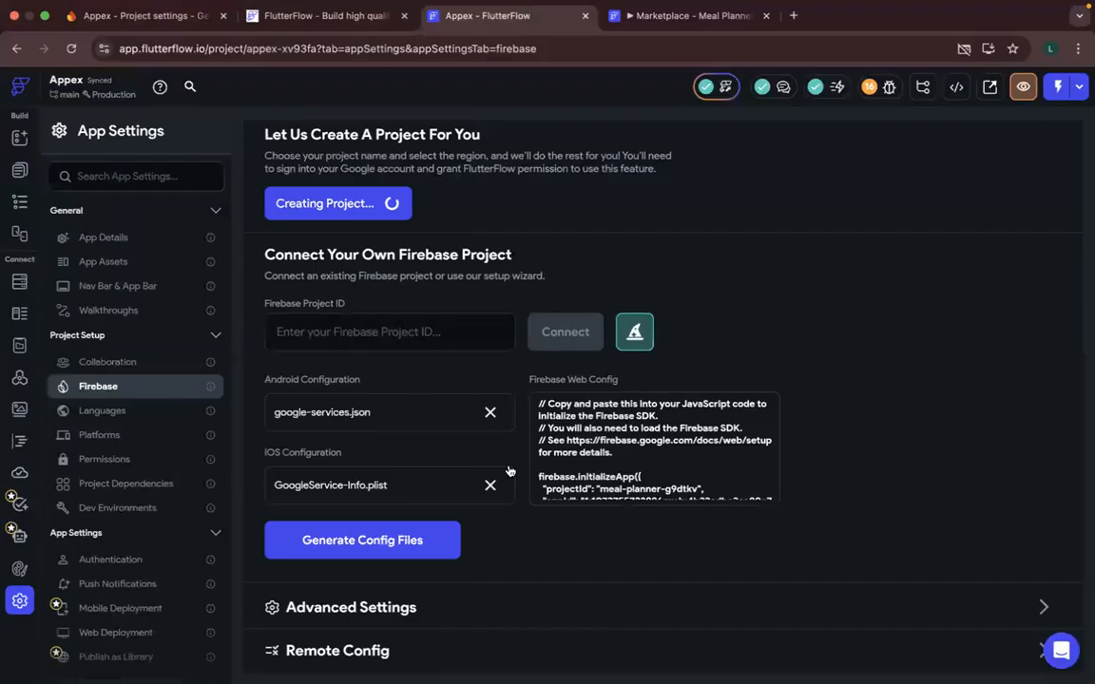
- Switch to the Firebase console's project settings and start adding an Android app with the package name com.tufftec.appex
{"action": "key", "text": "super+1"}
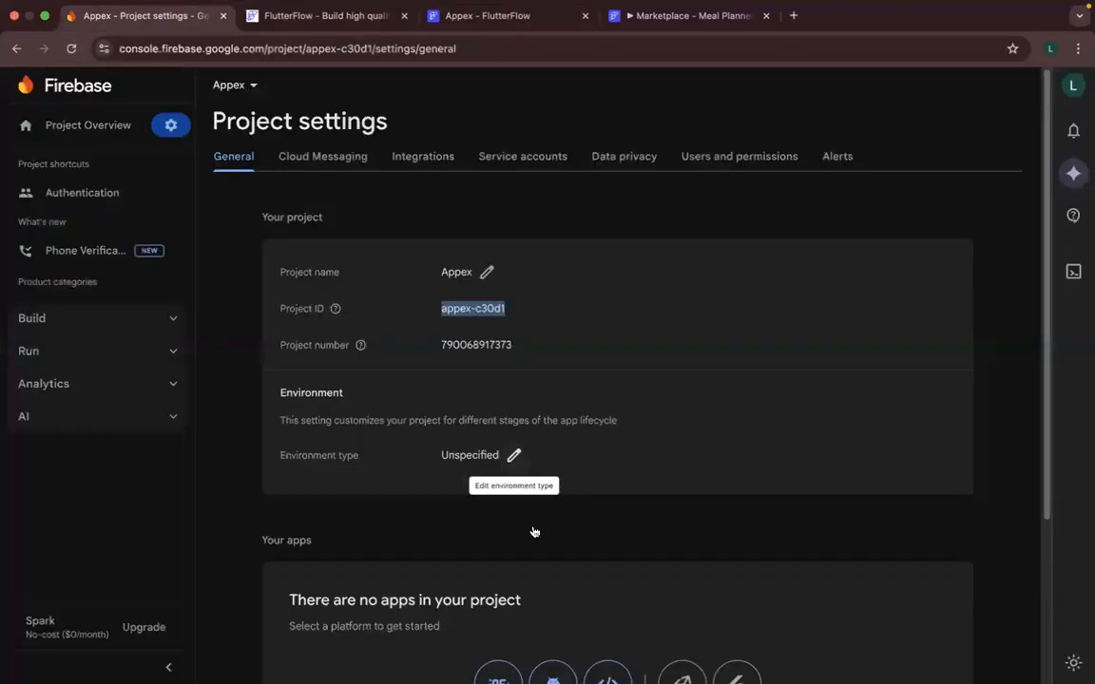
{"action": "scroll", "coordinate": [535, 532], "scroll_direction": "down", "scroll_amount": 3}
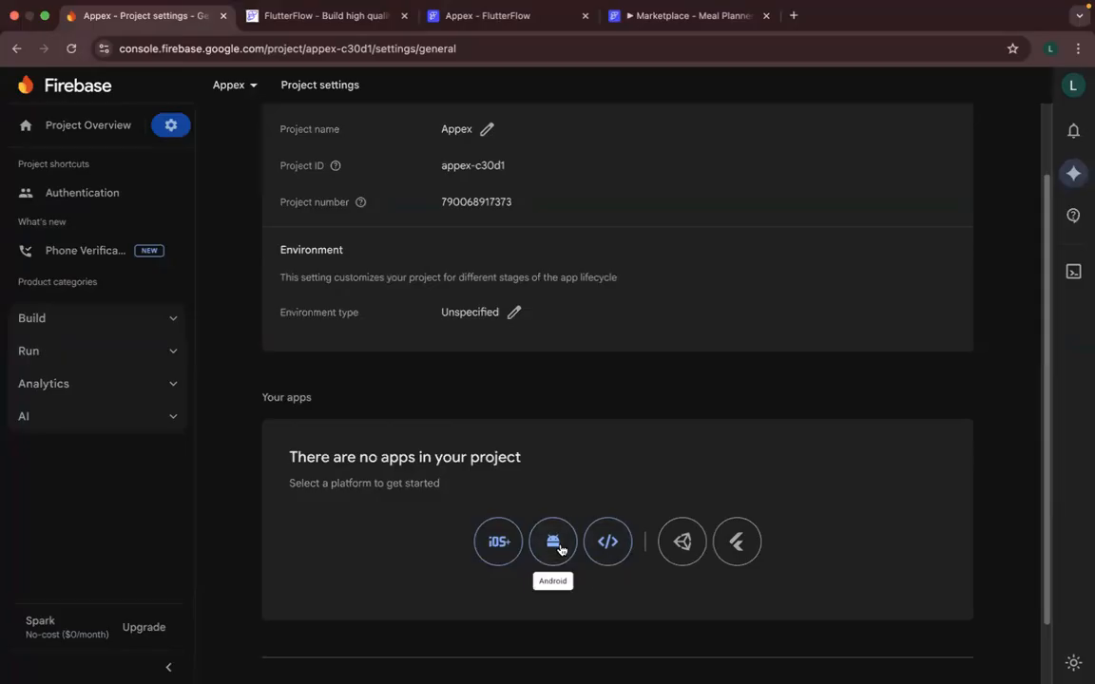
{"action": "left_click", "coordinate": [553, 544]}
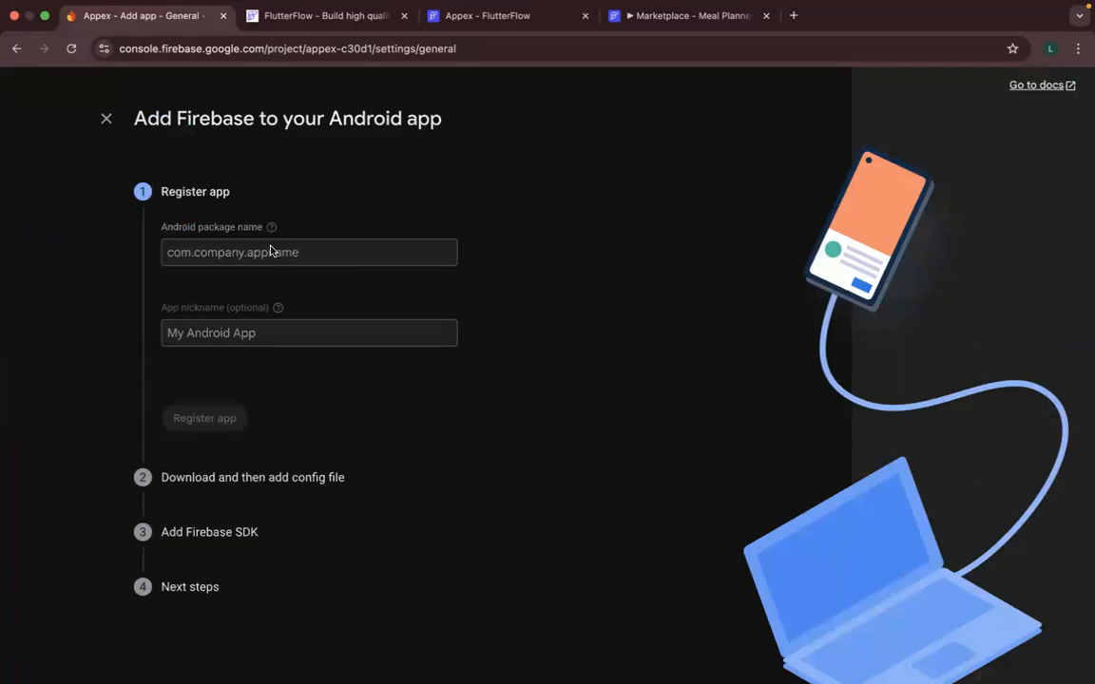
{"action": "left_click", "coordinate": [345, 249]}
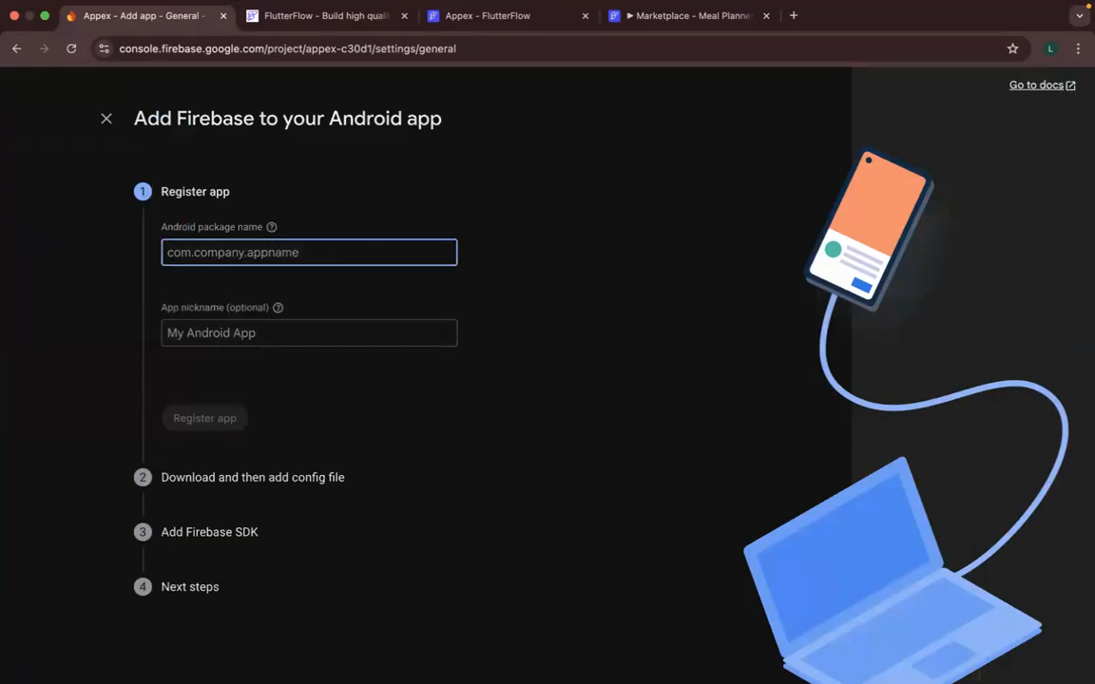
{"action": "type", "text": "com."}
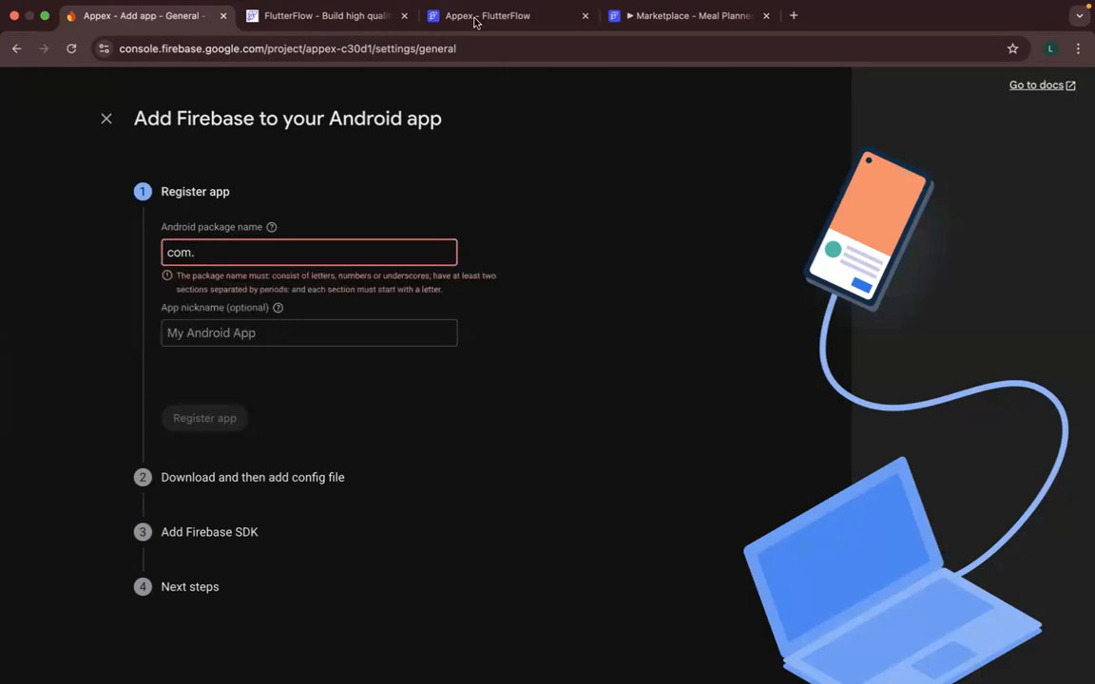
{"action": "left_click", "coordinate": [429, 19]}
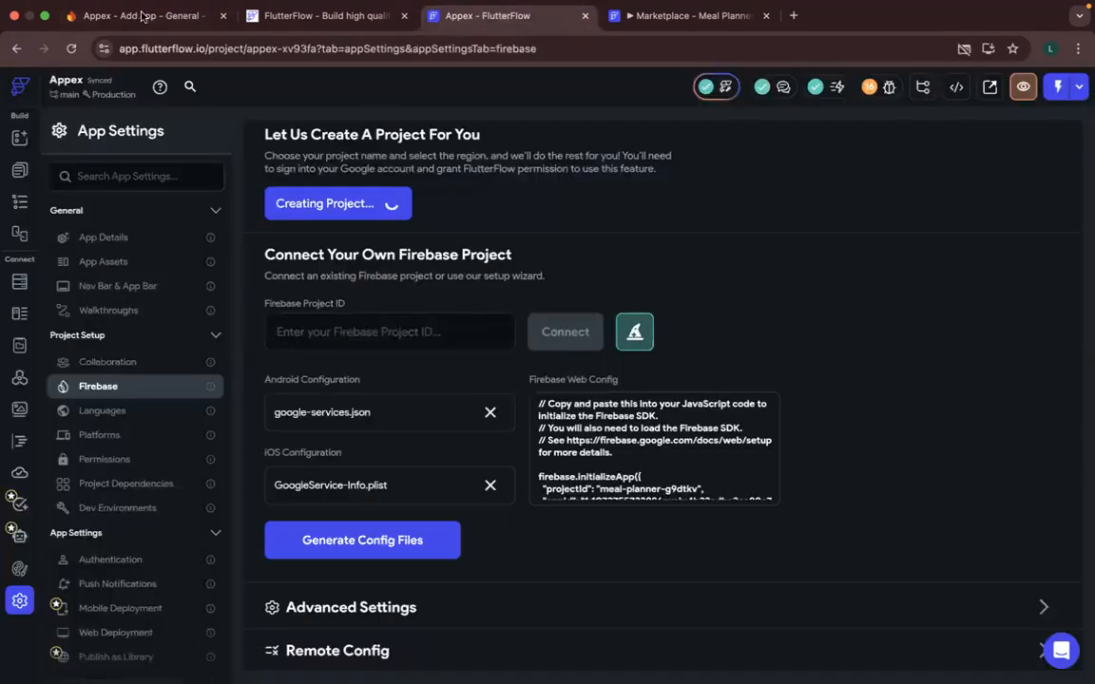
{"action": "left_click", "coordinate": [140, 15]}
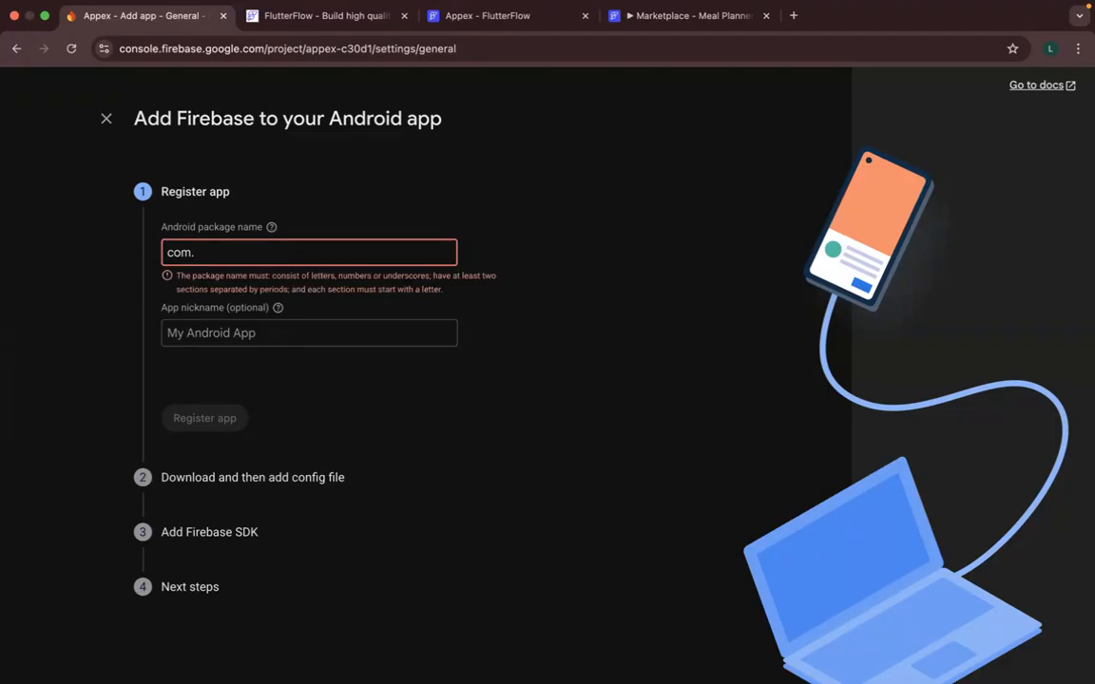
{"action": "type", "text": "tufftec"}
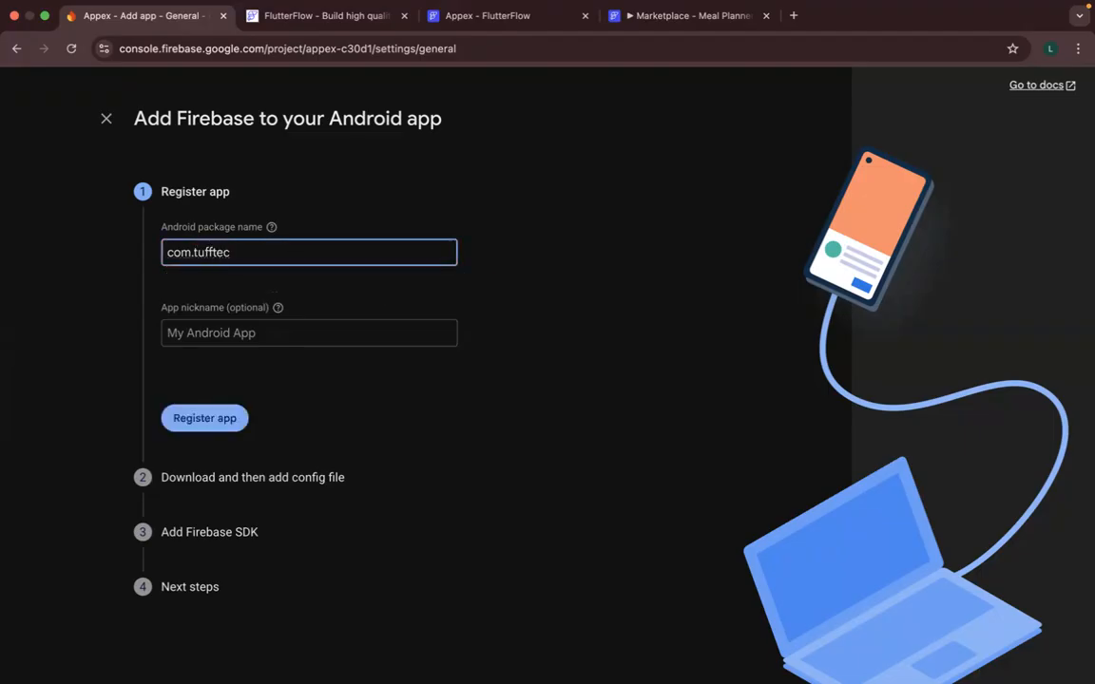
{"action": "type", "text": ".app"}
{"action": "type", "text": "ex"}
{"action": "left_click", "coordinate": [251, 335]}
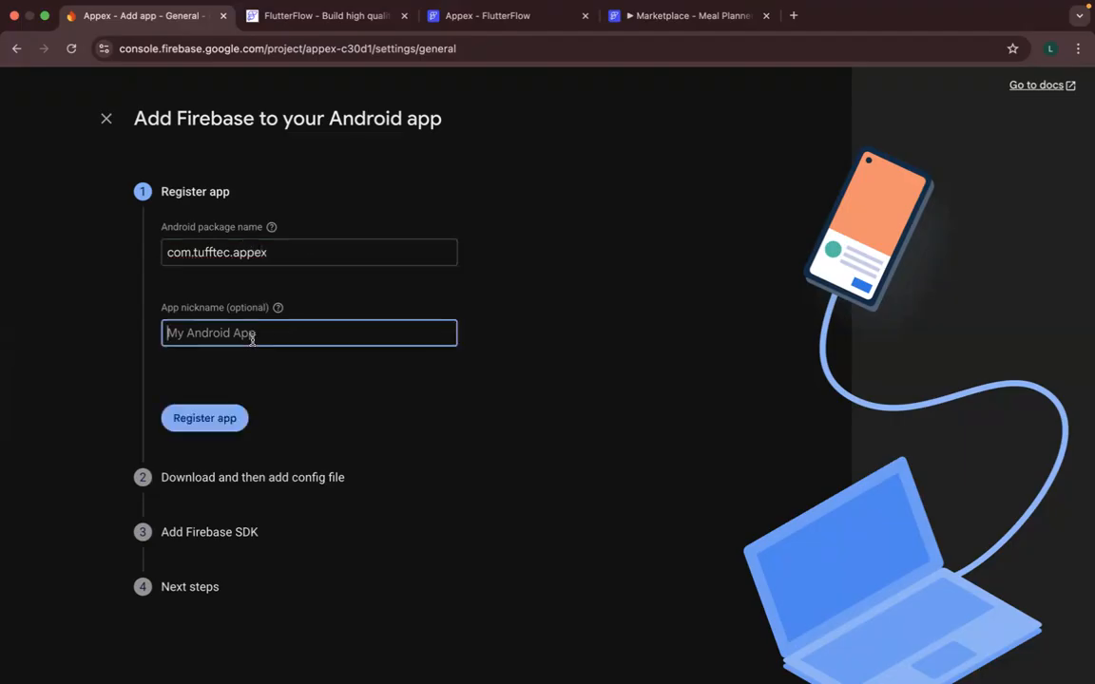
{"action": "type", "text": "AA"}
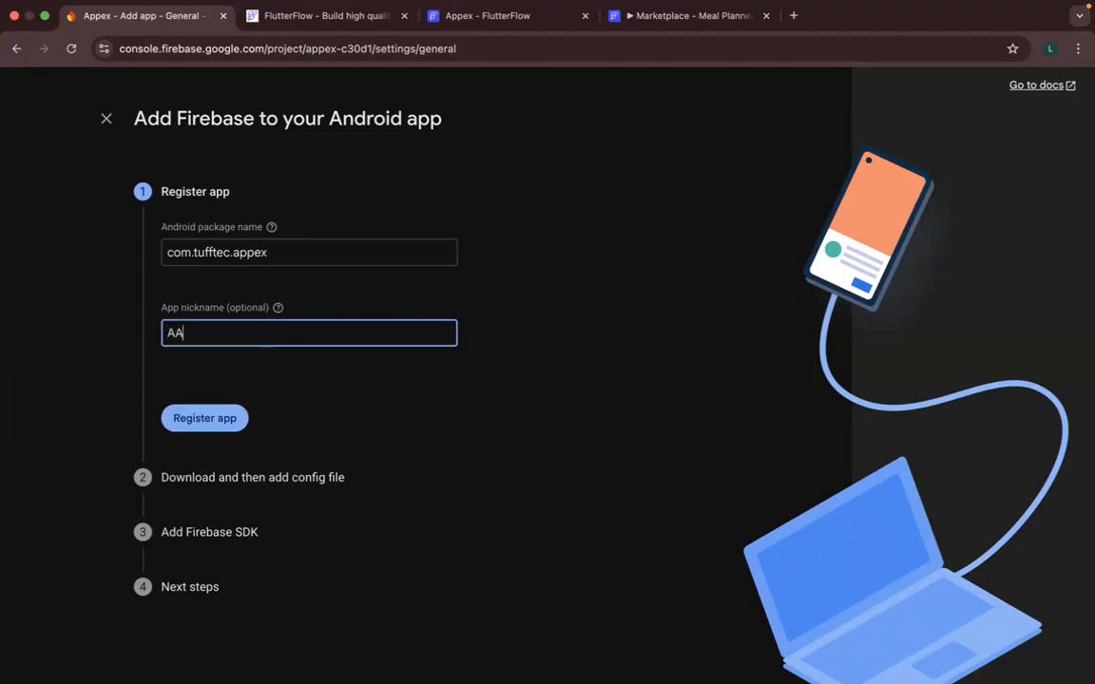
{"action": "type", "text": "ppex"}
{"action": "key", "text": "Left"}
{"action": "key", "text": "Left"}
{"action": "key", "text": "Left"}
{"action": "key", "text": "BackSpace"}
{"action": "key", "text": "BackSpace"}
{"action": "key", "text": "BackSpace"}
{"action": "key", "text": "BackSpace"}
{"action": "key", "text": "BackSpace"}
{"action": "key", "text": "BackSpace"}
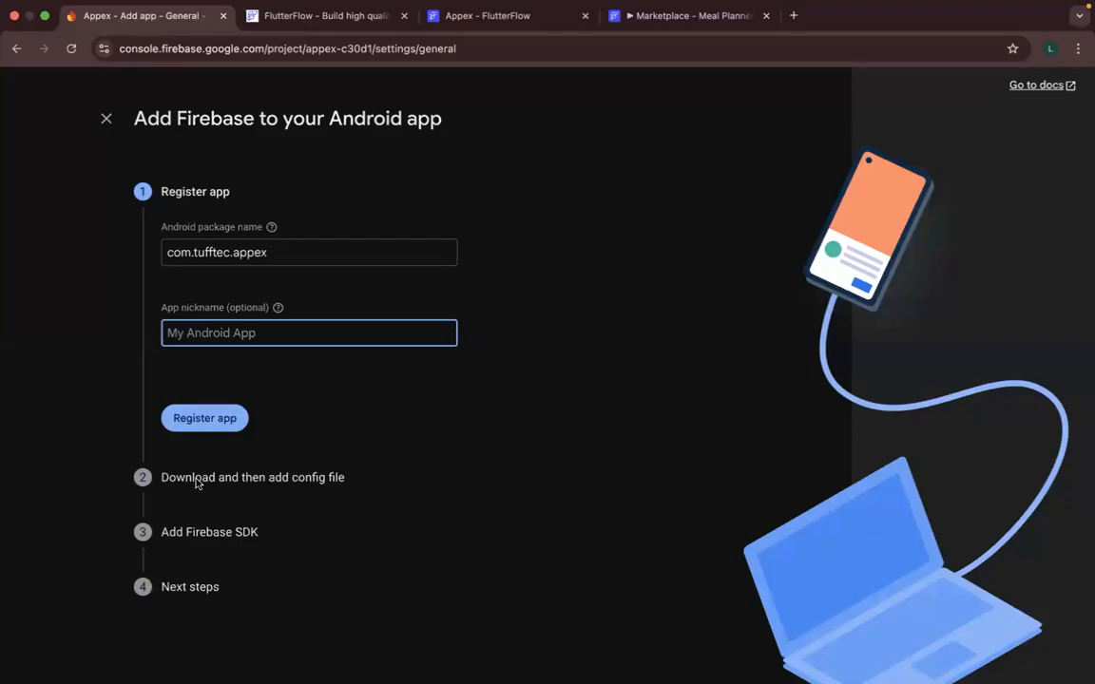
- Register the Android app, download its google-services.json file and show it in the Downloads folder
{"action": "left_click", "coordinate": [227, 425]}
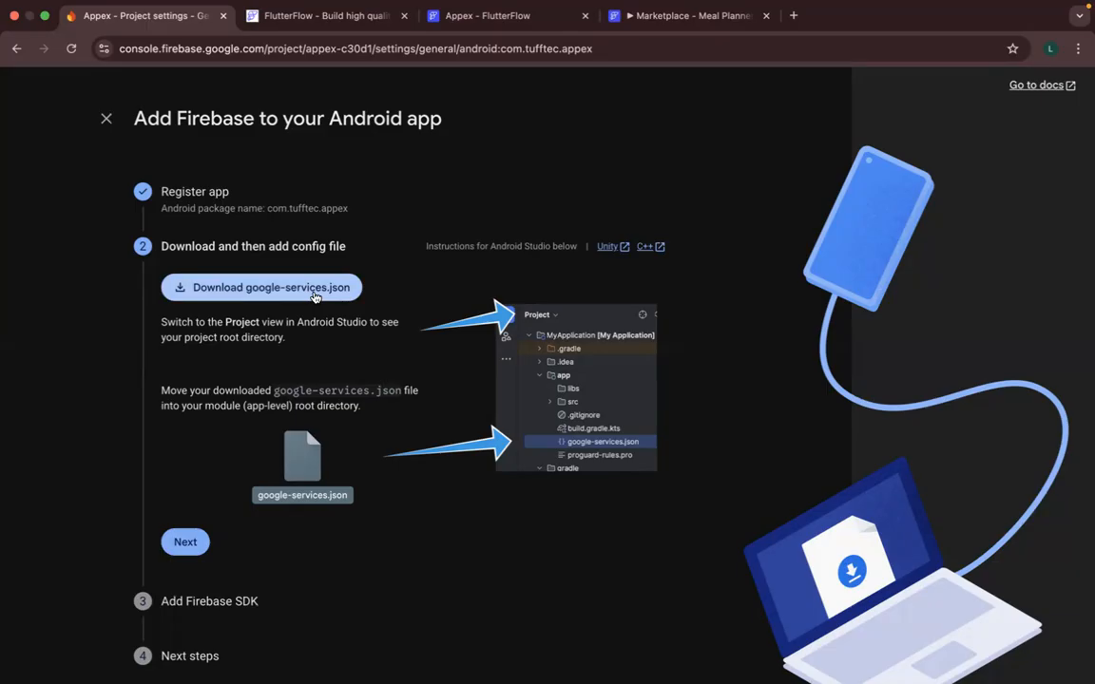
{"action": "left_click", "coordinate": [314, 295]}
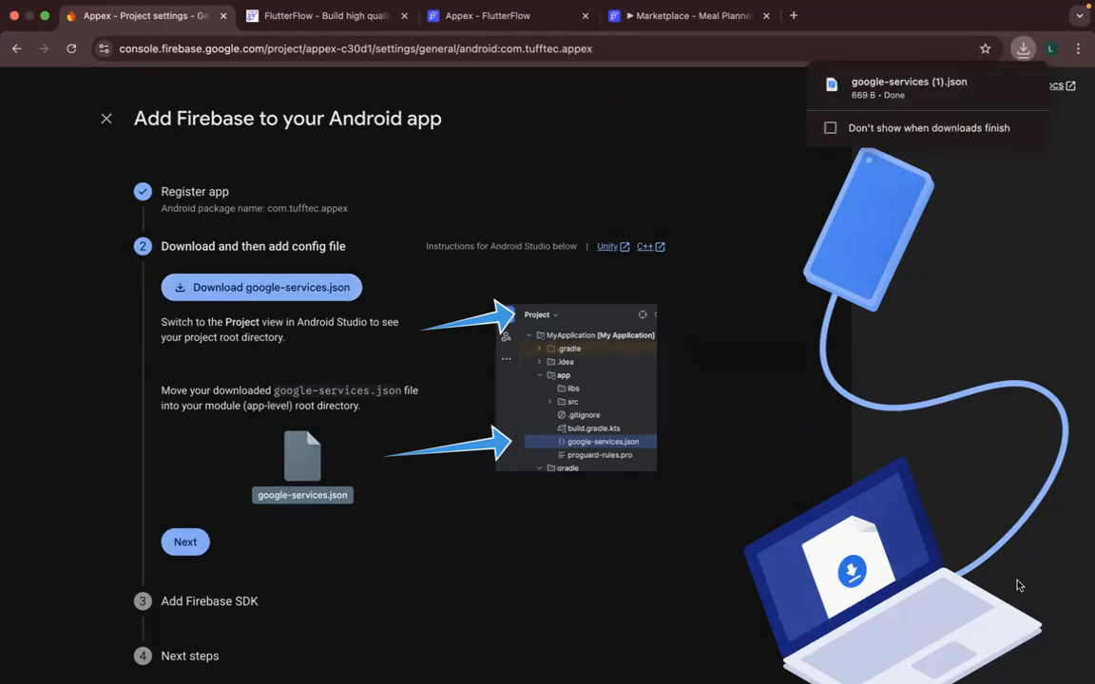
{"action": "left_click", "coordinate": [991, 95]}
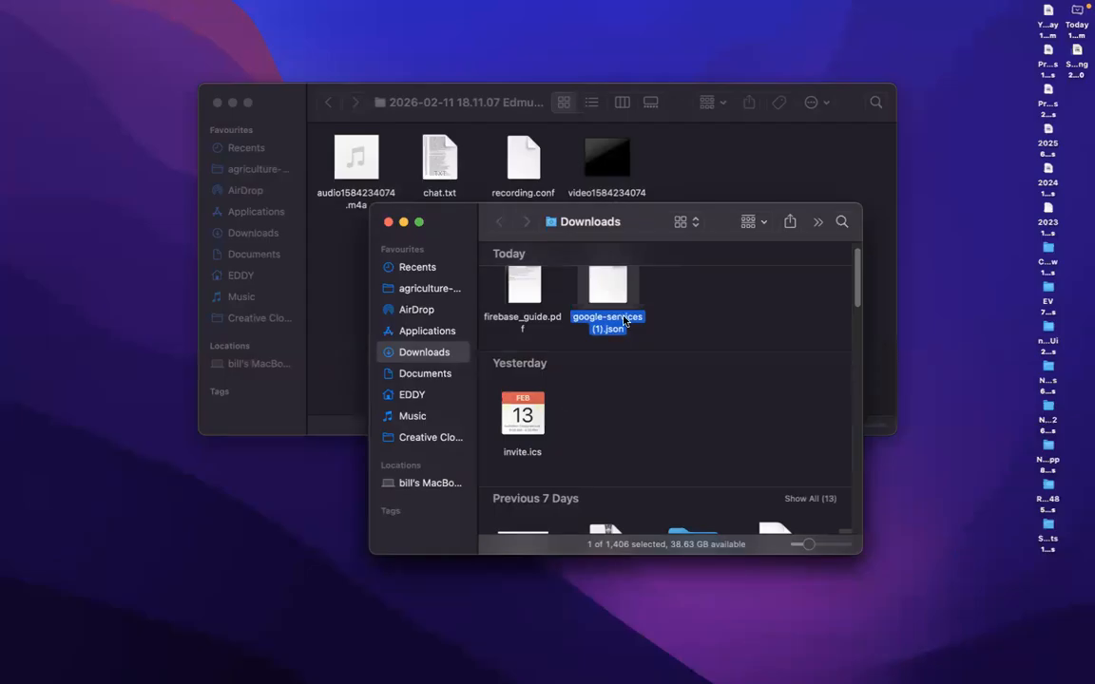
{"action": "key", "text": "super+Tab"}
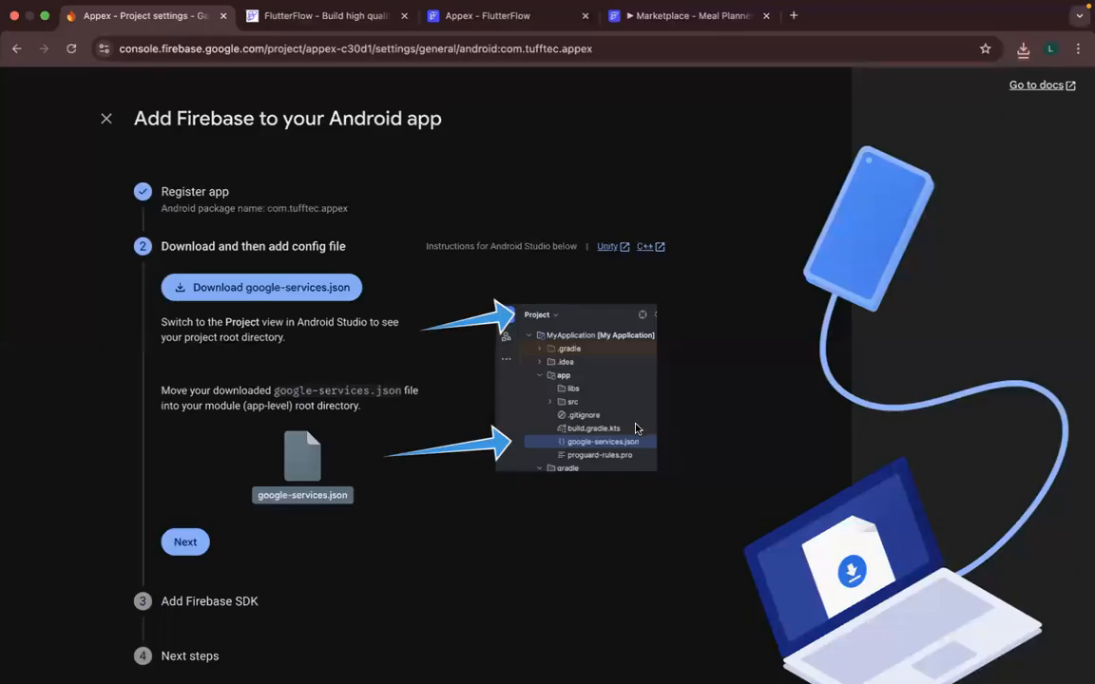
- Check FlutterFlow's Firebase settings, then advance the Android app setup to Add Firebase SDK and examine the Gradle instructions
{"action": "left_click", "coordinate": [457, 19]}
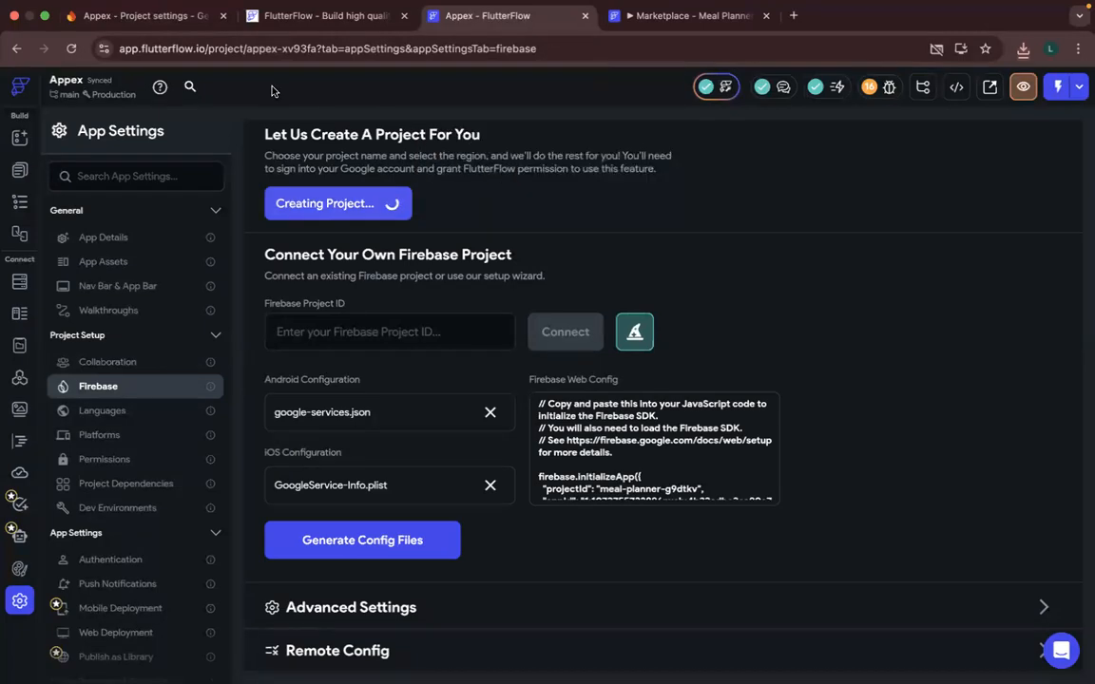
{"action": "left_click", "coordinate": [129, 17]}
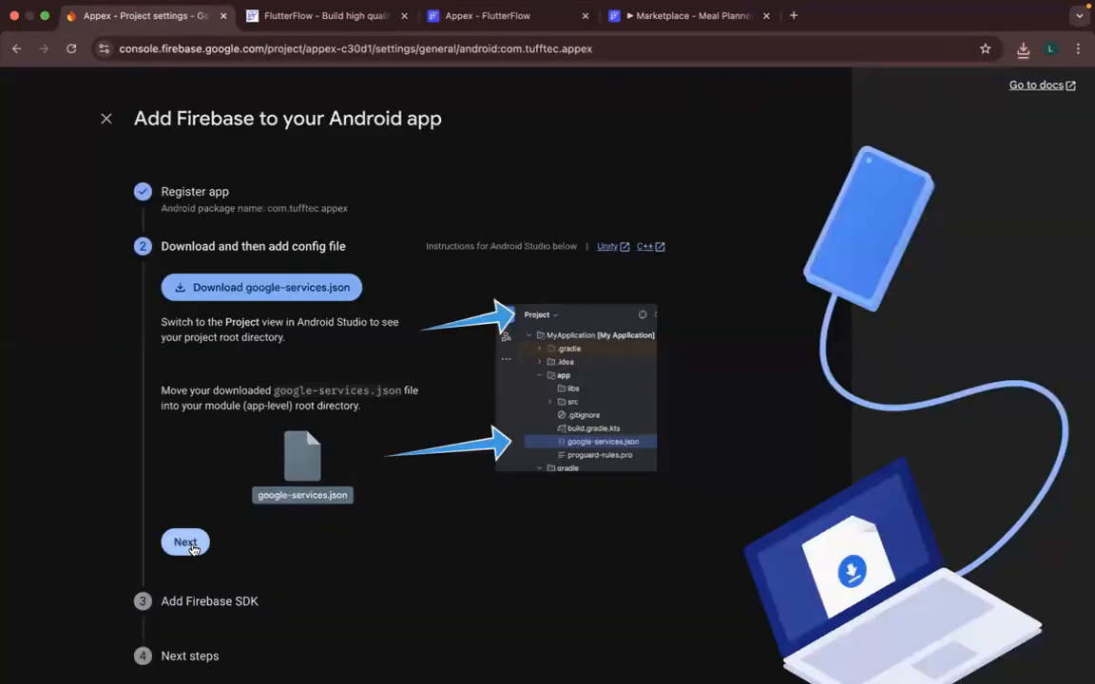
{"action": "left_click", "coordinate": [188, 544]}
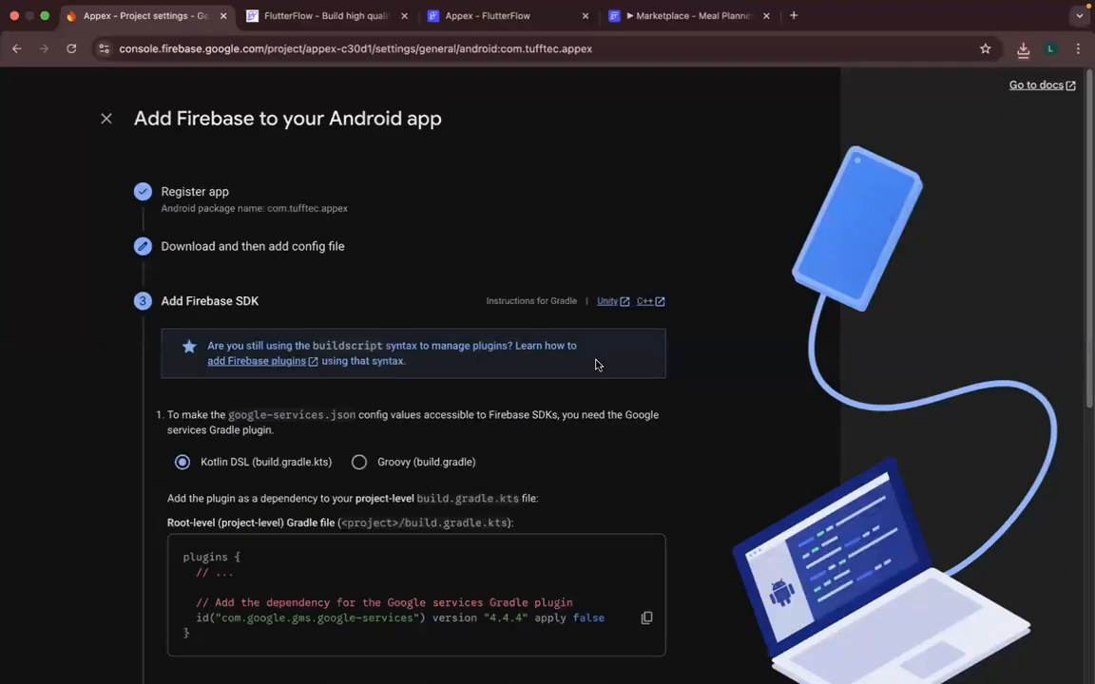
{"action": "scroll", "coordinate": [595, 364], "scroll_direction": "down", "scroll_amount": 3}
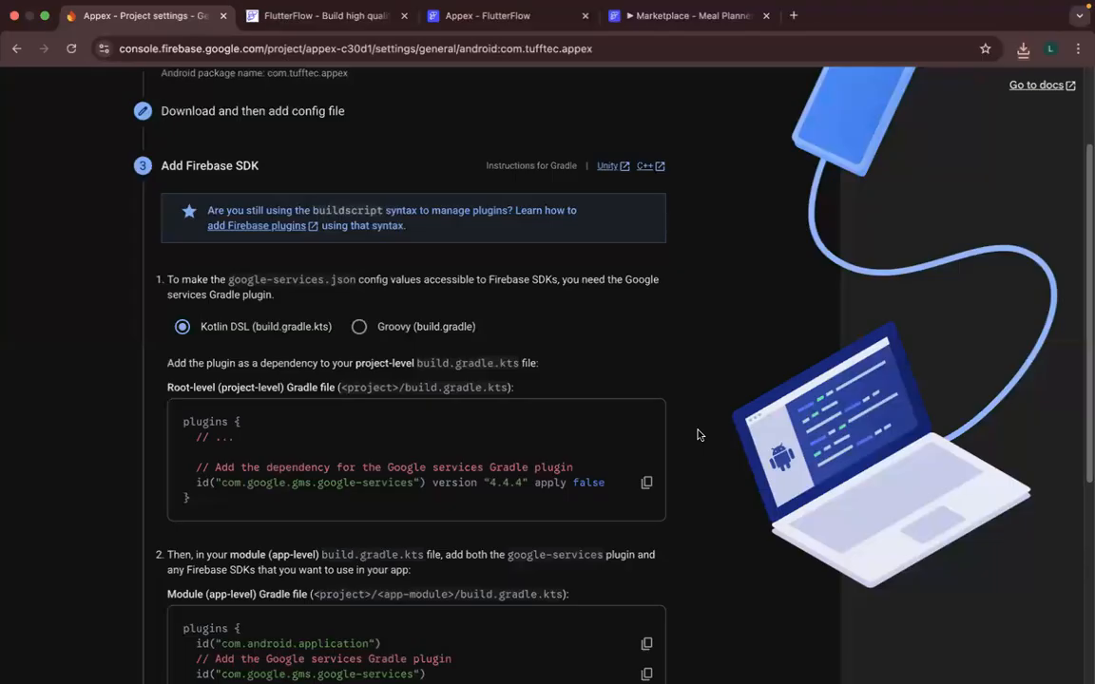
{"action": "scroll", "coordinate": [697, 435], "scroll_direction": "down", "scroll_amount": 3}
{"action": "scroll", "coordinate": [698, 431], "scroll_direction": "down", "scroll_amount": 1}
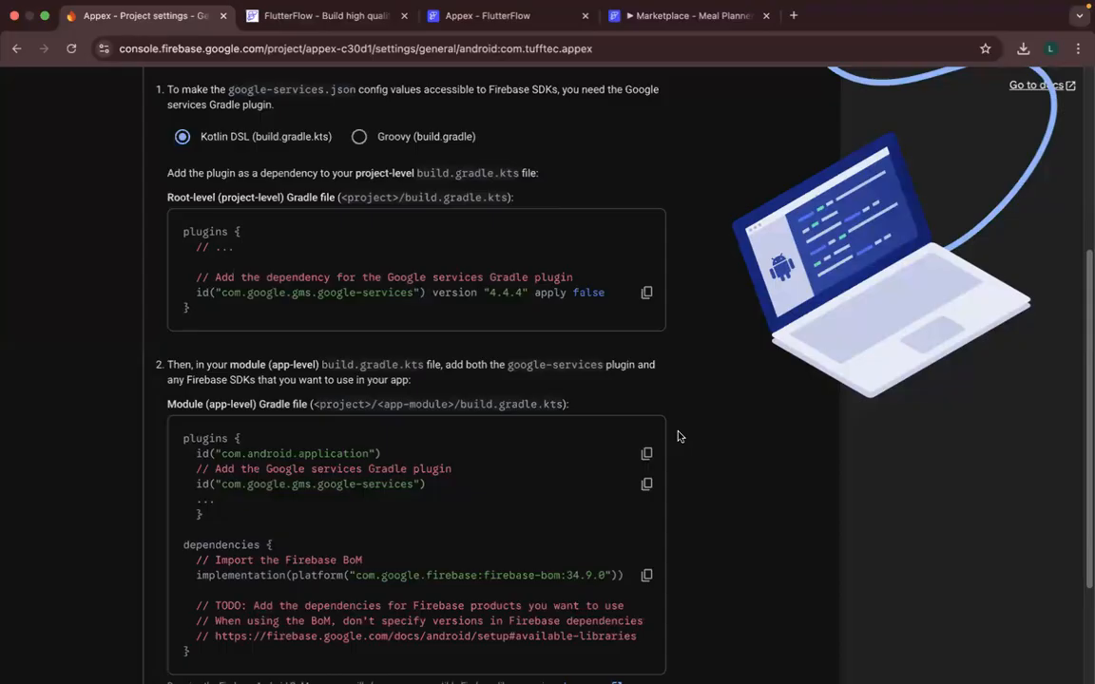
- Return to the Firebase settings of the Appex project in FlutterFlow to check the project creation
{"action": "key", "text": "ctrl+Up"}
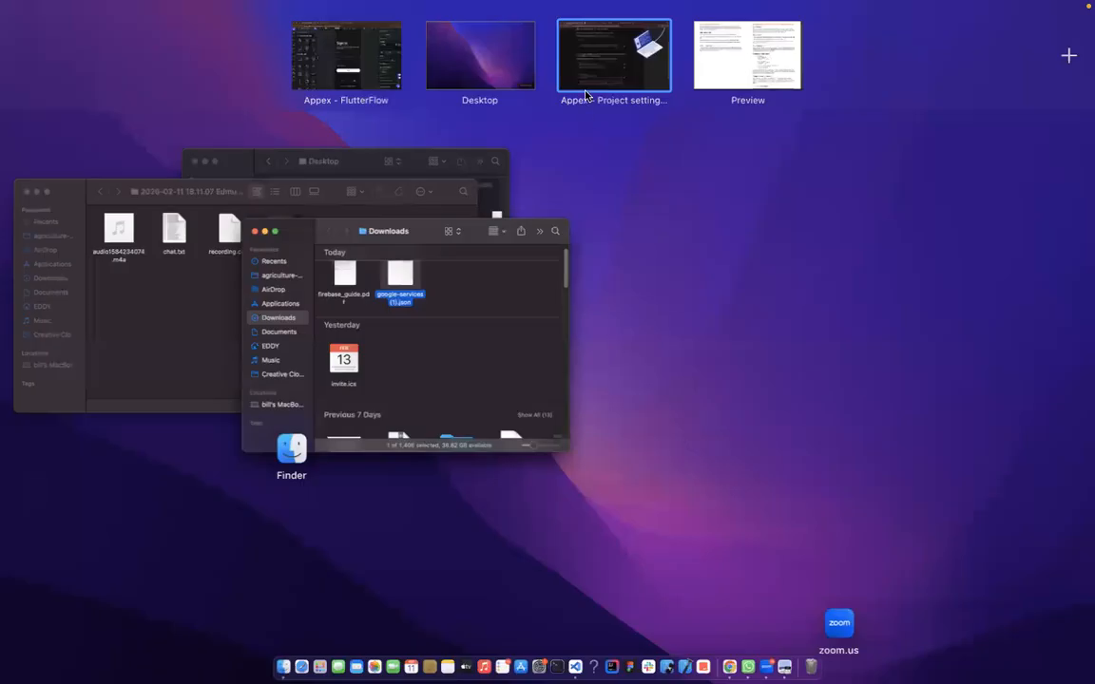
{"action": "left_click", "coordinate": [616, 462]}
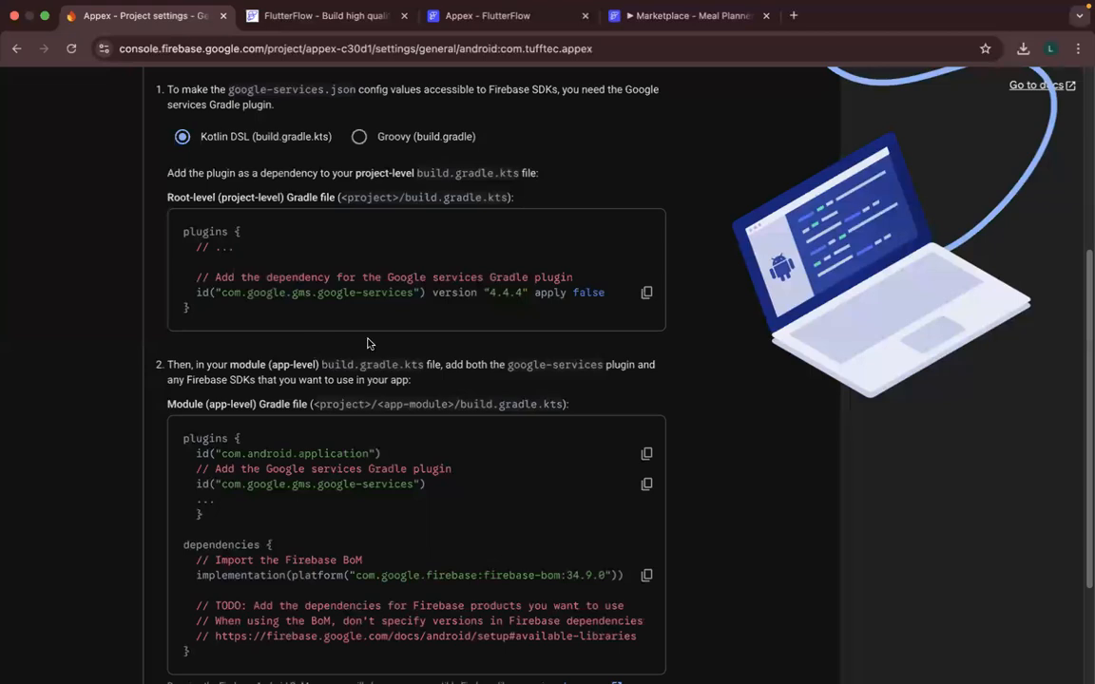
{"action": "left_click", "coordinate": [482, 25]}
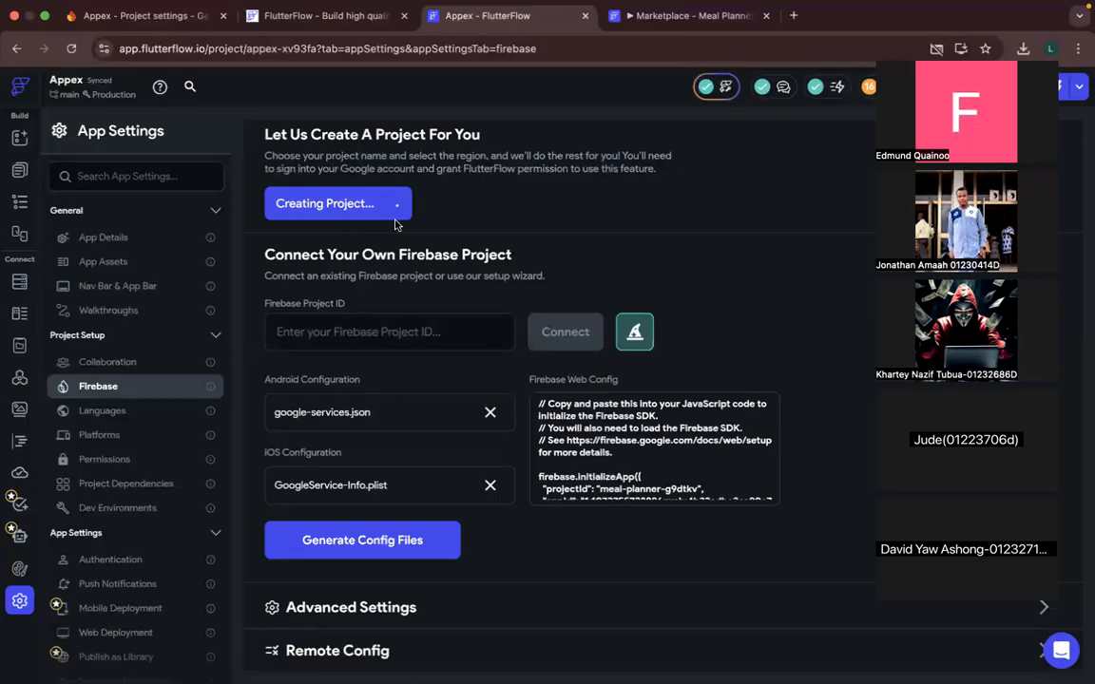
- Check the project creation in FlutterFlow's Firebase settings, then return to the Gradle instructions in the Firebase console
{"action": "scroll", "coordinate": [553, 600], "scroll_direction": "down", "scroll_amount": 3}
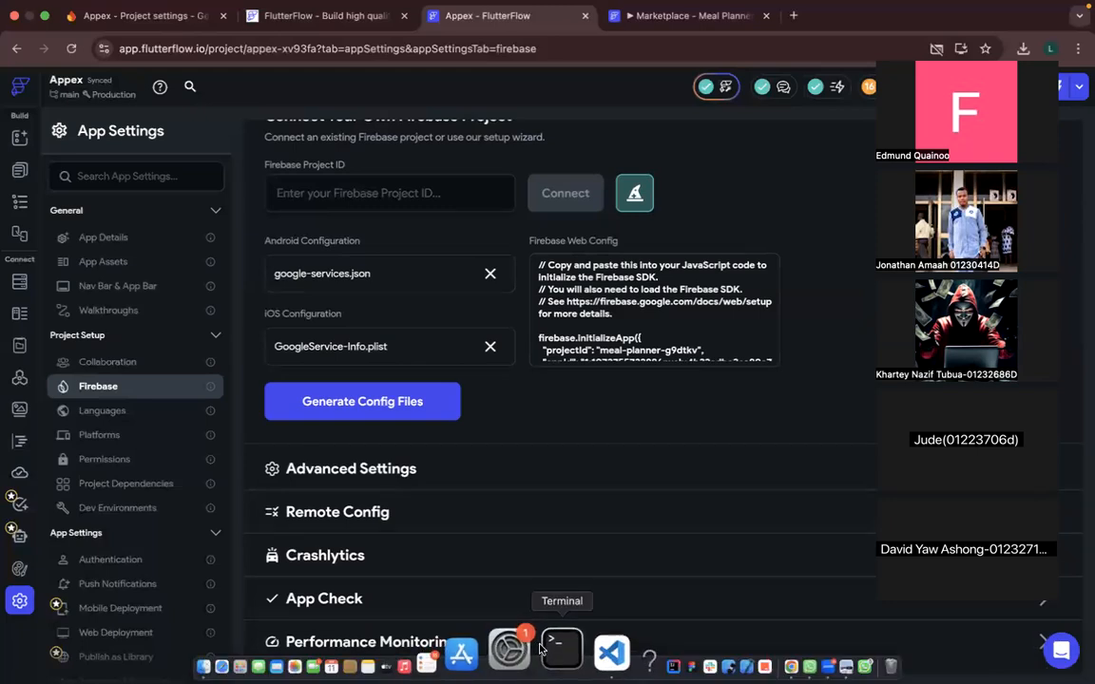
{"action": "scroll", "coordinate": [469, 388], "scroll_direction": "up", "scroll_amount": 5}
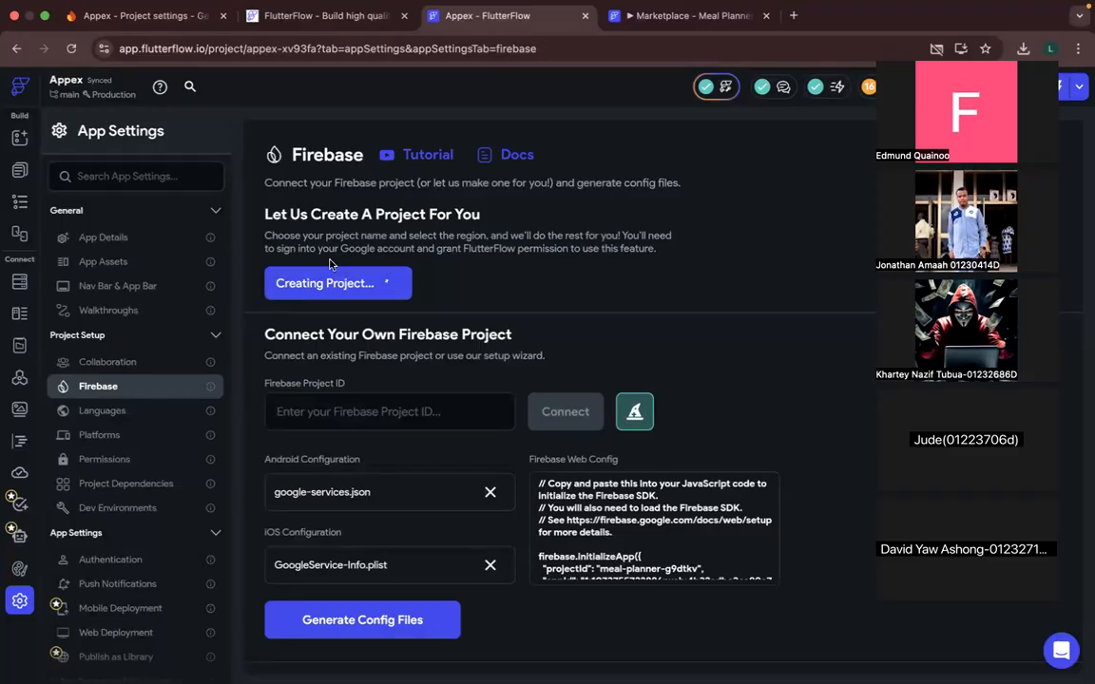
{"action": "left_click", "coordinate": [152, 17]}
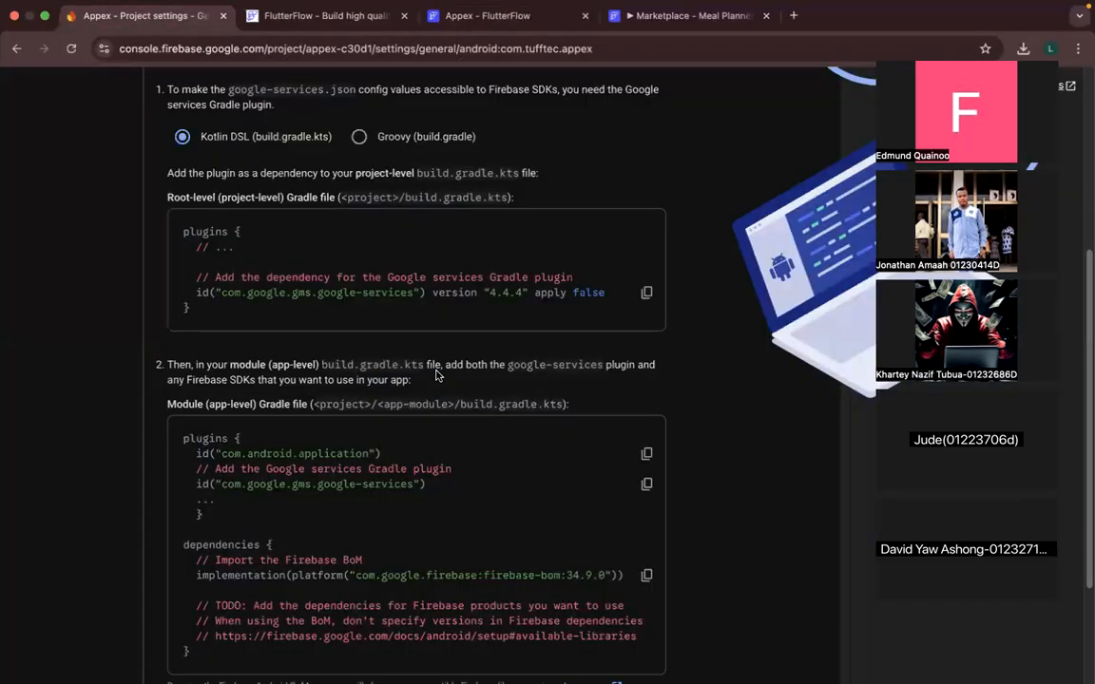
- Switch to Visual Studio Code, move the Zoom recording-conversion dialog aside and dismiss the access-check warning
{"action": "key", "text": "ctrl+Up"}
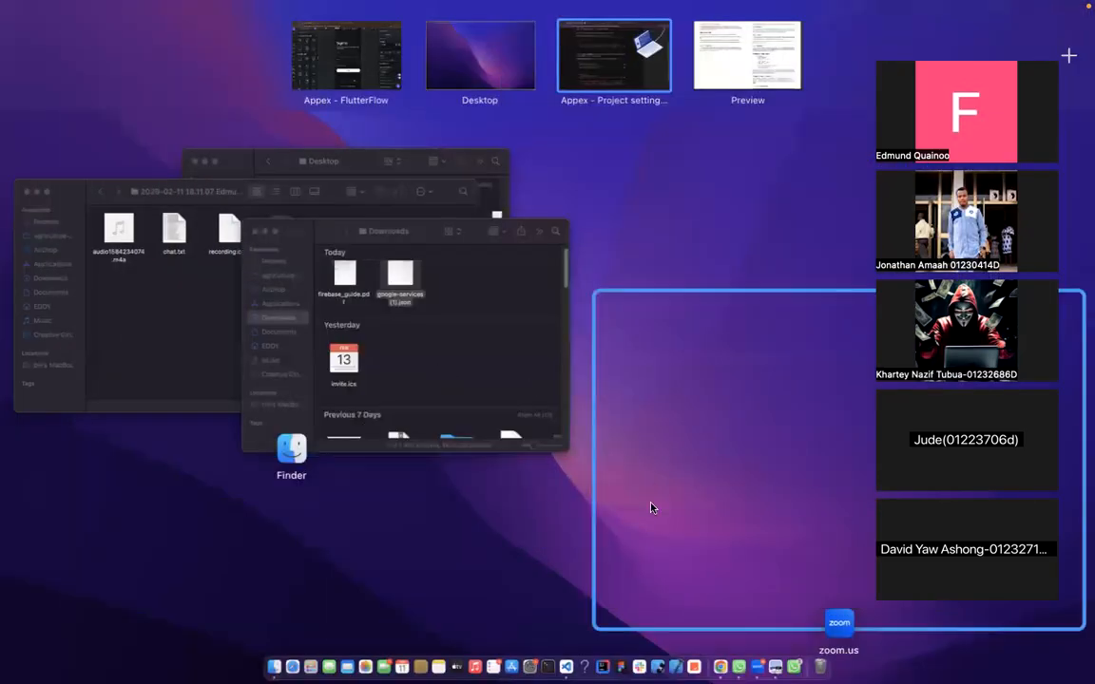
{"action": "left_click", "coordinate": [652, 507]}
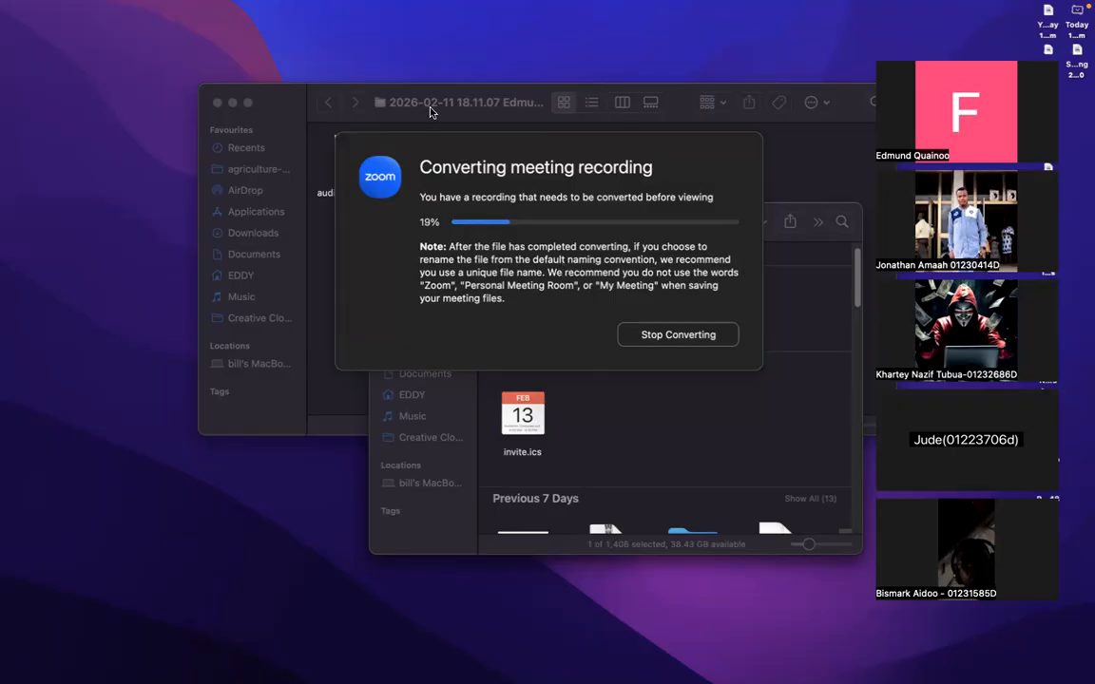
{"action": "key", "text": "ctrl+Up"}
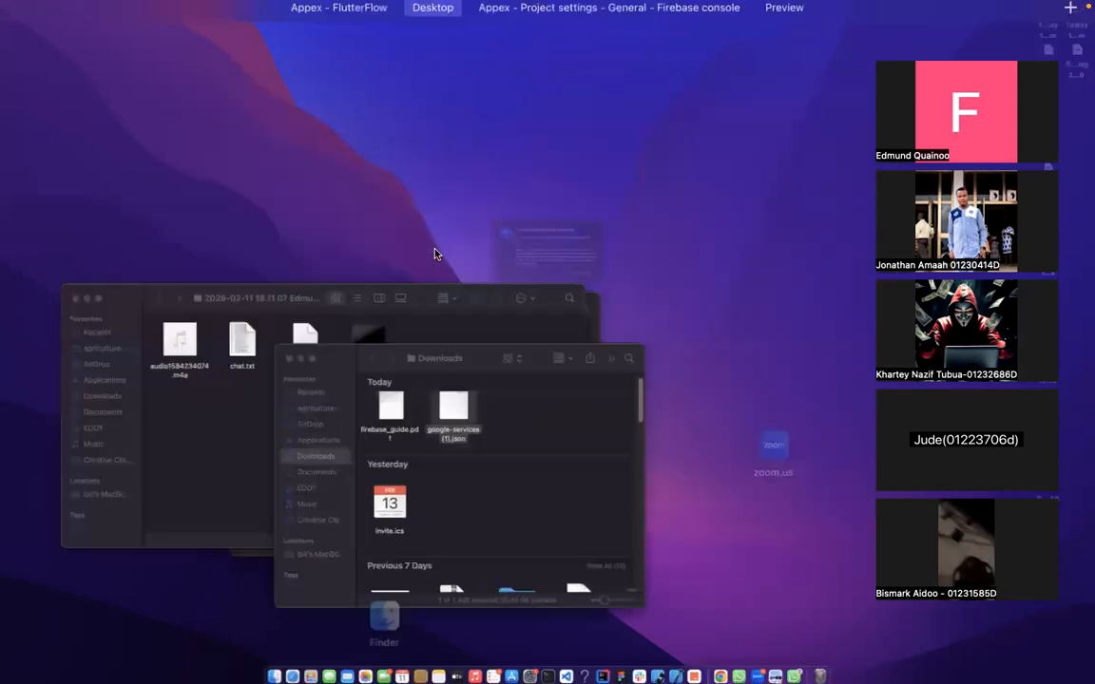
{"action": "left_click", "coordinate": [457, 523]}
{"action": "mouse_move", "coordinate": [501, 666]}
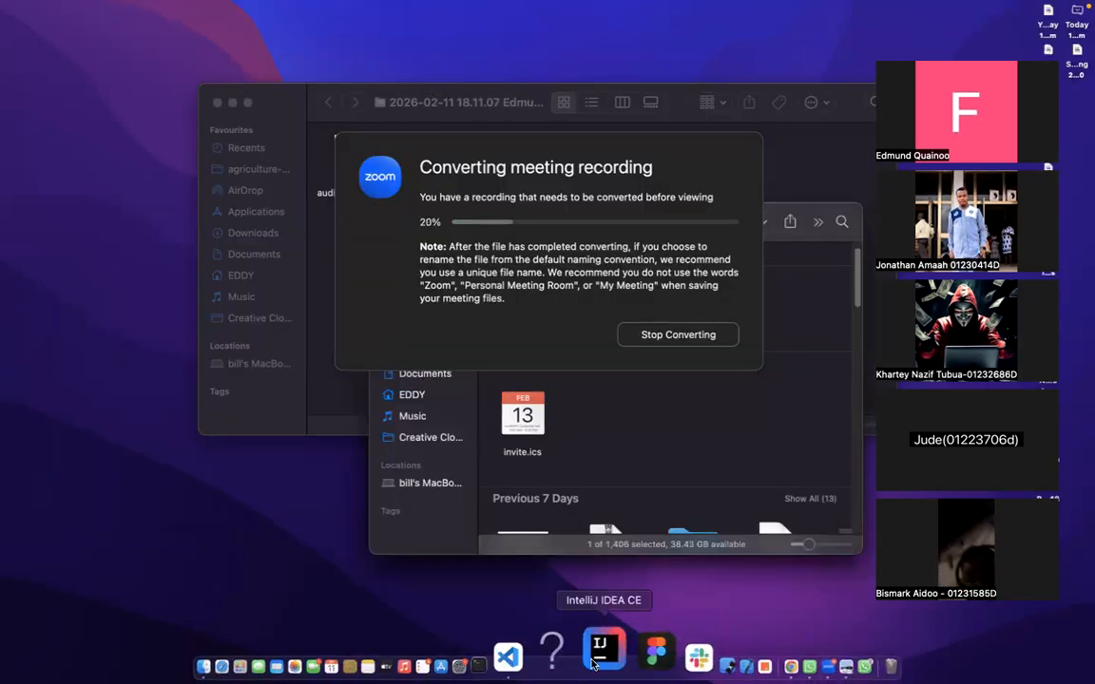
{"action": "left_click", "coordinate": [566, 656]}
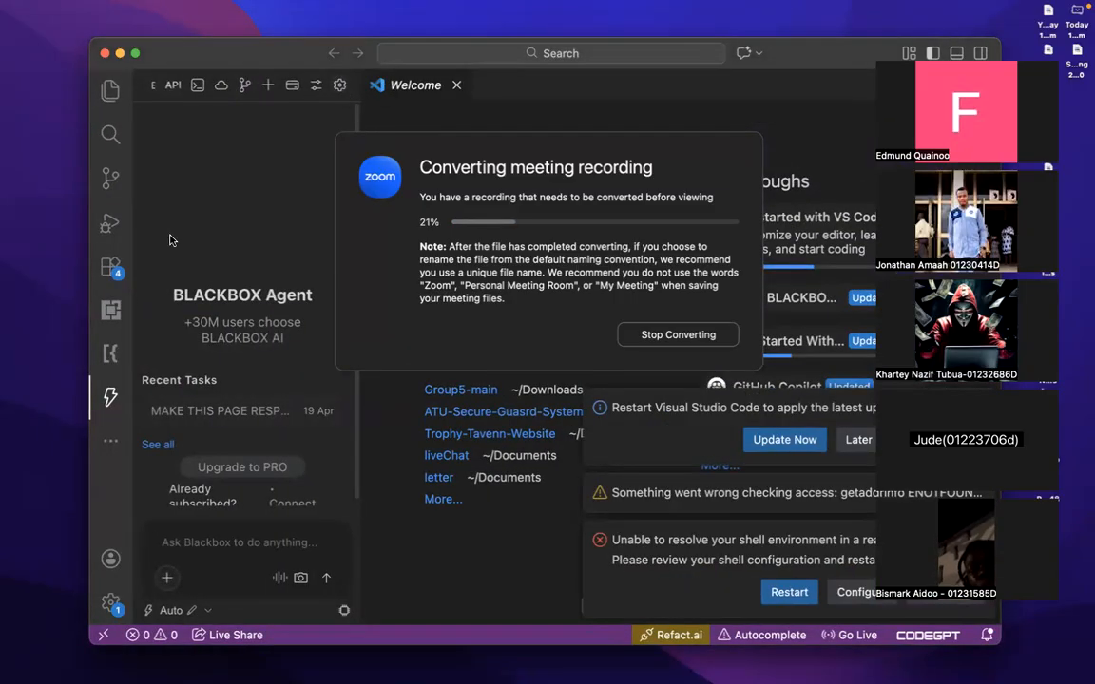
{"action": "left_click_drag", "start_coordinate": [418, 154], "coordinate": [787, 219]}
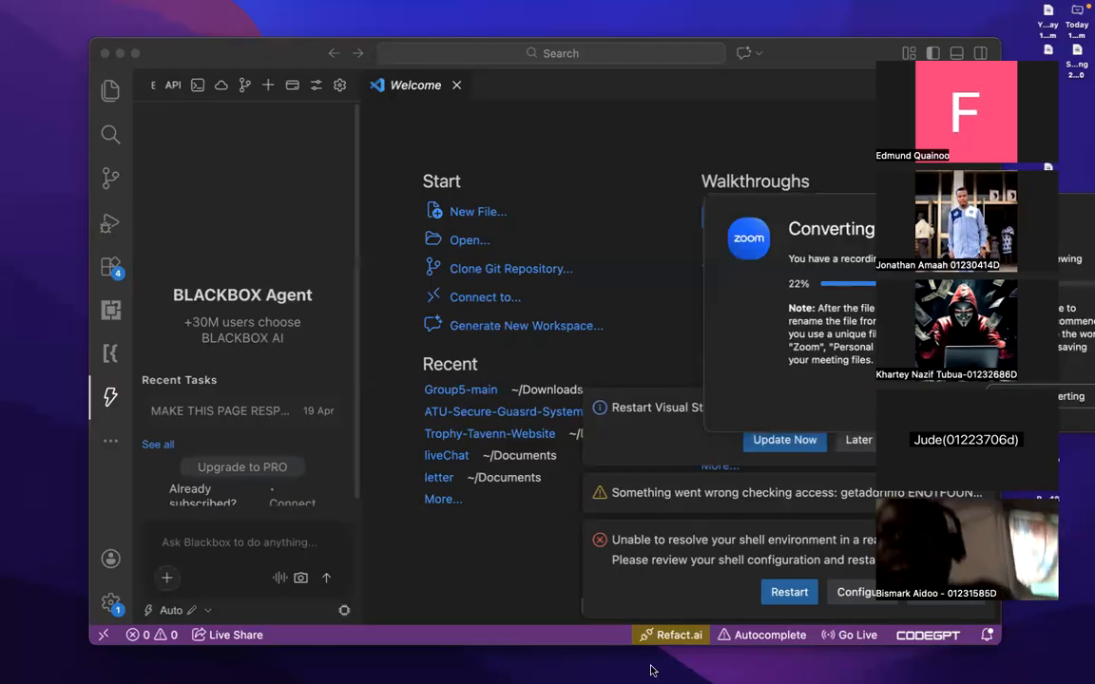
{"action": "left_click", "coordinate": [671, 606]}
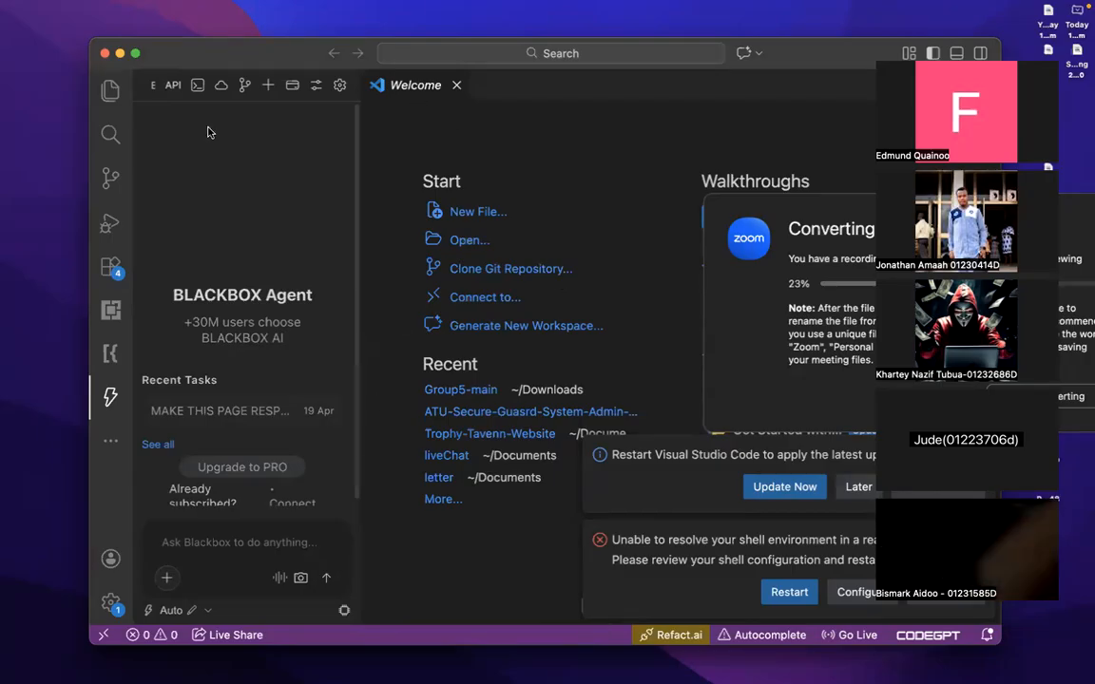
{"action": "mouse_move", "coordinate": [49, 3]}
{"action": "left_click", "coordinate": [90, 8]}
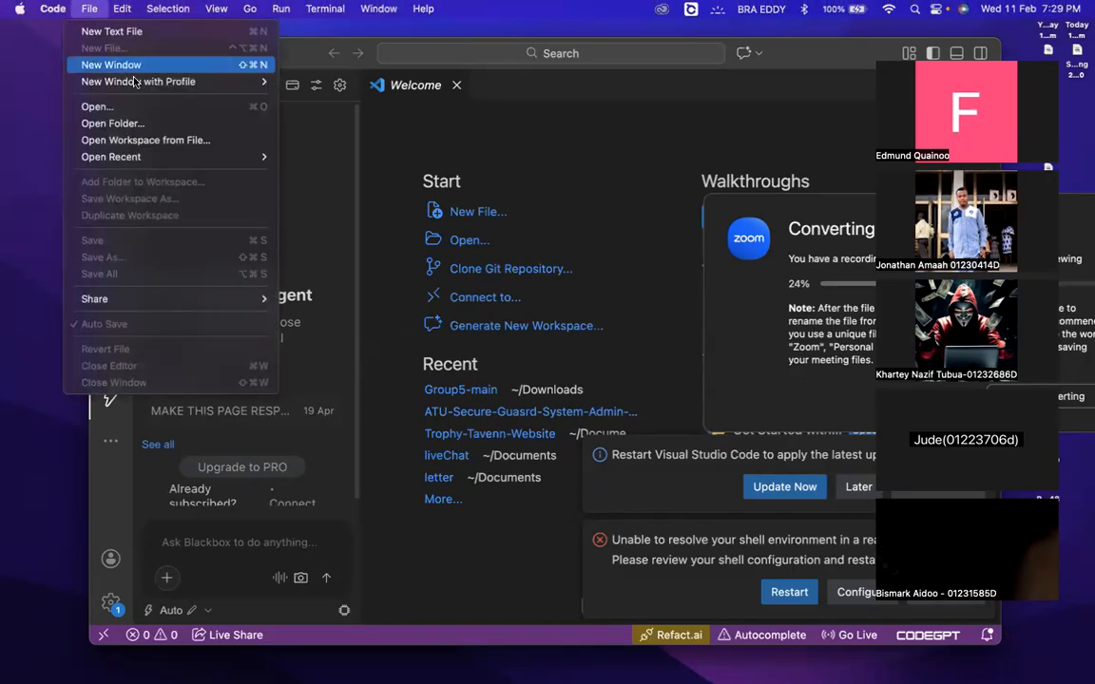
{"action": "mouse_move", "coordinate": [150, 157]}
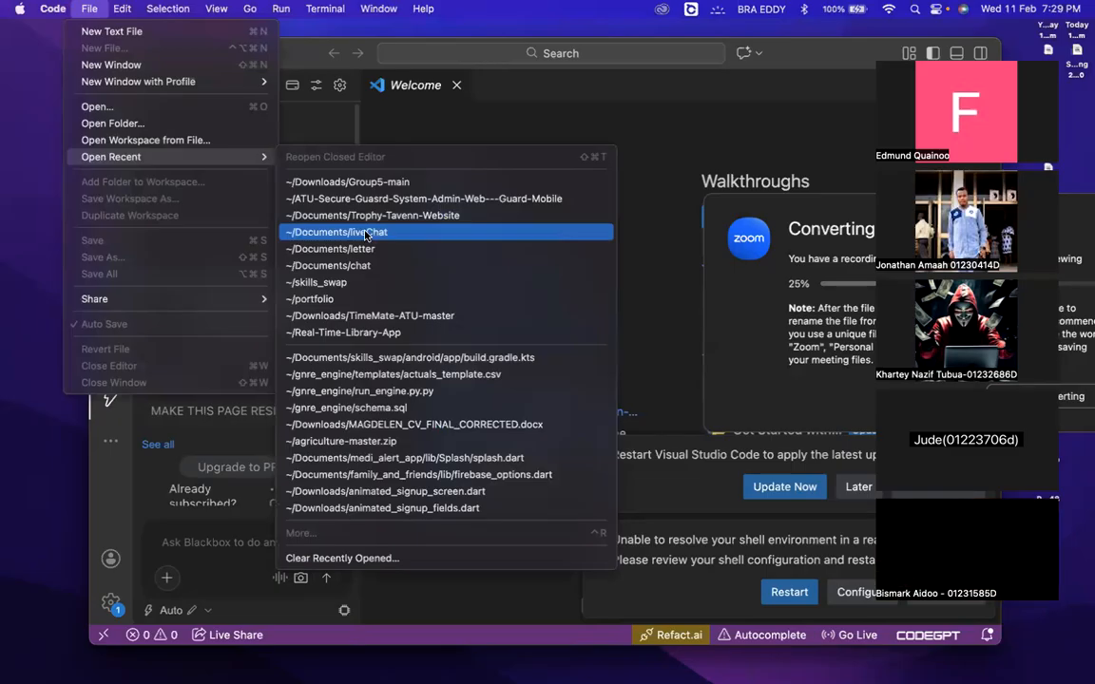
{"action": "left_click", "coordinate": [456, 358]}
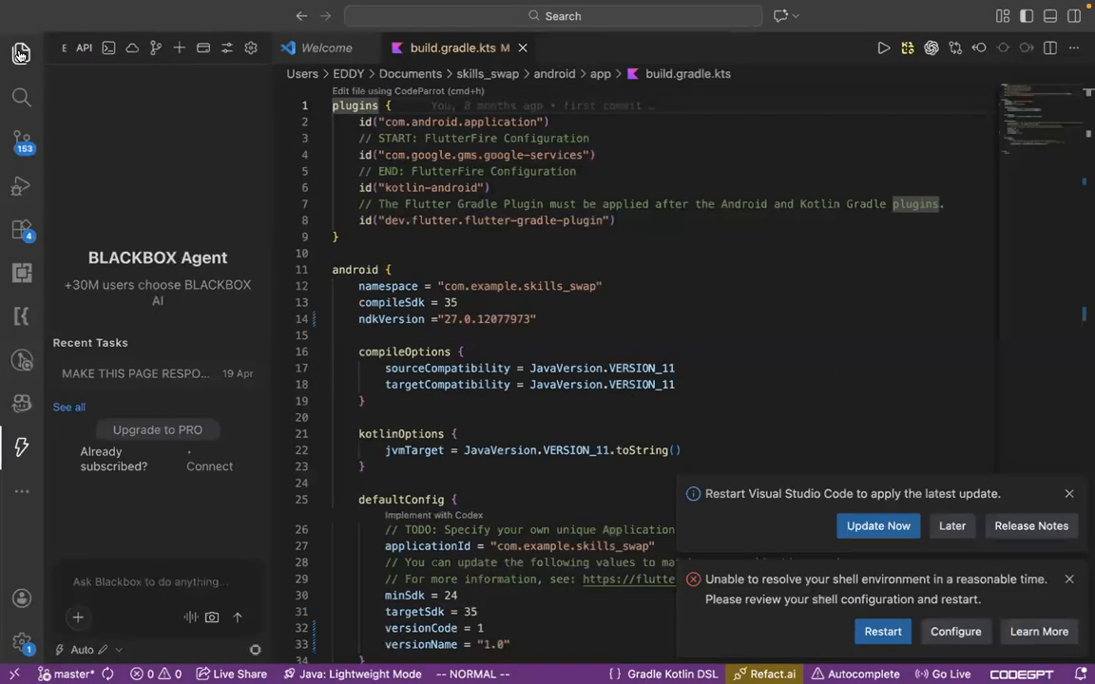
{"action": "left_click", "coordinate": [21, 55]}
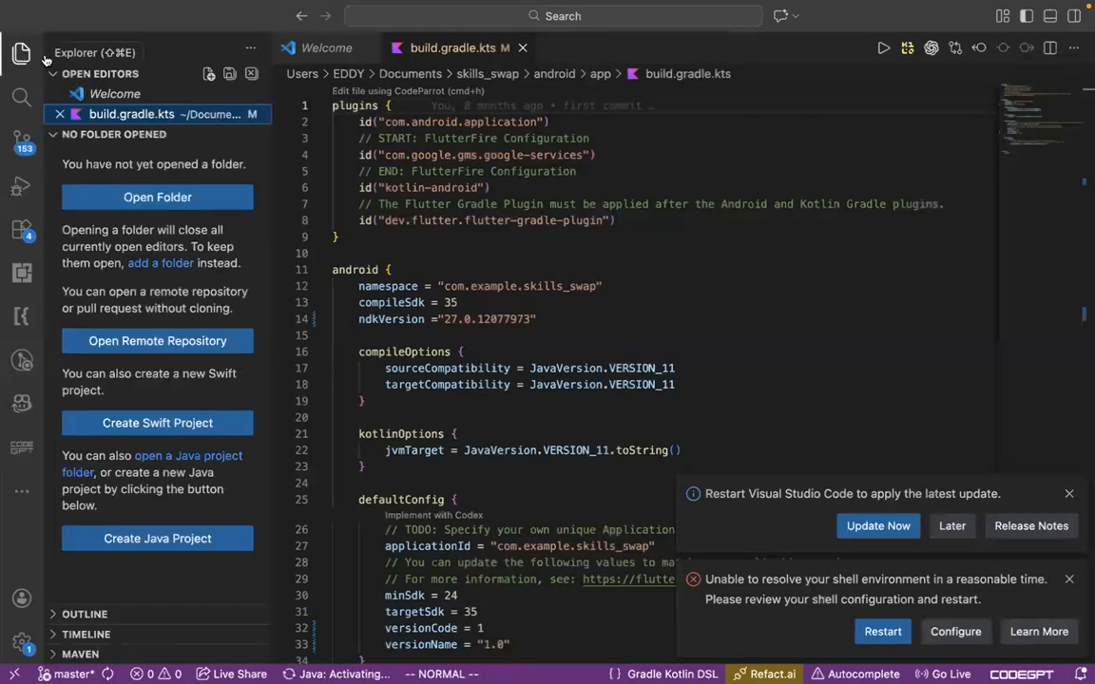
{"action": "left_click", "coordinate": [523, 48]}
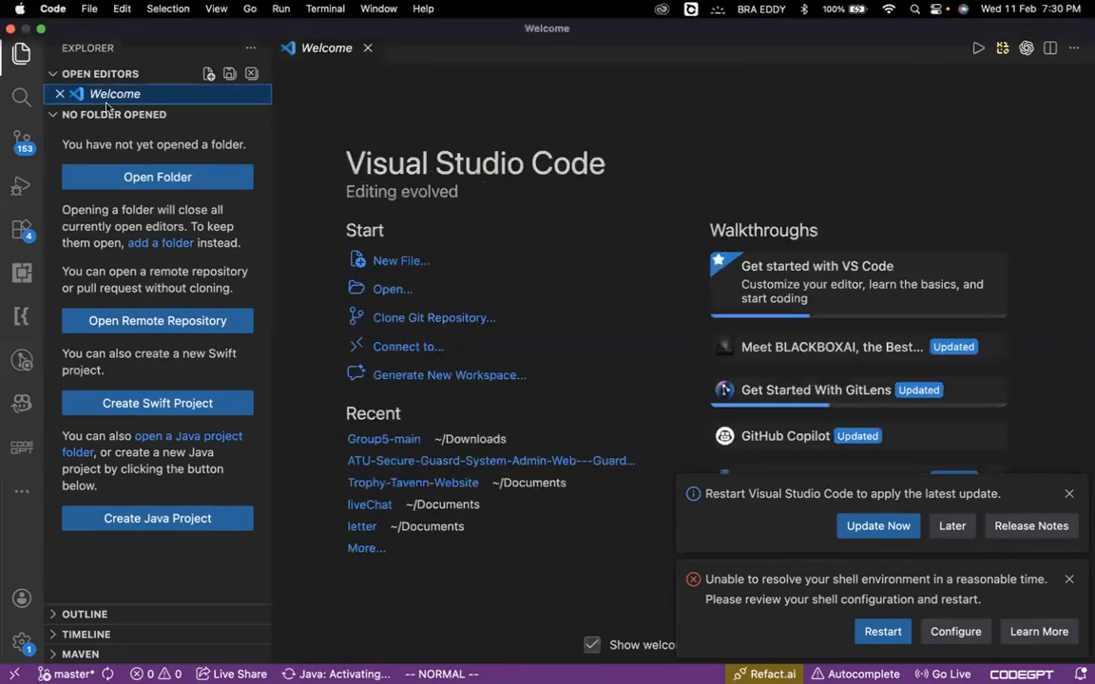
- Open the skills_swap folder from the home directory as the project in Visual Studio Code
{"action": "left_click", "coordinate": [87, 10]}
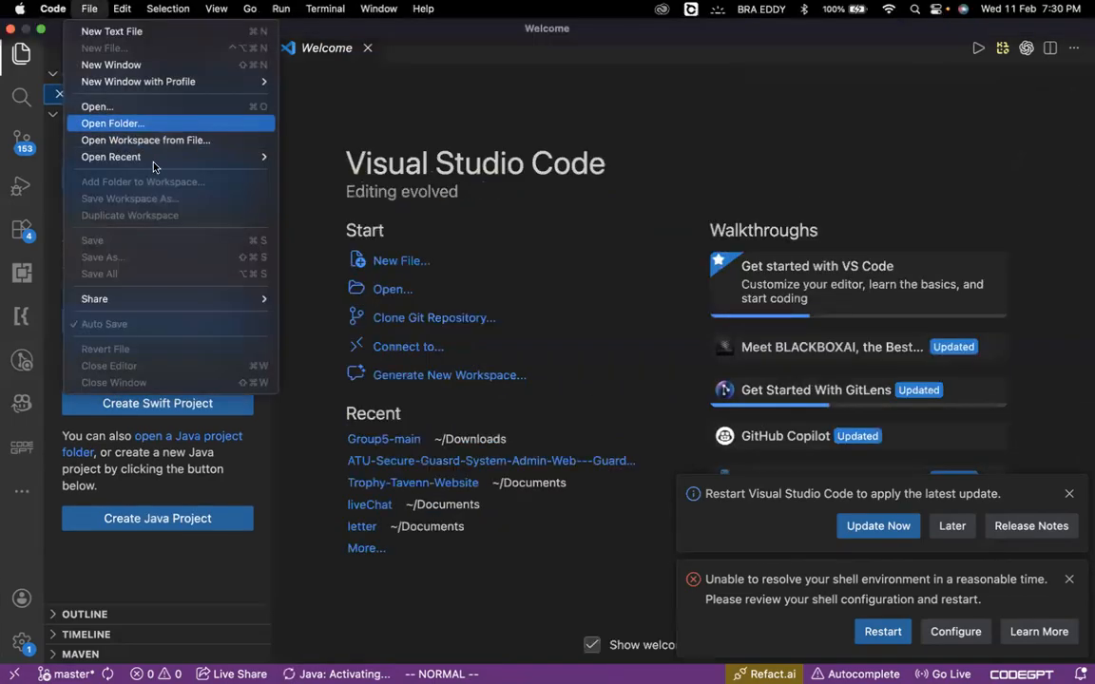
{"action": "mouse_move", "coordinate": [154, 164]}
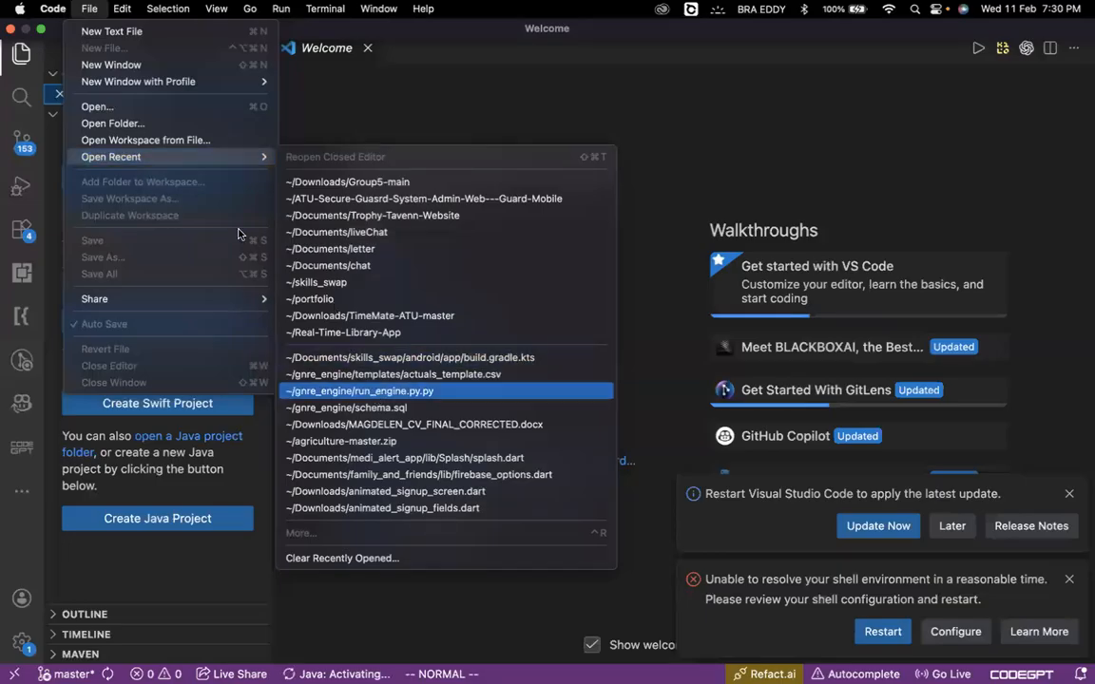
{"action": "left_click", "coordinate": [138, 127]}
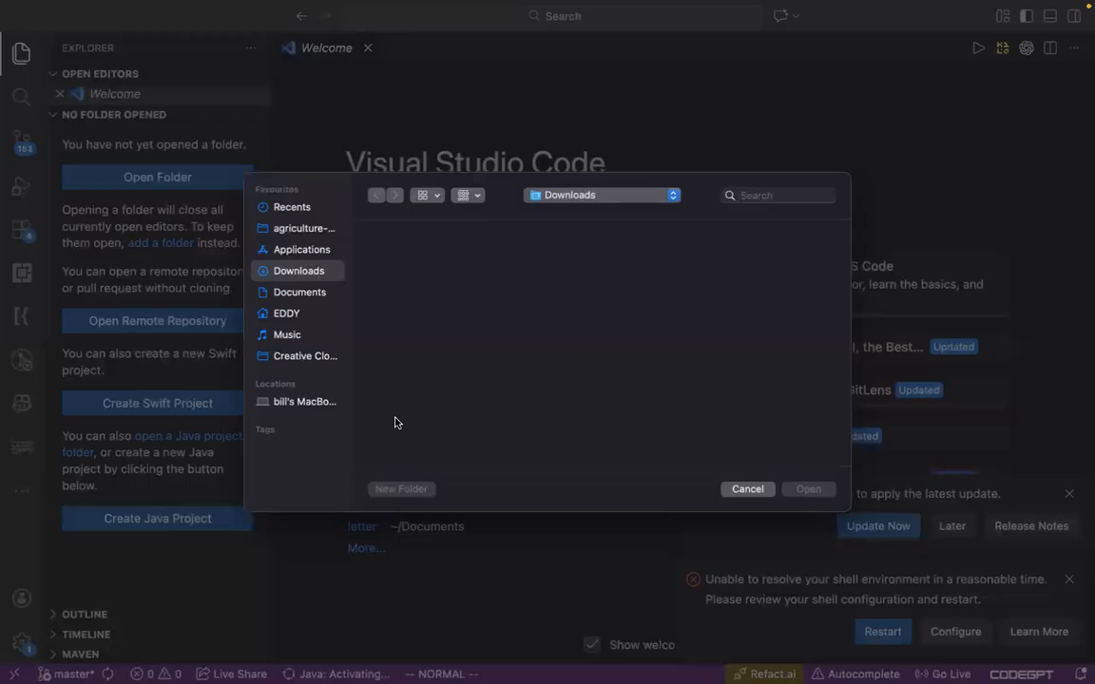
{"action": "left_click", "coordinate": [283, 315]}
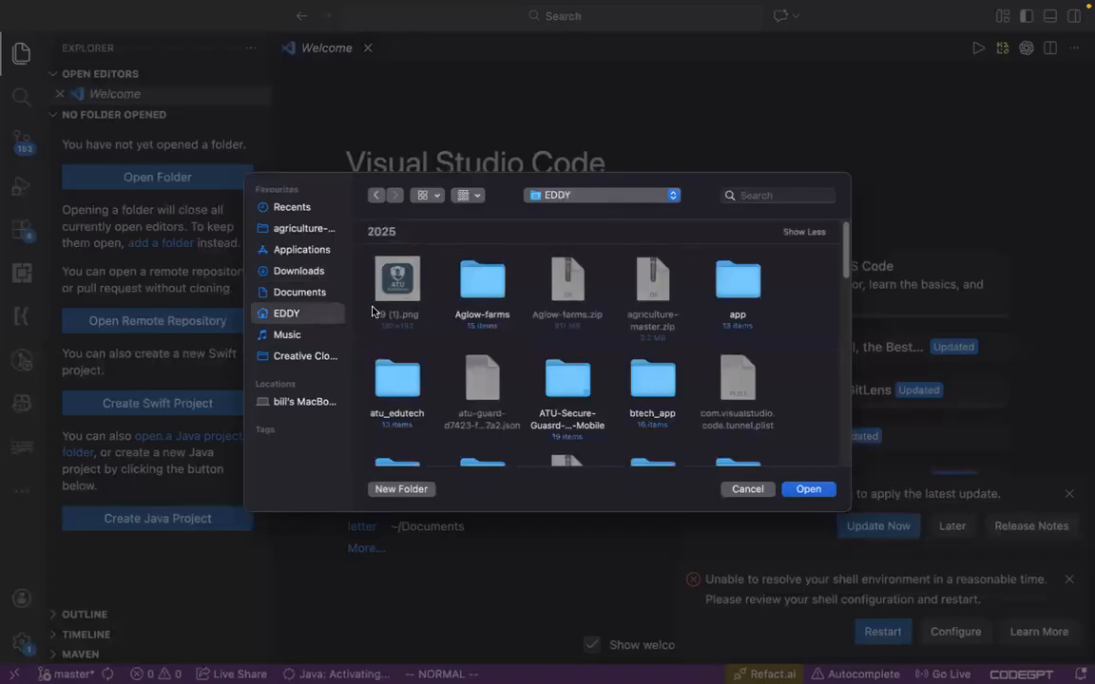
{"action": "scroll", "coordinate": [561, 398], "scroll_direction": "down", "scroll_amount": 2}
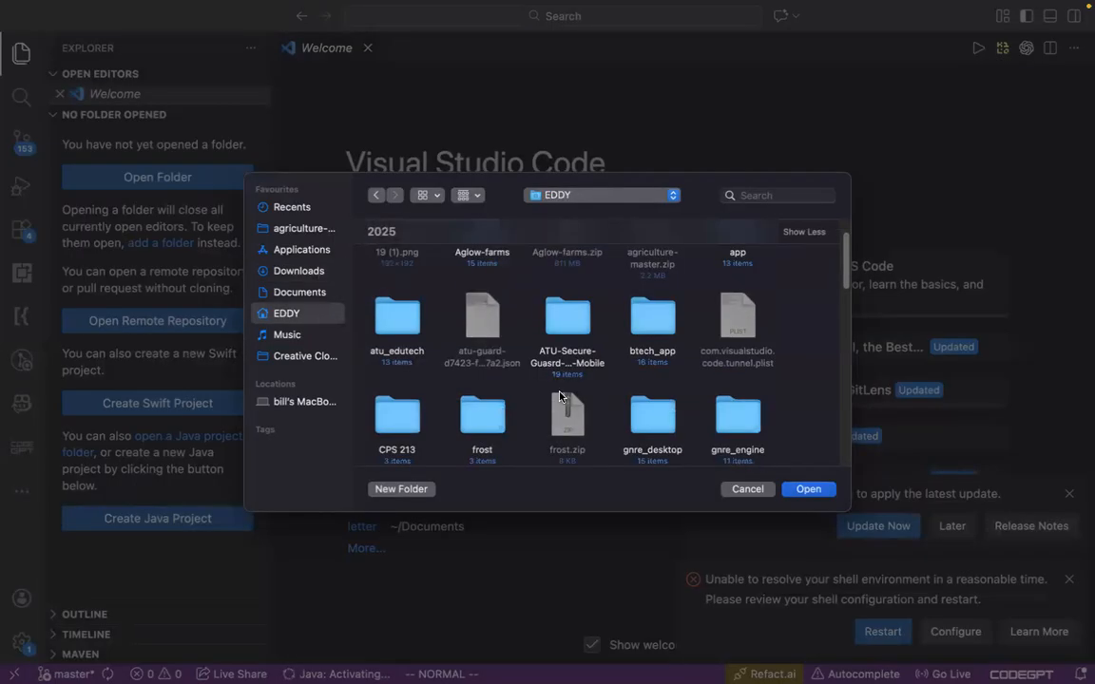
{"action": "scroll", "coordinate": [561, 398], "scroll_direction": "down", "scroll_amount": 2}
{"action": "scroll", "coordinate": [561, 398], "scroll_direction": "down", "scroll_amount": 3}
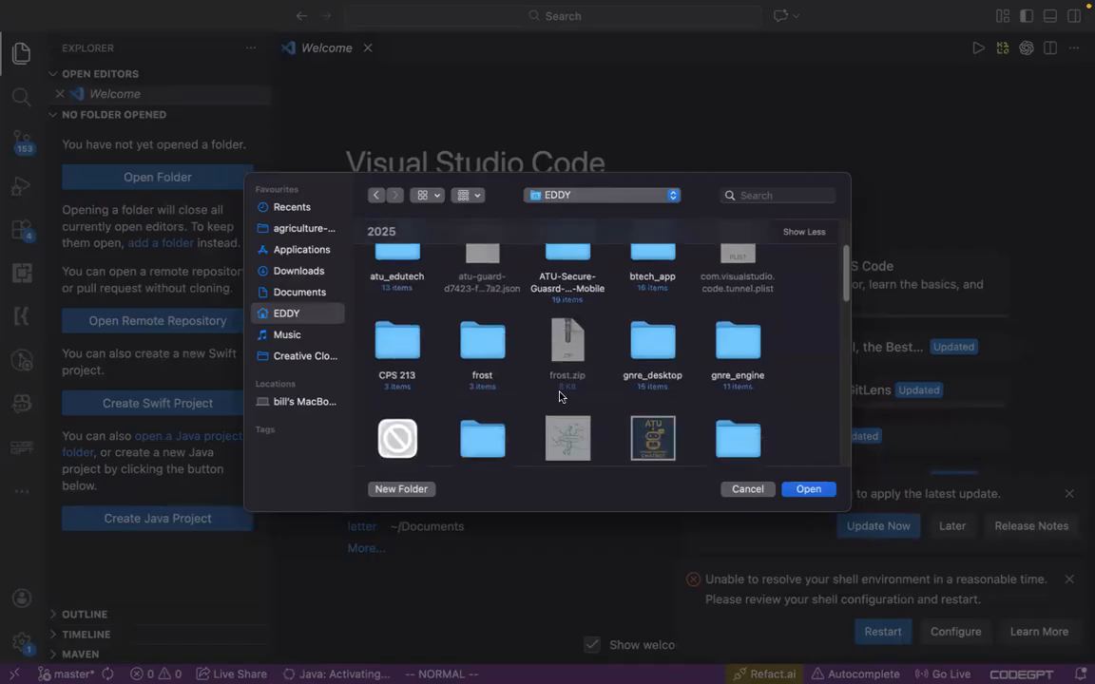
{"action": "scroll", "coordinate": [561, 398], "scroll_direction": "down", "scroll_amount": 8}
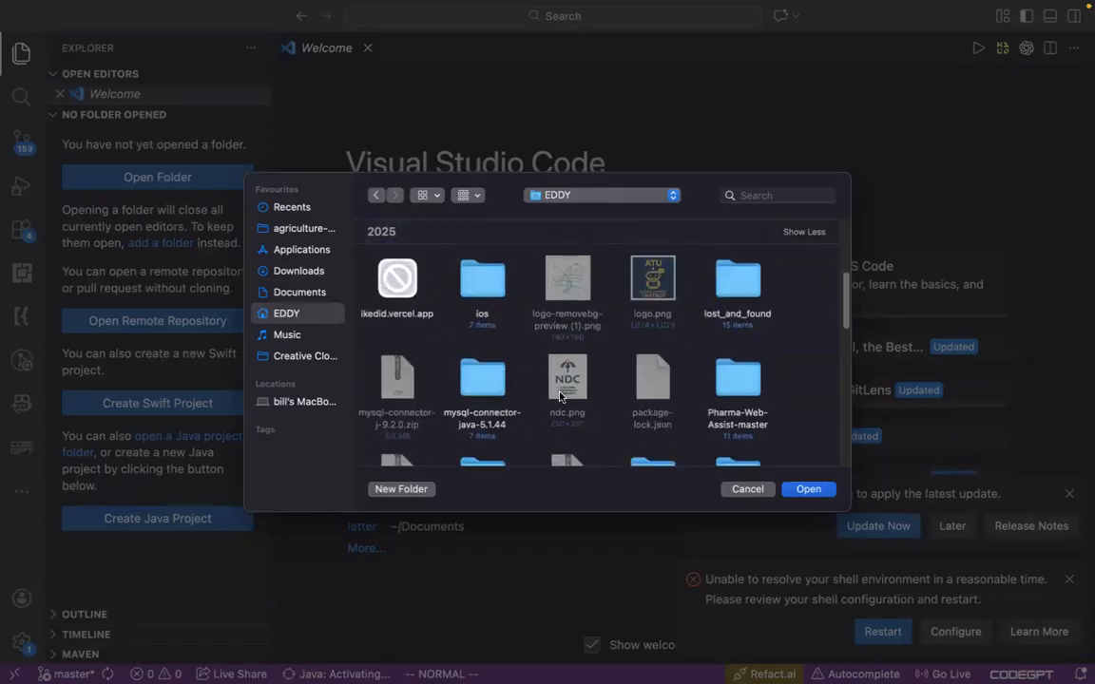
{"action": "scroll", "coordinate": [561, 398], "scroll_direction": "down", "scroll_amount": 5}
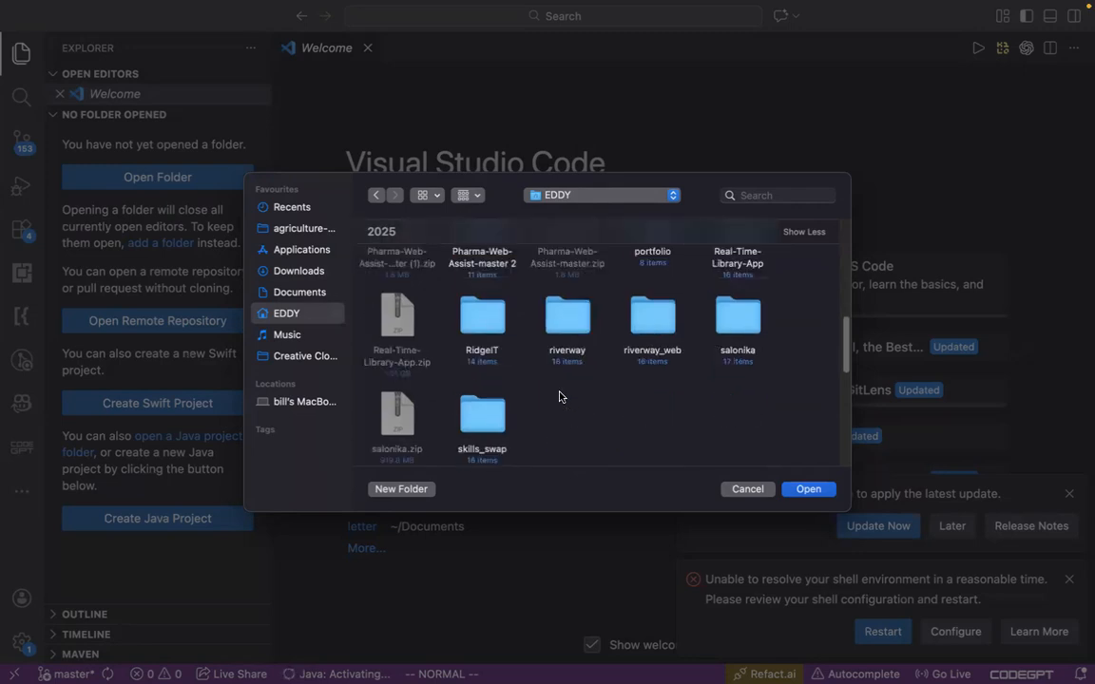
{"action": "left_click", "coordinate": [809, 490]}
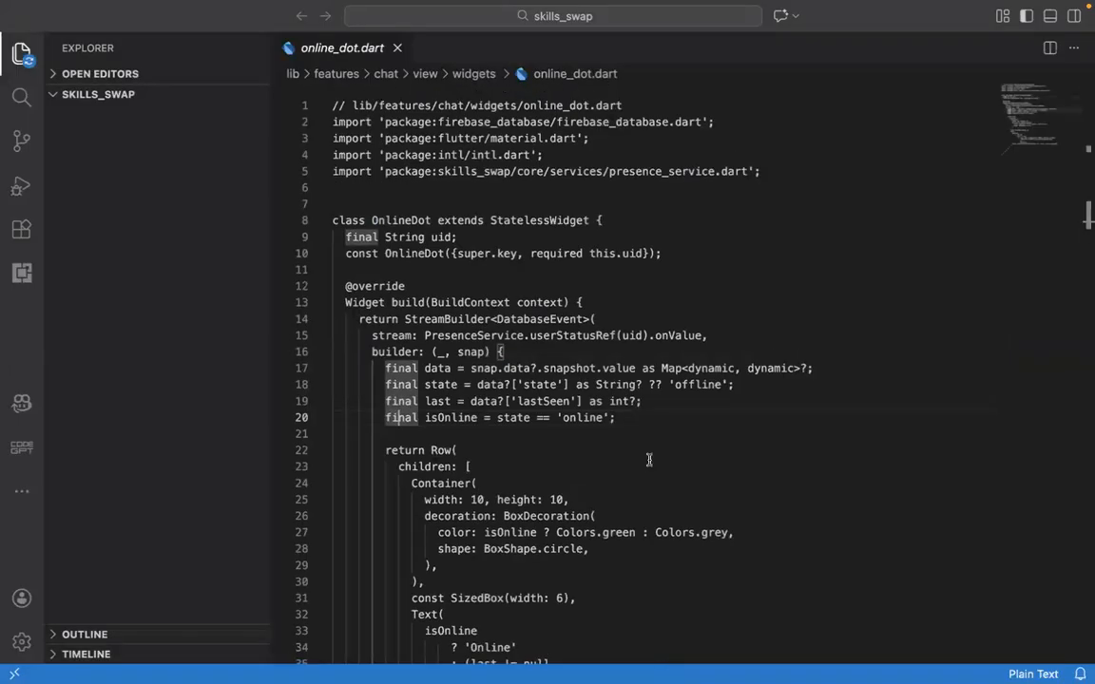
- Switch to the browser and compare the Firebase console's Gradle instructions with the project creation status in FlutterFlow
{"action": "key", "text": "super+Tab"}
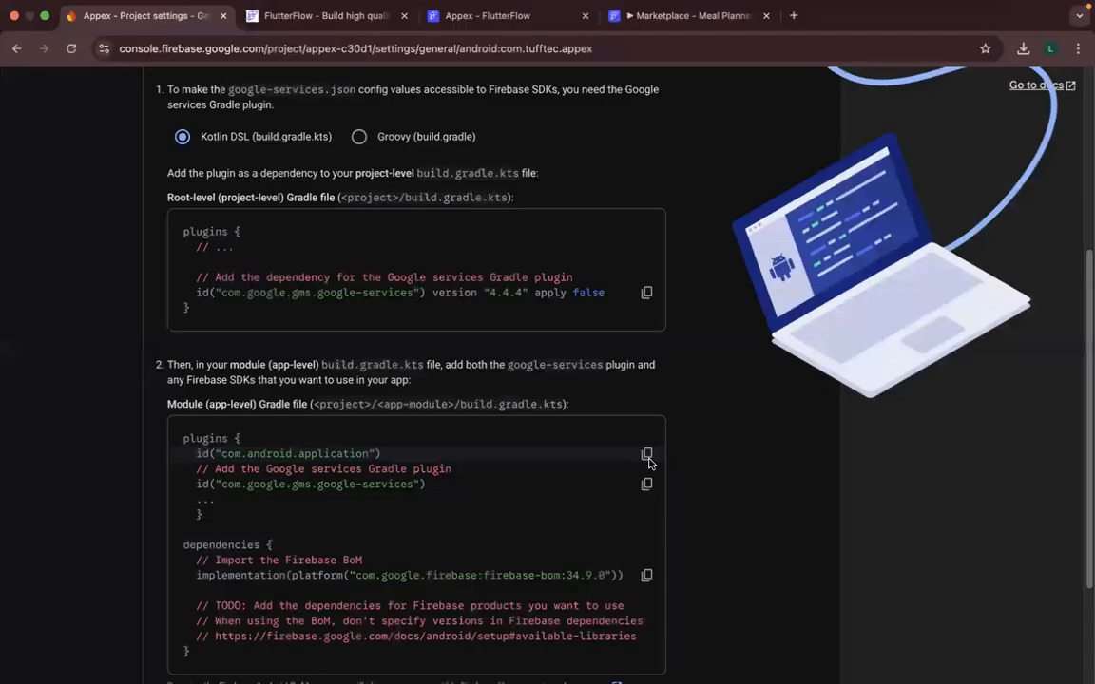
{"action": "left_click", "coordinate": [485, 16]}
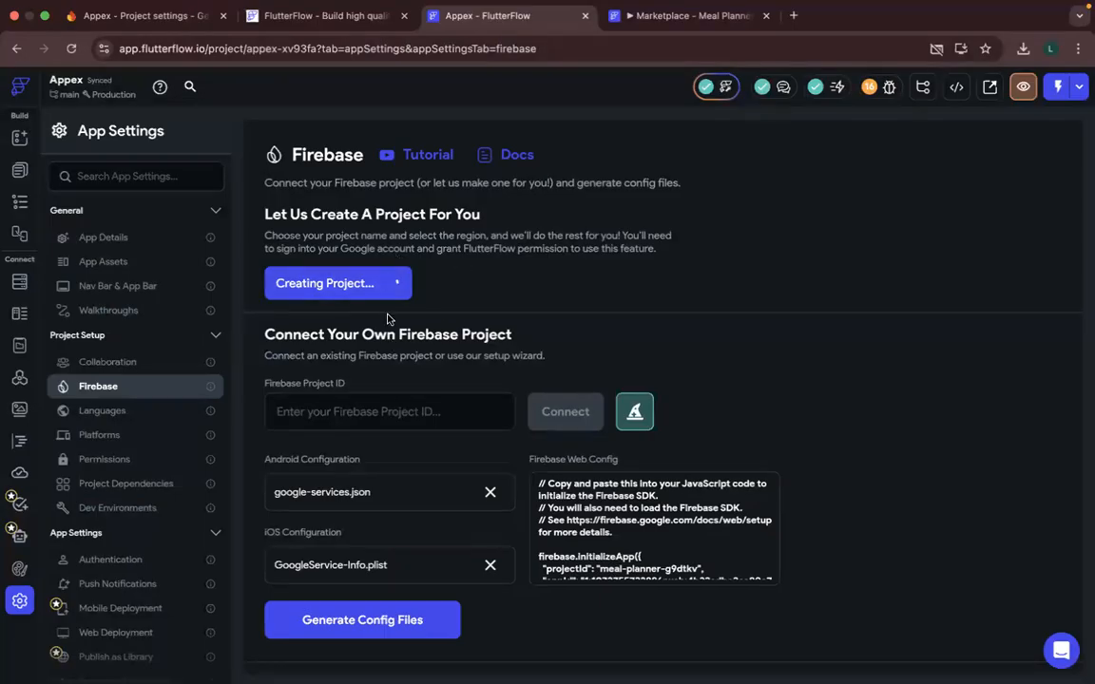
{"action": "left_click", "coordinate": [180, 19]}
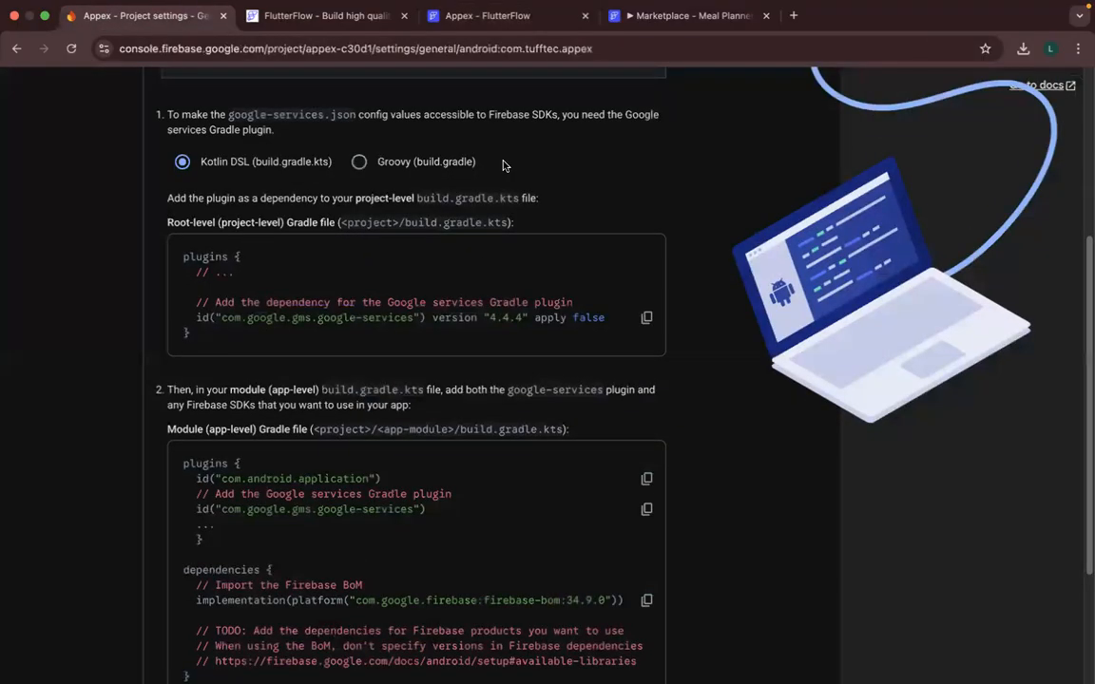
{"action": "left_click", "coordinate": [466, 17]}
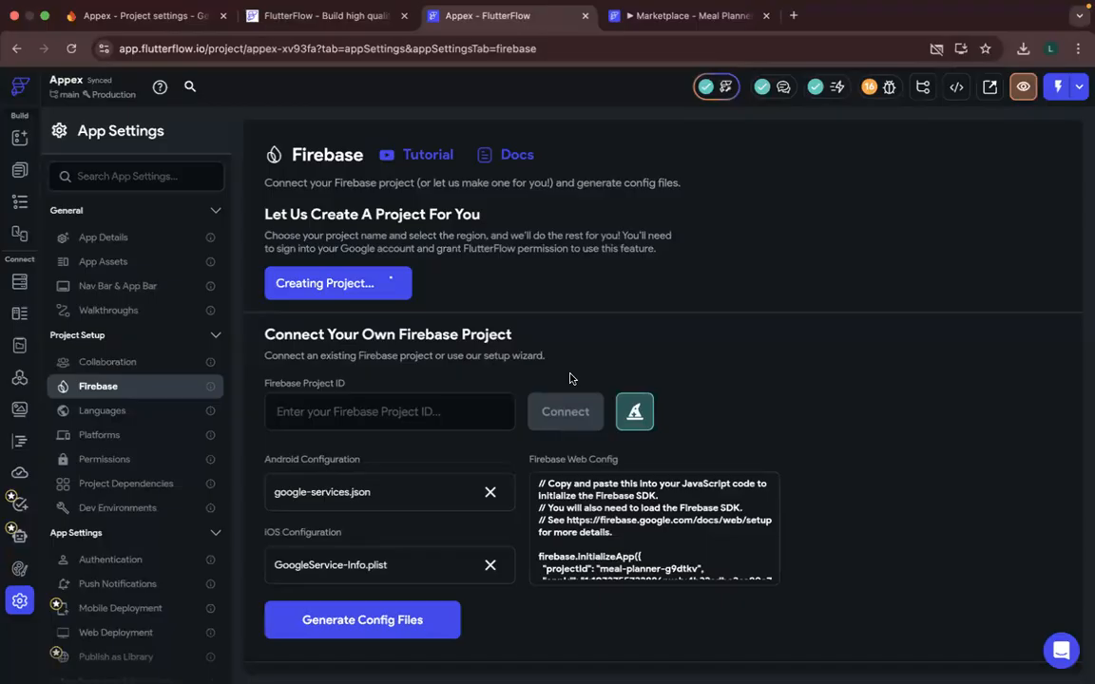
- Return to the skills_swap project in Visual Studio Code and look through online_dot.dart
{"action": "key", "text": "ctrl+Up"}
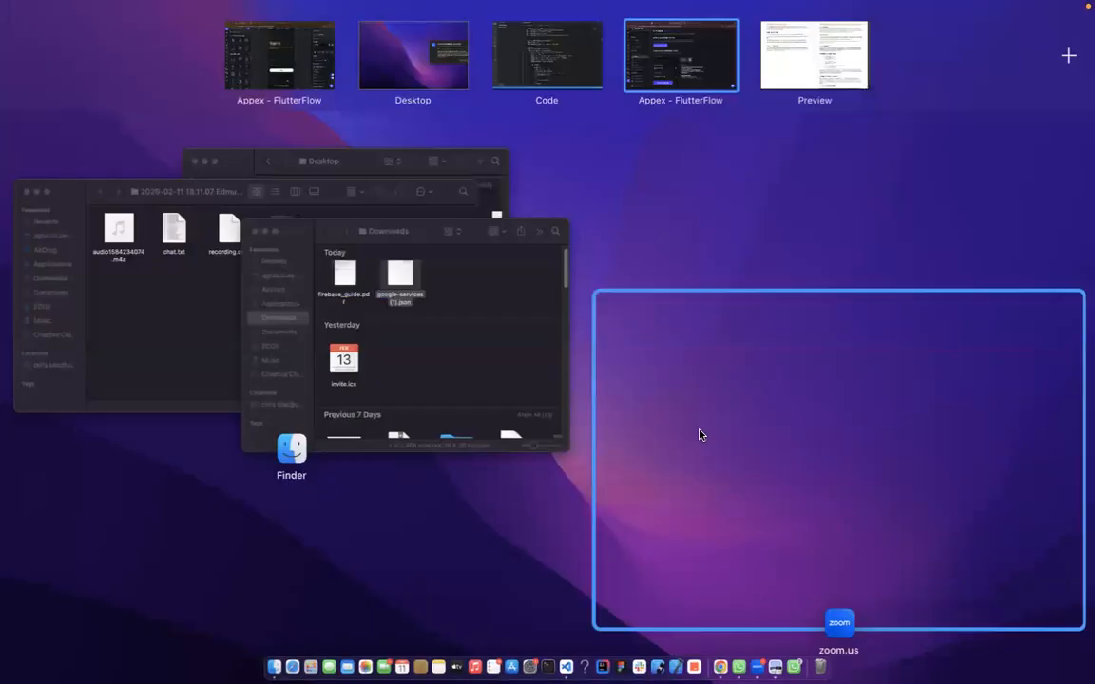
{"action": "left_click", "coordinate": [699, 434]}
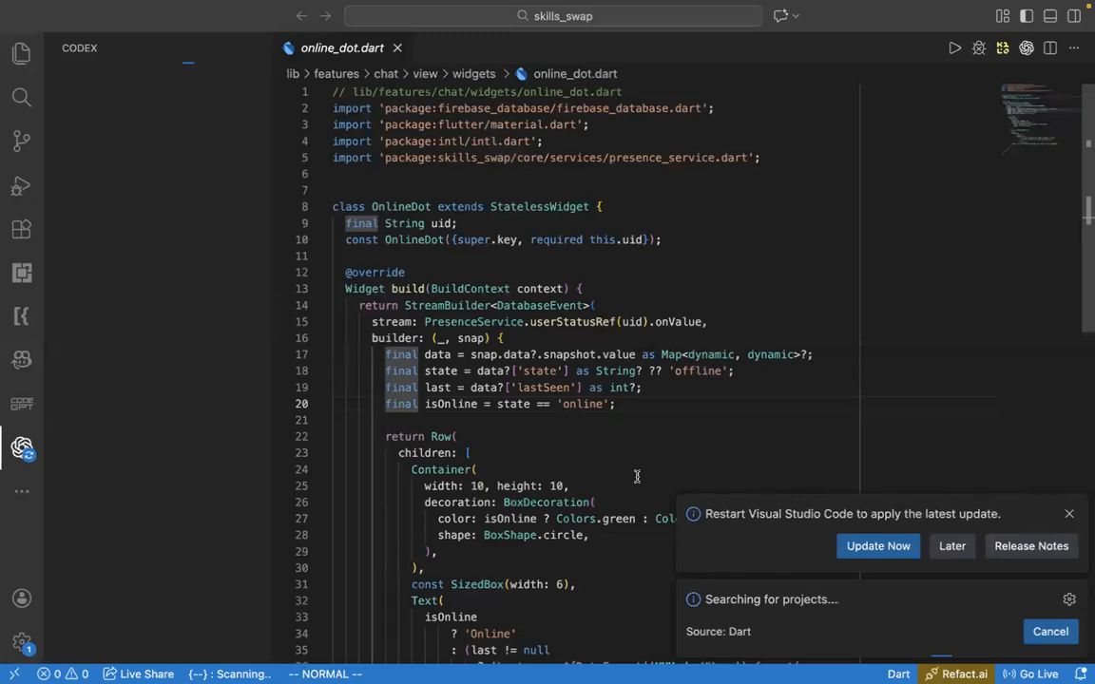
{"action": "scroll", "coordinate": [637, 477], "scroll_direction": "down", "scroll_amount": 2}
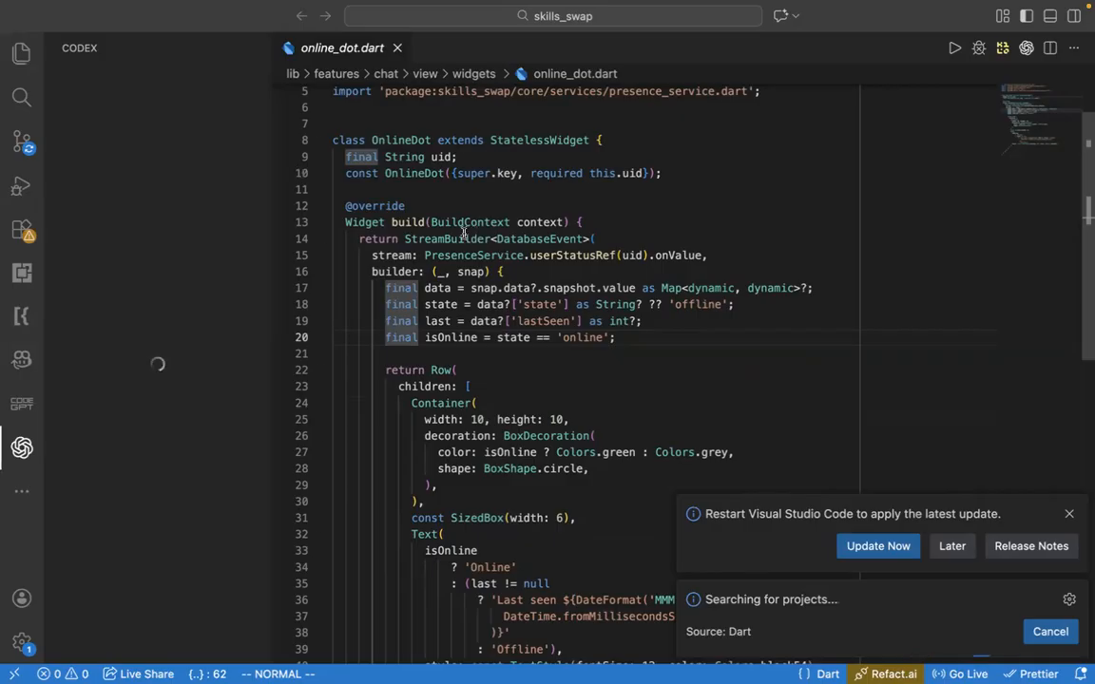
- Check FlutterFlow's Firebase settings again, then switch to Visual Studio Code and show the skills_swap project's file tree
{"action": "key", "text": "super+Tab"}
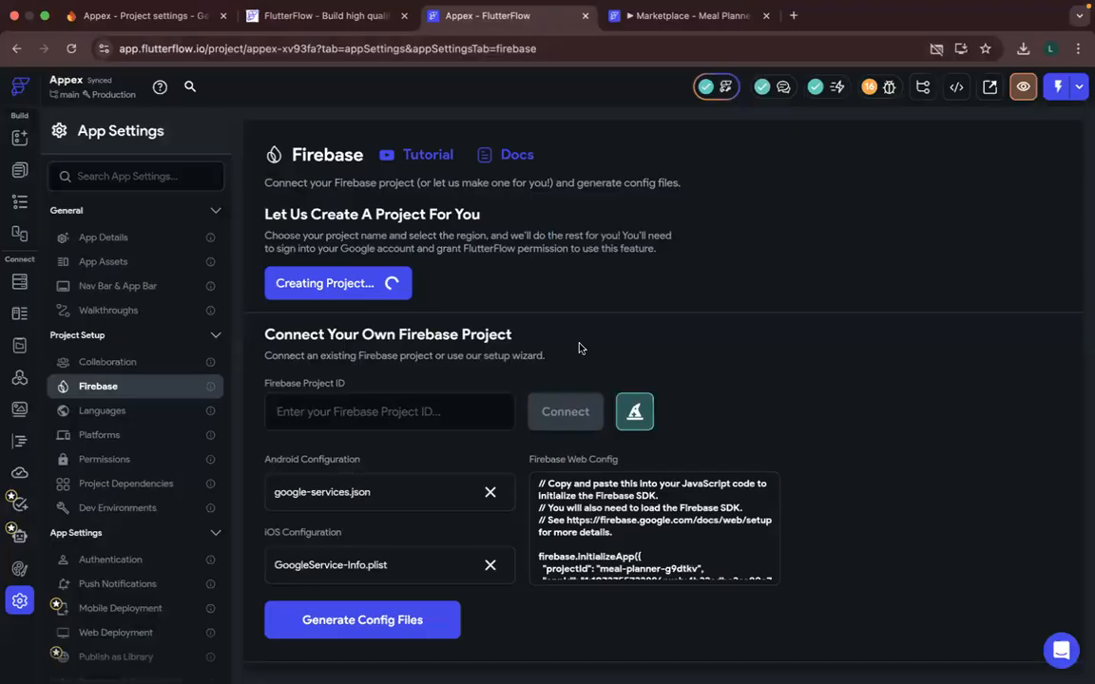
{"action": "left_click", "coordinate": [627, 671]}
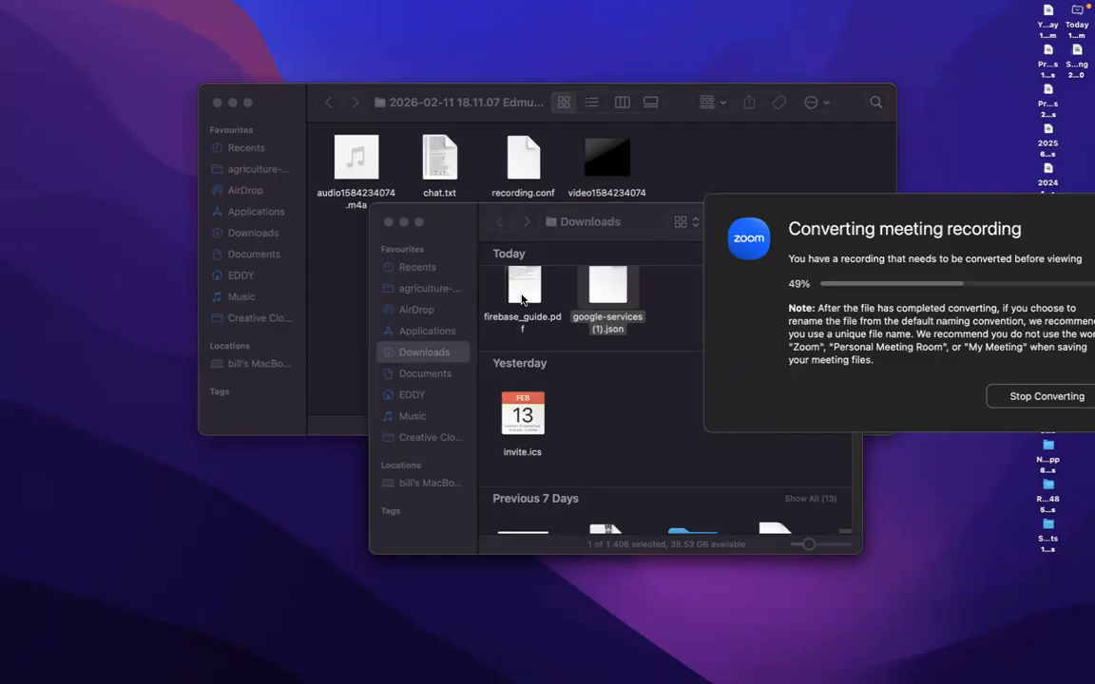
{"action": "key", "text": "super+Tab"}
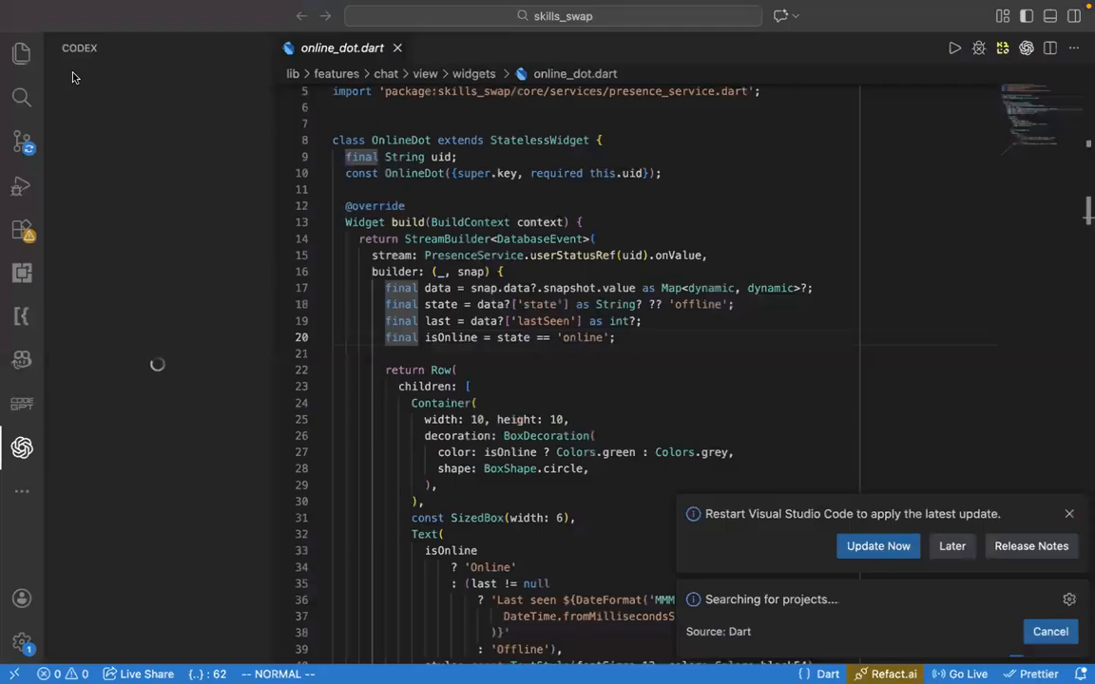
{"action": "left_click", "coordinate": [22, 57]}
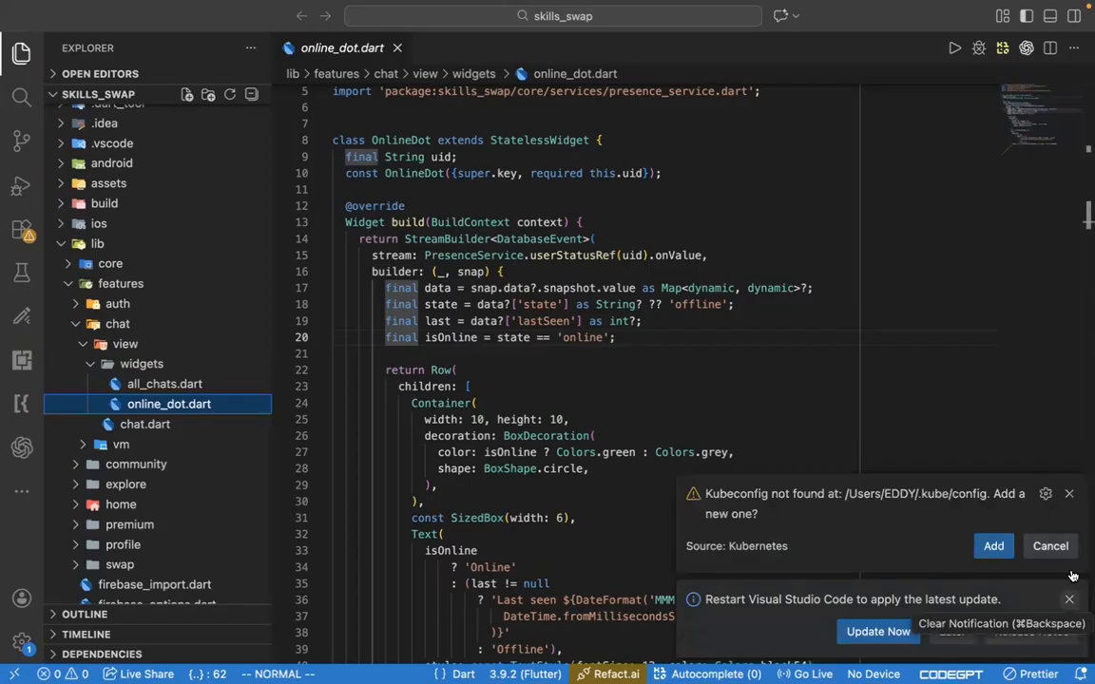
- Dismiss the Visual Studio Code notifications, then switch to the browser and reload FlutterFlow's Firebase settings page
{"action": "left_click", "coordinate": [1069, 600]}
{"action": "left_click", "coordinate": [1069, 581]}
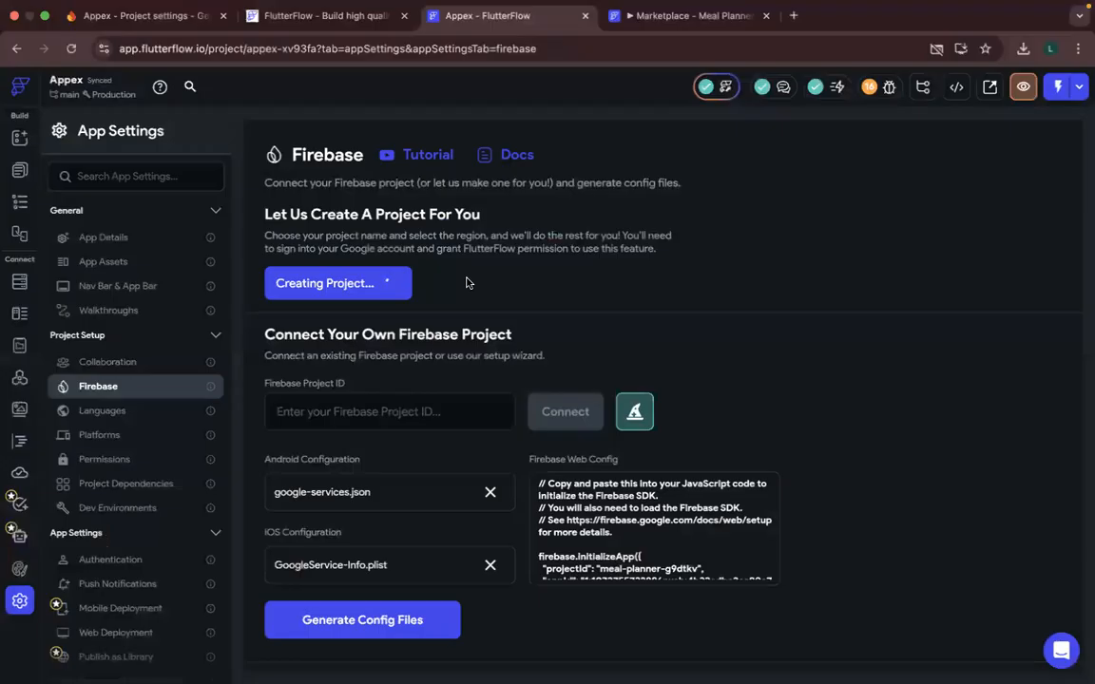
{"action": "key", "text": "ctrl+Up"}
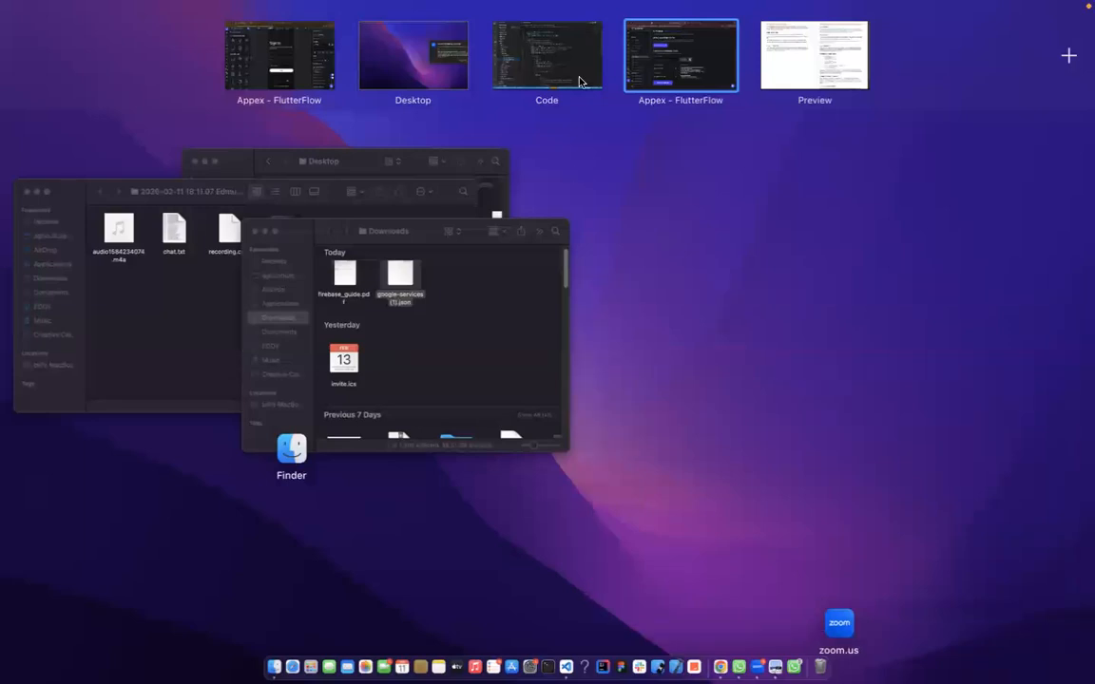
{"action": "left_click", "coordinate": [703, 81]}
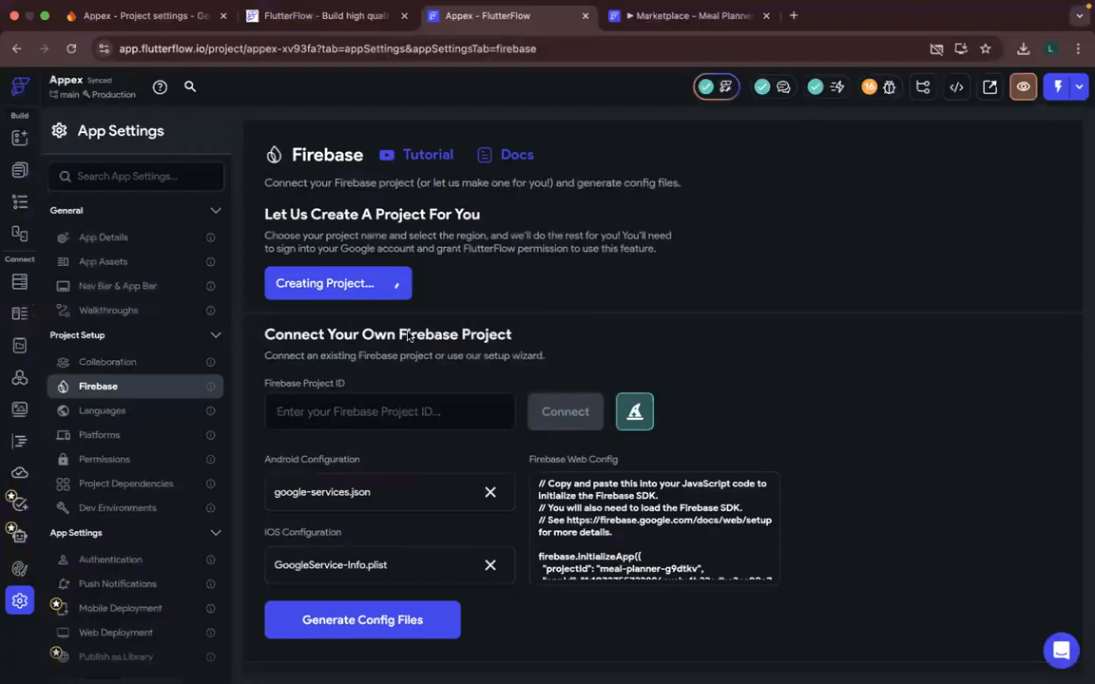
{"action": "left_click", "coordinate": [460, 415]}
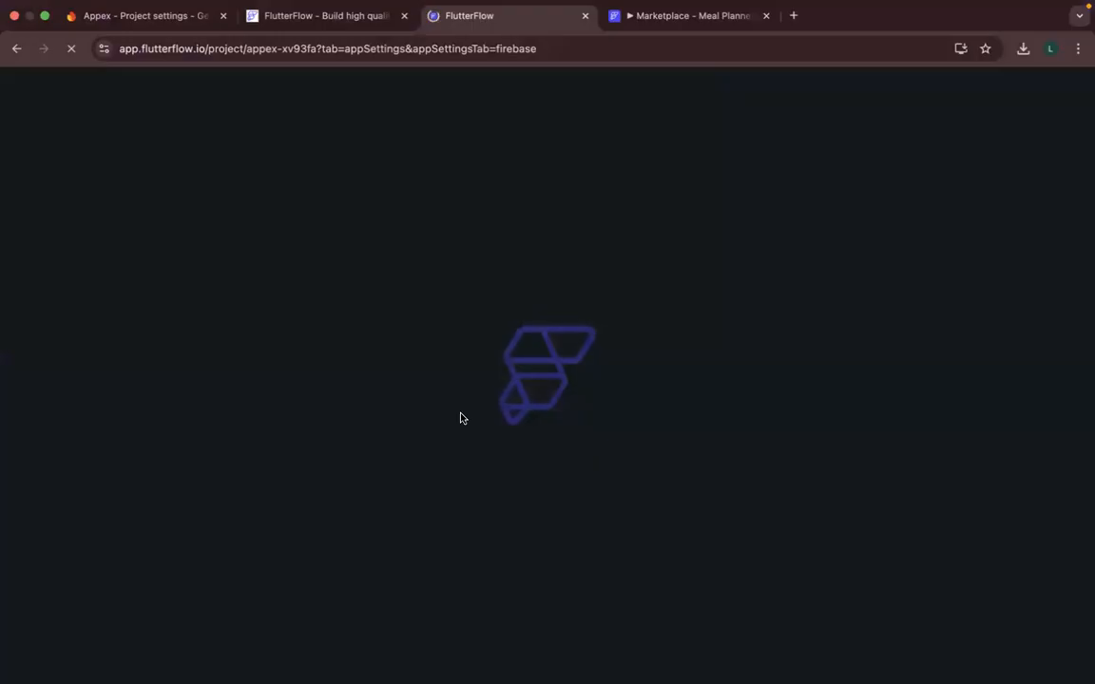
- Return to the skills_swap project in Visual Studio Code, disable Vim mode and look through online_dot.dart
{"action": "key", "text": "ctrl+Up"}
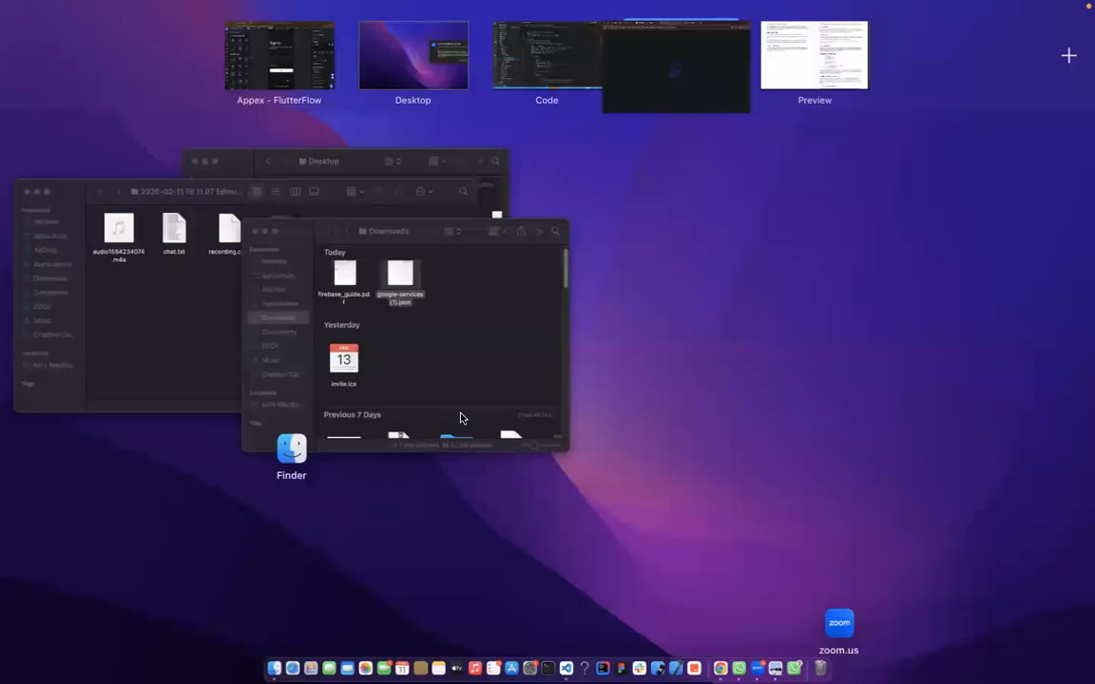
{"action": "key", "text": "ctrl+Left"}
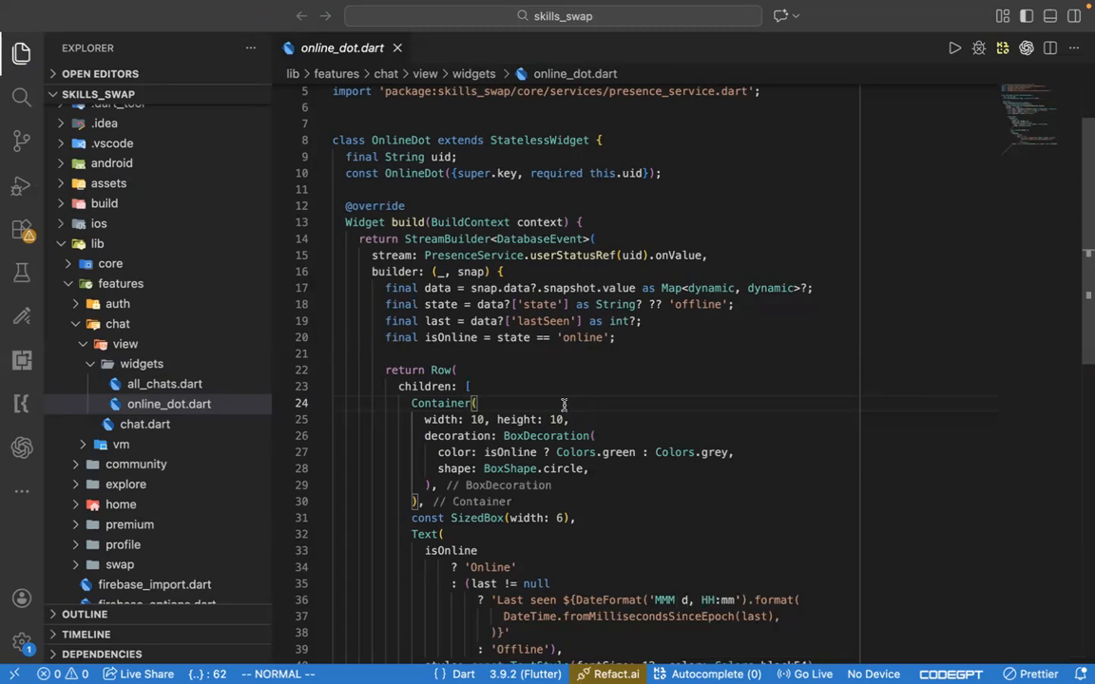
{"action": "key", "text": "k"}
{"action": "key", "text": "j"}
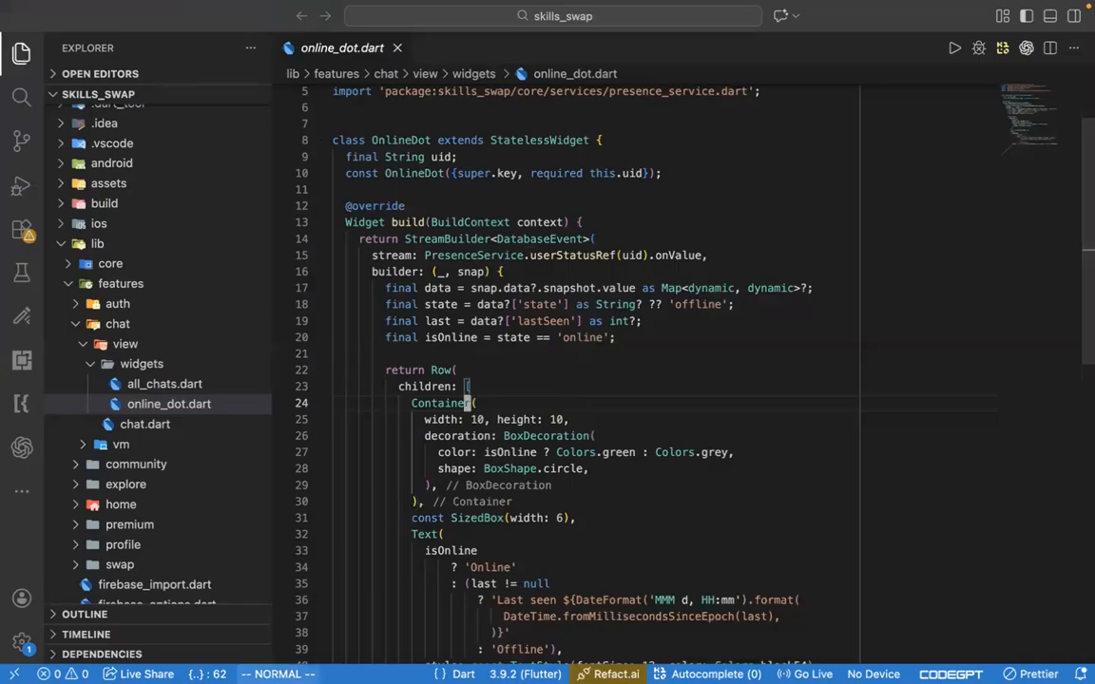
{"action": "left_click", "coordinate": [278, 674]}
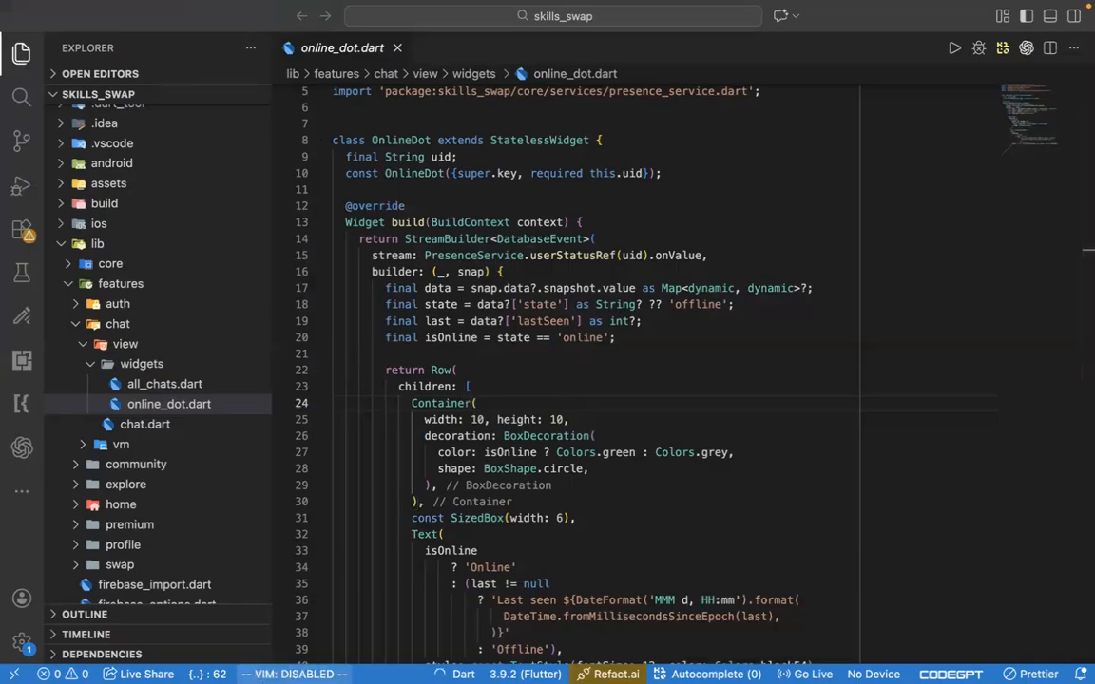
{"action": "left_click", "coordinate": [630, 436]}
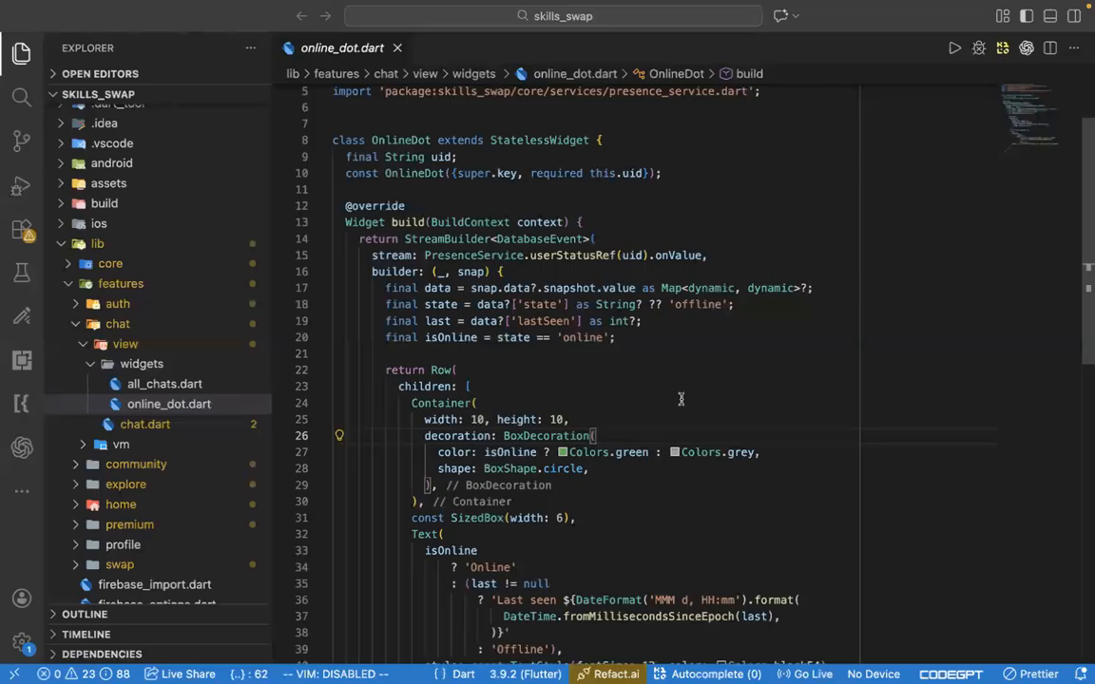
{"action": "scroll", "coordinate": [681, 399], "scroll_direction": "down", "scroll_amount": 10}
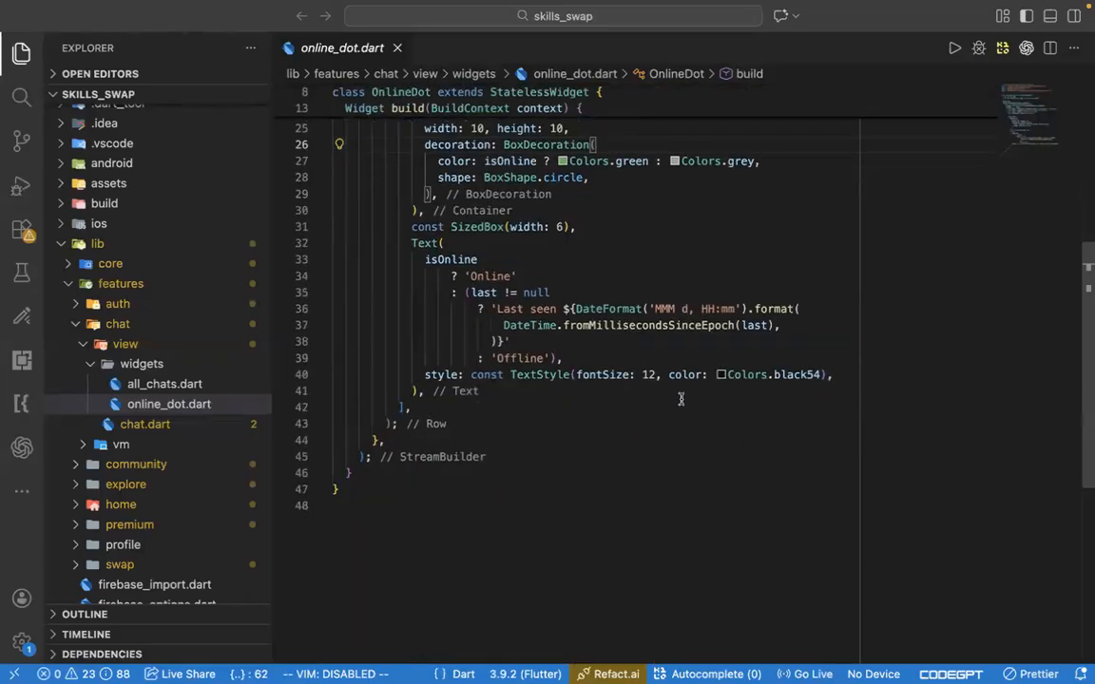
{"action": "scroll", "coordinate": [681, 399], "scroll_direction": "up", "scroll_amount": 10}
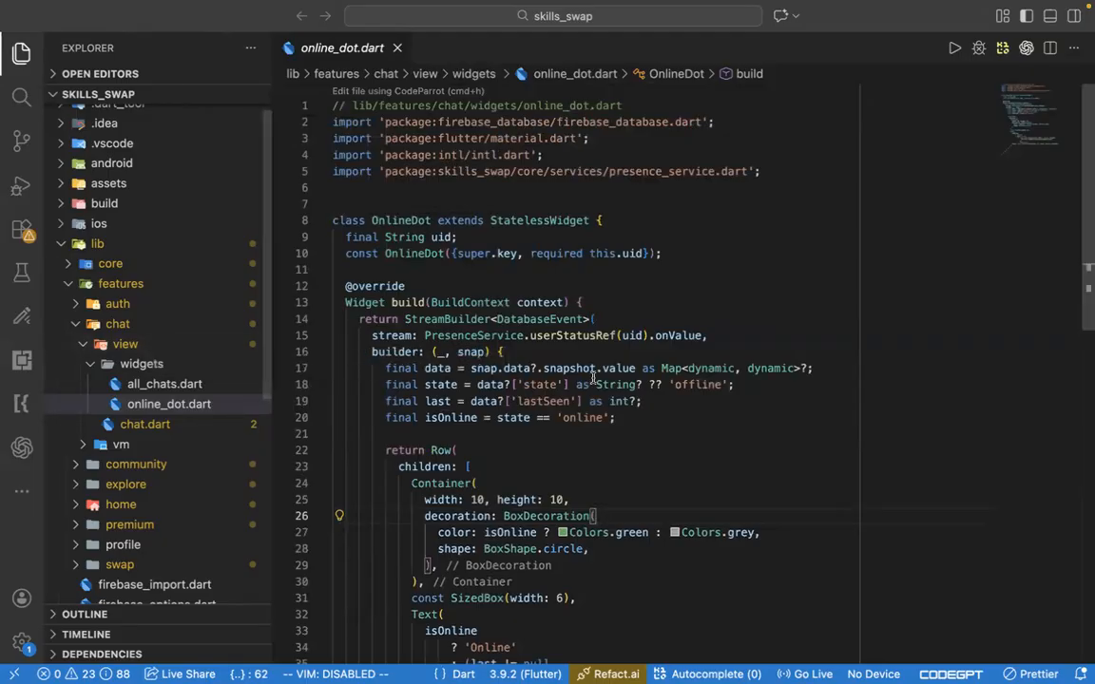
- Check FlutterFlow's reloaded Firebase settings page, then return to the skills_swap file tree in Visual Studio Code
{"action": "key", "text": "ctrl+Right"}
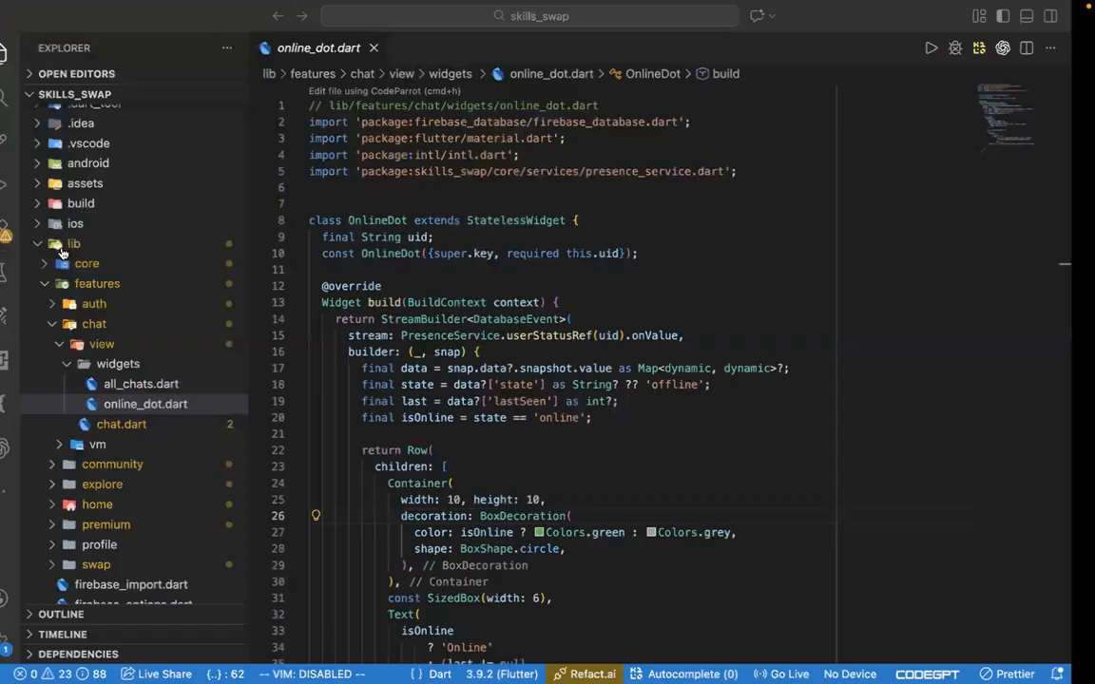
{"action": "left_click", "coordinate": [60, 245]}
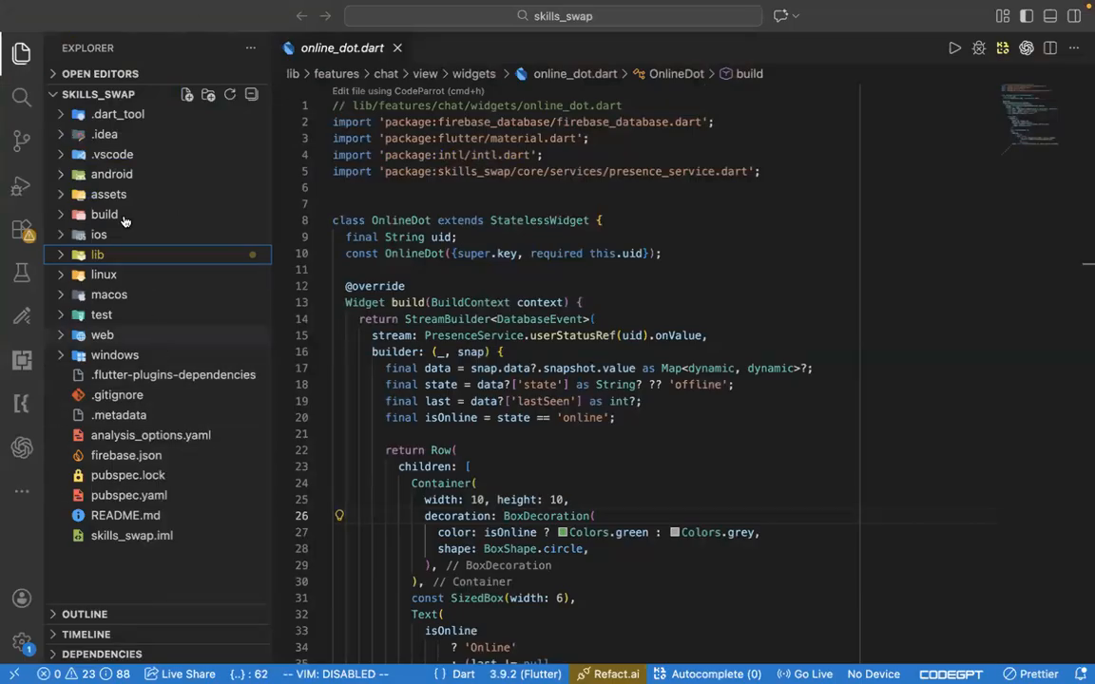
{"action": "left_click", "coordinate": [222, 259]}
{"action": "key", "text": "ctrl+Right"}
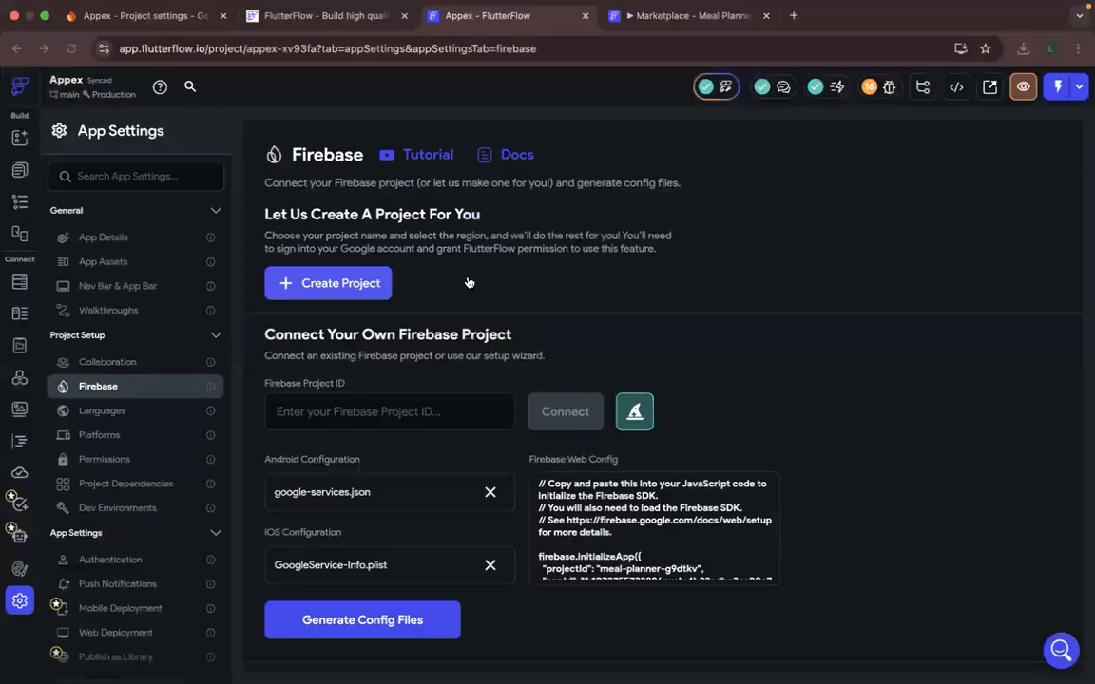
{"action": "key", "text": "ctrl+Left"}
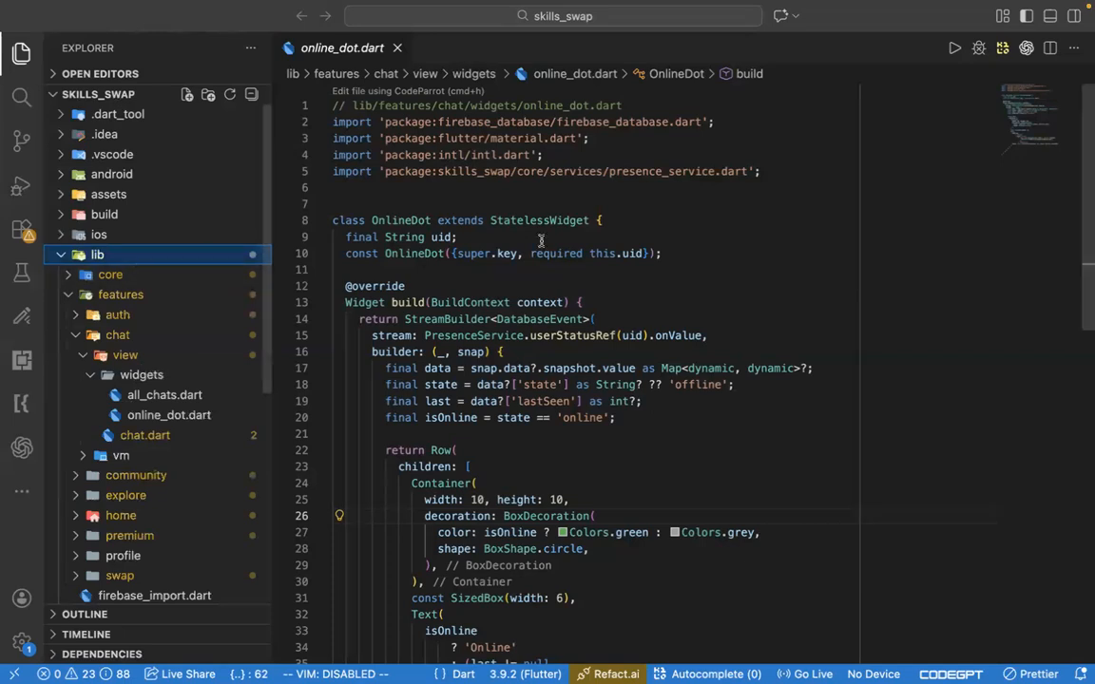
- Switch to the Firebase console in the browser and reopen the "Download and then add config file" stage of the Android app setup
{"action": "key", "text": "ctrl+Right"}
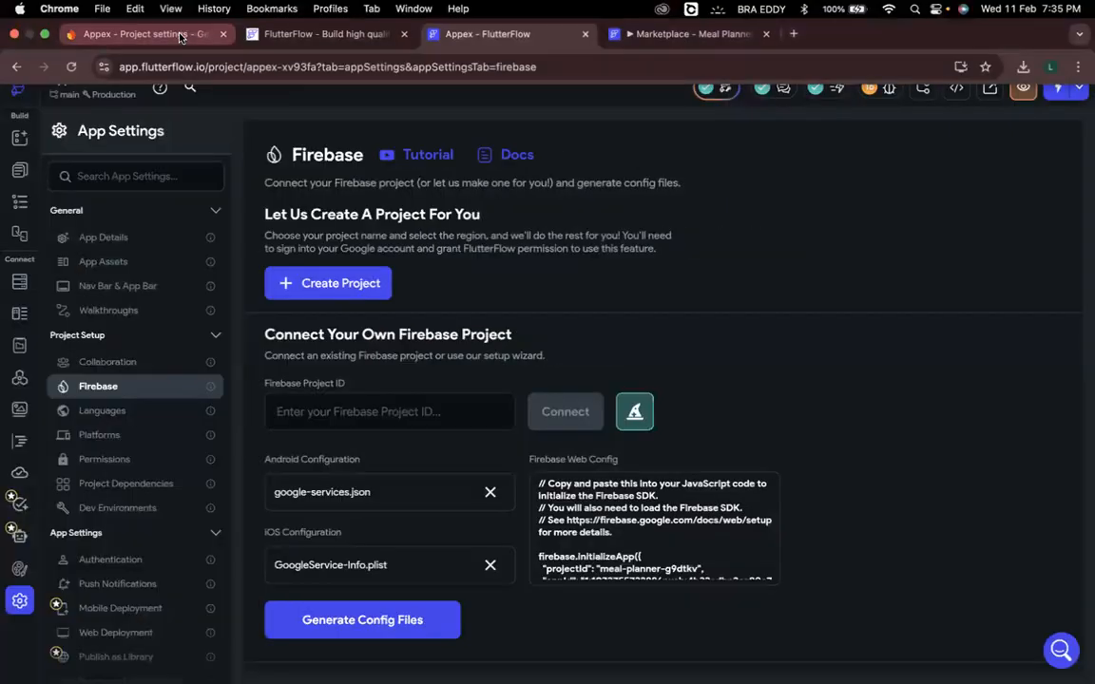
{"action": "left_click", "coordinate": [179, 36]}
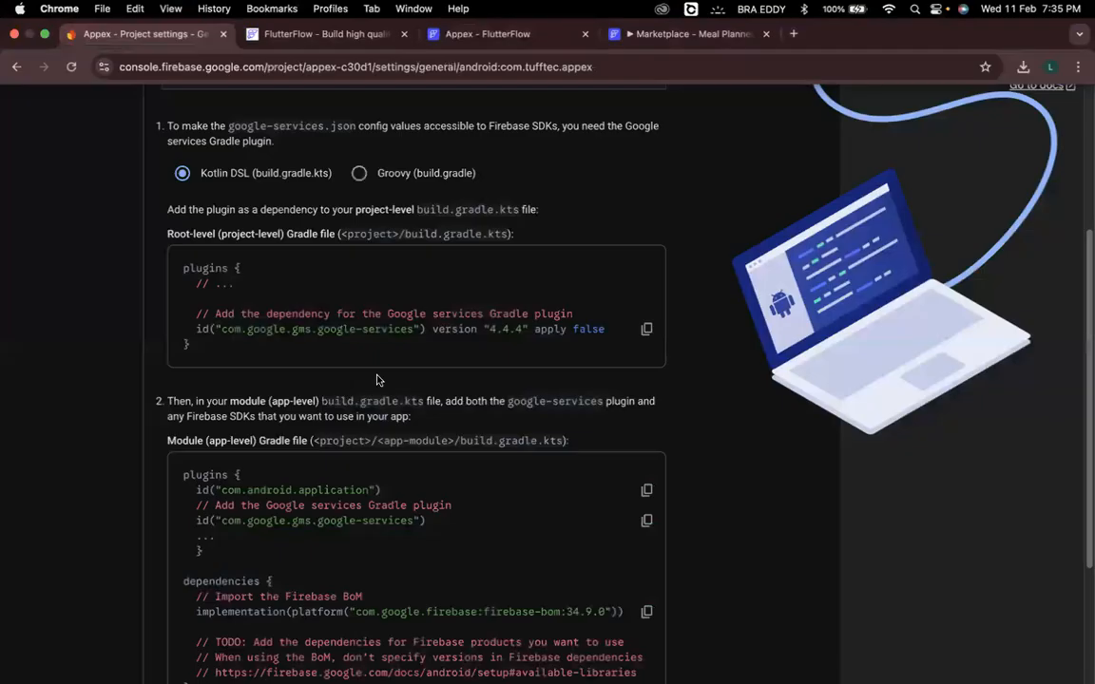
{"action": "scroll", "coordinate": [376, 380], "scroll_direction": "up", "scroll_amount": 3}
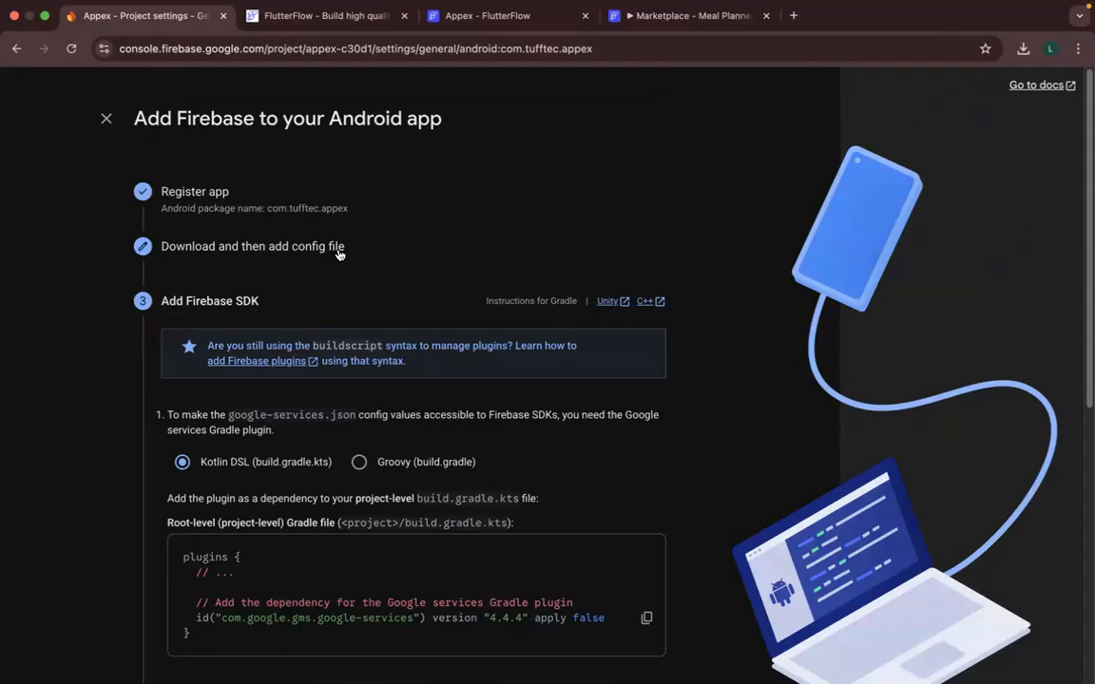
{"action": "key", "text": "super+Tab"}
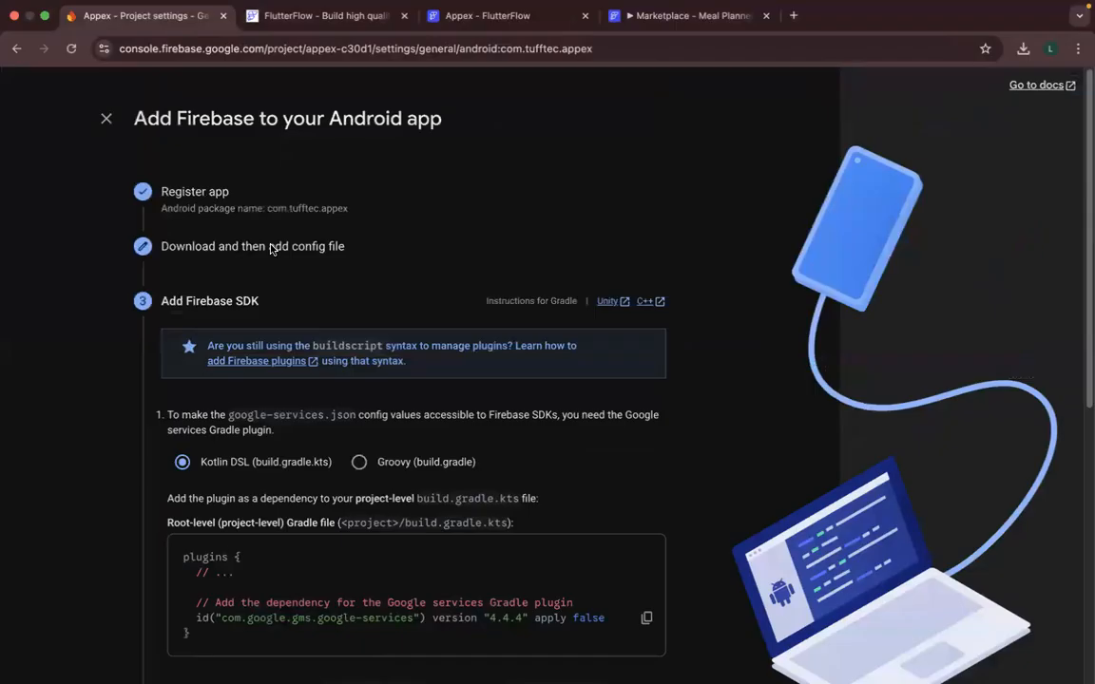
{"action": "left_click", "coordinate": [335, 246]}
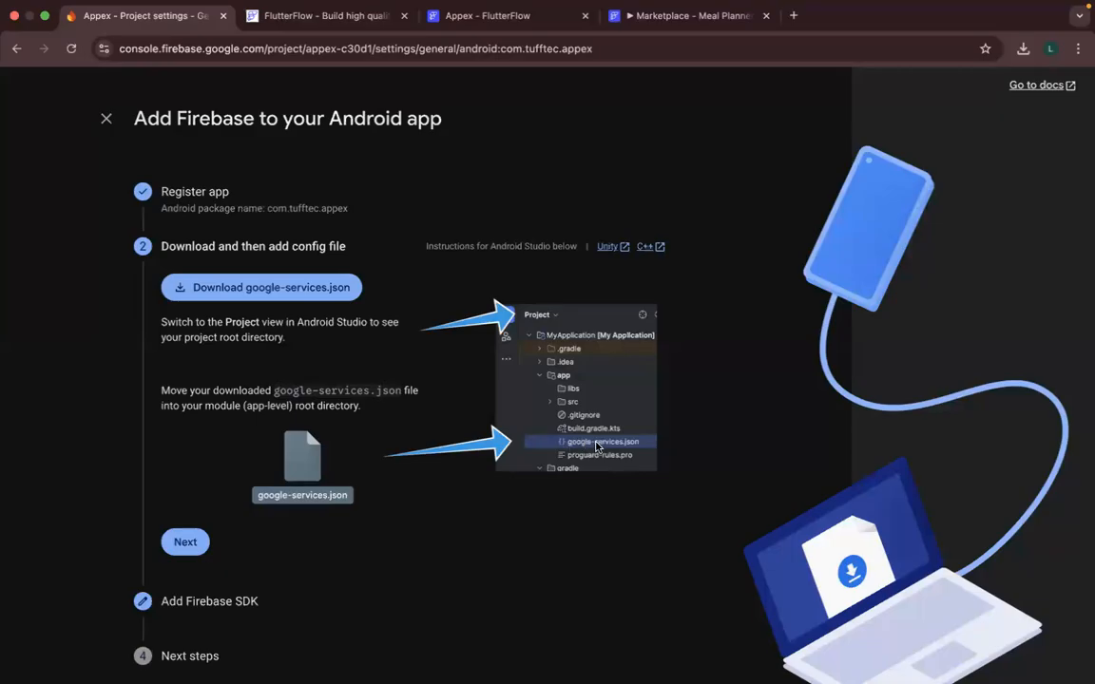
- In Visual Studio Code, collapse the lib folder and expand android and its app subfolder to show where google-services.json belongs
{"action": "key", "text": "ctrl+Left"}
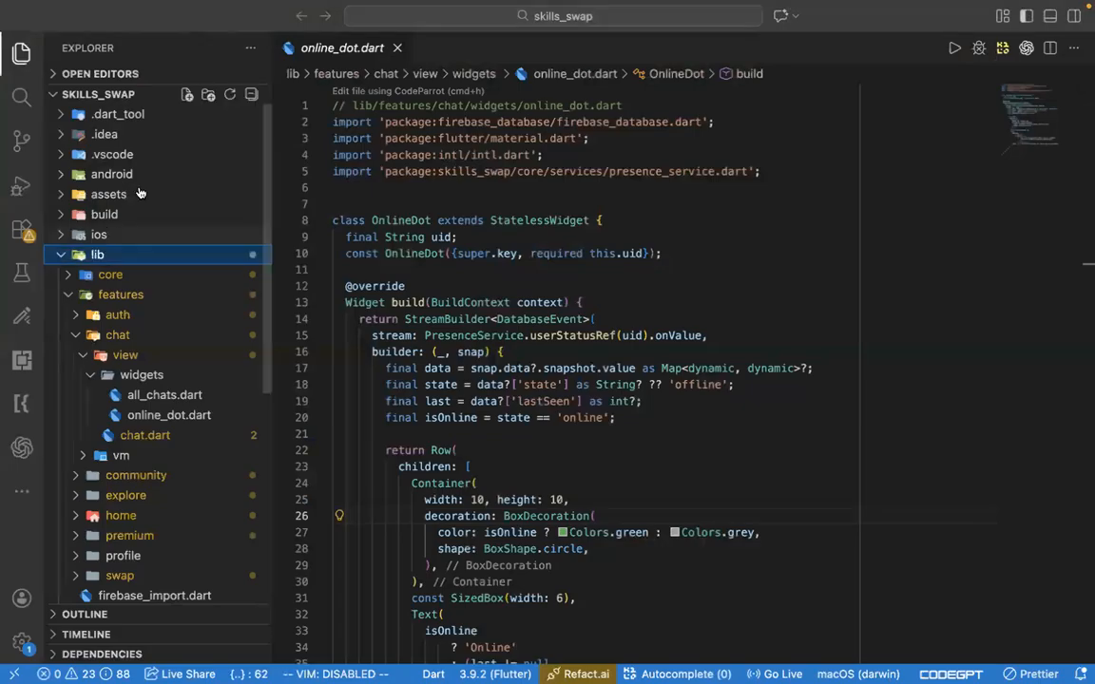
{"action": "left_click", "coordinate": [62, 259]}
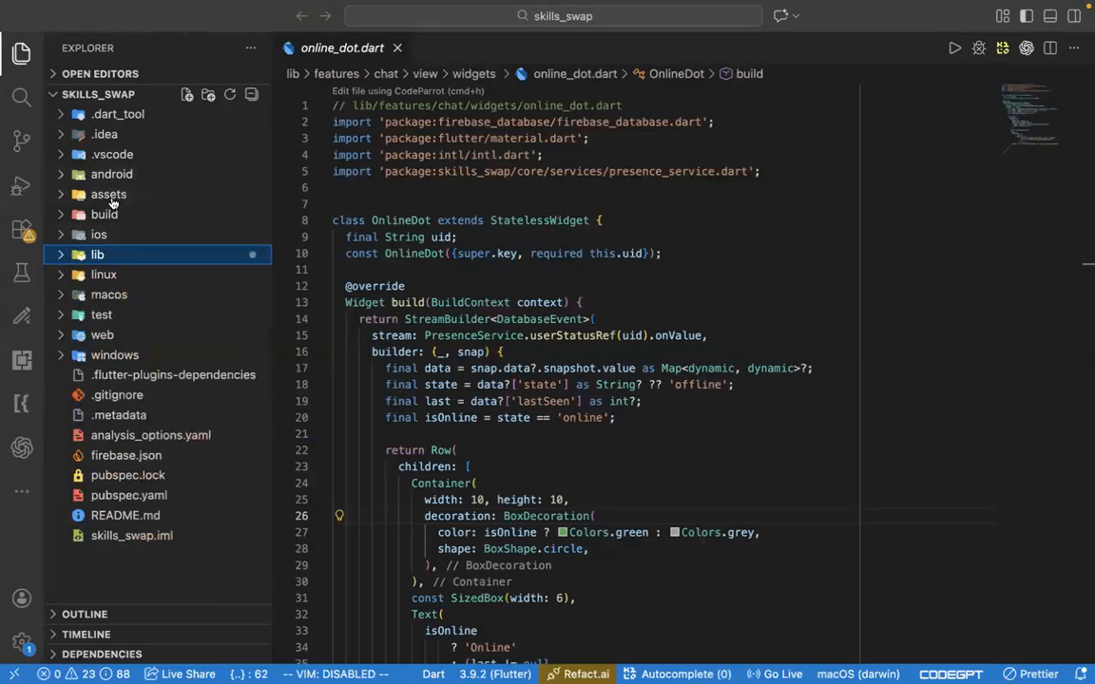
{"action": "left_click", "coordinate": [147, 176]}
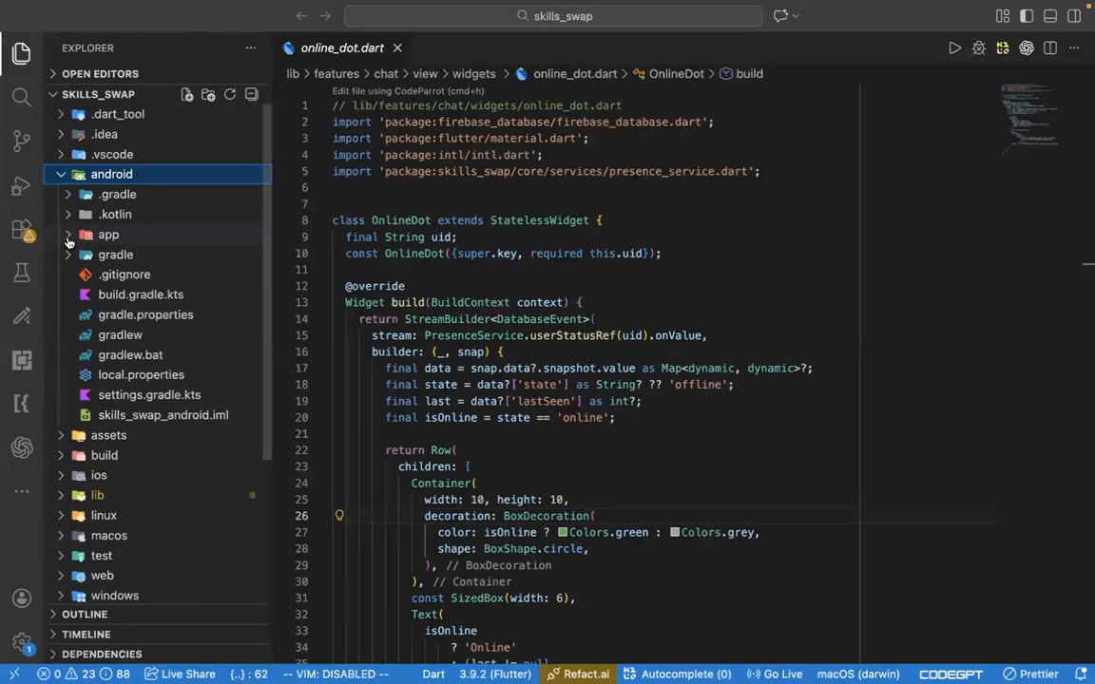
{"action": "left_click", "coordinate": [92, 235]}
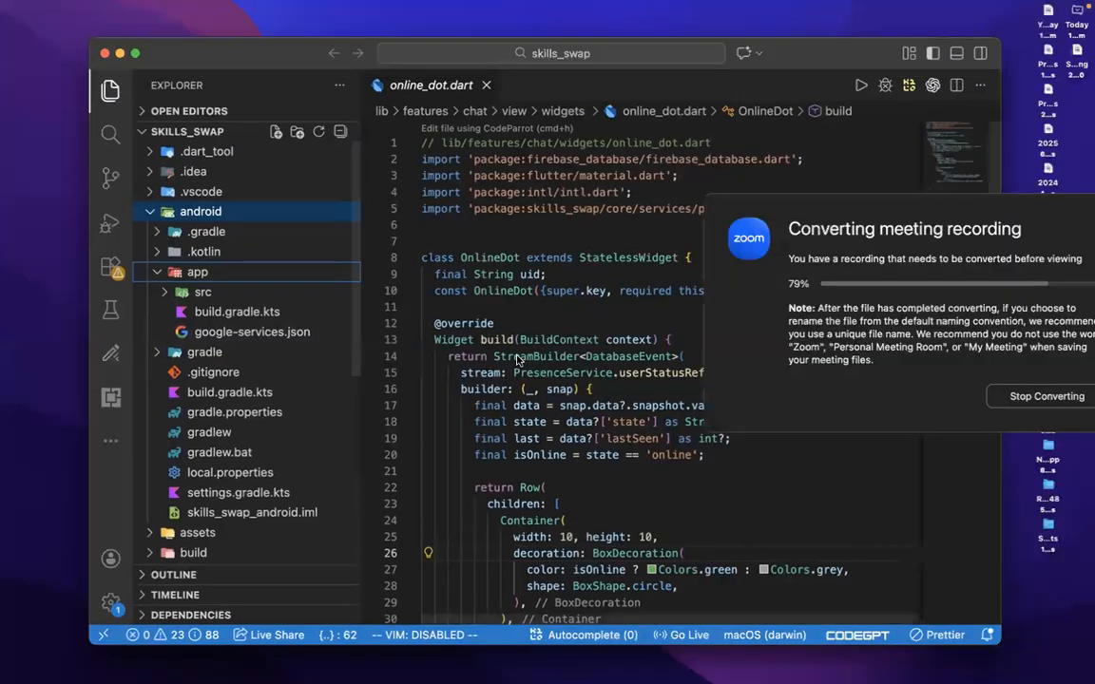
- Try to move google-services (1).json from Downloads into the project's android/app folder
{"action": "key", "text": "ctrl+Up"}
{"action": "left_click", "coordinate": [331, 450]}
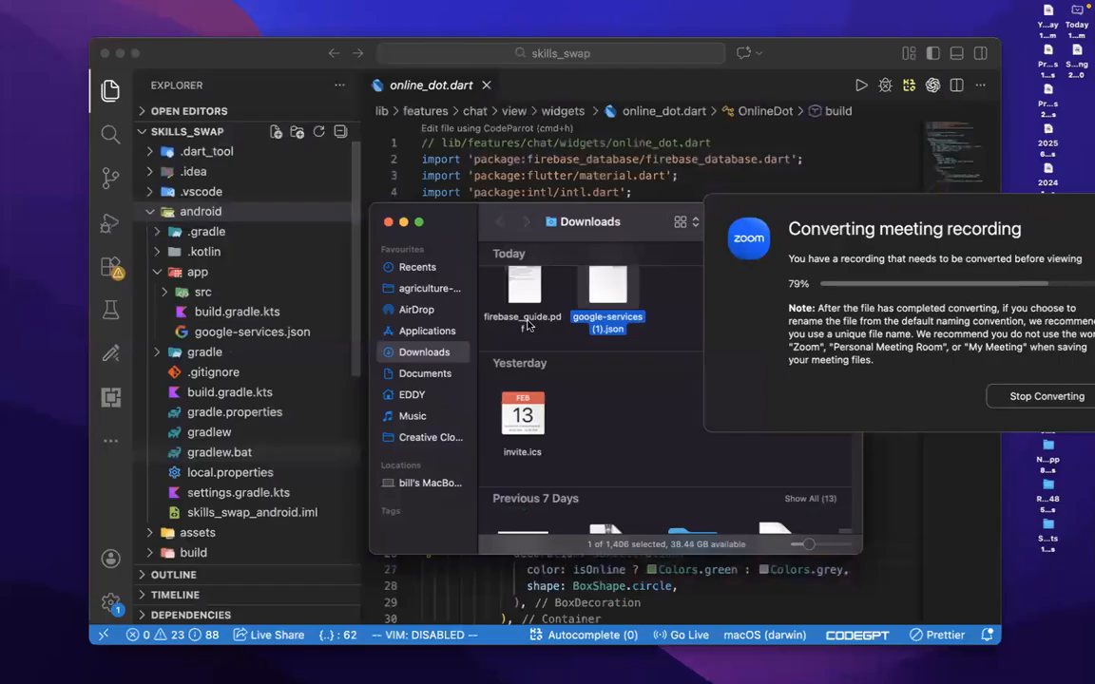
{"action": "left_click_drag", "start_coordinate": [618, 289], "coordinate": [100, 319]}
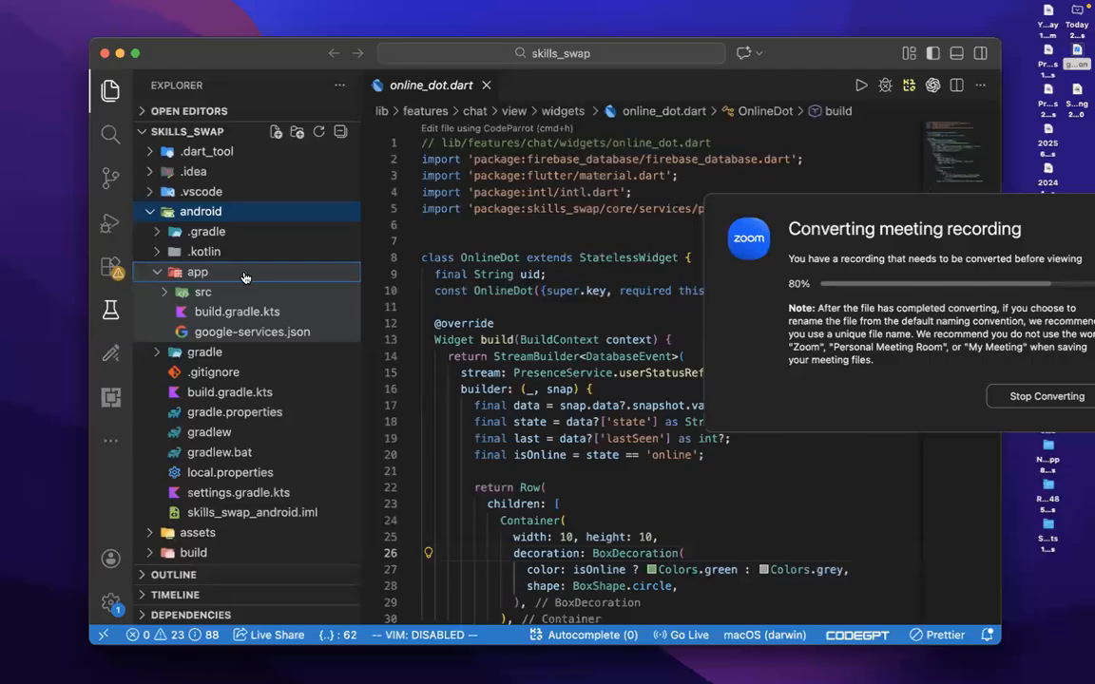
{"action": "key", "text": "super+Tab"}
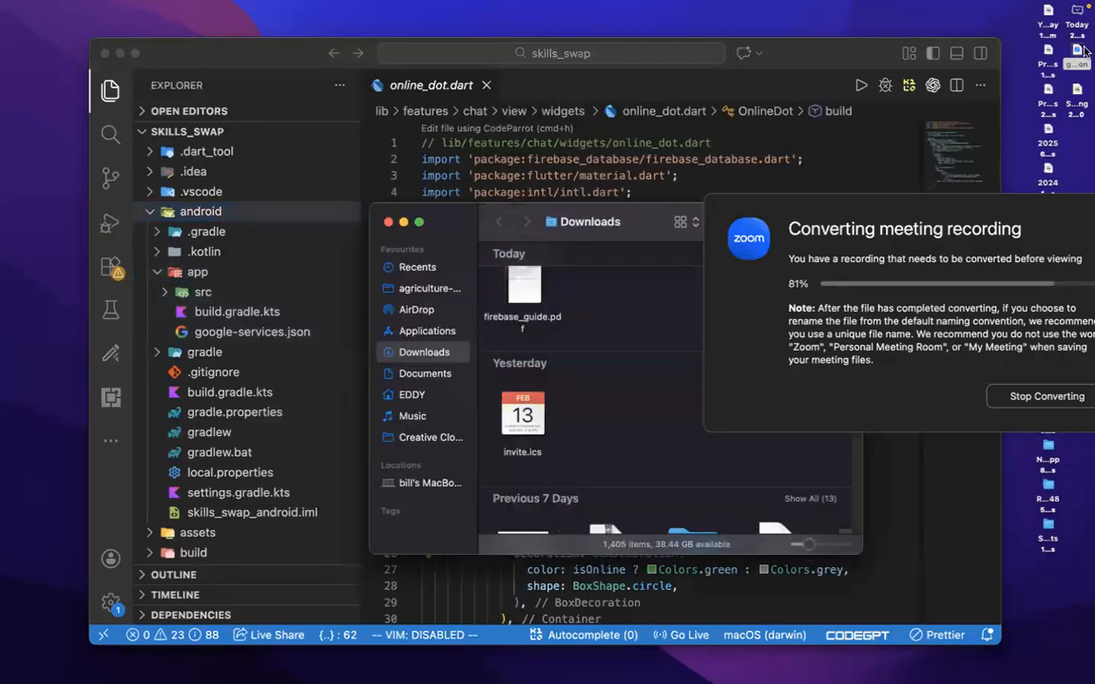
- Move google-services (1).json from the desktop back into Downloads and return the Visual Studio Code window to full screen
{"action": "left_click_drag", "start_coordinate": [1077, 52], "coordinate": [635, 315]}
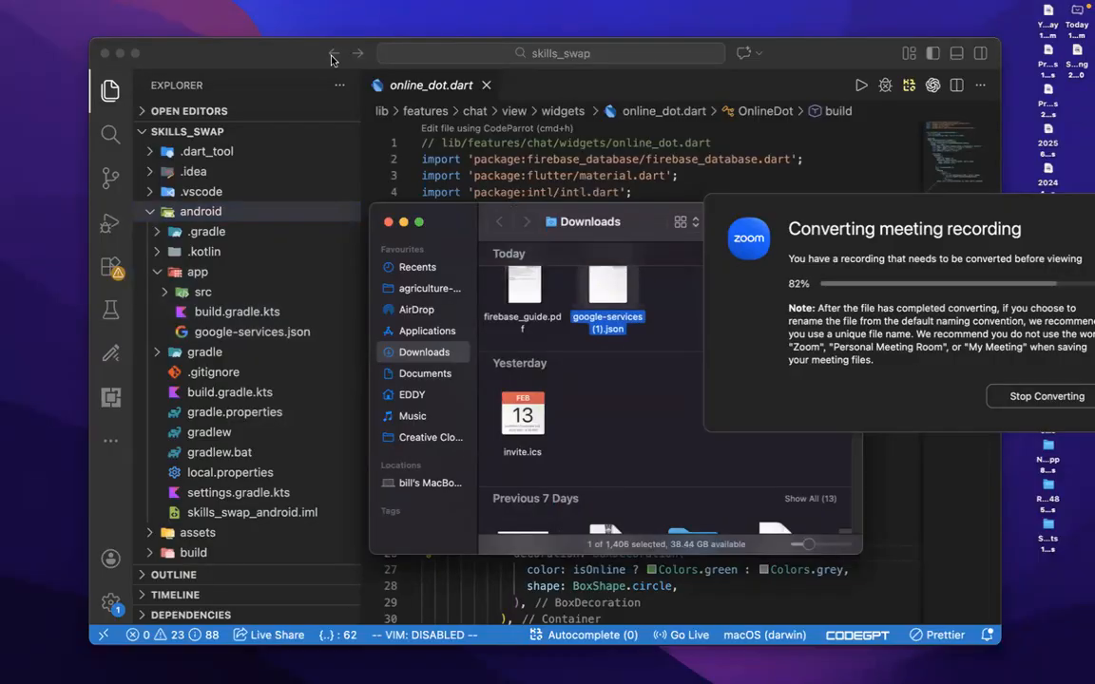
{"action": "left_click", "coordinate": [290, 59]}
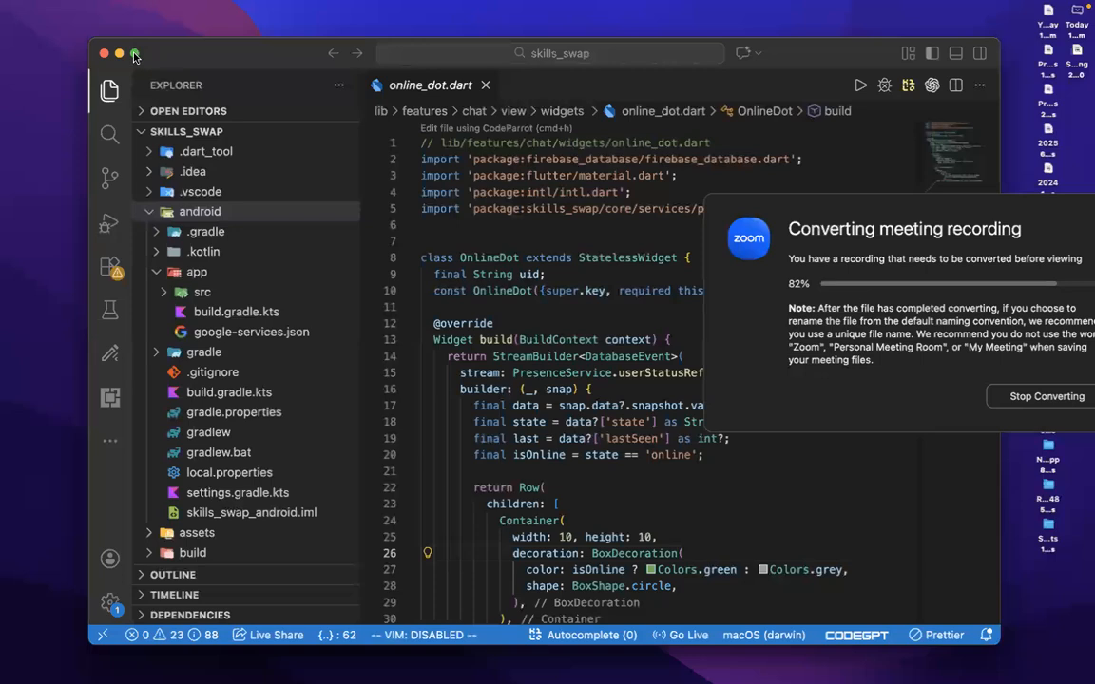
{"action": "left_click", "coordinate": [134, 54]}
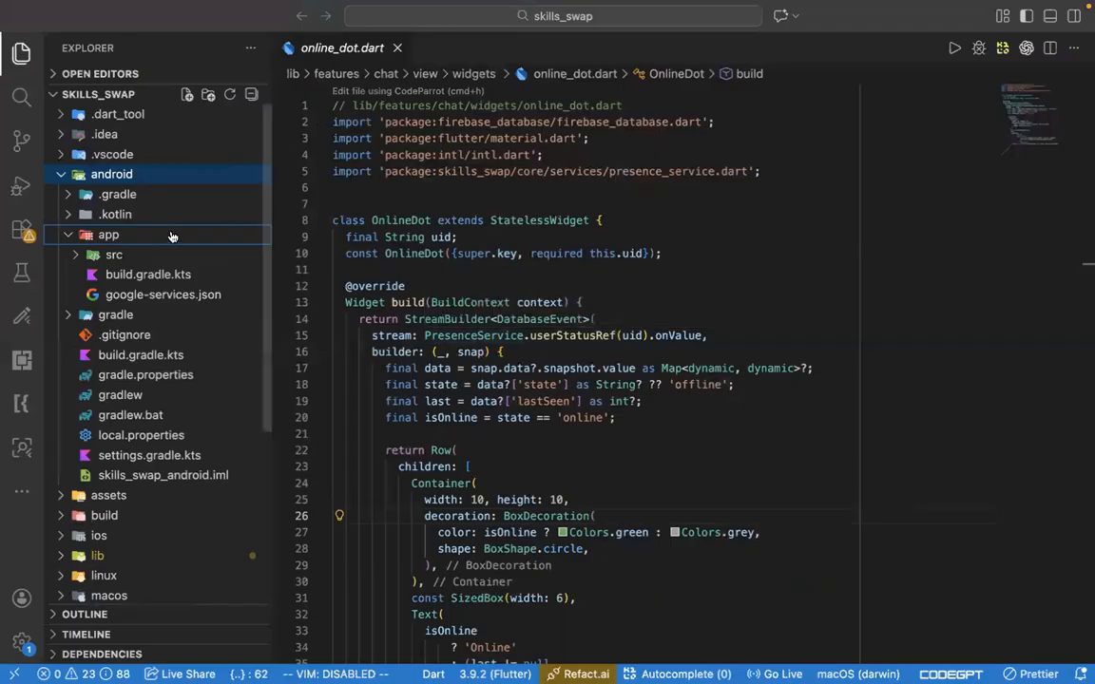
- Continue to the Add Firebase SDK stage in the Firebase console and copy the com.google.gms.google-services version "4.4.4" plugin line
{"action": "key", "text": "ctrl+Right"}
{"action": "left_click", "coordinate": [178, 552]}
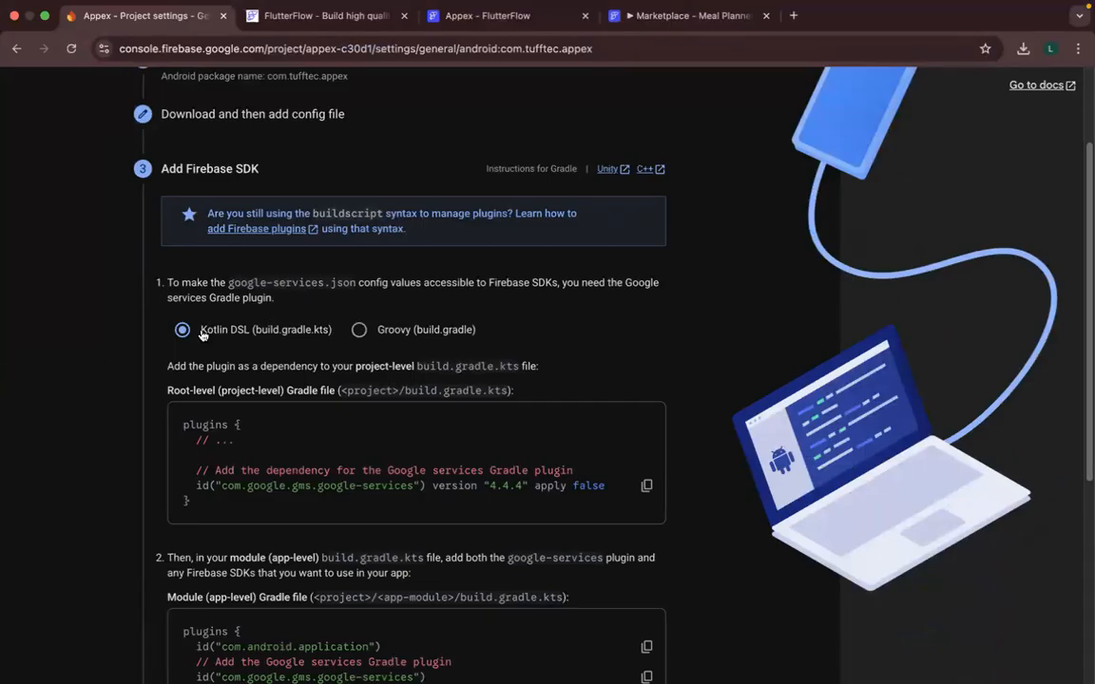
{"action": "scroll", "coordinate": [255, 344], "scroll_direction": "down", "scroll_amount": 3}
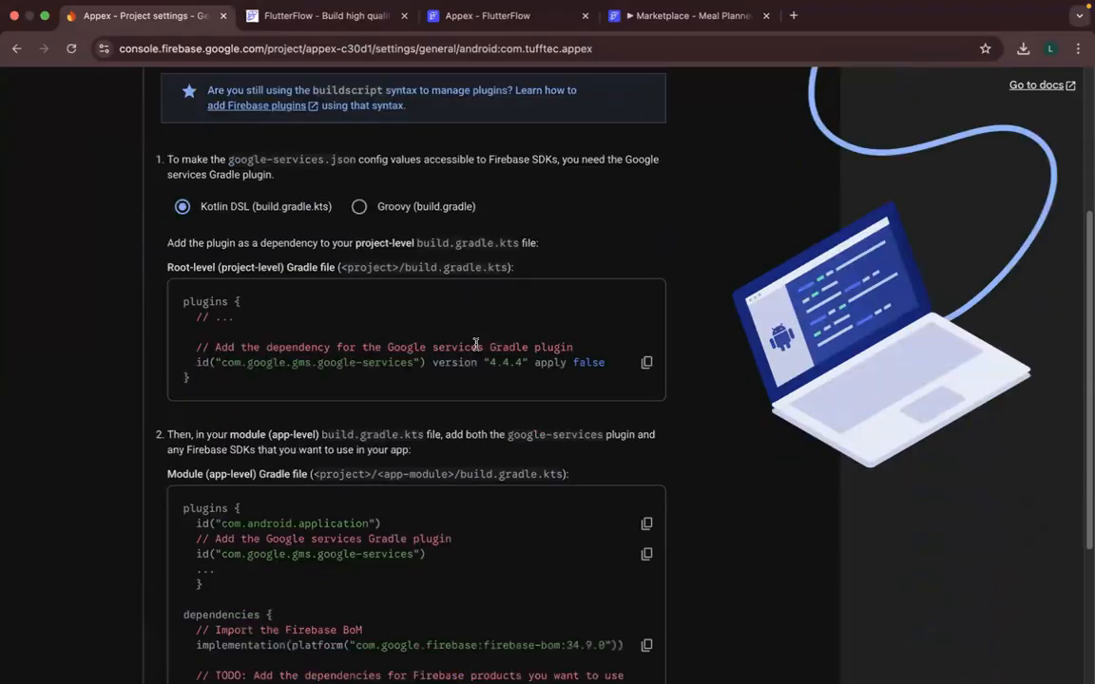
{"action": "left_click", "coordinate": [647, 363]}
- Open android/app/build.gradle.kts in Visual Studio Code and highlight the com.google.gms.google-services line in its plugins block, checking it against the Firebase console
{"action": "key", "text": "super+Tab"}
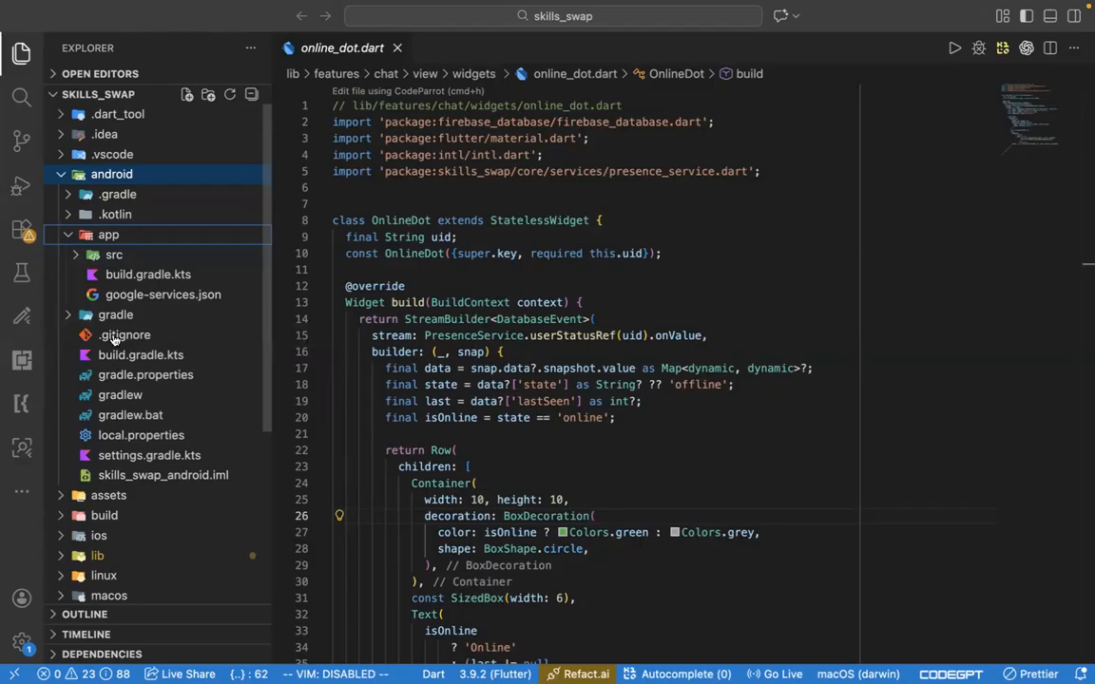
{"action": "key", "text": "super+Tab"}
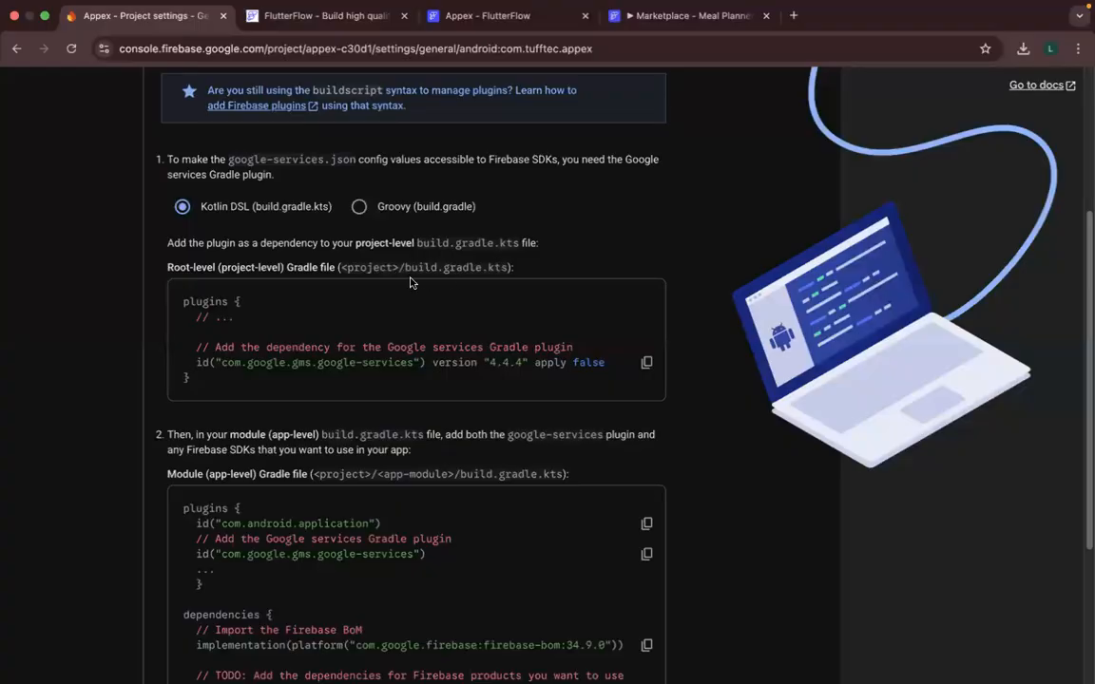
{"action": "key", "text": "ctrl+Left"}
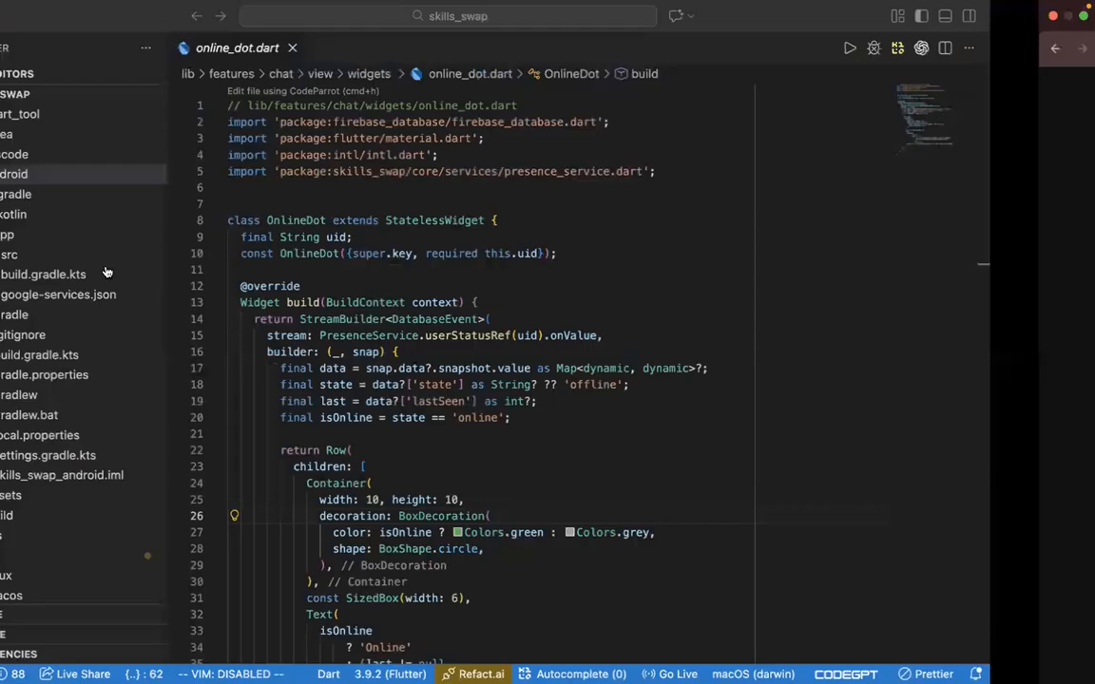
{"action": "left_click", "coordinate": [143, 277]}
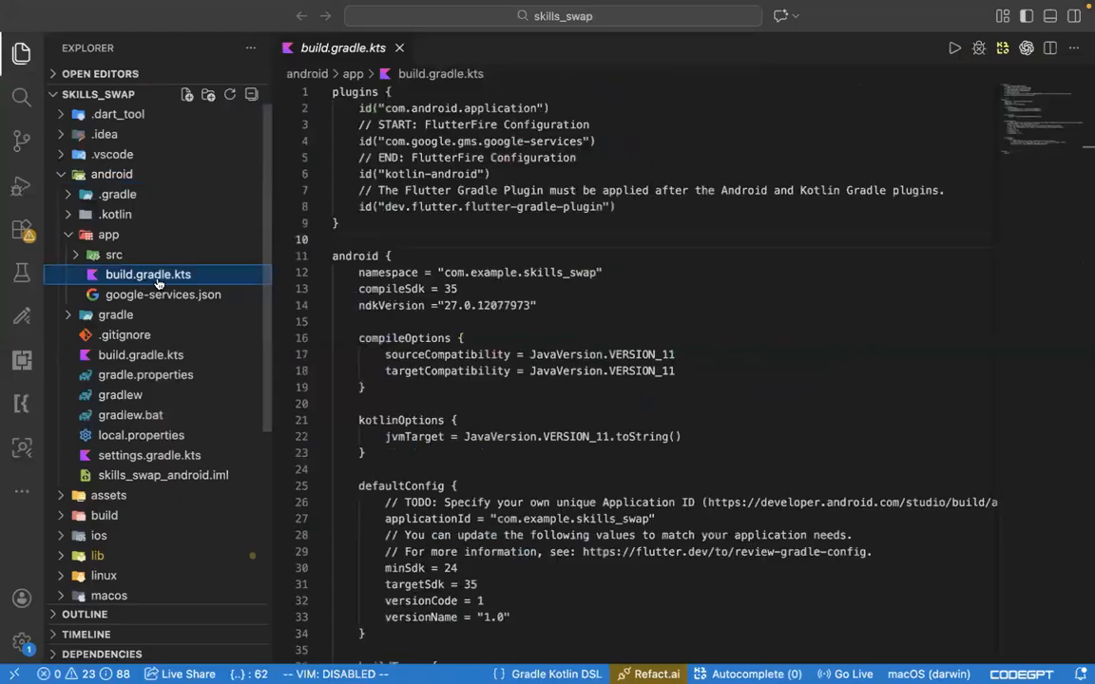
{"action": "left_click", "coordinate": [661, 331]}
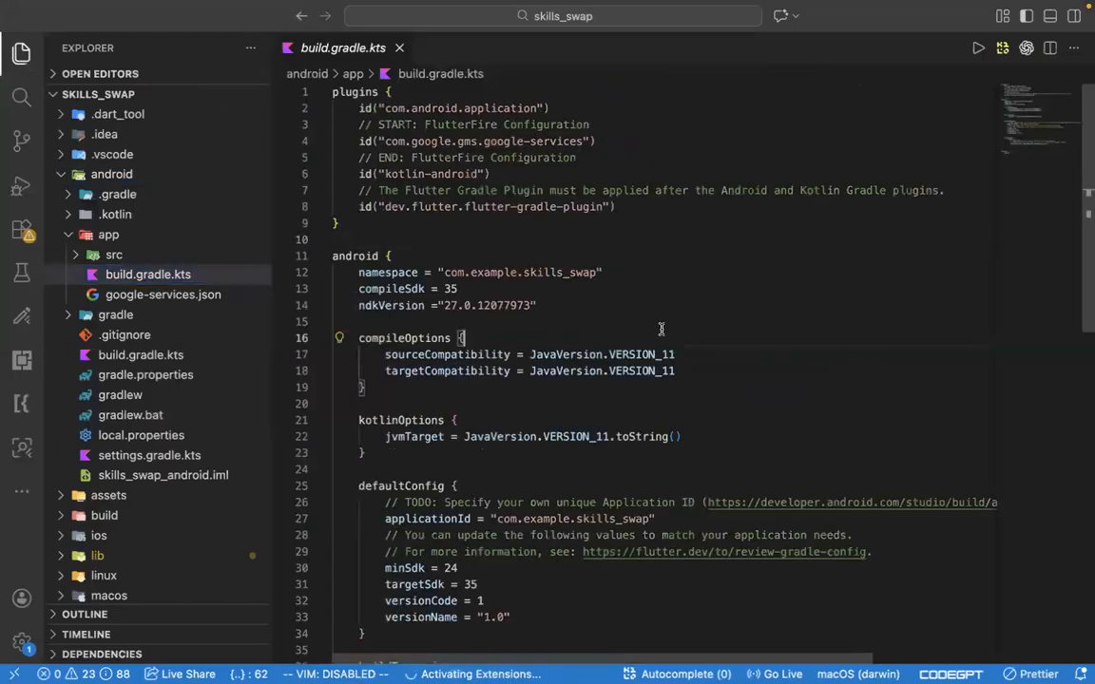
{"action": "key", "text": "super+Tab"}
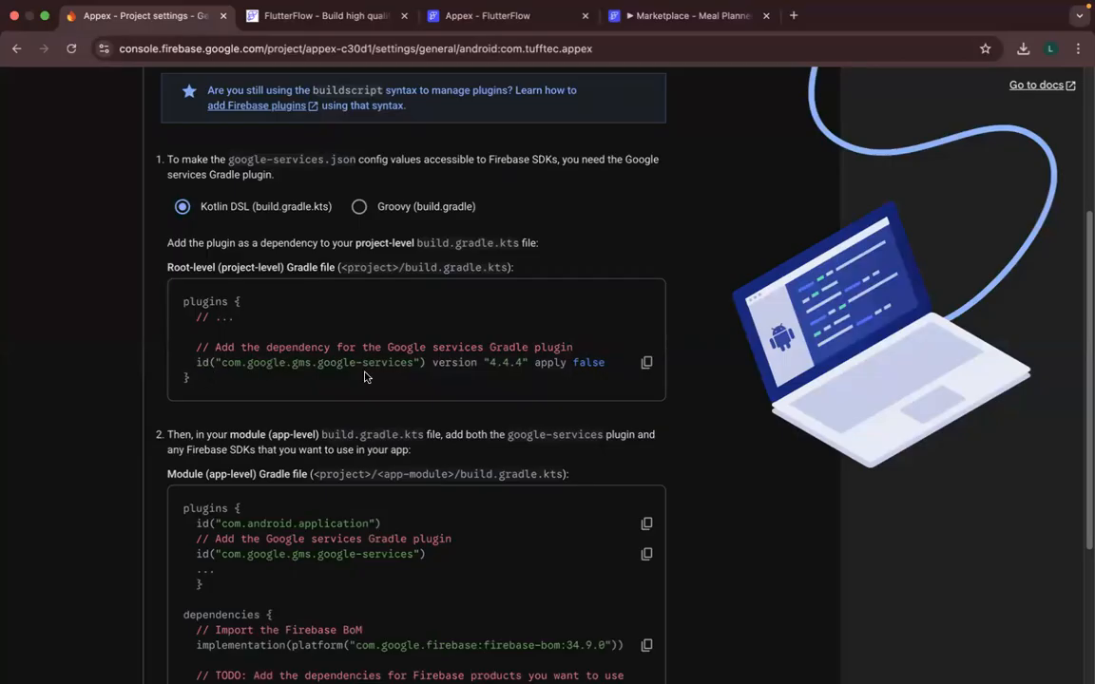
{"action": "key", "text": "super+Tab"}
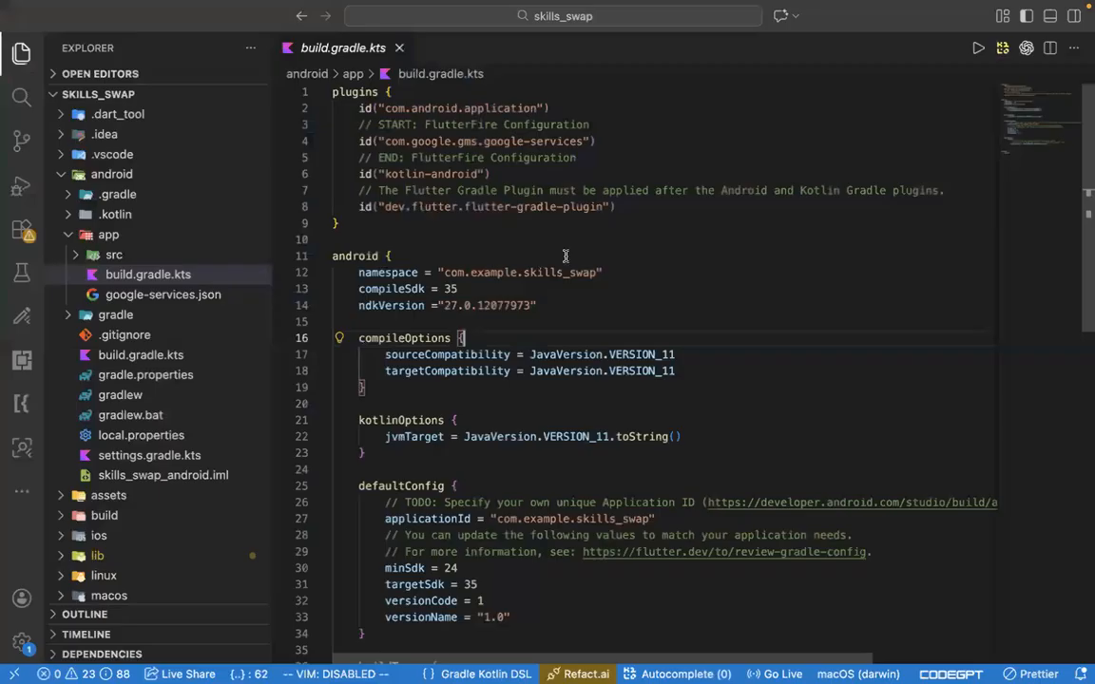
{"action": "left_click_drag", "start_coordinate": [611, 138], "coordinate": [340, 144]}
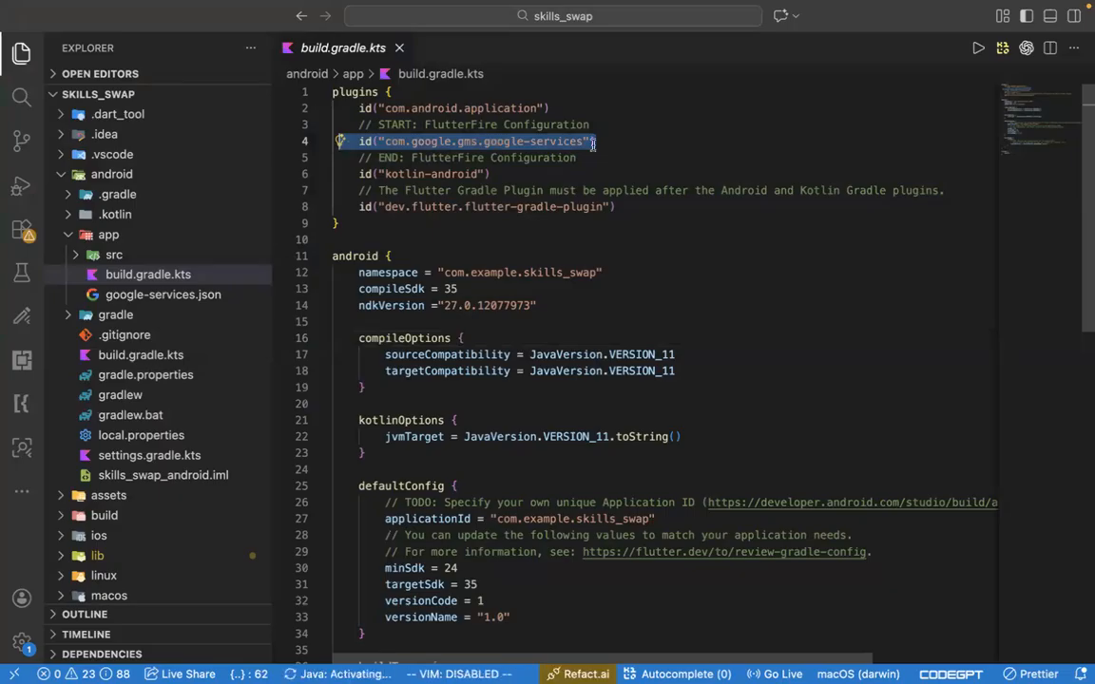
- Compare the module-level Gradle snippet in the Firebase console with the app-level and project-level build.gradle.kts files in Visual Studio Code
{"action": "key", "text": "super+Tab"}
{"action": "scroll", "coordinate": [380, 428], "scroll_direction": "down", "scroll_amount": 5}
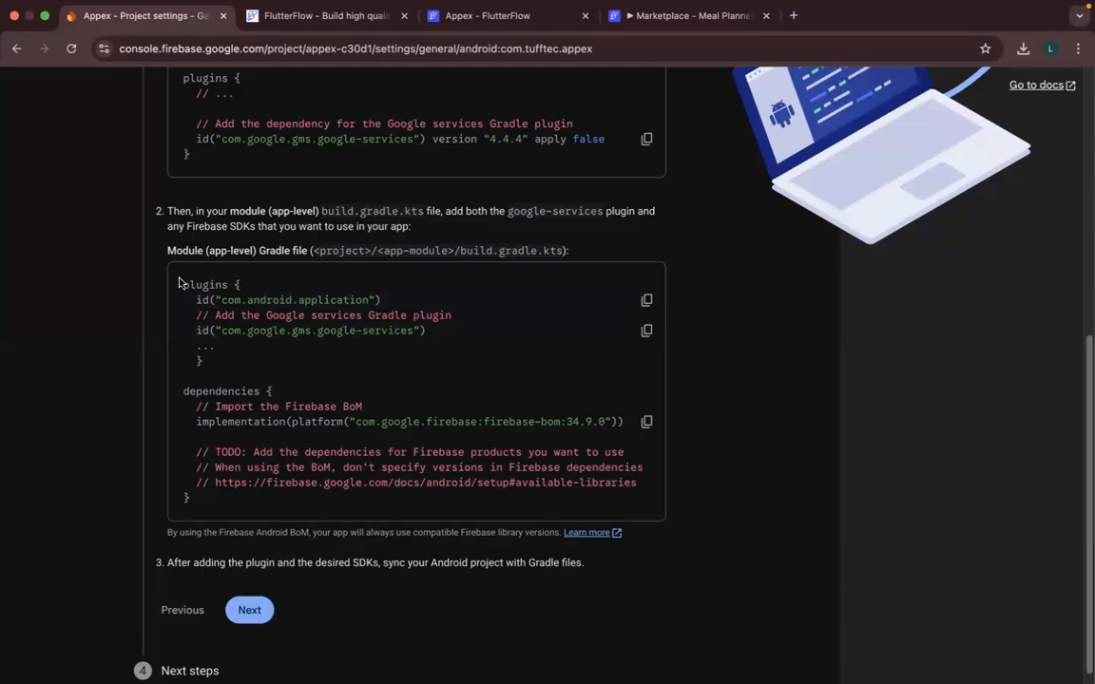
{"action": "left_click_drag", "start_coordinate": [201, 284], "coordinate": [194, 339]}
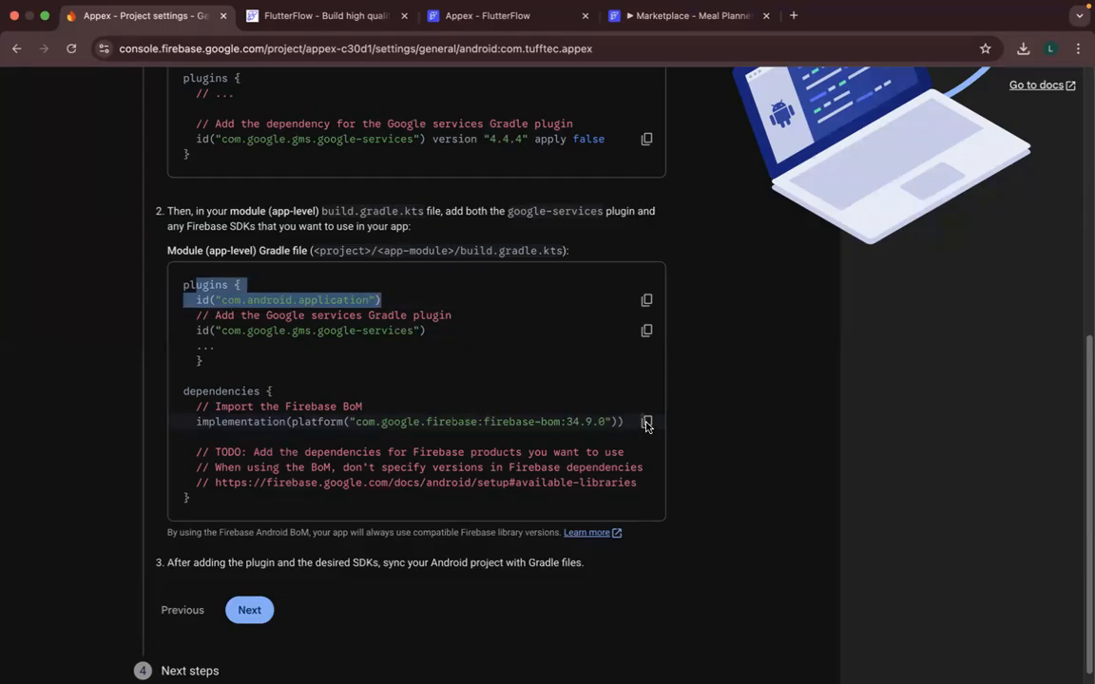
{"action": "key", "text": "super+Tab"}
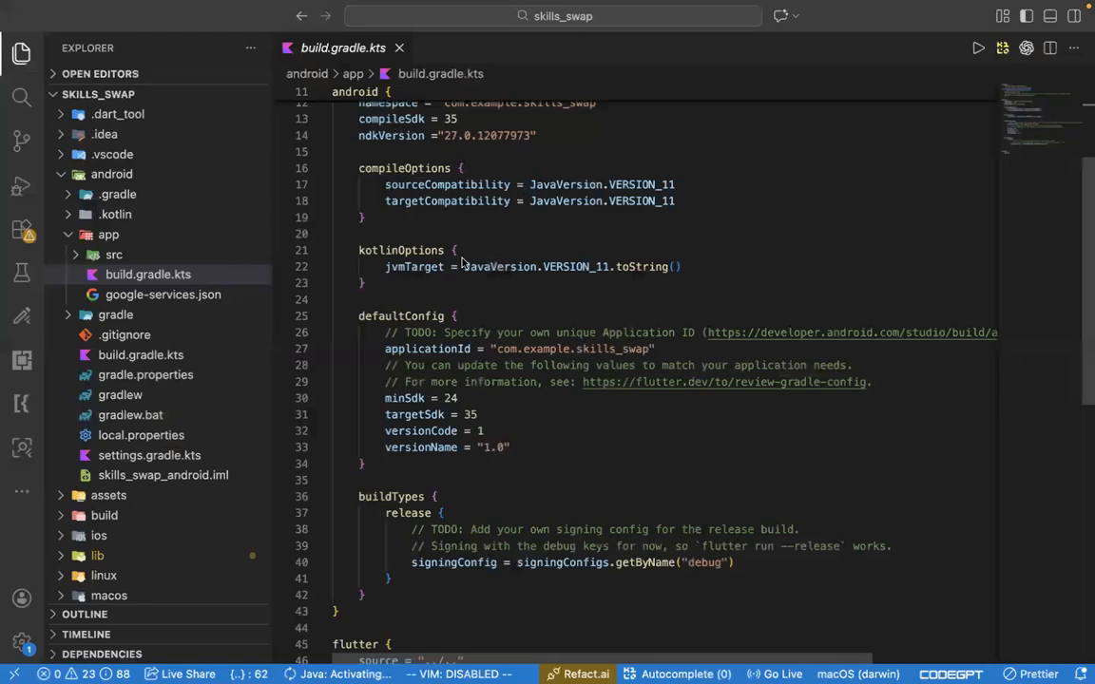
{"action": "key", "text": "super+Tab"}
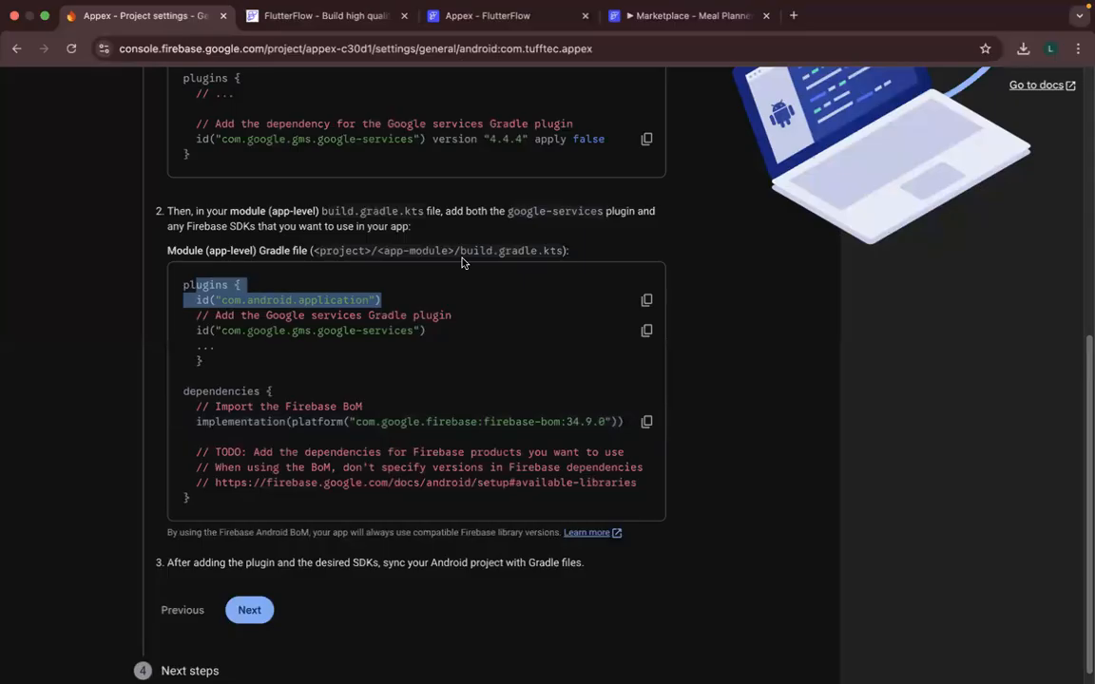
{"action": "key", "text": "super+Tab"}
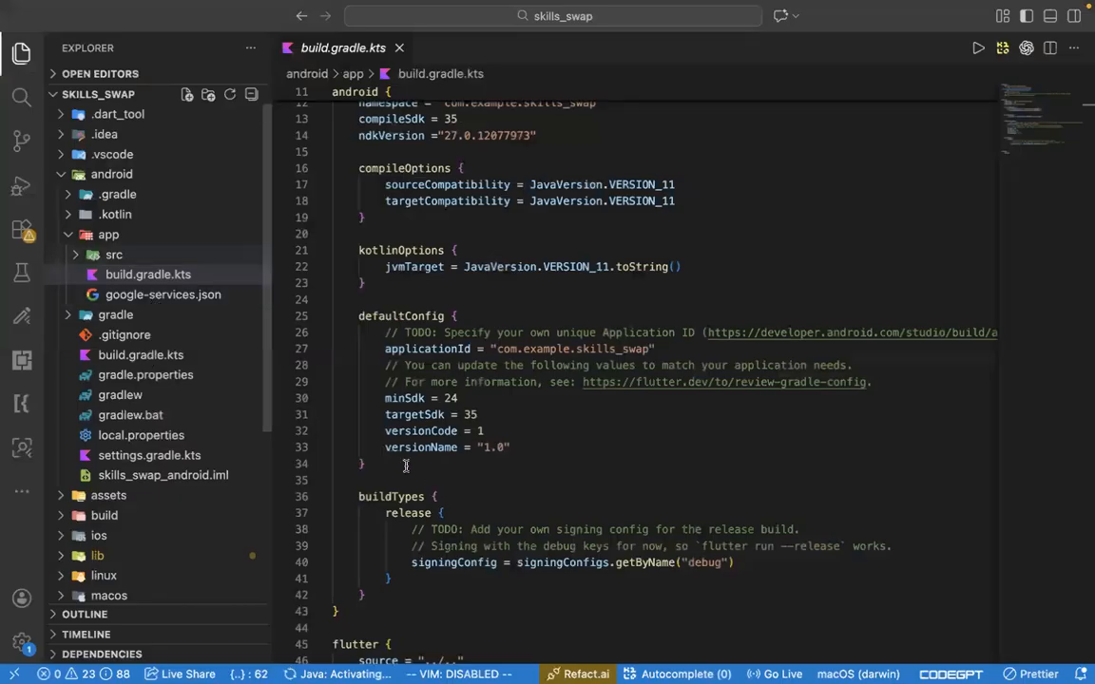
{"action": "left_click", "coordinate": [148, 359]}
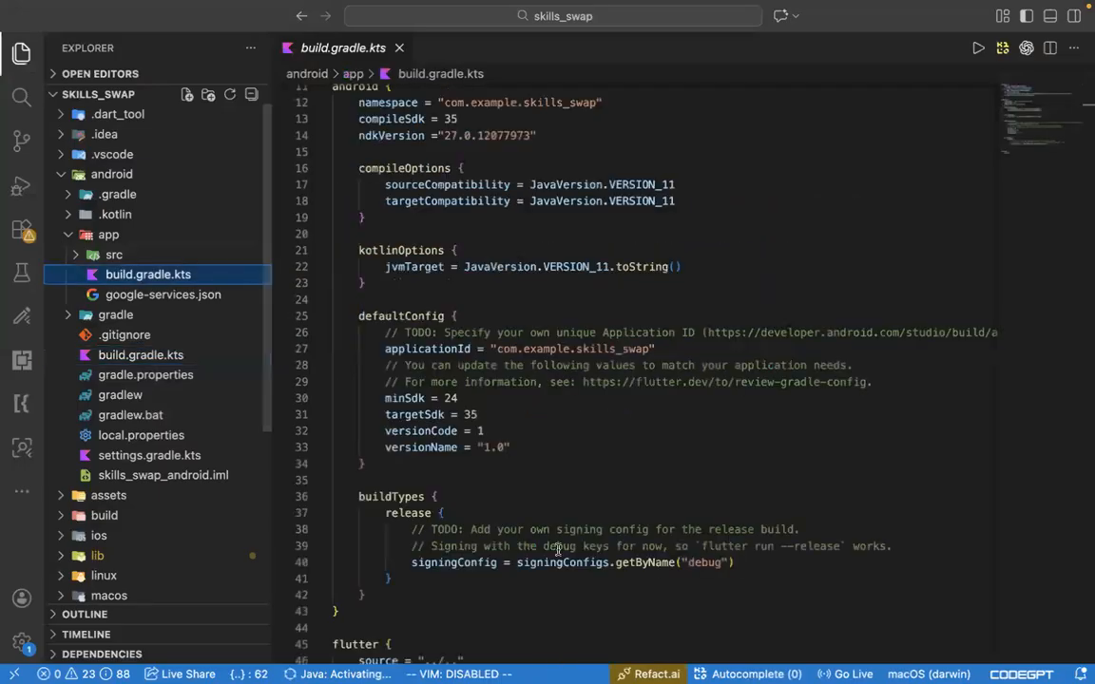
{"action": "scroll", "coordinate": [557, 549], "scroll_direction": "down", "scroll_amount": 5}
{"action": "type", "text": "d"}
{"action": "key", "text": "BackSpace"}
{"action": "type", "text": "ecoe"}
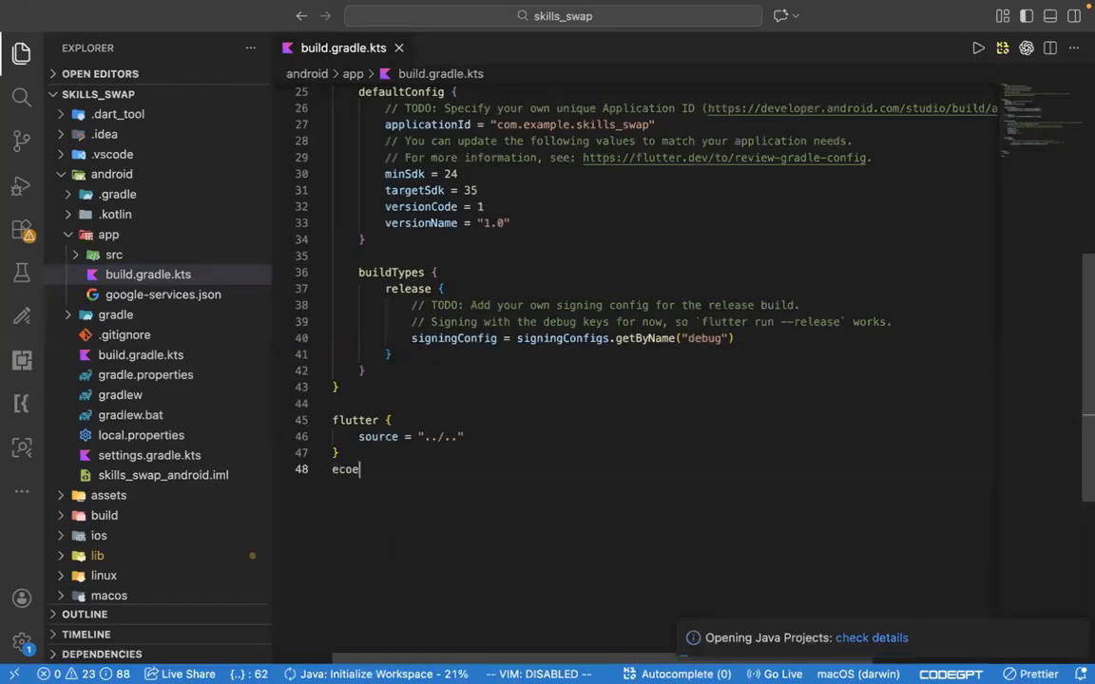
{"action": "key", "text": "BackSpace"}
{"action": "key", "text": "BackSpace"}
{"action": "key", "text": "BackSpace"}
{"action": "key", "text": "BackSpace"}
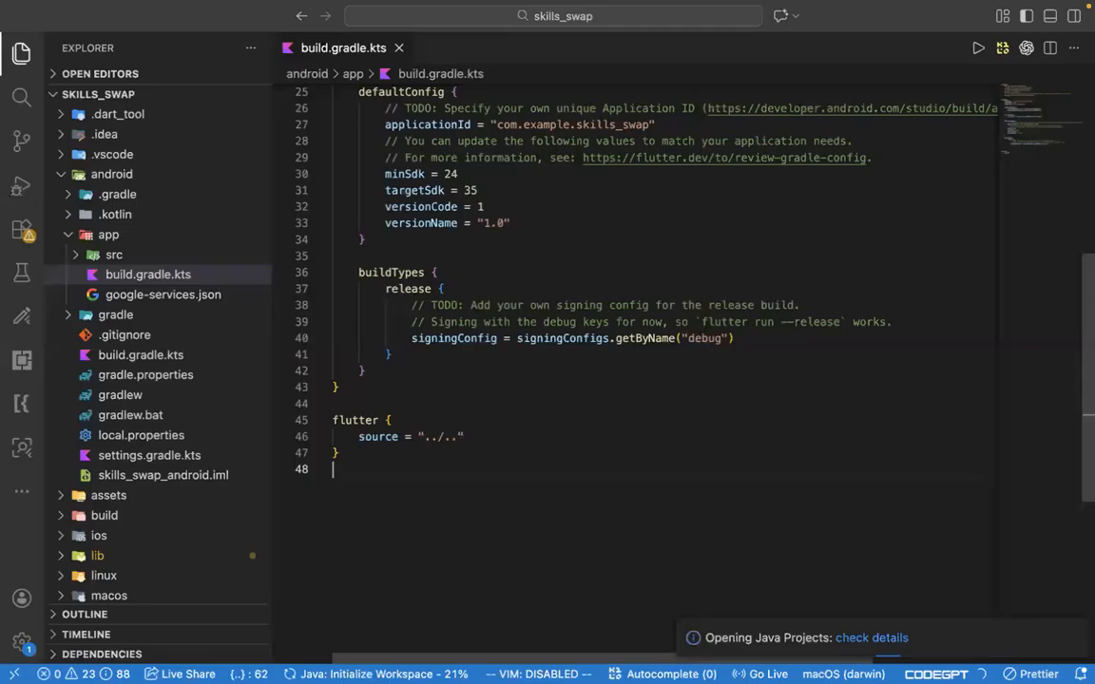
{"action": "type", "text": "depen"}
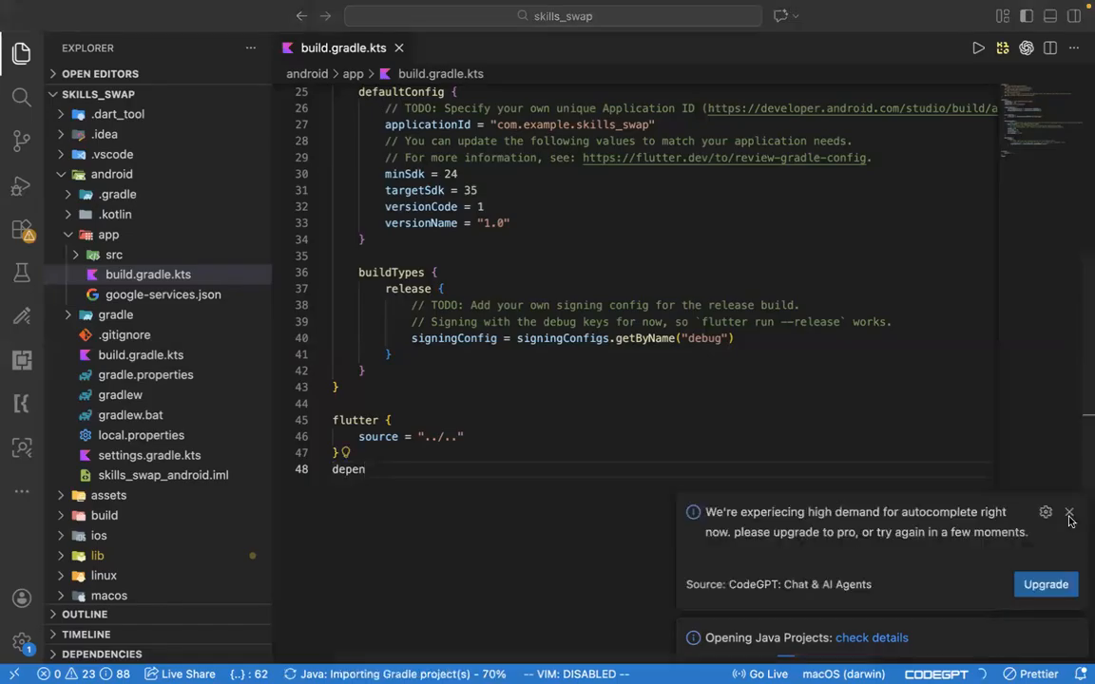
{"action": "left_click", "coordinate": [1068, 514]}
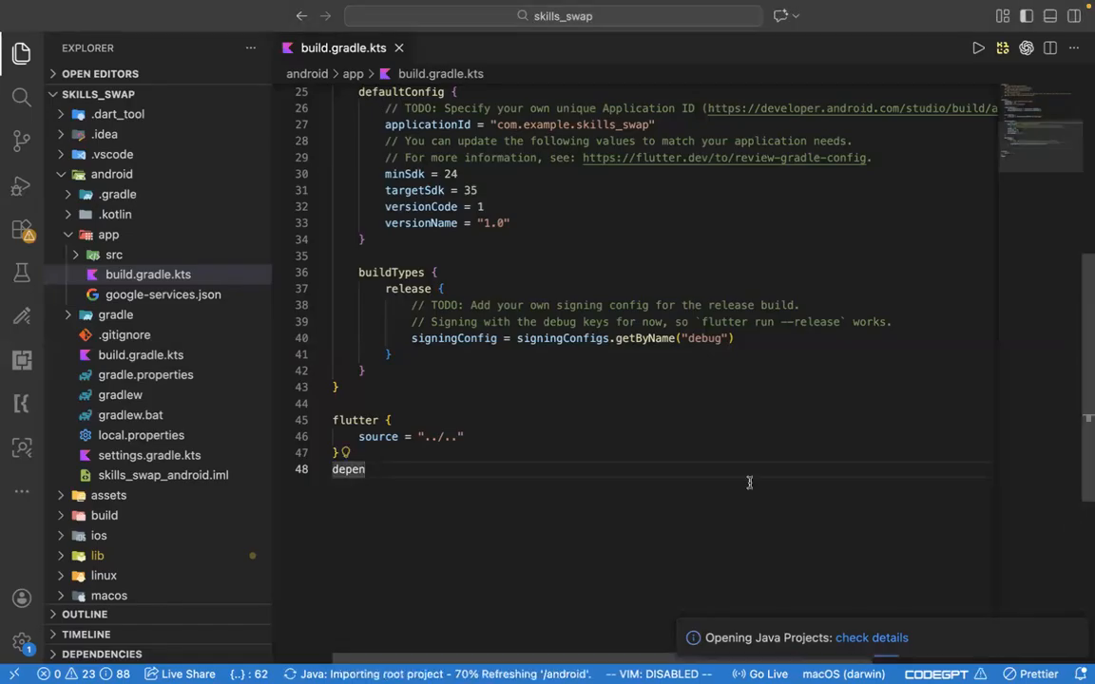
- Copy the dependencies block with firebase-bom:34.9.0 from the Firebase console to the end of android/app/build.gradle.kts in Visual Studio Code
{"action": "key", "text": "super+Tab"}
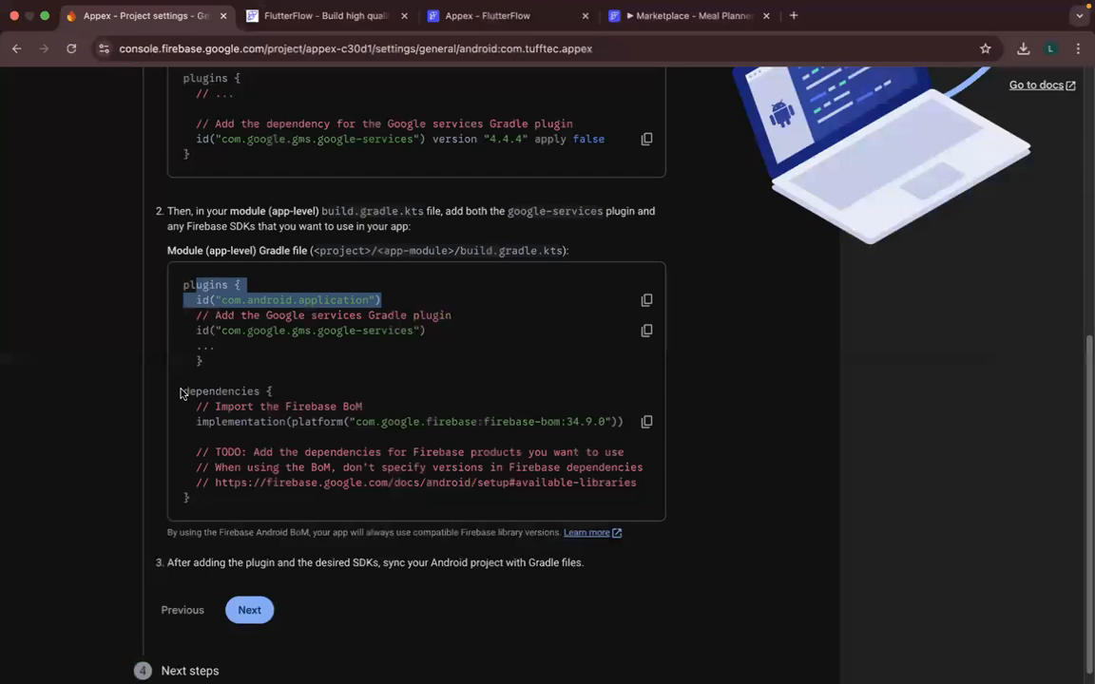
{"action": "left_click", "coordinate": [243, 509]}
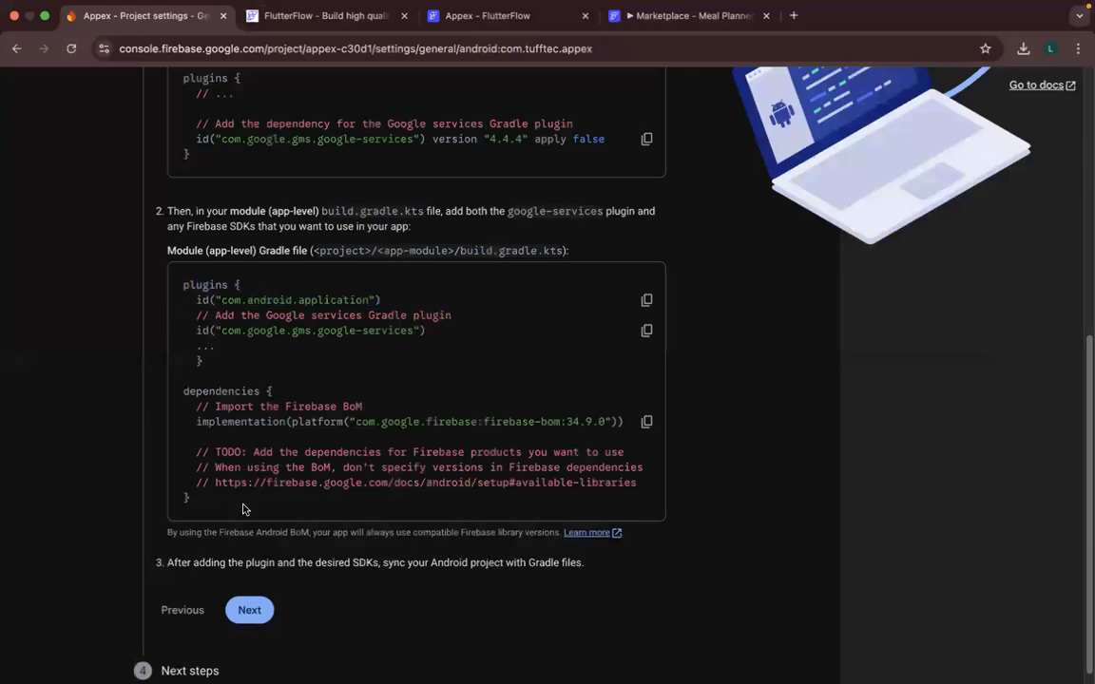
{"action": "left_click", "coordinate": [242, 509], "text": "shift"}
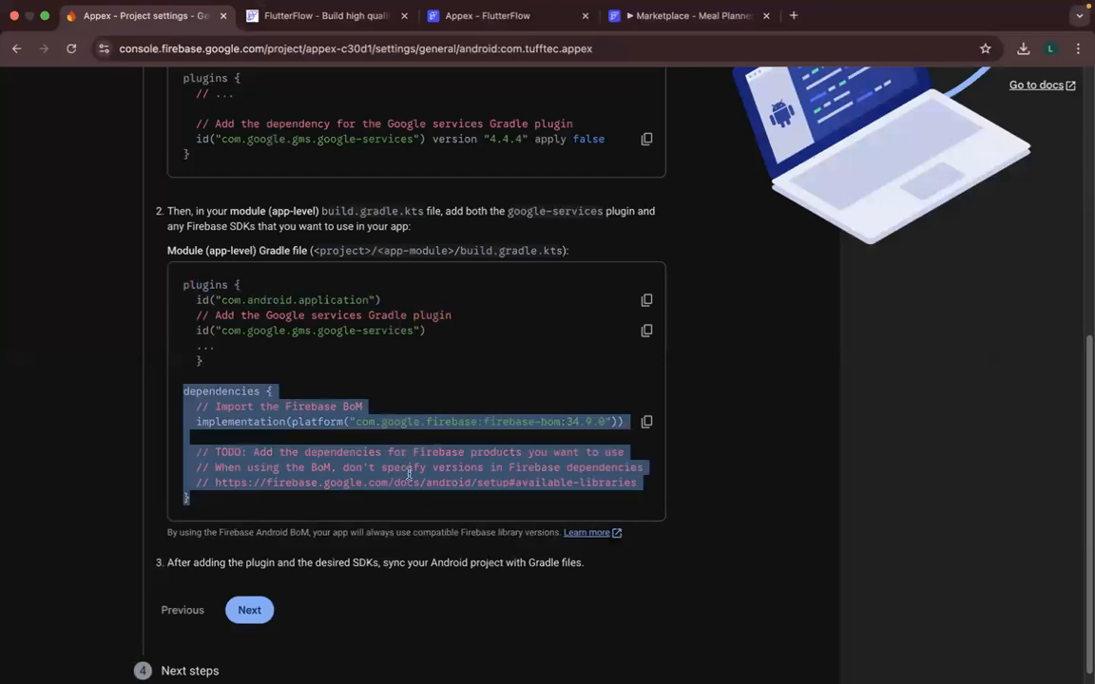
{"action": "key", "text": "super+Tab"}
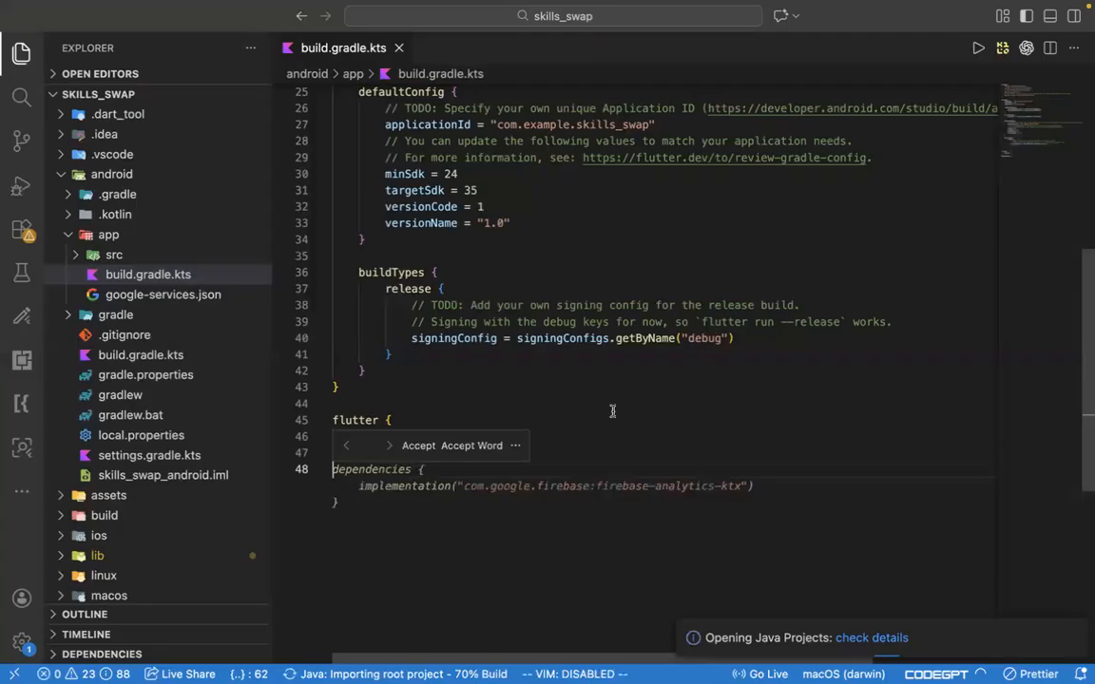
{"action": "key", "text": "super+v"}
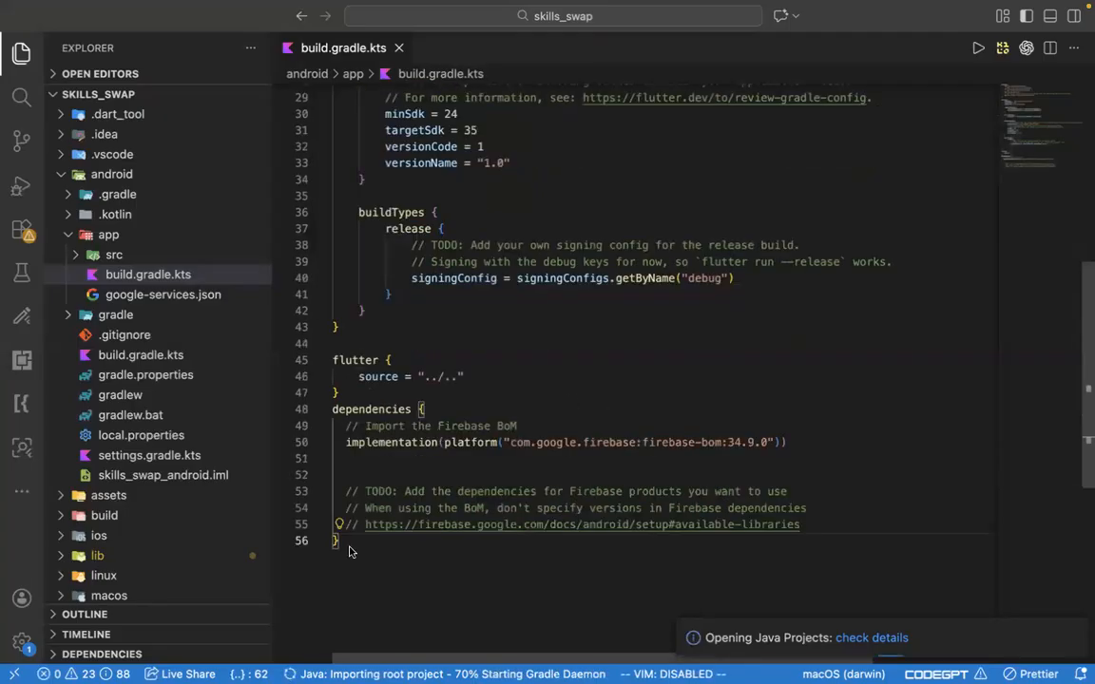
- Return to the Firebase console, finish the Add Firebase SDK stage and continue to the console to complete the Android app setup
{"action": "key", "text": "super+Tab"}
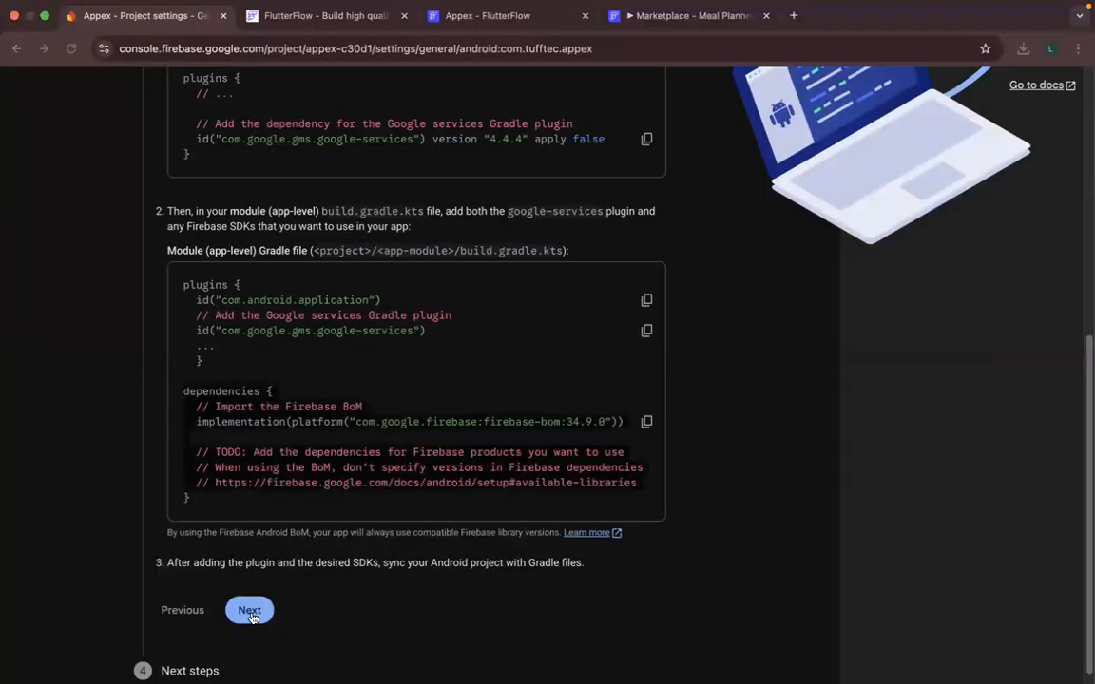
{"action": "key", "text": "super+Tab"}
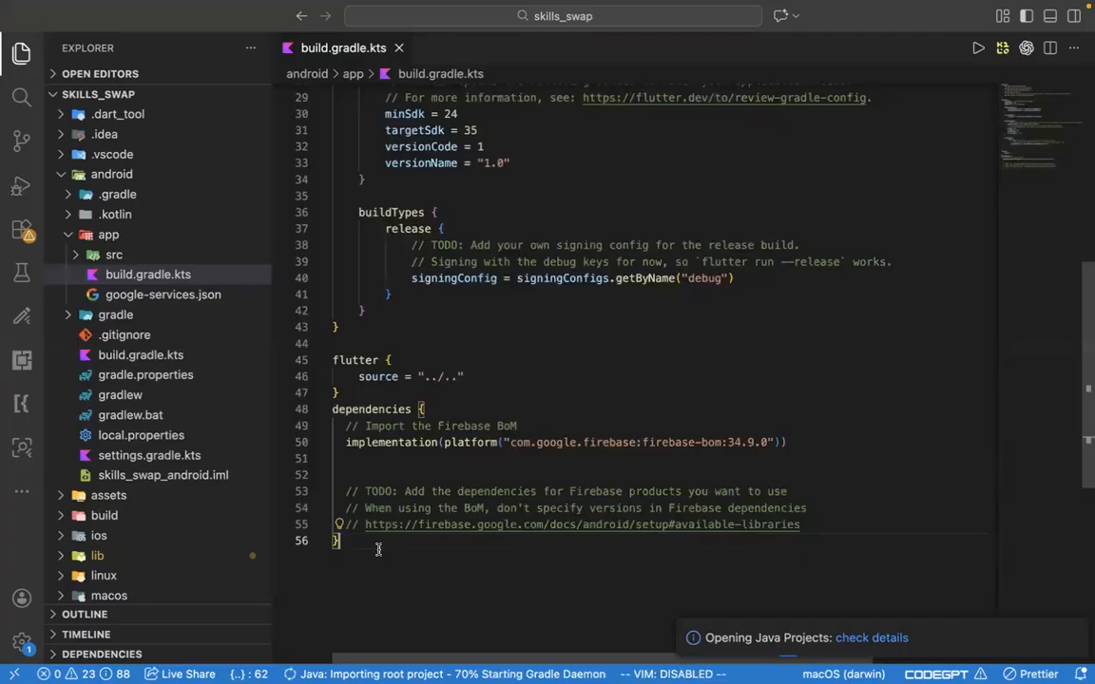
{"action": "key", "text": "super+Tab"}
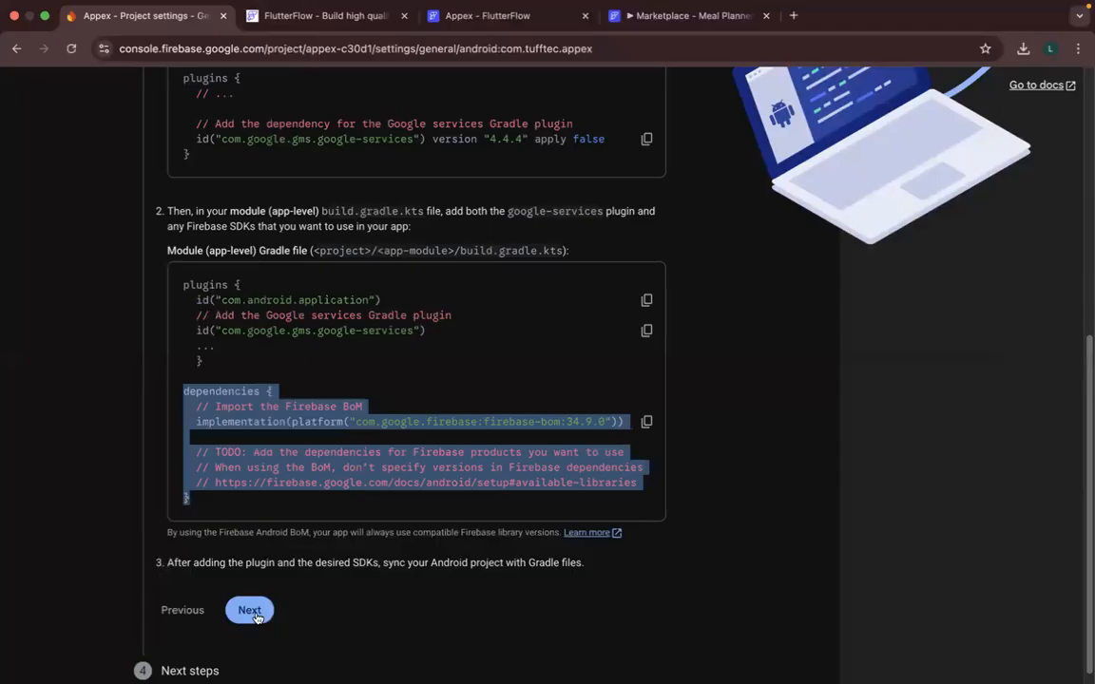
{"action": "left_click", "coordinate": [251, 612]}
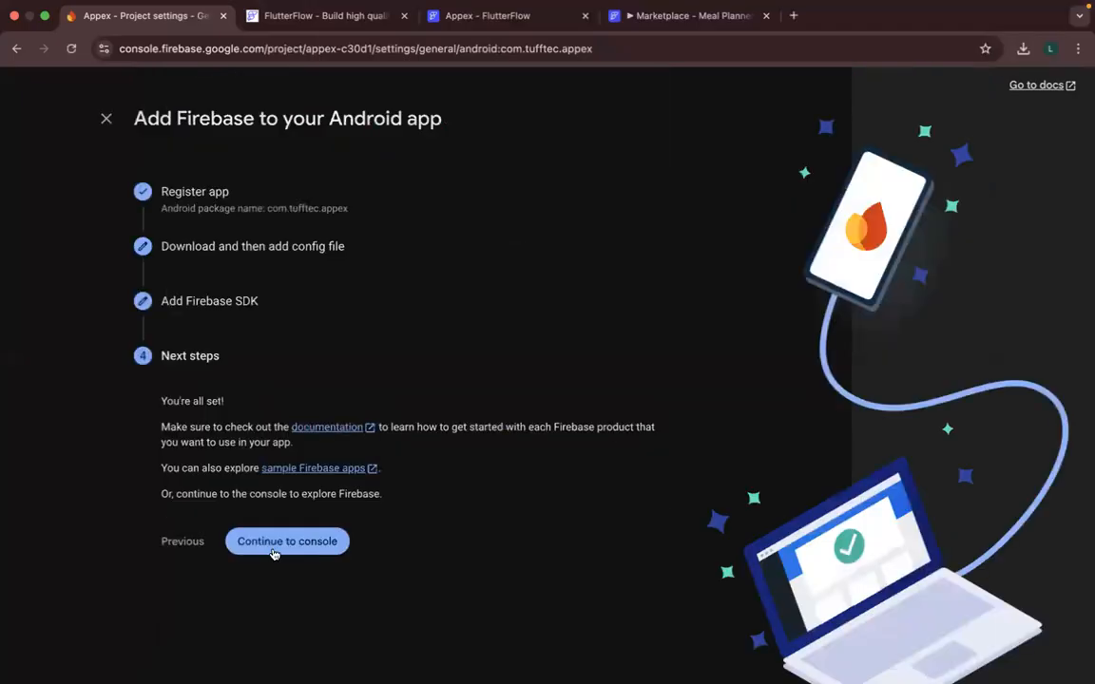
{"action": "left_click", "coordinate": [323, 549]}
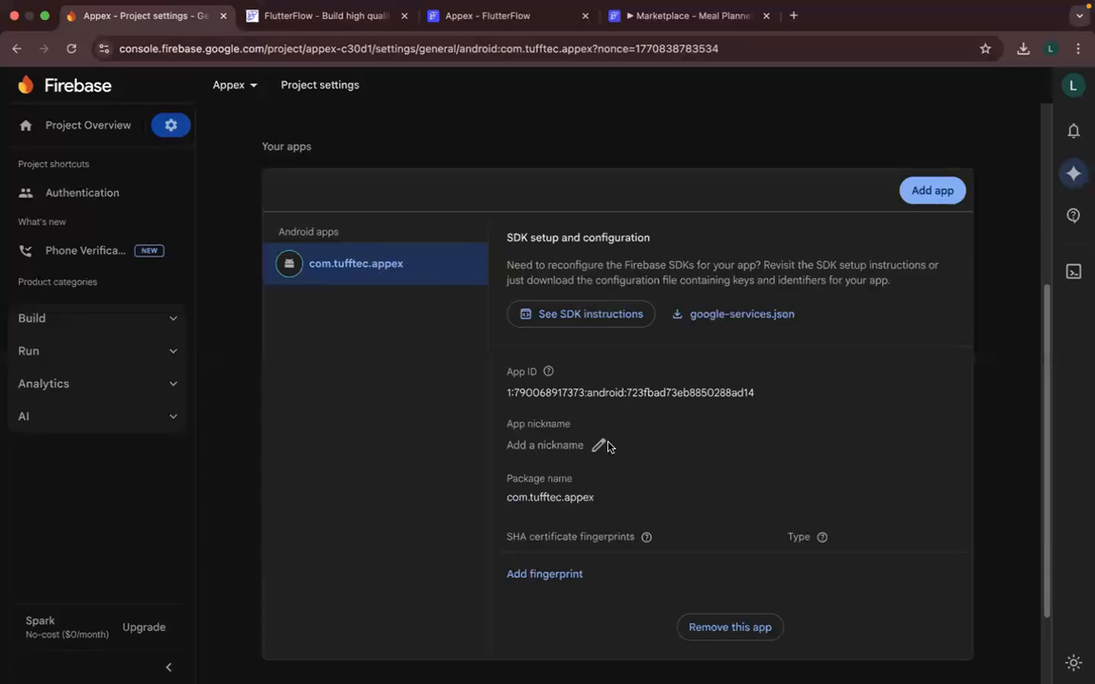
- Copy the Appex project ID, appex-c30d1, from the general project settings in the Firebase console
{"action": "scroll", "coordinate": [456, 218], "scroll_direction": "down", "scroll_amount": 1}
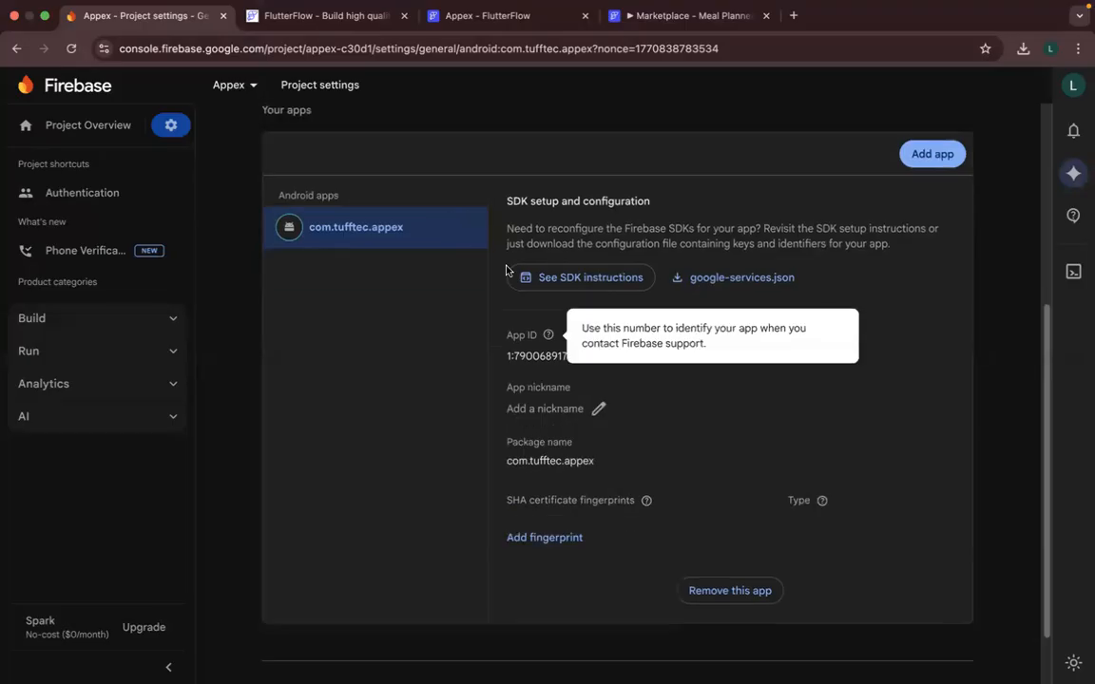
{"action": "scroll", "coordinate": [503, 300], "scroll_direction": "up", "scroll_amount": 2}
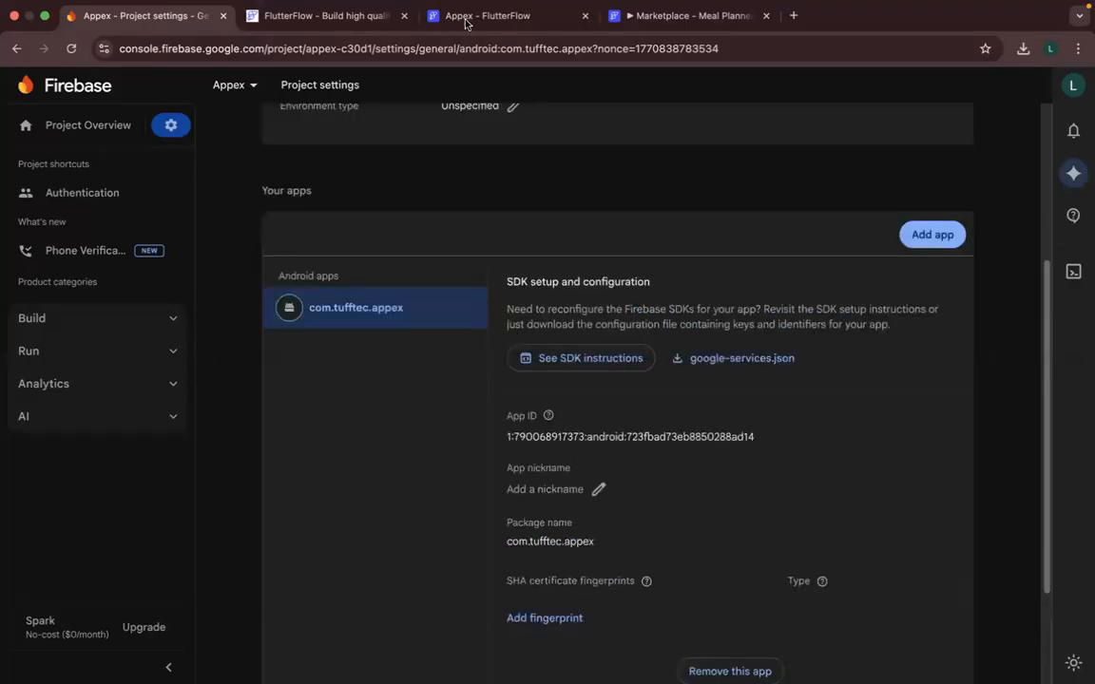
{"action": "left_click", "coordinate": [480, 16]}
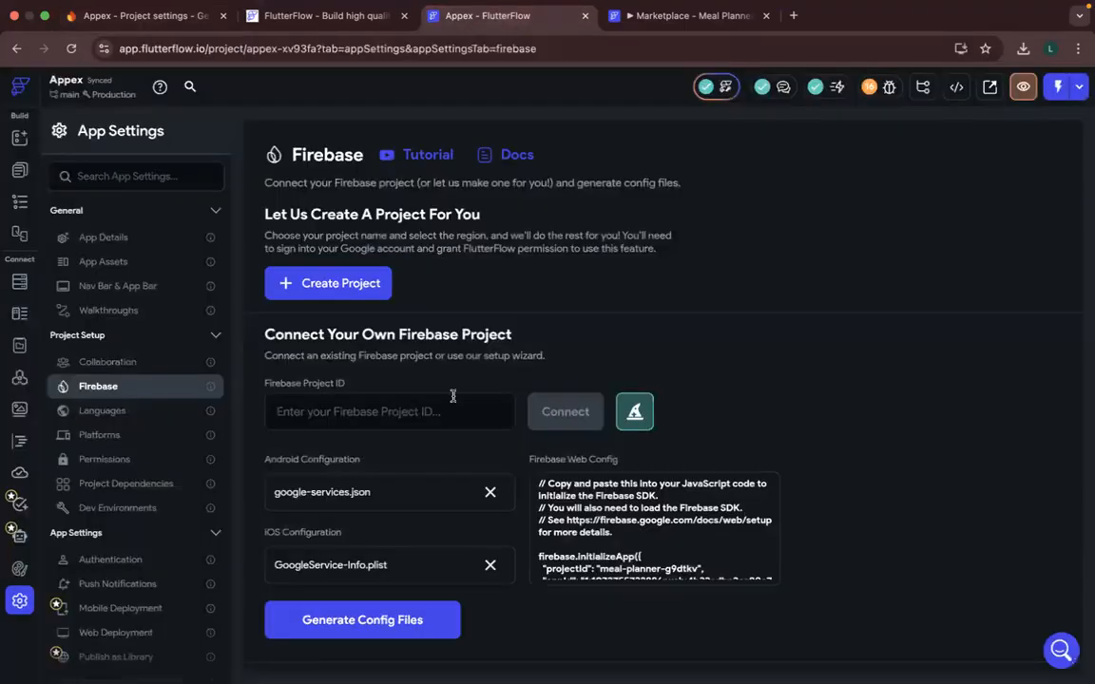
{"action": "left_click", "coordinate": [154, 16]}
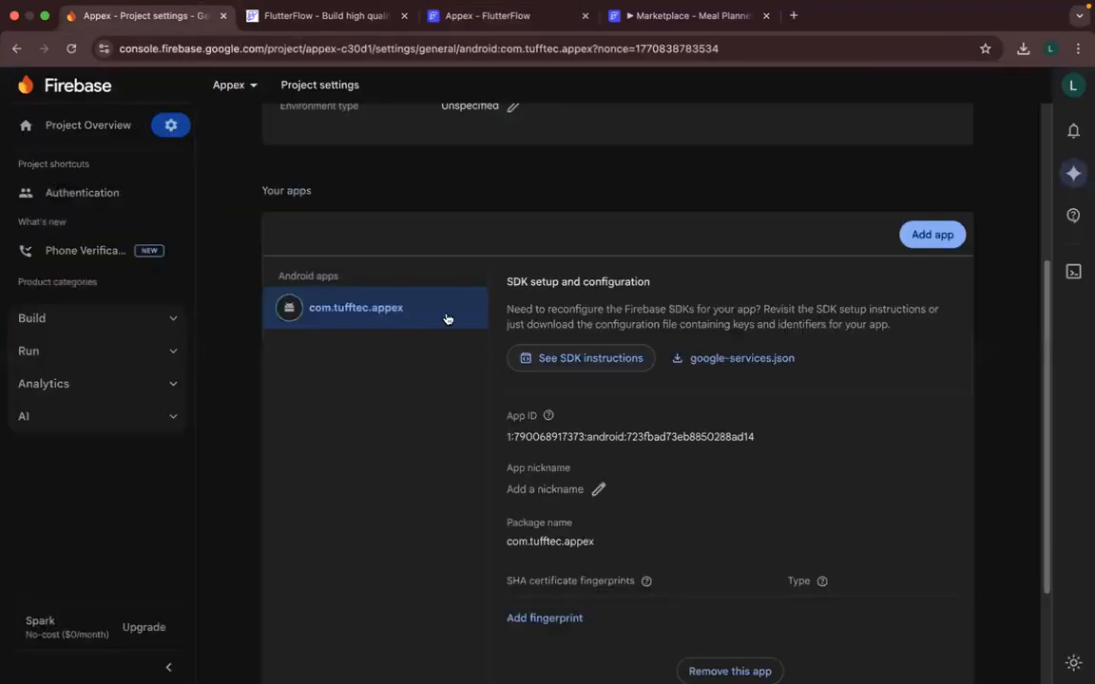
{"action": "scroll", "coordinate": [447, 312], "scroll_direction": "up", "scroll_amount": 5}
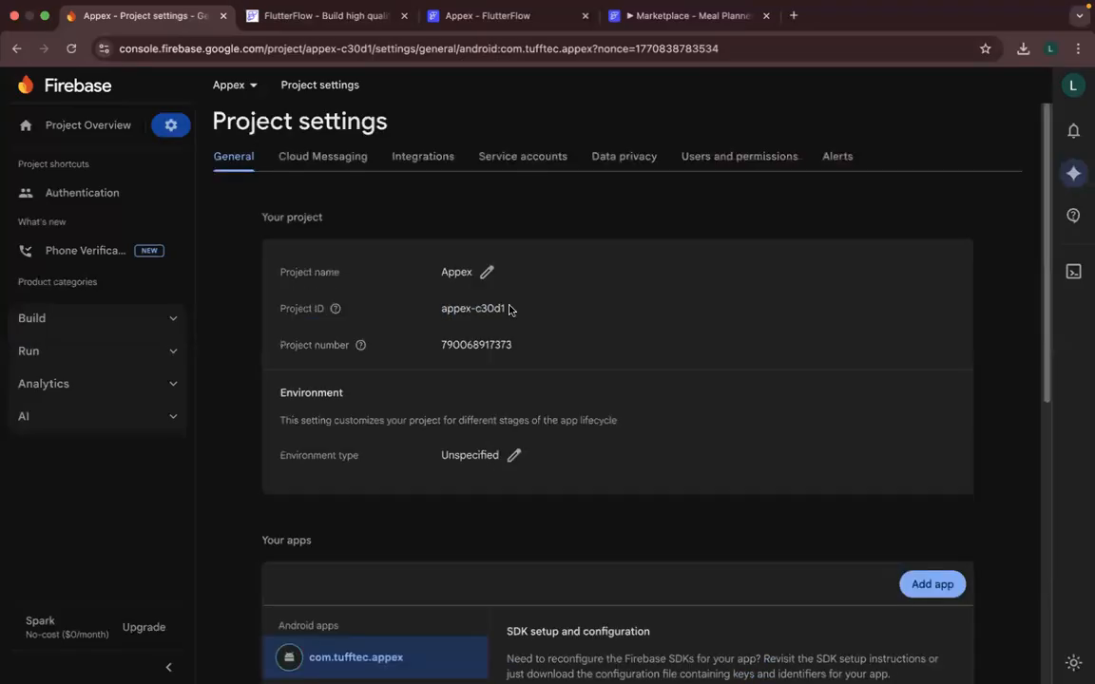
{"action": "triple_click", "coordinate": [438, 310]}
{"action": "key", "text": "super+c"}
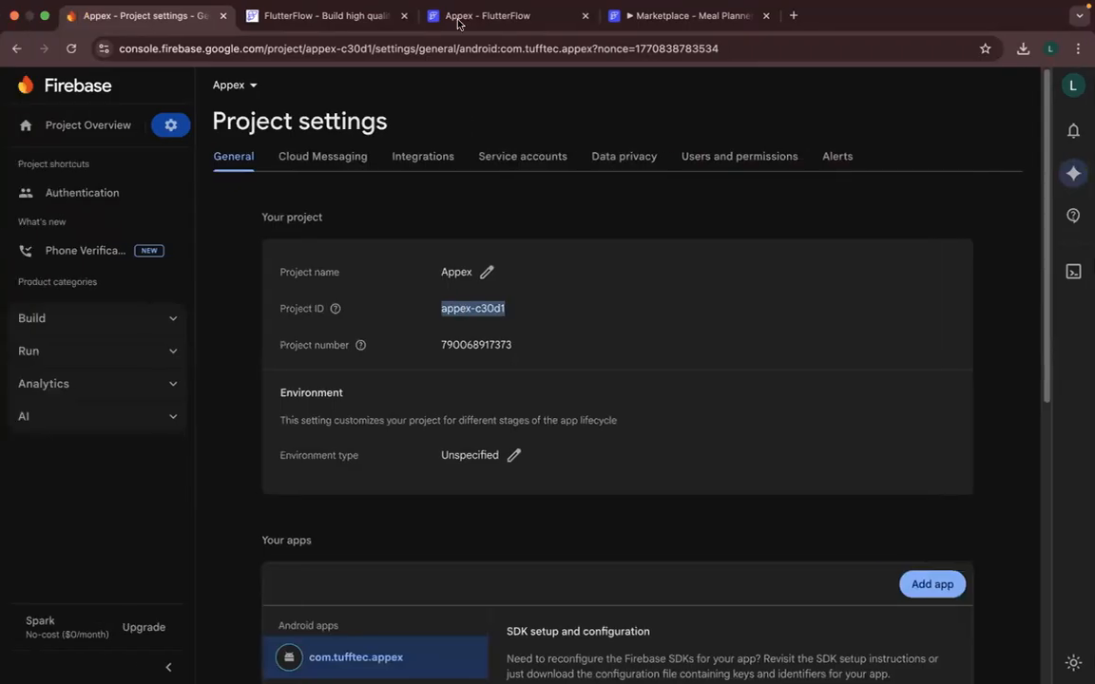
- In the FlutterFlow Firebase settings, enter appex-c30d1 as the Firebase Project ID and try to connect the project
{"action": "key", "text": "super+3"}
{"action": "left_click", "coordinate": [428, 411]}
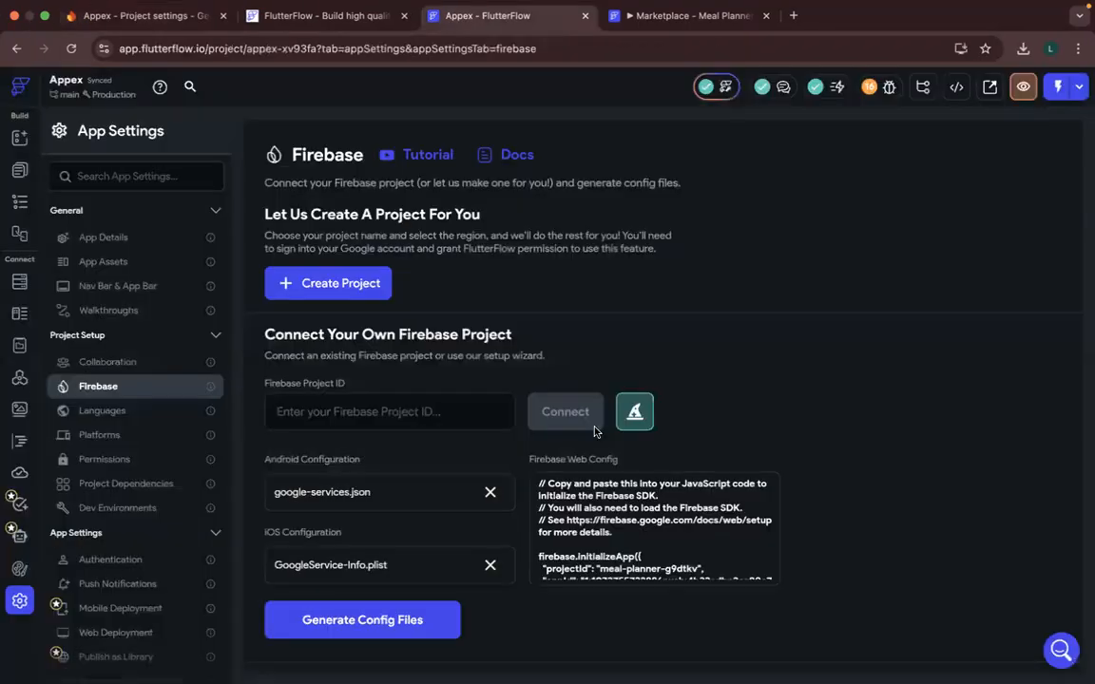
{"action": "key", "text": "super+v"}
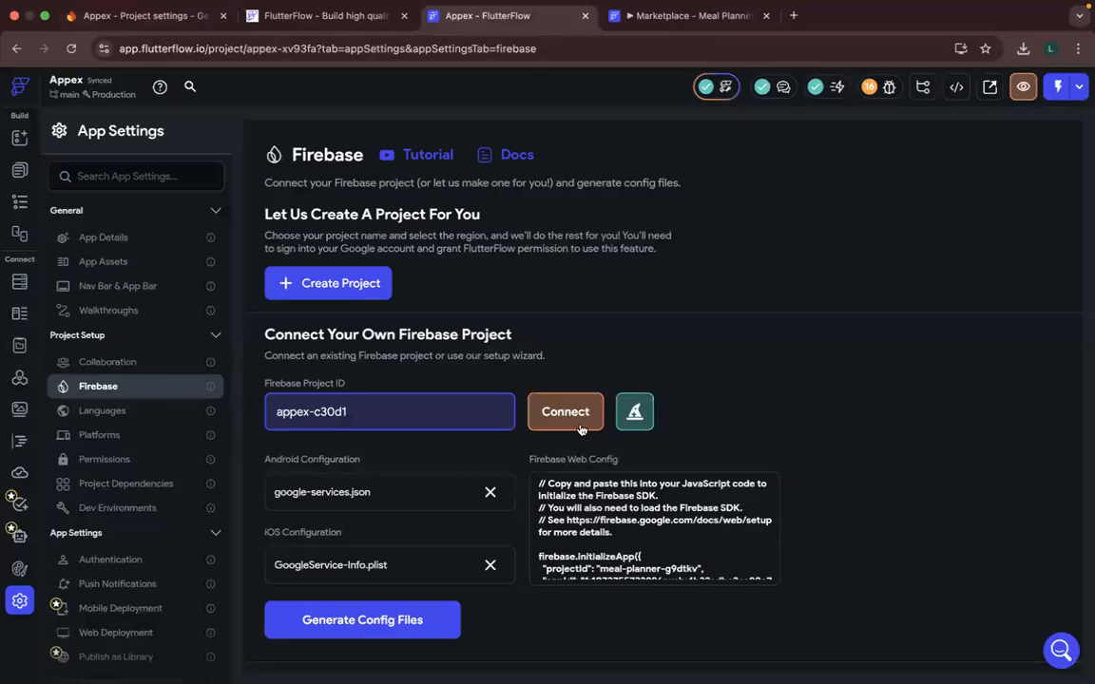
{"action": "left_click", "coordinate": [580, 430]}
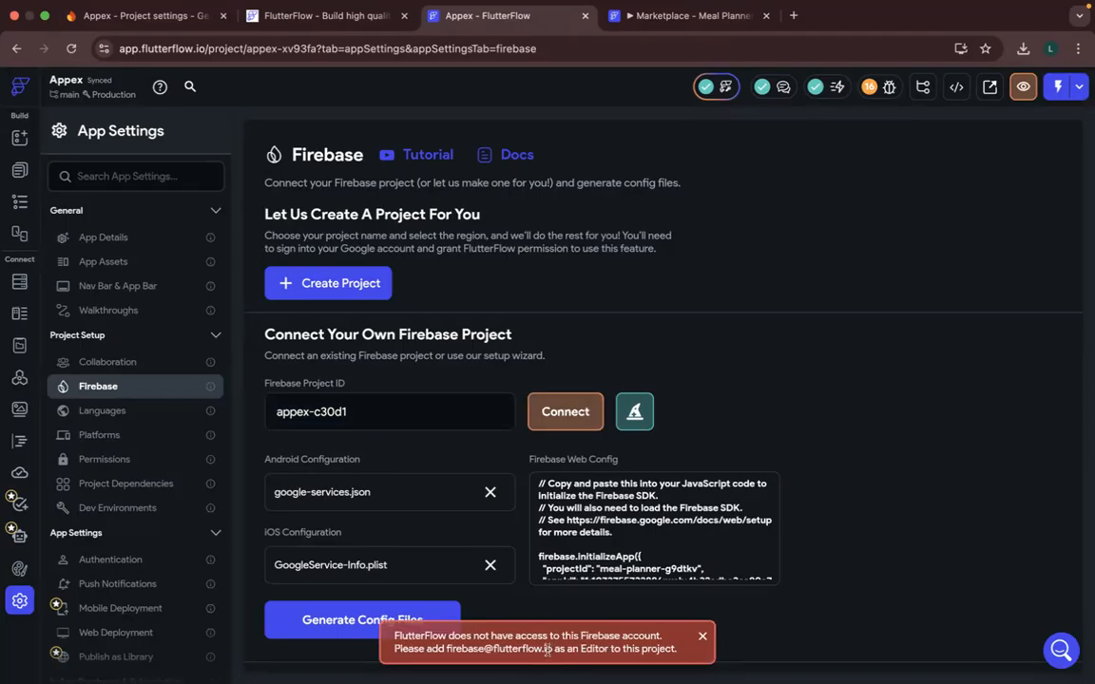
- Look through the Firebase console's project settings for where to grant FlutterFlow editor access, ending in the service accounts section
{"action": "left_click_drag", "start_coordinate": [502, 651], "coordinate": [446, 650]}
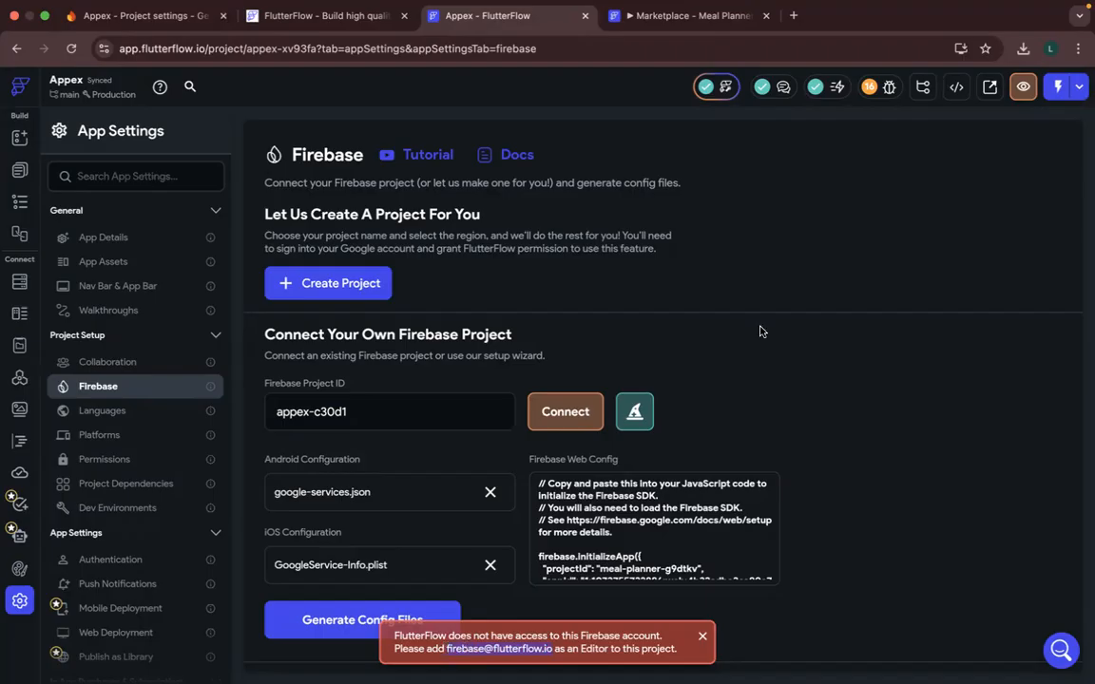
{"action": "left_click", "coordinate": [119, 25]}
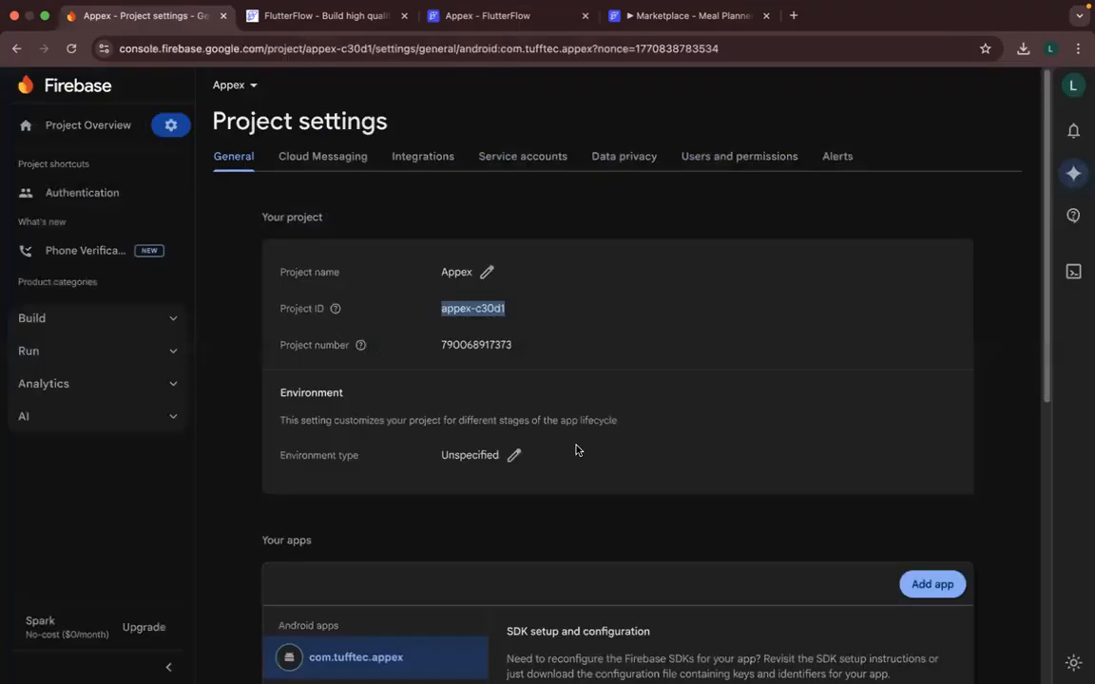
{"action": "scroll", "coordinate": [347, 276], "scroll_direction": "down", "scroll_amount": 3}
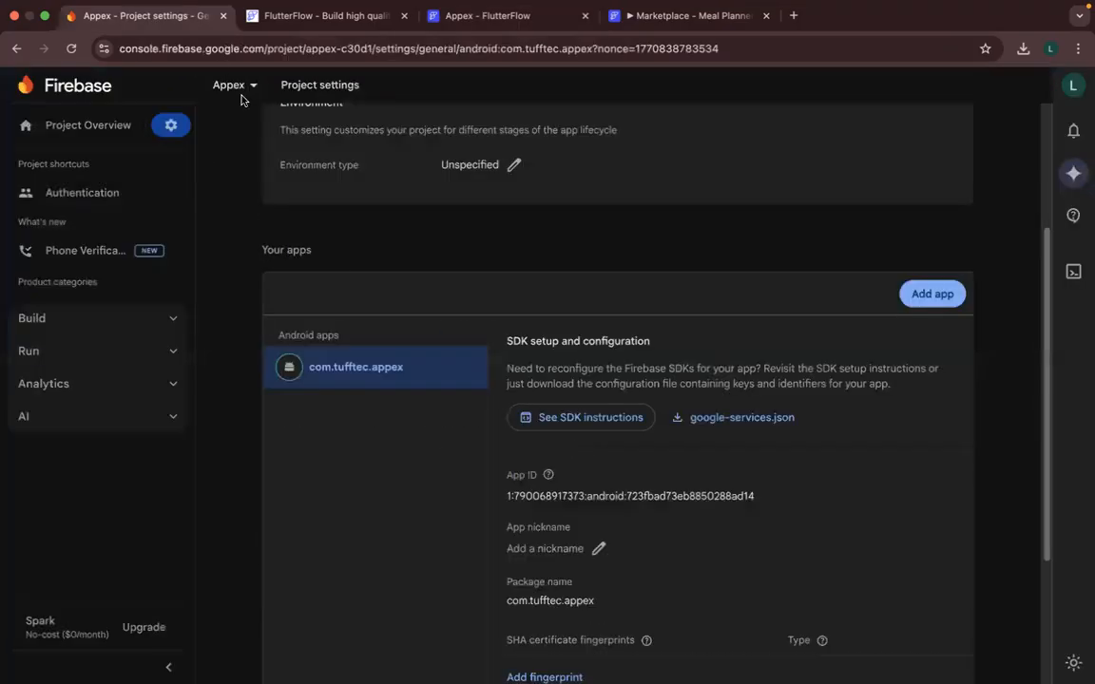
{"action": "scroll", "coordinate": [240, 98], "scroll_direction": "up", "scroll_amount": 3}
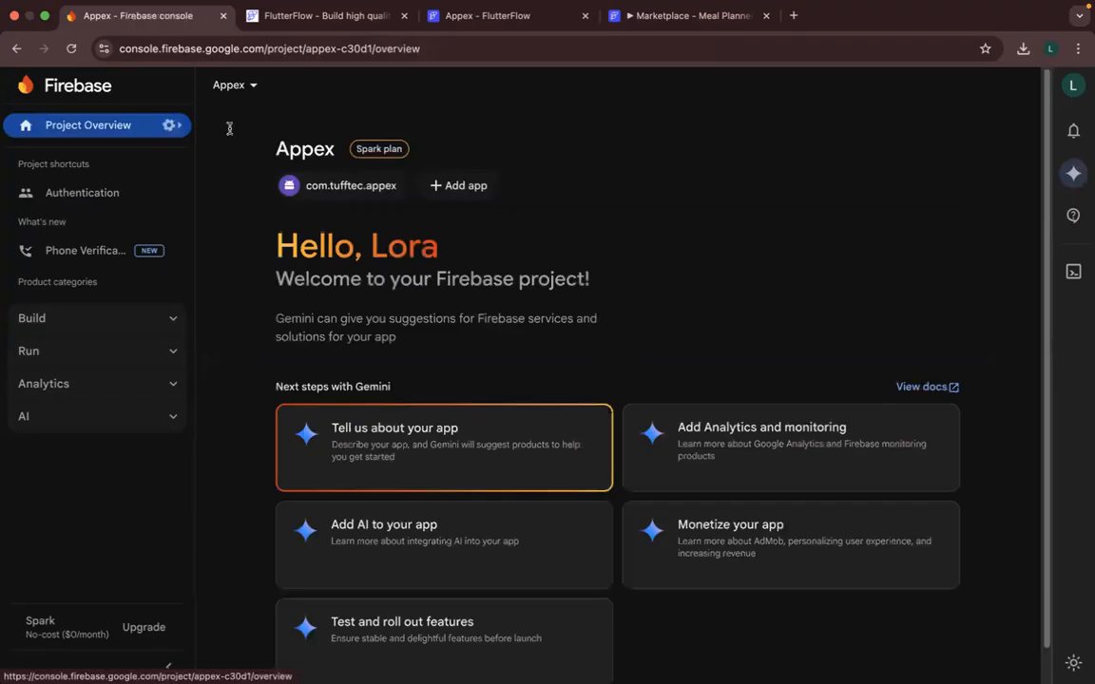
{"action": "left_click", "coordinate": [172, 125]}
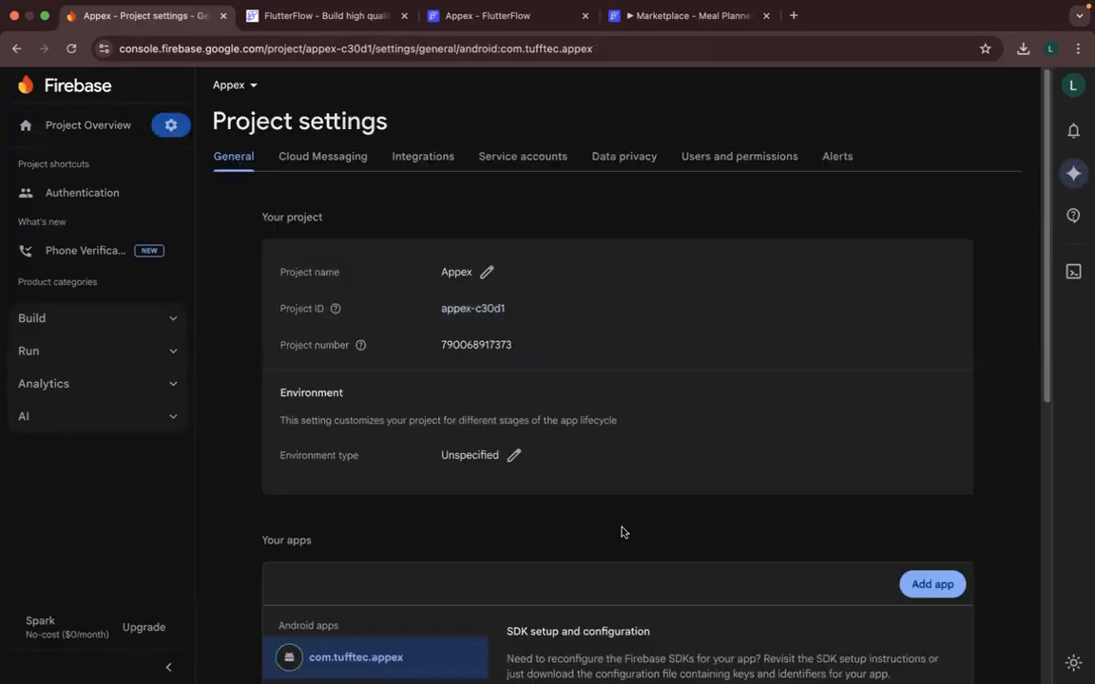
{"action": "scroll", "coordinate": [623, 532], "scroll_direction": "down", "scroll_amount": 3}
{"action": "scroll", "coordinate": [623, 531], "scroll_direction": "up", "scroll_amount": 3}
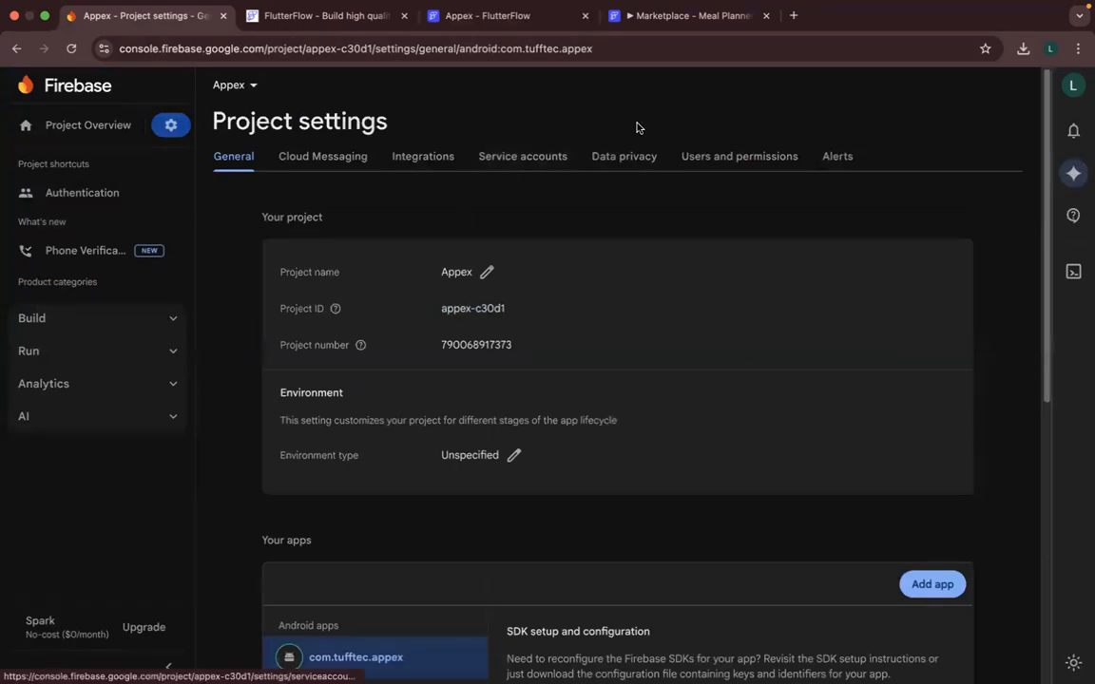
{"action": "left_click", "coordinate": [523, 156]}
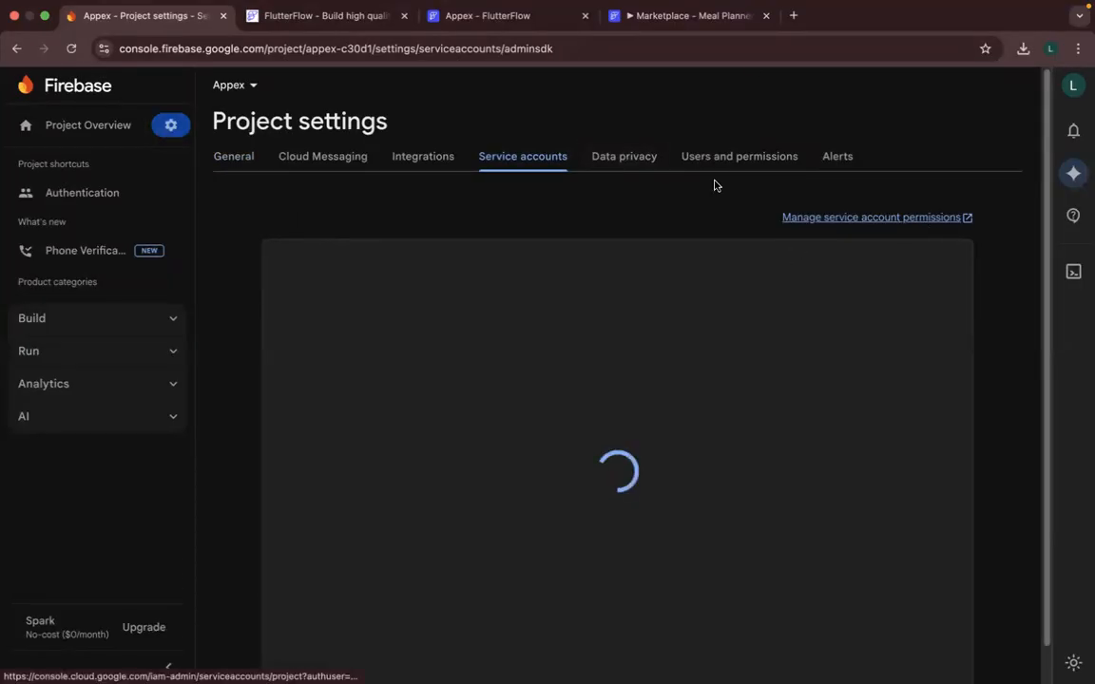
- Search Google for "google cloud console" in a new browser tab
{"action": "left_click", "coordinate": [794, 17]}
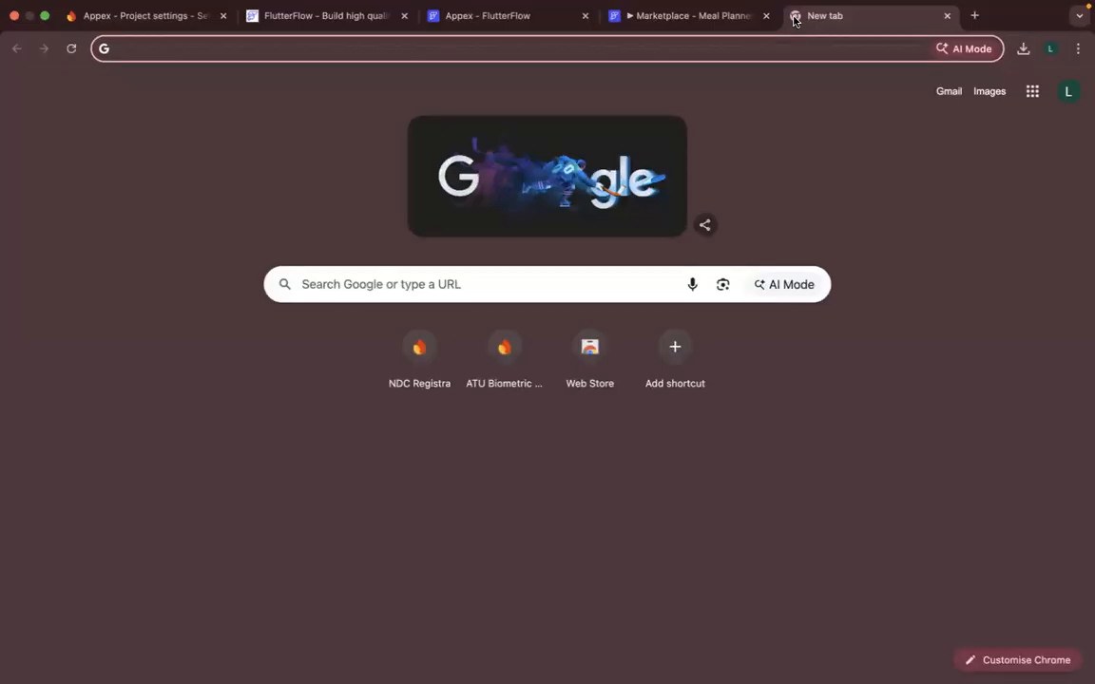
{"action": "type", "text": "cloud"}
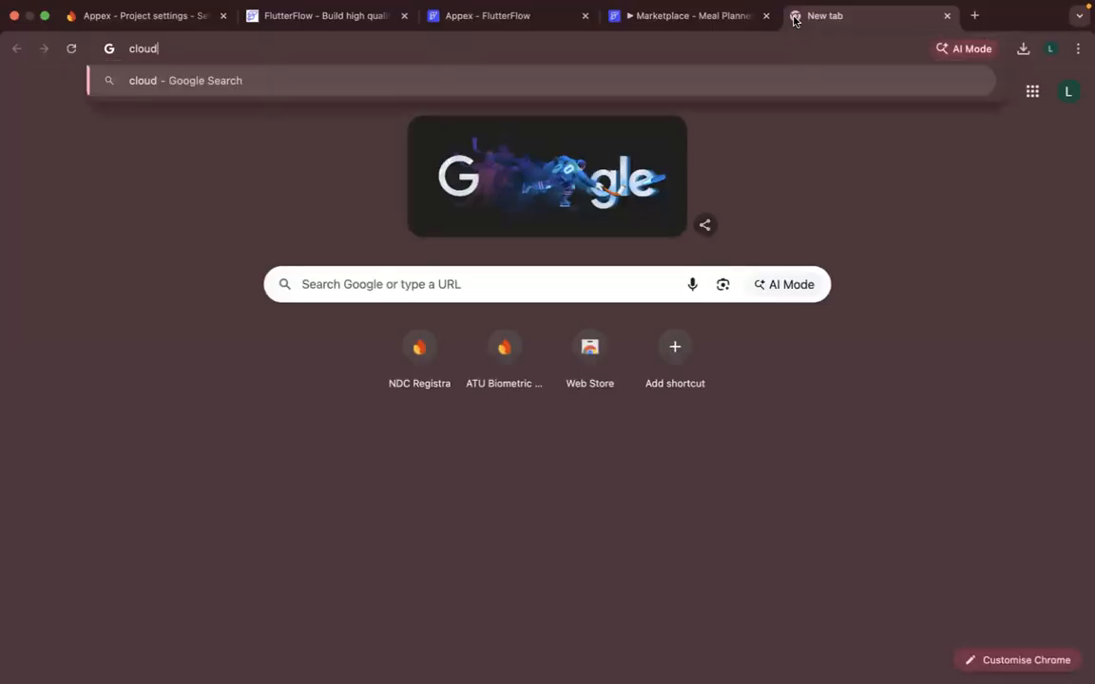
{"action": "key", "text": "BackSpace"}
{"action": "key", "text": "BackSpace"}
{"action": "key", "text": "BackSpace"}
{"action": "key", "text": "BackSpace"}
{"action": "key", "text": "BackSpace"}
{"action": "type", "text": "gopogle"}
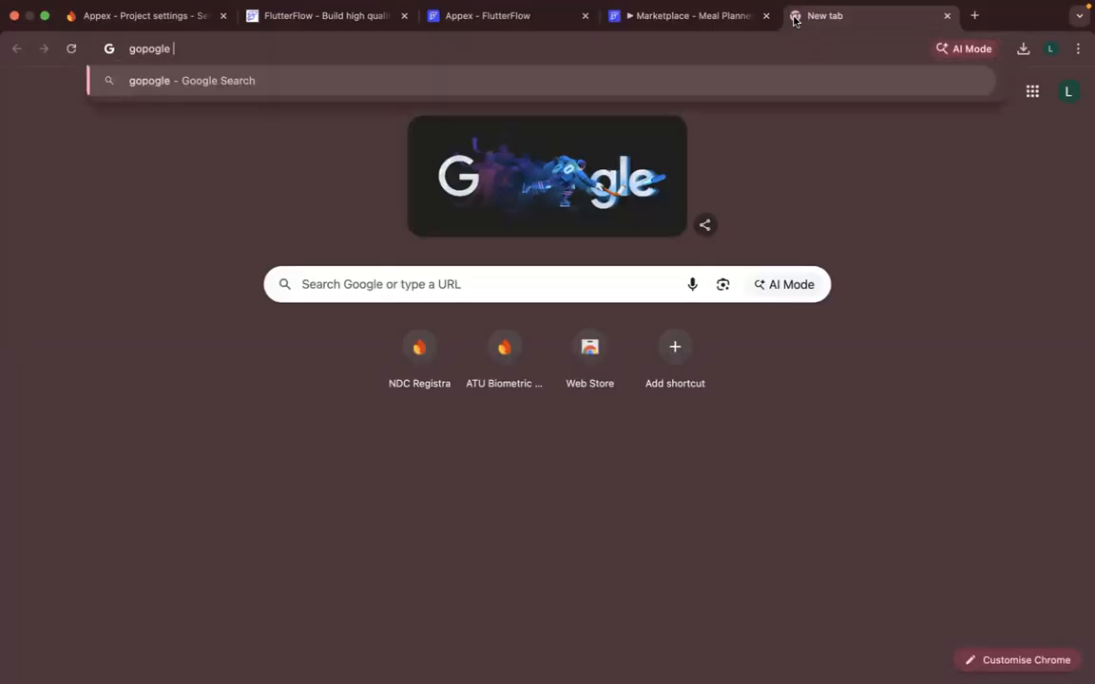
{"action": "key", "text": "BackSpace"}
{"action": "key", "text": "BackSpace"}
{"action": "key", "text": "BackSpace"}
{"action": "key", "text": "BackSpace"}
{"action": "key", "text": "BackSpace"}
{"action": "key", "text": "BackSpace"}
{"action": "key", "text": "BackSpace"}
{"action": "key", "text": "BackSpace"}
{"action": "type", "text": "google"}
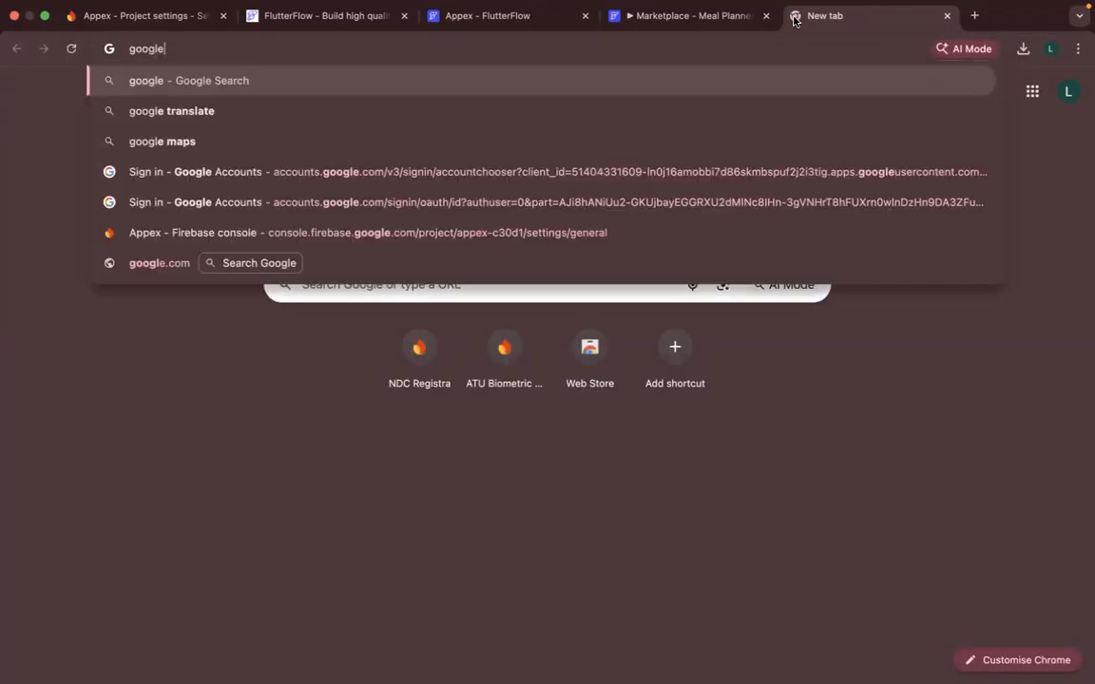
{"action": "type", "text": " cloud"}
{"action": "key", "text": "Down"}
{"action": "key", "text": "Down"}
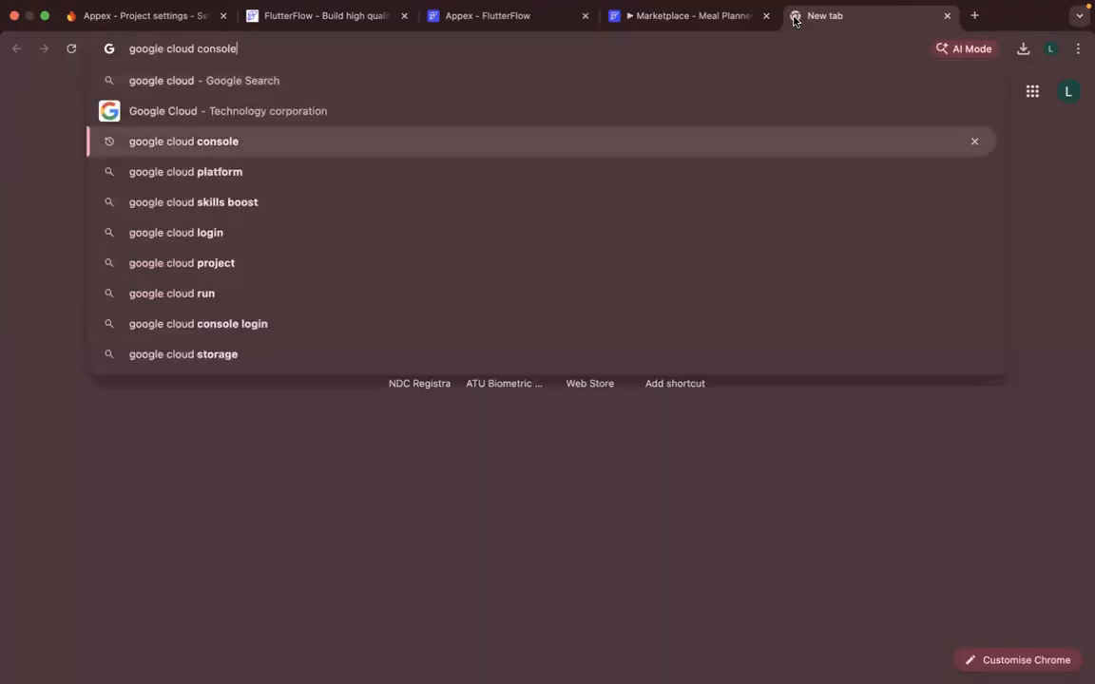
{"action": "key", "text": "Return"}
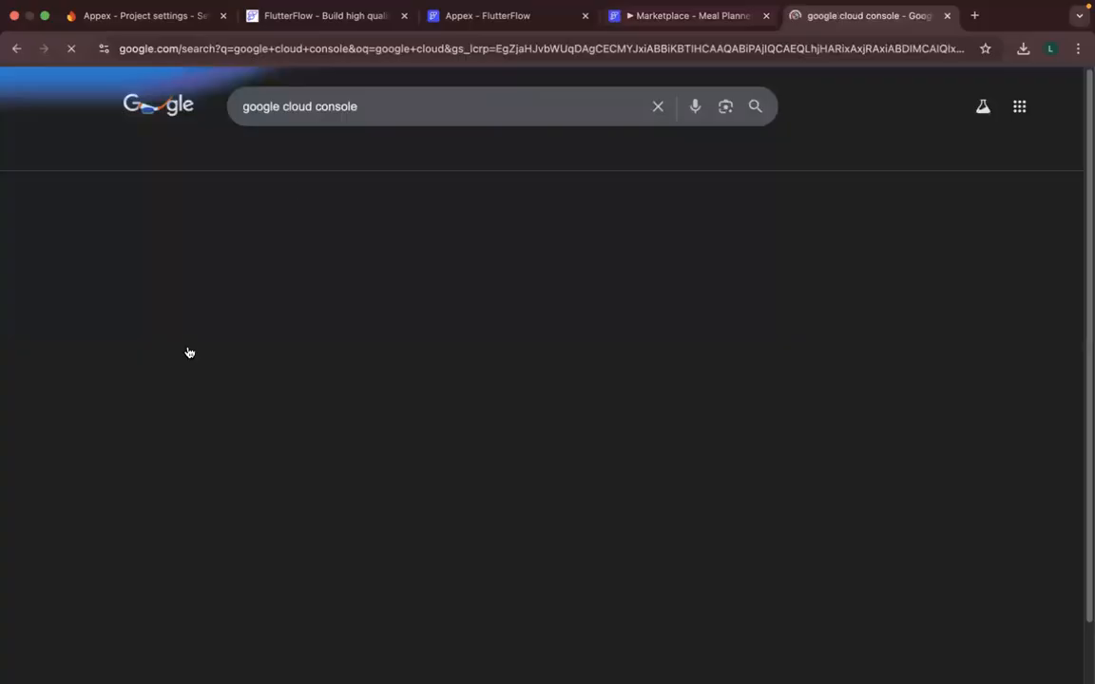
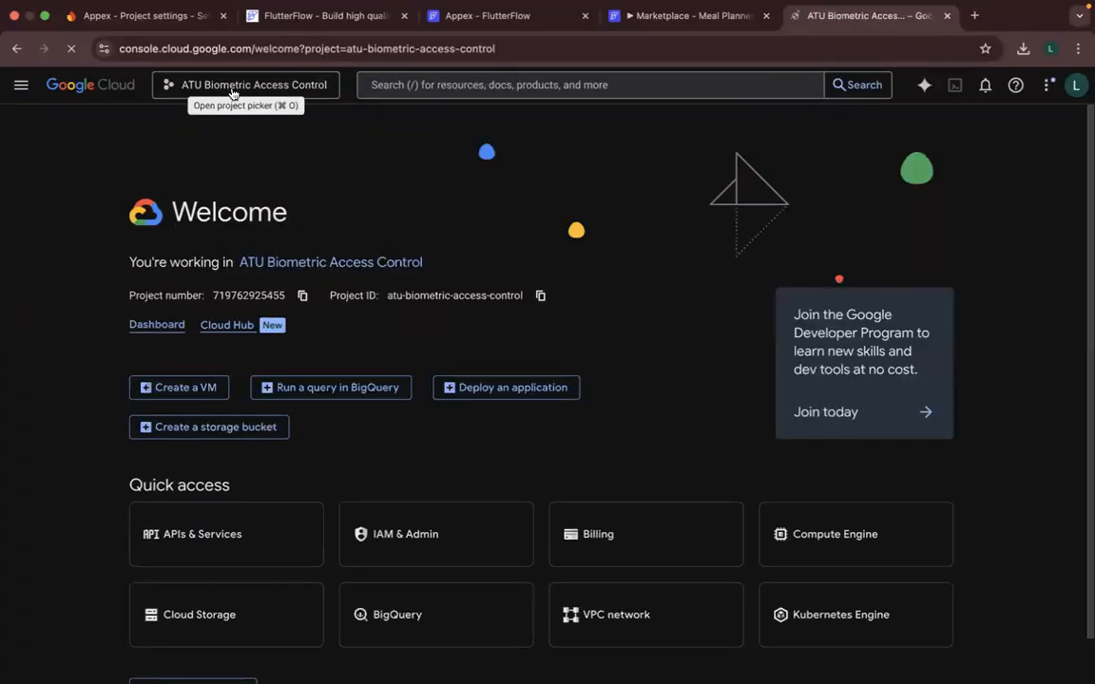
- Switch the Google Cloud console to the Appex project and dismiss the dark mode notice
{"action": "left_click", "coordinate": [233, 88]}
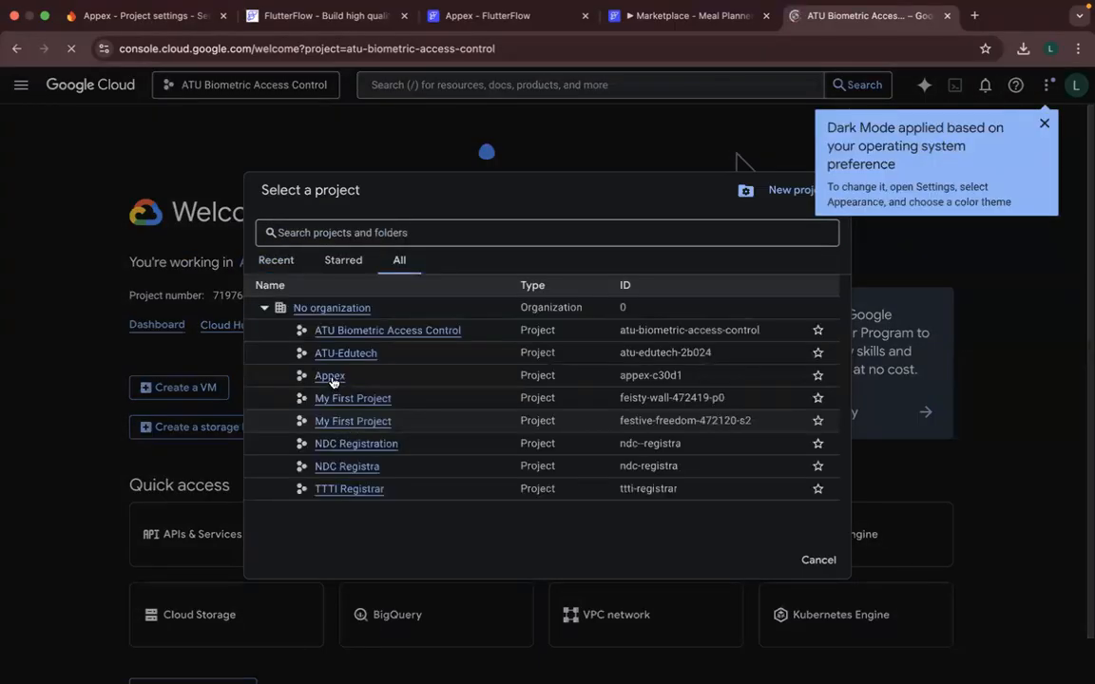
{"action": "left_click", "coordinate": [330, 376]}
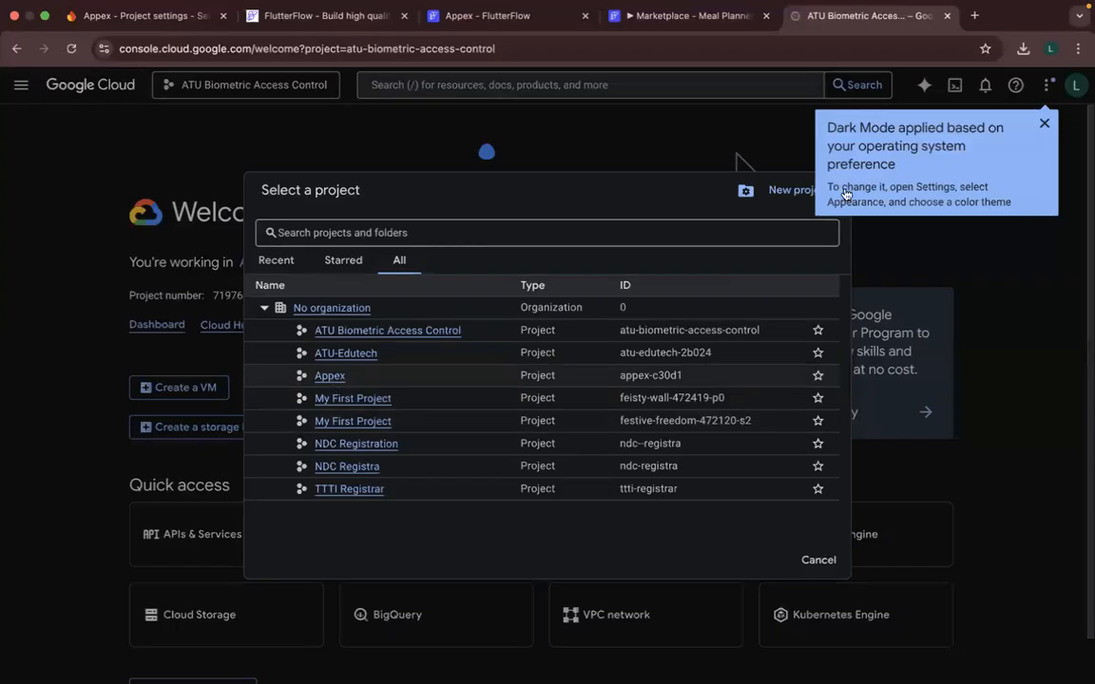
{"action": "left_click", "coordinate": [1042, 129]}
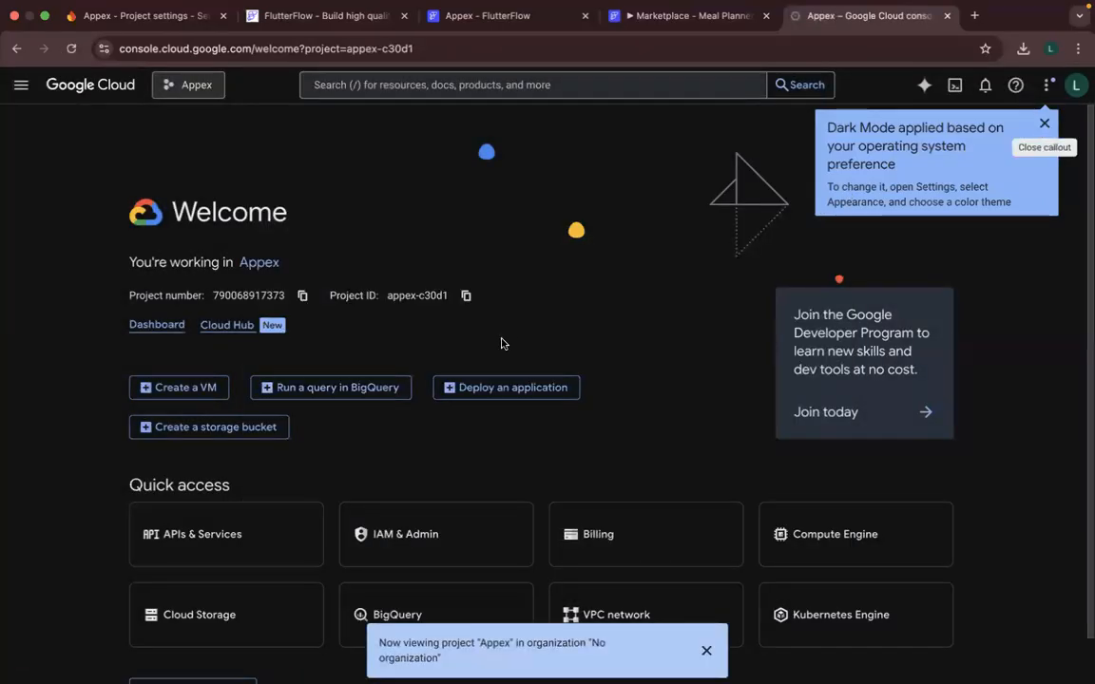
- Recheck the Firebase settings in FlutterFlow, return to Google Cloud and open the Appex project's IAM permissions page, dismissing the project notification
{"action": "scroll", "coordinate": [558, 352], "scroll_direction": "down", "scroll_amount": 1}
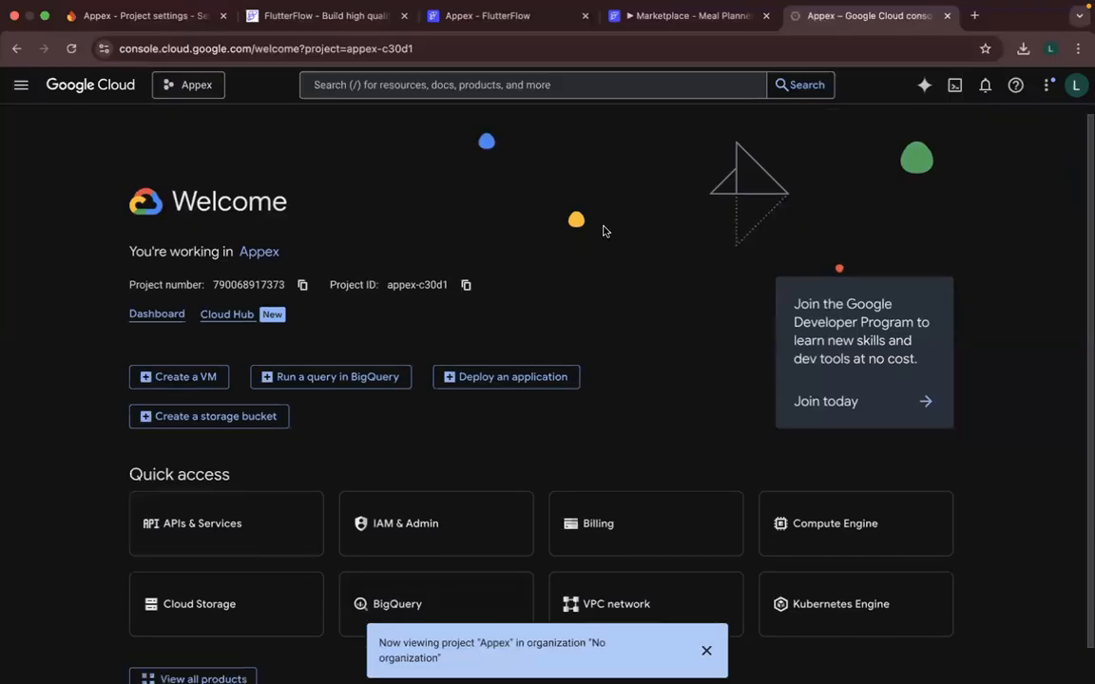
{"action": "left_click", "coordinate": [425, 17]}
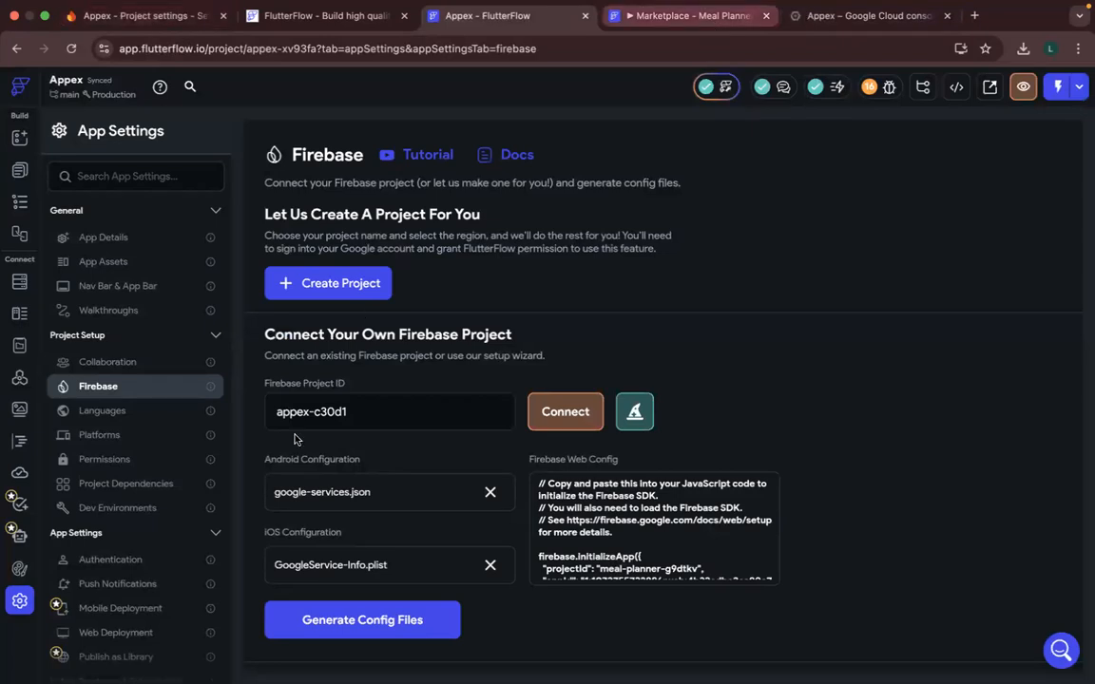
{"action": "key", "text": "ctrl+Tab"}
{"action": "key", "text": "ctrl+Tab"}
{"action": "scroll", "coordinate": [406, 484], "scroll_direction": "down", "scroll_amount": 1}
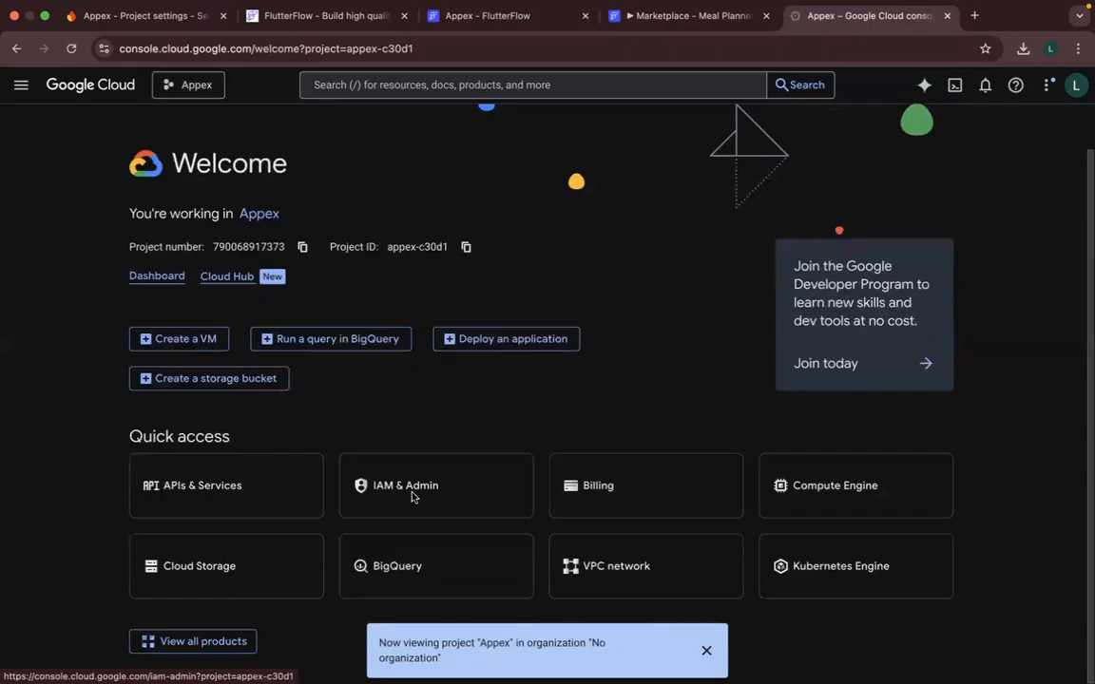
{"action": "left_click", "coordinate": [411, 495]}
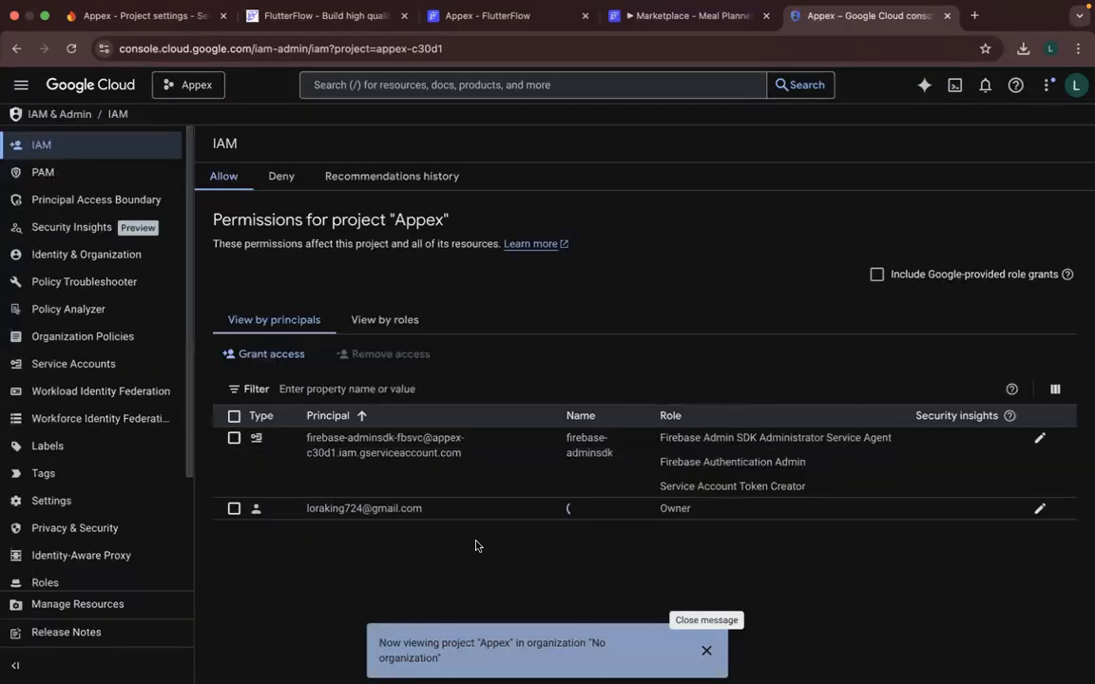
{"action": "left_click", "coordinate": [707, 652]}
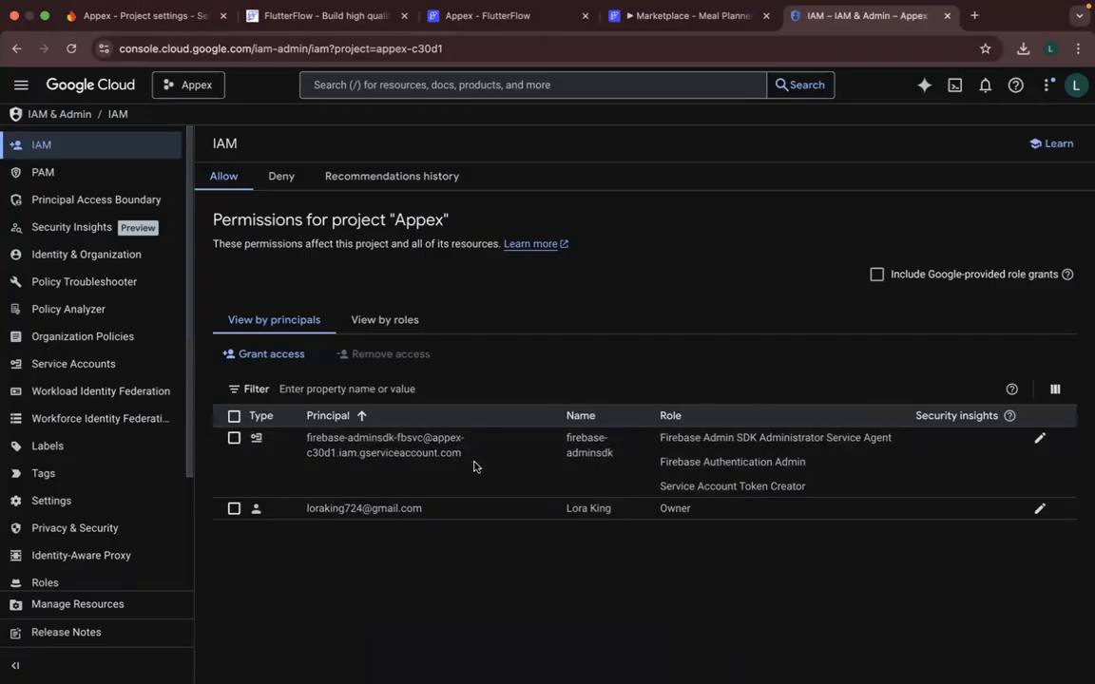
- Start granting access to the Appex project and enter FlutterFlow's Firebase e-mail address as the new principal
{"action": "left_click", "coordinate": [259, 357]}
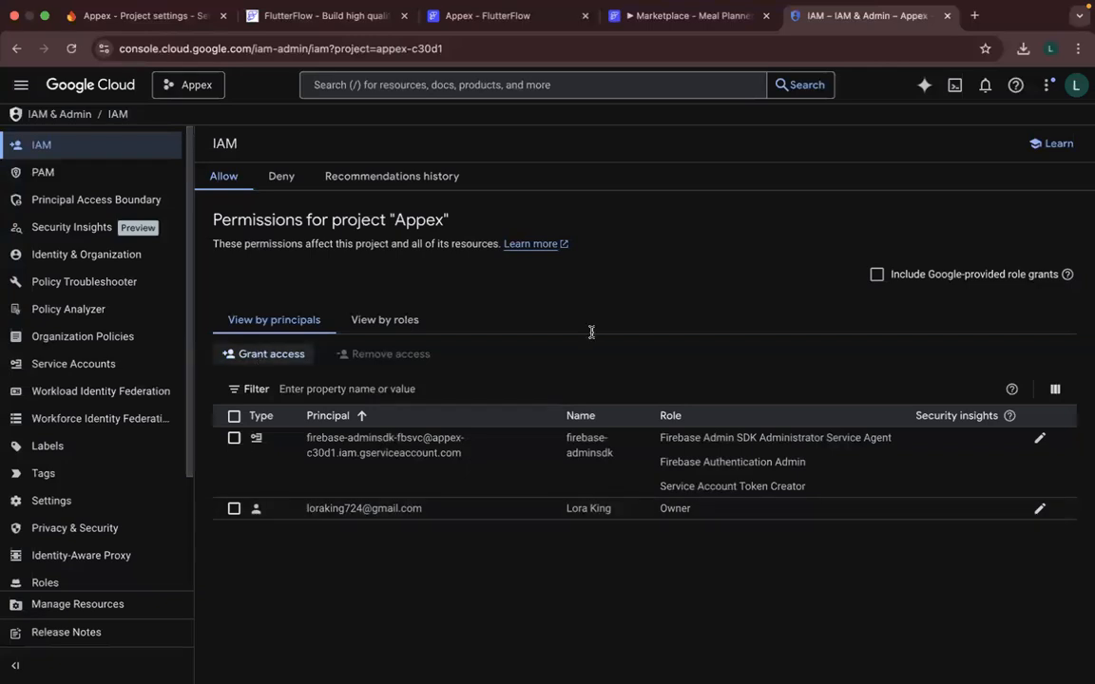
{"action": "left_click", "coordinate": [592, 332]}
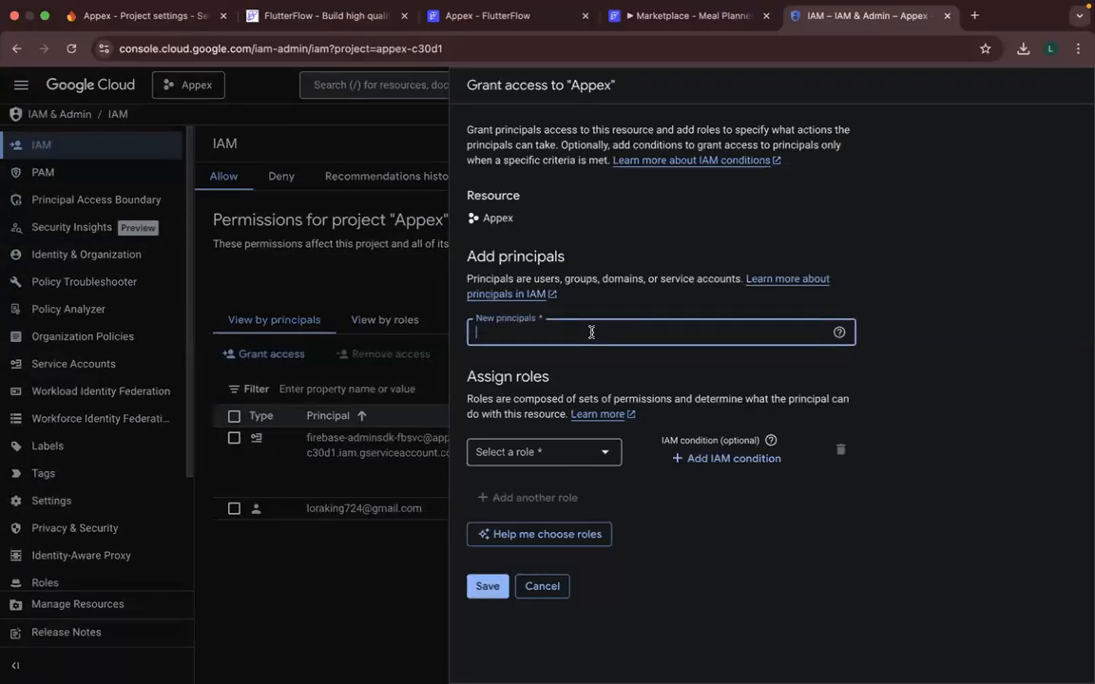
{"action": "key", "text": "super+v"}
- Search the assignable roles for "service" and look through the matching roles for the new principal
{"action": "left_click", "coordinate": [590, 454]}
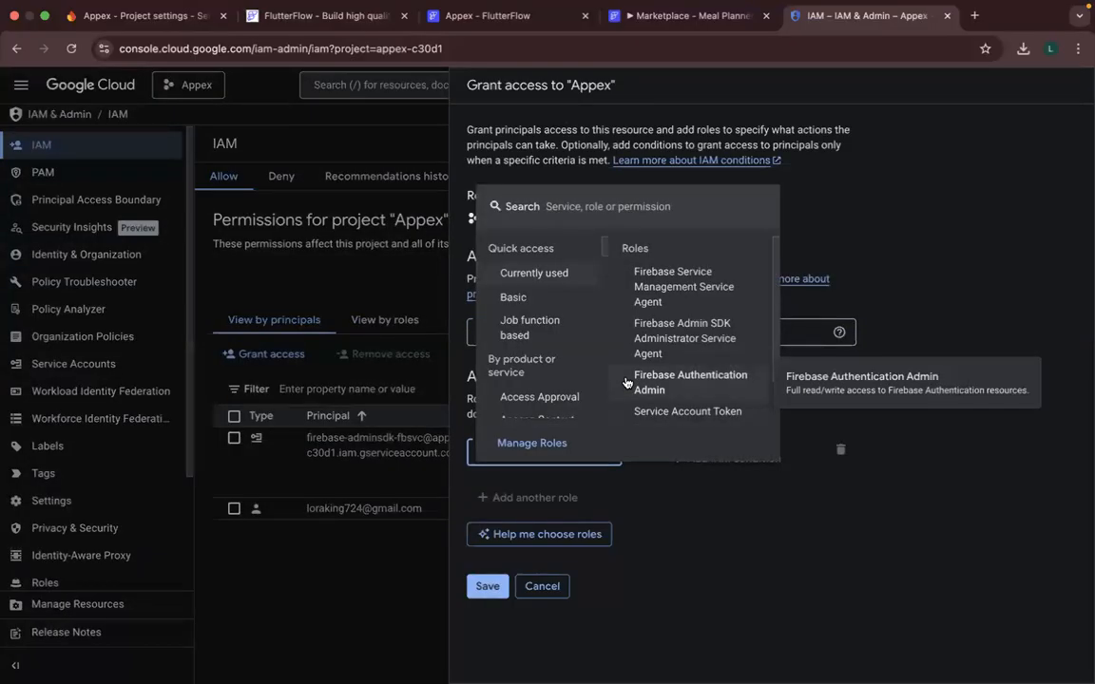
{"action": "type", "text": "se"}
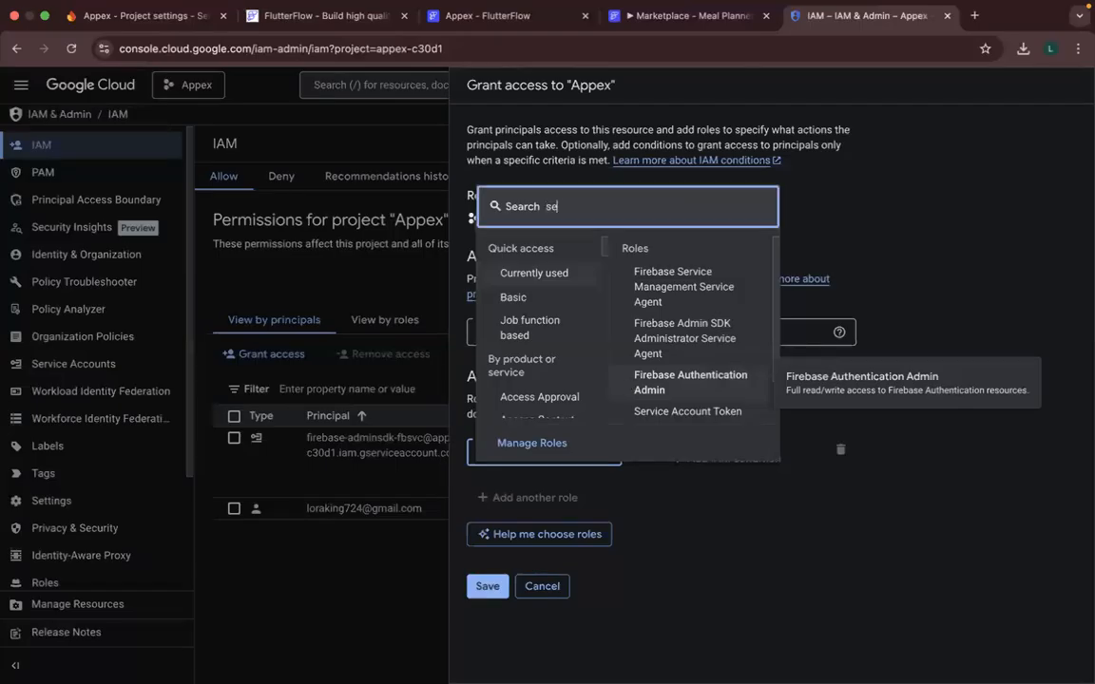
{"action": "type", "text": "rvice"}
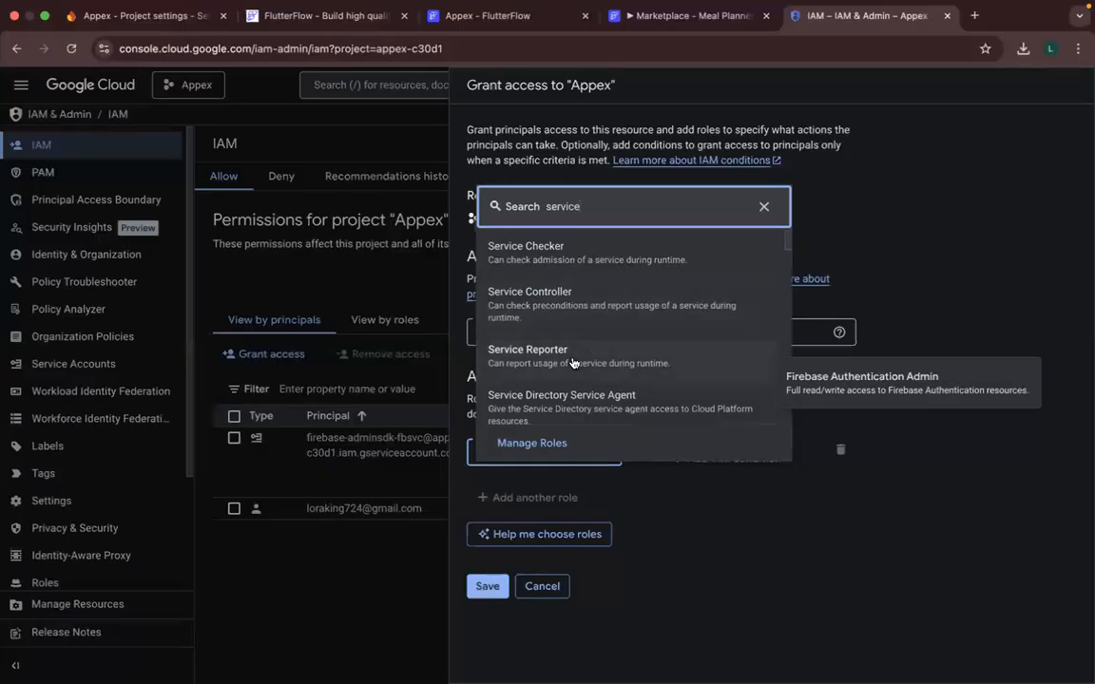
{"action": "scroll", "coordinate": [581, 372], "scroll_direction": "down", "scroll_amount": 2}
{"action": "scroll", "coordinate": [582, 372], "scroll_direction": "down", "scroll_amount": 3}
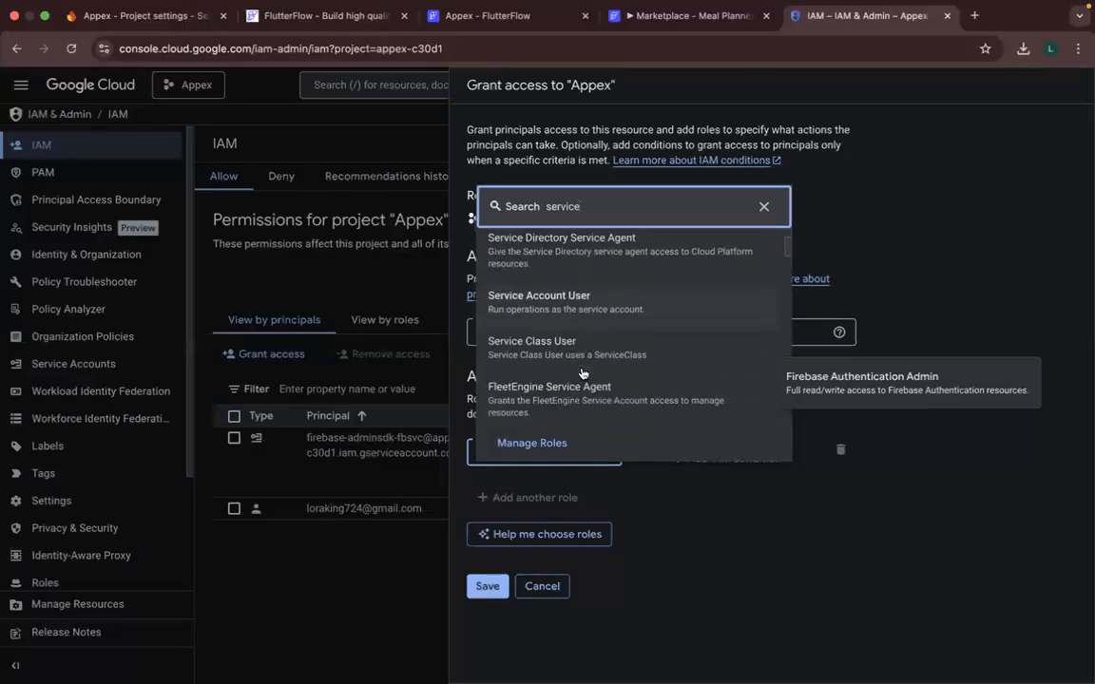
{"action": "scroll", "coordinate": [582, 372], "scroll_direction": "down", "scroll_amount": 3}
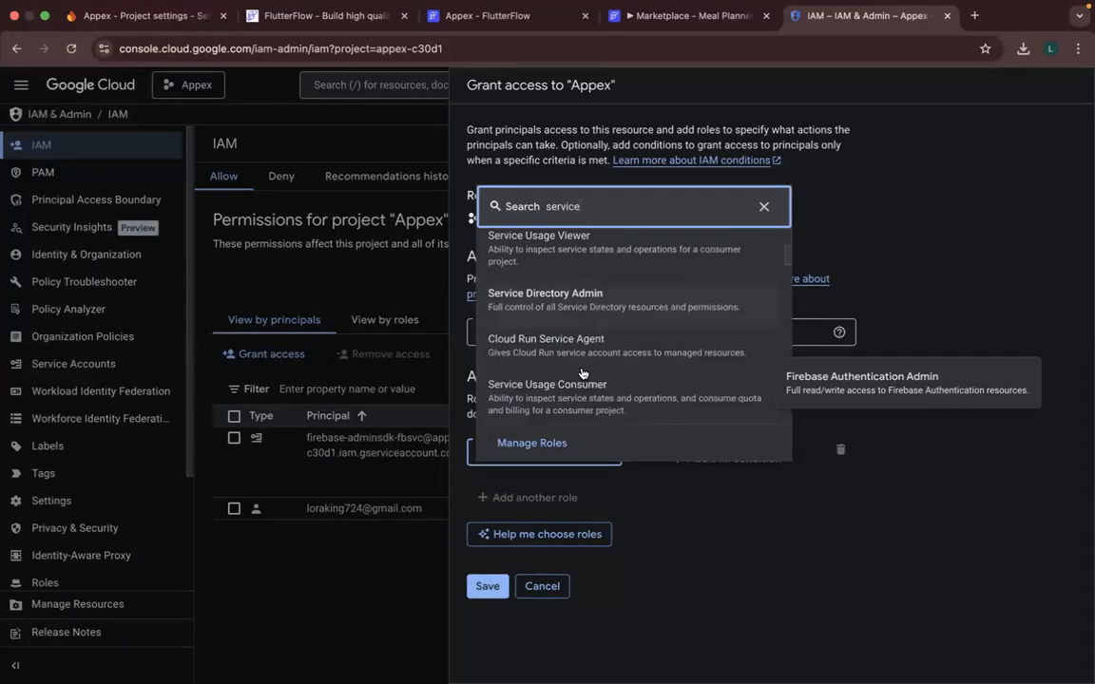
{"action": "scroll", "coordinate": [581, 372], "scroll_direction": "down", "scroll_amount": 3}
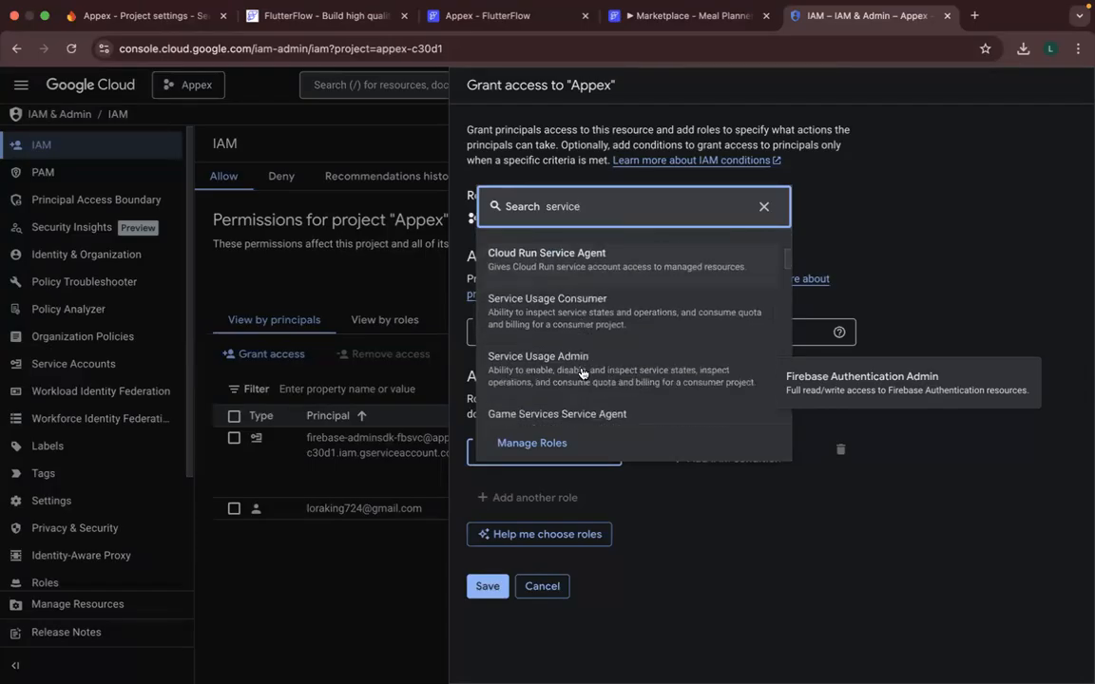
{"action": "scroll", "coordinate": [596, 290], "scroll_direction": "down", "scroll_amount": 4}
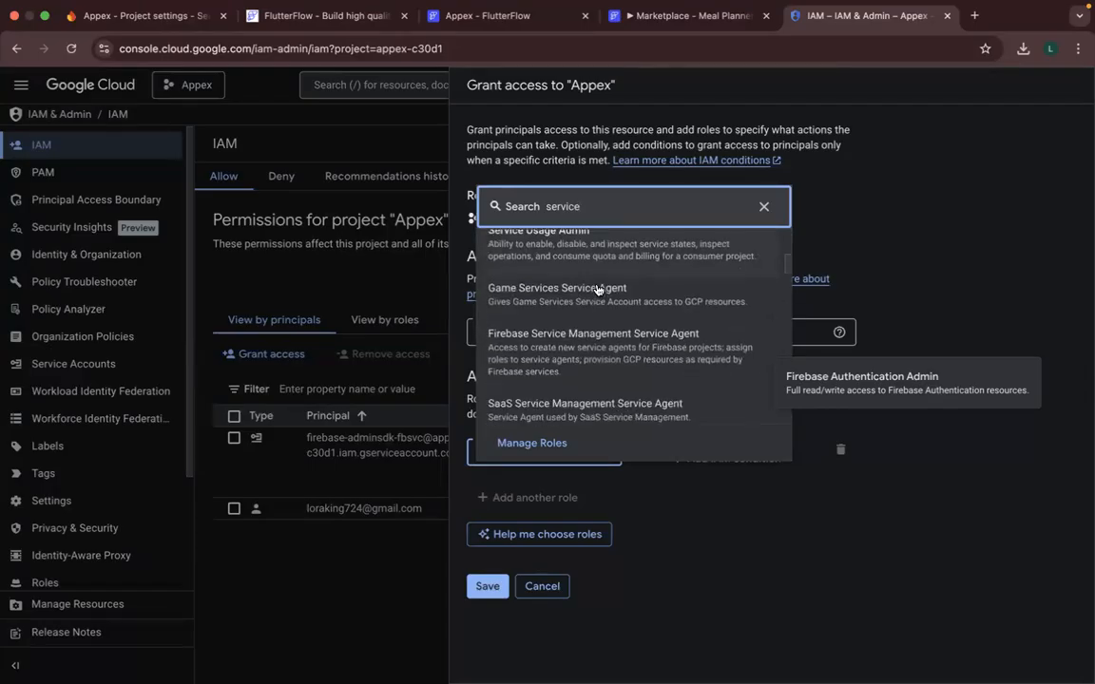
{"action": "scroll", "coordinate": [596, 290], "scroll_direction": "down", "scroll_amount": 5}
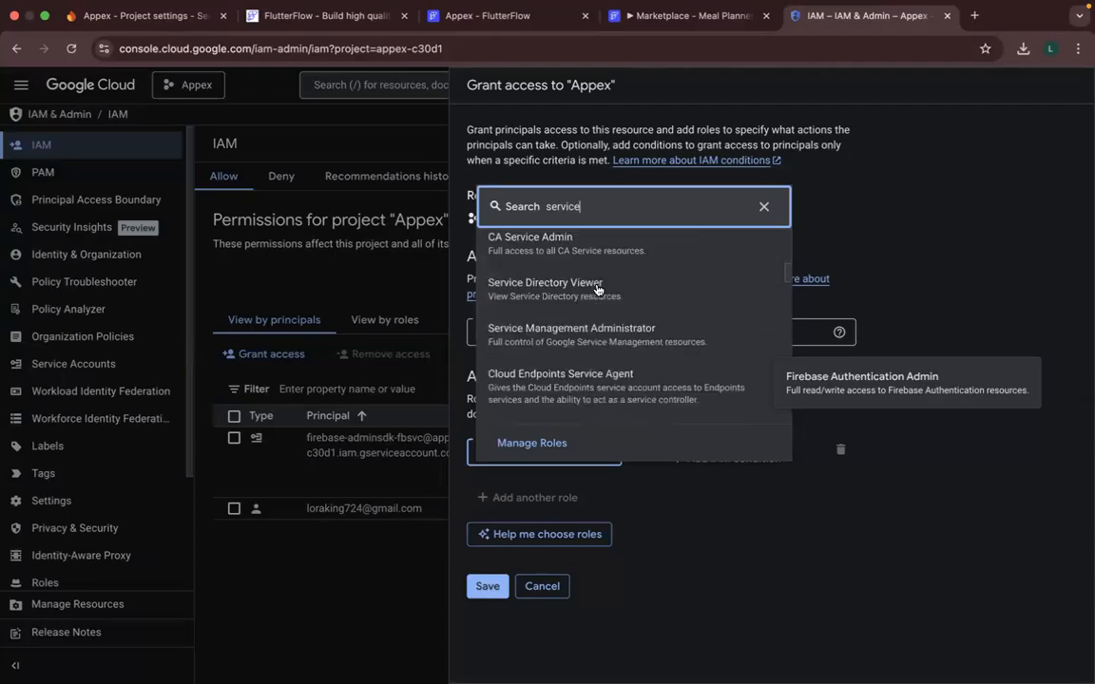
{"action": "scroll", "coordinate": [596, 290], "scroll_direction": "down", "scroll_amount": 5}
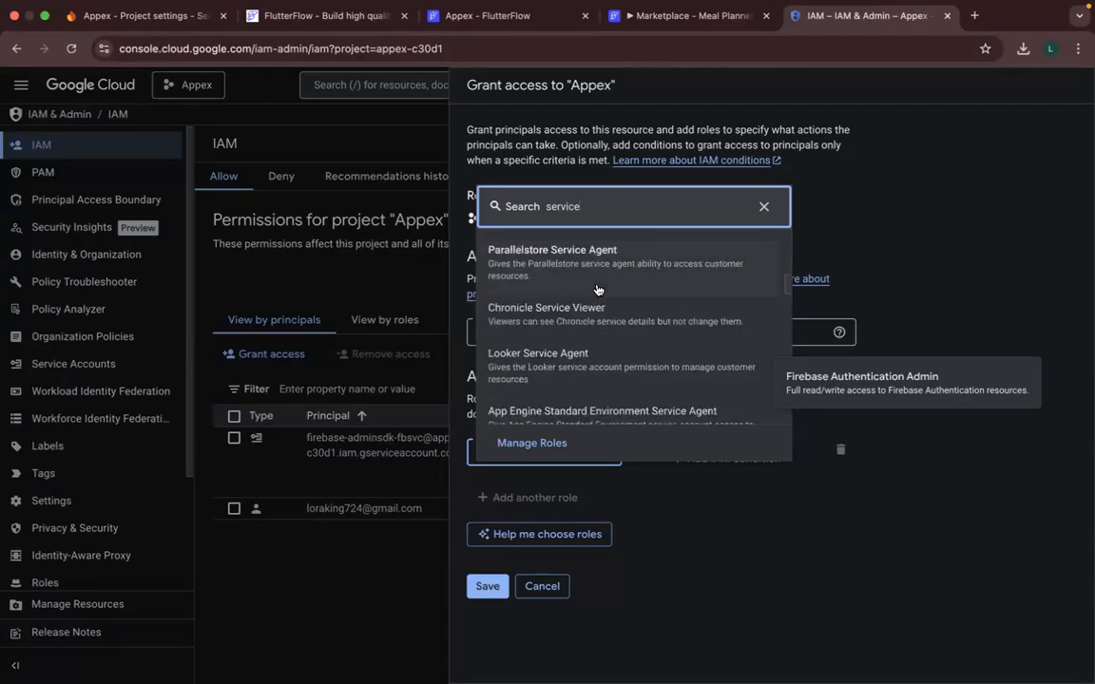
{"action": "scroll", "coordinate": [597, 290], "scroll_direction": "down", "scroll_amount": 1}
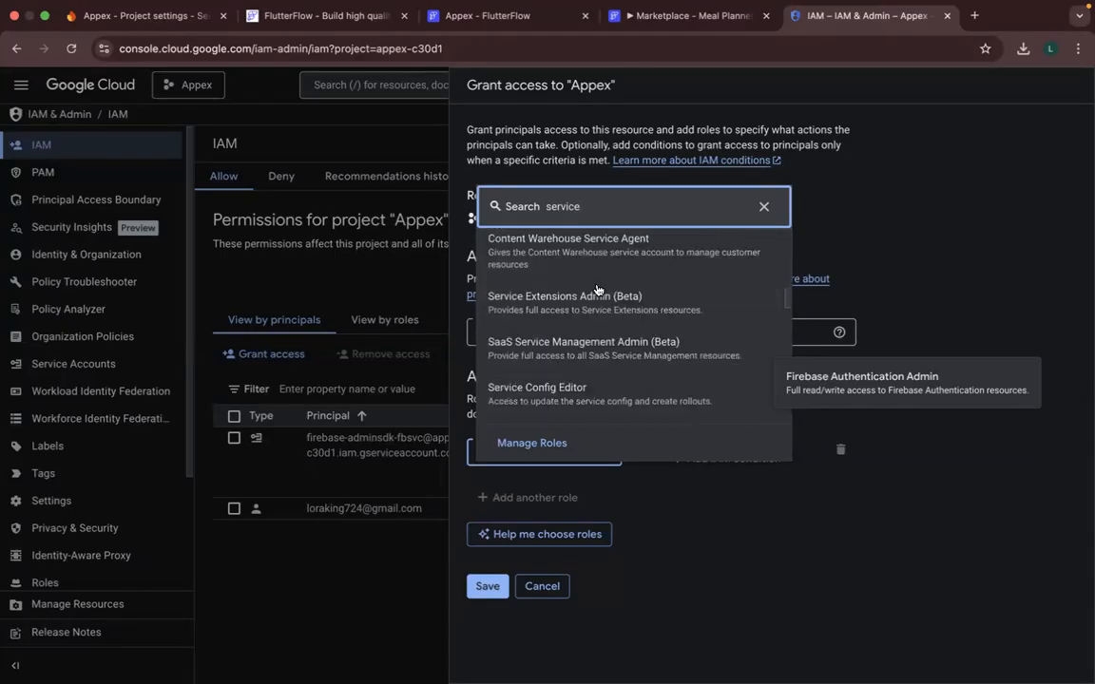
{"action": "scroll", "coordinate": [617, 312], "scroll_direction": "down", "scroll_amount": 2}
{"action": "scroll", "coordinate": [617, 313], "scroll_direction": "down", "scroll_amount": 3}
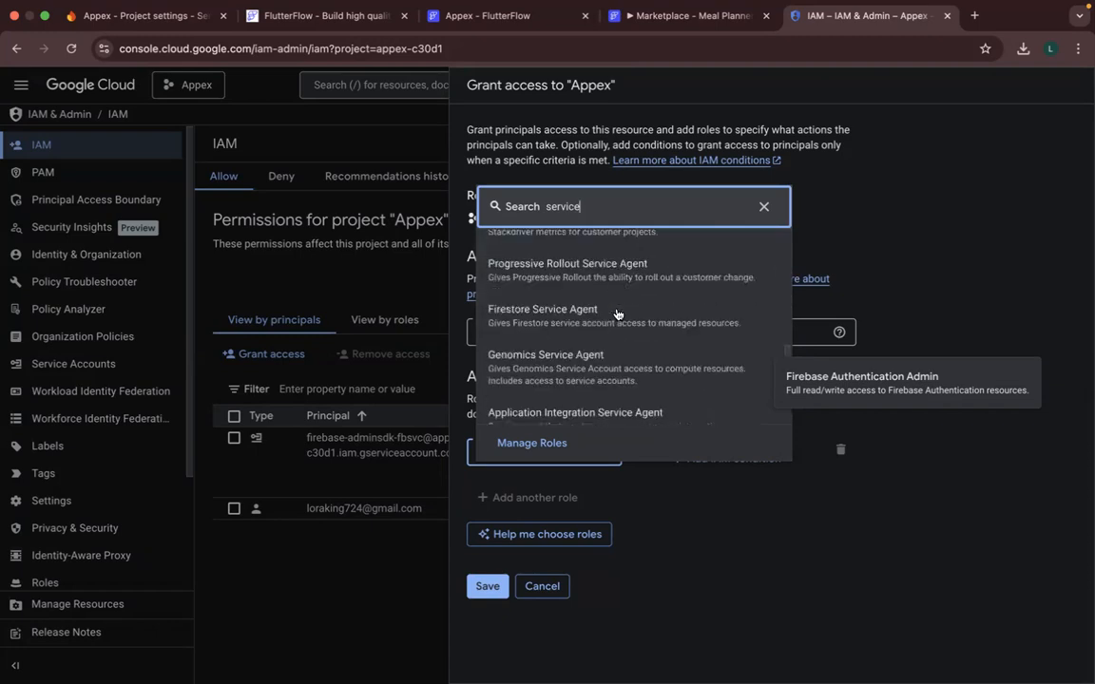
- Search the assignable roles for "admin" instead and look through the matching admin roles
{"action": "key", "text": "super+a"}
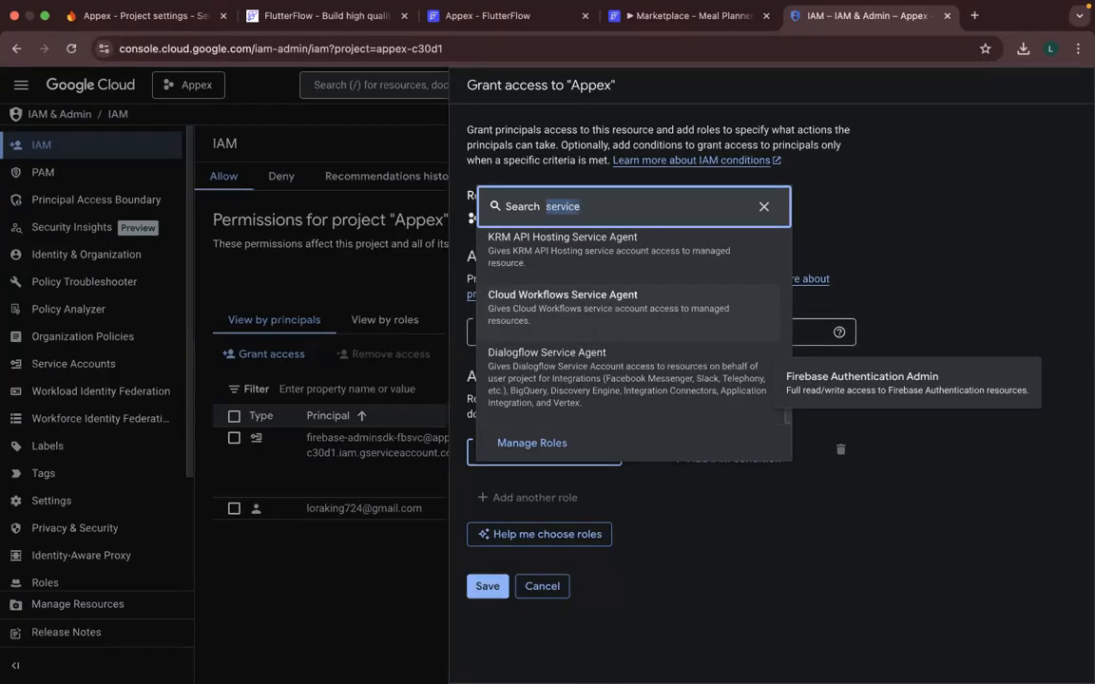
{"action": "type", "text": "admin"}
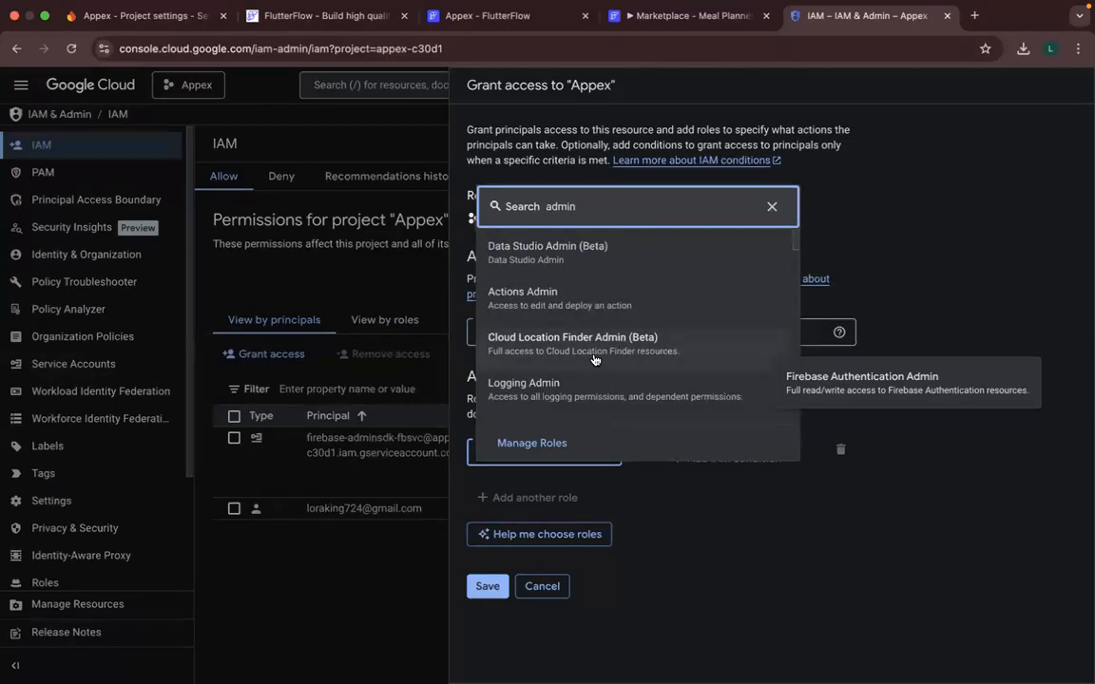
{"action": "scroll", "coordinate": [594, 359], "scroll_direction": "down", "scroll_amount": 8}
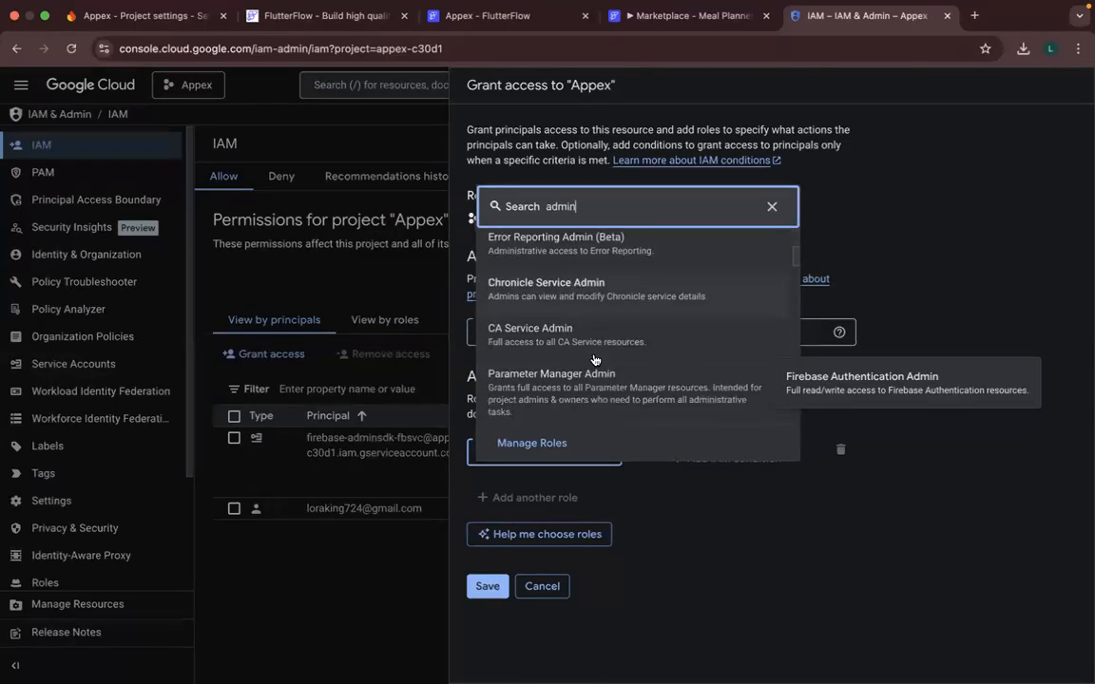
{"action": "scroll", "coordinate": [594, 359], "scroll_direction": "down", "scroll_amount": 10}
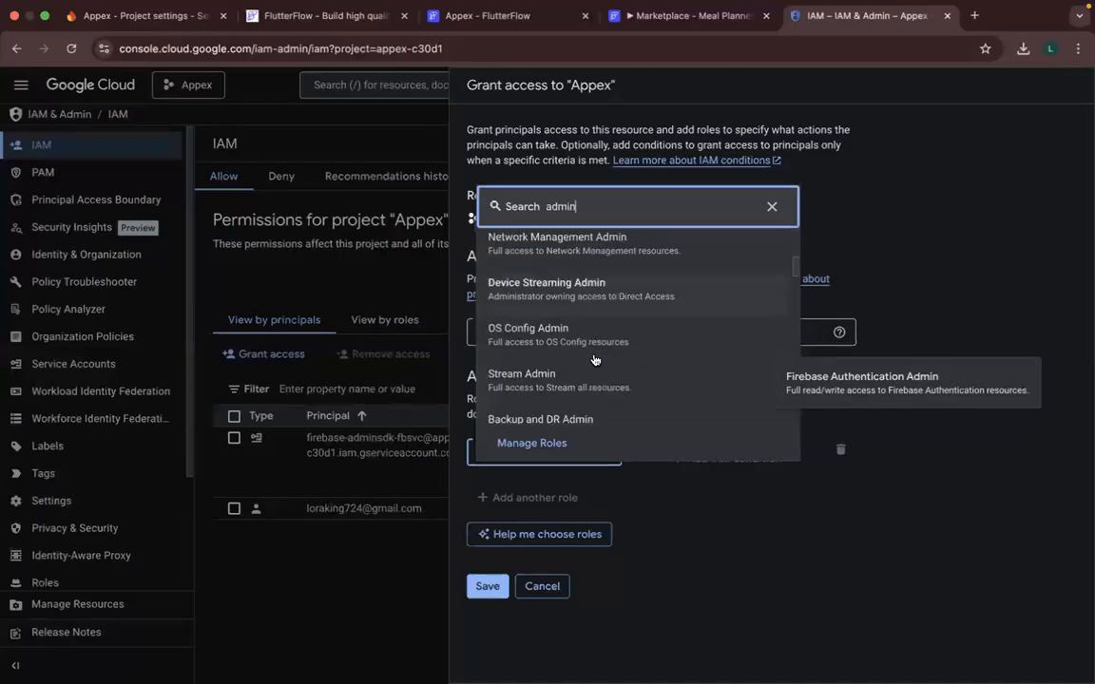
{"action": "scroll", "coordinate": [594, 359], "scroll_direction": "down", "scroll_amount": 6}
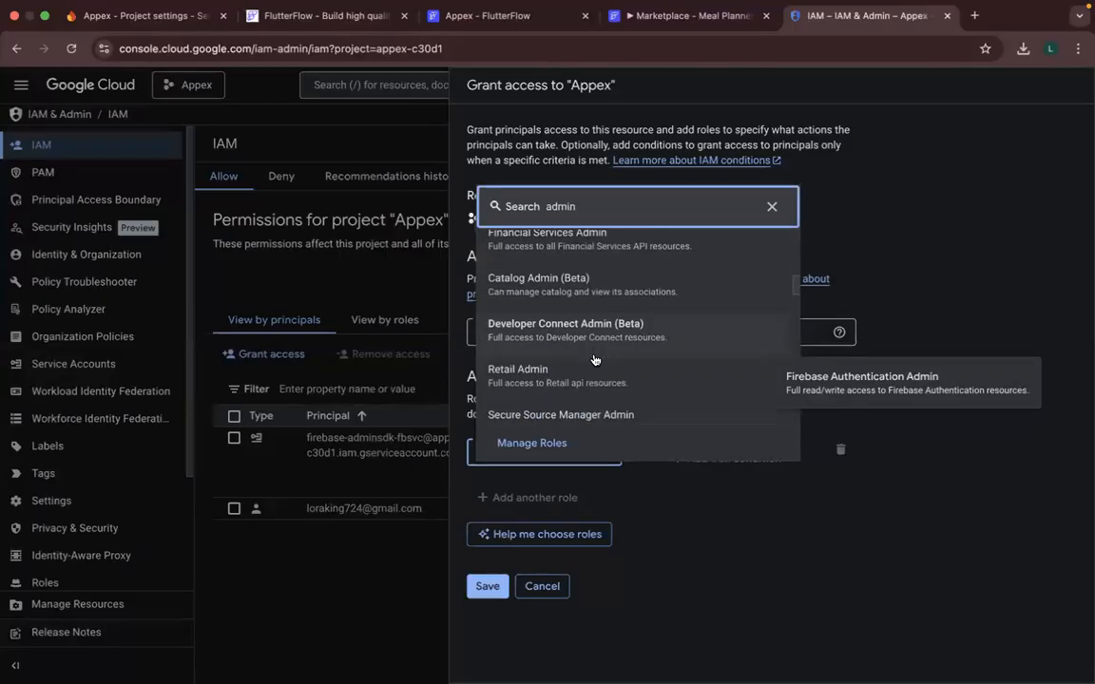
{"action": "scroll", "coordinate": [594, 359], "scroll_direction": "down", "scroll_amount": 1}
{"action": "scroll", "coordinate": [594, 359], "scroll_direction": "down", "scroll_amount": 5}
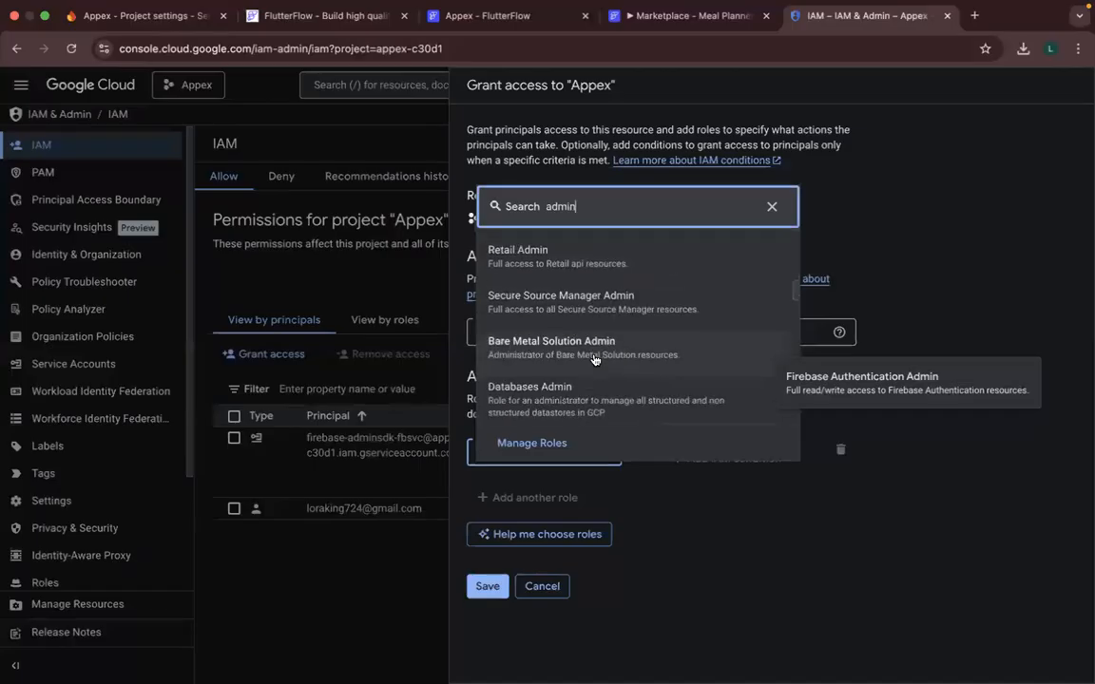
{"action": "scroll", "coordinate": [594, 359], "scroll_direction": "down", "scroll_amount": 6}
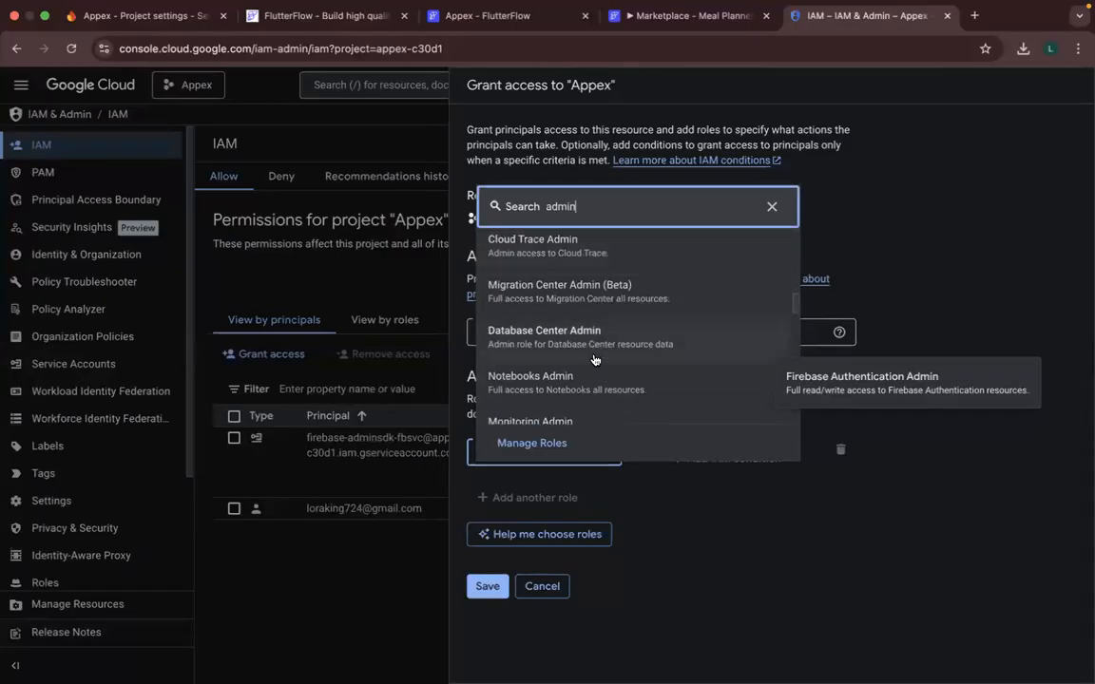
{"action": "scroll", "coordinate": [594, 359], "scroll_direction": "down", "scroll_amount": 2}
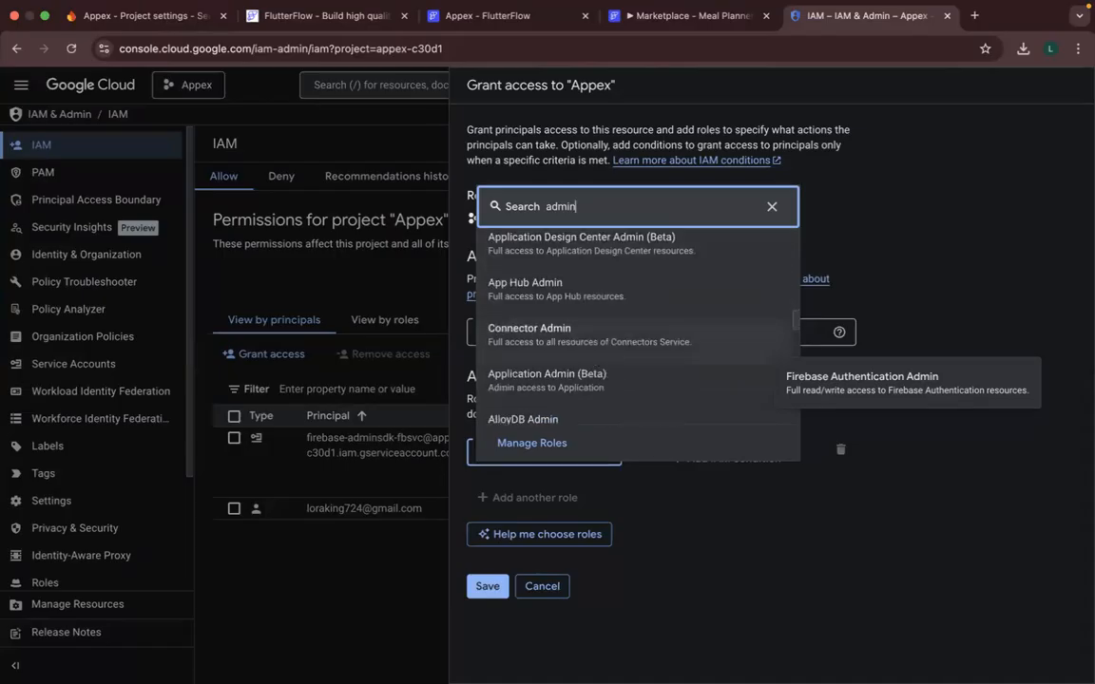
- Search the roles for "service" again and assign Service Usage Admin to the new principal
{"action": "key", "text": "BackSpace"}
{"action": "type", "text": "se"}
{"action": "type", "text": "rvice"}
{"action": "key", "text": "super+BackSpace"}
{"action": "type", "text": "service"}
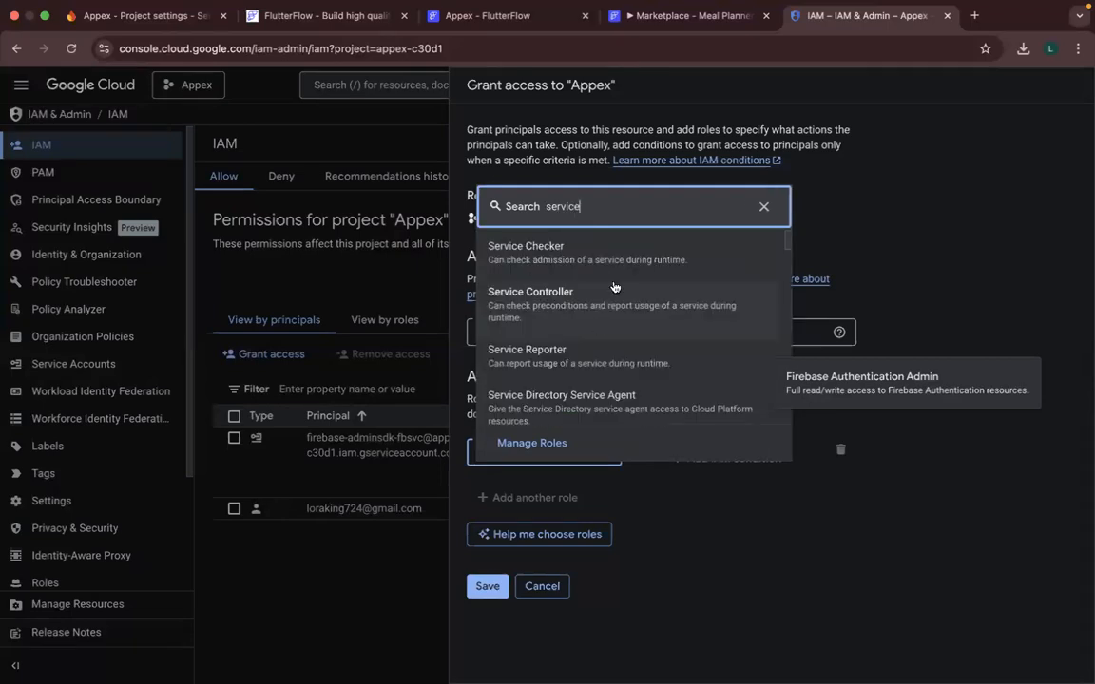
{"action": "scroll", "coordinate": [594, 343], "scroll_direction": "down", "scroll_amount": 1}
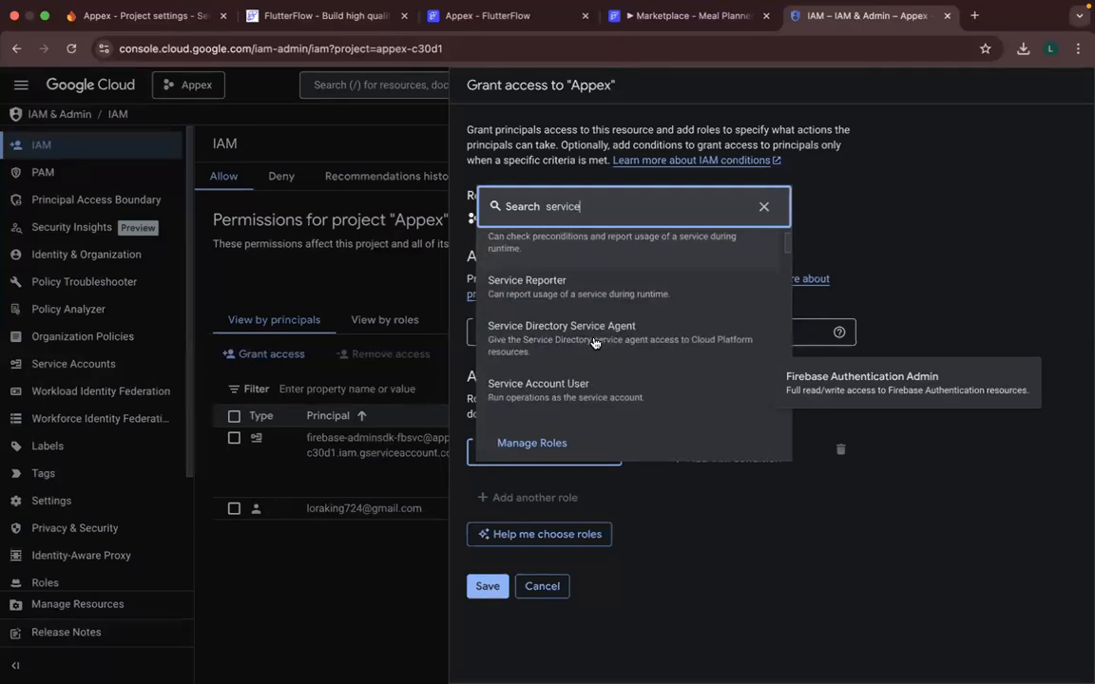
{"action": "scroll", "coordinate": [594, 343], "scroll_direction": "down", "scroll_amount": 6}
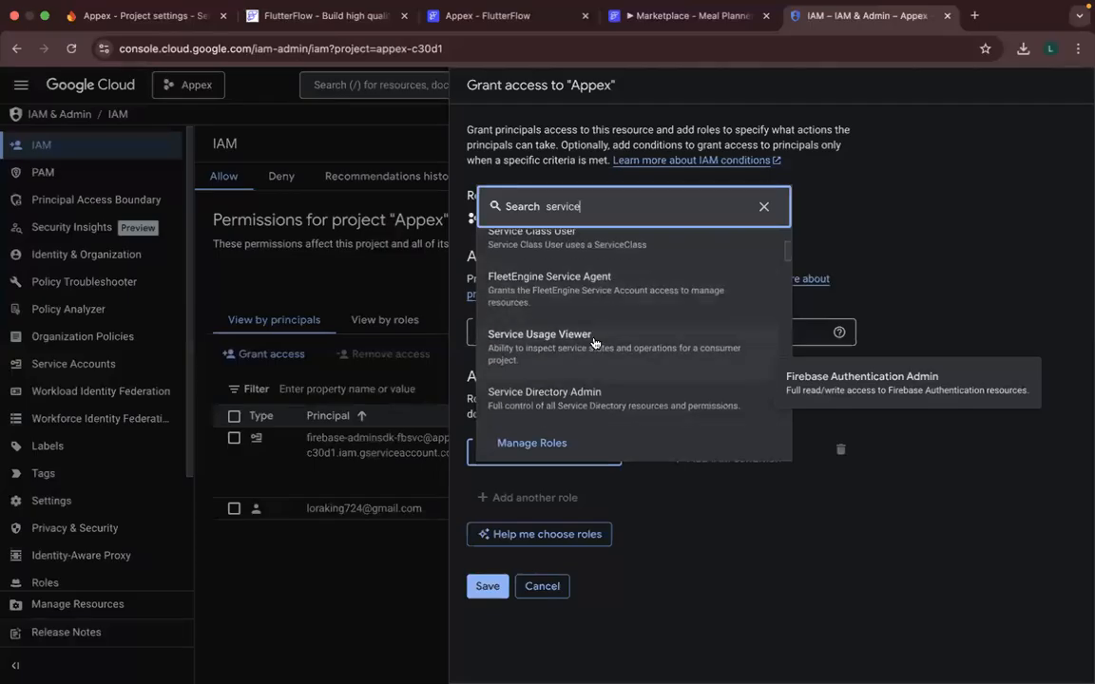
{"action": "scroll", "coordinate": [594, 343], "scroll_direction": "down", "scroll_amount": 1}
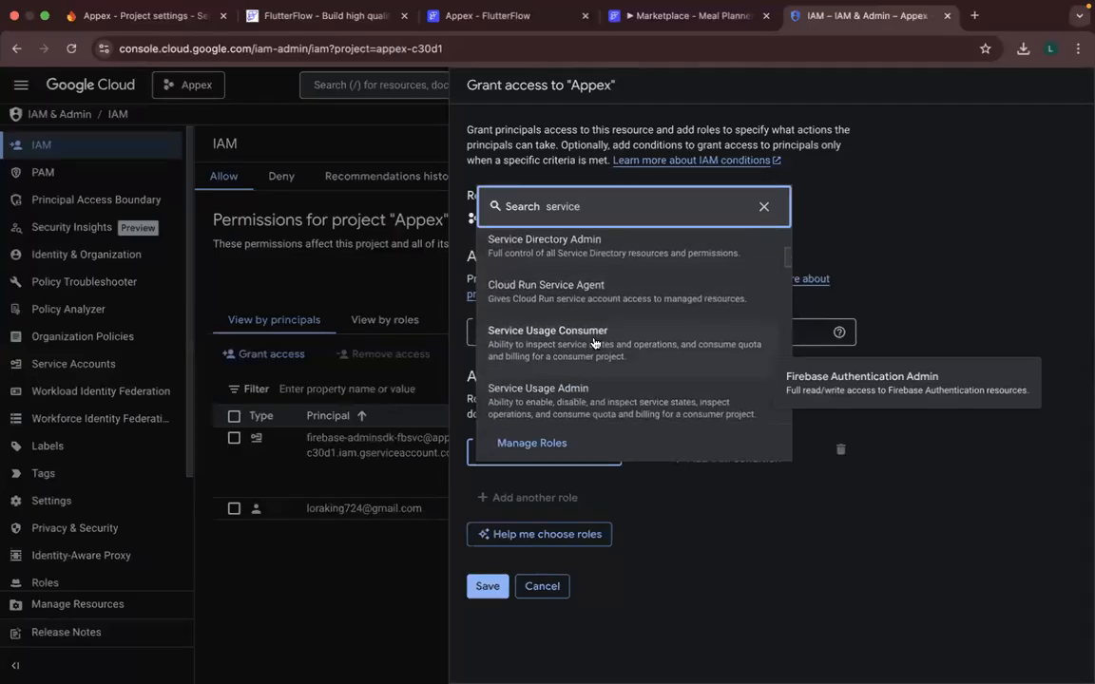
{"action": "scroll", "coordinate": [589, 346], "scroll_direction": "down", "scroll_amount": 1}
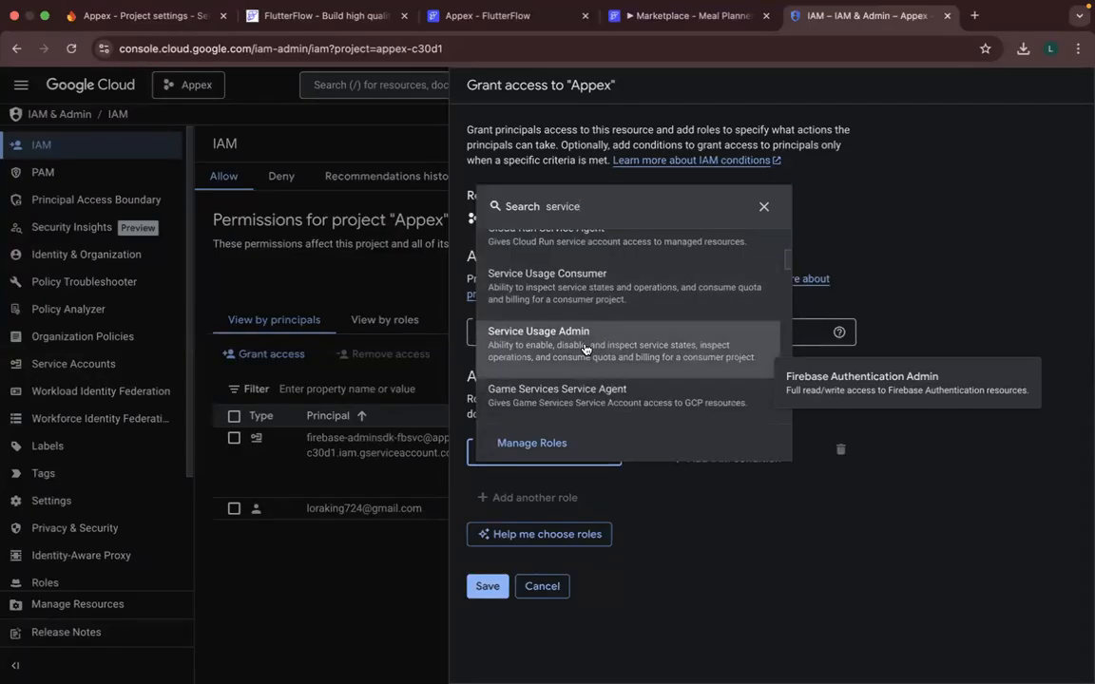
{"action": "left_click", "coordinate": [584, 349]}
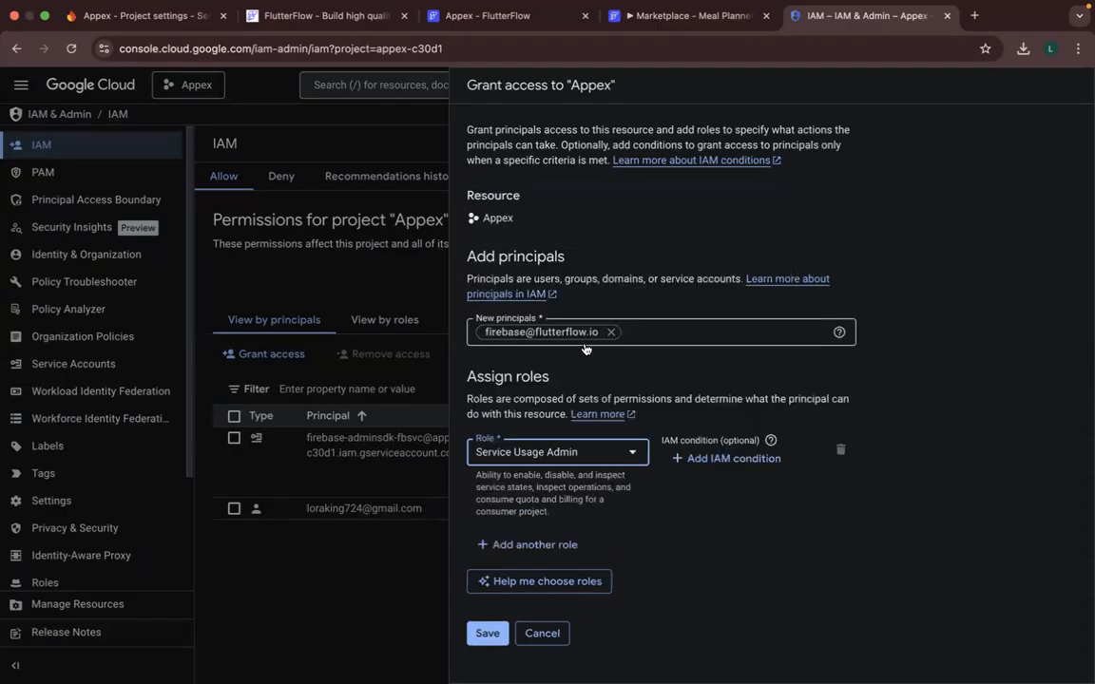
- Start a second role for the new principal and search the assignable roles for "cloud"
{"action": "left_click", "coordinate": [522, 547]}
{"action": "scroll", "coordinate": [589, 478], "scroll_direction": "down", "scroll_amount": 1}
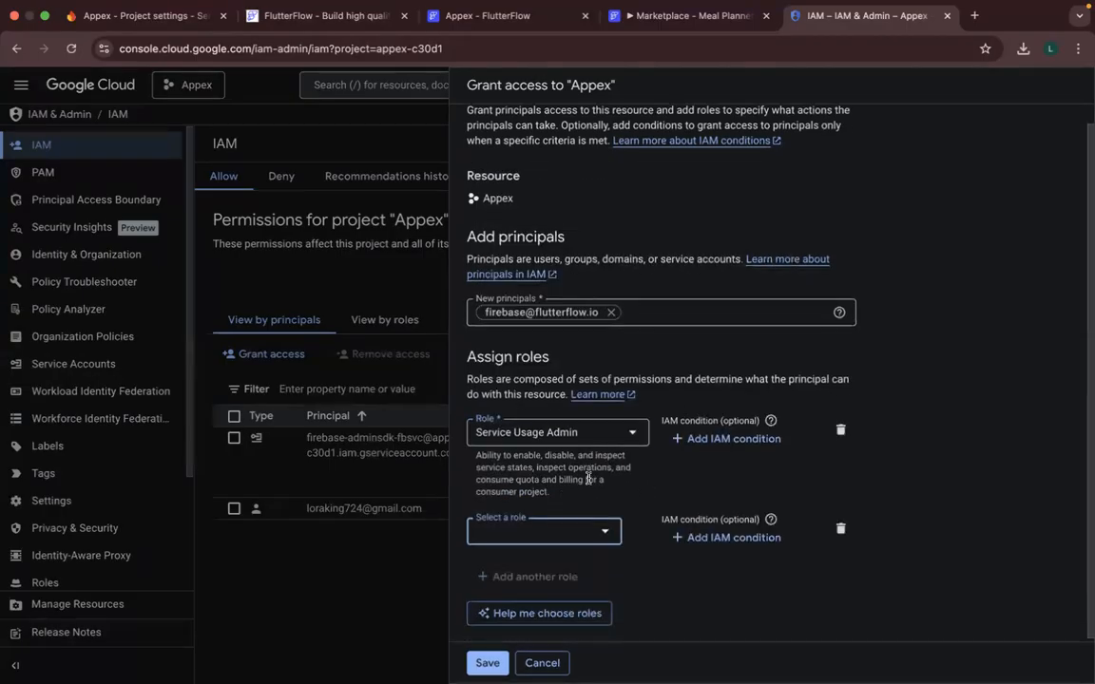
{"action": "left_click", "coordinate": [565, 533]}
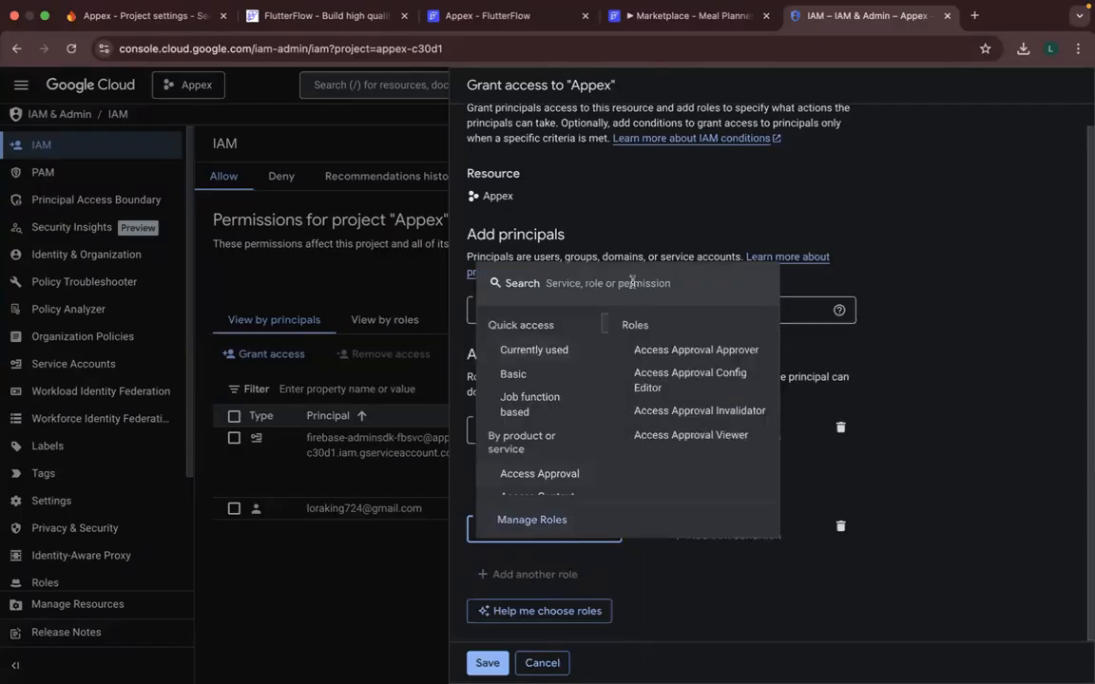
{"action": "type", "text": "clo"}
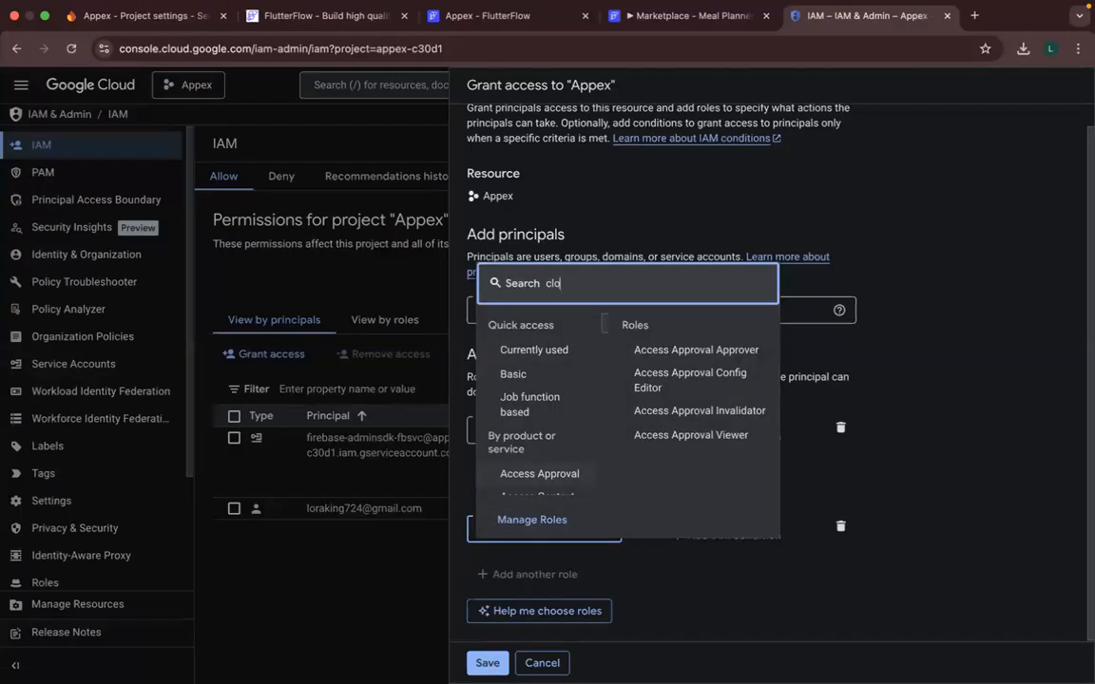
{"action": "type", "text": "ud"}
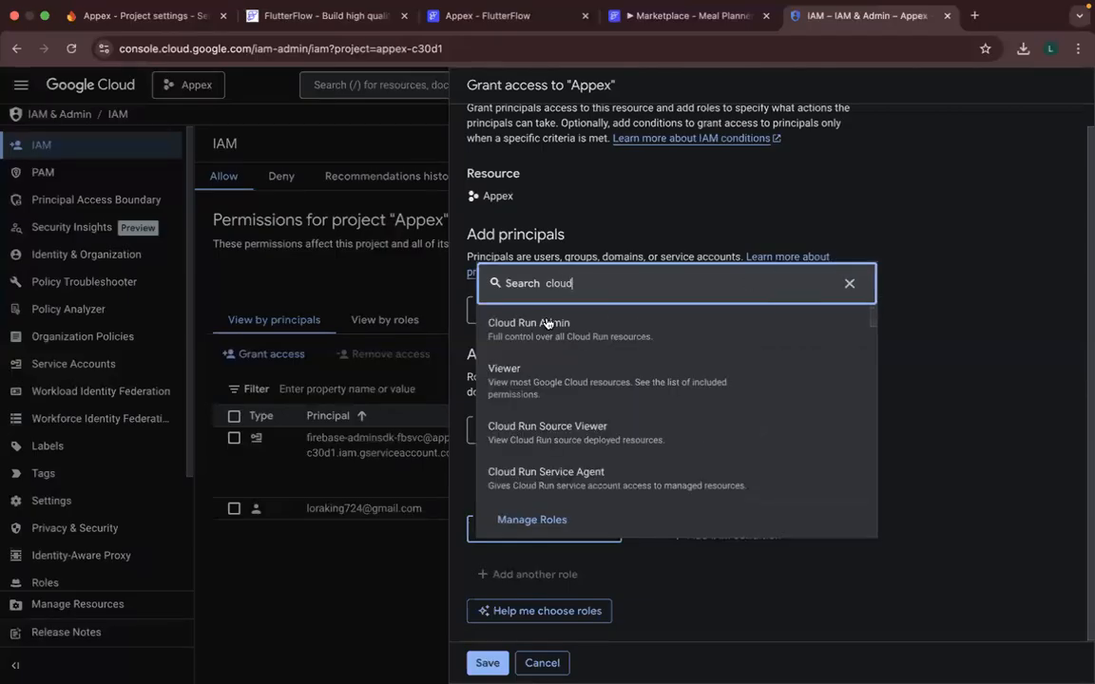
{"action": "left_click", "coordinate": [849, 284]}
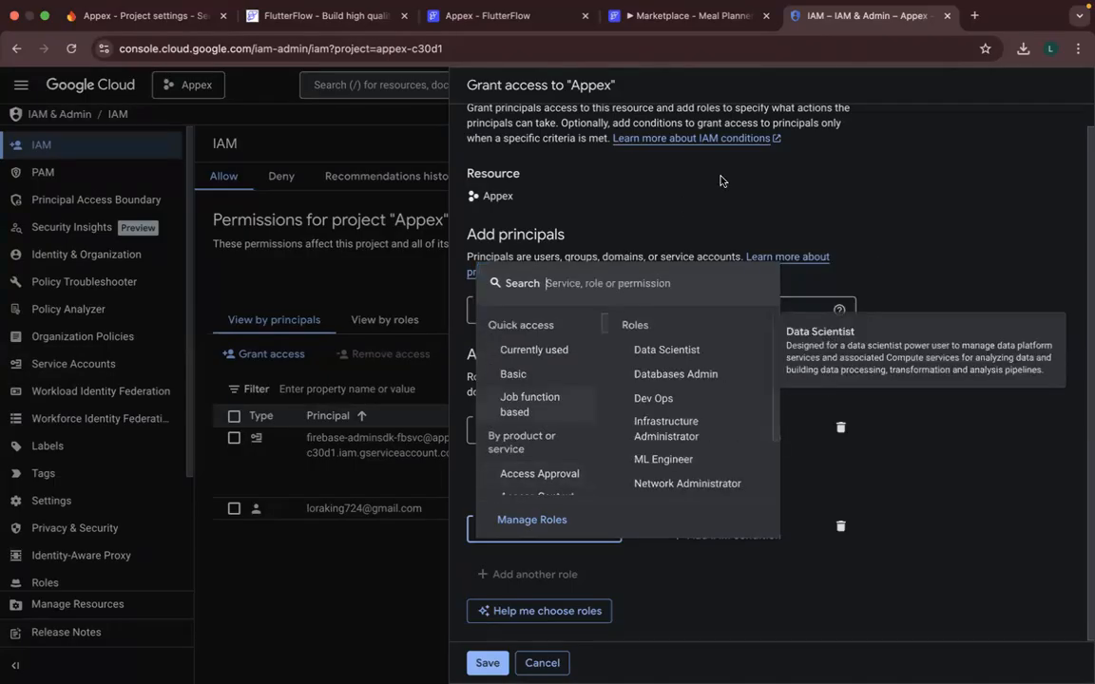
{"action": "left_click", "coordinate": [528, 581]}
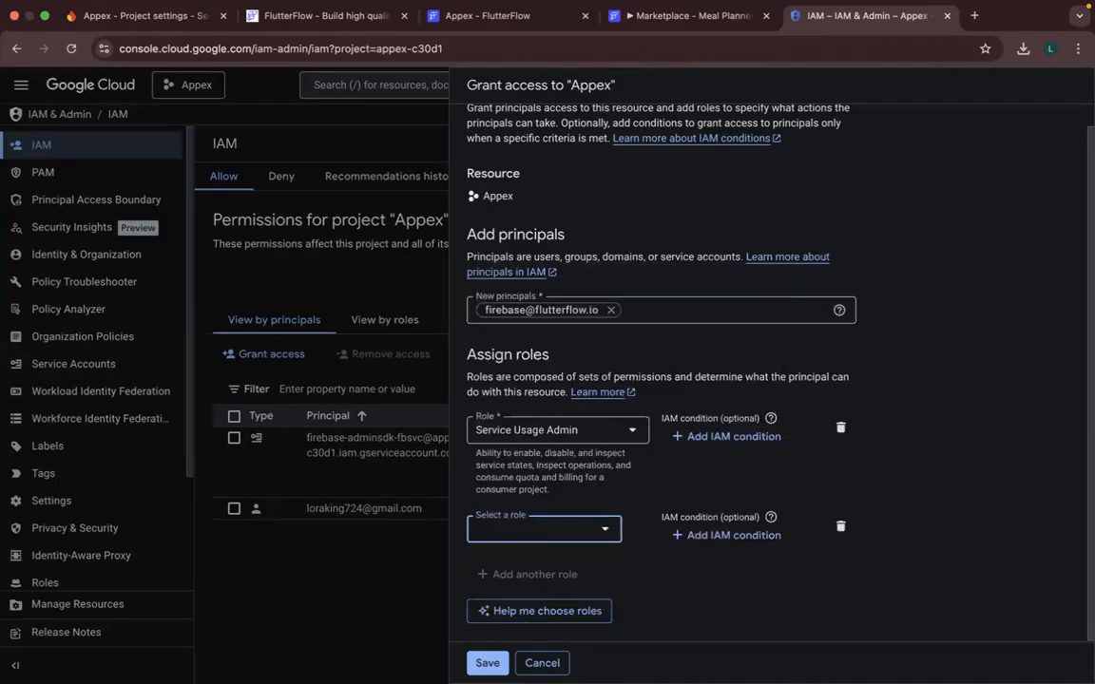
- Save the new principal's access, and reopen FlutterFlow's entry to remove its Service Usage Admin role
{"action": "left_click", "coordinate": [486, 662]}
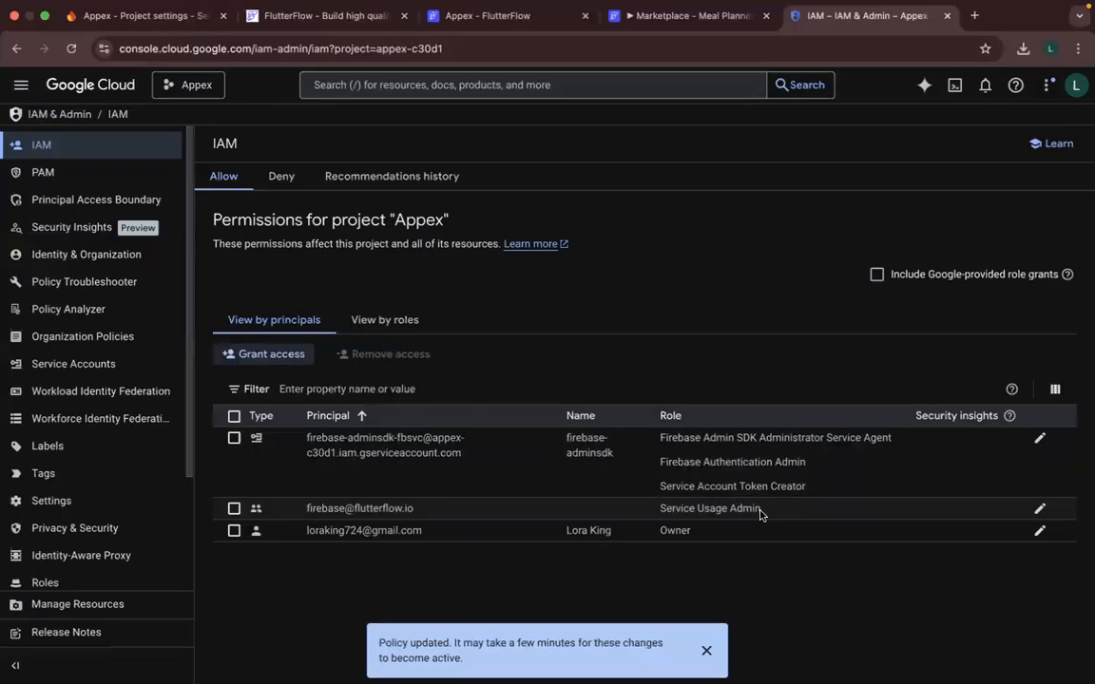
{"action": "left_click", "coordinate": [1038, 512]}
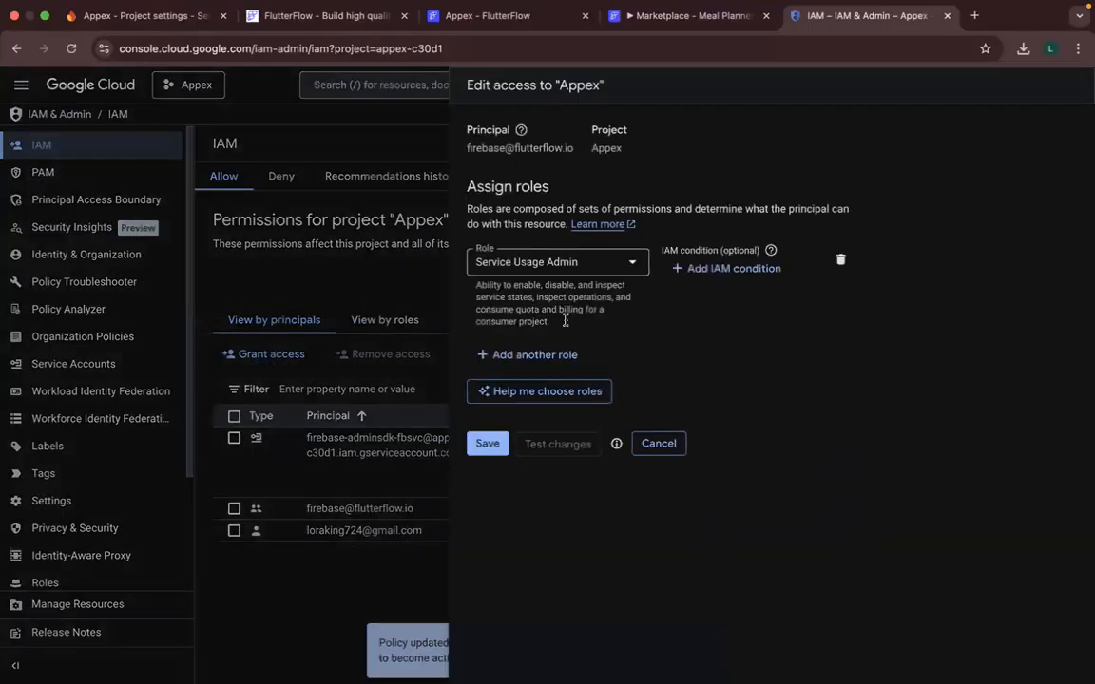
{"action": "left_click", "coordinate": [840, 260]}
{"action": "left_click", "coordinate": [524, 256]}
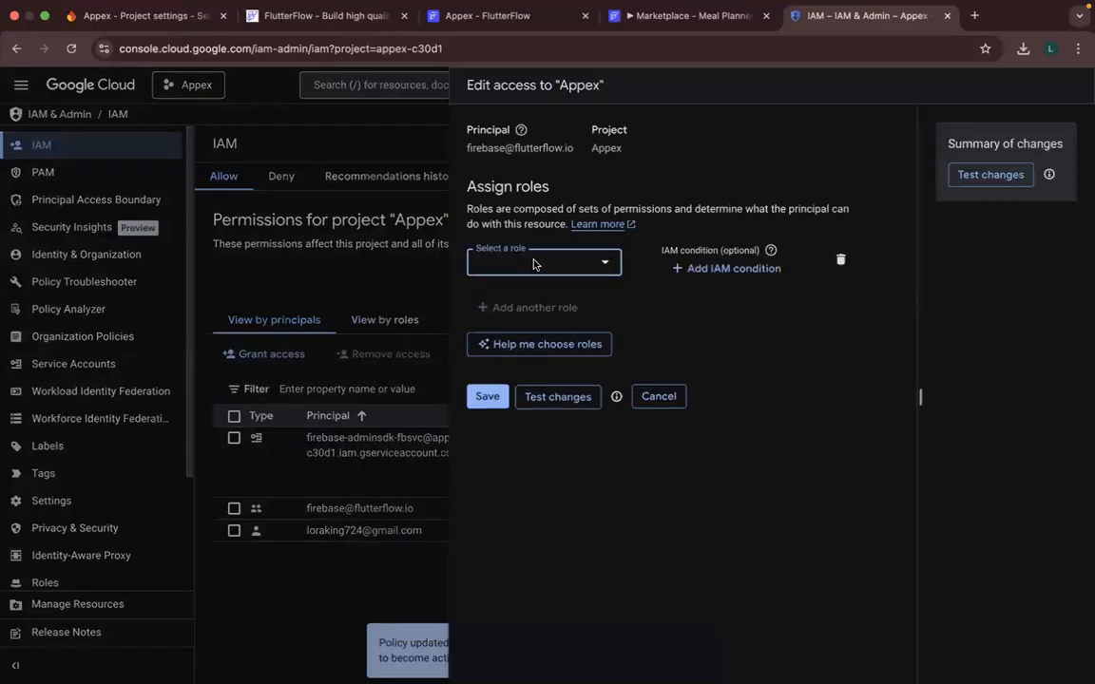
- Search the assignable roles for "Service account", look through the matches, and narrow the search to "Service account token"
{"action": "left_click", "coordinate": [535, 261]}
{"action": "type", "text": "S"}
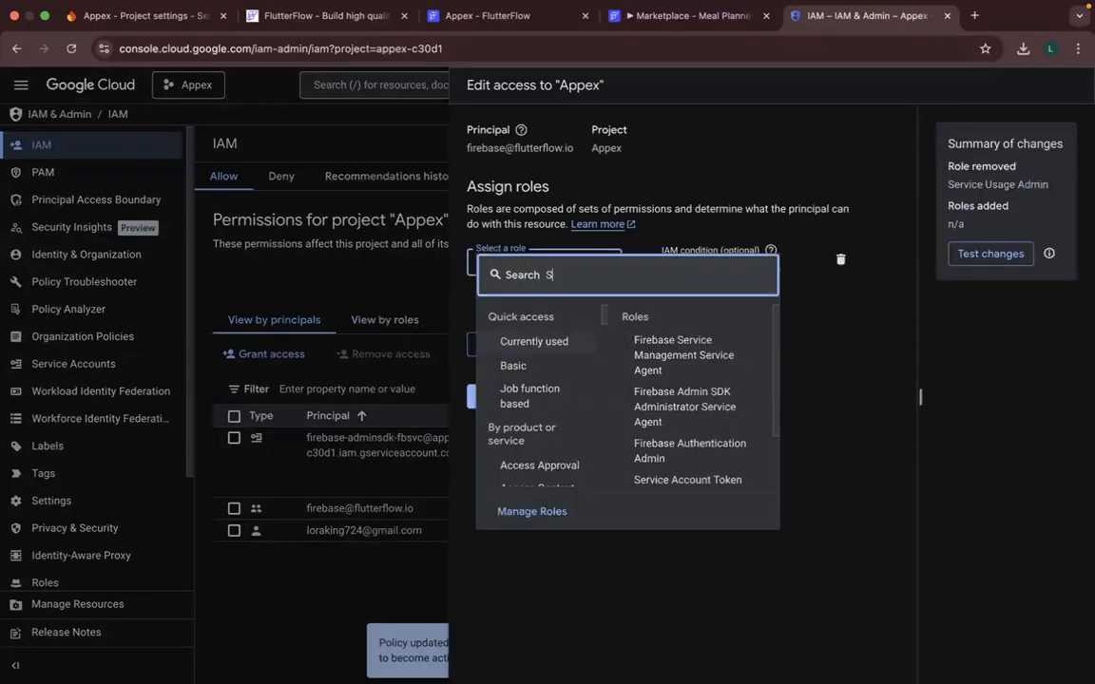
{"action": "type", "text": "ervice a"}
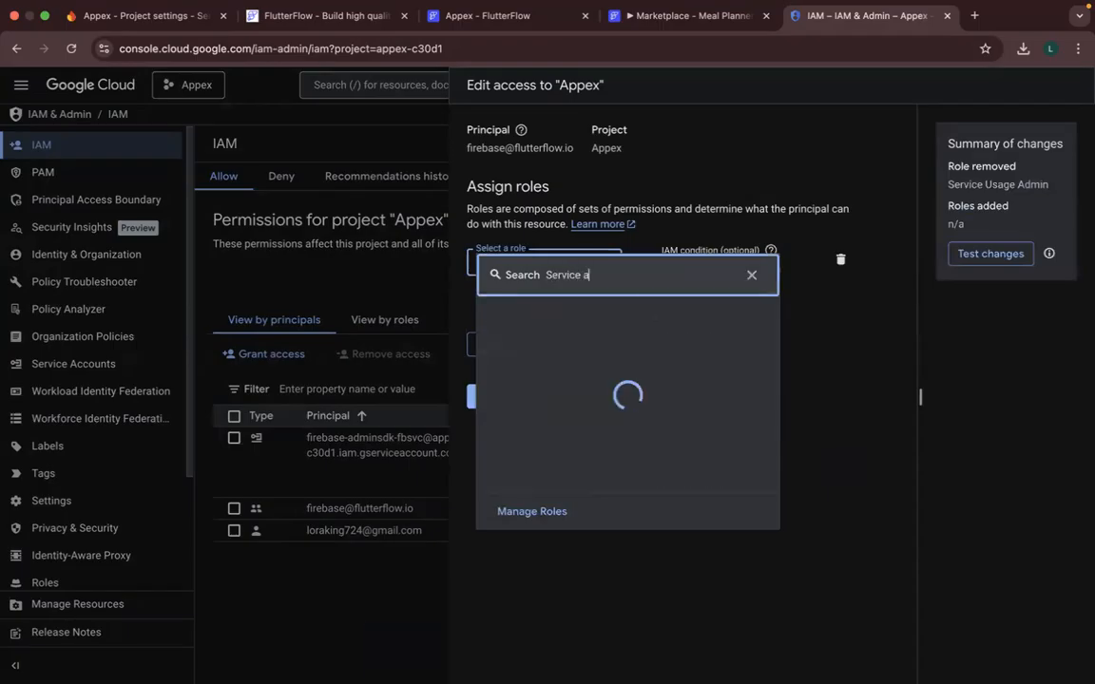
{"action": "type", "text": "ccount"}
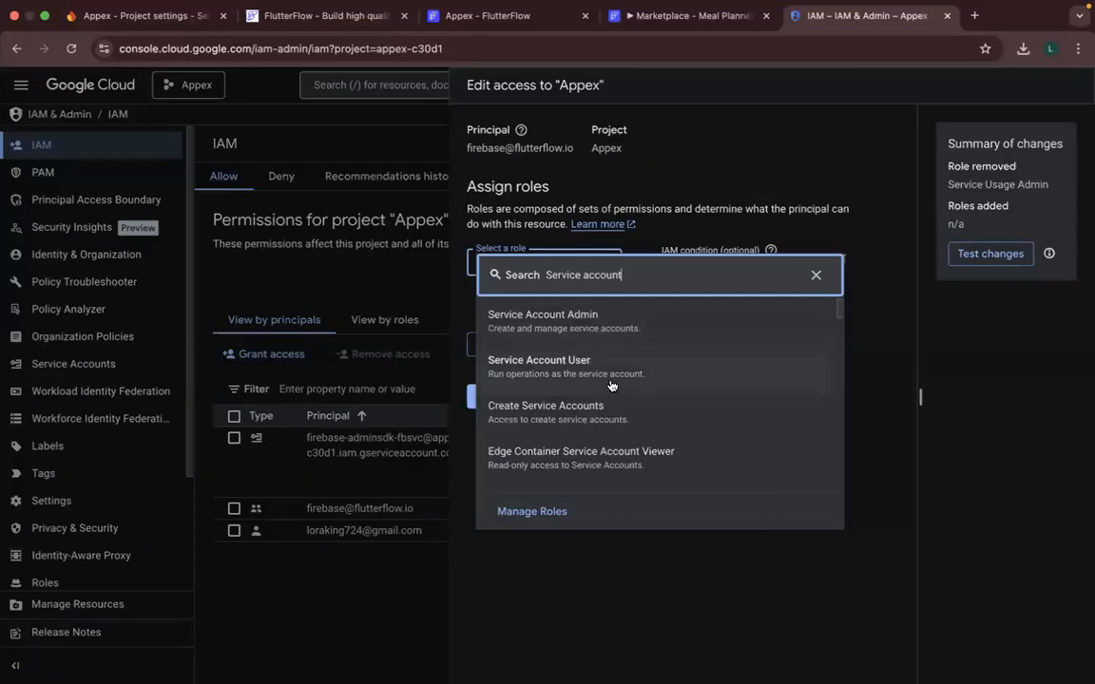
{"action": "scroll", "coordinate": [611, 385], "scroll_direction": "down", "scroll_amount": 5}
{"action": "scroll", "coordinate": [611, 385], "scroll_direction": "down", "scroll_amount": 6}
{"action": "scroll", "coordinate": [611, 385], "scroll_direction": "up", "scroll_amount": 2}
{"action": "scroll", "coordinate": [611, 385], "scroll_direction": "down", "scroll_amount": 4}
{"action": "scroll", "coordinate": [611, 385], "scroll_direction": "down", "scroll_amount": 5}
{"action": "type", "text": "to"}
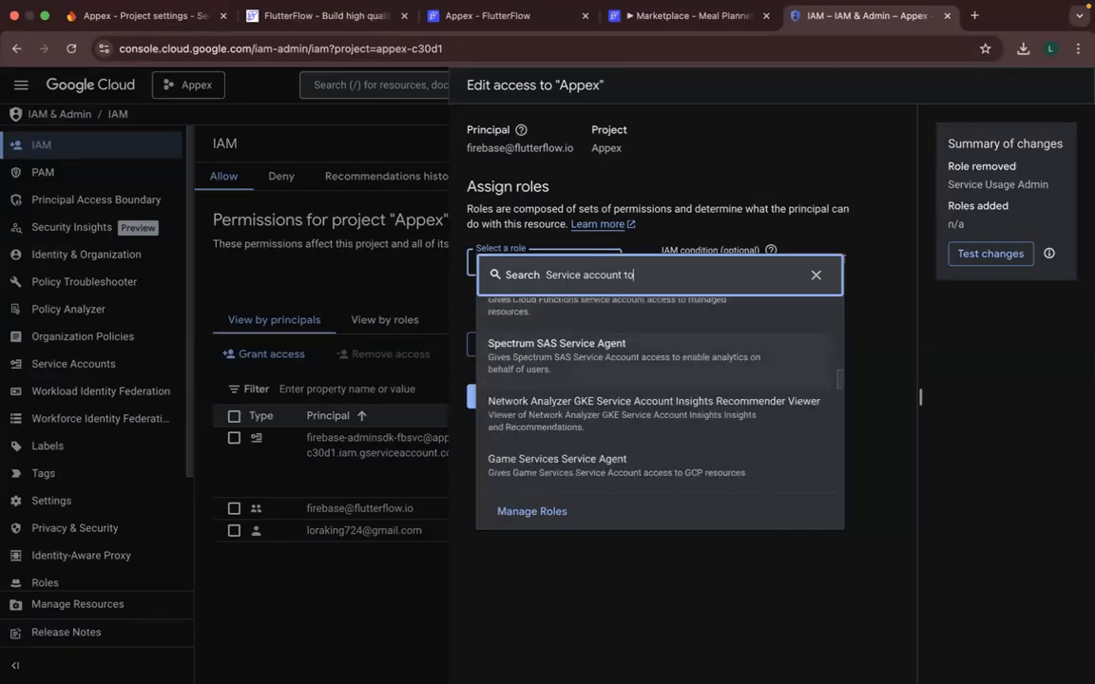
{"action": "type", "text": "ken"}
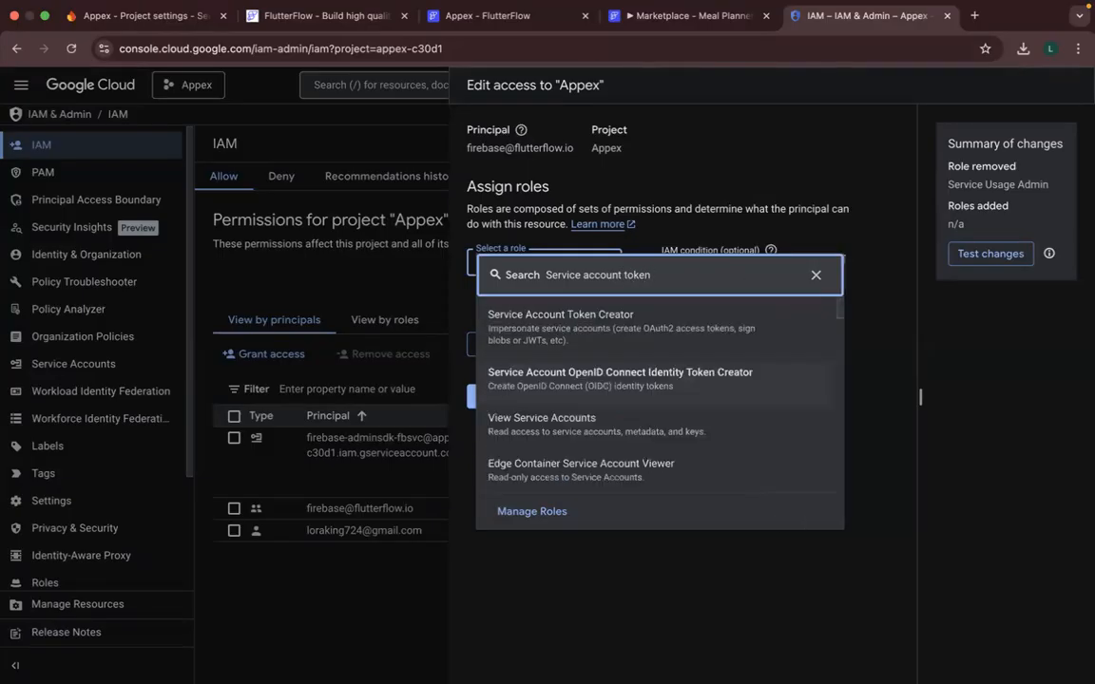
- Widen the role search back to "Service account", assign Service Account Admin to FlutterFlow's principal, and save
{"action": "key", "text": "BackSpace"}
{"action": "key", "text": "BackSpace"}
{"action": "key", "text": "BackSpace"}
{"action": "key", "text": "BackSpace"}
{"action": "key", "text": "BackSpace"}
{"action": "key", "text": "BackSpace"}
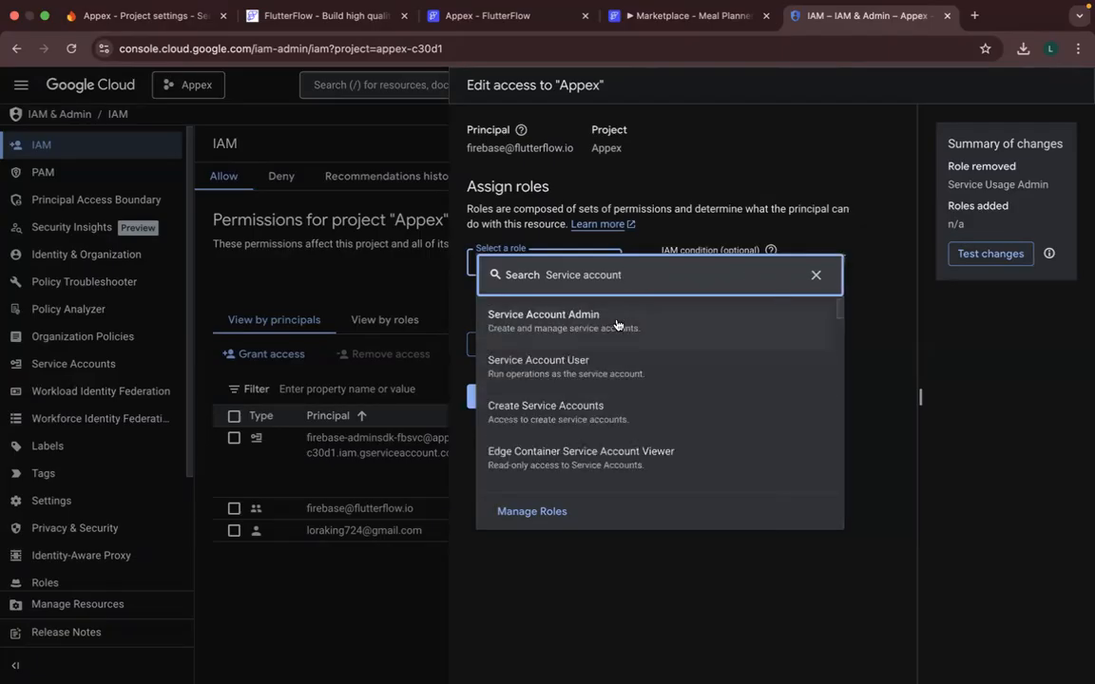
{"action": "left_click", "coordinate": [616, 325]}
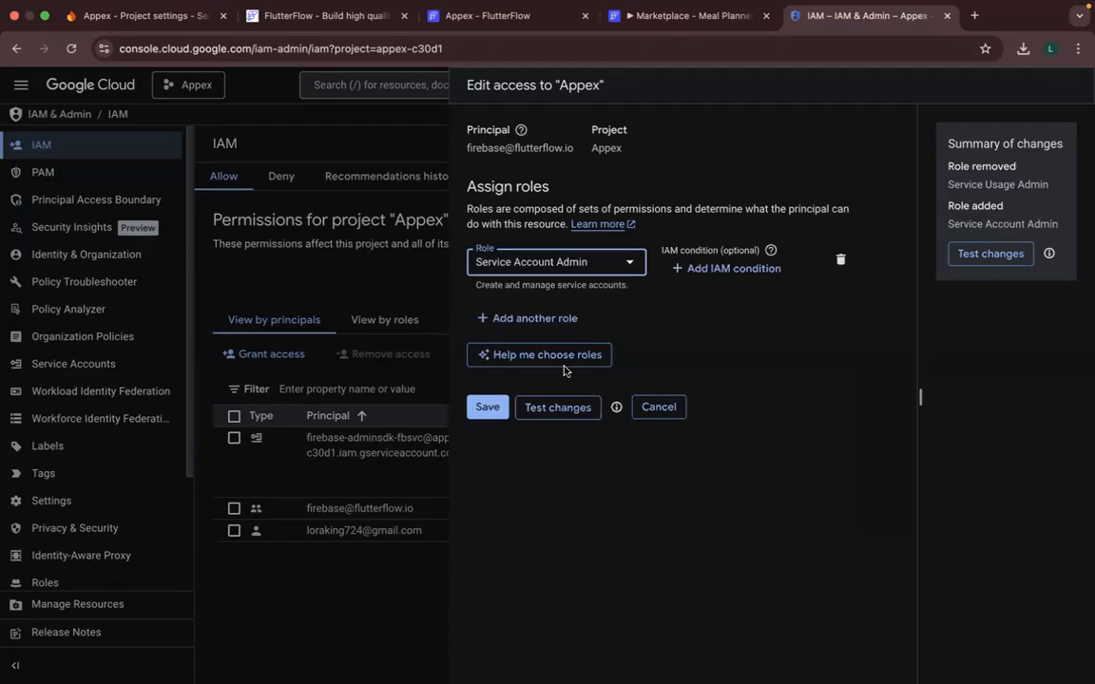
{"action": "left_click", "coordinate": [487, 407]}
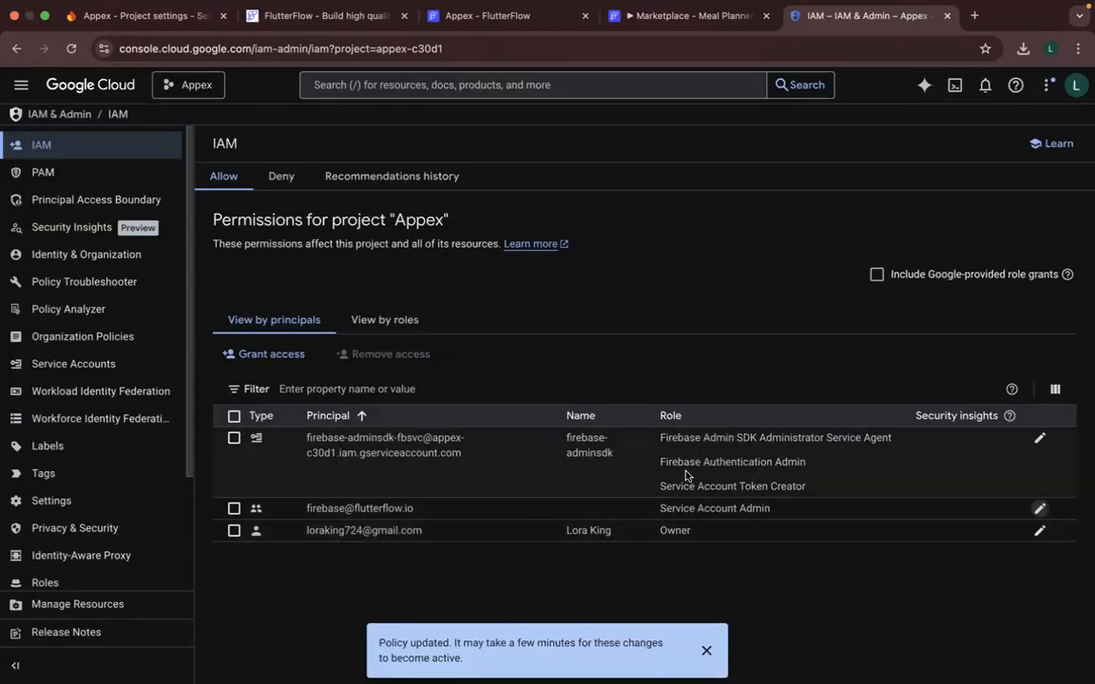
- Search the roles for "firebase" and "firebase account" for an additional role on FlutterFlow's principal, and look through the matches
{"action": "left_click", "coordinate": [1039, 510]}
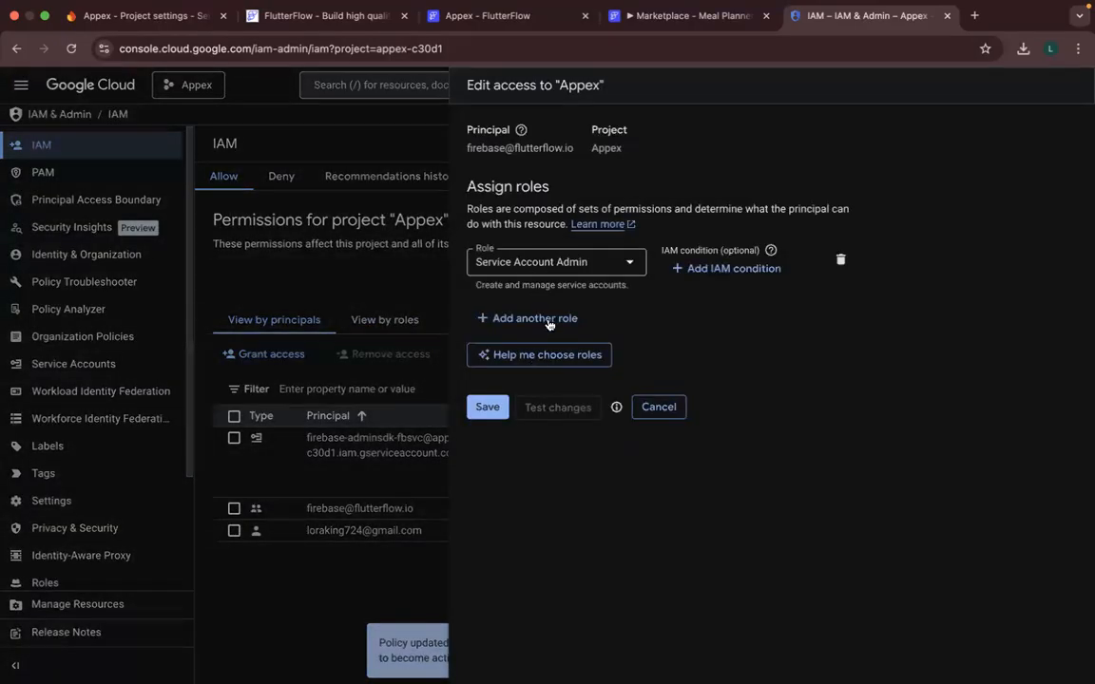
{"action": "left_click", "coordinate": [536, 318]}
{"action": "type", "text": "fi"}
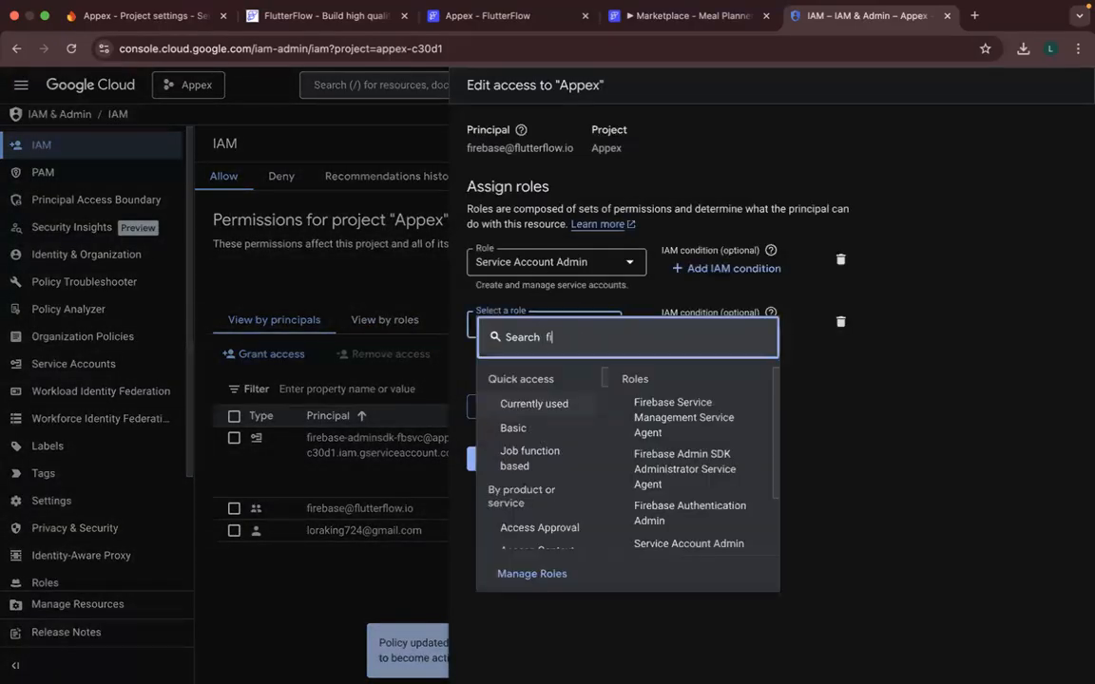
{"action": "type", "text": "rebase"}
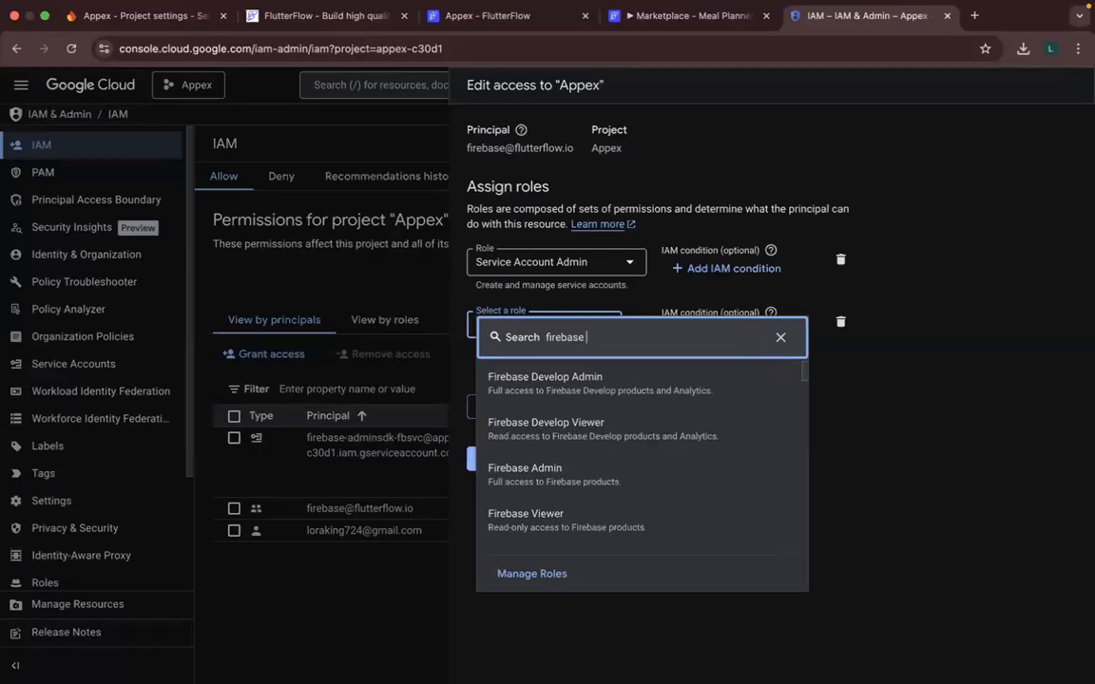
{"action": "type", "text": "account"}
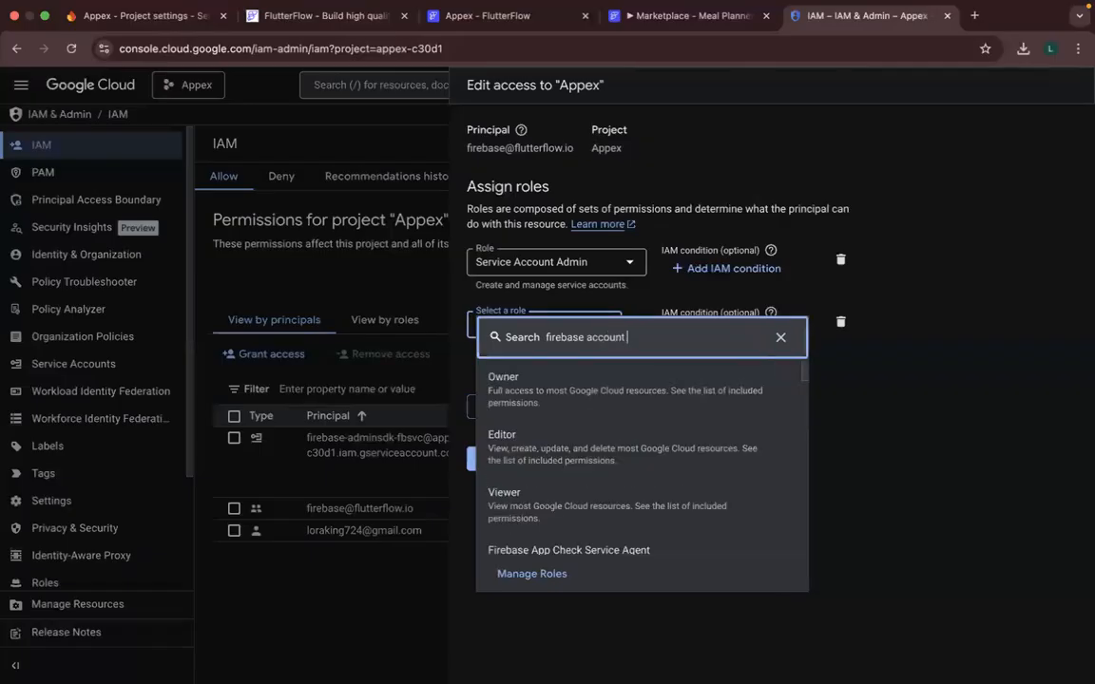
{"action": "scroll", "coordinate": [606, 446], "scroll_direction": "down", "scroll_amount": 4}
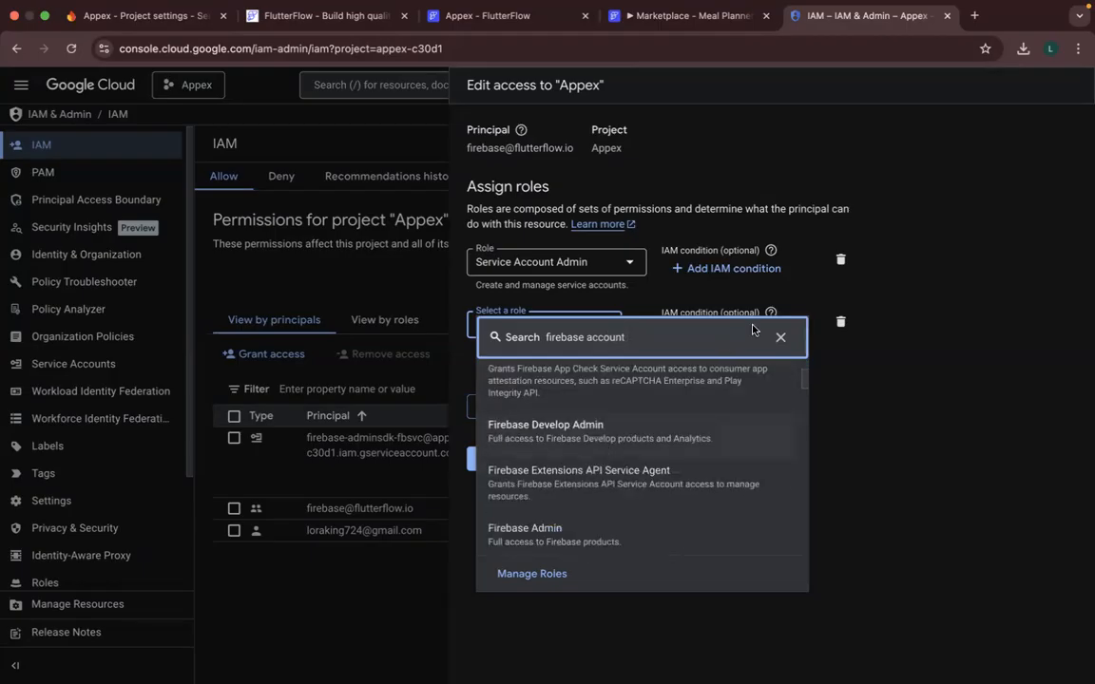
{"action": "key", "text": "BackSpace"}
{"action": "key", "text": "BackSpace"}
{"action": "key", "text": "BackSpace"}
{"action": "key", "text": "BackSpace"}
{"action": "key", "text": "BackSpace"}
{"action": "key", "text": "BackSpace"}
{"action": "key", "text": "BackSpace"}
{"action": "key", "text": "BackSpace"}
{"action": "key", "text": "BackSpace"}
{"action": "key", "text": "BackSpace"}
{"action": "key", "text": "BackSpace"}
{"action": "key", "text": "BackSpace"}
{"action": "key", "text": "BackSpace"}
{"action": "key", "text": "BackSpace"}
{"action": "key", "text": "BackSpace"}
{"action": "key", "text": "BackSpace"}
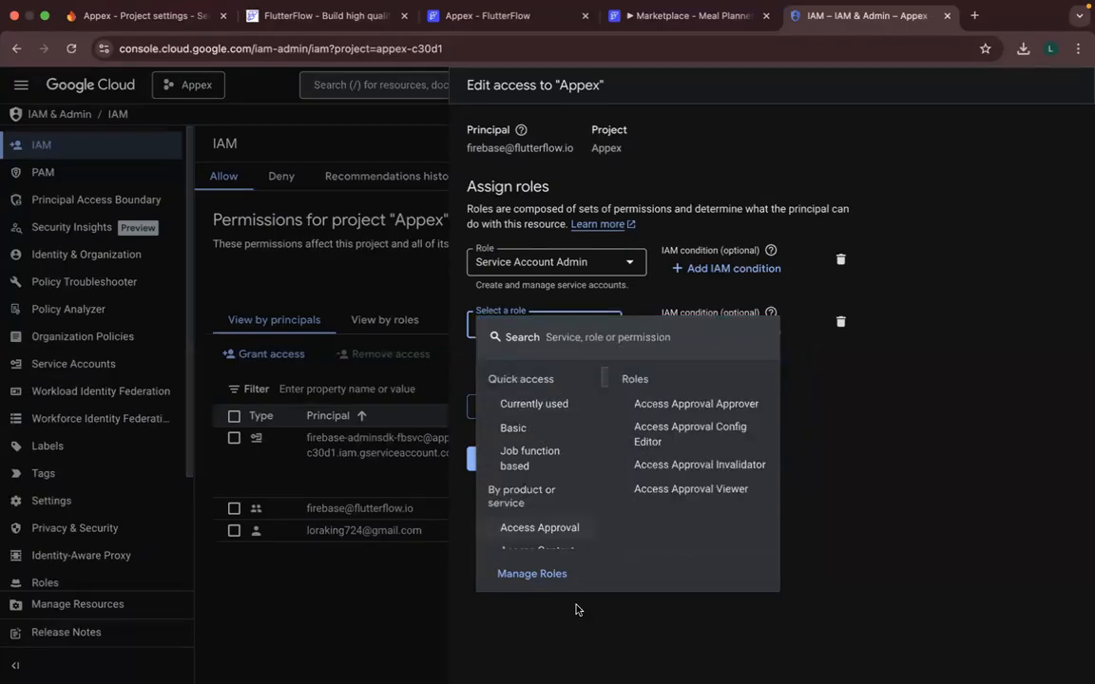
{"action": "left_click", "coordinate": [578, 610]}
{"action": "left_click", "coordinate": [492, 462]}
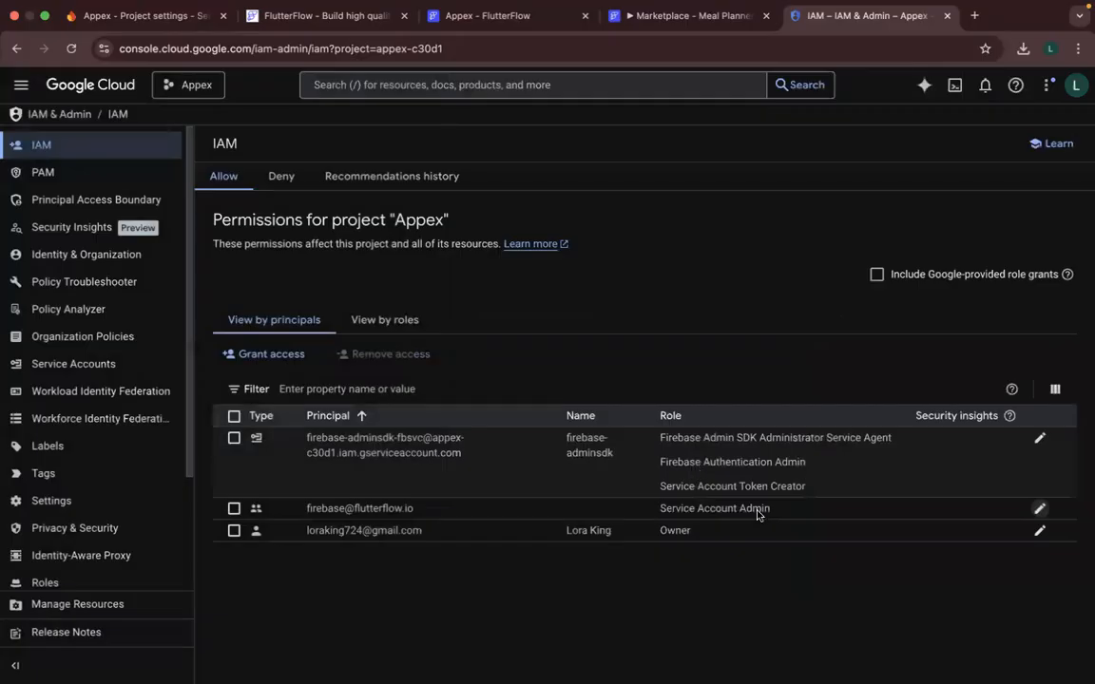
- Reopen FlutterFlow's principal for editing and add Service Account Token Creator as another role
{"action": "left_click", "coordinate": [1040, 511]}
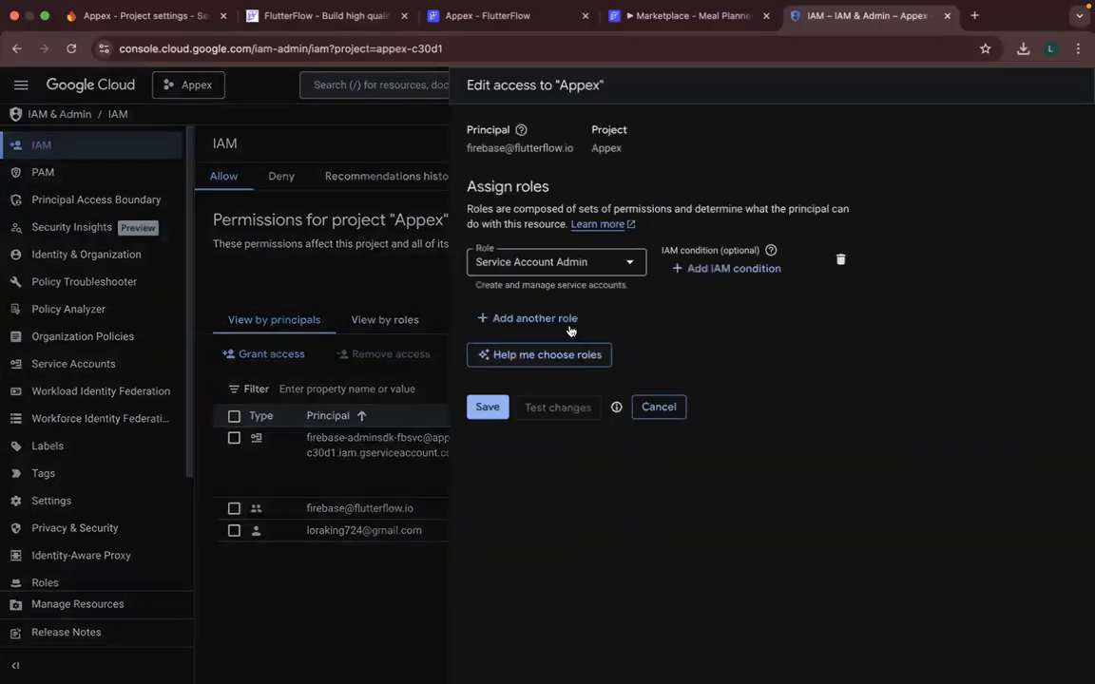
{"action": "left_click", "coordinate": [566, 325]}
{"action": "left_click", "coordinate": [567, 324]}
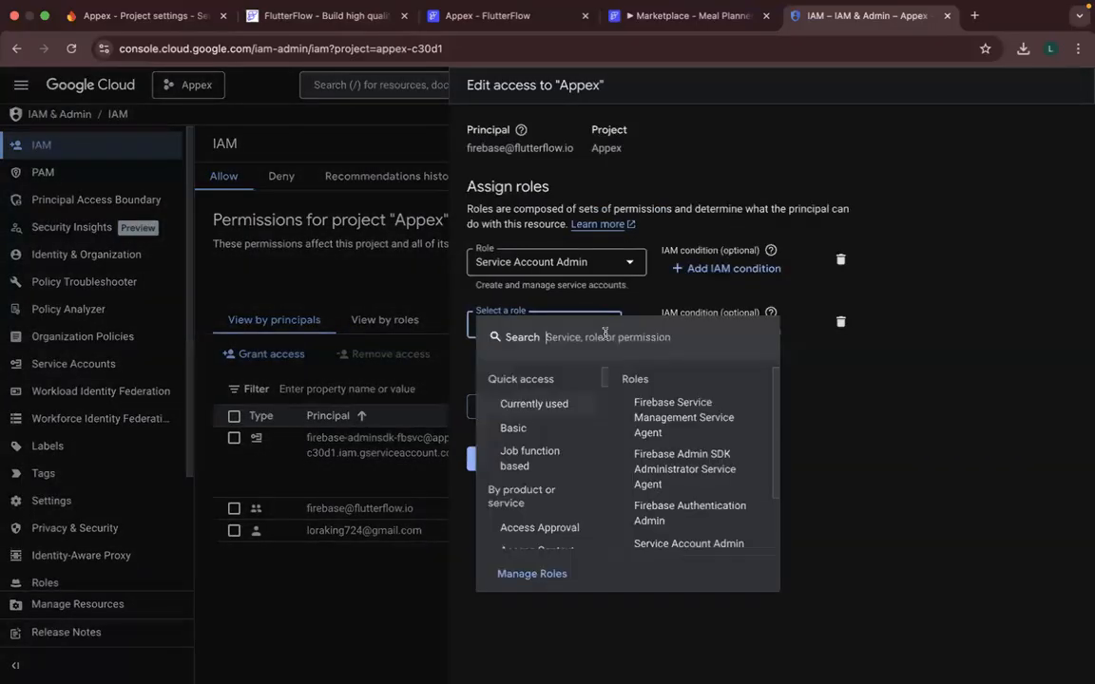
{"action": "type", "text": "to"}
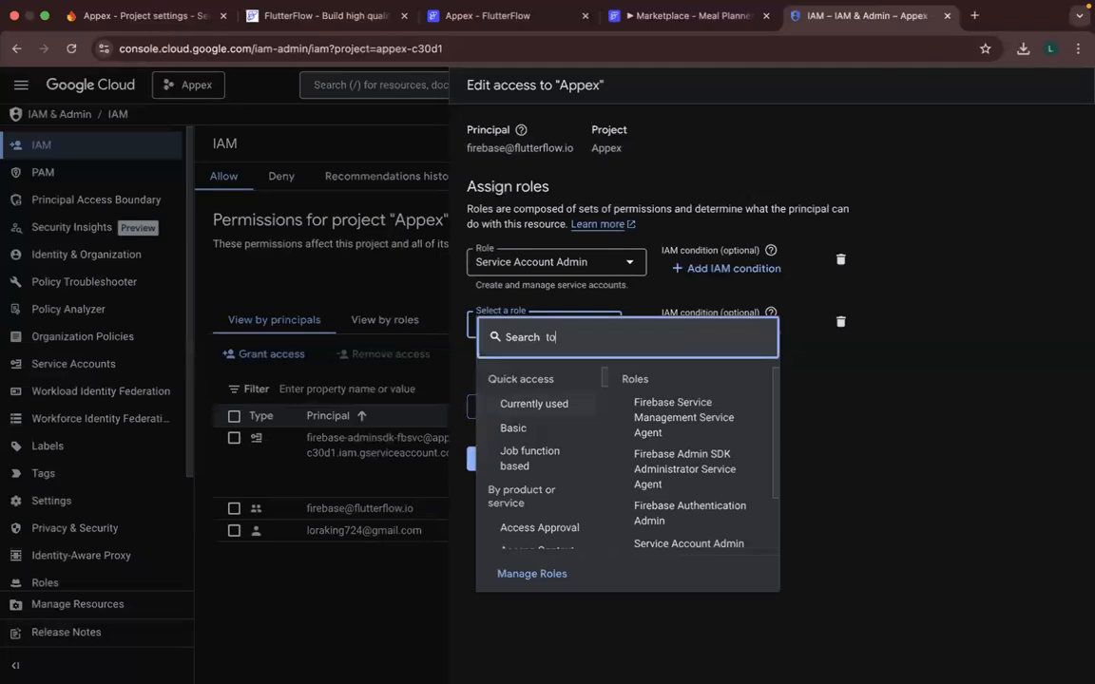
{"action": "type", "text": "ken creator"}
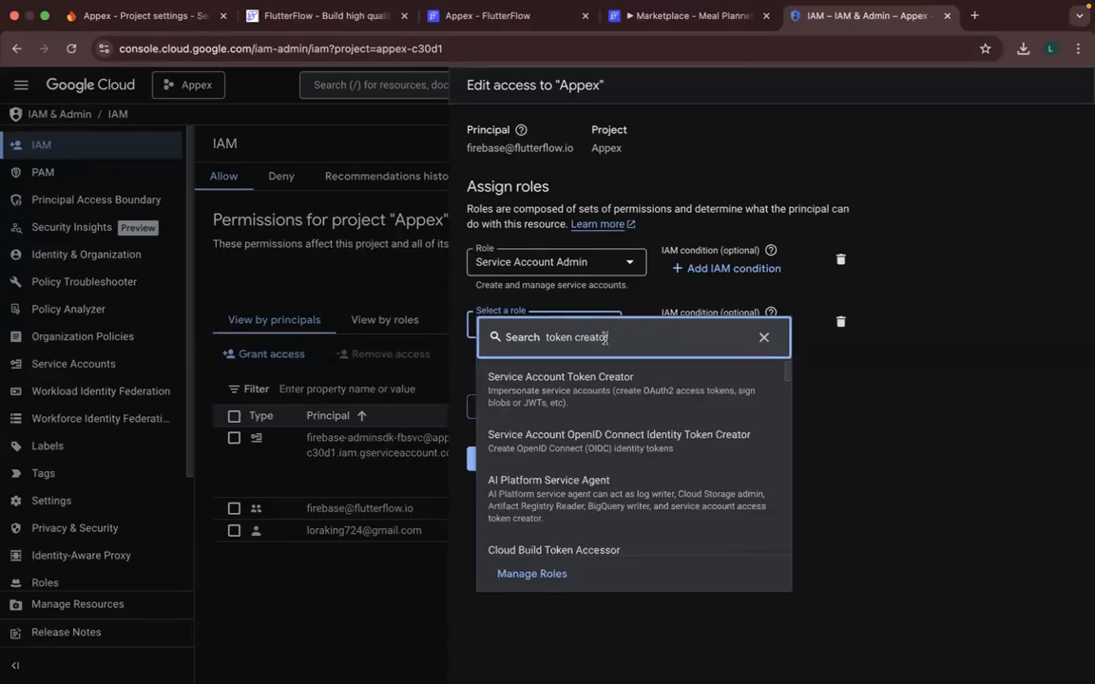
{"action": "left_click", "coordinate": [598, 391]}
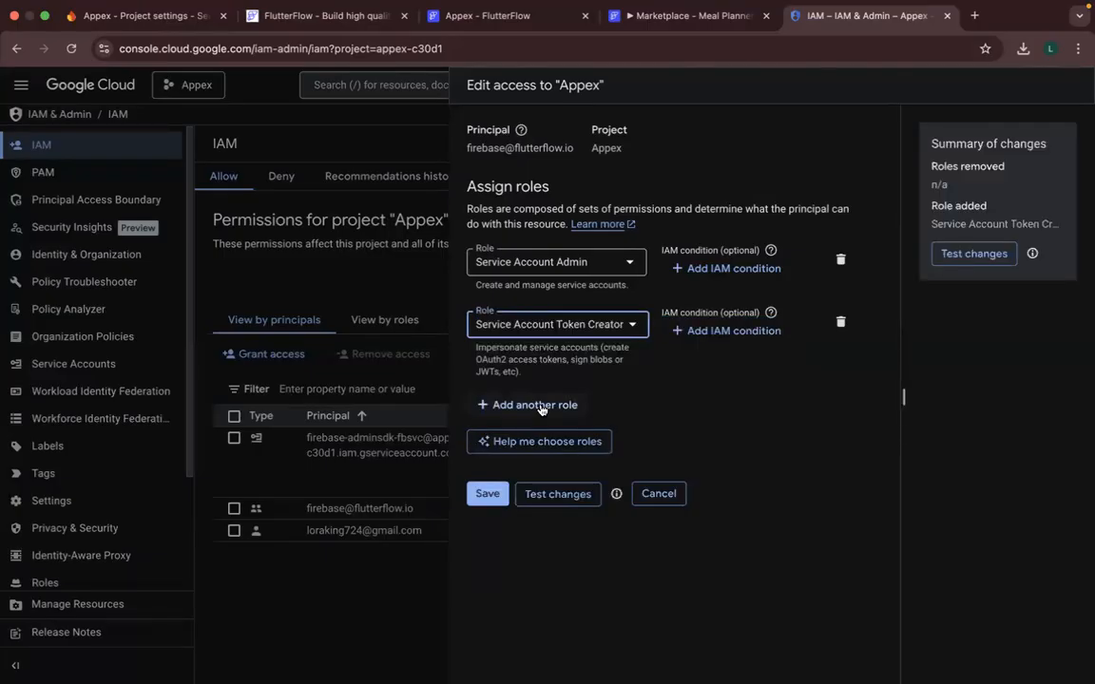
- Add the Firebase Authentication Admin role to FlutterFlow's principal, remove Service Account Admin, and save the access changes
{"action": "left_click", "coordinate": [540, 406]}
{"action": "left_click", "coordinate": [561, 413]}
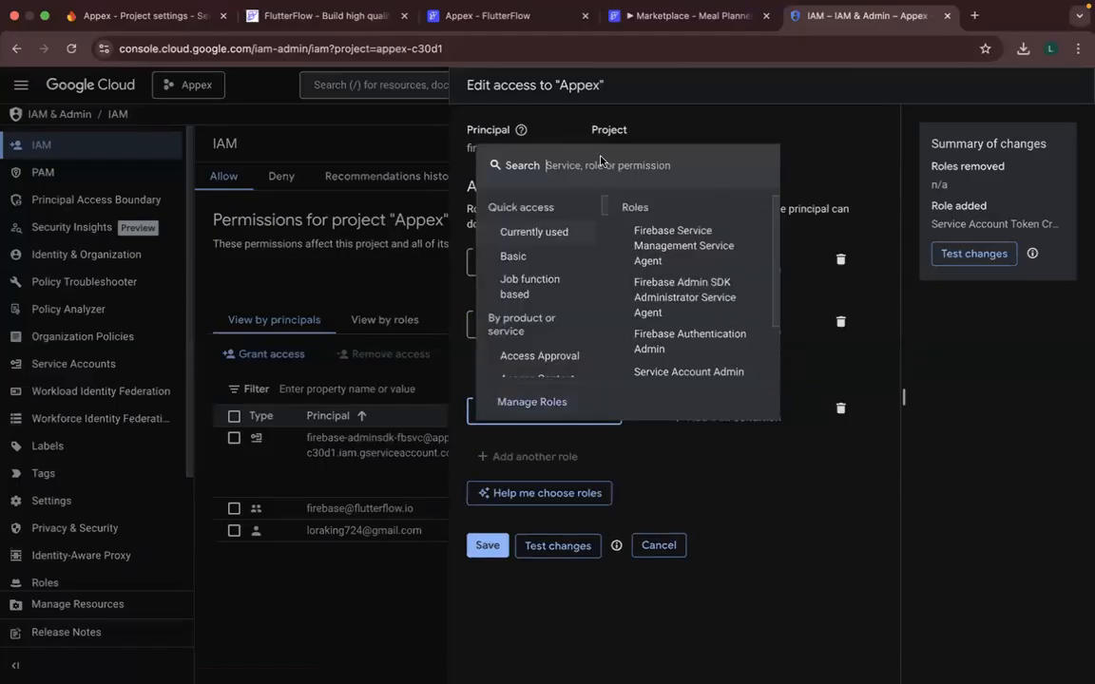
{"action": "type", "text": "fireba"}
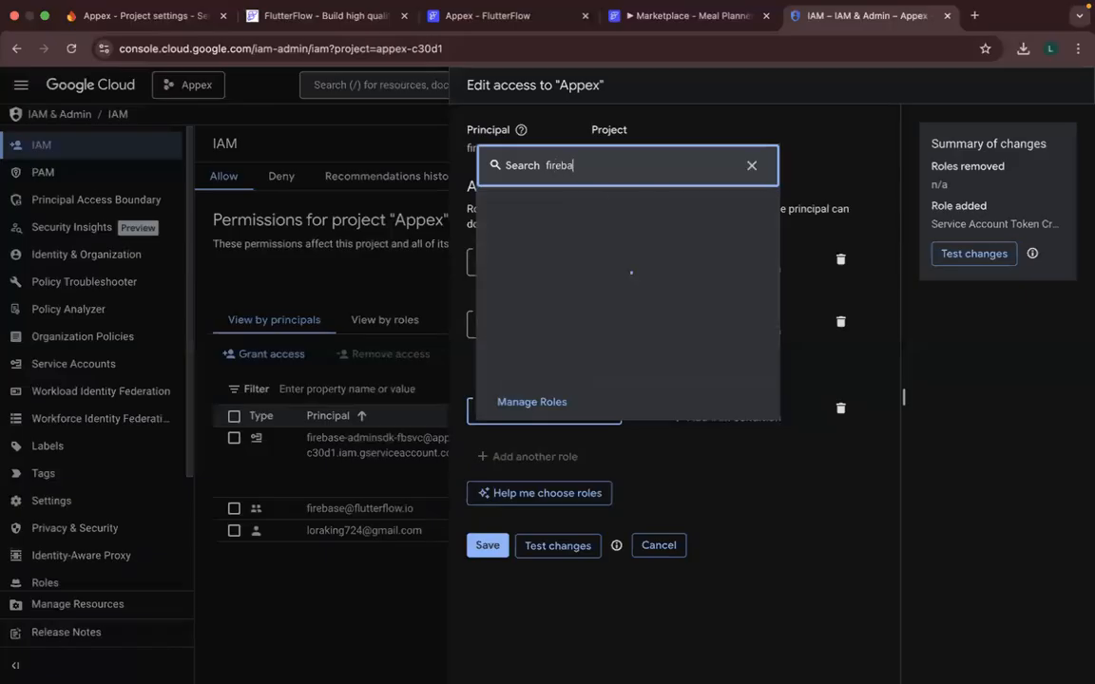
{"action": "type", "text": "se authen"}
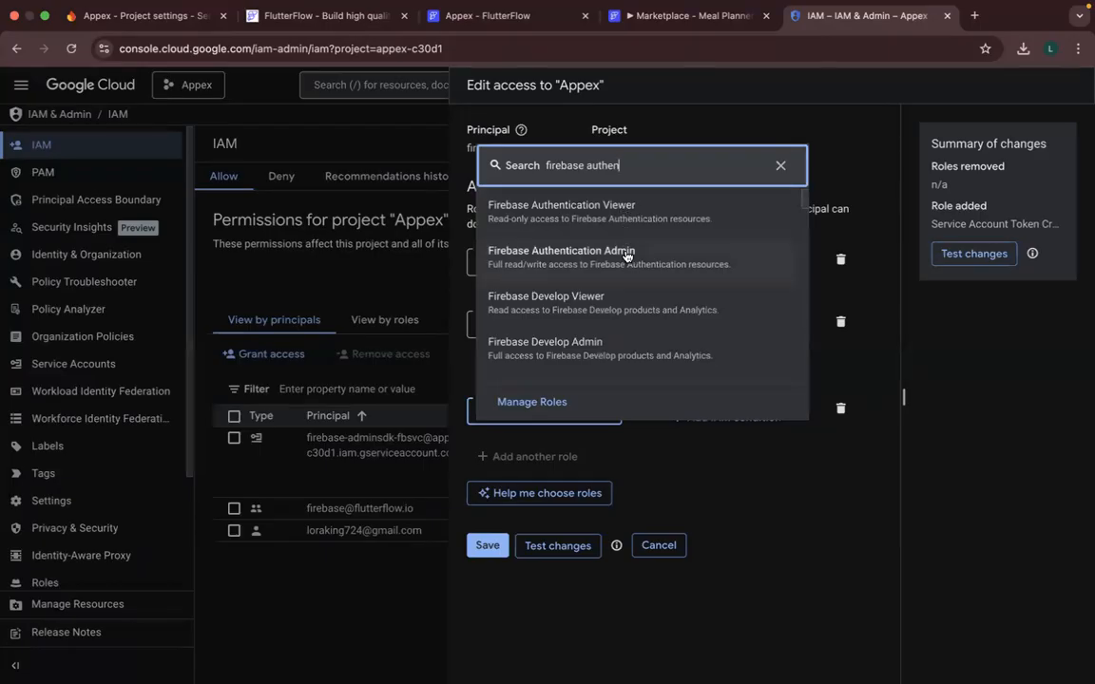
{"action": "left_click", "coordinate": [582, 257]}
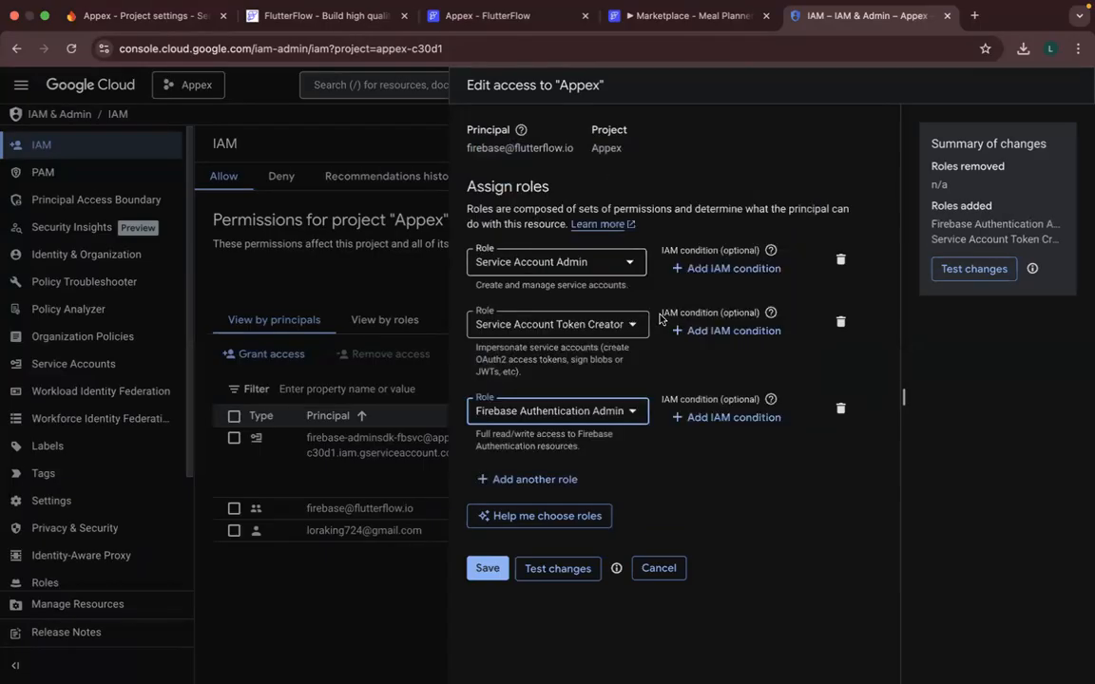
{"action": "left_click", "coordinate": [841, 261]}
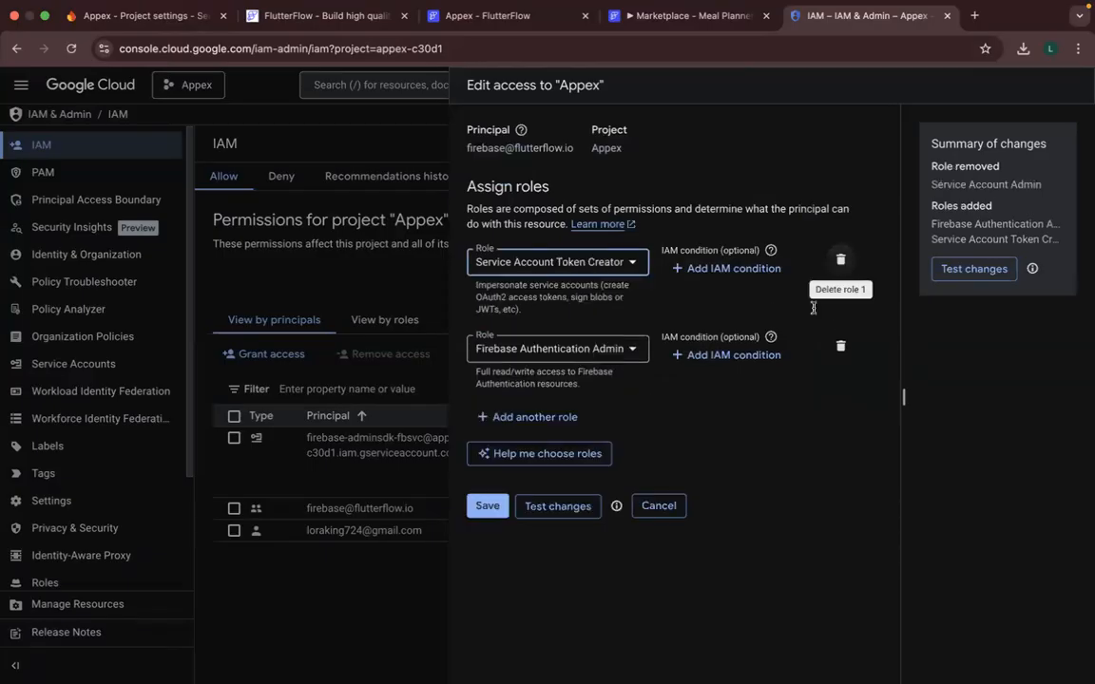
{"action": "left_click", "coordinate": [485, 507]}
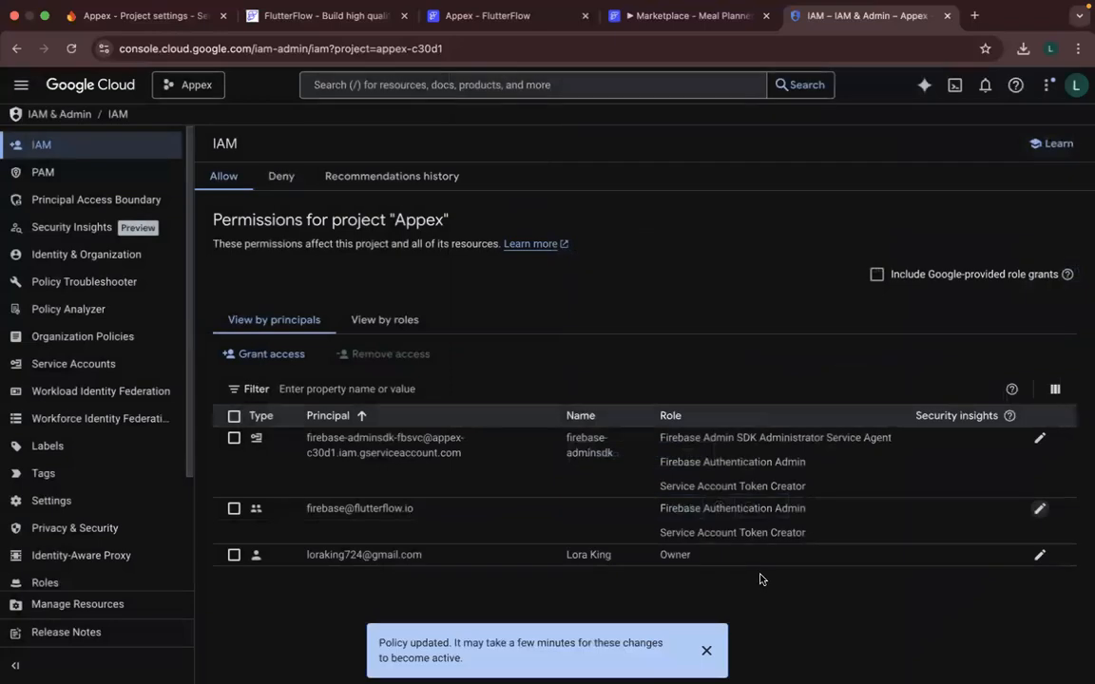
- Switch to the FlutterFlow project's Firebase settings and connect it to the Firebase project appex-c30d1
{"action": "left_click", "coordinate": [447, 15]}
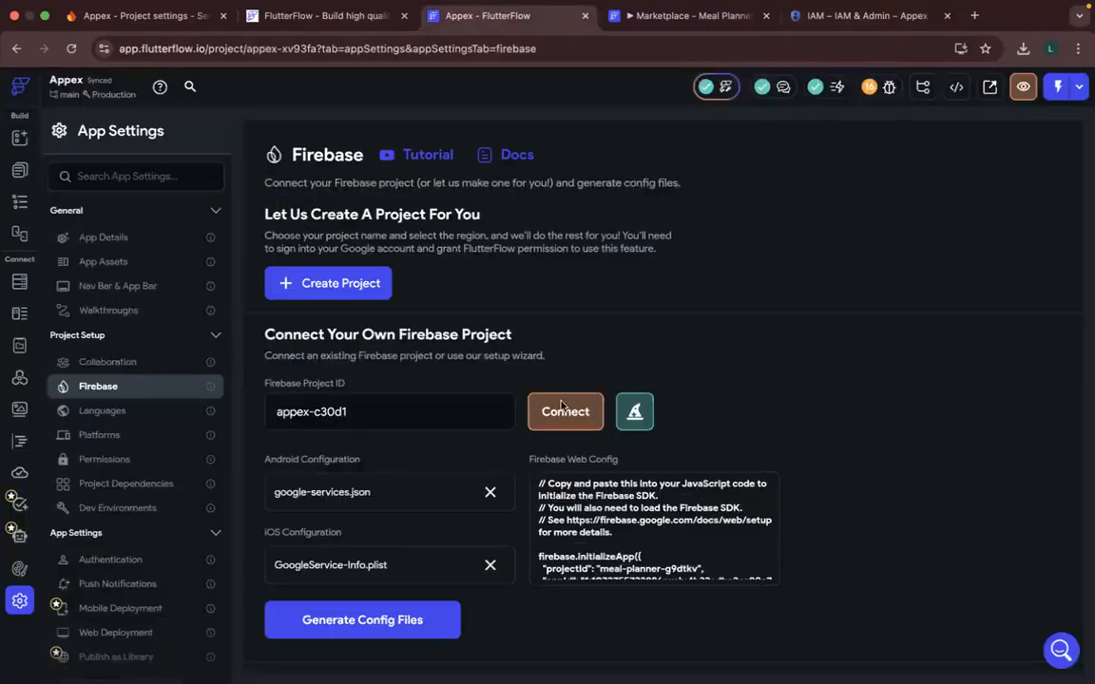
{"action": "left_click", "coordinate": [559, 416]}
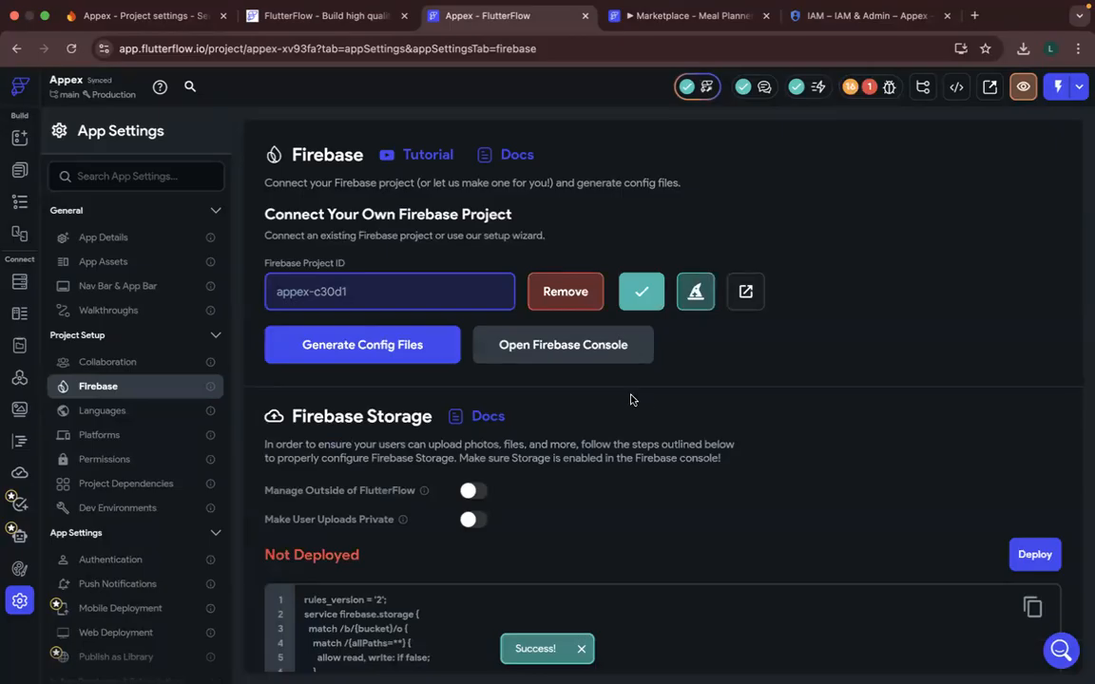
{"action": "scroll", "coordinate": [630, 399], "scroll_direction": "down", "scroll_amount": 2}
{"action": "scroll", "coordinate": [631, 400], "scroll_direction": "up", "scroll_amount": 2}
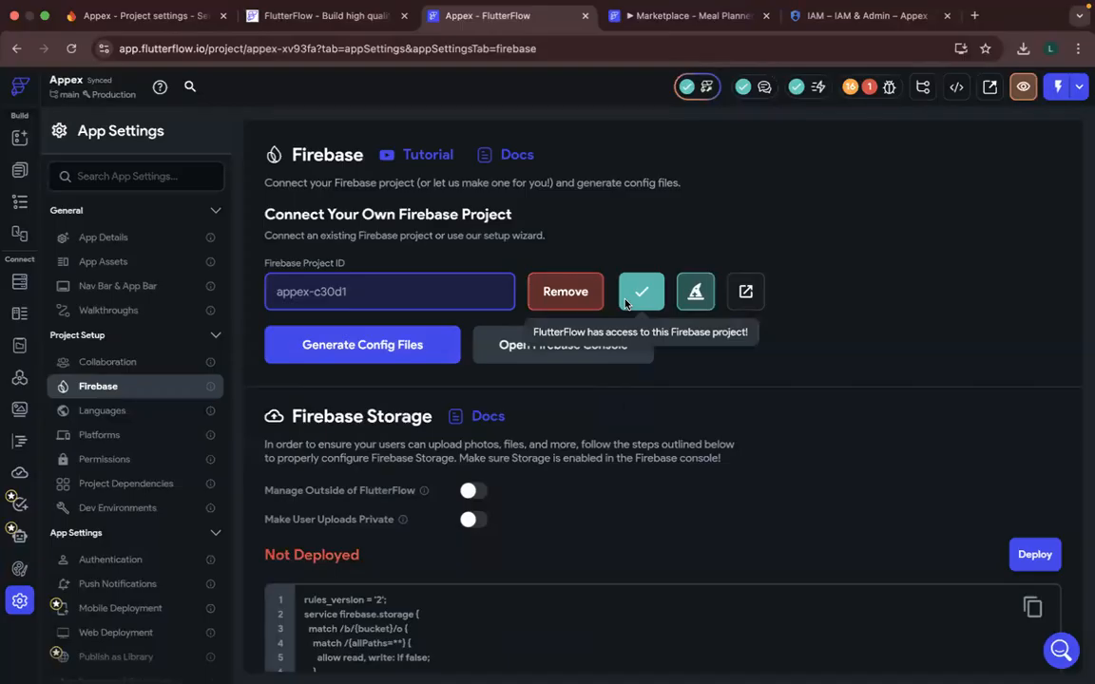
- Switch to the Firebase console and examine the Appex project's general settings, including its registered apps
{"action": "left_click", "coordinate": [152, 17]}
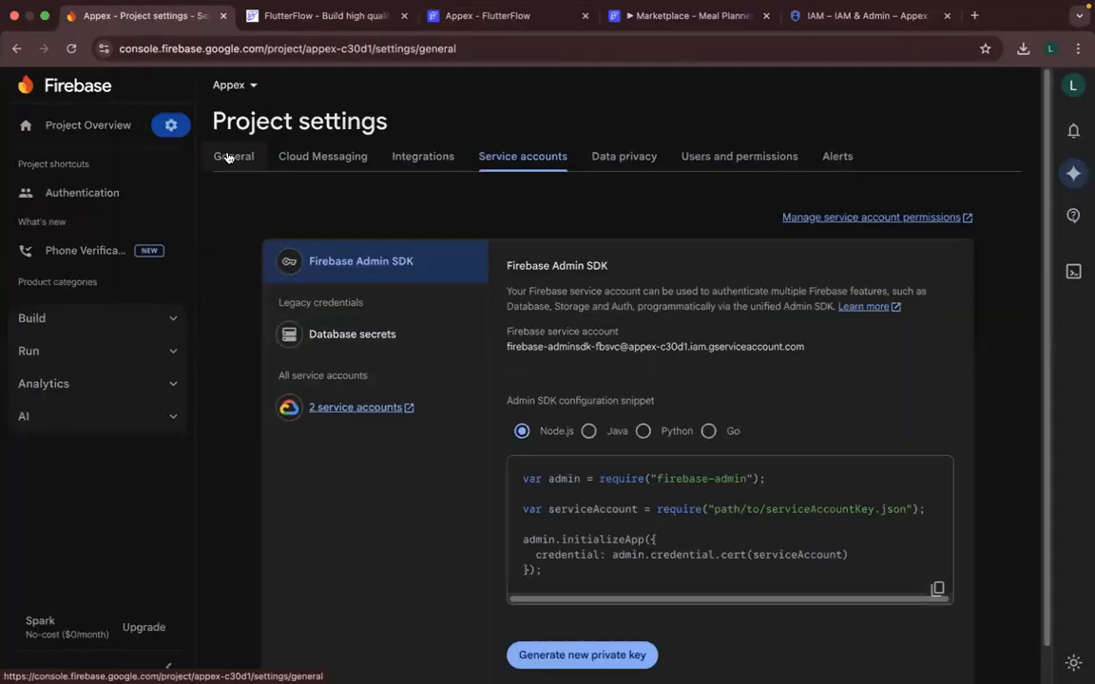
{"action": "left_click", "coordinate": [228, 158]}
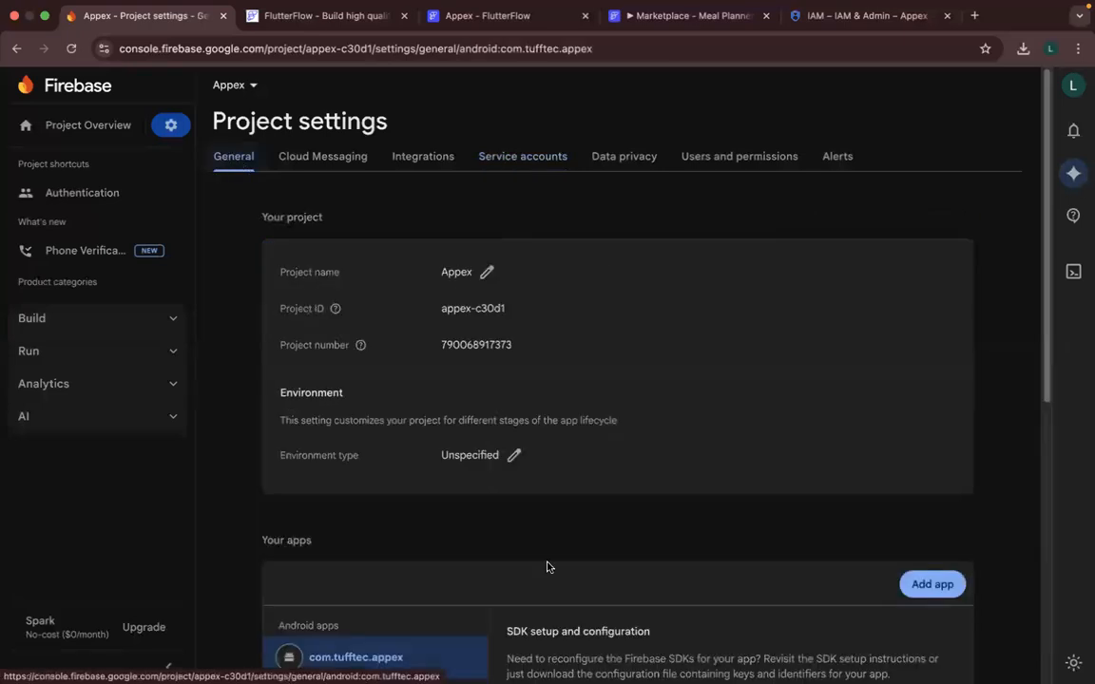
{"action": "scroll", "coordinate": [547, 587], "scroll_direction": "down", "scroll_amount": 3}
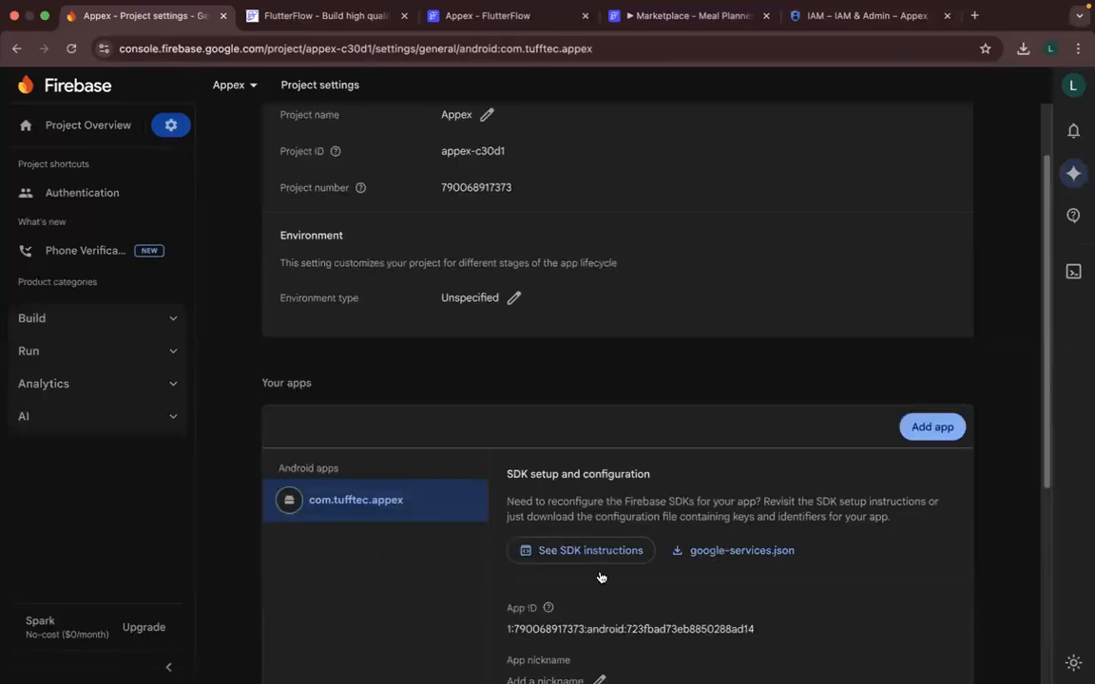
{"action": "scroll", "coordinate": [600, 576], "scroll_direction": "down", "scroll_amount": 2}
{"action": "scroll", "coordinate": [600, 577], "scroll_direction": "down", "scroll_amount": 3}
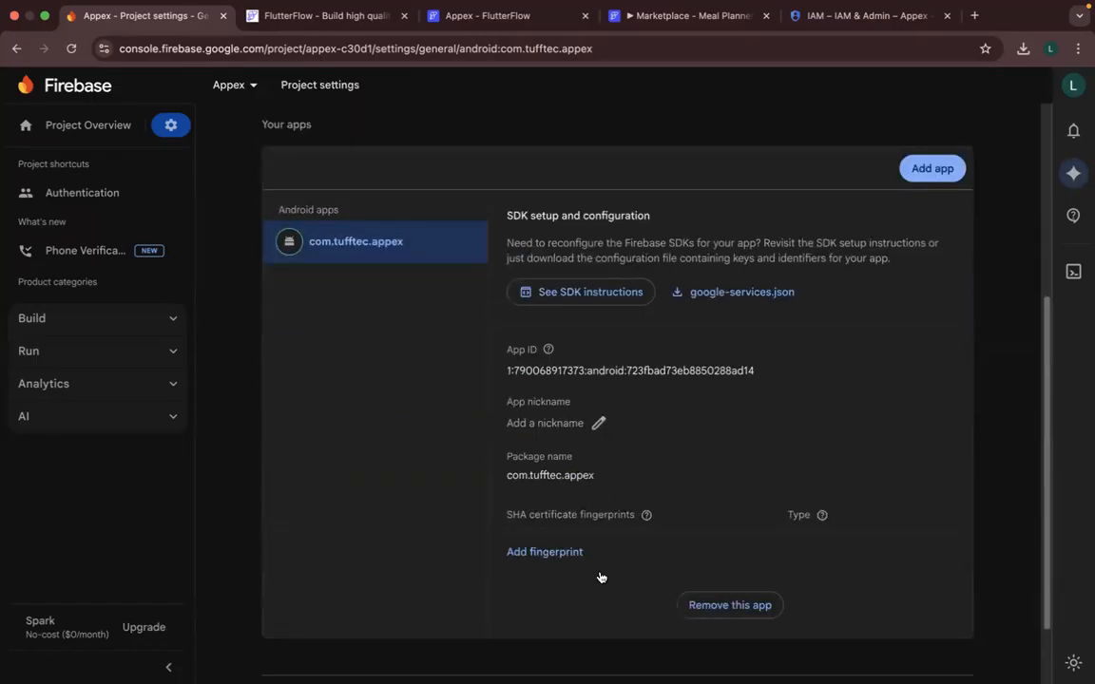
{"action": "scroll", "coordinate": [600, 577], "scroll_direction": "up", "scroll_amount": 3}
- Return to FlutterFlow and generate the Firebase config files with package name com.mealplanner.app and project nickname Appex
{"action": "left_click", "coordinate": [444, 17]}
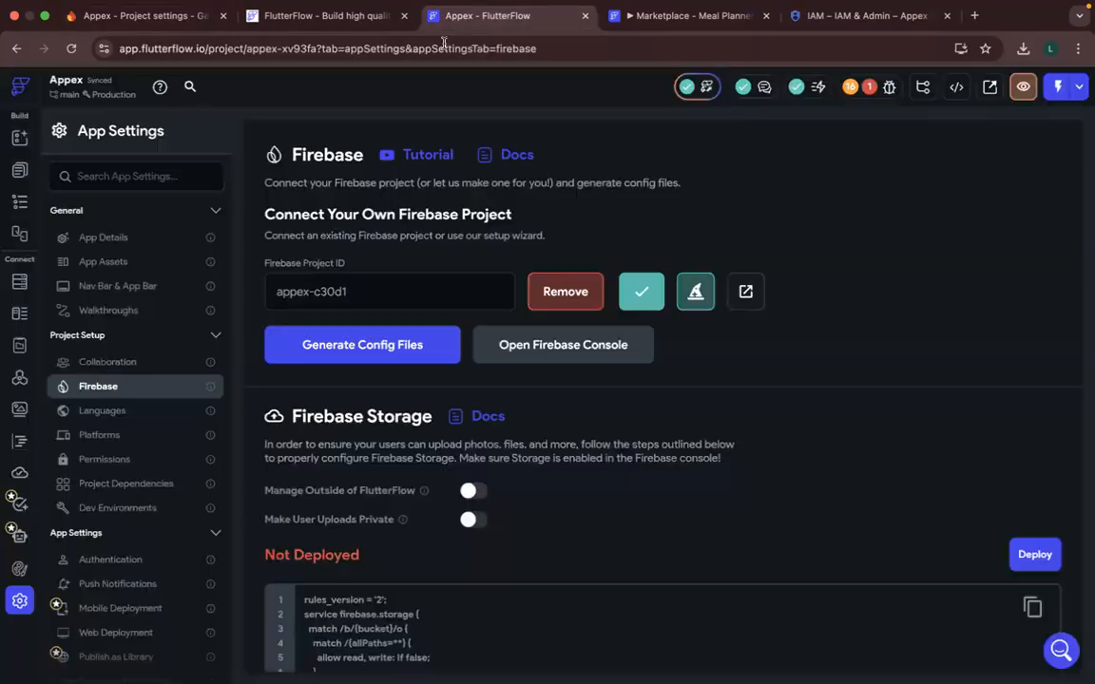
{"action": "left_click", "coordinate": [388, 360]}
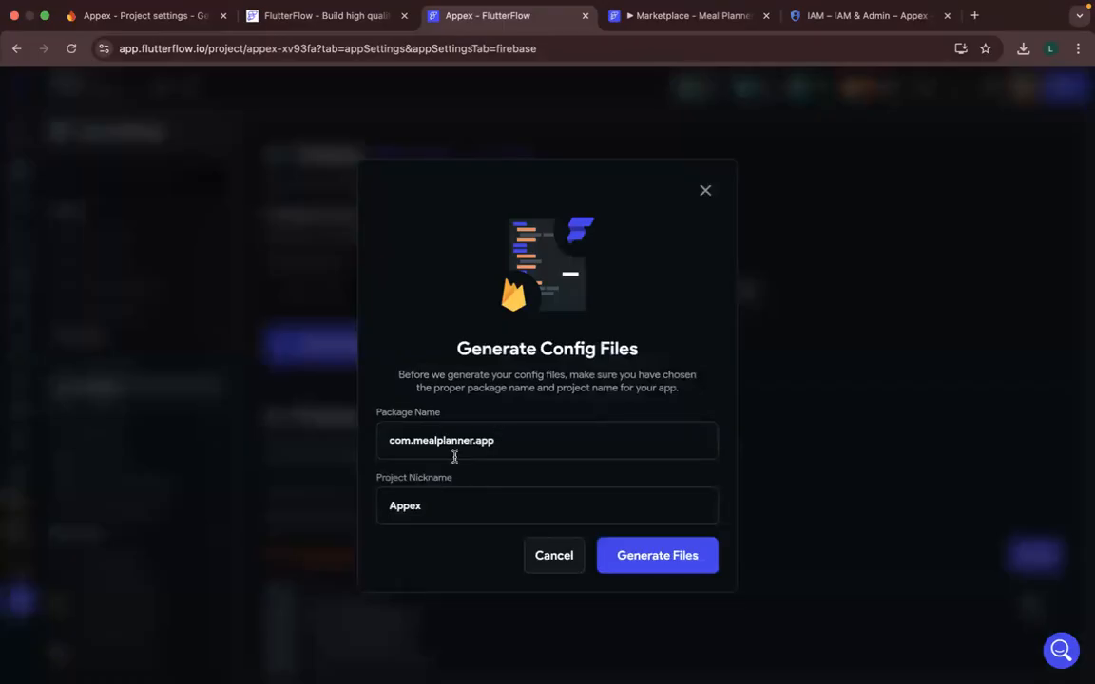
{"action": "left_click", "coordinate": [645, 566]}
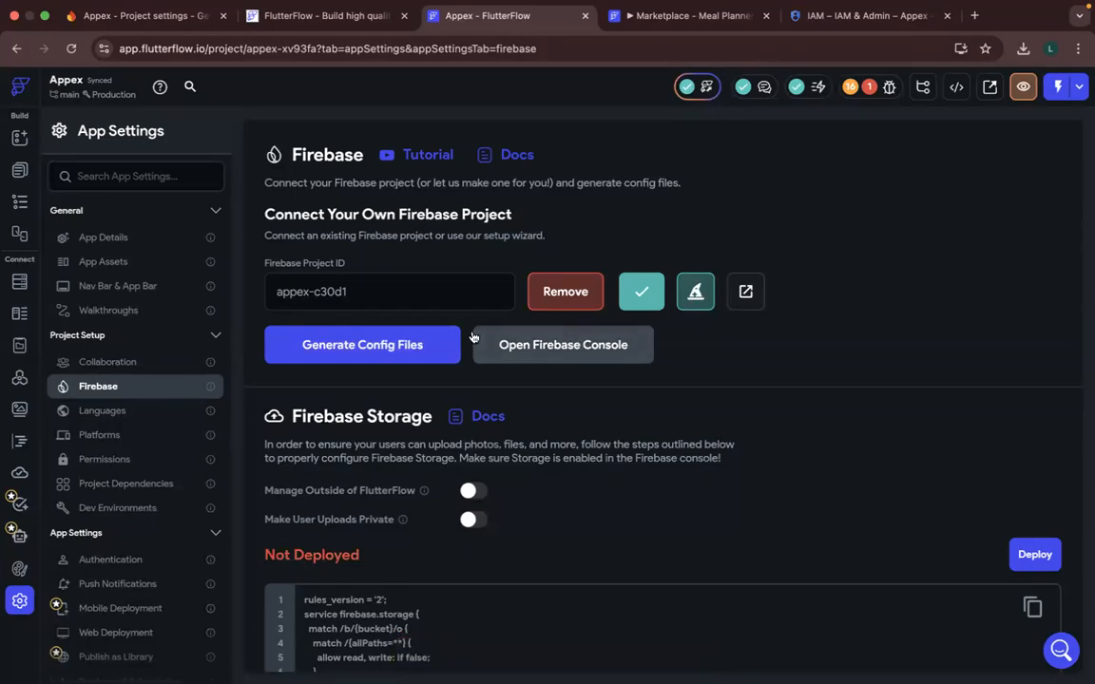
- Examine the connected project's overview in the Firebase console and the Firebase Storage section of the FlutterFlow settings
{"action": "left_click", "coordinate": [569, 347]}
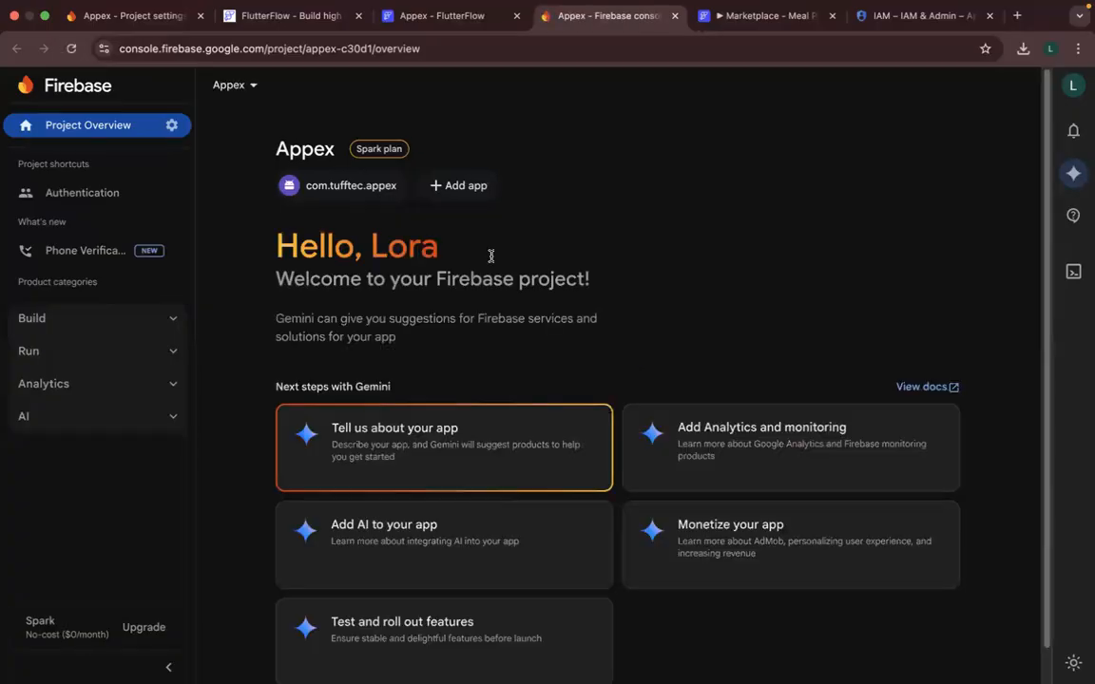
{"action": "left_click", "coordinate": [674, 17]}
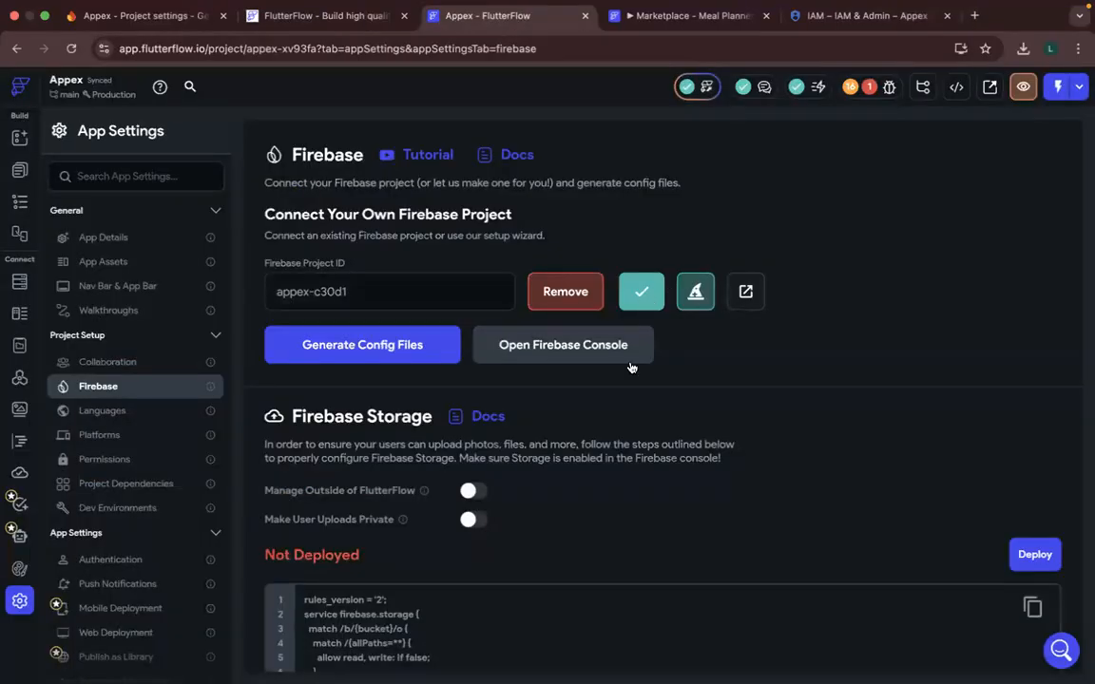
{"action": "scroll", "coordinate": [629, 364], "scroll_direction": "down", "scroll_amount": 3}
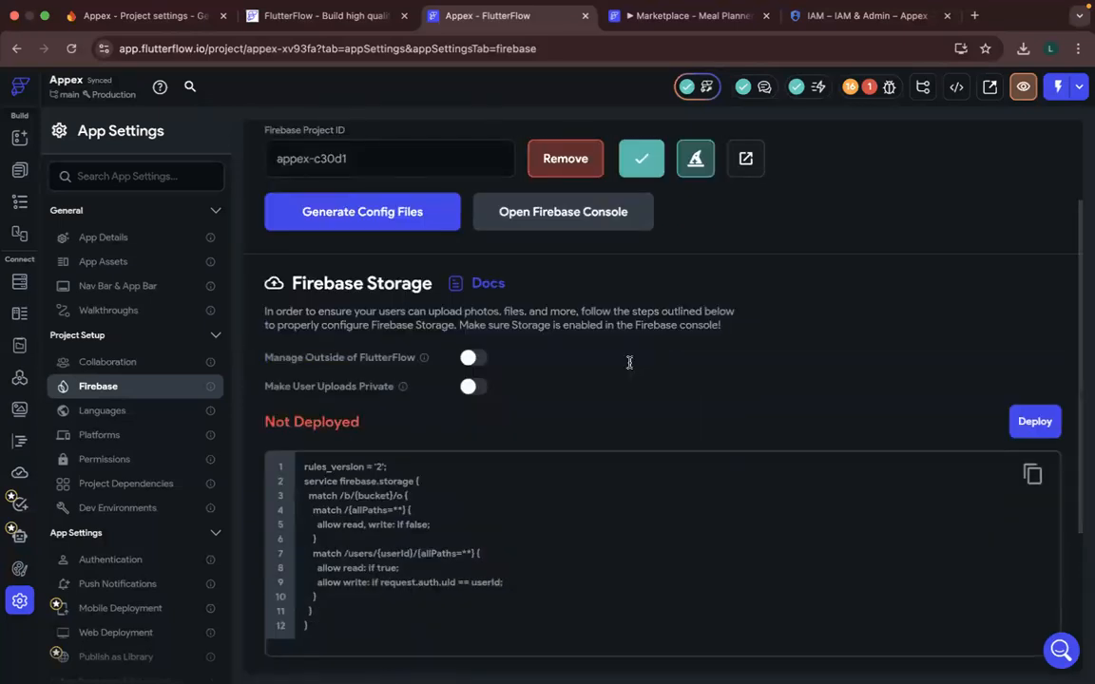
{"action": "scroll", "coordinate": [630, 363], "scroll_direction": "down", "scroll_amount": 3}
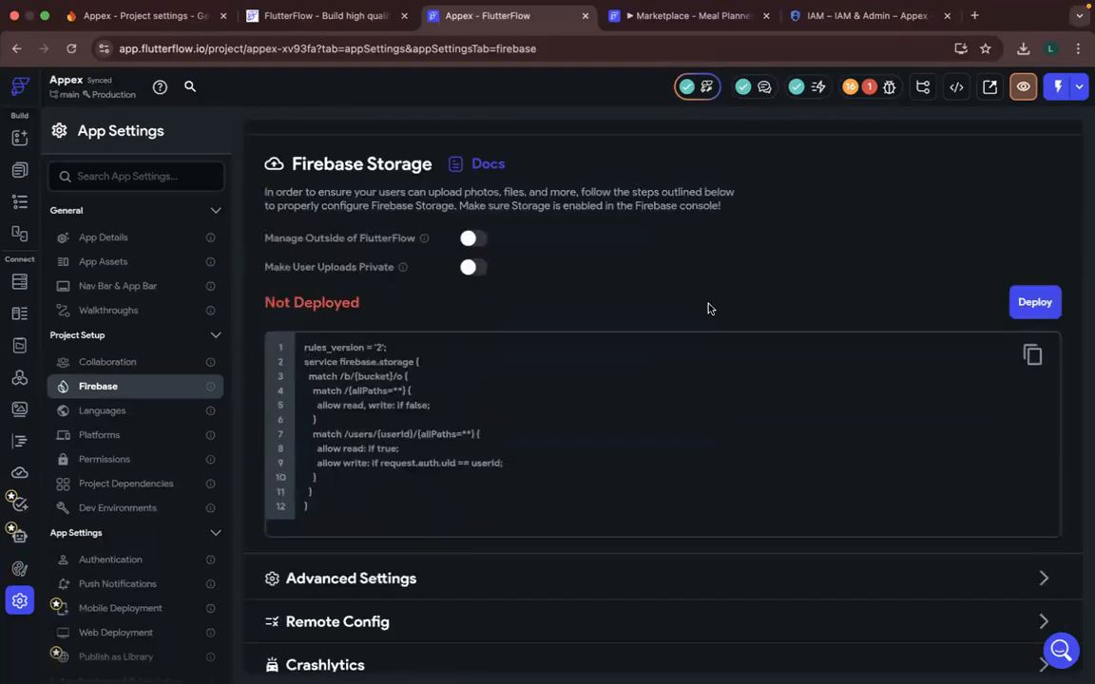
{"action": "scroll", "coordinate": [715, 285], "scroll_direction": "up", "scroll_amount": 2}
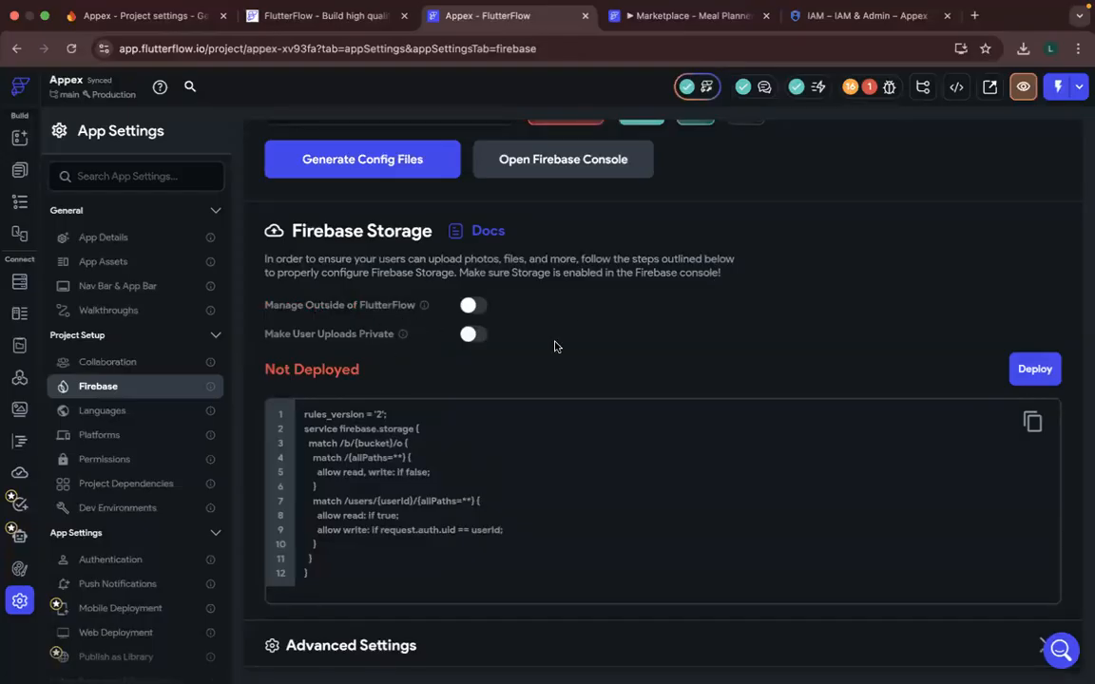
{"action": "scroll", "coordinate": [556, 347], "scroll_direction": "up", "scroll_amount": 4}
{"action": "scroll", "coordinate": [703, 311], "scroll_direction": "up", "scroll_amount": 1}
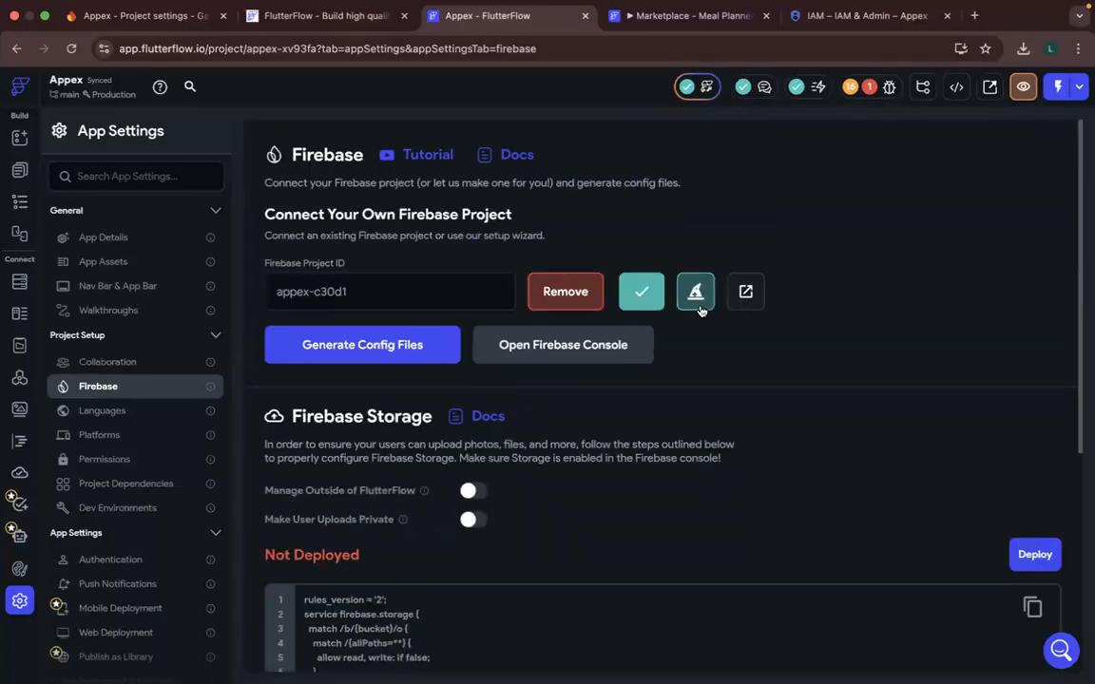
{"action": "left_click", "coordinate": [746, 291]}
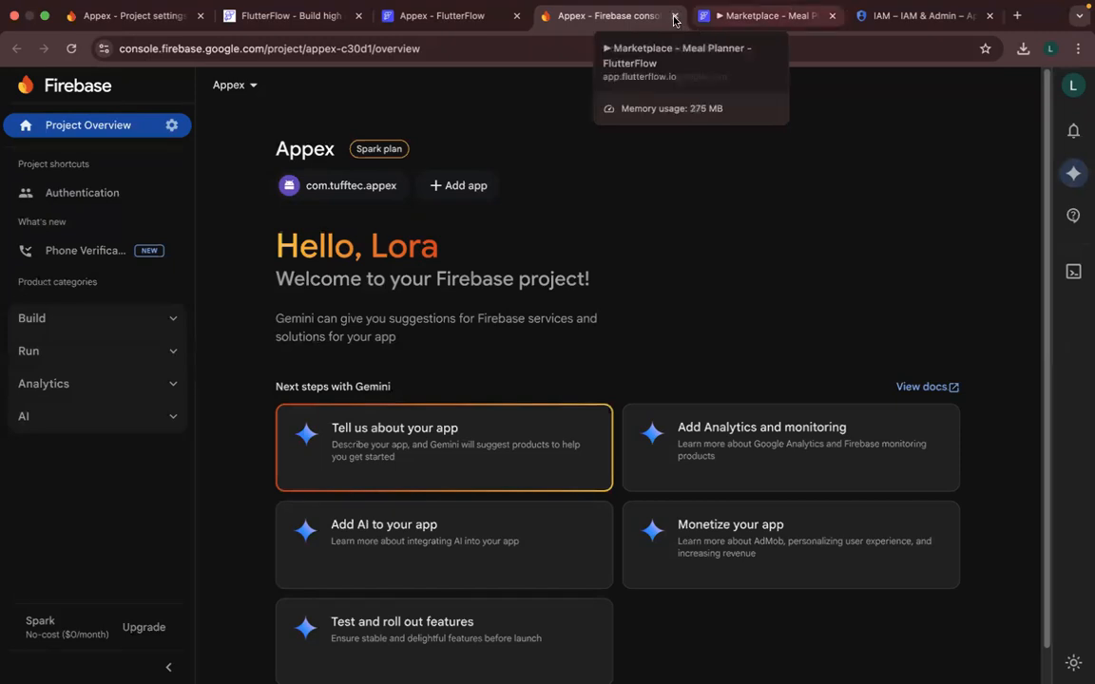
{"action": "key", "text": "super+w"}
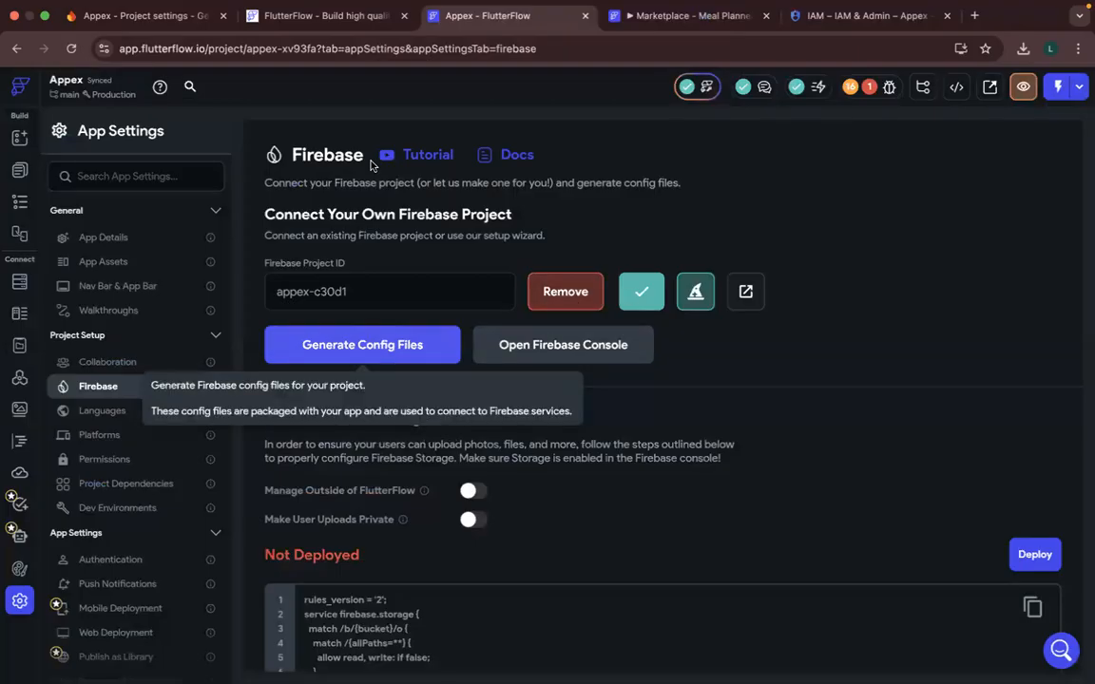
- In the Firebase console's Authentication sign-in methods, enable the Email/Password provider for Appex and save it
{"action": "left_click", "coordinate": [150, 20]}
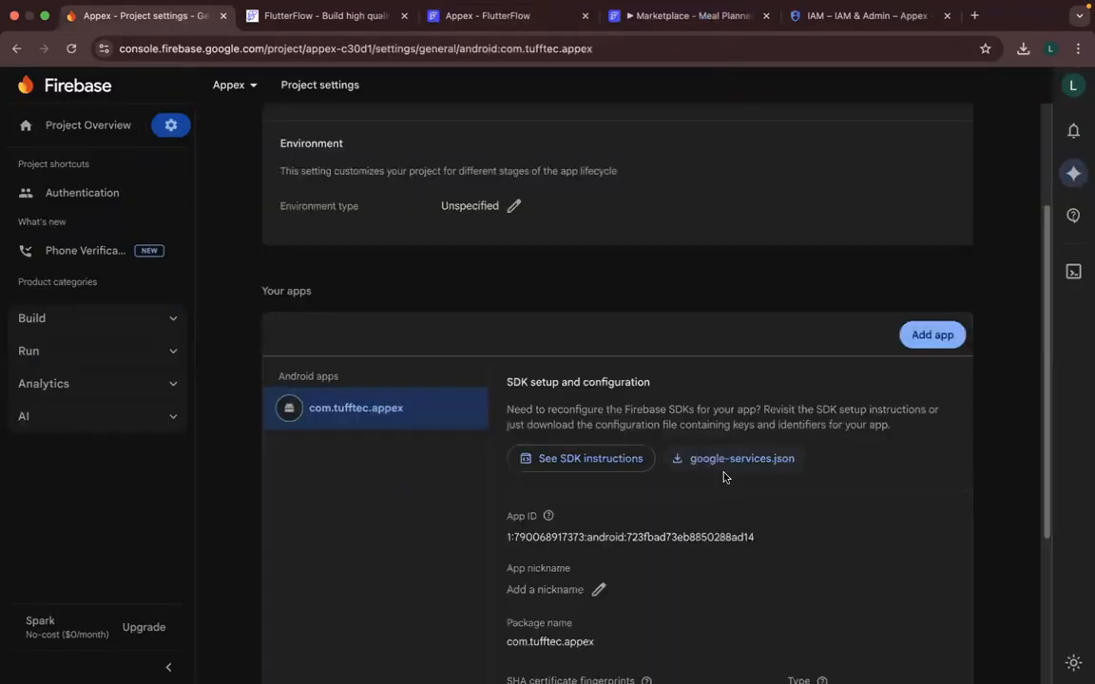
{"action": "scroll", "coordinate": [725, 475], "scroll_direction": "down", "scroll_amount": 1}
{"action": "scroll", "coordinate": [725, 476], "scroll_direction": "up", "scroll_amount": 5}
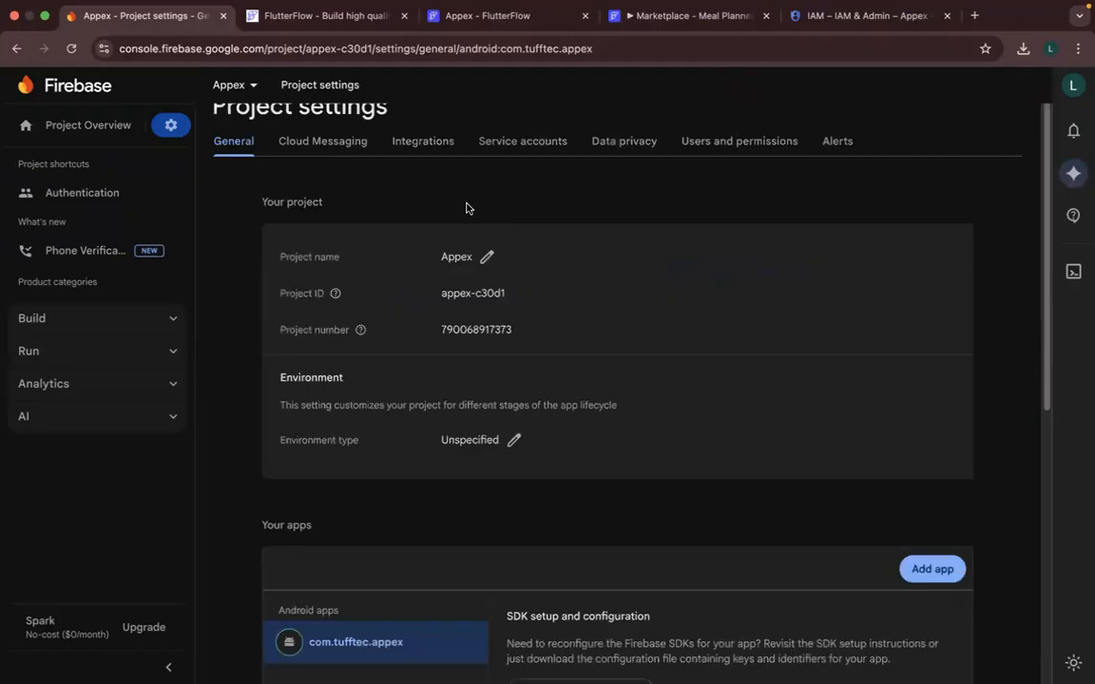
{"action": "left_click", "coordinate": [104, 198]}
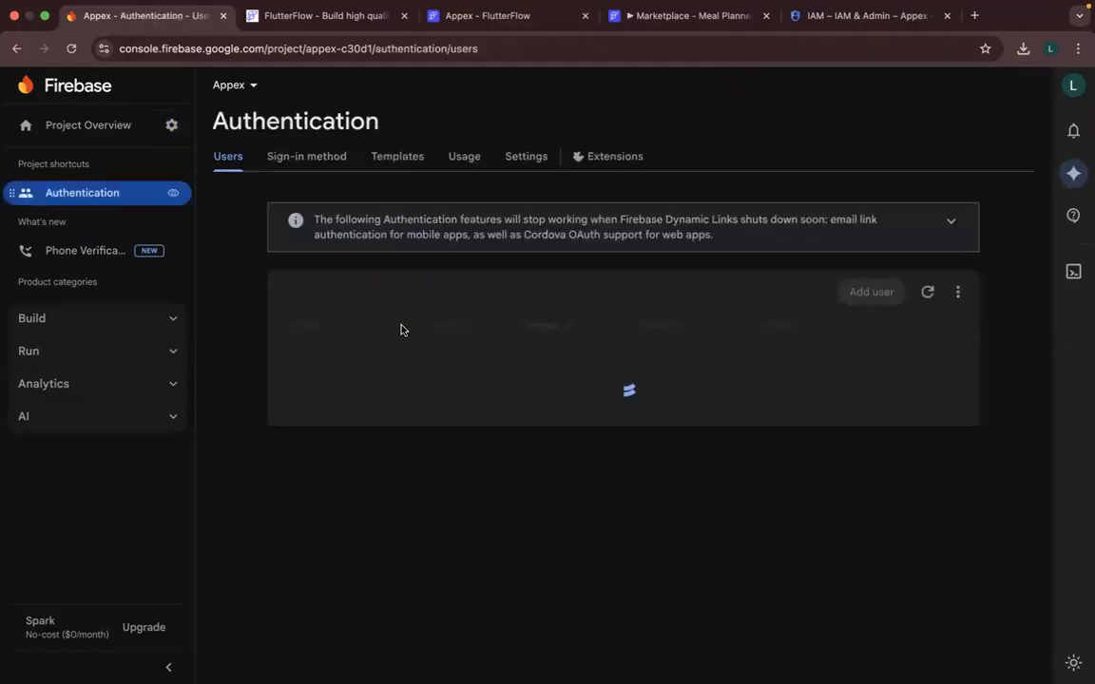
{"action": "left_click", "coordinate": [331, 163]}
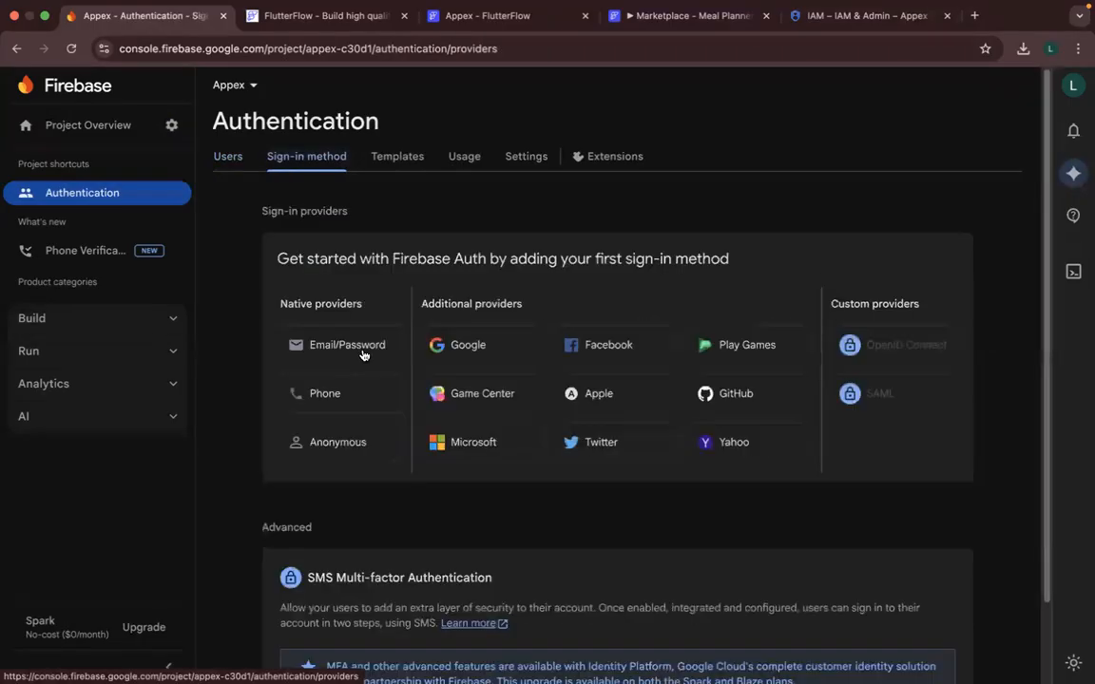
{"action": "left_click", "coordinate": [362, 355]}
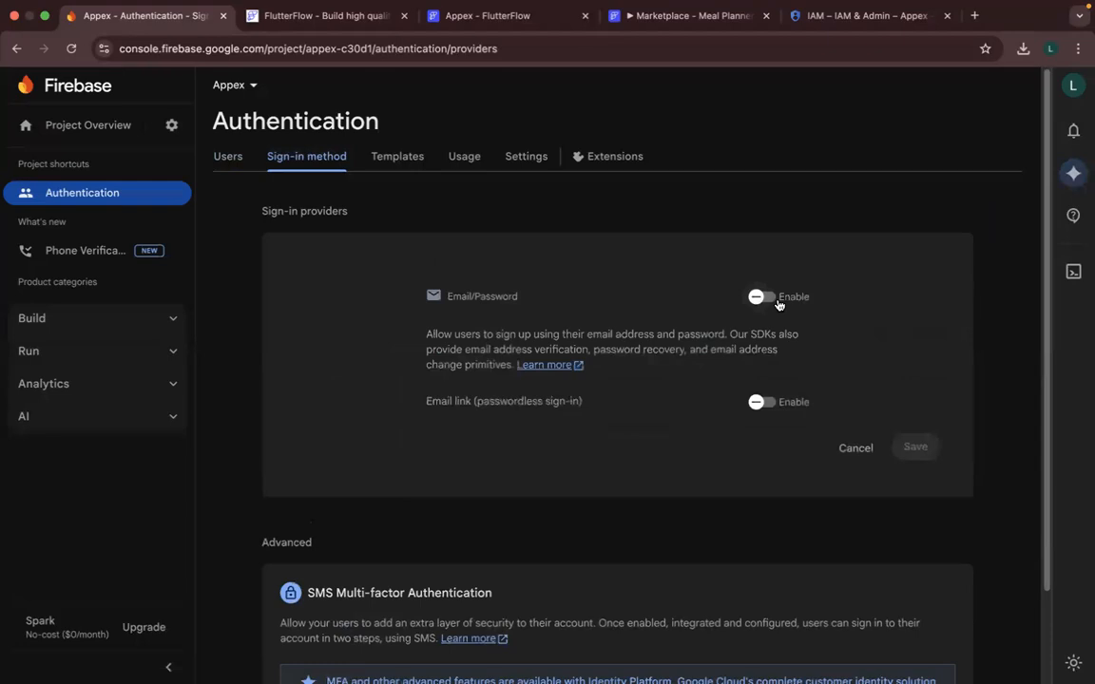
{"action": "left_click", "coordinate": [756, 299]}
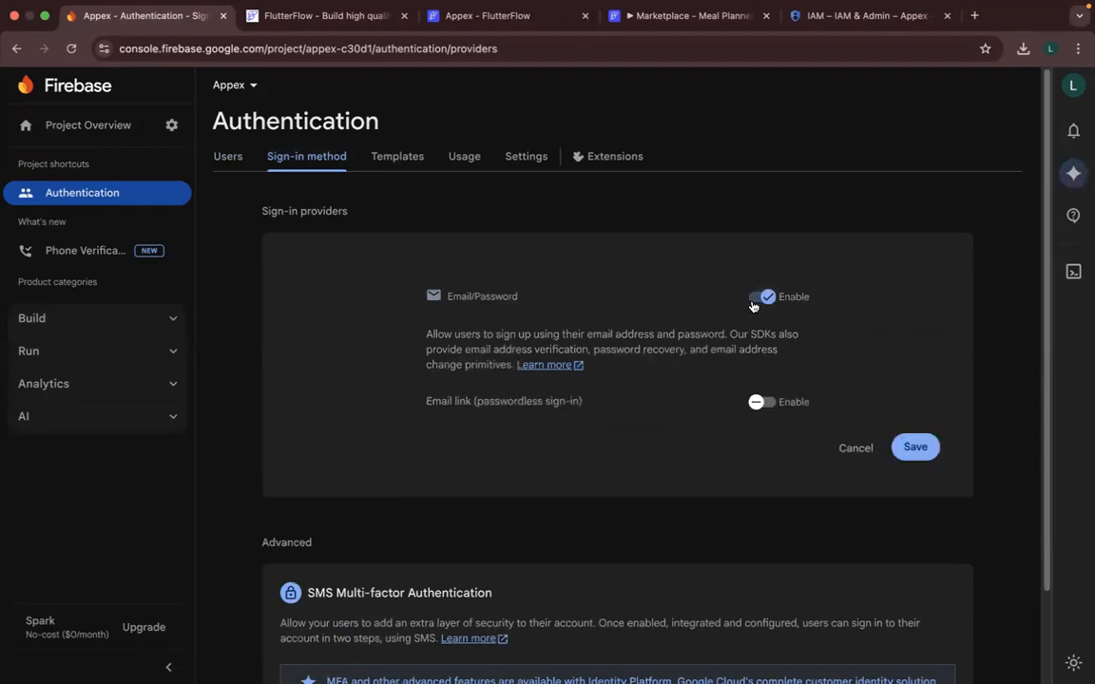
{"action": "left_click", "coordinate": [913, 449]}
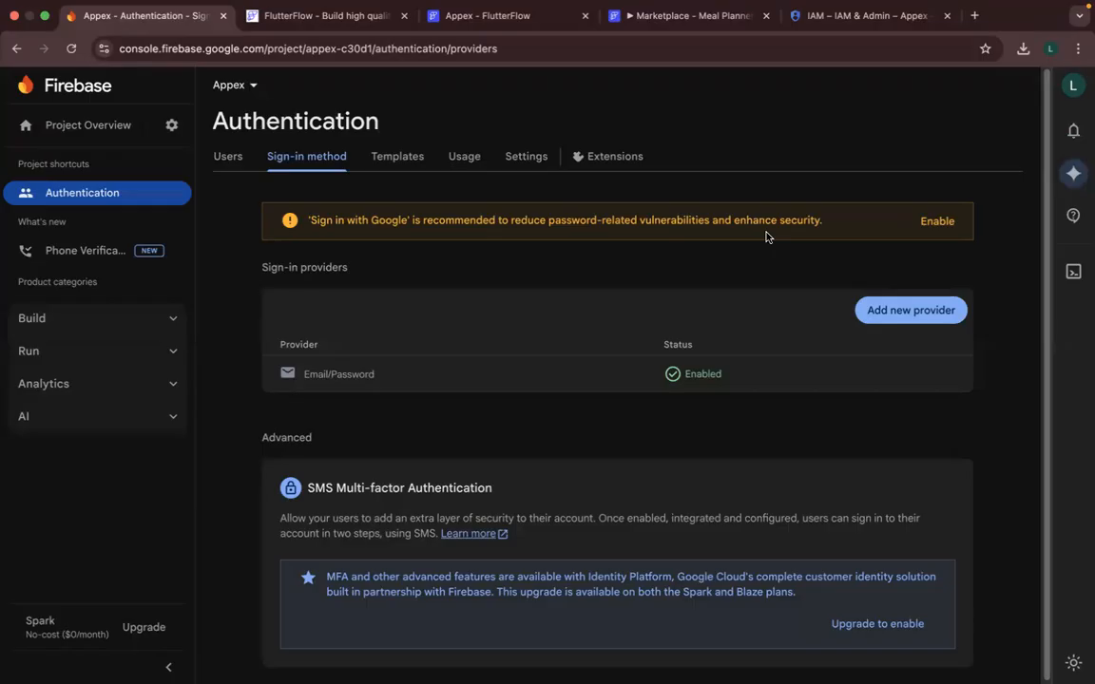
{"action": "left_click", "coordinate": [926, 226]}
{"action": "scroll", "coordinate": [713, 352], "scroll_direction": "down", "scroll_amount": 2}
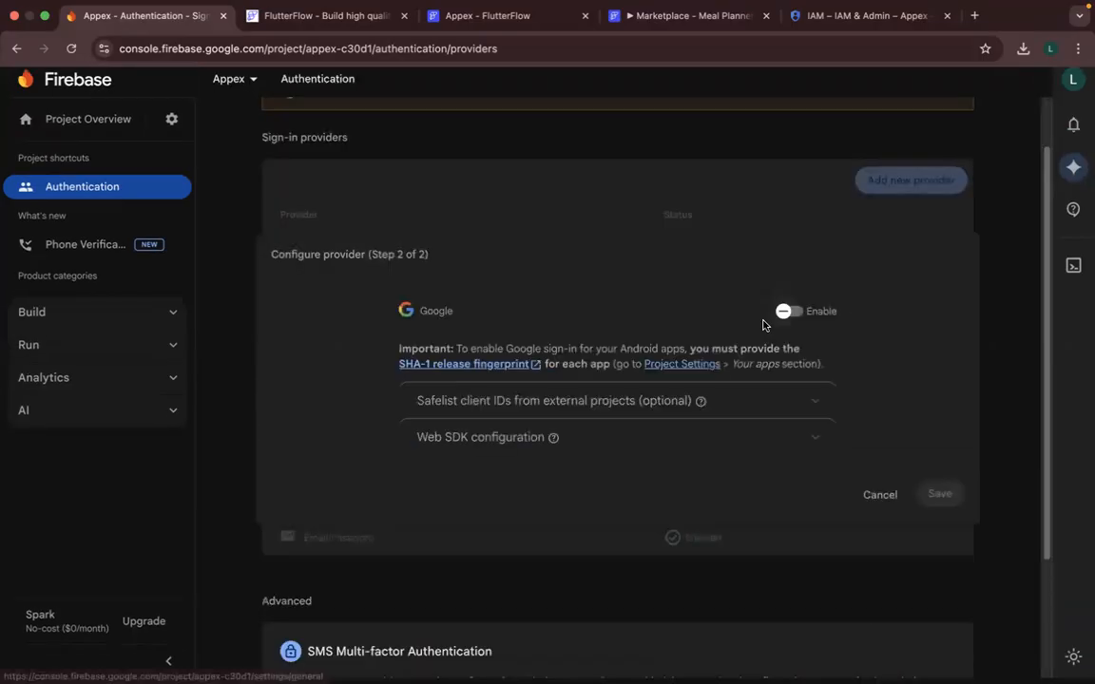
{"action": "left_click", "coordinate": [877, 495]}
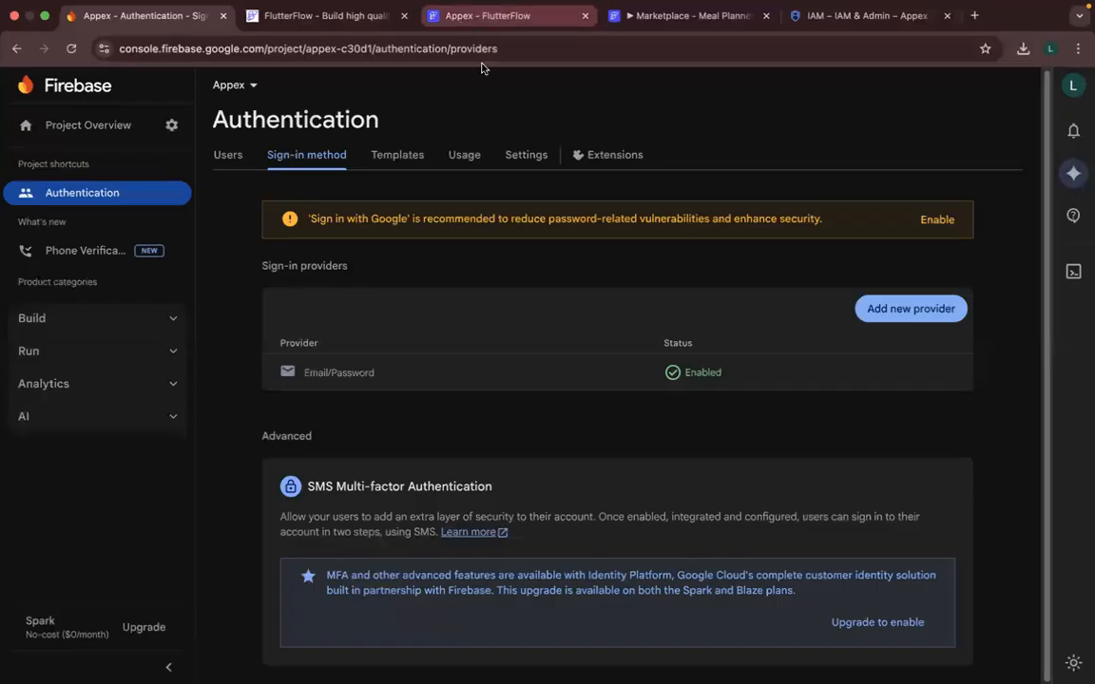
- Return to FlutterFlow and try to deploy the Firebase Storage rules, confirming the deployment
{"action": "left_click", "coordinate": [485, 16]}
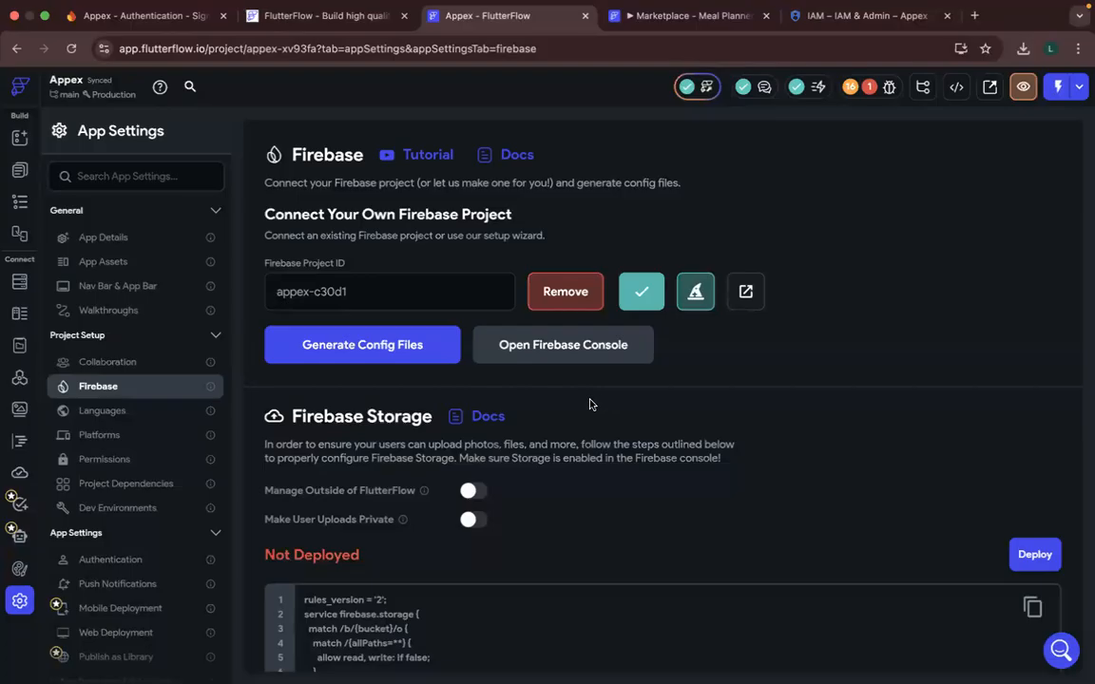
{"action": "scroll", "coordinate": [589, 405], "scroll_direction": "down", "scroll_amount": 3}
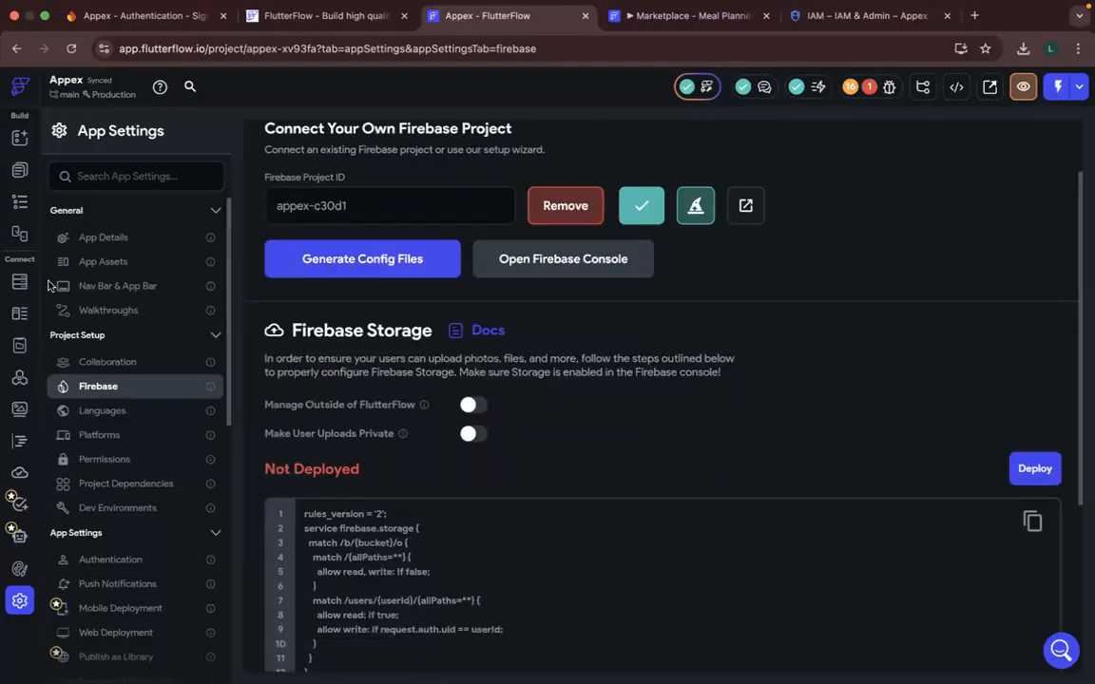
{"action": "scroll", "coordinate": [505, 471], "scroll_direction": "down", "scroll_amount": 3}
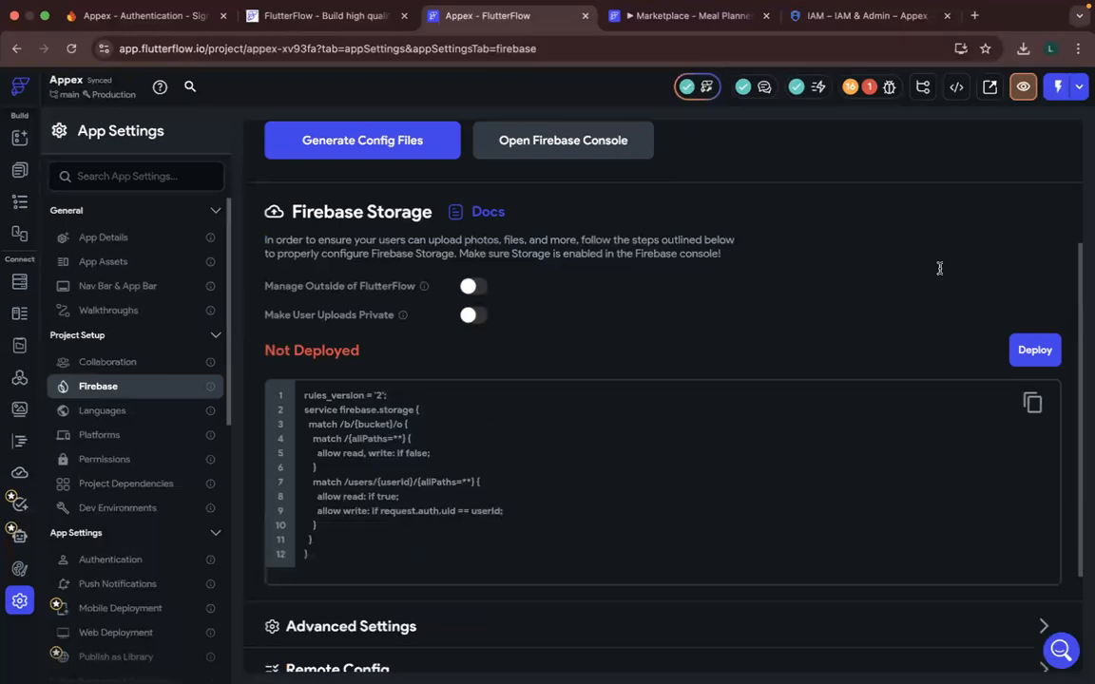
{"action": "scroll", "coordinate": [939, 269], "scroll_direction": "down", "scroll_amount": 3}
{"action": "left_click", "coordinate": [1036, 254]}
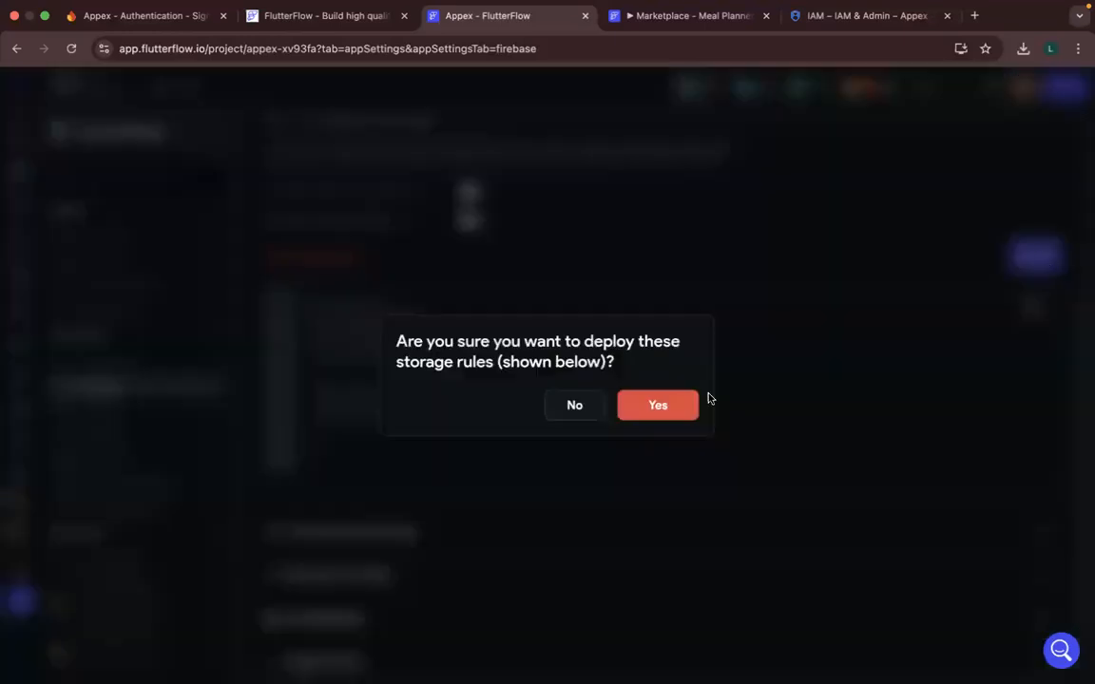
{"action": "left_click", "coordinate": [650, 407]}
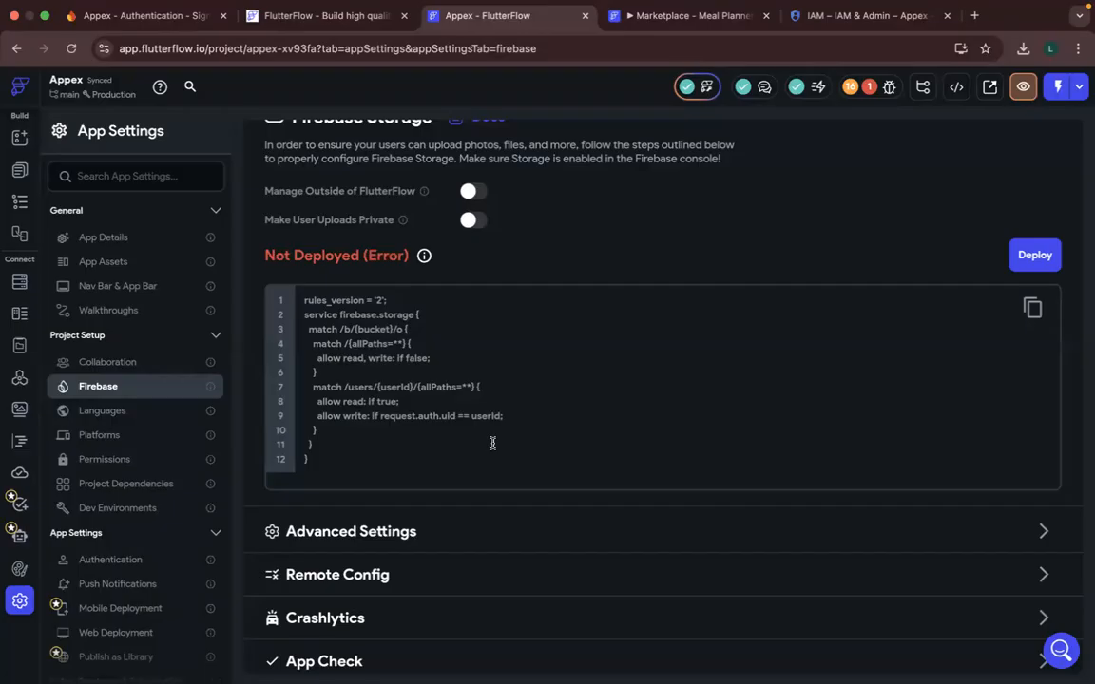
{"action": "scroll", "coordinate": [492, 443], "scroll_direction": "up", "scroll_amount": 2}
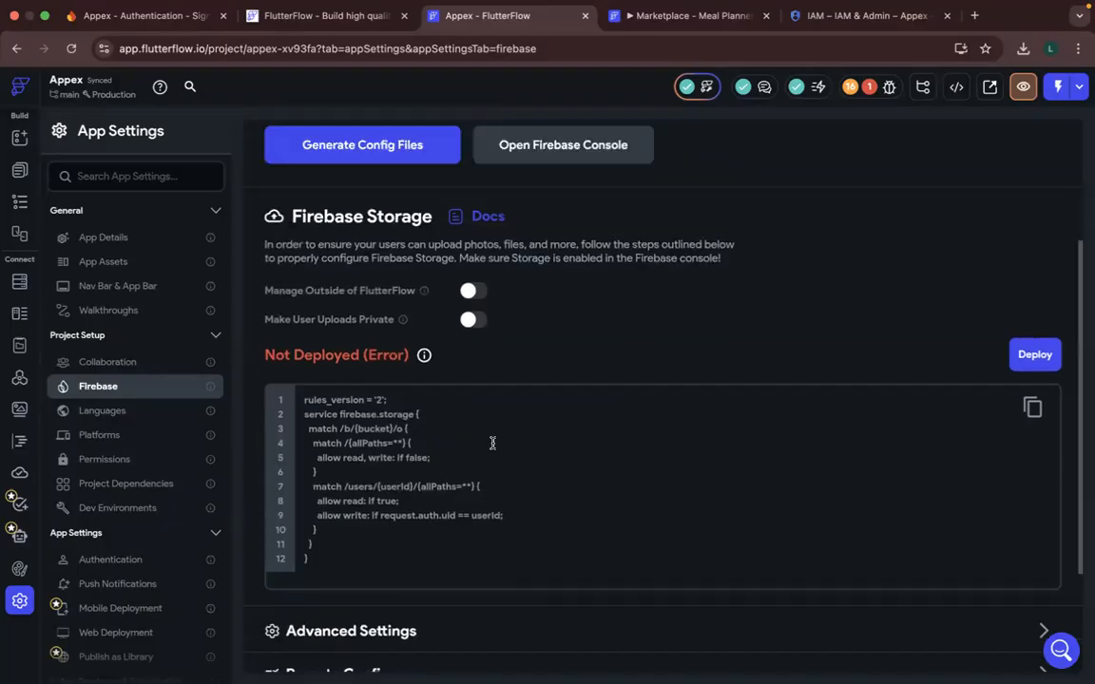
{"action": "scroll", "coordinate": [493, 443], "scroll_direction": "down", "scroll_amount": 3}
{"action": "key", "text": "ctrl+Up"}
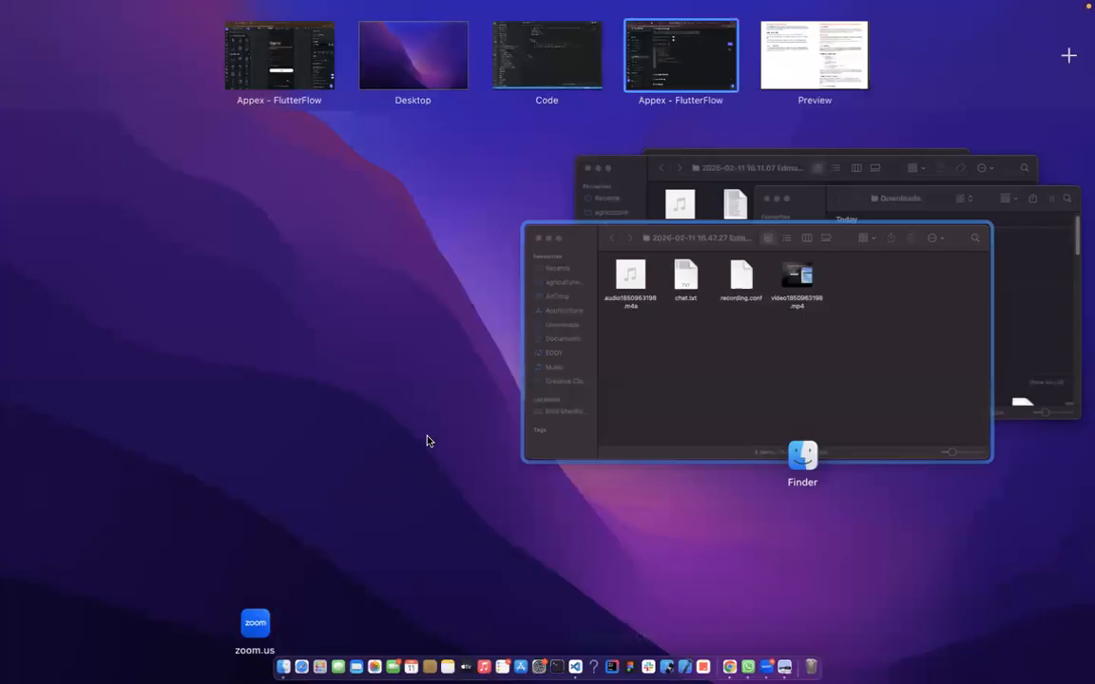
{"action": "left_click", "coordinate": [428, 441]}
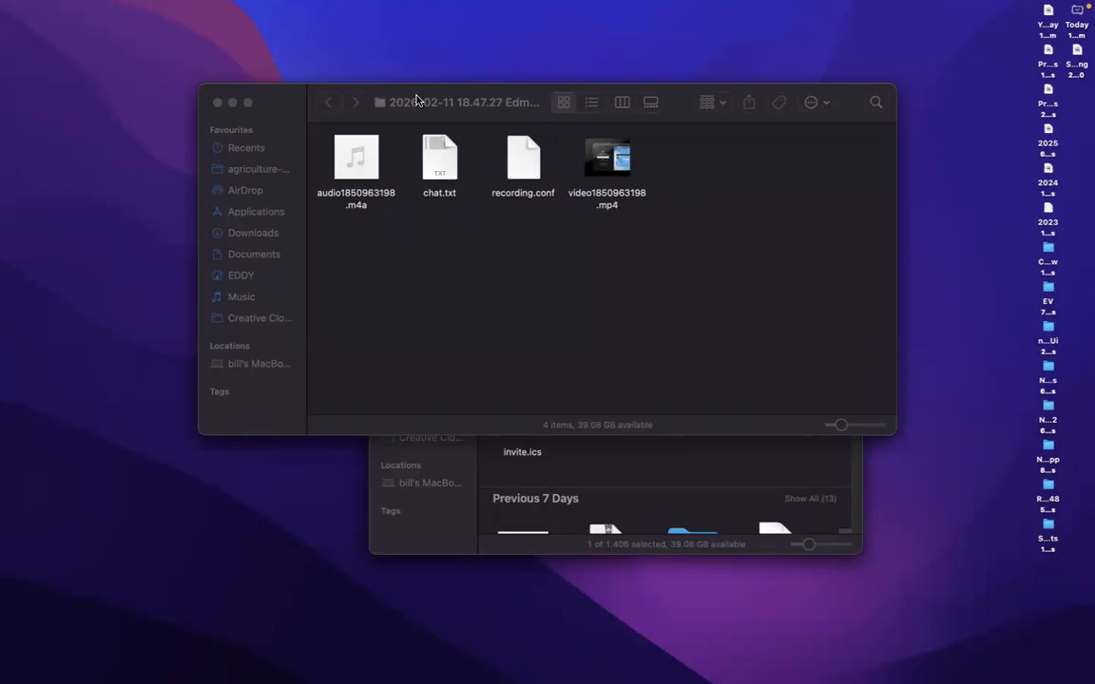
- Examine the Firebase Storage rules, Advanced Settings and Remote Config sections of the FlutterFlow Firebase settings
{"action": "key", "text": "ctrl+Right"}
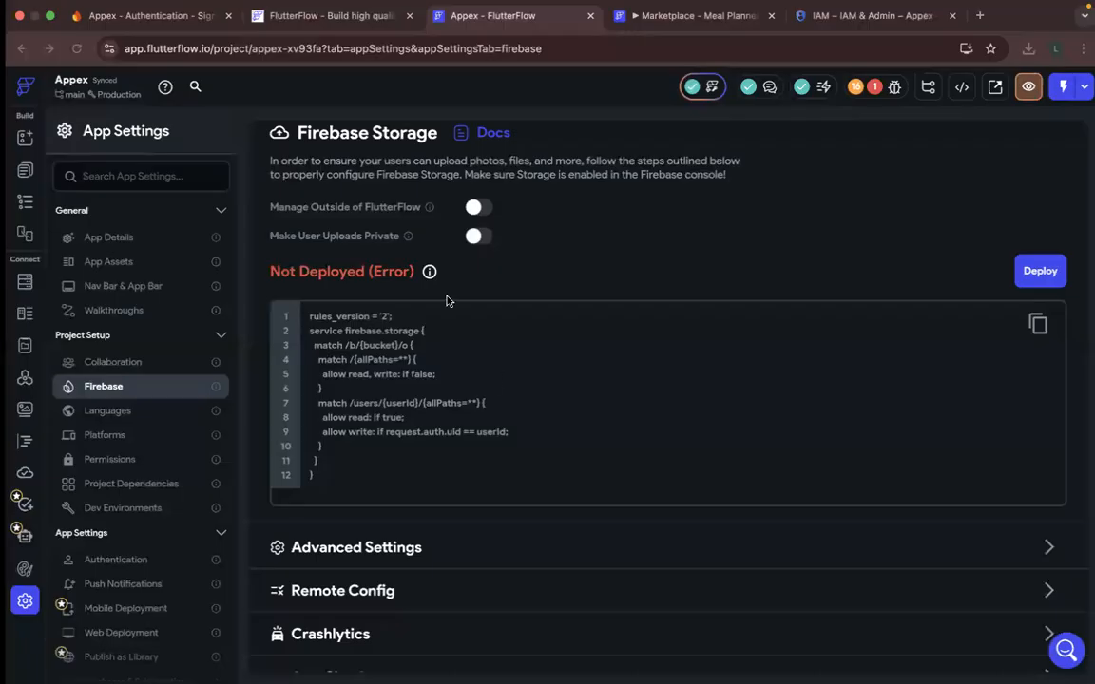
{"action": "scroll", "coordinate": [446, 302], "scroll_direction": "down", "scroll_amount": 1}
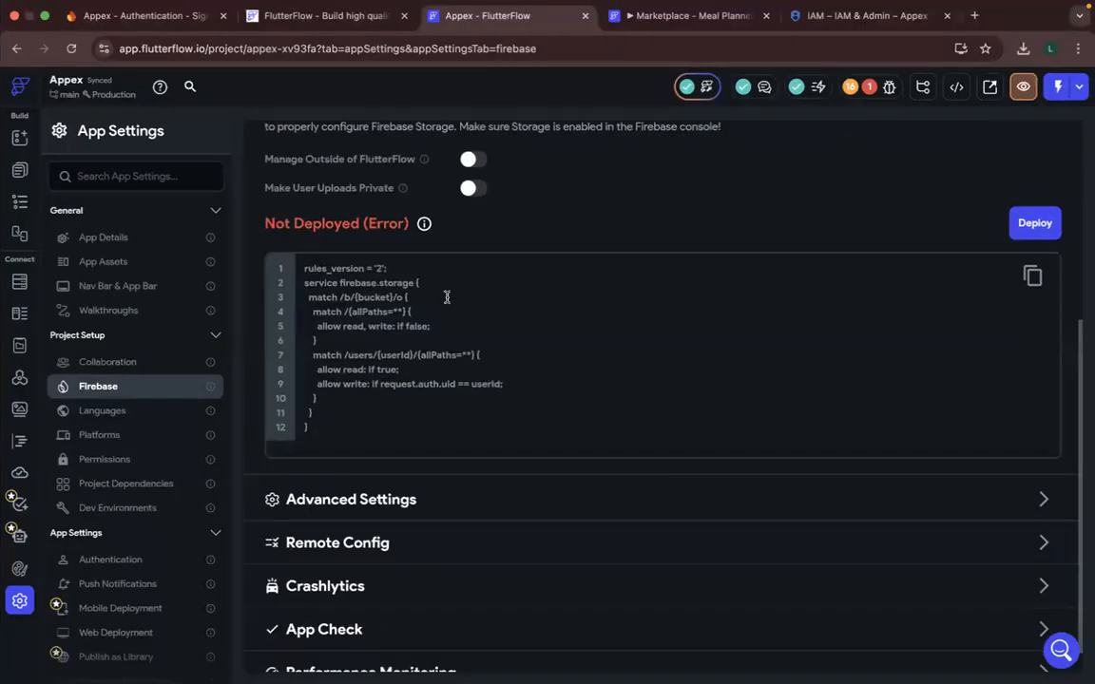
{"action": "scroll", "coordinate": [488, 447], "scroll_direction": "down", "scroll_amount": 1}
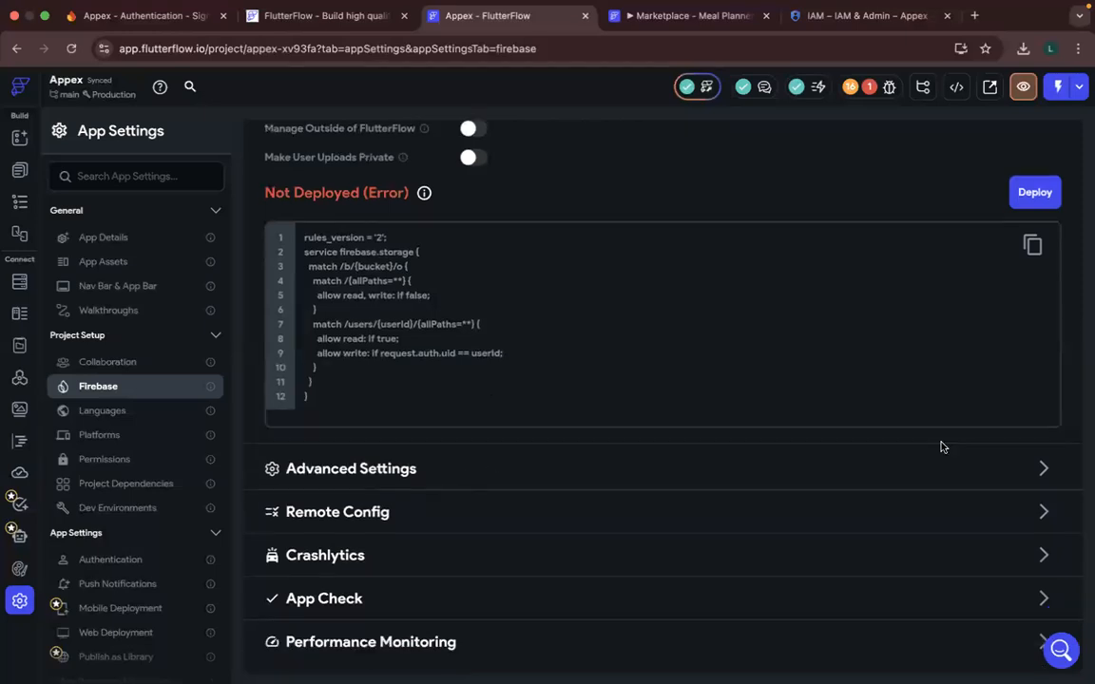
{"action": "left_click", "coordinate": [1043, 479]}
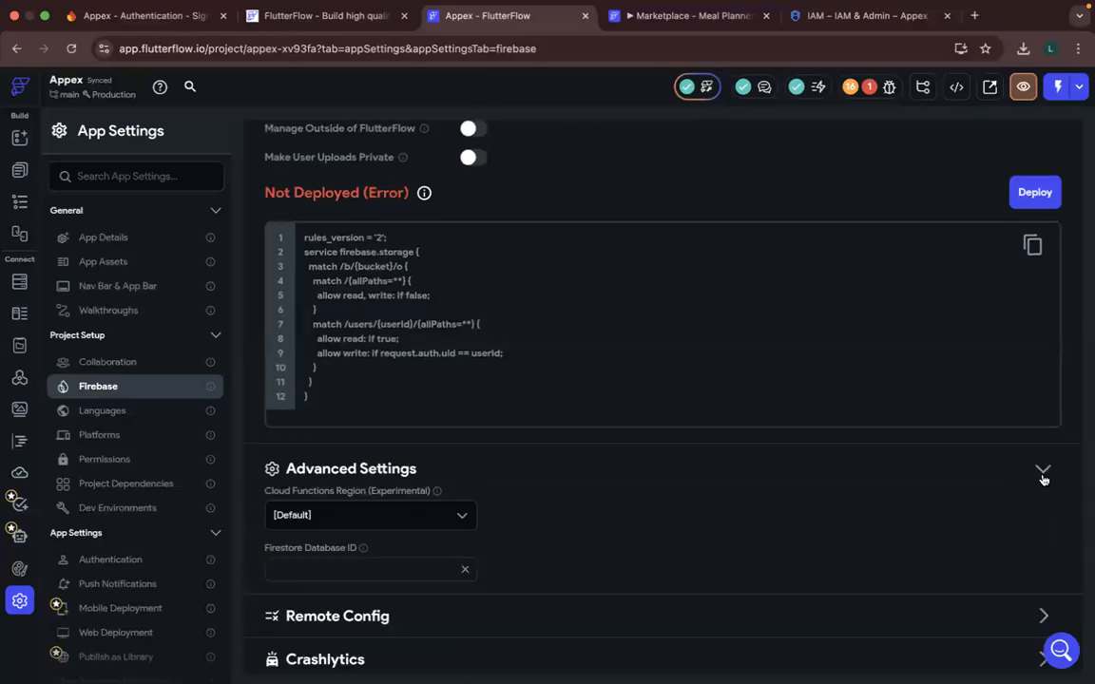
{"action": "left_click", "coordinate": [1042, 479]}
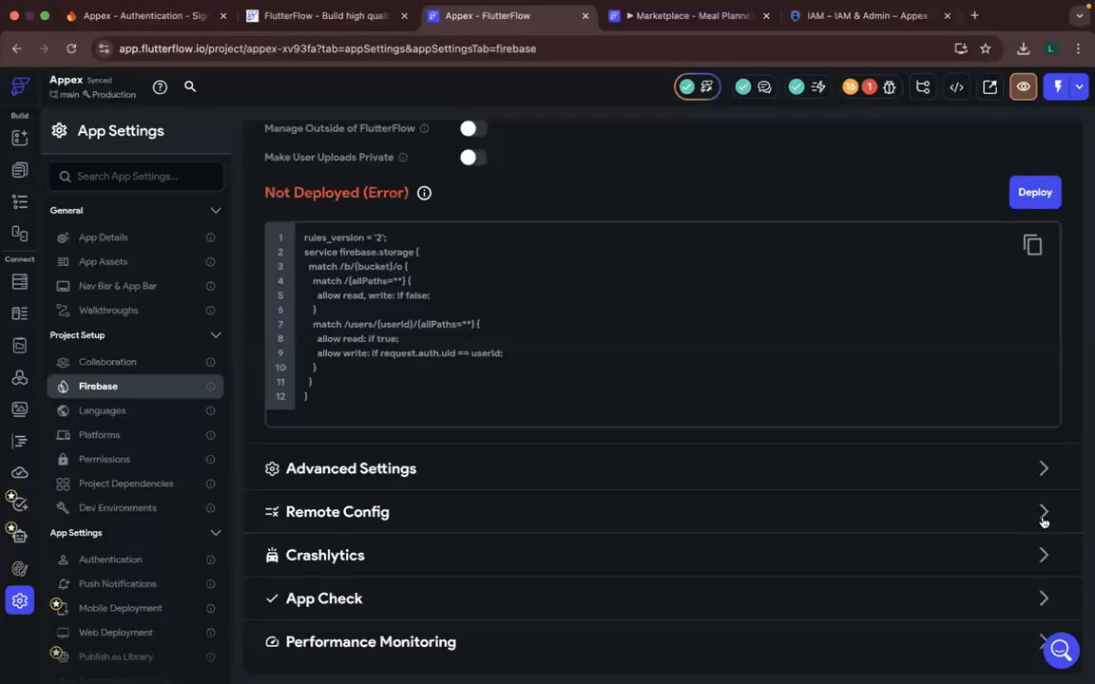
{"action": "left_click", "coordinate": [1043, 518]}
{"action": "scroll", "coordinate": [785, 269], "scroll_direction": "up", "scroll_amount": 5}
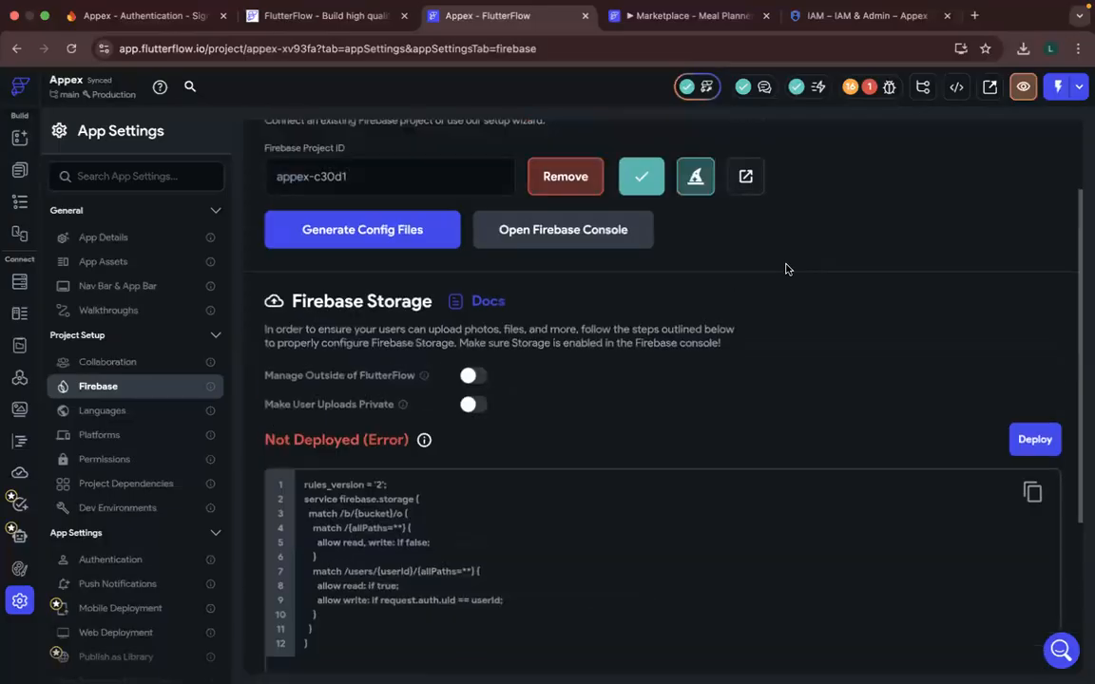
{"action": "scroll", "coordinate": [533, 465], "scroll_direction": "down", "scroll_amount": 3}
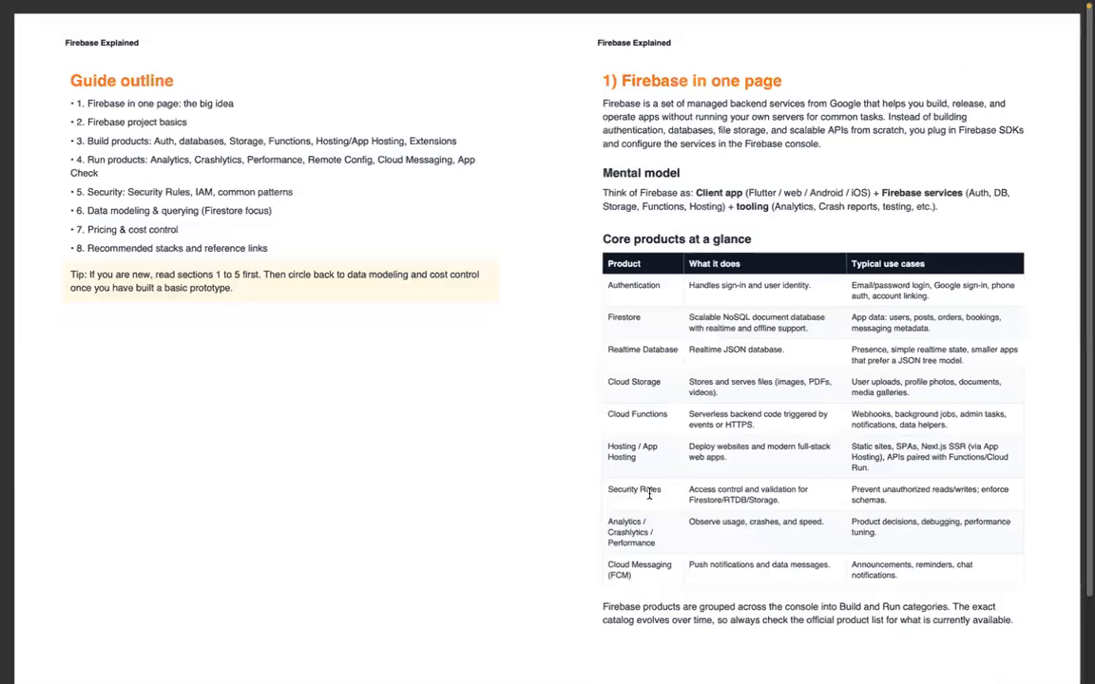
- Switch to the Firebase Explained guide and read the Security Rules entry in the core products table
{"action": "scroll", "coordinate": [649, 493], "scroll_direction": "up", "scroll_amount": 5}
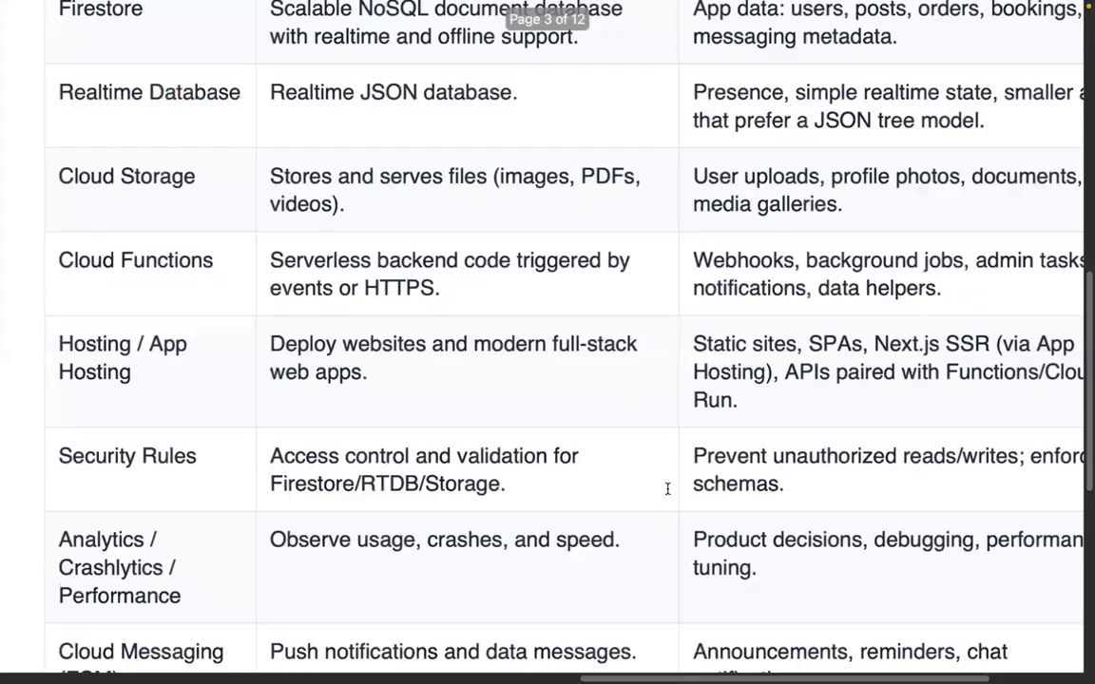
{"action": "scroll", "coordinate": [667, 489], "scroll_direction": "down", "scroll_amount": 1}
{"action": "scroll", "coordinate": [668, 489], "scroll_direction": "right", "scroll_amount": 1}
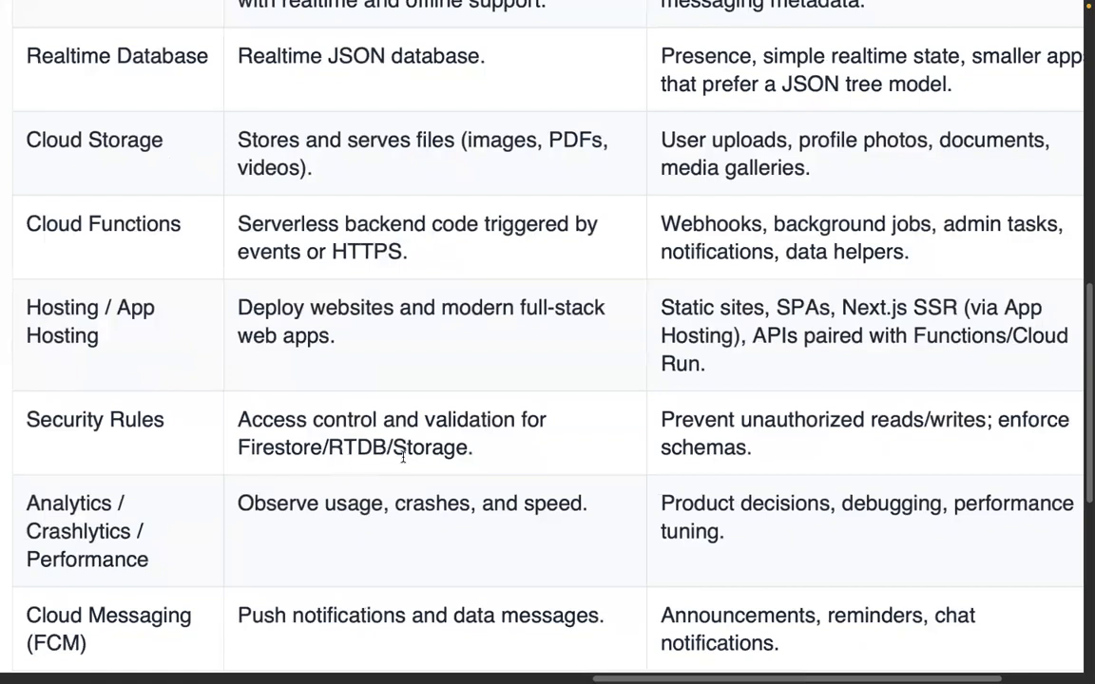
{"action": "scroll", "coordinate": [555, 464], "scroll_direction": "right", "scroll_amount": 2}
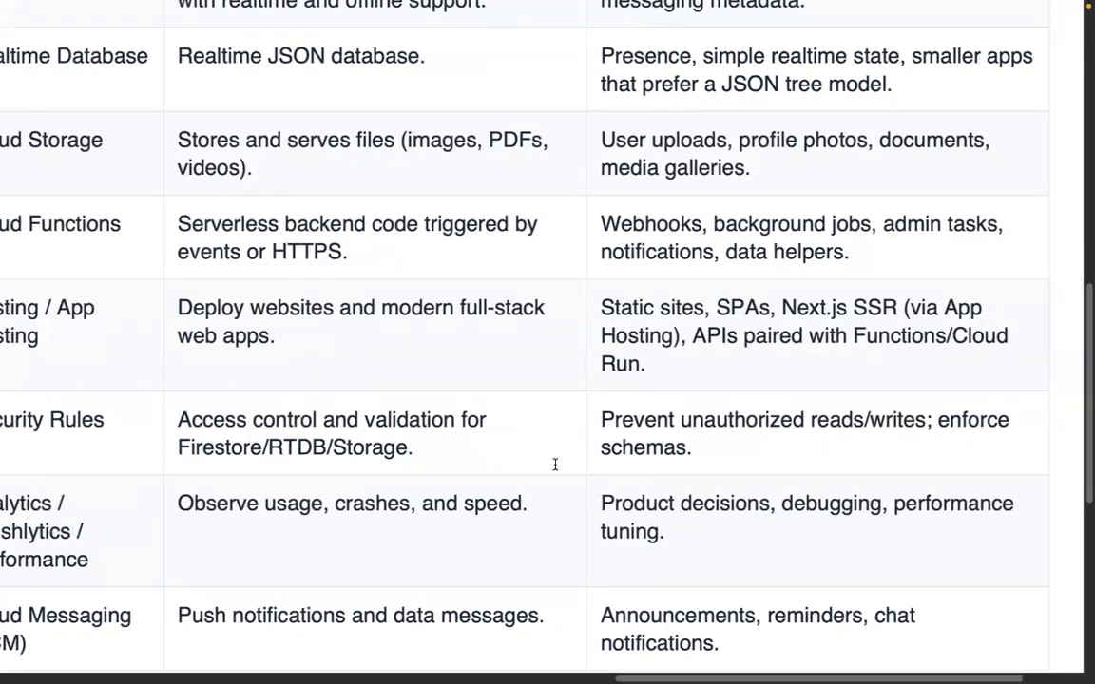
{"action": "scroll", "coordinate": [555, 464], "scroll_direction": "right", "scroll_amount": 1}
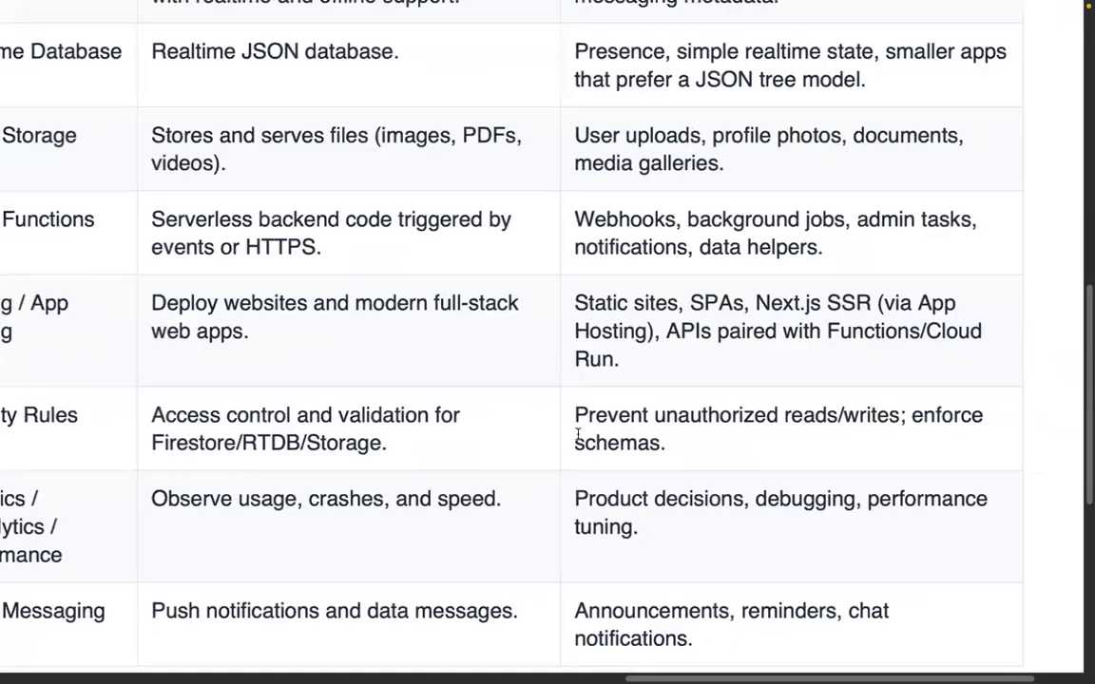
{"action": "scroll", "coordinate": [526, 428], "scroll_direction": "down", "scroll_amount": 5}
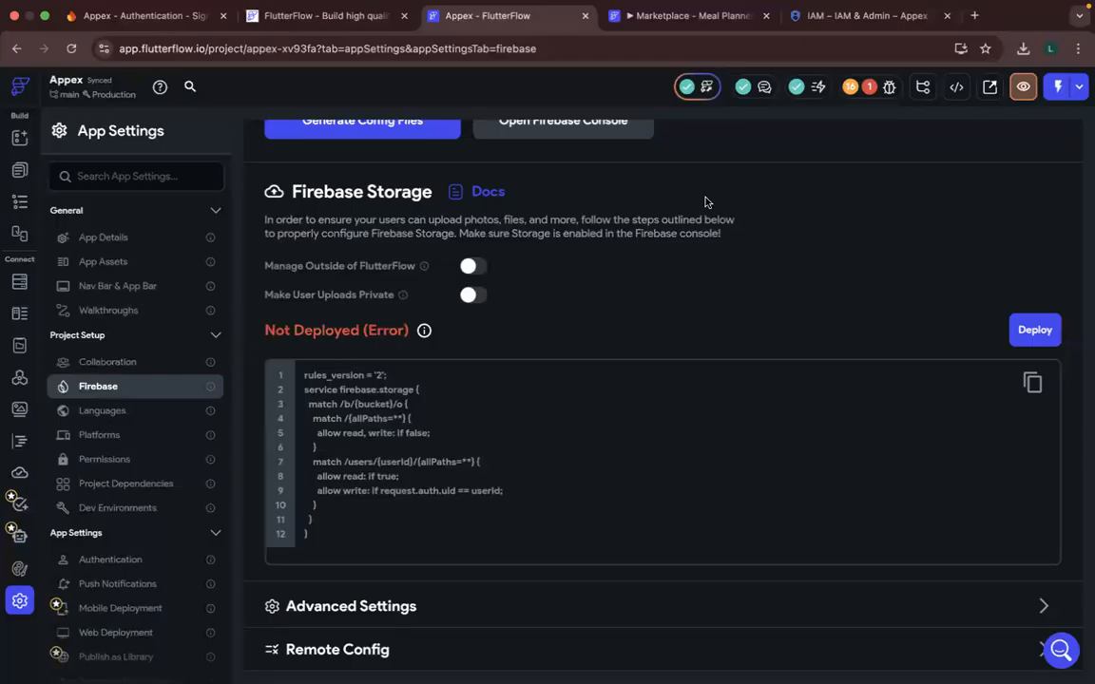
- Return to FlutterFlow and review the project's error in the issues list
{"action": "left_click", "coordinate": [866, 87]}
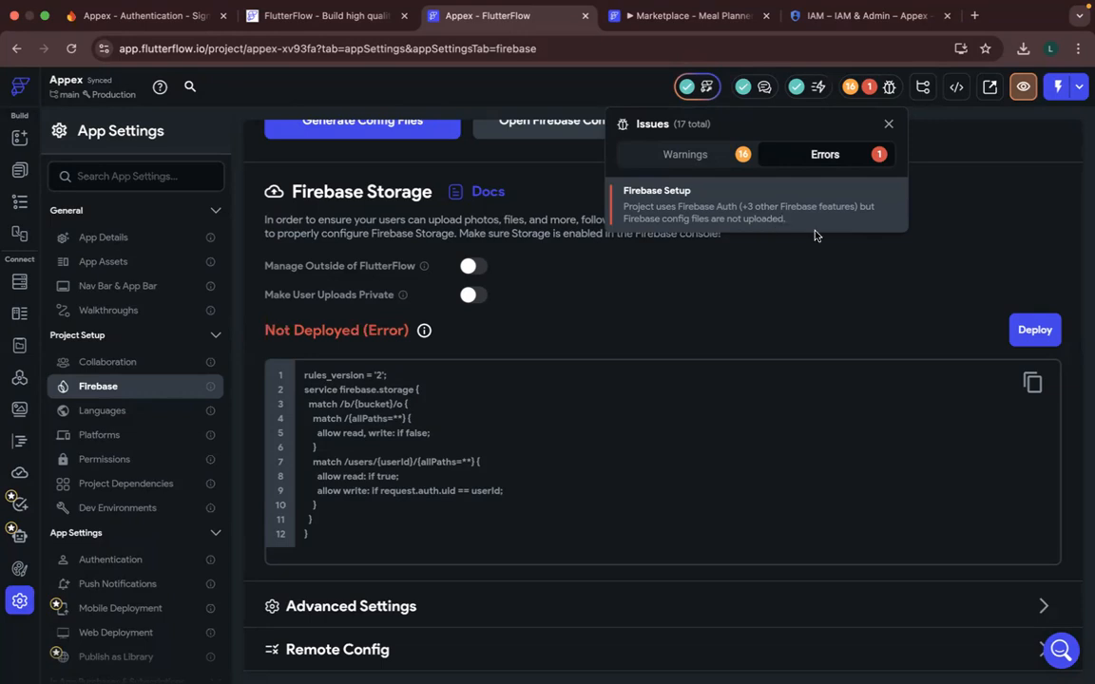
{"action": "left_click", "coordinate": [889, 123]}
{"action": "scroll", "coordinate": [615, 240], "scroll_direction": "up", "scroll_amount": 3}
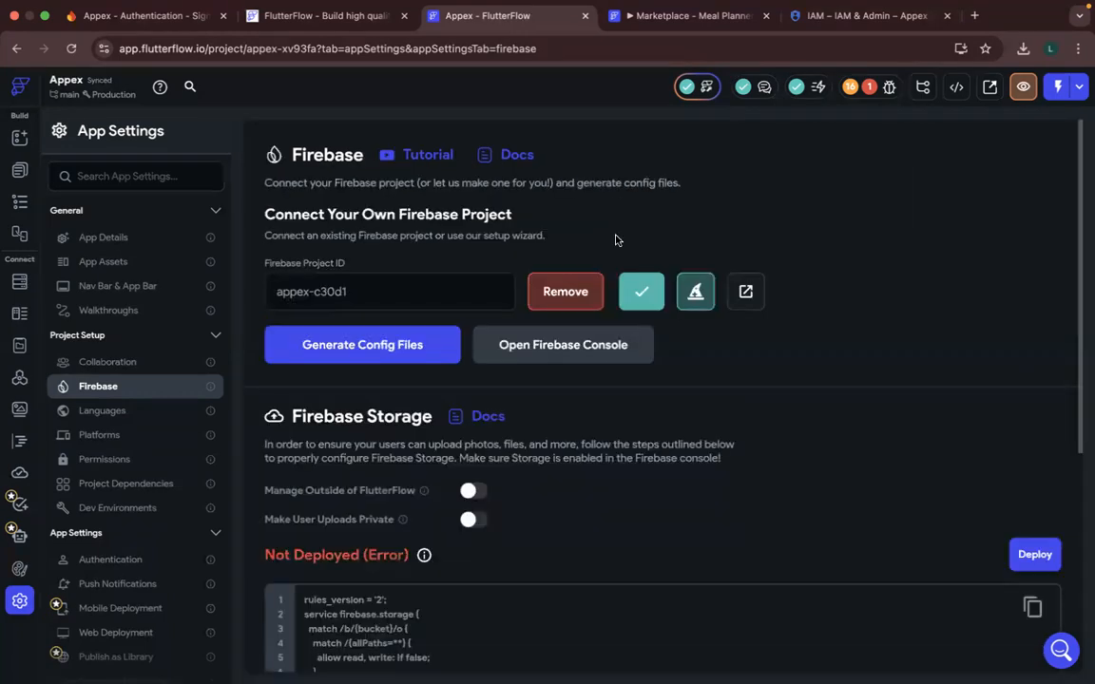
- Open the config file generation dialog and look up the registered Android app's package name in the Firebase console's general project settings
{"action": "left_click", "coordinate": [387, 359]}
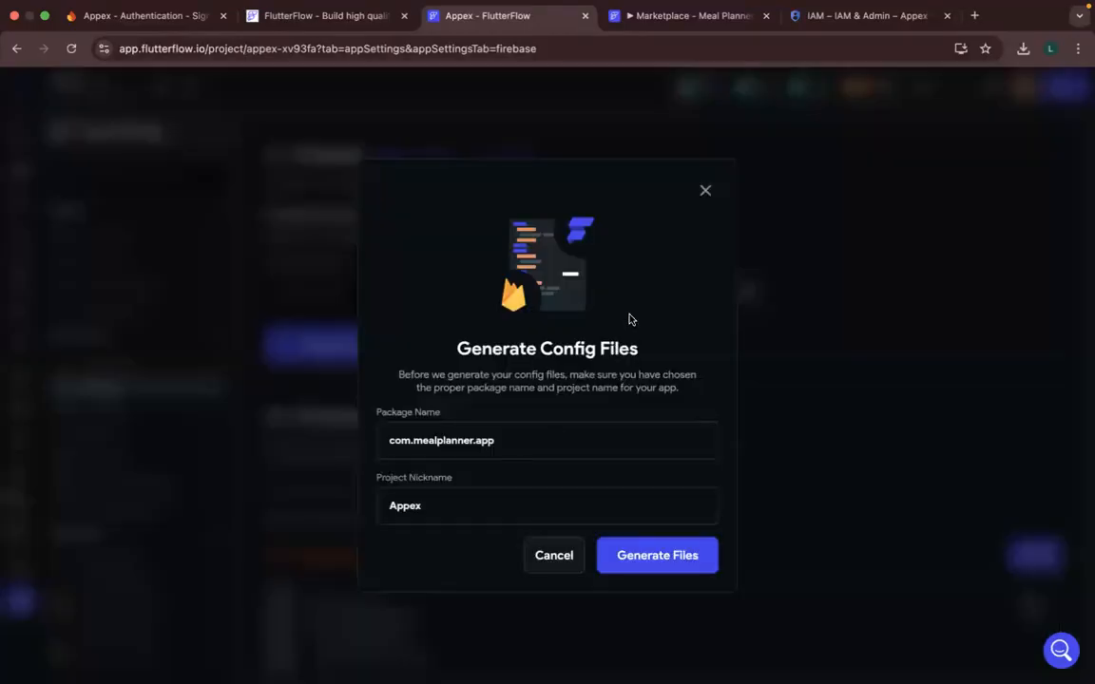
{"action": "key", "text": "super+Tab"}
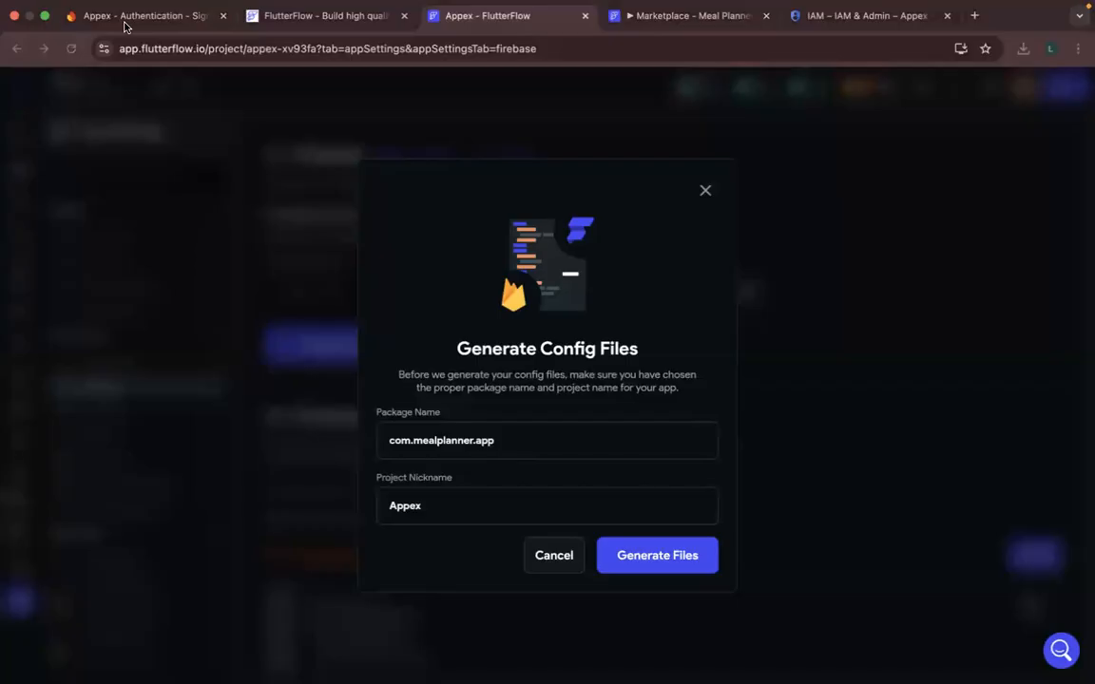
{"action": "left_click", "coordinate": [124, 21]}
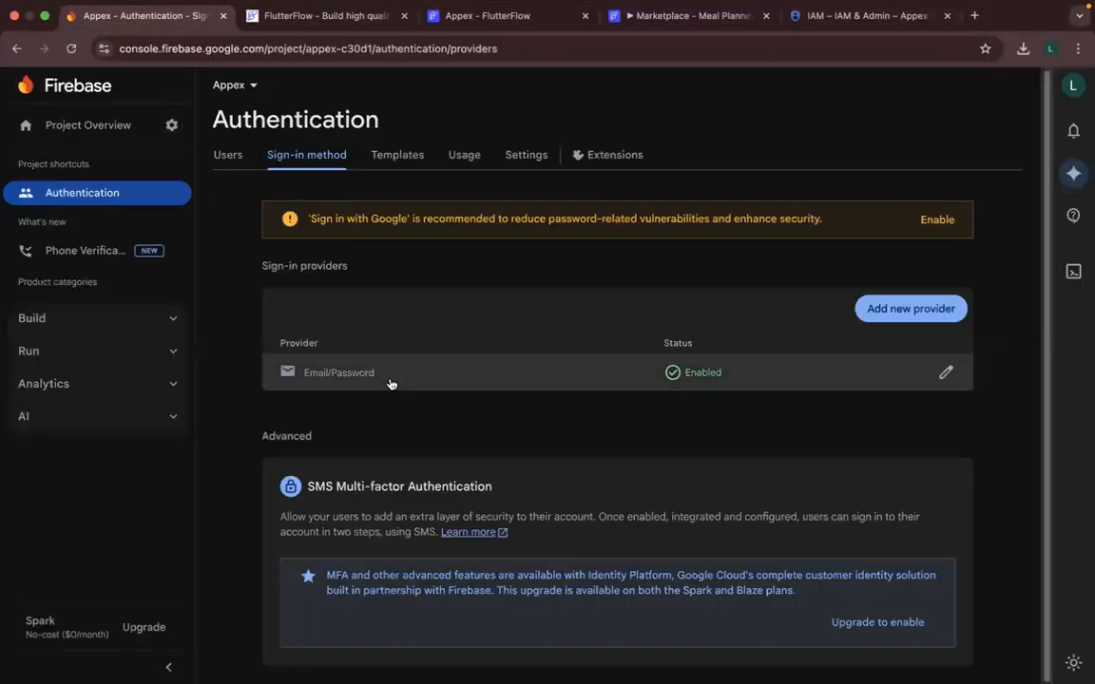
{"action": "left_click", "coordinate": [170, 125]}
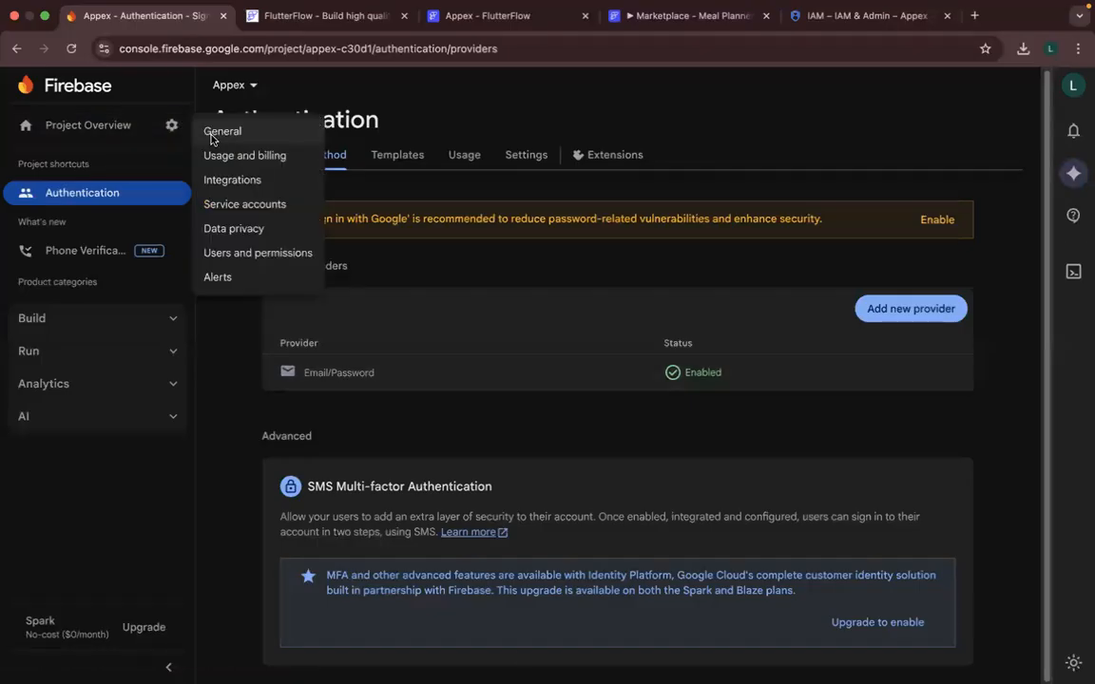
{"action": "left_click", "coordinate": [211, 139]}
{"action": "scroll", "coordinate": [477, 594], "scroll_direction": "down", "scroll_amount": 5}
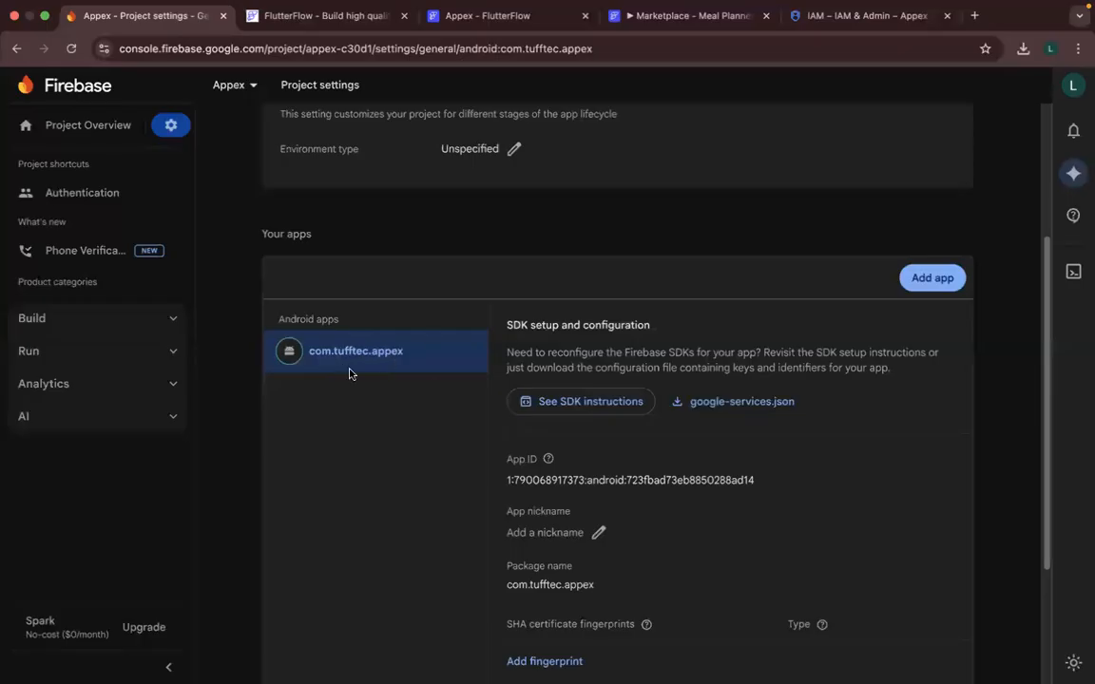
{"action": "left_click", "coordinate": [443, 16]}
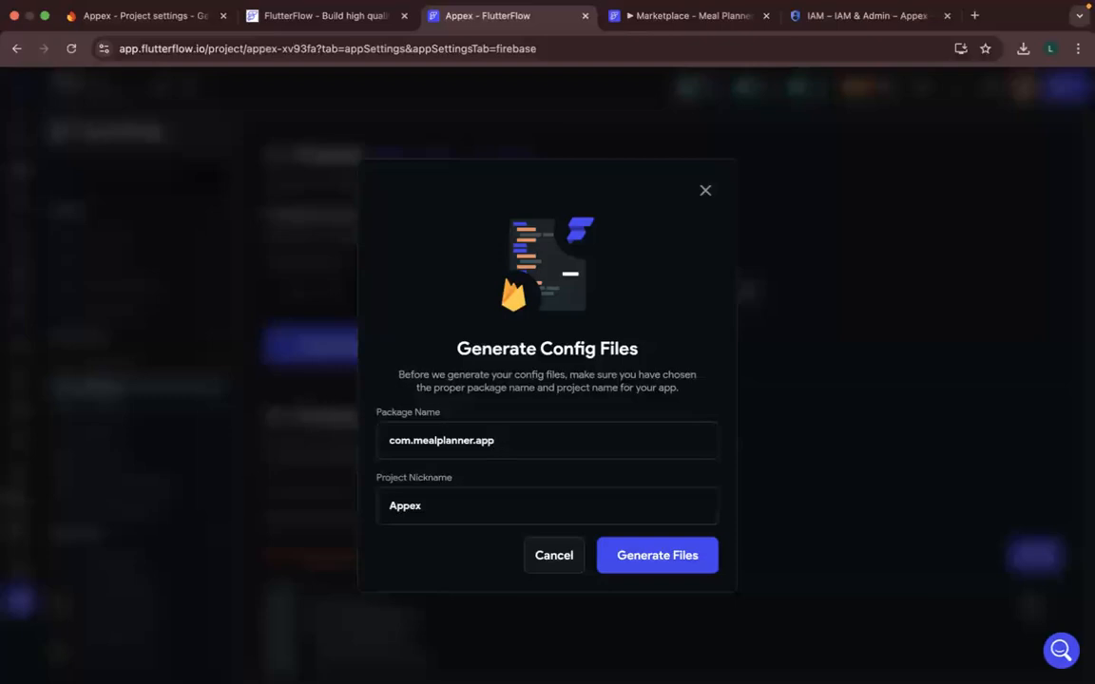
- Try to generate the Firebase config files with the package name changed to com.tufftec.appex
{"action": "type", "text": "ex"}
{"action": "key", "text": "BackSpace"}
{"action": "key", "text": "BackSpace"}
{"action": "key", "text": "BackSpace"}
{"action": "key", "text": "BackSpace"}
{"action": "key", "text": "BackSpace"}
{"action": "key", "text": "BackSpace"}
{"action": "key", "text": "BackSpace"}
{"action": "key", "text": "BackSpace"}
{"action": "key", "text": "BackSpace"}
{"action": "key", "text": "BackSpace"}
{"action": "key", "text": "BackSpace"}
{"action": "type", "text": "tufftec"}
{"action": "left_click", "coordinate": [646, 569]}
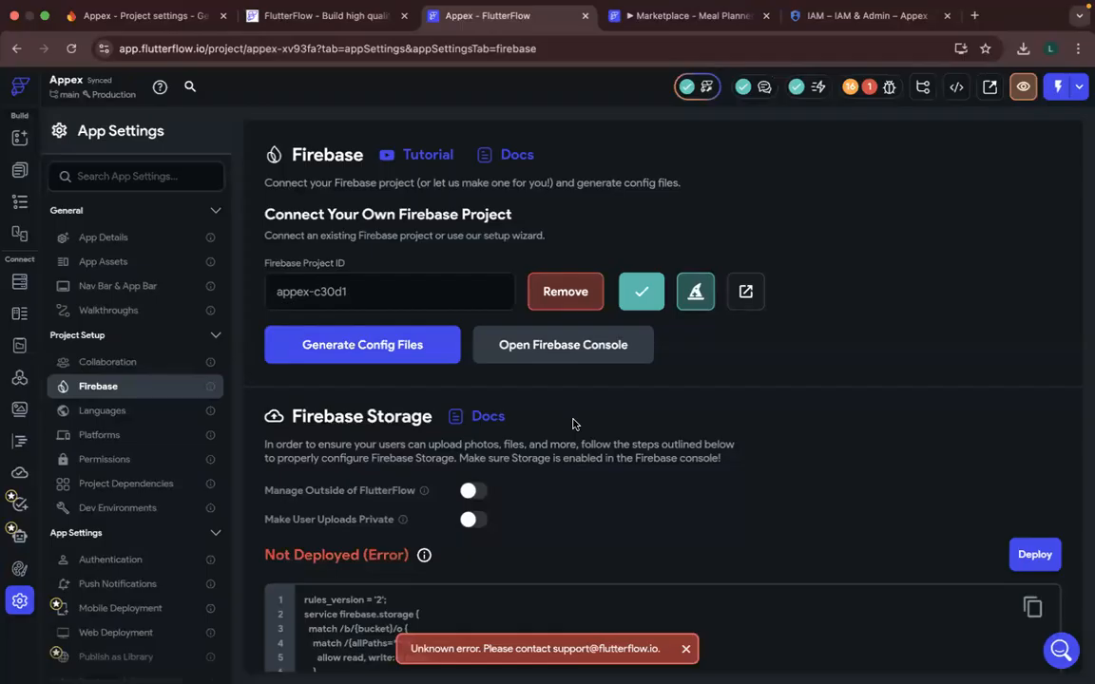
- Recheck the project's error in the FlutterFlow issues list and compare the connected project ID with the Firebase console's project settings
{"action": "key", "text": "super+Tab"}
{"action": "key", "text": "super+Tab"}
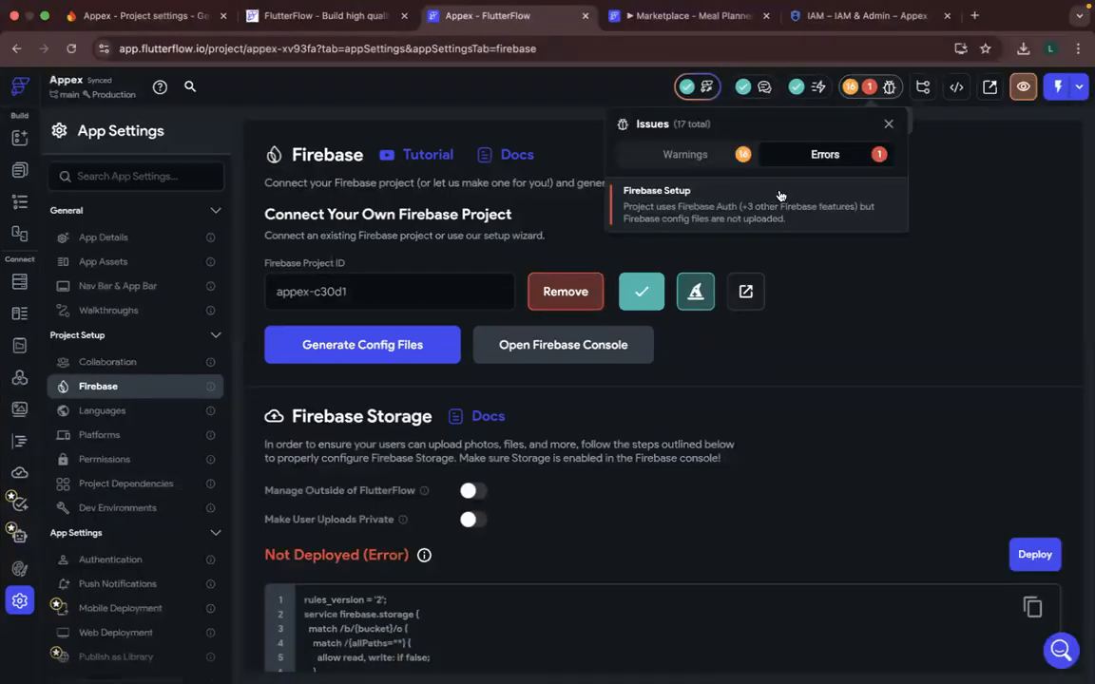
{"action": "left_click", "coordinate": [889, 125]}
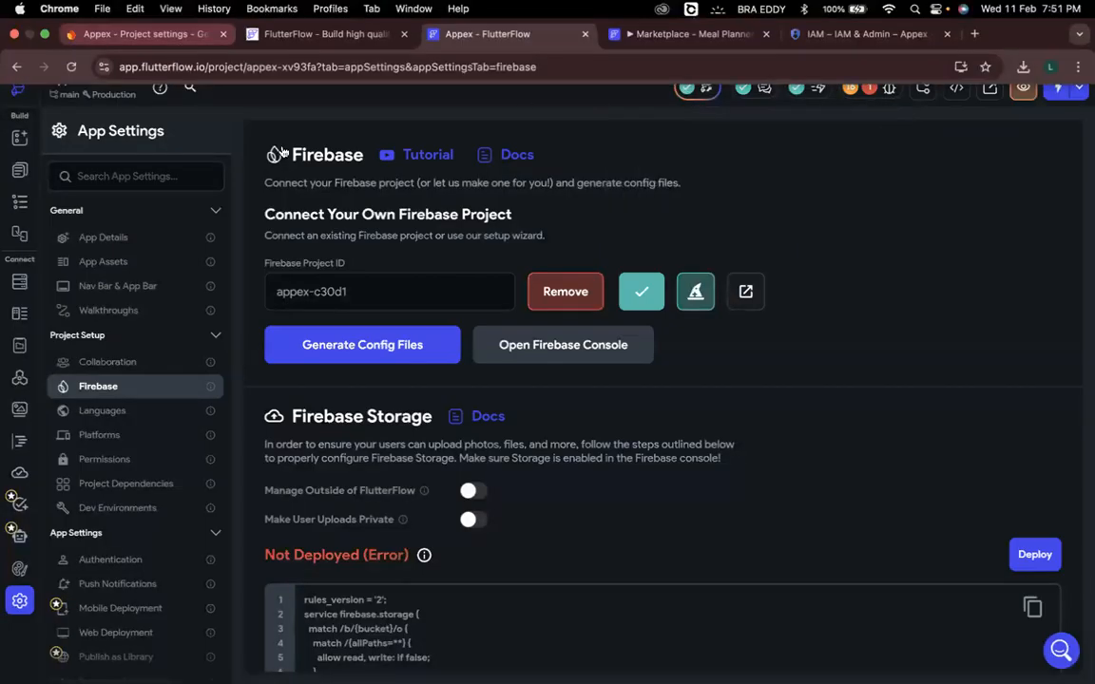
{"action": "left_click", "coordinate": [144, 38]}
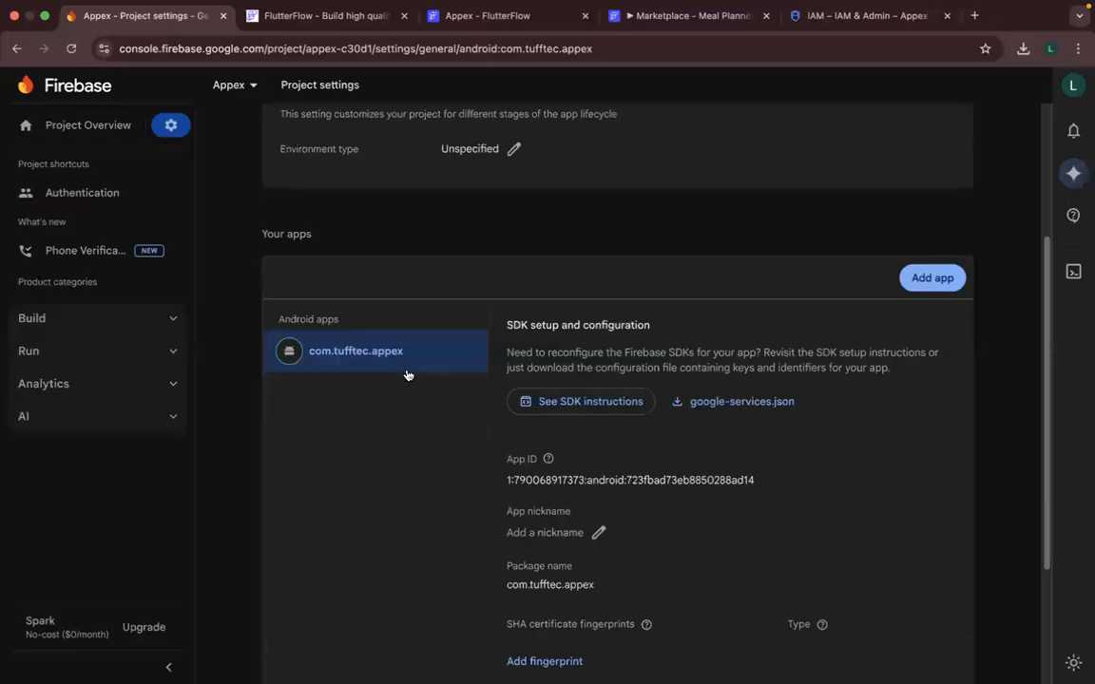
{"action": "scroll", "coordinate": [362, 237], "scroll_direction": "up", "scroll_amount": 5}
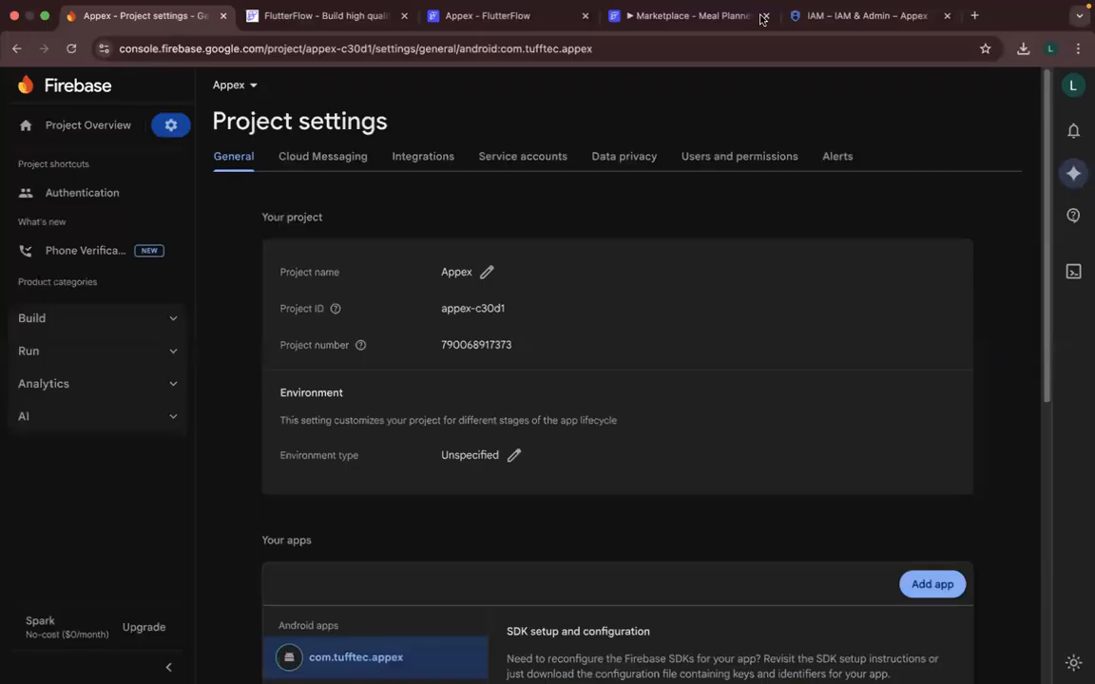
{"action": "left_click", "coordinate": [484, 13]}
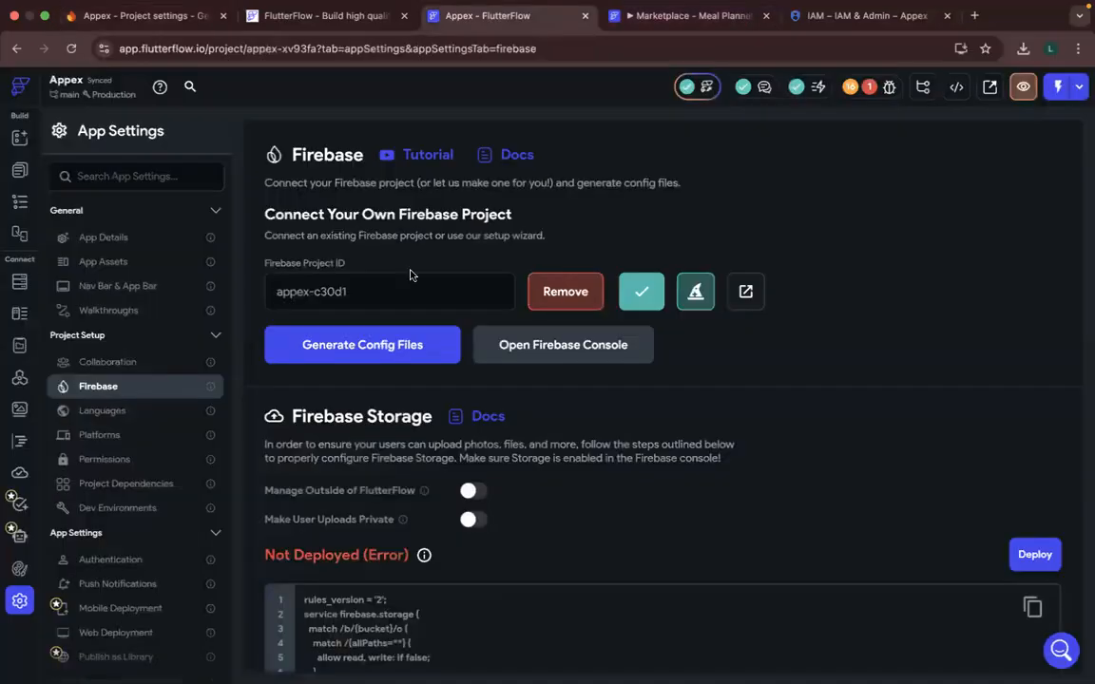
- In the Firebase console's project settings, remove the Android app com.tufftec.appex, acknowledging all three deletion consequences
{"action": "left_click", "coordinate": [147, 16]}
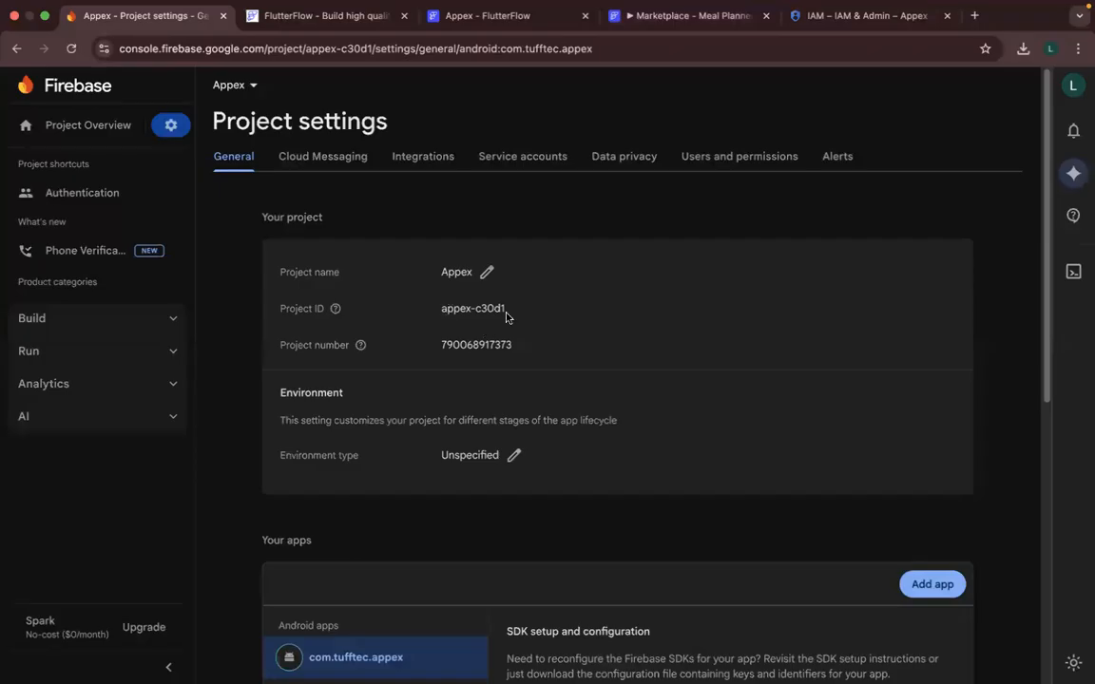
{"action": "scroll", "coordinate": [514, 323], "scroll_direction": "down", "scroll_amount": 5}
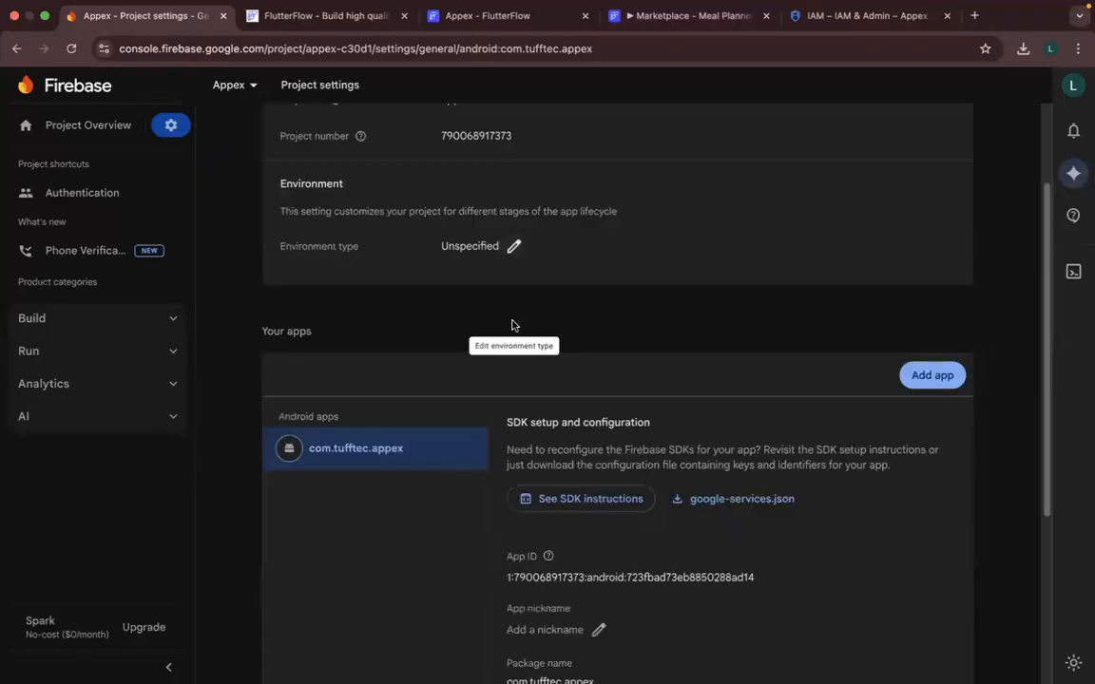
{"action": "scroll", "coordinate": [732, 616], "scroll_direction": "down", "scroll_amount": 1}
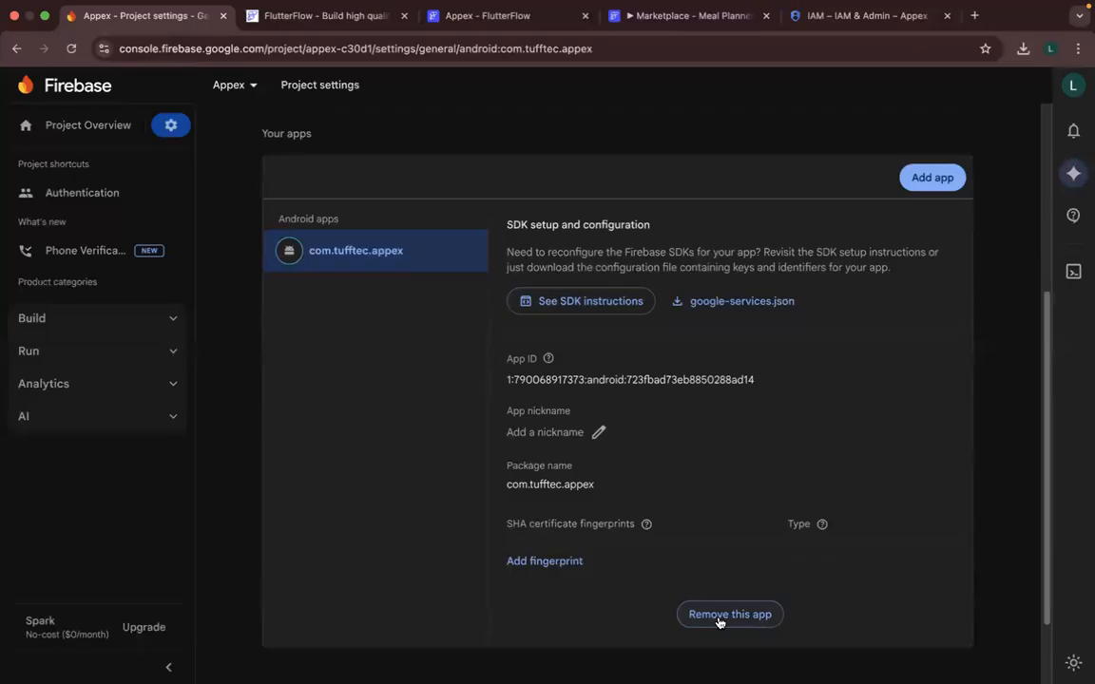
{"action": "left_click", "coordinate": [723, 616]}
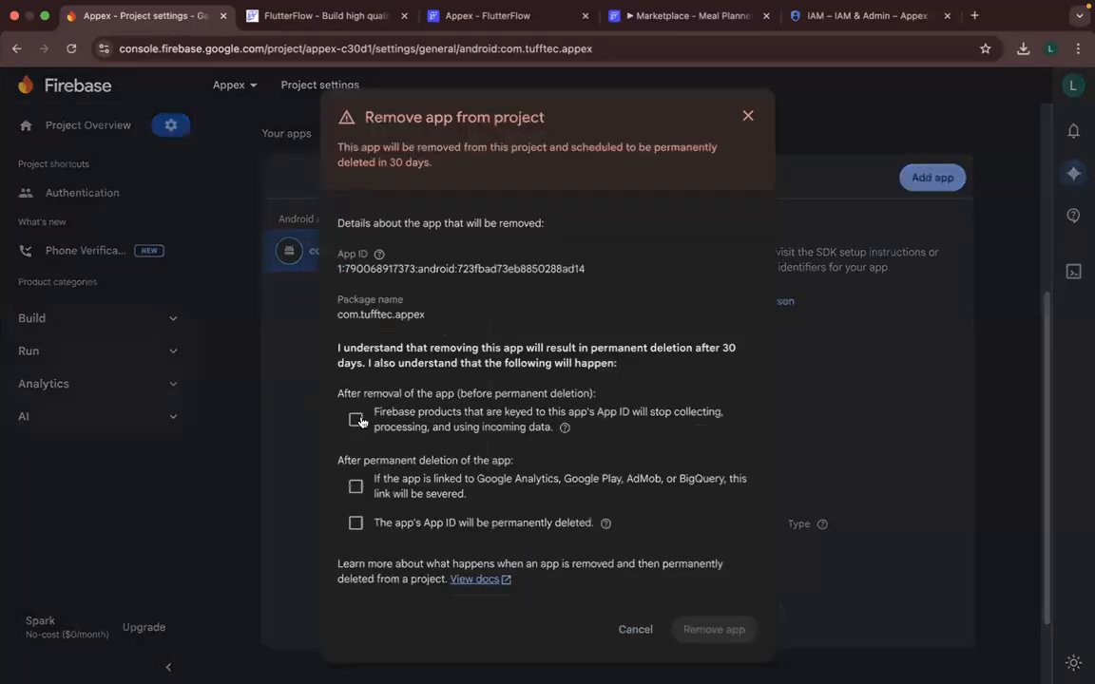
{"action": "left_click", "coordinate": [357, 421]}
{"action": "left_click", "coordinate": [356, 486]}
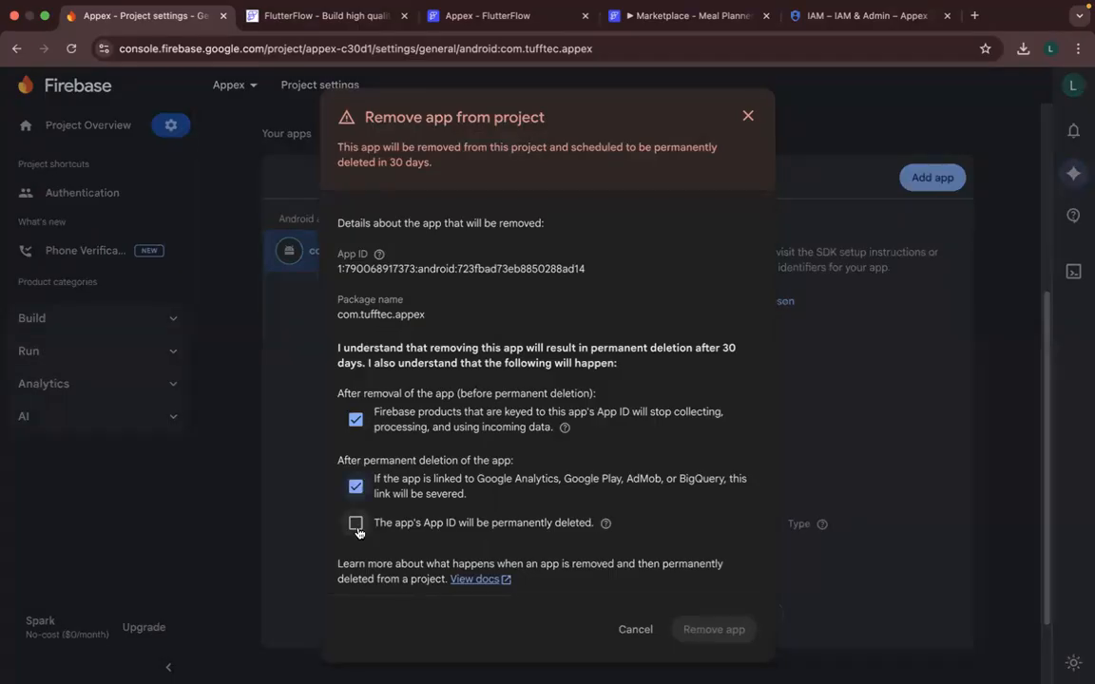
{"action": "left_click", "coordinate": [356, 523]}
{"action": "left_click", "coordinate": [720, 634]}
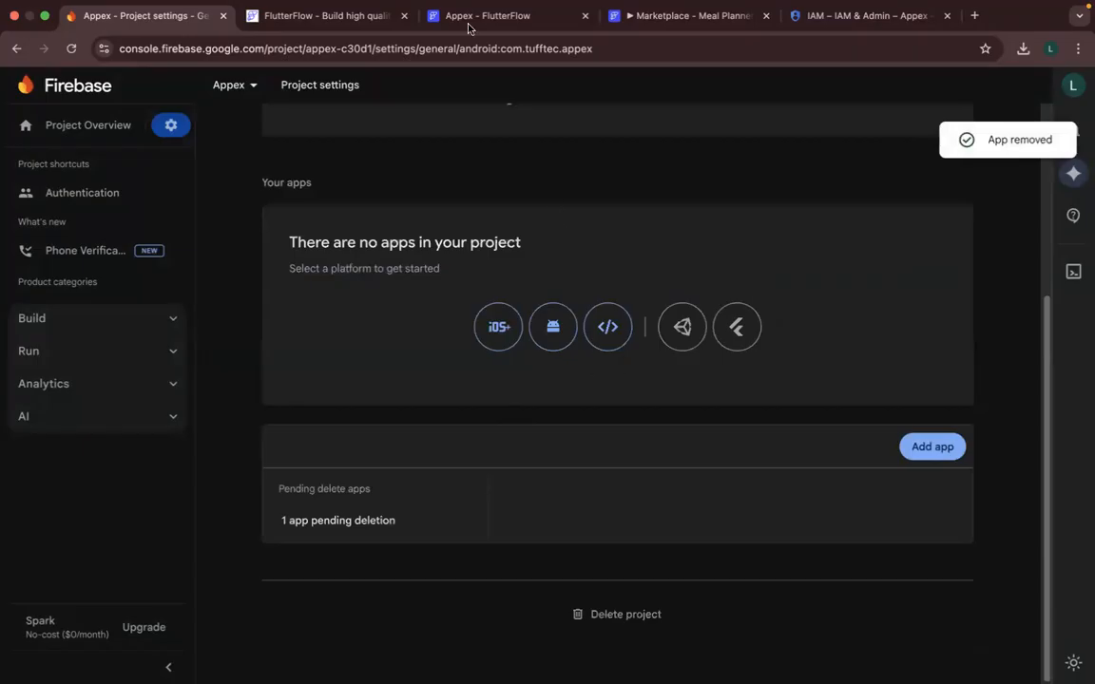
- Return to FlutterFlow and try to generate the config files with package name com.mealplanner.app and project nickname Appex
{"action": "key", "text": "super+3"}
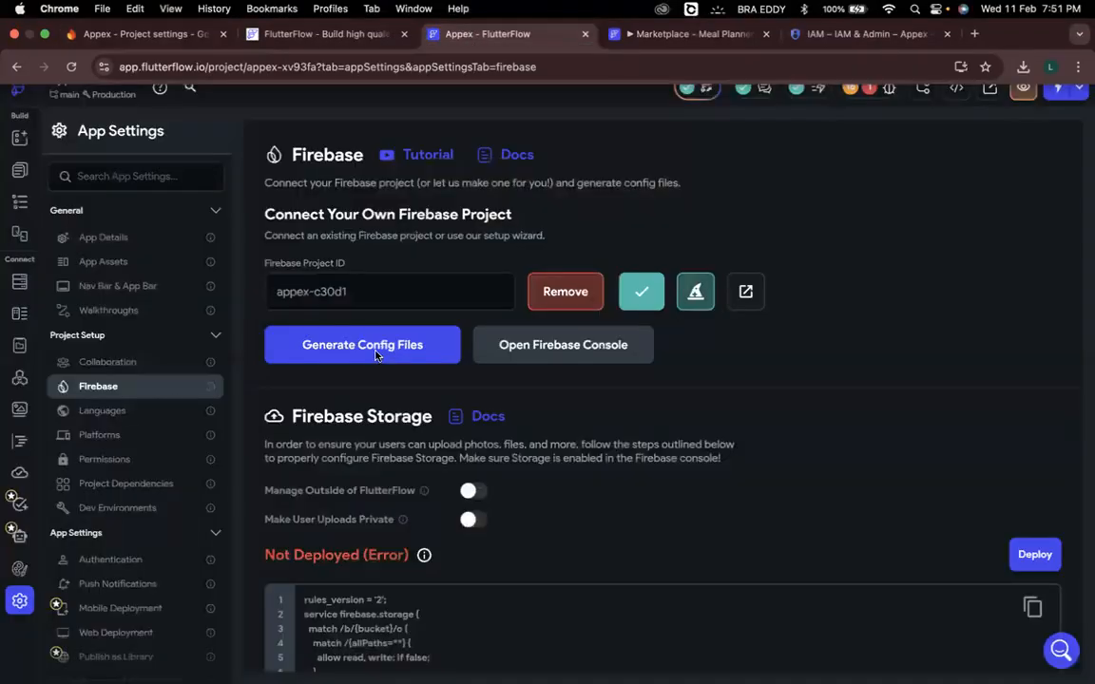
{"action": "left_click", "coordinate": [421, 359]}
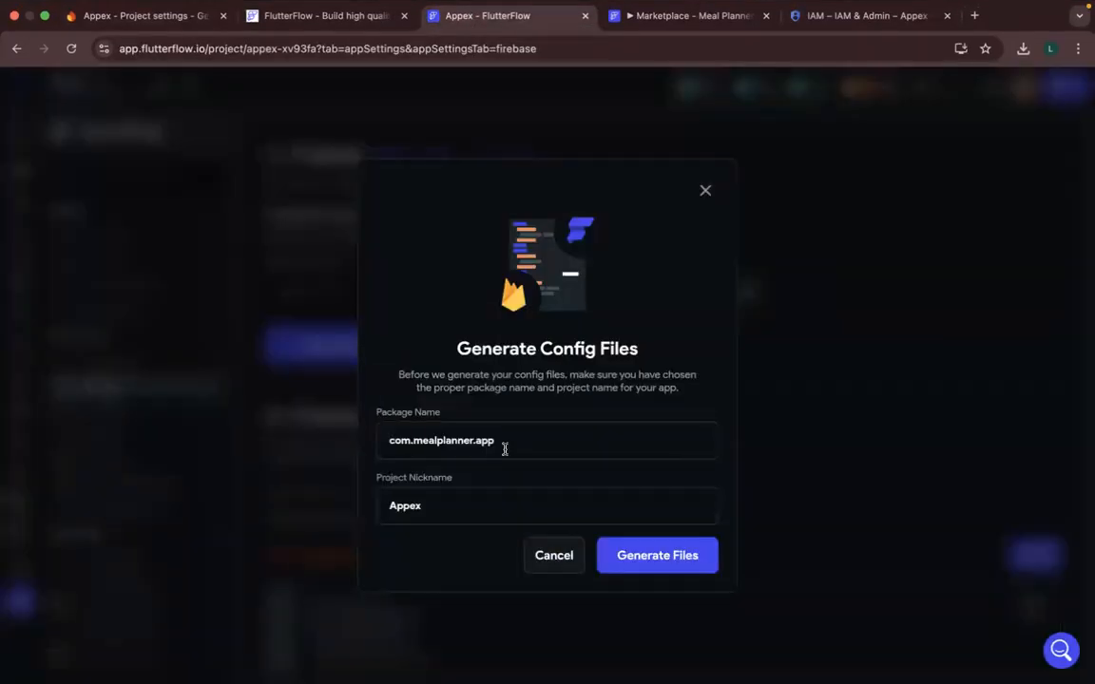
{"action": "left_click", "coordinate": [660, 561]}
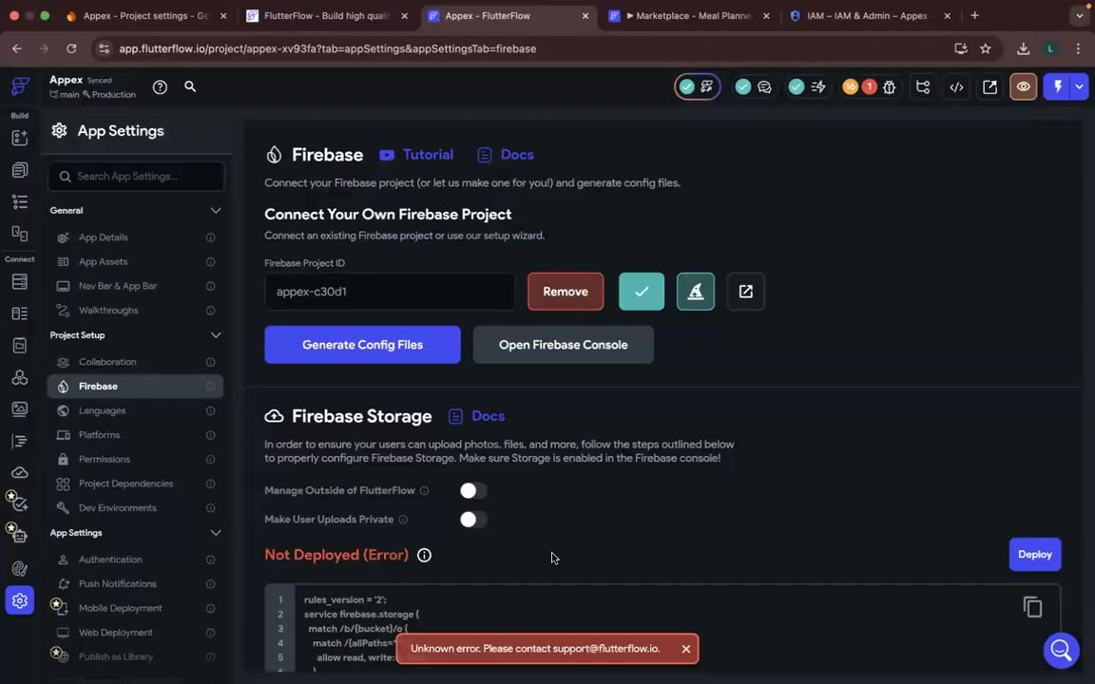
- Disconnect the Firebase project appex-c30d1 from FlutterFlow and review the project's errors and warnings in the issues list
{"action": "left_click", "coordinate": [559, 305]}
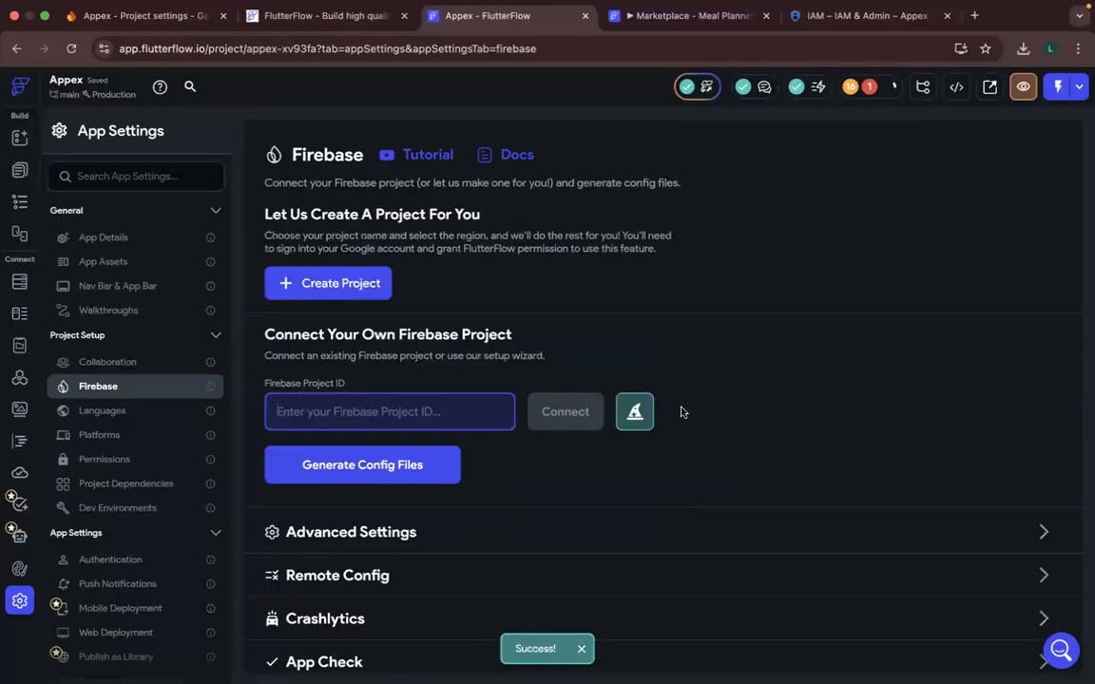
{"action": "left_click", "coordinate": [869, 88]}
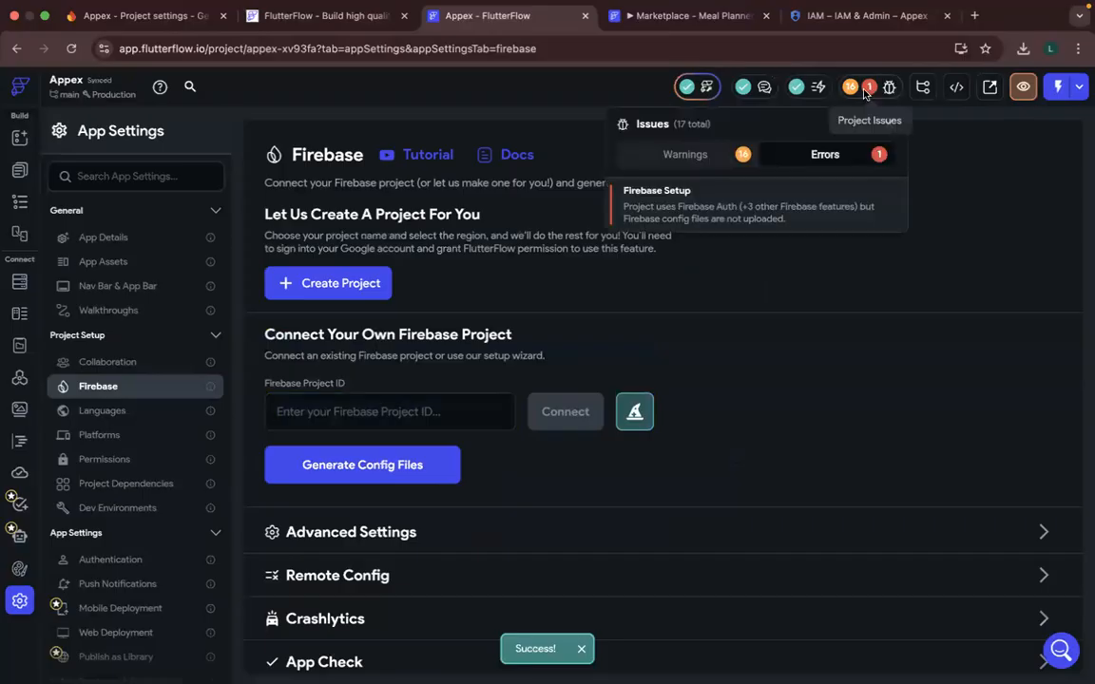
{"action": "left_click", "coordinate": [698, 157]}
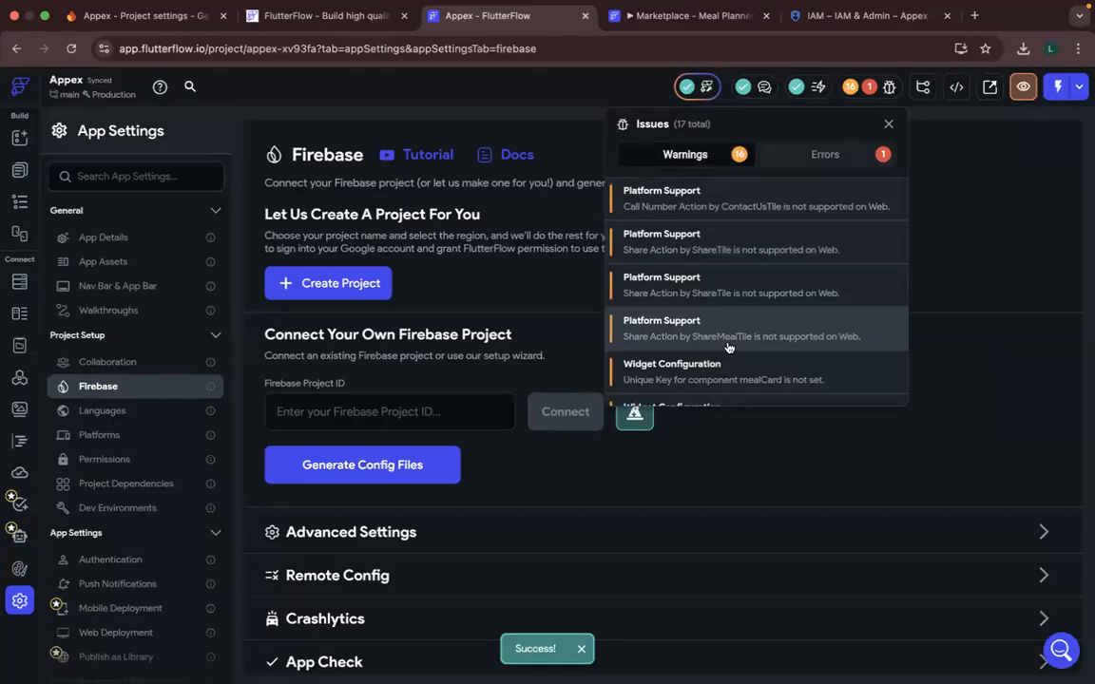
{"action": "scroll", "coordinate": [728, 348], "scroll_direction": "down", "scroll_amount": 2}
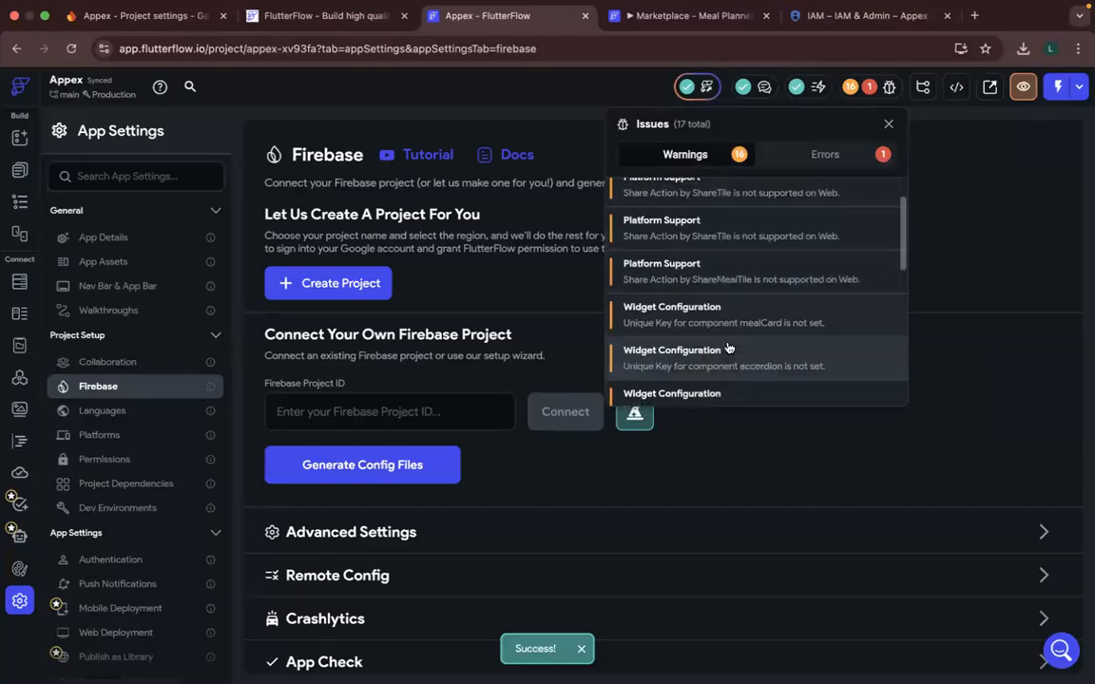
{"action": "left_click", "coordinate": [888, 125]}
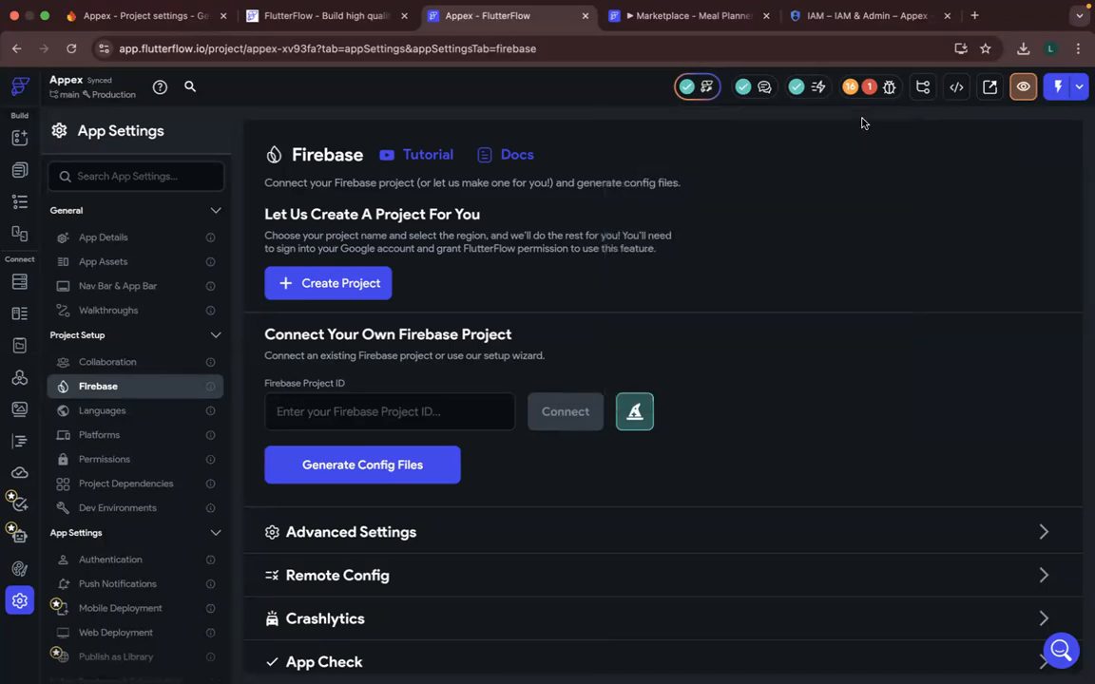
- Reload the FlutterFlow project and recheck both the warnings and the errors in its issues list
{"action": "key", "text": "super+r"}
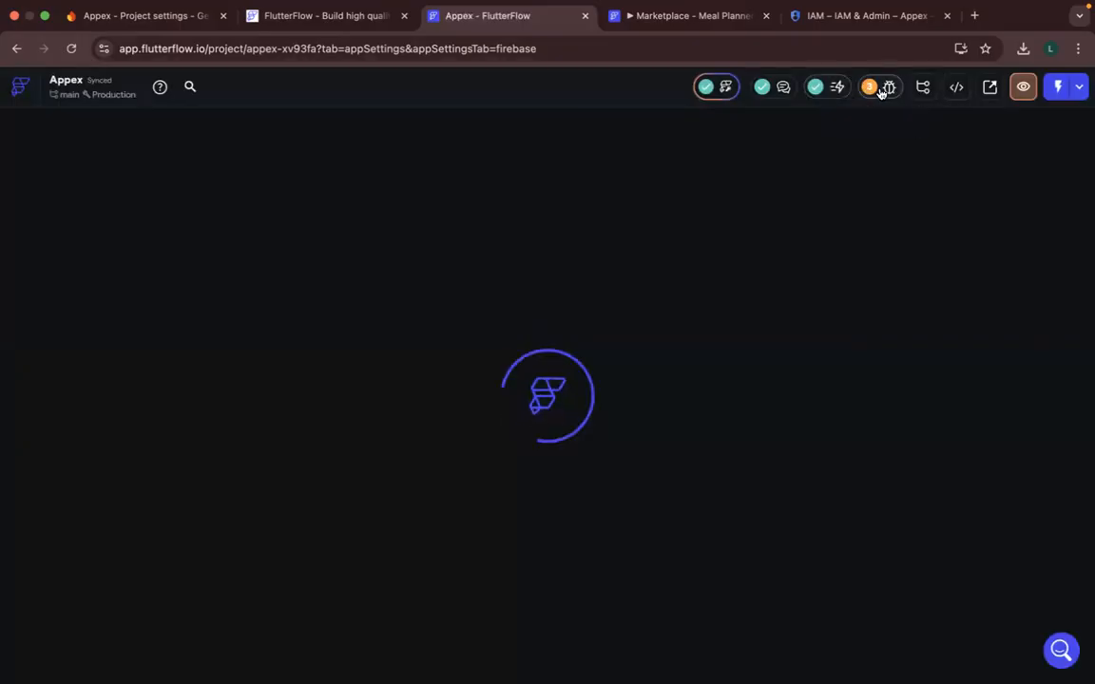
{"action": "left_click", "coordinate": [883, 90]}
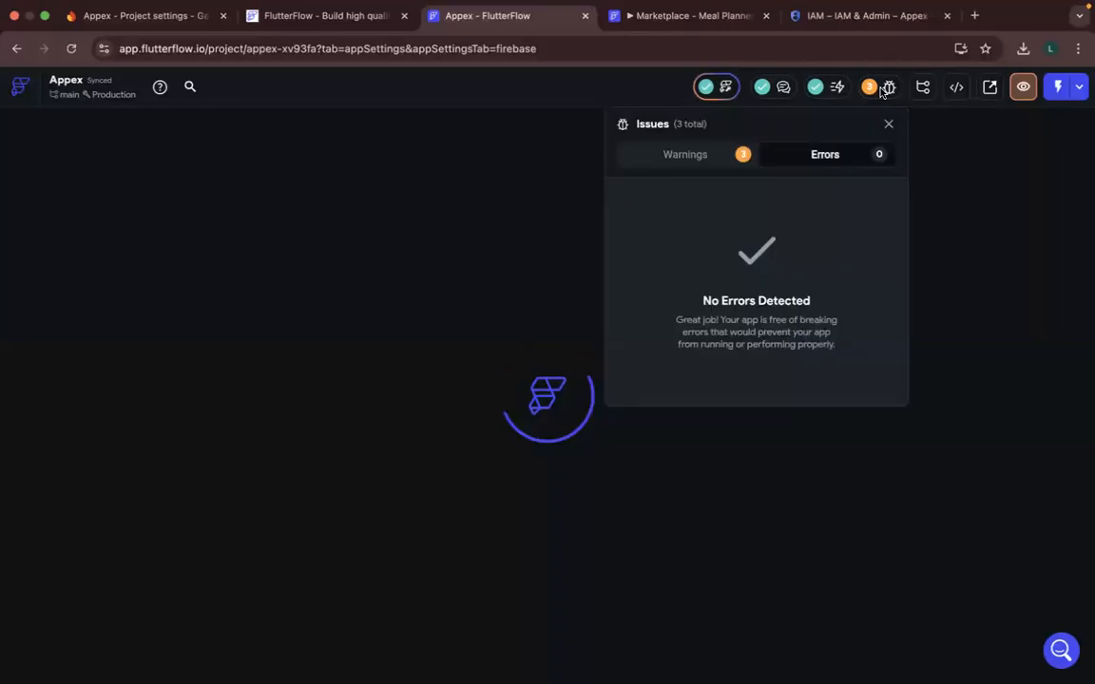
{"action": "left_click", "coordinate": [741, 163]}
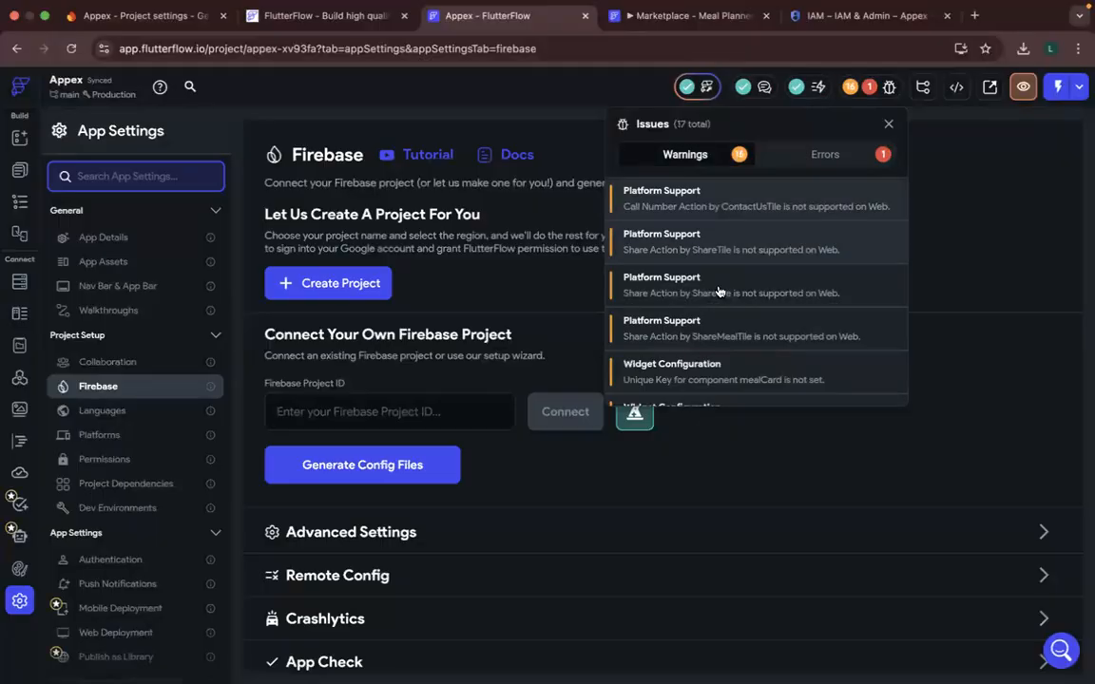
{"action": "scroll", "coordinate": [720, 292], "scroll_direction": "down", "scroll_amount": 10}
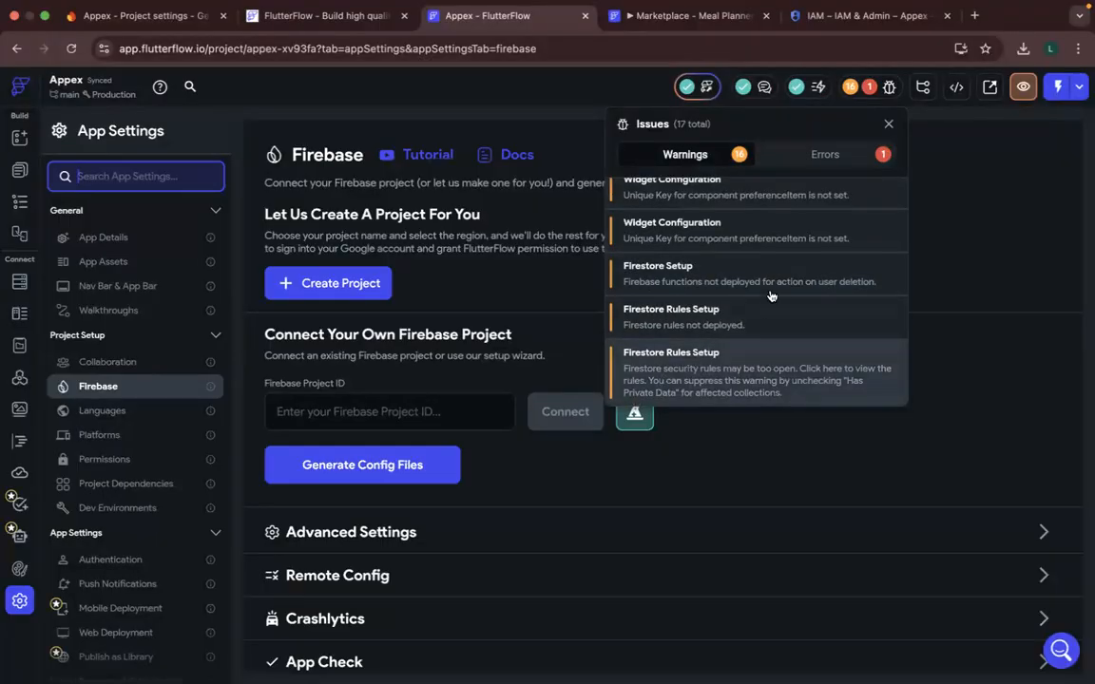
{"action": "scroll", "coordinate": [774, 293], "scroll_direction": "up", "scroll_amount": 10}
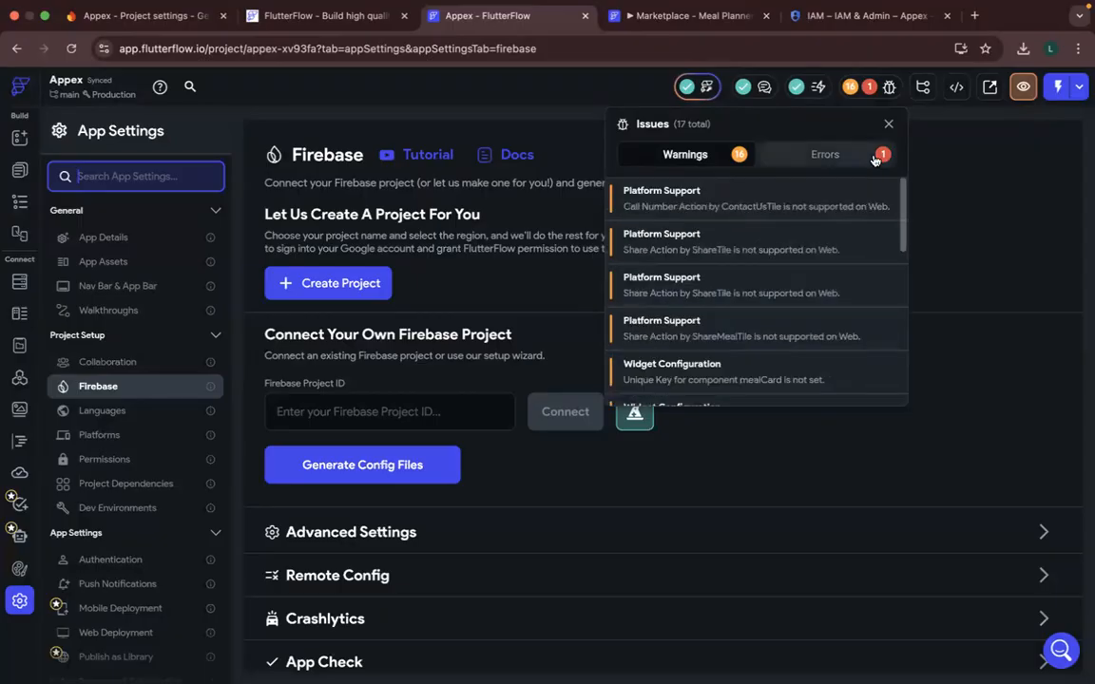
{"action": "left_click", "coordinate": [823, 154]}
{"action": "left_click", "coordinate": [888, 126]}
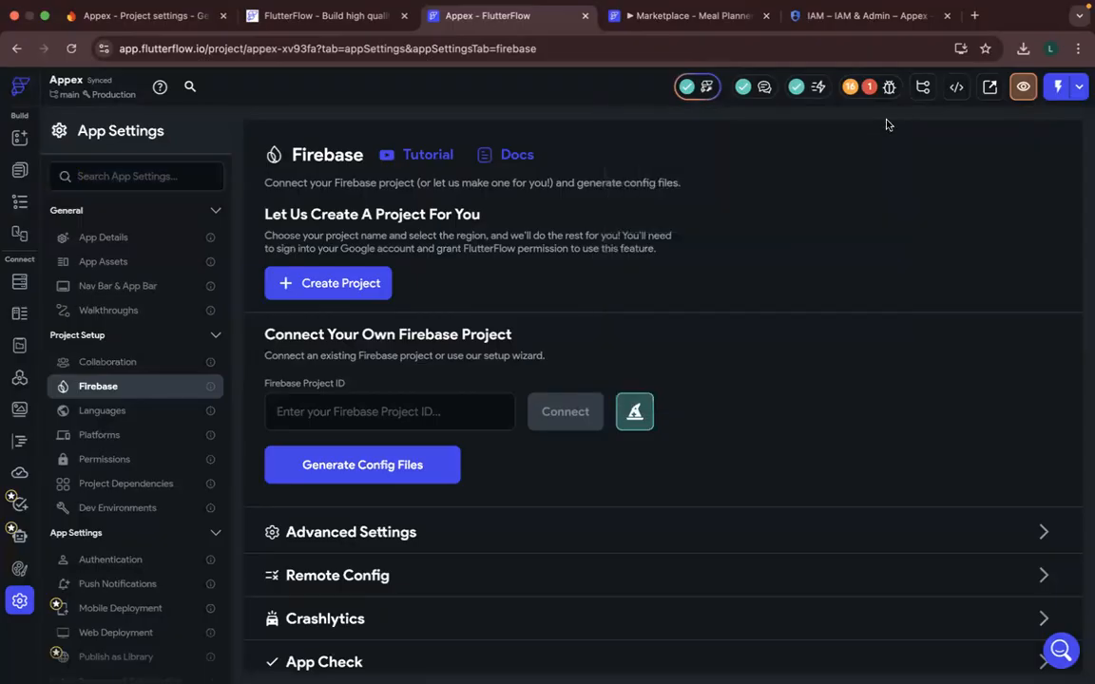
- Copy the project ID from the general project settings in the Firebase console
{"action": "left_click", "coordinate": [121, 17]}
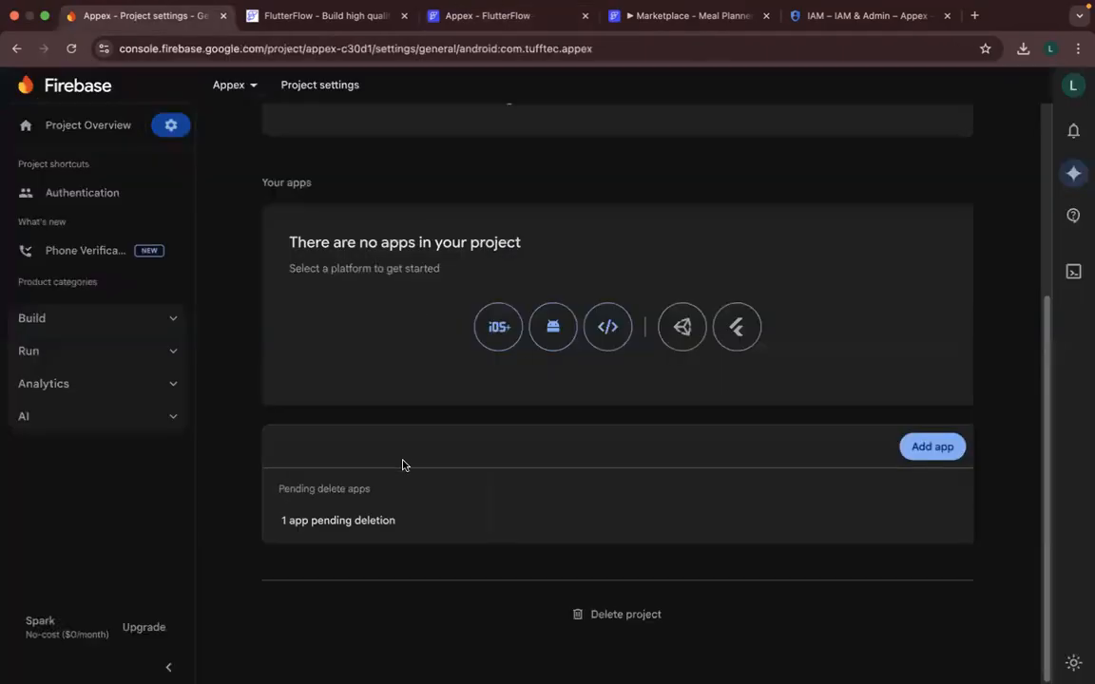
{"action": "scroll", "coordinate": [427, 409], "scroll_direction": "up", "scroll_amount": 3}
{"action": "scroll", "coordinate": [499, 290], "scroll_direction": "up", "scroll_amount": 2}
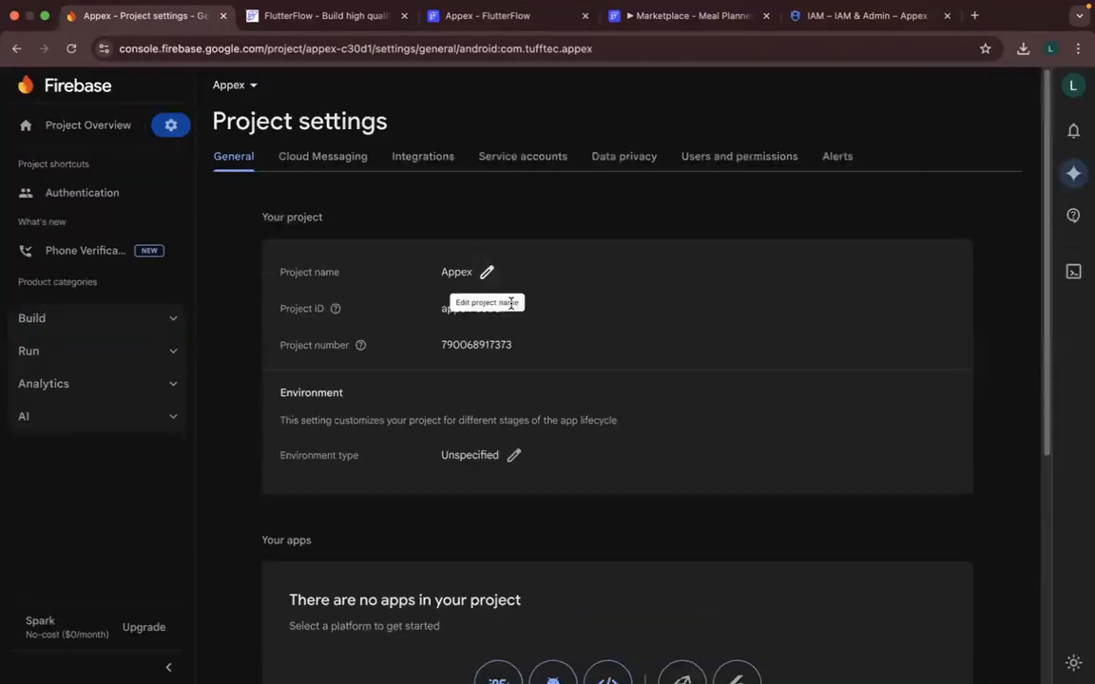
{"action": "left_click_drag", "start_coordinate": [506, 308], "coordinate": [433, 311]}
{"action": "key", "text": "ctrl+c"}
- Return to FlutterFlow and connect the project to Firebase using the copied project ID appex-c30d1
{"action": "left_click", "coordinate": [452, 16]}
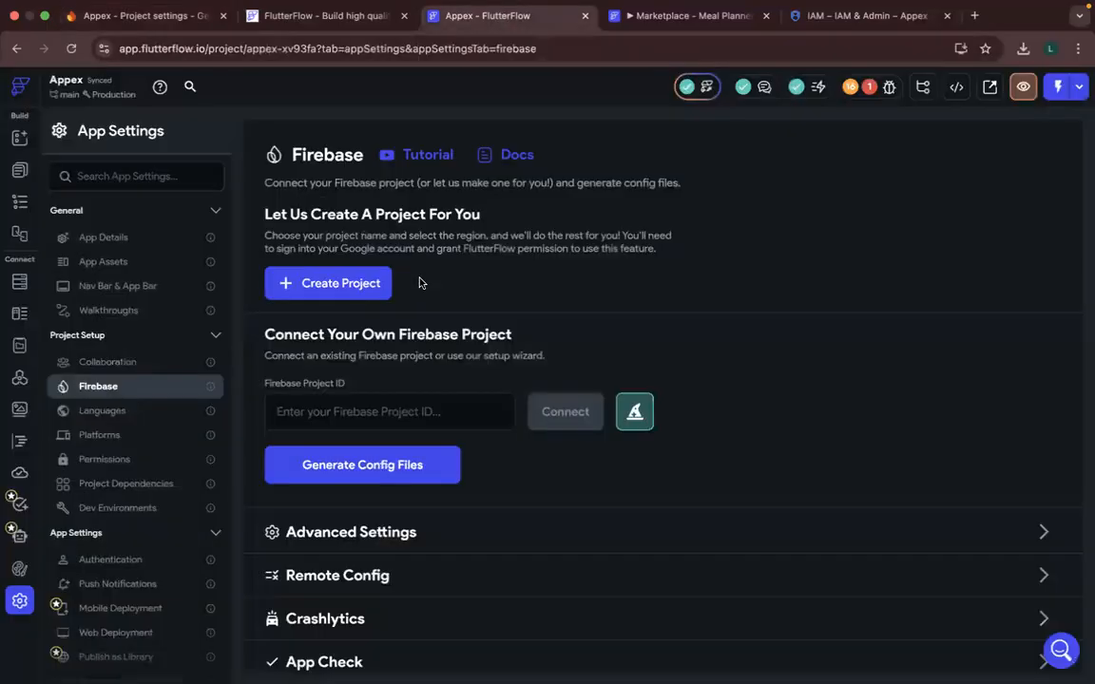
{"action": "left_click", "coordinate": [414, 420]}
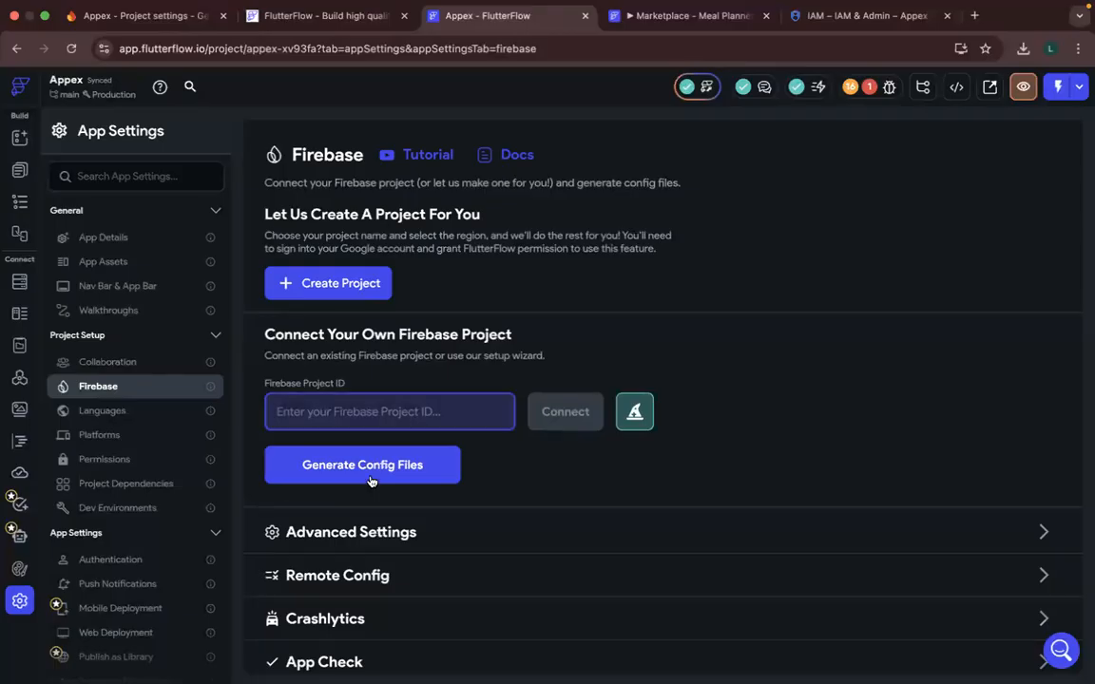
{"action": "left_click", "coordinate": [371, 481]}
{"action": "left_click", "coordinate": [376, 407]}
{"action": "key", "text": "ctrl+v"}
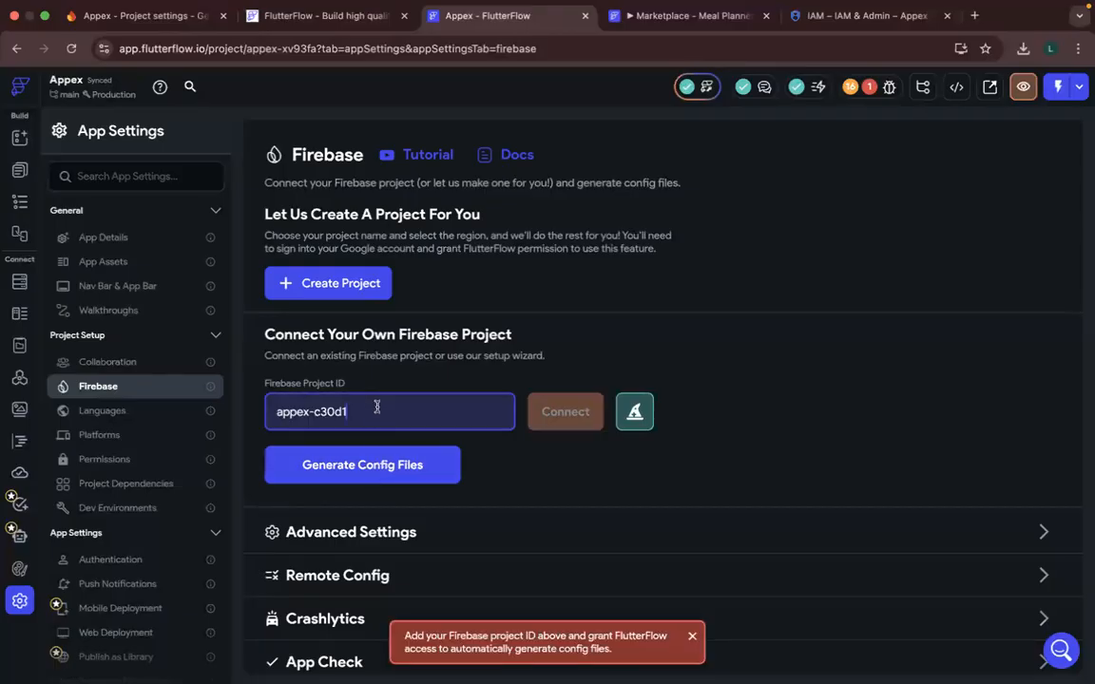
{"action": "left_click", "coordinate": [387, 469]}
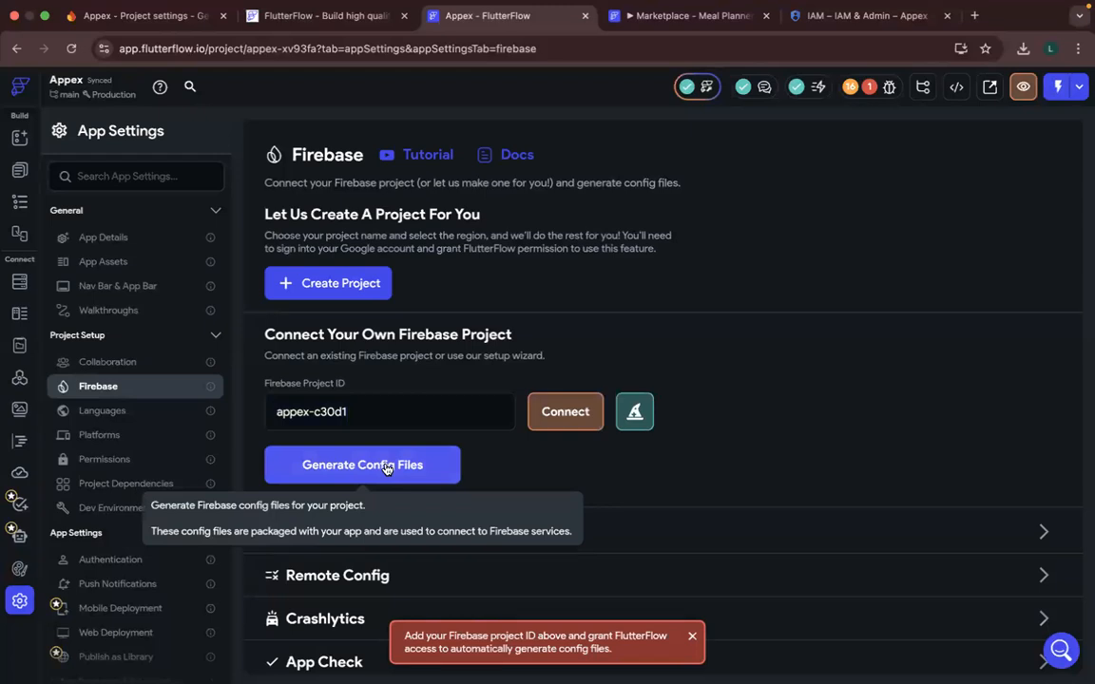
{"action": "left_click", "coordinate": [555, 420]}
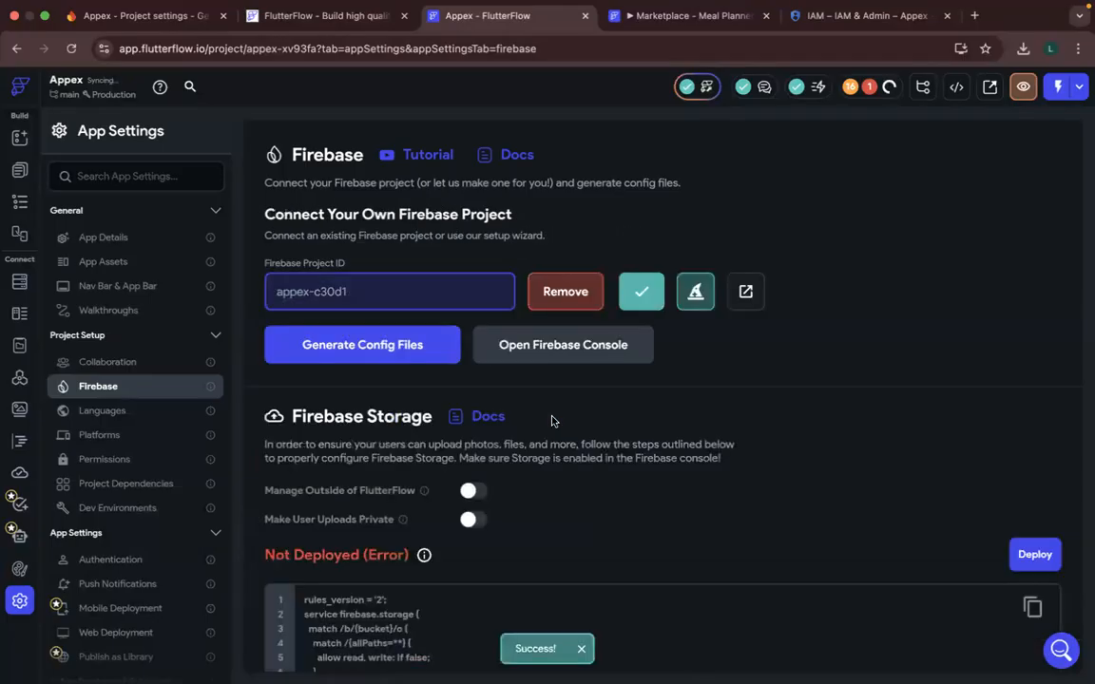
{"action": "left_click", "coordinate": [423, 354]}
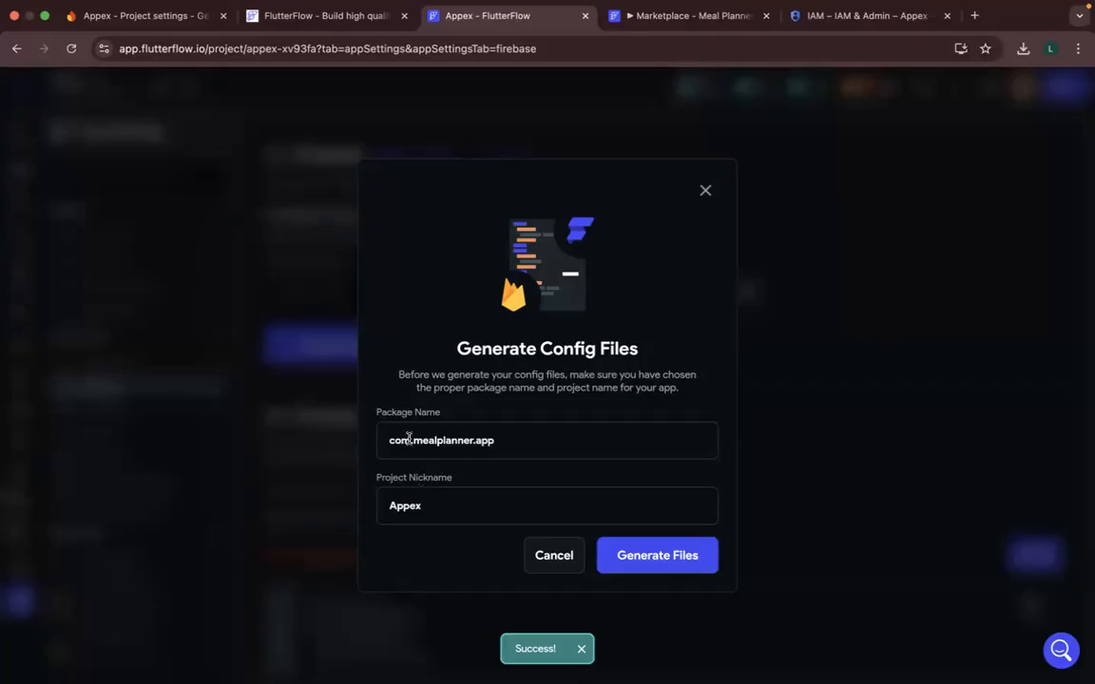
{"action": "left_click", "coordinate": [705, 190]}
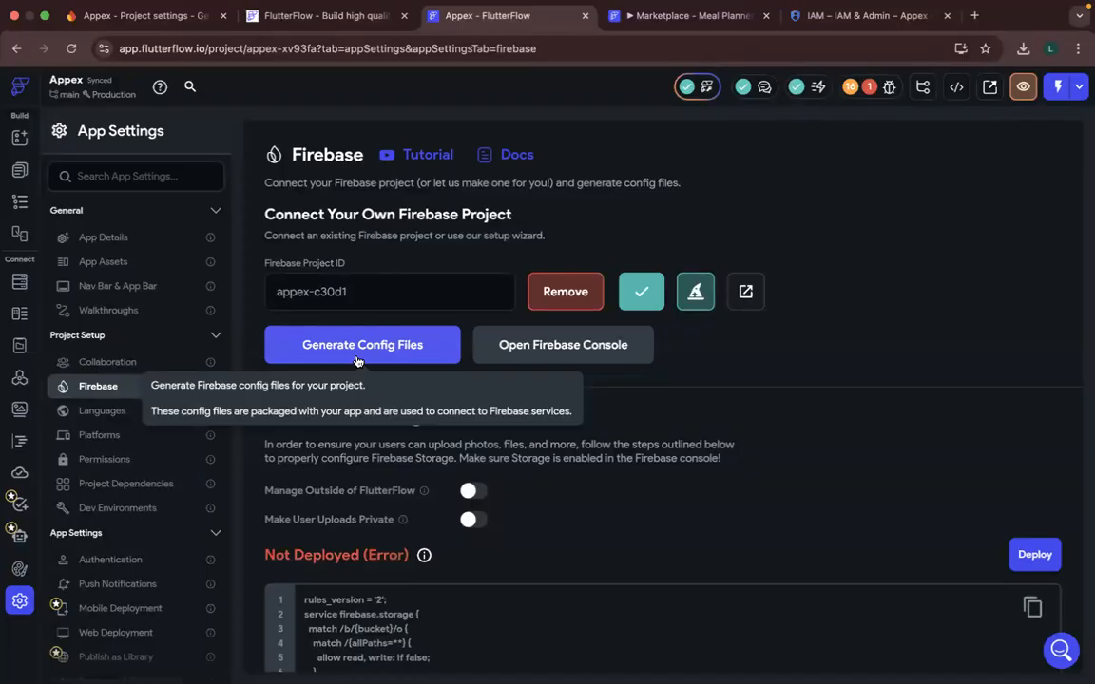
{"action": "left_click", "coordinate": [358, 354]}
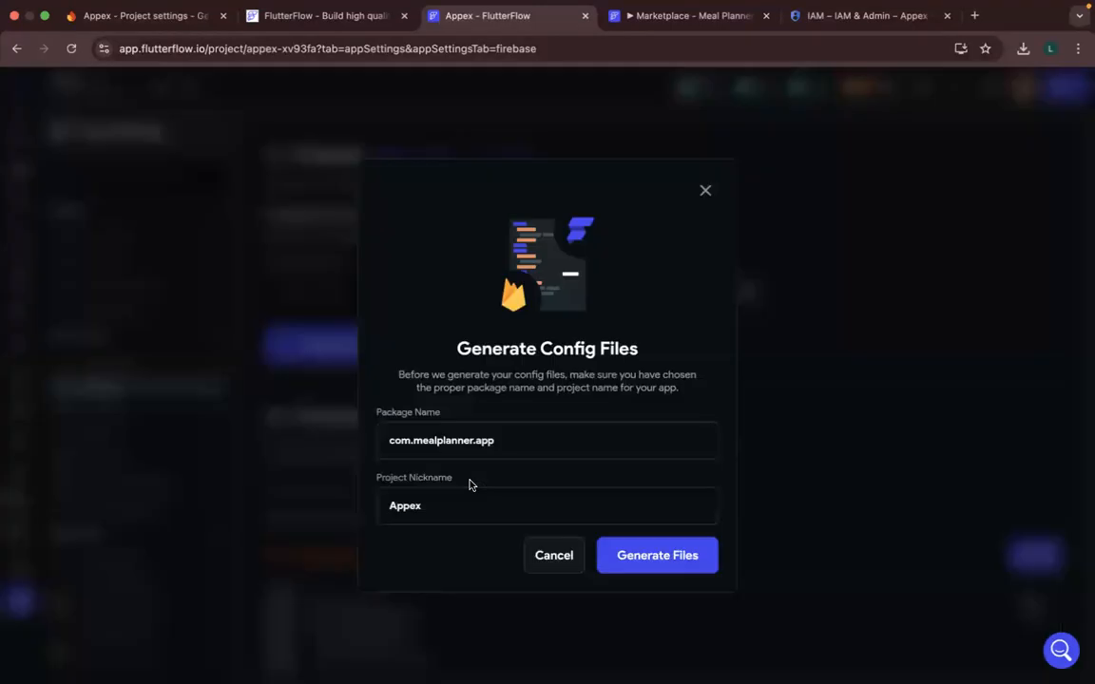
{"action": "left_click", "coordinate": [557, 557]}
- Examine the project details and the registered apps section in the Firebase console's project settings
{"action": "left_click", "coordinate": [188, 19]}
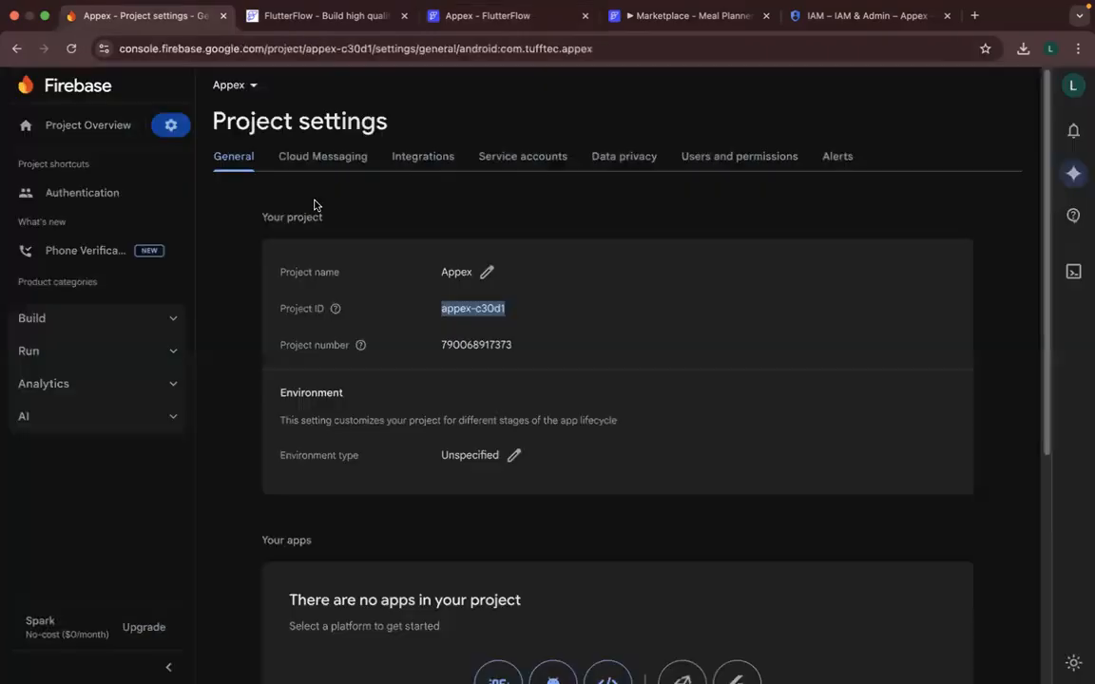
{"action": "scroll", "coordinate": [467, 421], "scroll_direction": "down", "scroll_amount": 2}
{"action": "scroll", "coordinate": [446, 409], "scroll_direction": "up", "scroll_amount": 2}
{"action": "scroll", "coordinate": [424, 497], "scroll_direction": "down", "scroll_amount": 3}
{"action": "scroll", "coordinate": [516, 491], "scroll_direction": "up", "scroll_amount": 1}
{"action": "scroll", "coordinate": [499, 479], "scroll_direction": "down", "scroll_amount": 2}
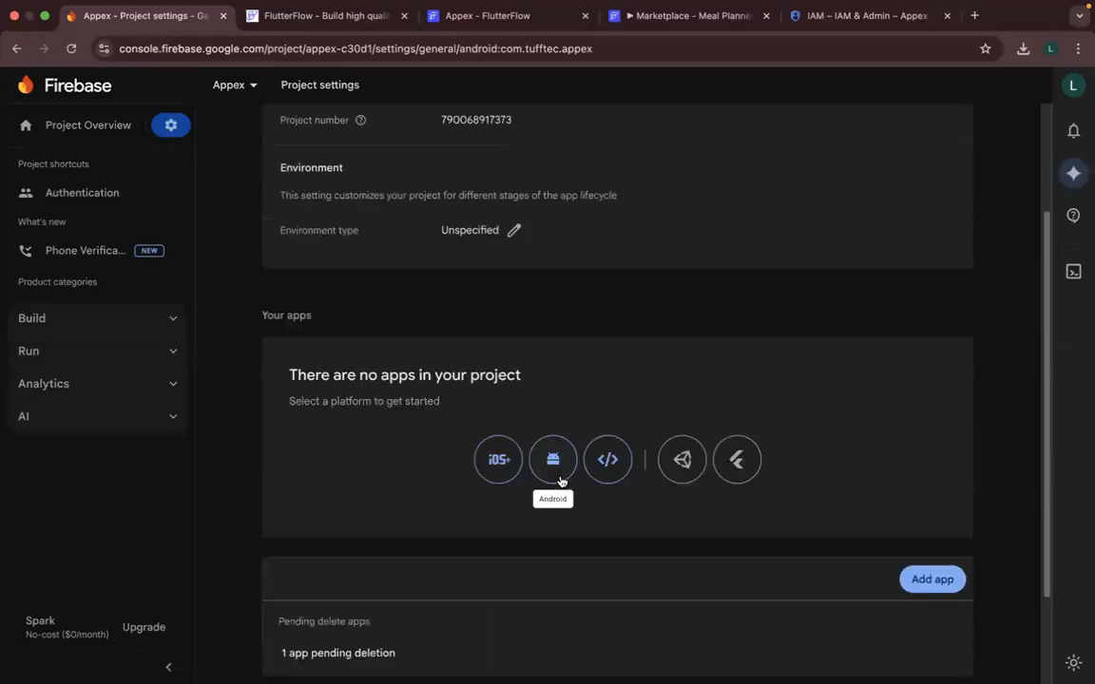
{"action": "scroll", "coordinate": [484, 499], "scroll_direction": "down", "scroll_amount": 2}
{"action": "scroll", "coordinate": [484, 499], "scroll_direction": "up", "scroll_amount": 5}
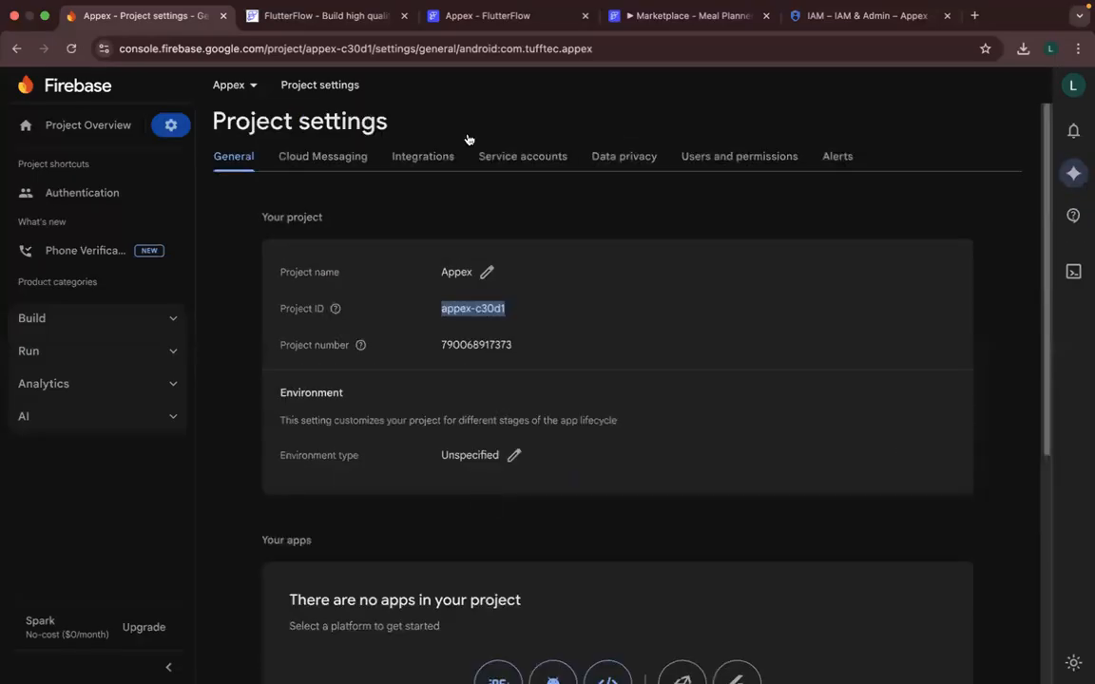
- Back in FlutterFlow, retry generating the config files with package name com.mealplanner.app and project nickname Appex
{"action": "left_click", "coordinate": [420, 19]}
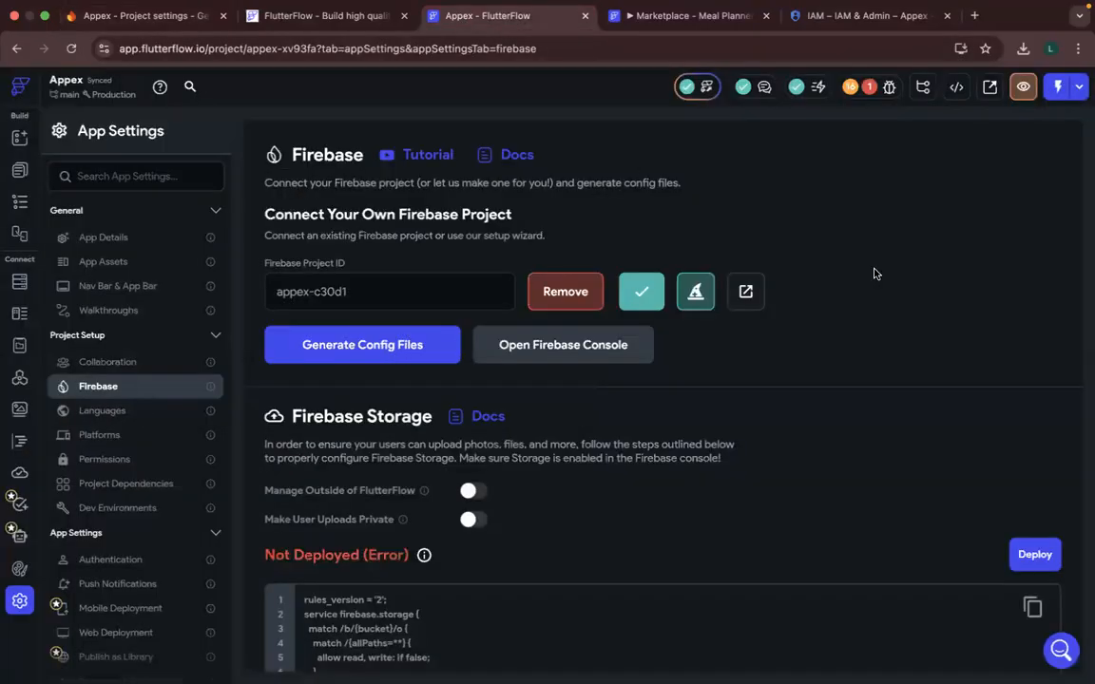
{"action": "left_click", "coordinate": [406, 361]}
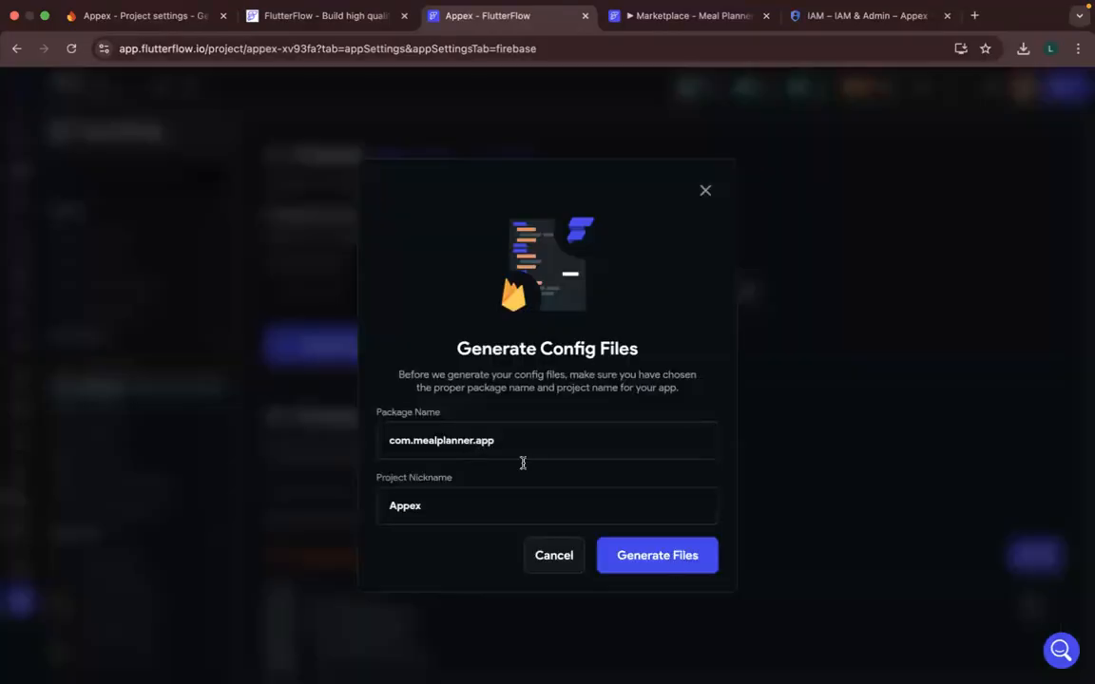
{"action": "left_click", "coordinate": [675, 567]}
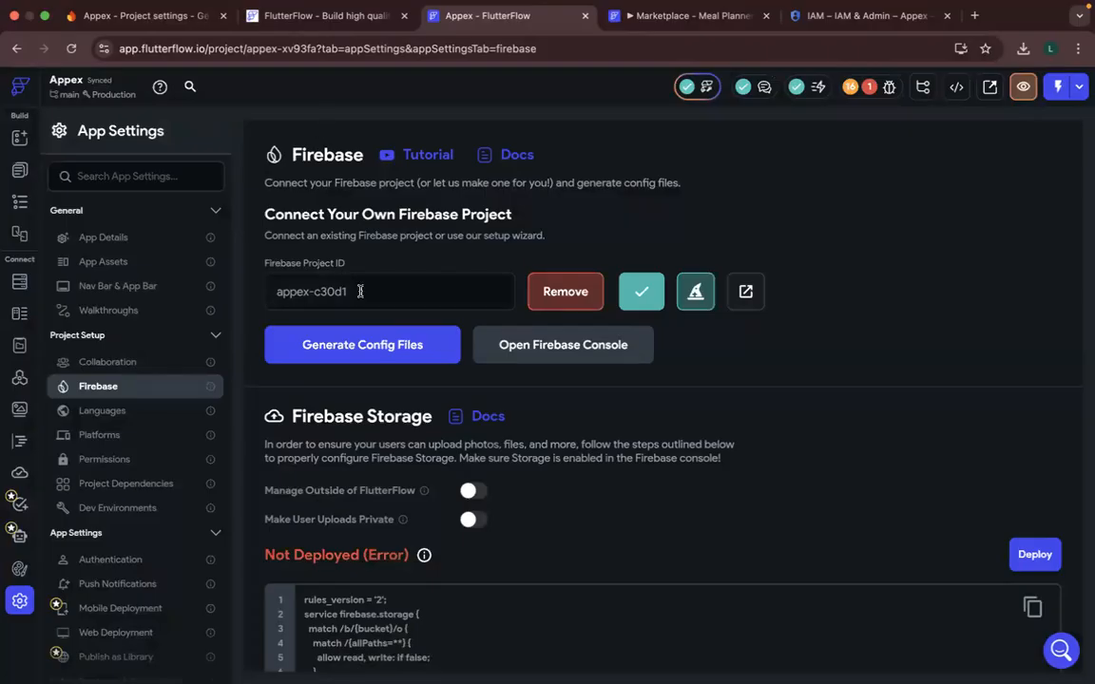
- Reopen the config file generation dialog and set the package name to com.tufftec.appex
{"action": "left_click", "coordinate": [334, 323]}
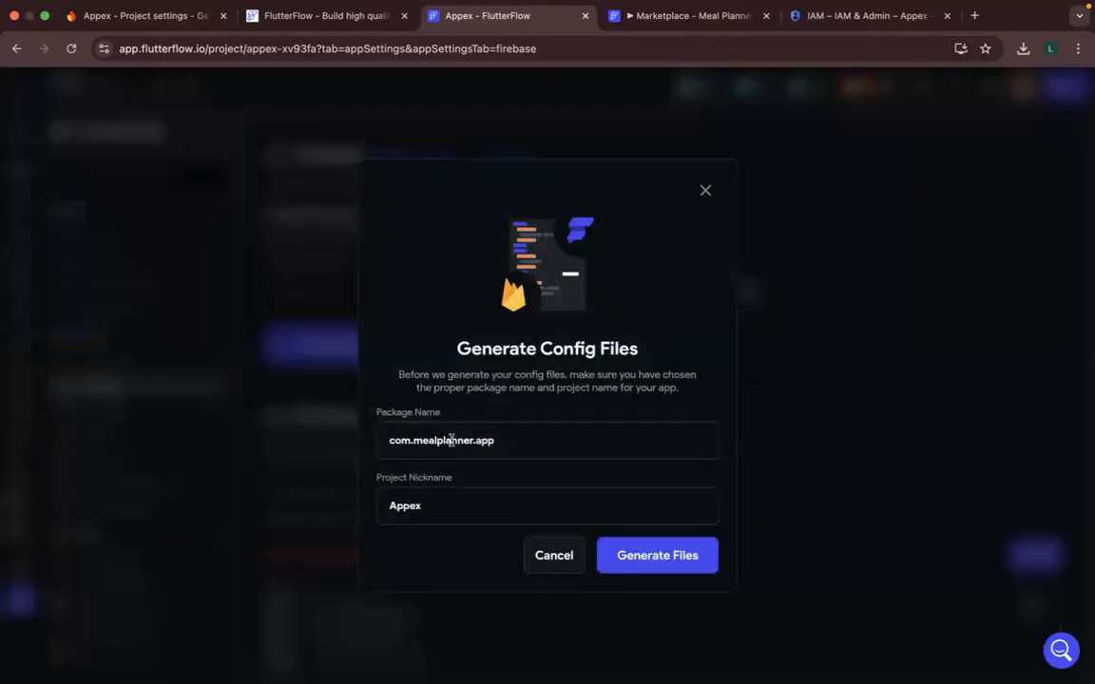
{"action": "double_click", "coordinate": [447, 441]}
{"action": "type", "text": "tufftec.app"}
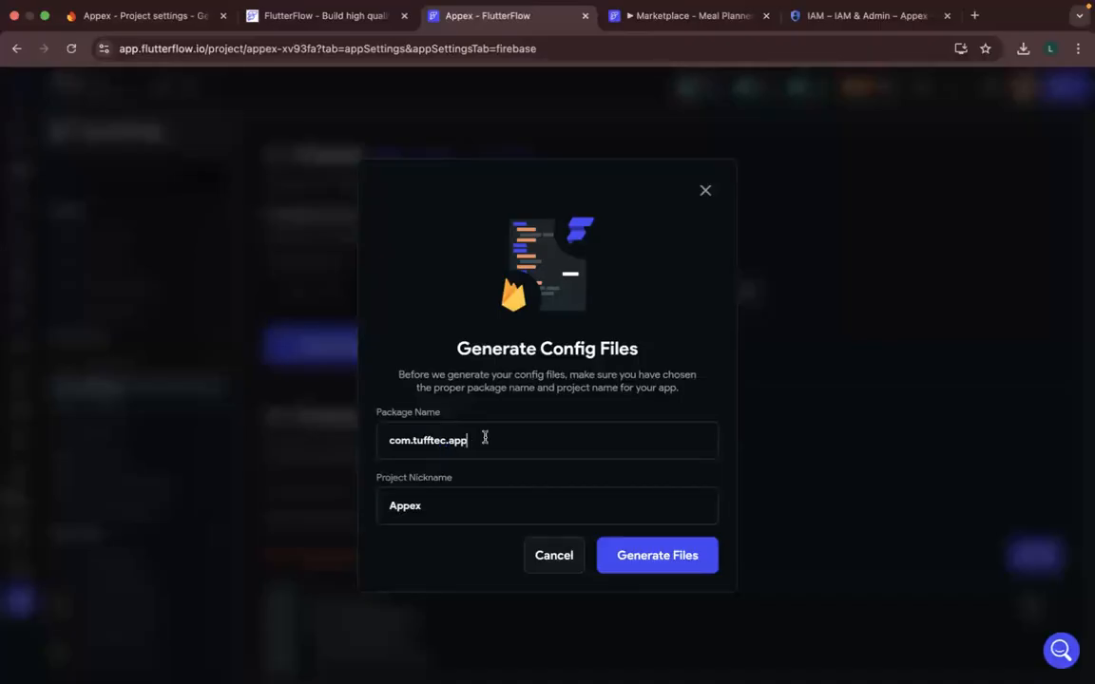
{"action": "type", "text": "ex"}
- Switch to the Firebase console and permanently delete the com.tufftec.appex Android app that is pending deletion, accepting both deletion consequences
{"action": "left_click", "coordinate": [101, 15]}
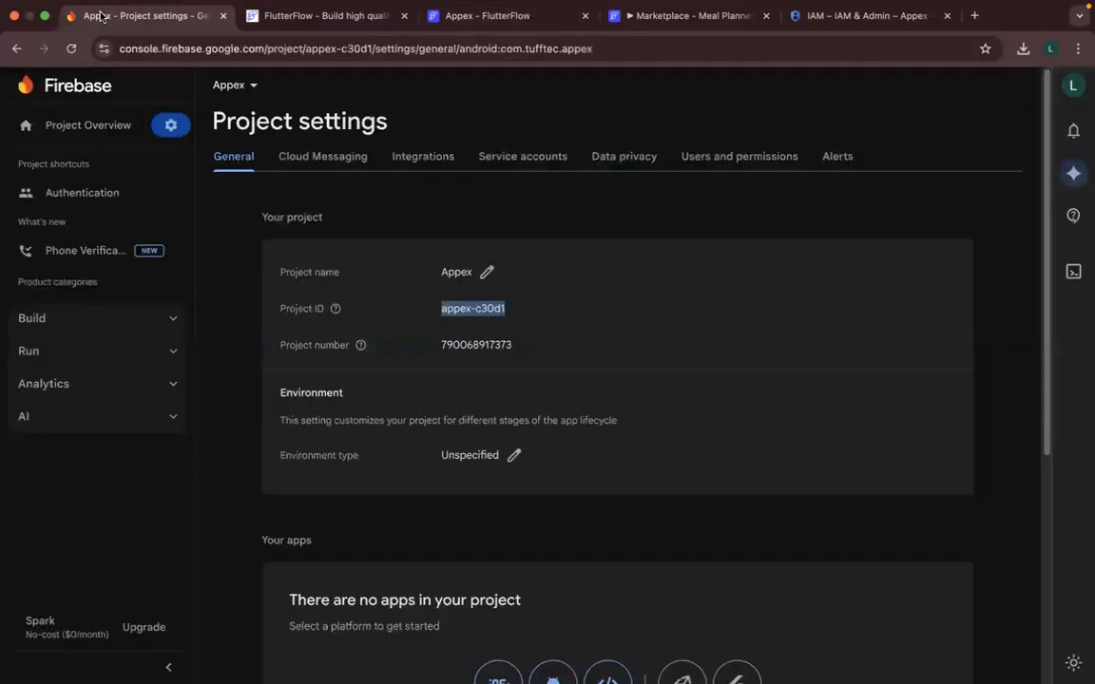
{"action": "mouse_move", "coordinate": [334, 308]}
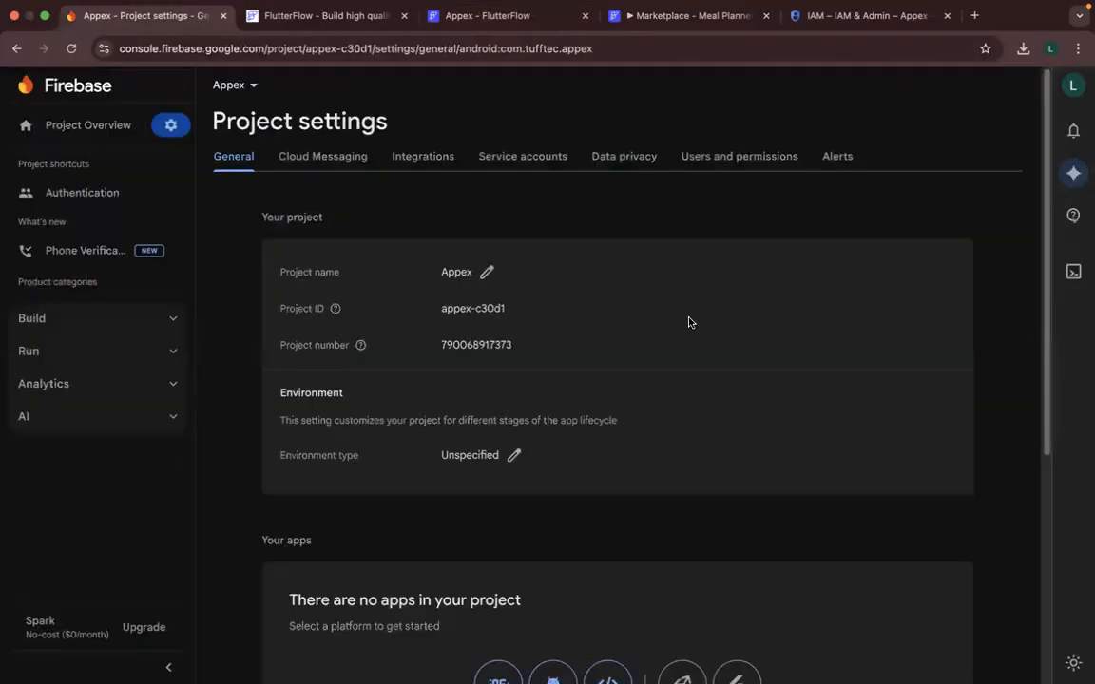
{"action": "scroll", "coordinate": [642, 361], "scroll_direction": "down", "scroll_amount": 5}
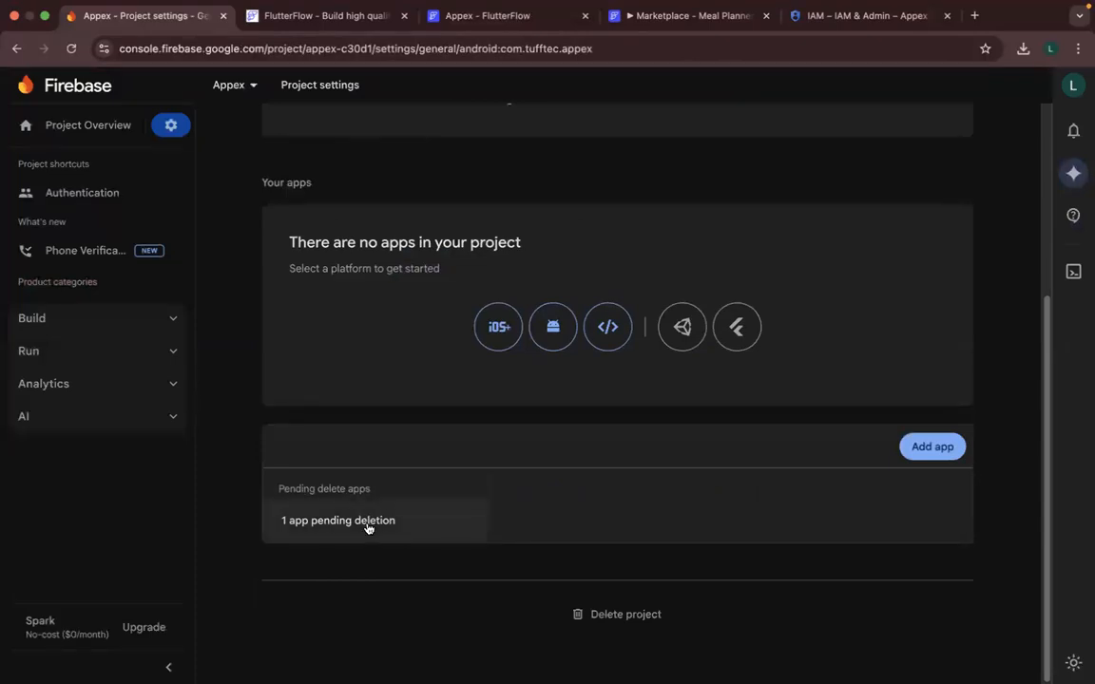
{"action": "left_click", "coordinate": [368, 523]}
{"action": "scroll", "coordinate": [523, 548], "scroll_direction": "down", "scroll_amount": 2}
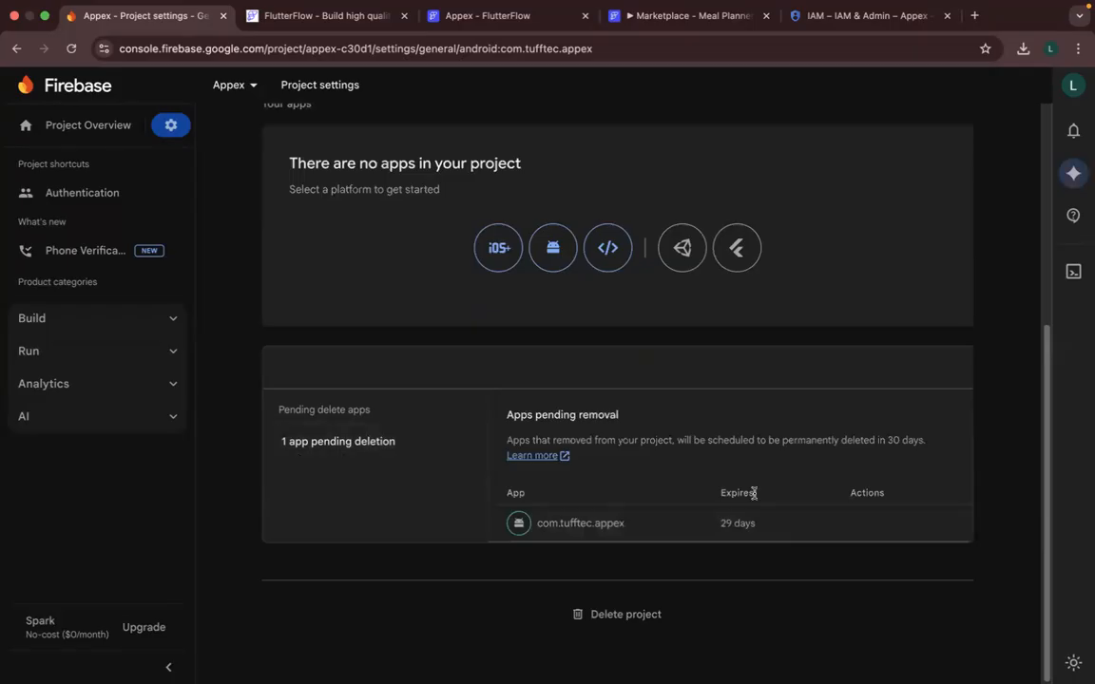
{"action": "mouse_move", "coordinate": [888, 530]}
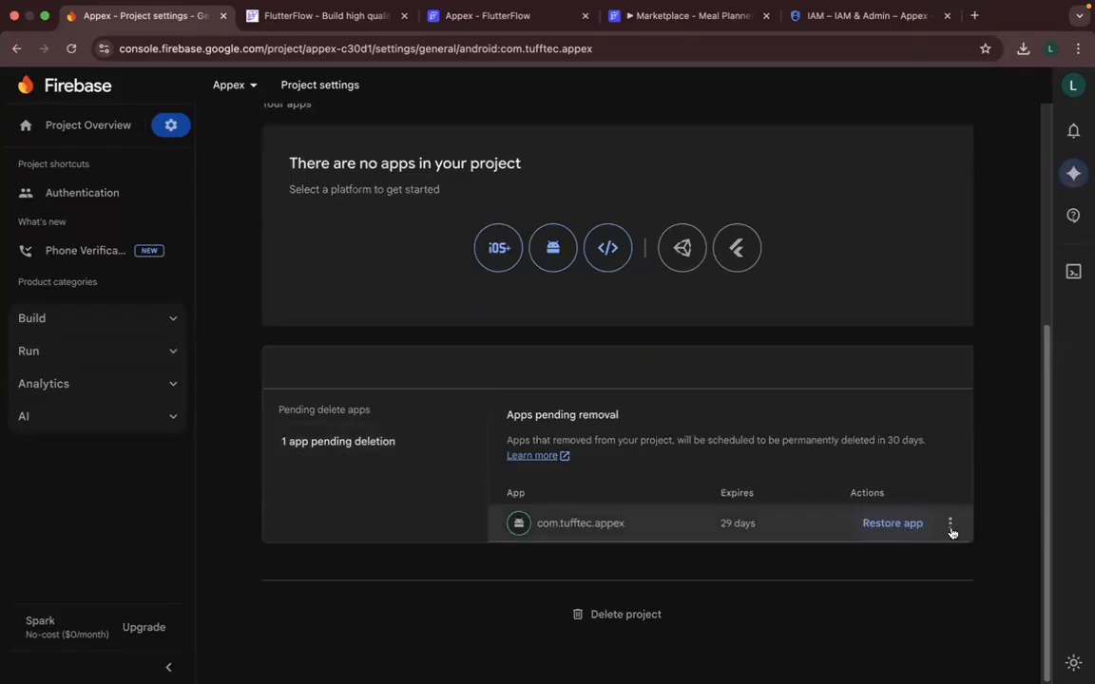
{"action": "left_click", "coordinate": [938, 535]}
{"action": "left_click", "coordinate": [924, 530]}
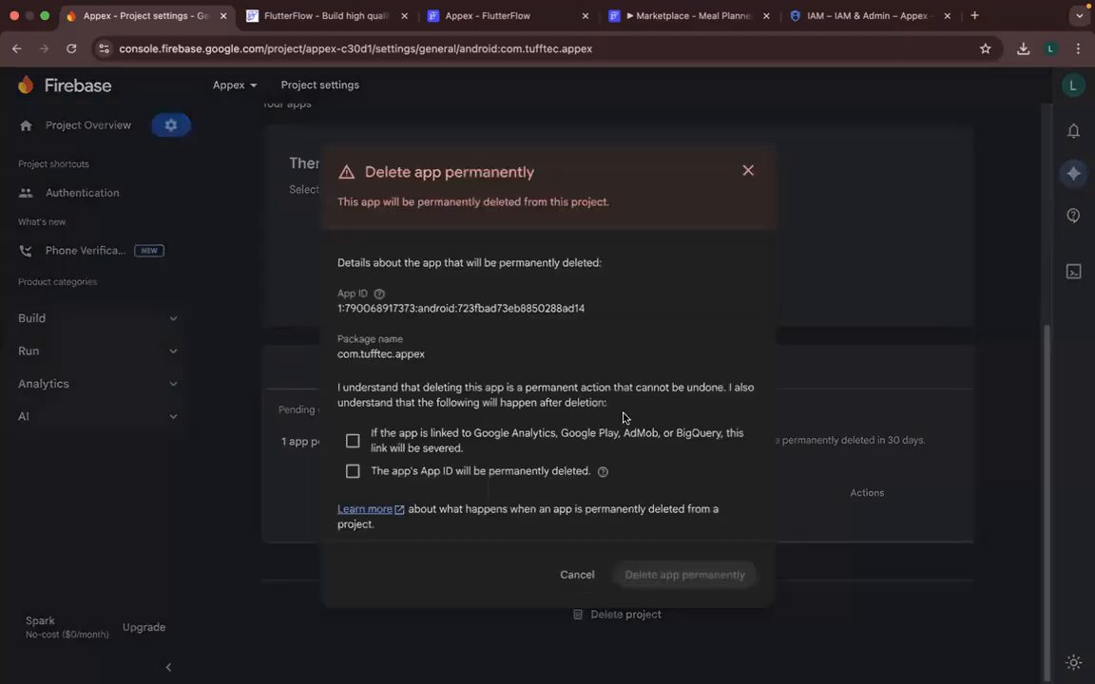
{"action": "left_click", "coordinate": [352, 440]}
{"action": "left_click", "coordinate": [352, 471]}
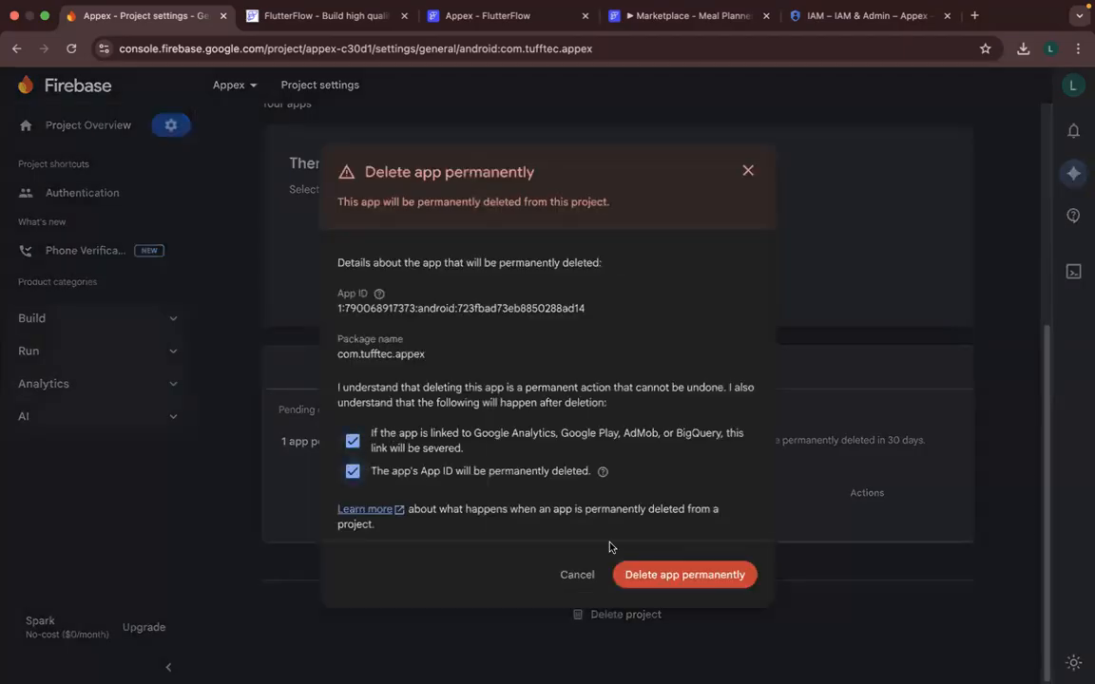
{"action": "left_click", "coordinate": [660, 575]}
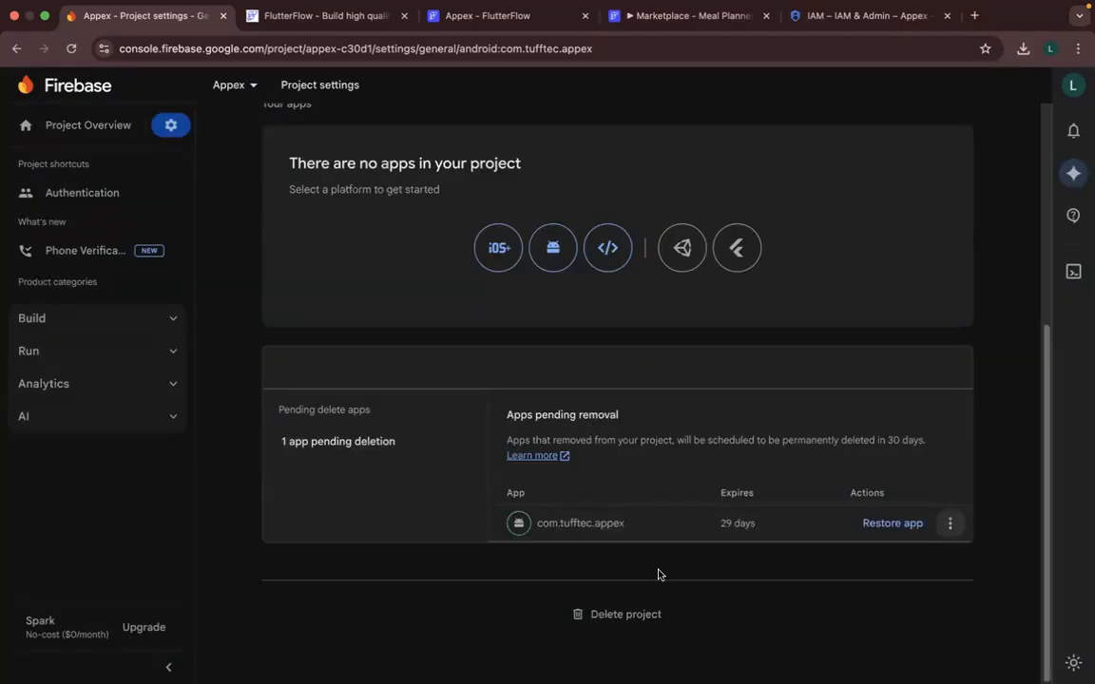
- Return to FlutterFlow, retry generating the config files for com.tufftec.appex with nickname Appex, and review the Firebase settings
{"action": "left_click", "coordinate": [485, 15]}
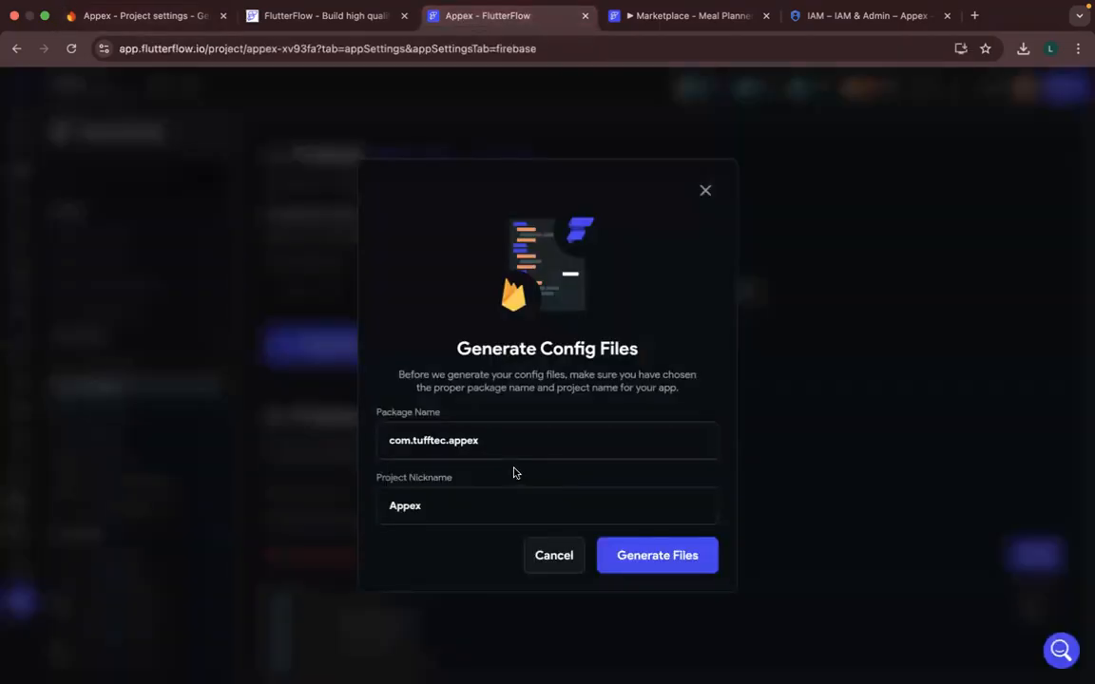
{"action": "left_click", "coordinate": [668, 564]}
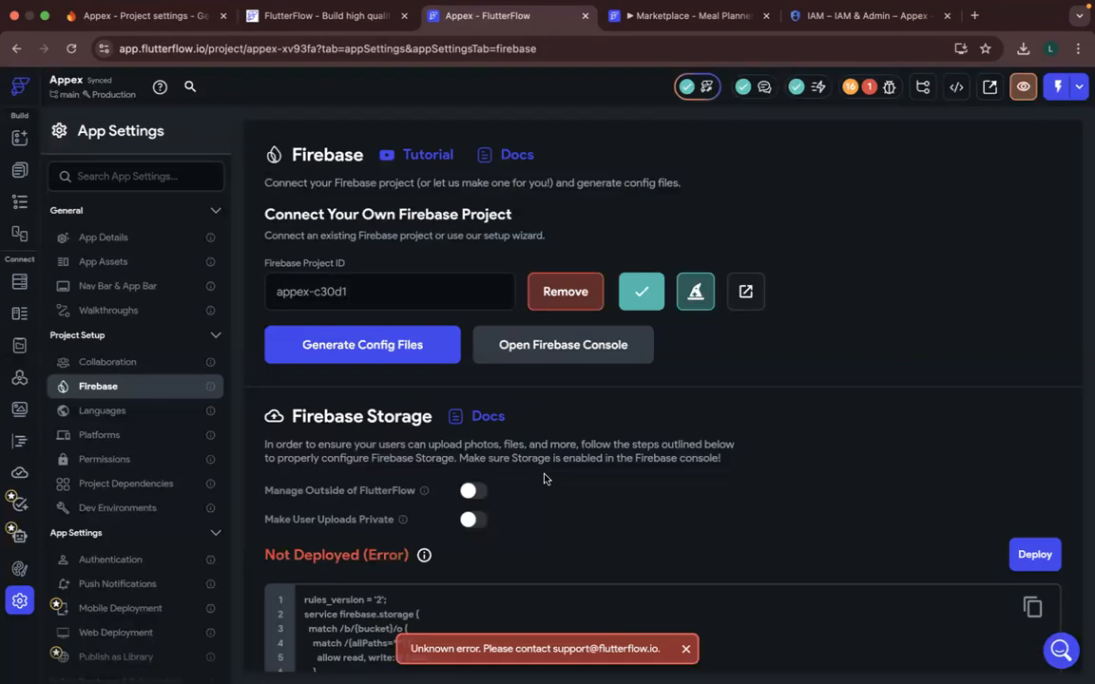
{"action": "scroll", "coordinate": [544, 478], "scroll_direction": "down", "scroll_amount": 3}
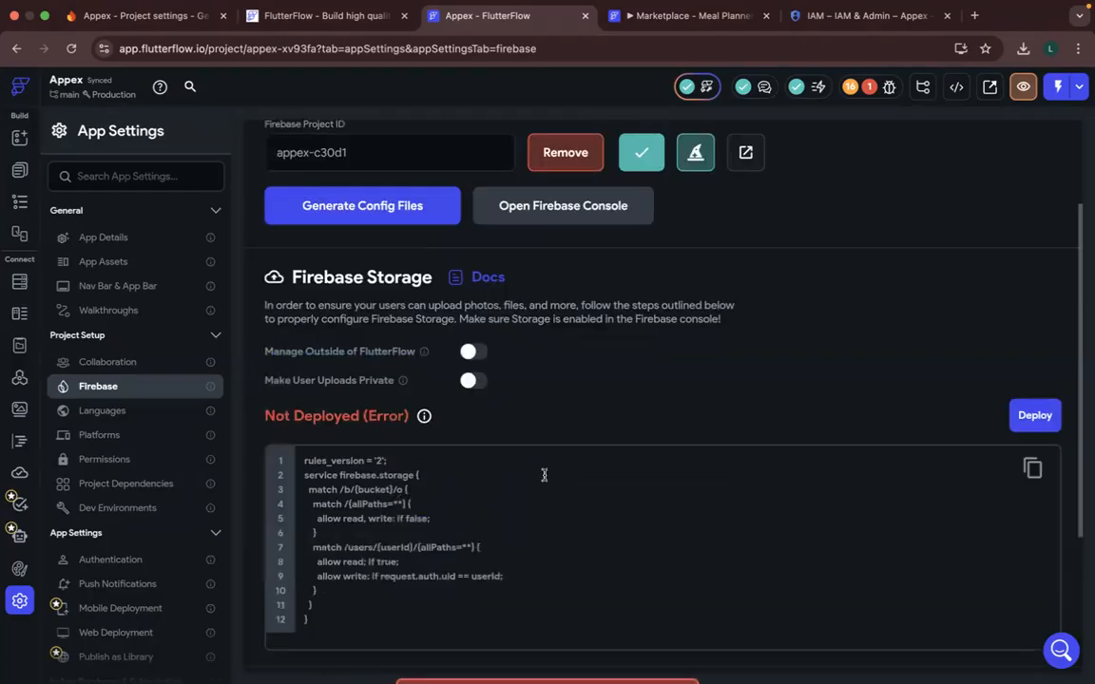
{"action": "scroll", "coordinate": [545, 476], "scroll_direction": "down", "scroll_amount": 2}
{"action": "scroll", "coordinate": [545, 478], "scroll_direction": "down", "scroll_amount": 2}
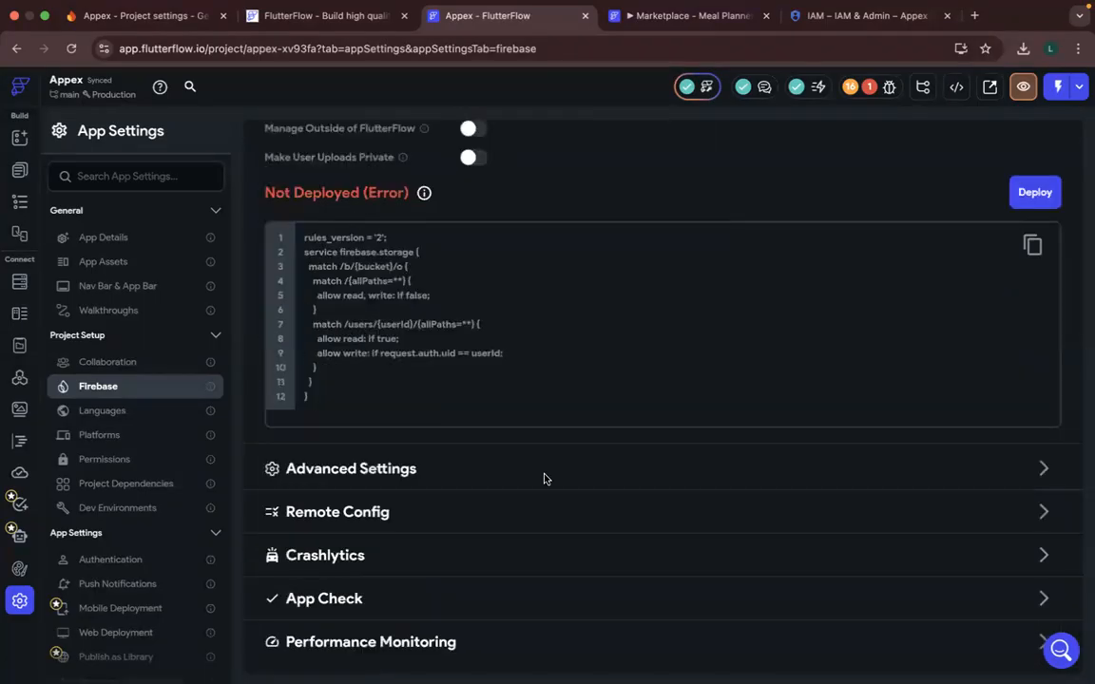
{"action": "scroll", "coordinate": [544, 478], "scroll_direction": "up", "scroll_amount": 7}
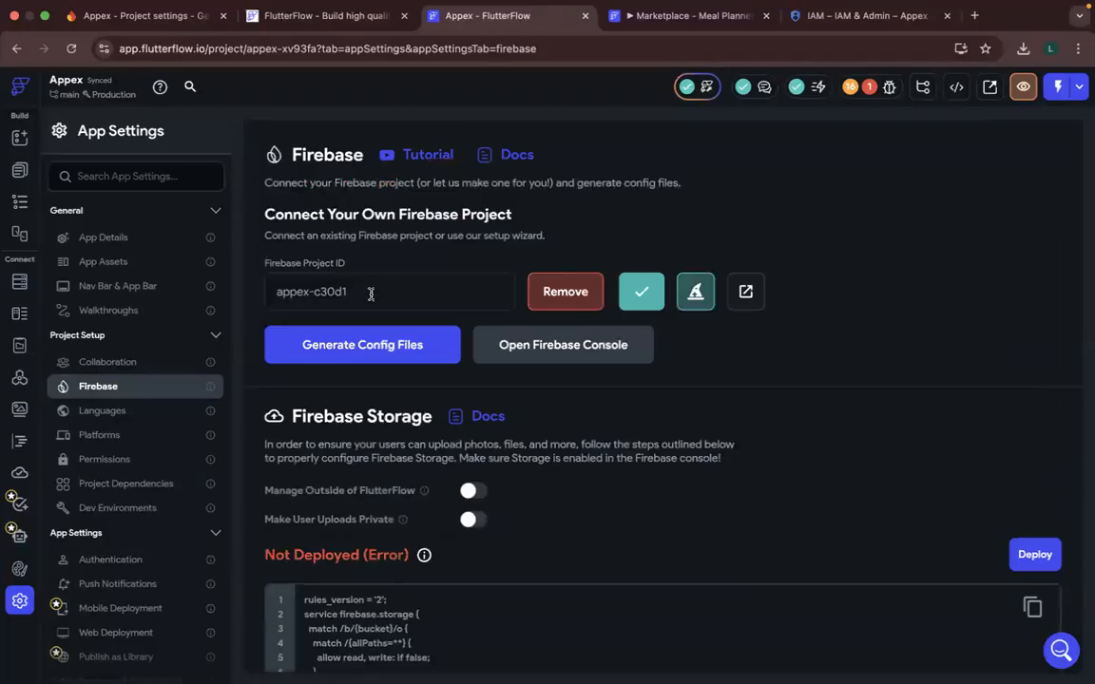
- Remove the connected Firebase project appex-c30d1 and open the settings for having FlutterFlow create a new project
{"action": "left_click", "coordinate": [520, 304]}
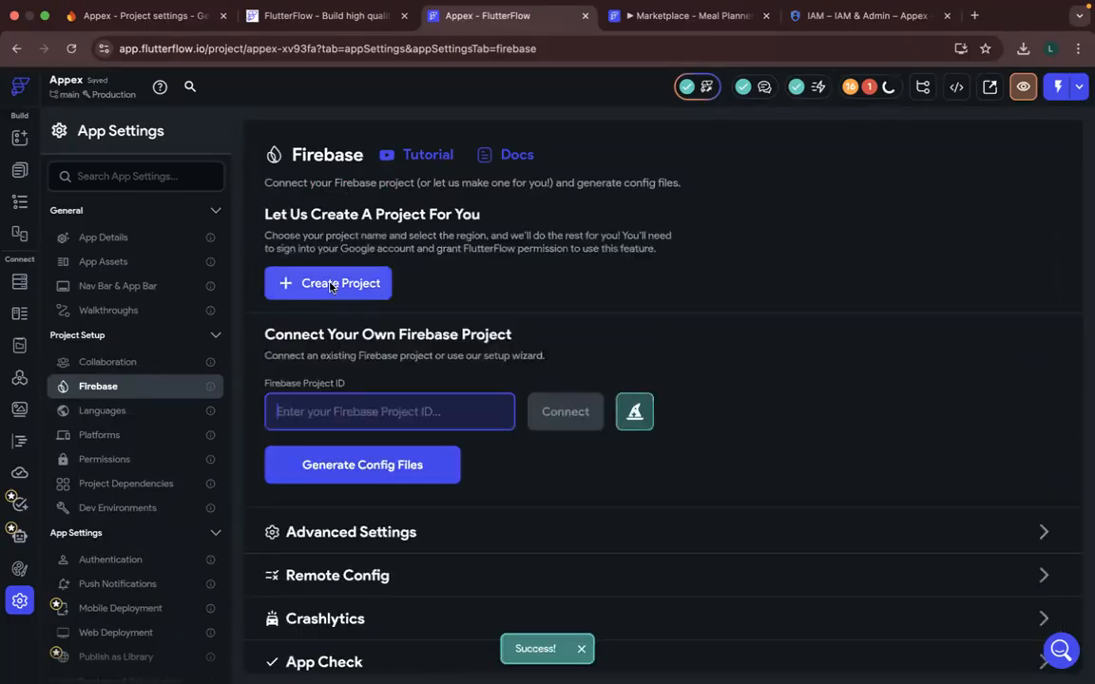
{"action": "left_click", "coordinate": [331, 287]}
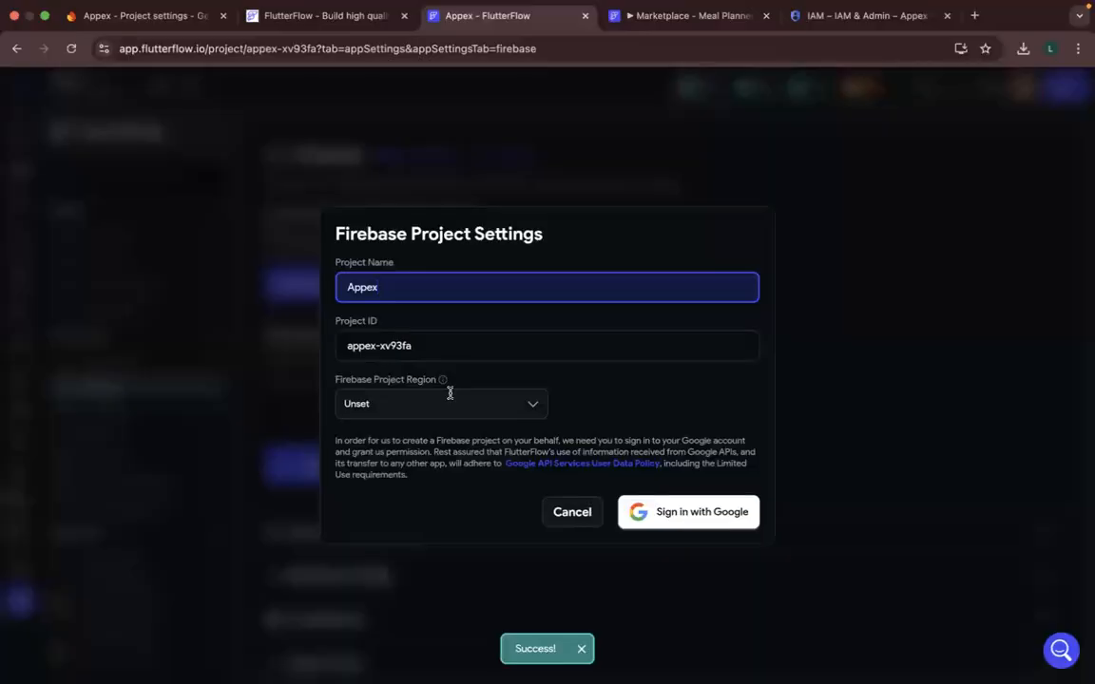
- Switch to the Firebase console and examine the full list of projects for existing Appex entries
{"action": "left_click", "coordinate": [109, 19]}
{"action": "left_click", "coordinate": [87, 127]}
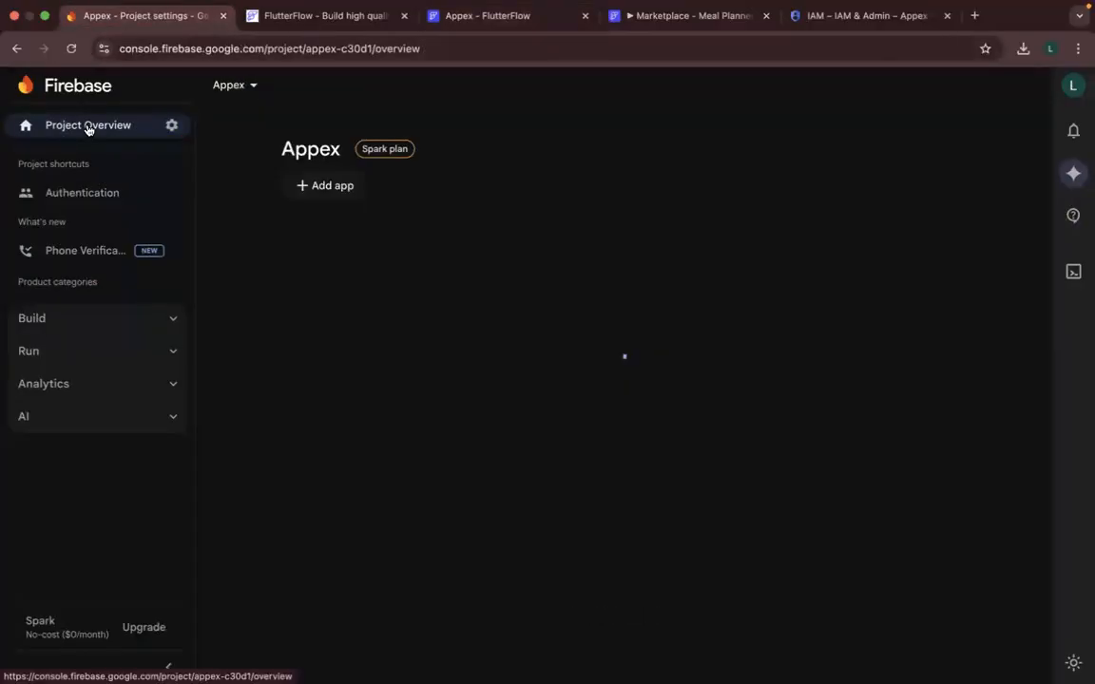
{"action": "left_click", "coordinate": [220, 90]}
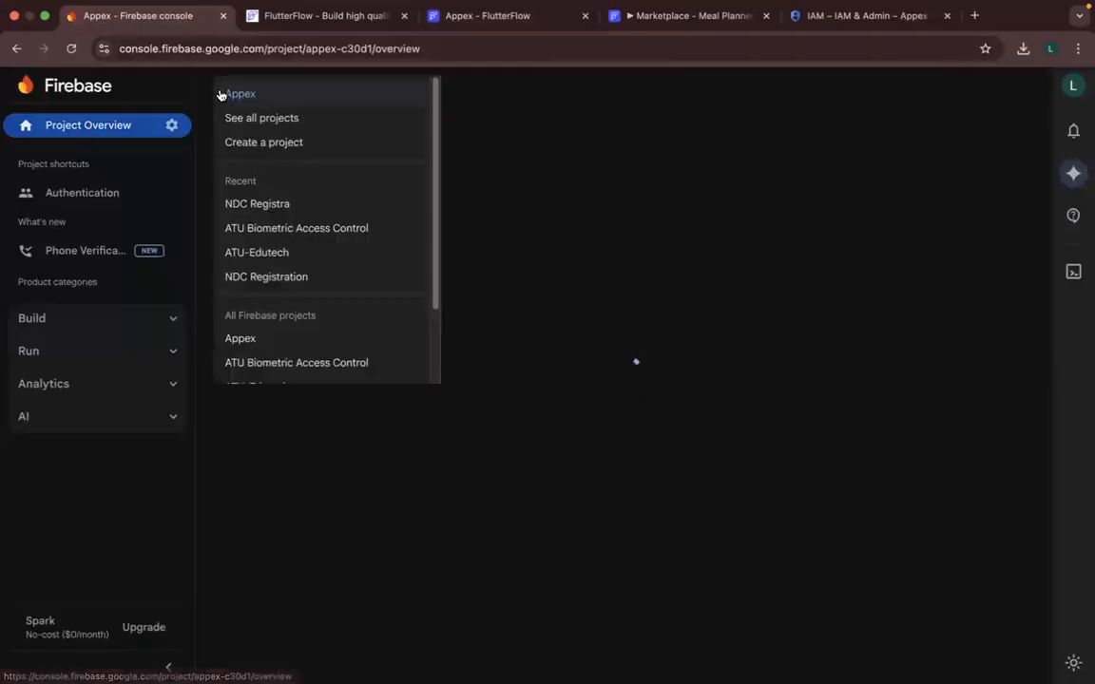
{"action": "scroll", "coordinate": [305, 348], "scroll_direction": "down", "scroll_amount": 3}
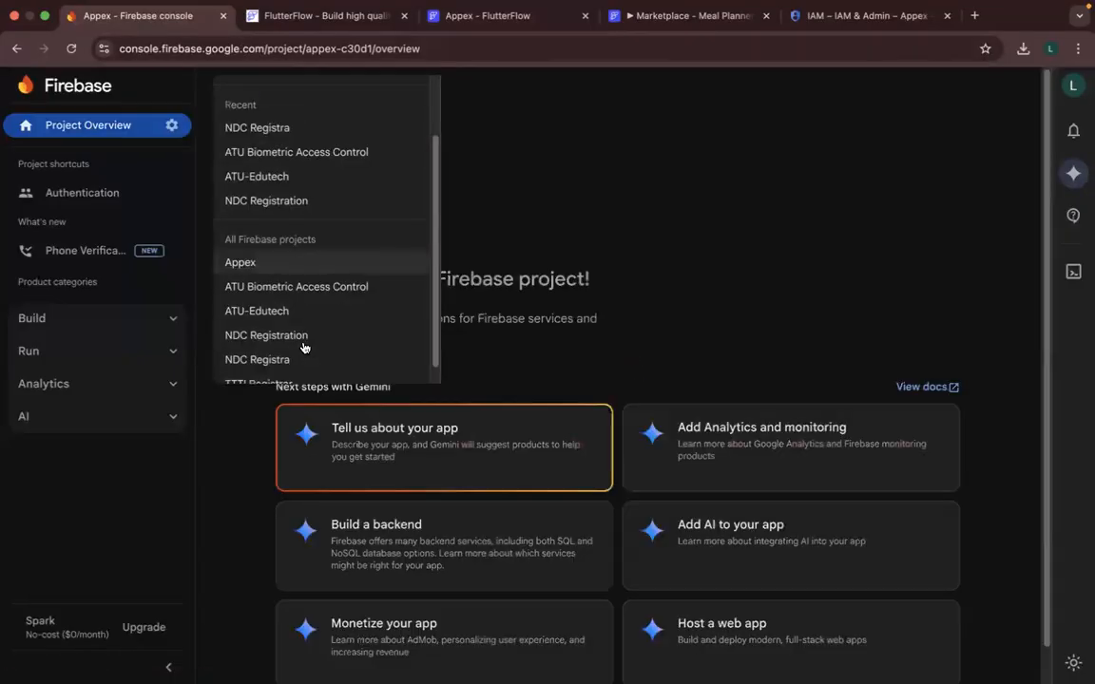
{"action": "scroll", "coordinate": [233, 119], "scroll_direction": "up", "scroll_amount": 3}
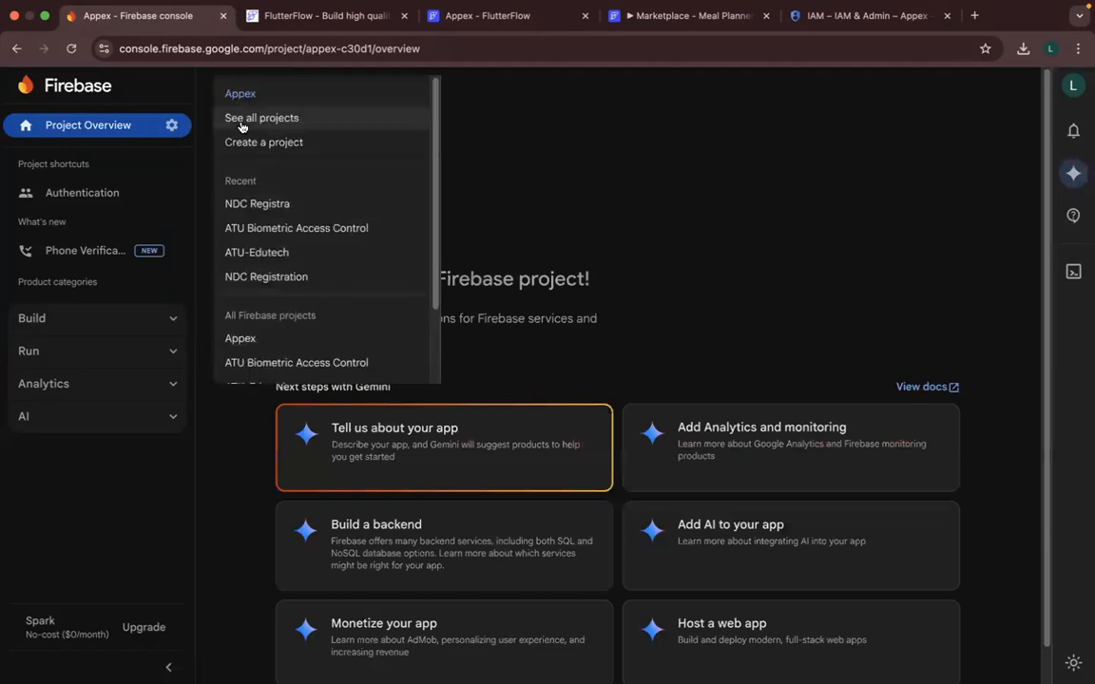
{"action": "left_click", "coordinate": [242, 118]}
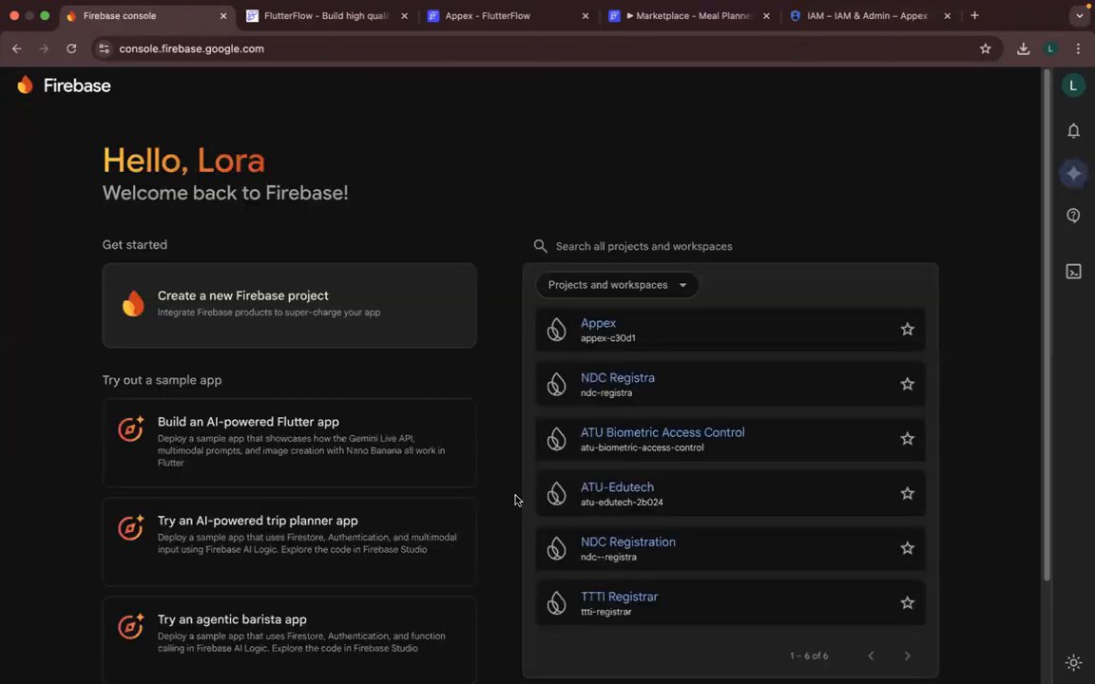
{"action": "scroll", "coordinate": [514, 500], "scroll_direction": "down", "scroll_amount": 2}
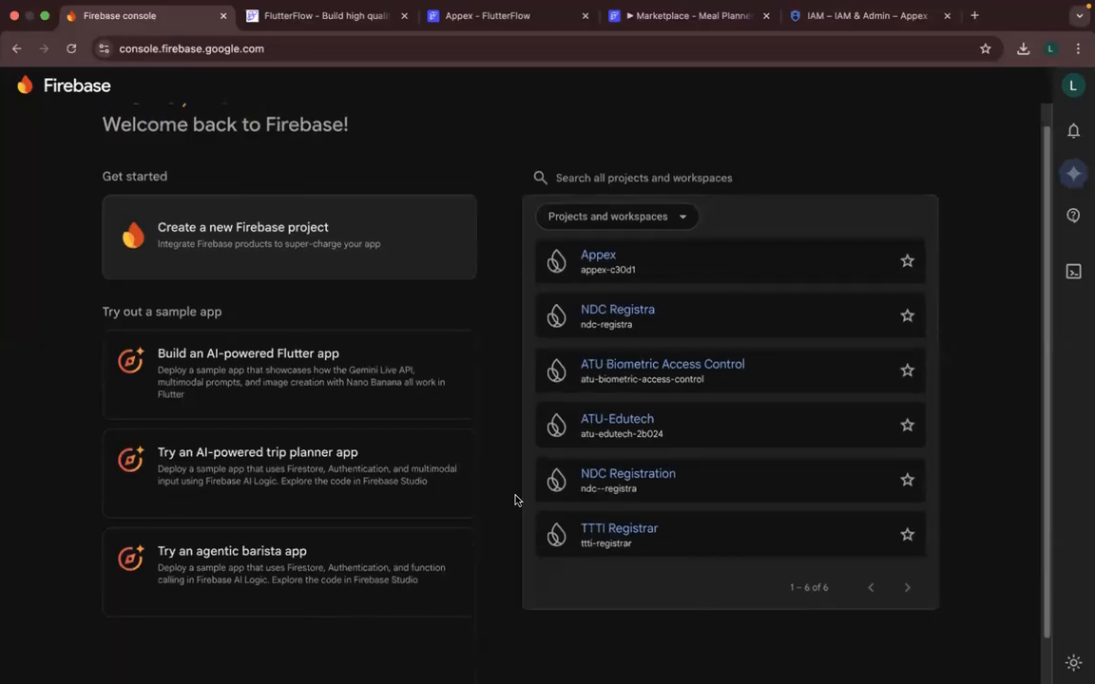
{"action": "scroll", "coordinate": [514, 500], "scroll_direction": "down", "scroll_amount": 1}
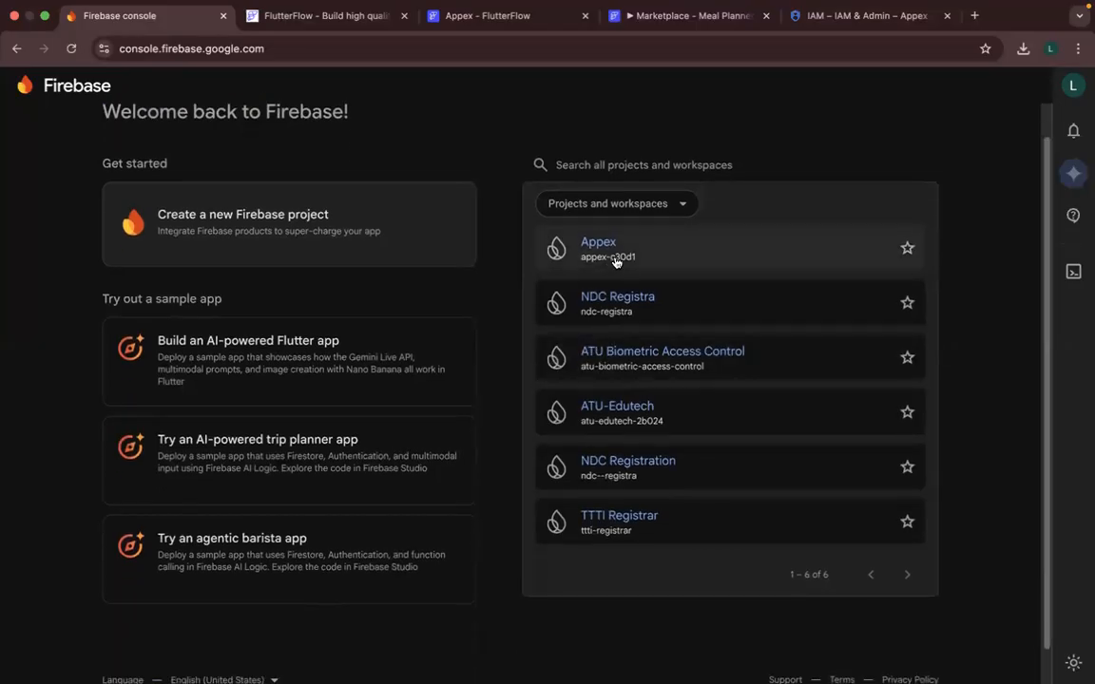
- Back in FlutterFlow, try to create the Firebase project Appex in region nam5 (United States) through Google sign-in
{"action": "left_click", "coordinate": [479, 17]}
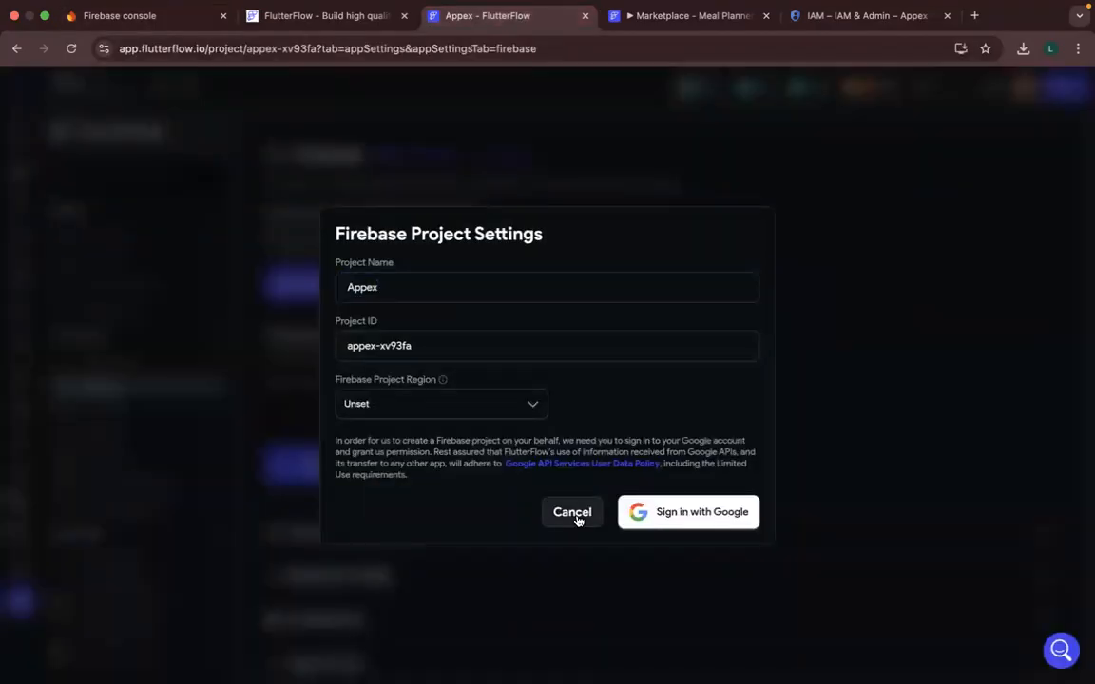
{"action": "left_click", "coordinate": [474, 403]}
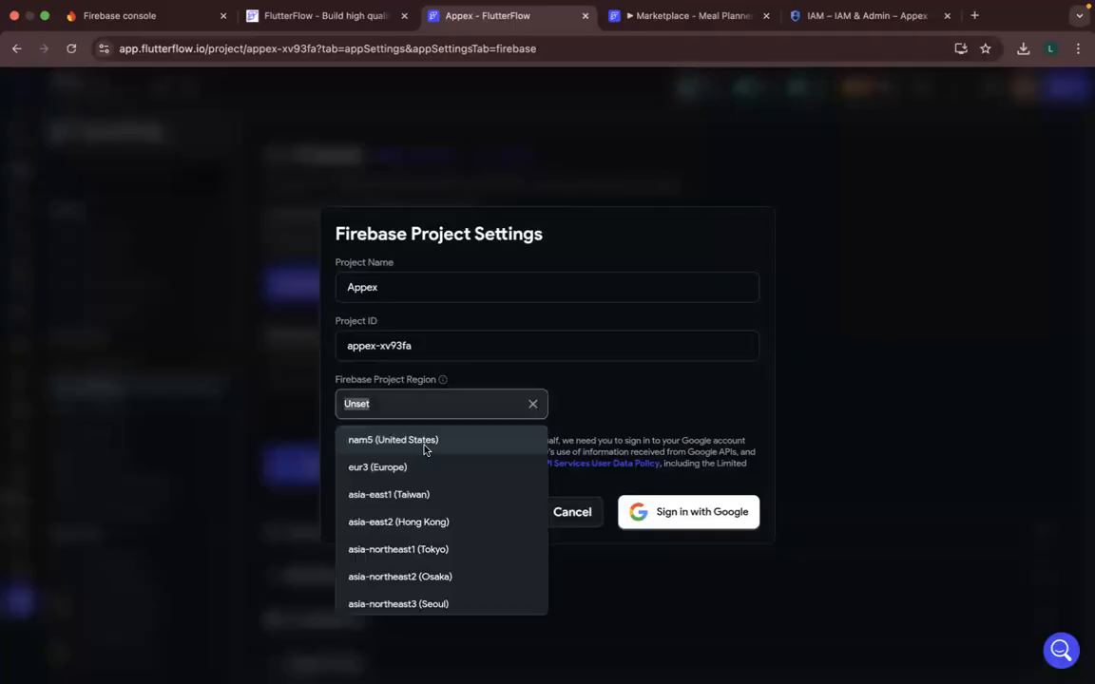
{"action": "left_click", "coordinate": [426, 443]}
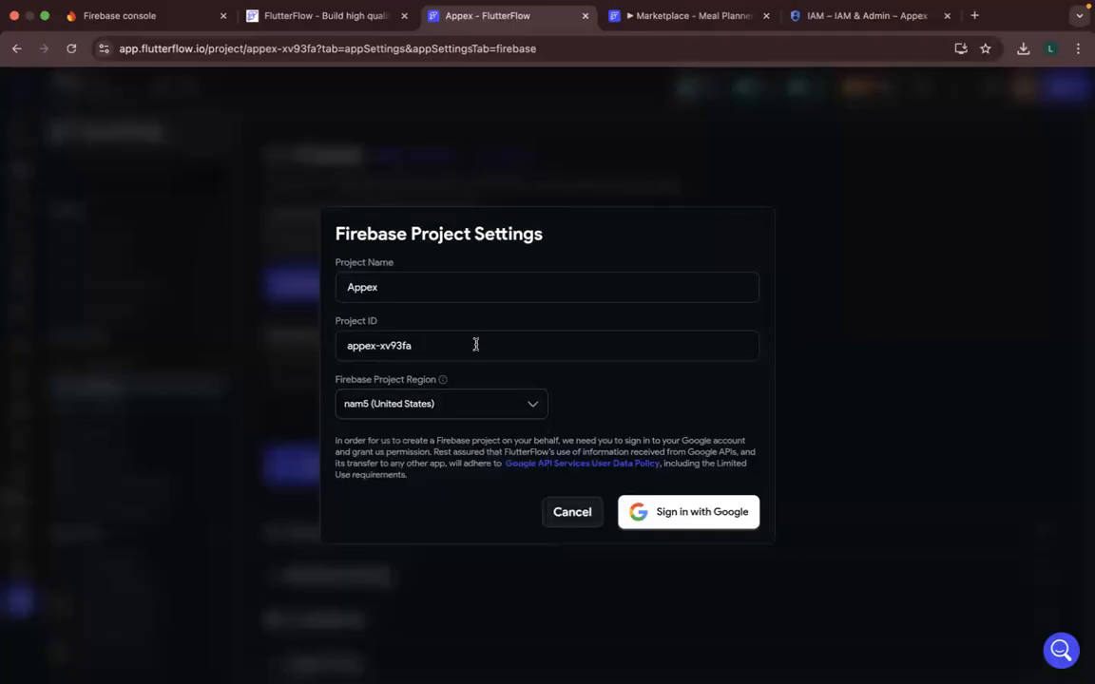
{"action": "left_click", "coordinate": [677, 515]}
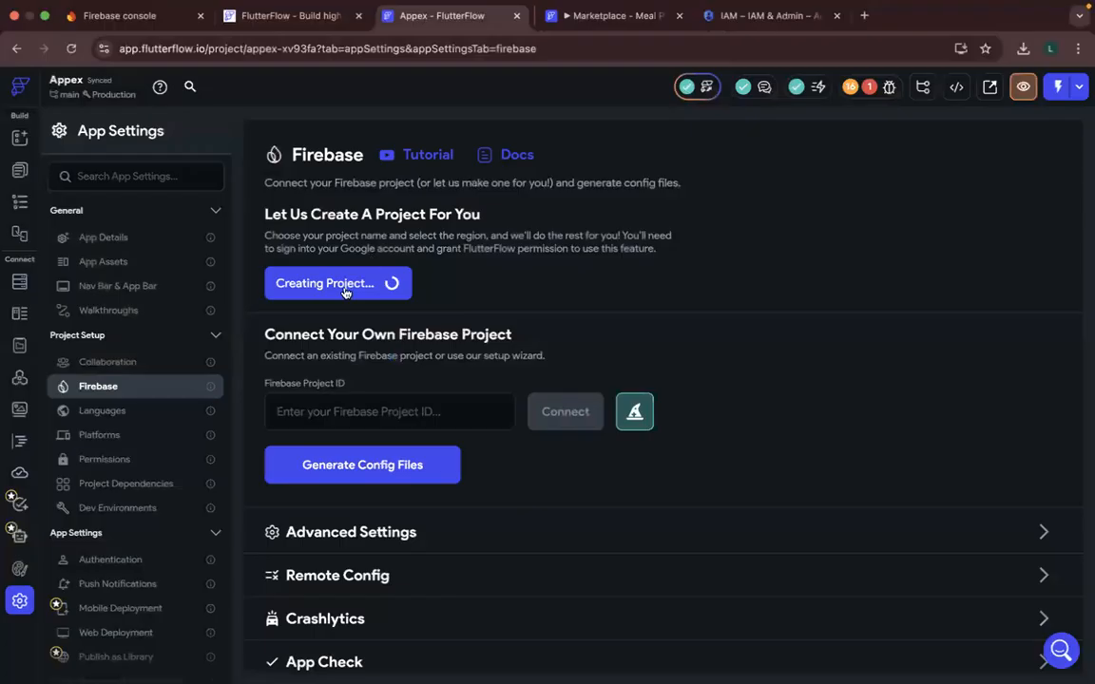
- Restart the Firebase project creation with project name Appexx and region nam5 (United States), and proceed to Google sign-in
{"action": "left_click", "coordinate": [370, 278]}
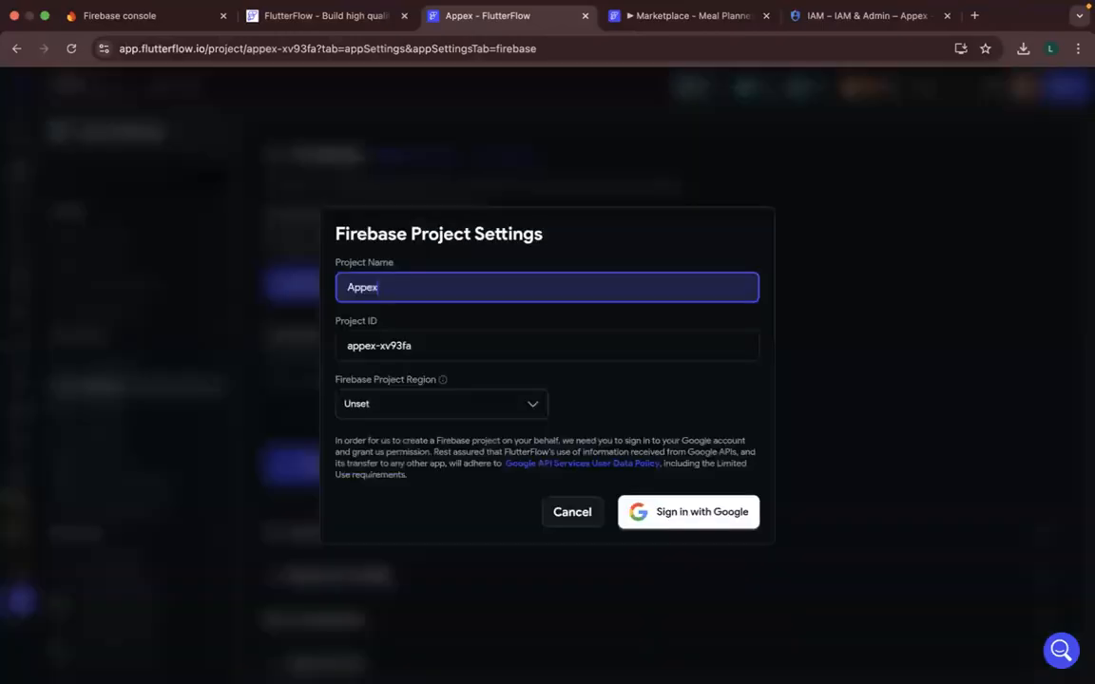
{"action": "type", "text": "x"}
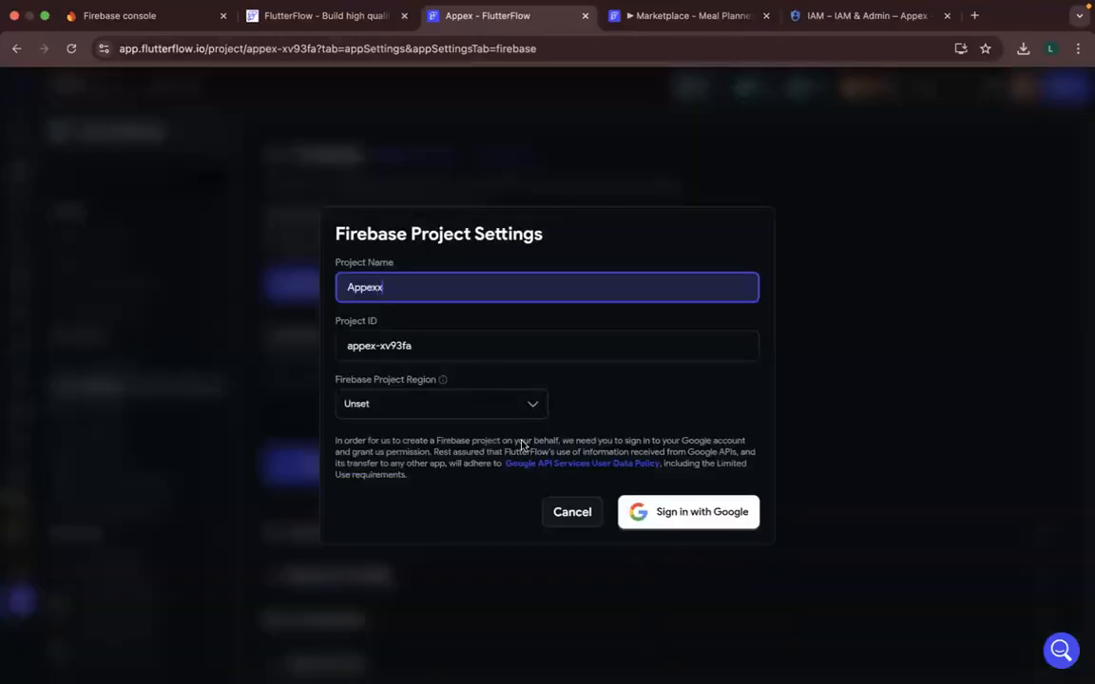
{"action": "left_click", "coordinate": [465, 404]}
{"action": "left_click", "coordinate": [466, 441]}
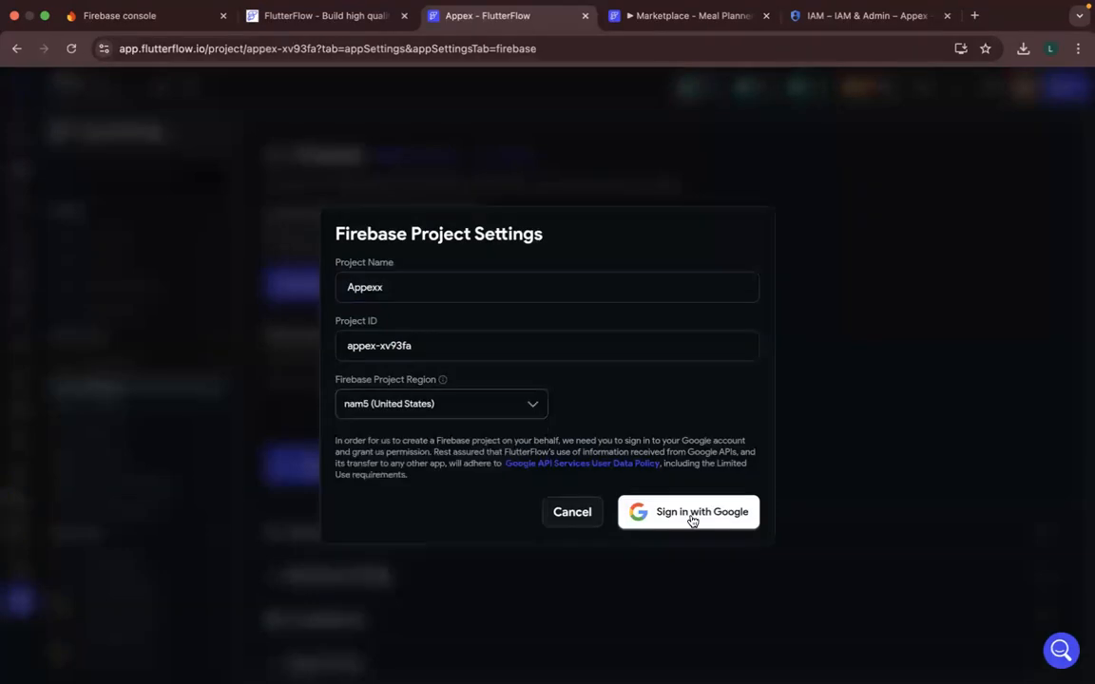
{"action": "left_click", "coordinate": [691, 513]}
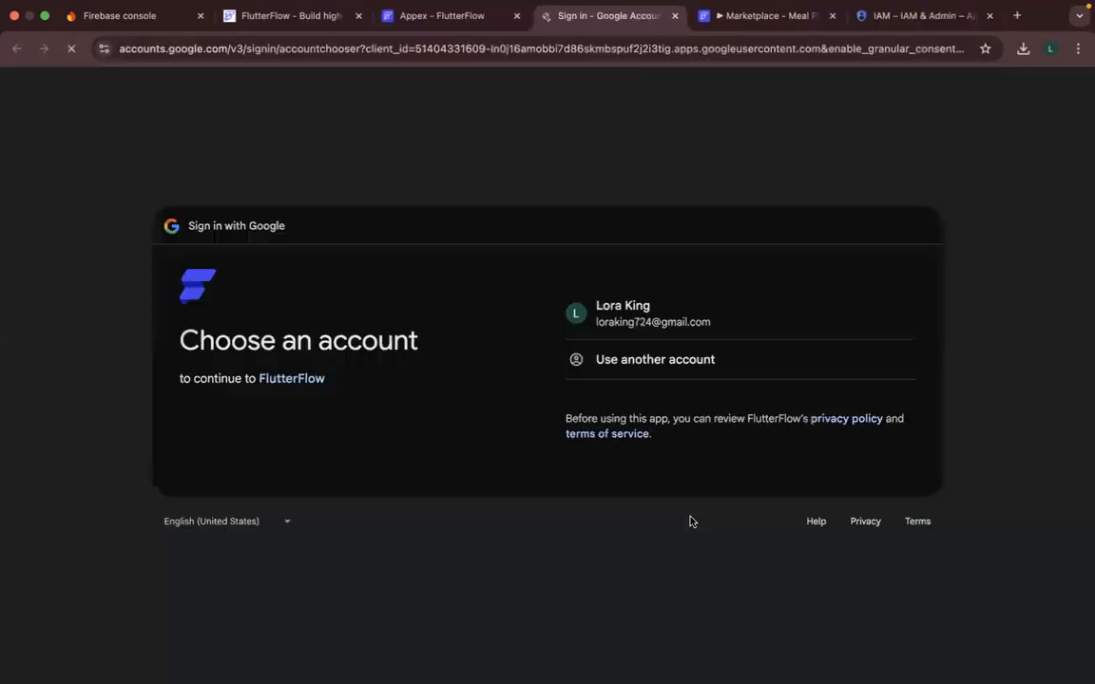
- Choose the listed Google account and grant FlutterFlow all requested Firebase, Datastore and Google Cloud access
{"action": "left_click", "coordinate": [669, 323]}
{"action": "mouse_move", "coordinate": [624, 7]}
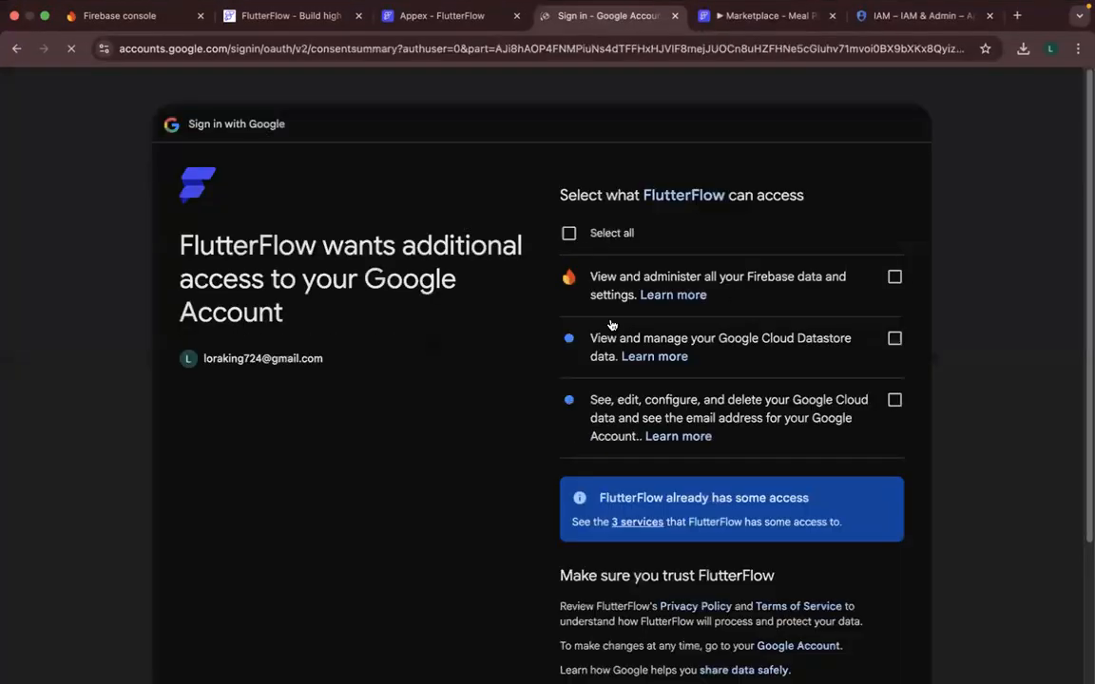
{"action": "left_click", "coordinate": [573, 232]}
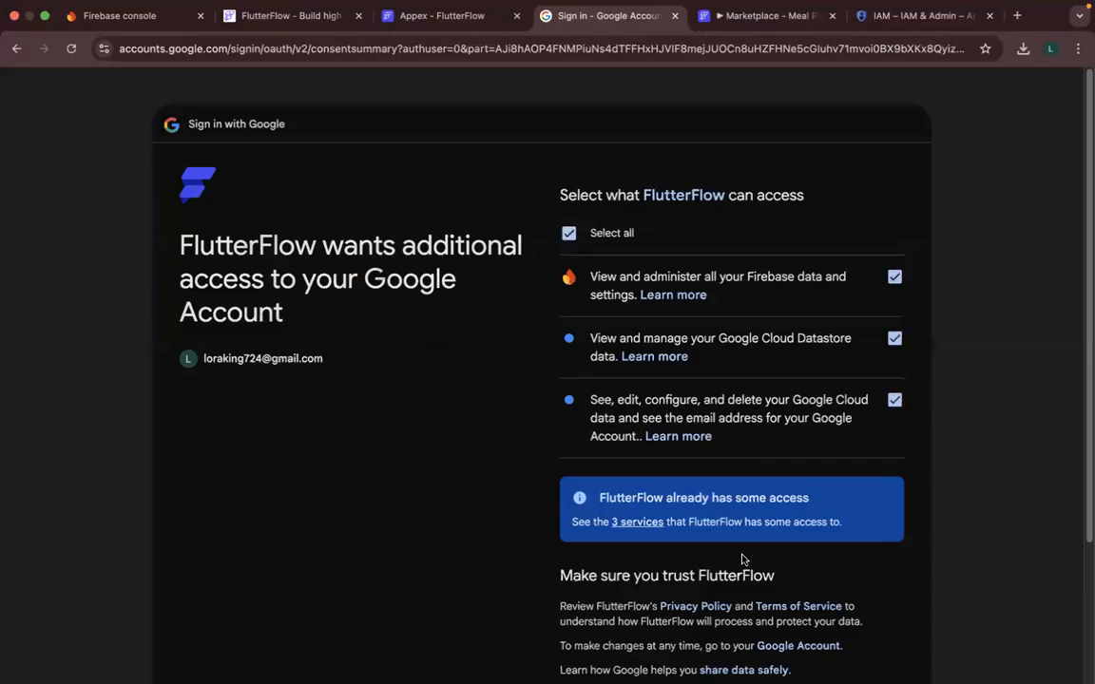
{"action": "scroll", "coordinate": [742, 559], "scroll_direction": "down", "scroll_amount": 1}
{"action": "scroll", "coordinate": [742, 561], "scroll_direction": "down", "scroll_amount": 3}
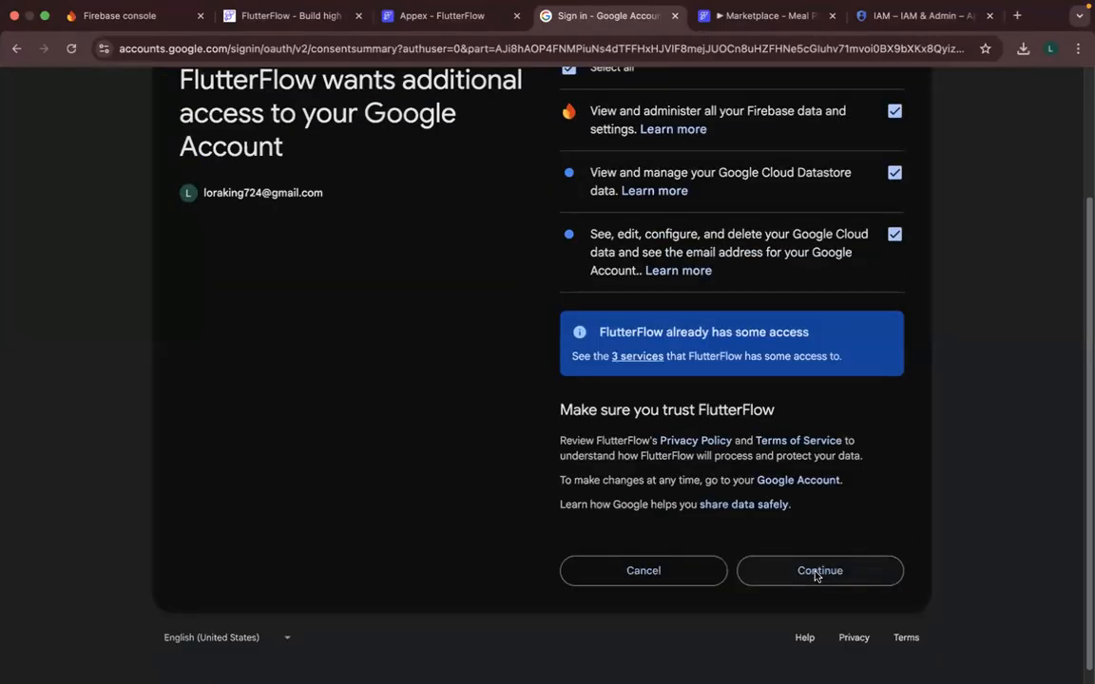
{"action": "left_click", "coordinate": [814, 572]}
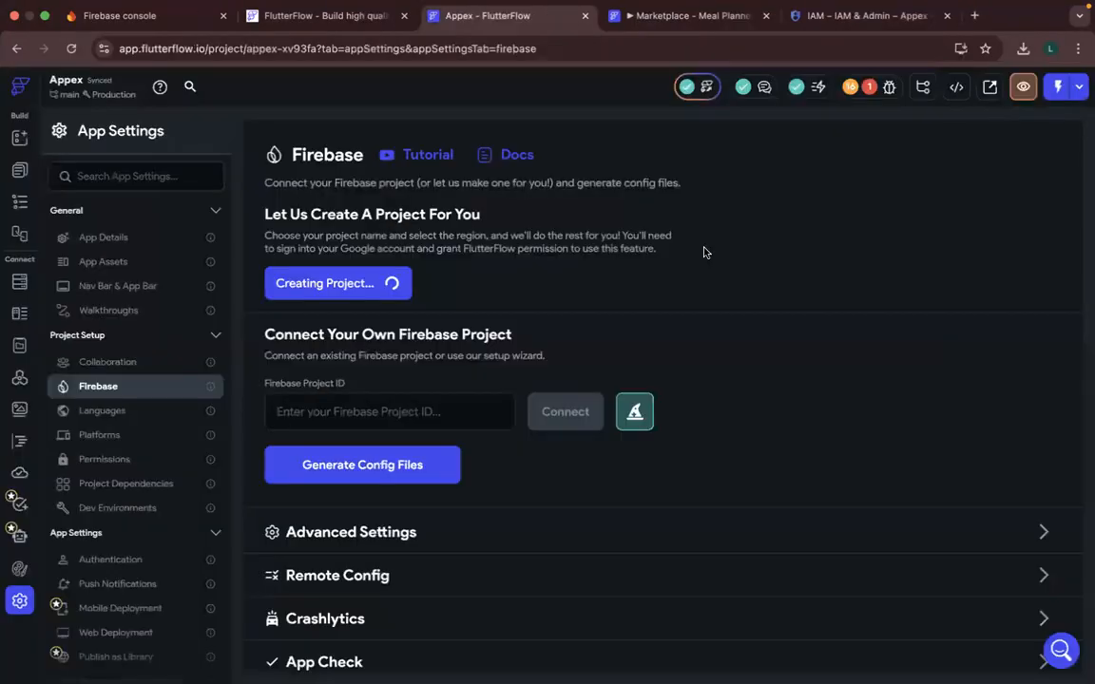
- Check the Appex permissions in Google Cloud IAM, the Firebase console's project list, and the project creation status in FlutterFlow
{"action": "left_click", "coordinate": [832, 17]}
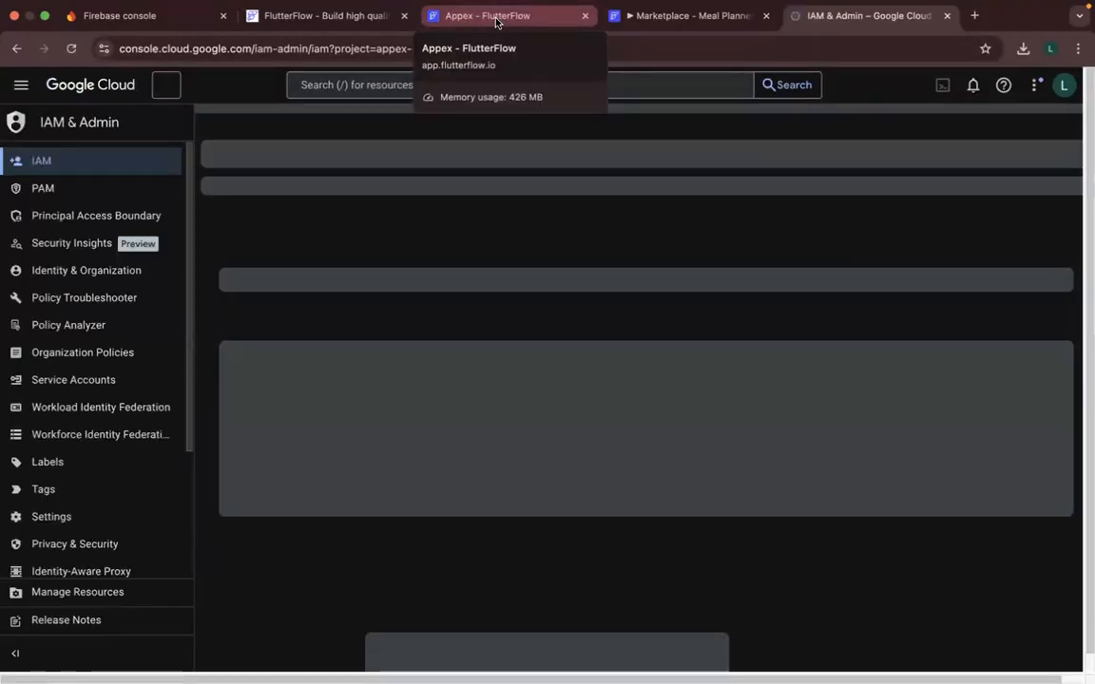
{"action": "left_click", "coordinate": [495, 21]}
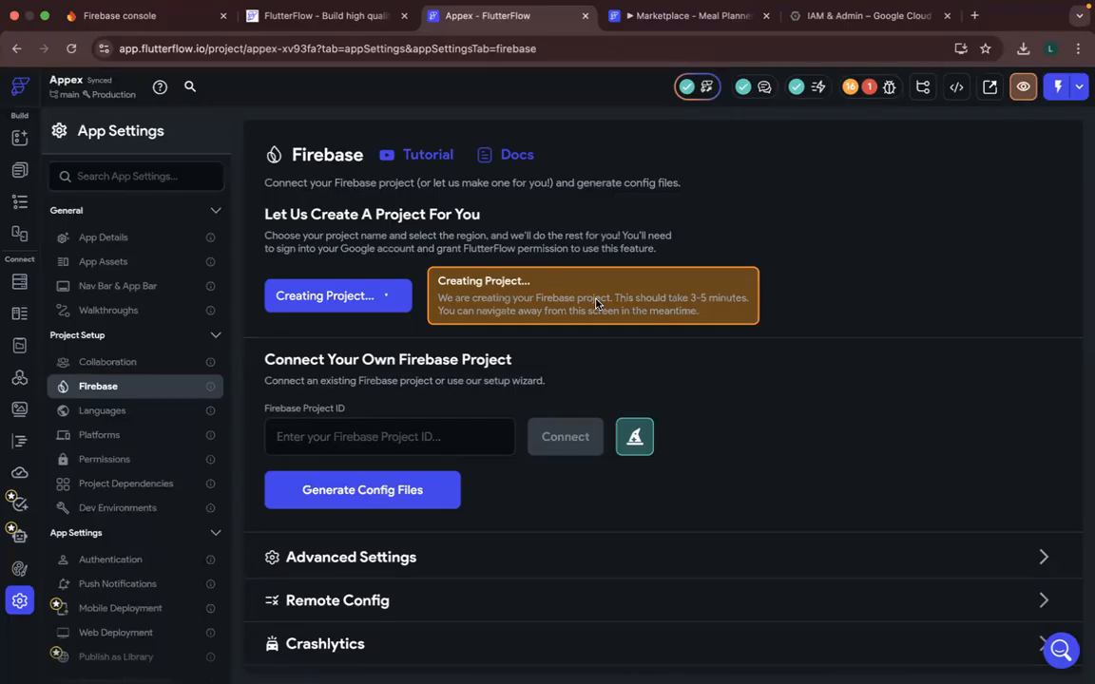
{"action": "left_click", "coordinate": [829, 19]}
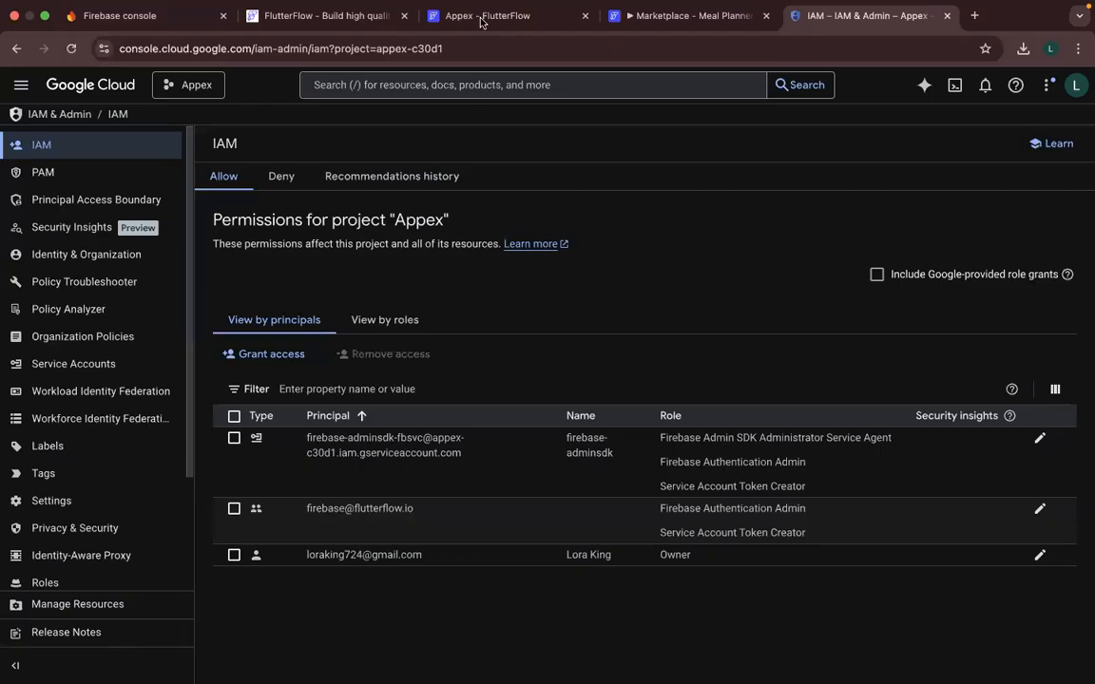
{"action": "left_click", "coordinate": [436, 18]}
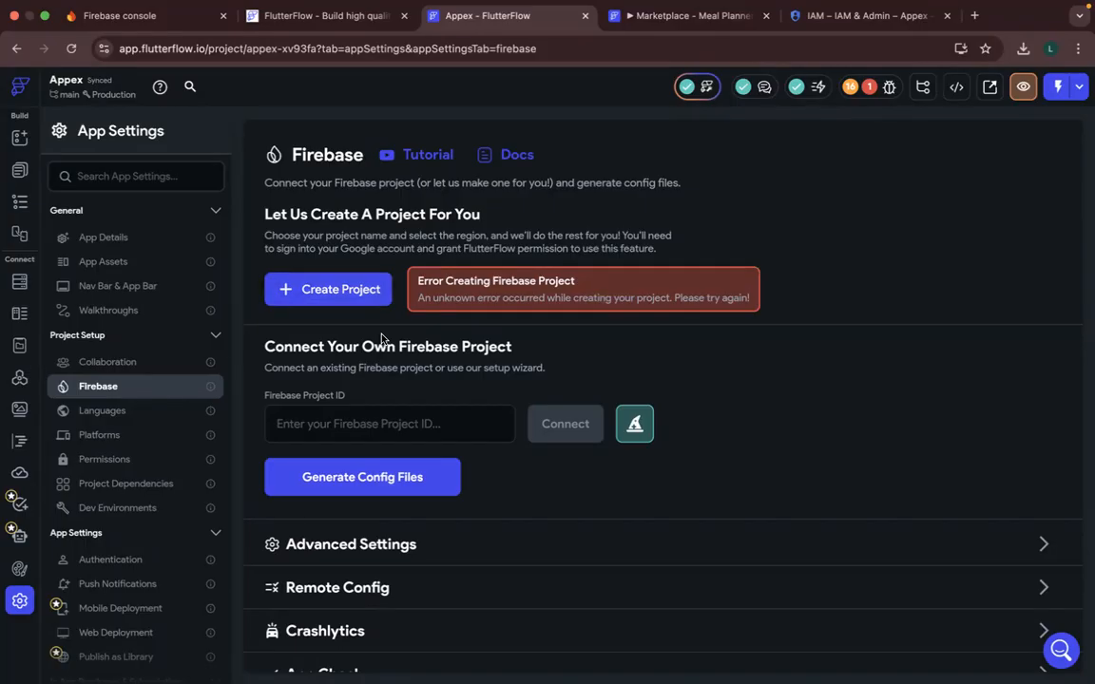
{"action": "left_click", "coordinate": [114, 17]}
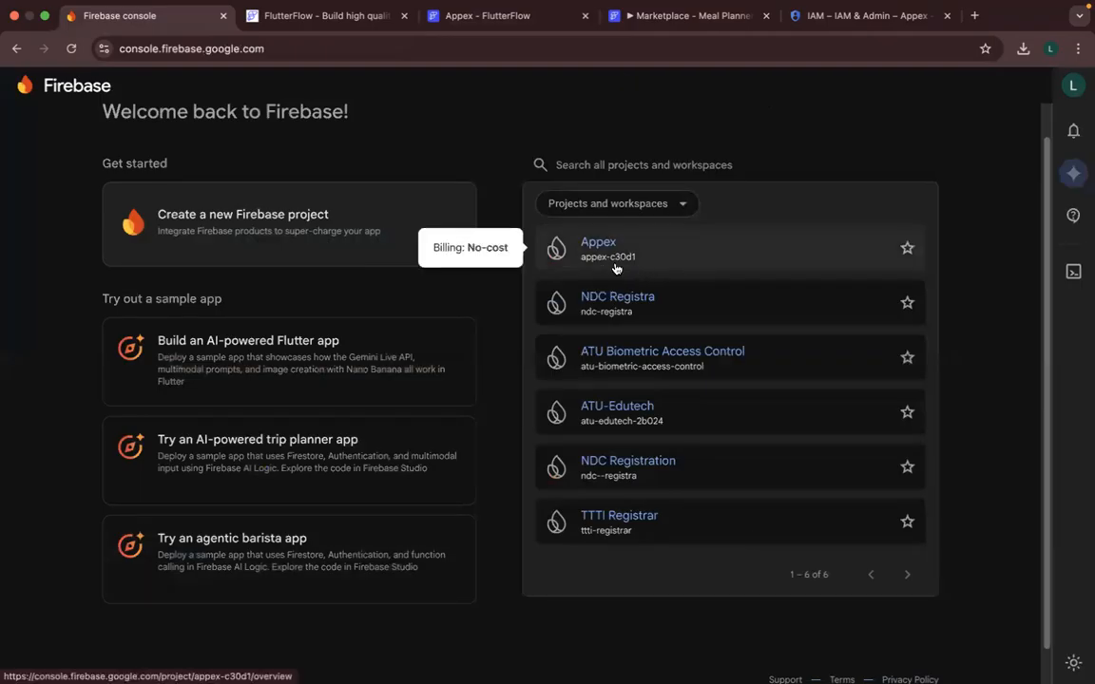
{"action": "left_click", "coordinate": [430, 16]}
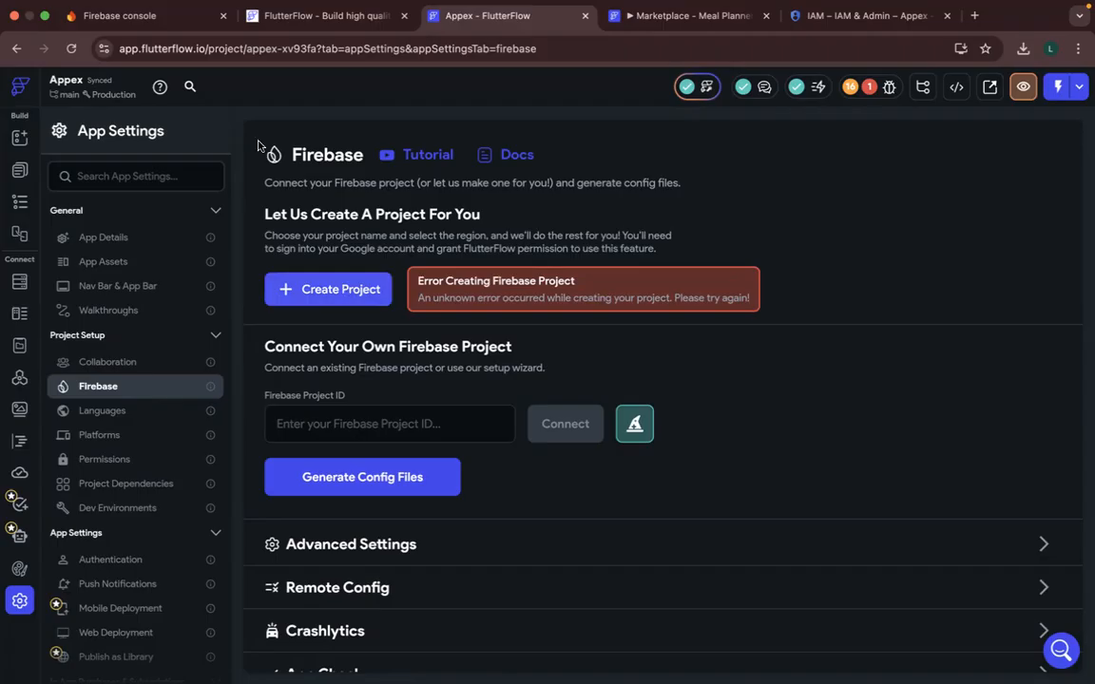
- Return to the Firebase console, start signing in again with the existing Google account, and submit the account password
{"action": "left_click", "coordinate": [138, 21]}
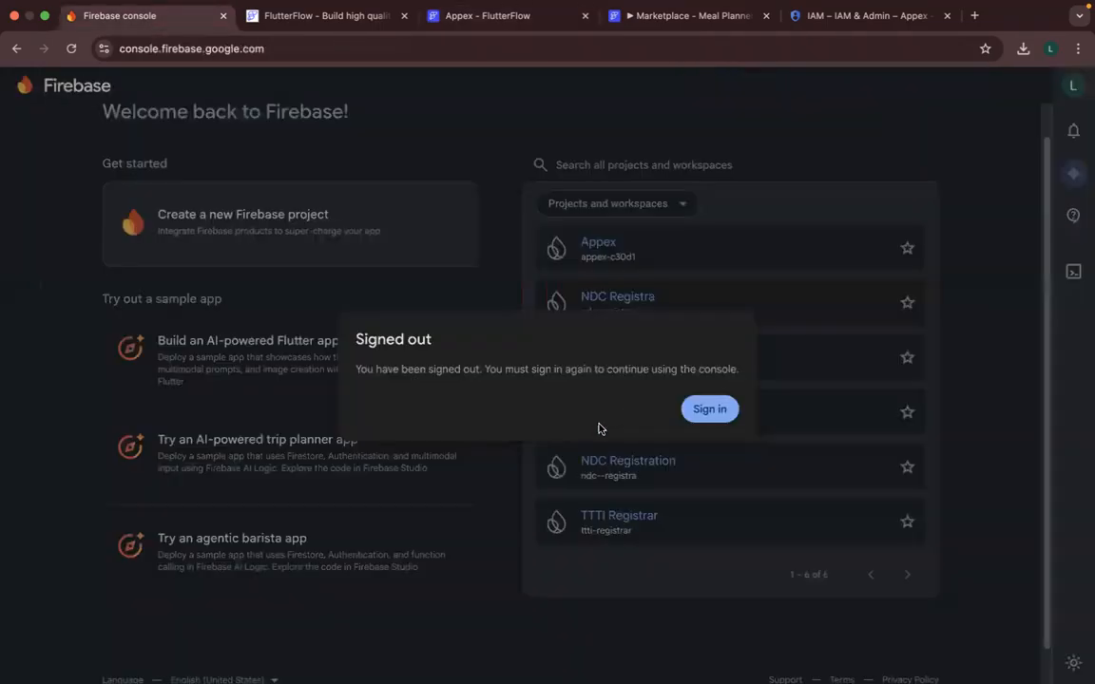
{"action": "left_click", "coordinate": [707, 413]}
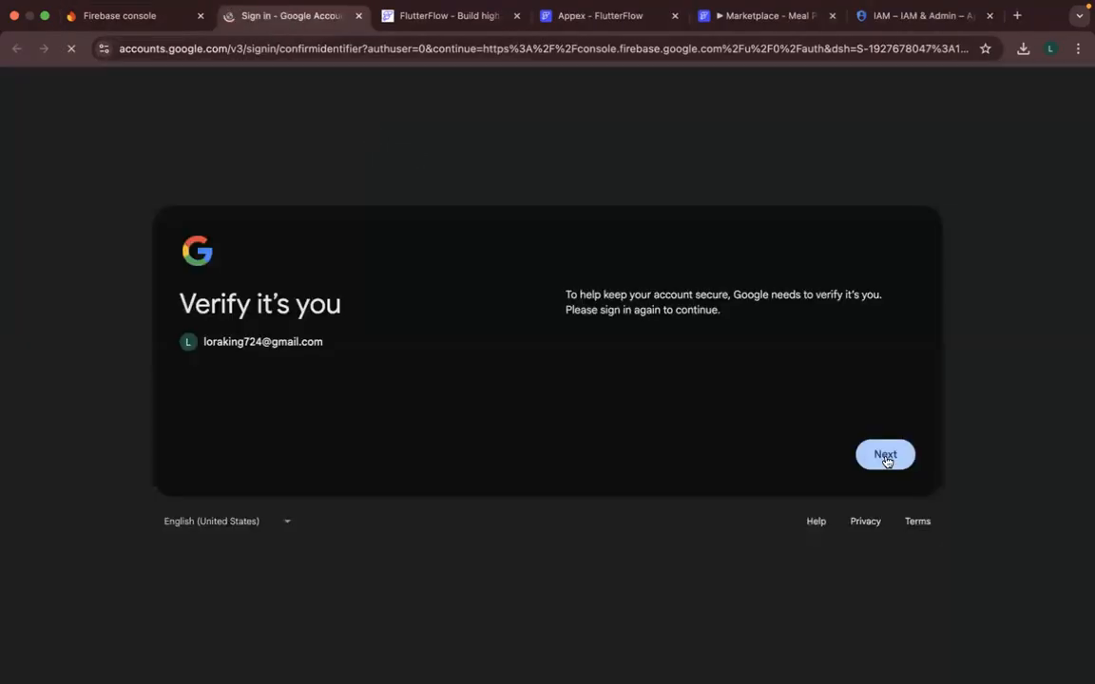
{"action": "left_click", "coordinate": [885, 455]}
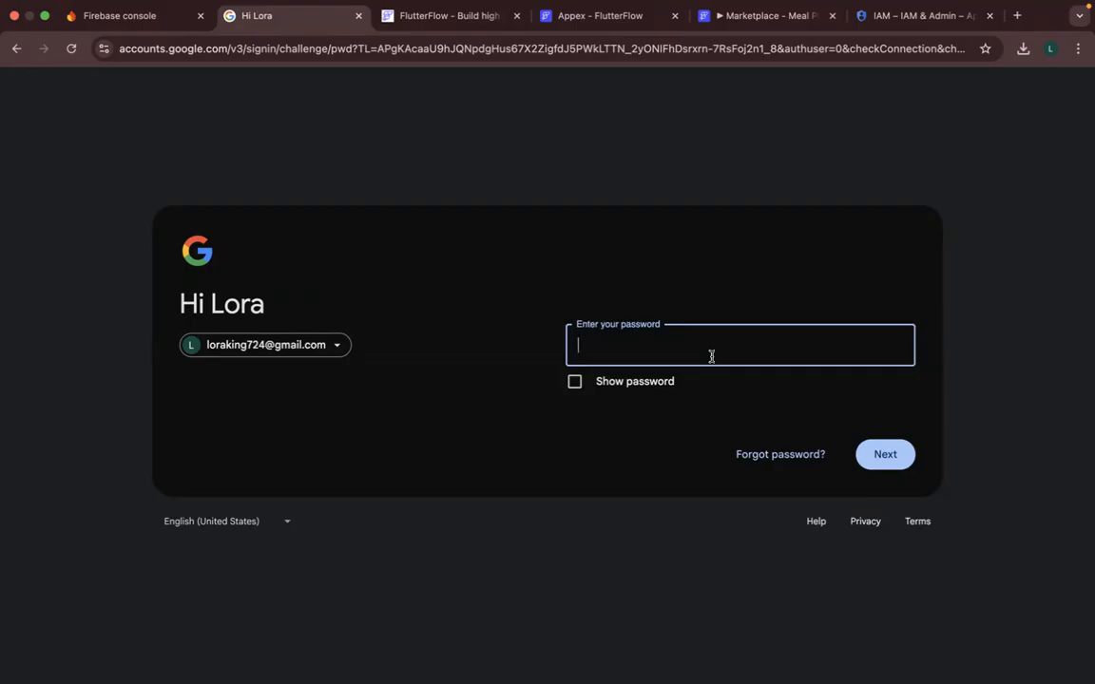
{"action": "type", "text": "•••••••••"}
{"action": "left_click", "coordinate": [909, 455]}
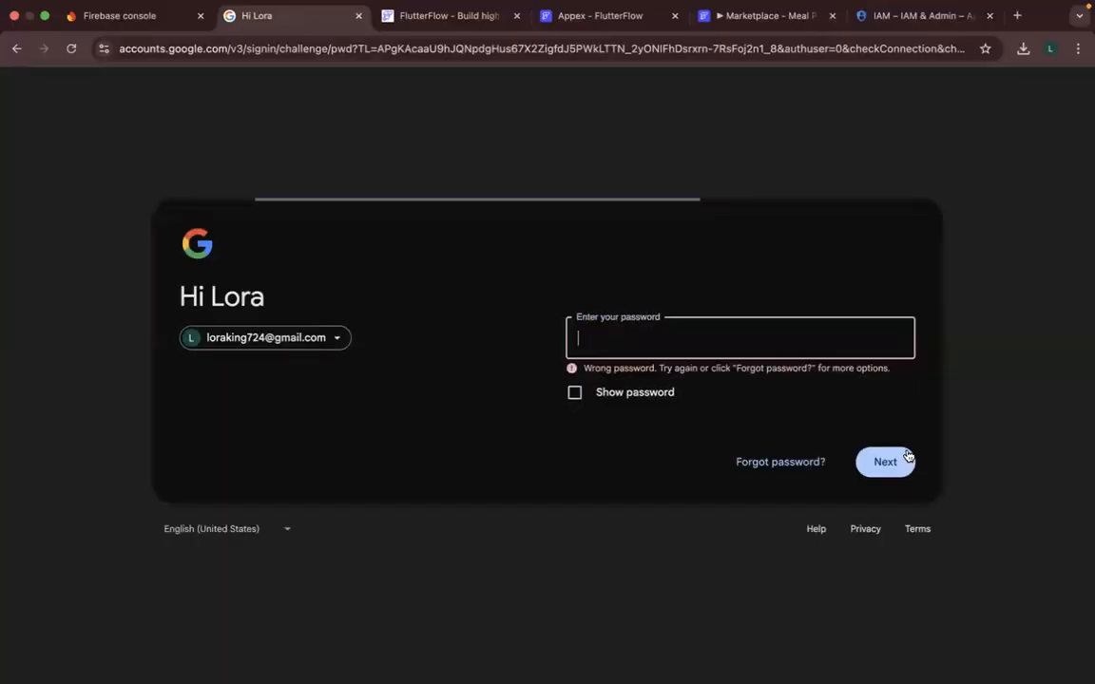
- Check the Firebase console's sign-in state, and retry the Google sign-in by re-entering and submitting the account password
{"action": "left_click", "coordinate": [144, 19]}
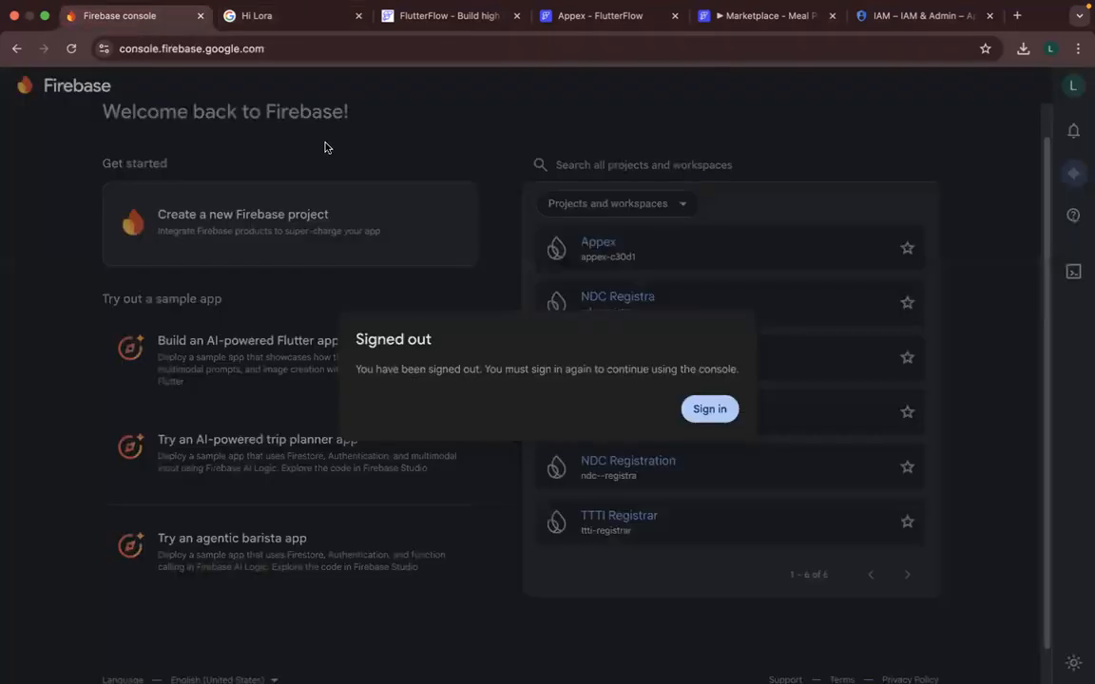
{"action": "left_click", "coordinate": [307, 19]}
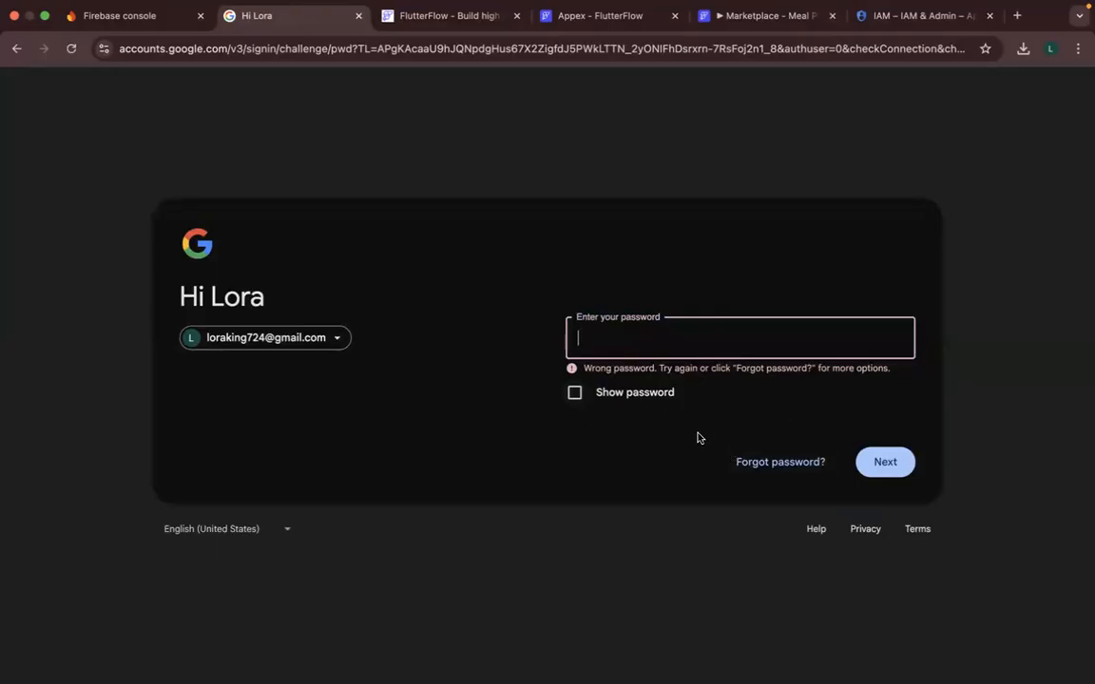
{"action": "type", "text": "•••••••••••••"}
{"action": "left_click", "coordinate": [879, 460]}
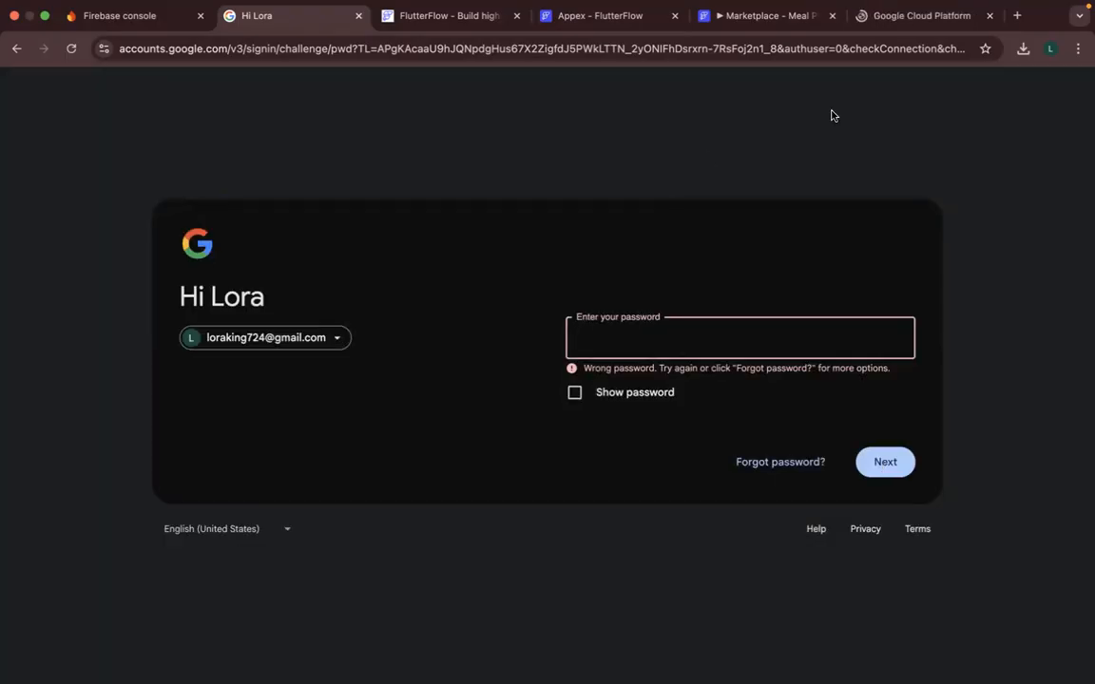
- Return to the Appex project's Firebase settings in FlutterFlow and review the project creation status
{"action": "left_click", "coordinate": [894, 22]}
{"action": "left_click", "coordinate": [788, 17]}
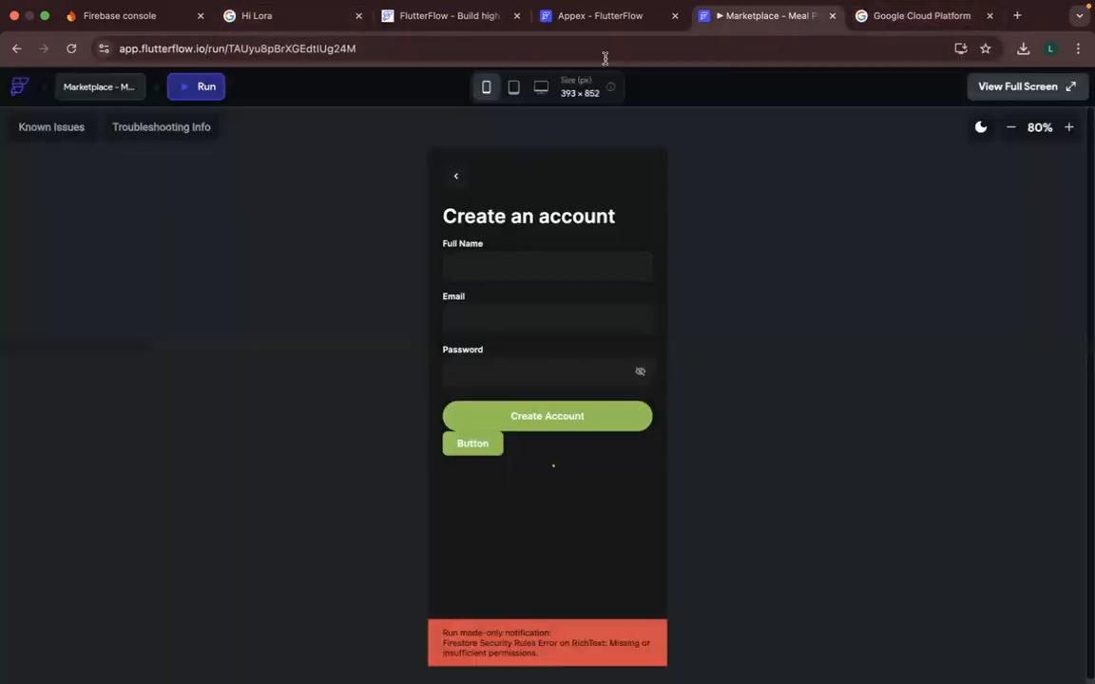
{"action": "left_click", "coordinate": [561, 17]}
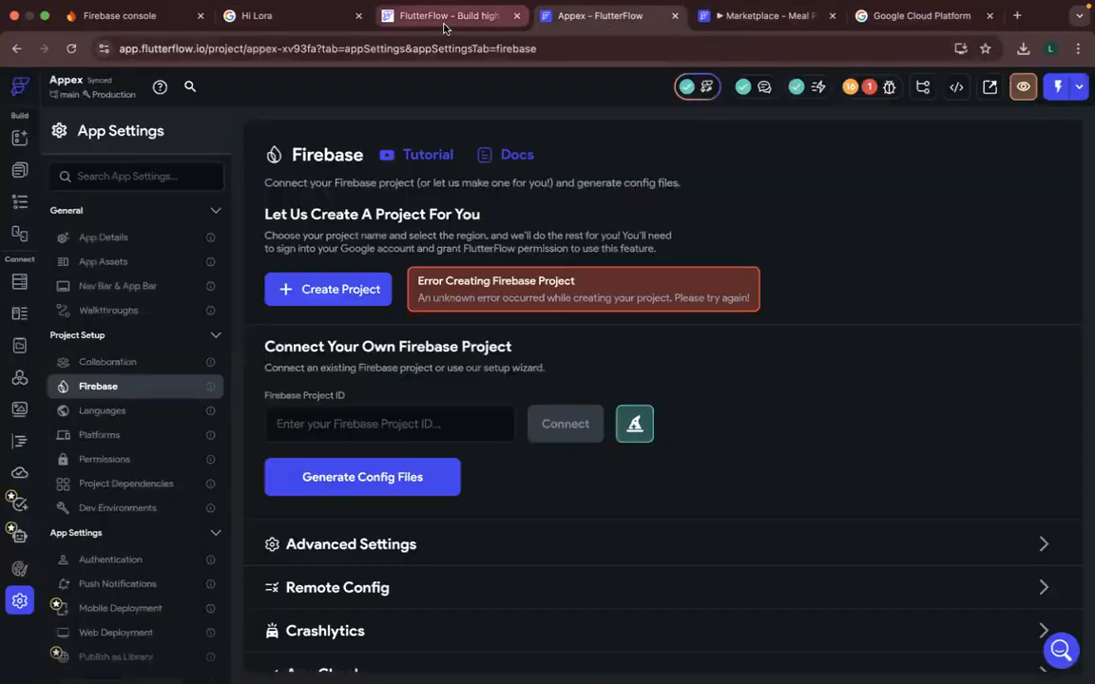
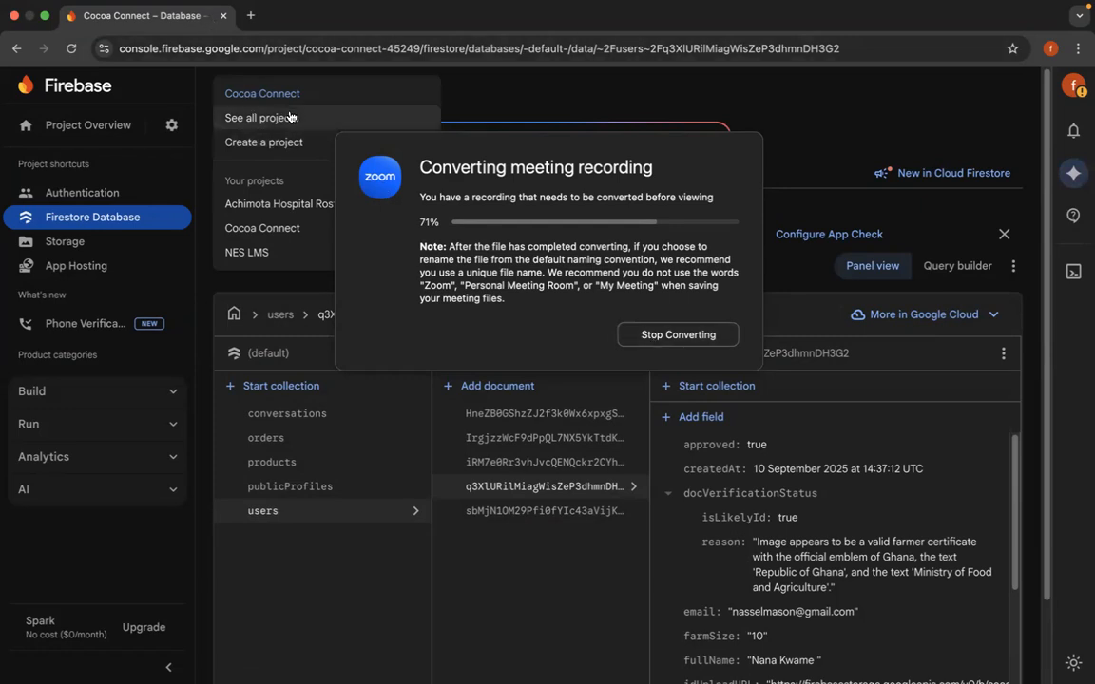
- Start a new Firebase project and name it Appex
{"action": "left_click", "coordinate": [280, 146]}
{"action": "left_click", "coordinate": [191, 385]}
{"action": "type", "text": "Appe"}
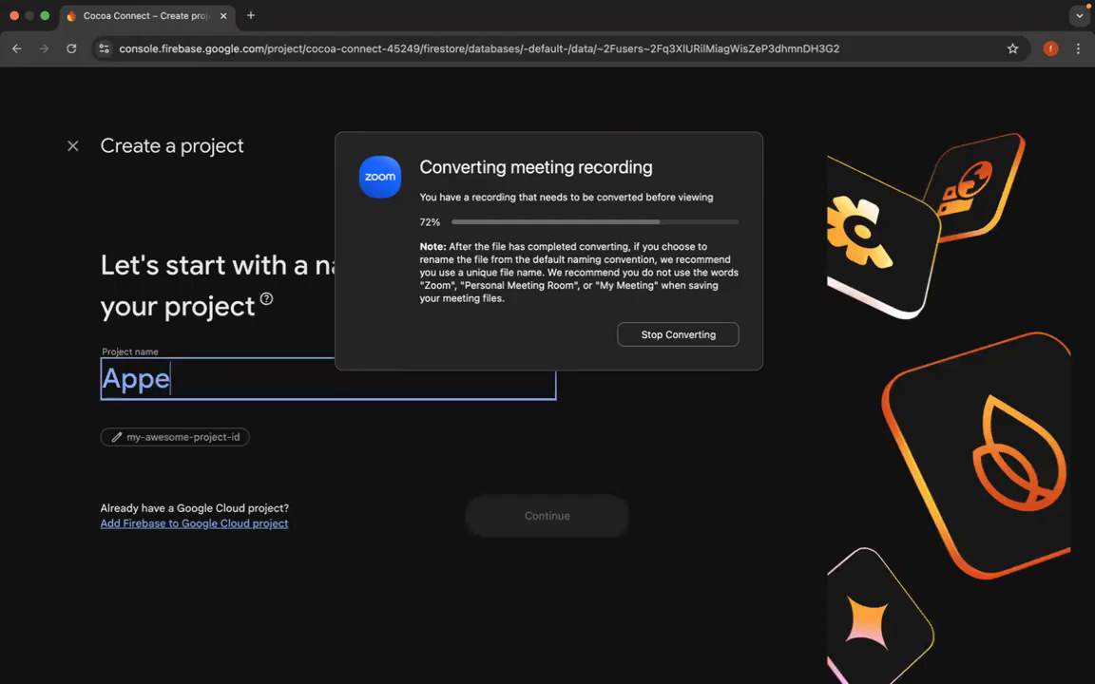
{"action": "key", "text": "BackSpace"}
{"action": "key", "text": "BackSpace"}
{"action": "key", "text": "BackSpace"}
{"action": "key", "text": "BackSpace"}
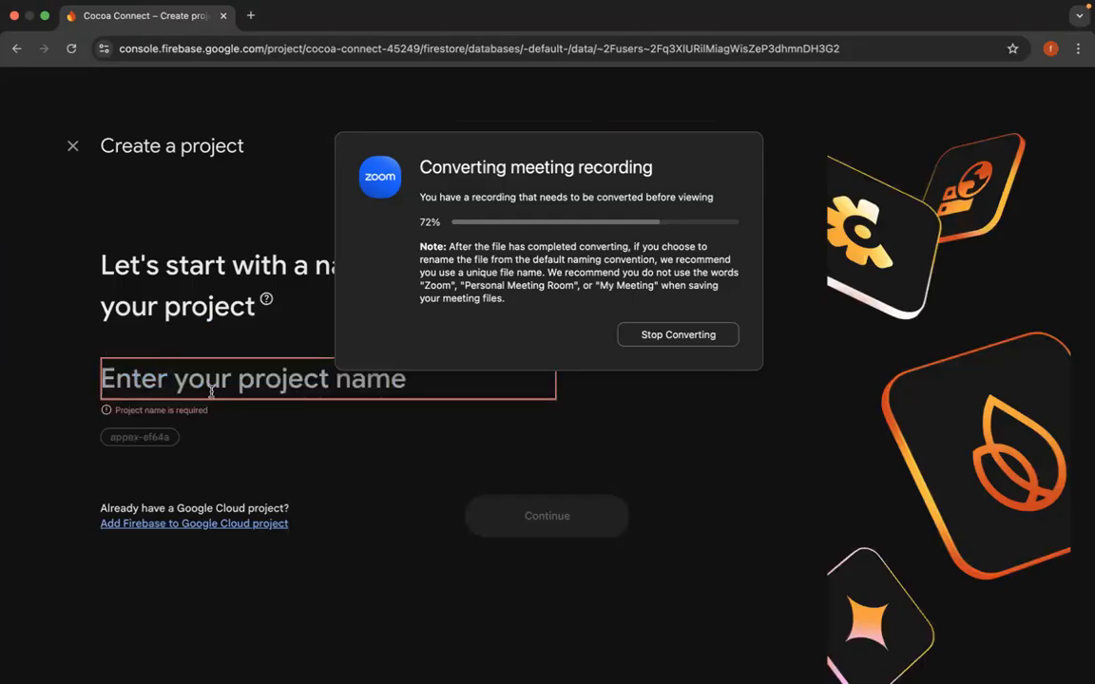
{"action": "type", "text": "Appex"}
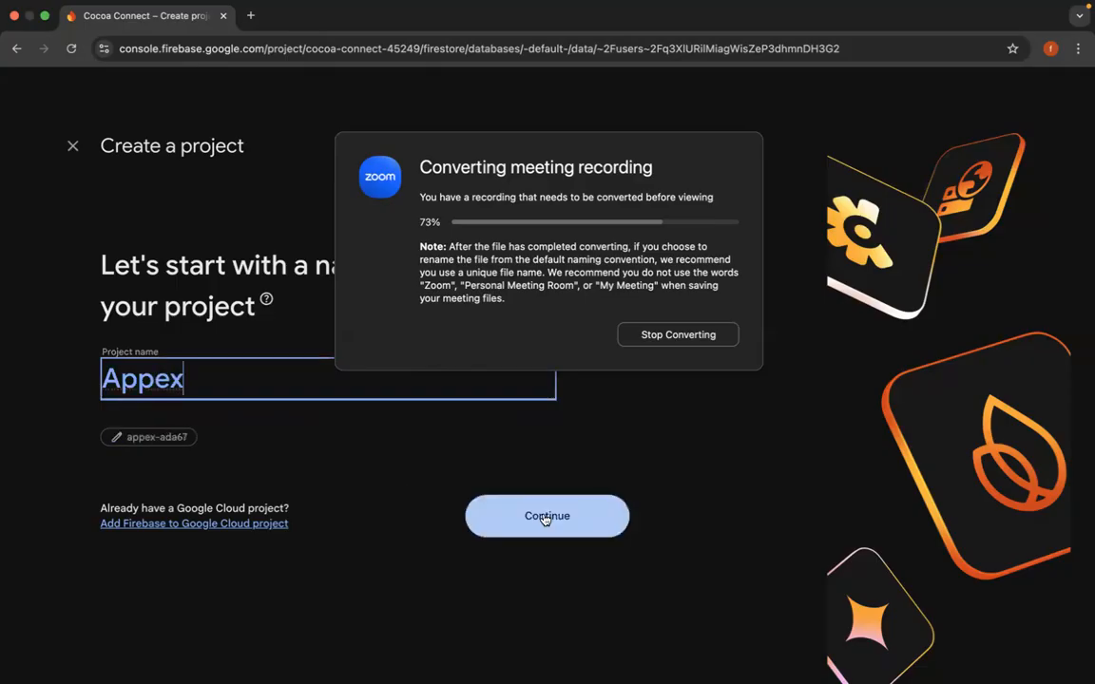
- Disable Gemini and Google Analytics for the Appex project and create it
{"action": "left_click", "coordinate": [529, 516]}
{"action": "scroll", "coordinate": [363, 450], "scroll_direction": "down", "scroll_amount": 3}
{"action": "left_click", "coordinate": [114, 469]}
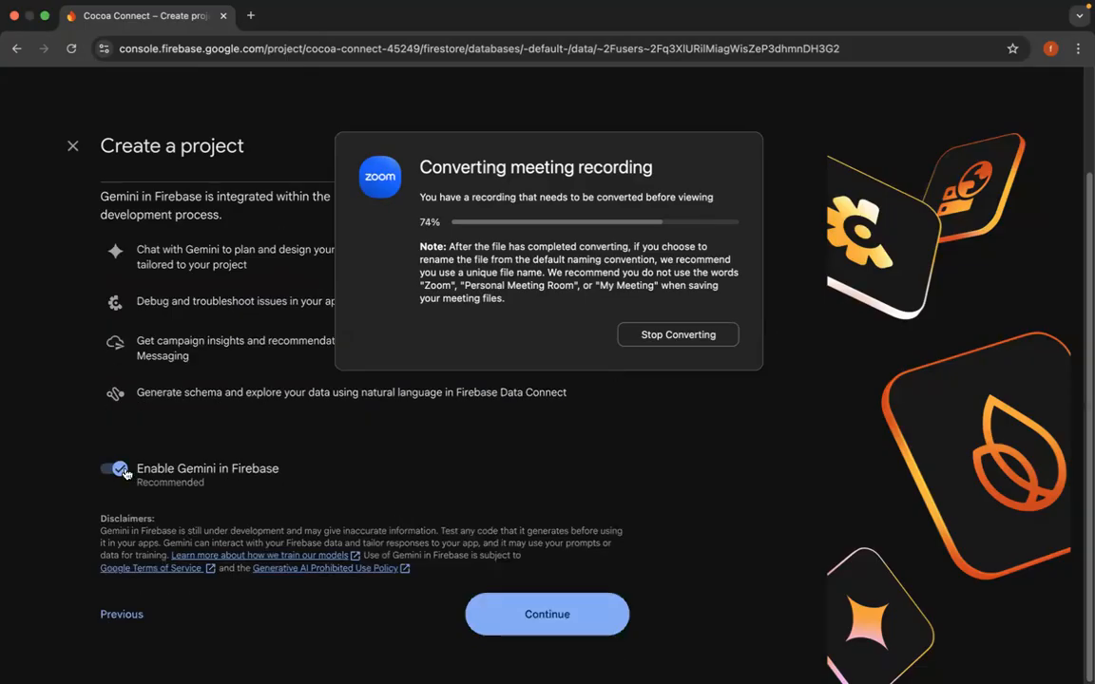
{"action": "left_click", "coordinate": [530, 615]}
{"action": "scroll", "coordinate": [459, 588], "scroll_direction": "down", "scroll_amount": 2}
{"action": "left_click", "coordinate": [114, 530]}
{"action": "left_click", "coordinate": [507, 615]}
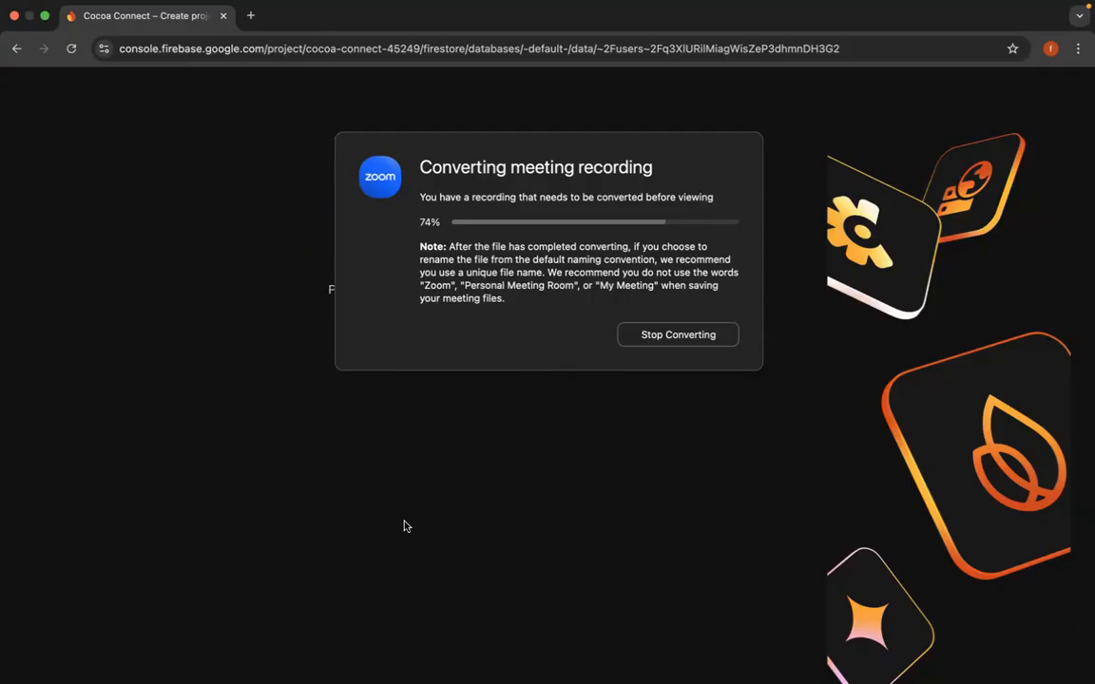
- Search Google for flutterflow in a new browser tab and open the official FlutterFlow website
{"action": "left_click", "coordinate": [250, 15]}
{"action": "type", "text": "flutter"}
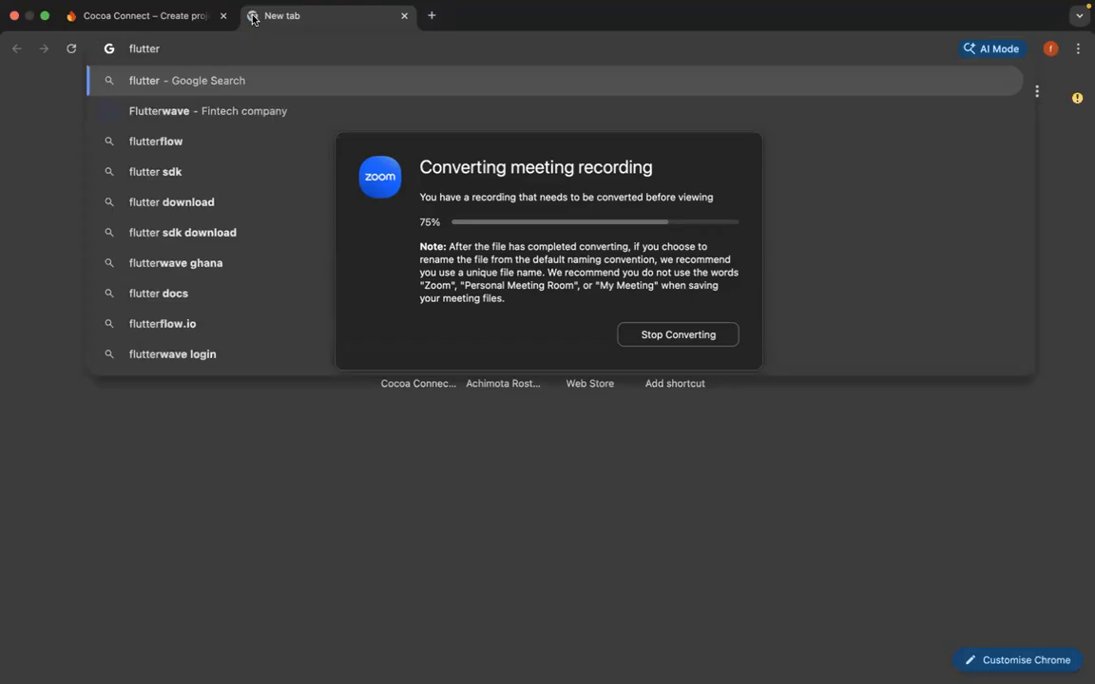
{"action": "key", "text": "Down"}
{"action": "key", "text": "Down"}
{"action": "key", "text": "Return"}
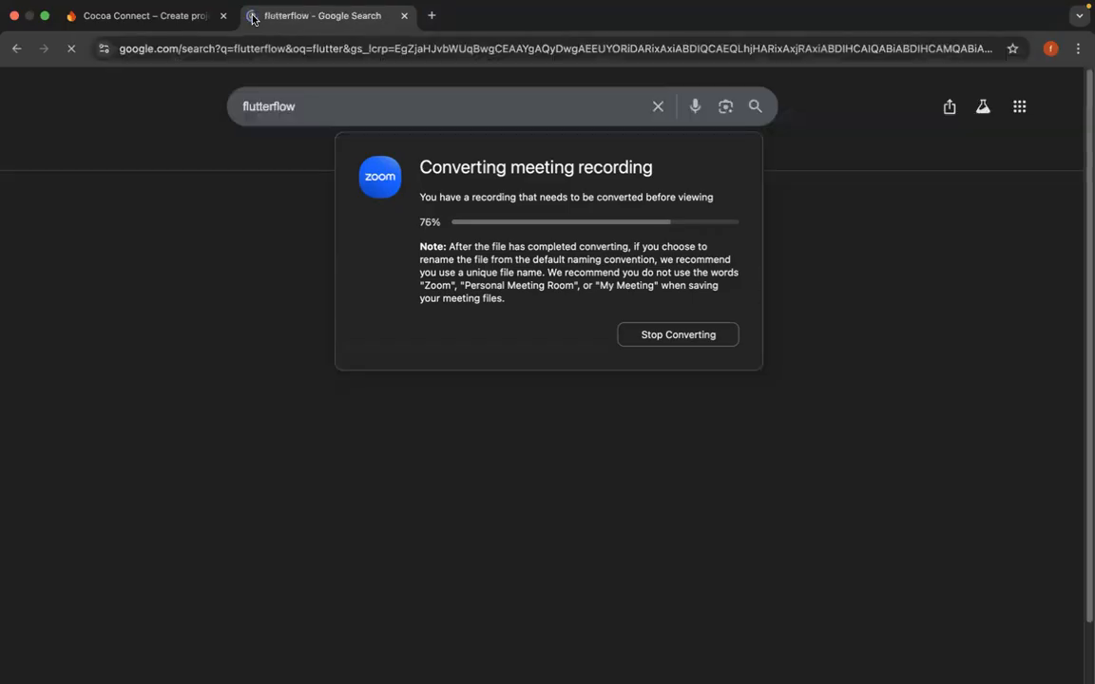
{"action": "scroll", "coordinate": [225, 544], "scroll_direction": "down", "scroll_amount": 1}
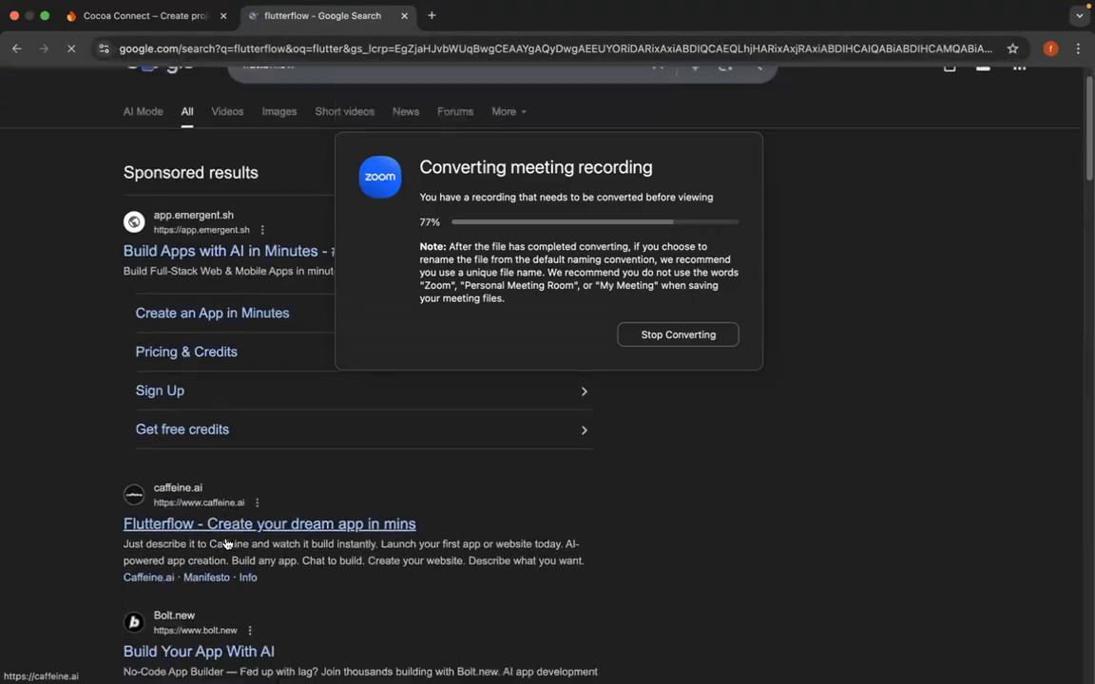
{"action": "scroll", "coordinate": [225, 543], "scroll_direction": "down", "scroll_amount": 5}
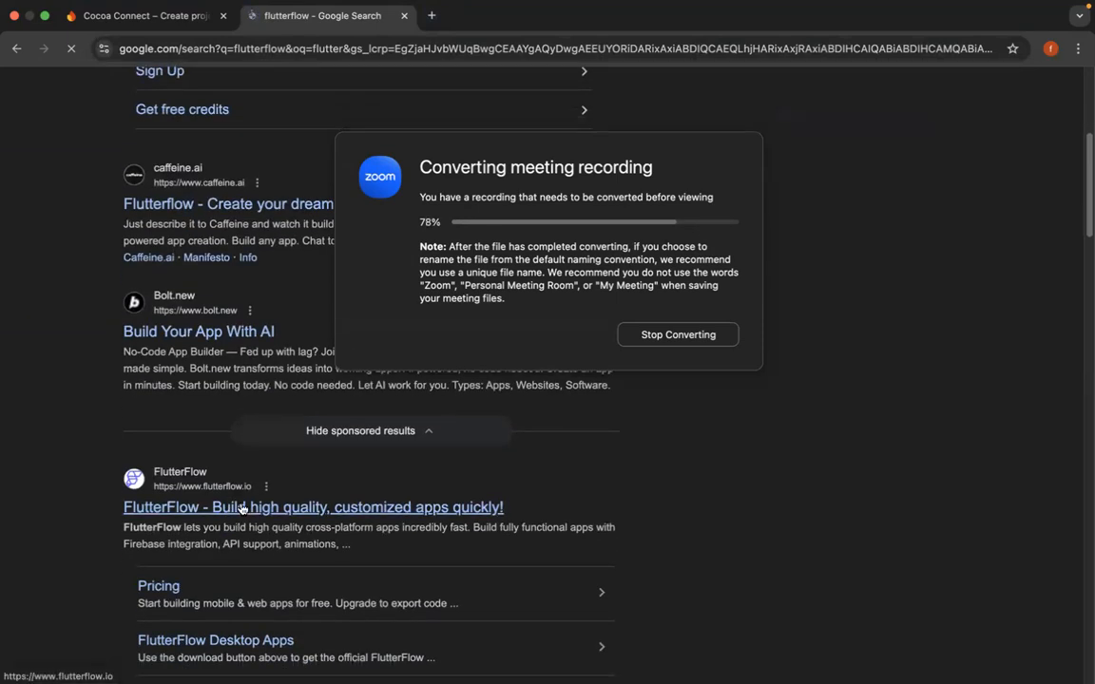
{"action": "left_click", "coordinate": [242, 508]}
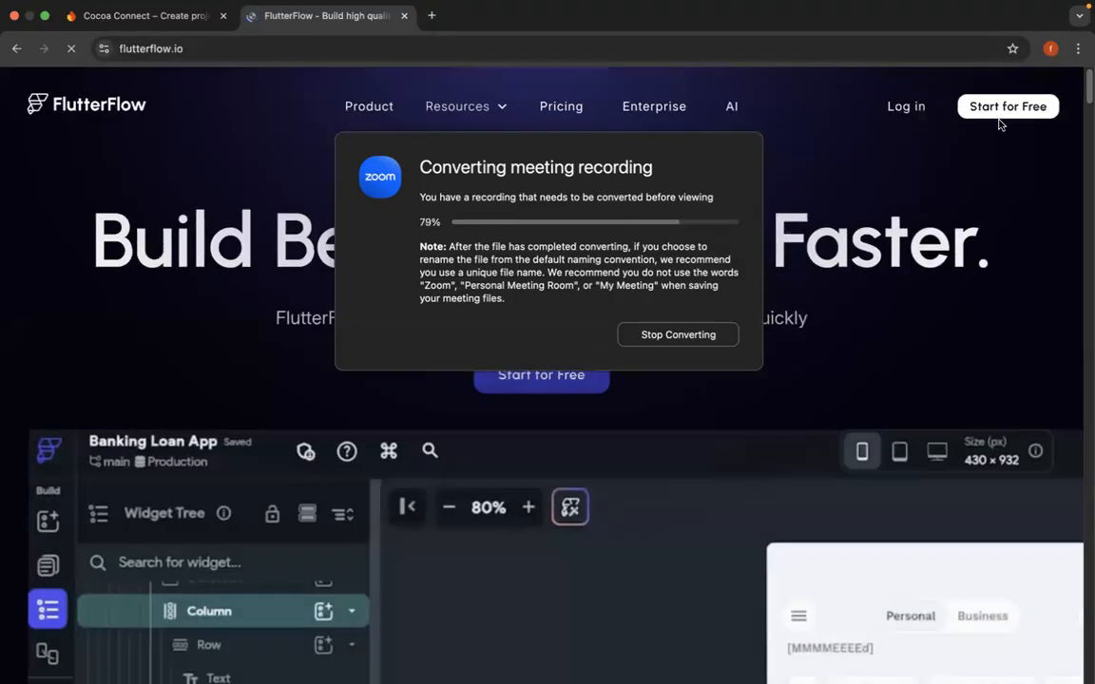
- Open FlutterFlow's account creation and login pages in separate tabs, moving the Zoom conversion dialog out of the way
{"action": "left_click", "coordinate": [989, 108]}
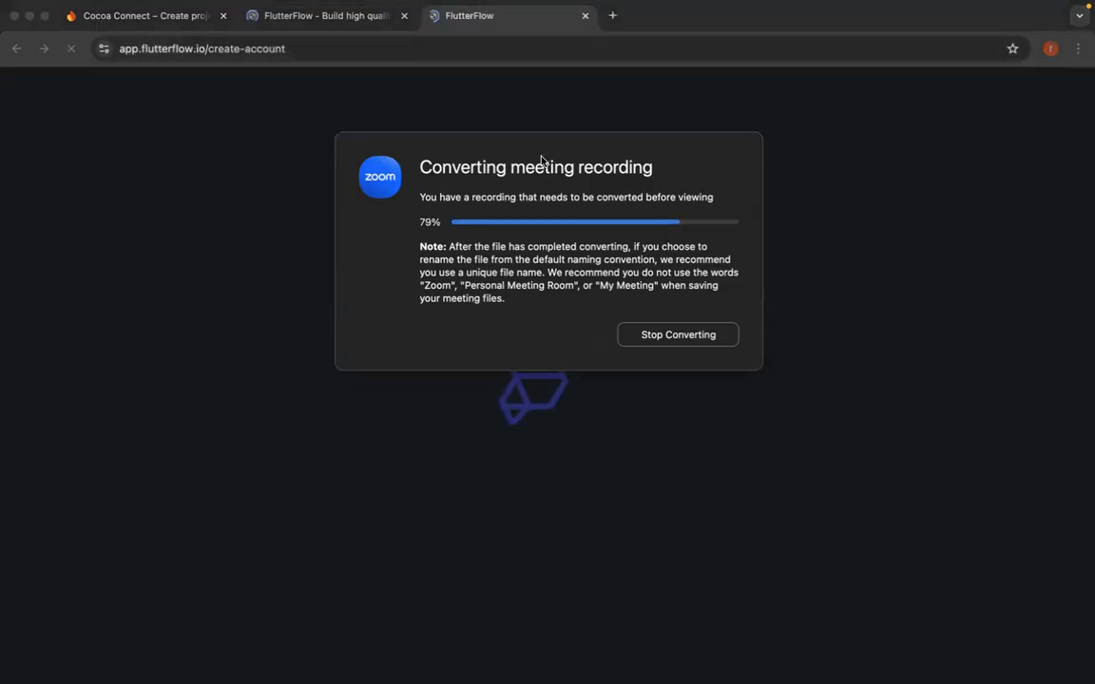
{"action": "left_click_drag", "start_coordinate": [541, 160], "coordinate": [154, 423]}
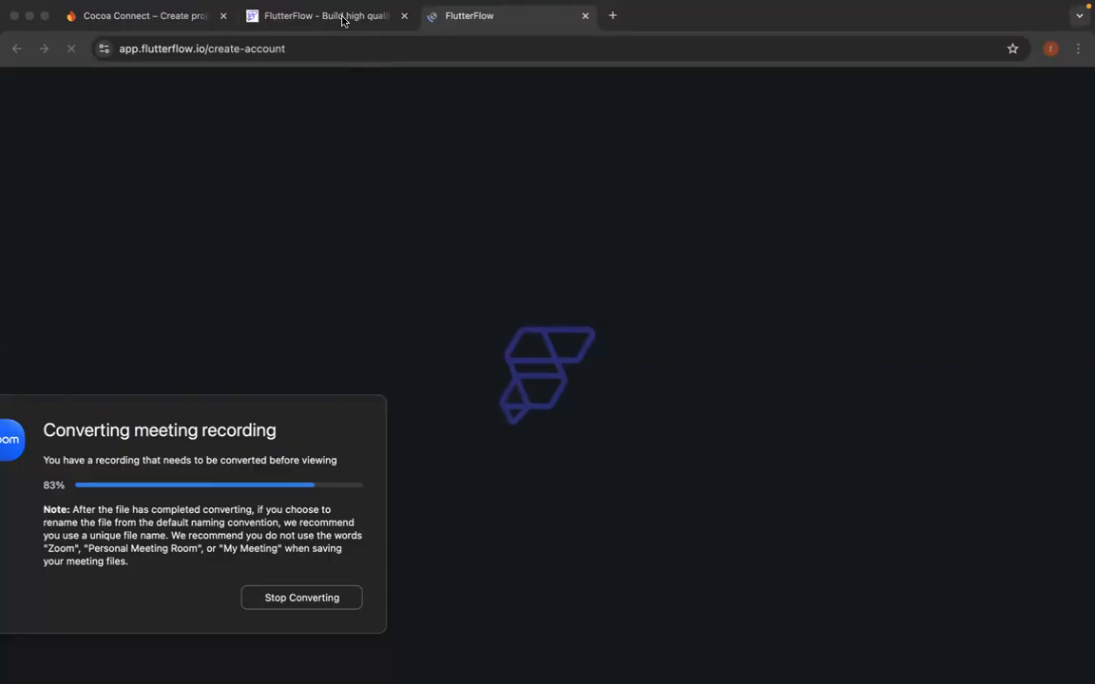
{"action": "left_click", "coordinate": [623, 426]}
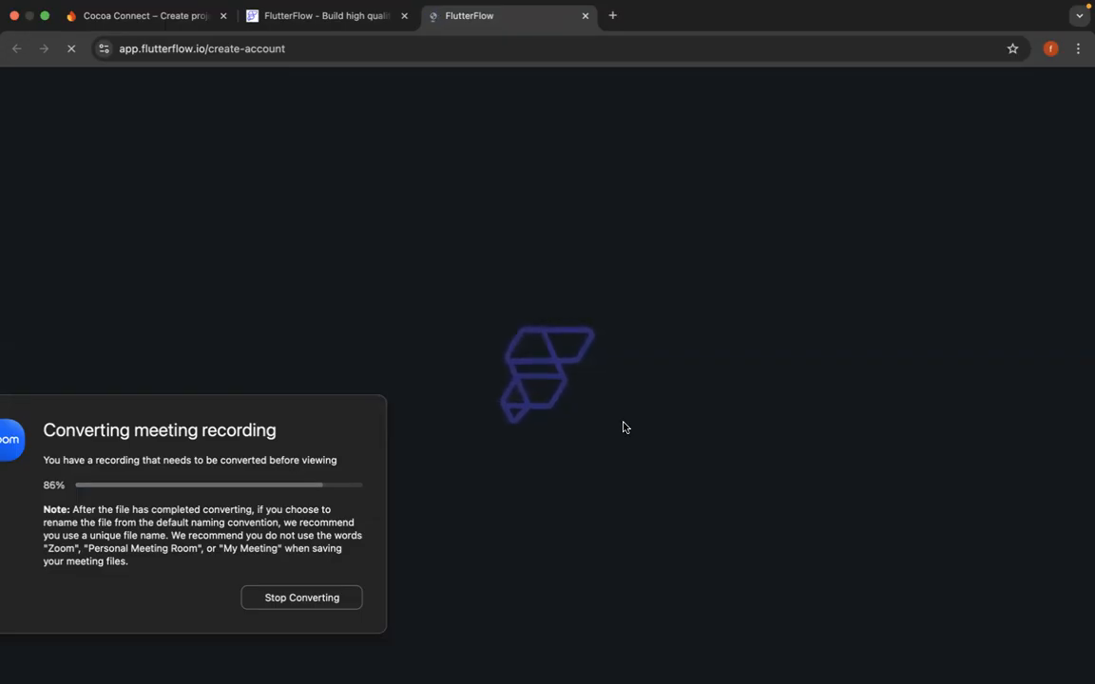
{"action": "left_click", "coordinate": [320, 16]}
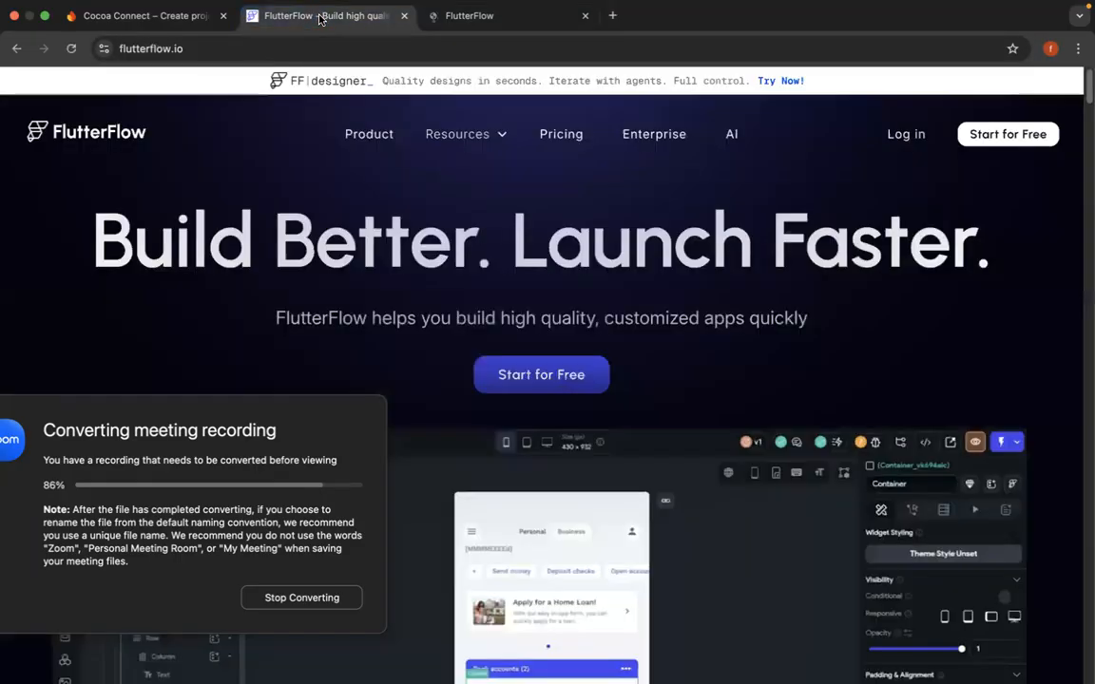
{"action": "left_click", "coordinate": [903, 137]}
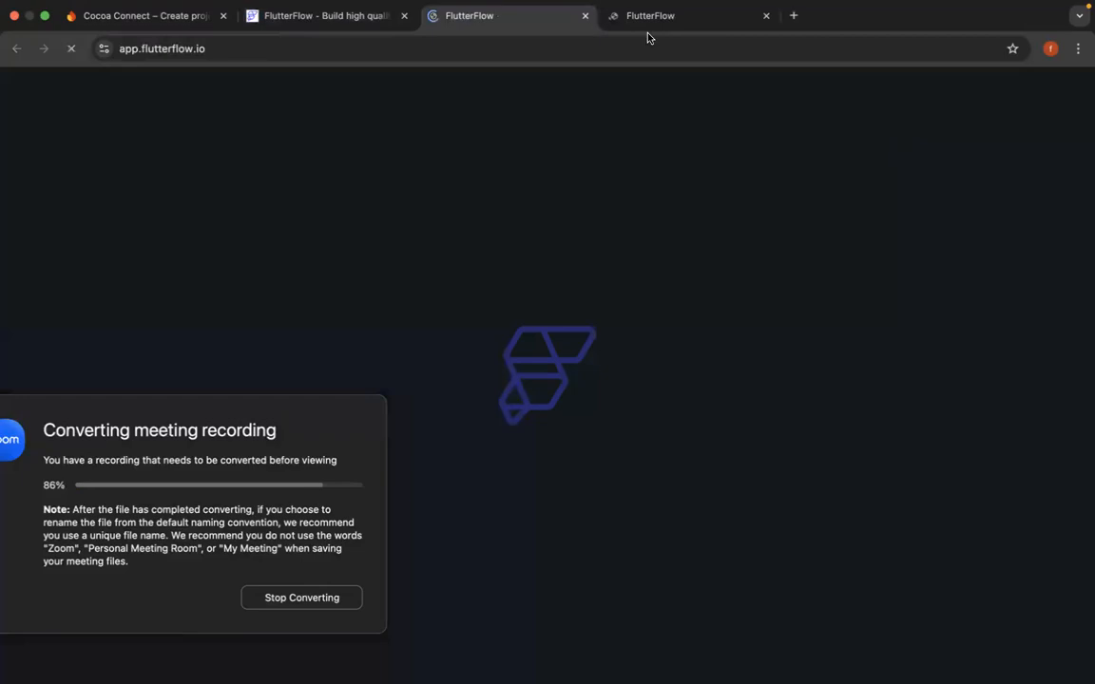
{"action": "left_click", "coordinate": [645, 23]}
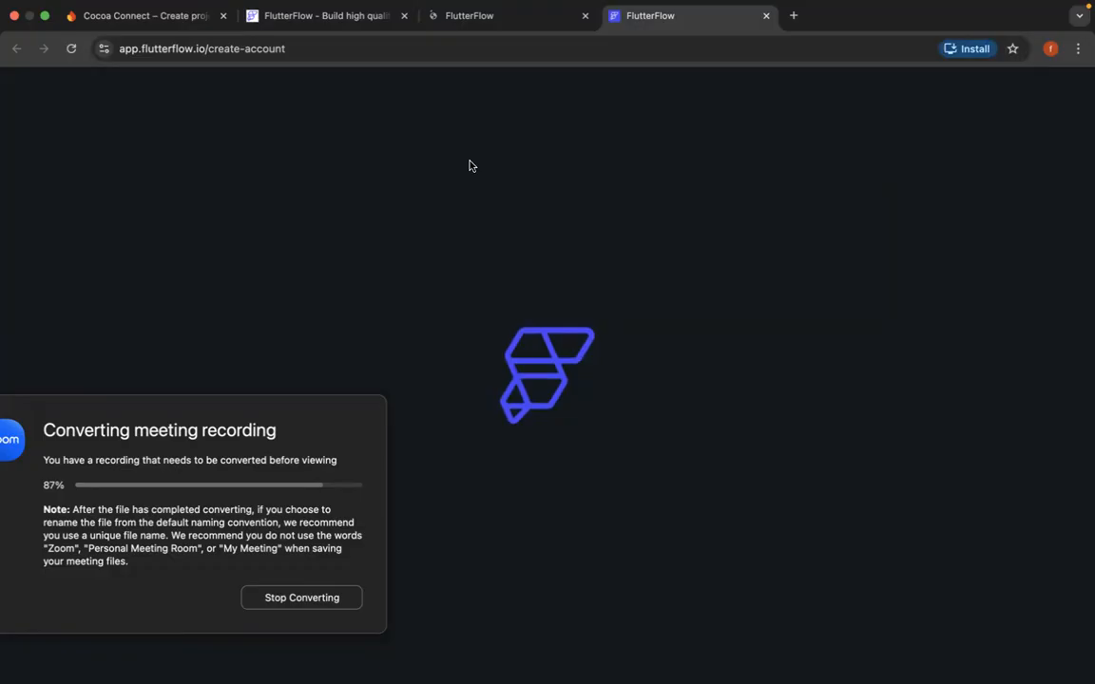
- Take the browser window showing the Google account recovery notice out of full screen and minimise it
{"action": "key", "text": "ctrl+Up"}
{"action": "left_click", "coordinate": [703, 52]}
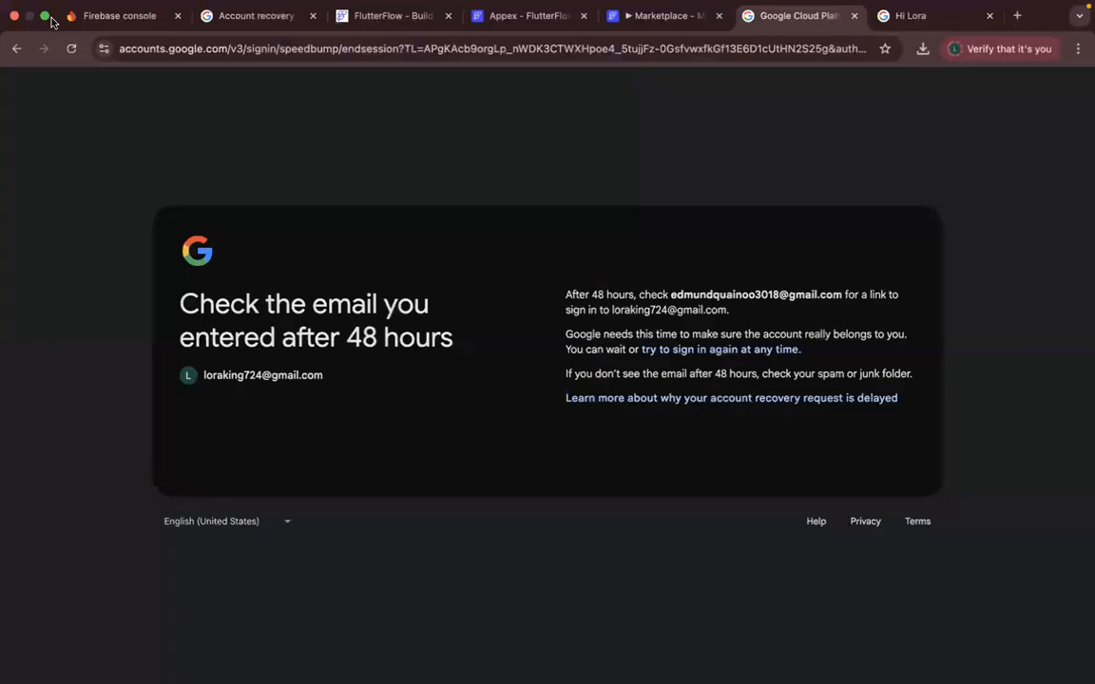
{"action": "left_click", "coordinate": [43, 16]}
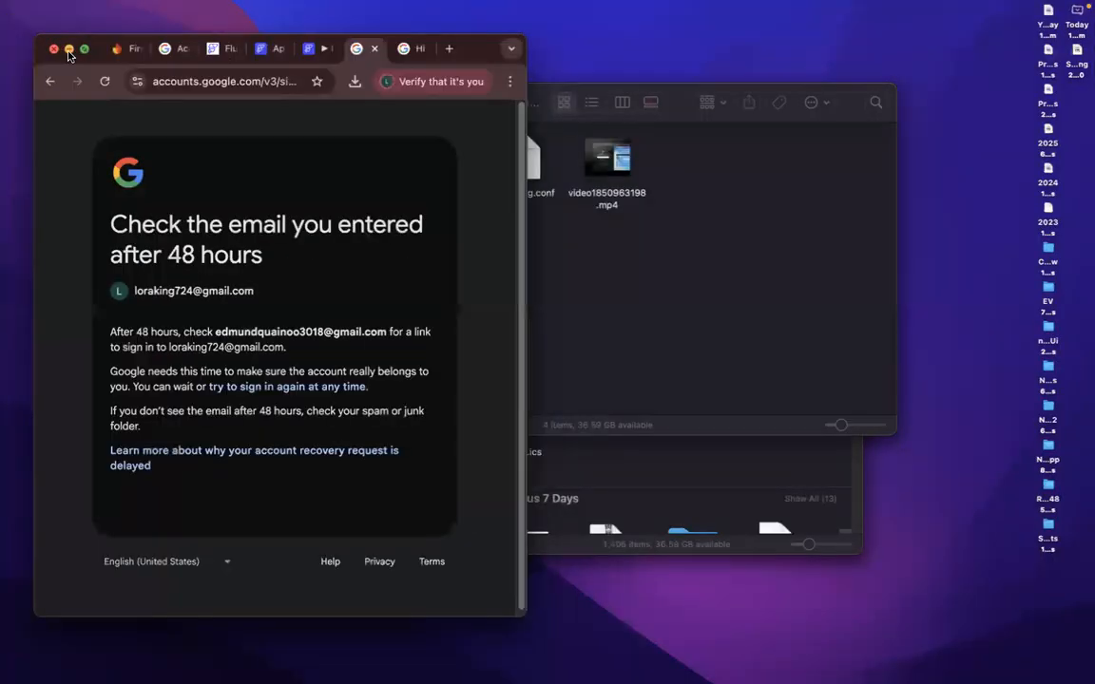
{"action": "left_click", "coordinate": [44, 47]}
- Review the Firebase Explained document from the storage and hosting section through security, data modeling, pricing and the Flutter checklist
{"action": "key", "text": "ctrl+Right"}
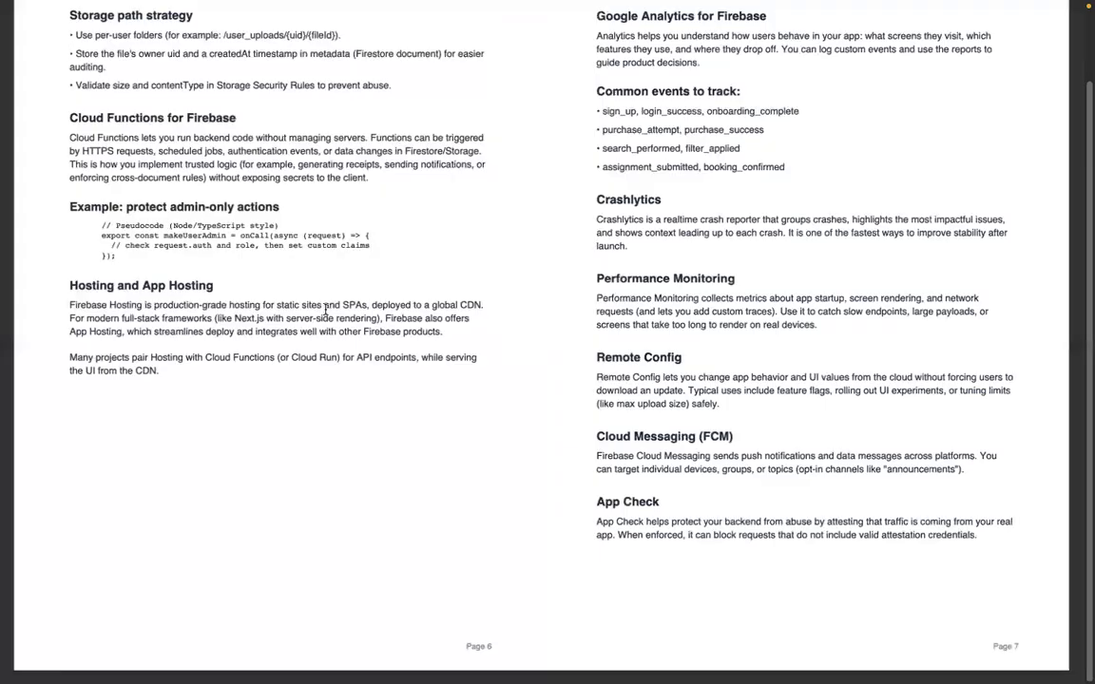
{"action": "scroll", "coordinate": [326, 310], "scroll_direction": "down", "scroll_amount": 1}
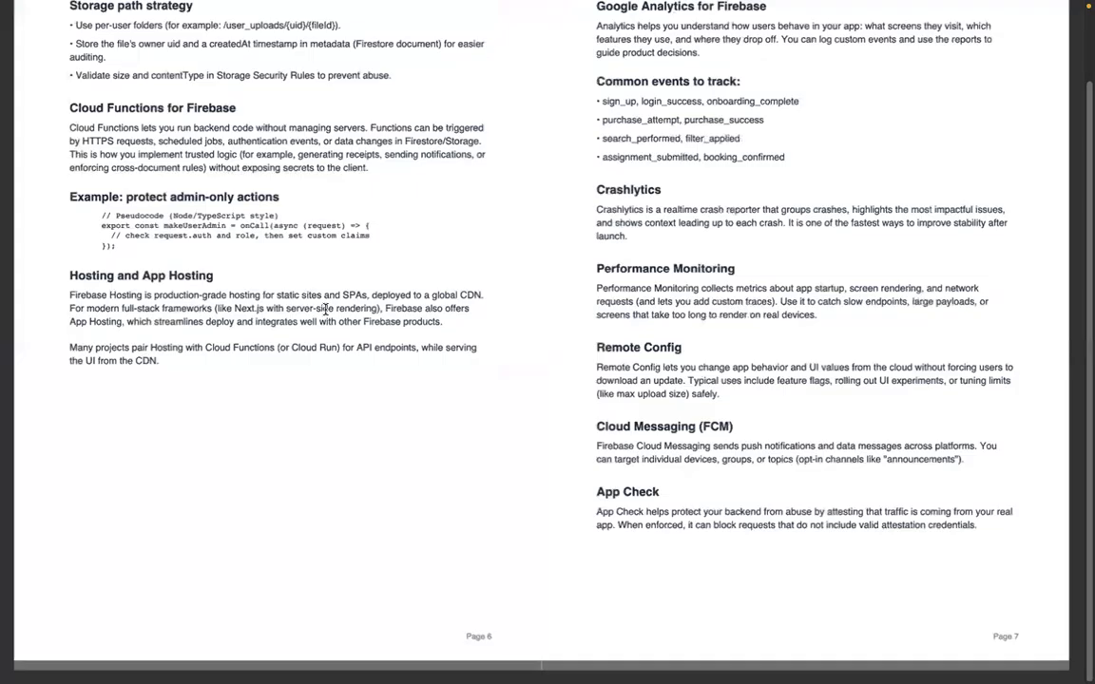
{"action": "scroll", "coordinate": [326, 310], "scroll_direction": "down", "scroll_amount": 10}
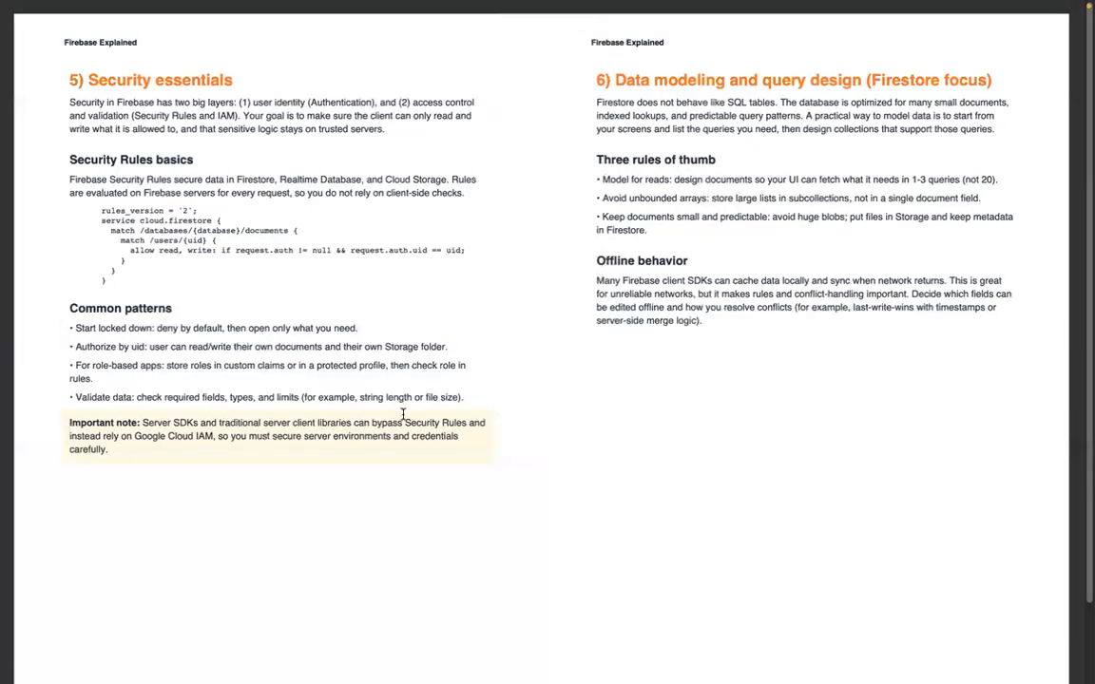
{"action": "scroll", "coordinate": [498, 440], "scroll_direction": "down", "scroll_amount": 3}
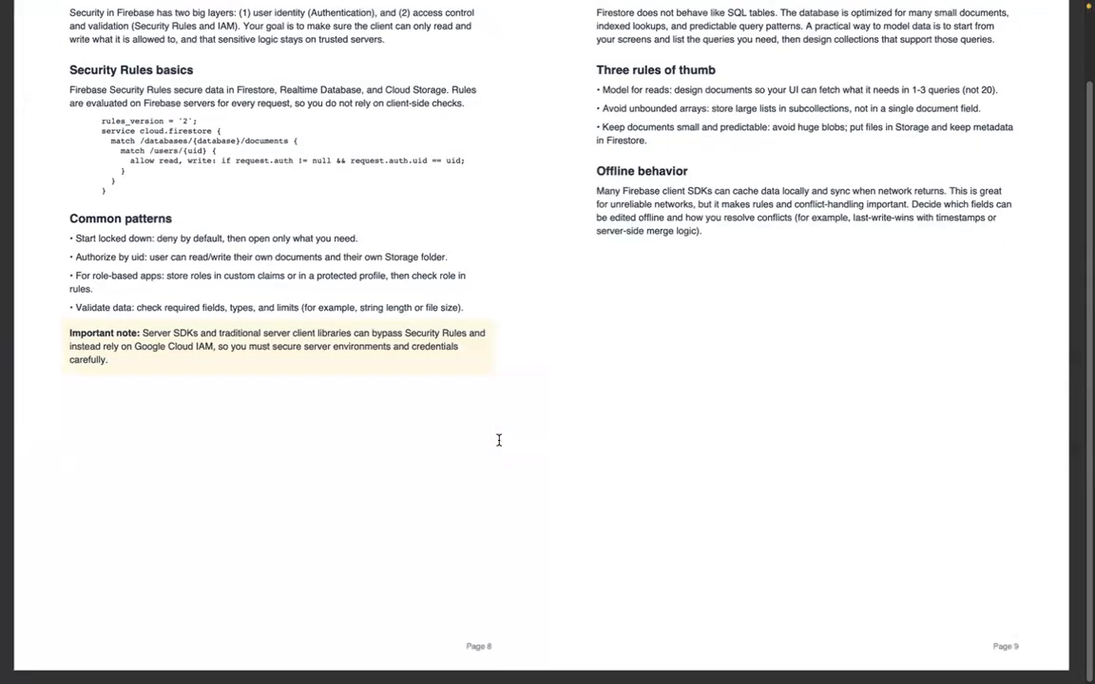
{"action": "scroll", "coordinate": [498, 440], "scroll_direction": "down", "scroll_amount": 10}
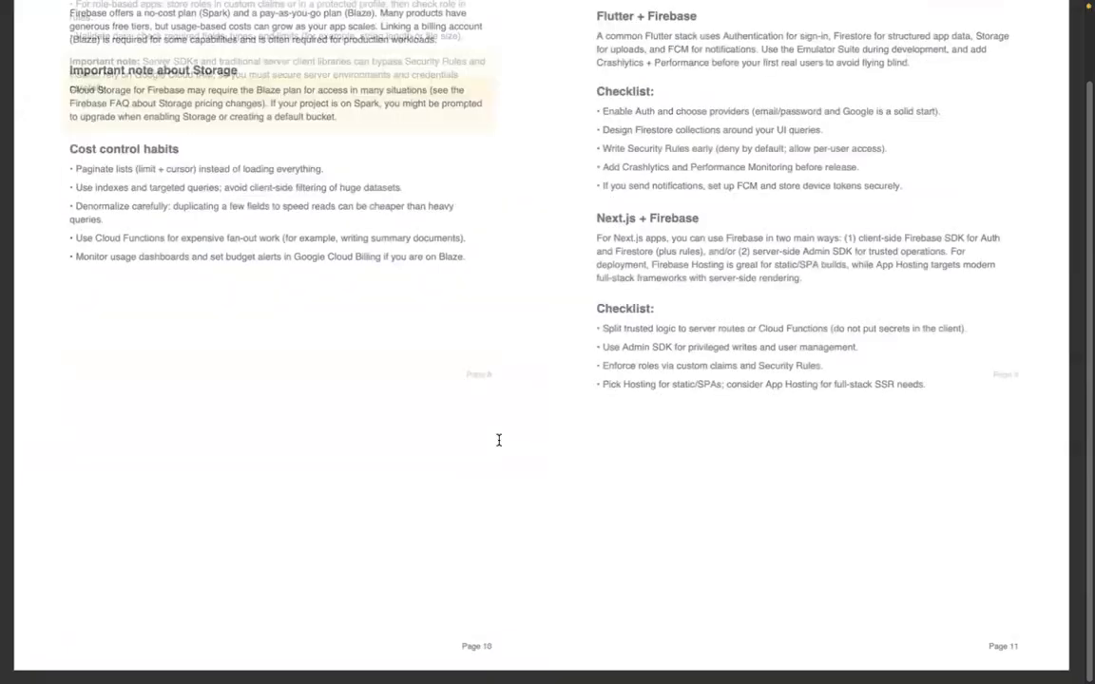
{"action": "scroll", "coordinate": [498, 440], "scroll_direction": "down", "scroll_amount": 10}
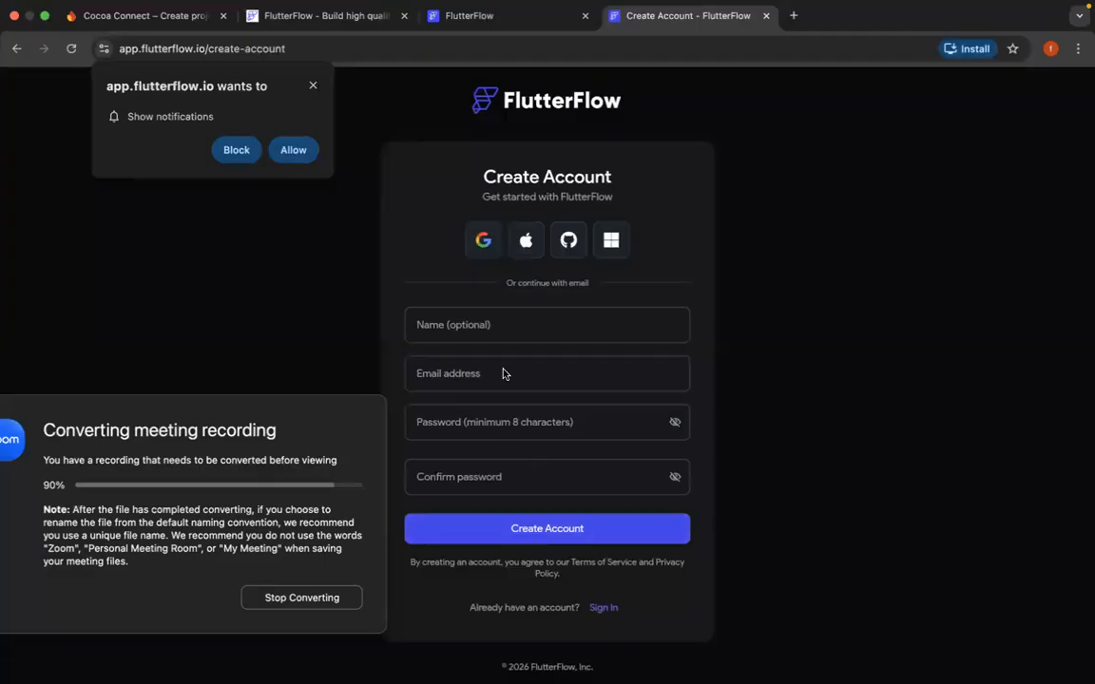
- Allow FlutterFlow notifications and create a FlutterFlow account by continuing with the existing Google account
{"action": "left_click", "coordinate": [294, 152]}
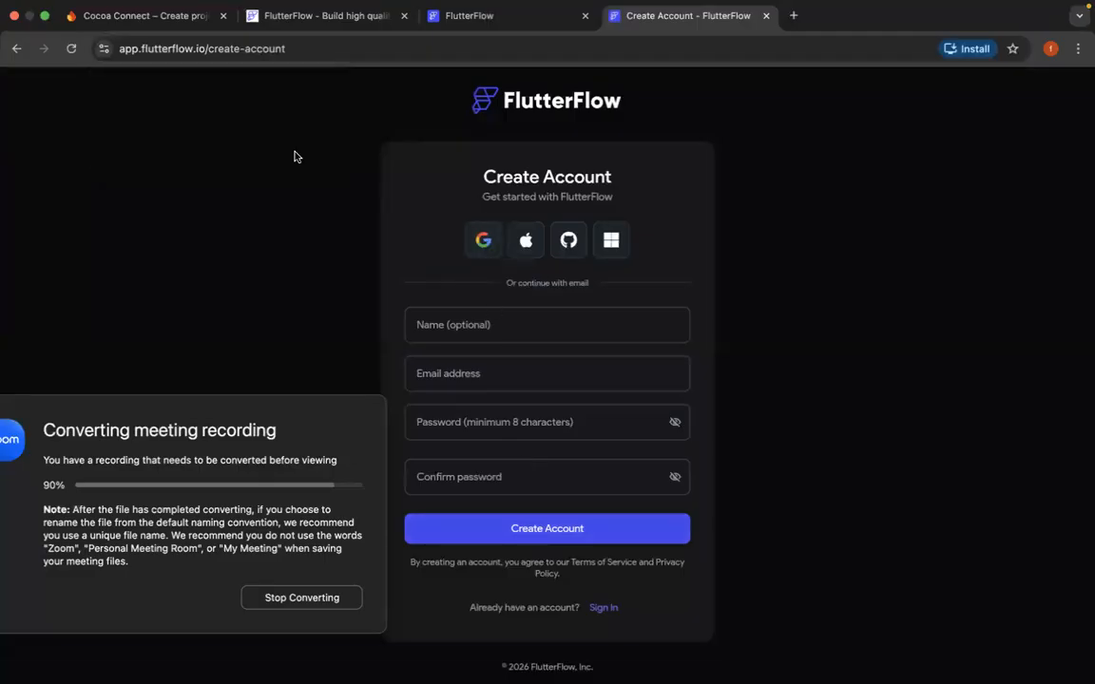
{"action": "left_click", "coordinate": [476, 247]}
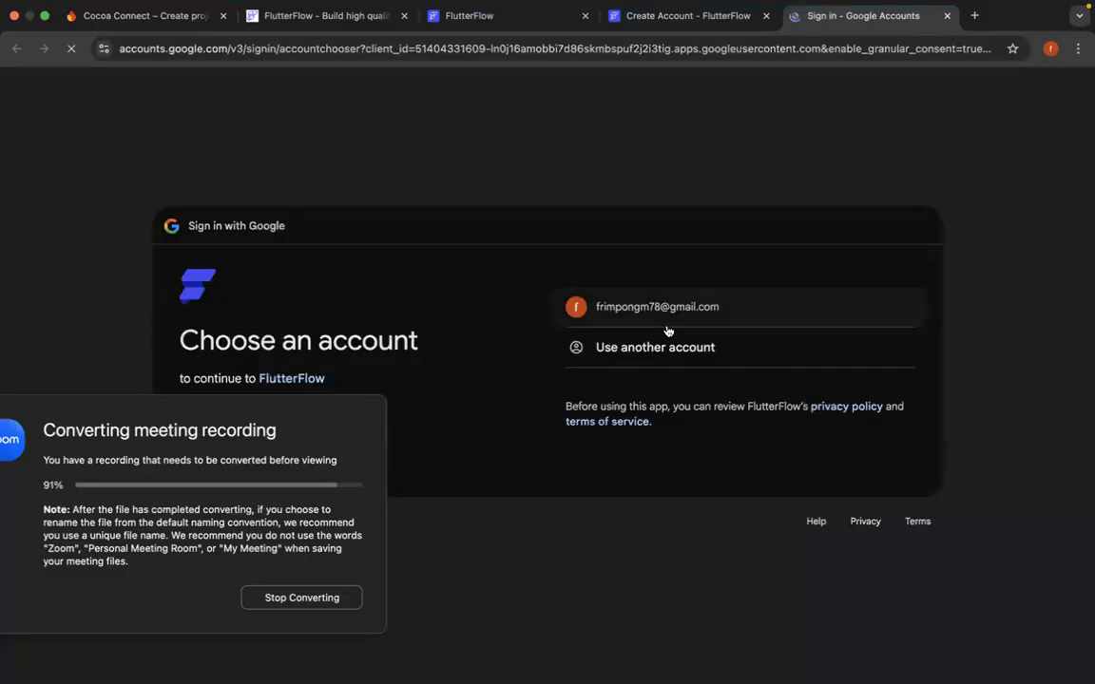
{"action": "left_click", "coordinate": [685, 324]}
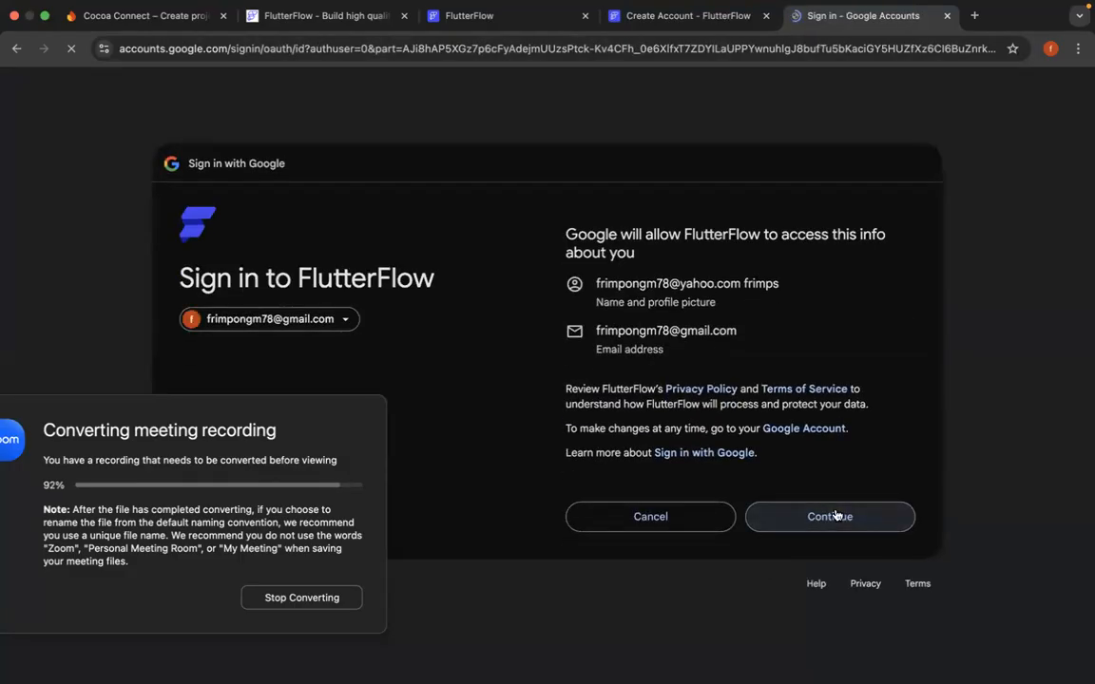
{"action": "left_click", "coordinate": [837, 516]}
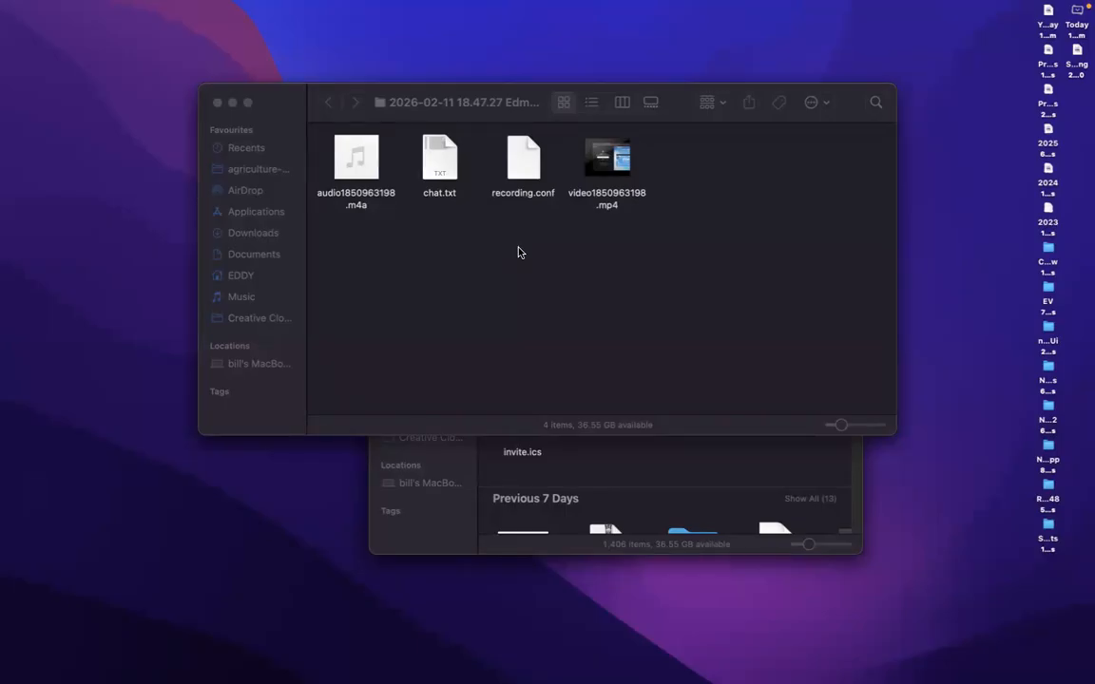
- Check the FlutterFlow account creation progress and compare it with the sign-in page in the other tab
{"action": "key", "text": "ctrl+Right"}
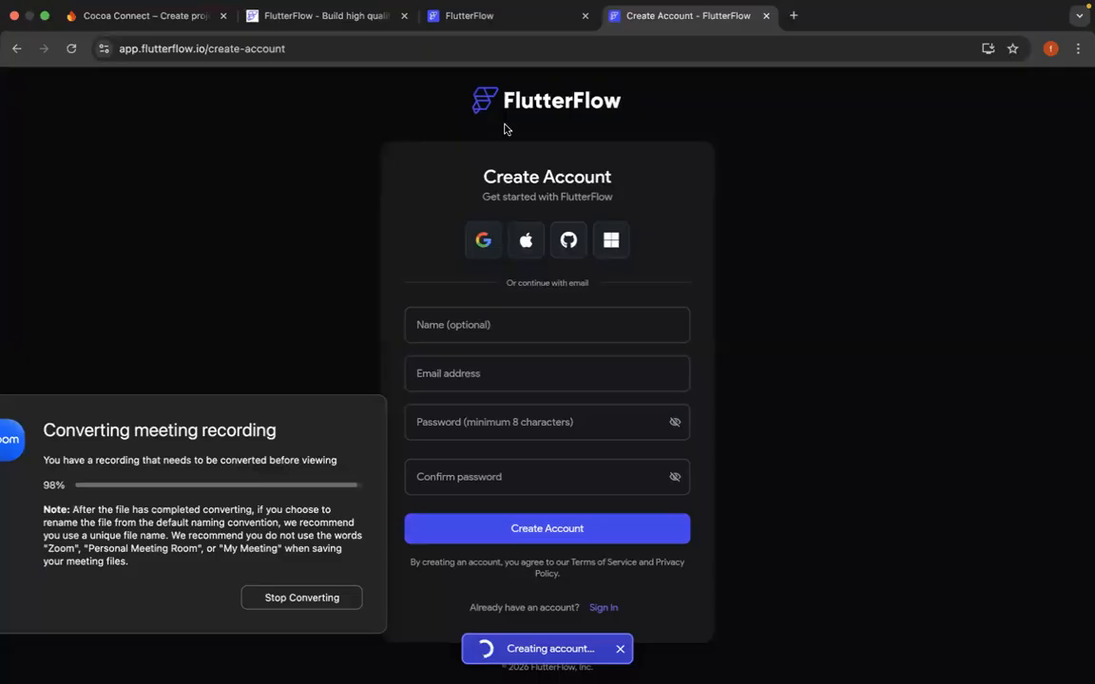
{"action": "left_click", "coordinate": [508, 14]}
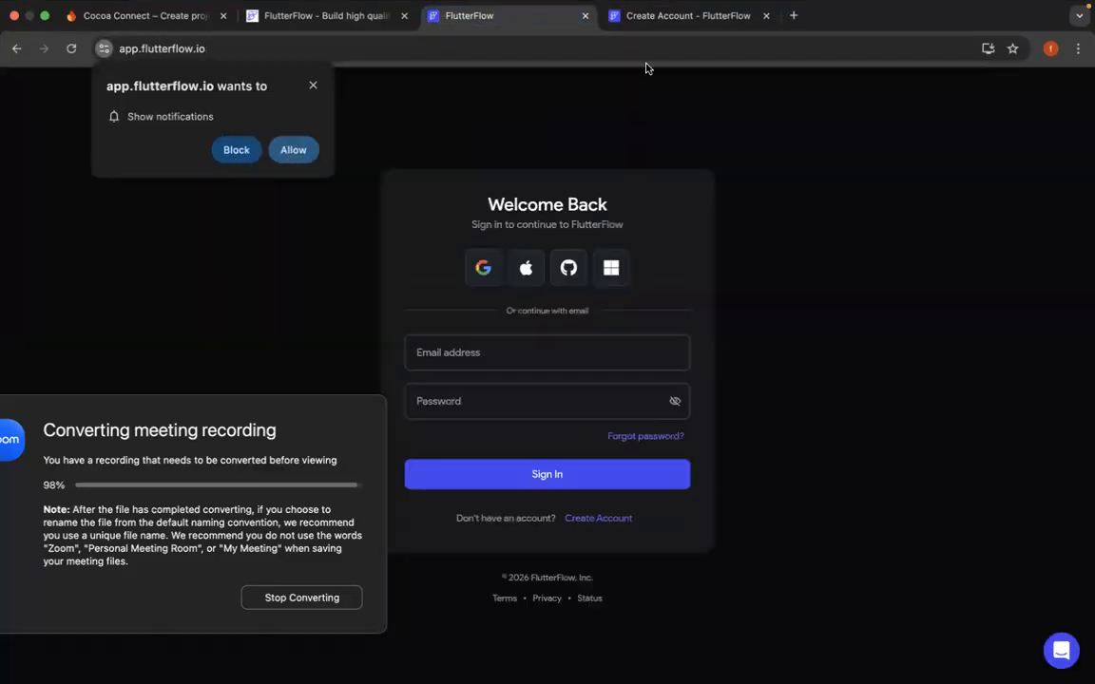
{"action": "left_click", "coordinate": [653, 17]}
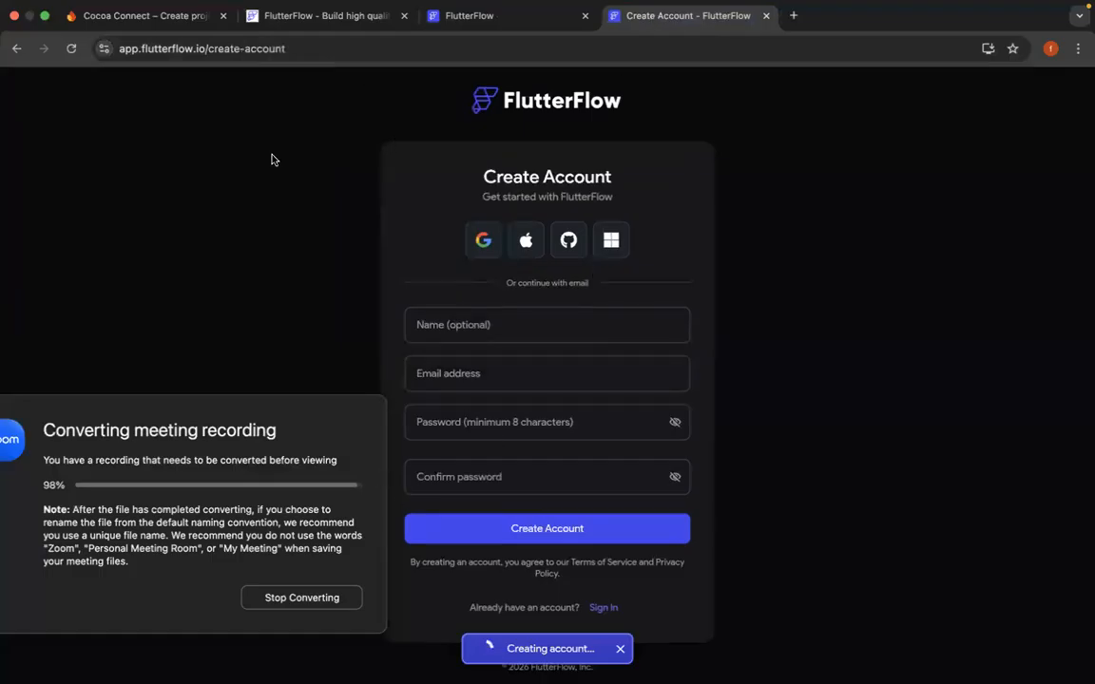
- Open the new Appex project's overview in the Firebase console and recheck the FlutterFlow account creation
{"action": "left_click", "coordinate": [136, 17]}
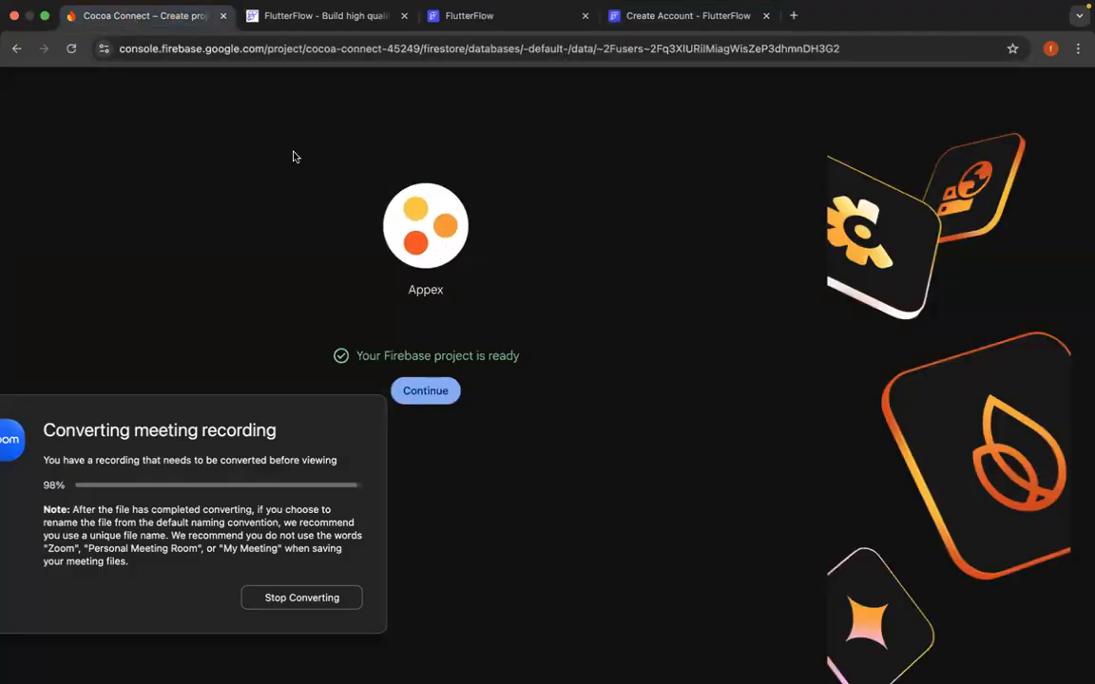
{"action": "left_click", "coordinate": [428, 394]}
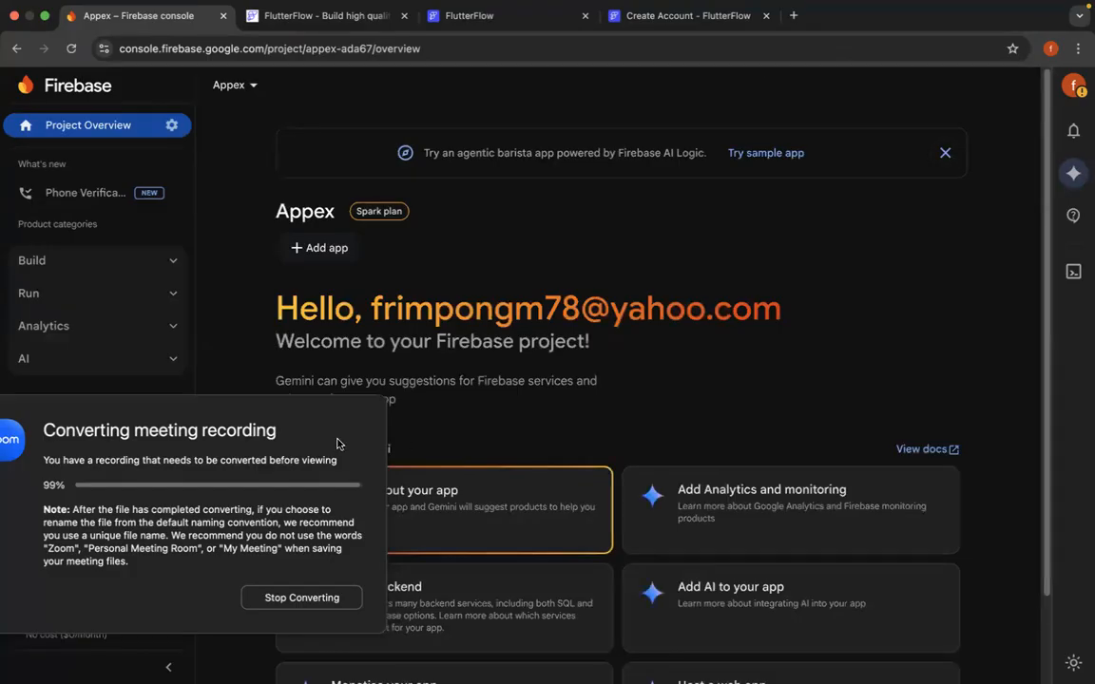
{"action": "left_click", "coordinate": [701, 17]}
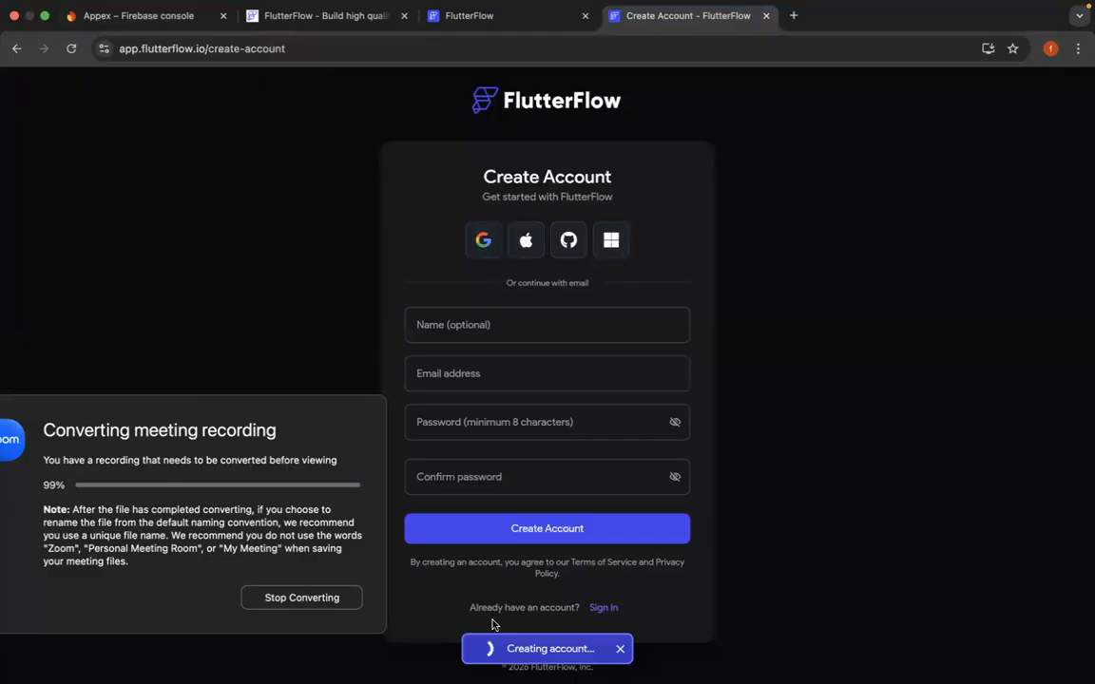
{"action": "left_click", "coordinate": [130, 19]}
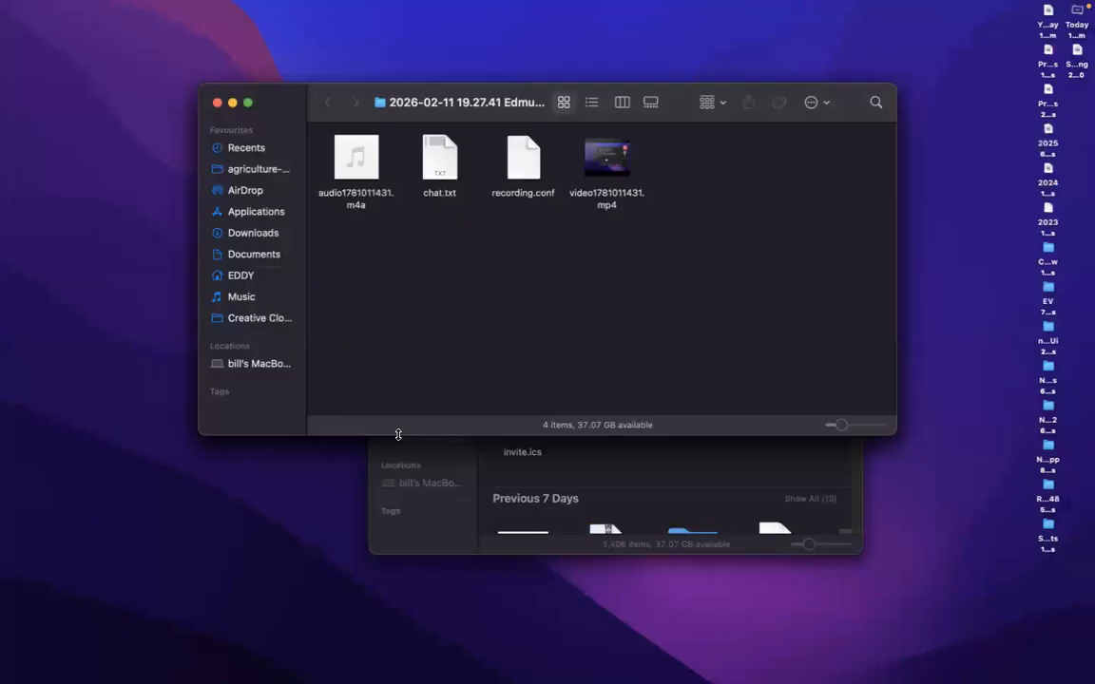
- Return to the Appex project in the Firebase console and open its users and permissions settings
{"action": "key", "text": "ctrl+Right"}
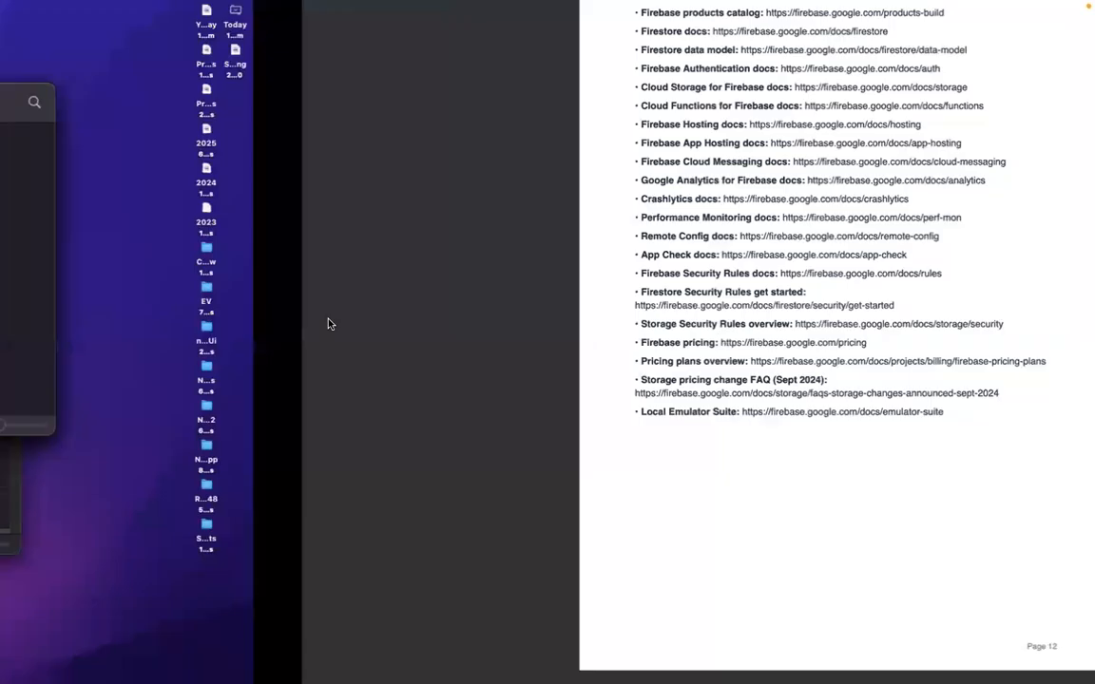
{"action": "key", "text": "ctrl+Left"}
{"action": "key", "text": "ctrl+Left"}
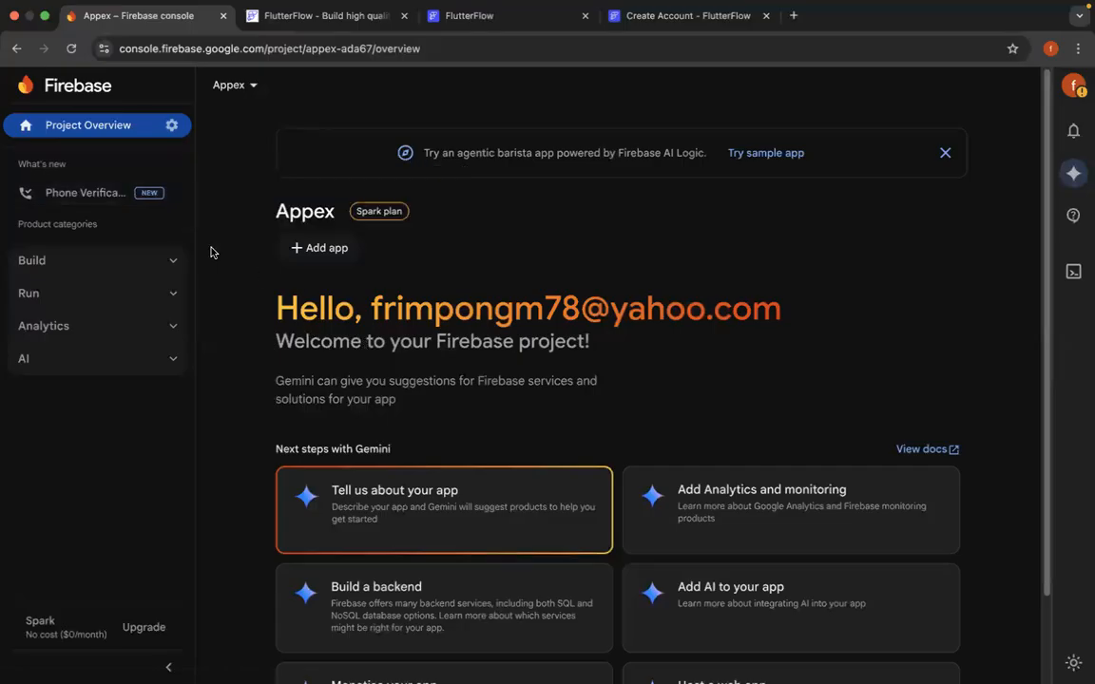
{"action": "left_click", "coordinate": [225, 90]}
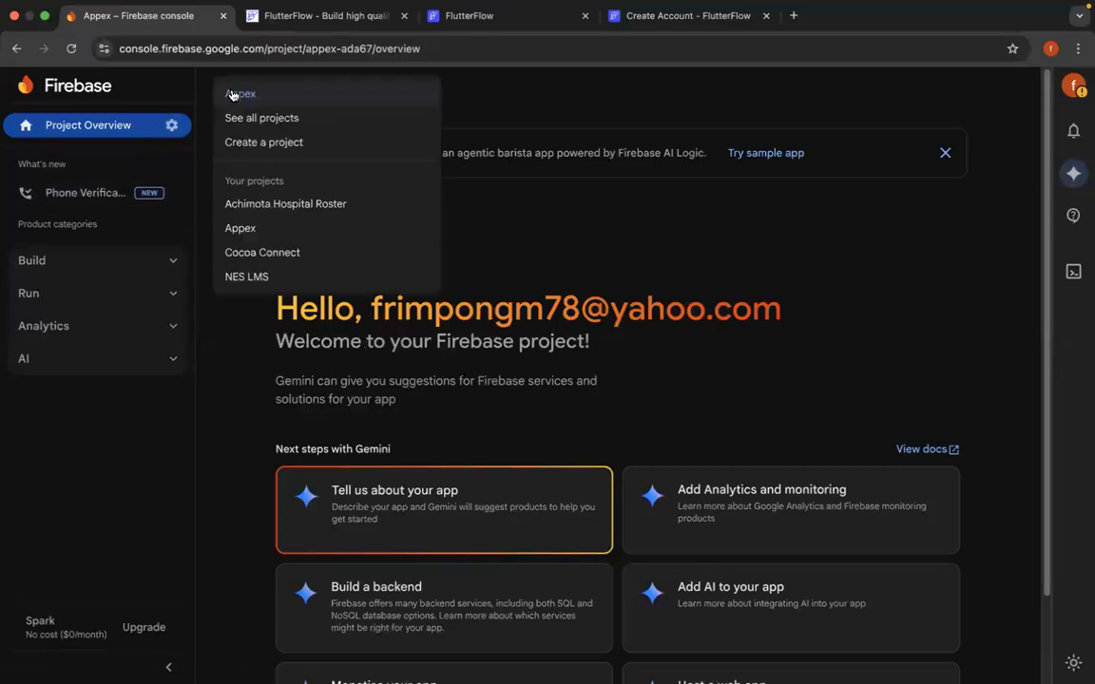
{"action": "left_click", "coordinate": [499, 117]}
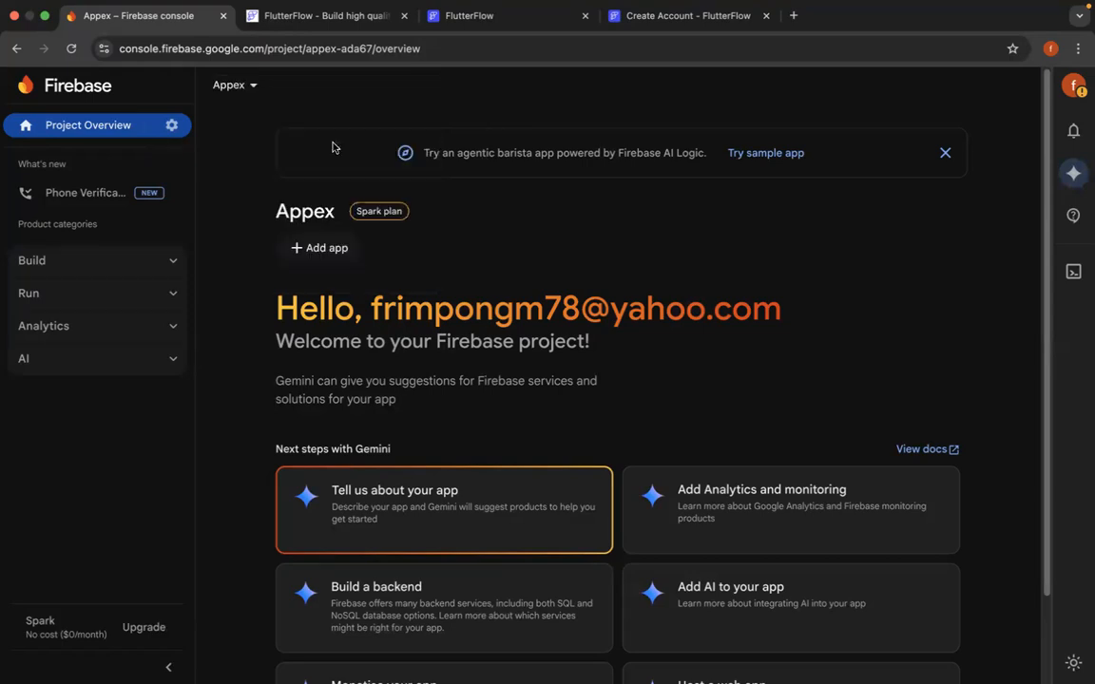
{"action": "left_click", "coordinate": [169, 125]}
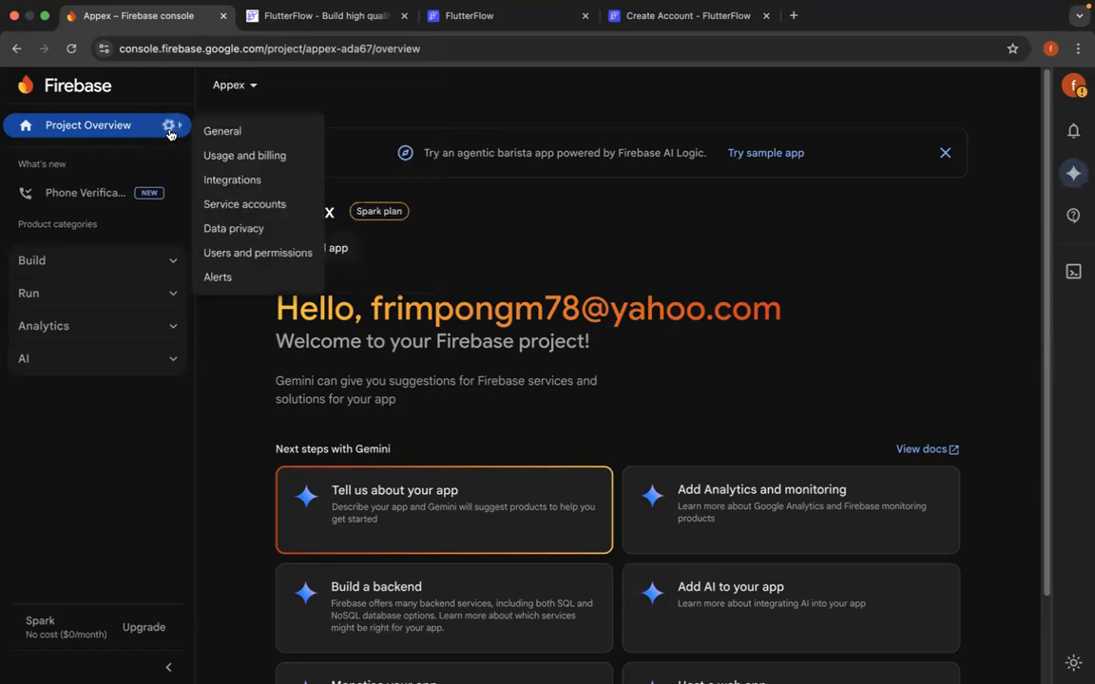
{"action": "left_click", "coordinate": [225, 132]}
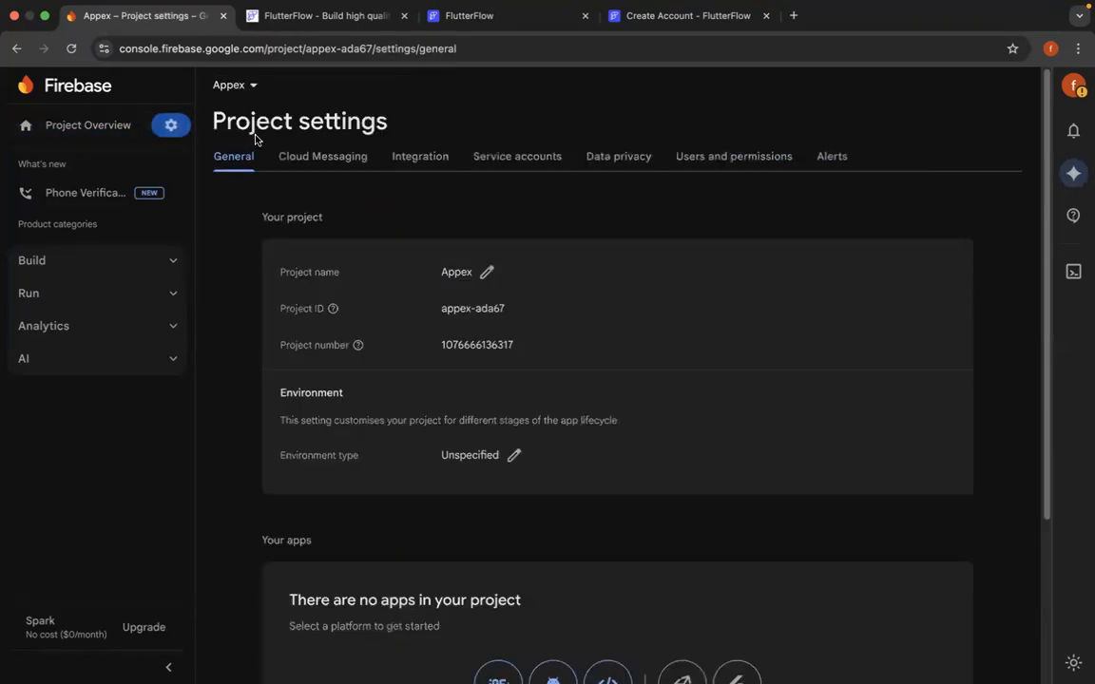
{"action": "left_click", "coordinate": [720, 156]}
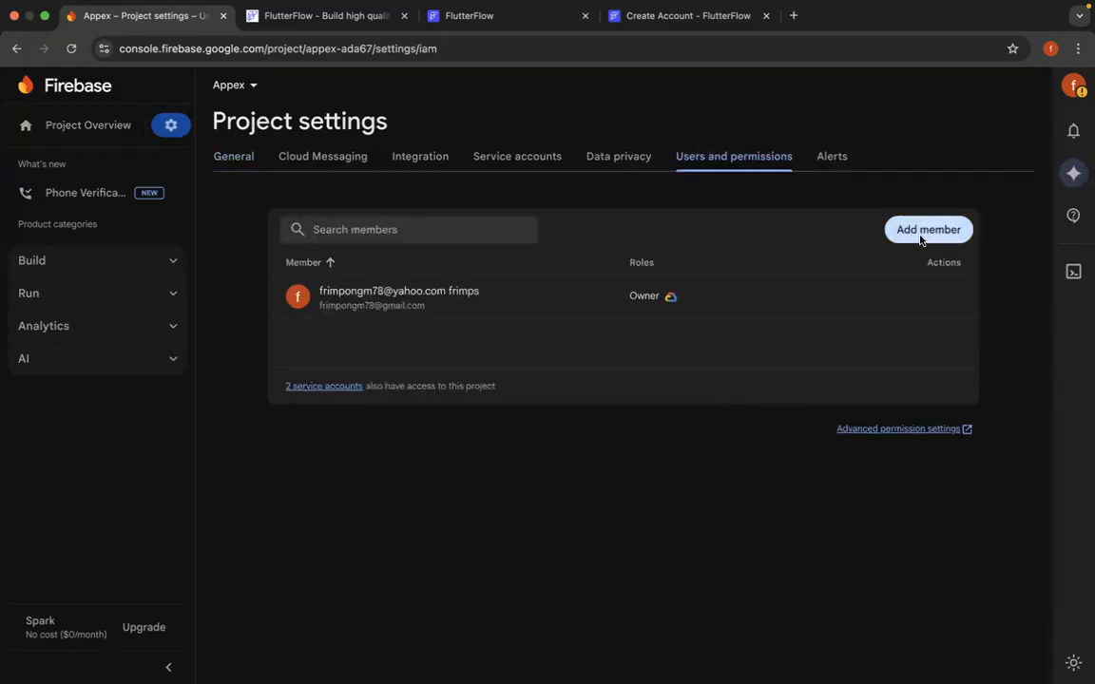
- Add FlutterFlow's Firebase service e-mail as a member of the Appex project with the Editor role
{"action": "left_click", "coordinate": [922, 230]}
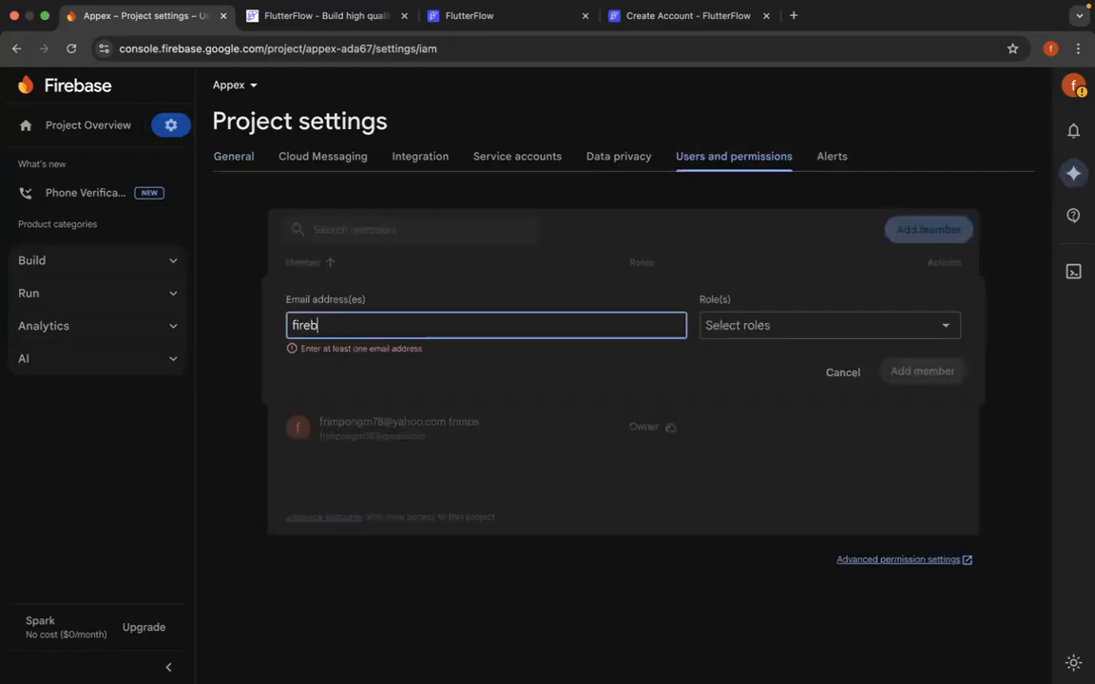
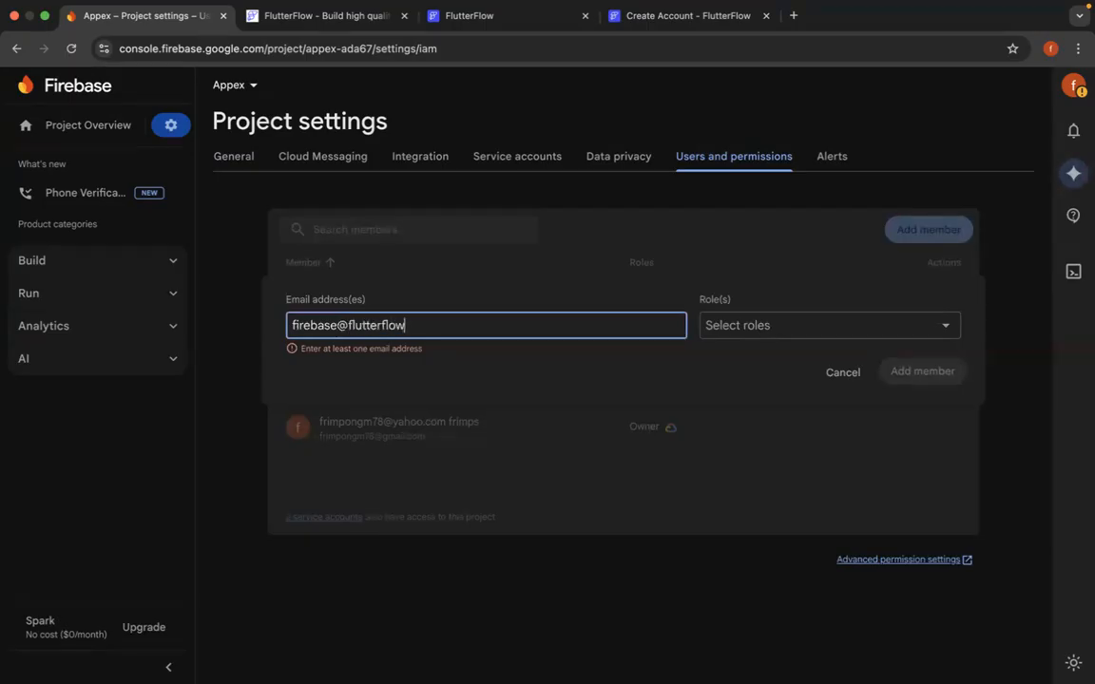
{"action": "left_click", "coordinate": [882, 325]}
{"action": "left_click", "coordinate": [766, 378]}
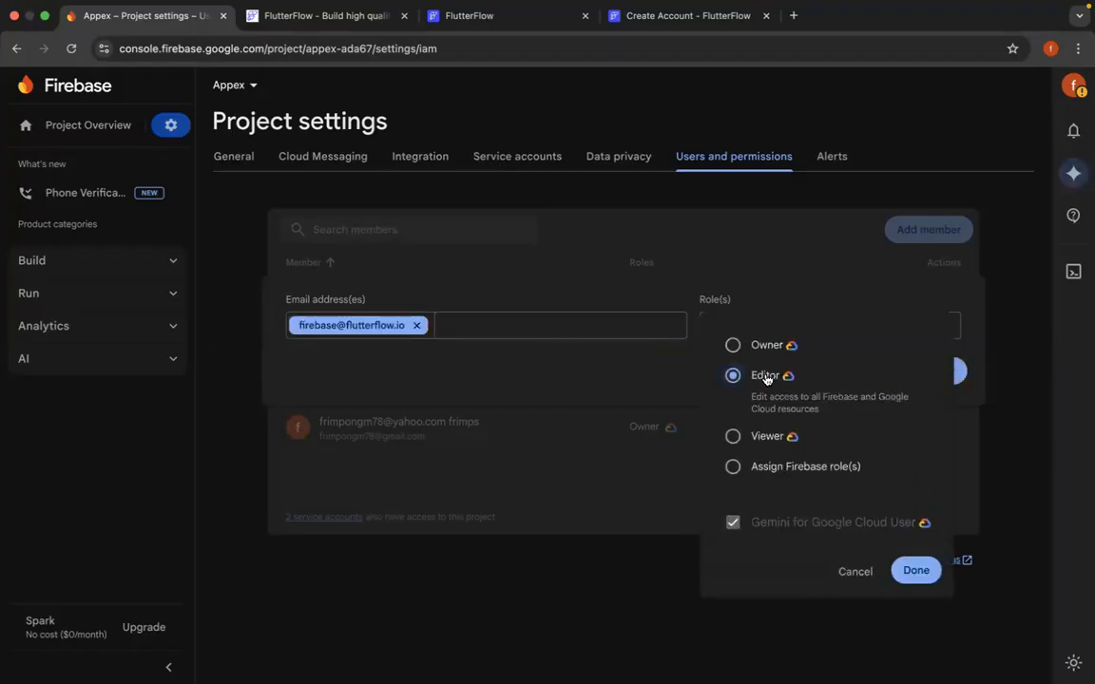
{"action": "left_click", "coordinate": [915, 571]}
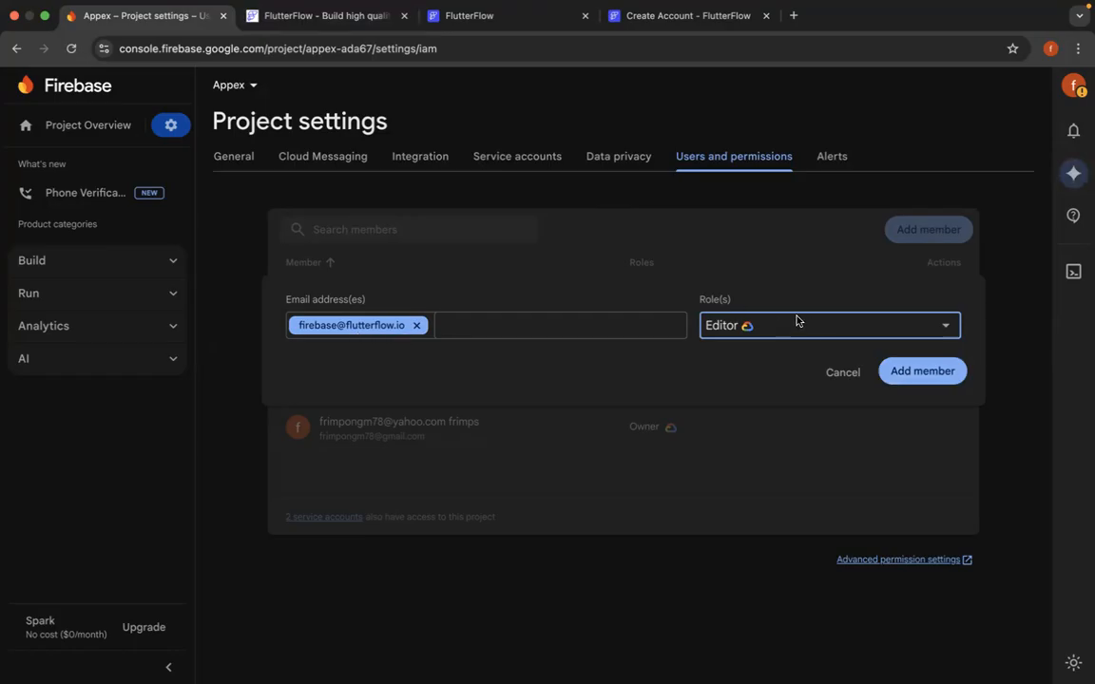
{"action": "left_click", "coordinate": [897, 371]}
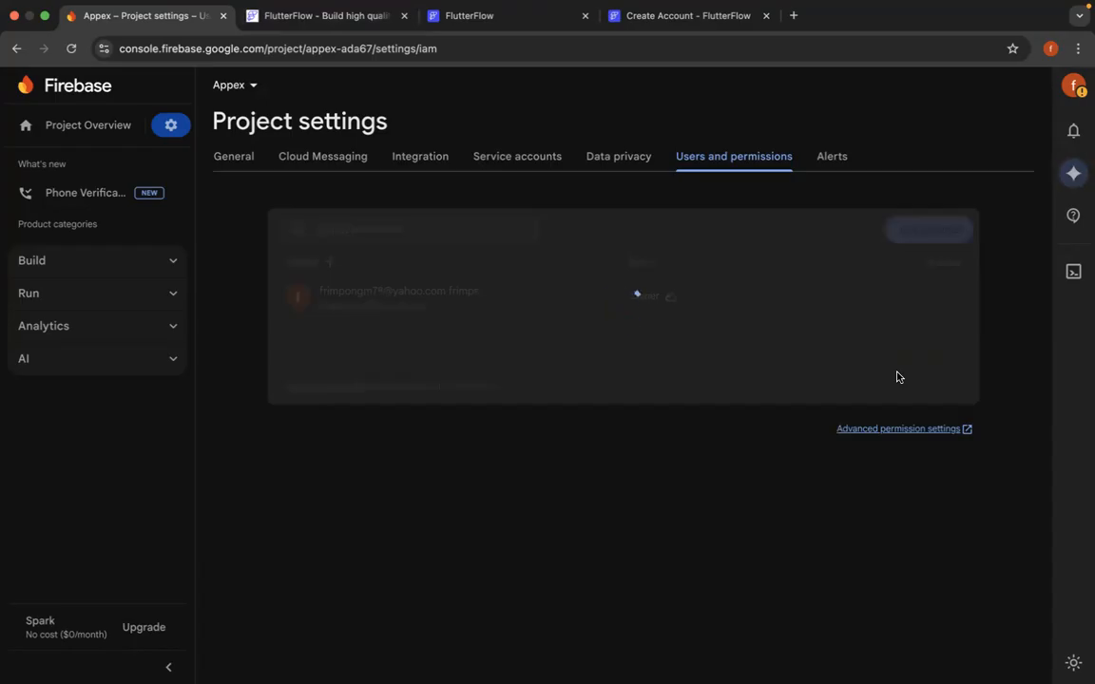
- Check the FlutterFlow account creation progress, dismissing the split view tip and glancing at the FlutterFlow home page
{"action": "left_click", "coordinate": [666, 19]}
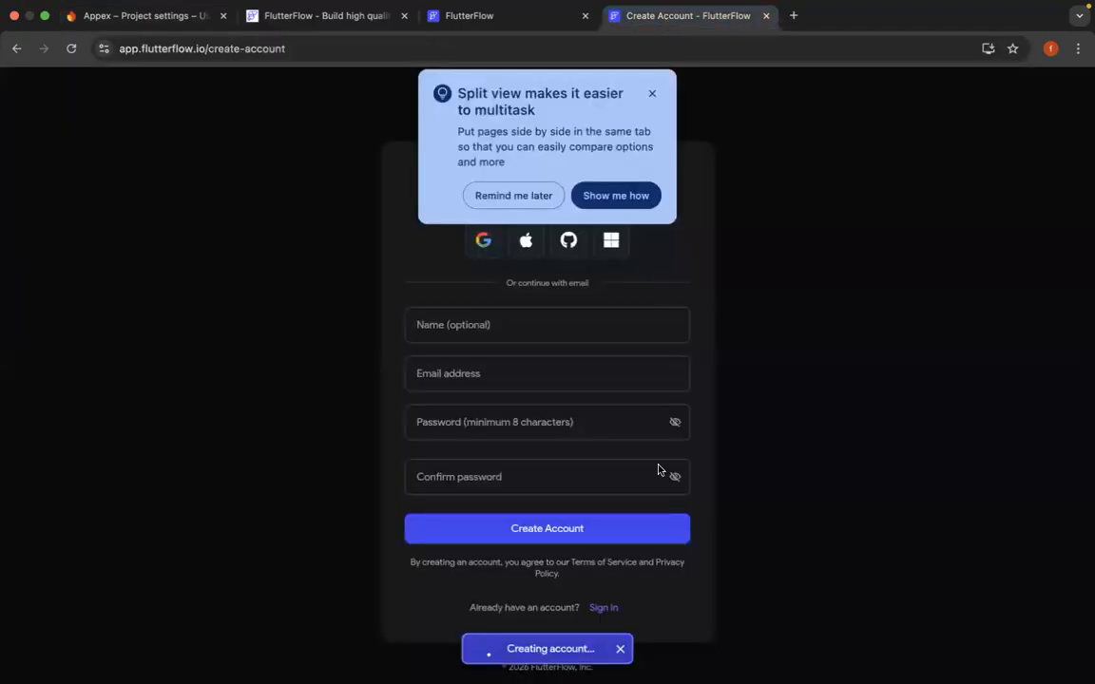
{"action": "left_click", "coordinate": [652, 94]}
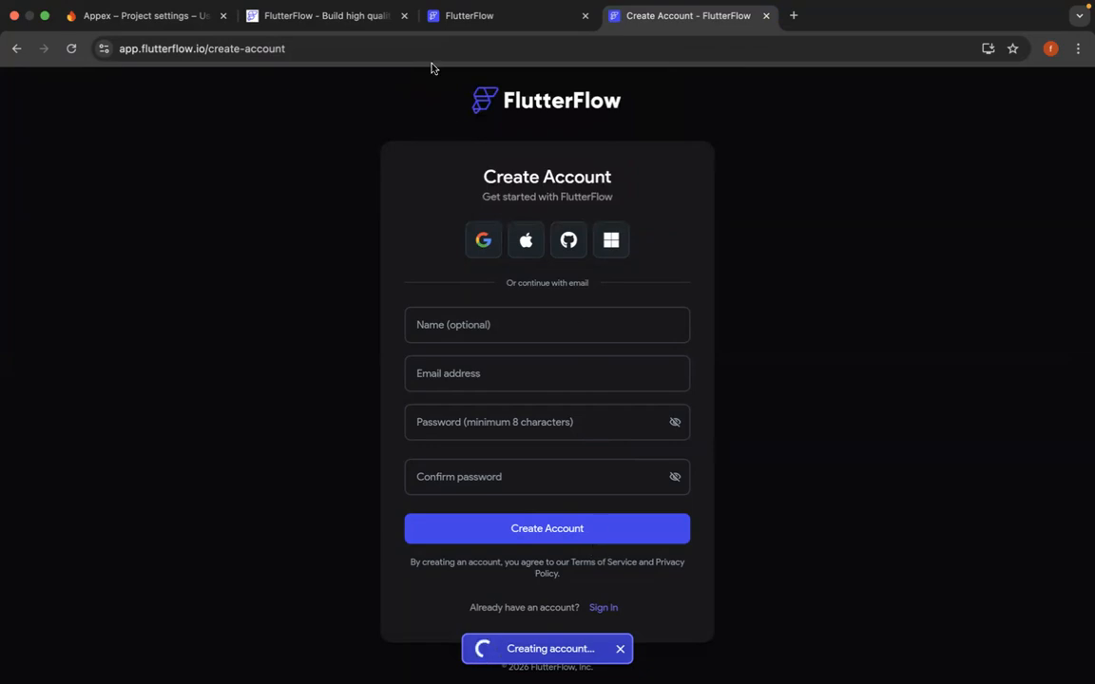
{"action": "left_click", "coordinate": [299, 23]}
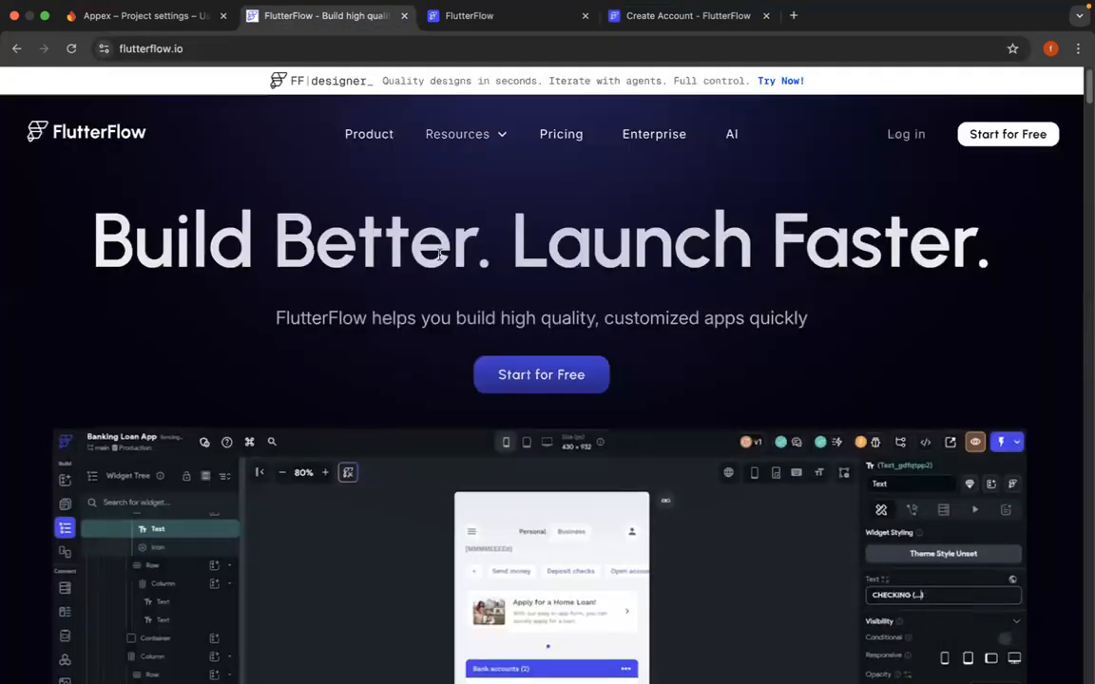
{"action": "key", "text": "ctrl+Up"}
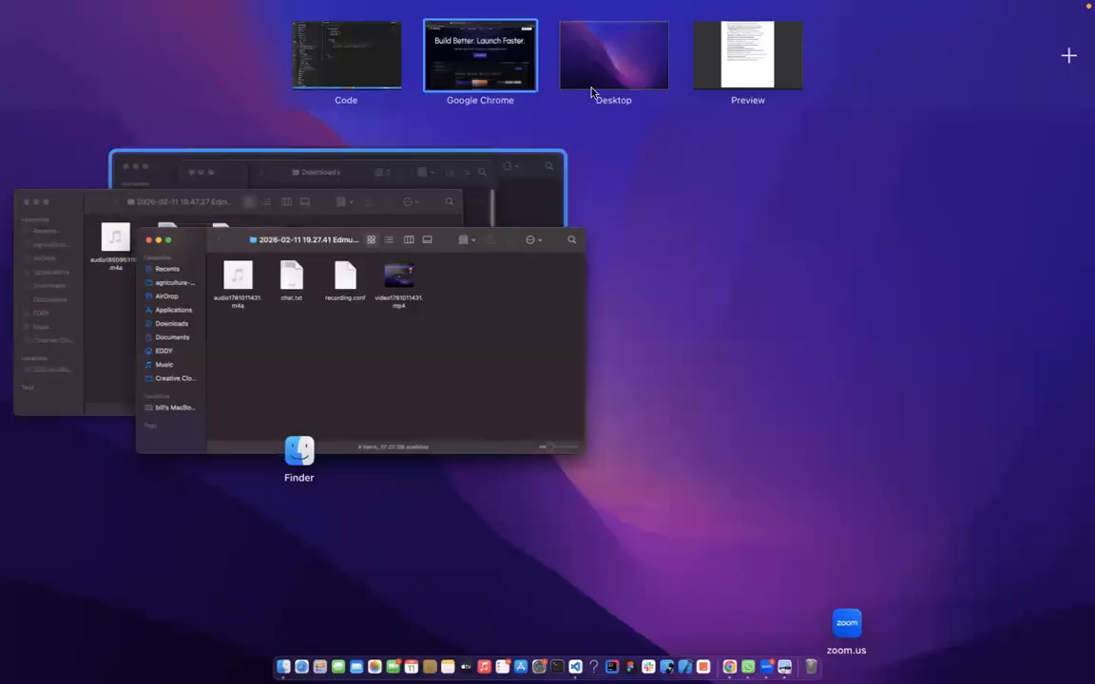
{"action": "left_click", "coordinate": [511, 83]}
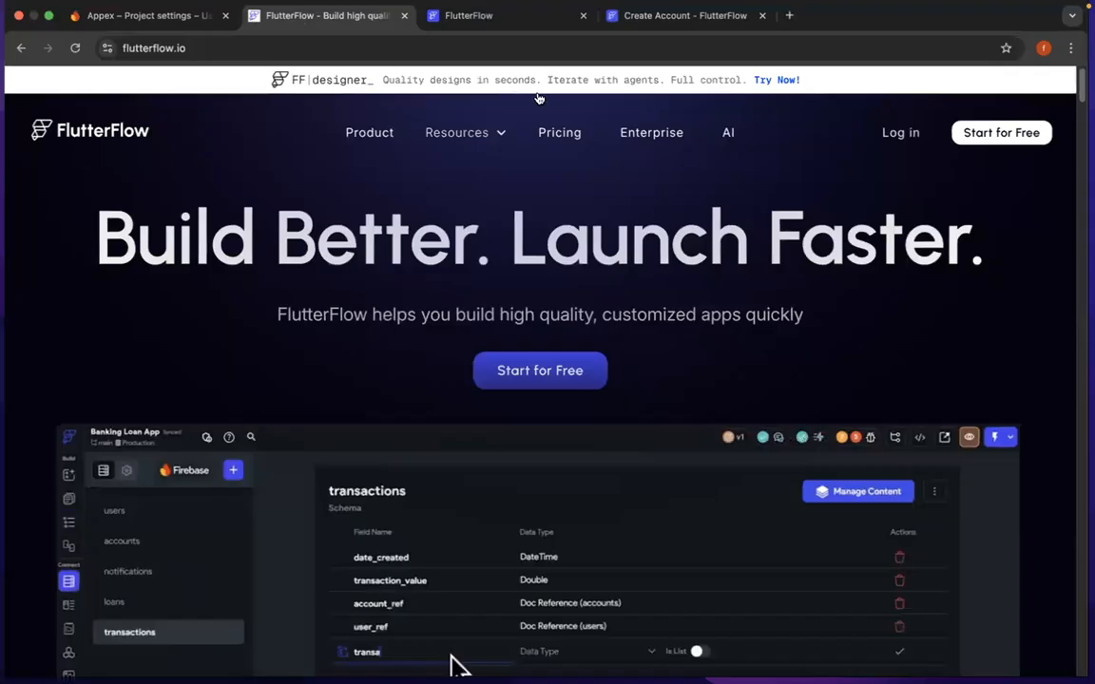
{"action": "left_click", "coordinate": [684, 16]}
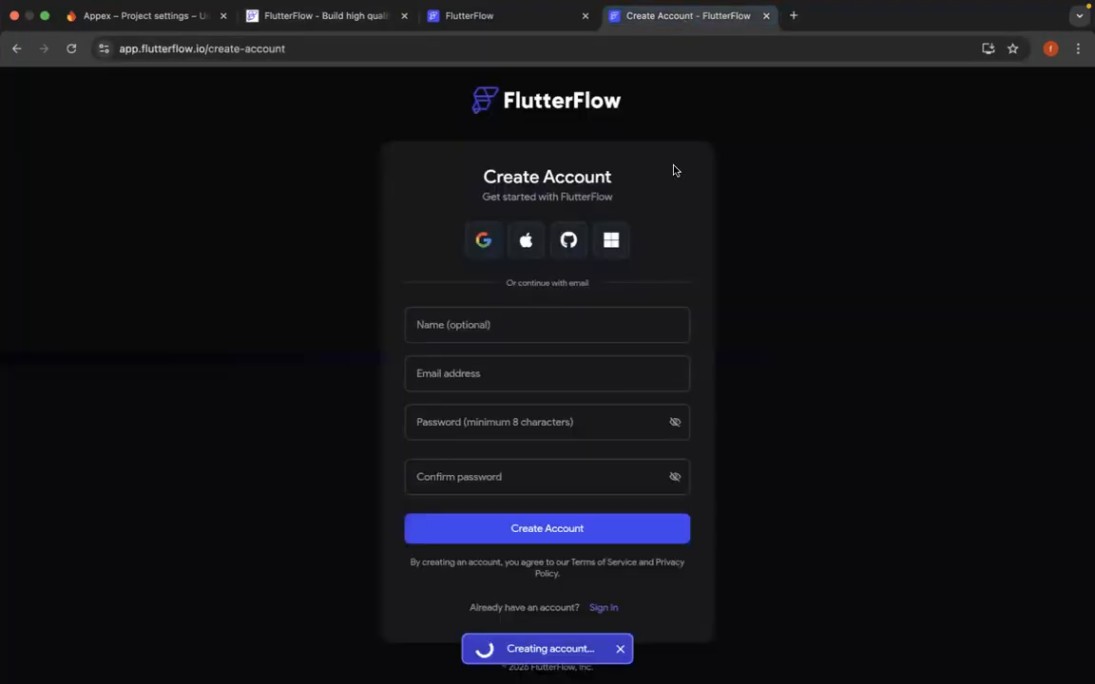
- Sign in to FlutterFlow from the sign-in page with the existing Google account and bring up its dashboard
{"action": "left_click", "coordinate": [497, 19]}
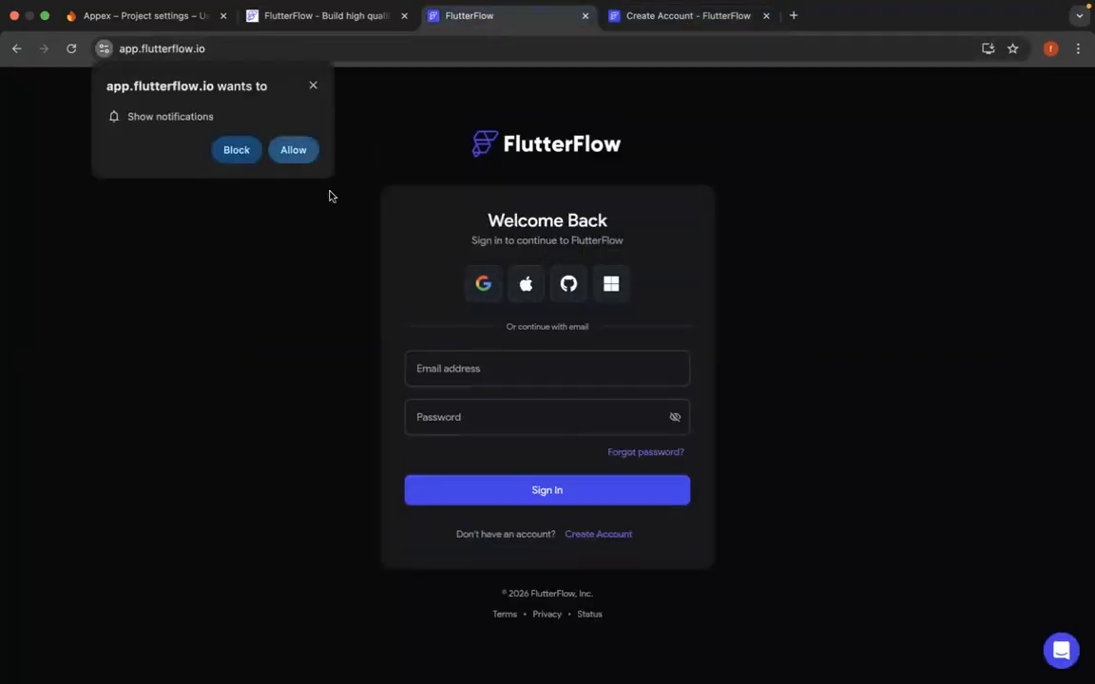
{"action": "left_click", "coordinate": [328, 196]}
{"action": "left_click", "coordinate": [483, 283]}
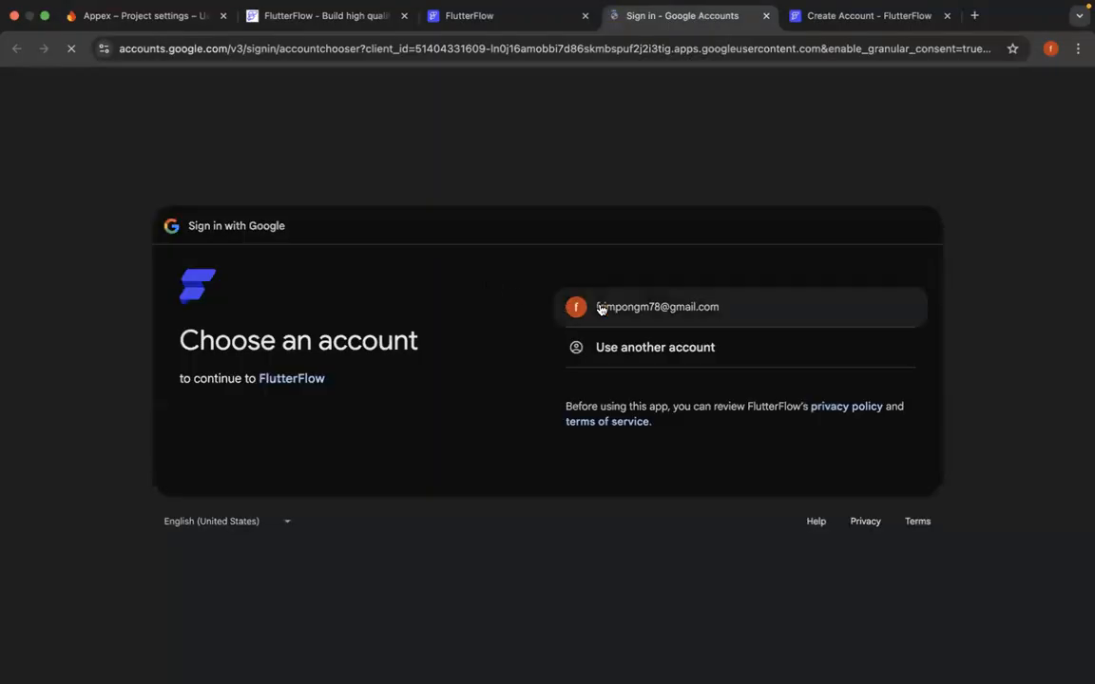
{"action": "left_click", "coordinate": [599, 305]}
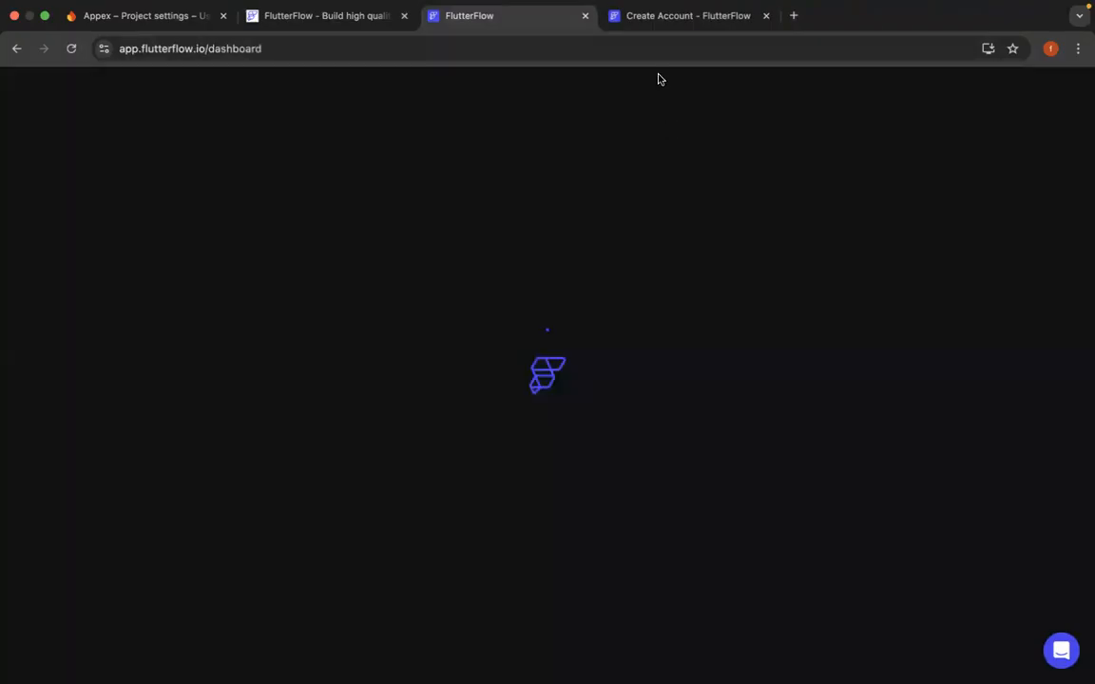
{"action": "left_click", "coordinate": [679, 29]}
{"action": "left_click", "coordinate": [523, 23]}
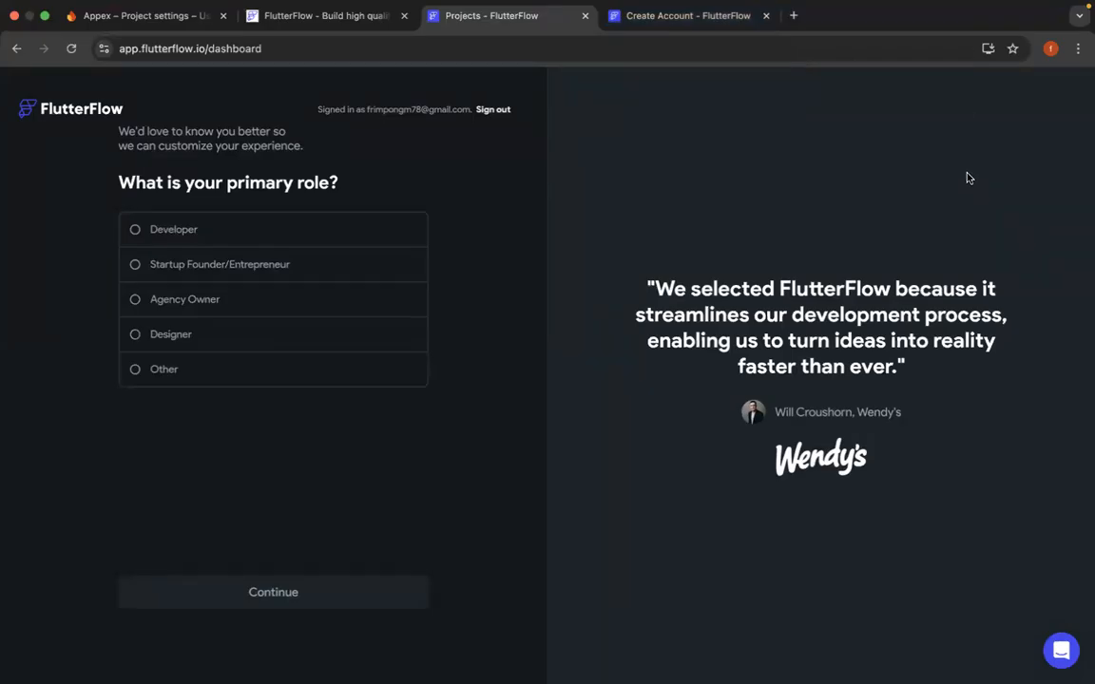
- Answer the onboarding questions with Developer as primary role, Startup (1-50 people) as workplace and A Lot of coding experience
{"action": "left_click", "coordinate": [242, 235]}
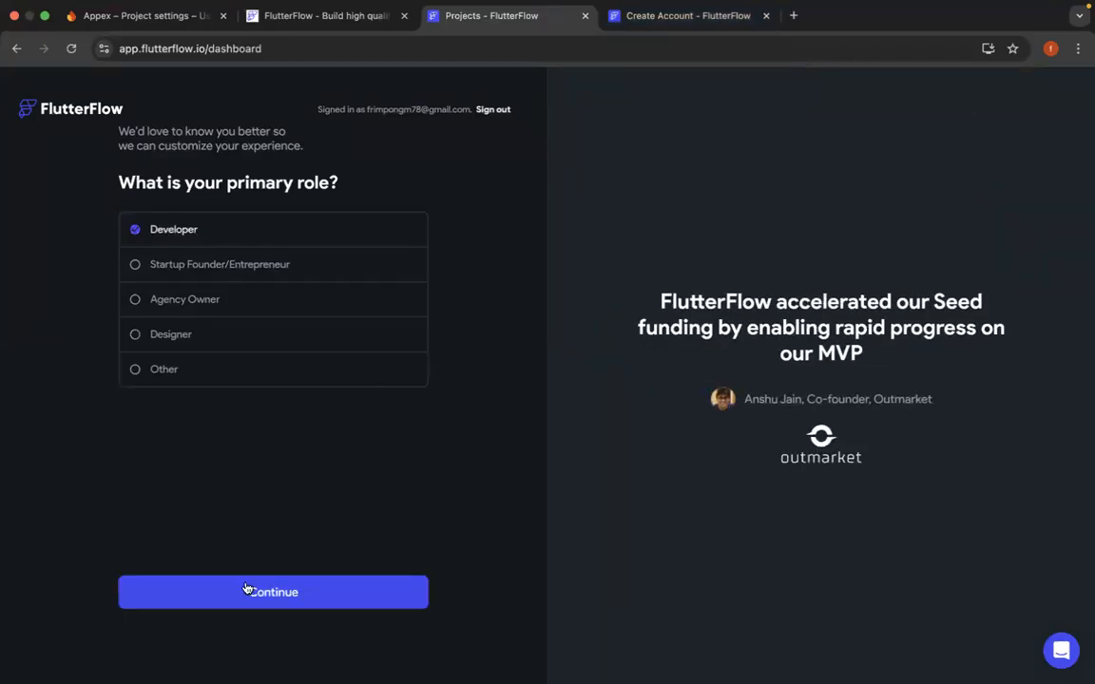
{"action": "left_click", "coordinate": [245, 590]}
{"action": "left_click", "coordinate": [269, 253]}
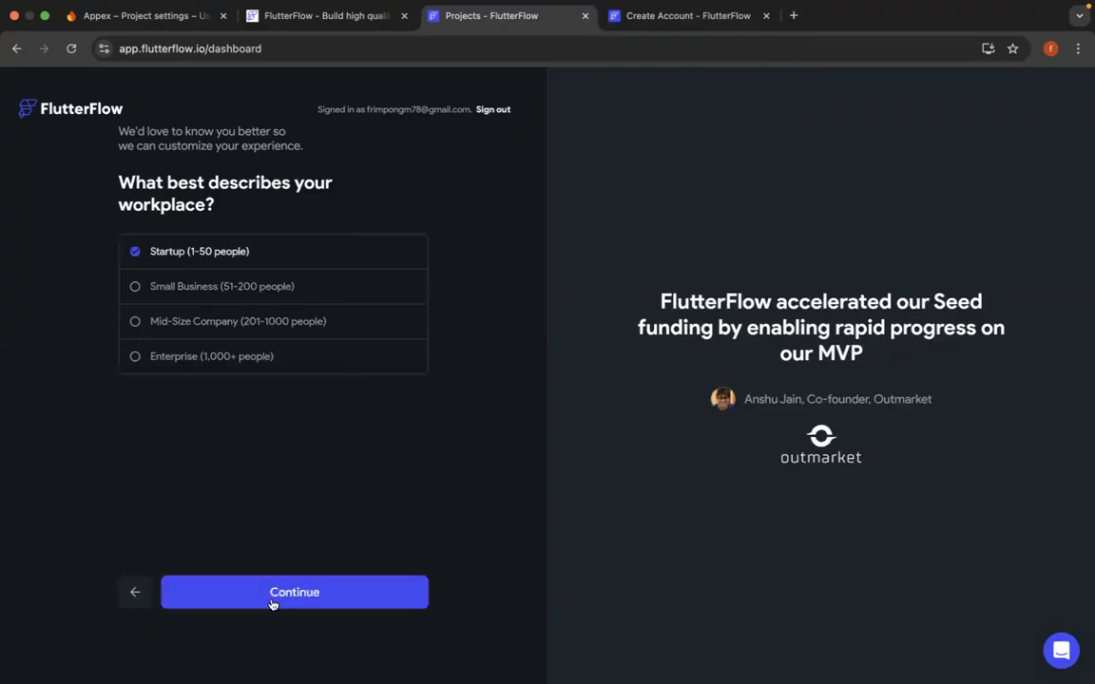
{"action": "left_click", "coordinate": [272, 604]}
{"action": "left_click", "coordinate": [243, 331]}
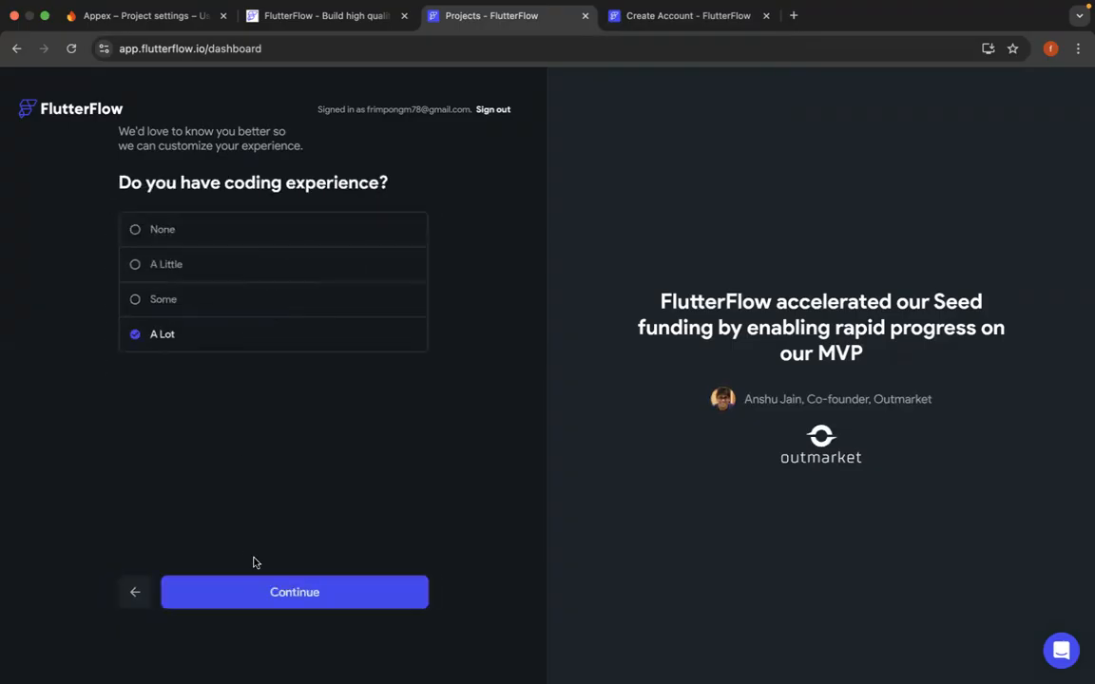
{"action": "left_click", "coordinate": [269, 591]}
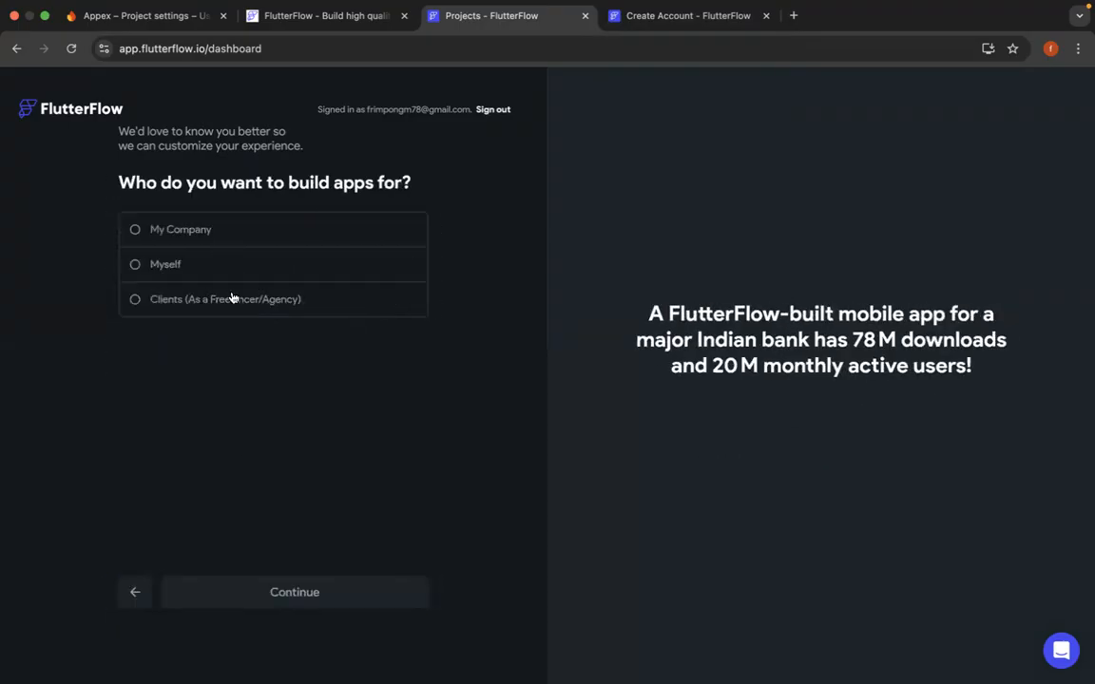
- Finish onboarding with Clients (As a Freelancer/Agency) as audience, I Don't Know Yet for hiring and Google as referral source
{"action": "left_click", "coordinate": [231, 299]}
{"action": "left_click", "coordinate": [274, 598]}
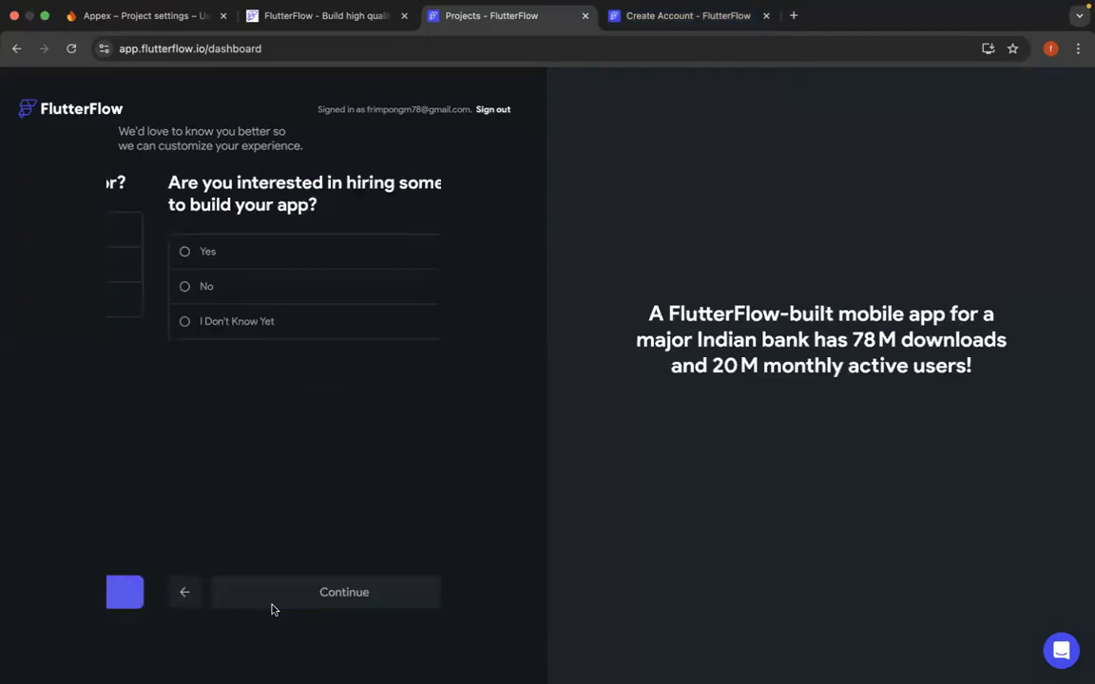
{"action": "left_click", "coordinate": [258, 259]}
{"action": "left_click", "coordinate": [266, 328]}
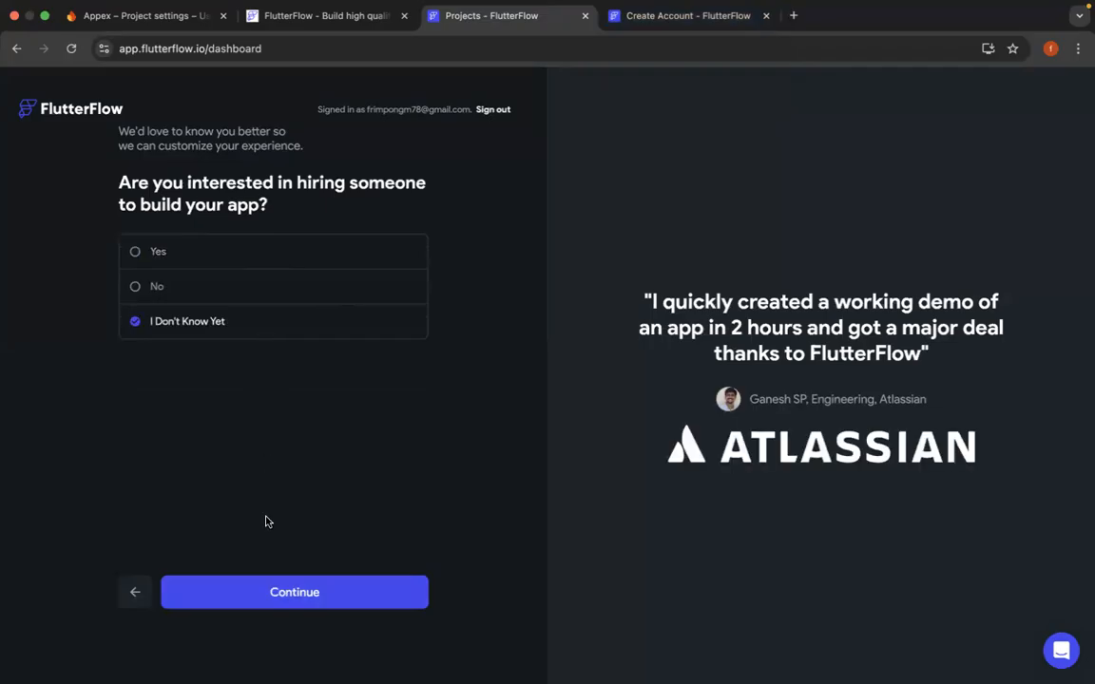
{"action": "left_click", "coordinate": [274, 601]}
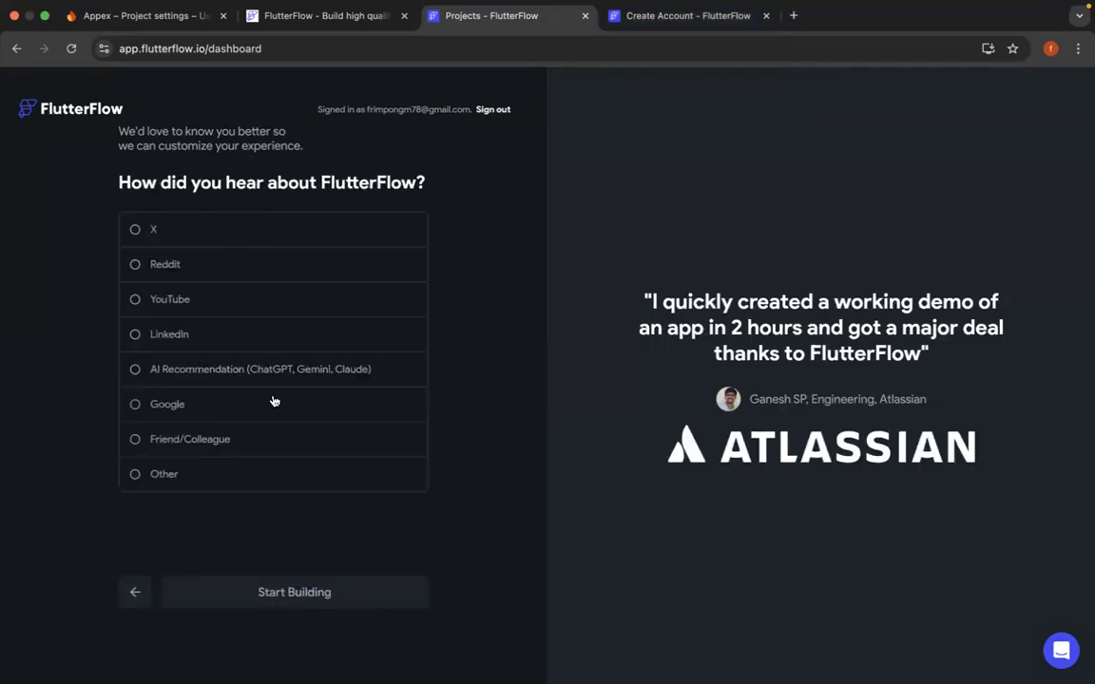
{"action": "left_click", "coordinate": [220, 404]}
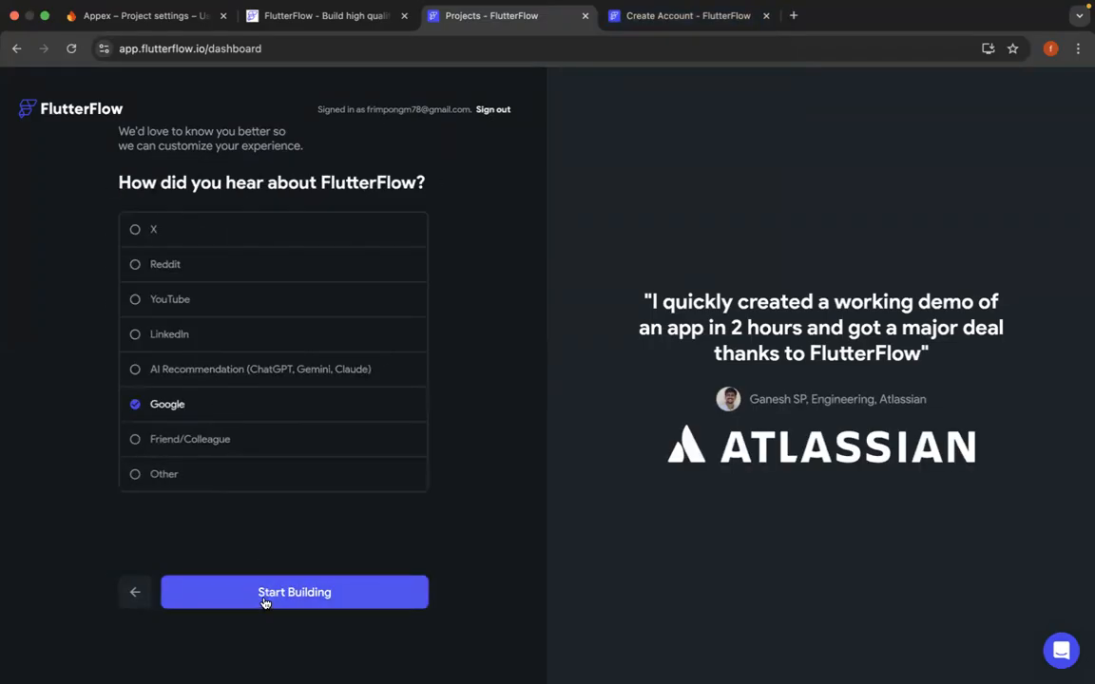
{"action": "left_click", "coordinate": [266, 602]}
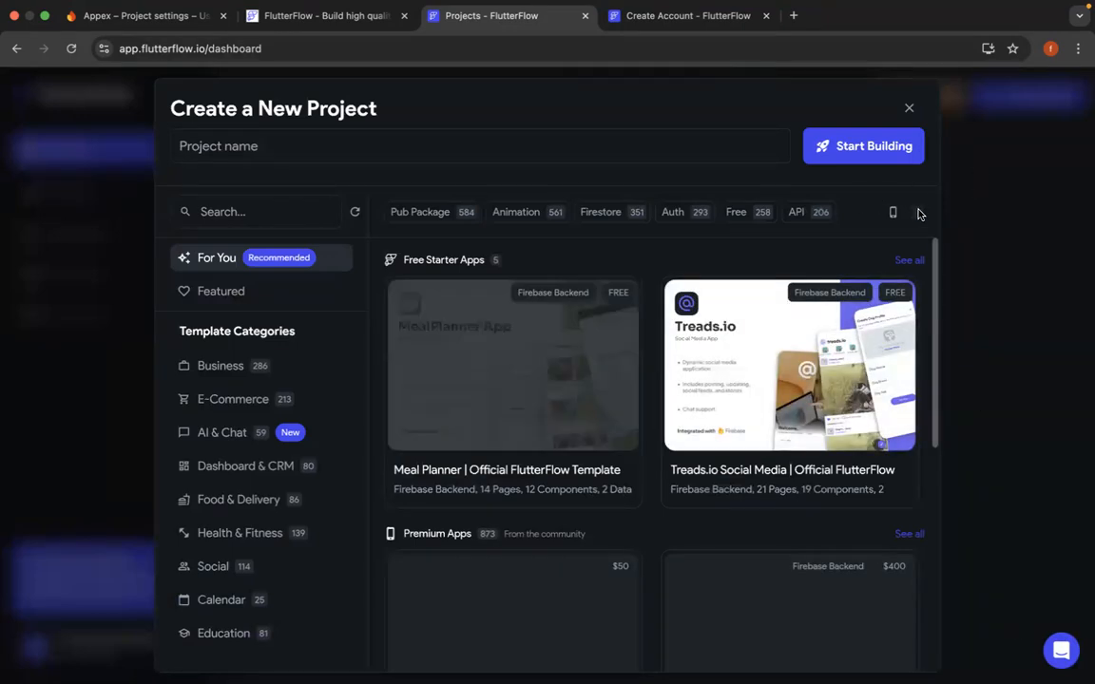
- Show the templates as mobile previews, filter them by Auth and choose the free E-Commerce Sample Application template
{"action": "left_click", "coordinate": [912, 213]}
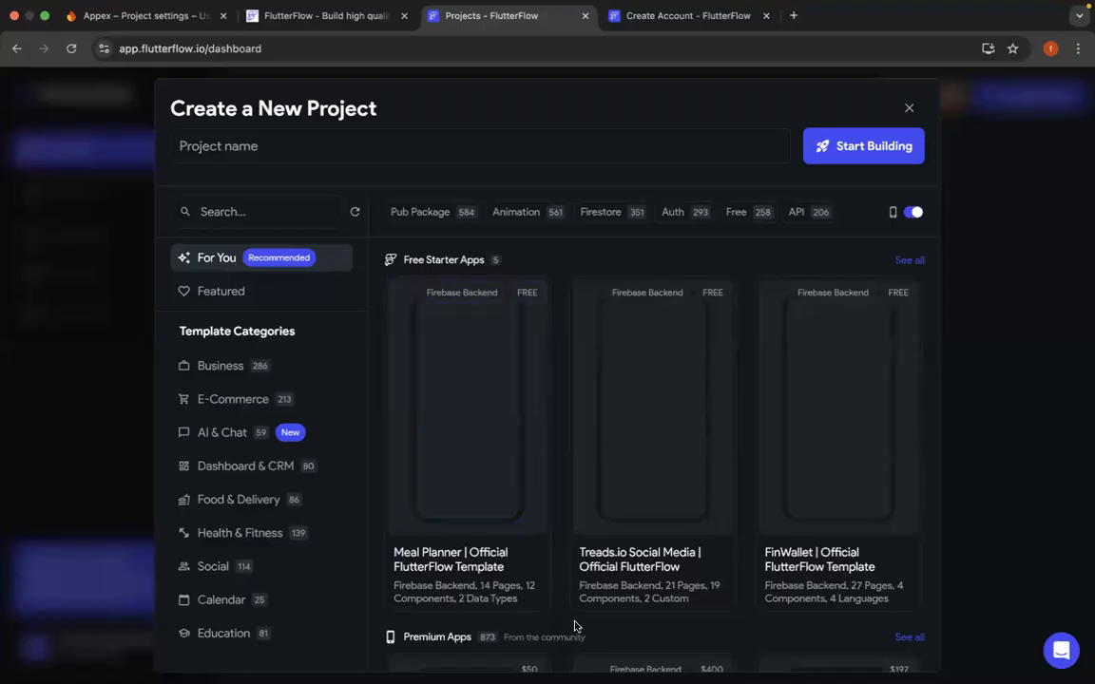
{"action": "left_click", "coordinate": [673, 212]}
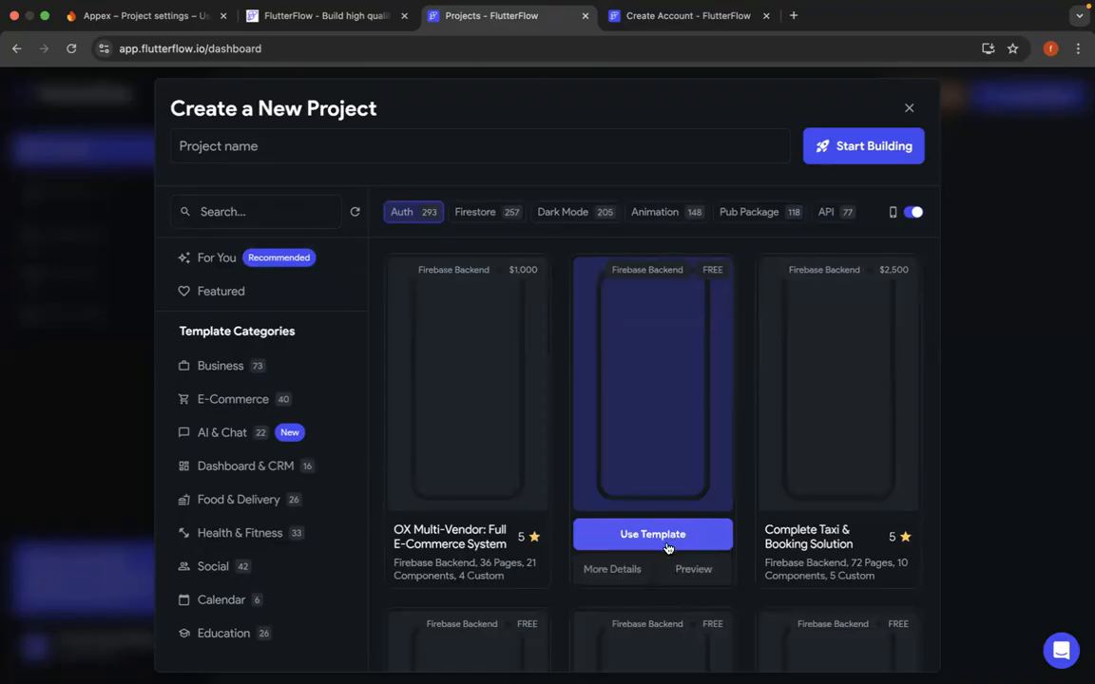
{"action": "left_click", "coordinate": [668, 536]}
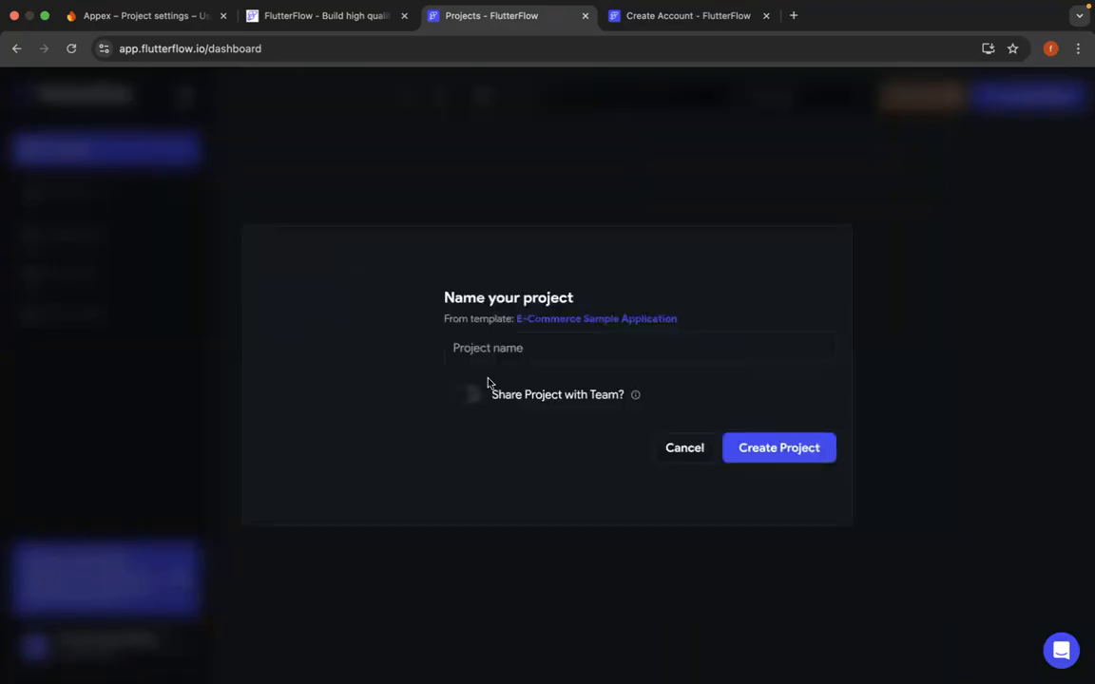
- Name the new project Appex and create it from the E-Commerce Sample Application template
{"action": "left_click", "coordinate": [510, 351]}
{"action": "type", "text": "A"}
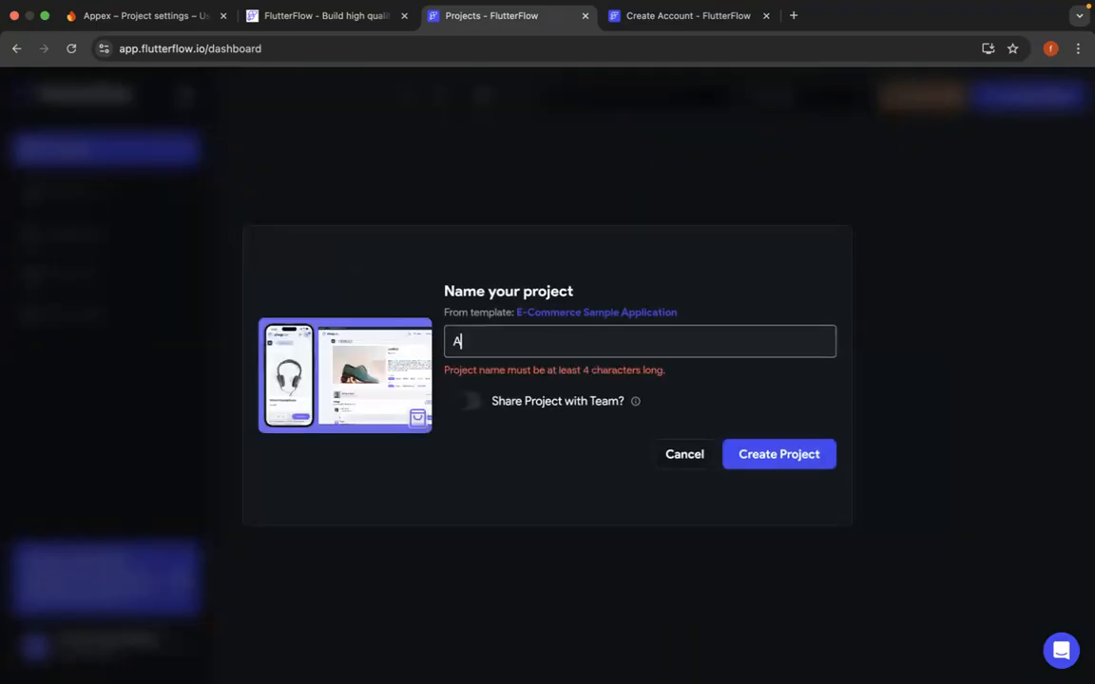
{"action": "type", "text": "ppex"}
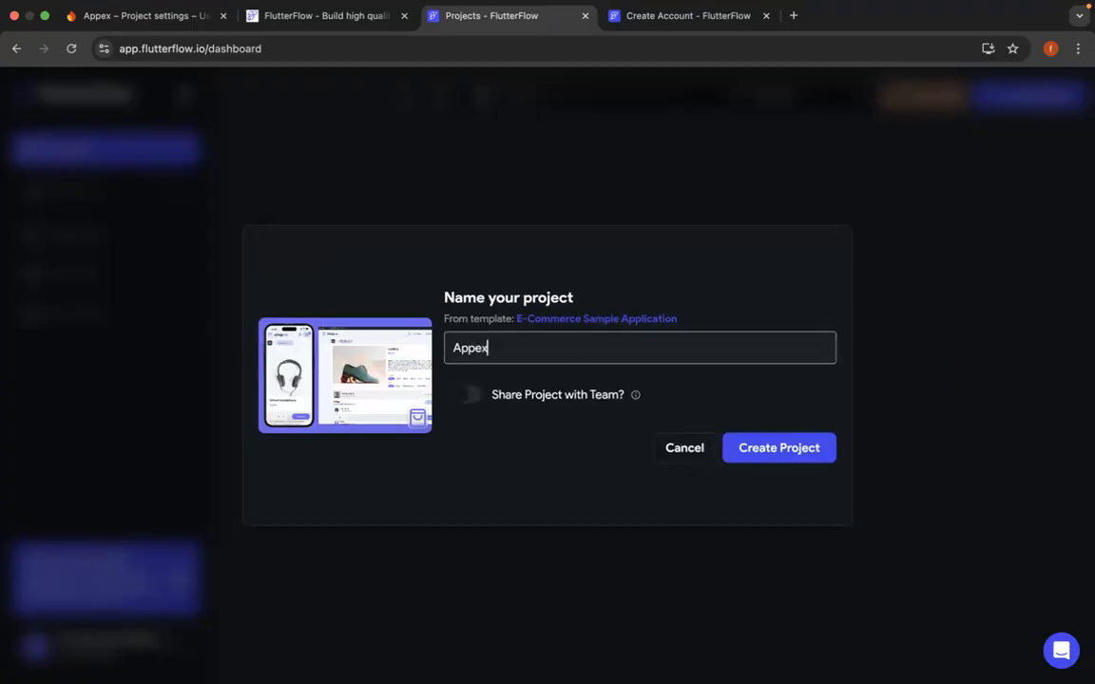
{"action": "left_click", "coordinate": [808, 459]}
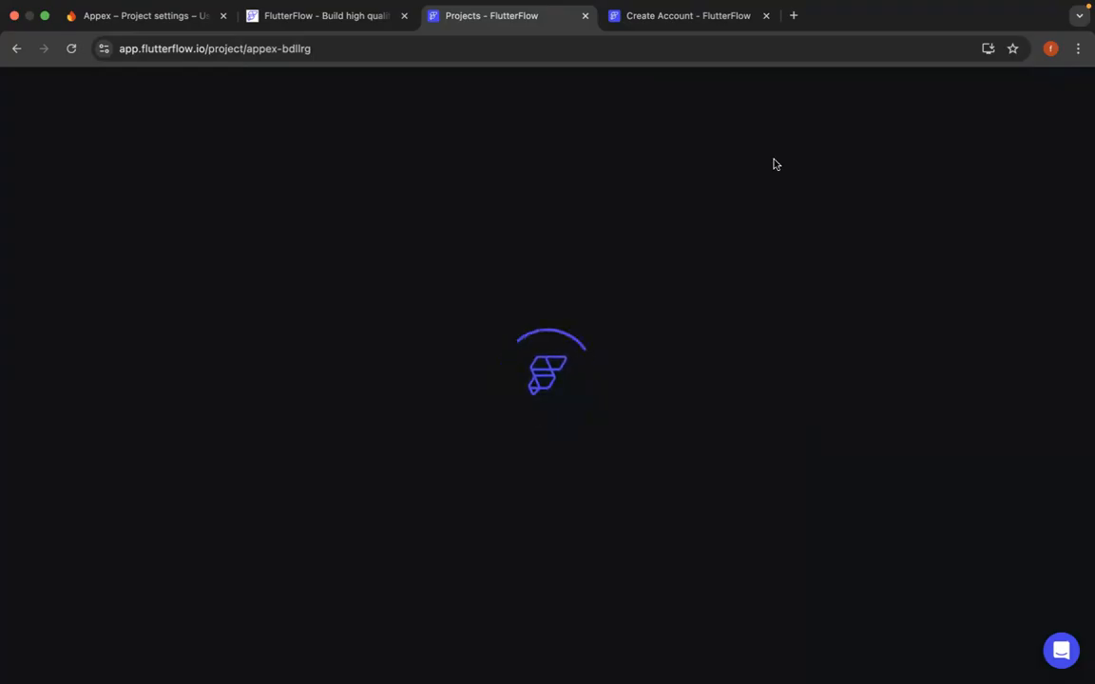
- Close the leftover Create Account page, skip the welcome tour and show mainHomePage at phone size with 80% zoom
{"action": "left_click", "coordinate": [766, 15]}
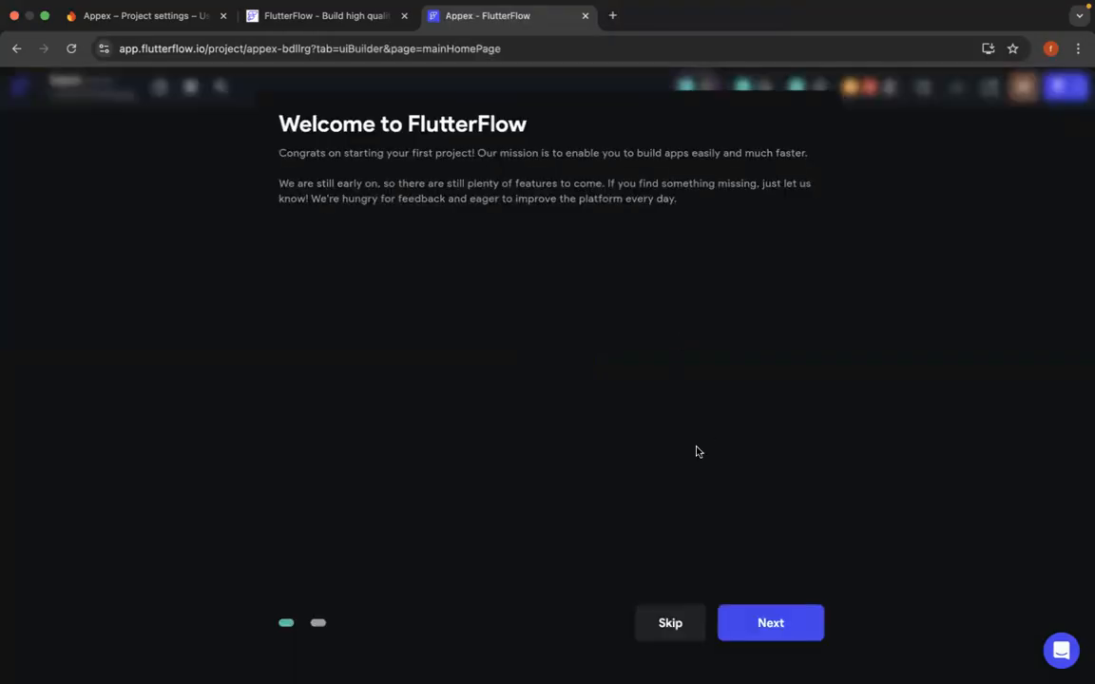
{"action": "left_click", "coordinate": [672, 624]}
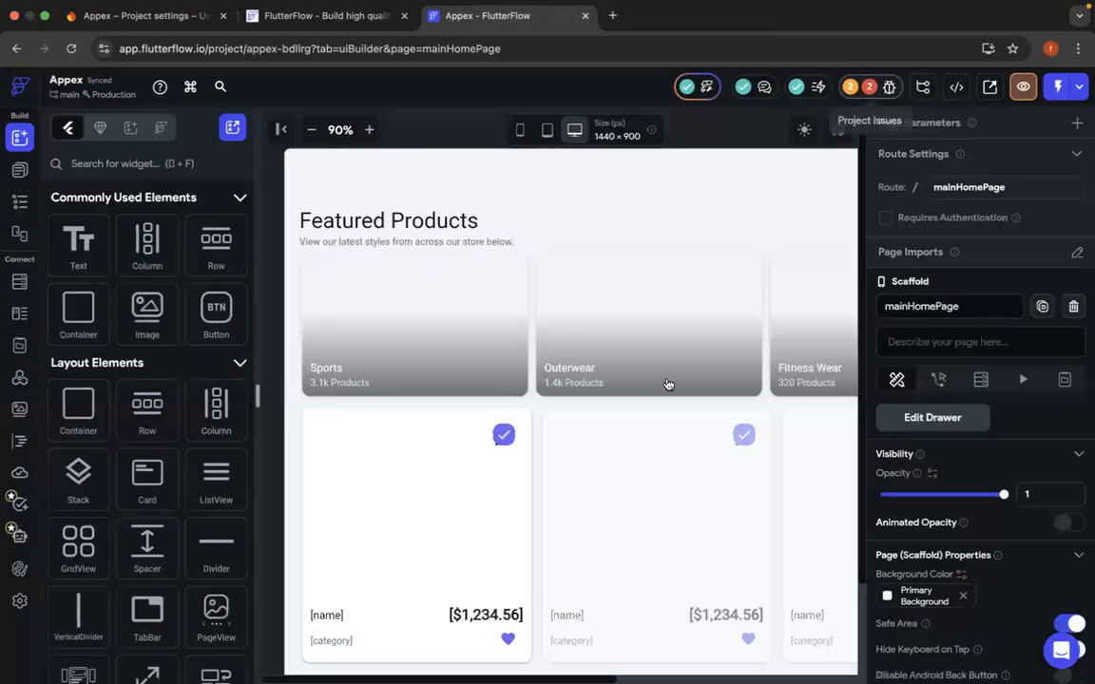
{"action": "left_click", "coordinate": [519, 131]}
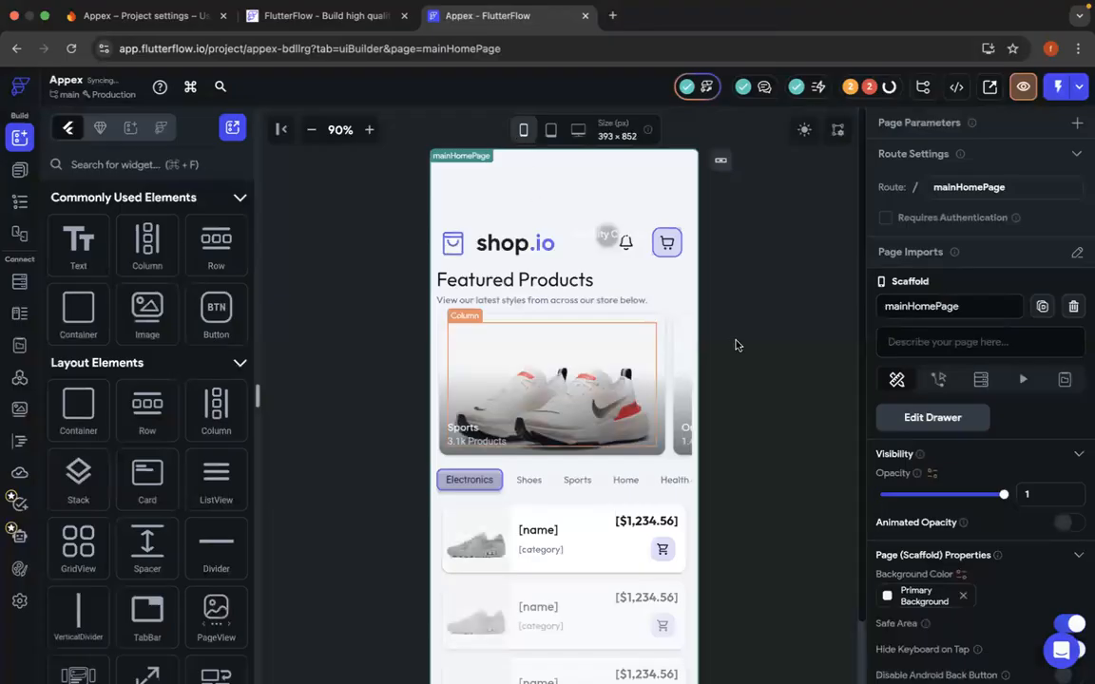
{"action": "scroll", "coordinate": [308, 132], "scroll_direction": "down", "scroll_amount": 2}
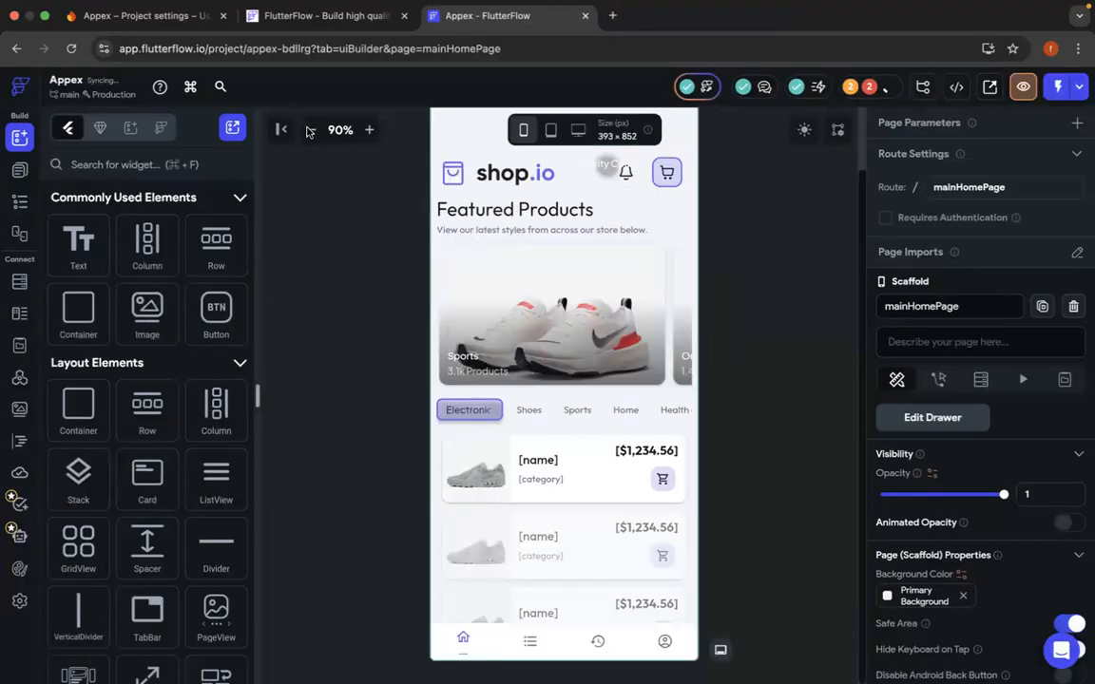
{"action": "left_click", "coordinate": [311, 130]}
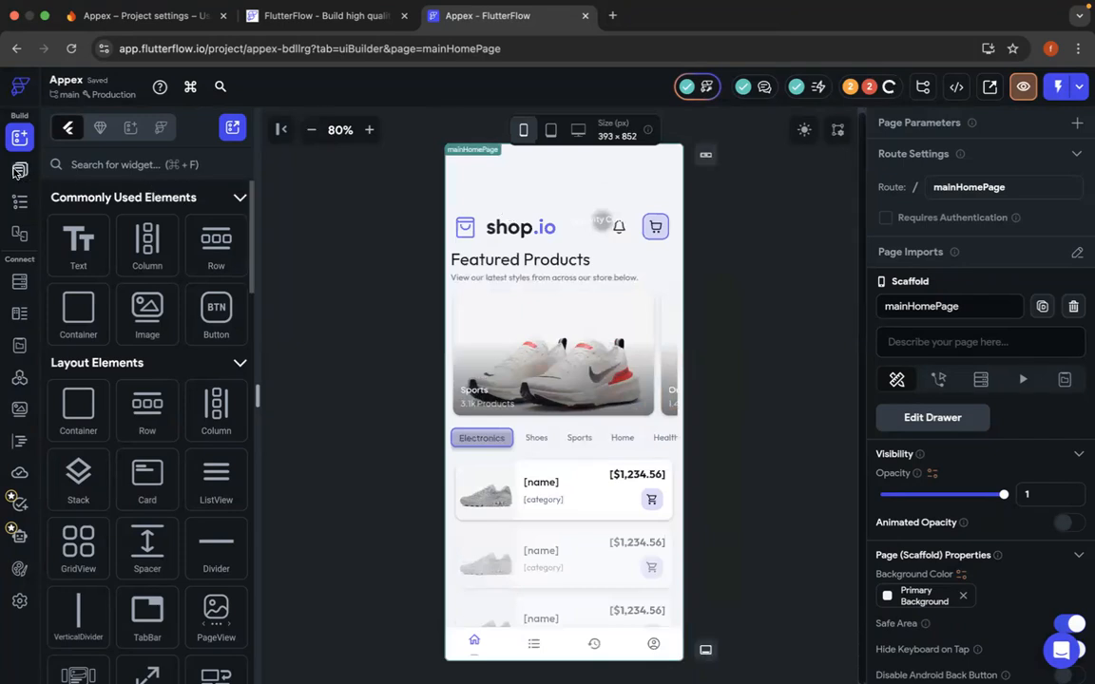
- Look through the project's pages and subPages folders, viewing the loginPage and createProfile layouts before returning to loginPage
{"action": "left_click", "coordinate": [19, 172]}
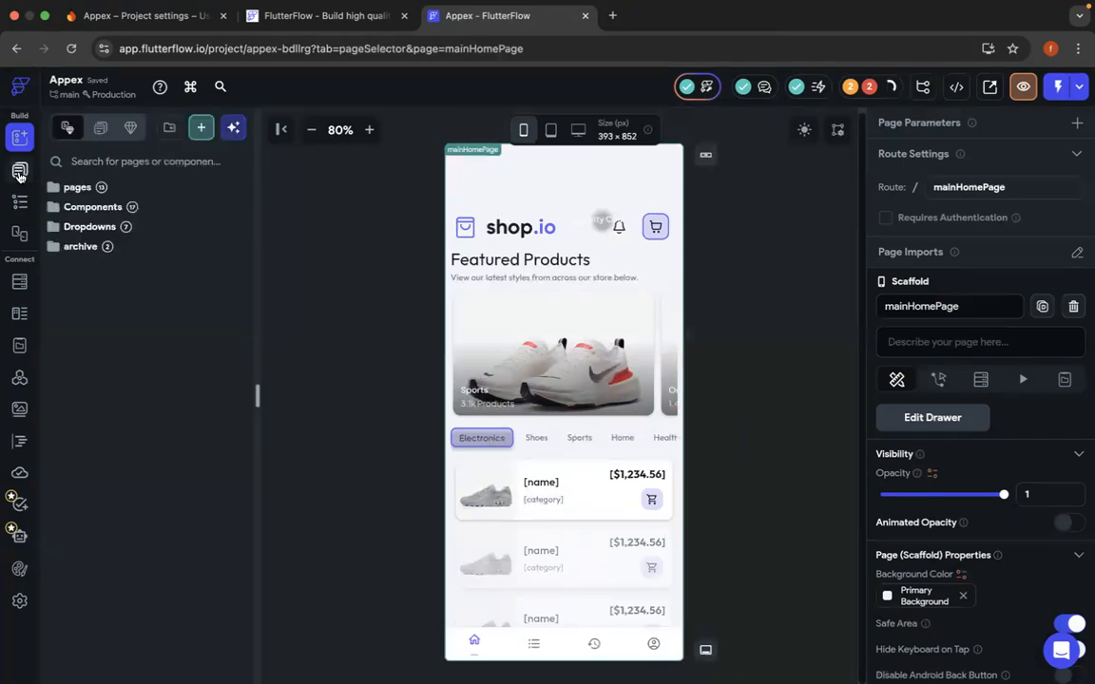
{"action": "left_click", "coordinate": [74, 190]}
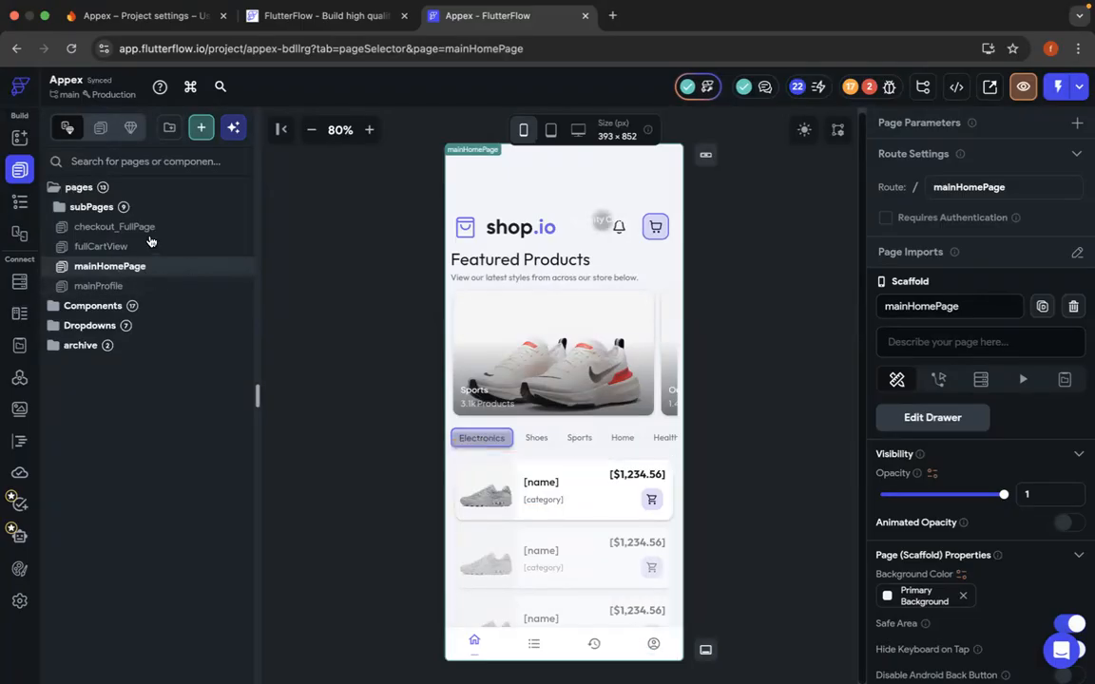
{"action": "left_click", "coordinate": [82, 208]}
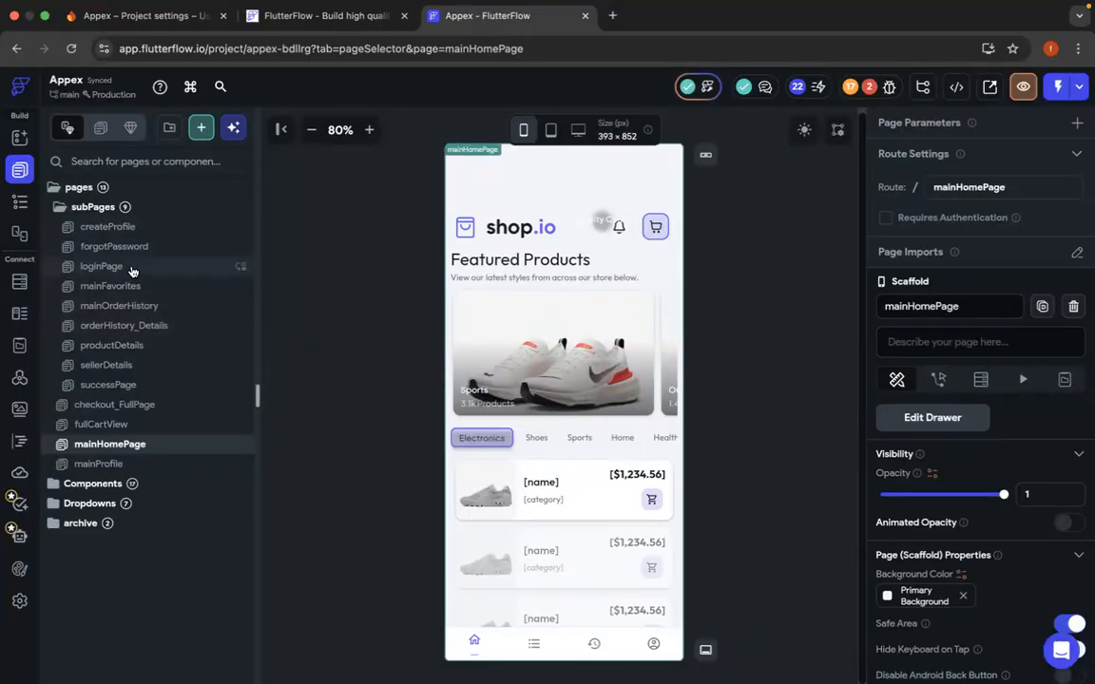
{"action": "left_click", "coordinate": [132, 270]}
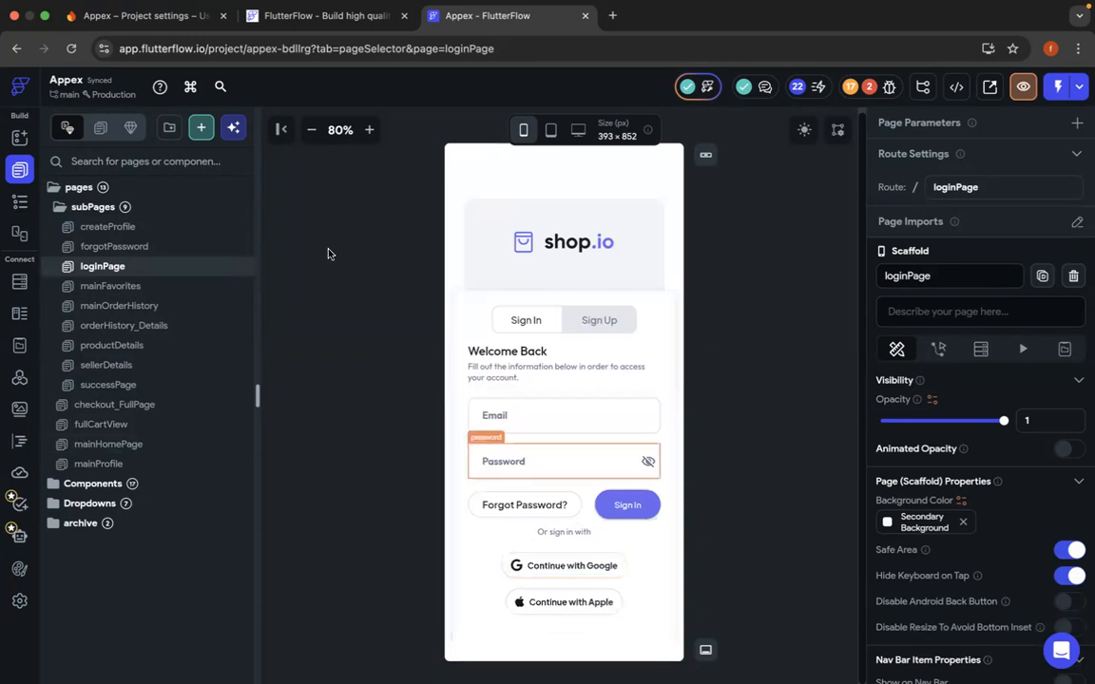
{"action": "left_click", "coordinate": [120, 231]}
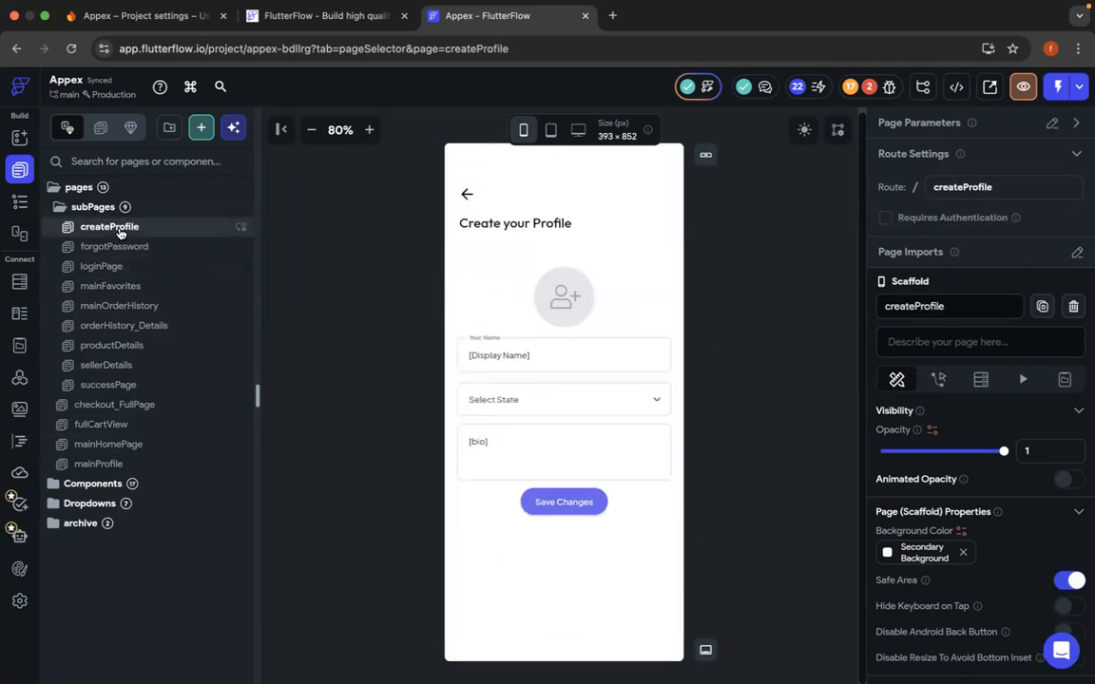
{"action": "left_click", "coordinate": [122, 270]}
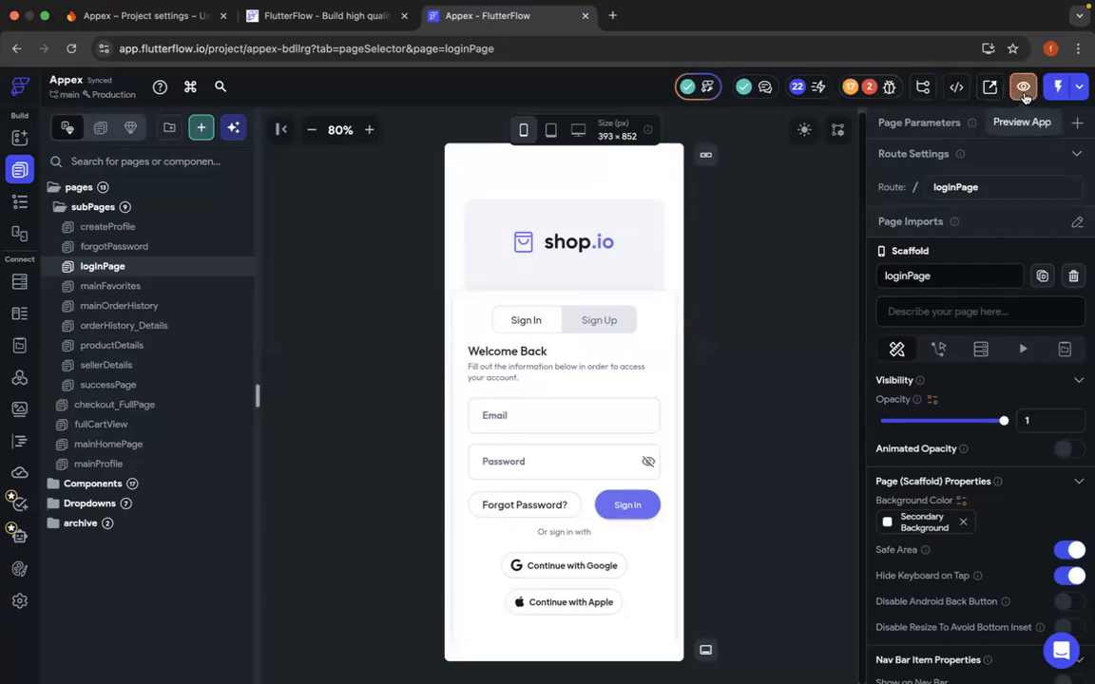
- Launch the app preview from loginPage and inspect the Sign Up tab's actions while the preview loads
{"action": "left_click", "coordinate": [1024, 90]}
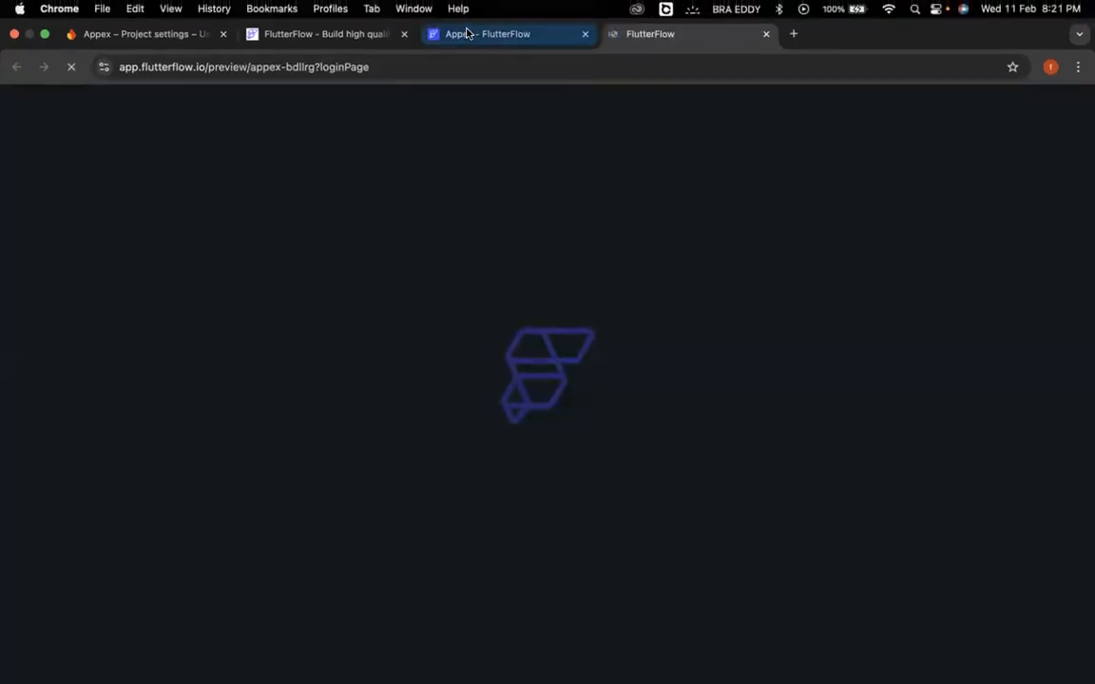
{"action": "left_click", "coordinate": [466, 34]}
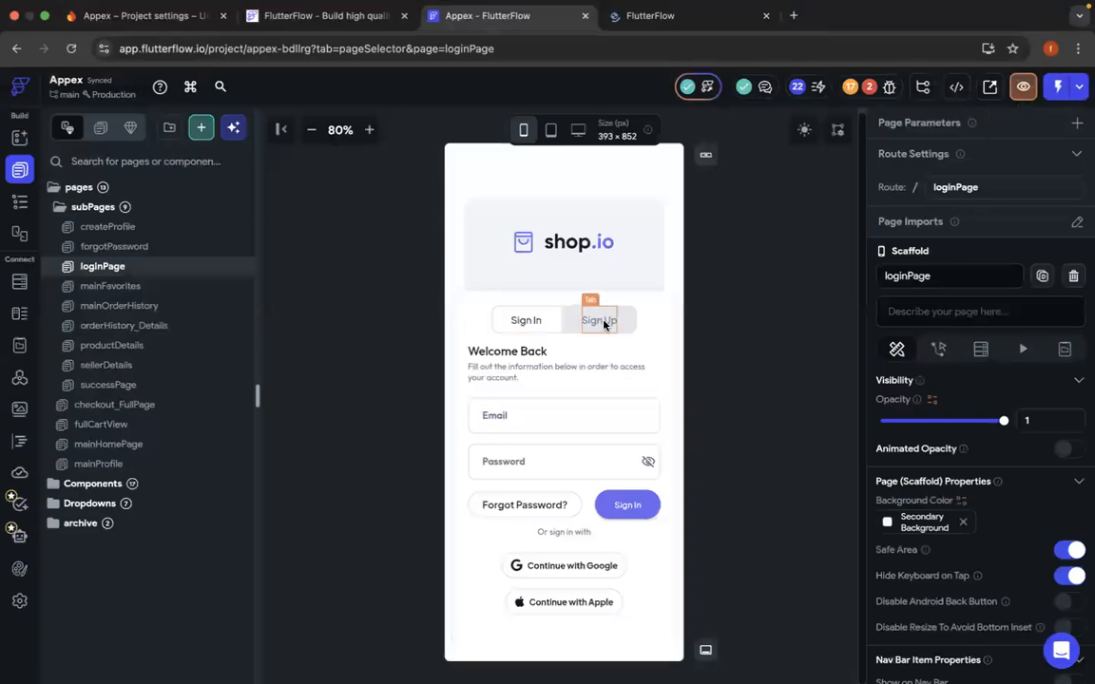
{"action": "left_click", "coordinate": [606, 325]}
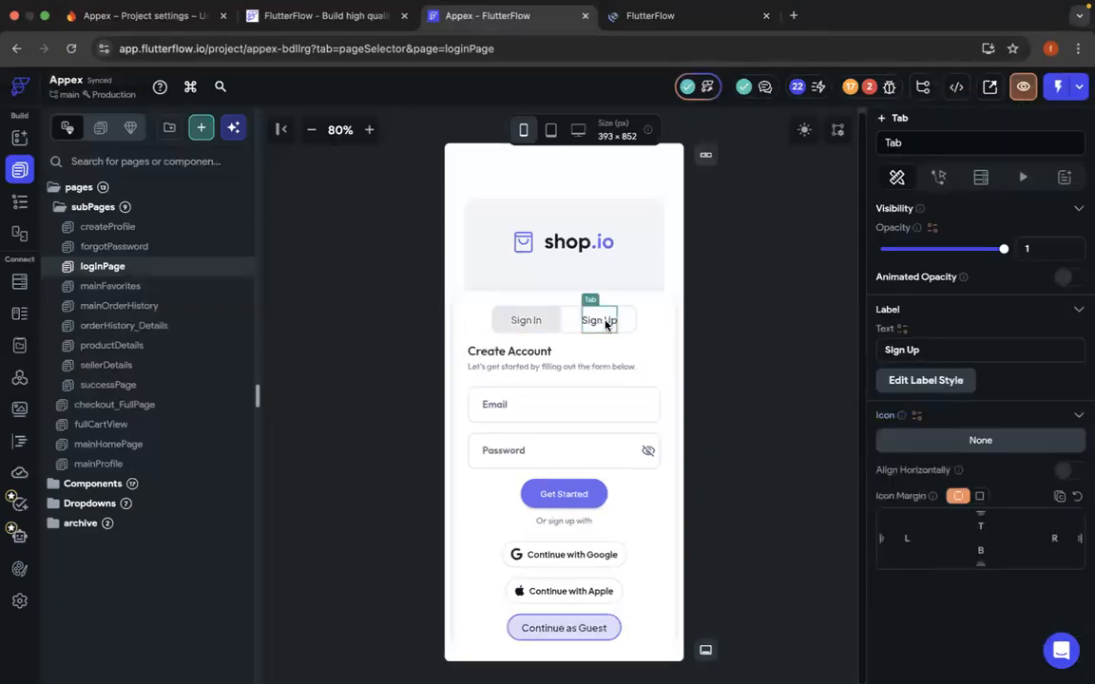
{"action": "left_click", "coordinate": [944, 184]}
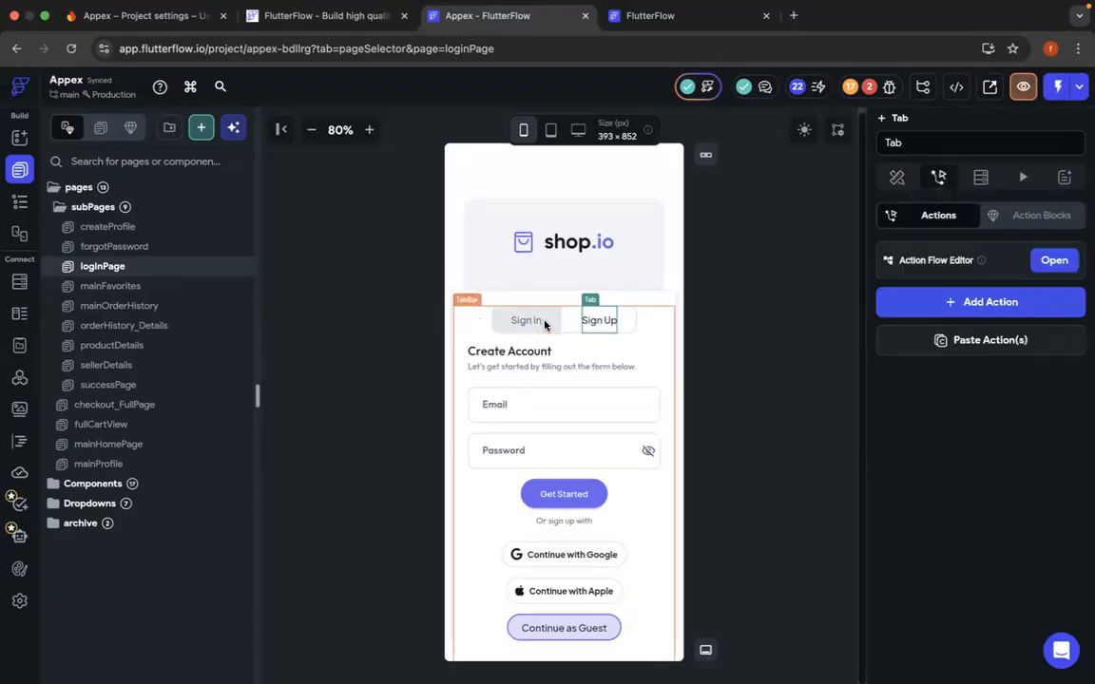
{"action": "left_click", "coordinate": [714, 27]}
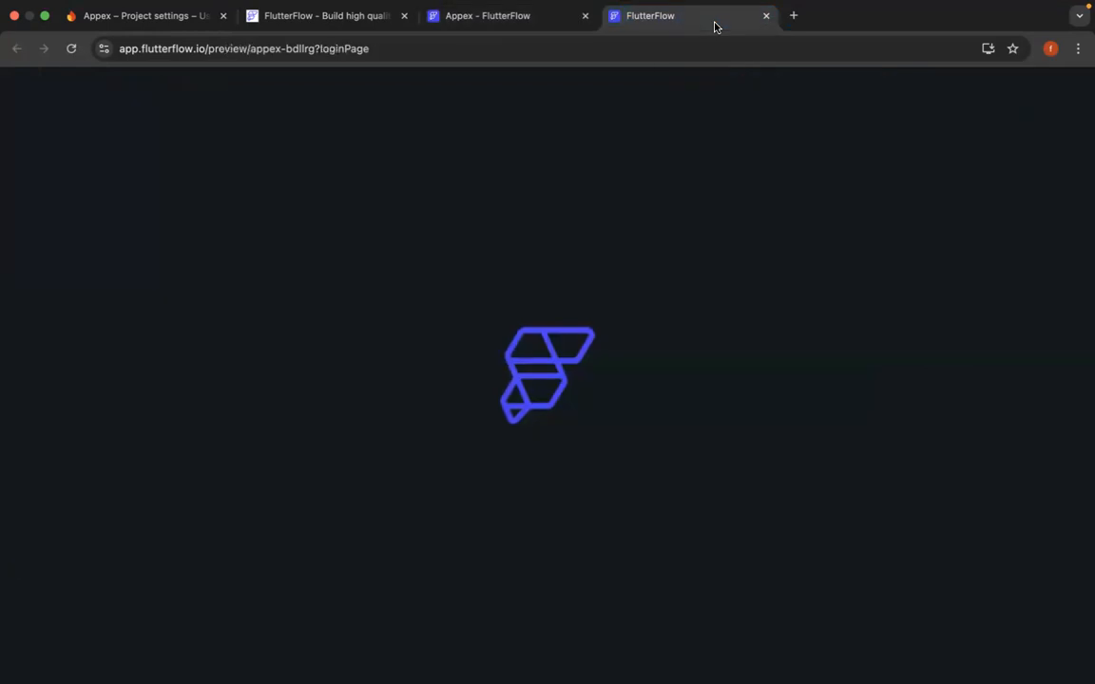
{"action": "left_click", "coordinate": [527, 28]}
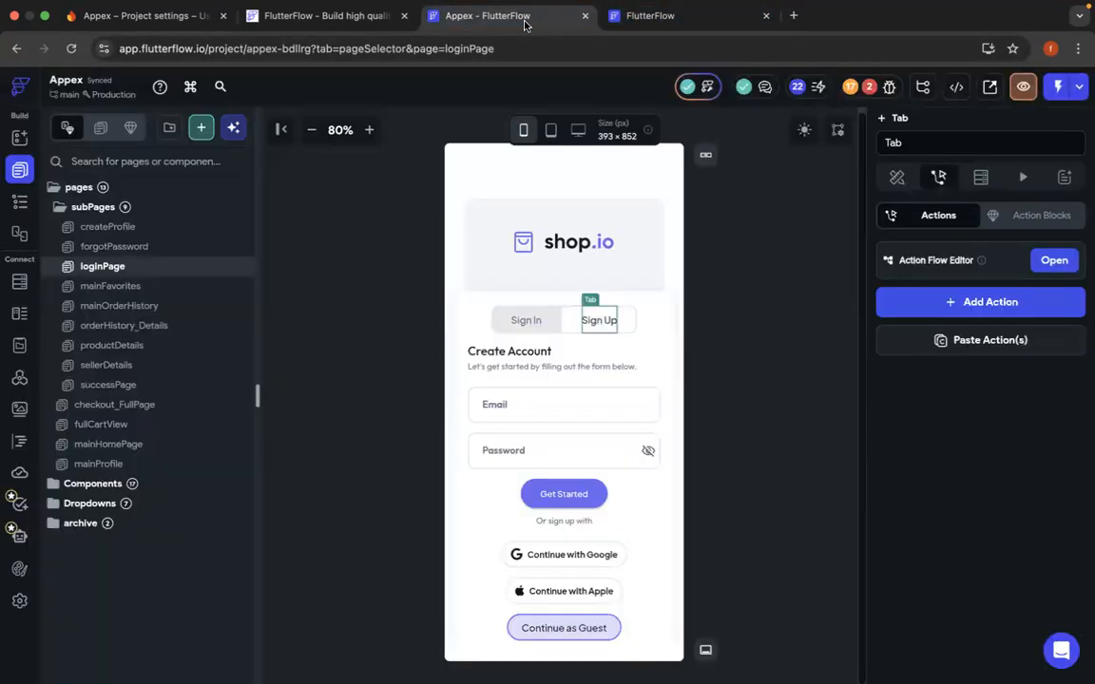
- Review the project's errors and warnings, close the issues list and return to the app preview
{"action": "left_click", "coordinate": [869, 86]}
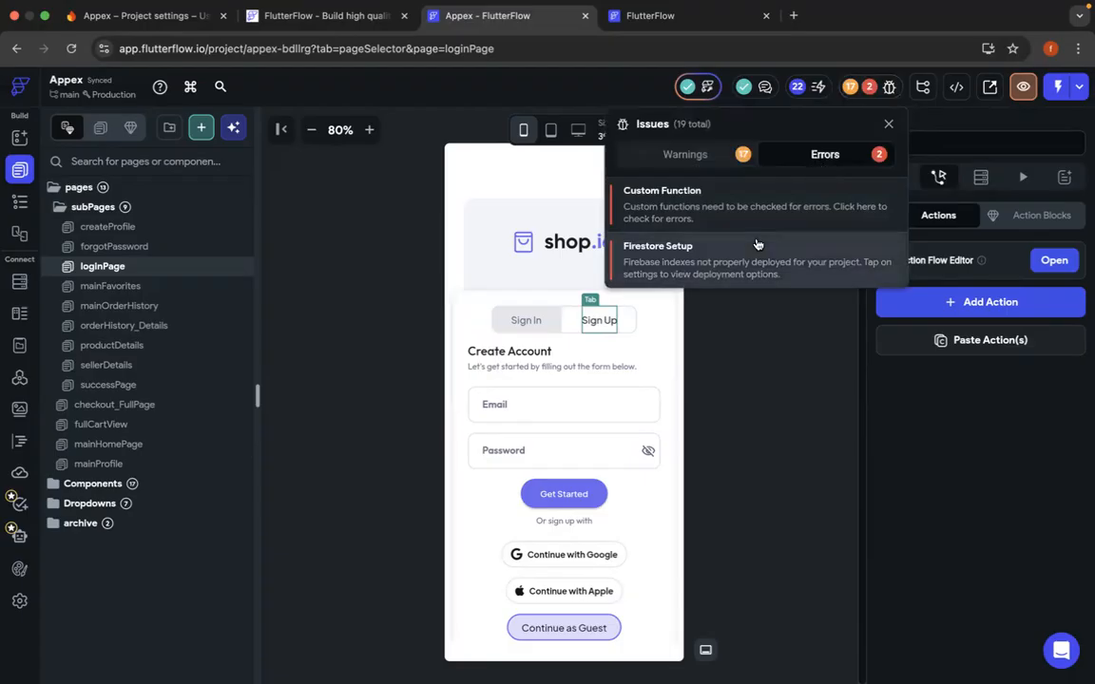
{"action": "left_click", "coordinate": [689, 157]}
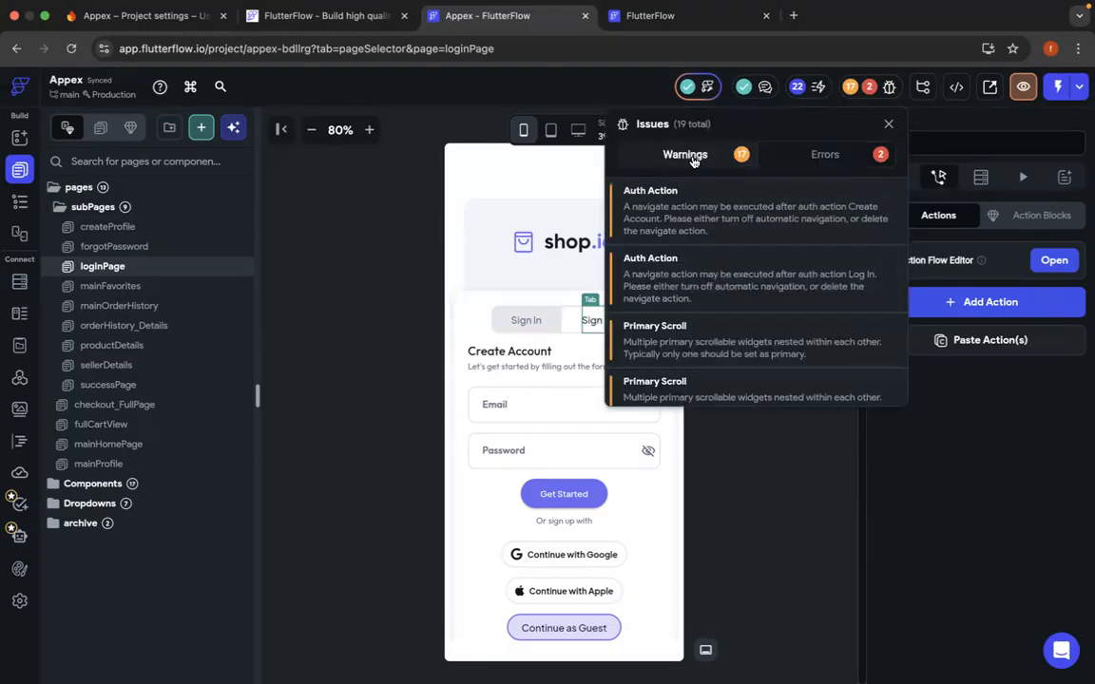
{"action": "left_click", "coordinate": [888, 128]}
{"action": "left_click", "coordinate": [723, 21]}
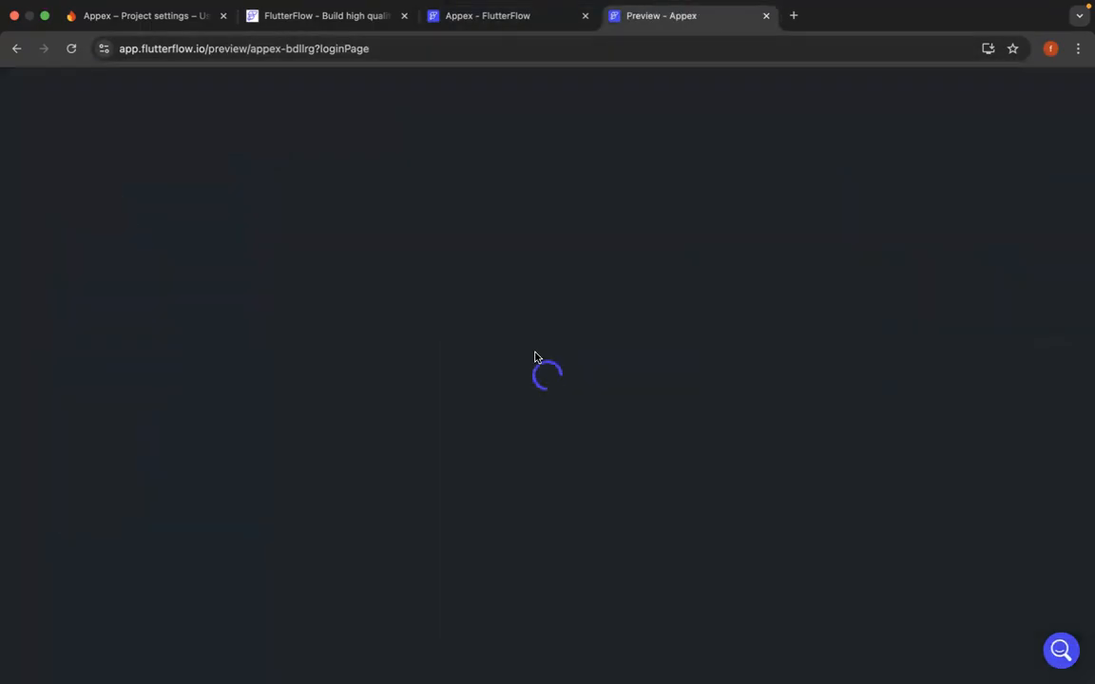
- Switch to VS Code and examine the Gradle problem reported for android/build.gradle.kts in the skills_swap project
{"action": "key", "text": "ctrl+Left"}
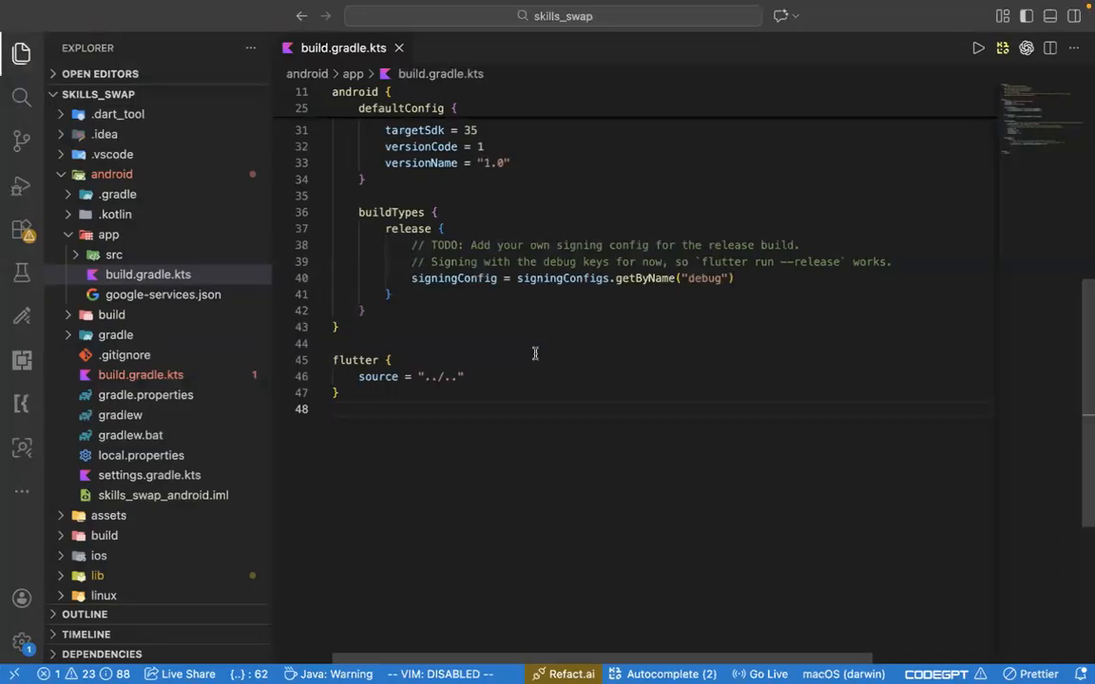
{"action": "scroll", "coordinate": [534, 354], "scroll_direction": "up", "scroll_amount": 10}
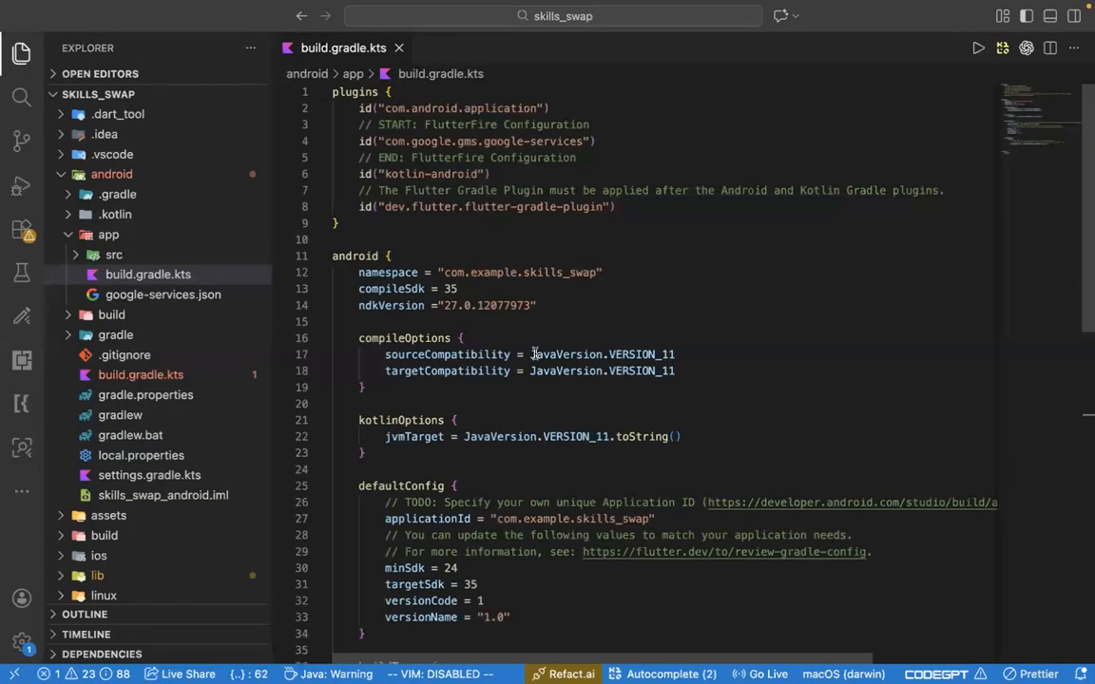
{"action": "left_click", "coordinate": [62, 674]}
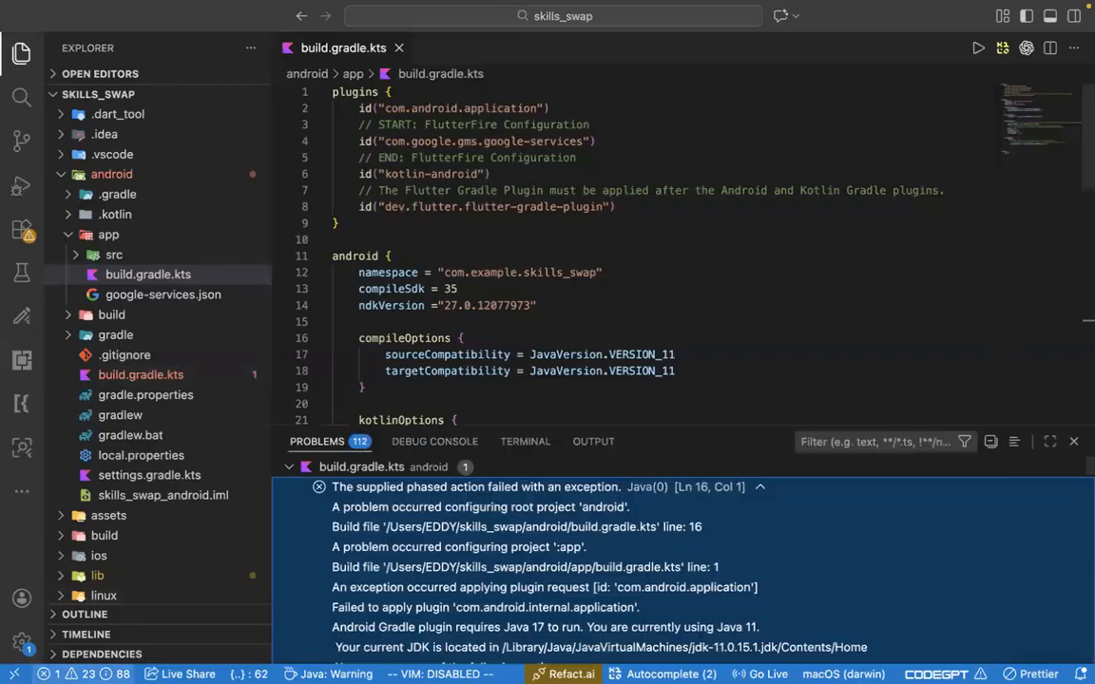
{"action": "left_click", "coordinate": [290, 467]}
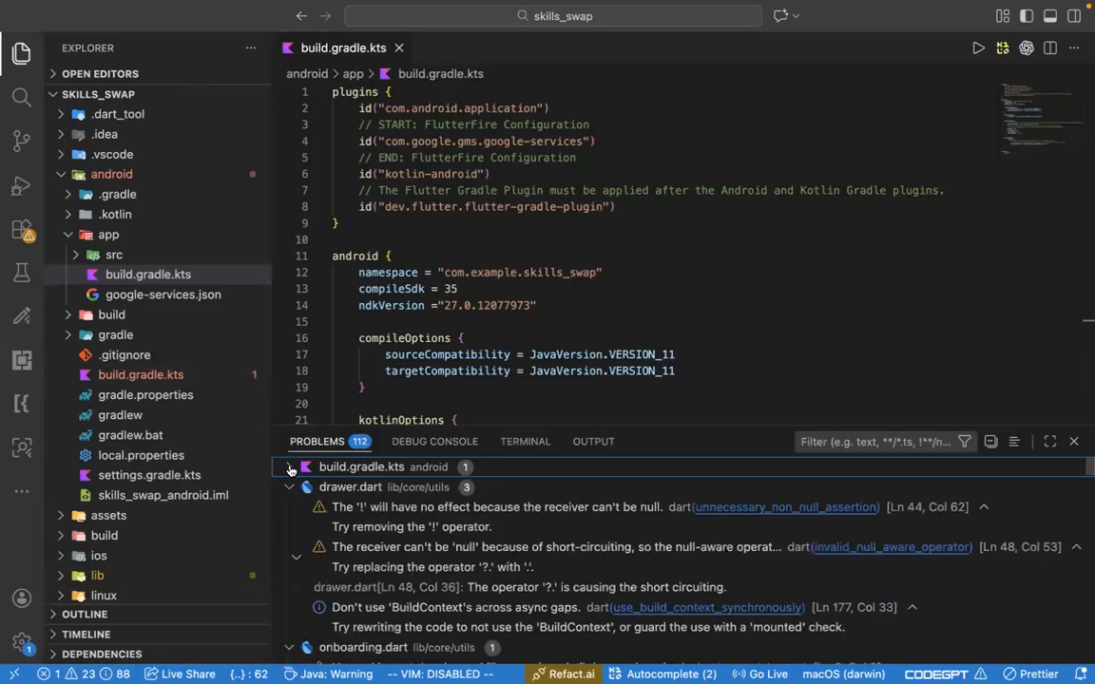
{"action": "left_click", "coordinate": [387, 467]}
{"action": "left_click", "coordinate": [390, 487]}
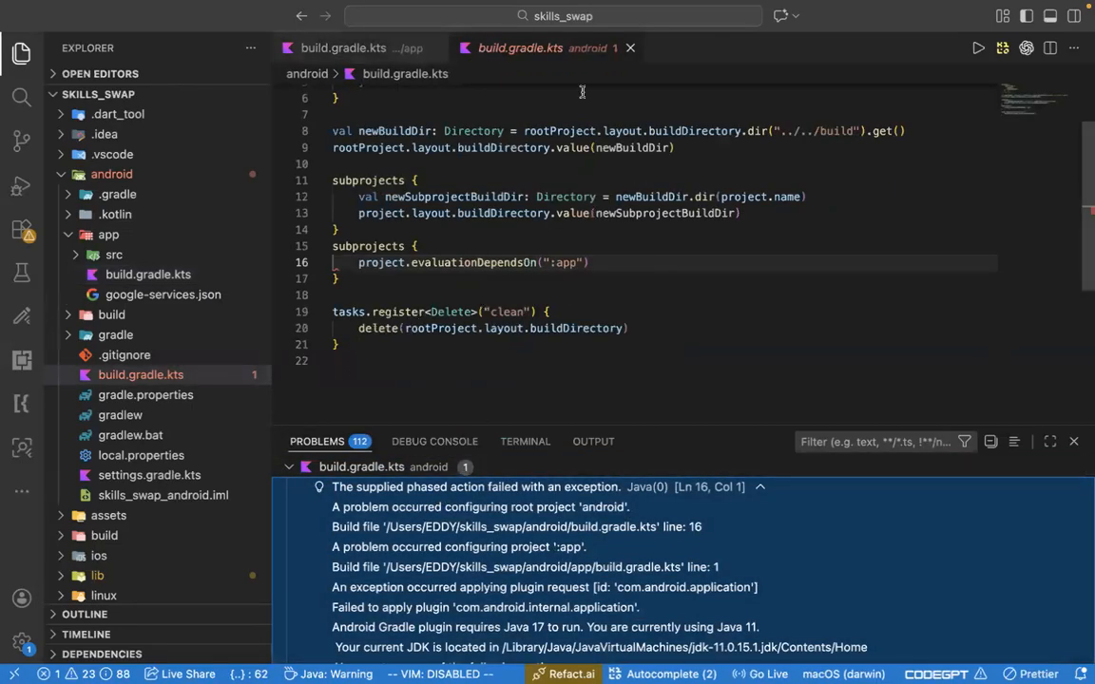
- Close both open build.gradle.kts files and the skills_swap project folder
{"action": "left_click", "coordinate": [633, 49]}
{"action": "left_click", "coordinate": [396, 50]}
{"action": "mouse_move", "coordinate": [42, 28]}
{"action": "left_click", "coordinate": [78, 9]}
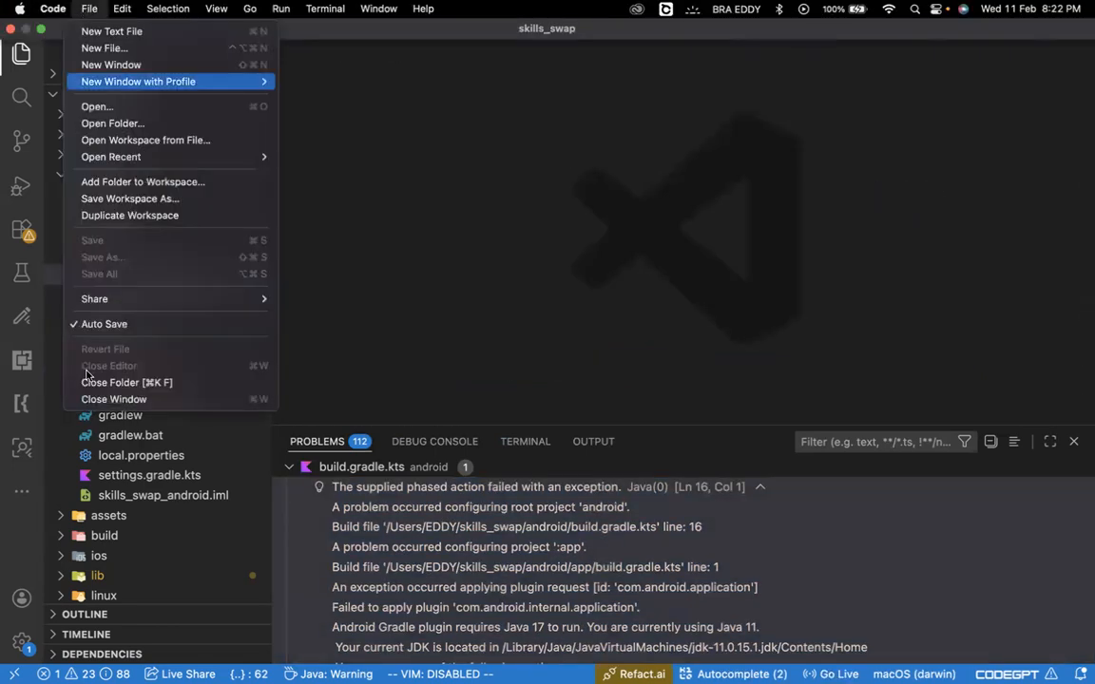
{"action": "left_click", "coordinate": [107, 384]}
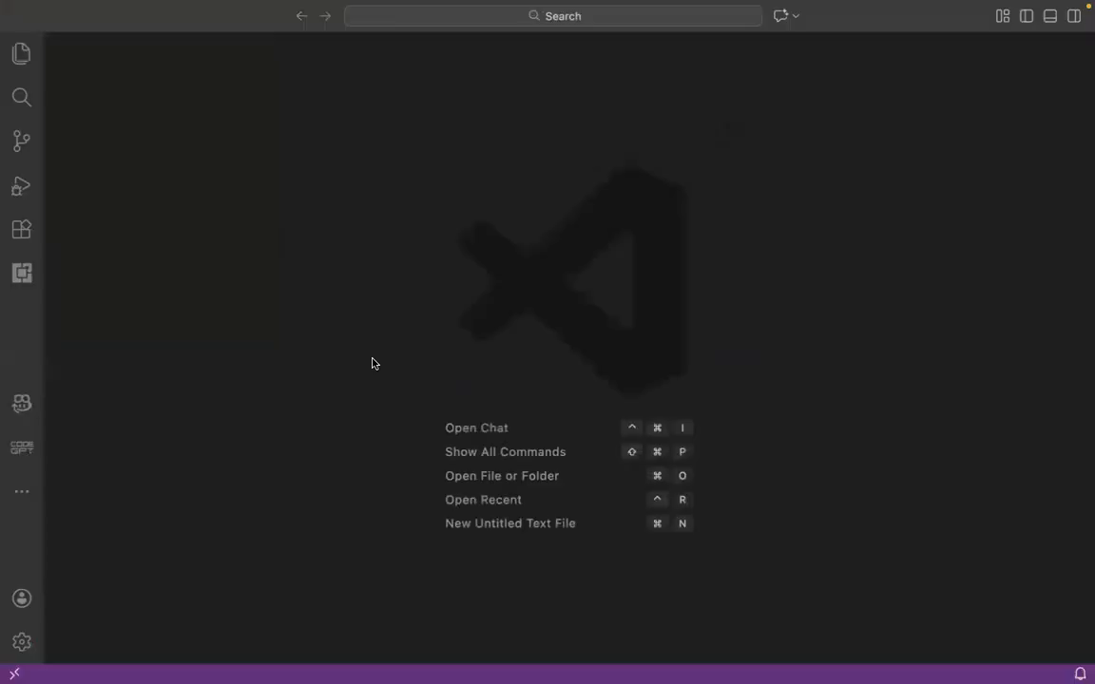
- Switch back to the Appex preview in Chrome and zoom the phone view out to 80%
{"action": "key", "text": "ctrl+Right"}
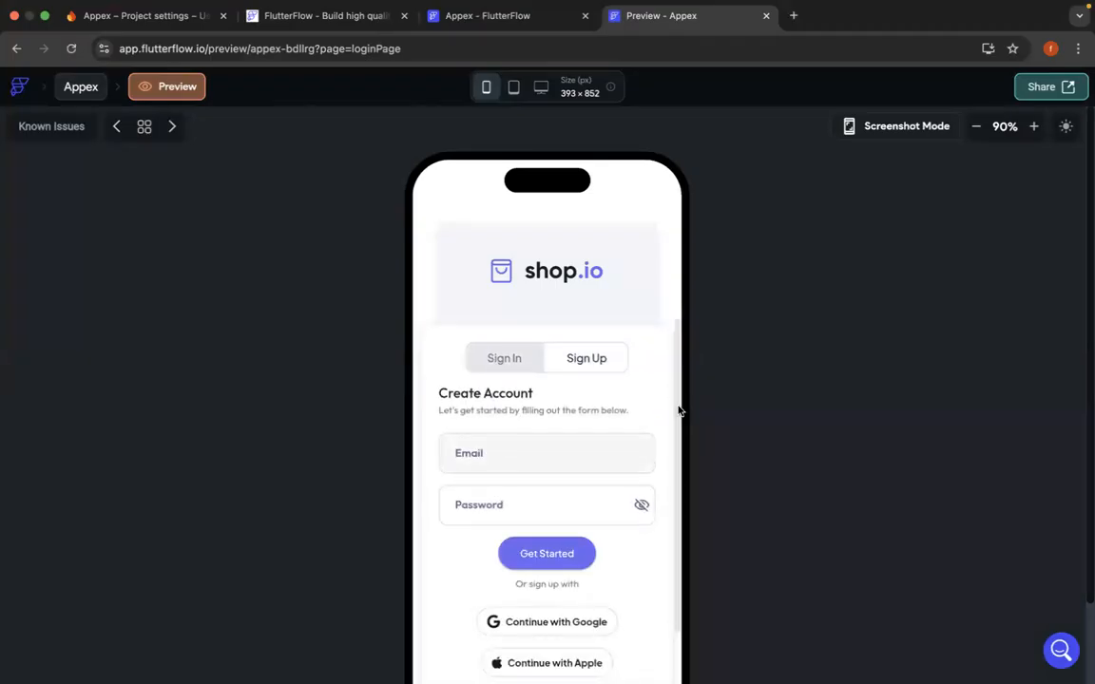
{"action": "left_click", "coordinate": [976, 129]}
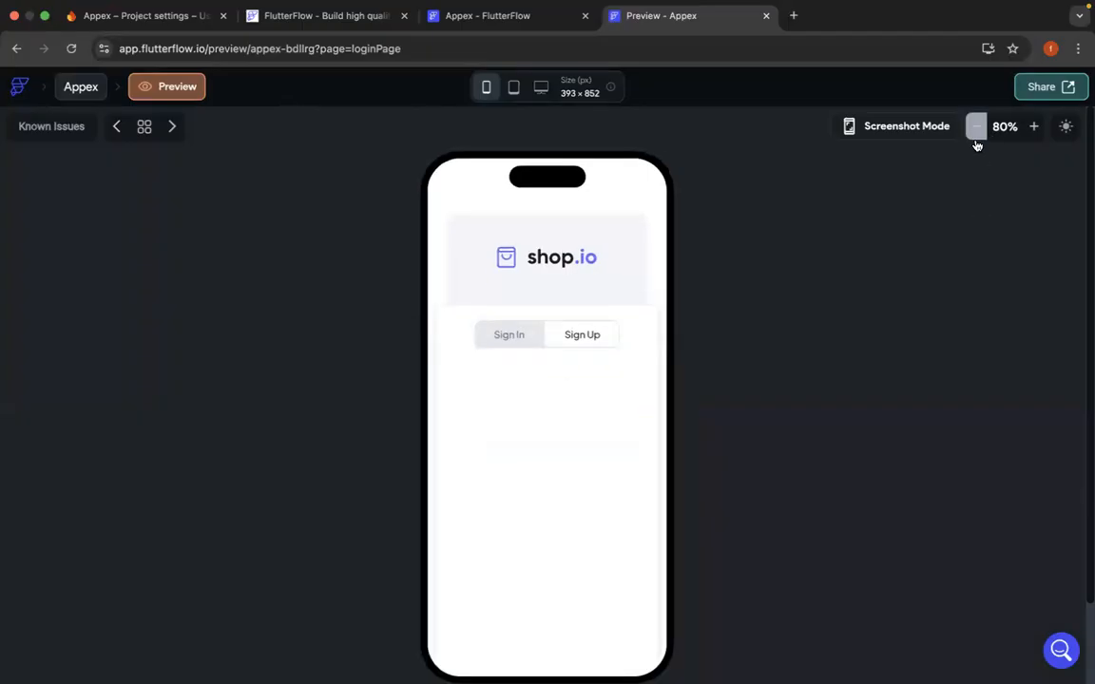
- Adjust the zoom of the phone preview to 67% so the whole sign-up page fits on screen
{"action": "left_click", "coordinate": [977, 130]}
{"action": "left_click", "coordinate": [1041, 133]}
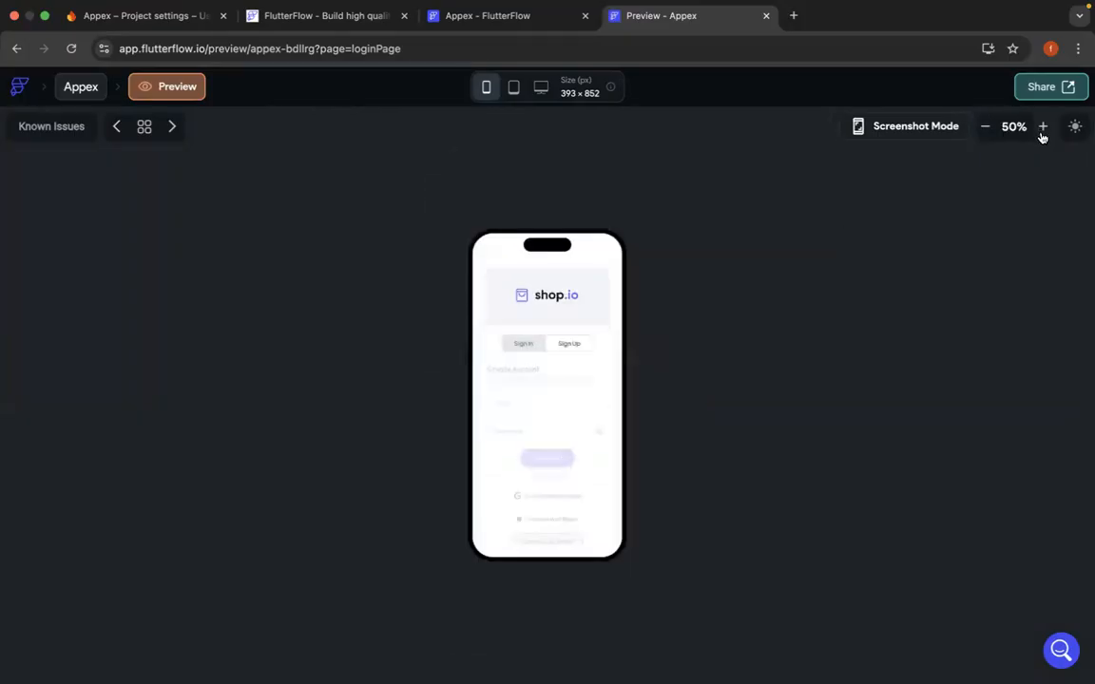
{"action": "left_click", "coordinate": [1042, 138]}
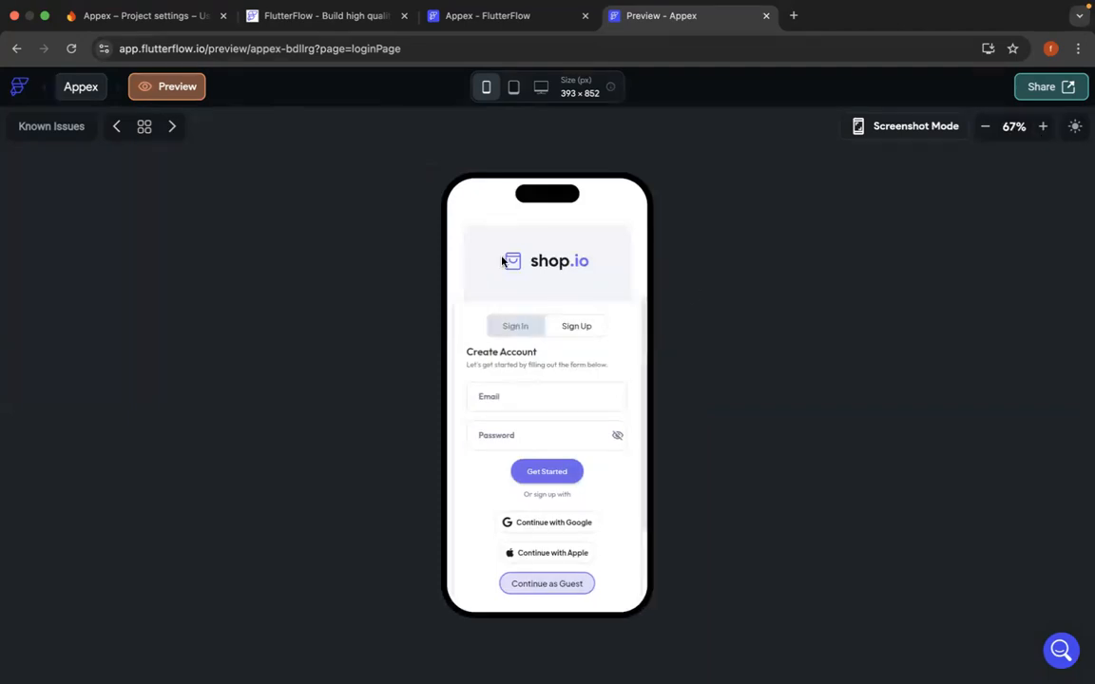
- Return to the Appex project, view the users collection schema, and open the Firebase settings at the project ID entry
{"action": "left_click", "coordinate": [489, 19]}
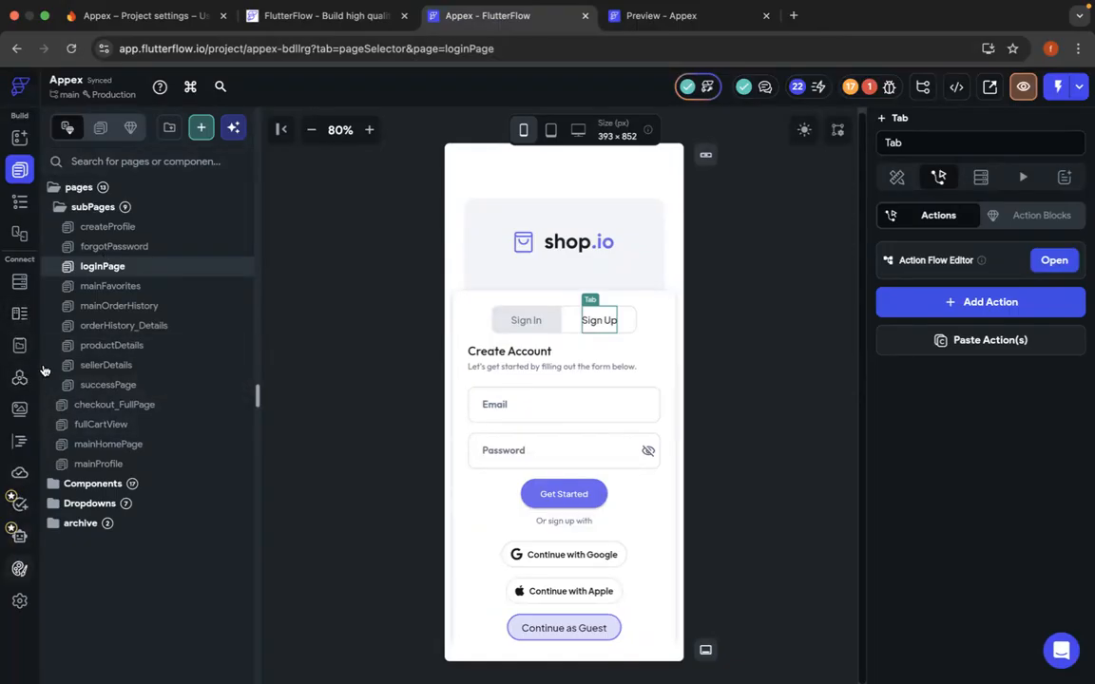
{"action": "left_click", "coordinate": [17, 282]}
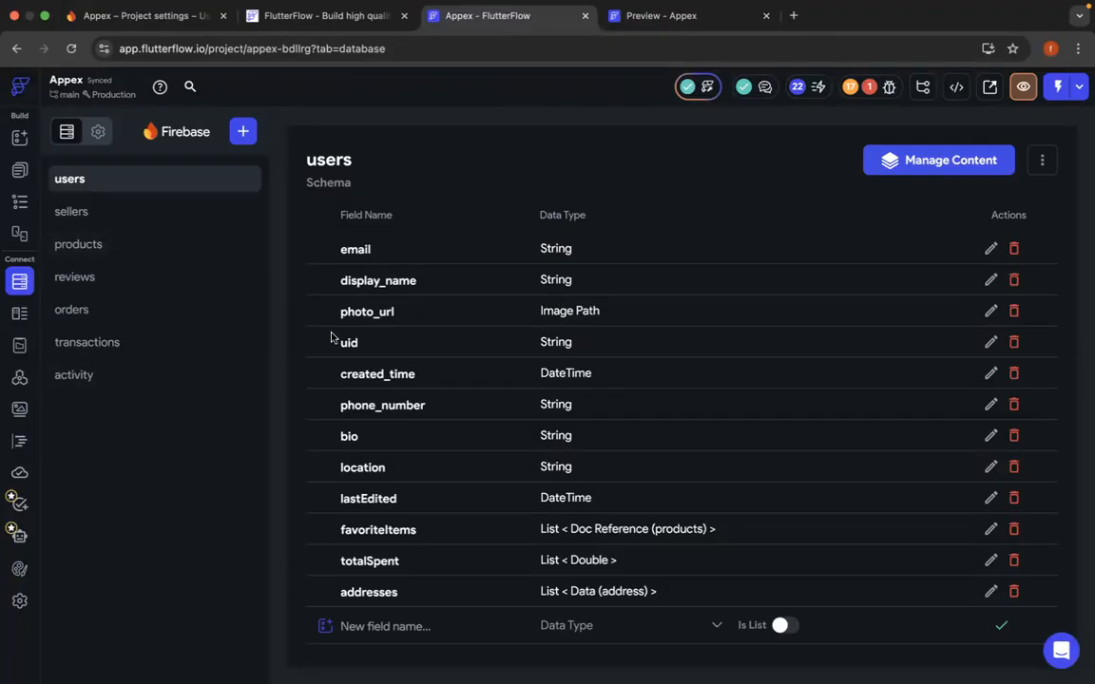
{"action": "left_click", "coordinate": [19, 601]}
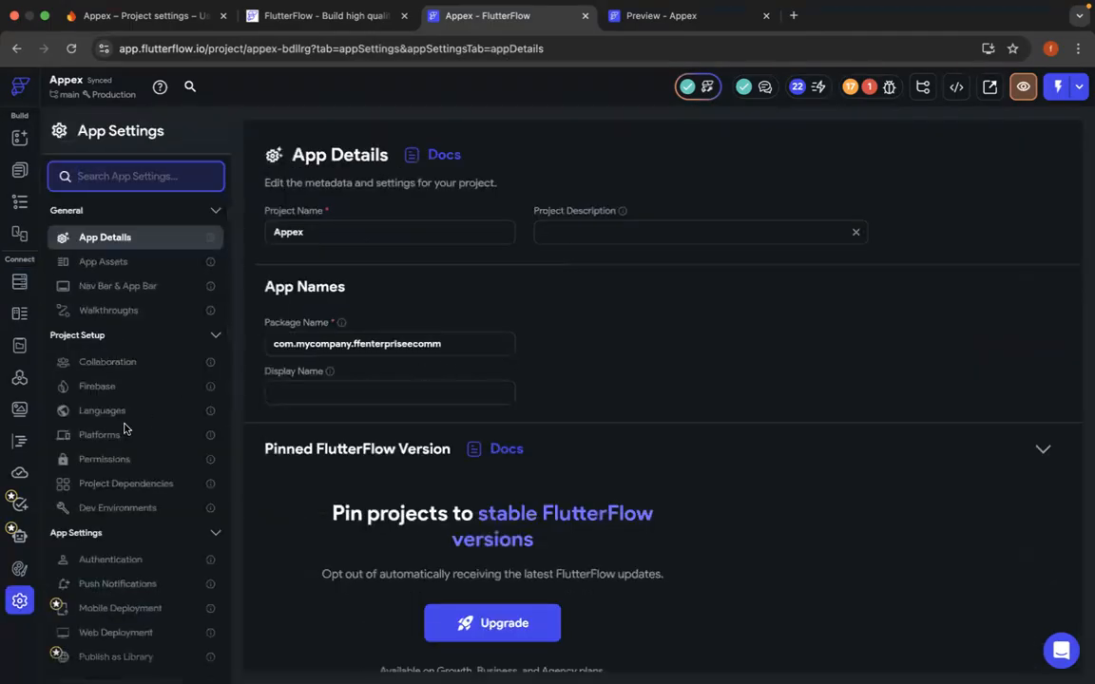
{"action": "left_click", "coordinate": [105, 387]}
{"action": "left_click", "coordinate": [438, 415]}
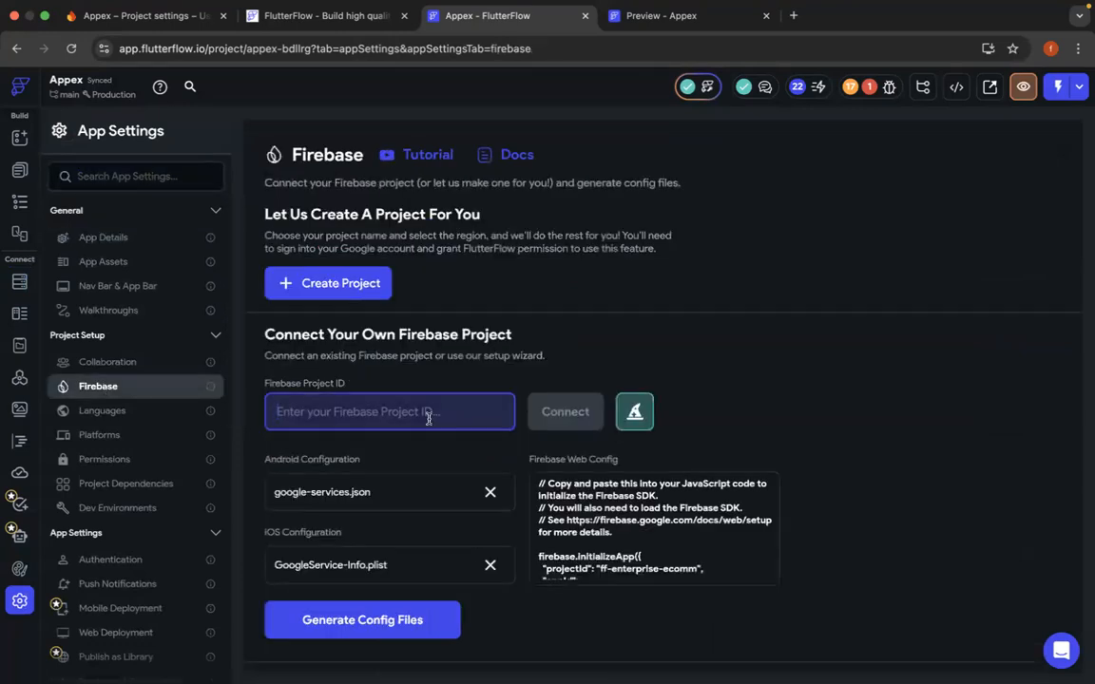
- Switch to the Firebase console and copy the Appex project ID from the general project settings
{"action": "left_click", "coordinate": [143, 33]}
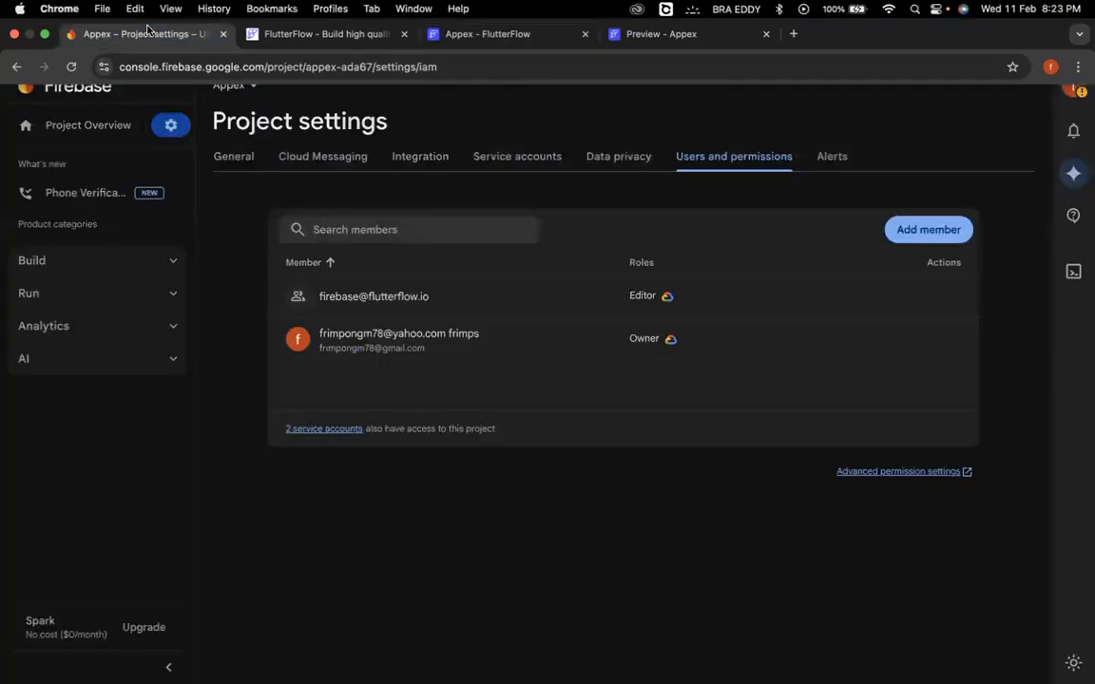
{"action": "left_click", "coordinate": [241, 164]}
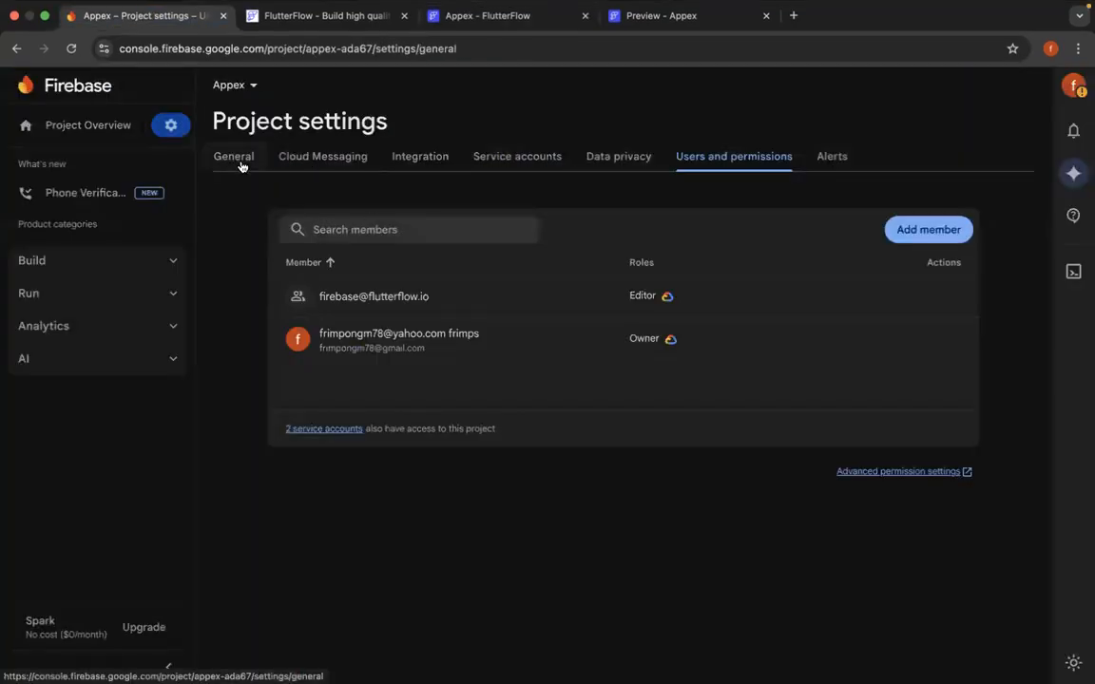
{"action": "left_click_drag", "start_coordinate": [507, 310], "coordinate": [441, 312]}
{"action": "key", "text": "ctrl+c"}
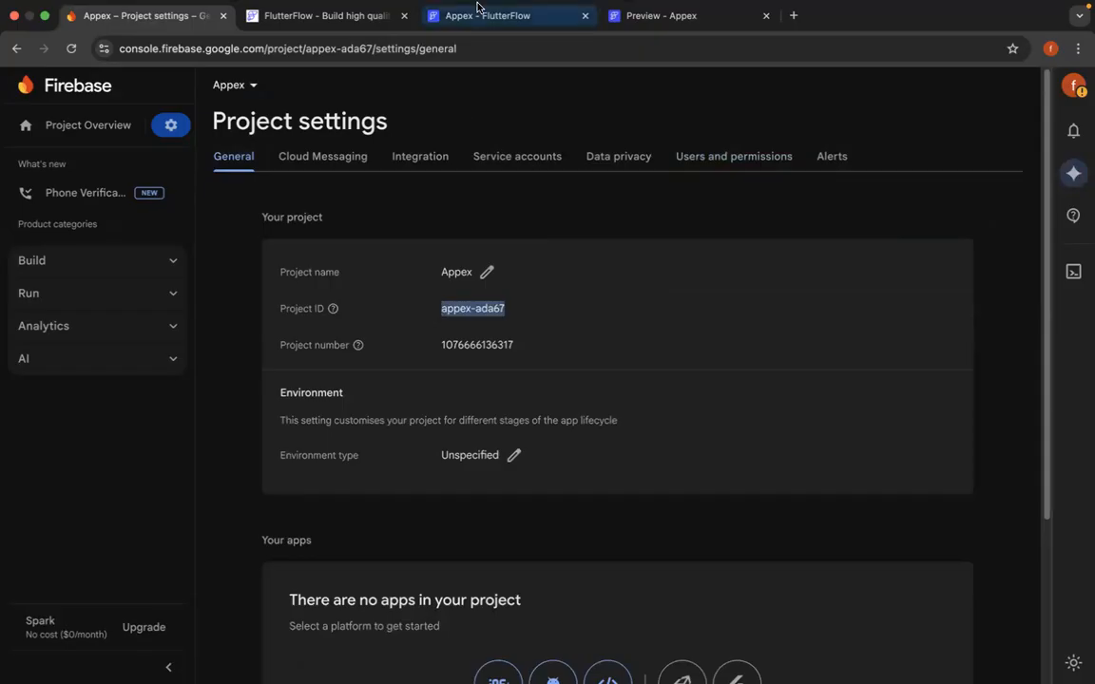
- Return to the FlutterFlow project, enter appex-ada67 as the Firebase project ID, and connect it
{"action": "left_click", "coordinate": [481, 34]}
{"action": "left_click", "coordinate": [411, 412]}
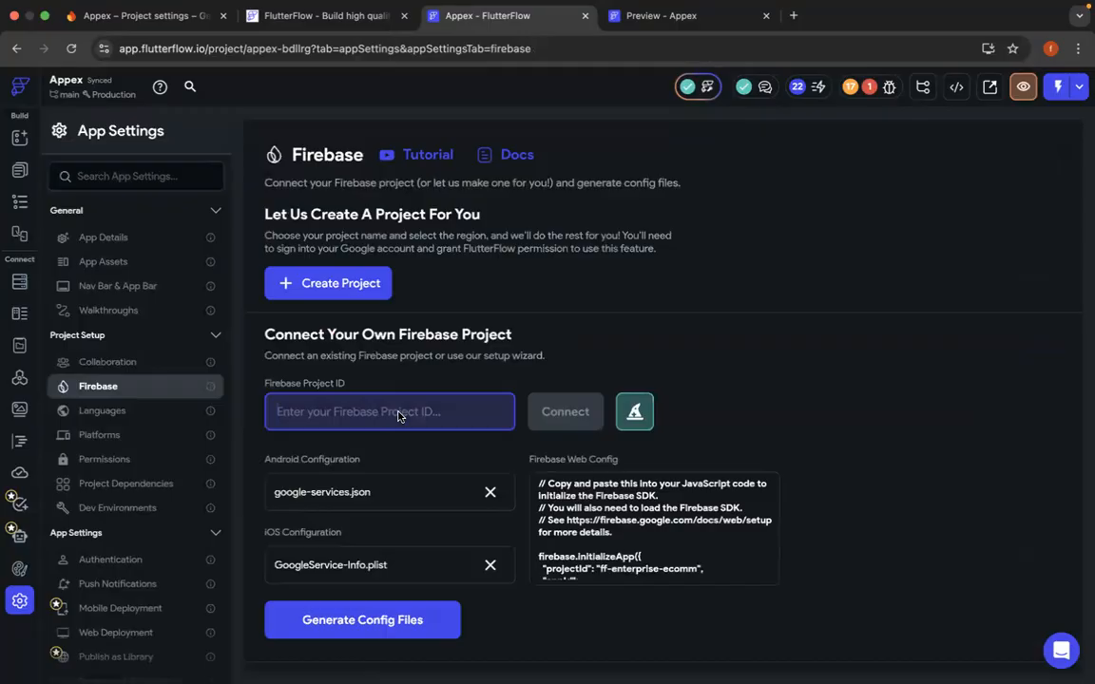
{"action": "key", "text": "ctrl+v"}
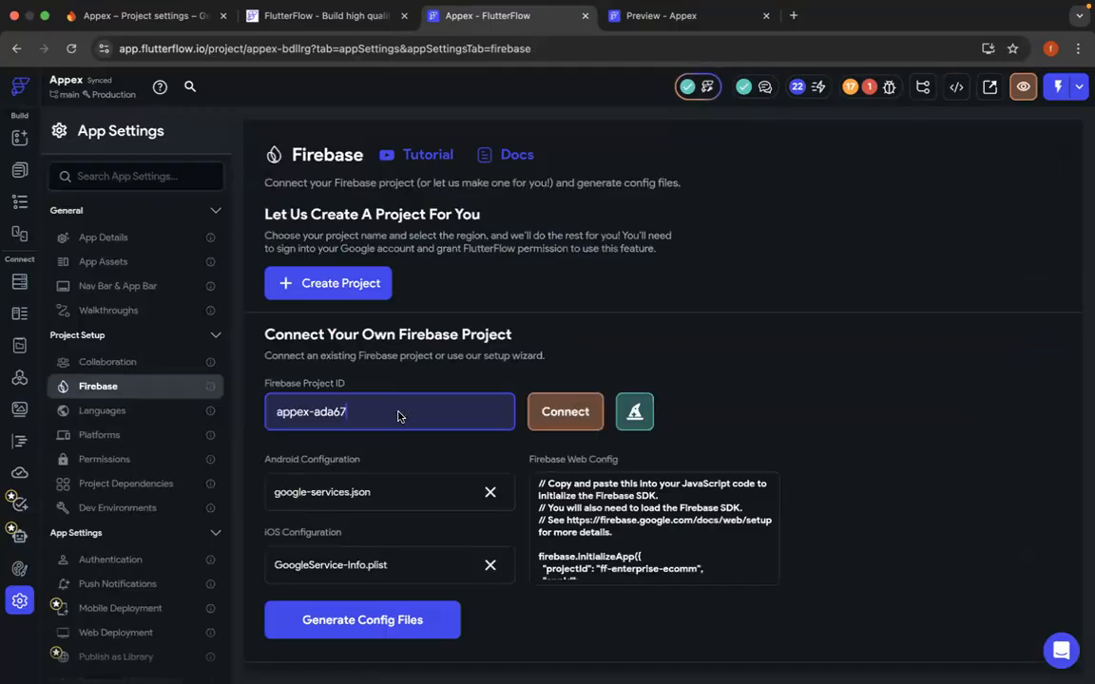
{"action": "left_click", "coordinate": [580, 421]}
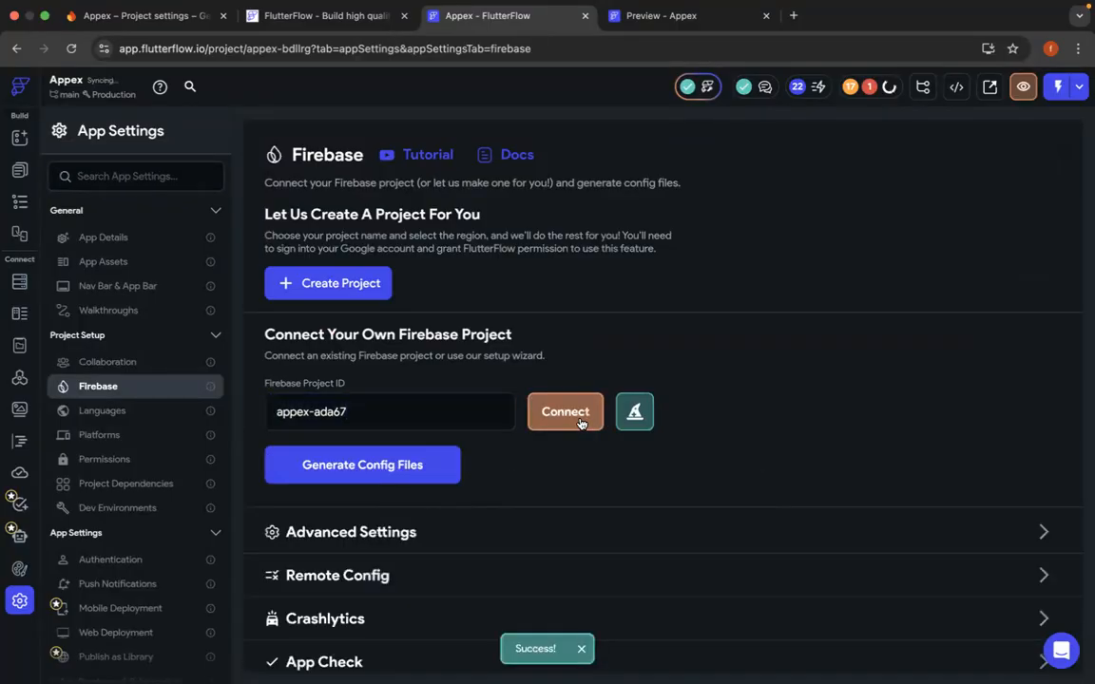
- Generate the Firebase config files with package name com.mycompany.ffenterpriseecomm and nickname Appex, and check the project's errors
{"action": "left_click", "coordinate": [416, 468]}
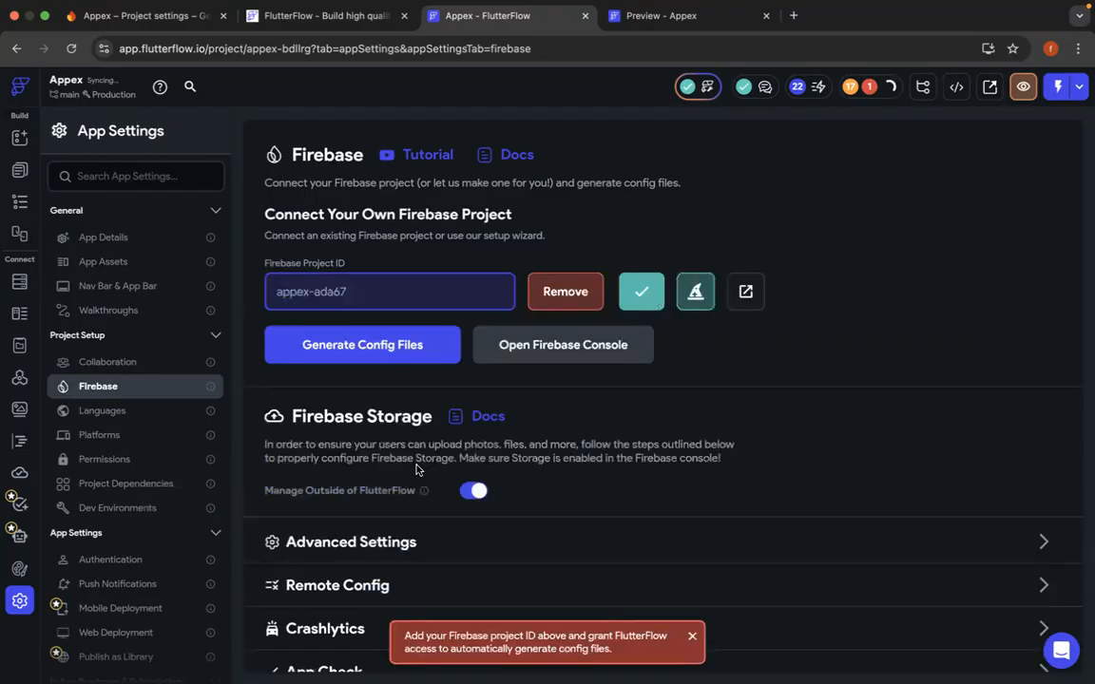
{"action": "left_click", "coordinate": [358, 354]}
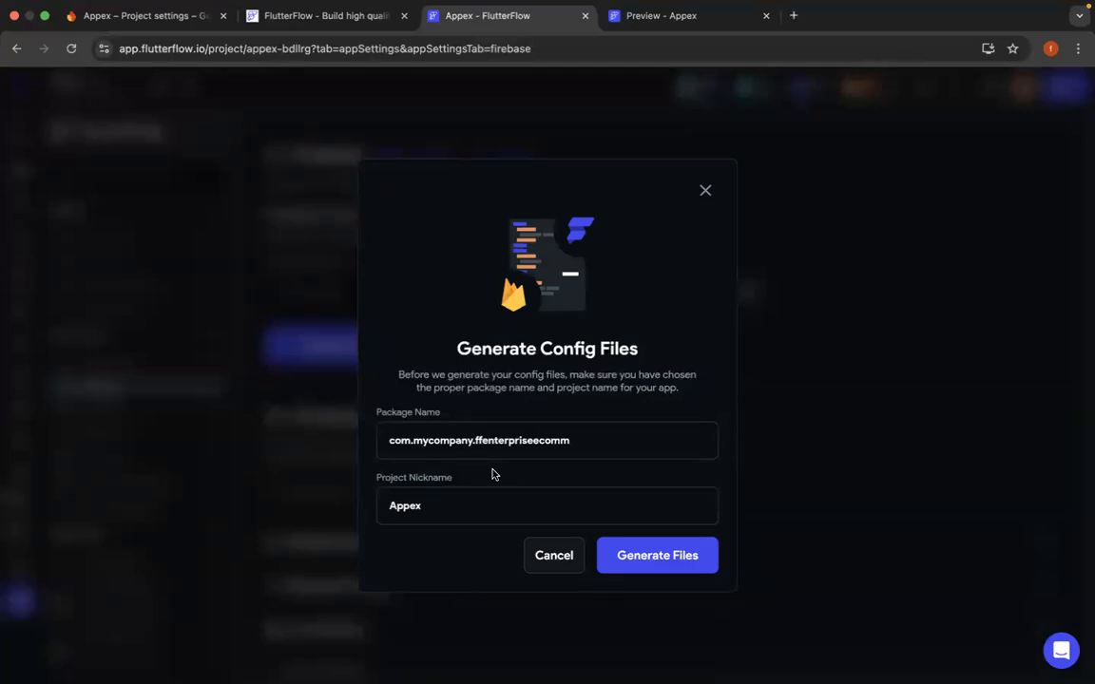
{"action": "left_click", "coordinate": [646, 562]}
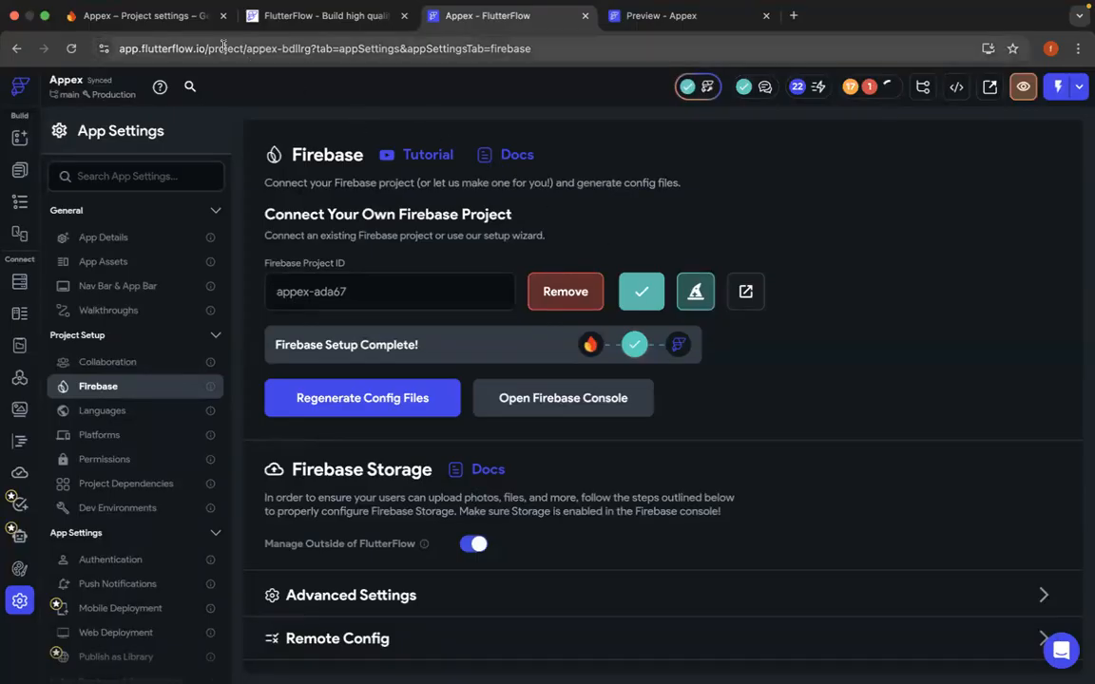
{"action": "left_click", "coordinate": [872, 96]}
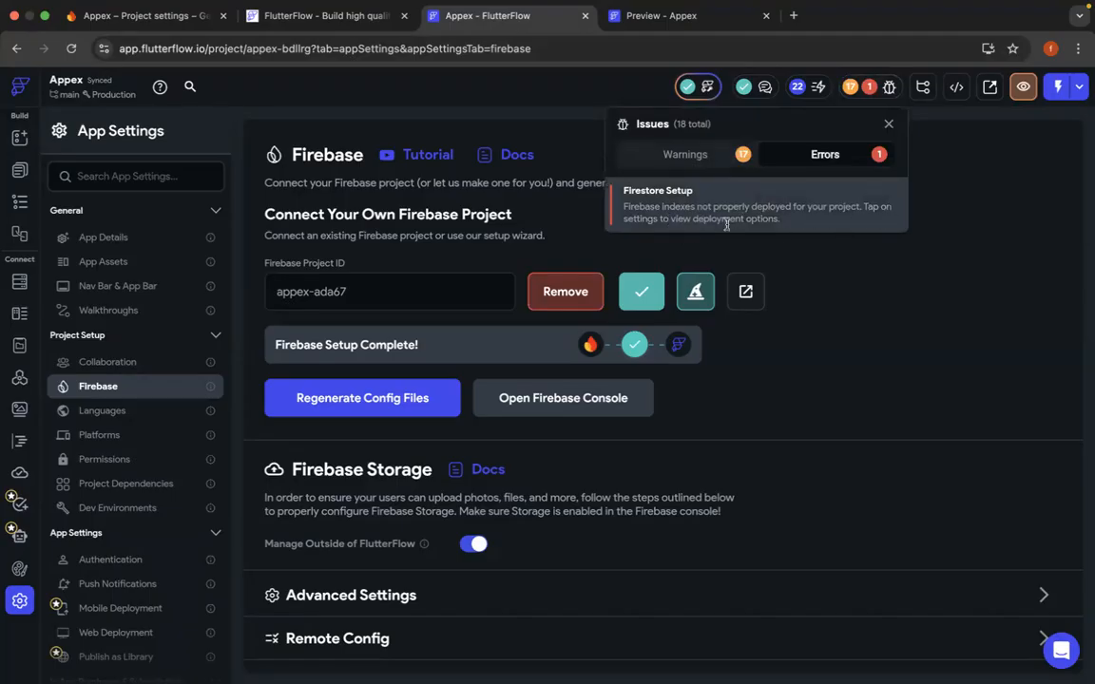
{"action": "left_click", "coordinate": [816, 359]}
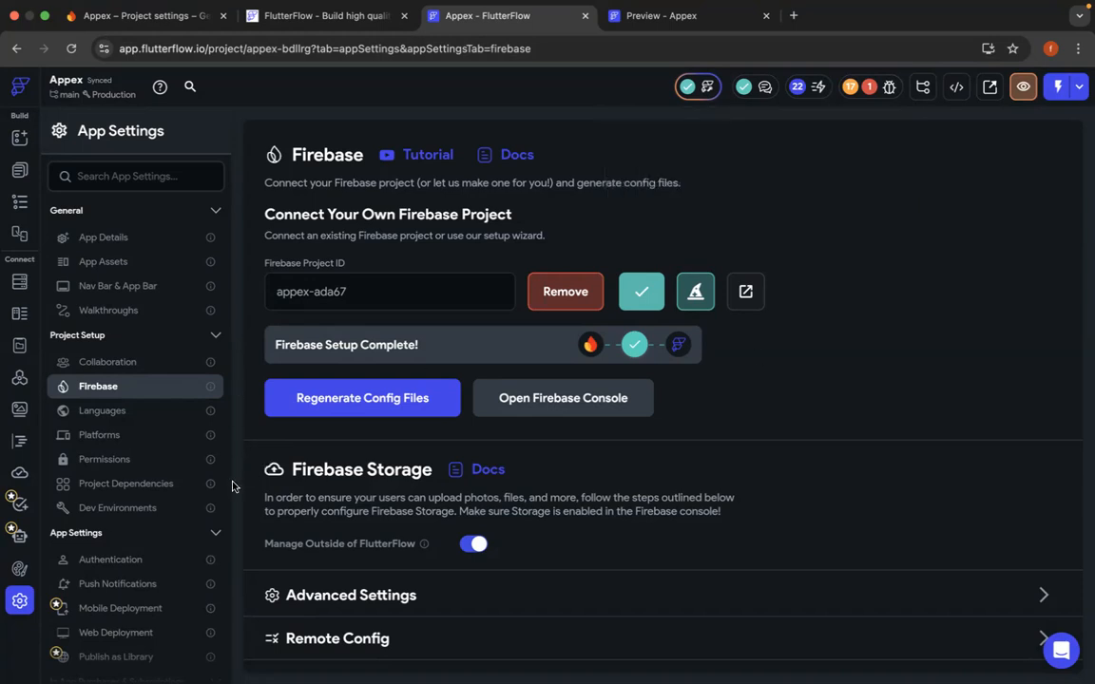
- Open the app's authentication settings and choose Firebase as the authentication type
{"action": "scroll", "coordinate": [176, 399], "scroll_direction": "down", "scroll_amount": 3}
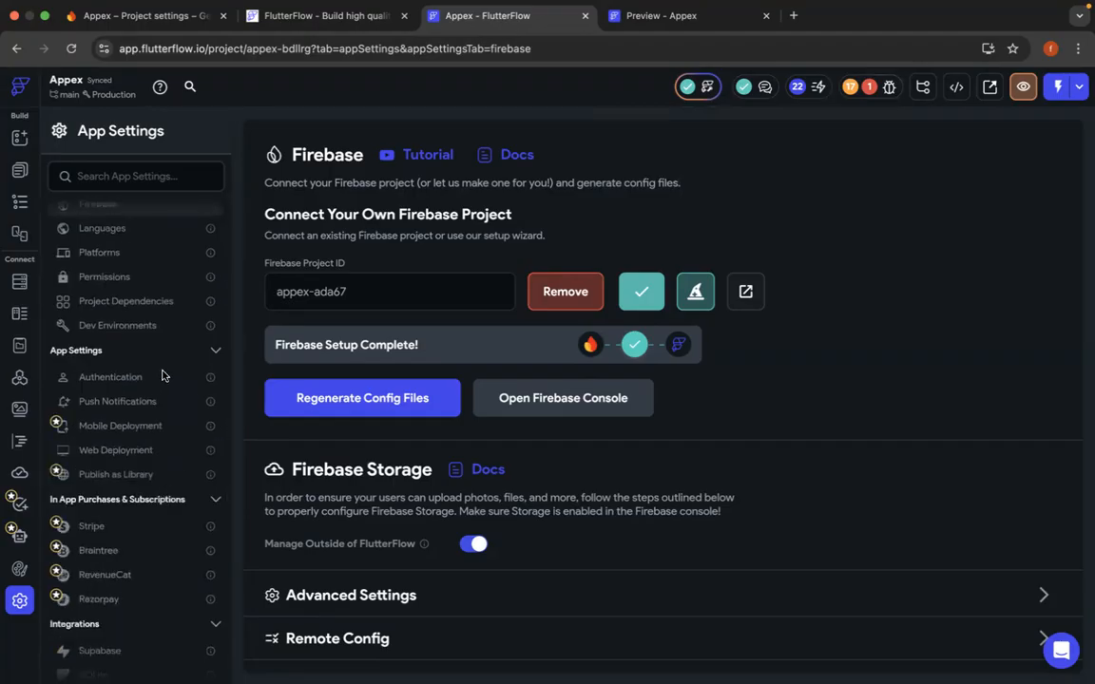
{"action": "left_click", "coordinate": [131, 380]}
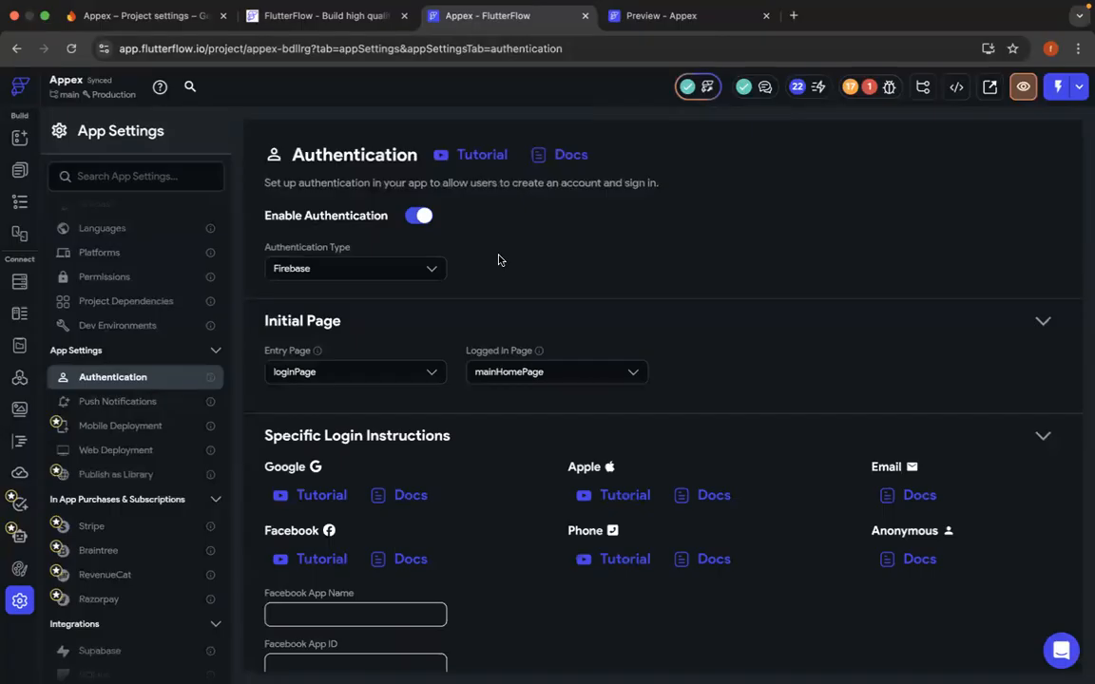
{"action": "left_click", "coordinate": [427, 271]}
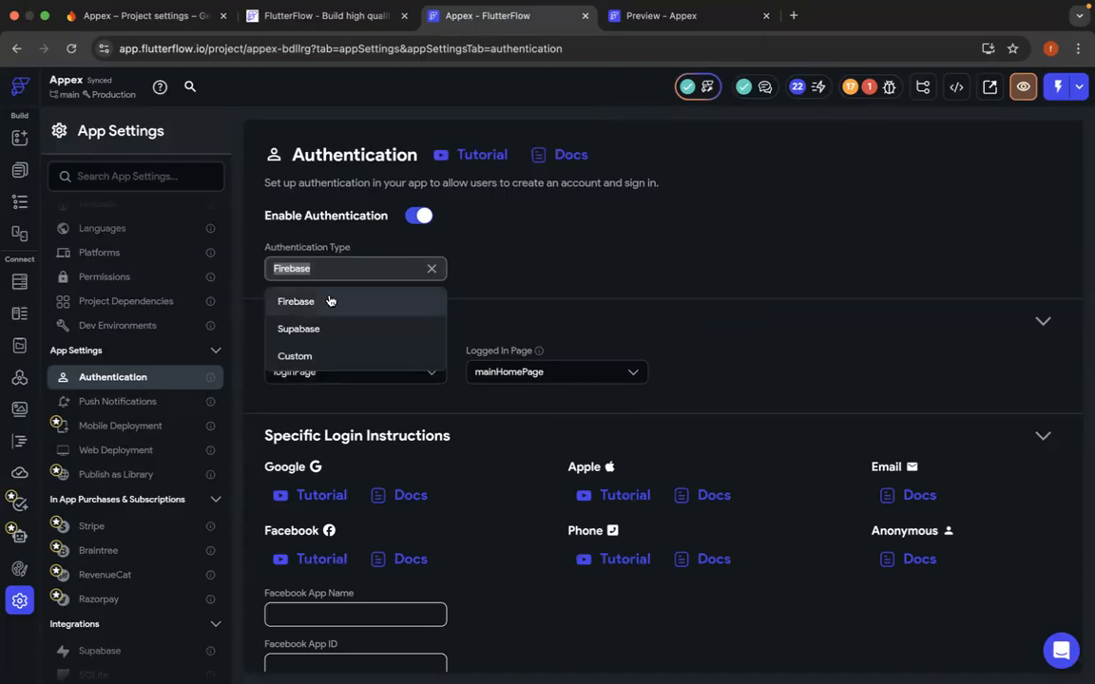
{"action": "left_click", "coordinate": [480, 231]}
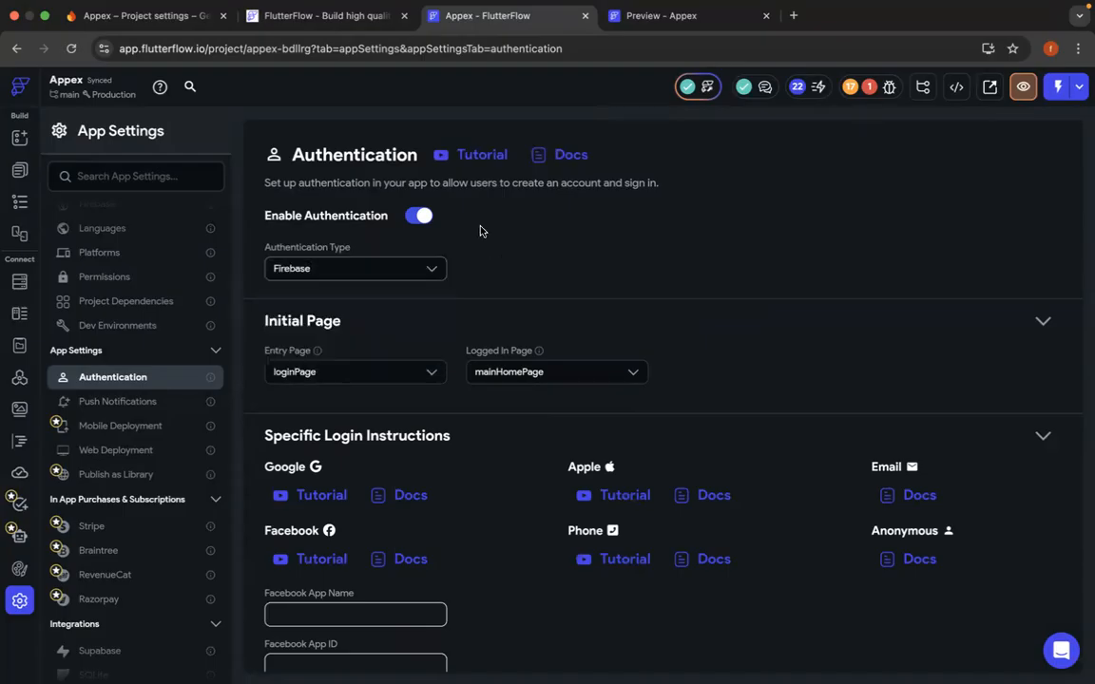
{"action": "left_click", "coordinate": [430, 270]}
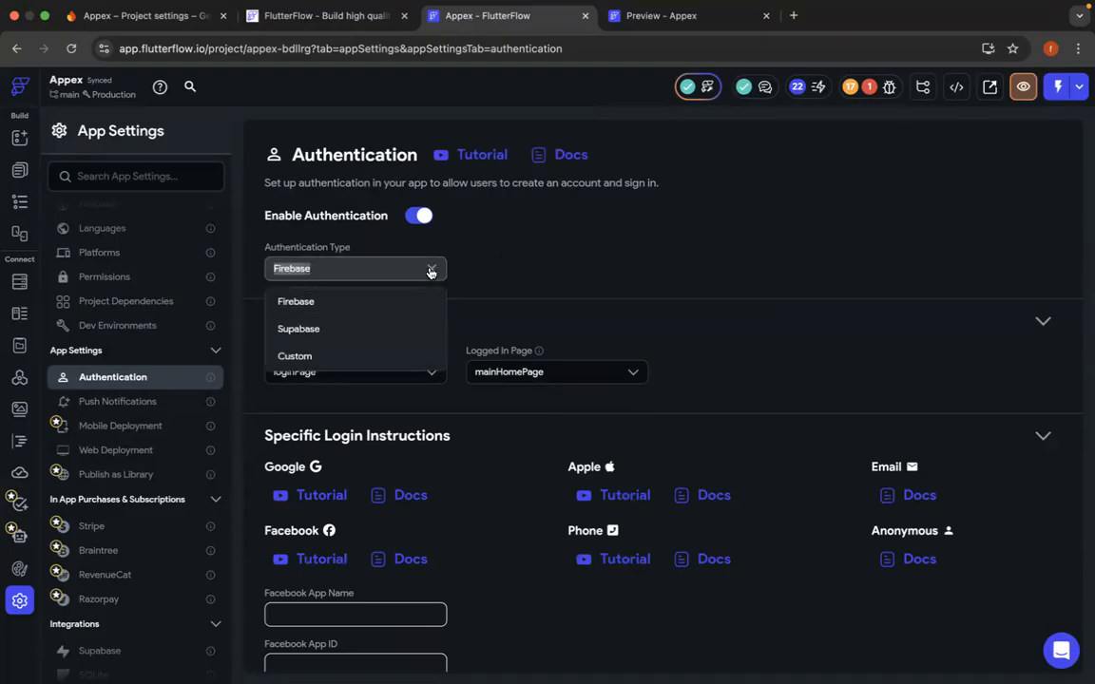
{"action": "left_click", "coordinate": [372, 304]}
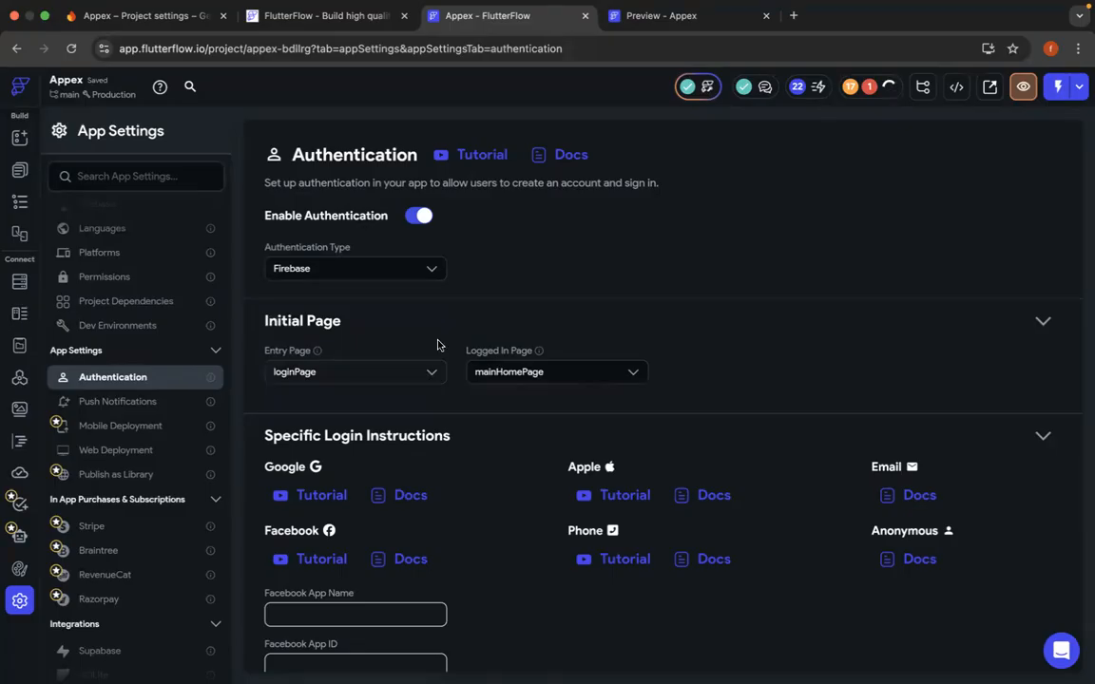
- View the Sign In form in the Appex preview and return to the project's authentication settings
{"action": "left_click", "coordinate": [658, 19]}
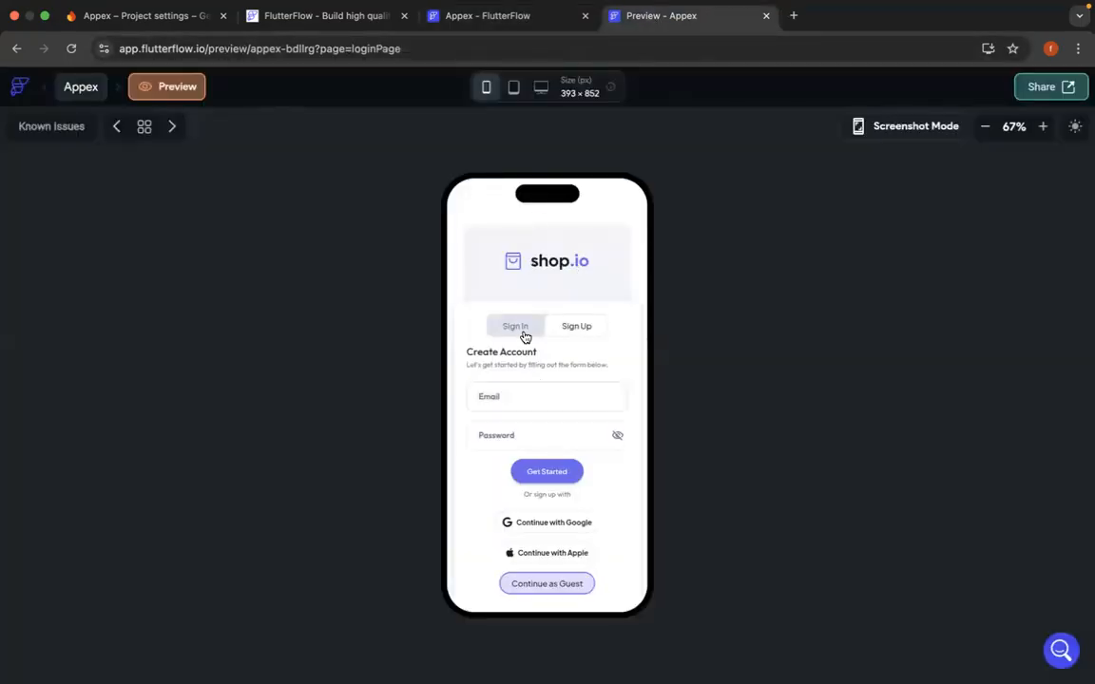
{"action": "left_click", "coordinate": [523, 332]}
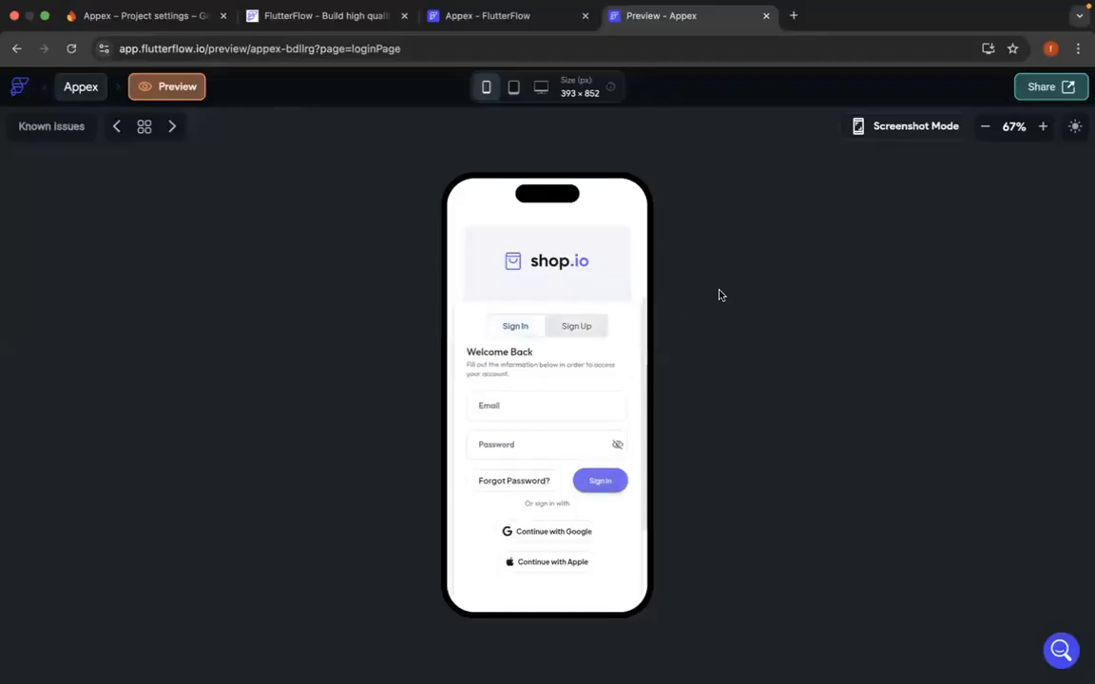
{"action": "left_click", "coordinate": [458, 23]}
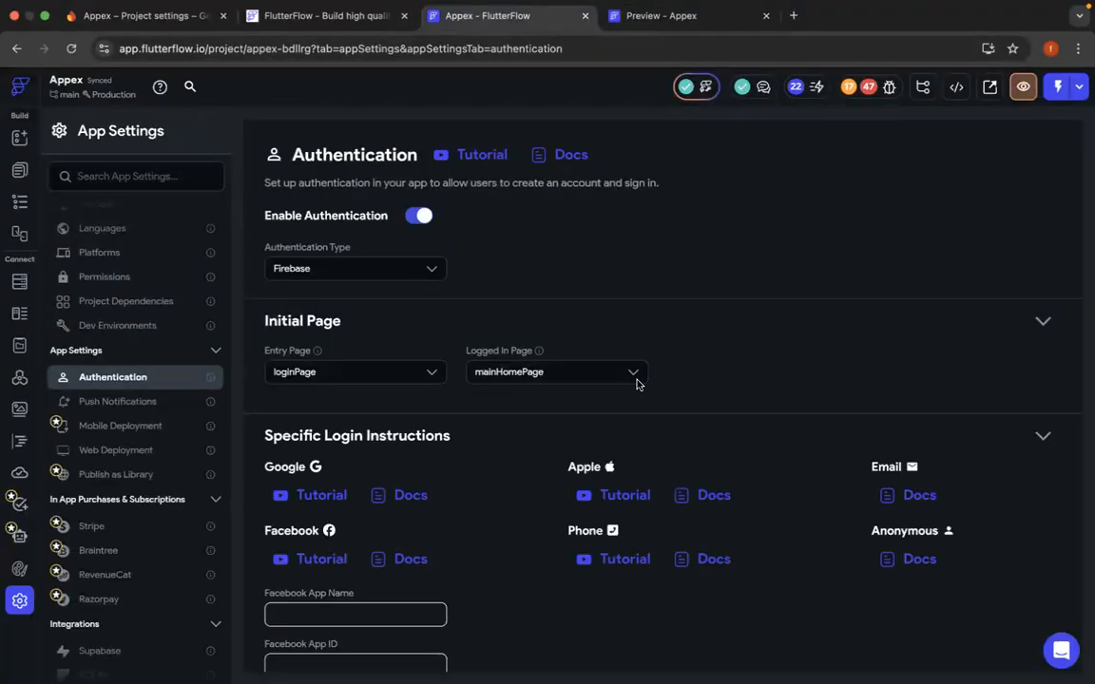
- Look through the available entry pages and select loginPage as the app's entry page
{"action": "left_click", "coordinate": [433, 372]}
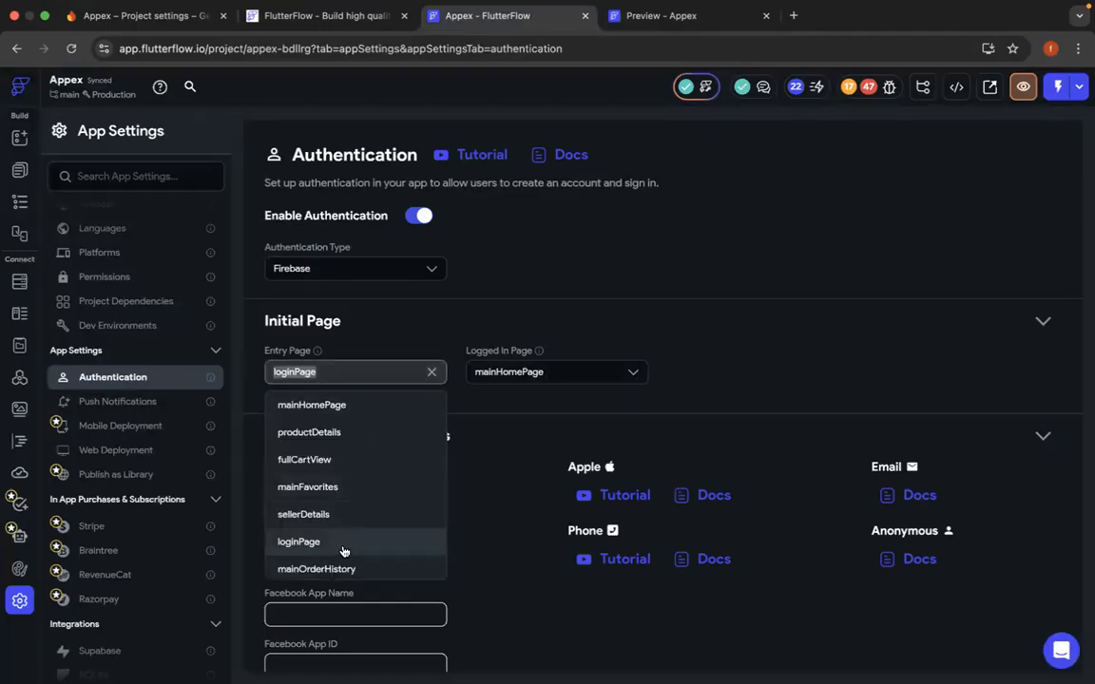
{"action": "scroll", "coordinate": [344, 551], "scroll_direction": "down", "scroll_amount": 3}
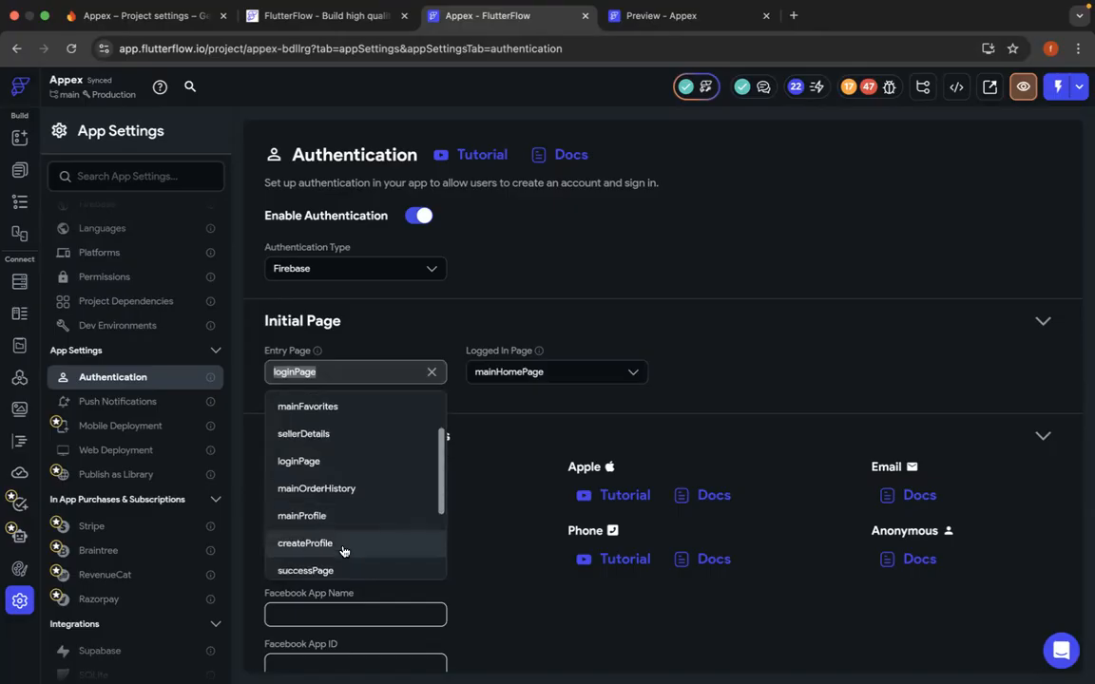
{"action": "scroll", "coordinate": [344, 552], "scroll_direction": "down", "scroll_amount": 1}
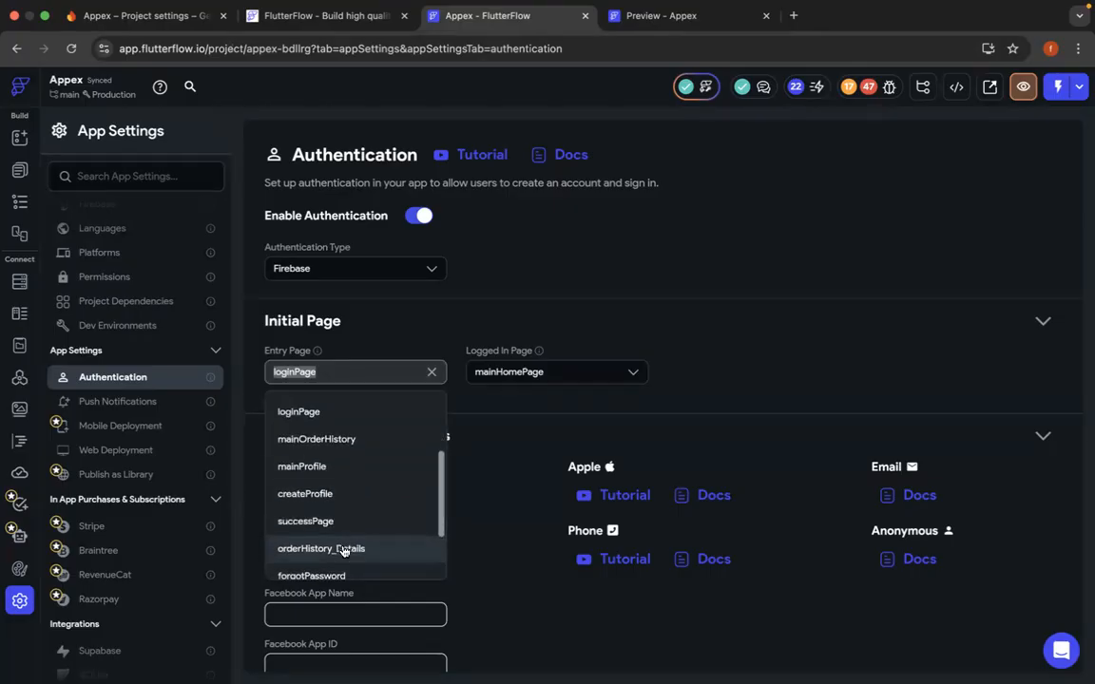
{"action": "scroll", "coordinate": [344, 551], "scroll_direction": "down", "scroll_amount": 3}
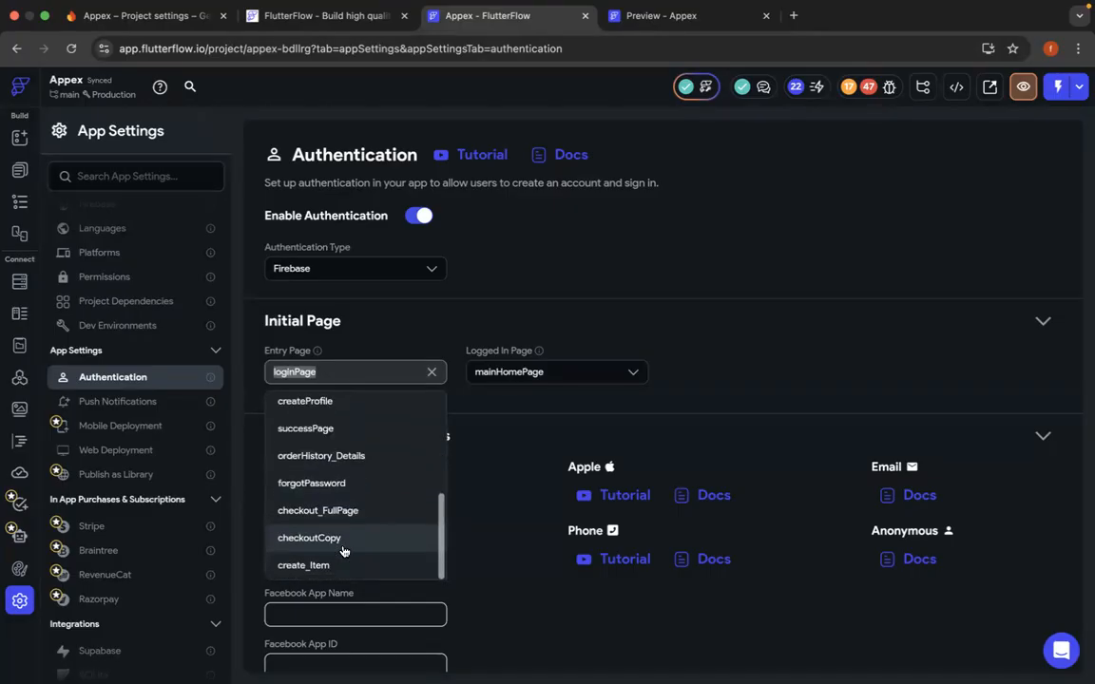
{"action": "scroll", "coordinate": [342, 550], "scroll_direction": "up", "scroll_amount": 8}
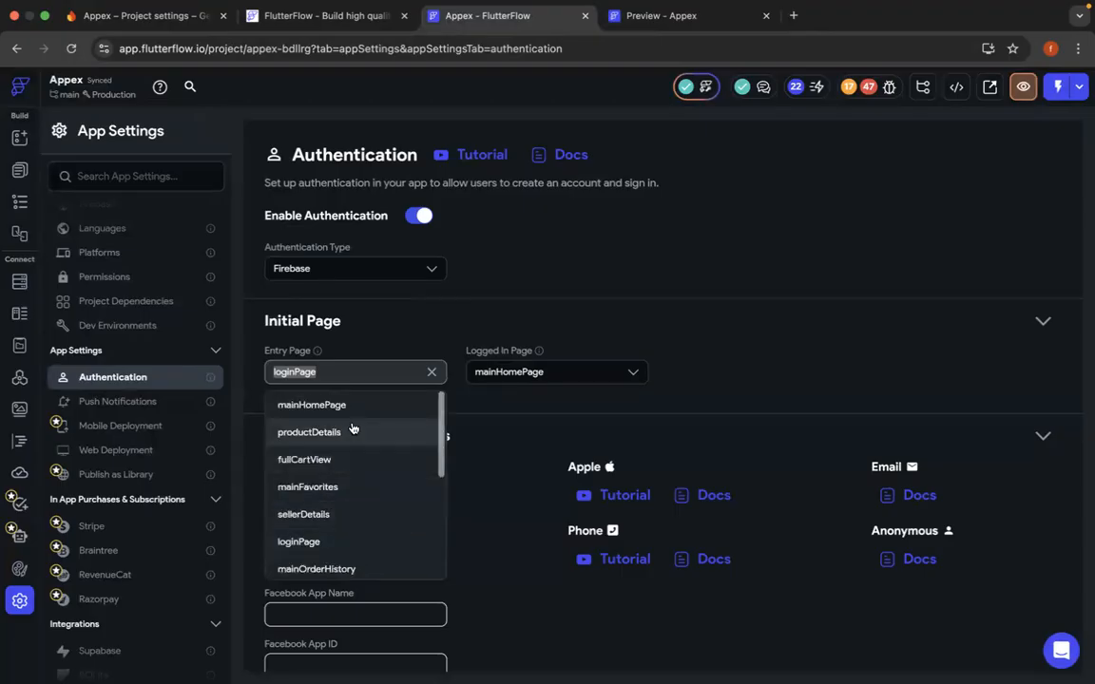
{"action": "left_click", "coordinate": [319, 543]}
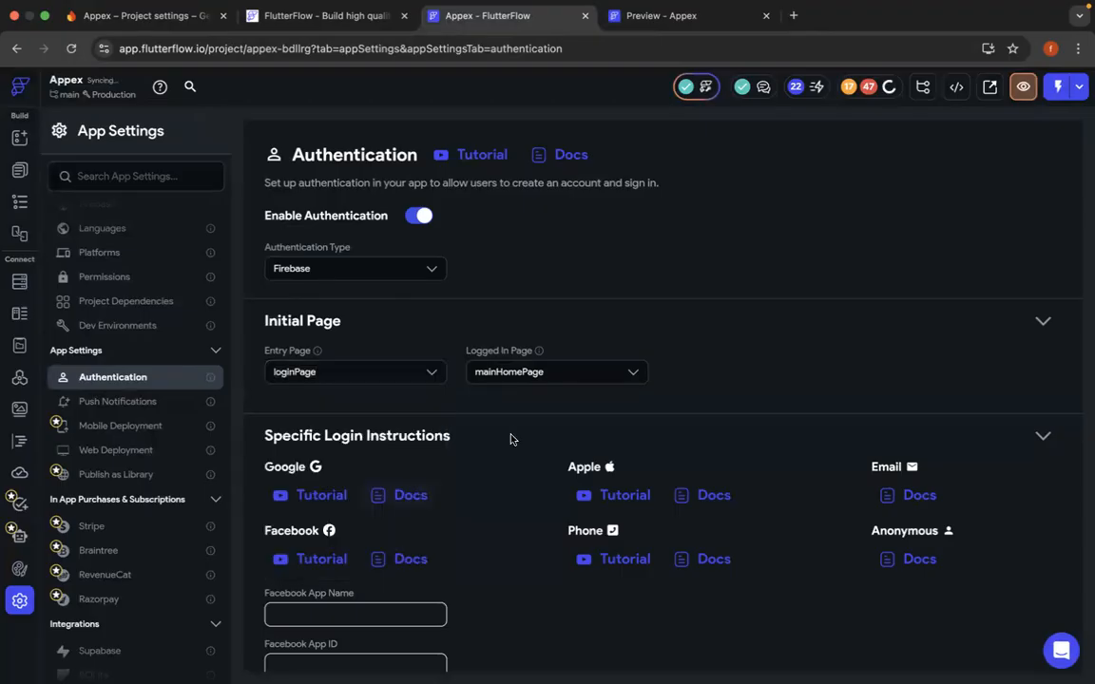
{"action": "scroll", "coordinate": [515, 433], "scroll_direction": "down", "scroll_amount": 2}
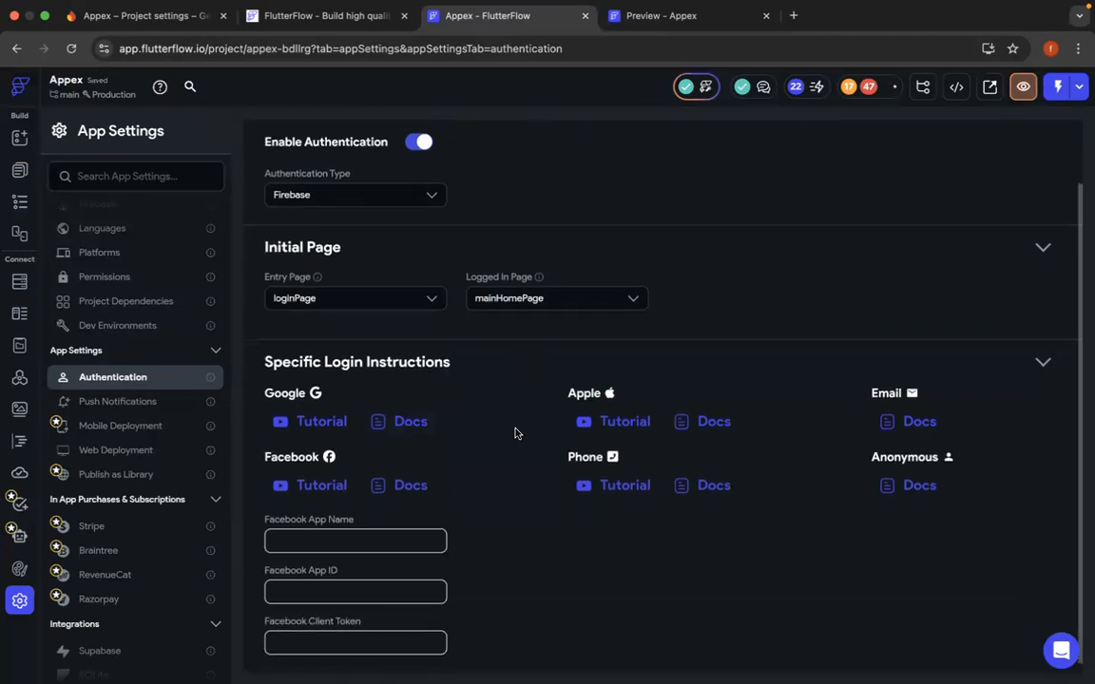
{"action": "scroll", "coordinate": [515, 433], "scroll_direction": "up", "scroll_amount": 2}
{"action": "scroll", "coordinate": [515, 434], "scroll_direction": "down", "scroll_amount": 2}
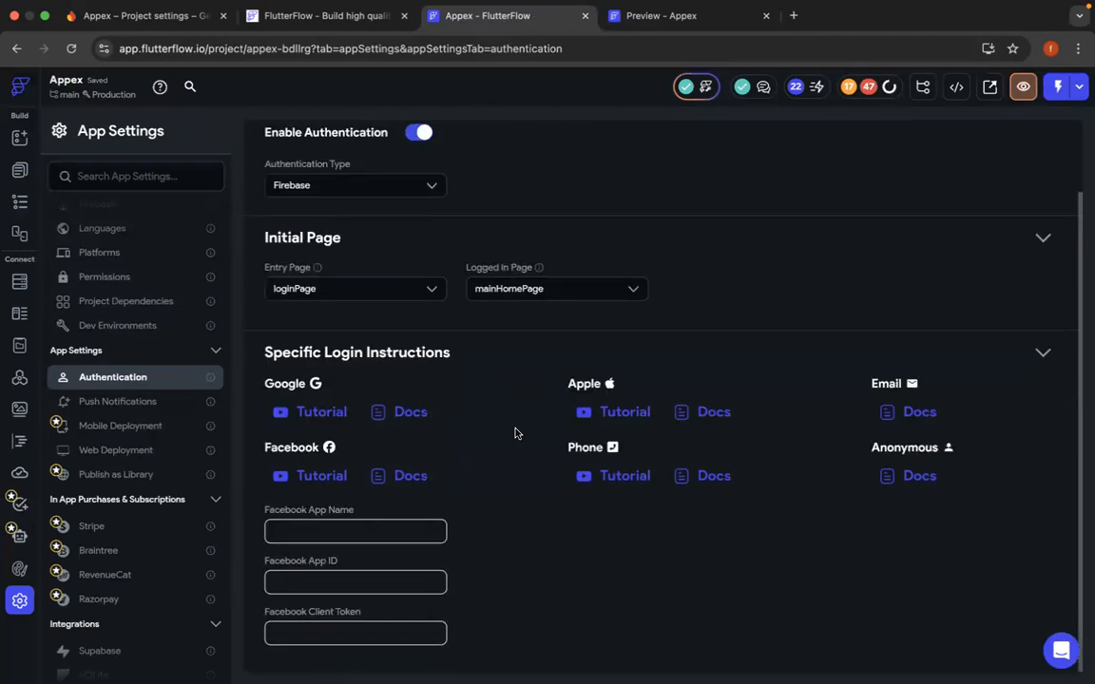
{"action": "scroll", "coordinate": [515, 433], "scroll_direction": "up", "scroll_amount": 2}
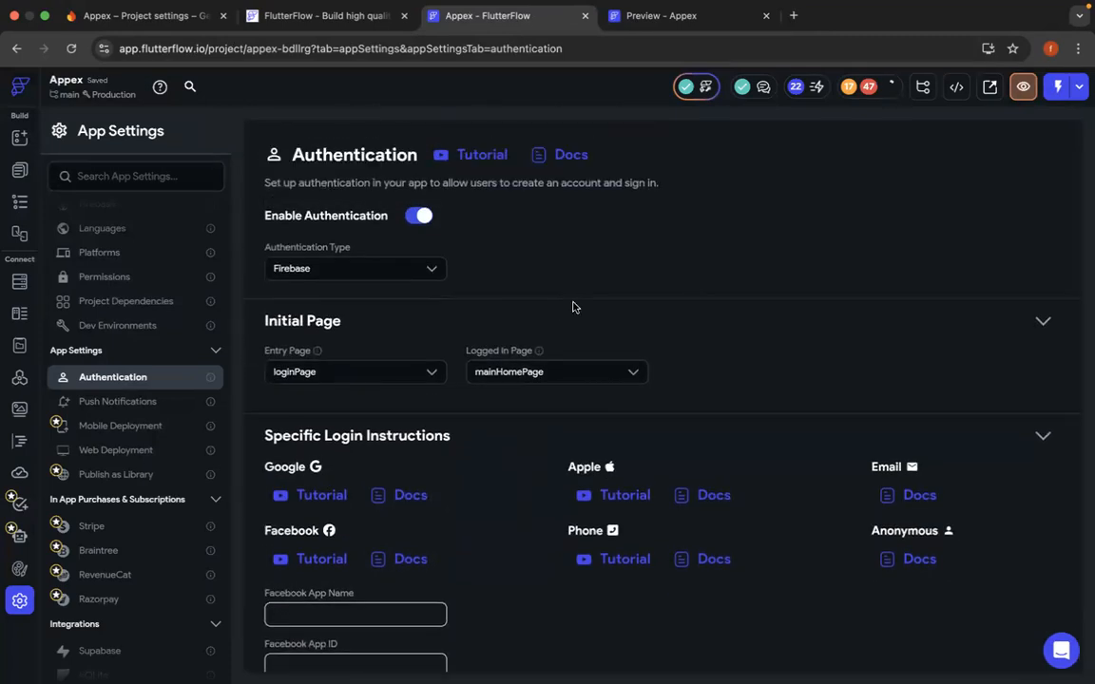
- Collapse the login instructions in the authentication settings, look through the settings list and check the project's errors
{"action": "left_click", "coordinate": [1044, 437]}
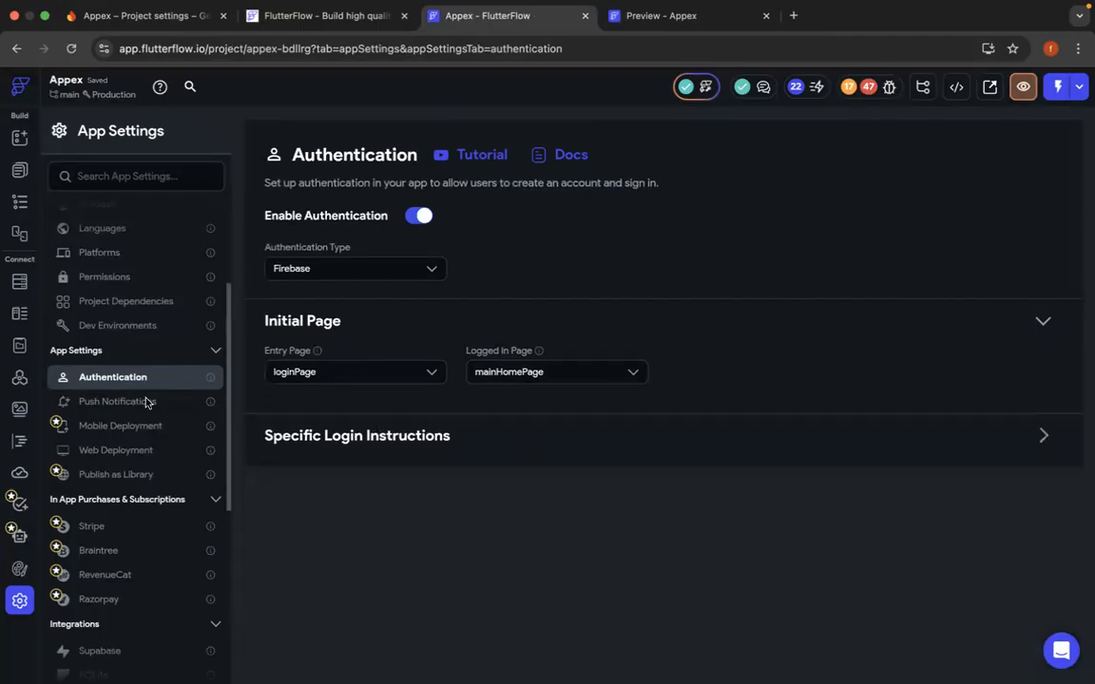
{"action": "scroll", "coordinate": [151, 565], "scroll_direction": "down", "scroll_amount": 5}
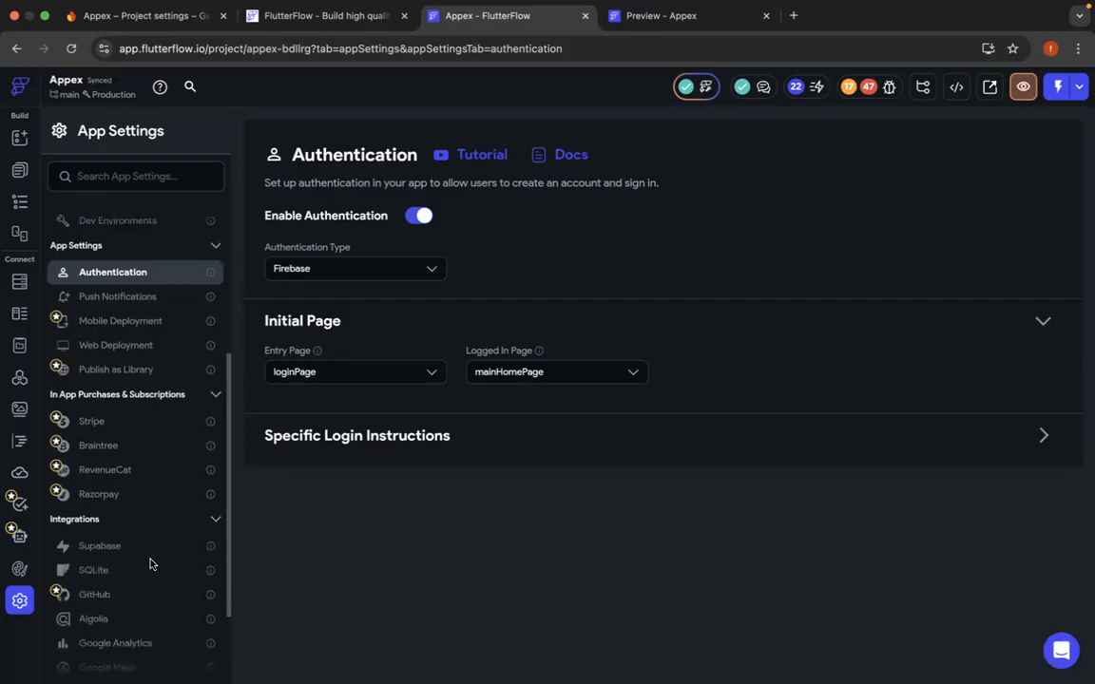
{"action": "scroll", "coordinate": [150, 565], "scroll_direction": "up", "scroll_amount": 5}
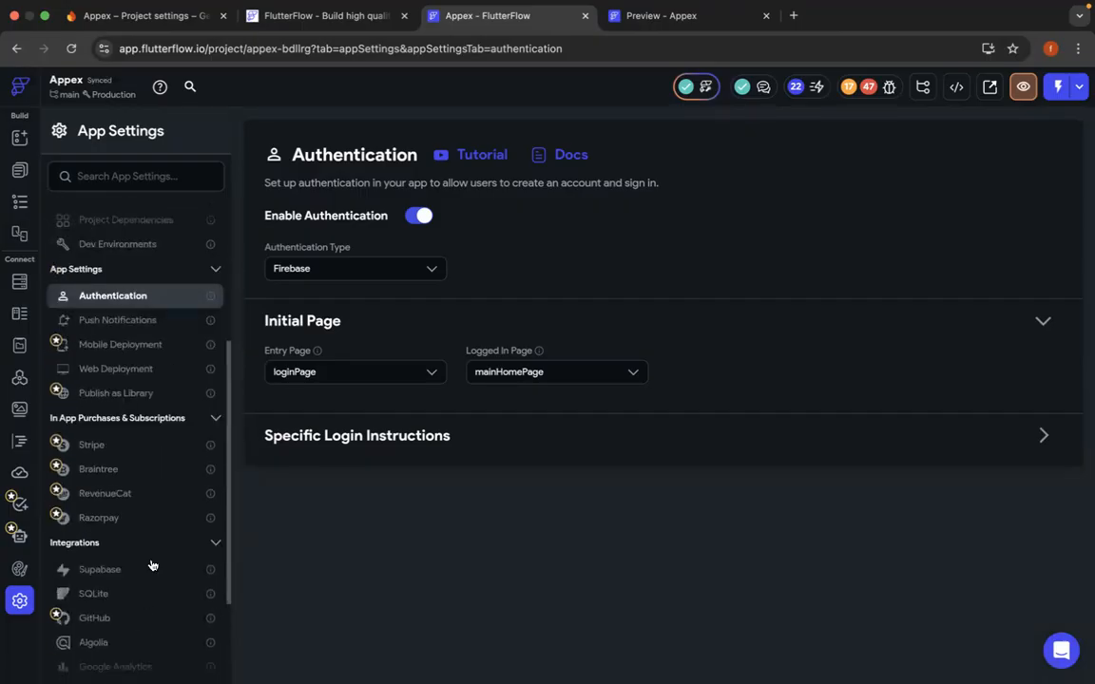
{"action": "scroll", "coordinate": [149, 564], "scroll_direction": "up", "scroll_amount": 5}
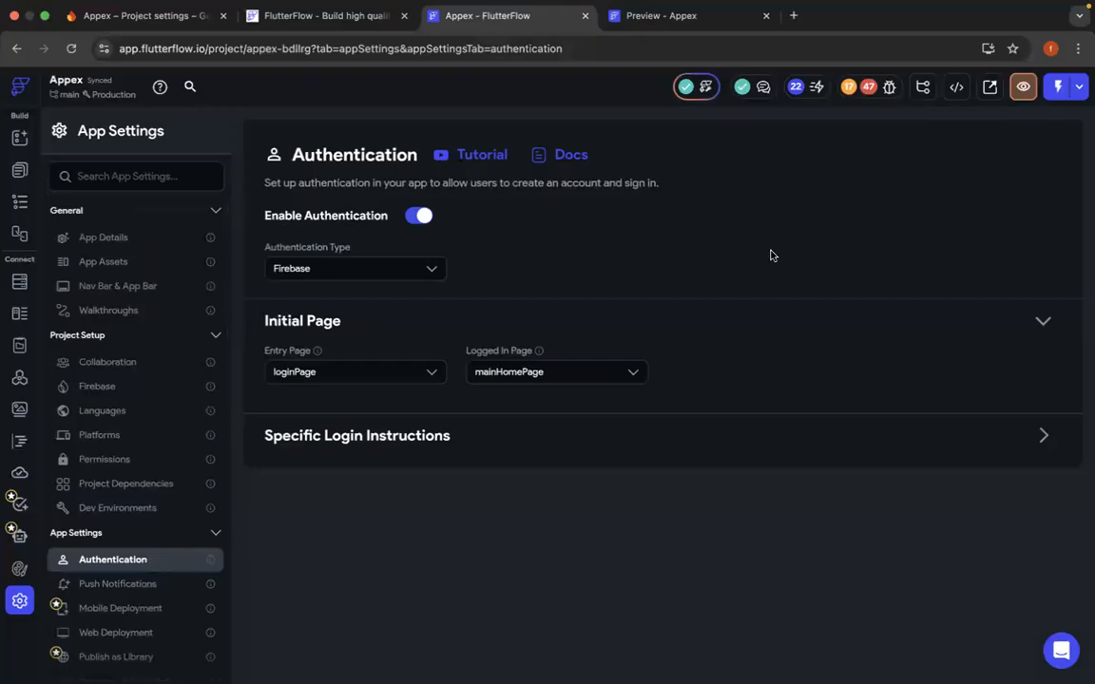
{"action": "left_click", "coordinate": [868, 87]}
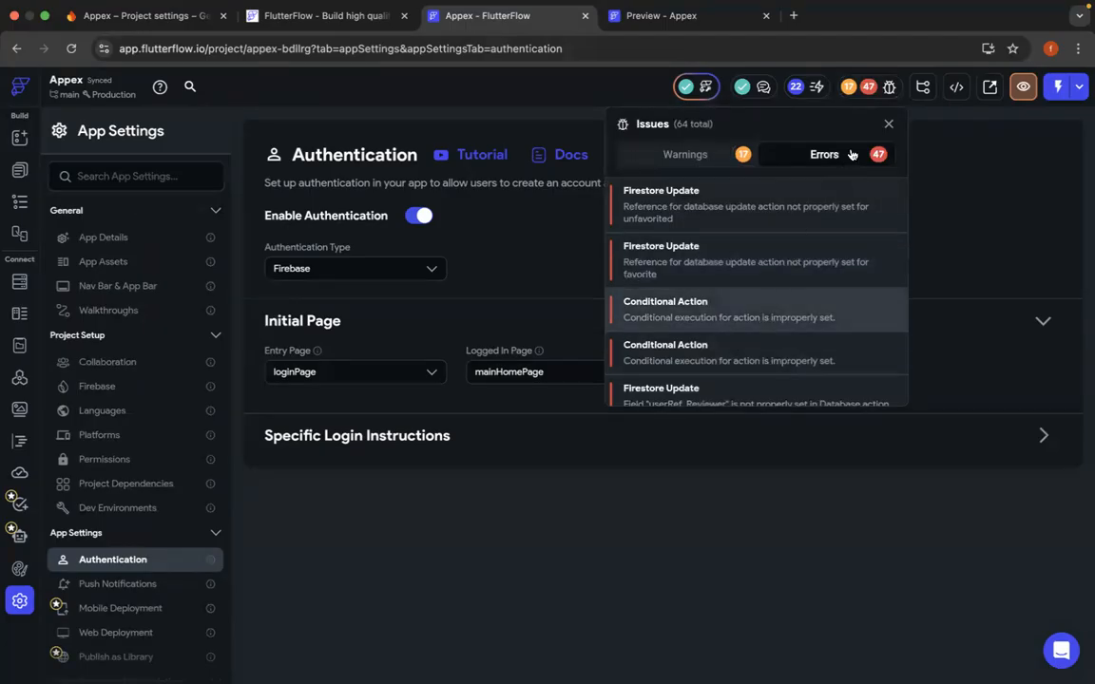
{"action": "left_click", "coordinate": [889, 125]}
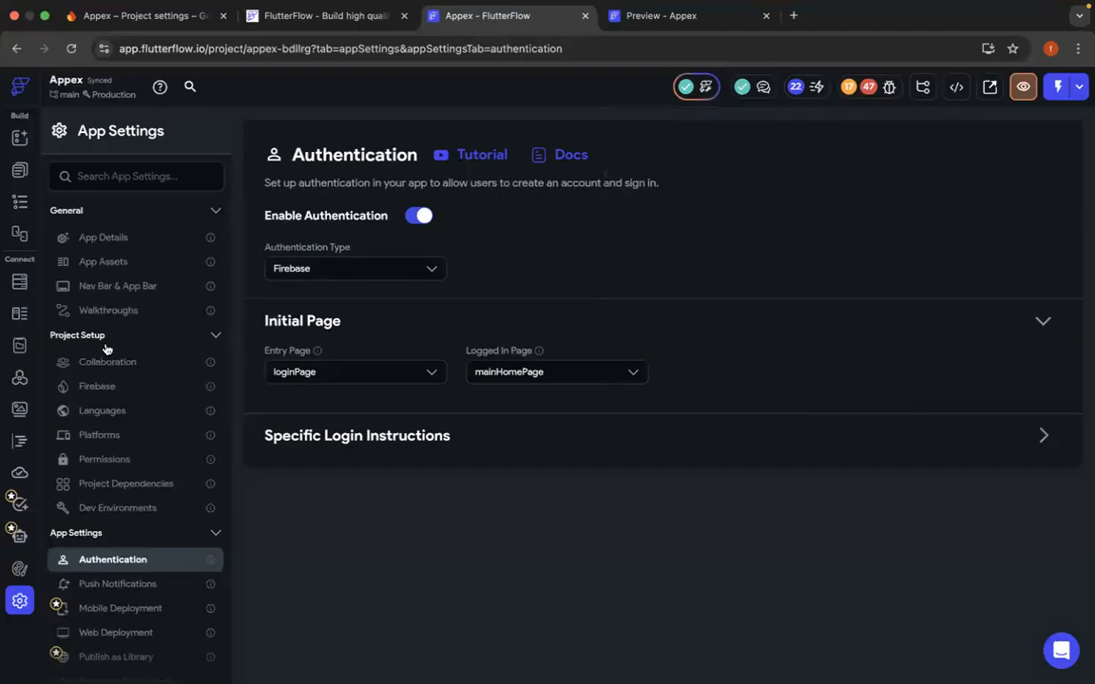
- Examine the users collection's schema in the Firestore database and briefly open its content manager and the collection creation form
{"action": "left_click", "coordinate": [20, 281]}
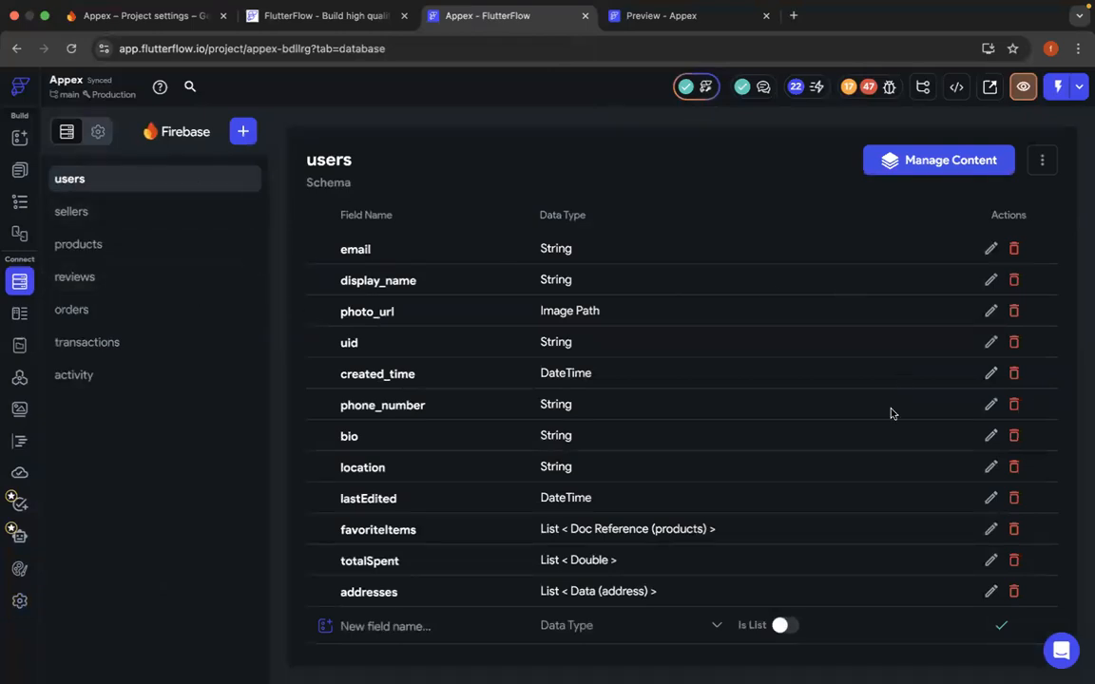
{"action": "scroll", "coordinate": [891, 412], "scroll_direction": "down", "scroll_amount": 1}
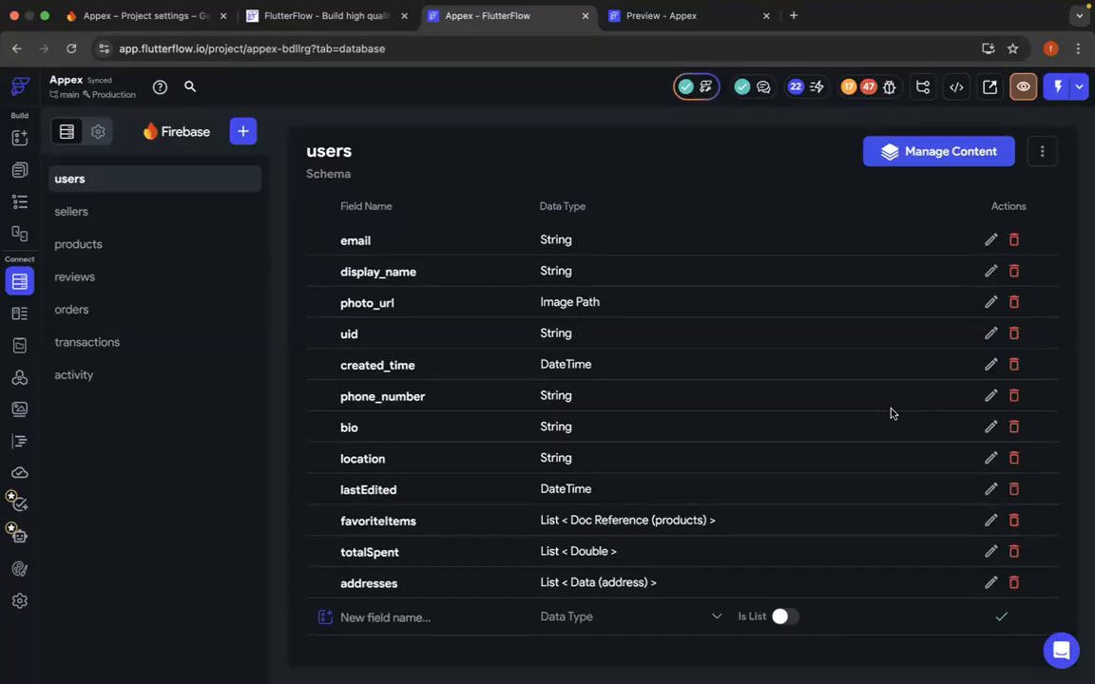
{"action": "scroll", "coordinate": [892, 413], "scroll_direction": "up", "scroll_amount": 1}
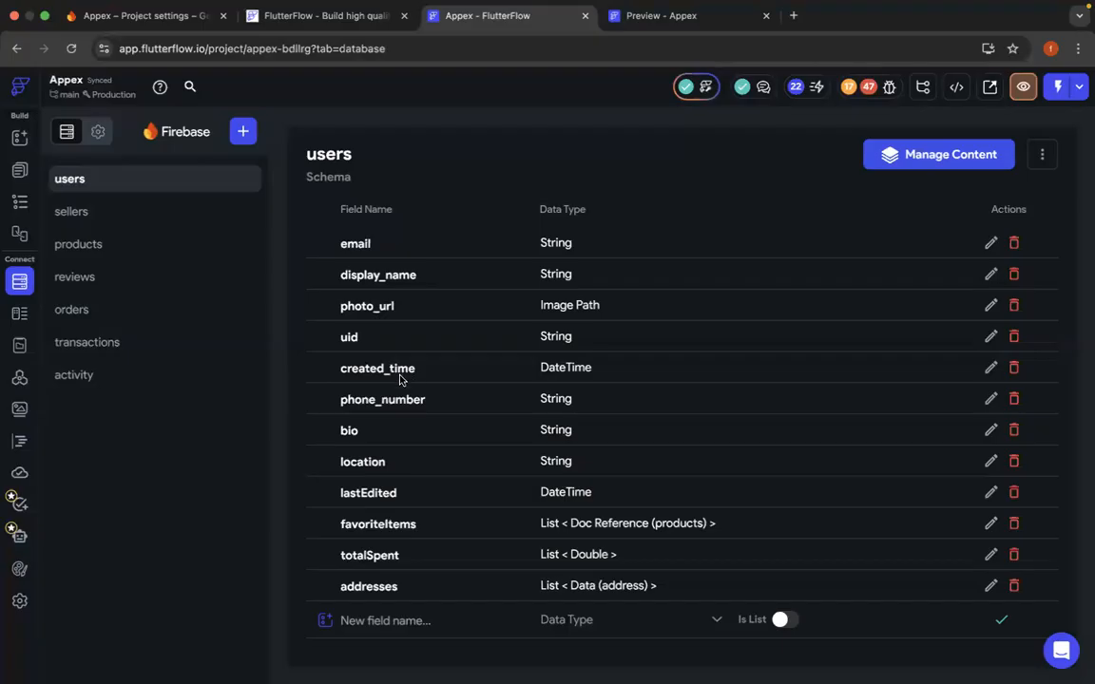
{"action": "left_click", "coordinate": [979, 163]}
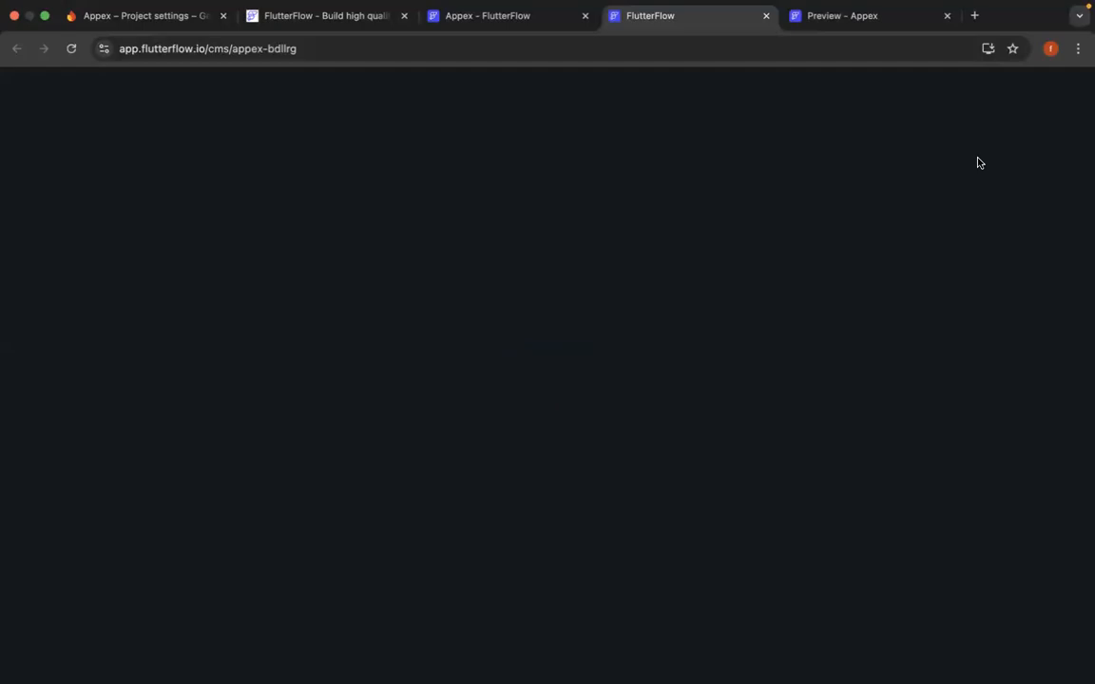
{"action": "left_click", "coordinate": [478, 19]}
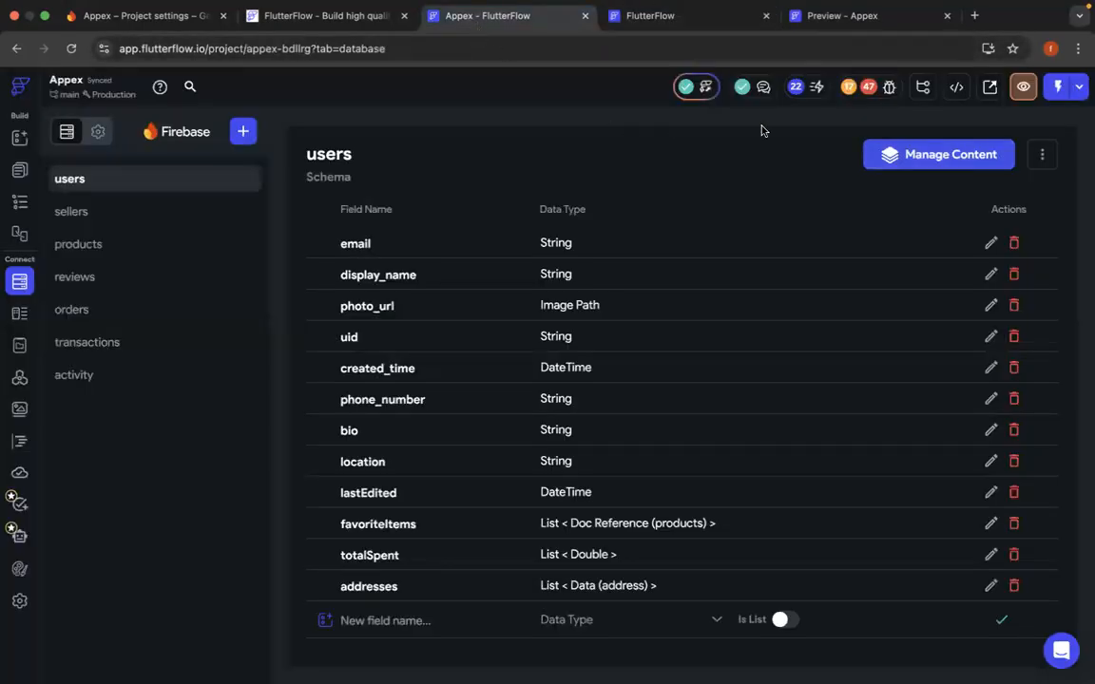
{"action": "left_click", "coordinate": [243, 133]}
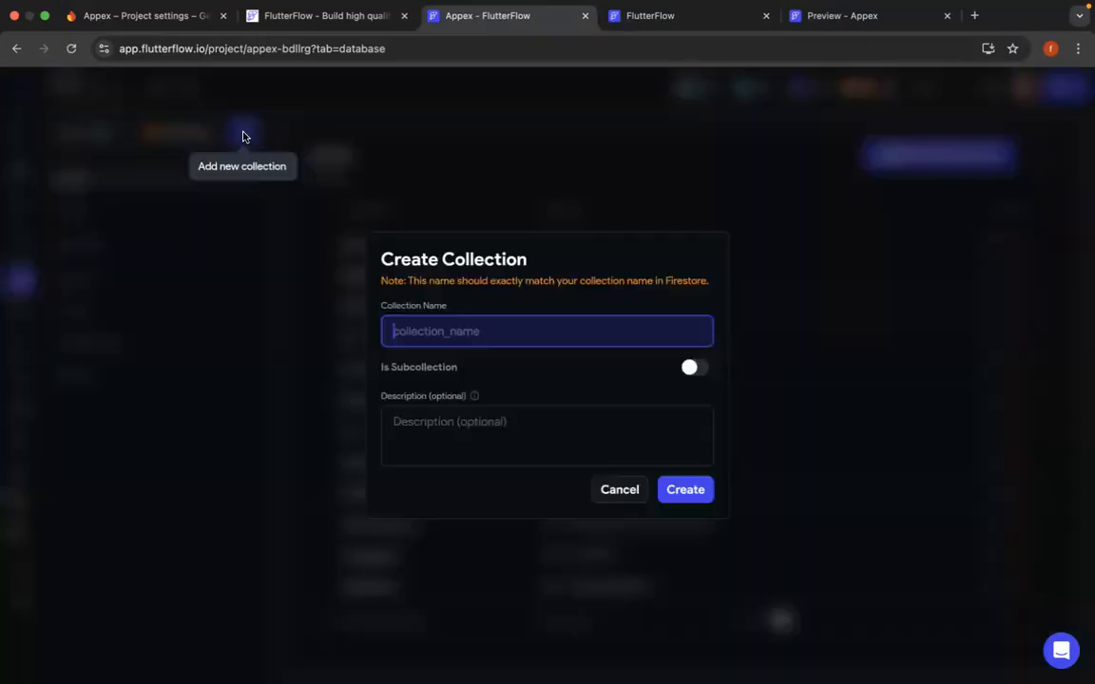
{"action": "left_click", "coordinate": [613, 490]}
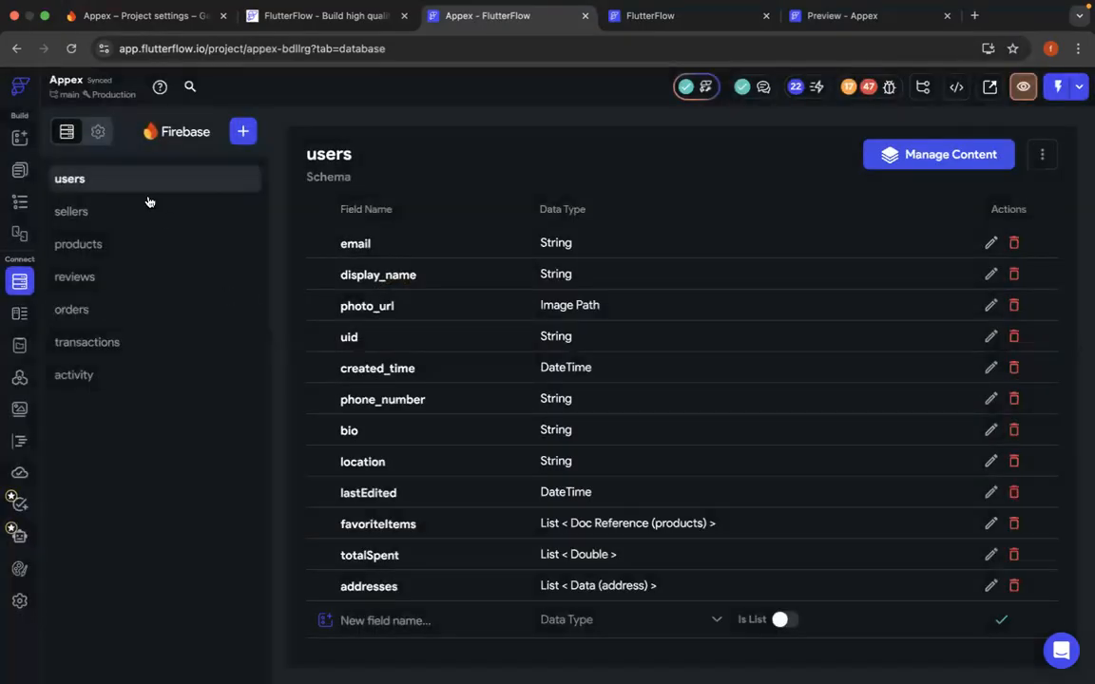
- Enable the Users Collection option in the Firestore settings, set it to users and accept adding the necessary fields
{"action": "left_click", "coordinate": [98, 134]}
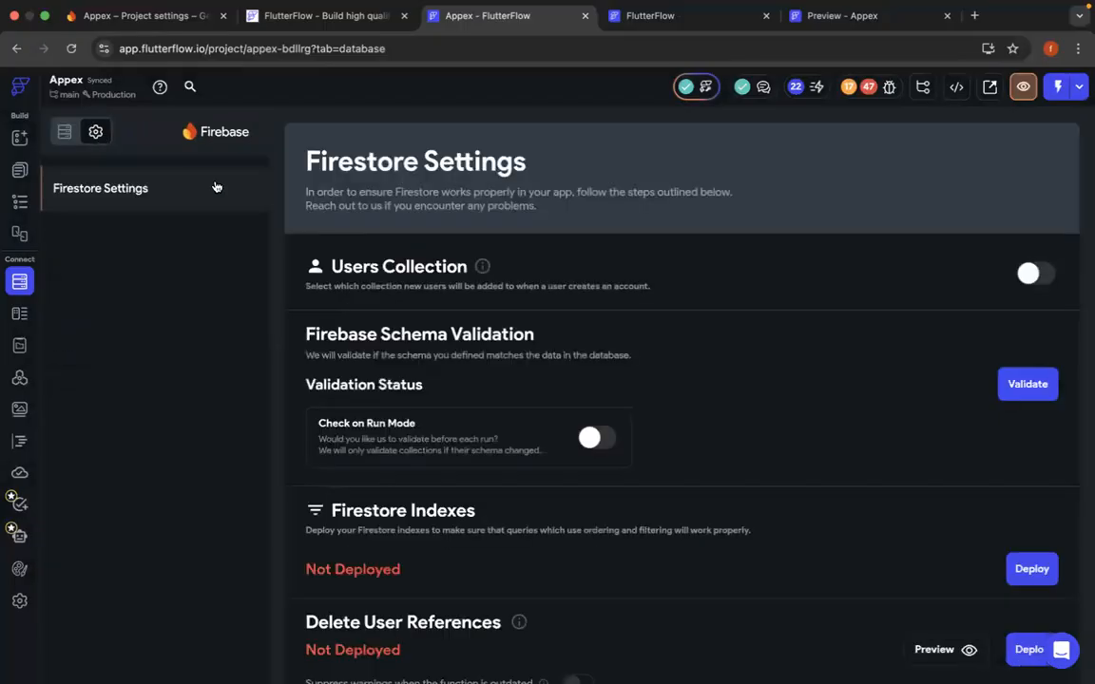
{"action": "scroll", "coordinate": [732, 436], "scroll_direction": "down", "scroll_amount": 1}
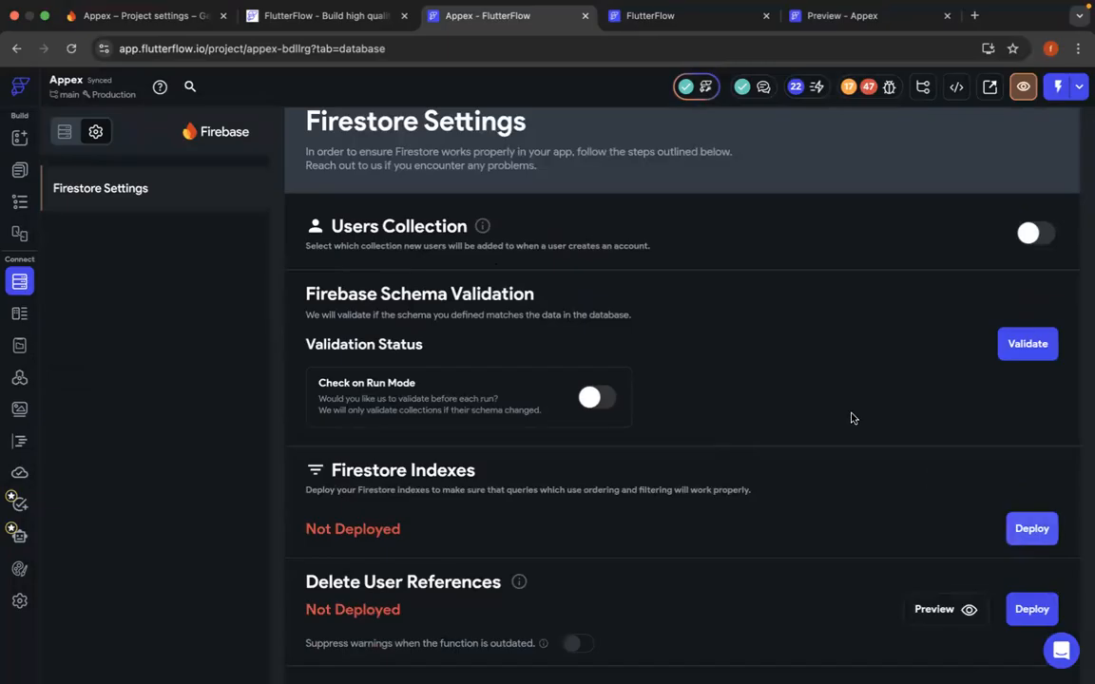
{"action": "scroll", "coordinate": [852, 418], "scroll_direction": "up", "scroll_amount": 1}
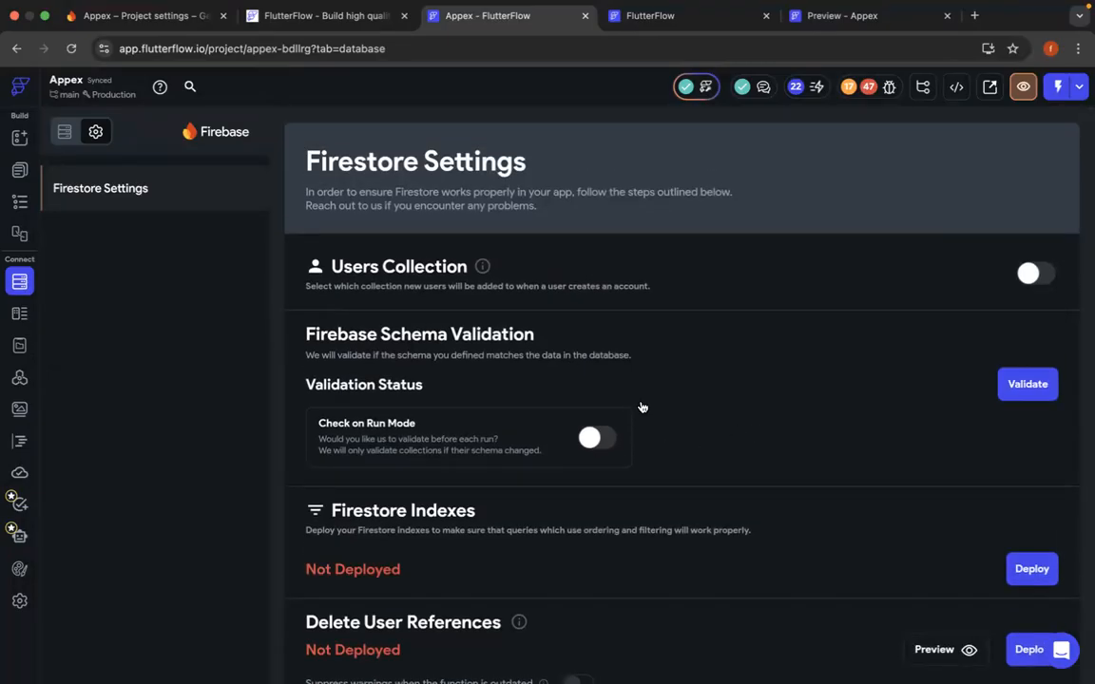
{"action": "left_click", "coordinate": [1029, 275]}
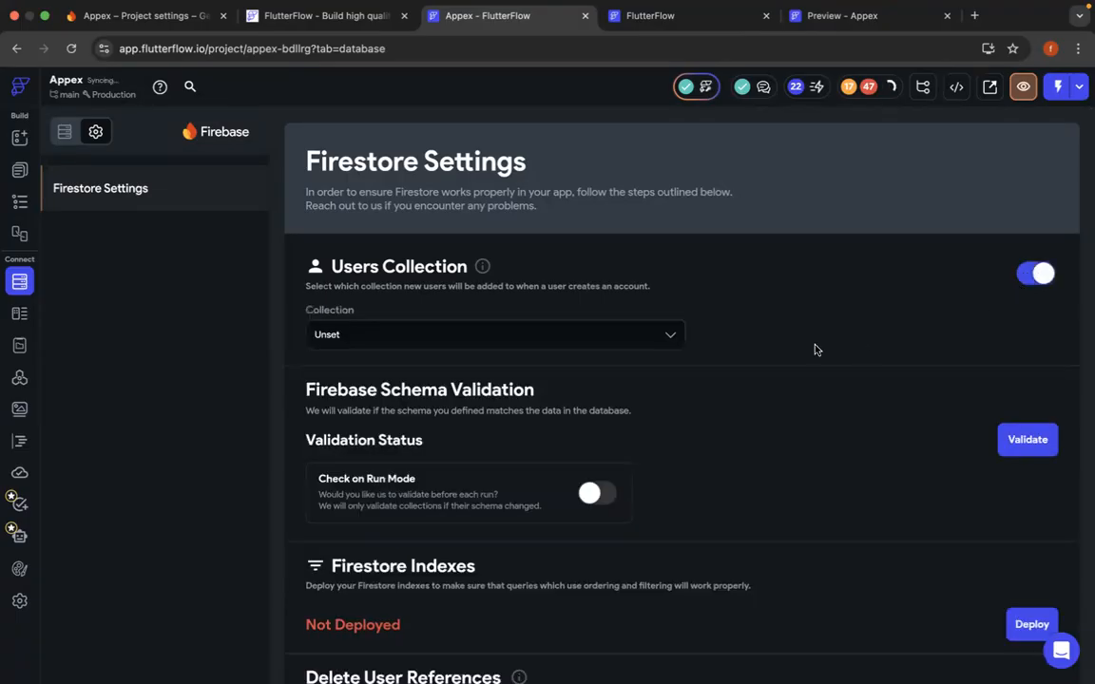
{"action": "left_click", "coordinate": [650, 333]}
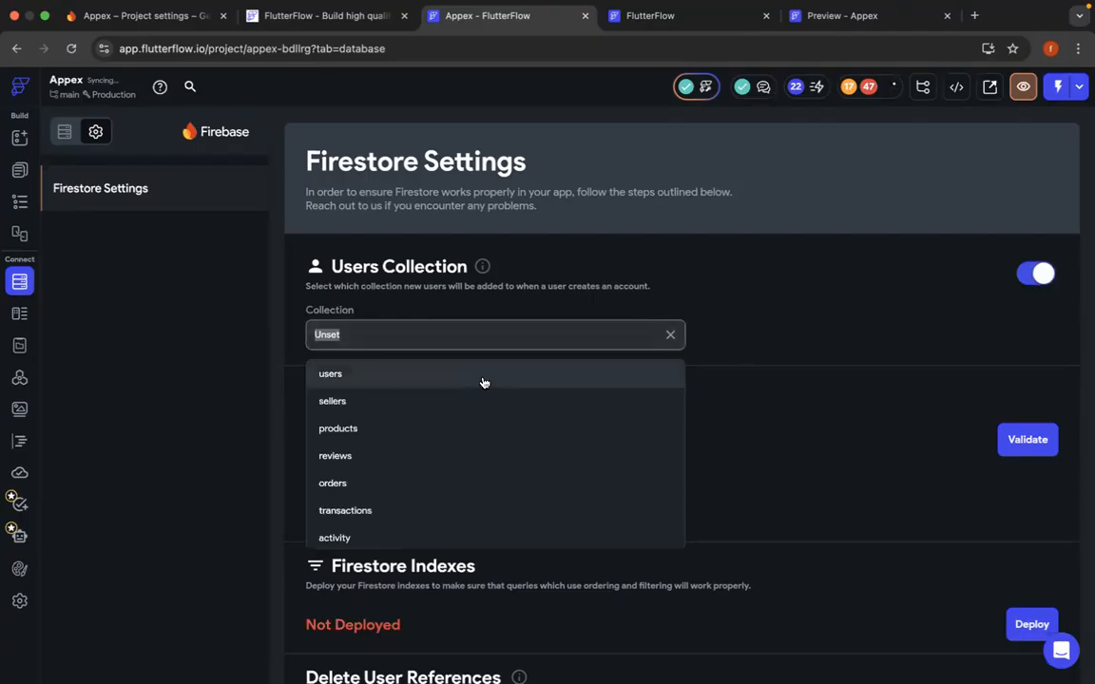
{"action": "left_click", "coordinate": [482, 376]}
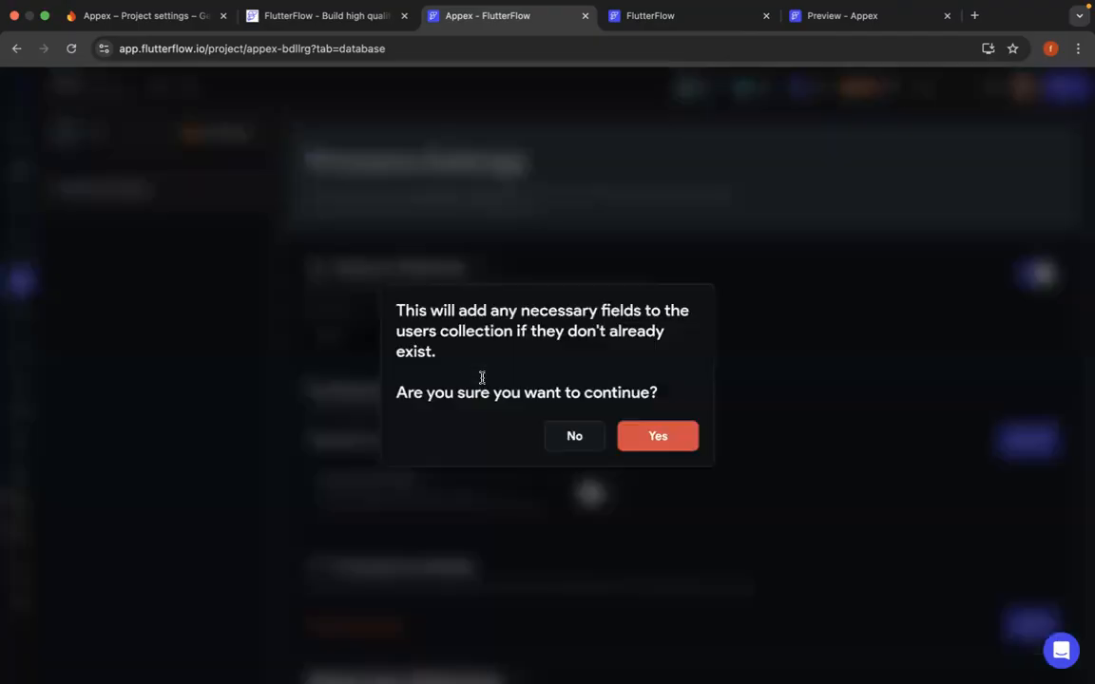
{"action": "left_click", "coordinate": [670, 438]}
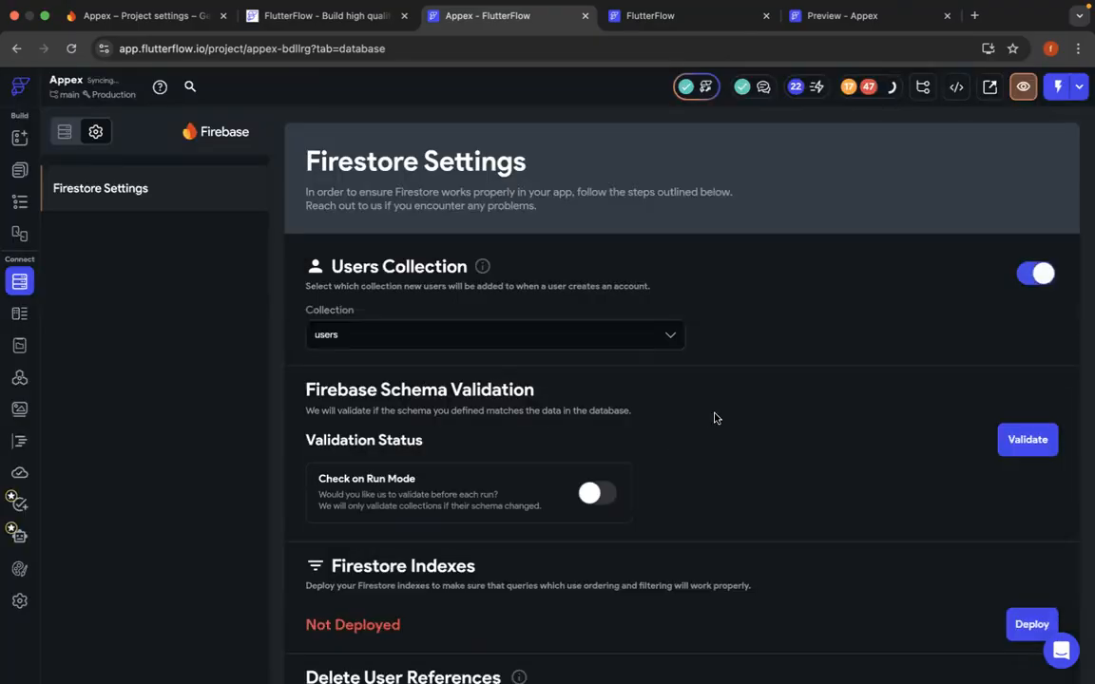
- Try to deploy the Firestore indexes
{"action": "scroll", "coordinate": [716, 418], "scroll_direction": "down", "scroll_amount": 1}
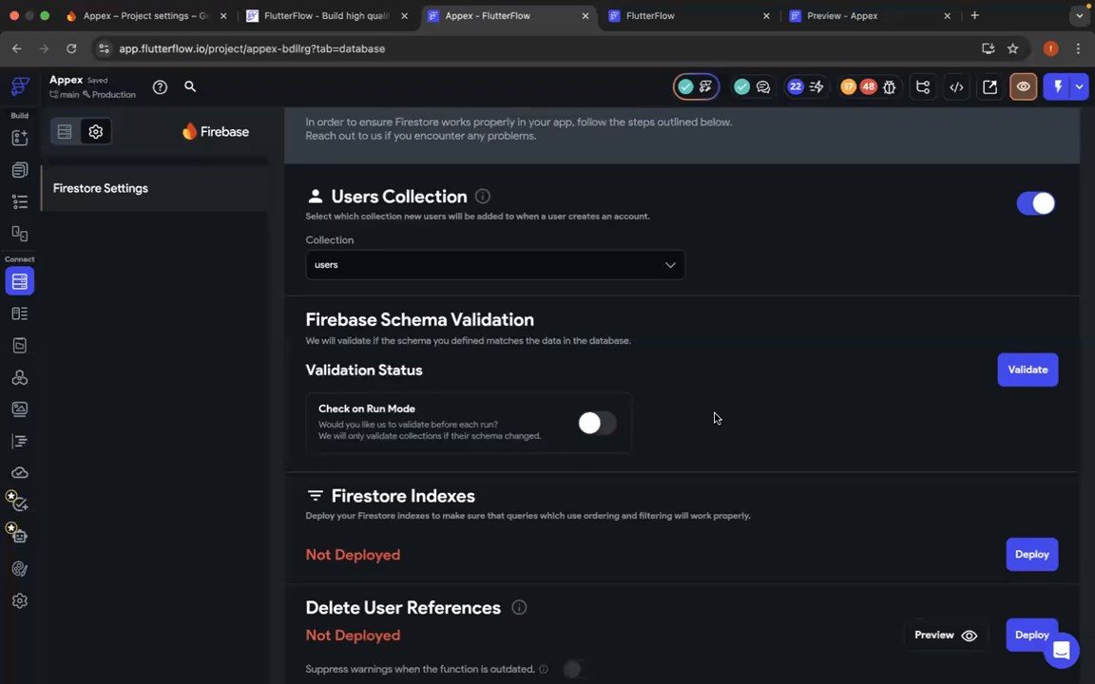
{"action": "scroll", "coordinate": [715, 419], "scroll_direction": "down", "scroll_amount": 1}
{"action": "scroll", "coordinate": [715, 418], "scroll_direction": "down", "scroll_amount": 2}
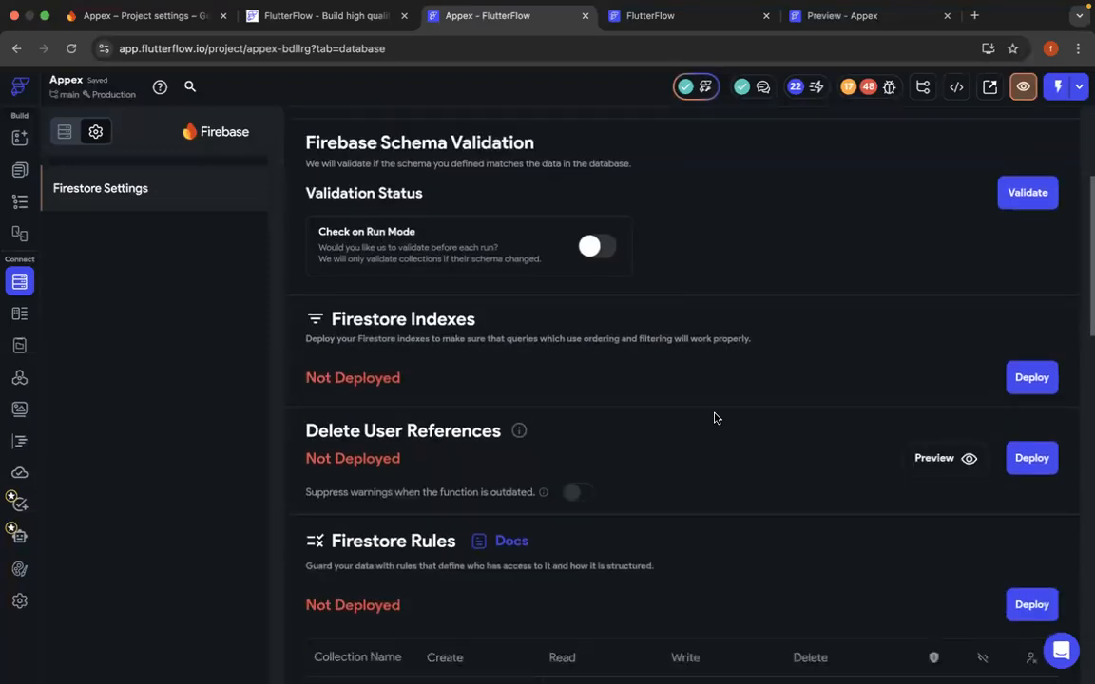
{"action": "left_click", "coordinate": [1024, 392]}
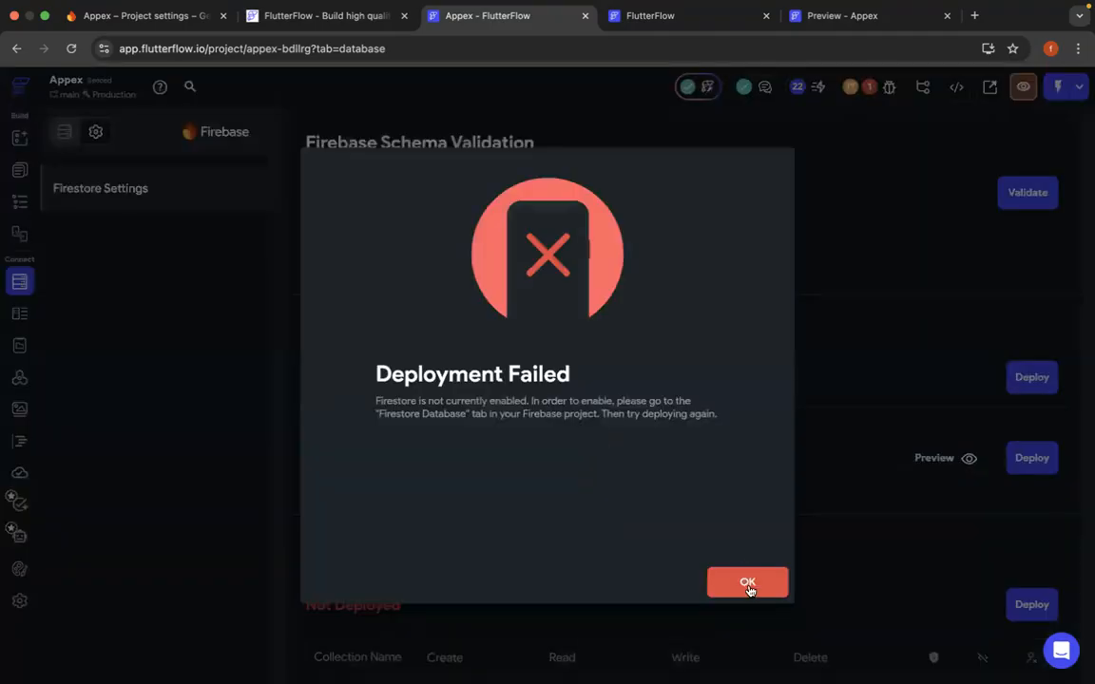
{"action": "left_click", "coordinate": [748, 583]}
- Suppress outdated-function warnings for Delete User References and try to deploy that function
{"action": "scroll", "coordinate": [758, 433], "scroll_direction": "down", "scroll_amount": 1}
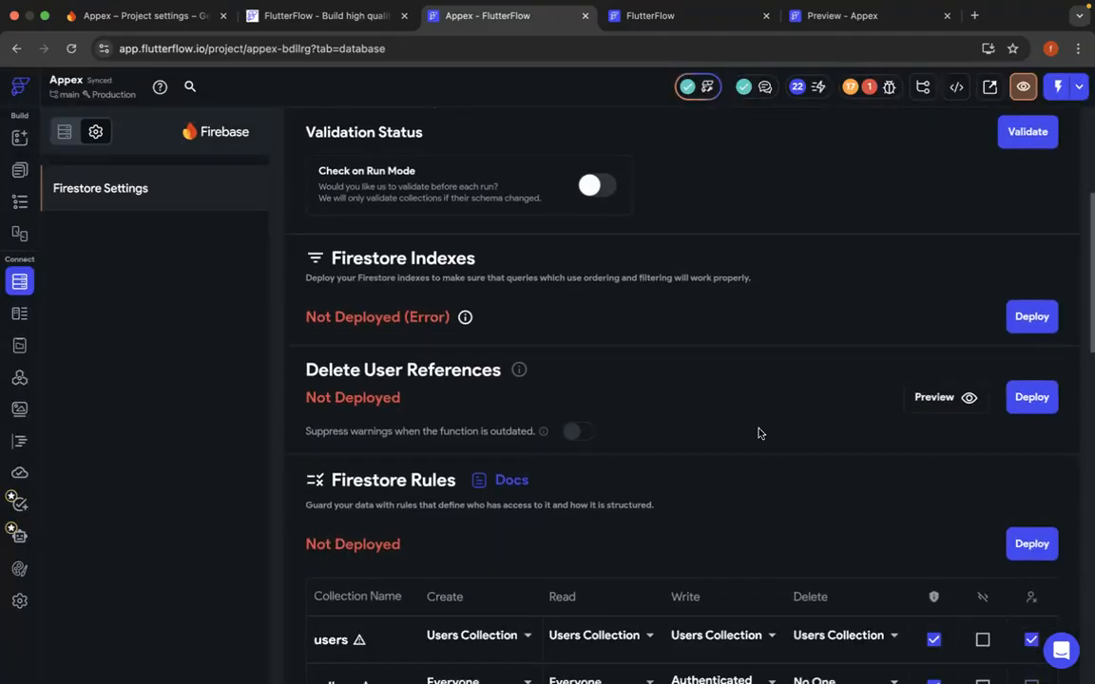
{"action": "scroll", "coordinate": [759, 434], "scroll_direction": "down", "scroll_amount": 3}
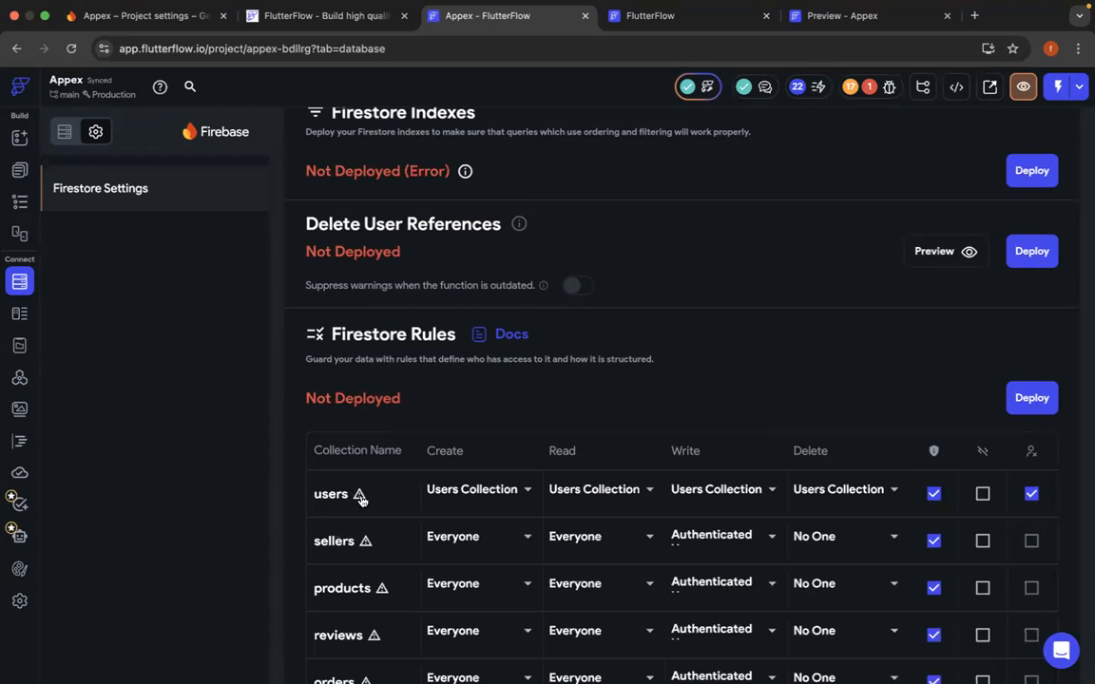
{"action": "mouse_move", "coordinate": [360, 496]}
{"action": "left_click", "coordinate": [579, 287]}
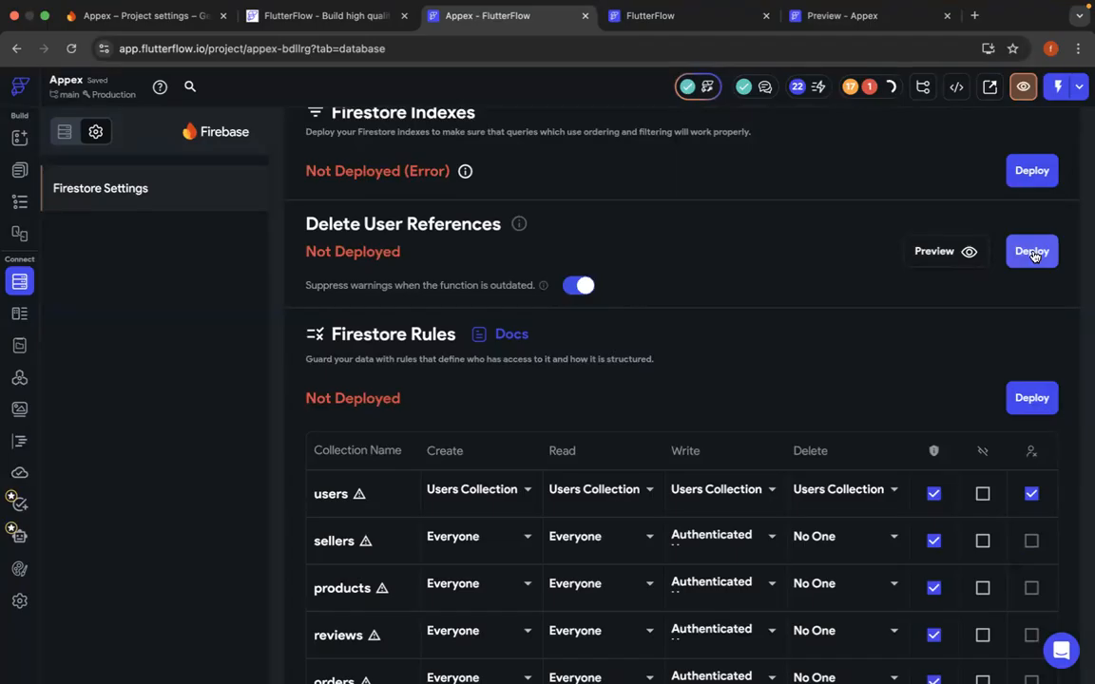
{"action": "left_click", "coordinate": [1033, 253]}
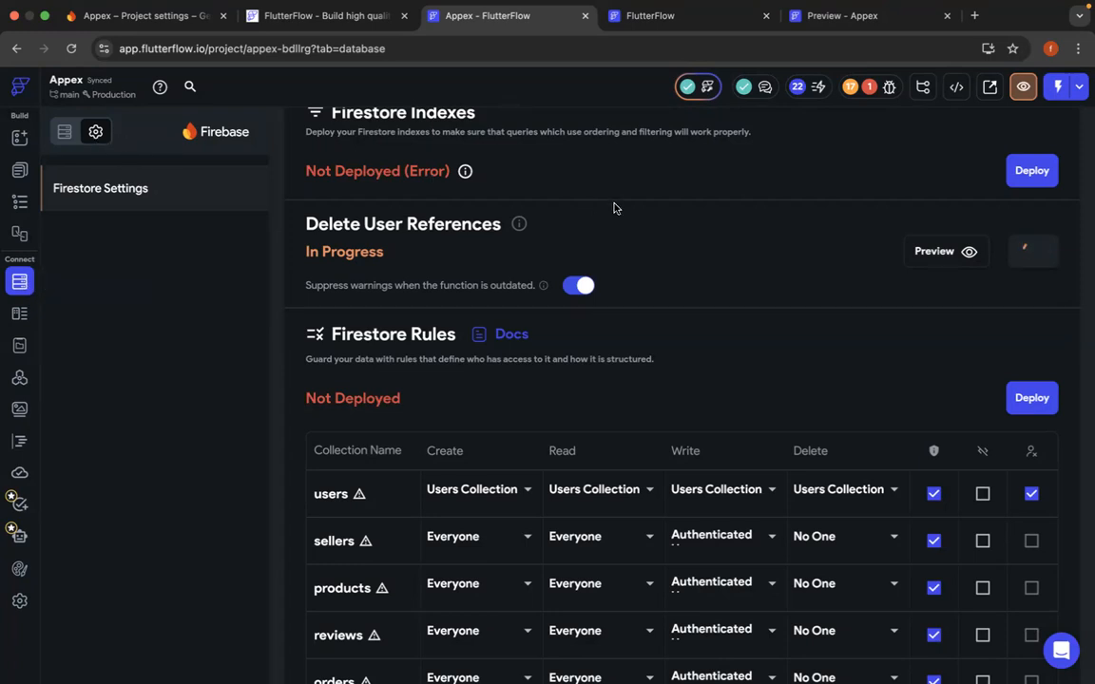
- Review the Firestore deployment sections and check the project's remaining errors
{"action": "scroll", "coordinate": [619, 215], "scroll_direction": "up", "scroll_amount": 4}
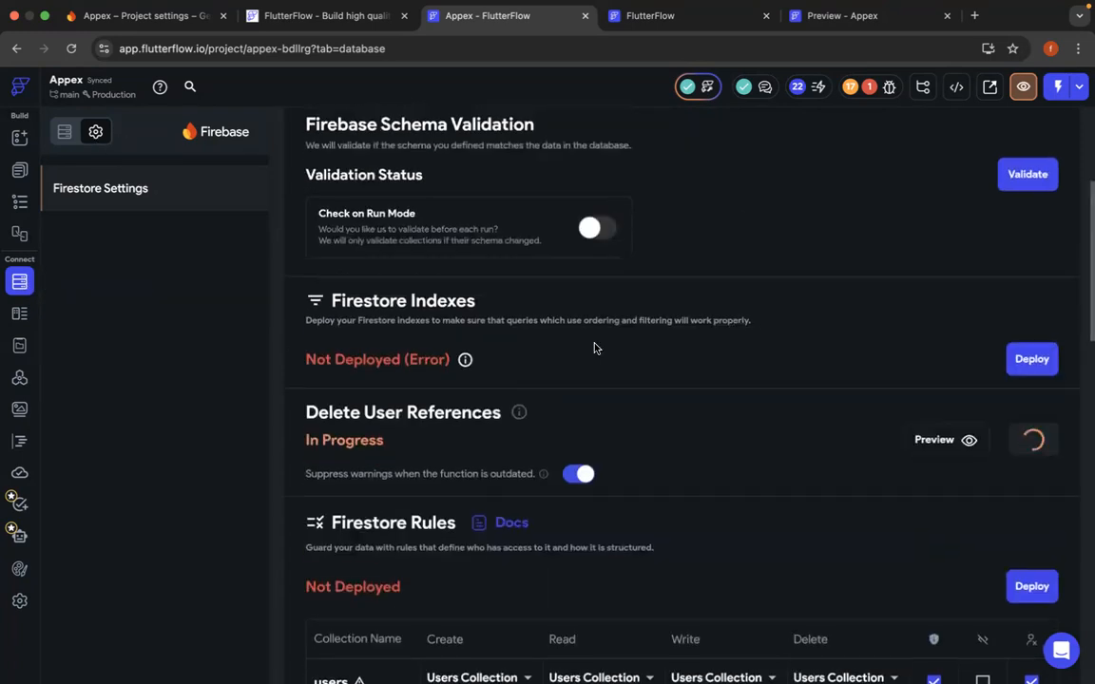
{"action": "scroll", "coordinate": [740, 368], "scroll_direction": "up", "scroll_amount": 4}
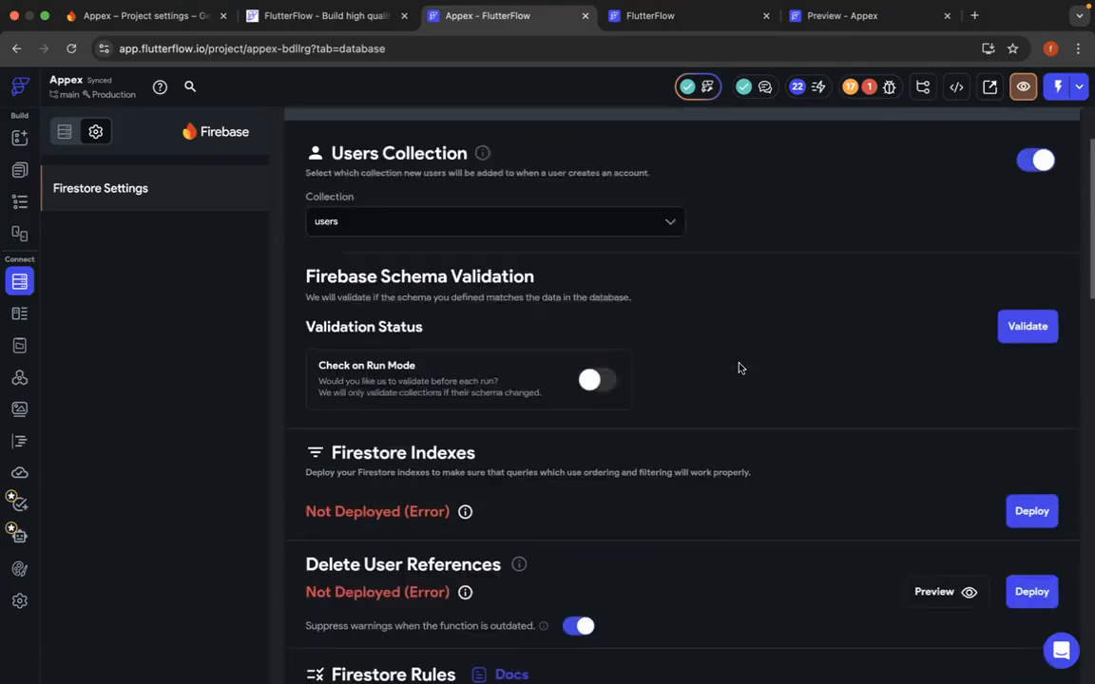
{"action": "scroll", "coordinate": [741, 368], "scroll_direction": "up", "scroll_amount": 1}
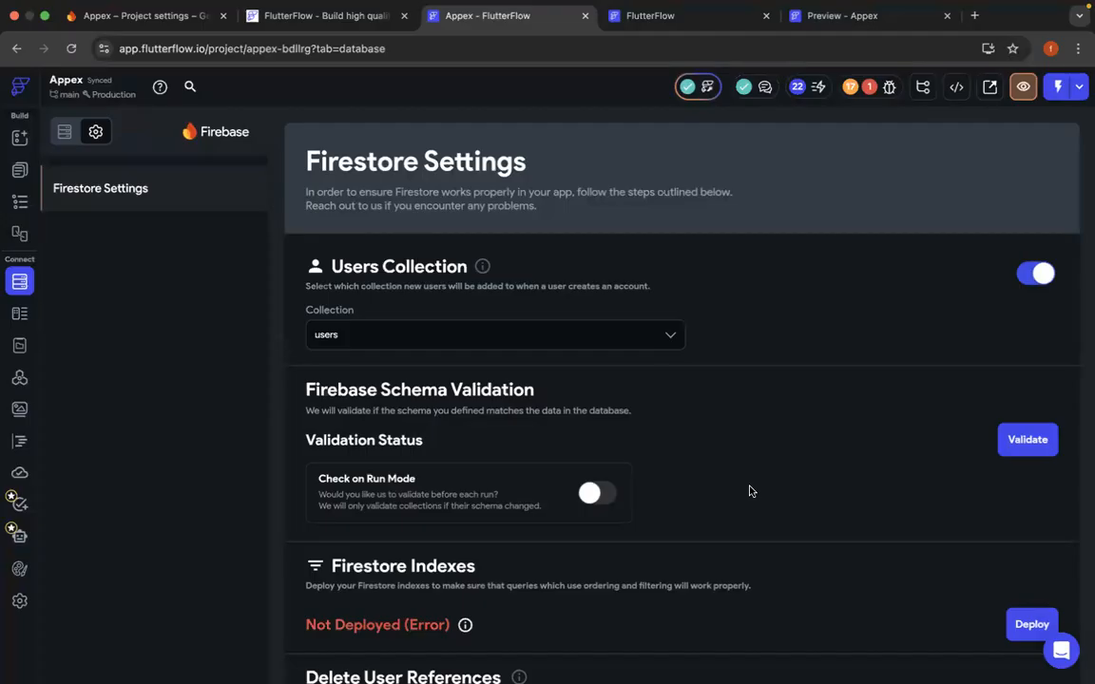
{"action": "scroll", "coordinate": [749, 491], "scroll_direction": "down", "scroll_amount": 4}
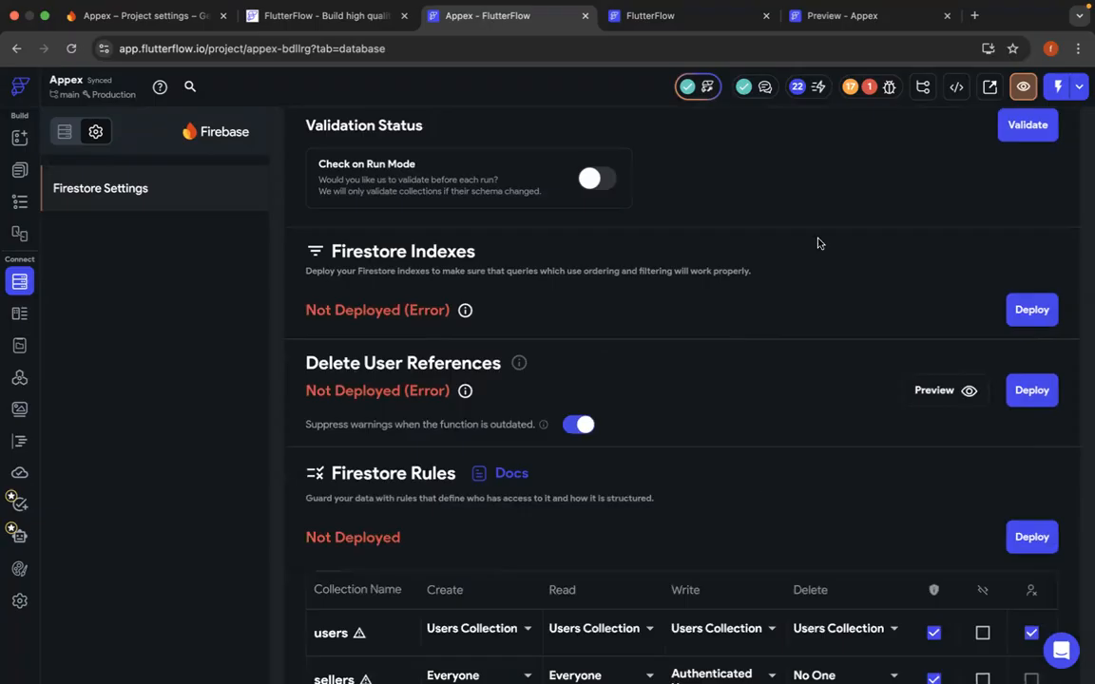
{"action": "left_click", "coordinate": [869, 87]}
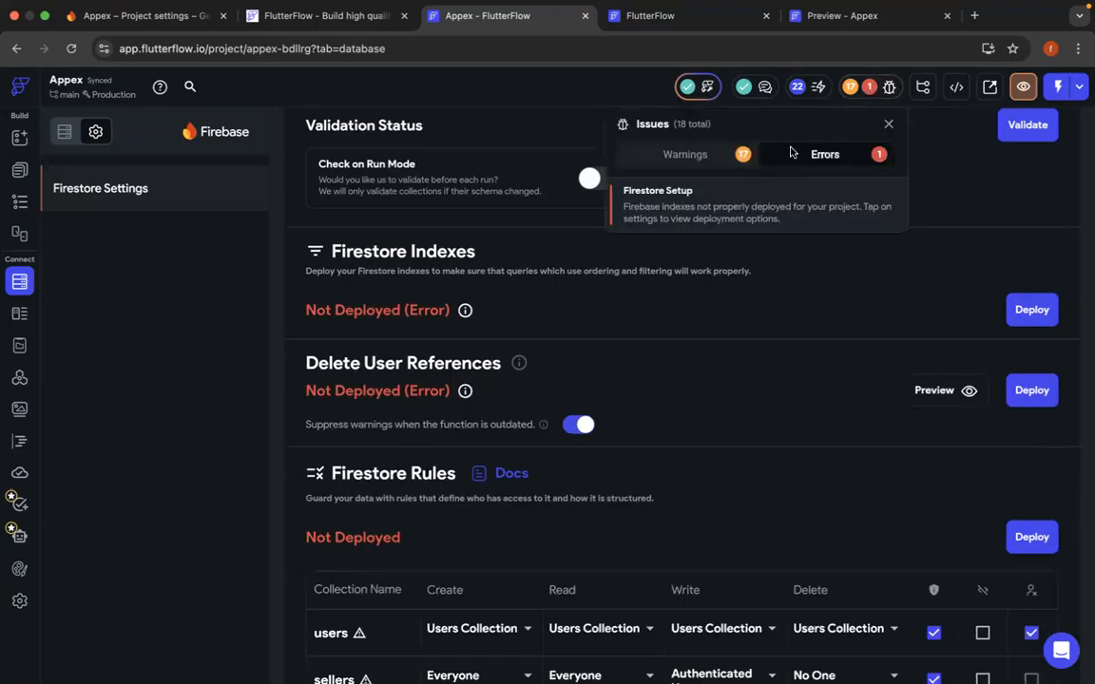
{"action": "left_click", "coordinate": [808, 218]}
- Start the Firebase schema validation in the Firestore settings
{"action": "scroll", "coordinate": [793, 330], "scroll_direction": "up", "scroll_amount": 5}
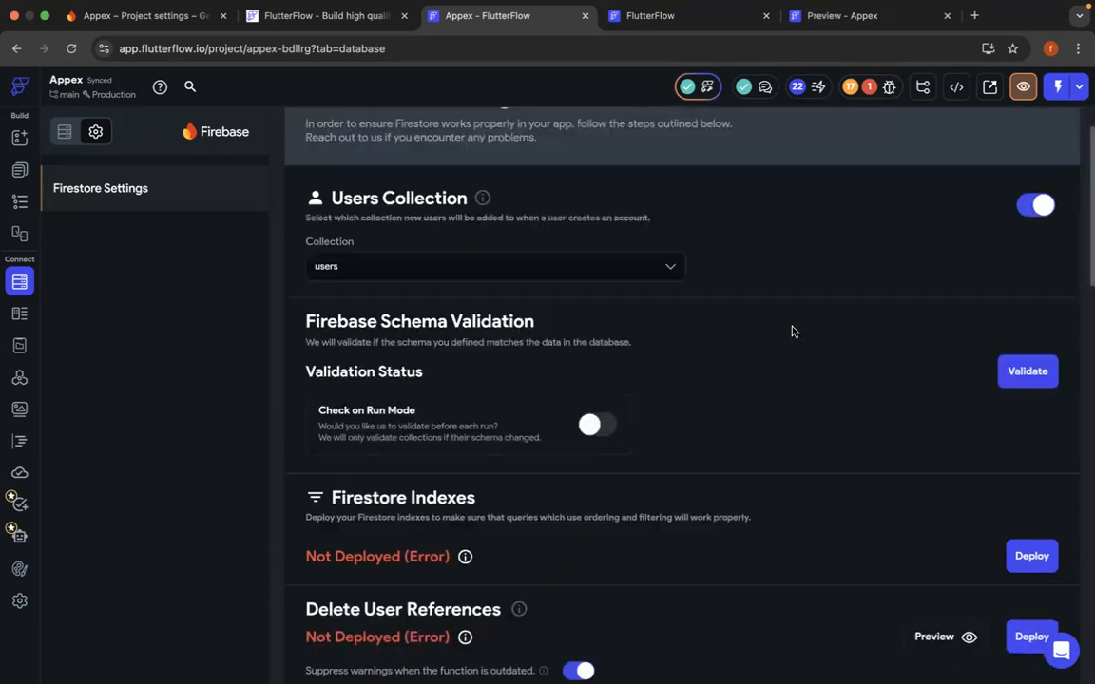
{"action": "scroll", "coordinate": [795, 332], "scroll_direction": "up", "scroll_amount": 1}
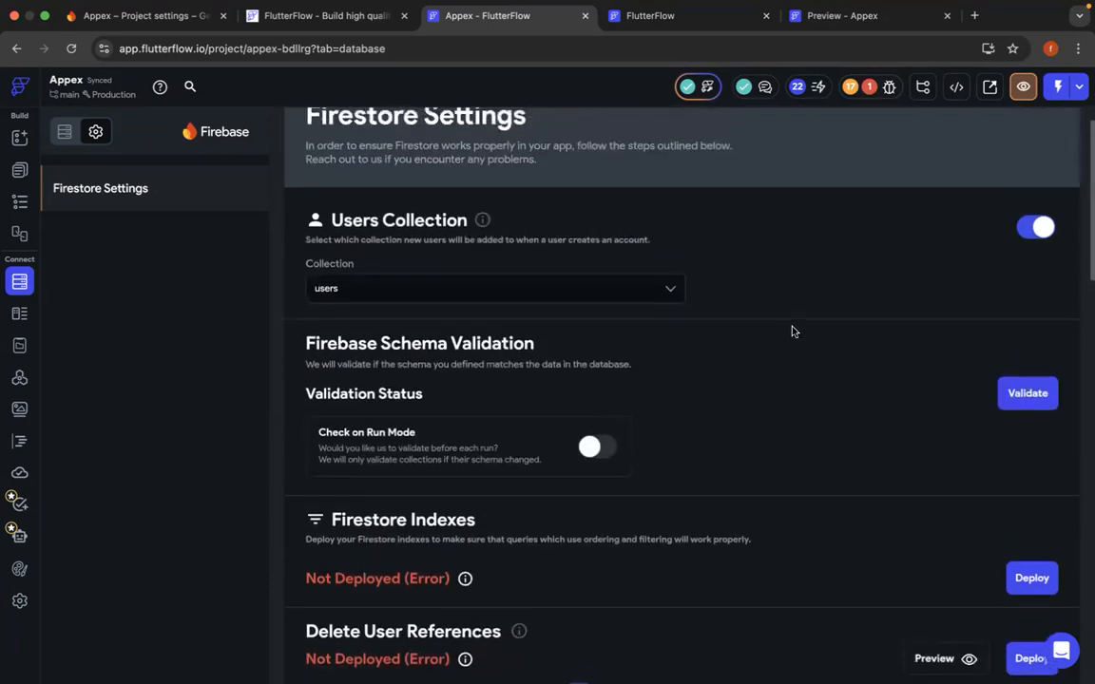
{"action": "left_click", "coordinate": [1027, 394]}
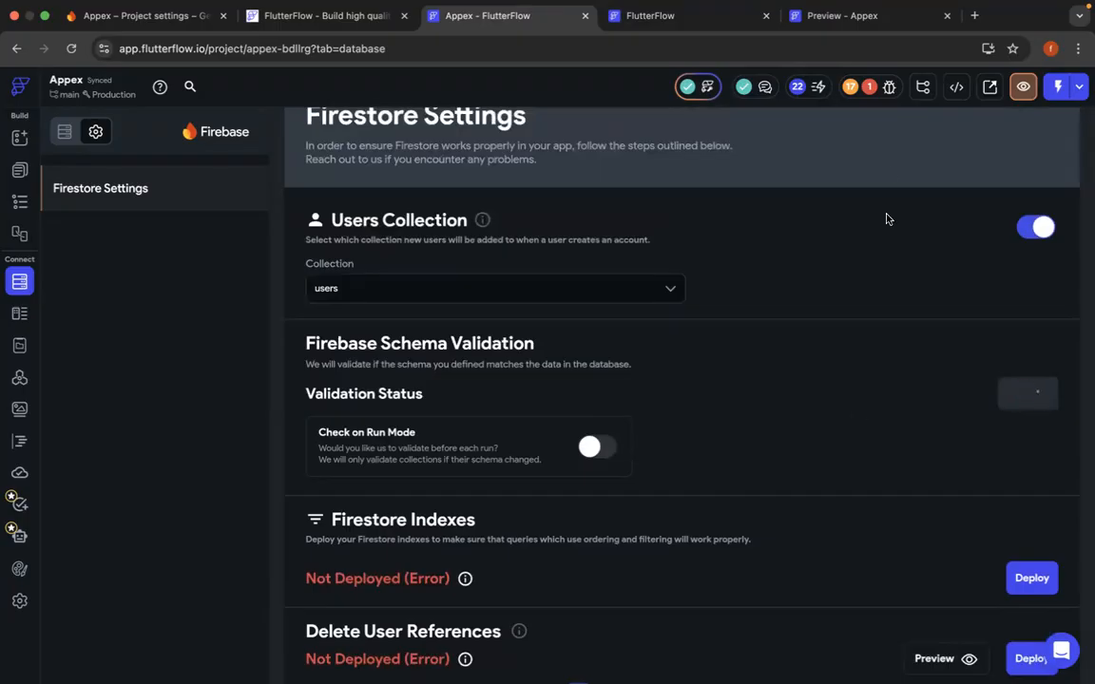
- Check the project's remaining errors and read the failure details of the Firestore Indexes deployment
{"action": "left_click", "coordinate": [868, 86]}
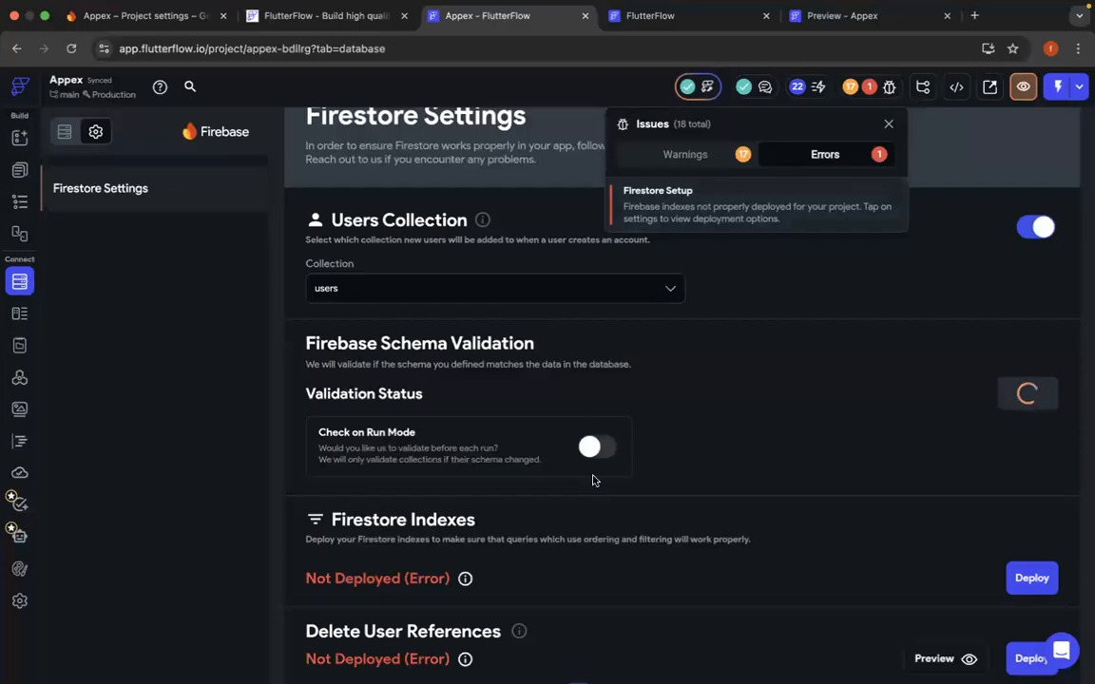
{"action": "left_click", "coordinate": [785, 453]}
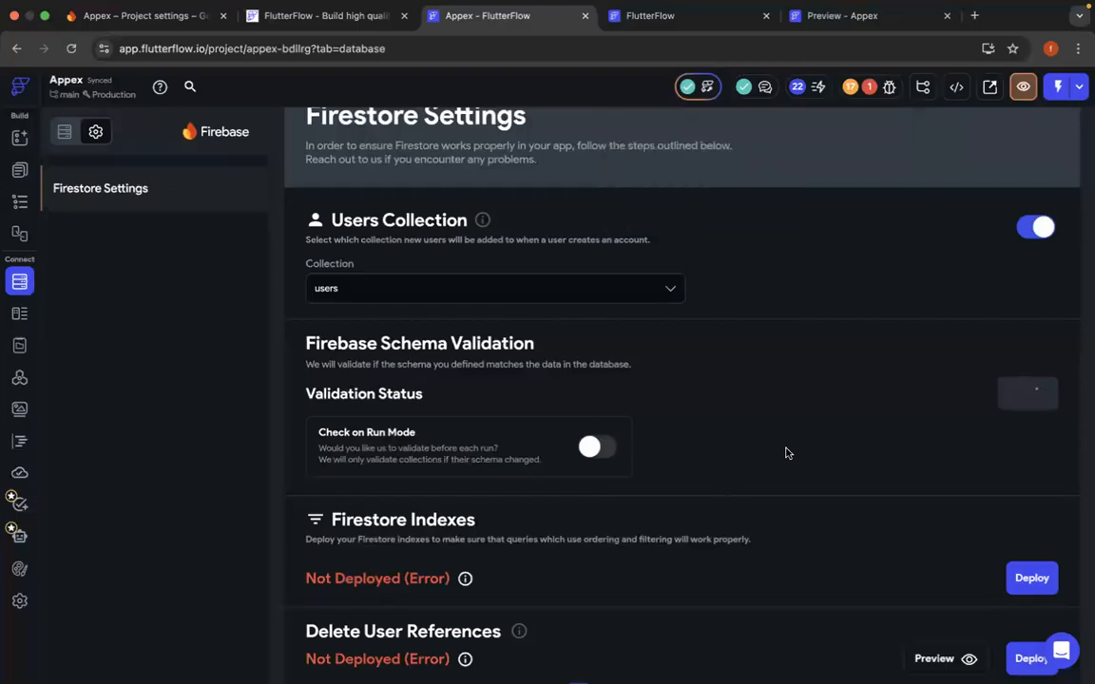
{"action": "scroll", "coordinate": [782, 322], "scroll_direction": "up", "scroll_amount": 1}
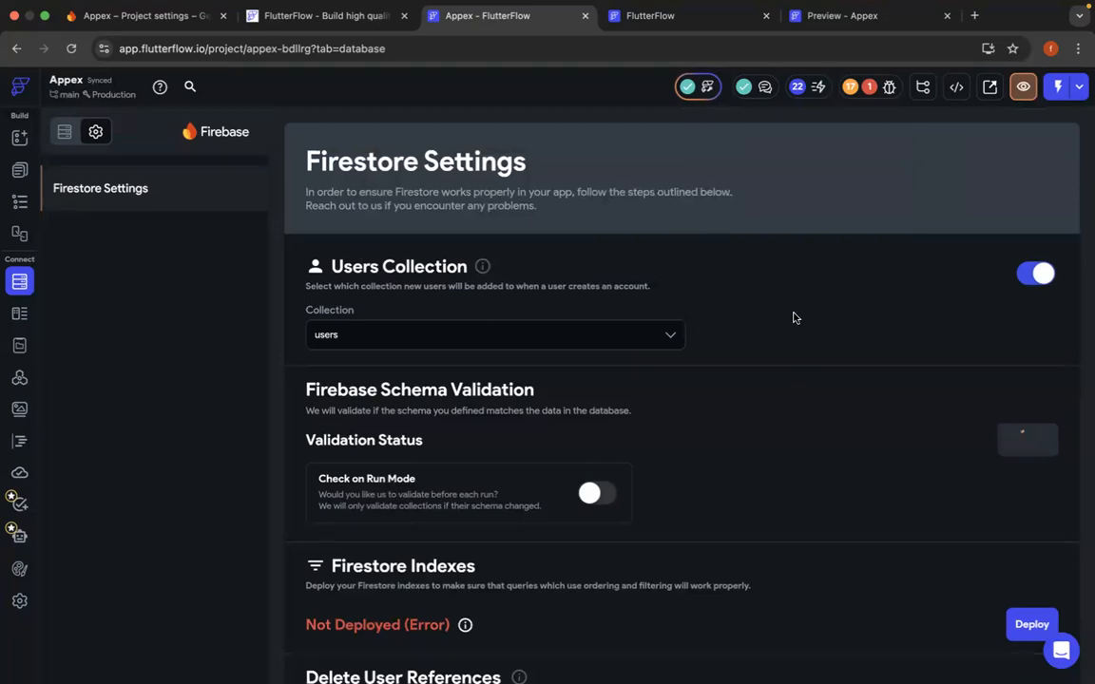
{"action": "scroll", "coordinate": [747, 432], "scroll_direction": "down", "scroll_amount": 3}
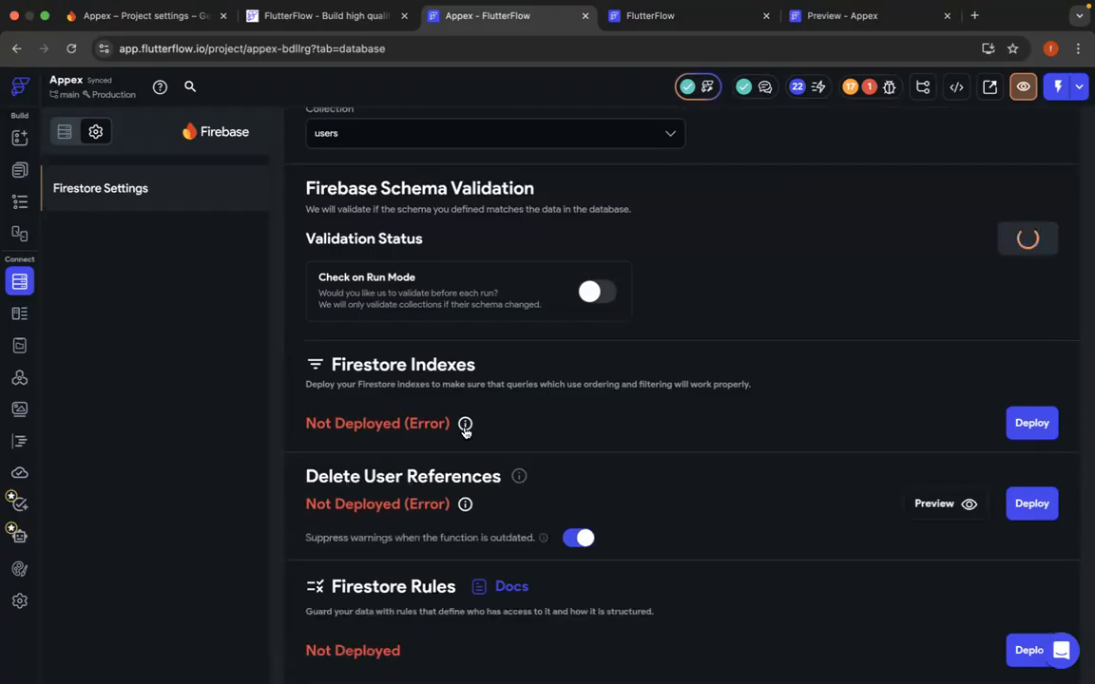
{"action": "left_click", "coordinate": [465, 425]}
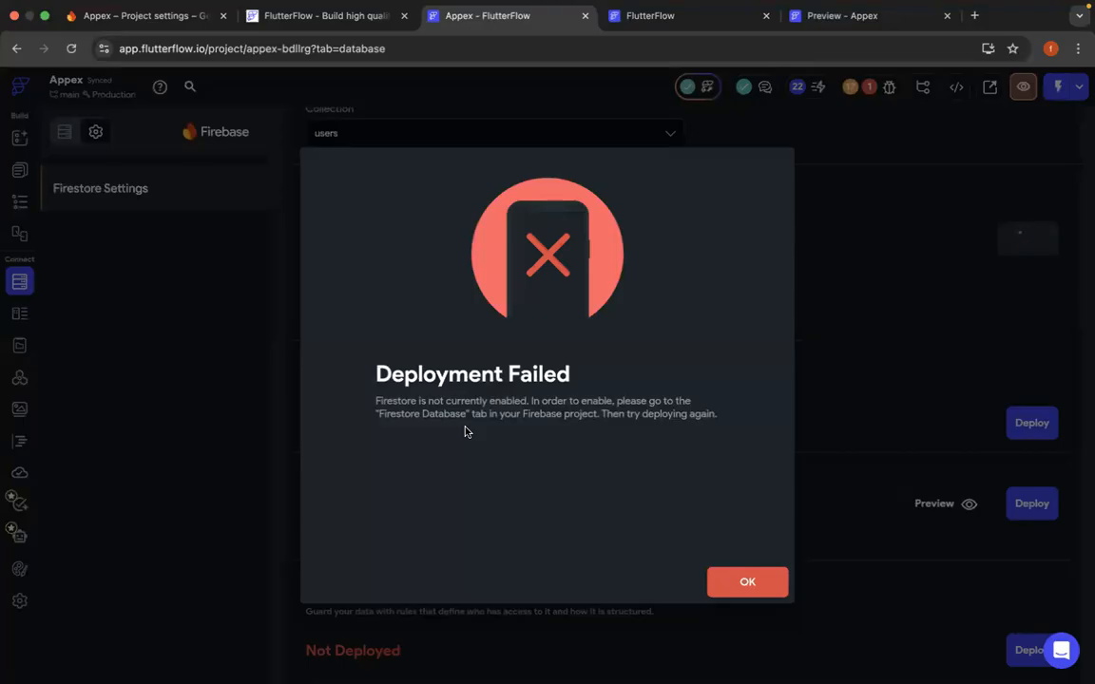
{"action": "left_click", "coordinate": [736, 580]}
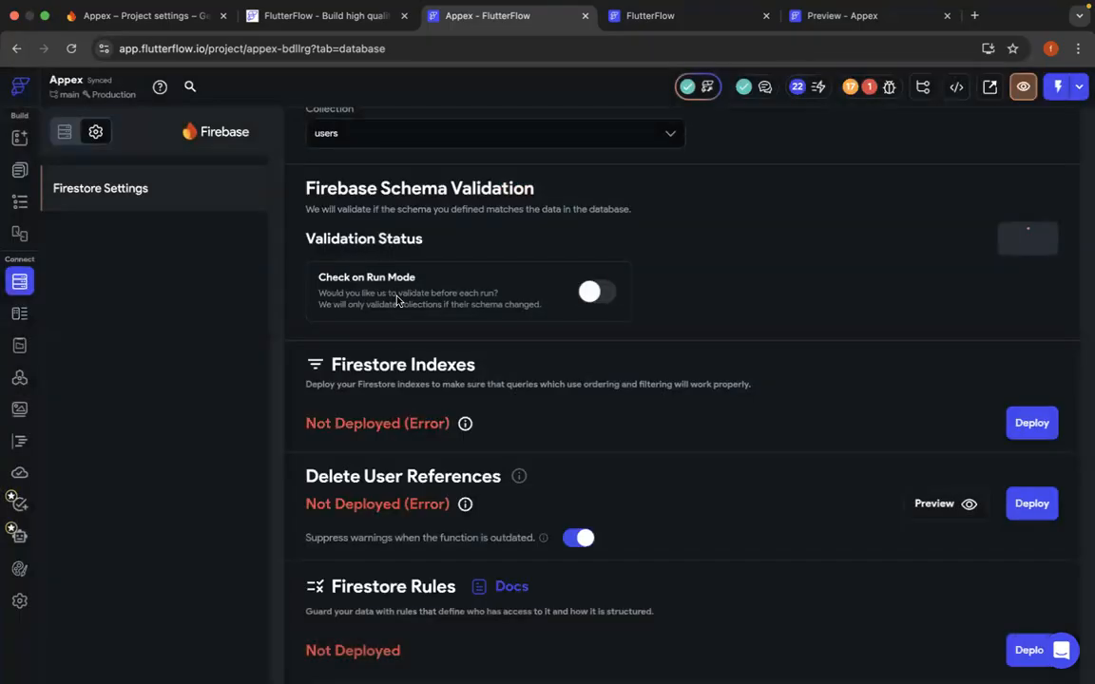
- Switch to the Firebase console and create a Standard edition Firestore database in nam5 (United States), starting in test mode
{"action": "left_click", "coordinate": [185, 16]}
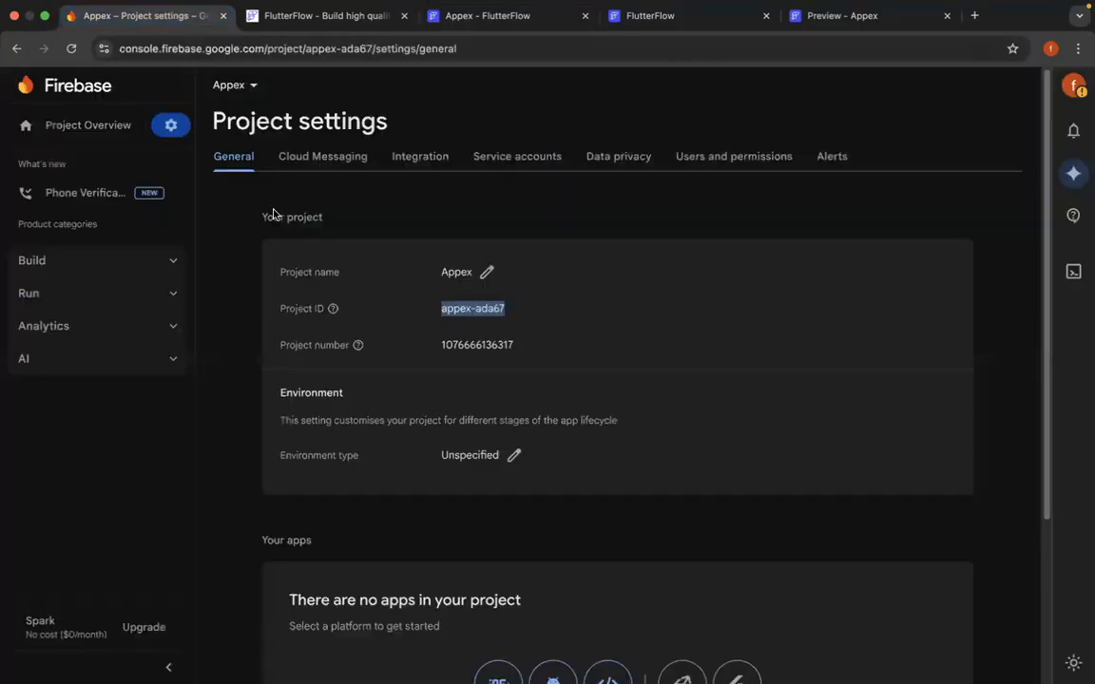
{"action": "left_click", "coordinate": [103, 264]}
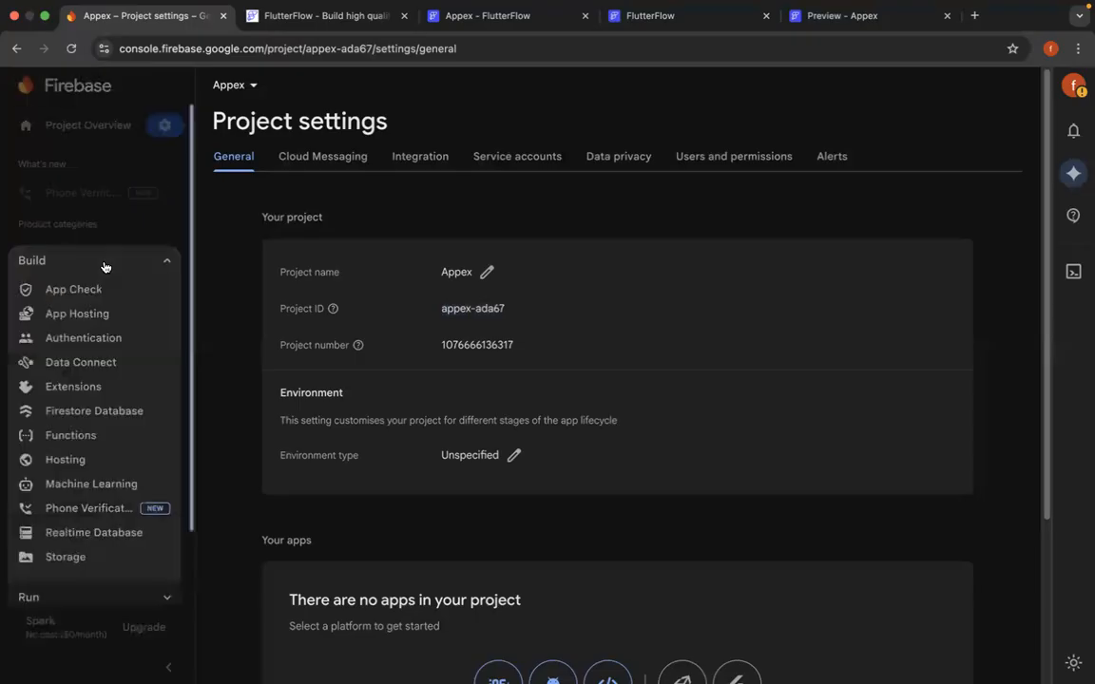
{"action": "left_click", "coordinate": [95, 416]}
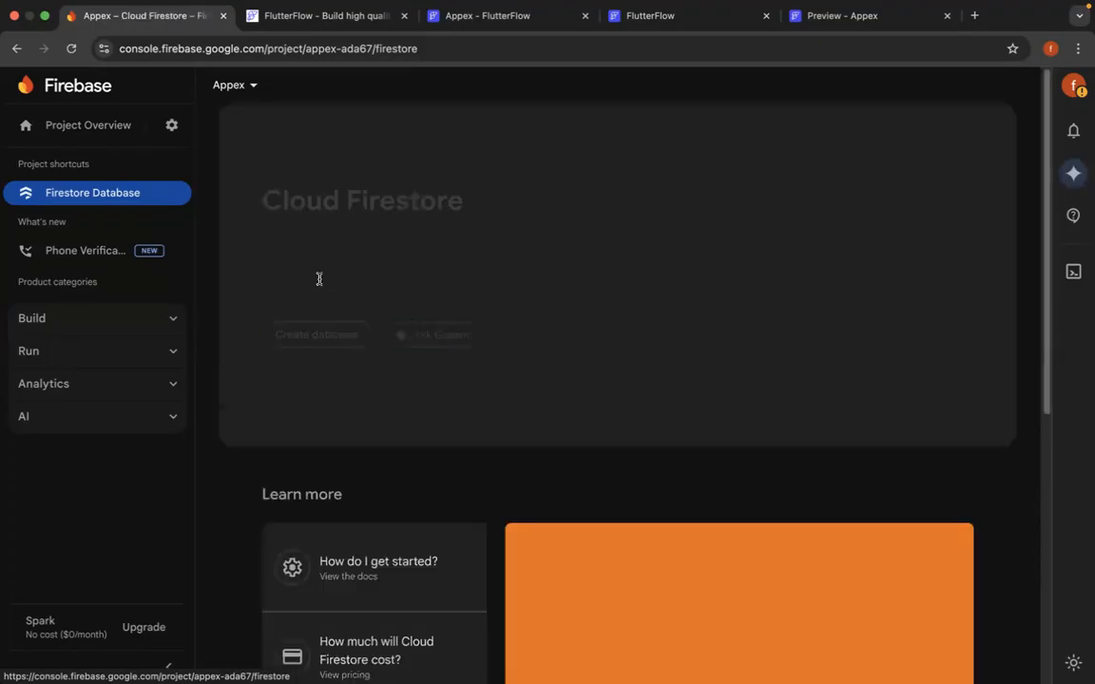
{"action": "left_click", "coordinate": [318, 340]}
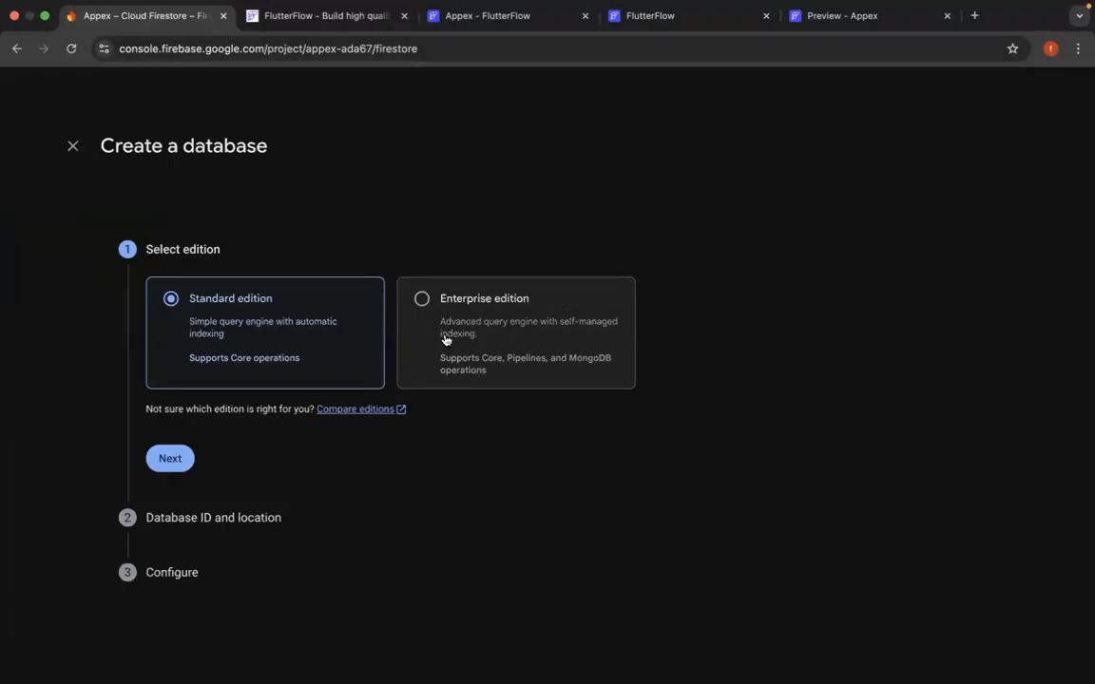
{"action": "left_click", "coordinate": [169, 460]}
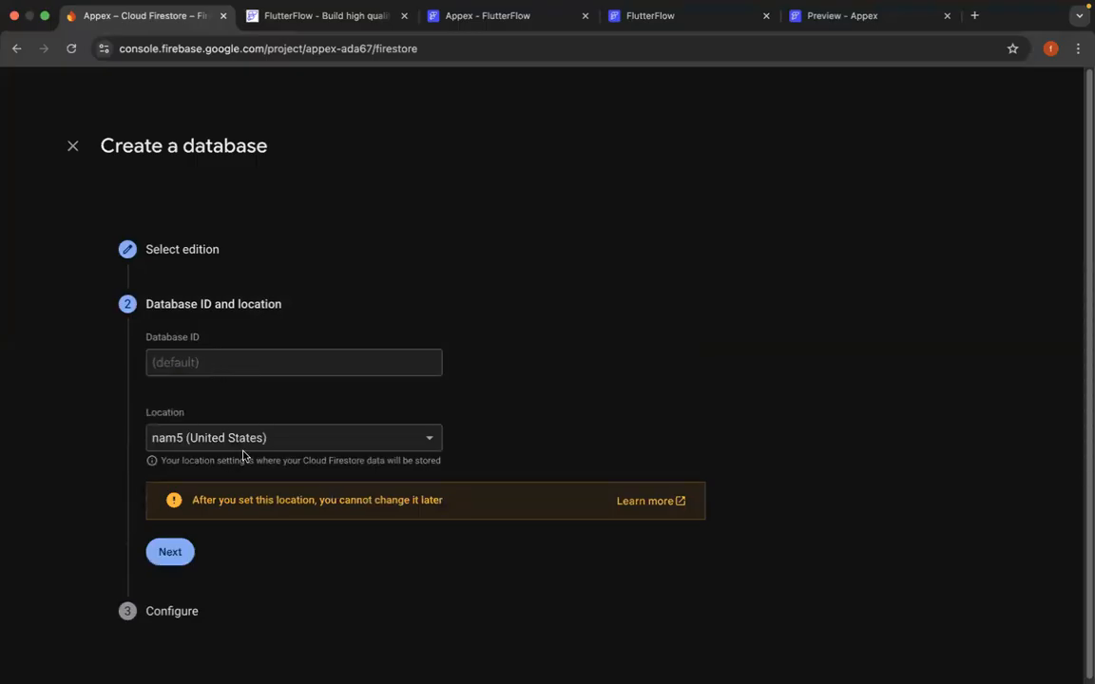
{"action": "left_click", "coordinate": [171, 553]}
{"action": "scroll", "coordinate": [187, 561], "scroll_direction": "down", "scroll_amount": 1}
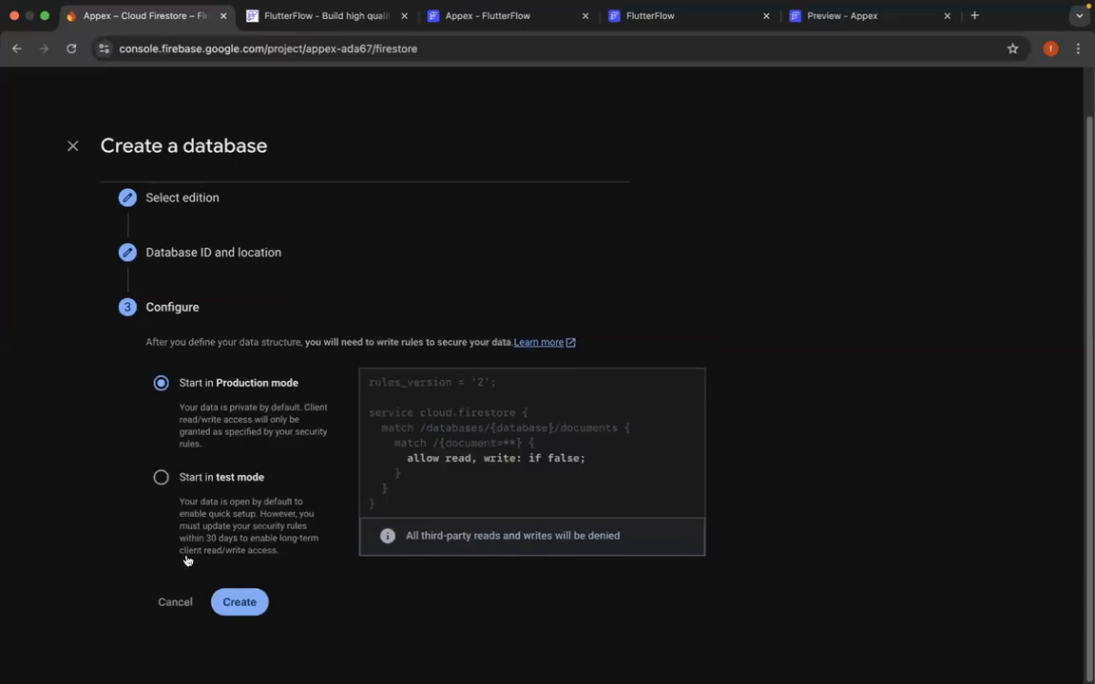
{"action": "left_click", "coordinate": [160, 479]}
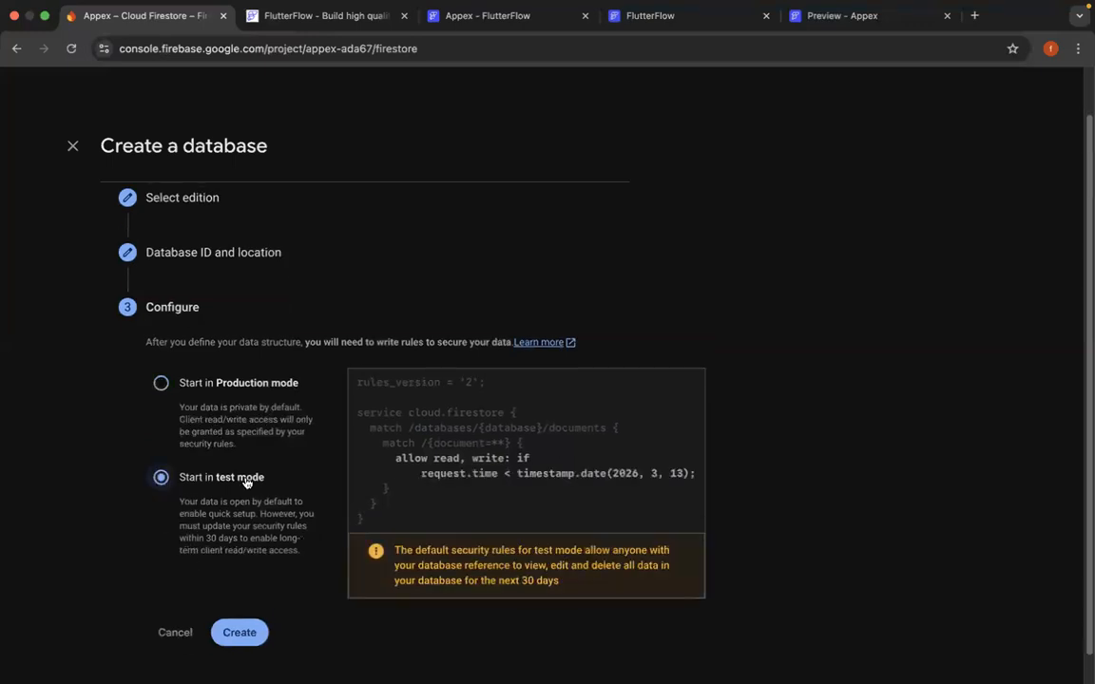
{"action": "left_click", "coordinate": [248, 637]}
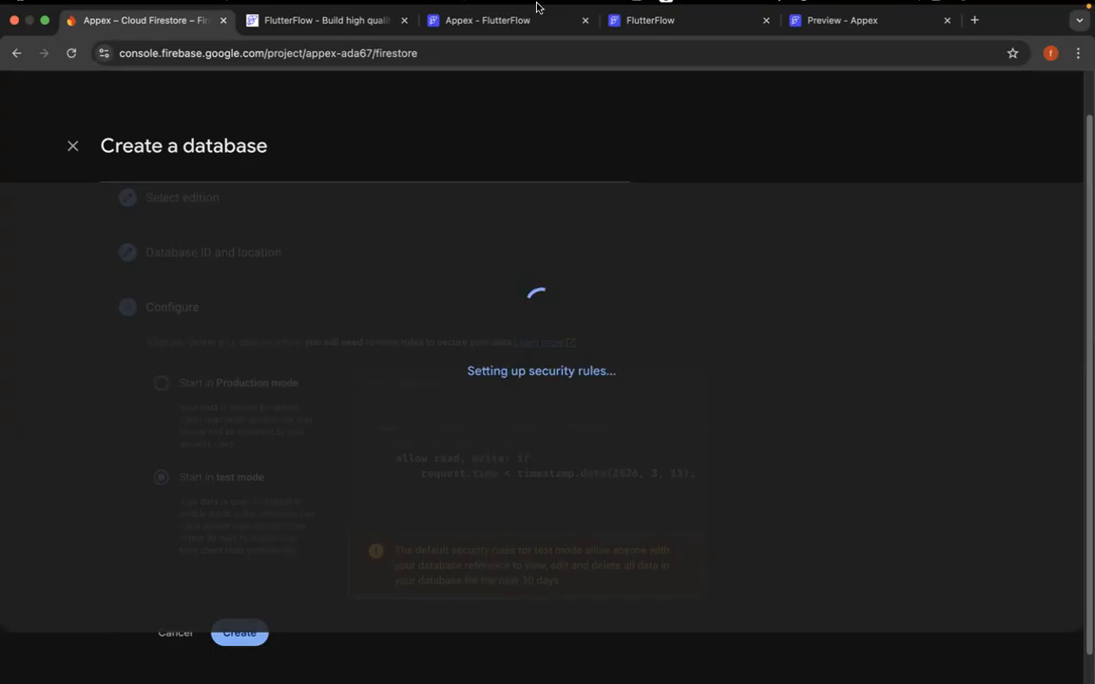
{"action": "mouse_move", "coordinate": [539, 8]}
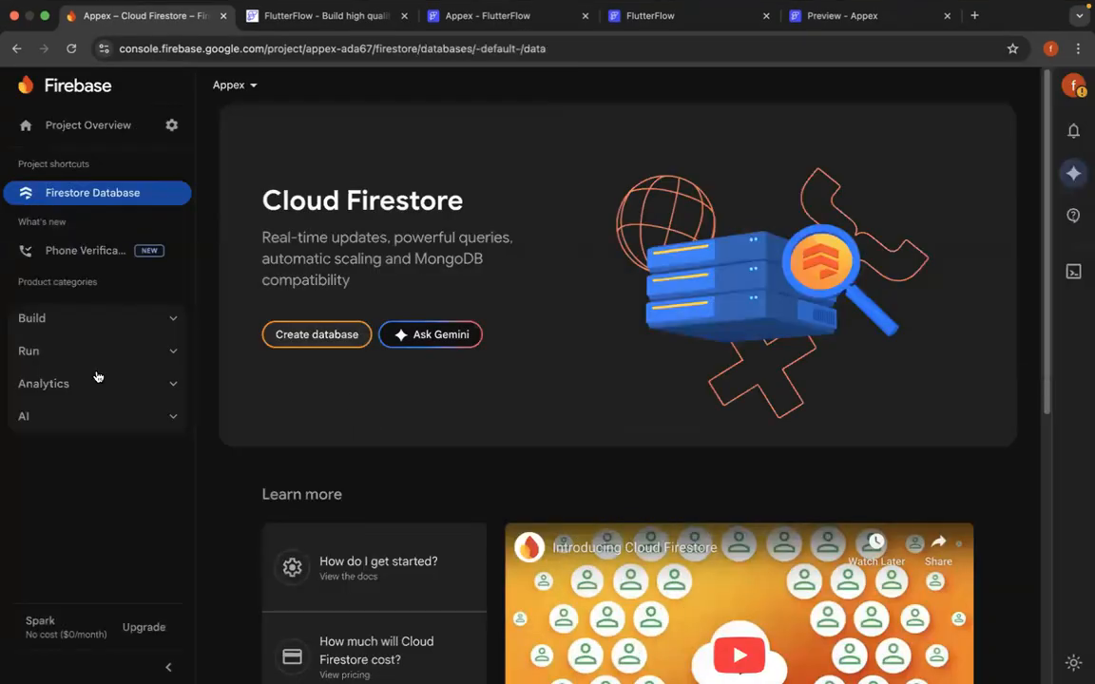
- Set up Authentication for the Firebase project and enable the Email/Password sign-in provider
{"action": "left_click", "coordinate": [65, 328]}
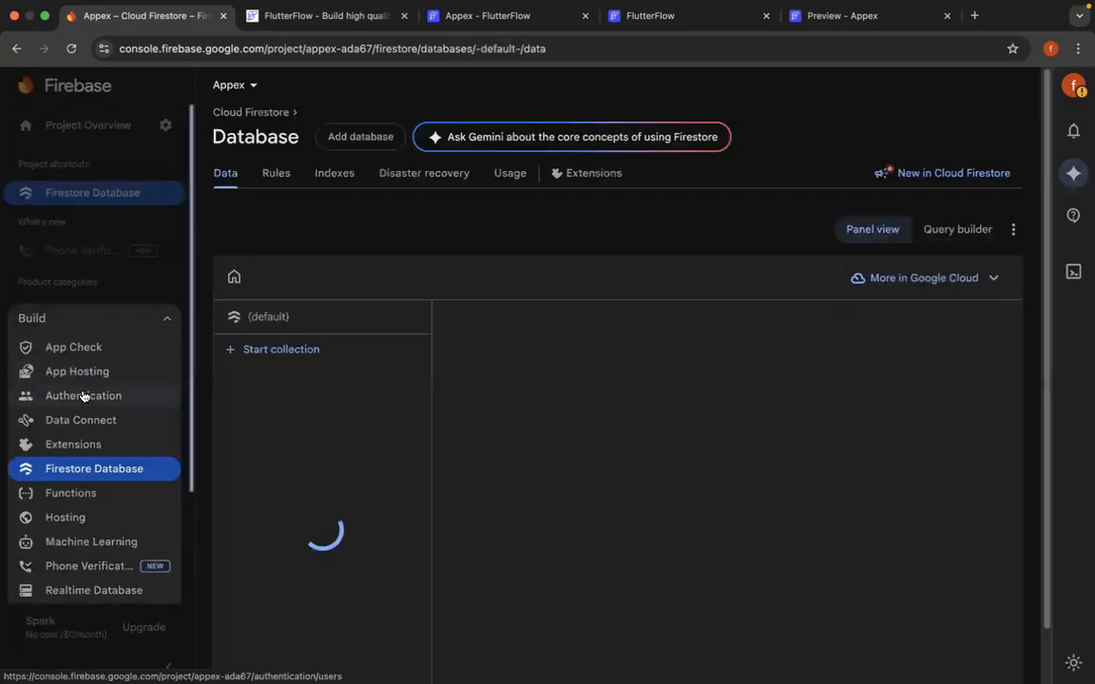
{"action": "left_click", "coordinate": [83, 397]}
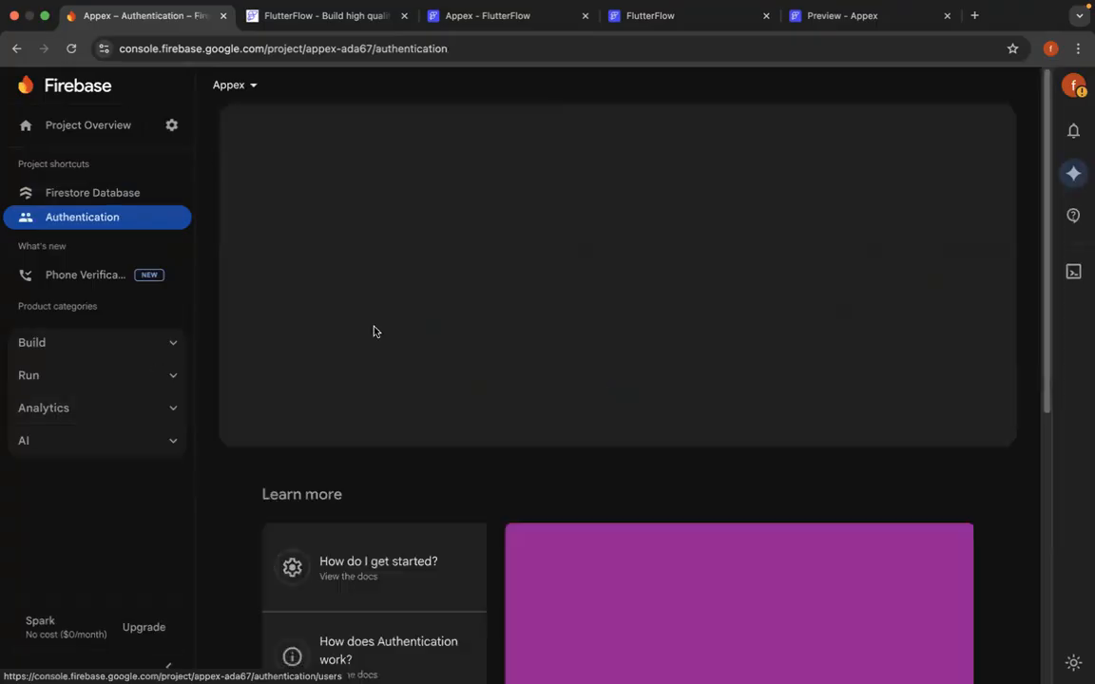
{"action": "left_click", "coordinate": [306, 332]}
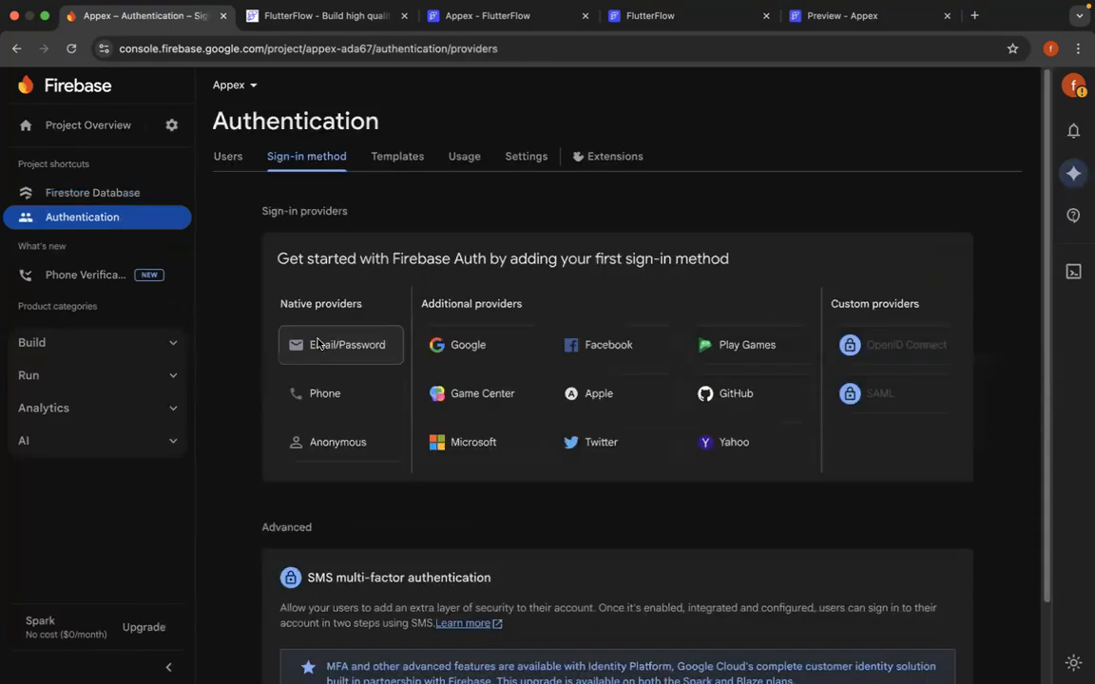
{"action": "left_click", "coordinate": [309, 345]}
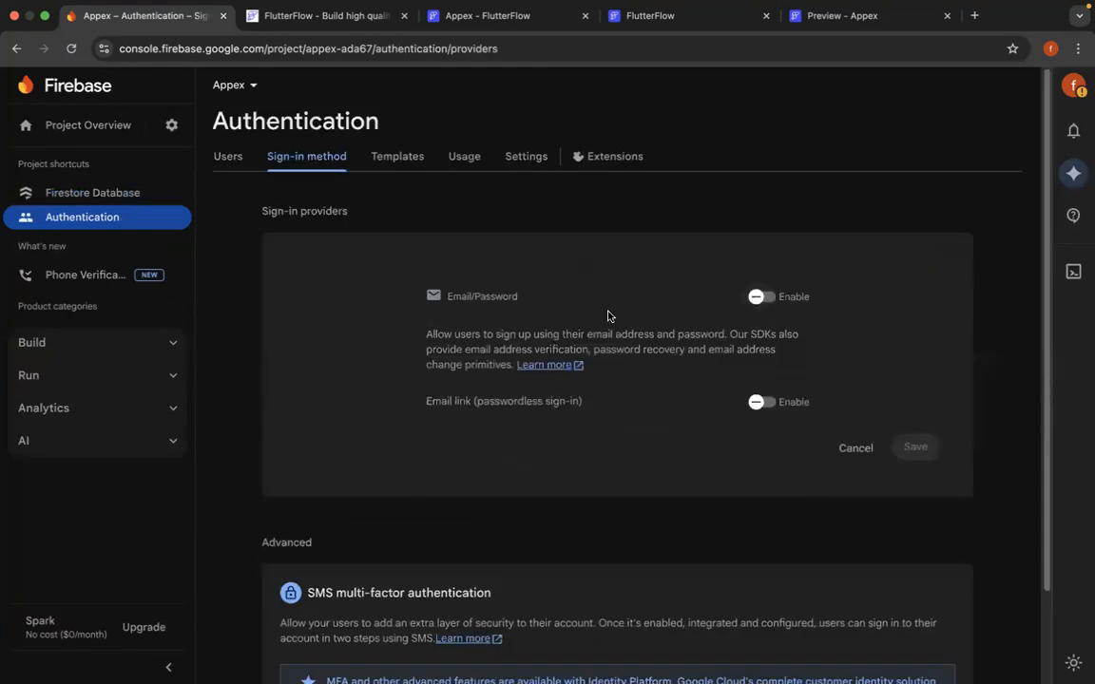
{"action": "left_click", "coordinate": [757, 298]}
{"action": "left_click", "coordinate": [914, 447]}
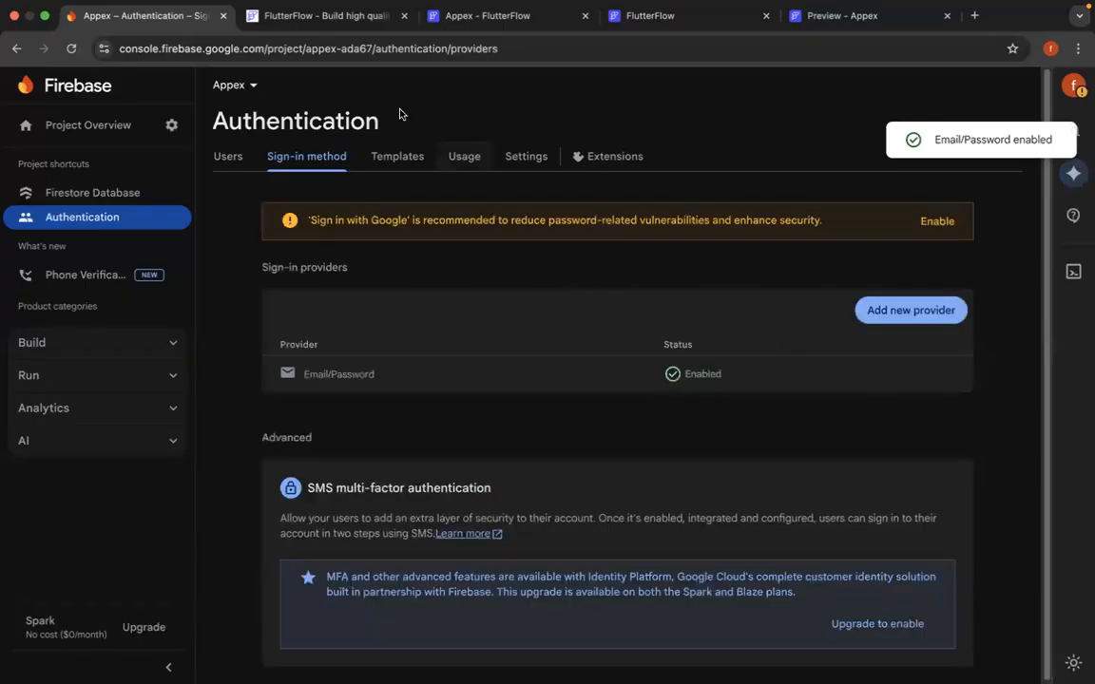
- Switch back to the Appex project in FlutterFlow, deploy the Firestore indexes, and try to deploy the Delete User References function
{"action": "left_click", "coordinate": [470, 23]}
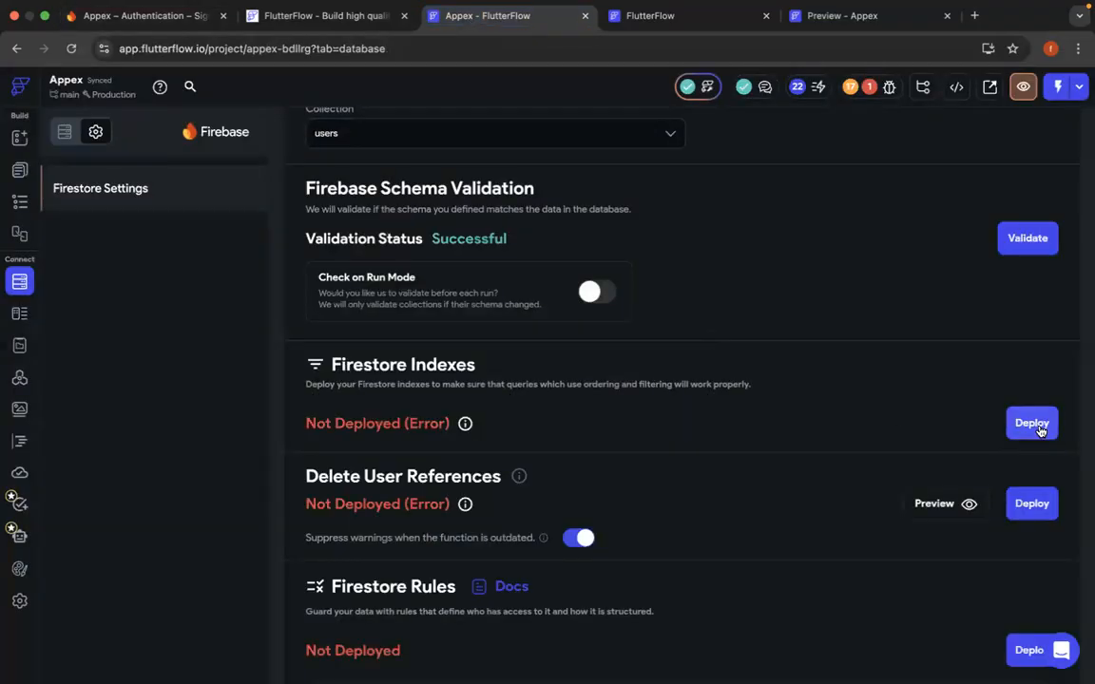
{"action": "left_click", "coordinate": [1037, 427]}
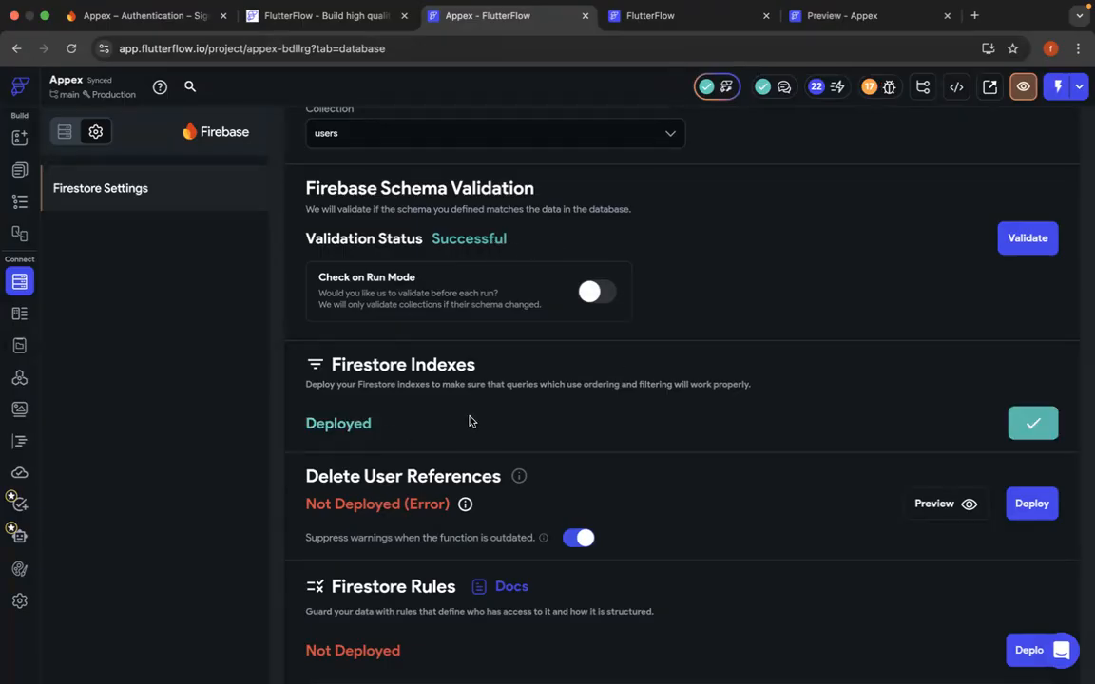
{"action": "scroll", "coordinate": [469, 420], "scroll_direction": "down", "scroll_amount": 2}
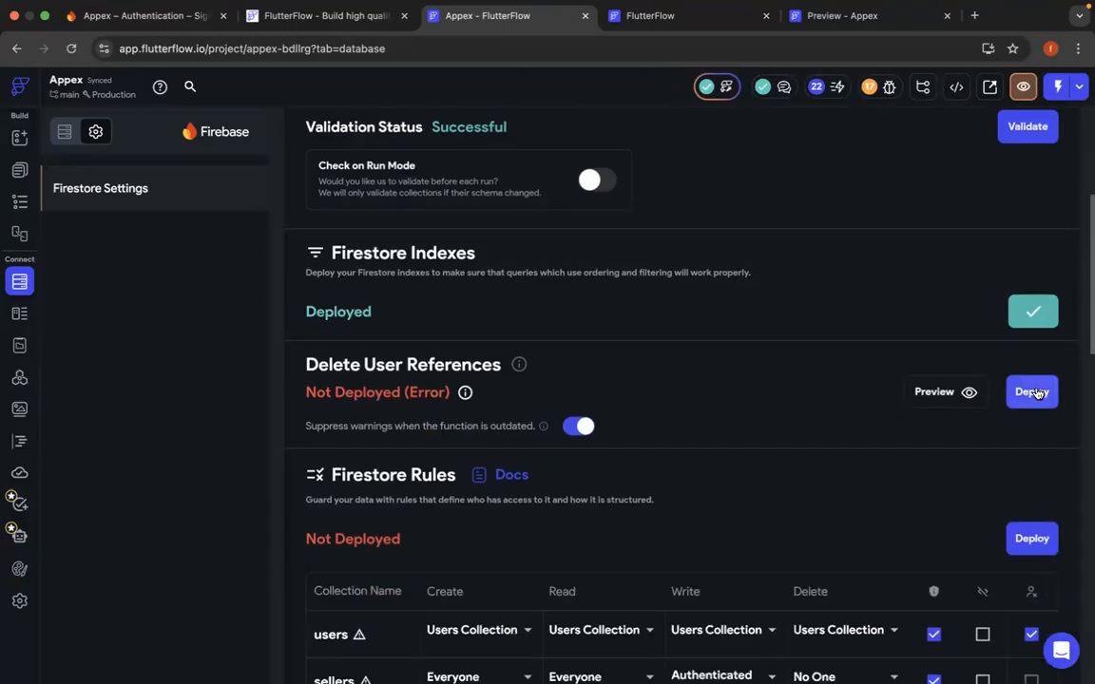
{"action": "left_click", "coordinate": [1034, 388]}
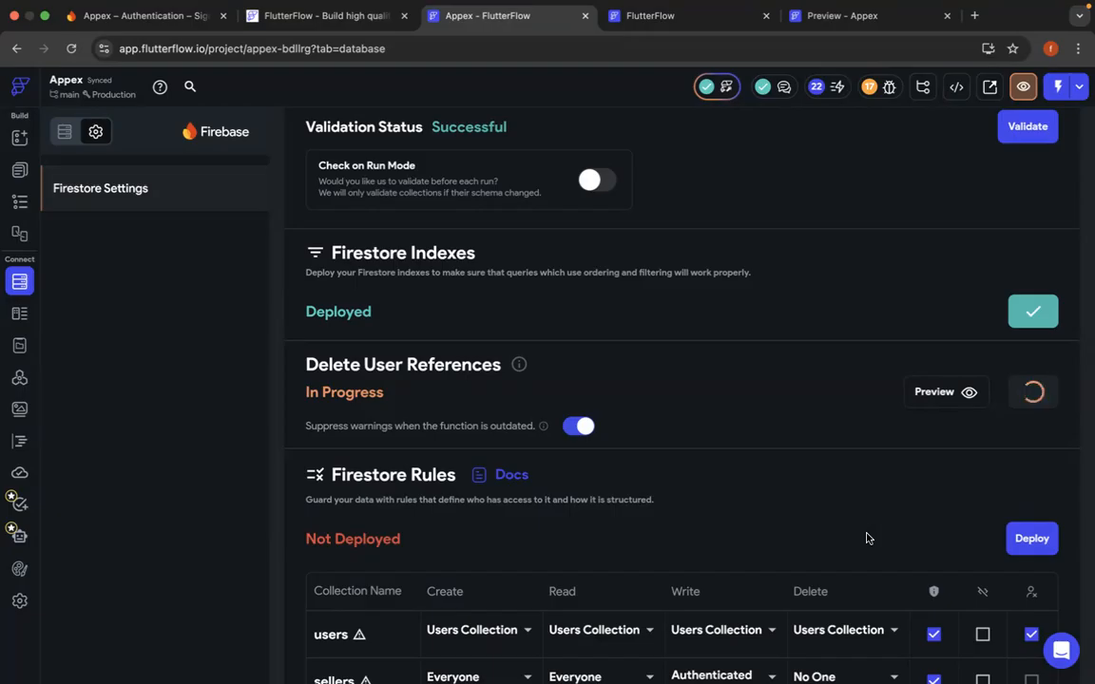
- Review the Firestore rules changes for the project's collections and deploy them
{"action": "scroll", "coordinate": [867, 539], "scroll_direction": "down", "scroll_amount": 3}
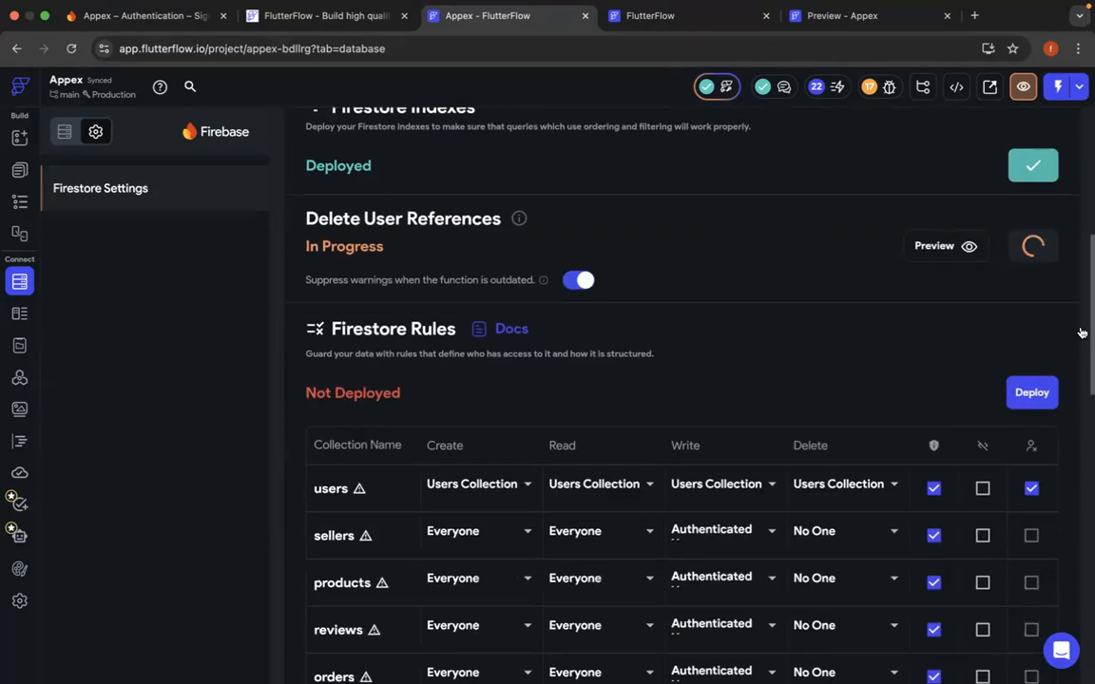
{"action": "left_click", "coordinate": [1031, 398]}
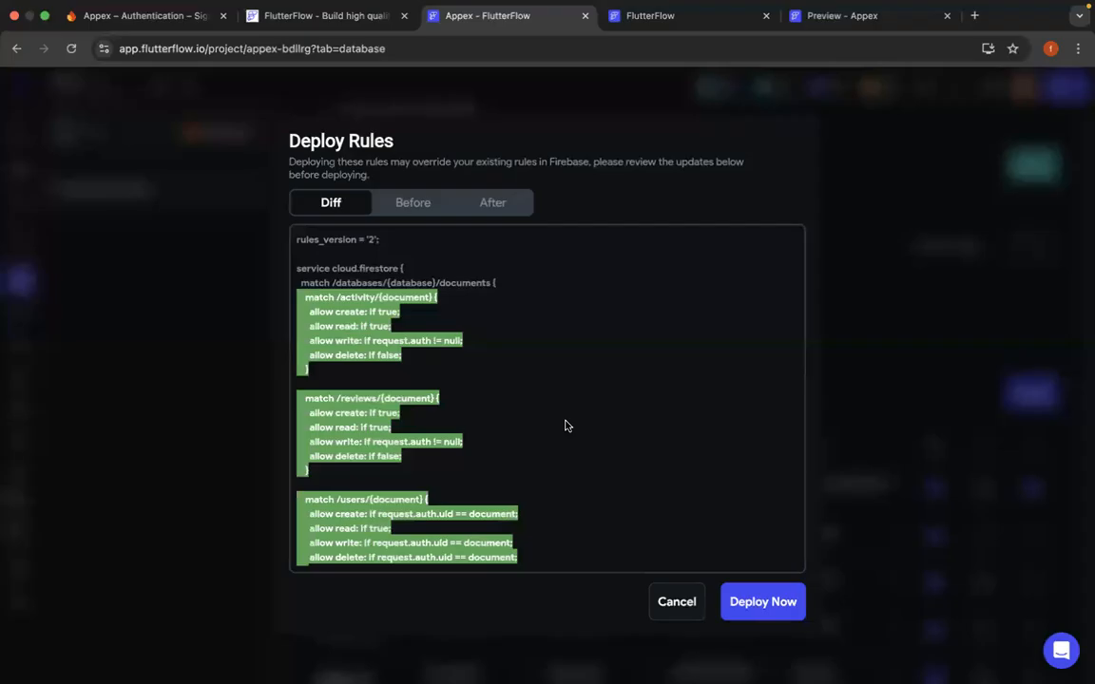
{"action": "scroll", "coordinate": [565, 424], "scroll_direction": "down", "scroll_amount": 5}
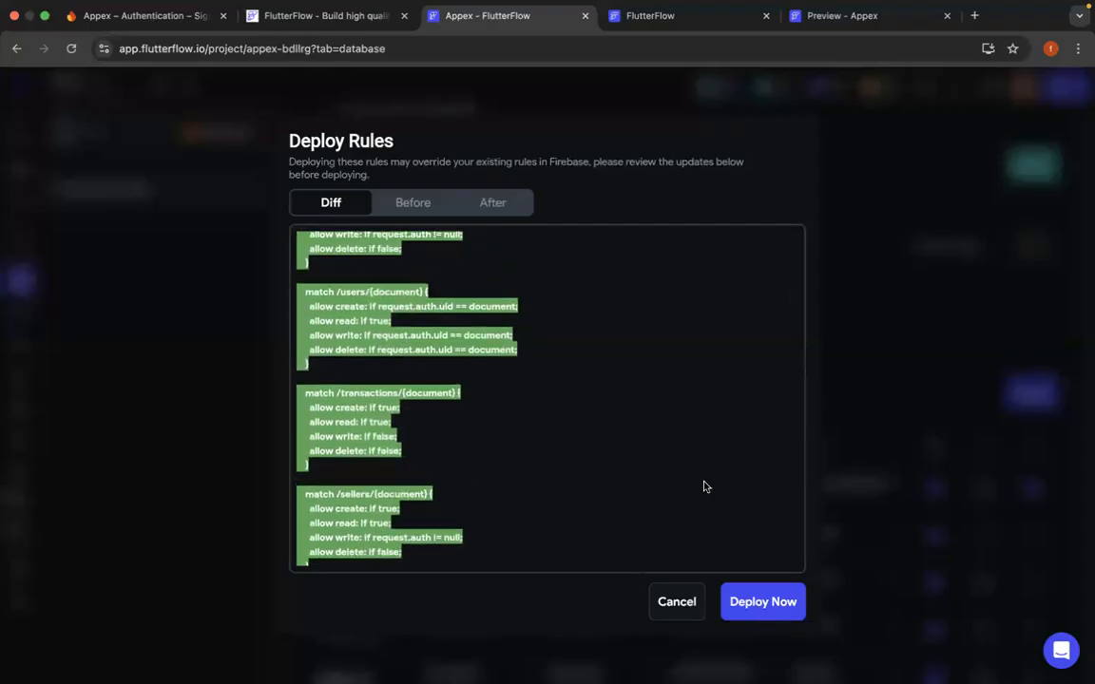
{"action": "left_click", "coordinate": [751, 602]}
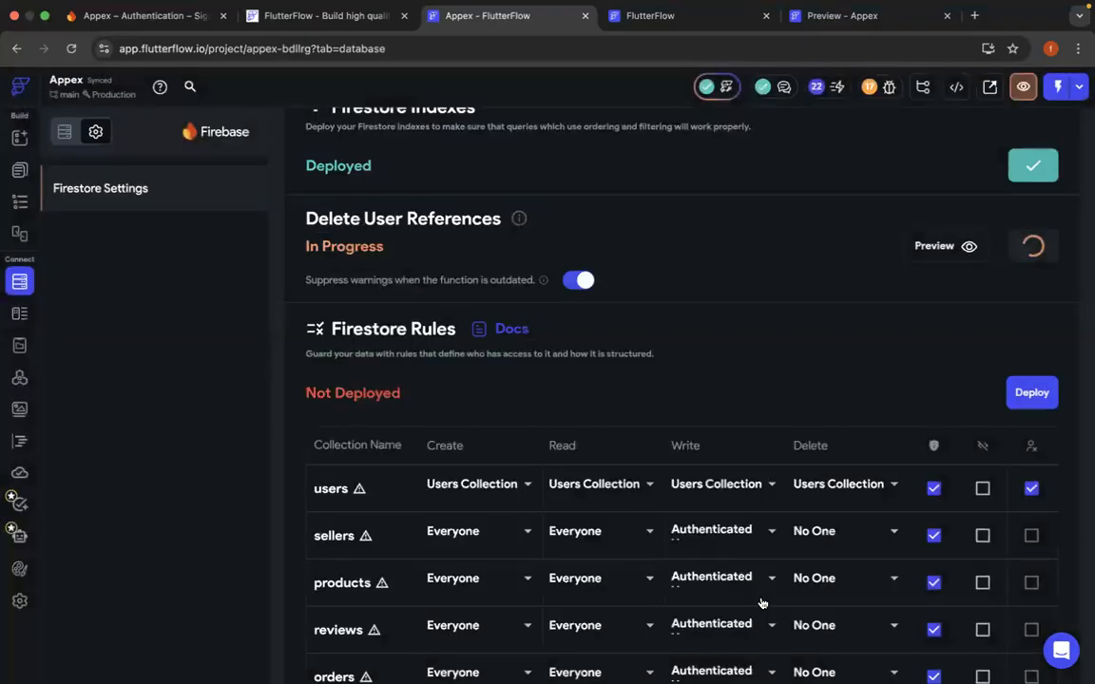
- Review the Firestore database's security rules in the Firebase console and the deployment statuses and collection rules in FlutterFlow
{"action": "left_click", "coordinate": [153, 16]}
{"action": "left_click", "coordinate": [91, 195]}
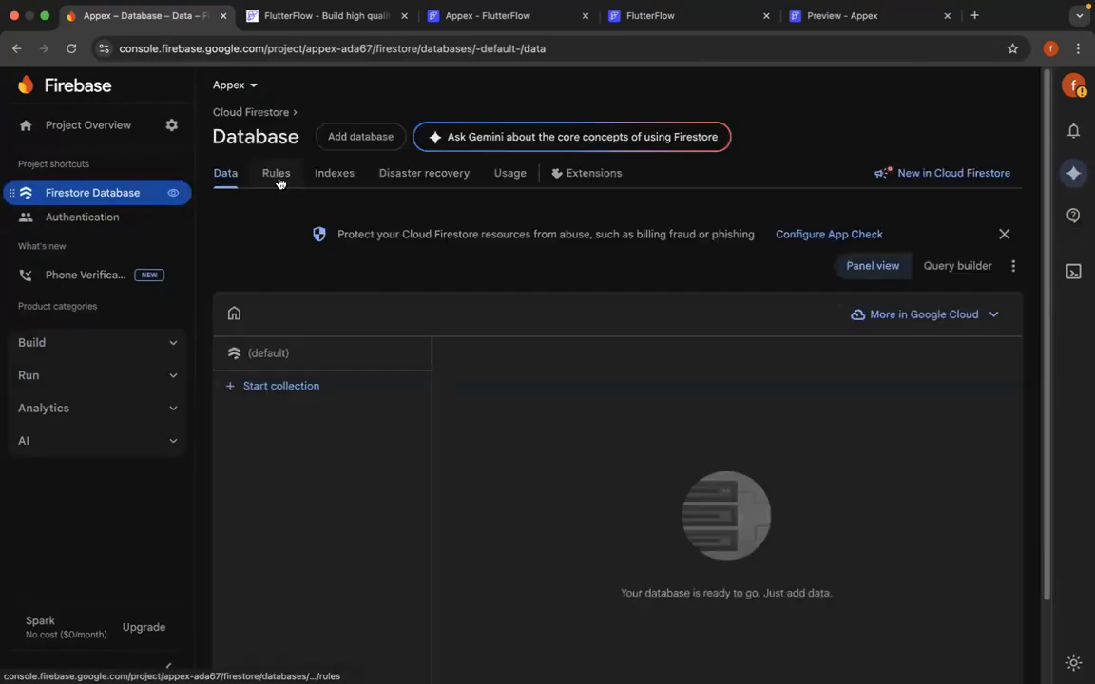
{"action": "left_click", "coordinate": [277, 175]}
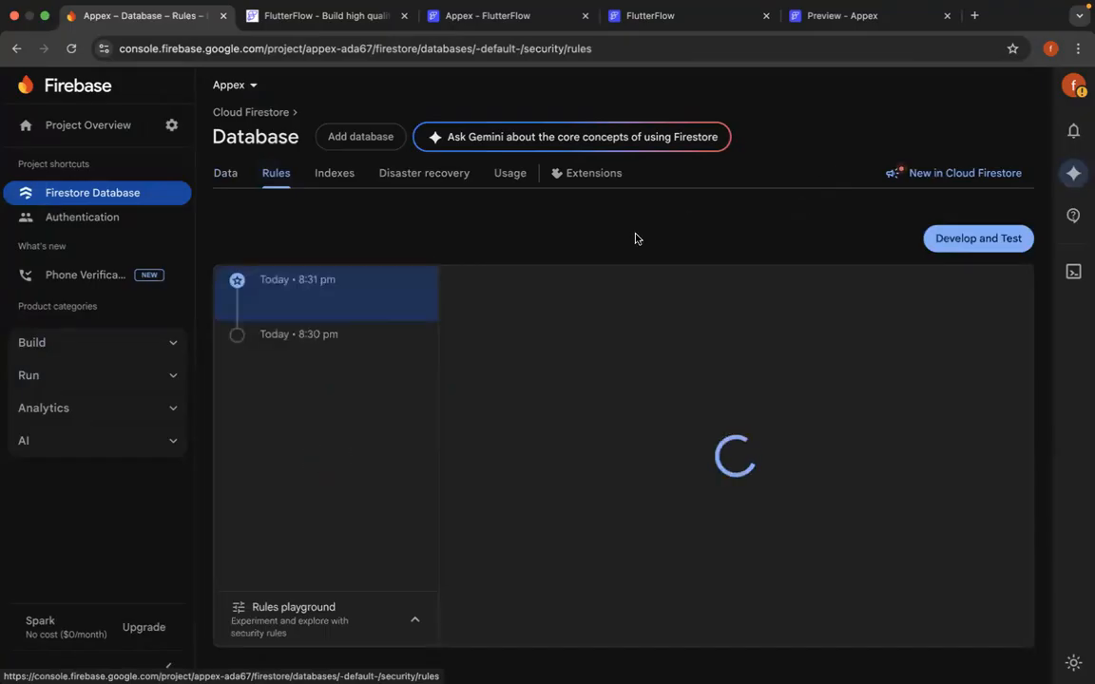
{"action": "left_click", "coordinate": [679, 516]}
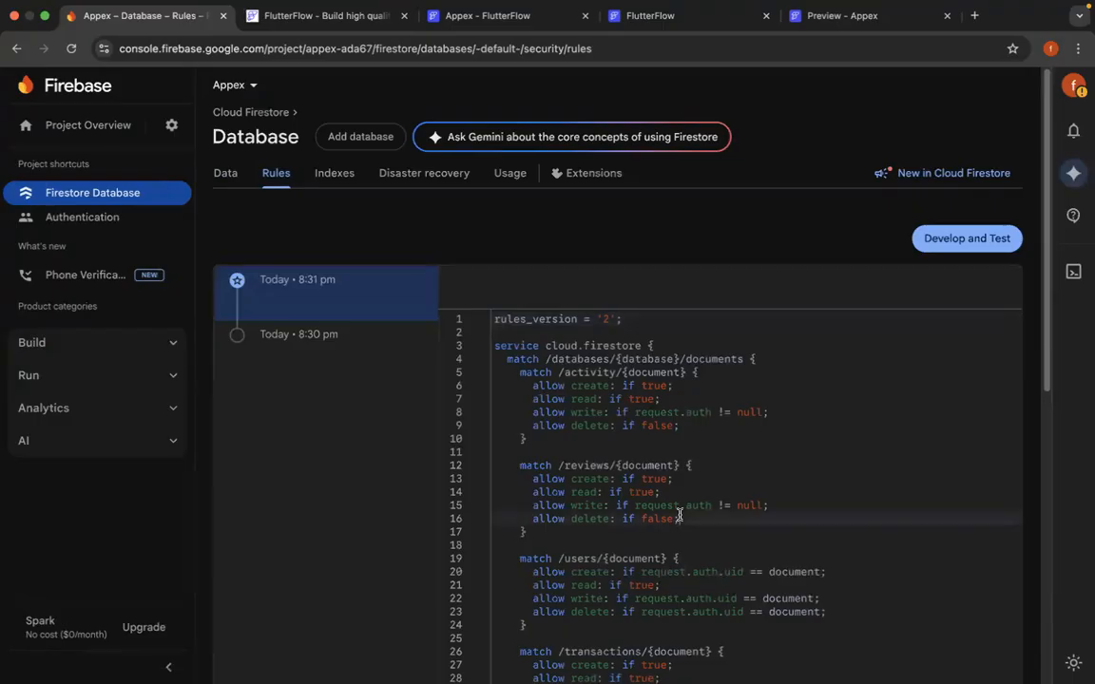
{"action": "scroll", "coordinate": [680, 516], "scroll_direction": "down", "scroll_amount": 10}
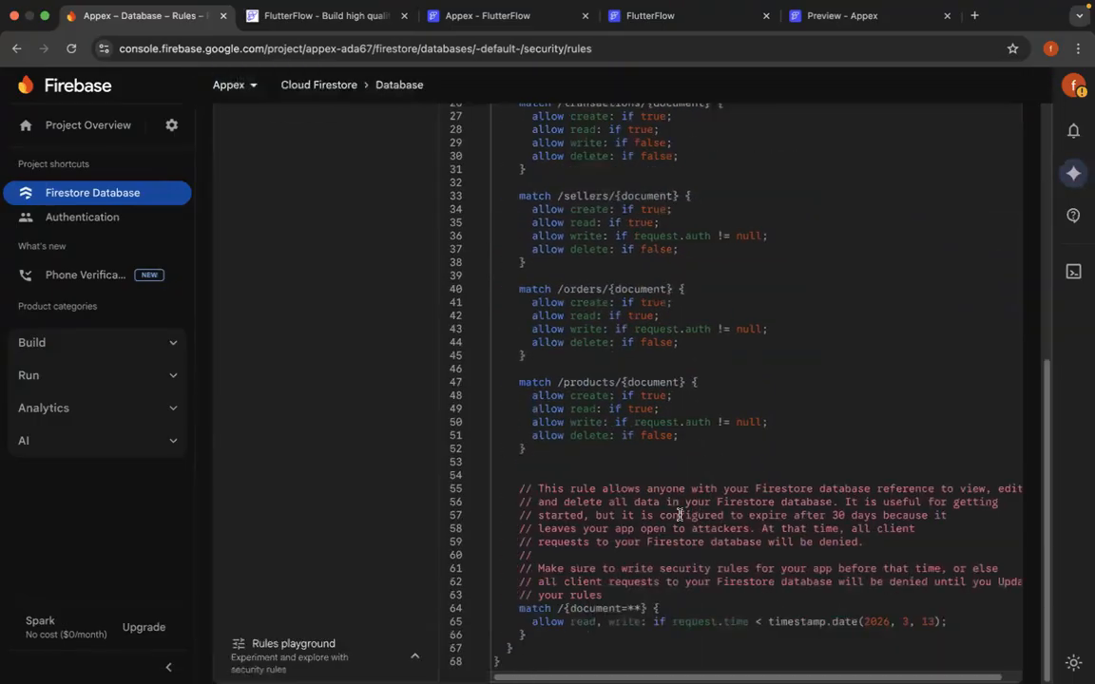
{"action": "scroll", "coordinate": [750, 461], "scroll_direction": "up", "scroll_amount": 10}
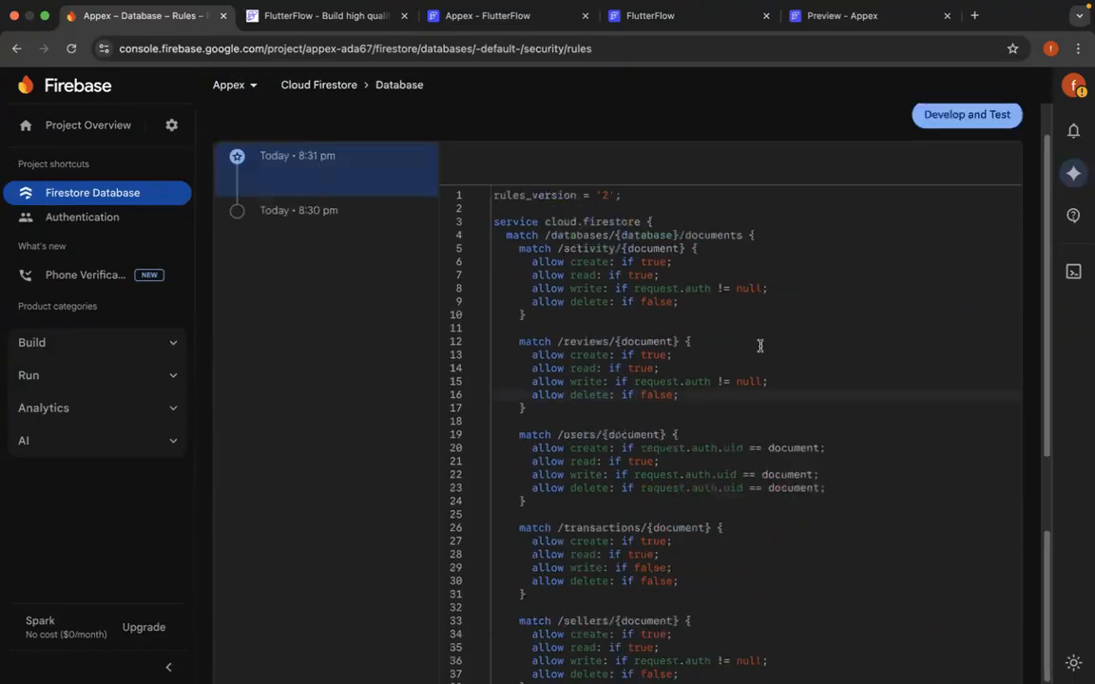
{"action": "left_click", "coordinate": [533, 23]}
{"action": "scroll", "coordinate": [777, 359], "scroll_direction": "up", "scroll_amount": 2}
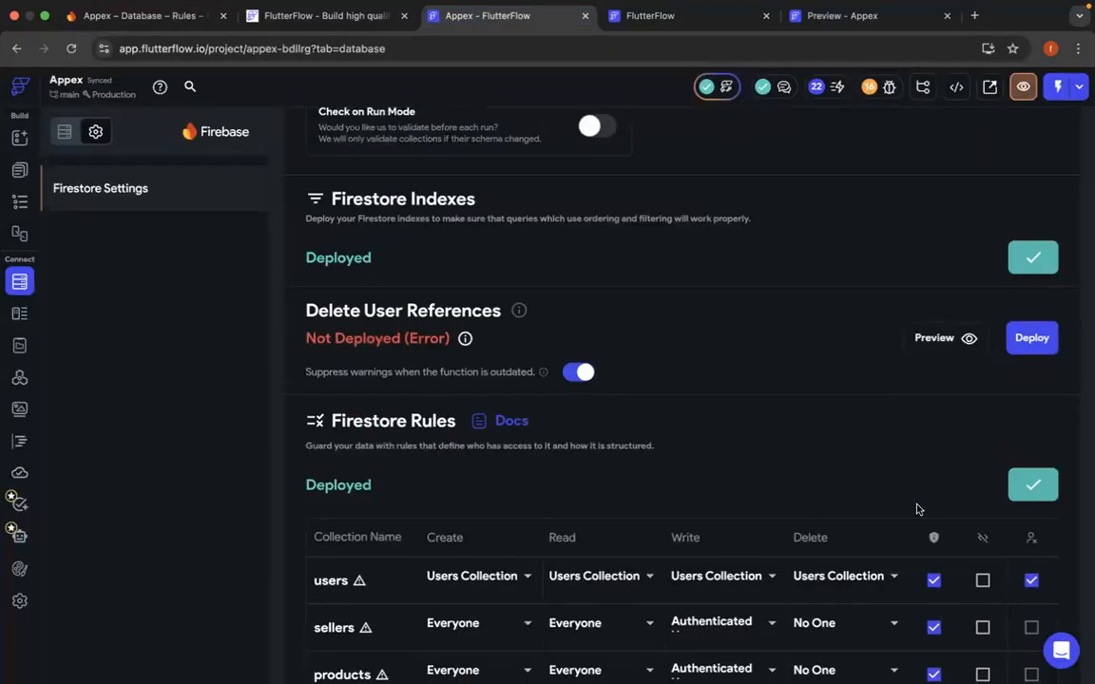
{"action": "scroll", "coordinate": [917, 510], "scroll_direction": "down", "scroll_amount": 7}
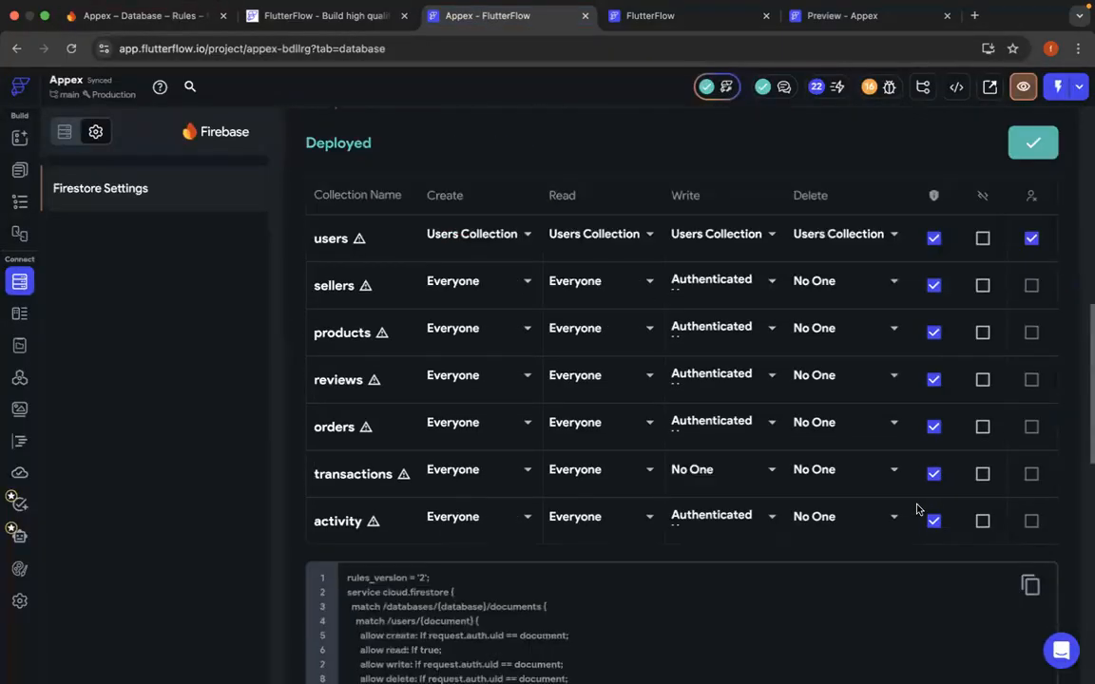
- Disable outdated-function warning suppression for Delete User References, try to deploy the function again, and dismiss the deployment result
{"action": "scroll", "coordinate": [917, 514], "scroll_direction": "down", "scroll_amount": 5}
{"action": "scroll", "coordinate": [917, 518], "scroll_direction": "up", "scroll_amount": 12}
{"action": "scroll", "coordinate": [917, 523], "scroll_direction": "down", "scroll_amount": 5}
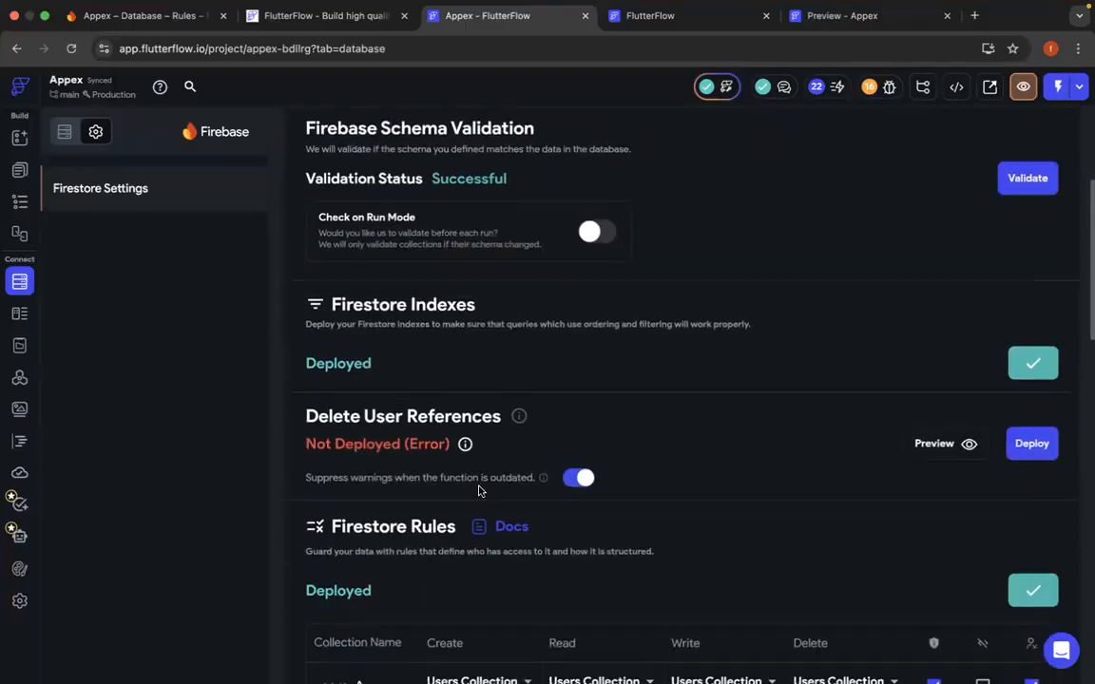
{"action": "left_click", "coordinate": [580, 479]}
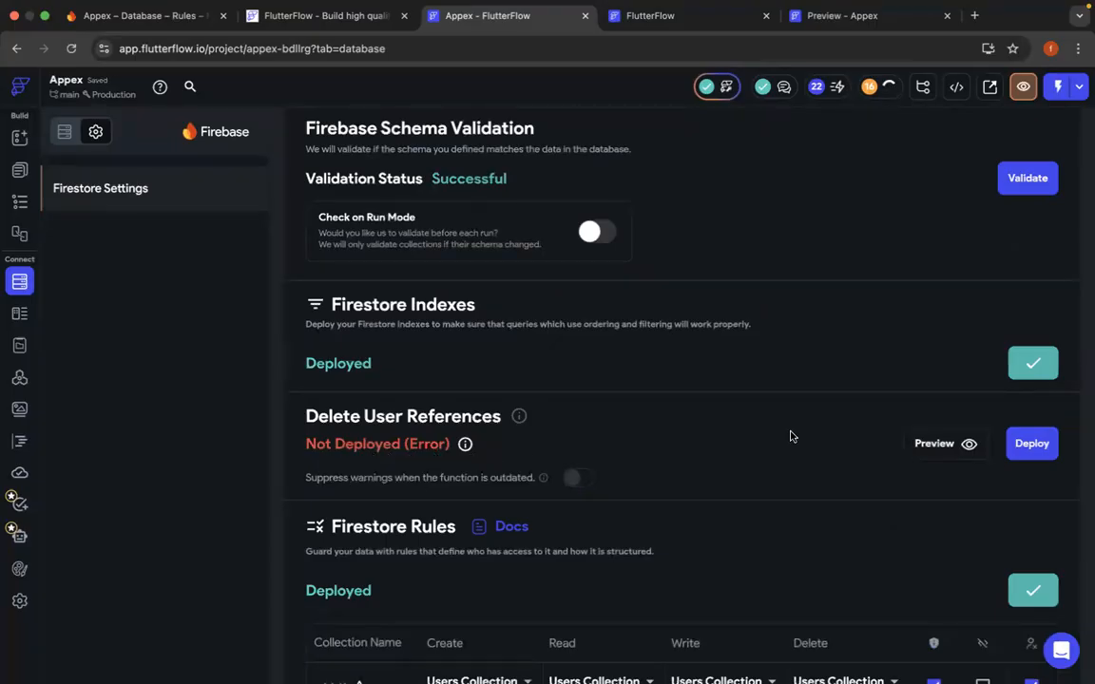
{"action": "left_click", "coordinate": [1045, 456]}
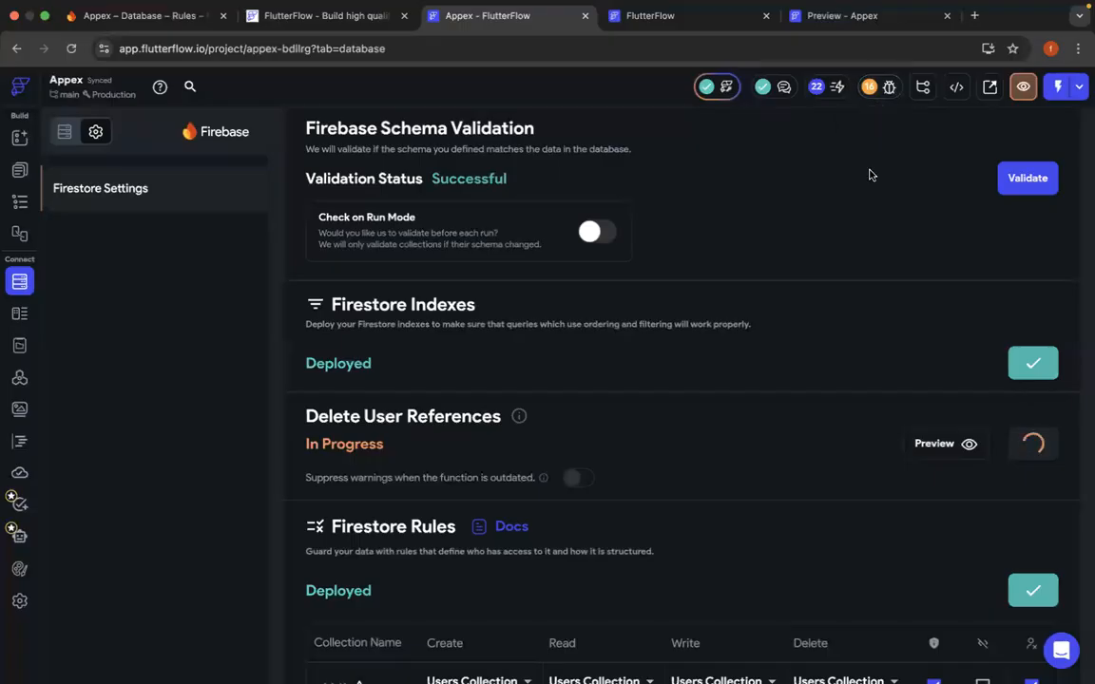
{"action": "scroll", "coordinate": [870, 175], "scroll_direction": "up", "scroll_amount": 5}
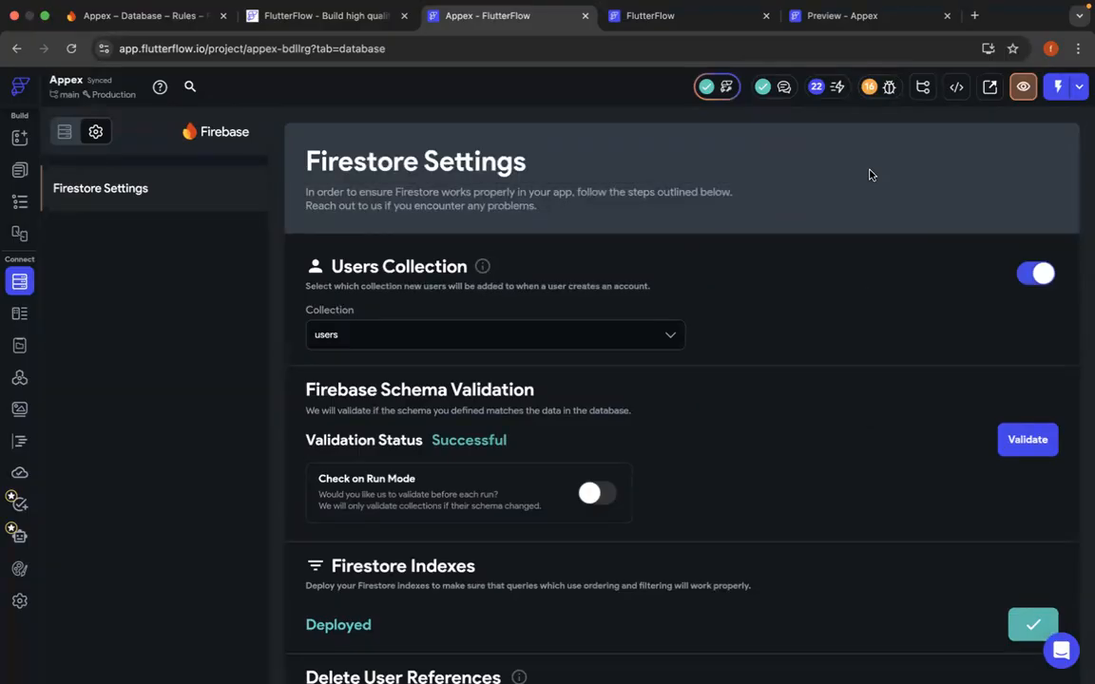
{"action": "scroll", "coordinate": [866, 274], "scroll_direction": "down", "scroll_amount": 4}
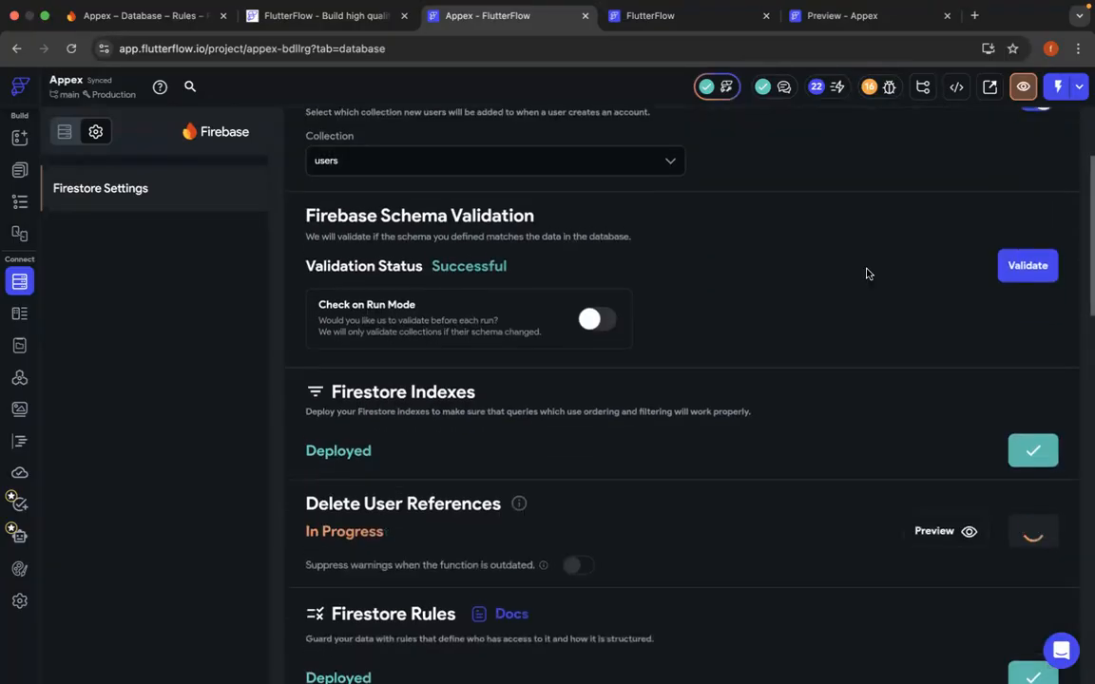
{"action": "scroll", "coordinate": [866, 273], "scroll_direction": "down", "scroll_amount": 2}
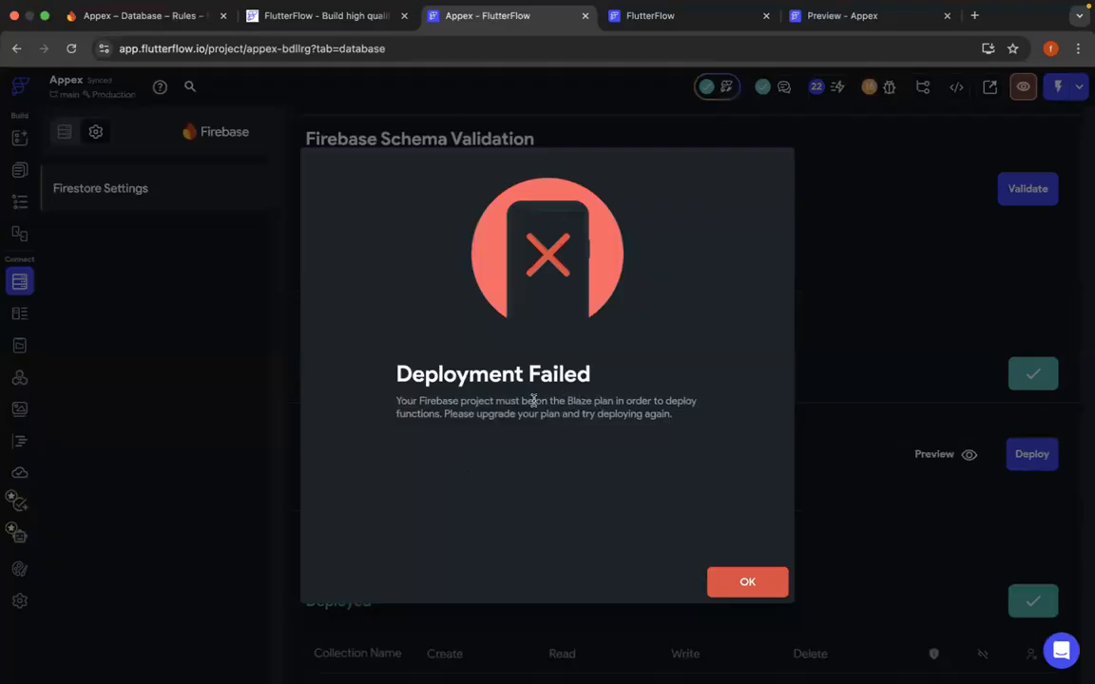
{"action": "left_click_drag", "start_coordinate": [567, 402], "coordinate": [614, 406]}
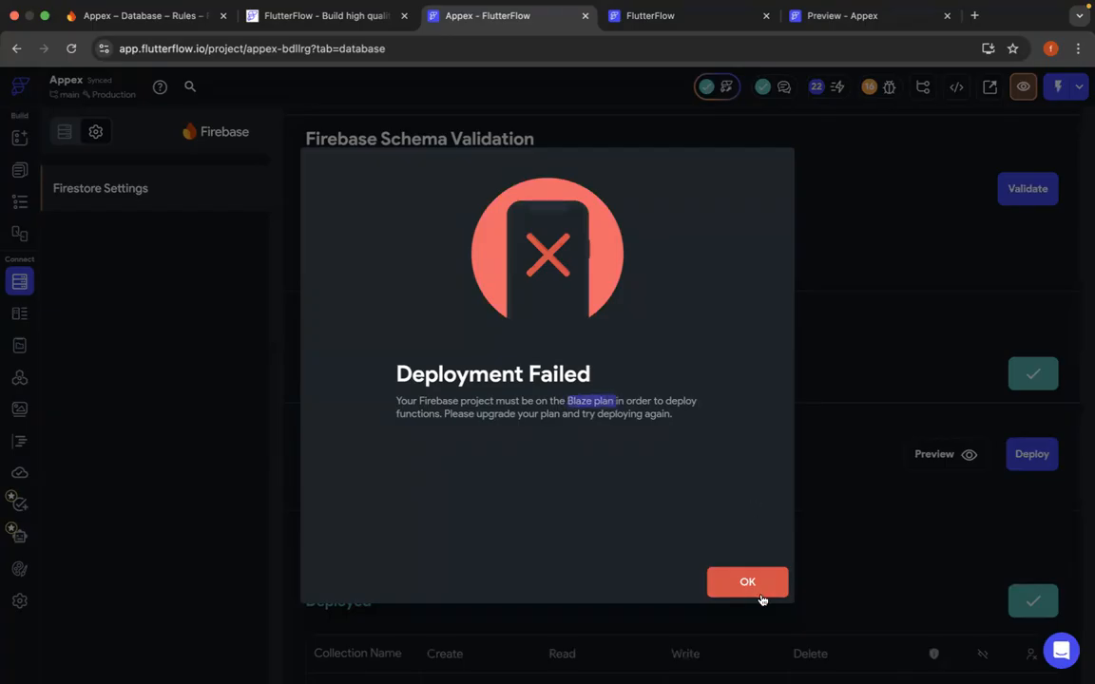
{"action": "left_click", "coordinate": [757, 589]}
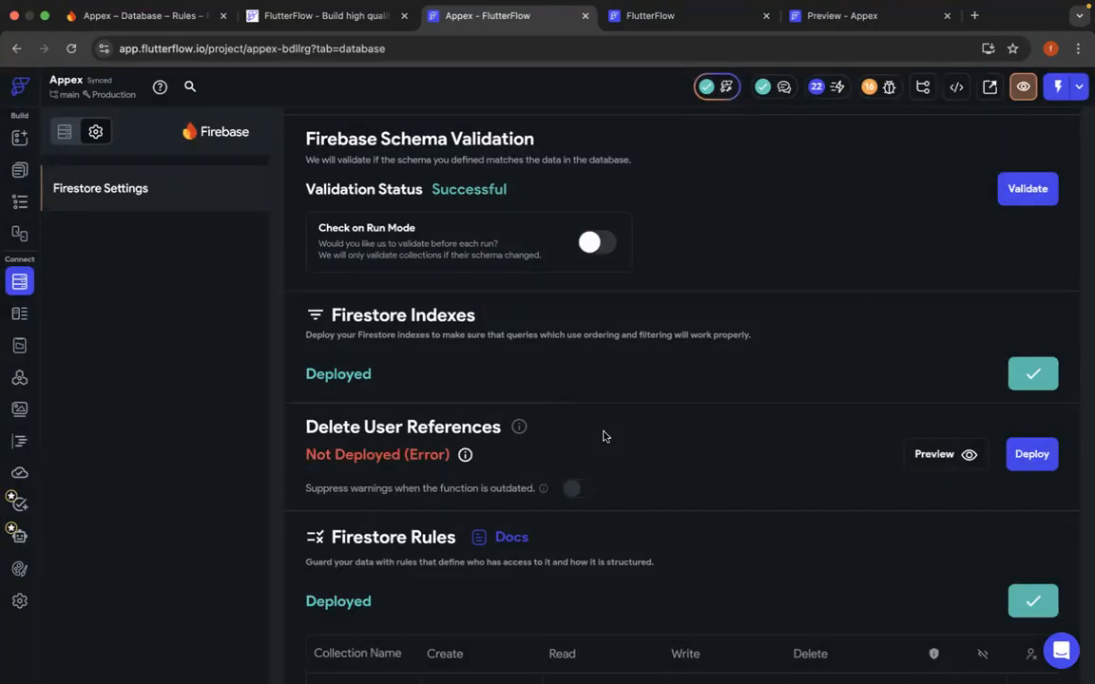
- Return to the Firestore collections and review the field schema of the users collection
{"action": "scroll", "coordinate": [603, 436], "scroll_direction": "up", "scroll_amount": 5}
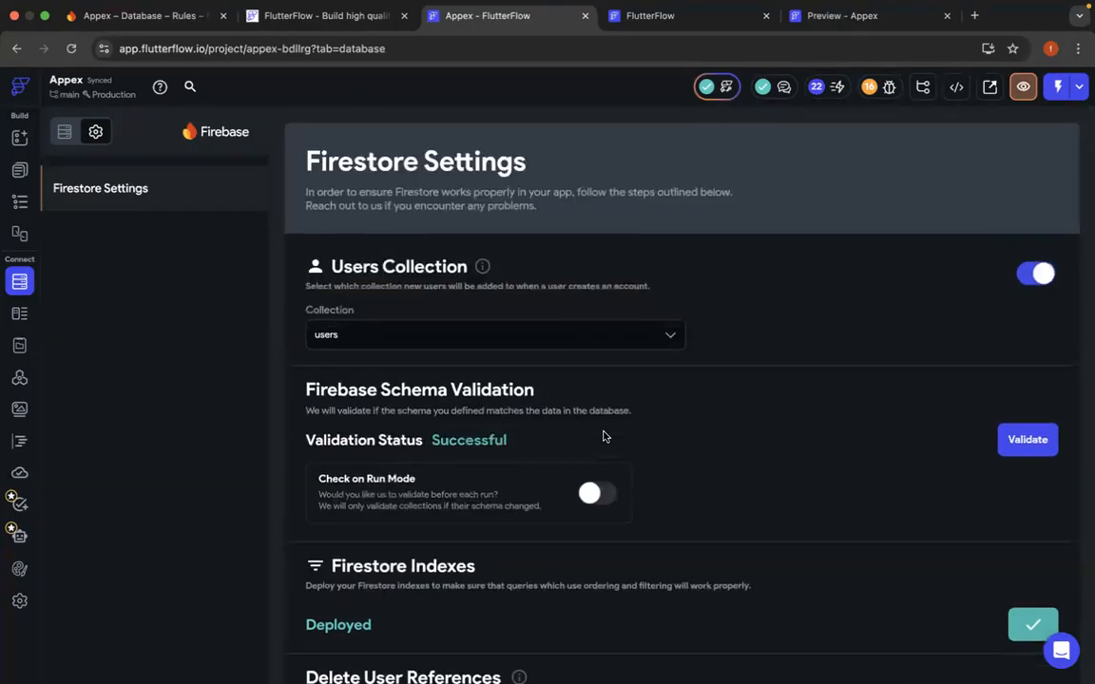
{"action": "left_click", "coordinate": [64, 133]}
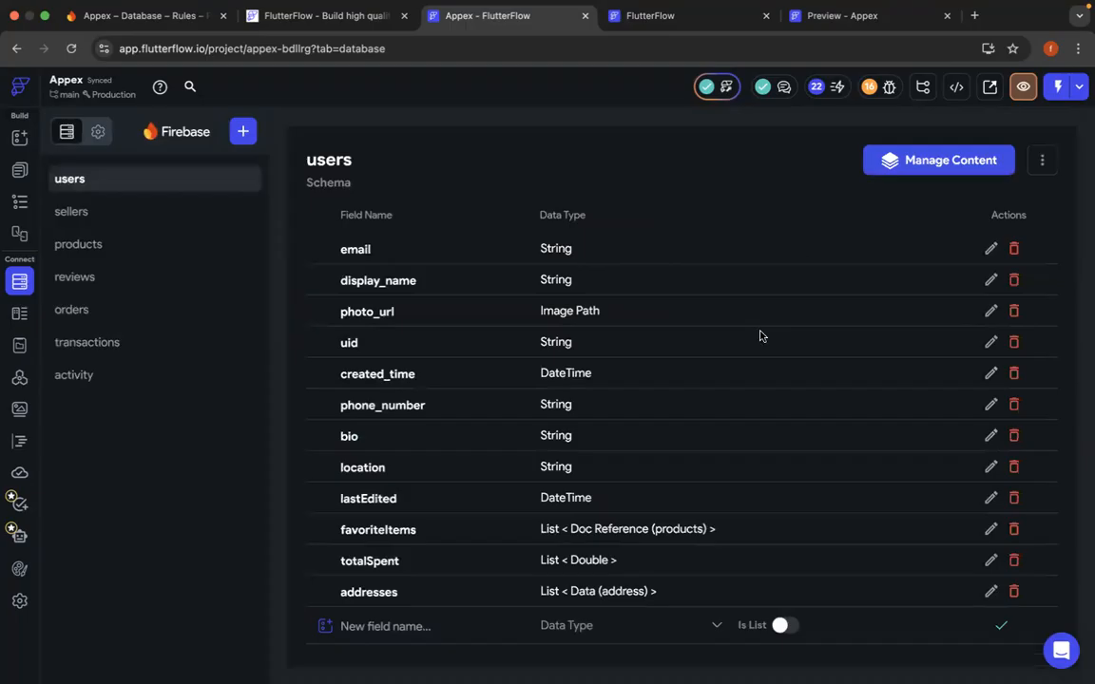
{"action": "scroll", "coordinate": [750, 432], "scroll_direction": "down", "scroll_amount": 1}
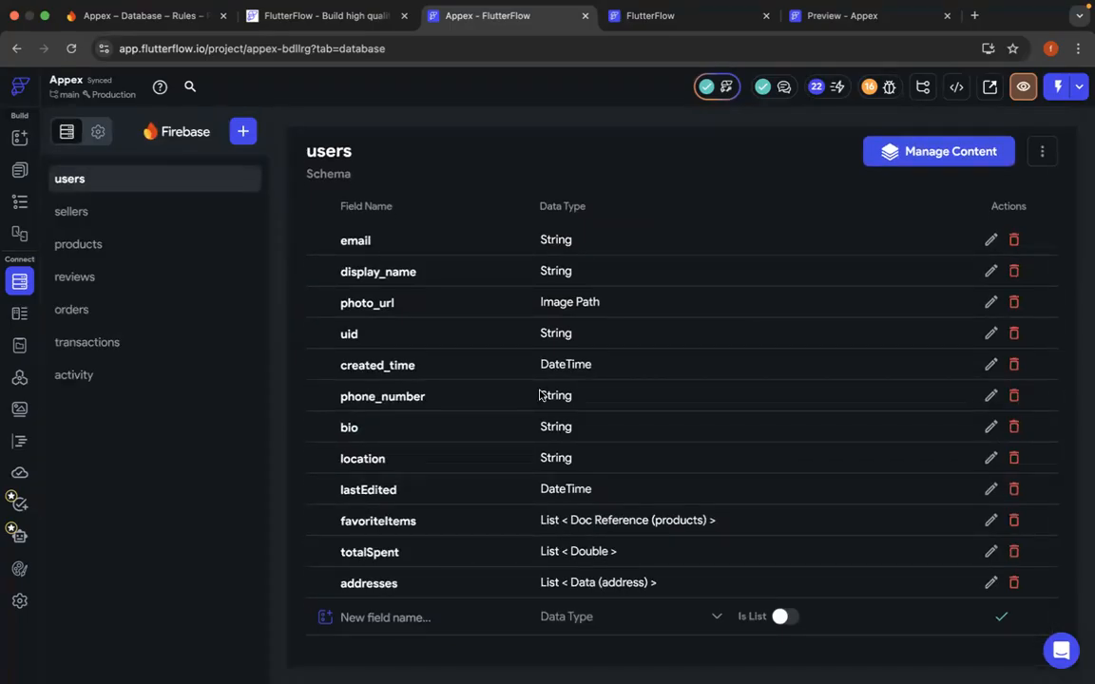
{"action": "scroll", "coordinate": [551, 380], "scroll_direction": "up", "scroll_amount": 1}
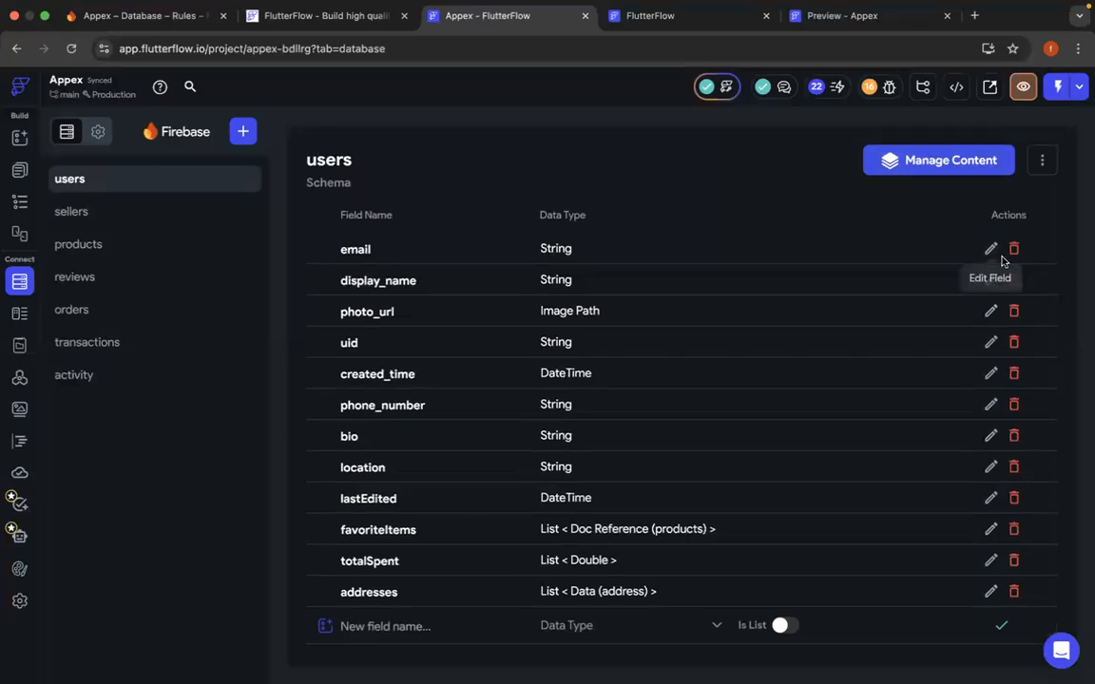
- Try to fill in the sign-up form with an e-mail in the Appex preview, and close the preview
{"action": "left_click", "coordinate": [808, 15]}
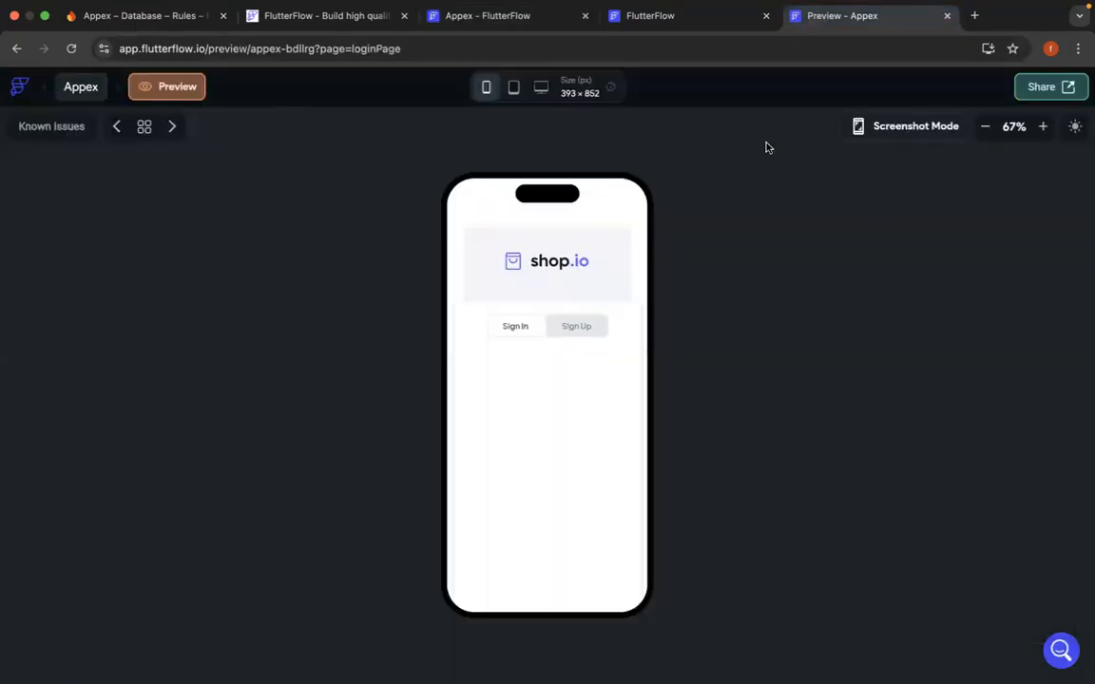
{"action": "left_click", "coordinate": [575, 328]}
{"action": "left_click", "coordinate": [533, 398]}
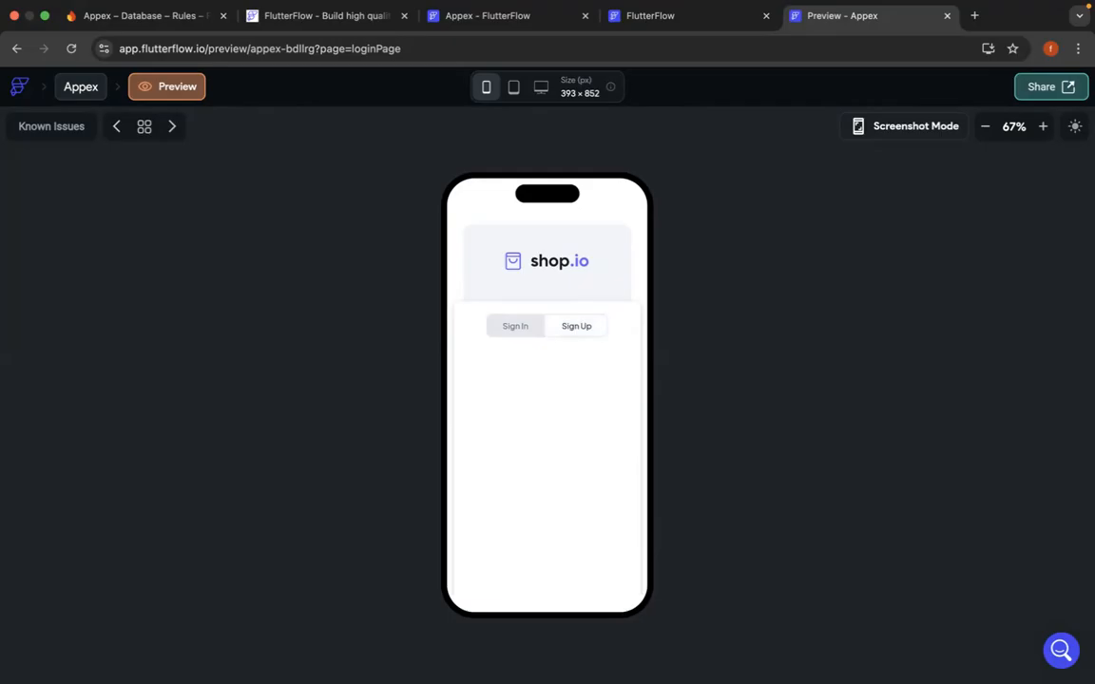
{"action": "left_click", "coordinate": [564, 402]}
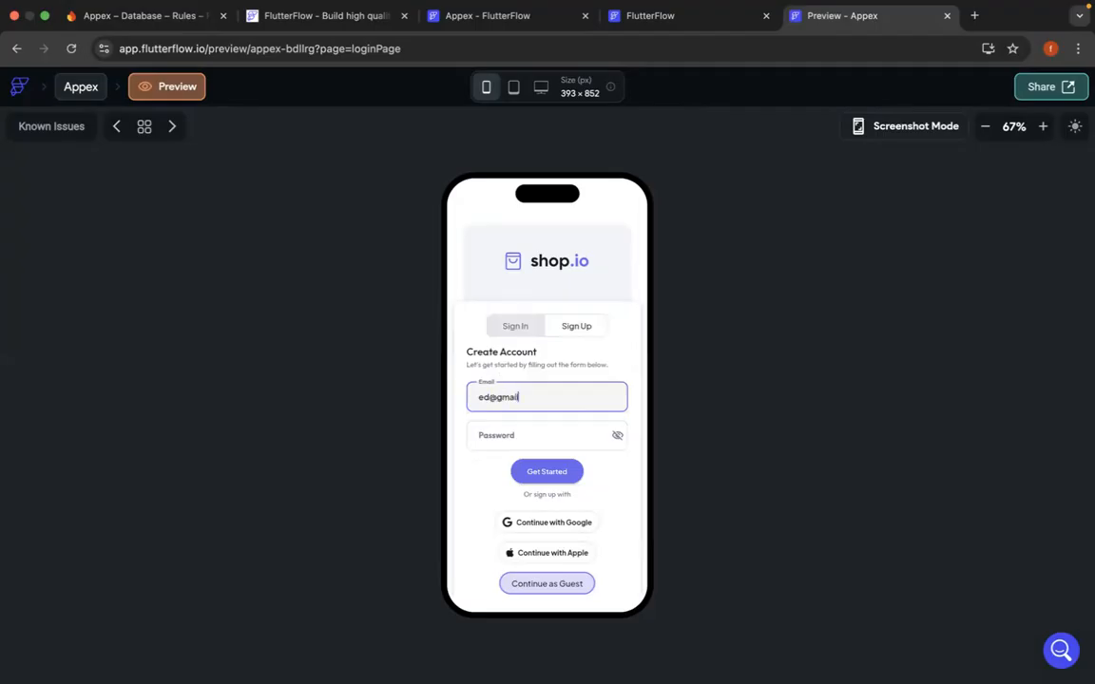
{"action": "key", "text": "Tab"}
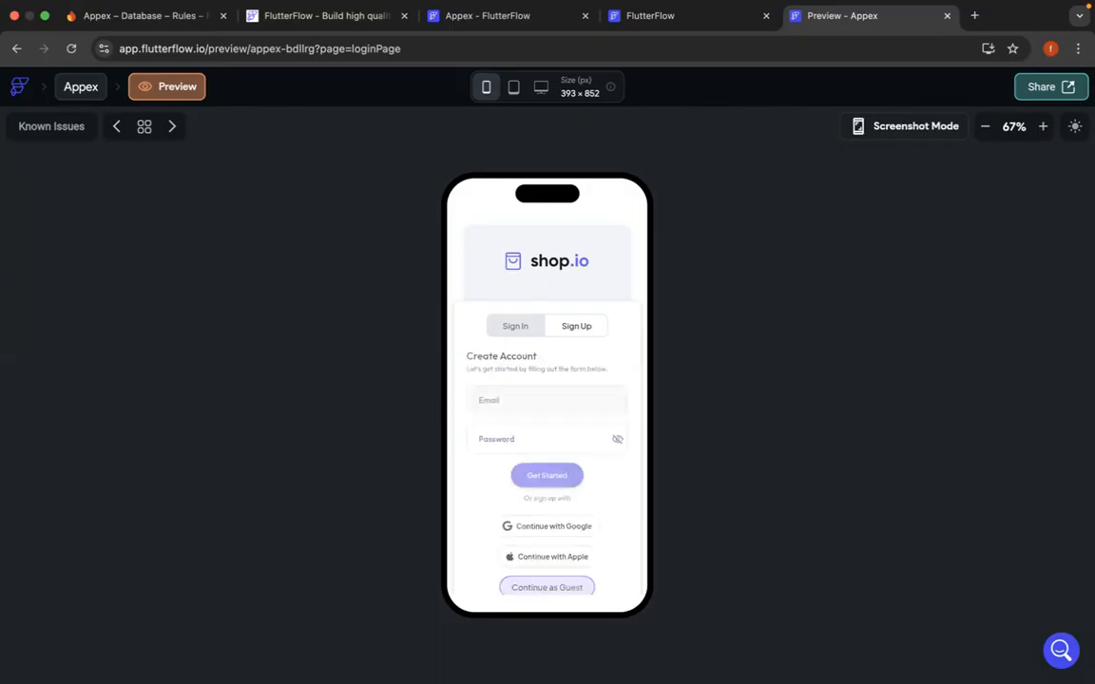
{"action": "left_click", "coordinate": [589, 392]}
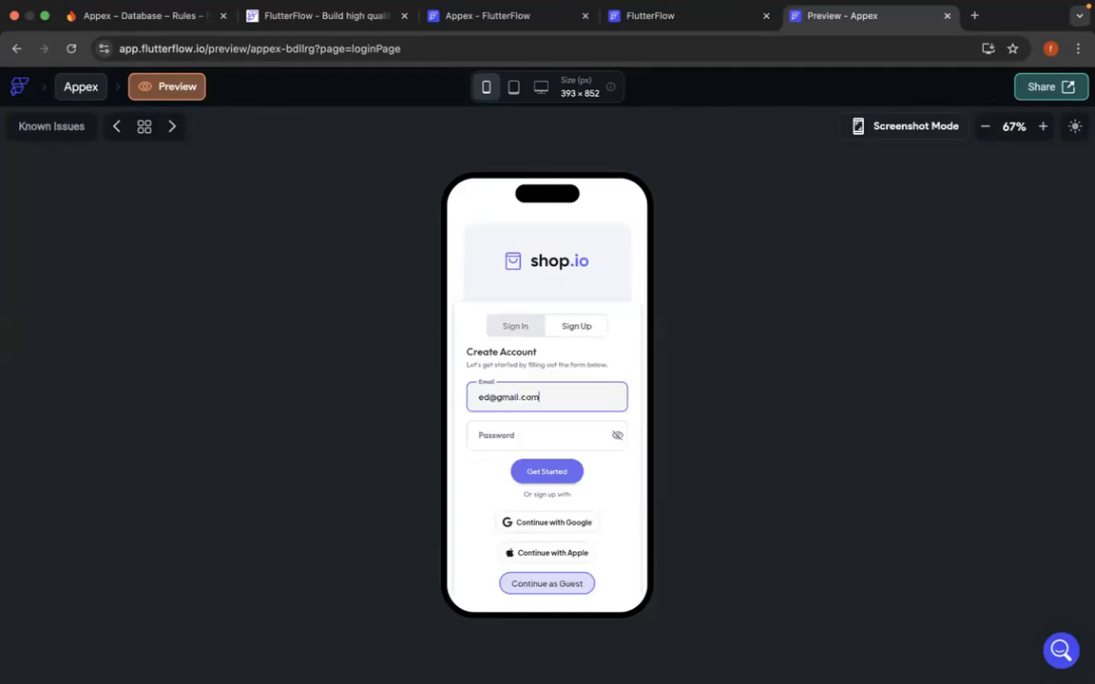
{"action": "left_click", "coordinate": [586, 437]}
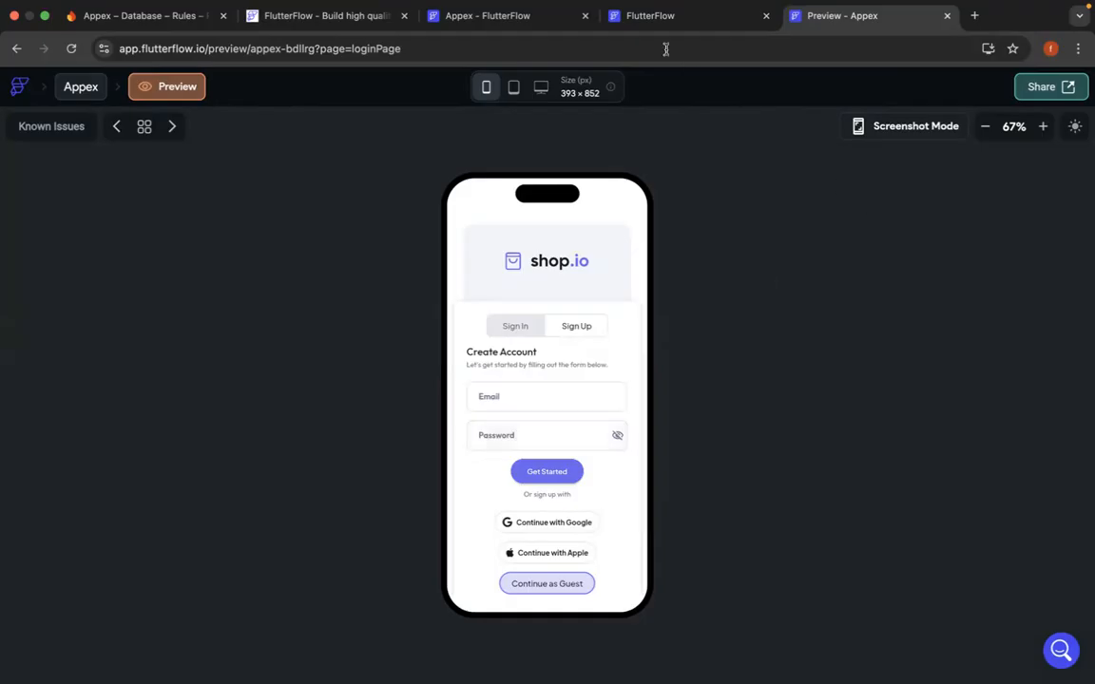
{"action": "left_click", "coordinate": [946, 16]}
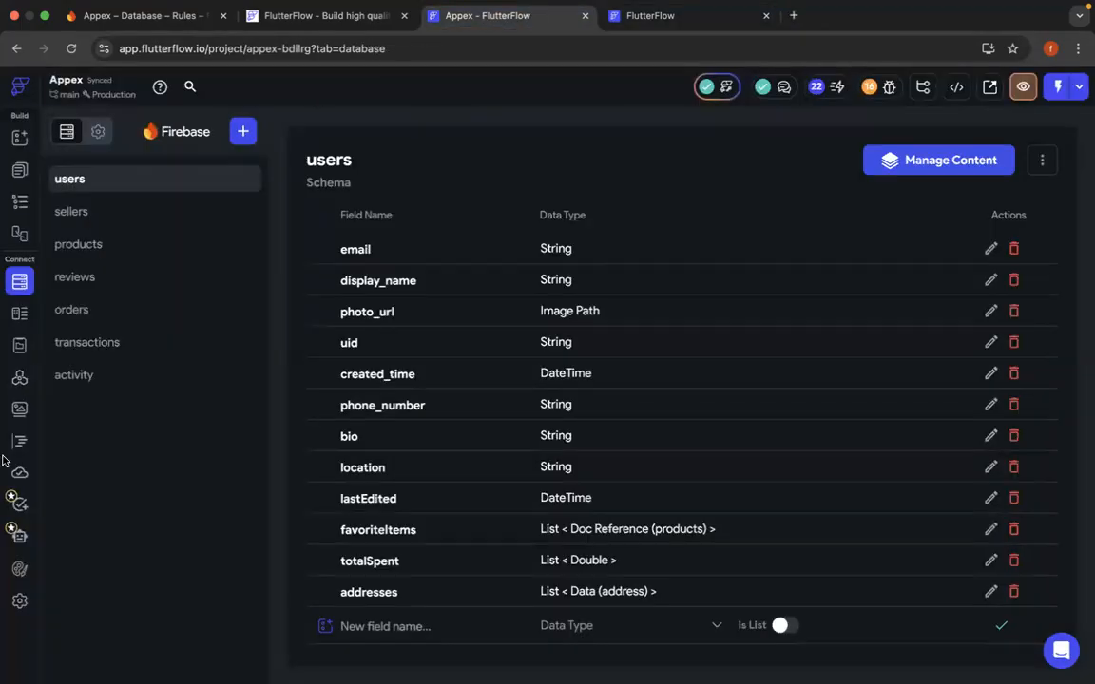
- Review the Authentication and Firebase pages of the project's app settings
{"action": "left_click", "coordinate": [19, 604]}
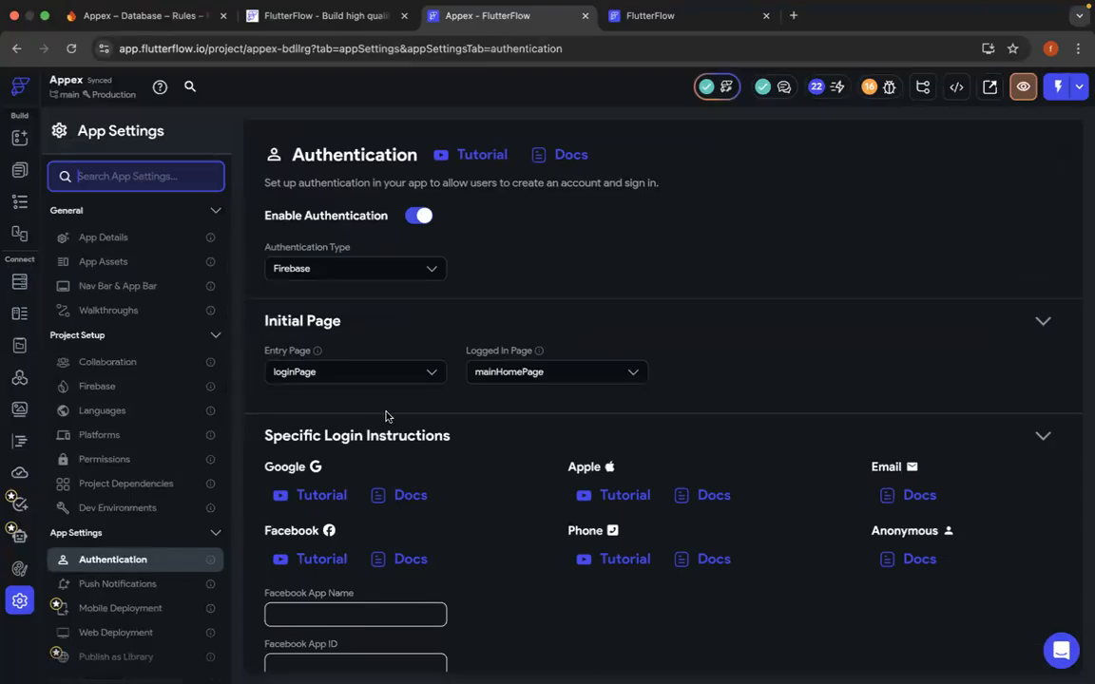
{"action": "scroll", "coordinate": [514, 470], "scroll_direction": "down", "scroll_amount": 2}
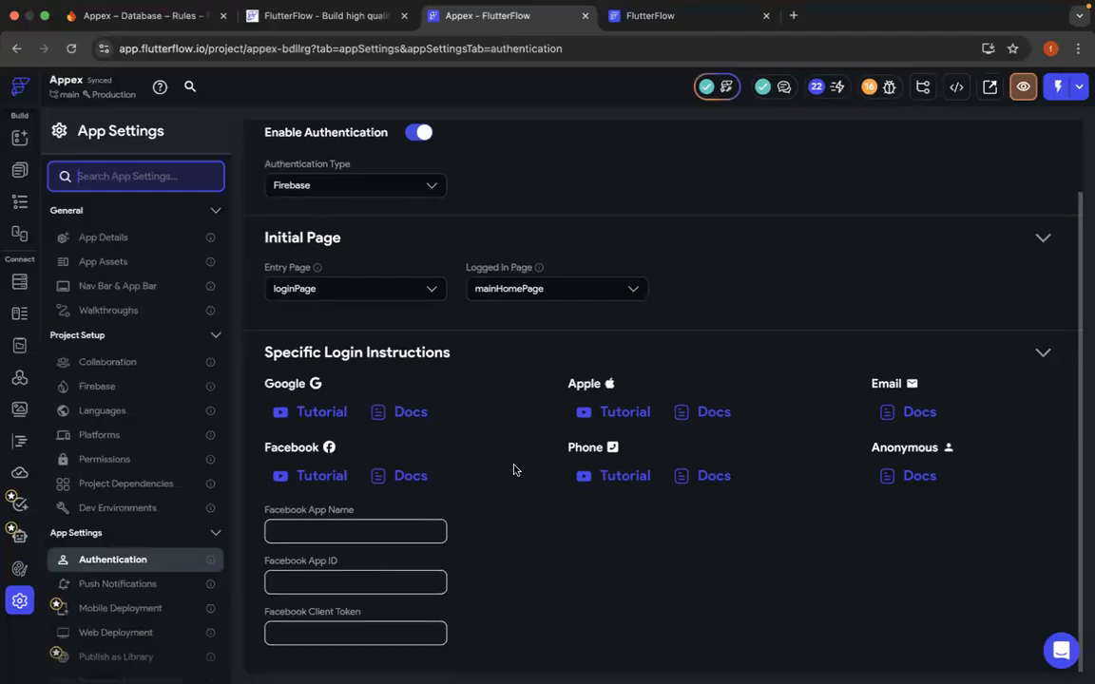
{"action": "scroll", "coordinate": [514, 469], "scroll_direction": "up", "scroll_amount": 2}
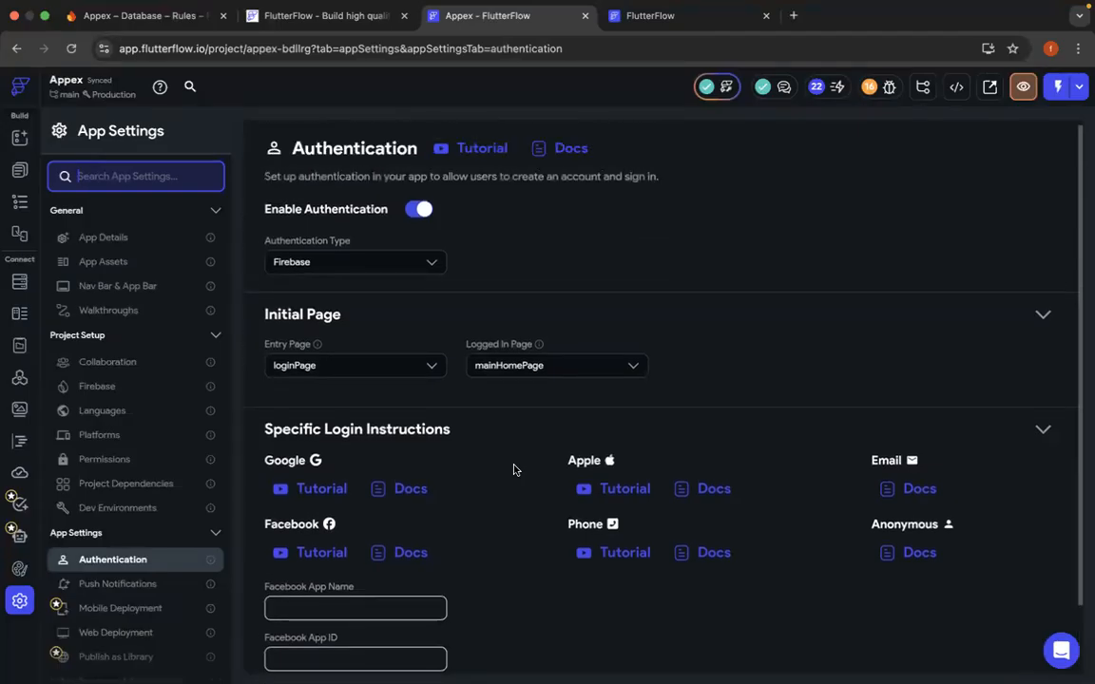
{"action": "left_click", "coordinate": [105, 388]}
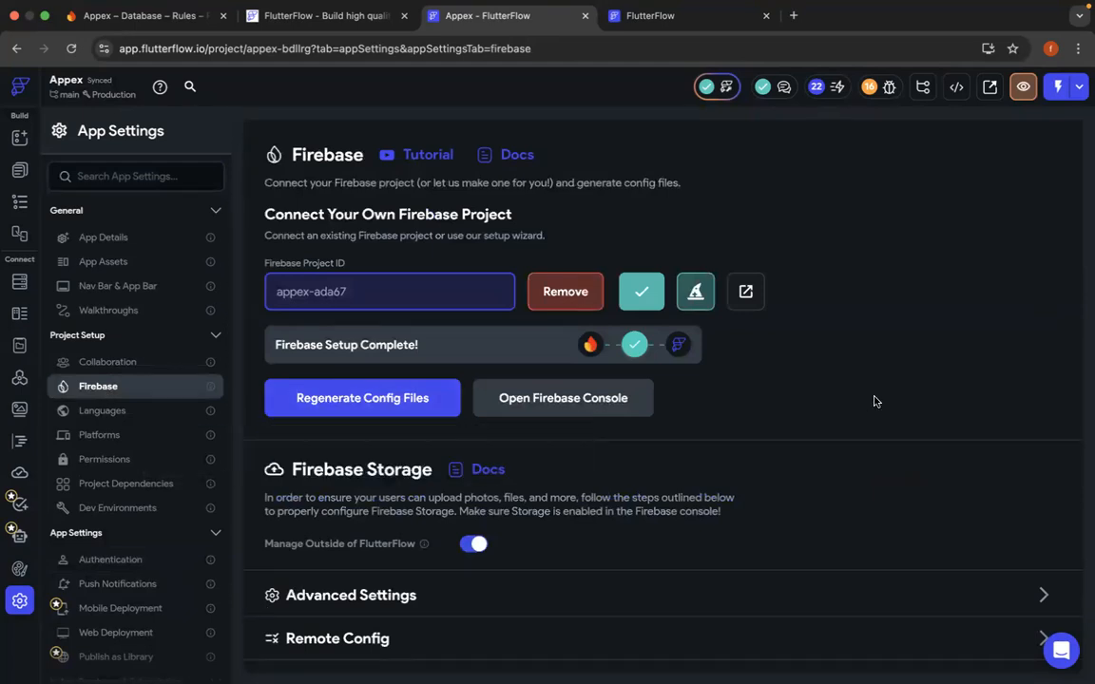
{"action": "scroll", "coordinate": [875, 401], "scroll_direction": "down", "scroll_amount": 2}
{"action": "scroll", "coordinate": [875, 402], "scroll_direction": "down", "scroll_amount": 2}
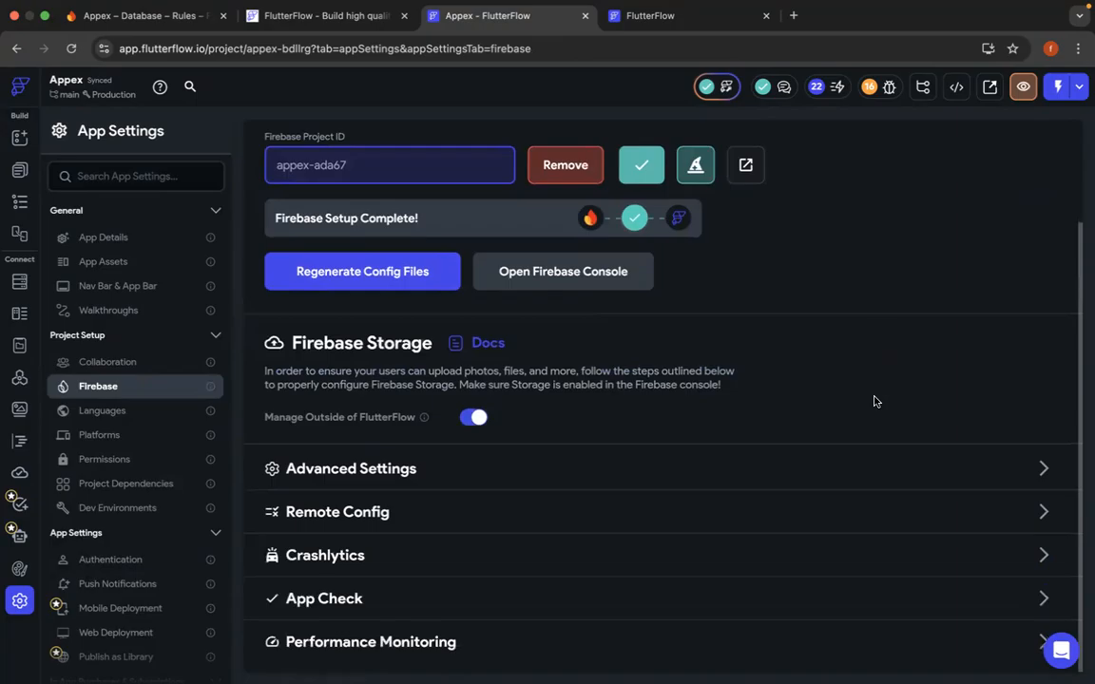
{"action": "scroll", "coordinate": [875, 400], "scroll_direction": "up", "scroll_amount": 4}
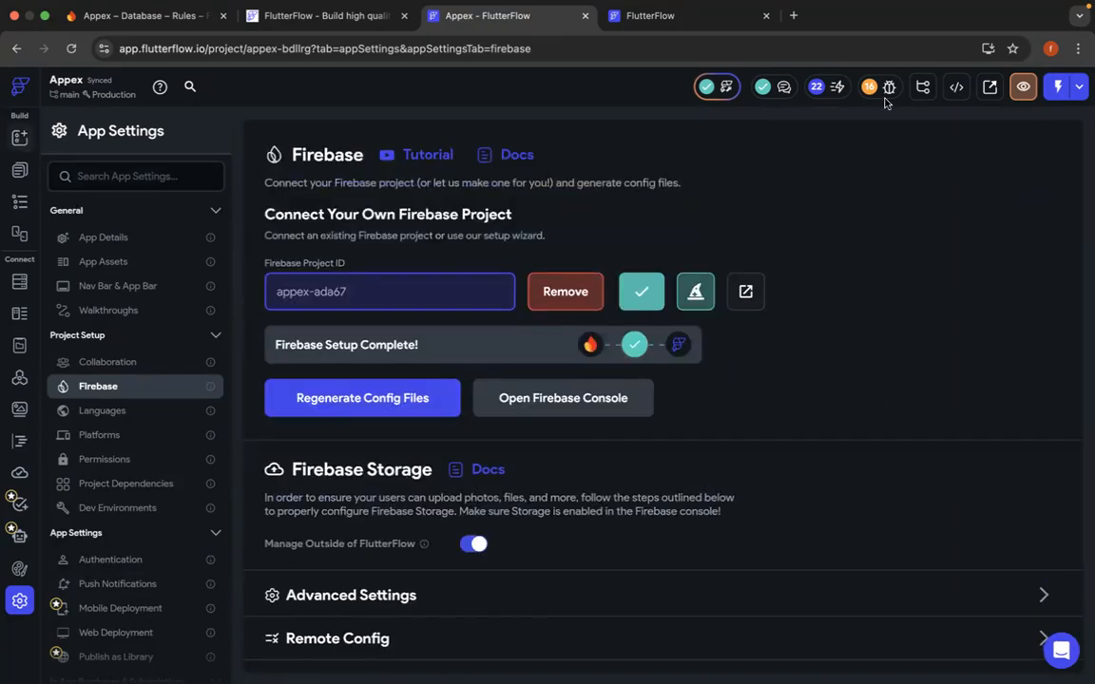
- Try to start a run build of the project, and check the users collection in the Firestore Data Manager
{"action": "left_click", "coordinate": [1080, 89]}
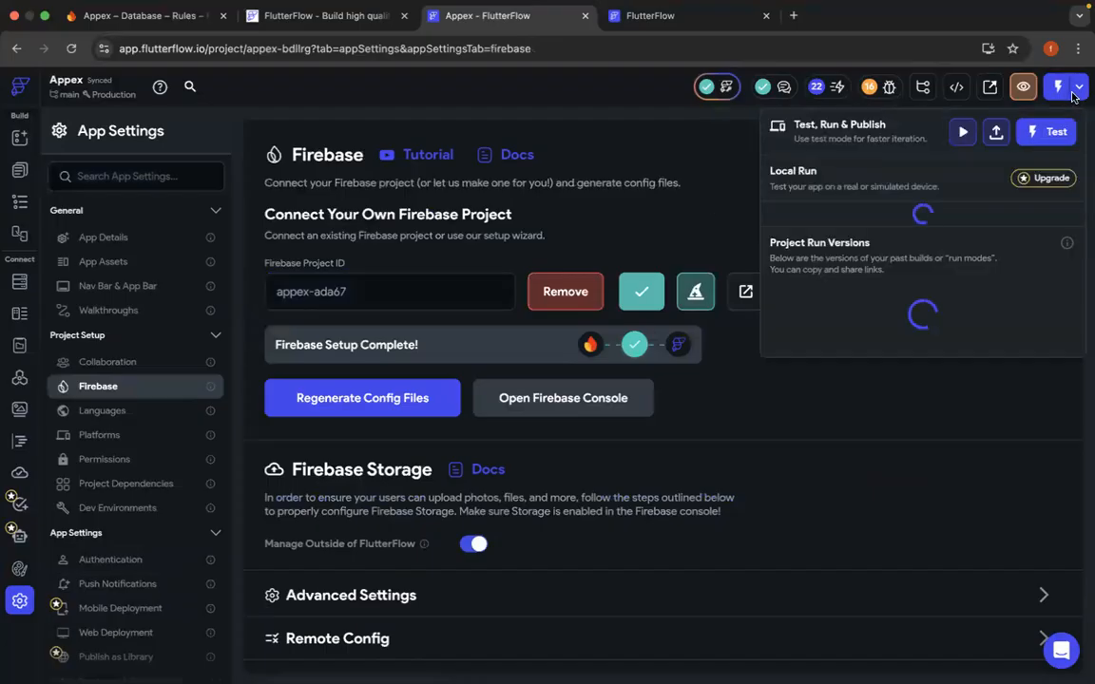
{"action": "left_click", "coordinate": [960, 136]}
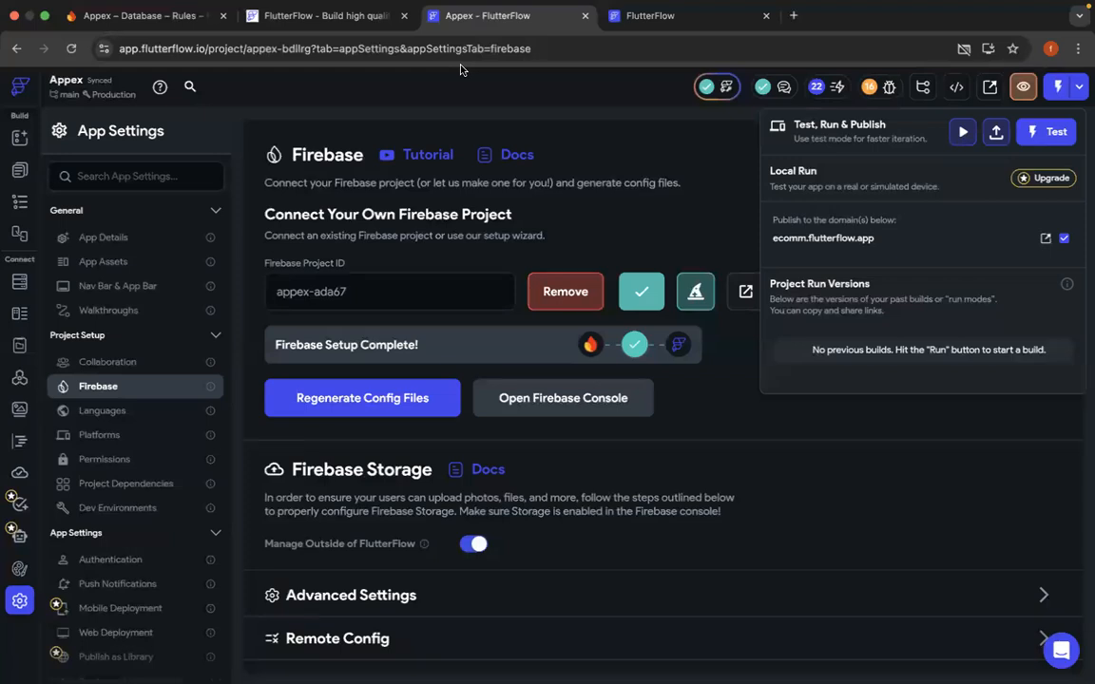
{"action": "left_click", "coordinate": [650, 18]}
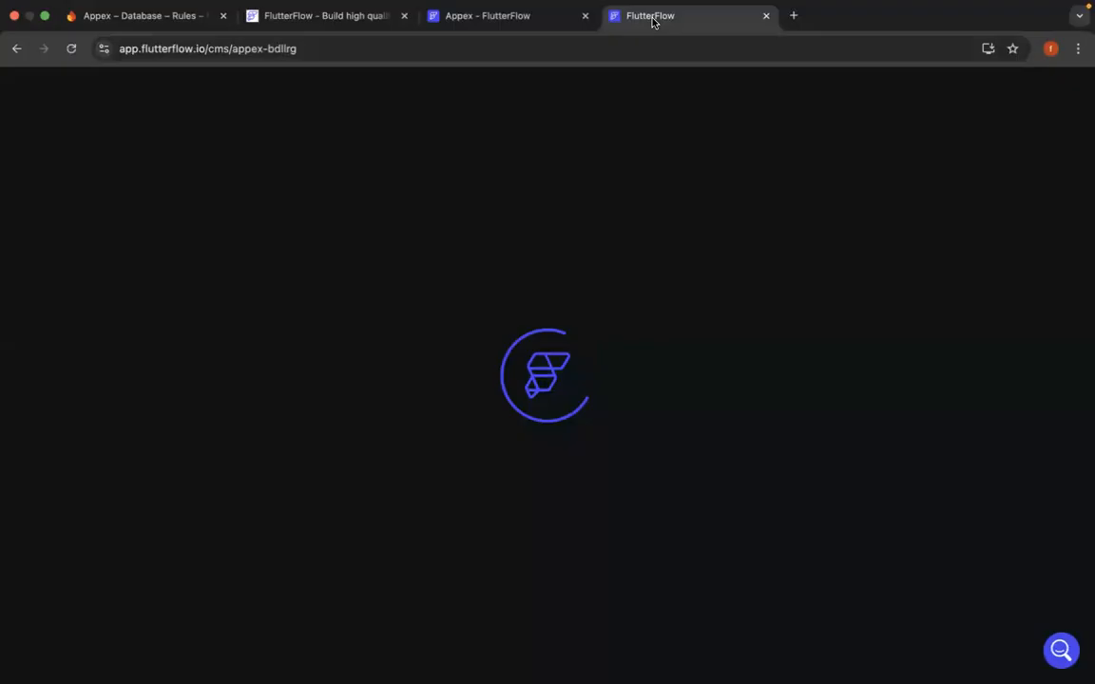
{"action": "left_click", "coordinate": [484, 17]}
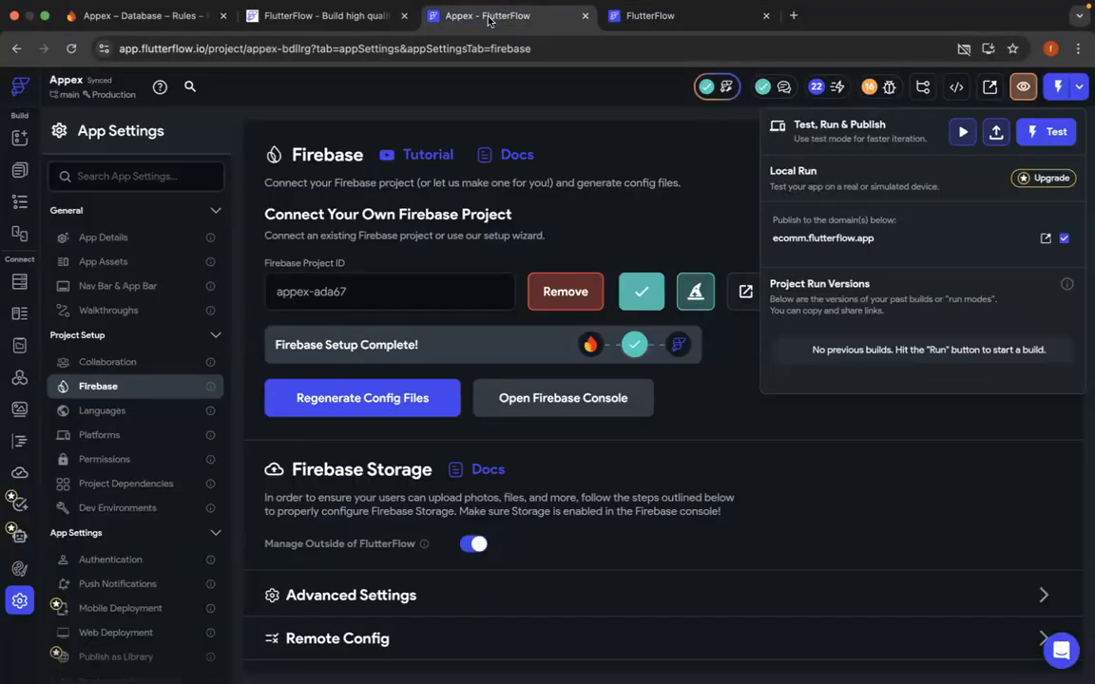
{"action": "left_click", "coordinate": [963, 133]}
{"action": "left_click", "coordinate": [665, 17]}
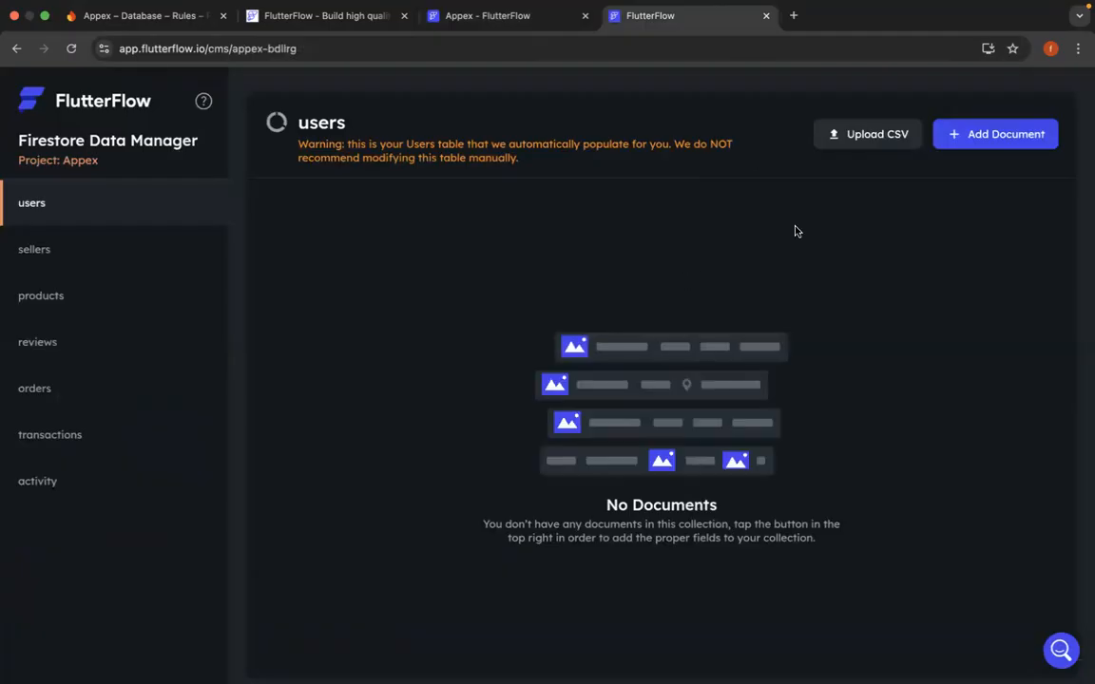
- Return to the Appex project and open its Firestore collections
{"action": "left_click", "coordinate": [456, 16]}
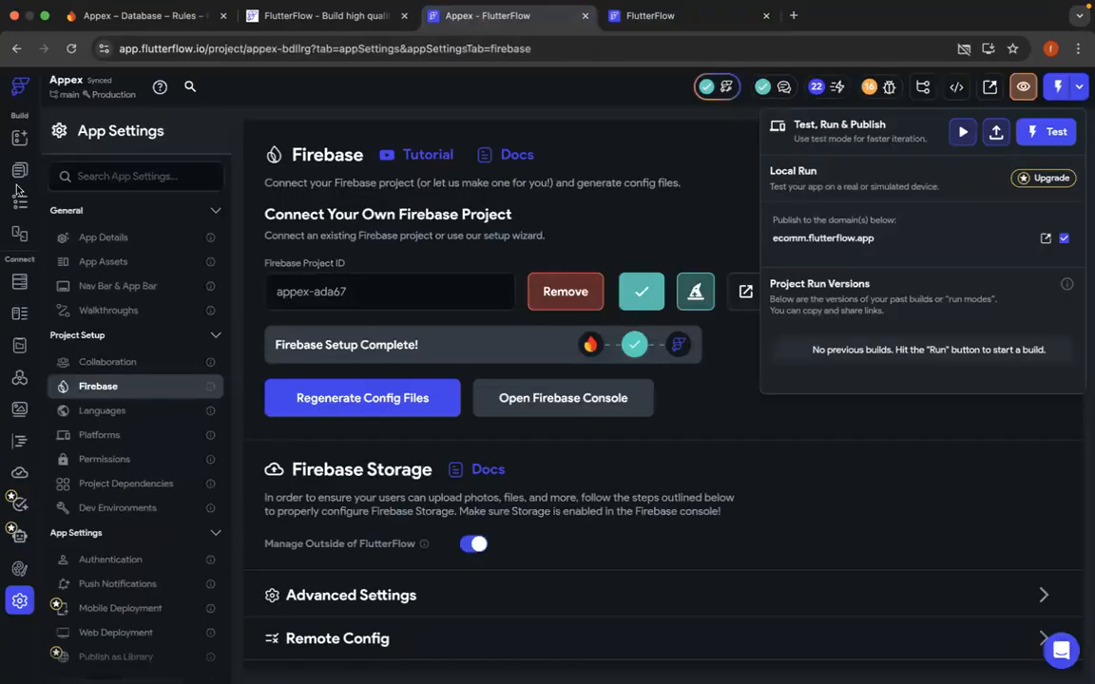
{"action": "left_click", "coordinate": [19, 286]}
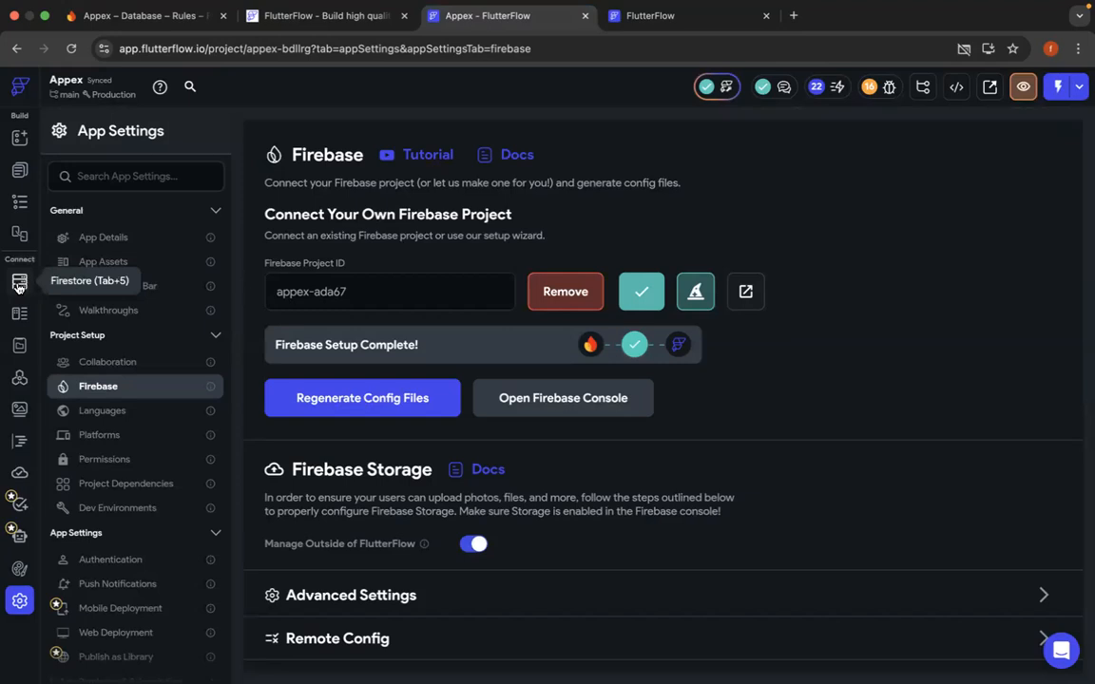
{"action": "left_click", "coordinate": [19, 285]}
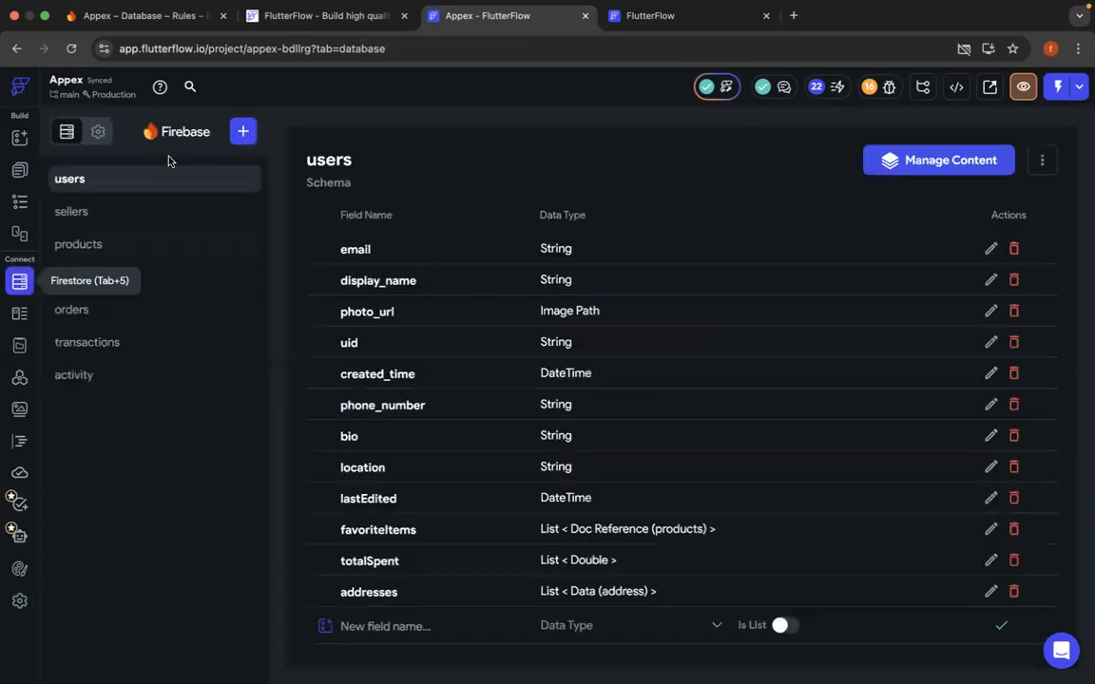
- Create a Firestore collection named cps and fill its schema from the Projects template
{"action": "left_click", "coordinate": [244, 132]}
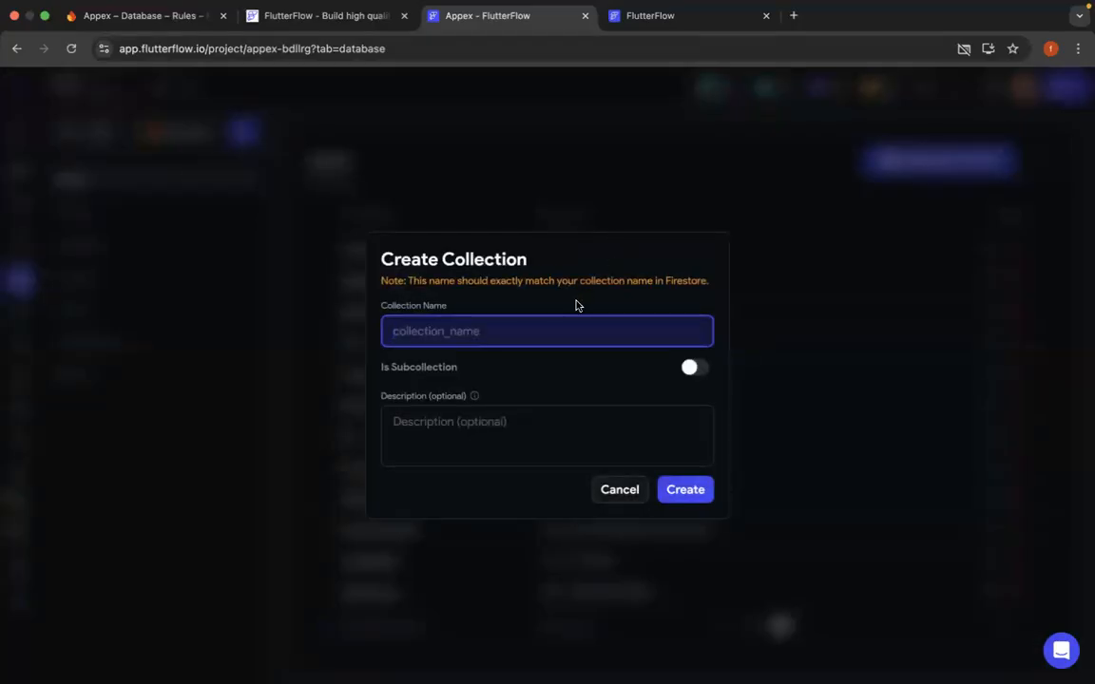
{"action": "type", "text": "cps"}
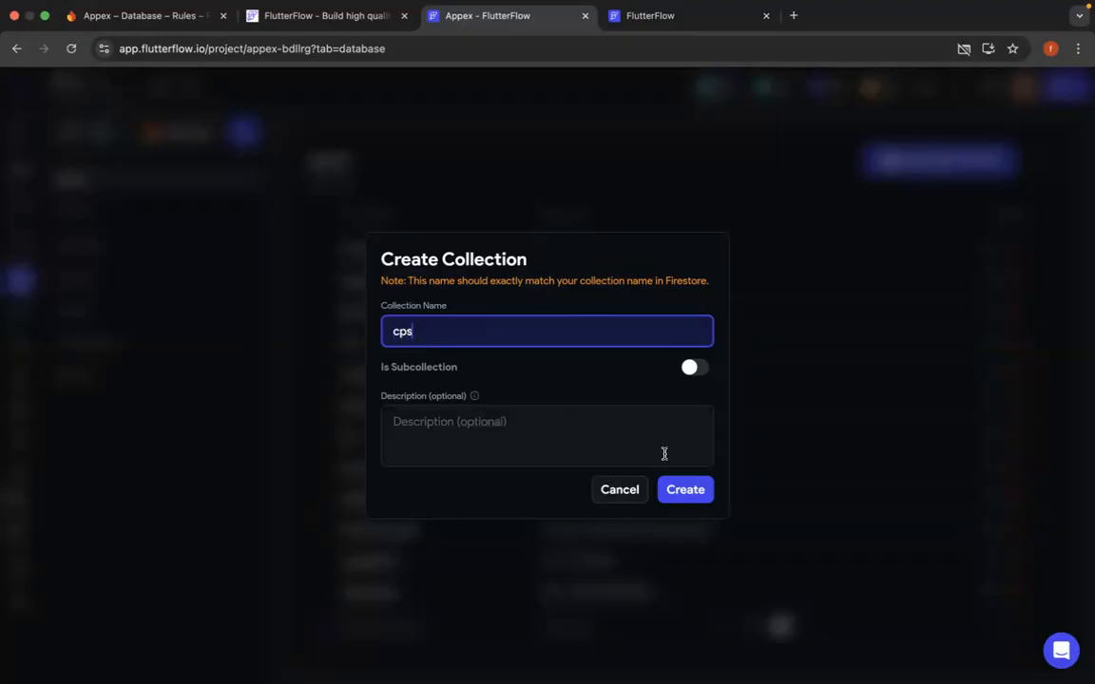
{"action": "left_click", "coordinate": [685, 491]}
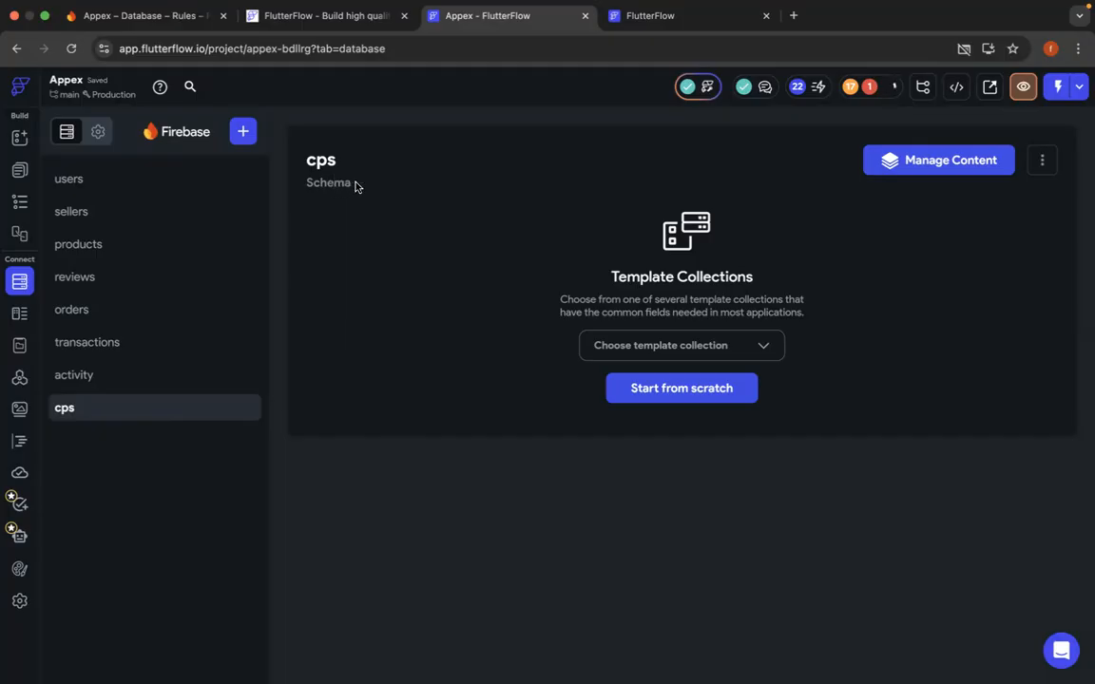
{"action": "left_click", "coordinate": [694, 348]}
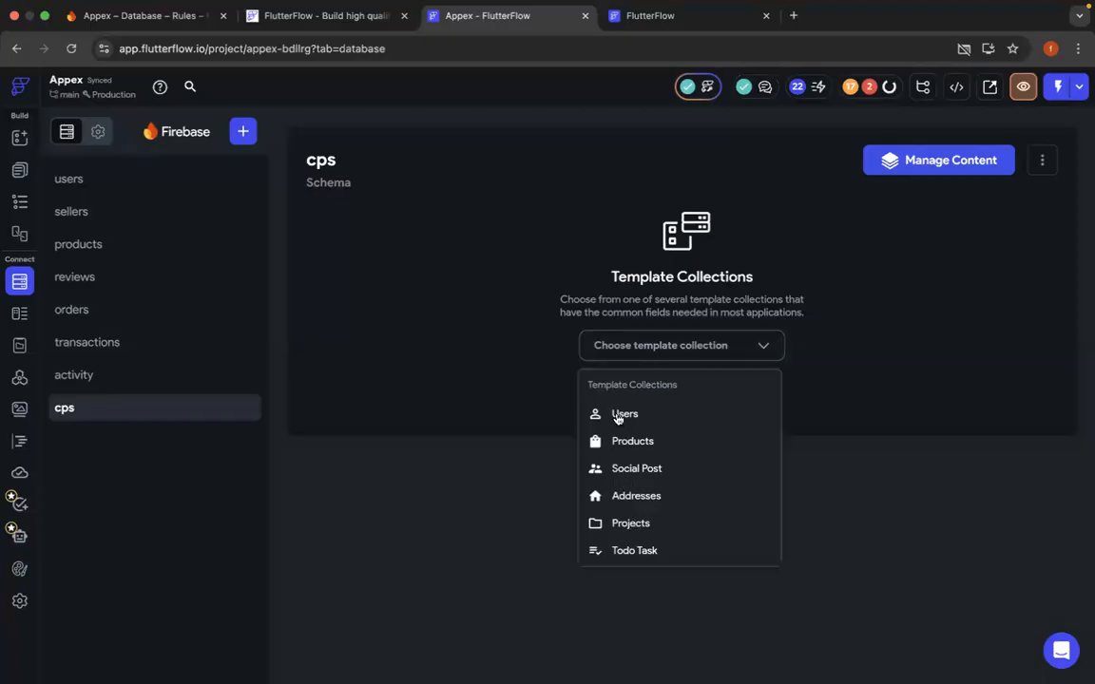
{"action": "left_click", "coordinate": [631, 523]}
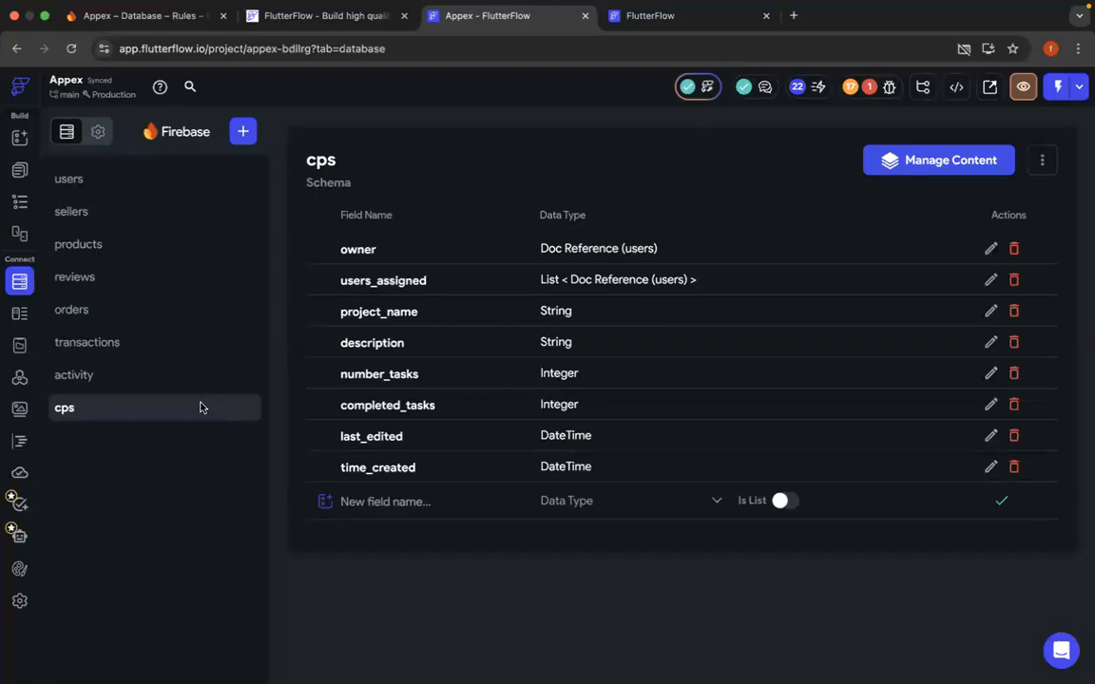
- Delete the cps collection and its schema from the project
{"action": "left_click", "coordinate": [1041, 160]}
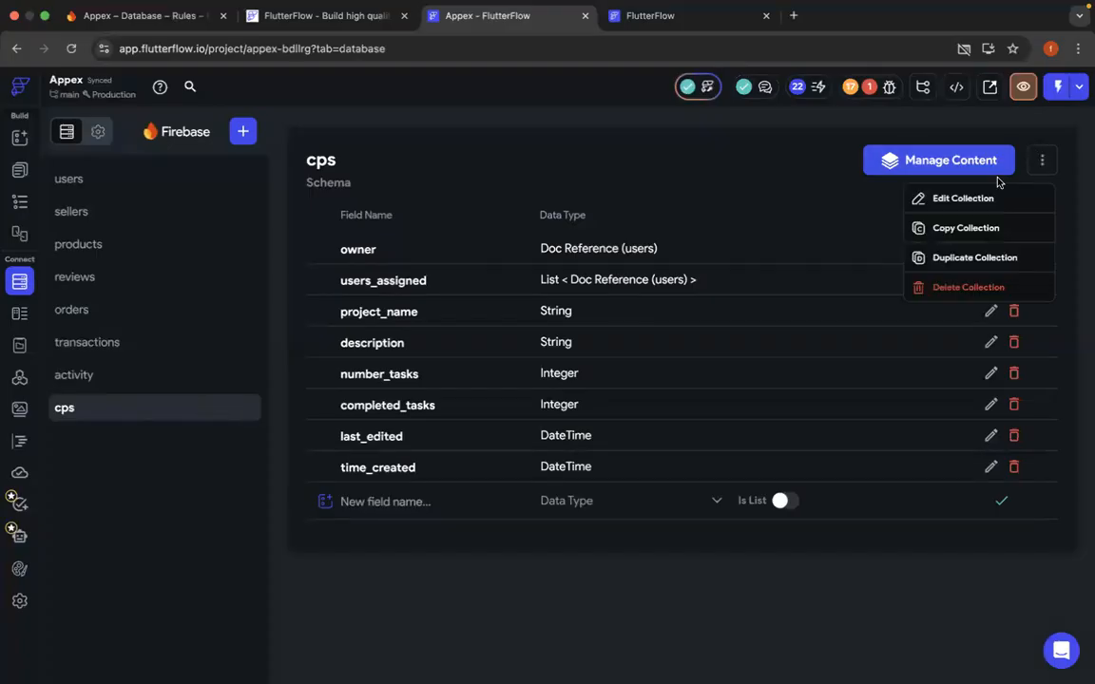
{"action": "left_click", "coordinate": [981, 292]}
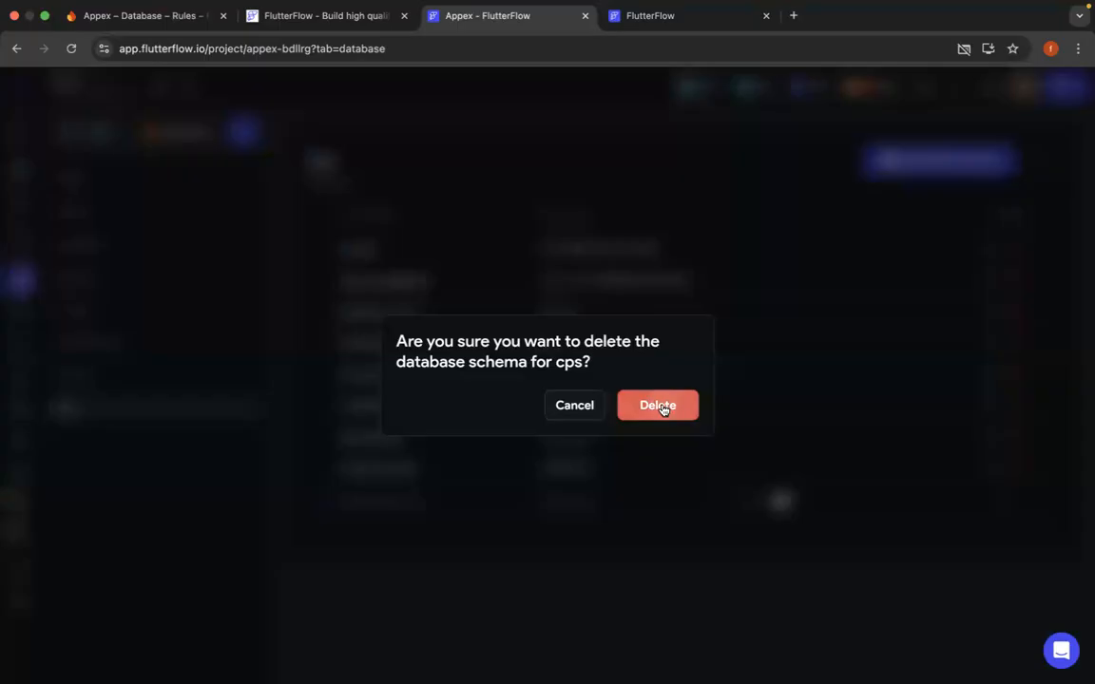
{"action": "left_click", "coordinate": [659, 405]}
- Create a Firestore collection named cpds and start its schema from scratch
{"action": "left_click", "coordinate": [242, 133]}
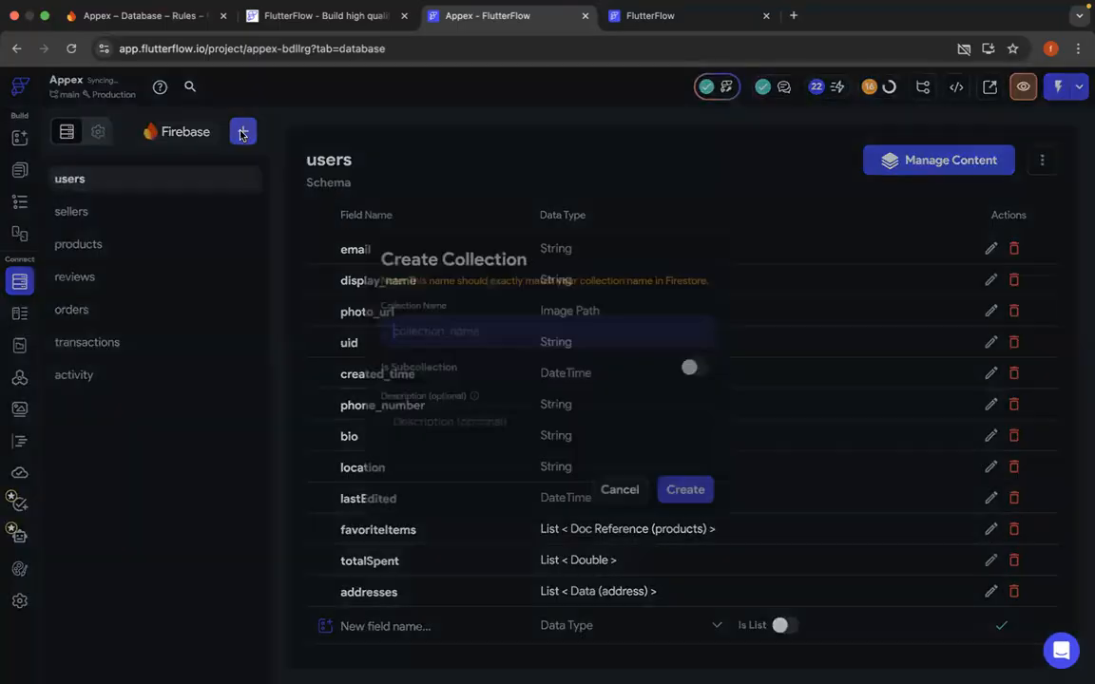
{"action": "type", "text": "cpds"}
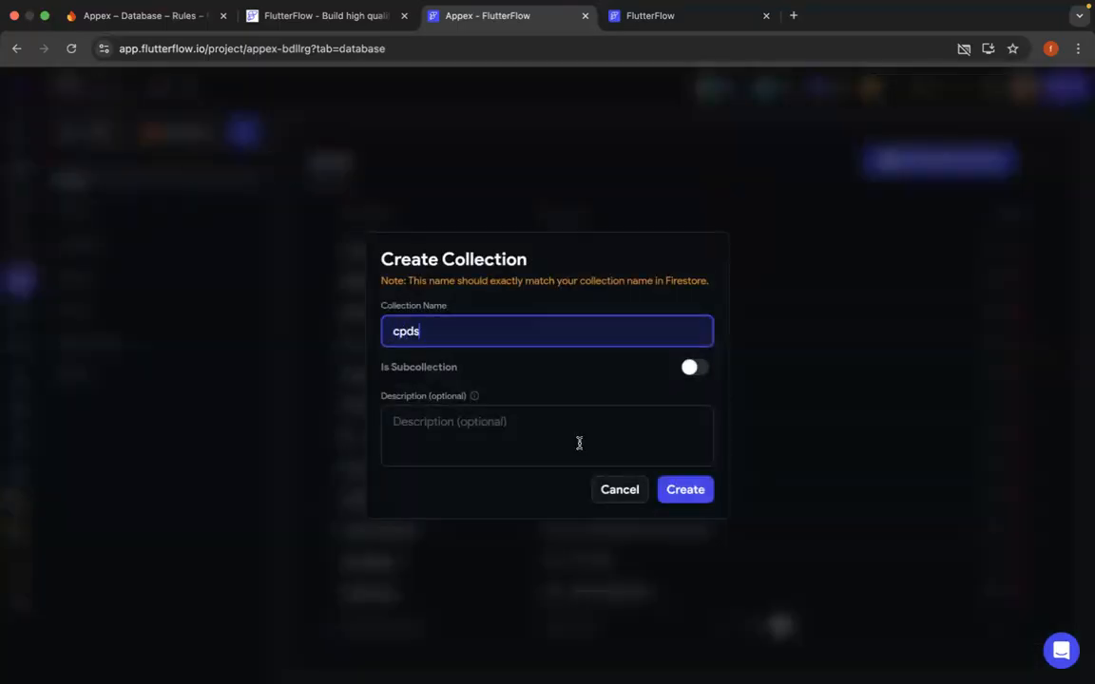
{"action": "left_click", "coordinate": [684, 488]}
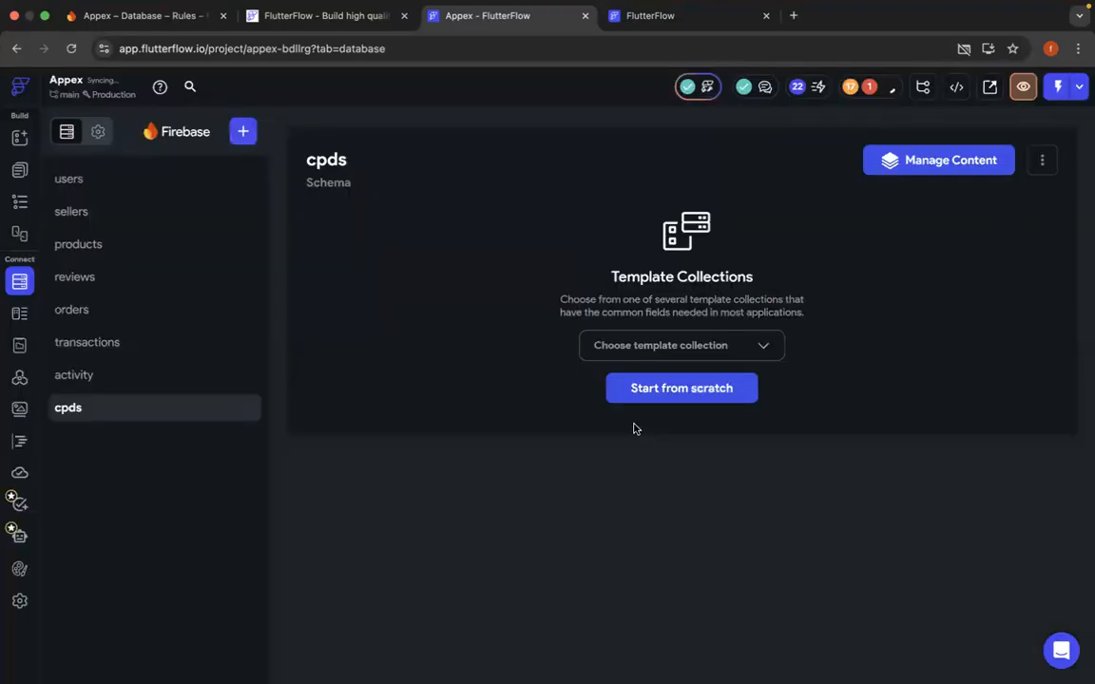
{"action": "left_click", "coordinate": [692, 397]}
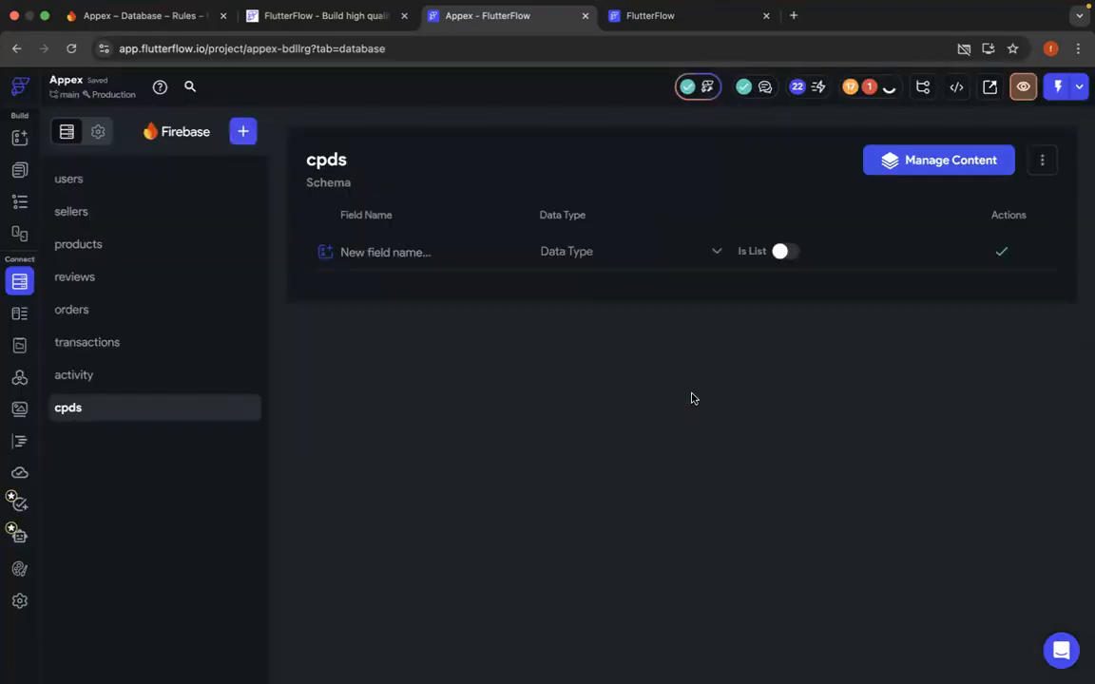
- Add a field named owner with the String data type to the cpds collection
{"action": "left_click", "coordinate": [400, 254]}
{"action": "type", "text": "owner"}
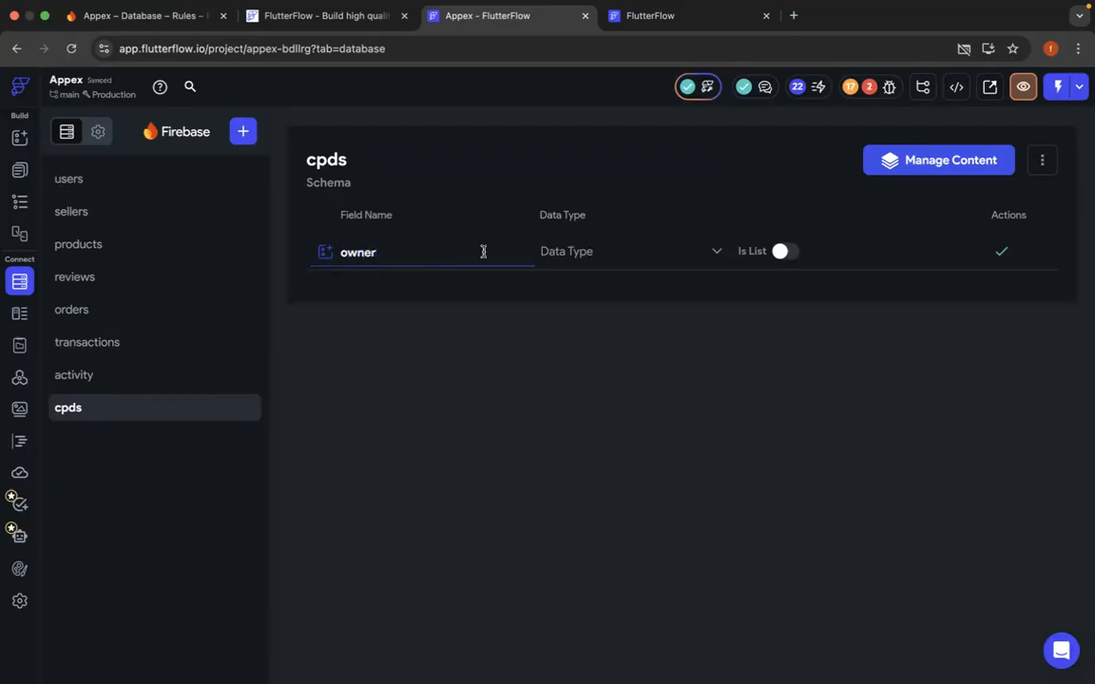
{"action": "left_click", "coordinate": [599, 252]}
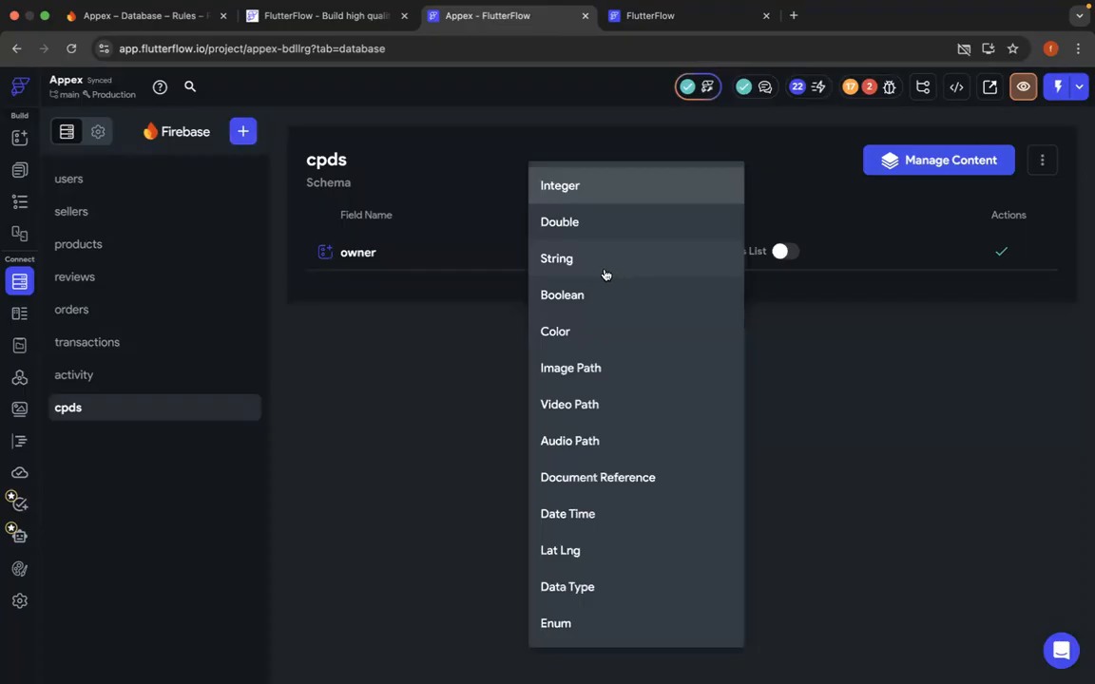
{"action": "left_click", "coordinate": [654, 261]}
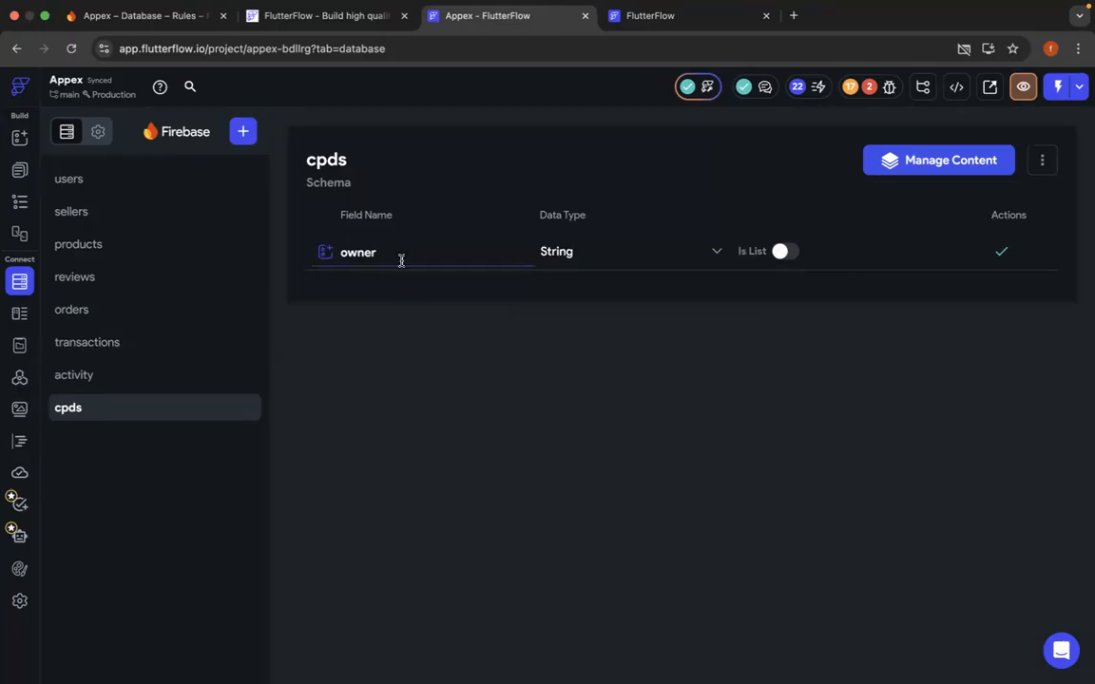
{"action": "left_click", "coordinate": [1043, 163]}
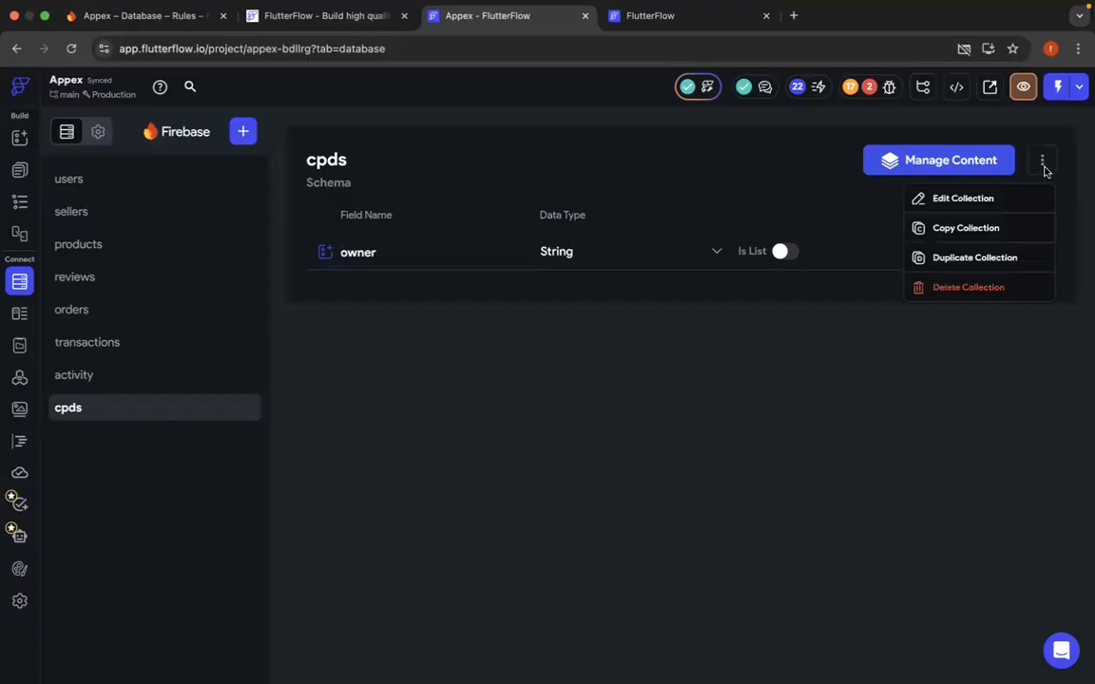
{"action": "left_click", "coordinate": [843, 318]}
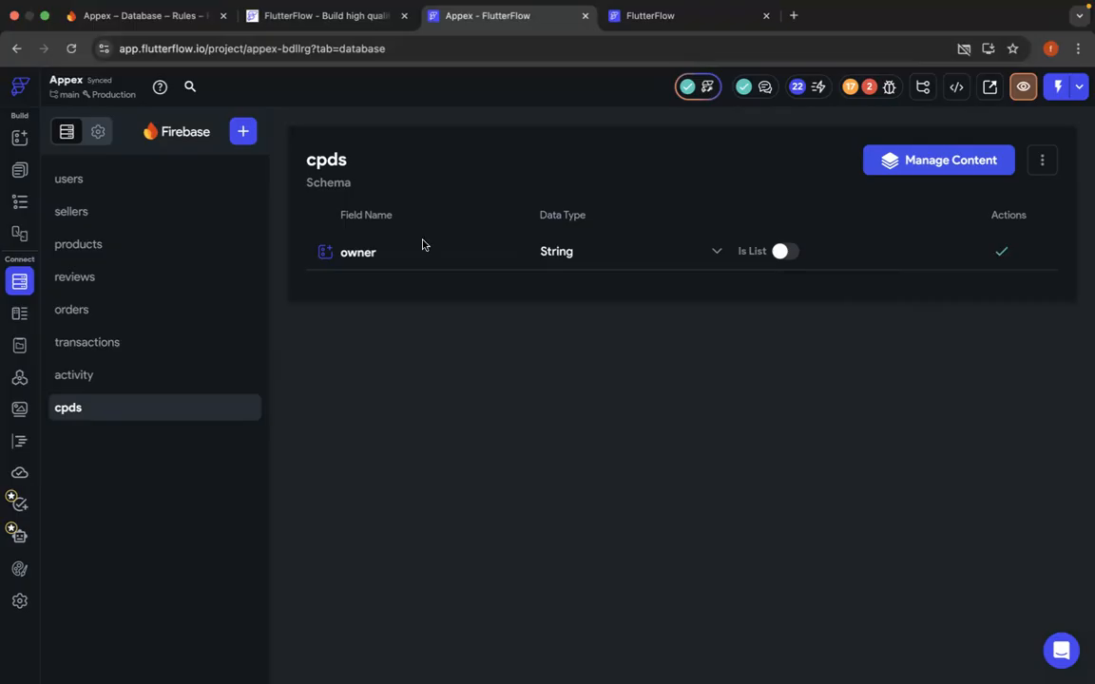
{"action": "left_click", "coordinate": [995, 258]}
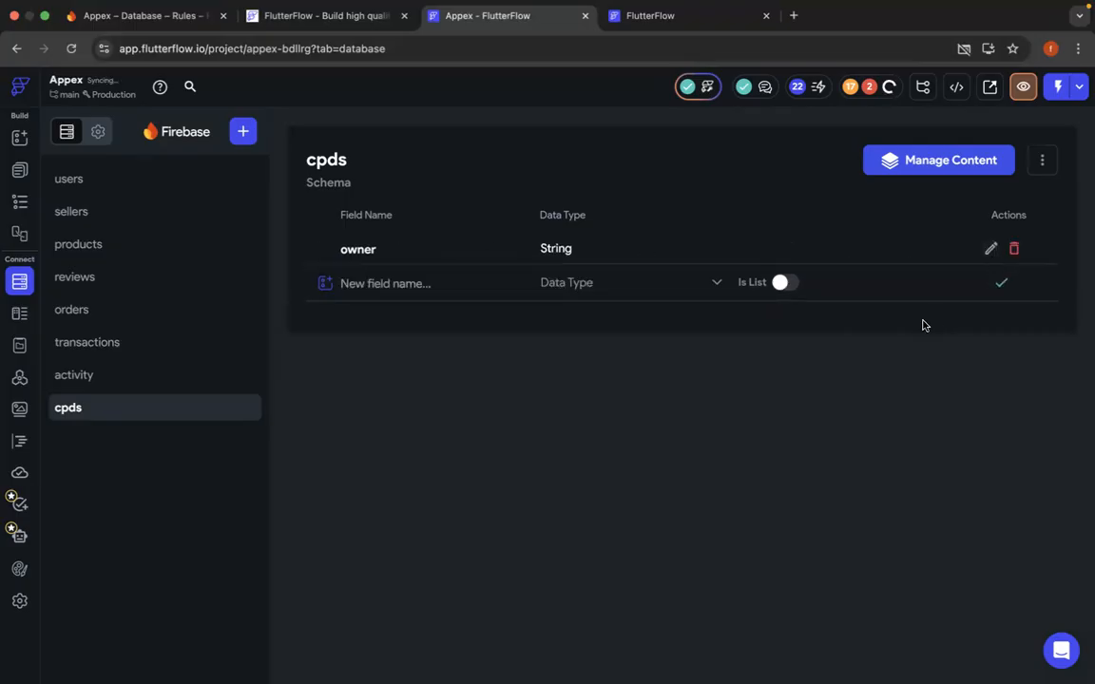
- Add a field named userId with the Integer data type to the cpds collection
{"action": "left_click", "coordinate": [385, 283]}
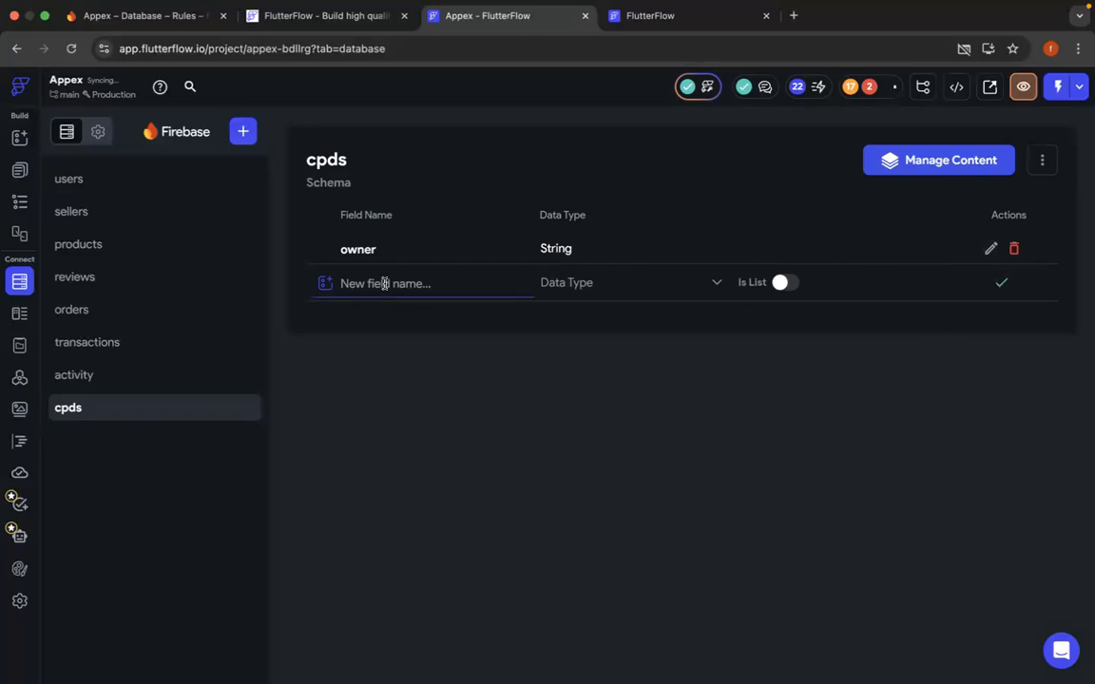
{"action": "type", "text": "userId"}
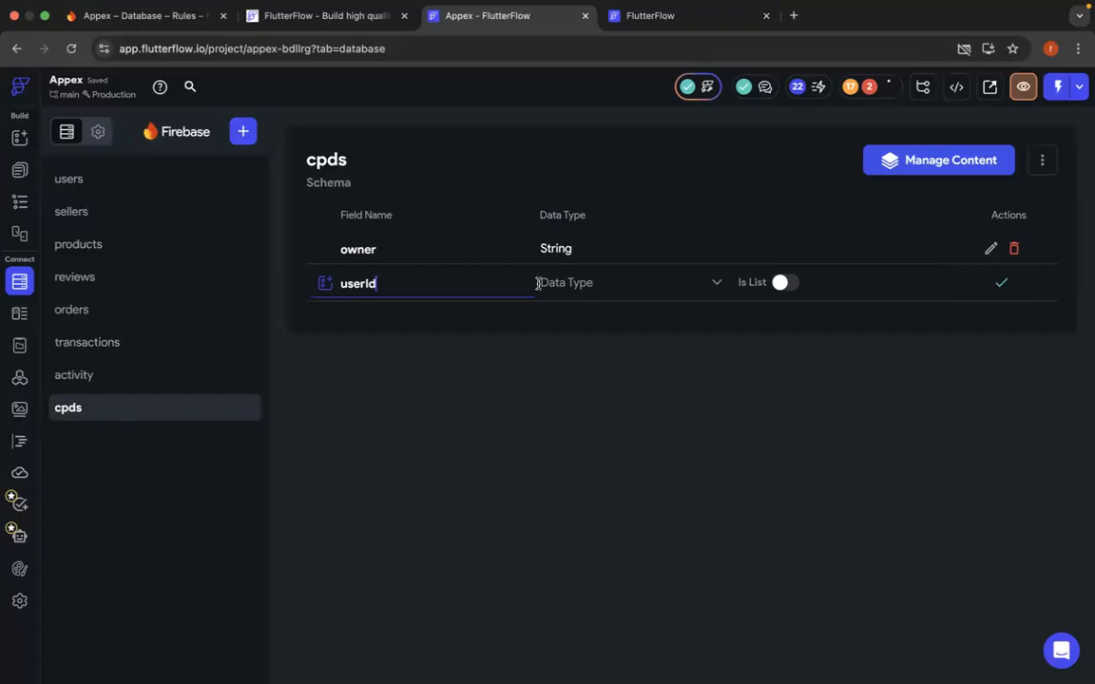
{"action": "left_click", "coordinate": [579, 290]}
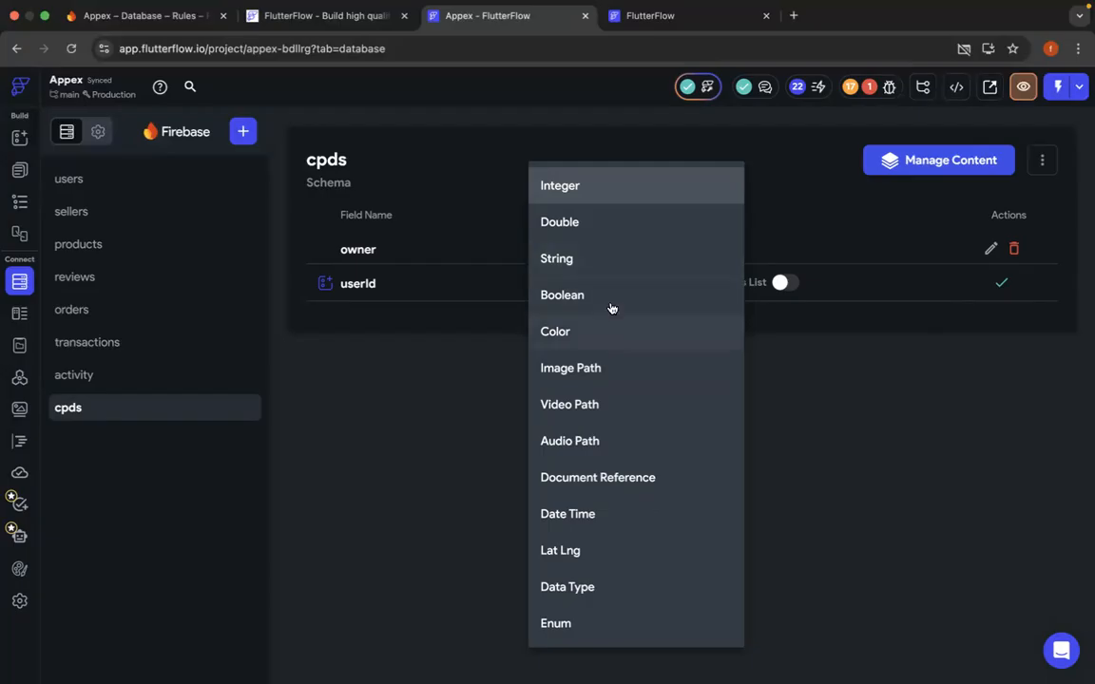
{"action": "left_click", "coordinate": [582, 186]}
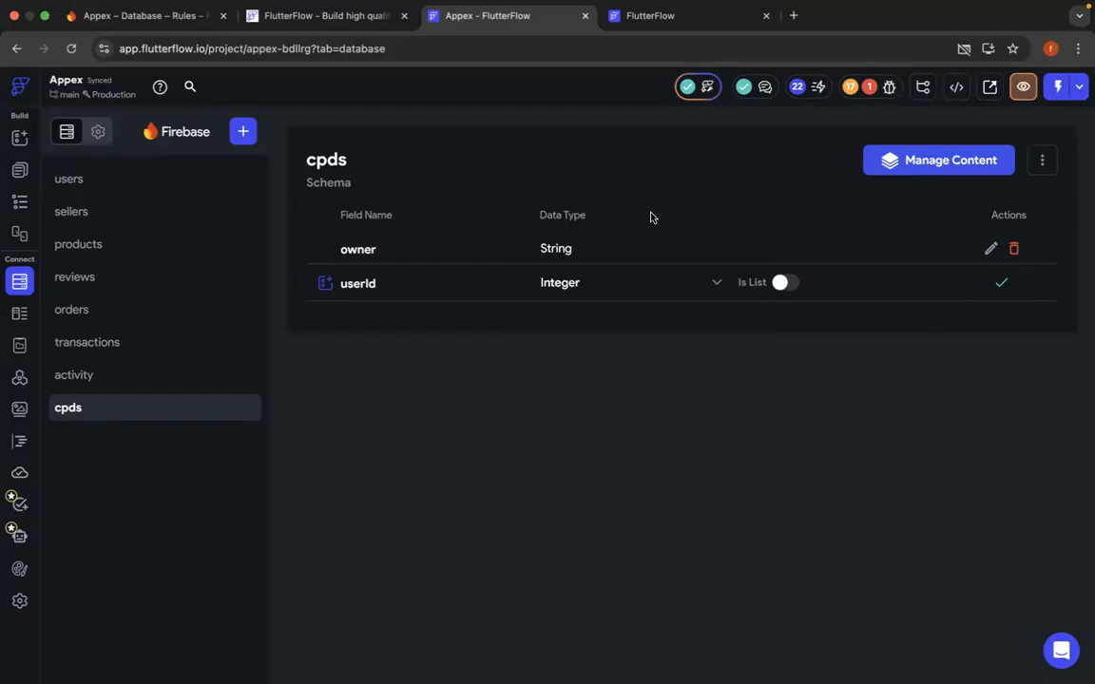
{"action": "left_click", "coordinate": [1001, 282]}
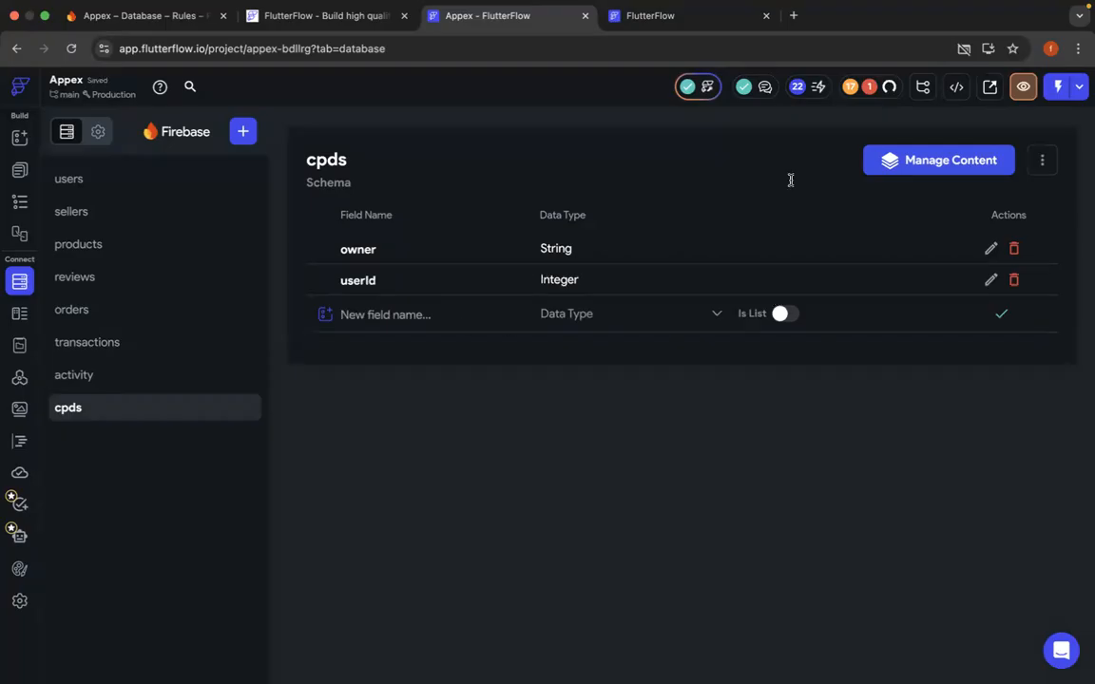
- Check the Custom Function error from the project issues, and start a run build of the project
{"action": "left_click", "coordinate": [873, 89]}
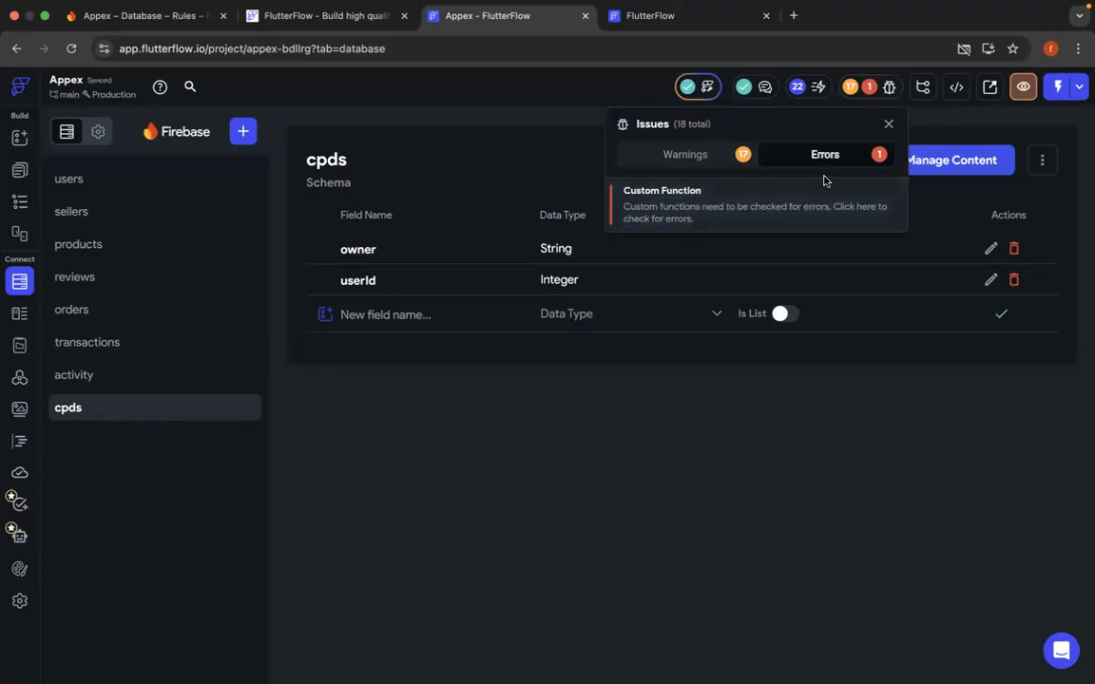
{"action": "left_click", "coordinate": [720, 192]}
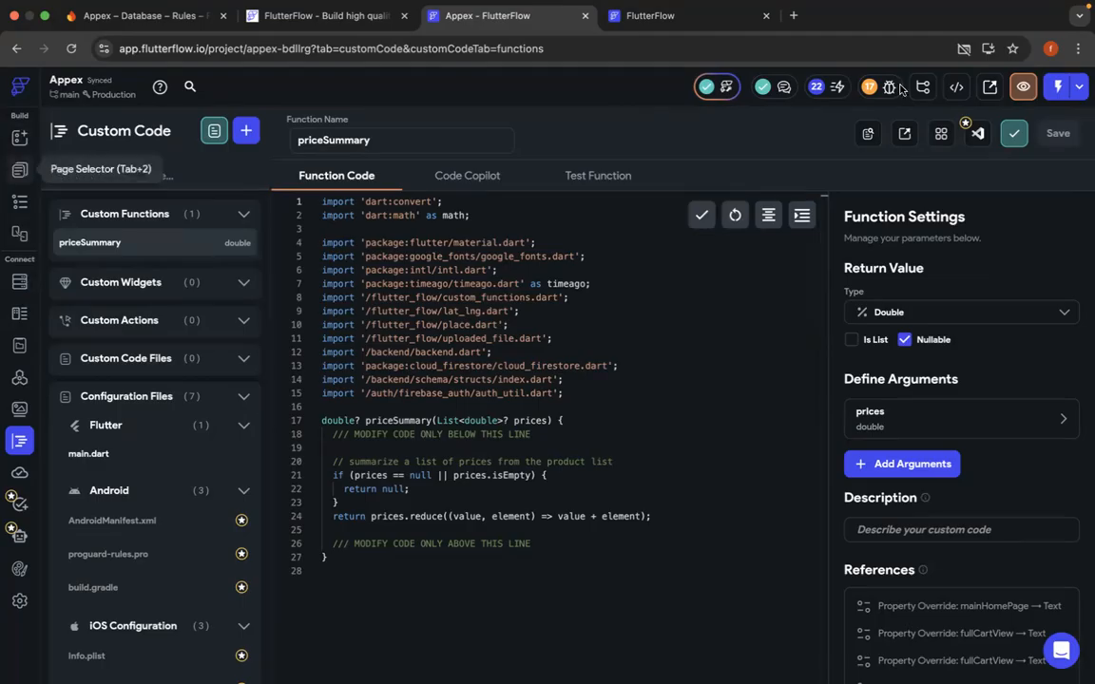
{"action": "left_click", "coordinate": [1058, 86]}
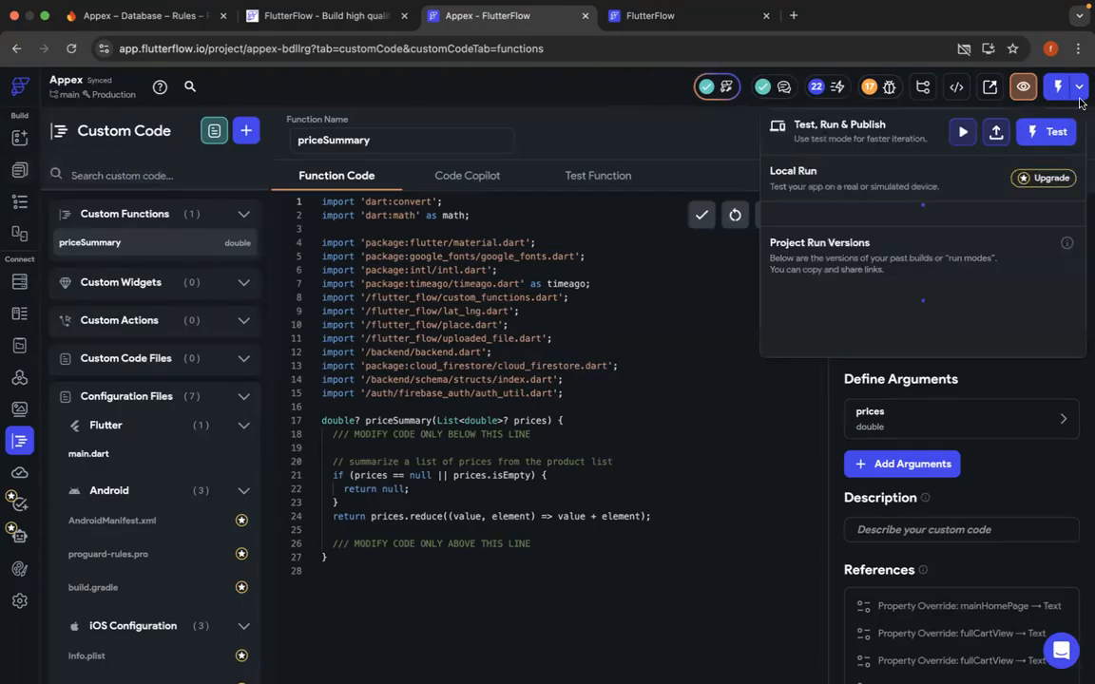
{"action": "left_click", "coordinate": [960, 136]}
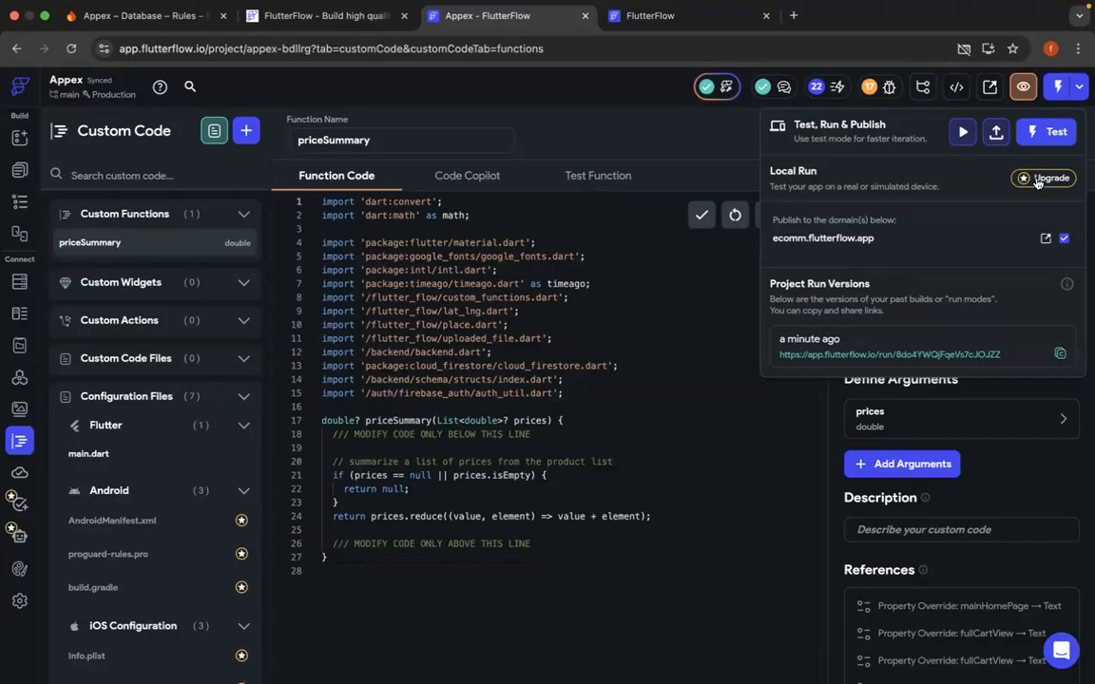
- Build a new test version of the Appex project and open its latest run version at 75% zoom
{"action": "left_click", "coordinate": [1059, 132]}
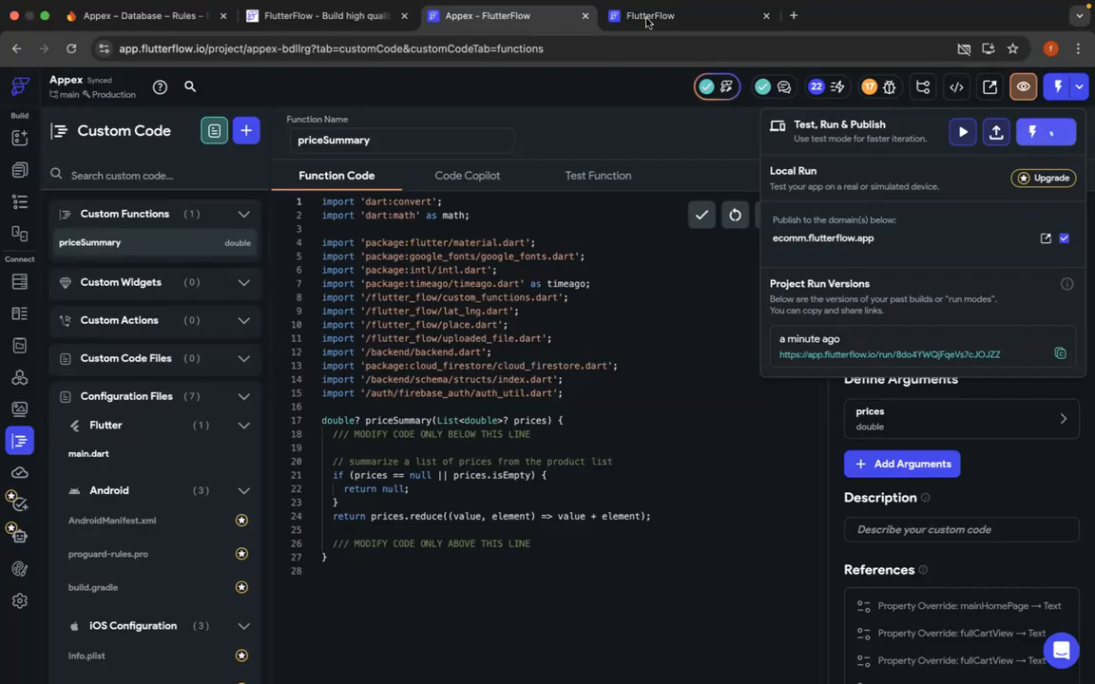
{"action": "left_click", "coordinate": [646, 20]}
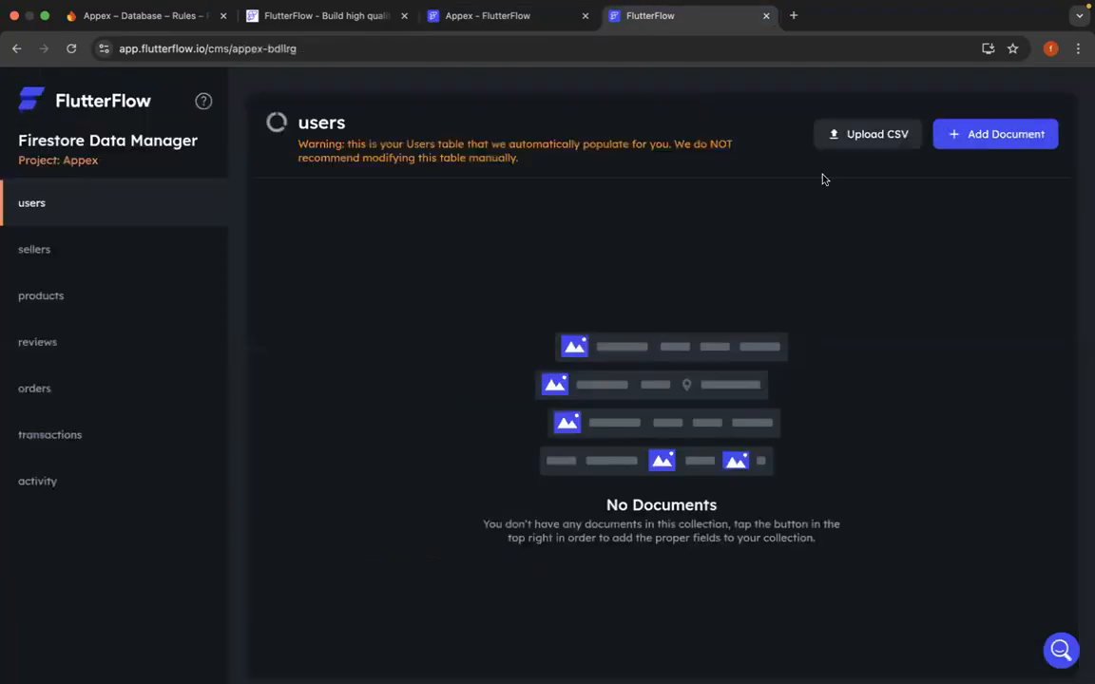
{"action": "left_click", "coordinate": [765, 19]}
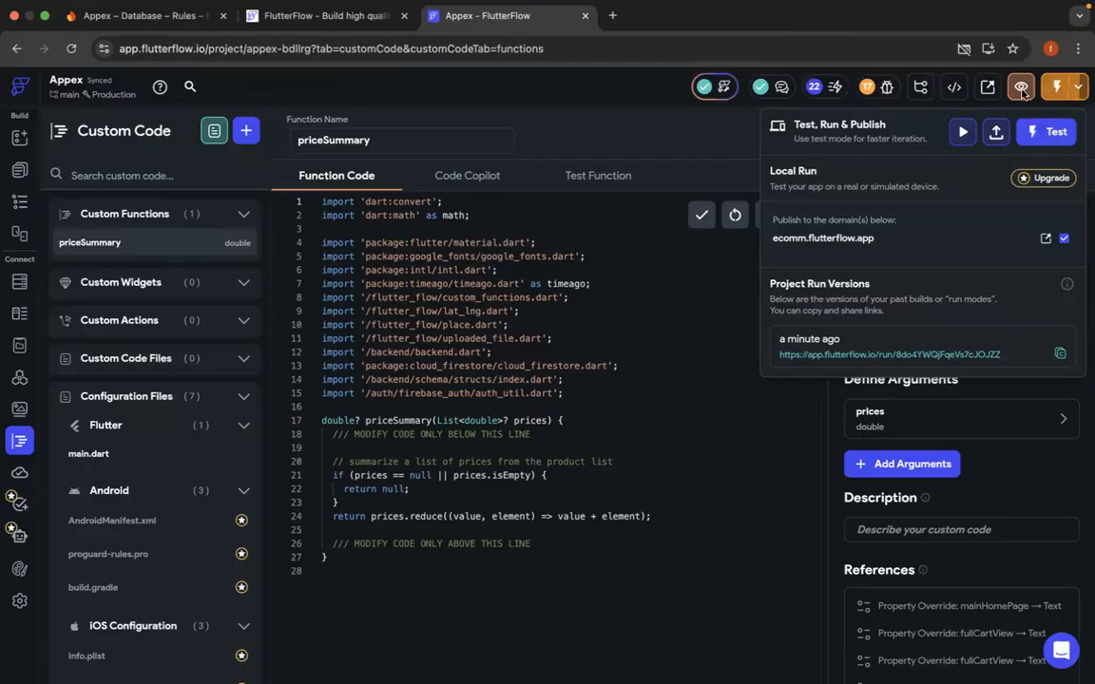
{"action": "left_click", "coordinate": [1077, 90]}
{"action": "left_click", "coordinate": [1080, 91]}
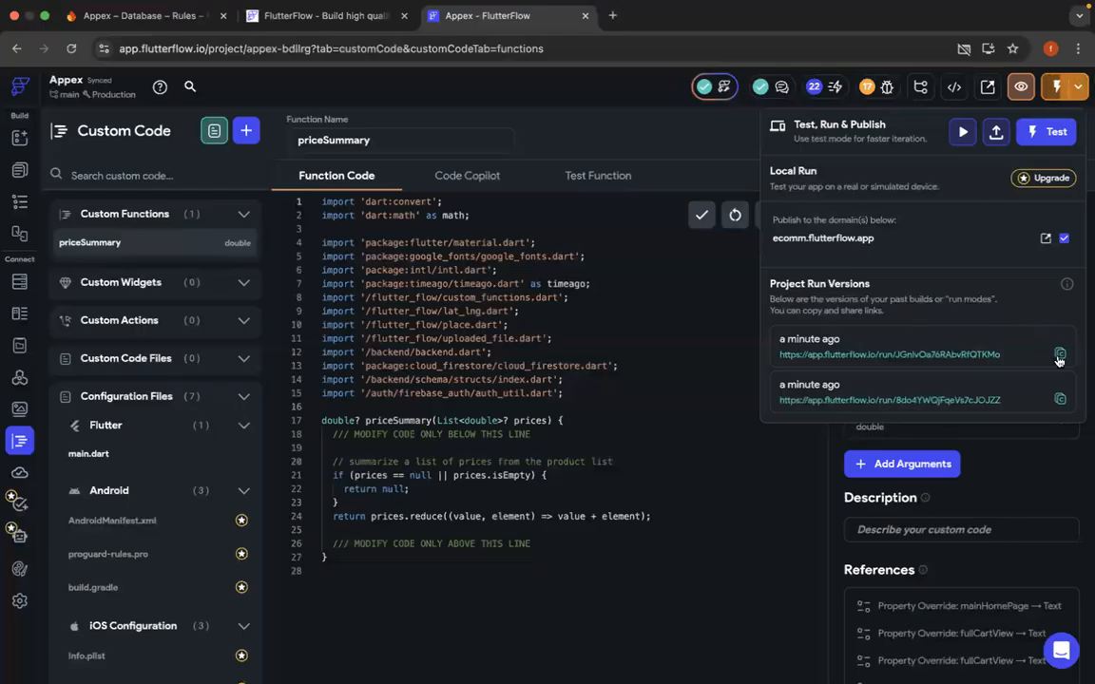
{"action": "left_click", "coordinate": [964, 354]}
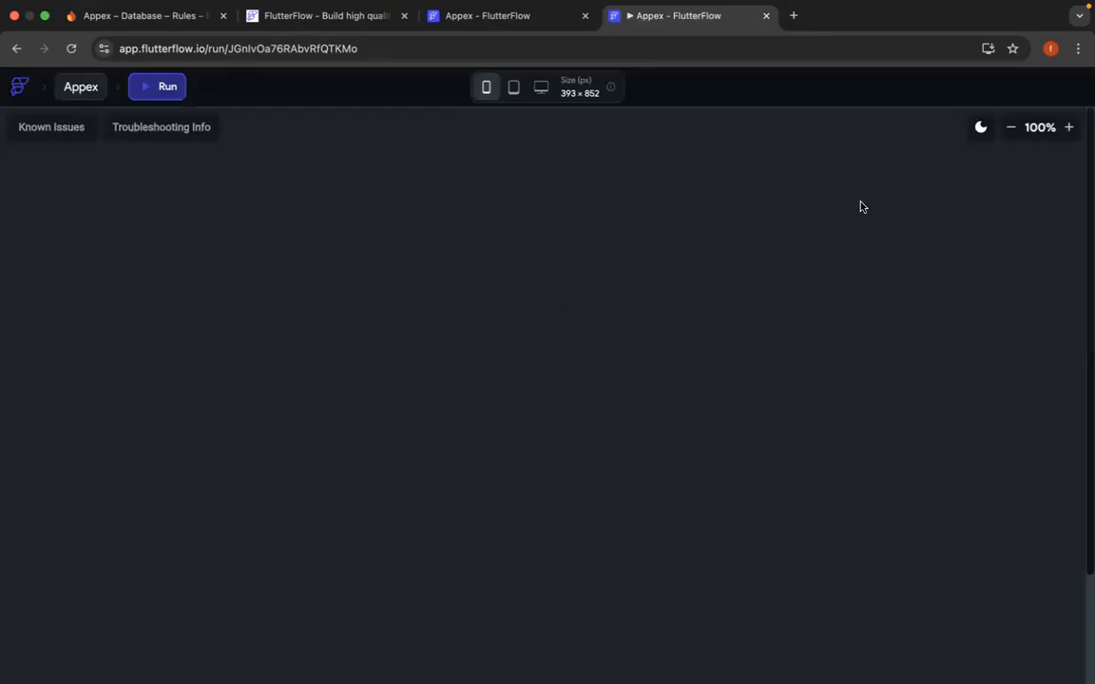
{"action": "left_click", "coordinate": [1011, 129]}
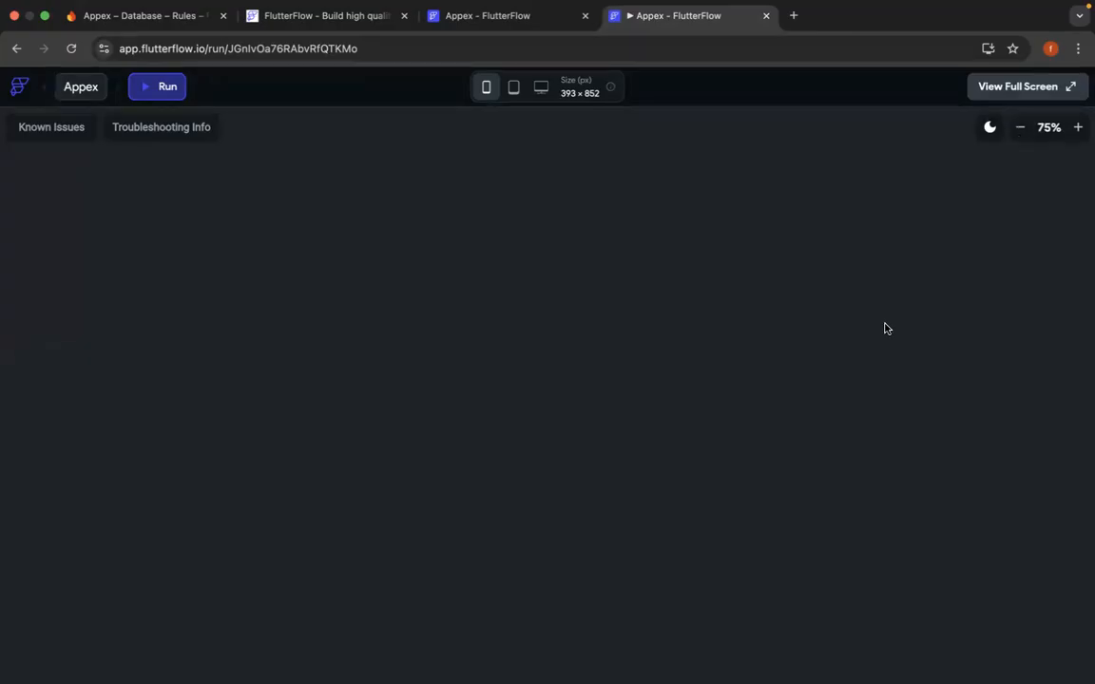
{"action": "key", "text": "ctrl+Up"}
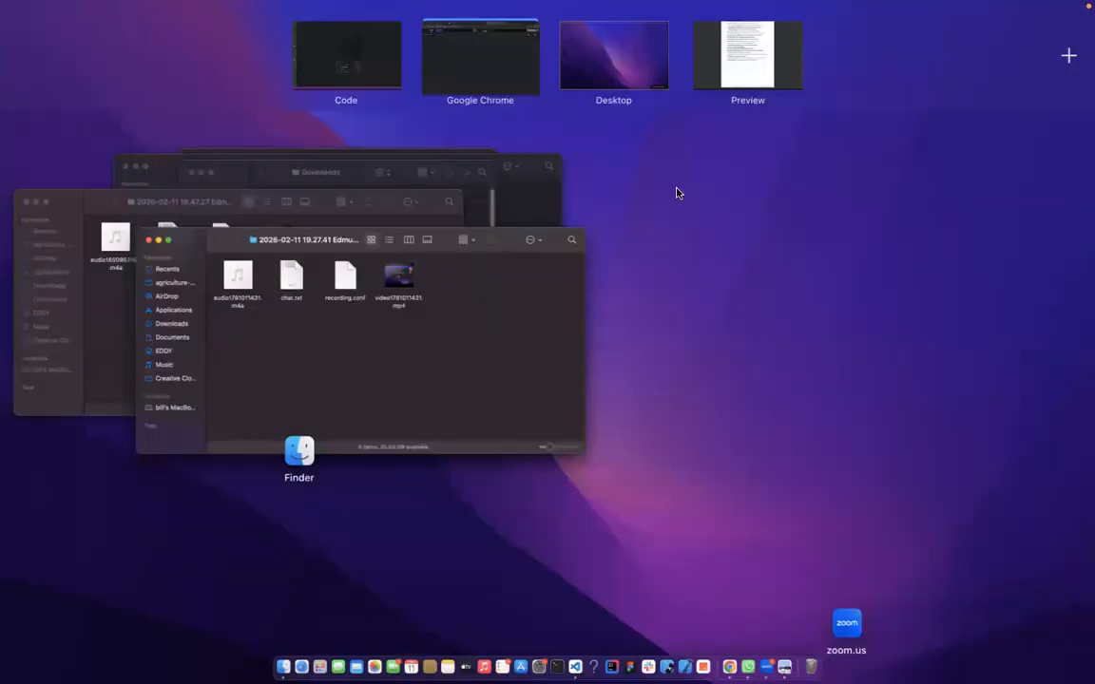
{"action": "left_click", "coordinate": [512, 83]}
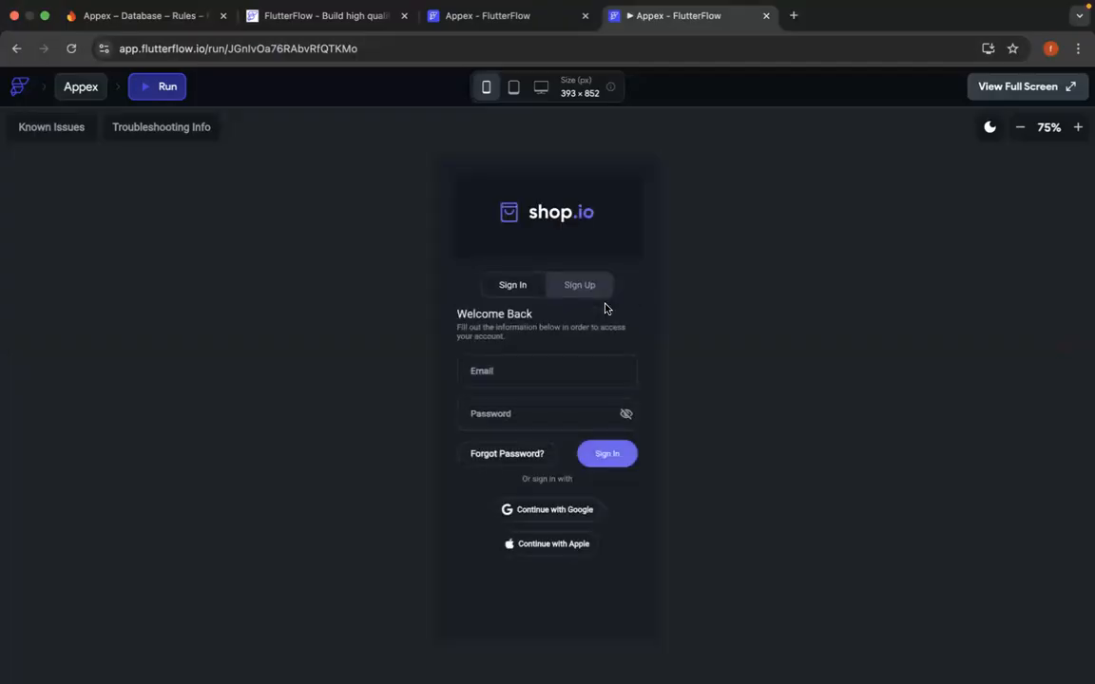
- Sign up for a new shop account in the preview with the user's e-mail and a password
{"action": "left_click", "coordinate": [587, 297]}
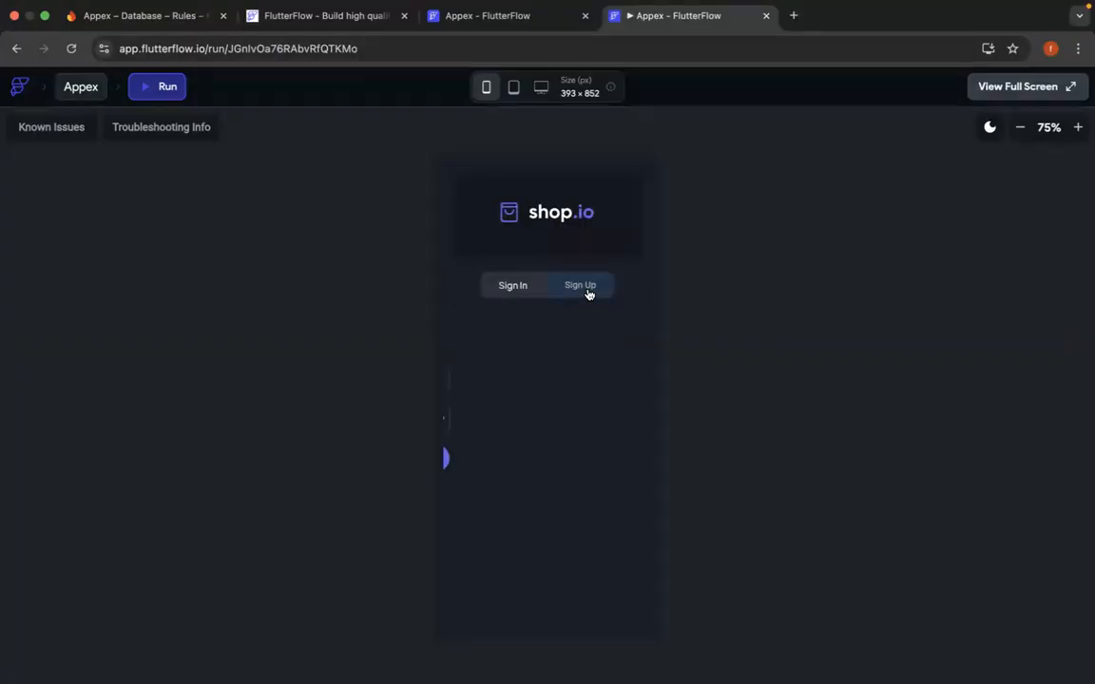
{"action": "left_click", "coordinate": [536, 369]}
{"action": "type", "text": "ed"}
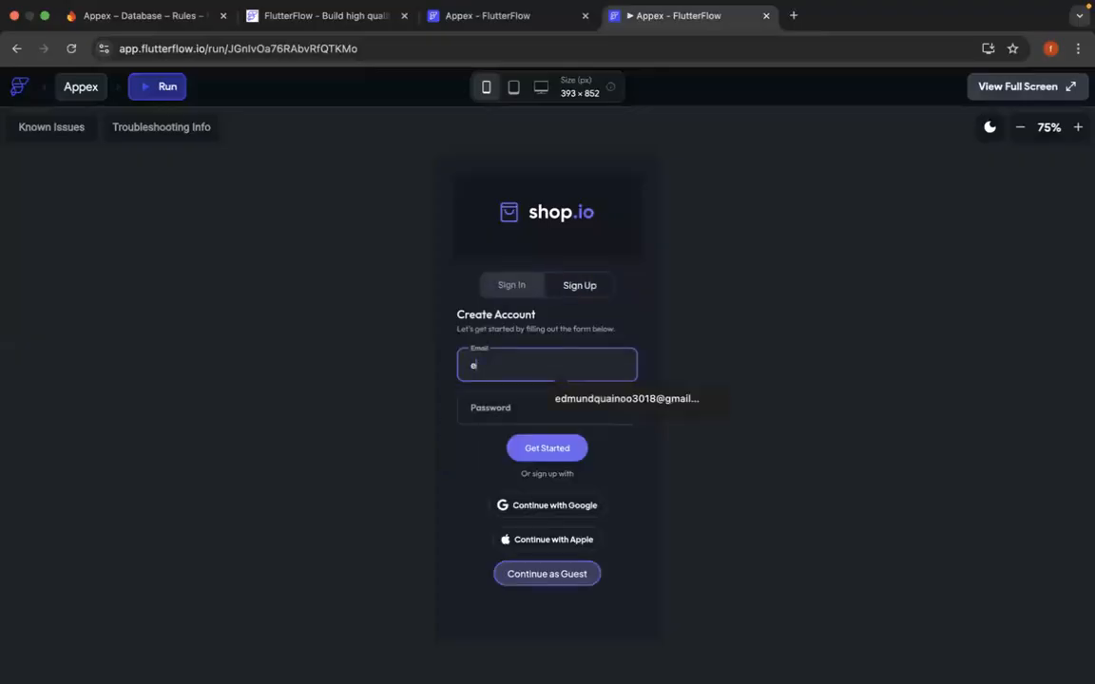
{"action": "left_click", "coordinate": [592, 399]}
{"action": "left_click", "coordinate": [567, 407]}
{"action": "type", "text": "••"}
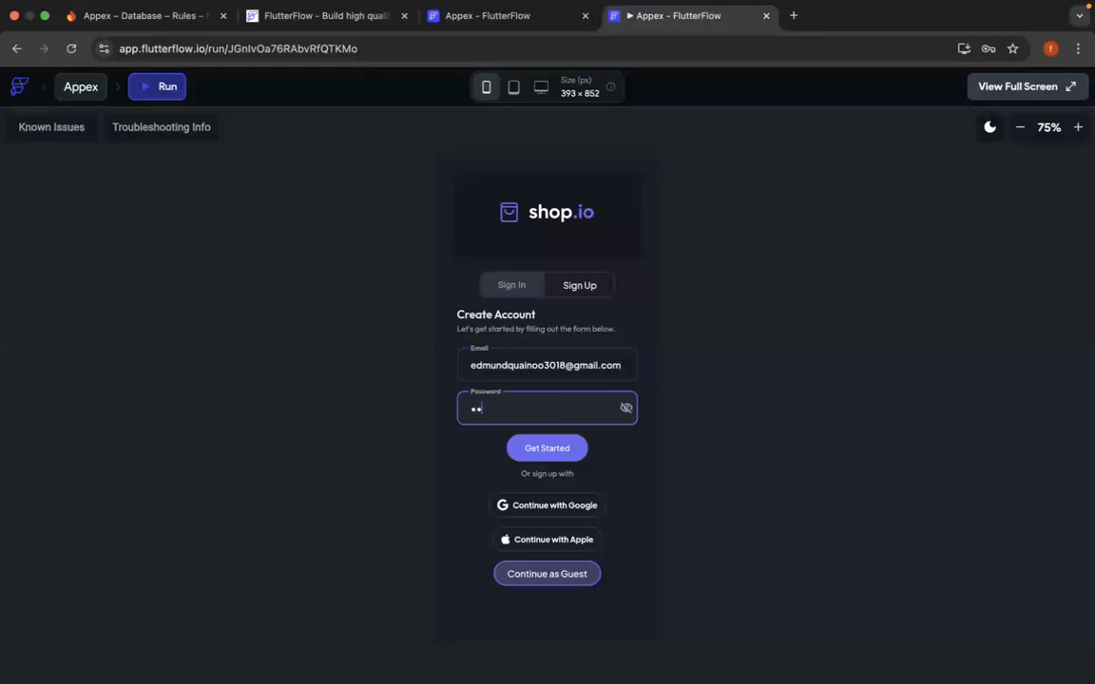
{"action": "type", "text": "••••••"}
{"action": "left_click", "coordinate": [558, 451]}
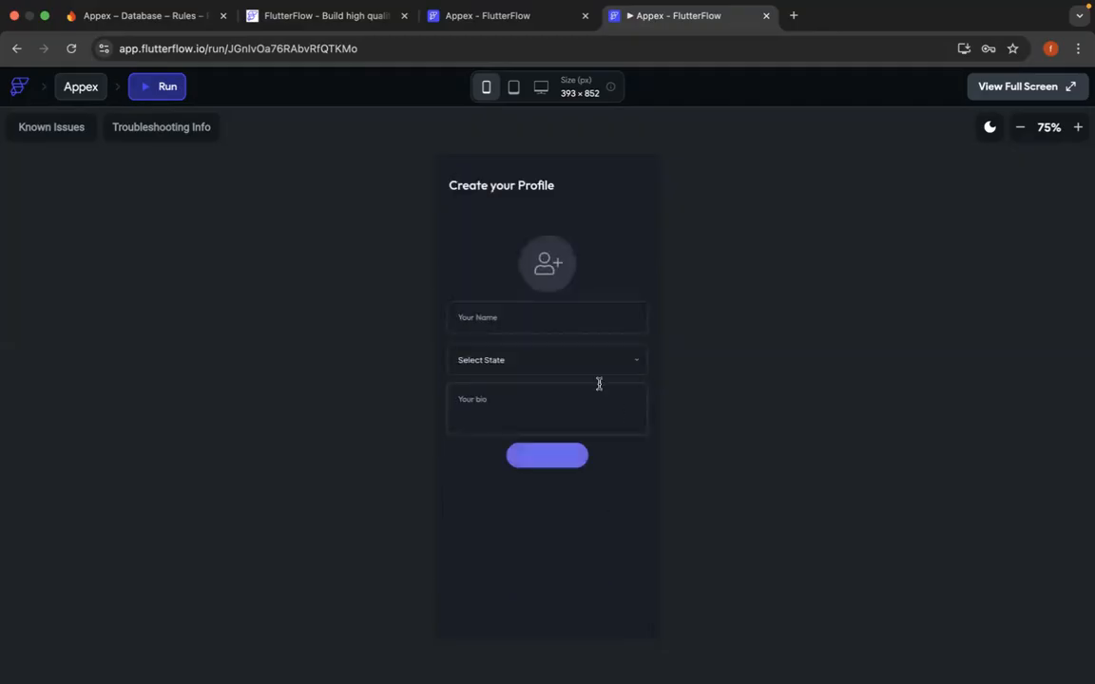
- Enter the user's name in the new profile and choose Alabama as the state
{"action": "left_click", "coordinate": [503, 316]}
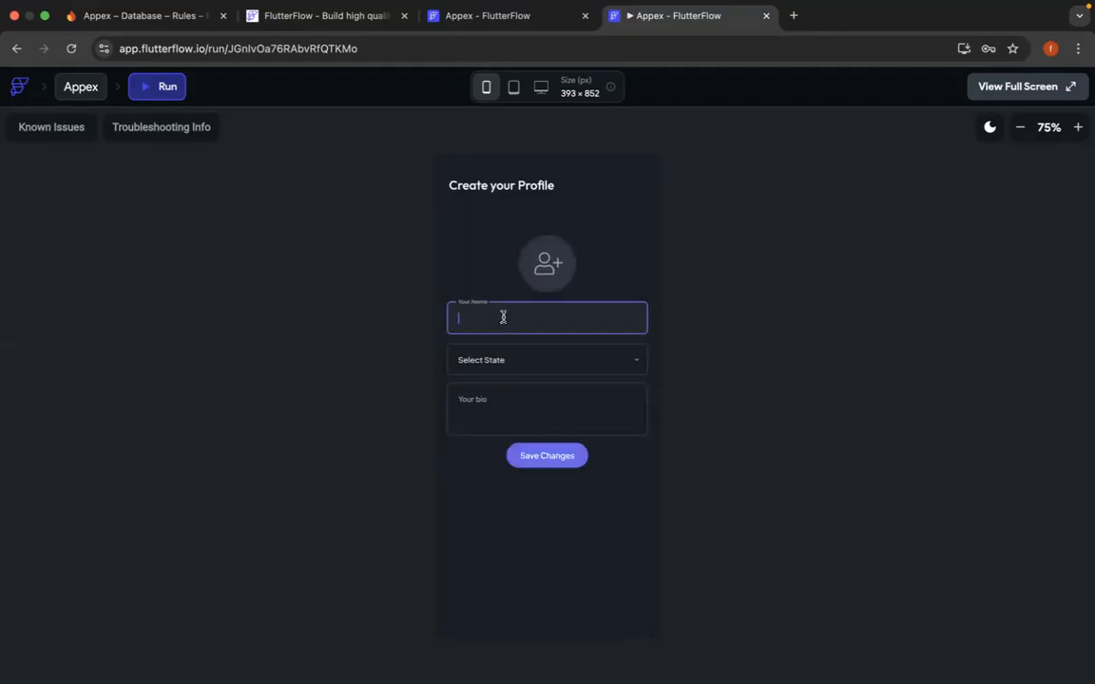
{"action": "type", "text": "Eddy"}
{"action": "left_click", "coordinate": [538, 369]}
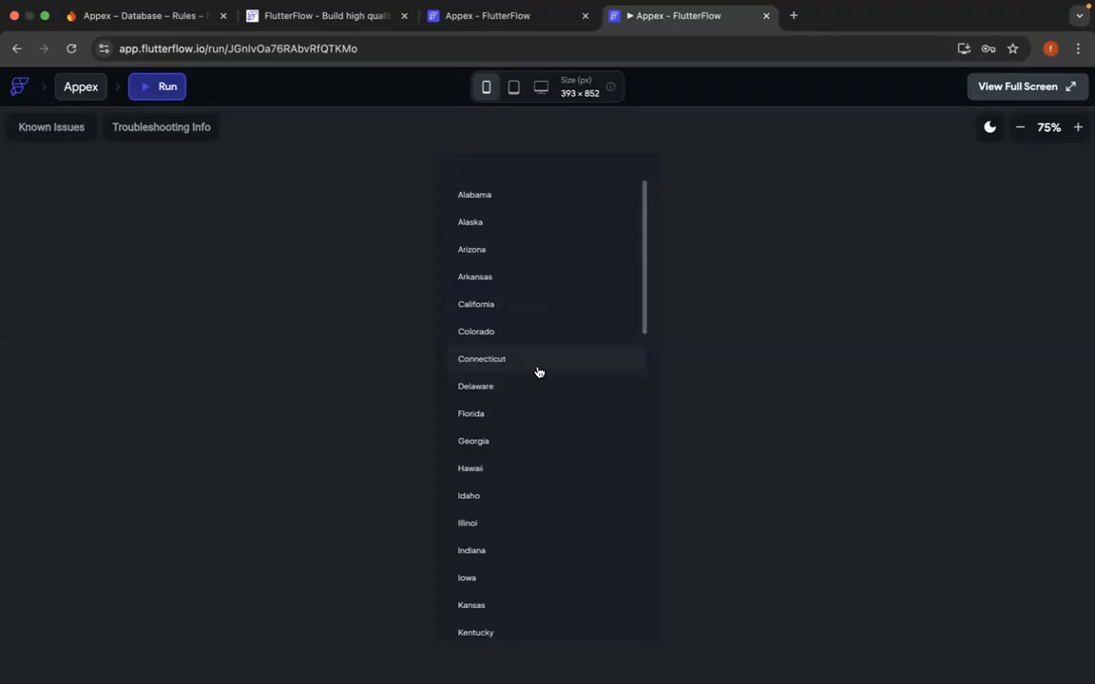
{"action": "scroll", "coordinate": [535, 501], "scroll_direction": "down", "scroll_amount": 5}
{"action": "scroll", "coordinate": [535, 503], "scroll_direction": "down", "scroll_amount": 6}
{"action": "scroll", "coordinate": [535, 502], "scroll_direction": "up", "scroll_amount": 10}
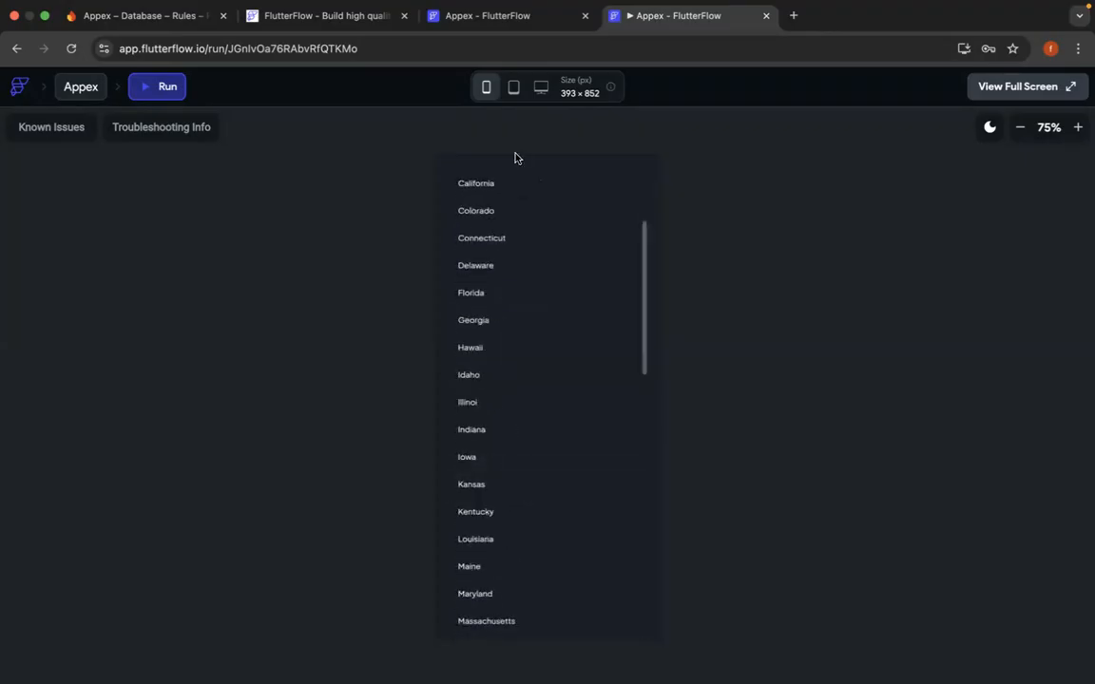
{"action": "left_click", "coordinate": [515, 203]}
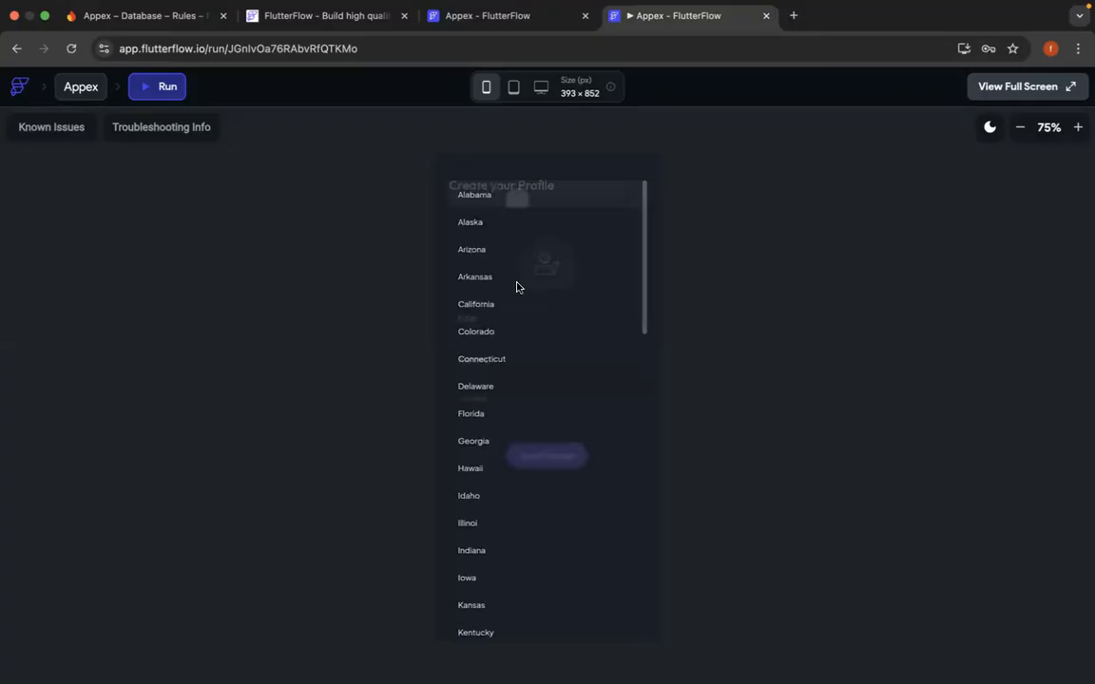
- Save the profile with the bio "A developer" and accept the browser's offer to store the password
{"action": "left_click", "coordinate": [518, 398]}
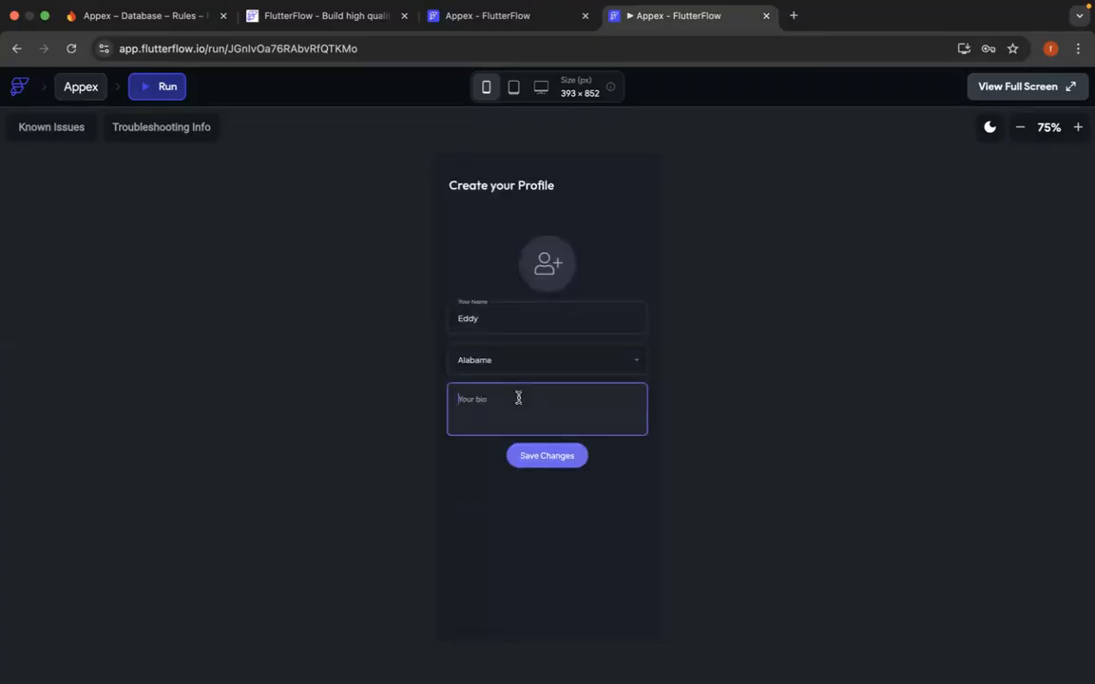
{"action": "type", "text": "A developer"}
{"action": "left_click", "coordinate": [544, 455]}
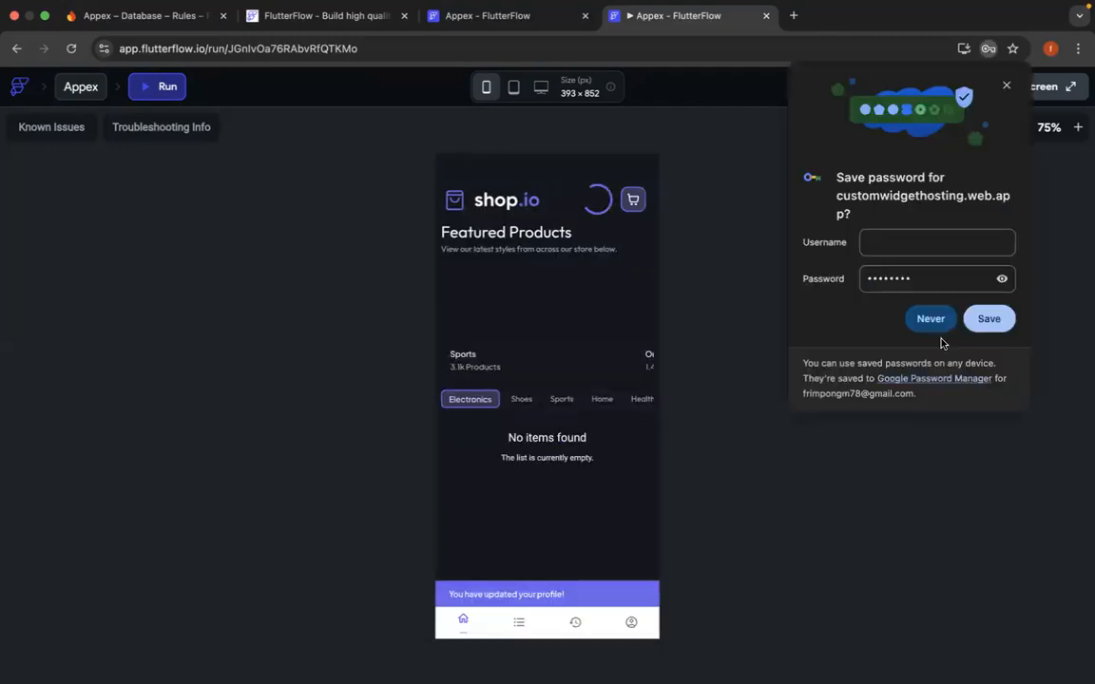
{"action": "left_click", "coordinate": [987, 320]}
- Examine the registered users in Firebase Authentication and the form for adding an email/password user, without adding one
{"action": "left_click", "coordinate": [147, 16]}
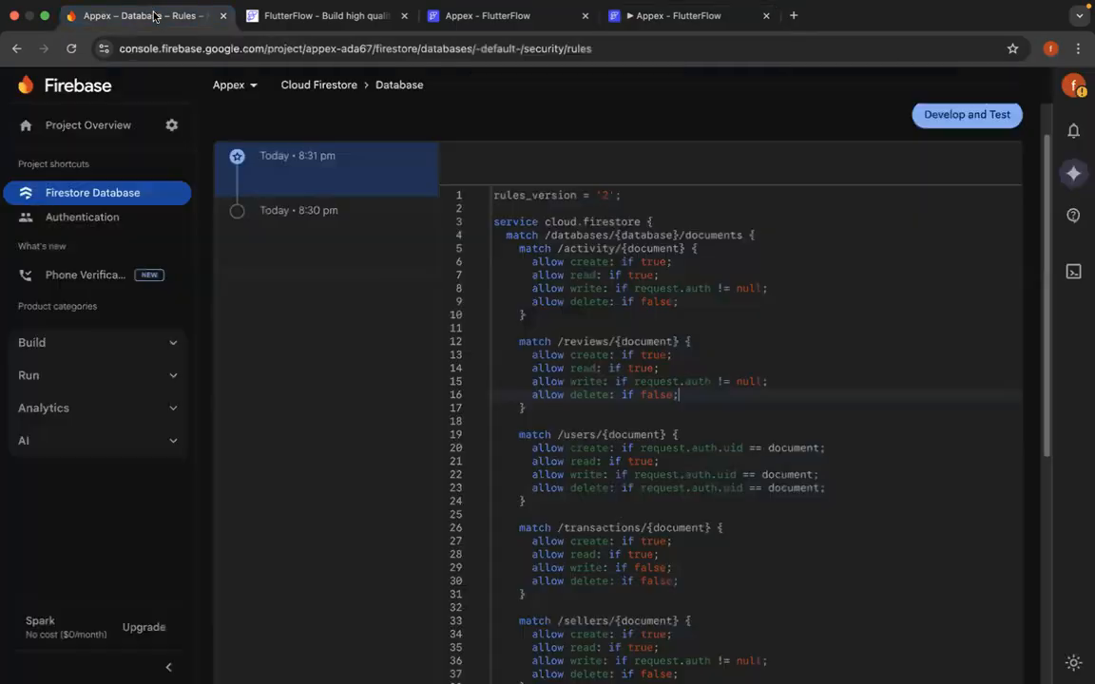
{"action": "left_click", "coordinate": [116, 219]}
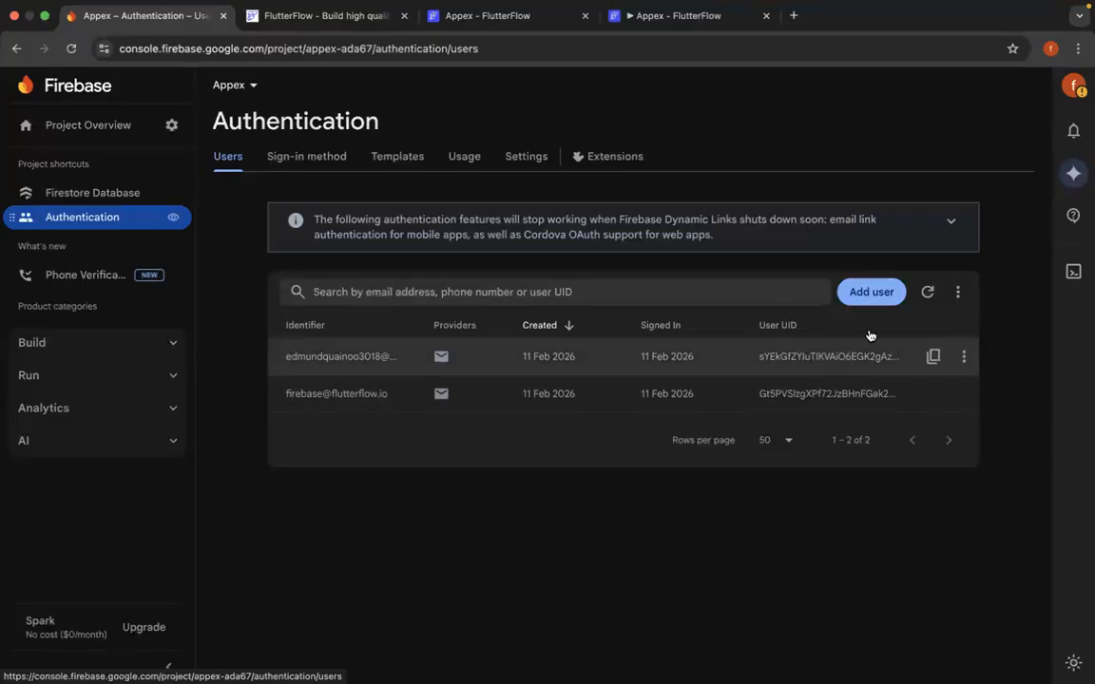
{"action": "left_click", "coordinate": [868, 295]}
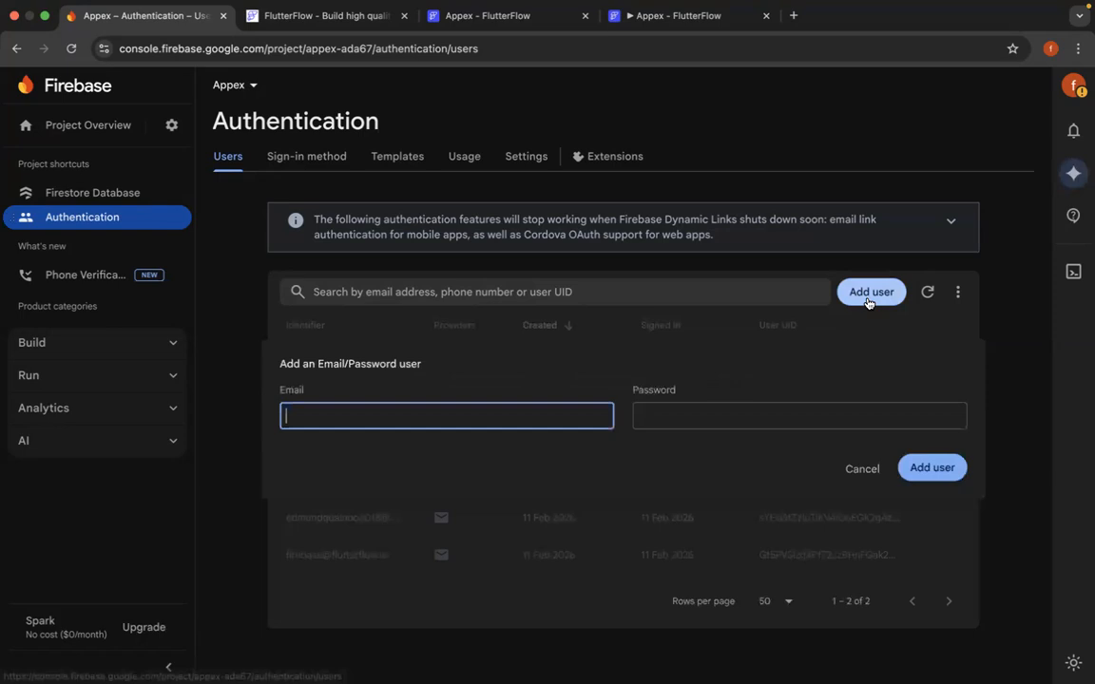
{"action": "left_click", "coordinate": [861, 472]}
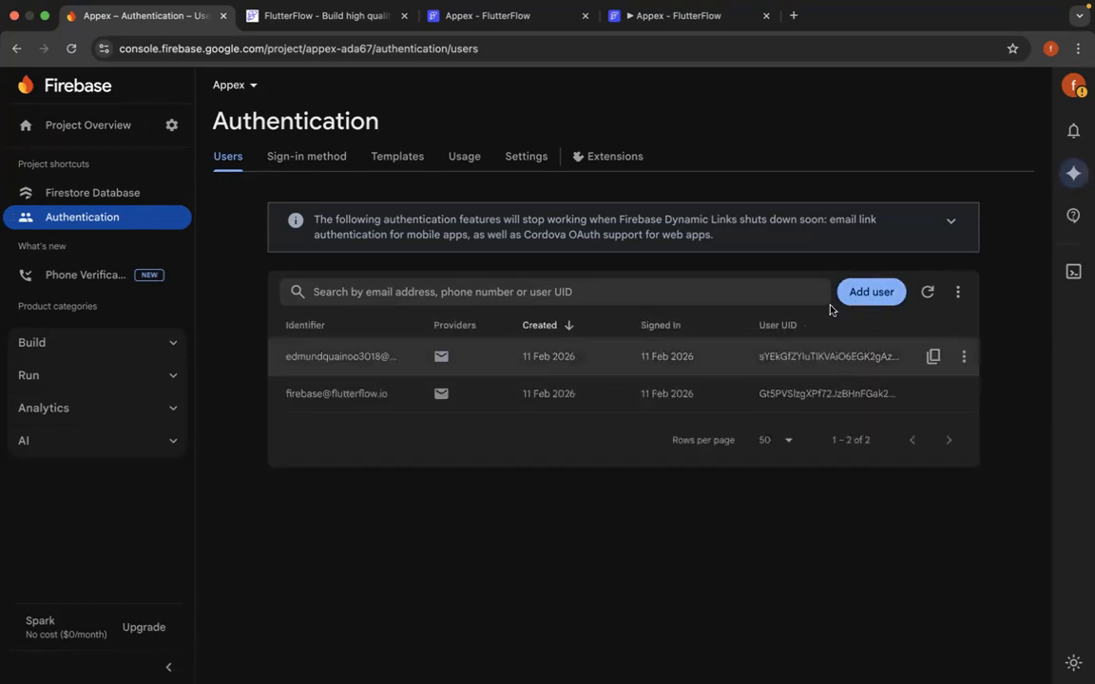
{"action": "left_click", "coordinate": [867, 292]}
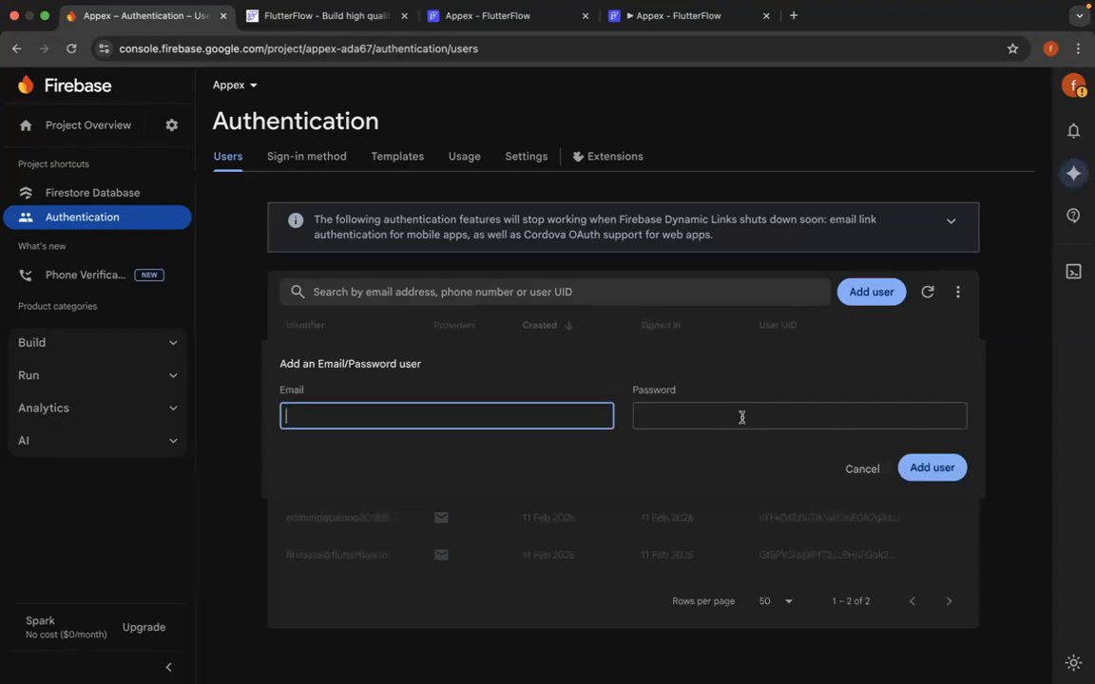
{"action": "left_click", "coordinate": [858, 469]}
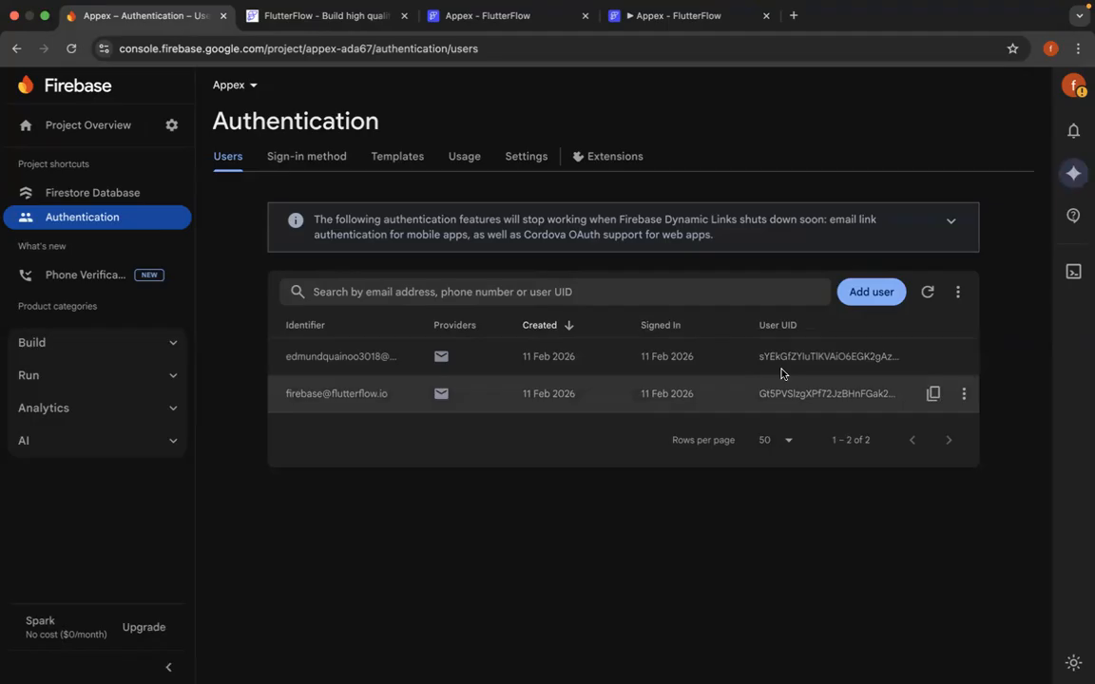
- Switch to the FlutterFlow project and examine the stored documents of the Firestore users collection across all fields
{"action": "left_click", "coordinate": [463, 14]}
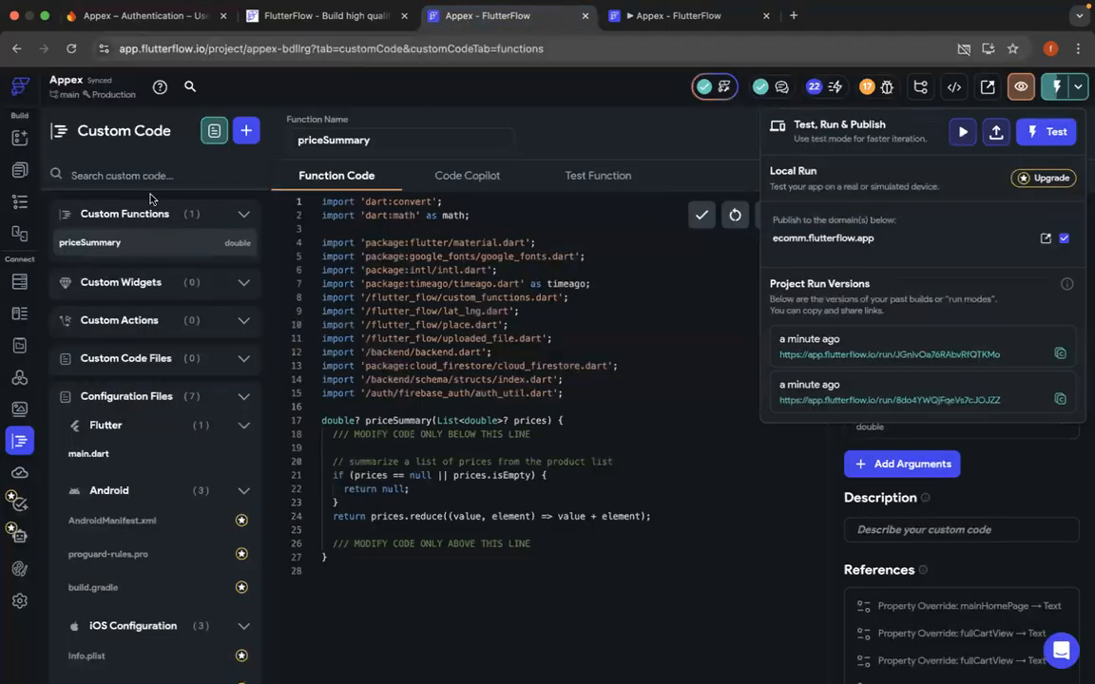
{"action": "left_click", "coordinate": [20, 284]}
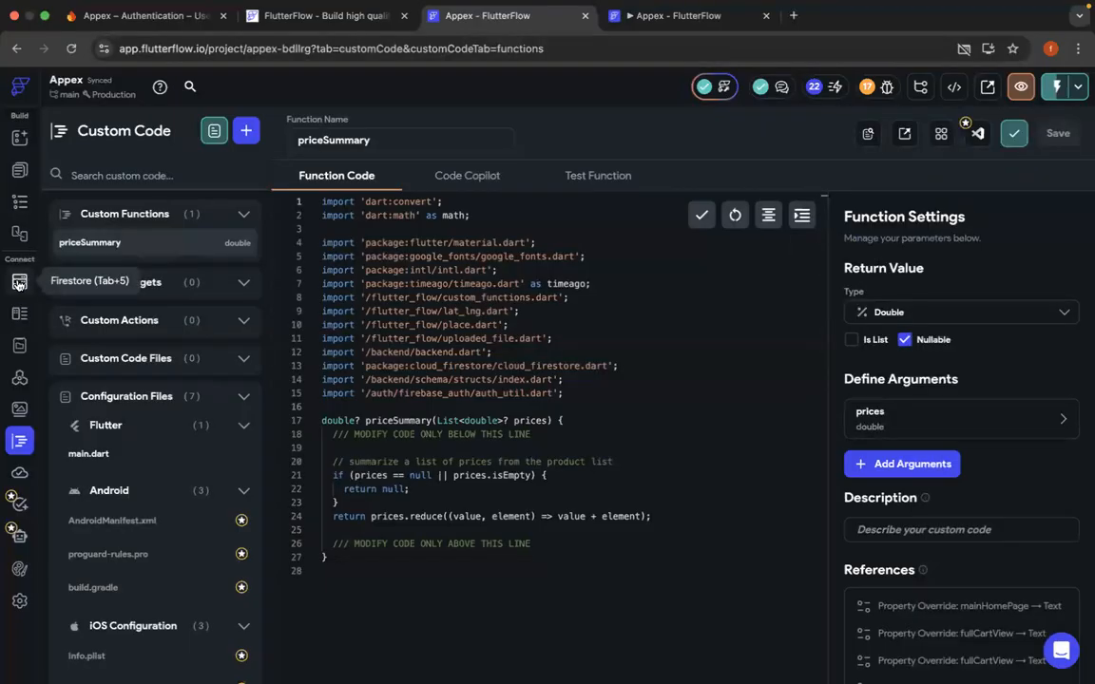
{"action": "left_click", "coordinate": [18, 284]}
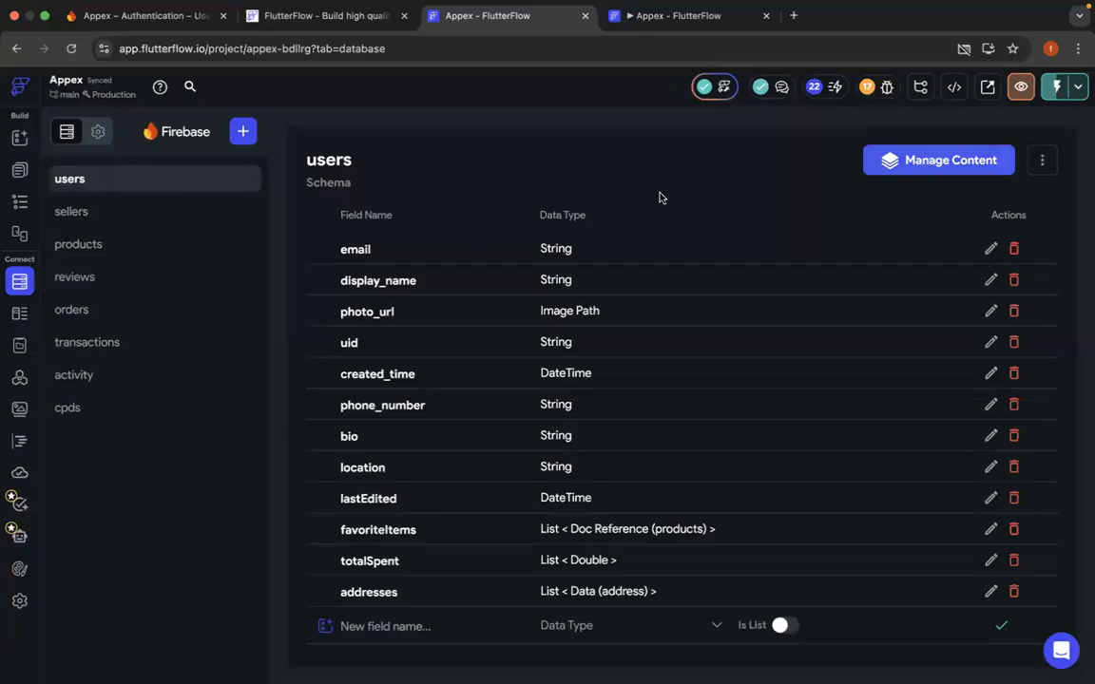
{"action": "left_click", "coordinate": [941, 160]}
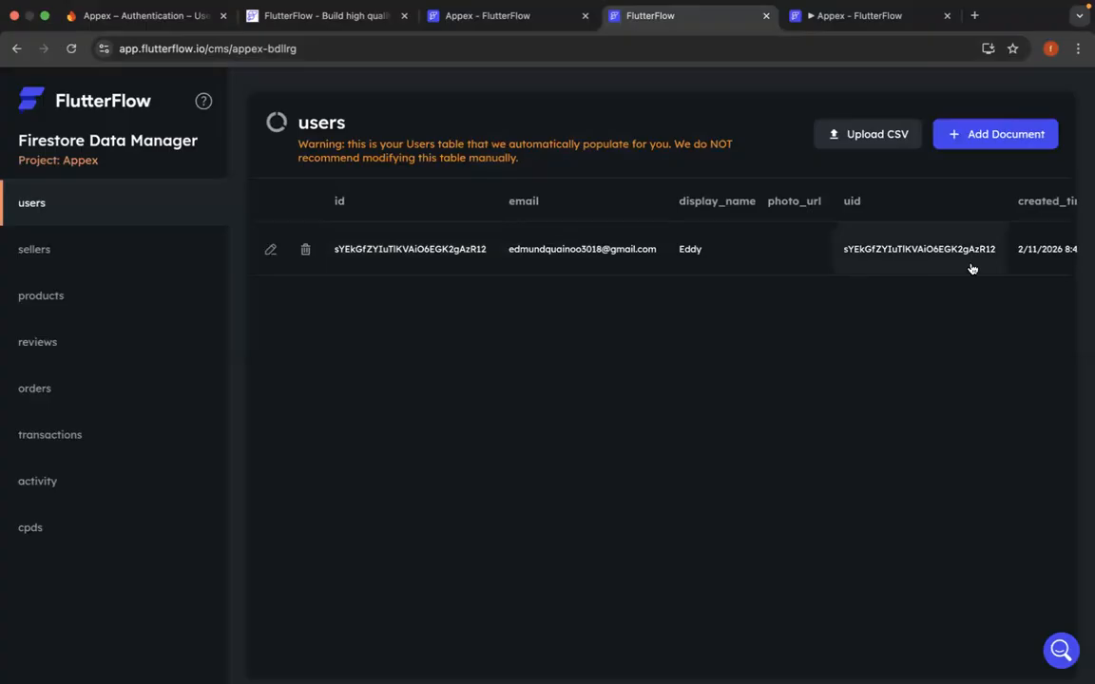
{"action": "scroll", "coordinate": [971, 269], "scroll_direction": "right", "scroll_amount": 10}
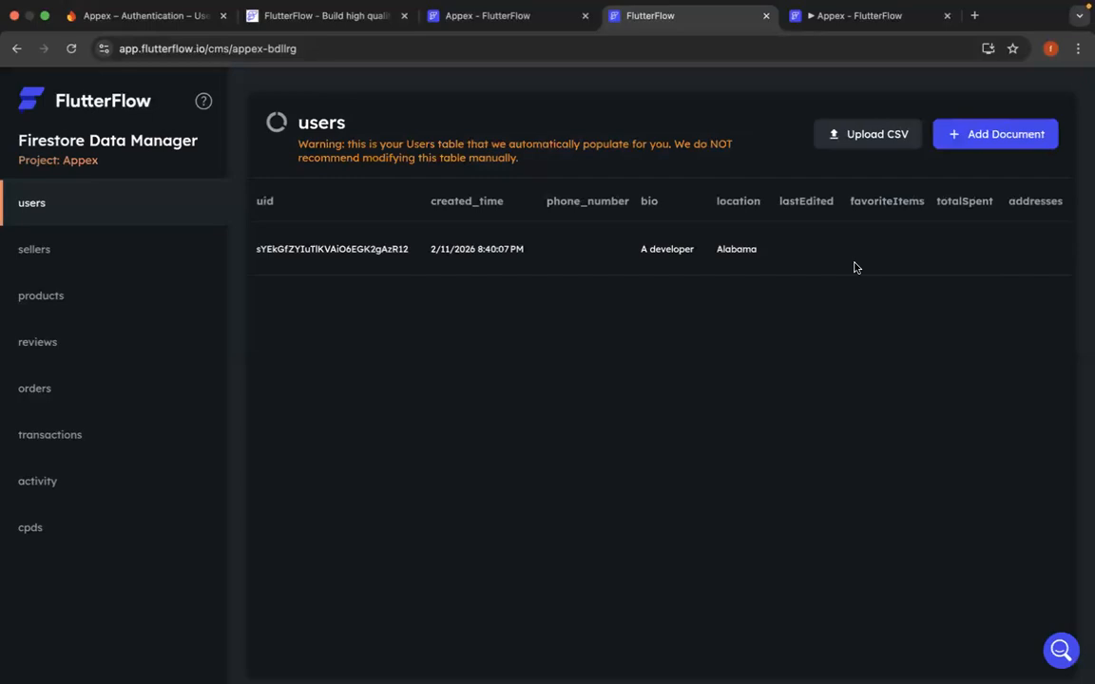
{"action": "scroll", "coordinate": [777, 238], "scroll_direction": "left", "scroll_amount": 10}
- Return to the running app preview and log out of the account from the profile page
{"action": "left_click", "coordinate": [856, 19]}
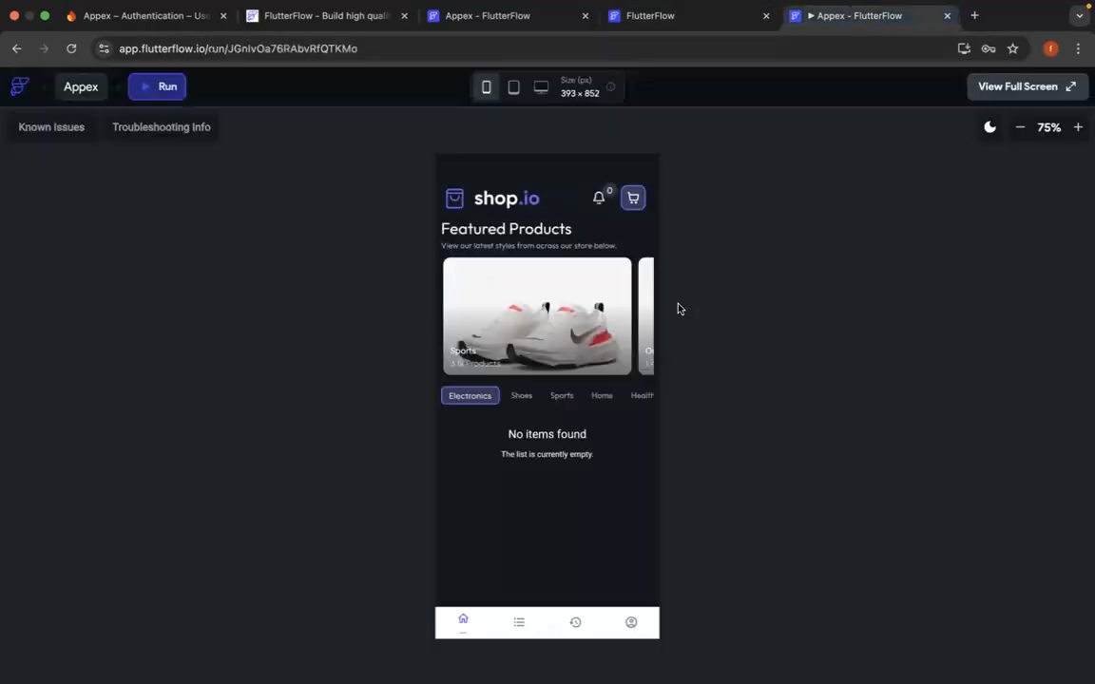
{"action": "left_click", "coordinate": [627, 624]}
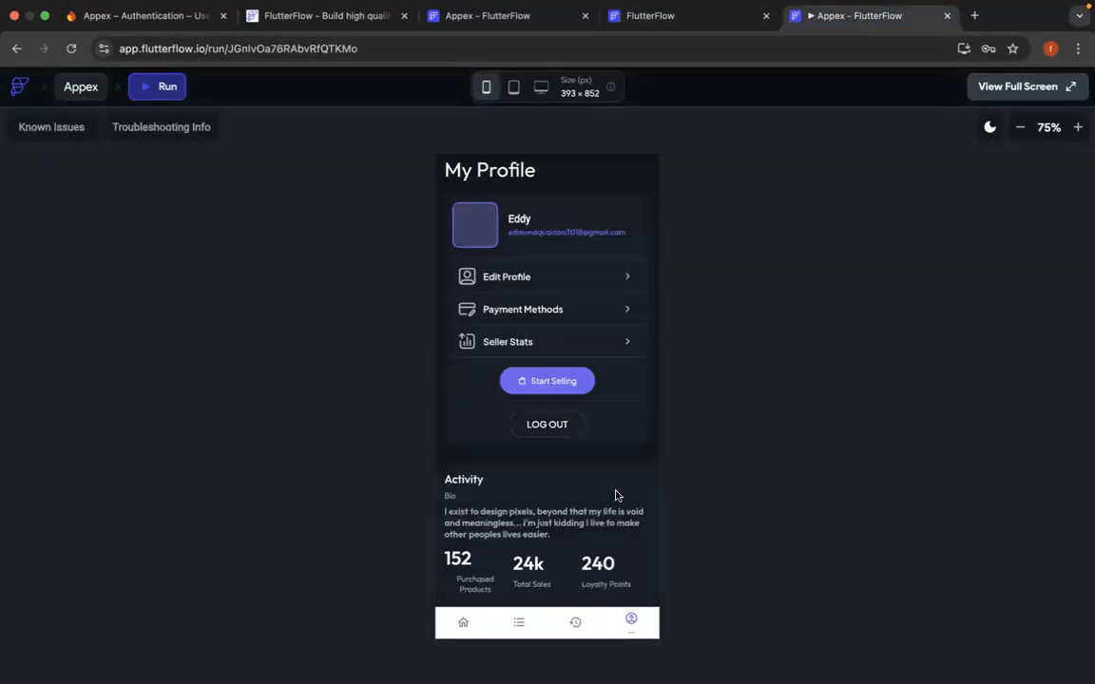
{"action": "left_click", "coordinate": [547, 425]}
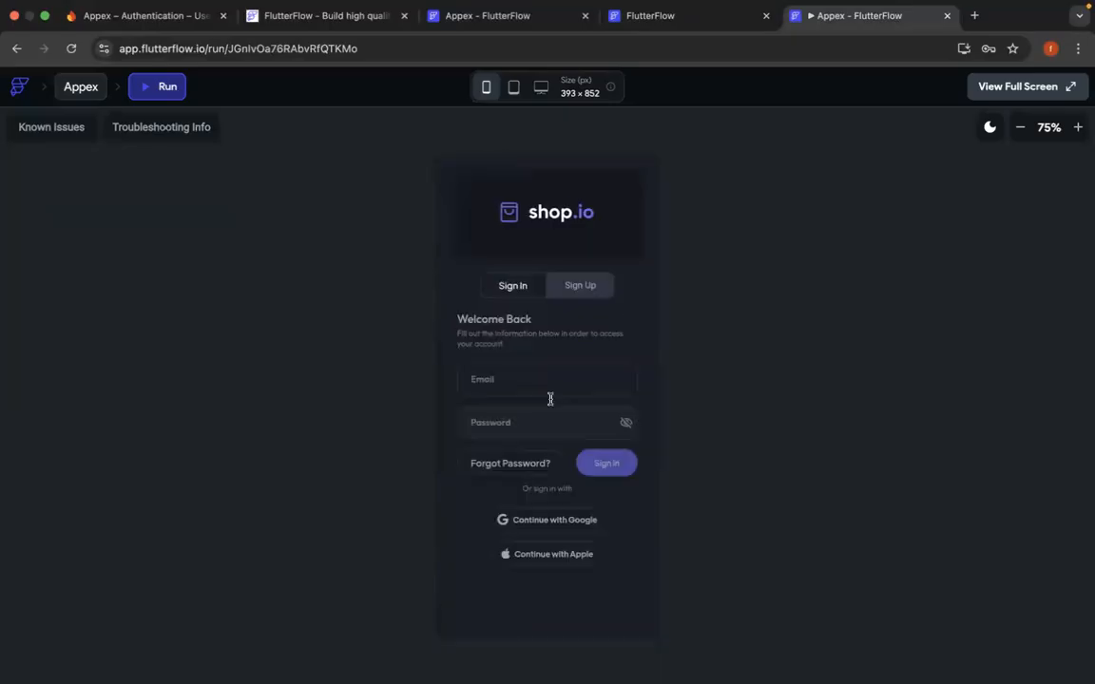
- Sign in to the shop preview with the registered e-mail and password, and browse the featured products
{"action": "left_click", "coordinate": [517, 374]}
{"action": "type", "text": "ed"}
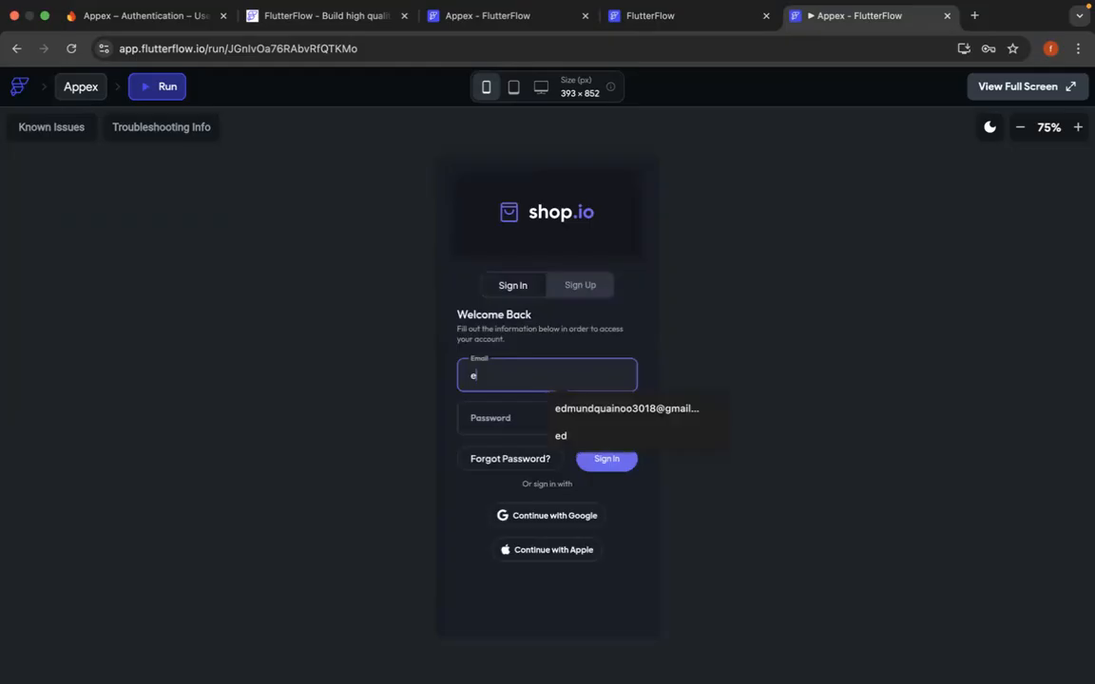
{"action": "left_click", "coordinate": [654, 418]}
{"action": "left_click", "coordinate": [592, 420]}
{"action": "type", "text": "••••••••"}
{"action": "left_click", "coordinate": [623, 463]}
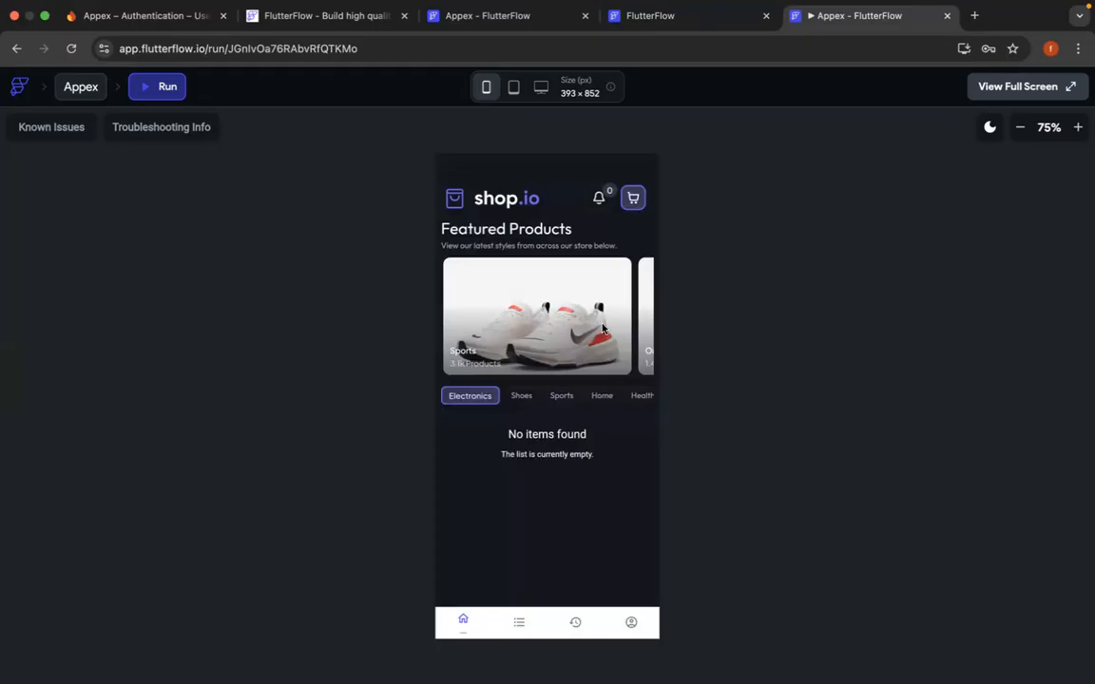
{"action": "scroll", "coordinate": [596, 328], "scroll_direction": "right", "scroll_amount": 2}
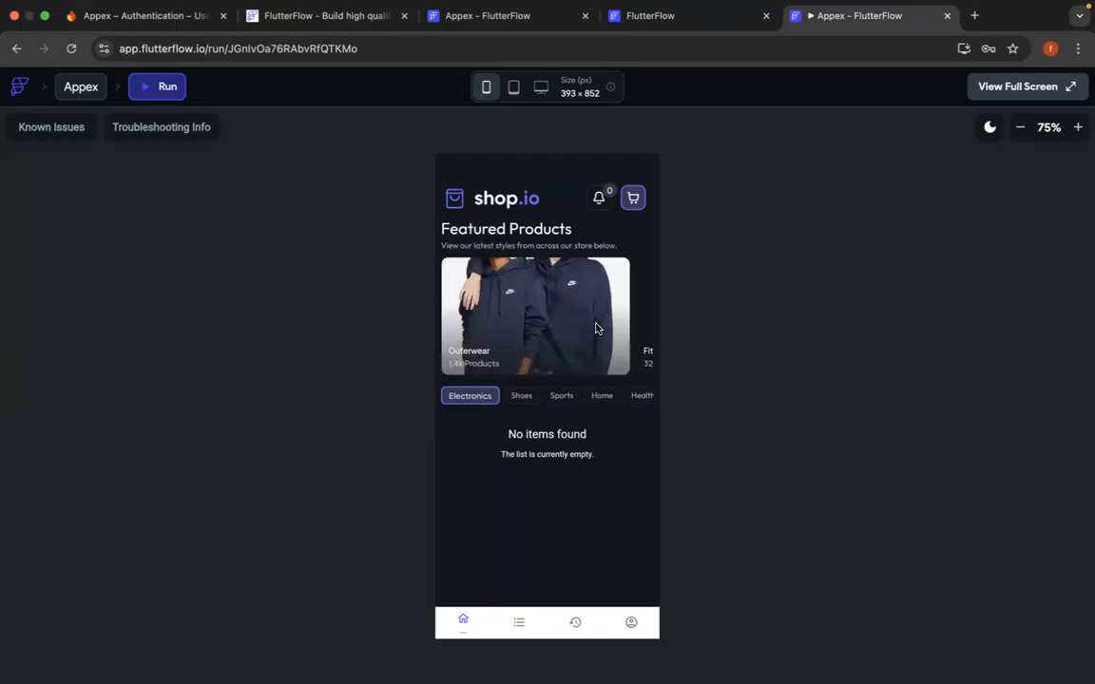
{"action": "scroll", "coordinate": [596, 328], "scroll_direction": "right", "scroll_amount": 2}
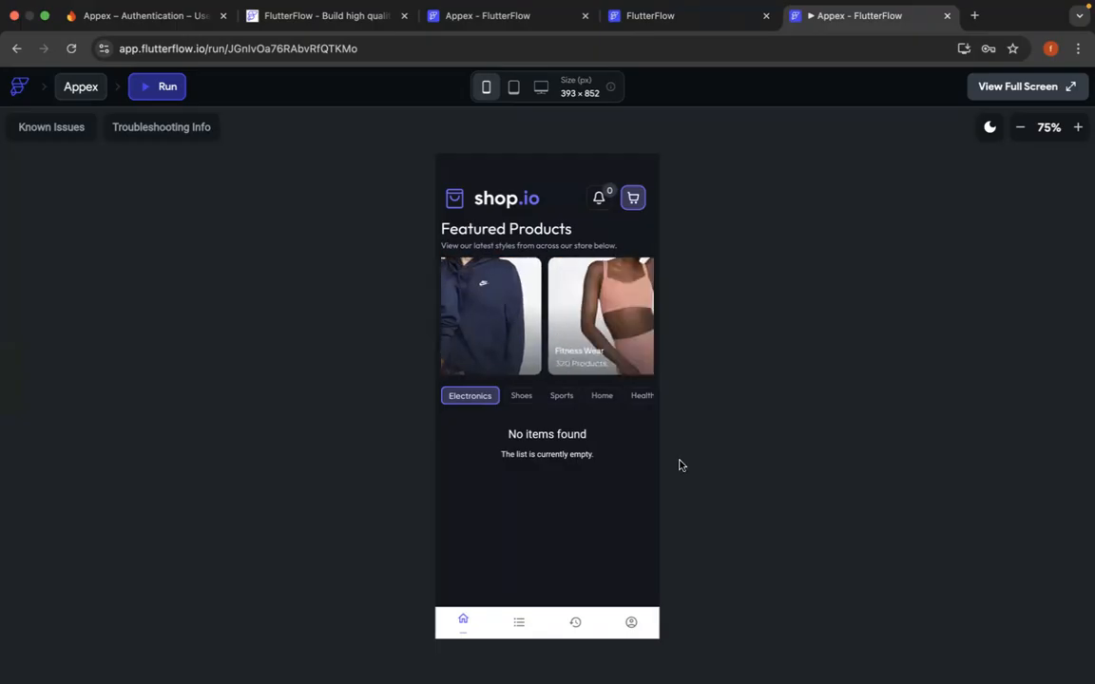
{"action": "key", "text": "super+Tab"}
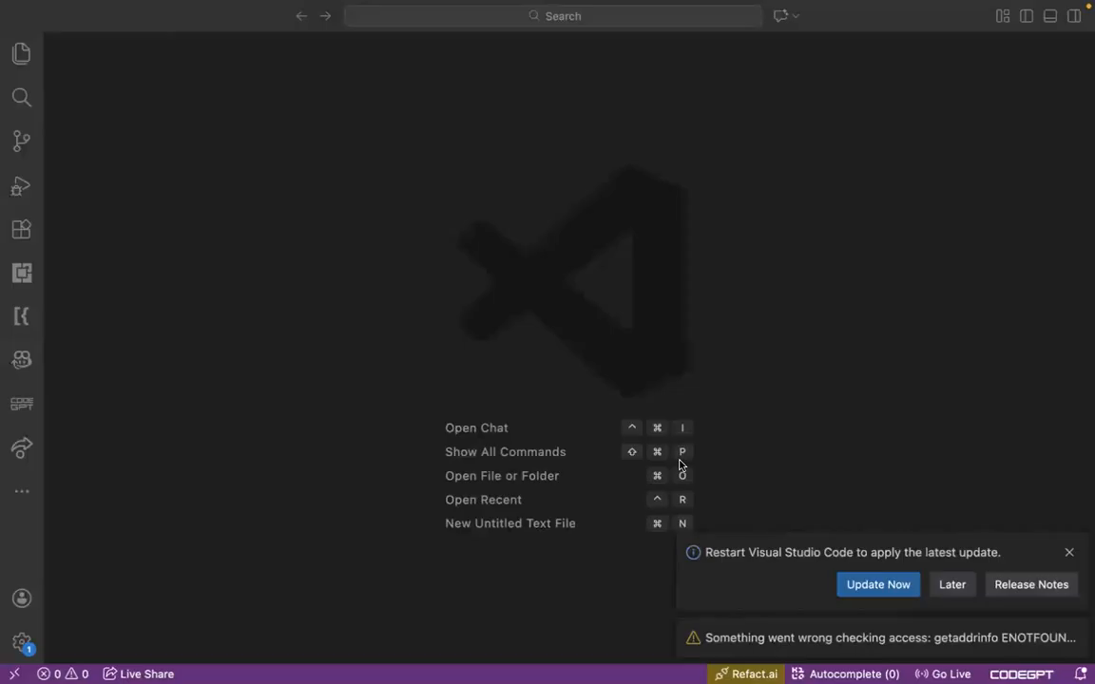
{"action": "left_click", "coordinate": [9, 30]}
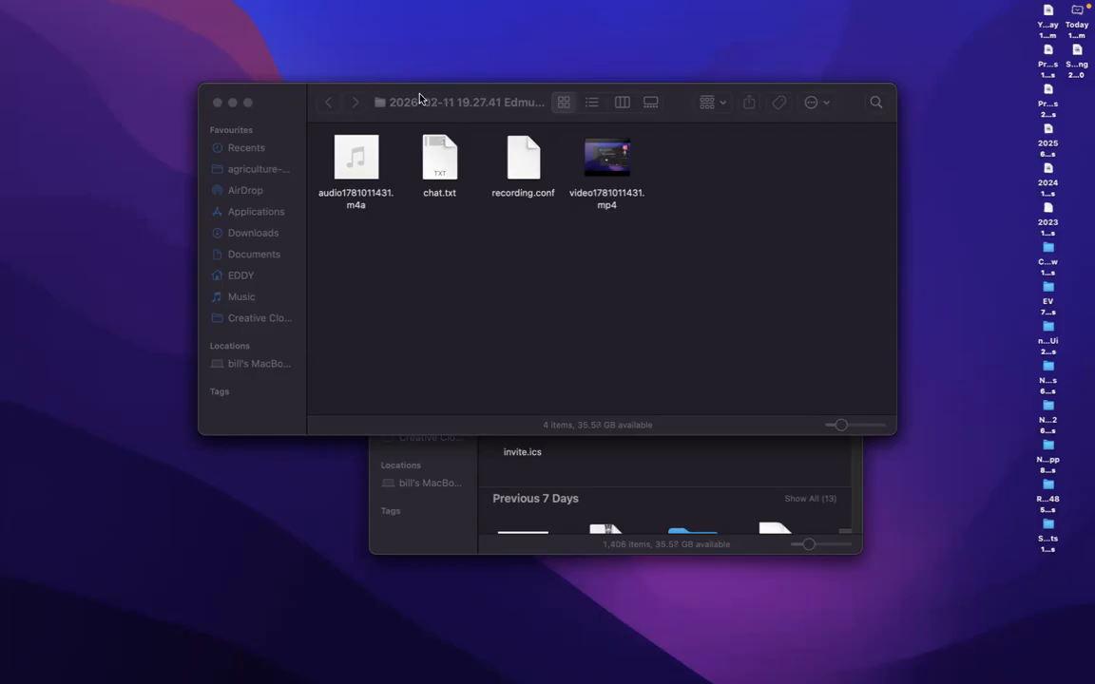
{"action": "key", "text": "ctrl+Right"}
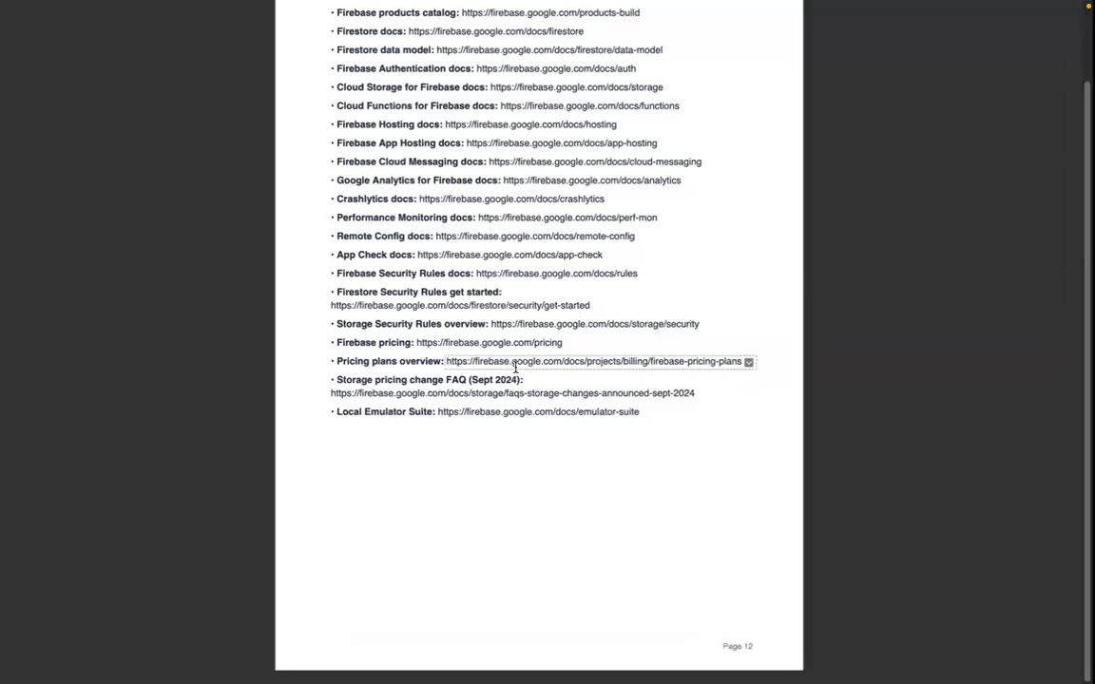
{"action": "key", "text": "ctrl+Left"}
{"action": "key", "text": "ctrl+Left"}
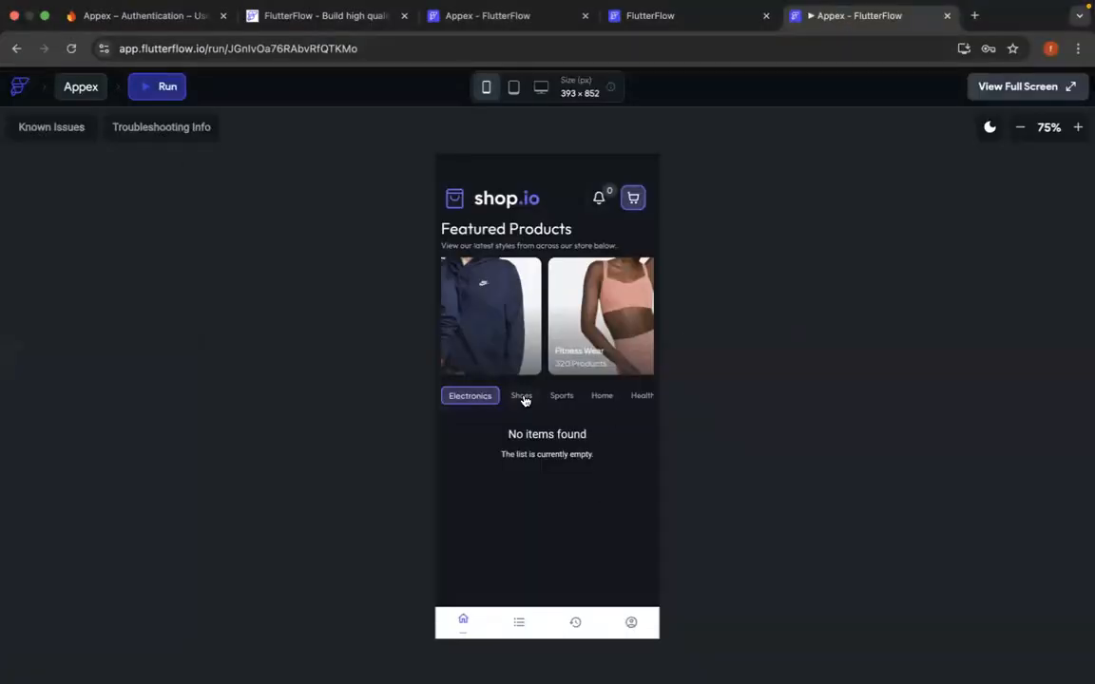
- Try the Shoes and Sports category filters in the shop preview, and view the favorites and order history pages
{"action": "left_click", "coordinate": [523, 397]}
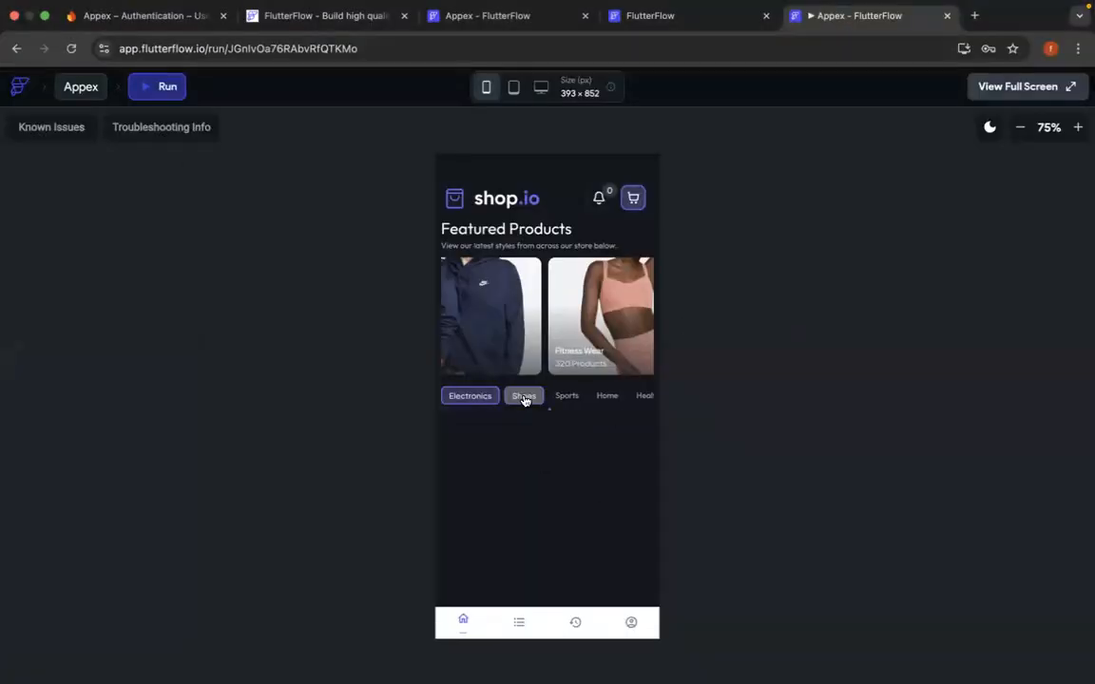
{"action": "left_click", "coordinate": [578, 397]}
{"action": "left_click", "coordinate": [518, 625]}
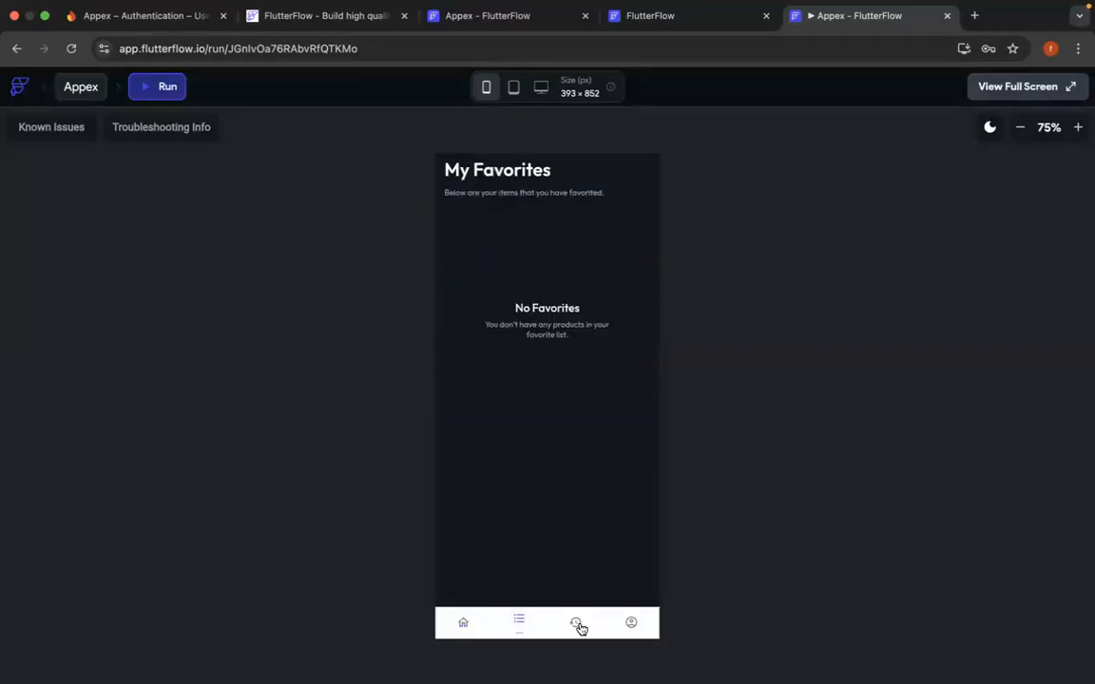
{"action": "left_click", "coordinate": [578, 625]}
- Open the profile's edit form in the shop preview and save it with the existing details
{"action": "left_click", "coordinate": [633, 626]}
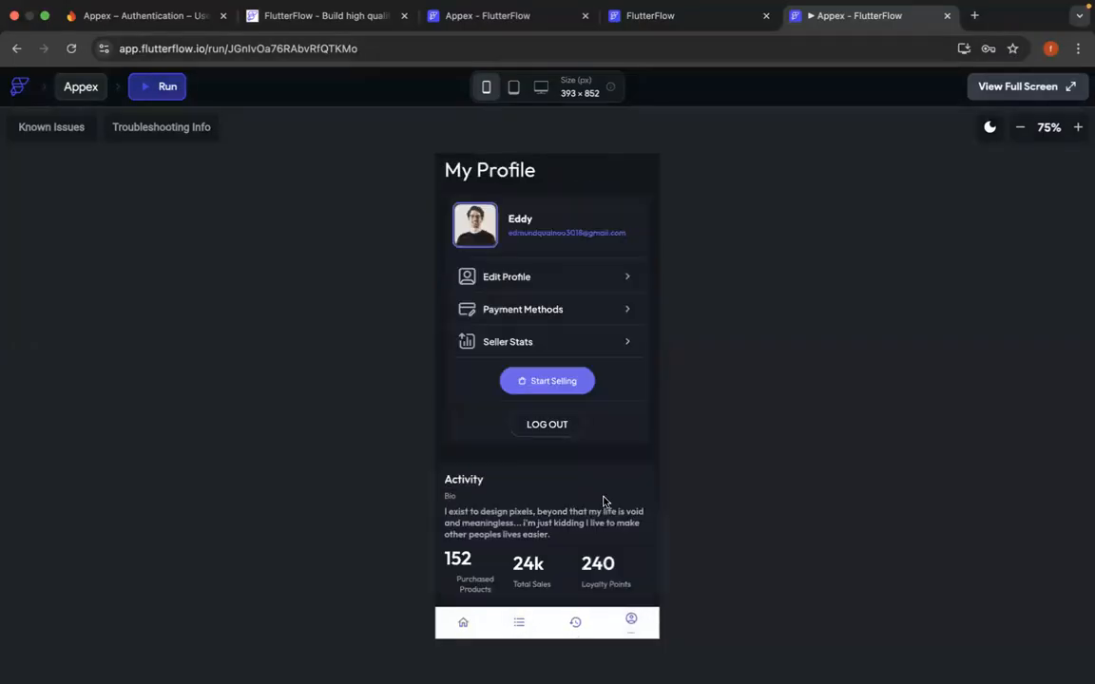
{"action": "left_click", "coordinate": [532, 277]}
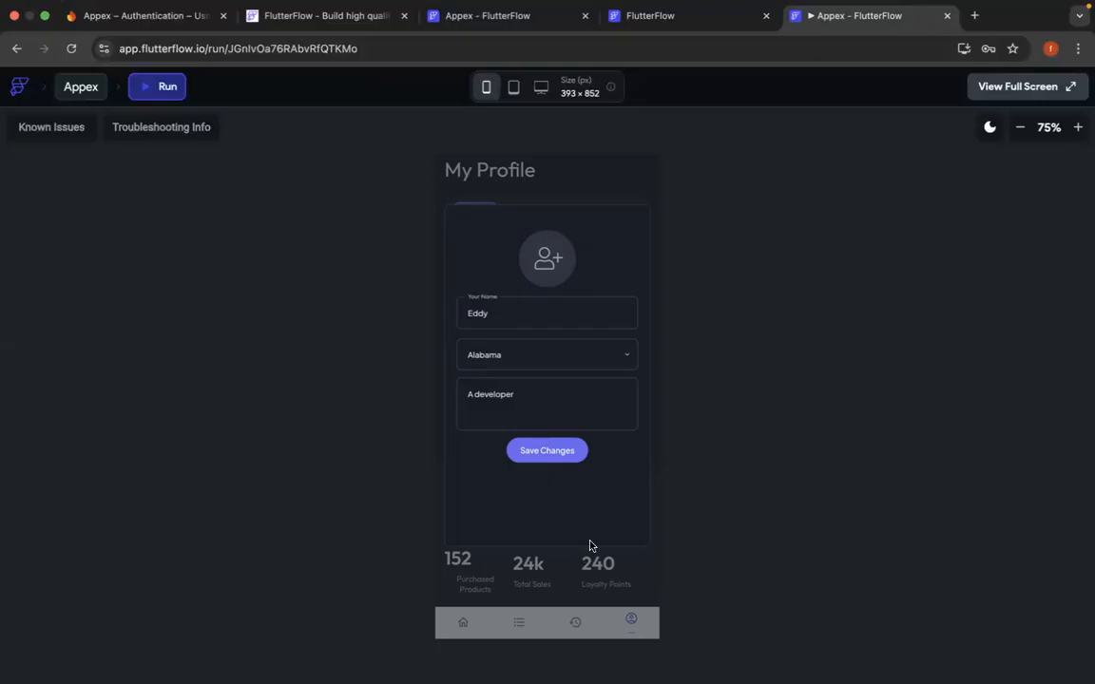
{"action": "left_click", "coordinate": [557, 456]}
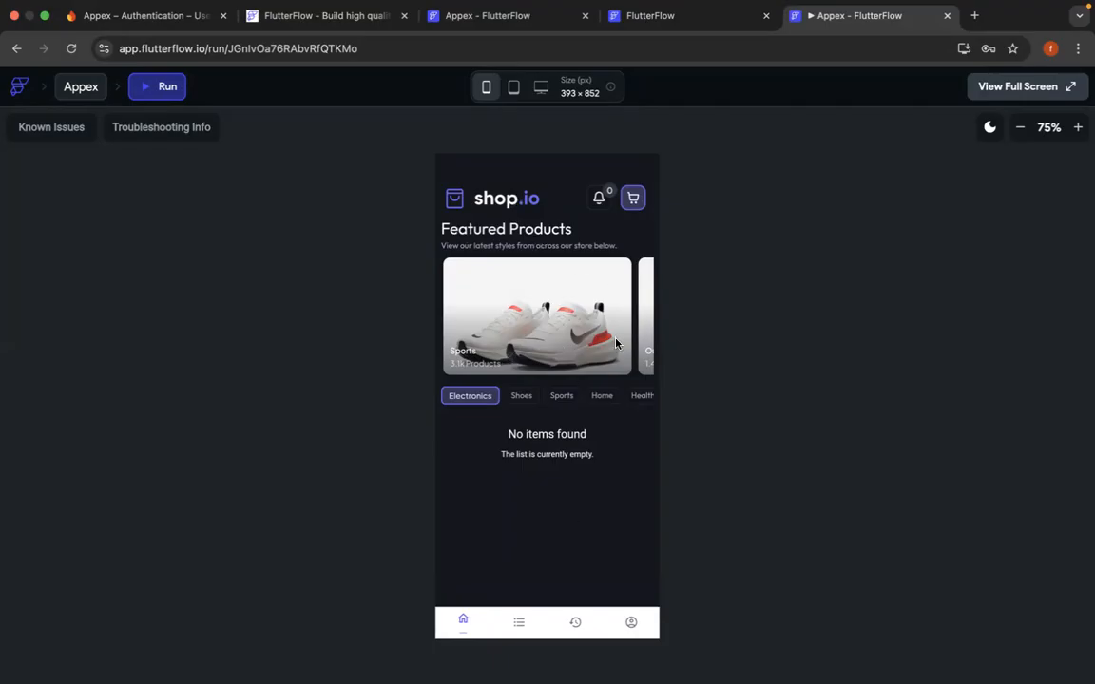
- Revisit the favorites and order history pages, and browse the featured products on the home page
{"action": "left_click", "coordinate": [522, 629]}
{"action": "left_click", "coordinate": [573, 625]}
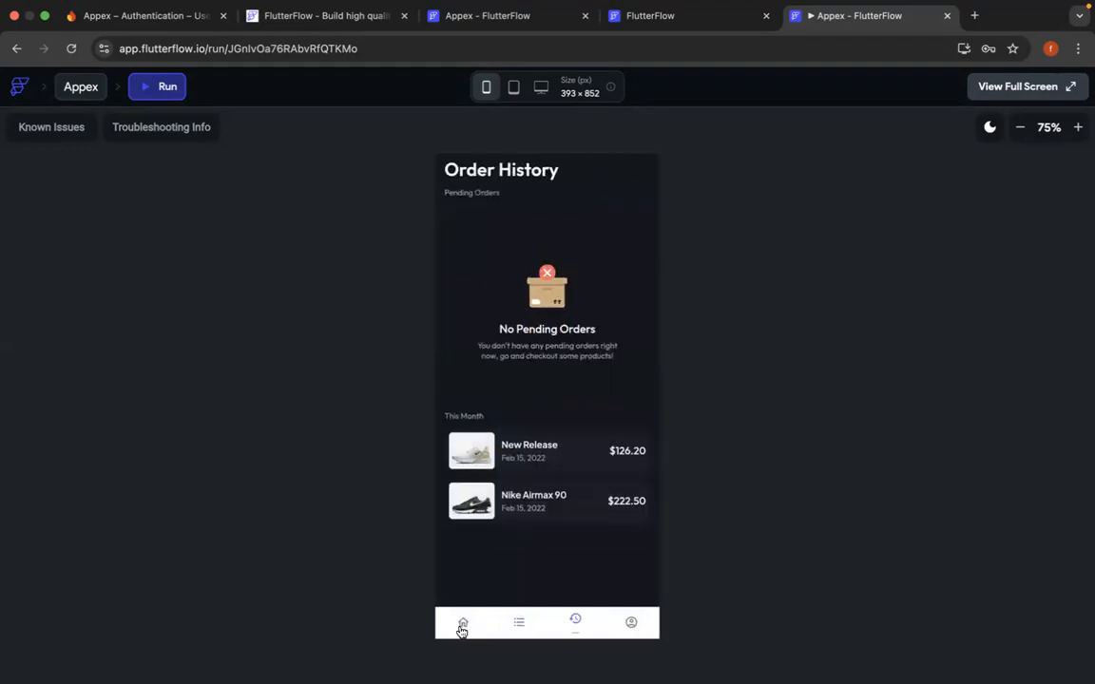
{"action": "left_click", "coordinate": [462, 626]}
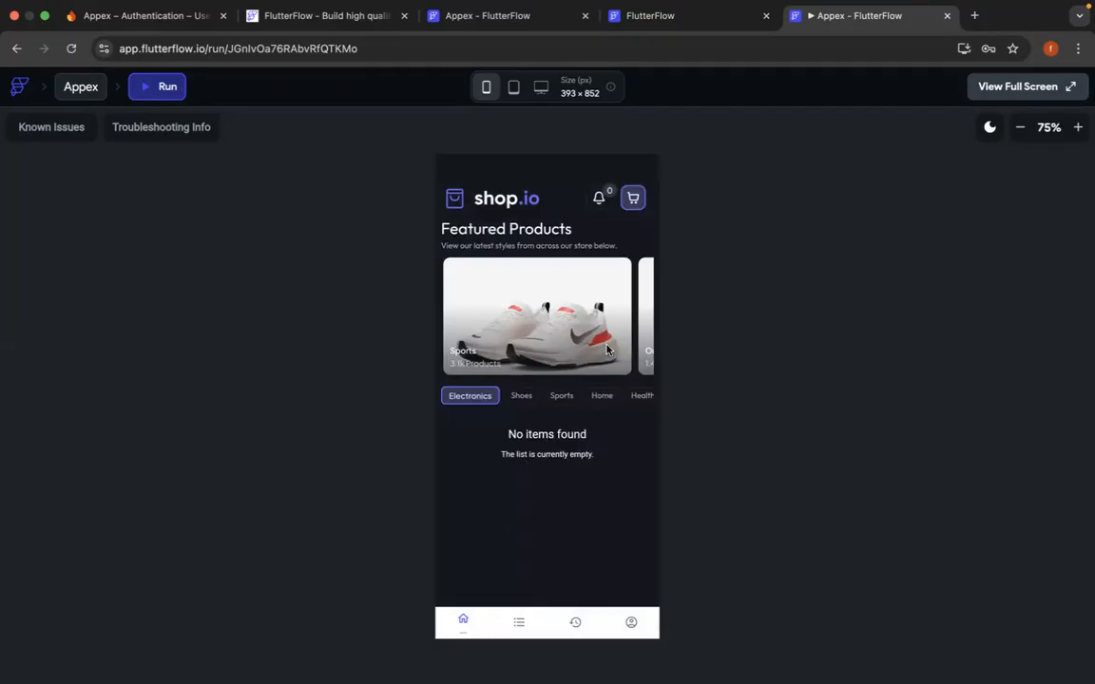
{"action": "scroll", "coordinate": [607, 330], "scroll_direction": "right", "scroll_amount": 3}
{"action": "left_click_drag", "start_coordinate": [607, 330], "coordinate": [549, 335]}
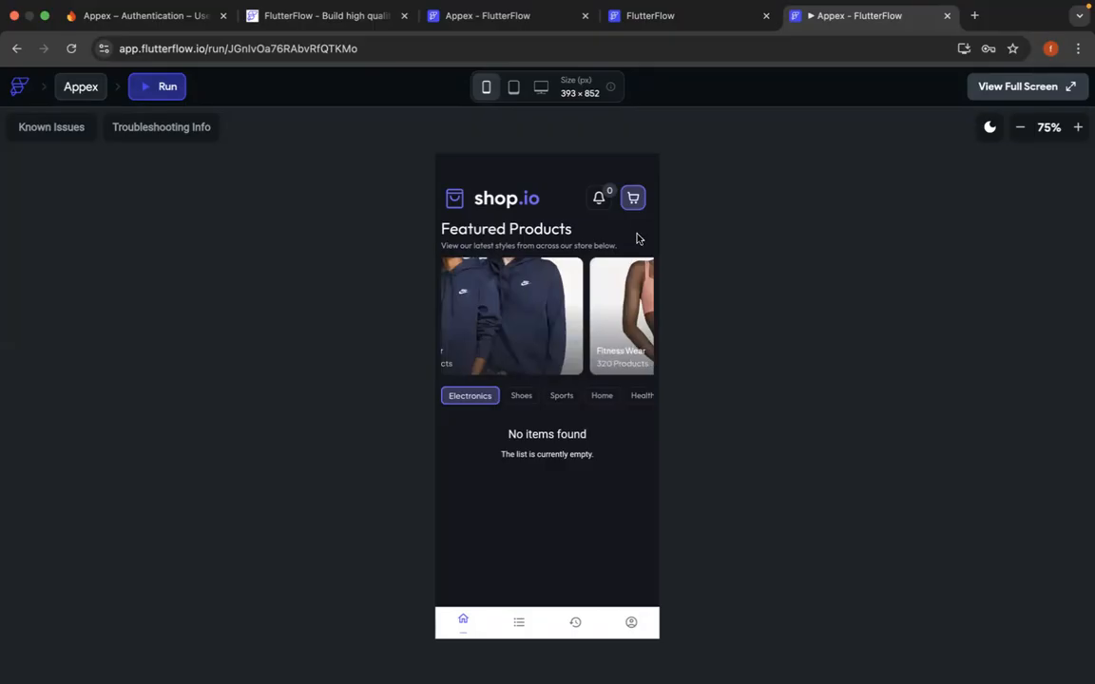
- Check the shop's notifications and the cart's order summary, closing each one after viewing
{"action": "left_click", "coordinate": [598, 198]}
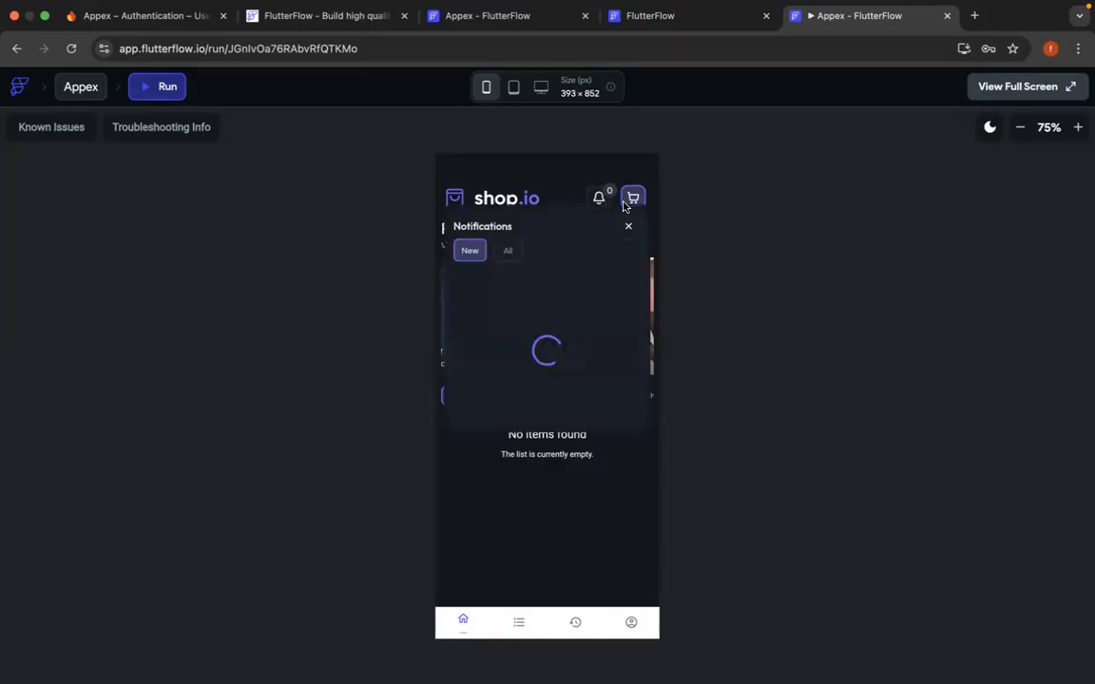
{"action": "left_click", "coordinate": [628, 228]}
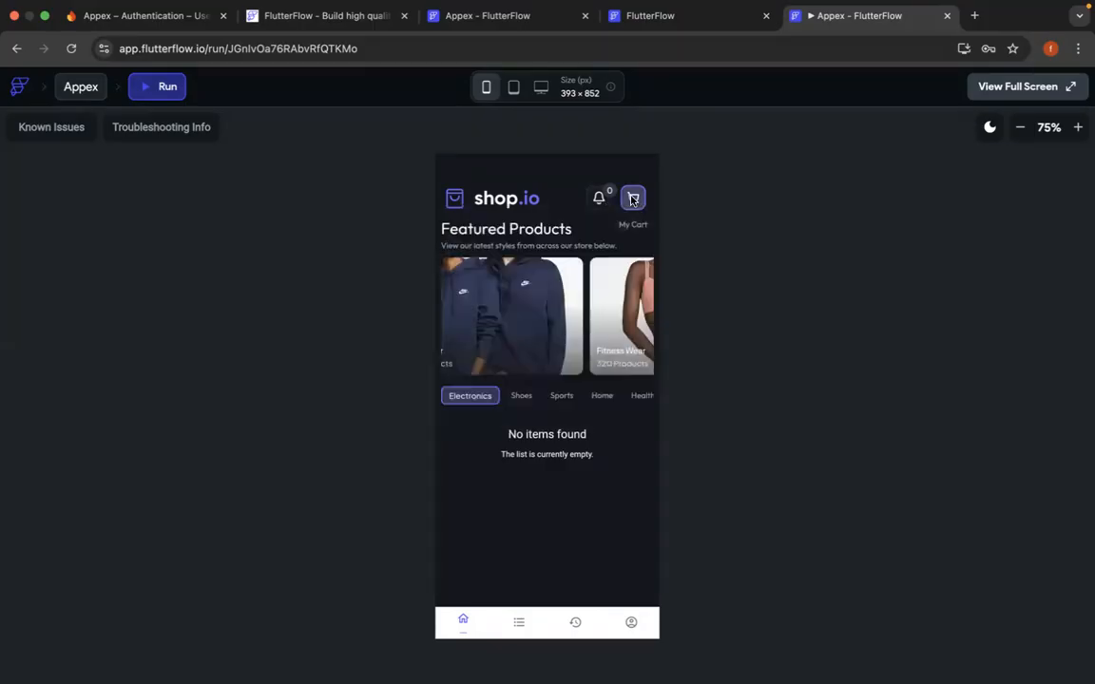
{"action": "left_click", "coordinate": [633, 197]}
{"action": "left_click", "coordinate": [631, 226]}
{"action": "scroll", "coordinate": [549, 329], "scroll_direction": "left", "scroll_amount": 1}
{"action": "scroll", "coordinate": [548, 330], "scroll_direction": "left", "scroll_amount": 2}
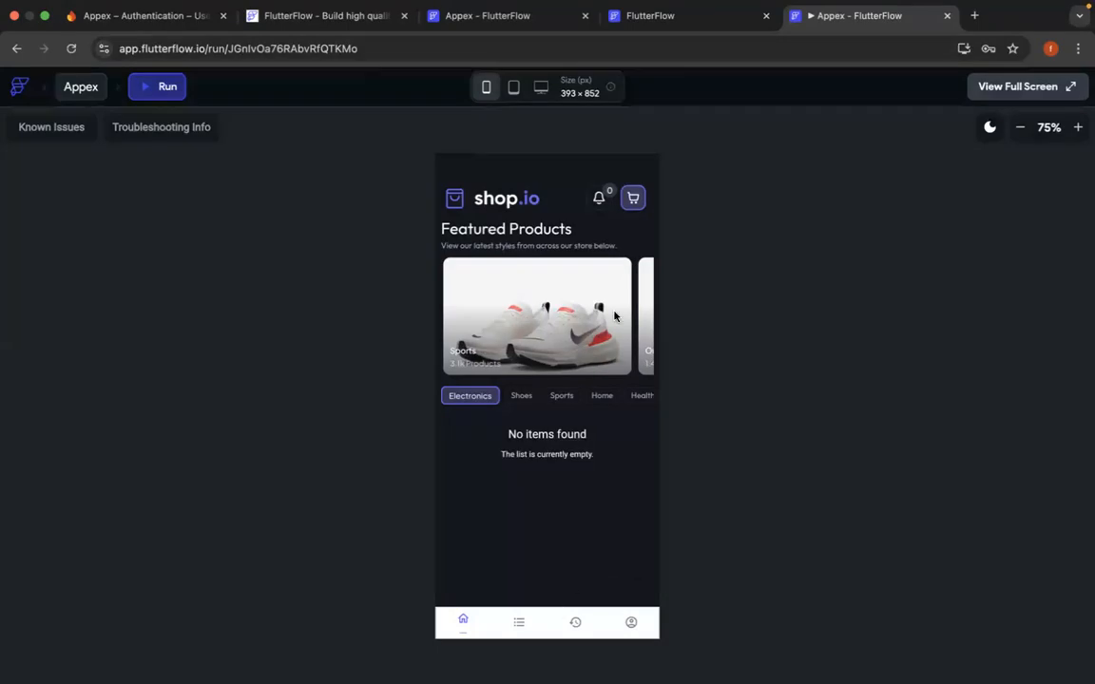
{"action": "left_click", "coordinate": [633, 198]}
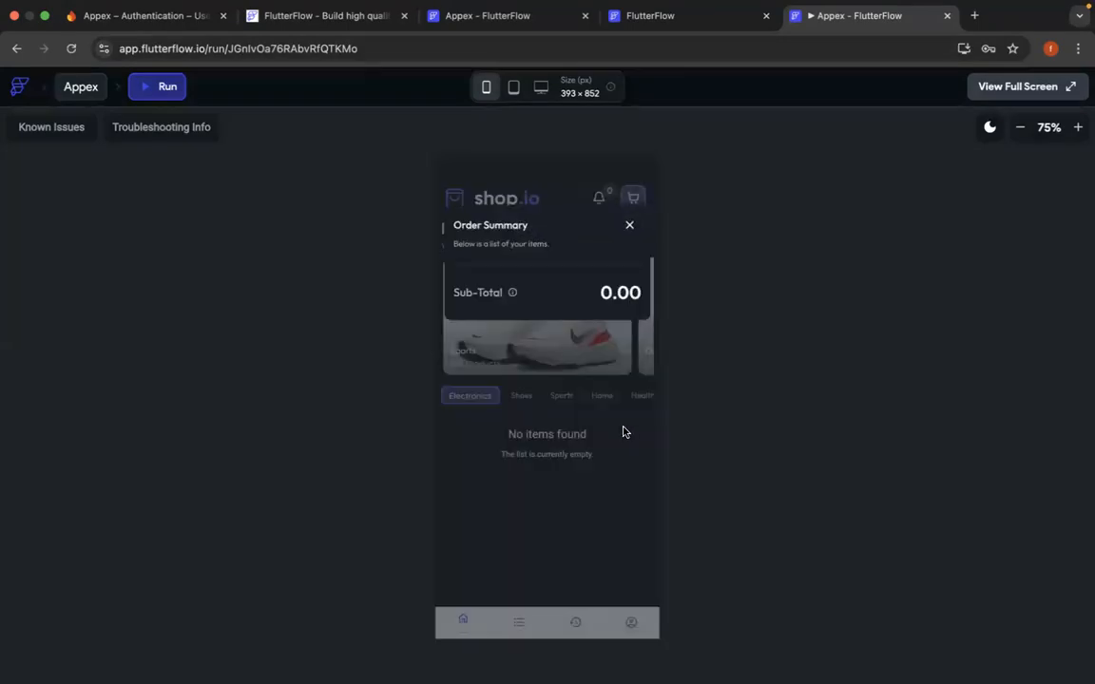
{"action": "left_click", "coordinate": [623, 433]}
- Log out of the account from the shop preview's profile page
{"action": "left_click", "coordinate": [630, 622]}
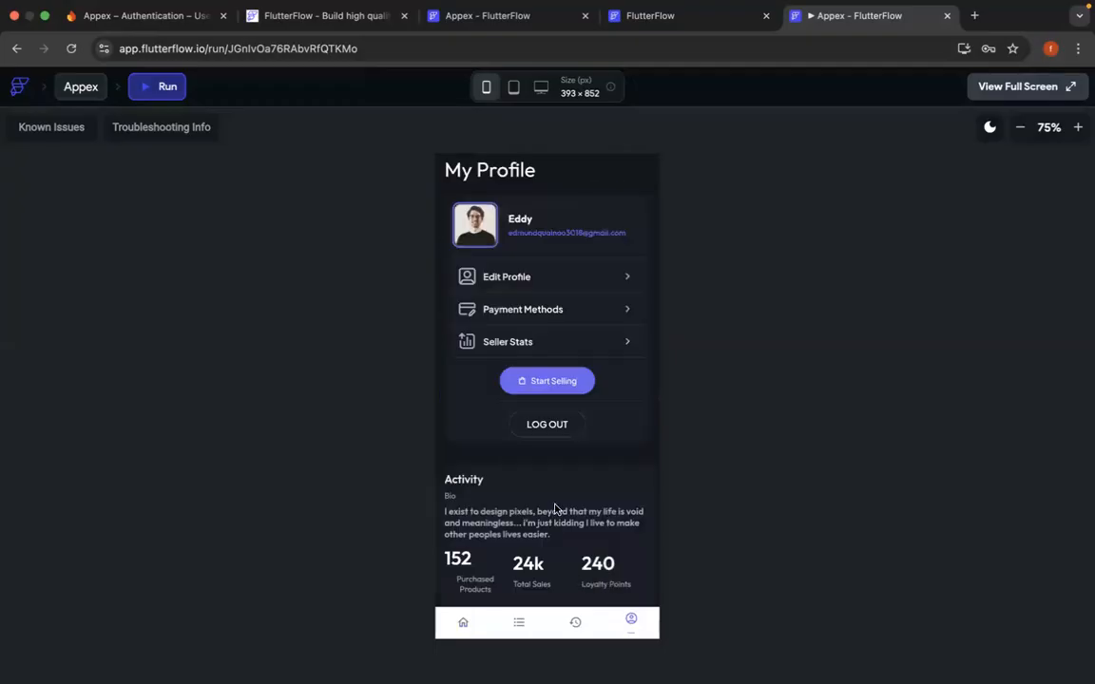
{"action": "left_click", "coordinate": [550, 423]}
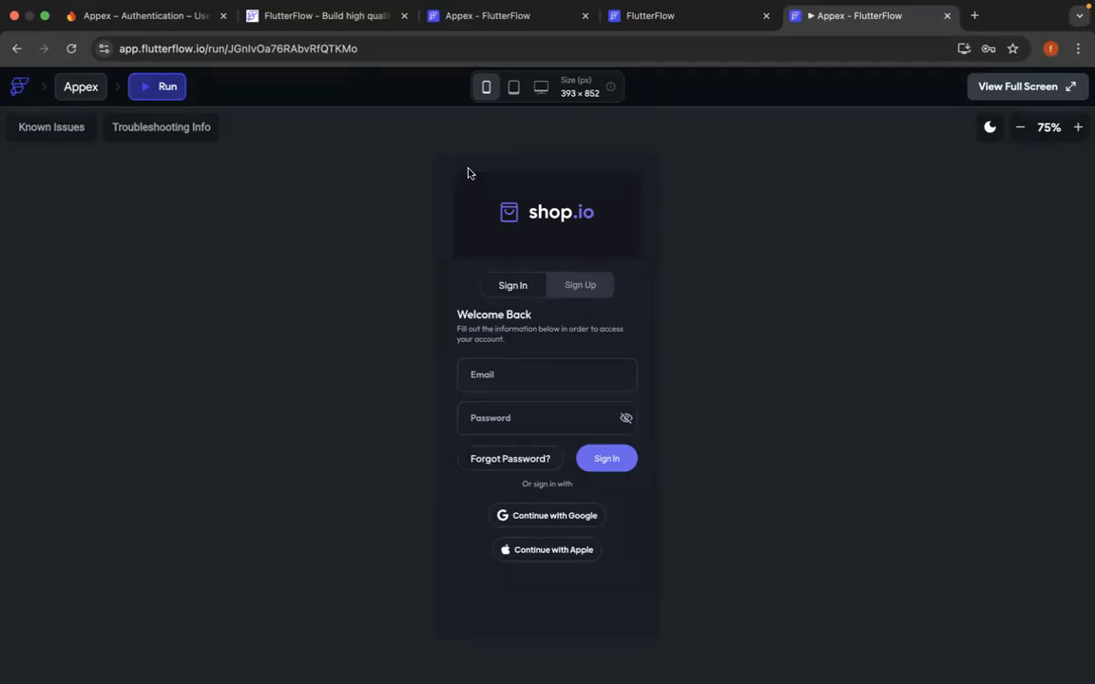
- Switch to the Appex project and examine its app settings categories and the test, run and publish options
{"action": "left_click", "coordinate": [520, 17]}
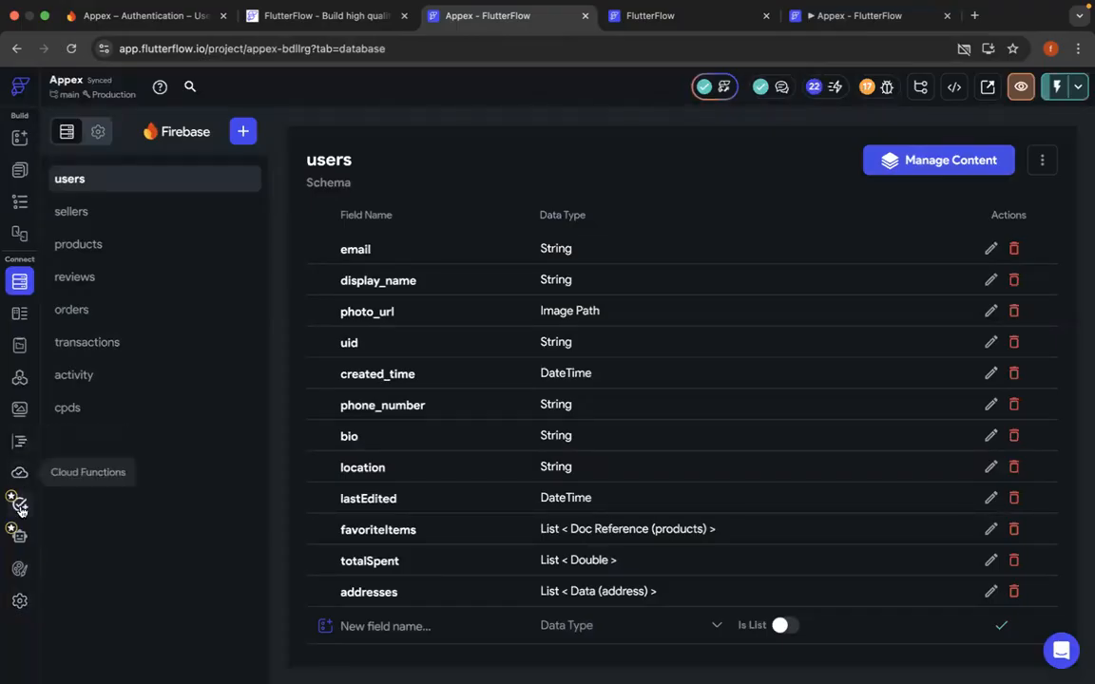
{"action": "left_click", "coordinate": [19, 602]}
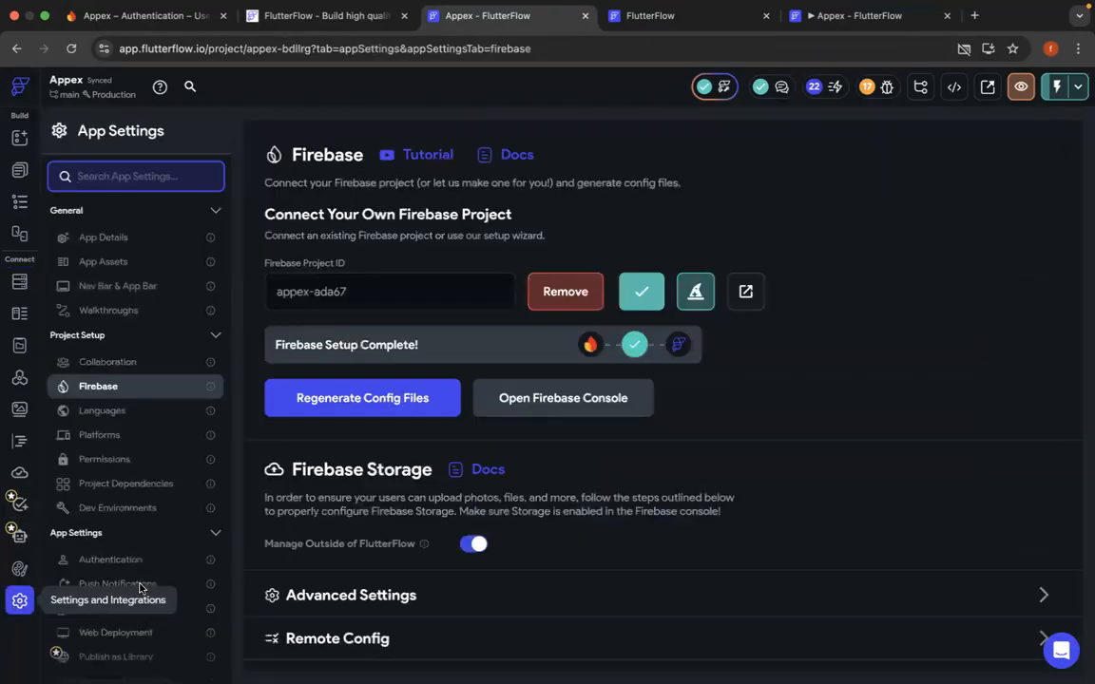
{"action": "scroll", "coordinate": [140, 586], "scroll_direction": "down", "scroll_amount": 10}
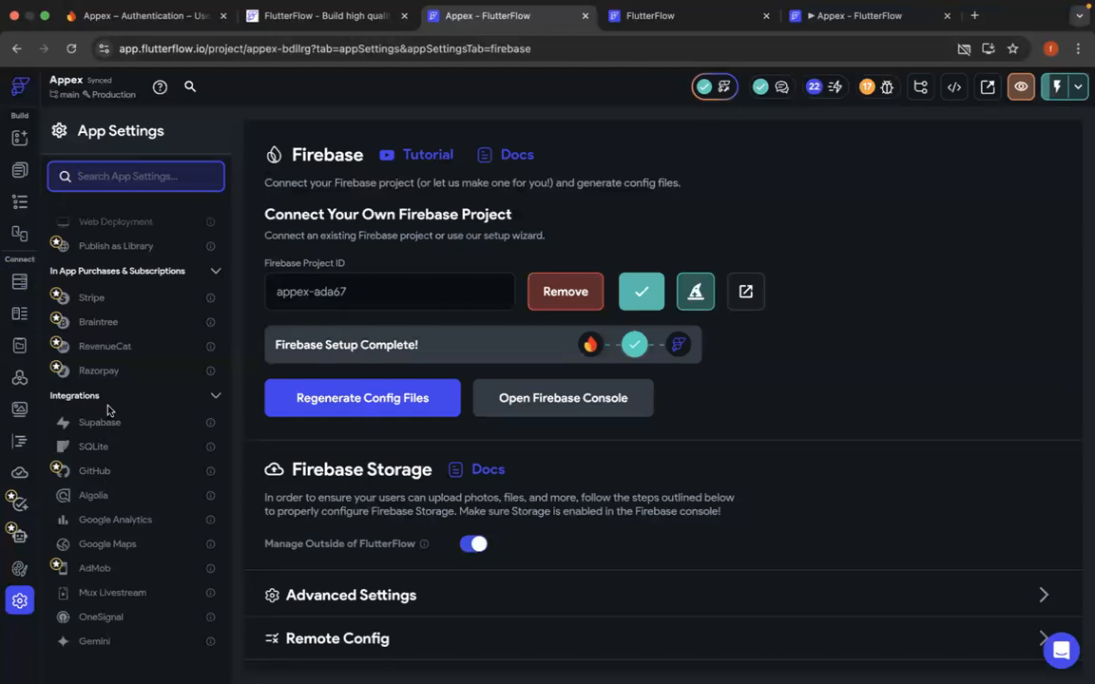
{"action": "scroll", "coordinate": [114, 380], "scroll_direction": "up", "scroll_amount": 3}
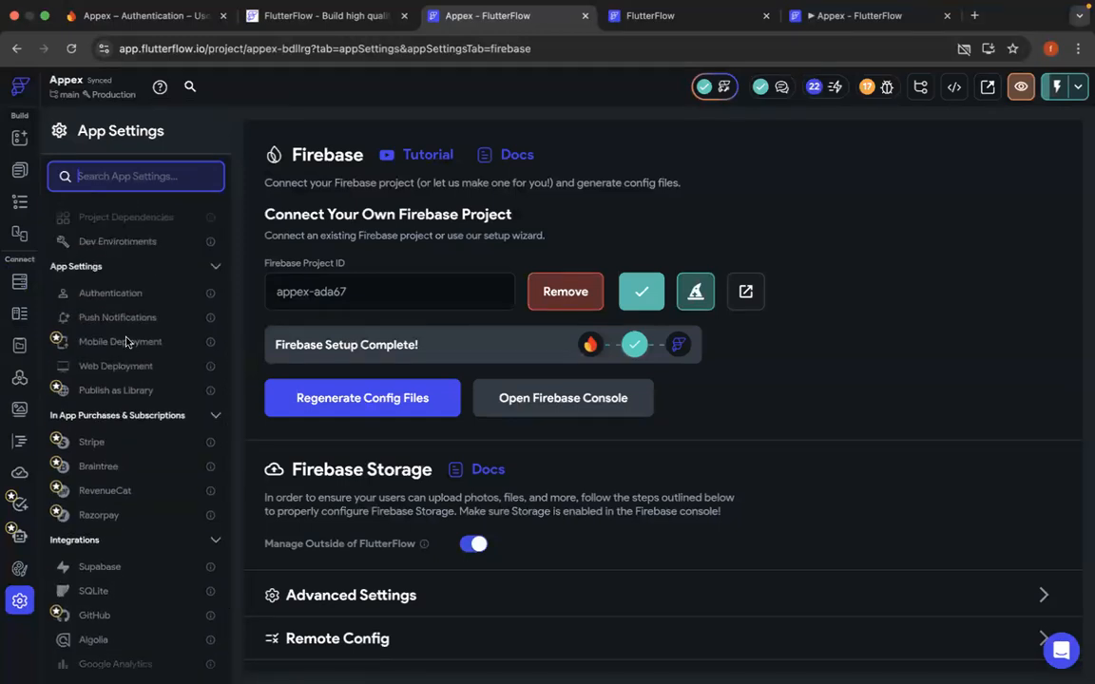
{"action": "scroll", "coordinate": [127, 343], "scroll_direction": "up", "scroll_amount": 5}
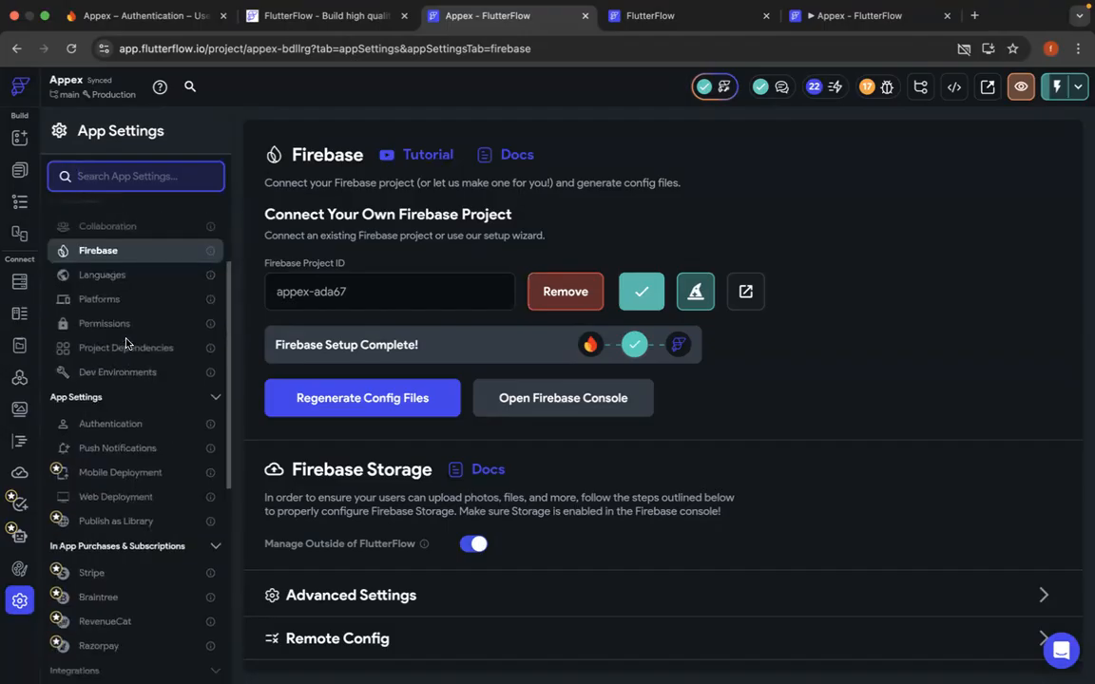
{"action": "scroll", "coordinate": [127, 343], "scroll_direction": "up", "scroll_amount": 2}
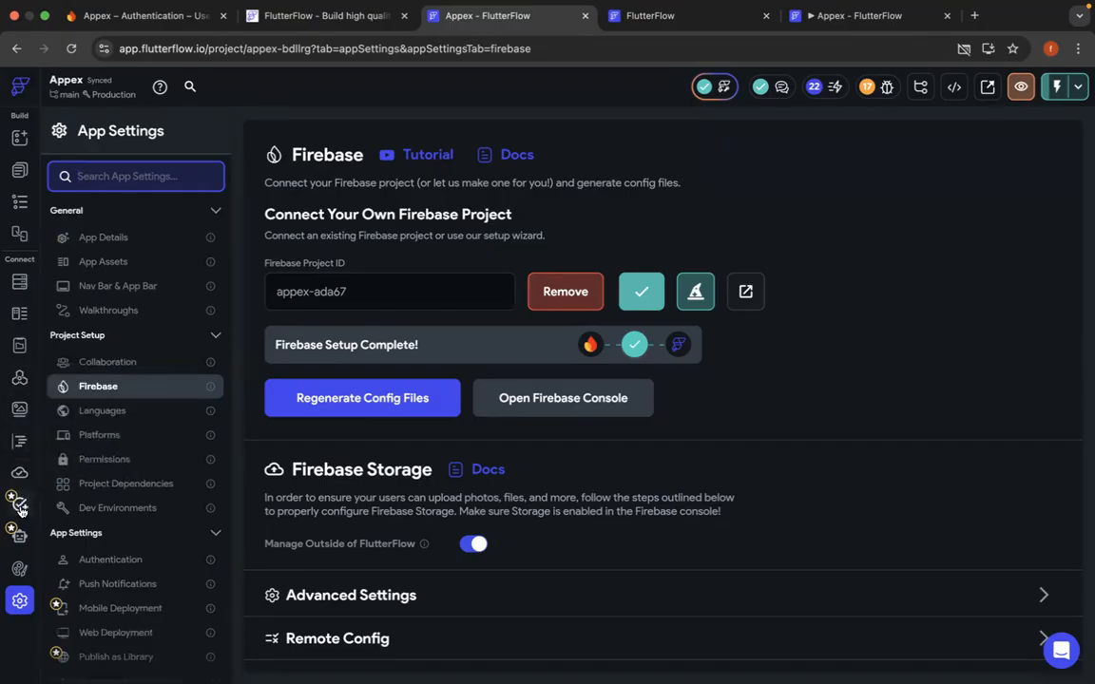
{"action": "left_click", "coordinate": [1076, 88]}
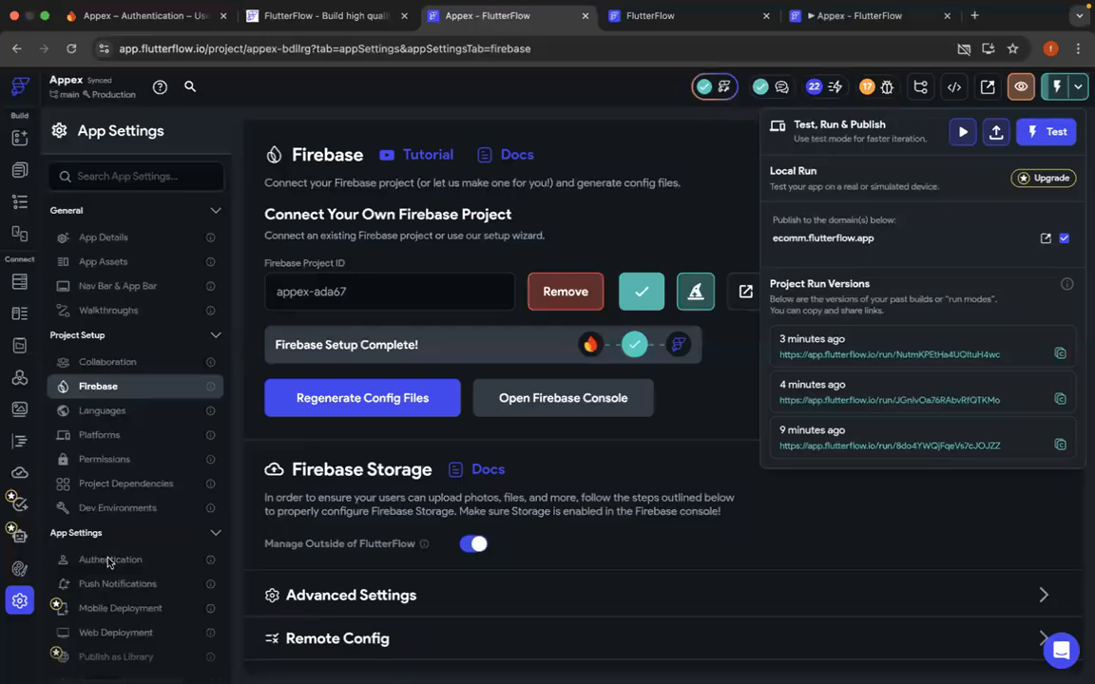
{"action": "left_click", "coordinate": [152, 614]}
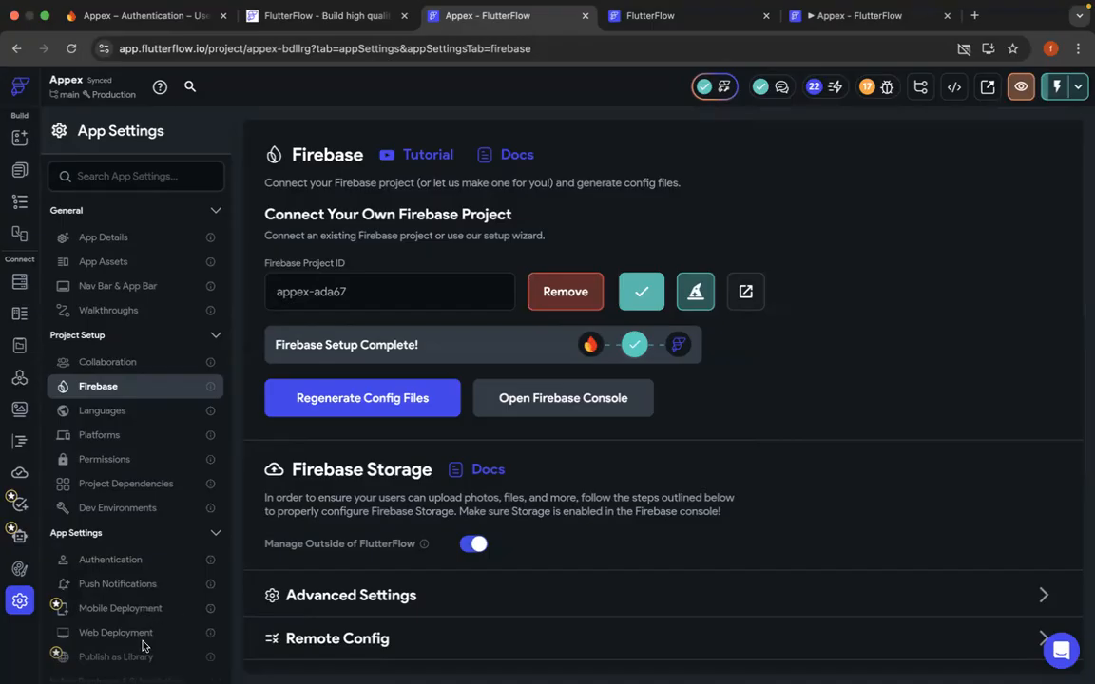
- Examine the Mobile Deployment settings and look through the available payment and integration settings of the project
{"action": "left_click", "coordinate": [145, 612]}
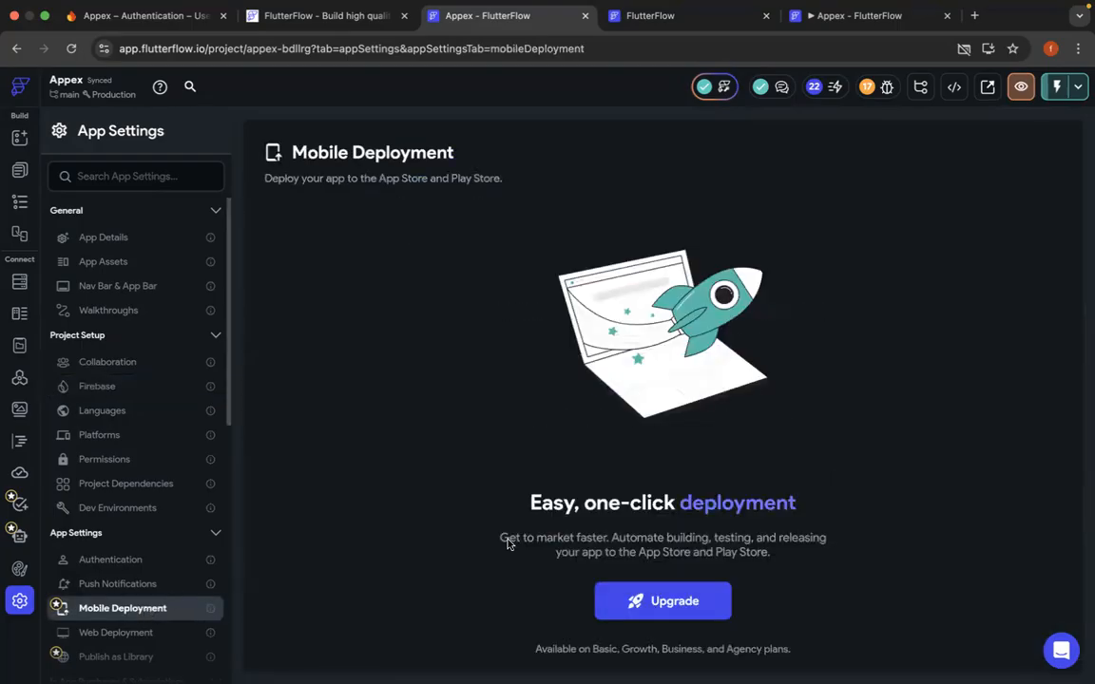
{"action": "scroll", "coordinate": [508, 542], "scroll_direction": "down", "scroll_amount": 2}
{"action": "scroll", "coordinate": [152, 571], "scroll_direction": "down", "scroll_amount": 2}
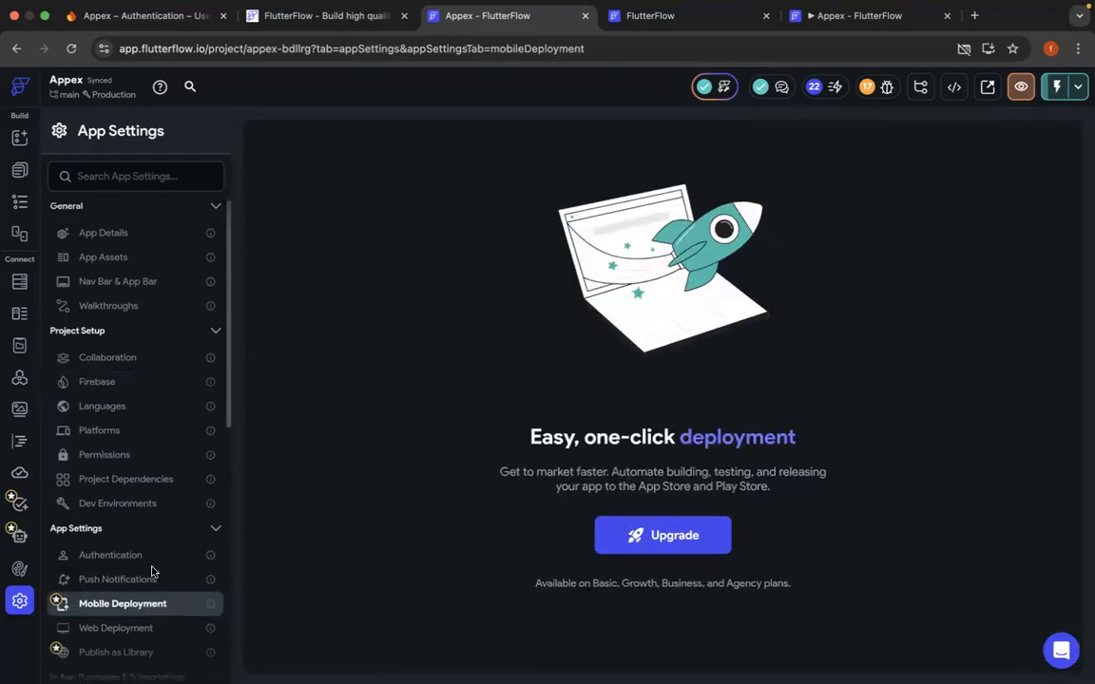
{"action": "scroll", "coordinate": [154, 561], "scroll_direction": "down", "scroll_amount": 2}
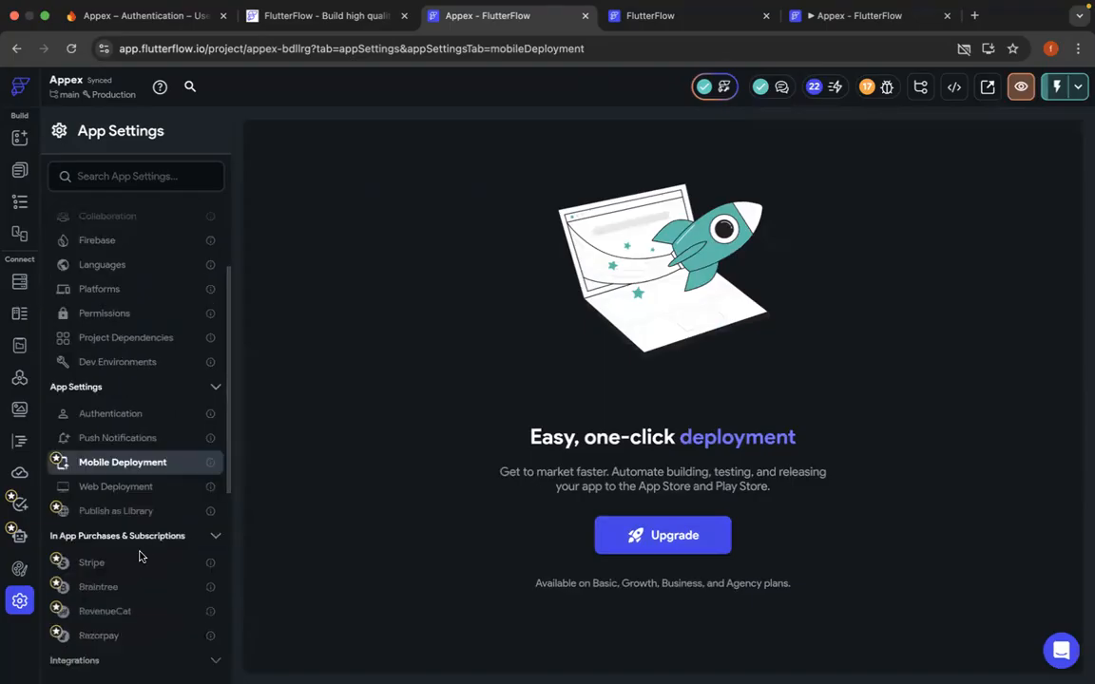
{"action": "scroll", "coordinate": [139, 555], "scroll_direction": "down", "scroll_amount": 2}
{"action": "scroll", "coordinate": [140, 555], "scroll_direction": "down", "scroll_amount": 4}
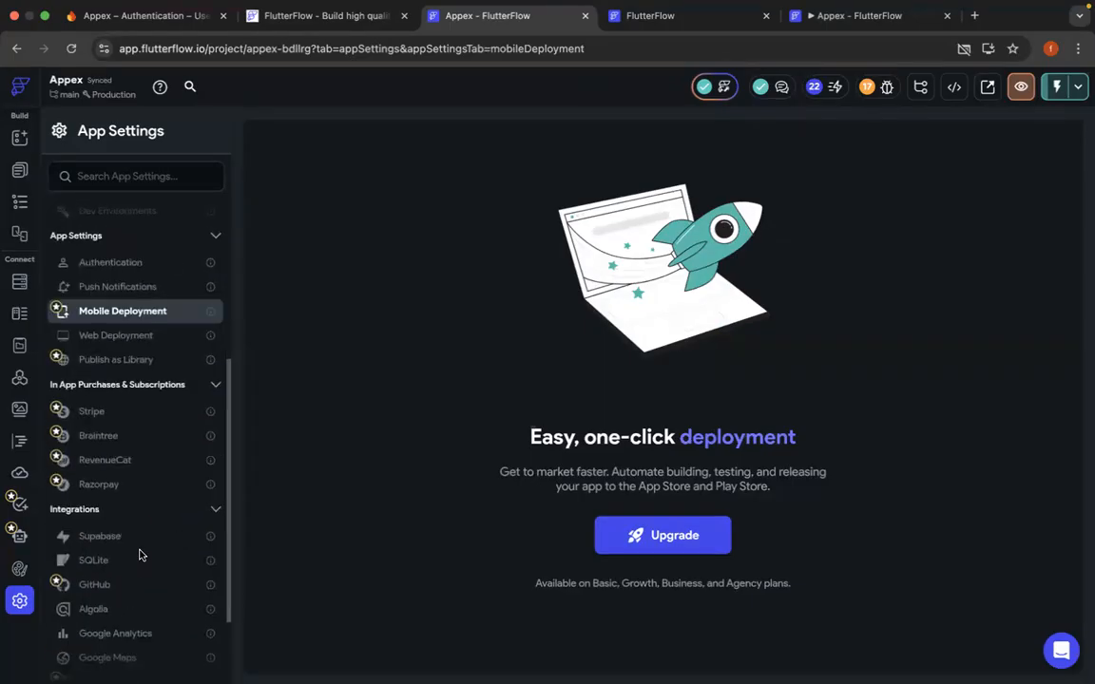
{"action": "scroll", "coordinate": [159, 344], "scroll_direction": "up", "scroll_amount": 3}
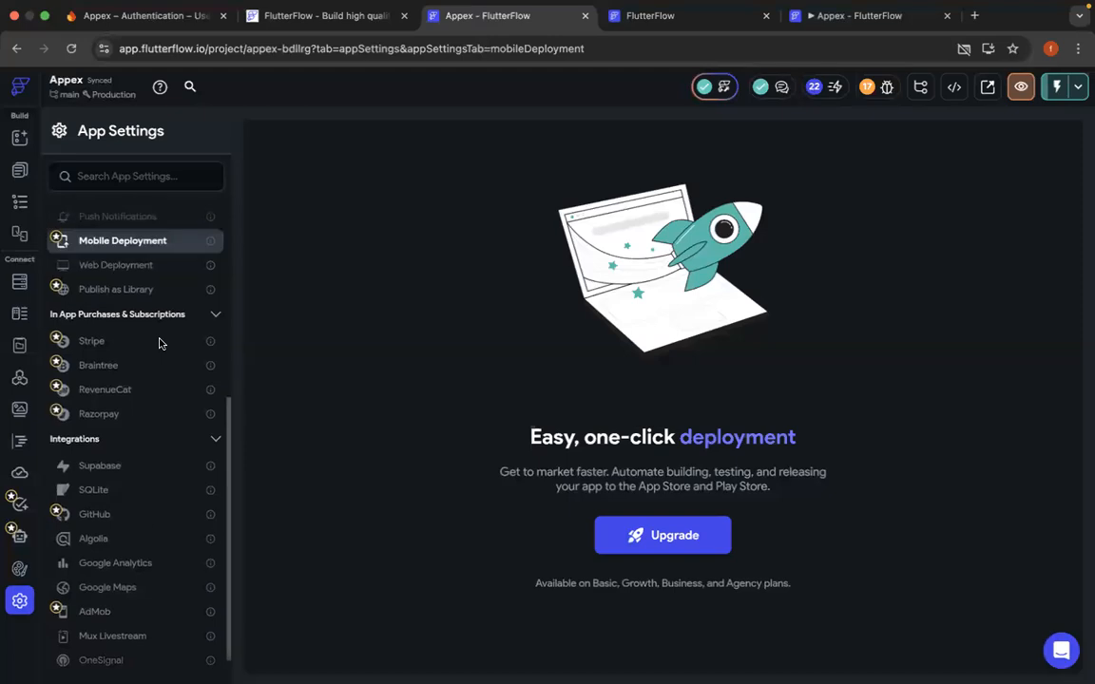
{"action": "scroll", "coordinate": [159, 343], "scroll_direction": "up", "scroll_amount": 3}
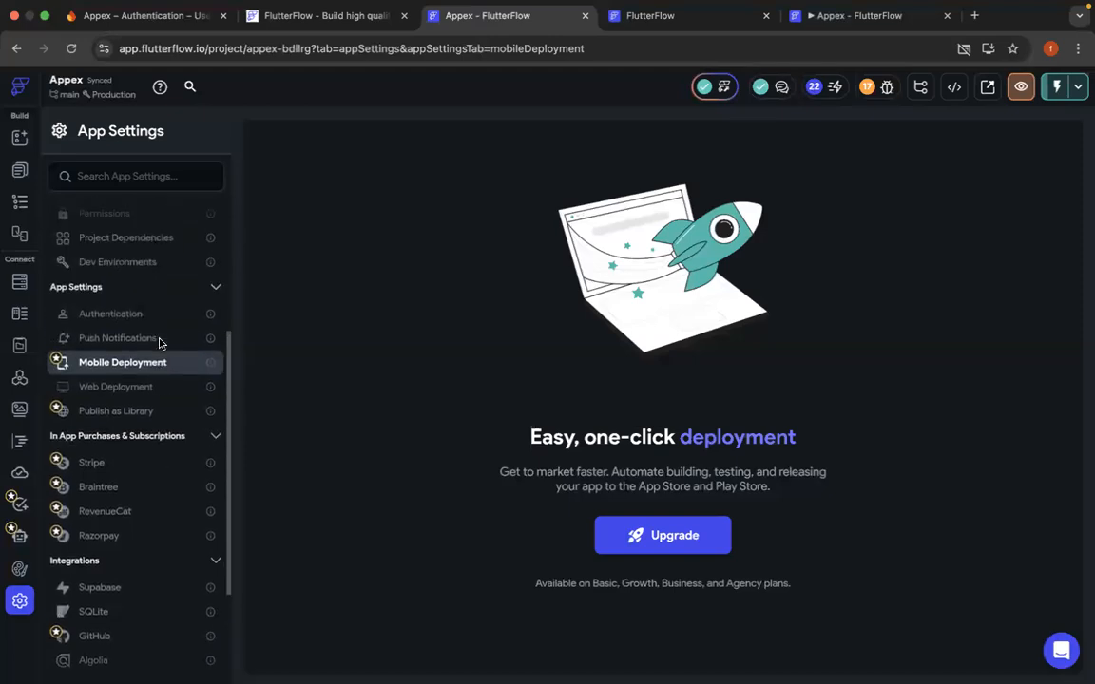
{"action": "scroll", "coordinate": [154, 375], "scroll_direction": "up", "scroll_amount": 6}
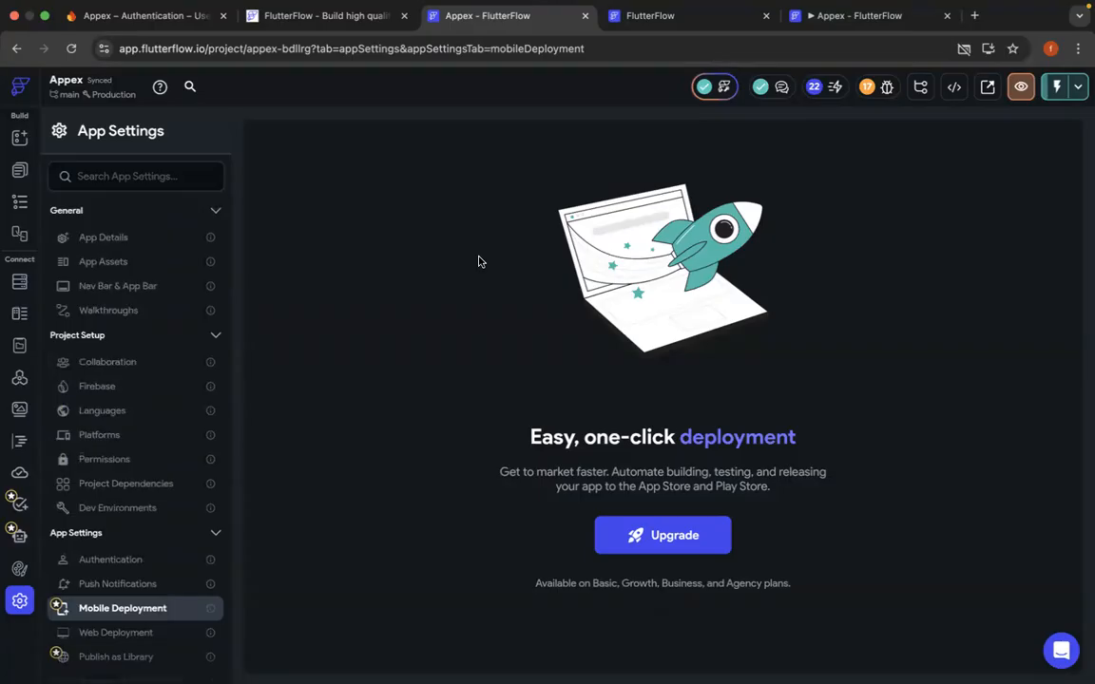
{"action": "key", "text": "ctrl+Right"}
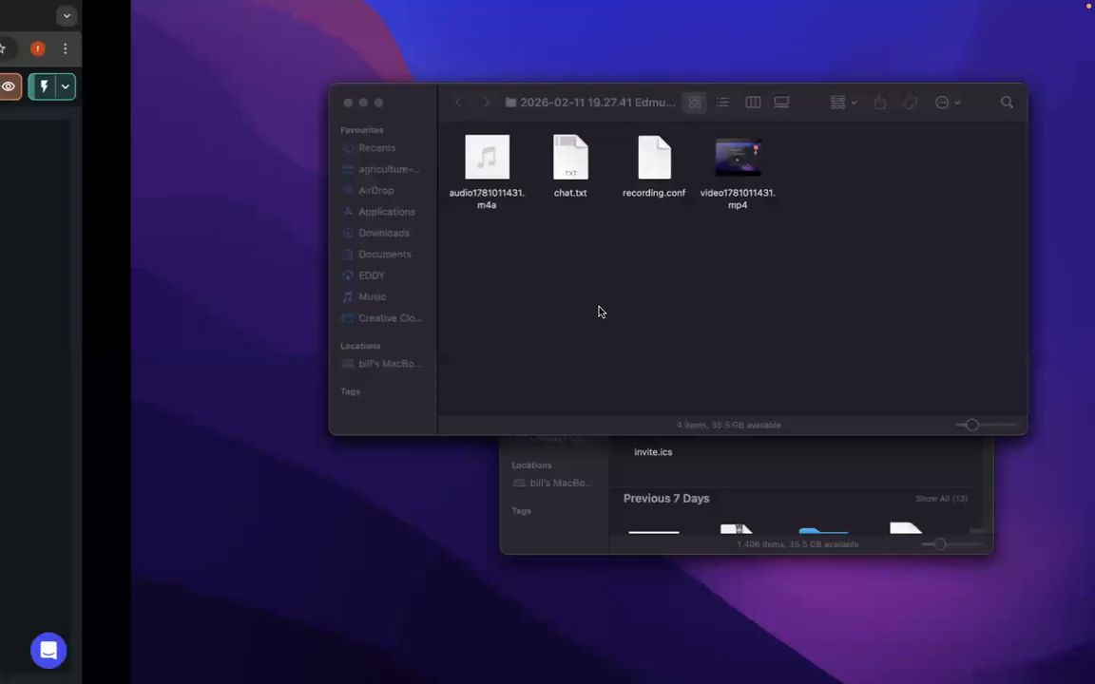